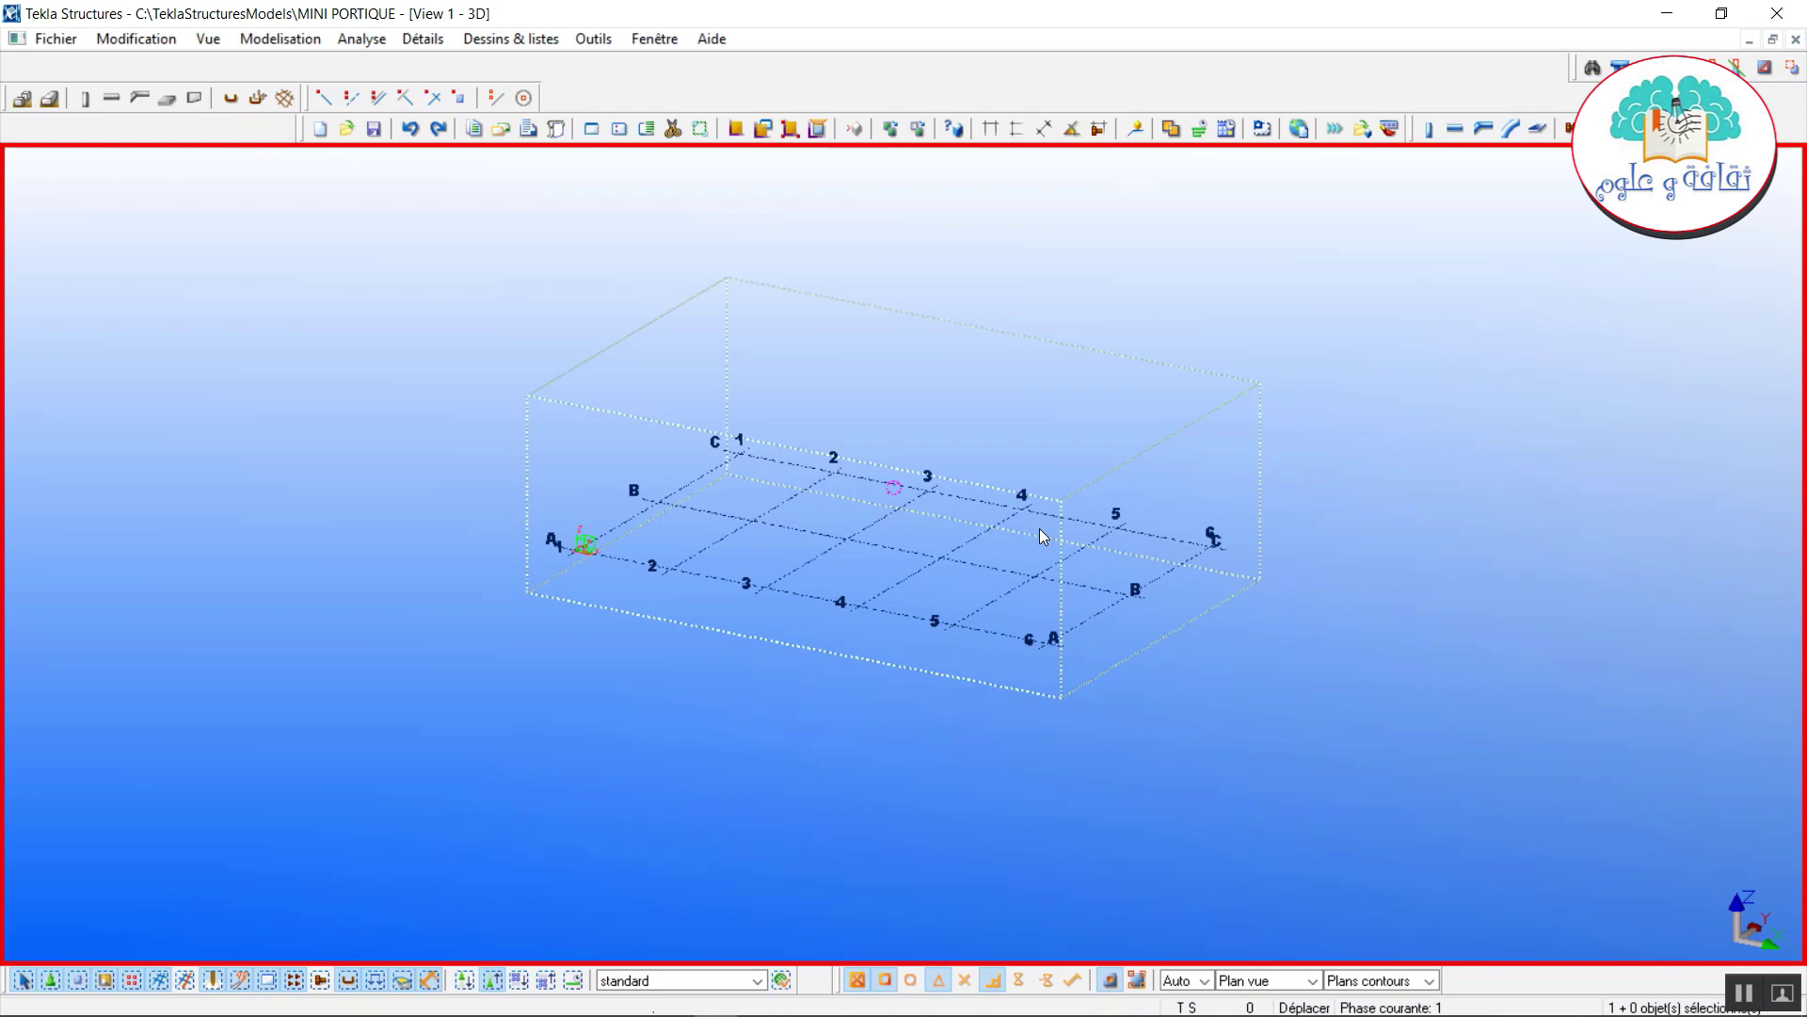
# Set the grid coordinates to X 0.00 3*6000, Y 0.00 2*10000 and Z 0 6000 7500.
pyautogui.scroll(2, 979, 529)
pyautogui.doubleClick(978, 527)
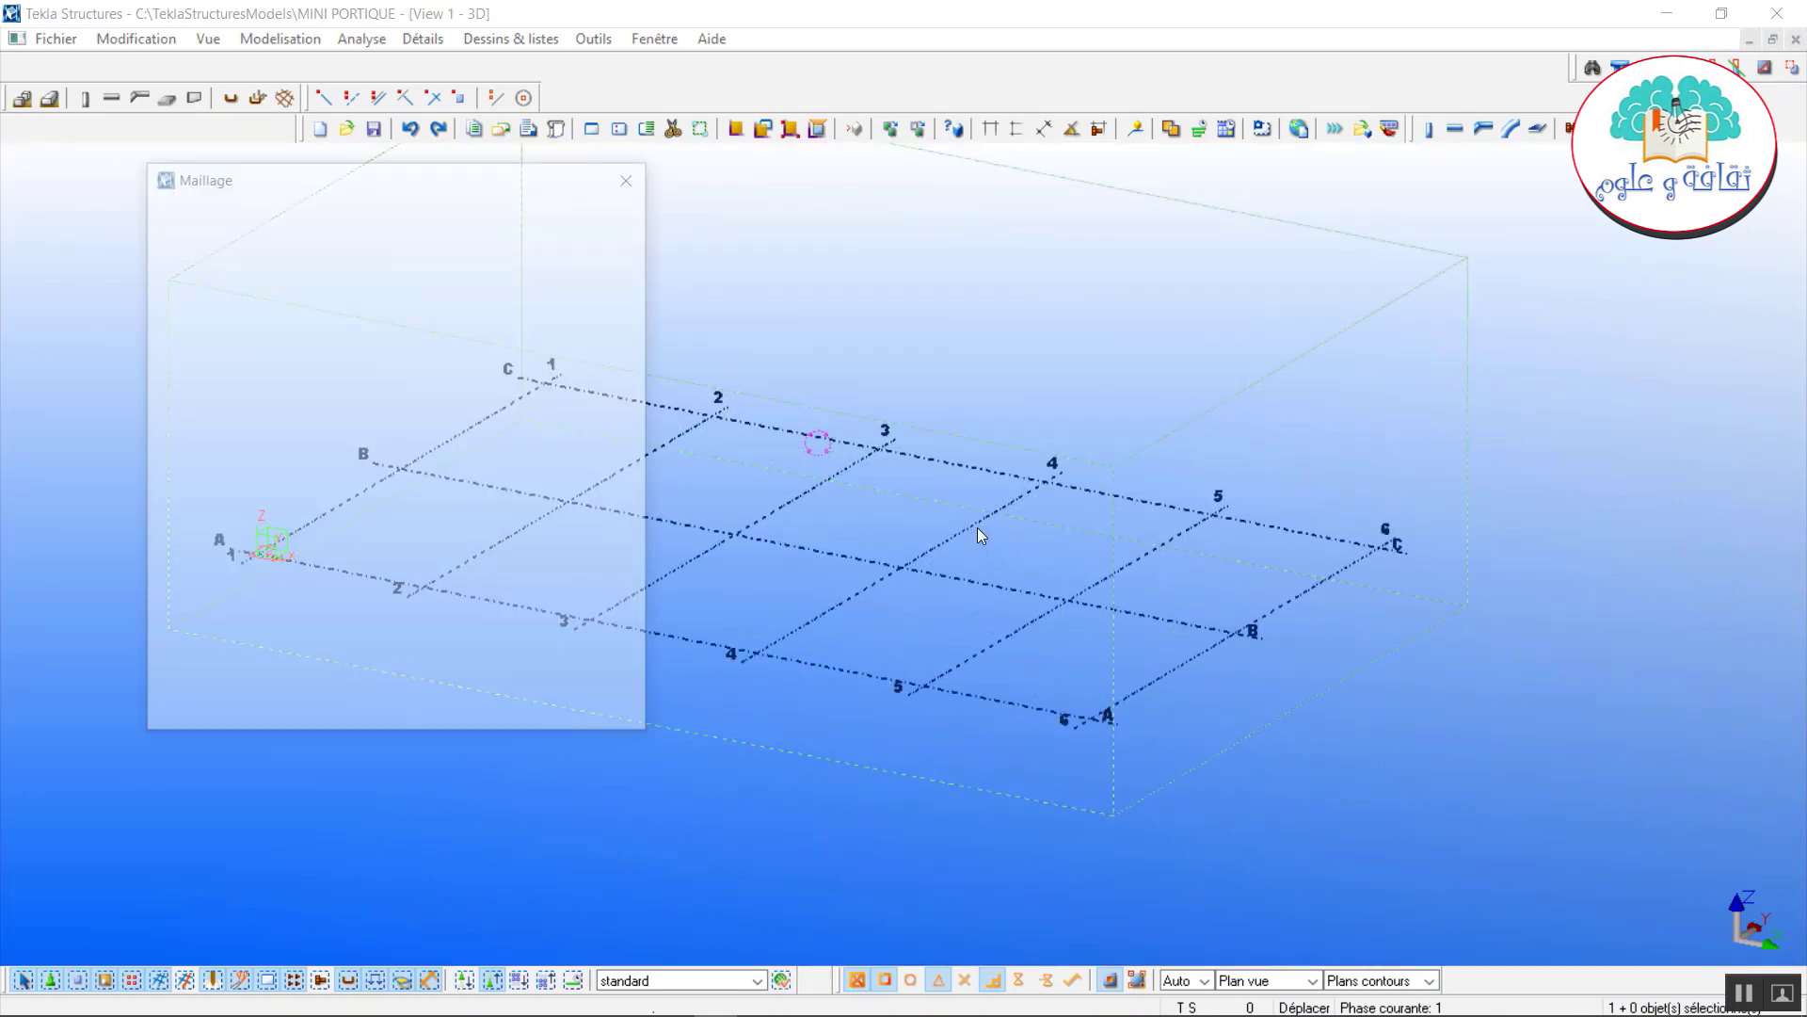
pyautogui.moveTo(416, 190); pyautogui.dragTo(483, 192)
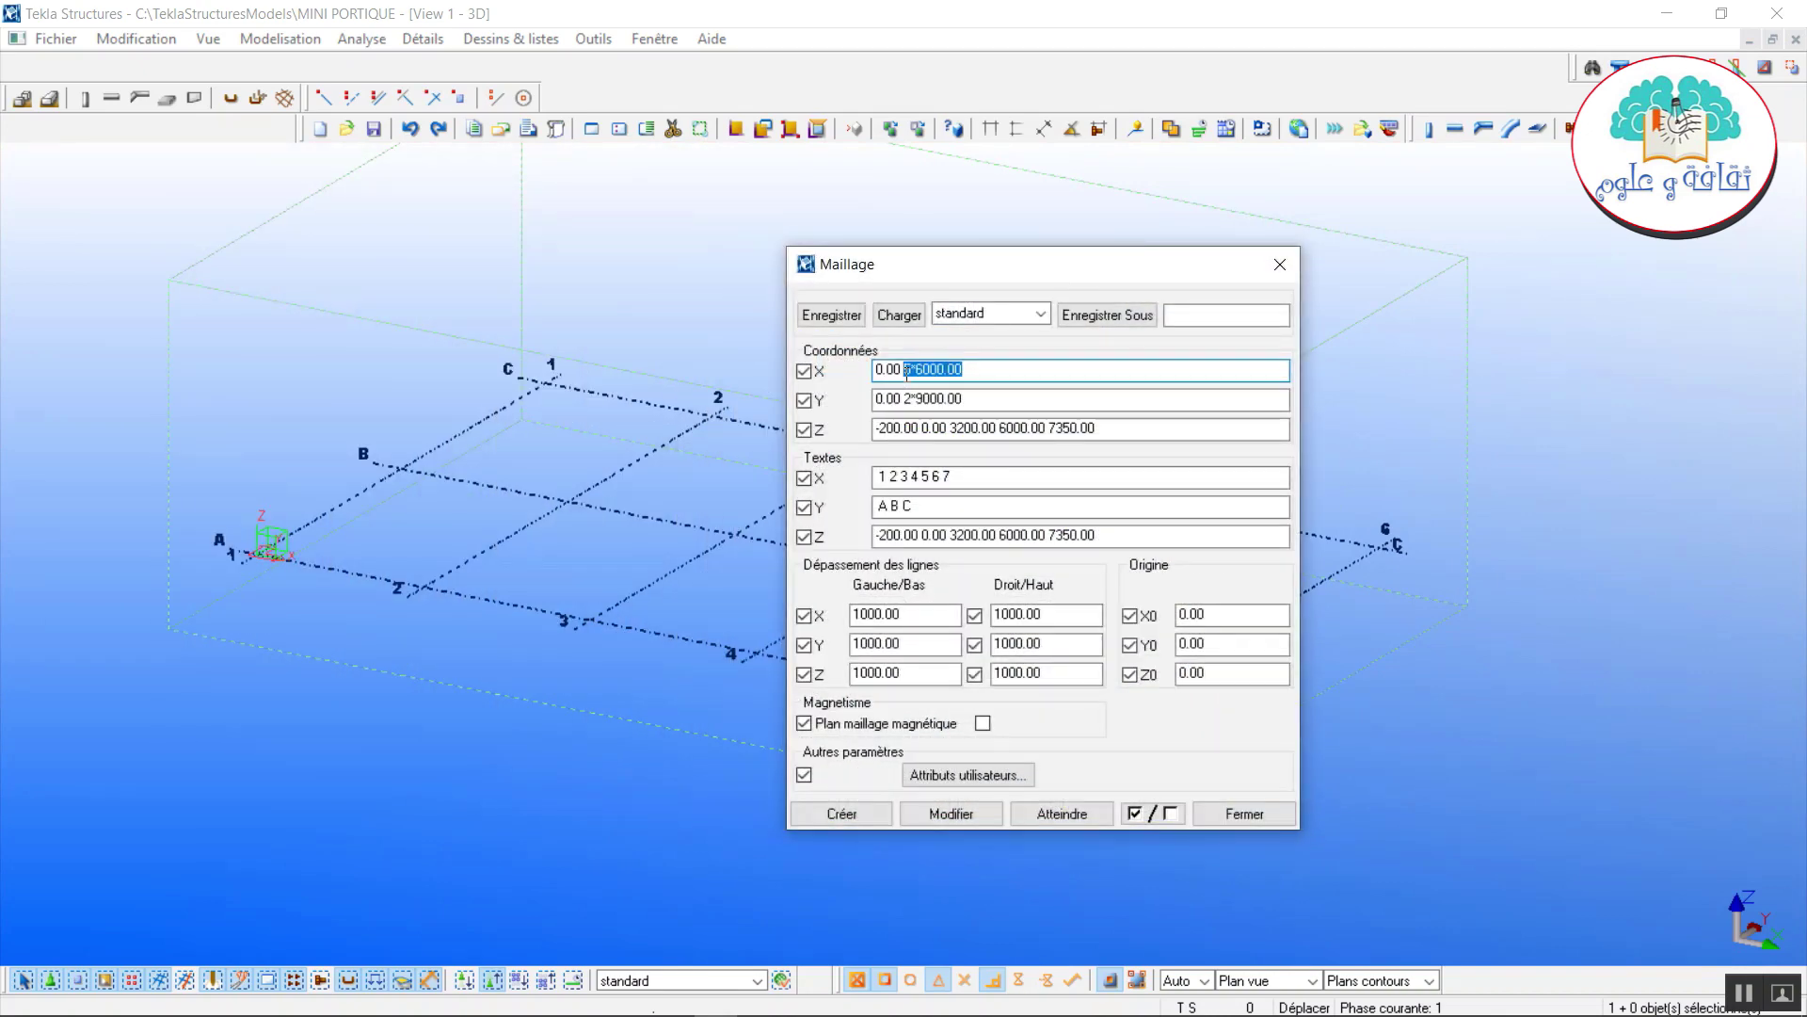
pyautogui.write('3')
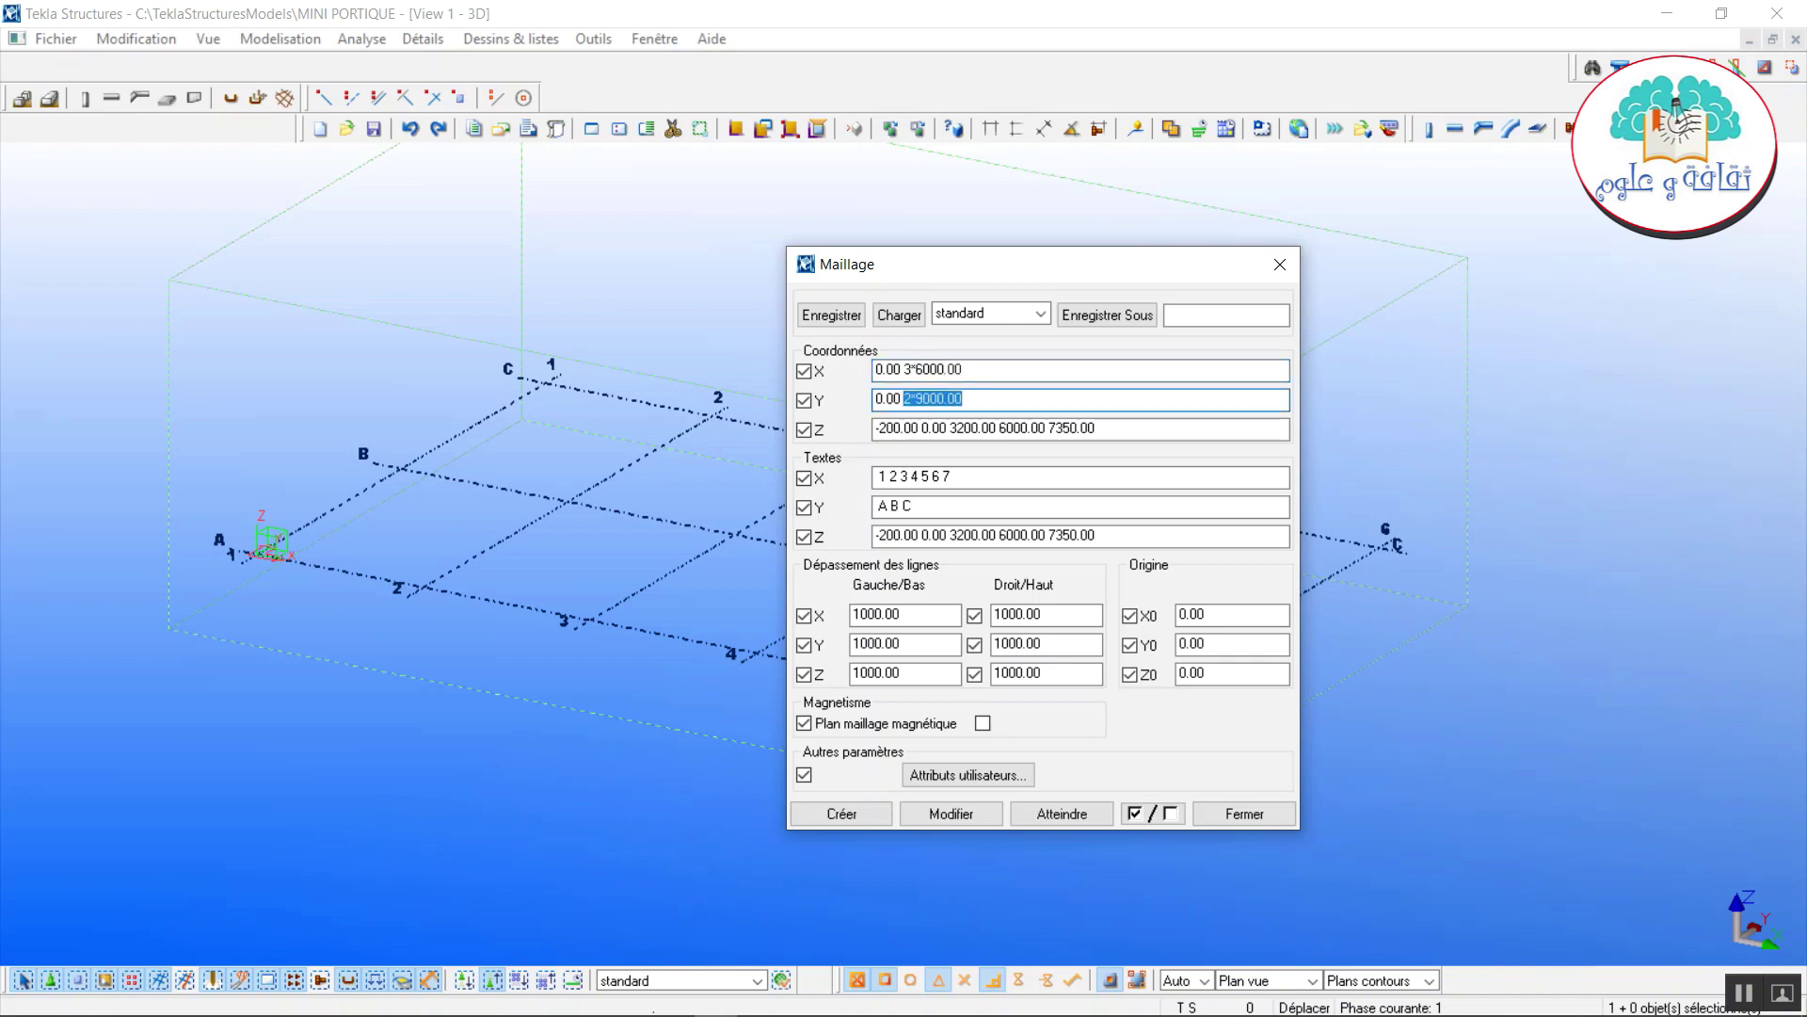
pyautogui.write('2')
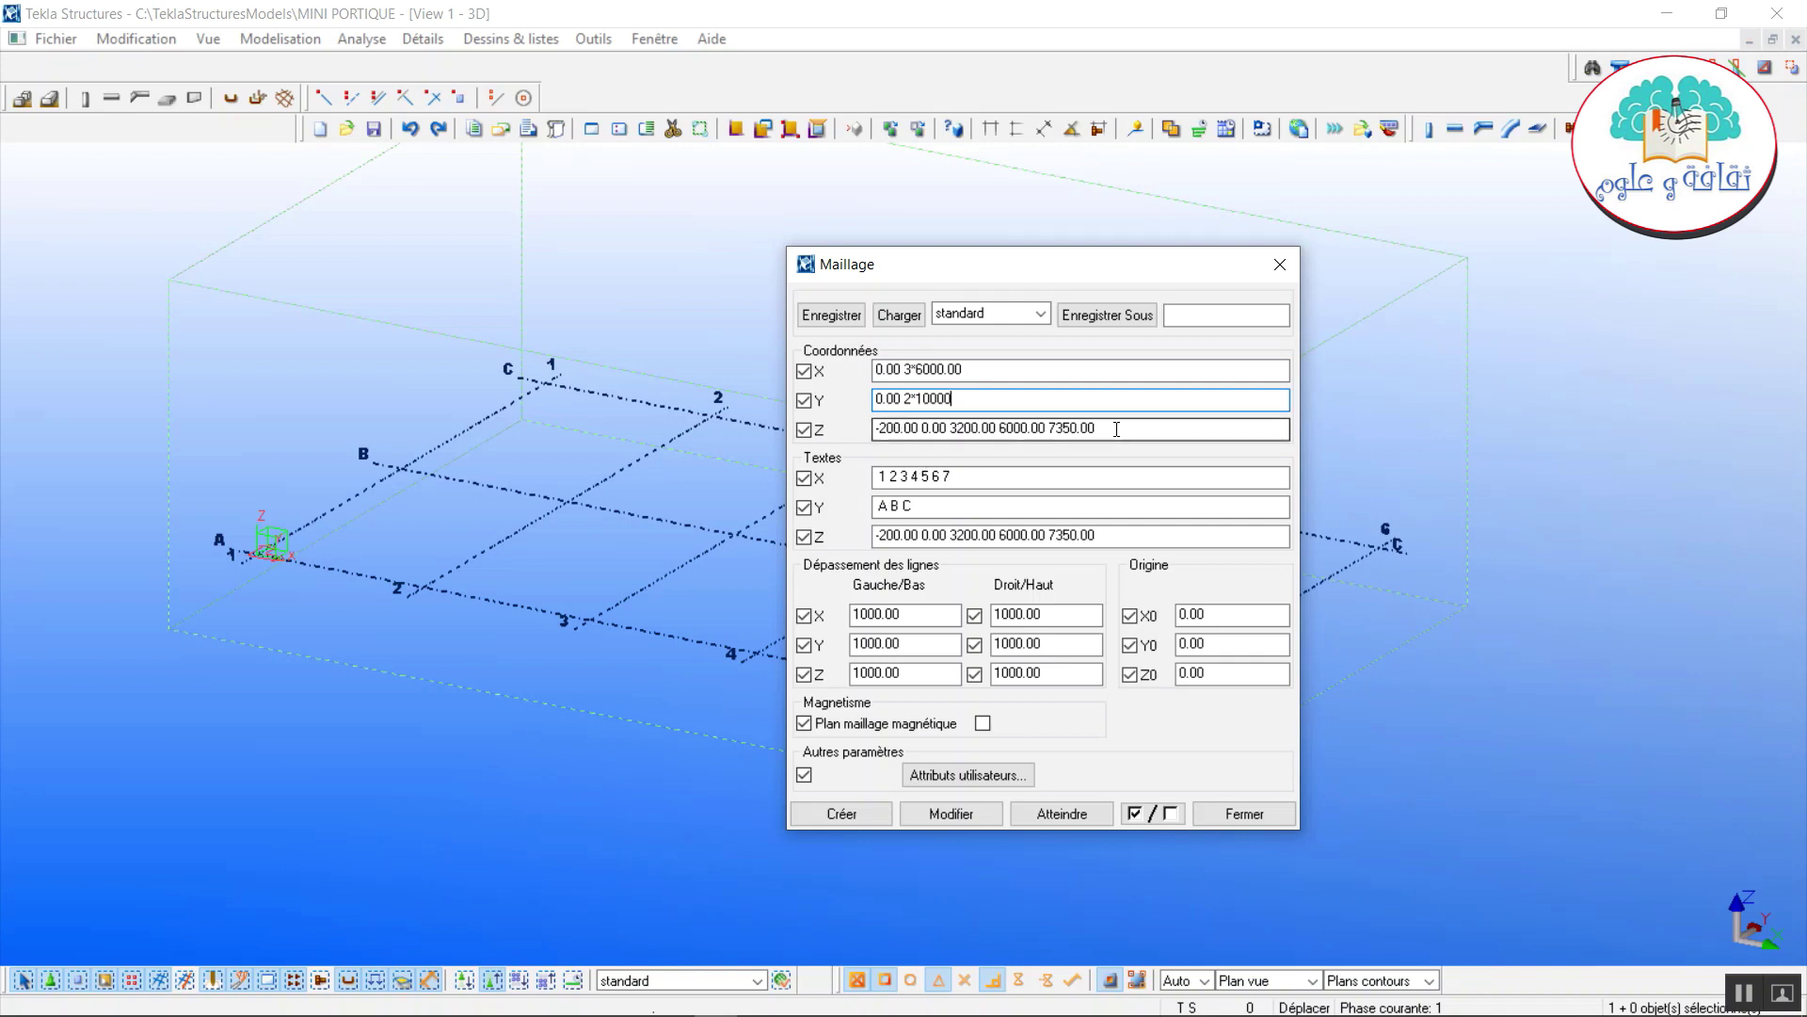
pyautogui.moveTo(1097, 428); pyautogui.dragTo(850, 432)
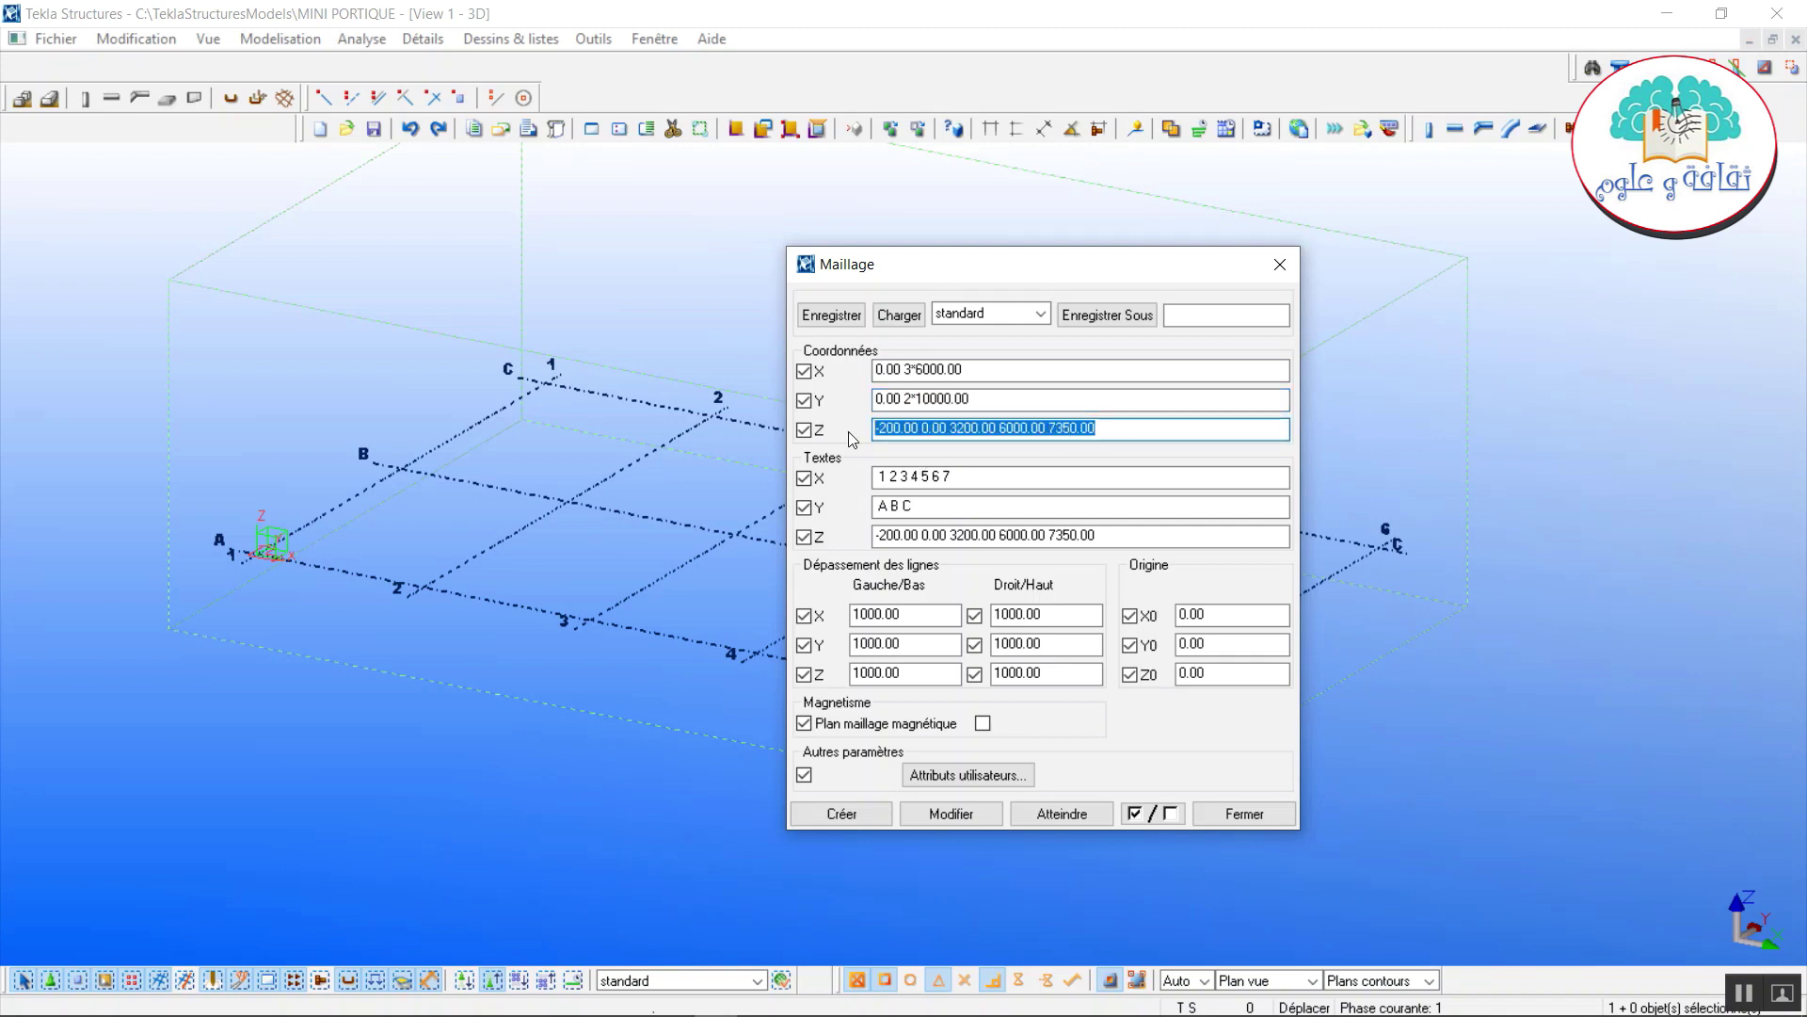
pyautogui.write('0 6000 7500')
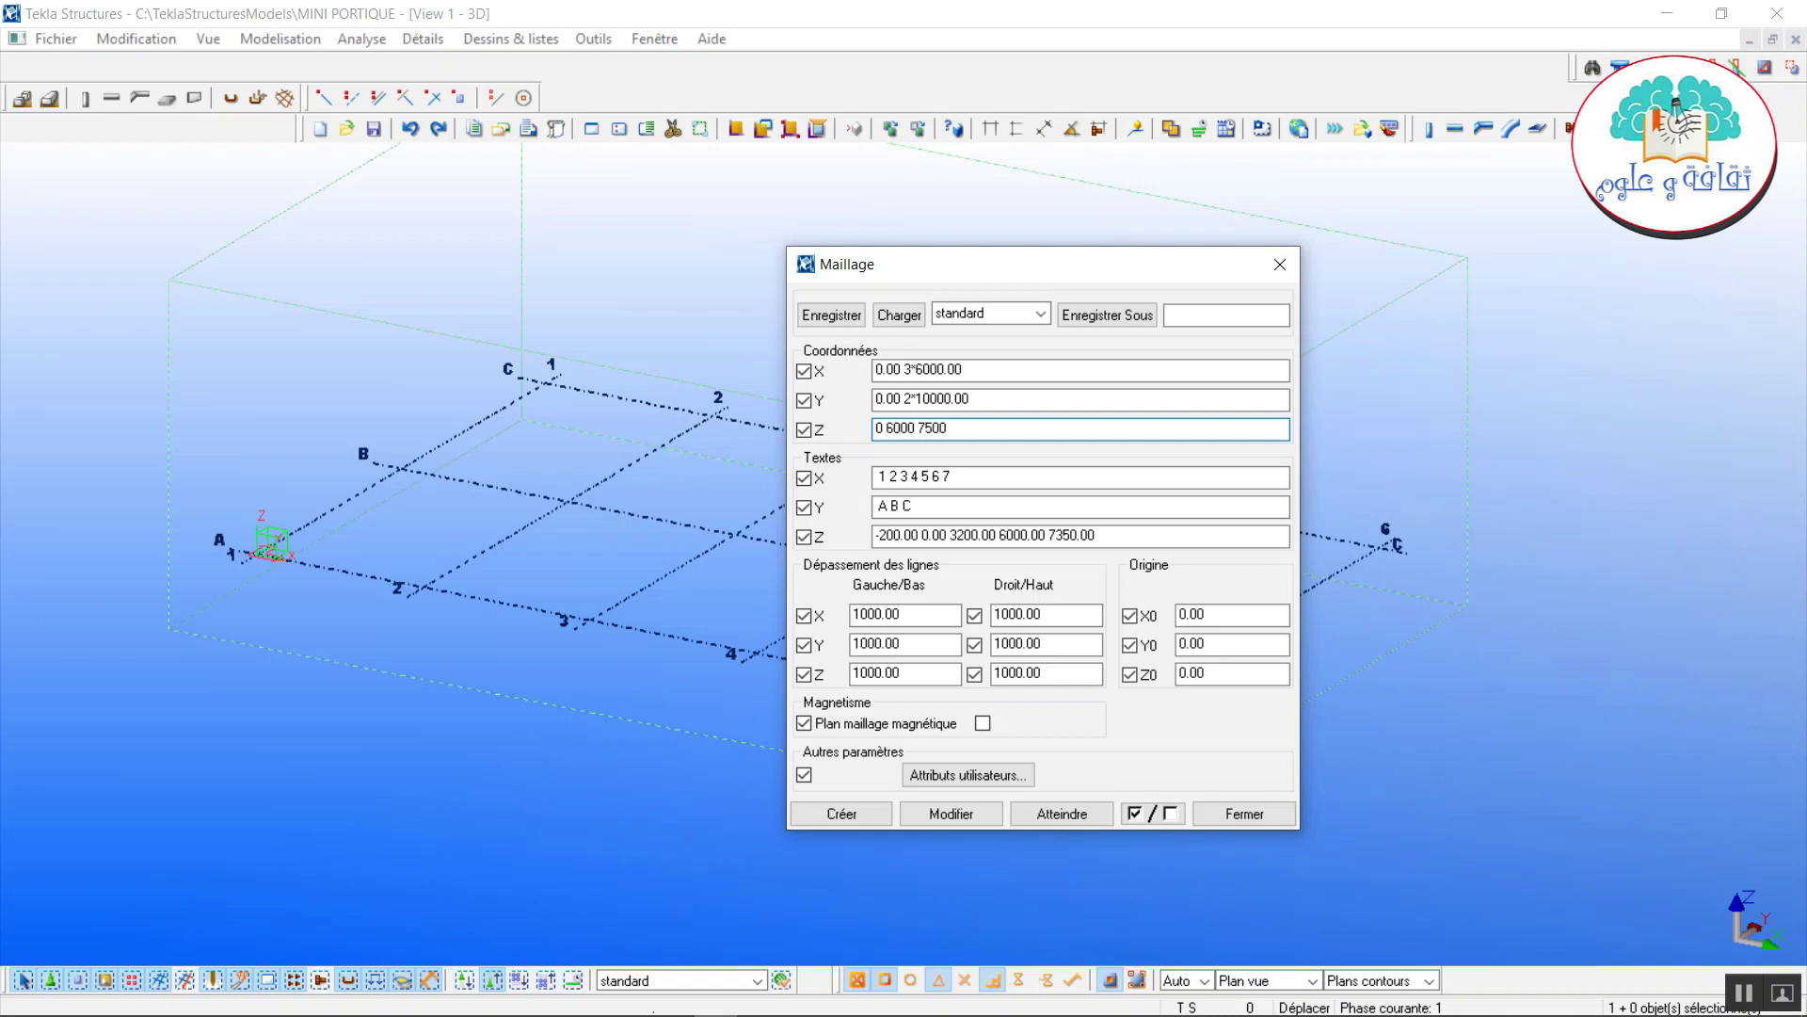
# Copy the Z coordinates into the grid's Z labels and apply the changes to the existing grid.
pyautogui.click(971, 401)
pyautogui.moveTo(1005, 429); pyautogui.dragTo(874, 432)
pyautogui.rightClick(893, 439)
pyautogui.click(927, 514)
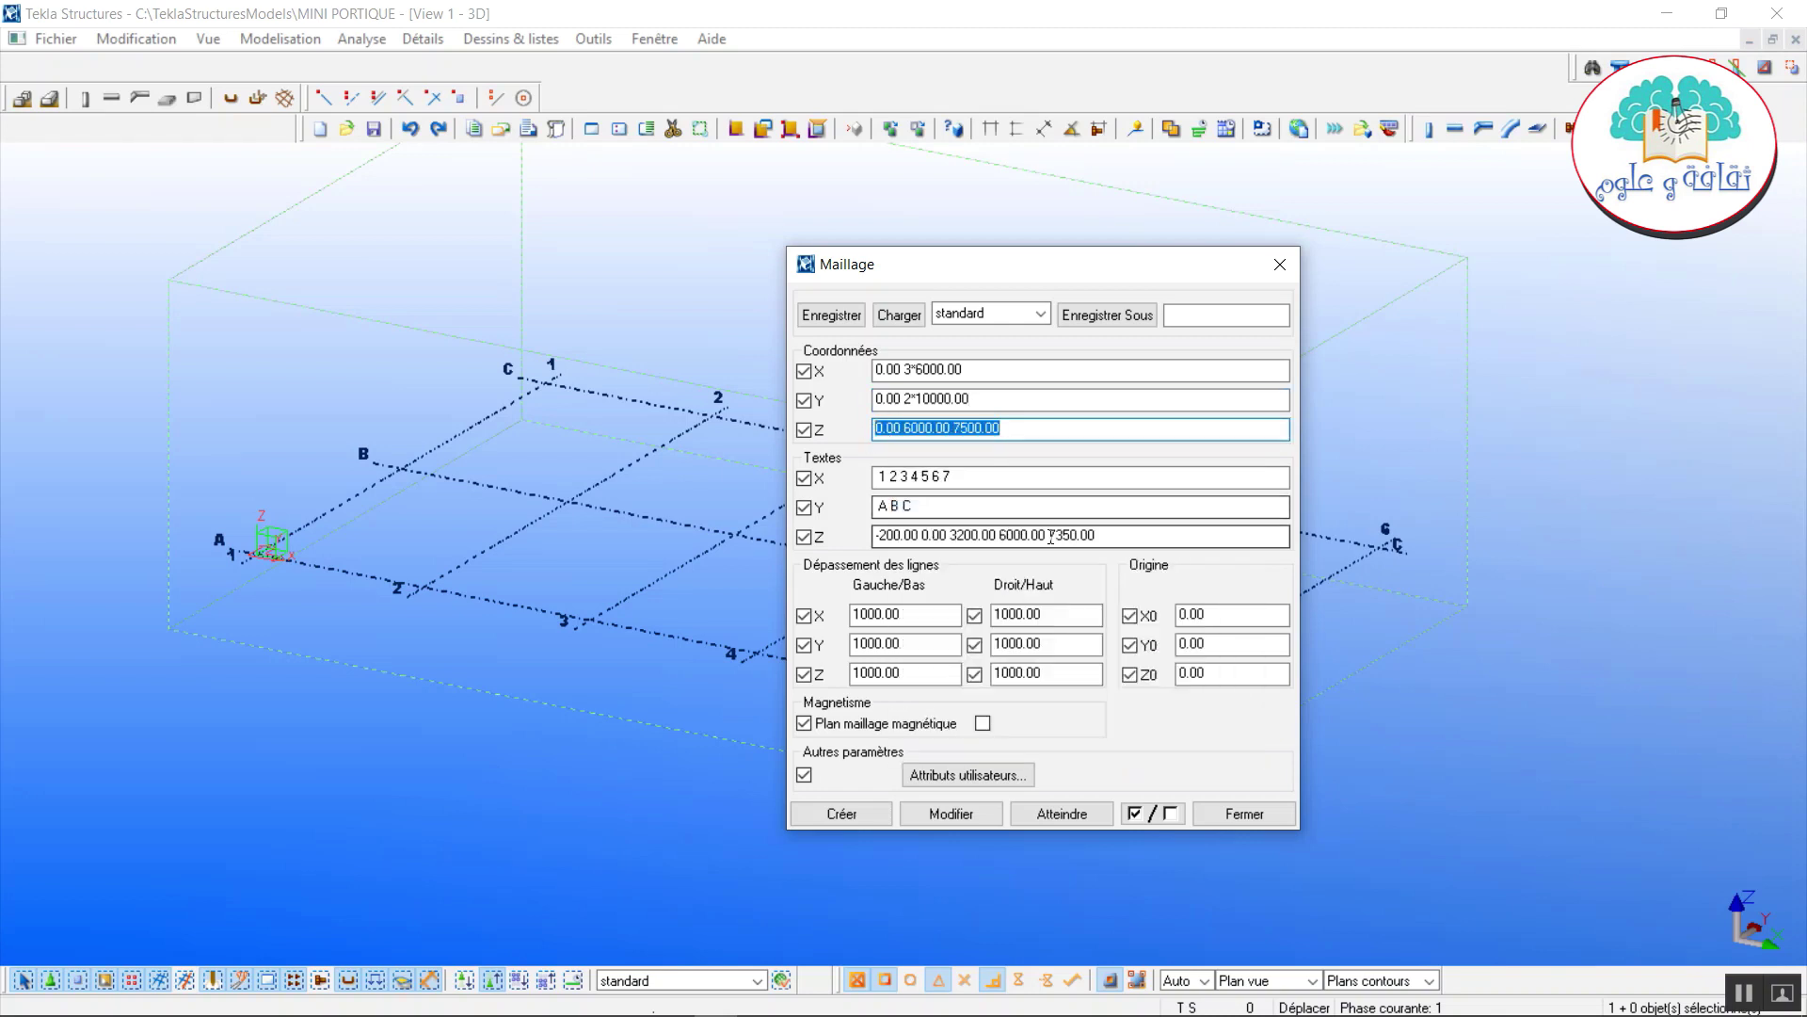
pyautogui.moveTo(1099, 536); pyautogui.dragTo(854, 546)
pyautogui.rightClick(915, 543)
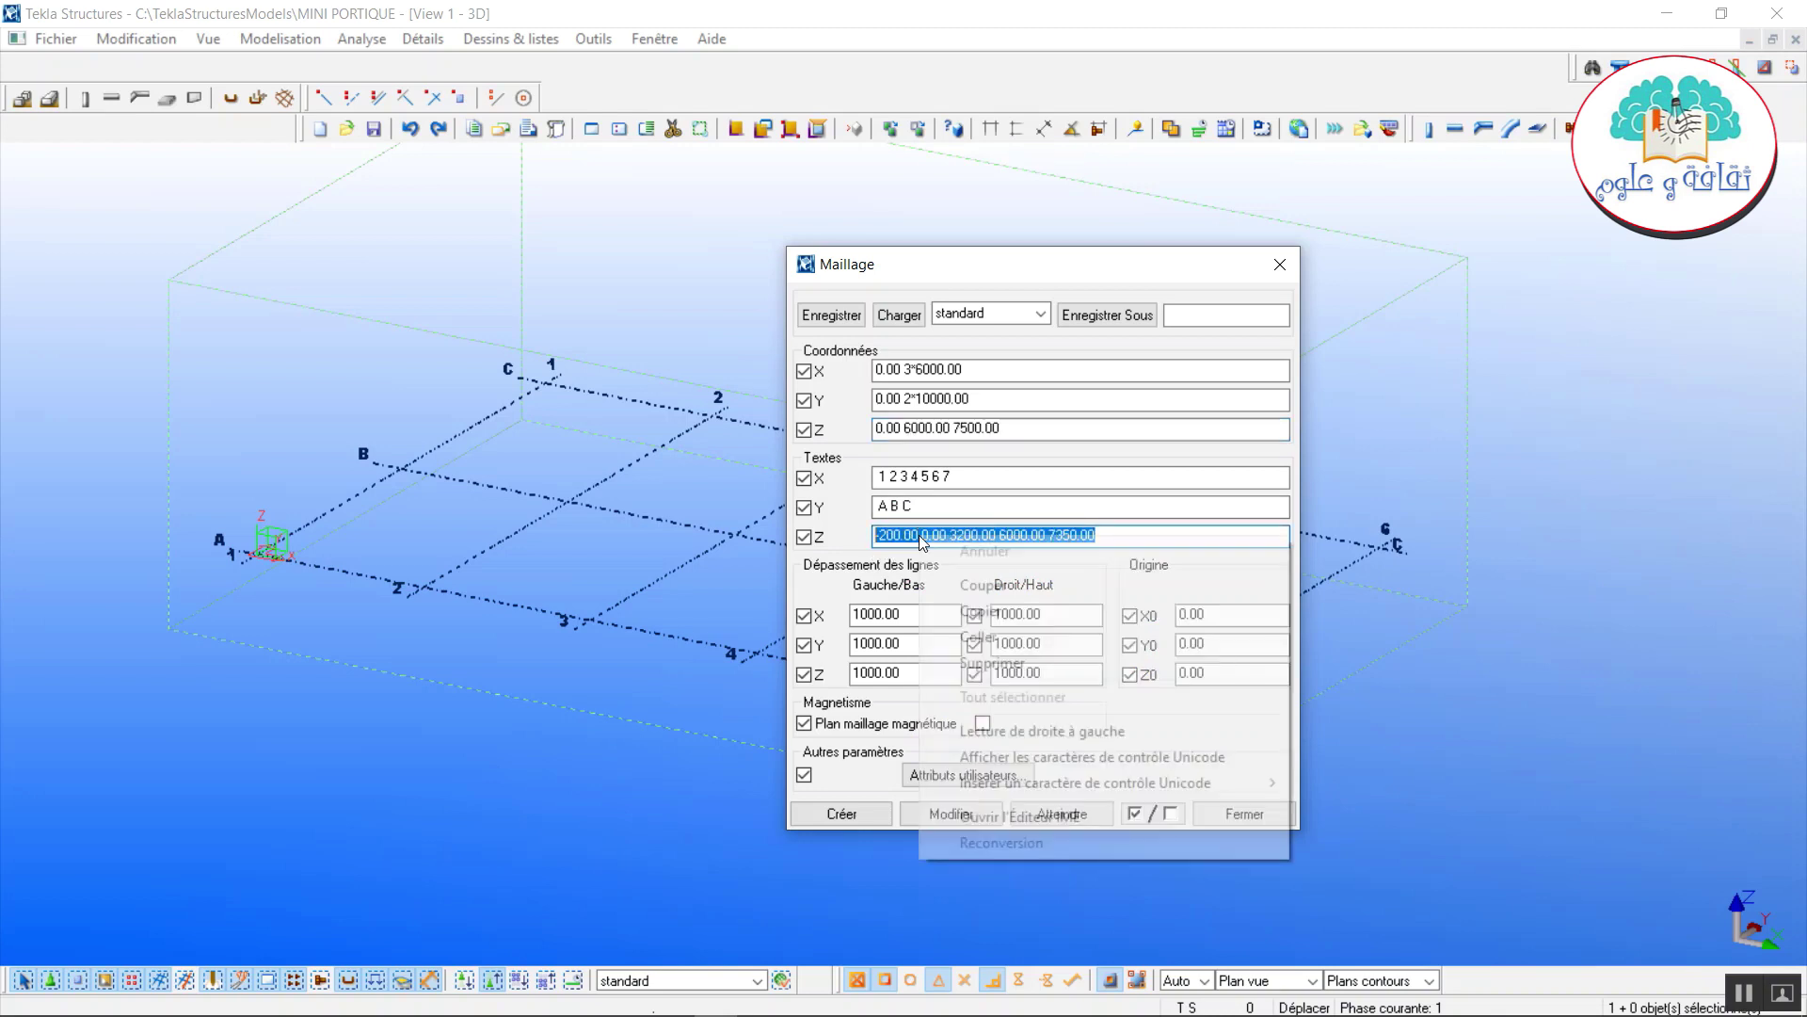
pyautogui.click(989, 635)
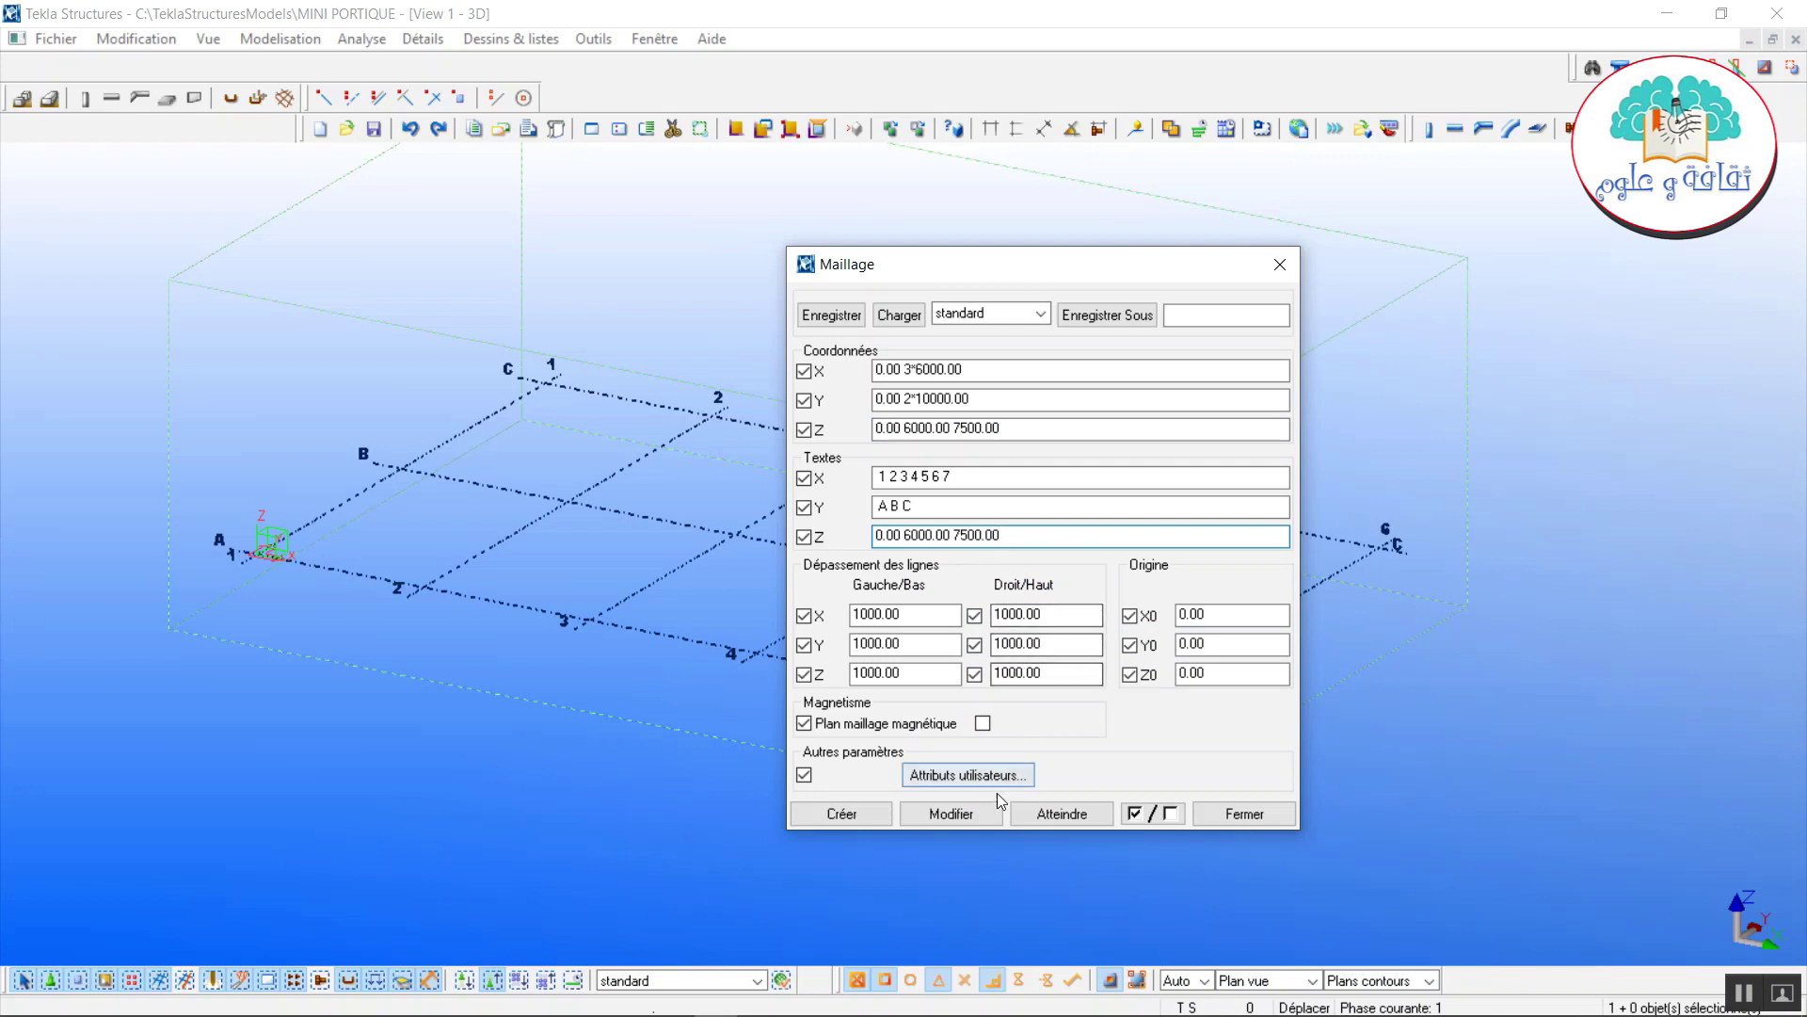
pyautogui.click(945, 823)
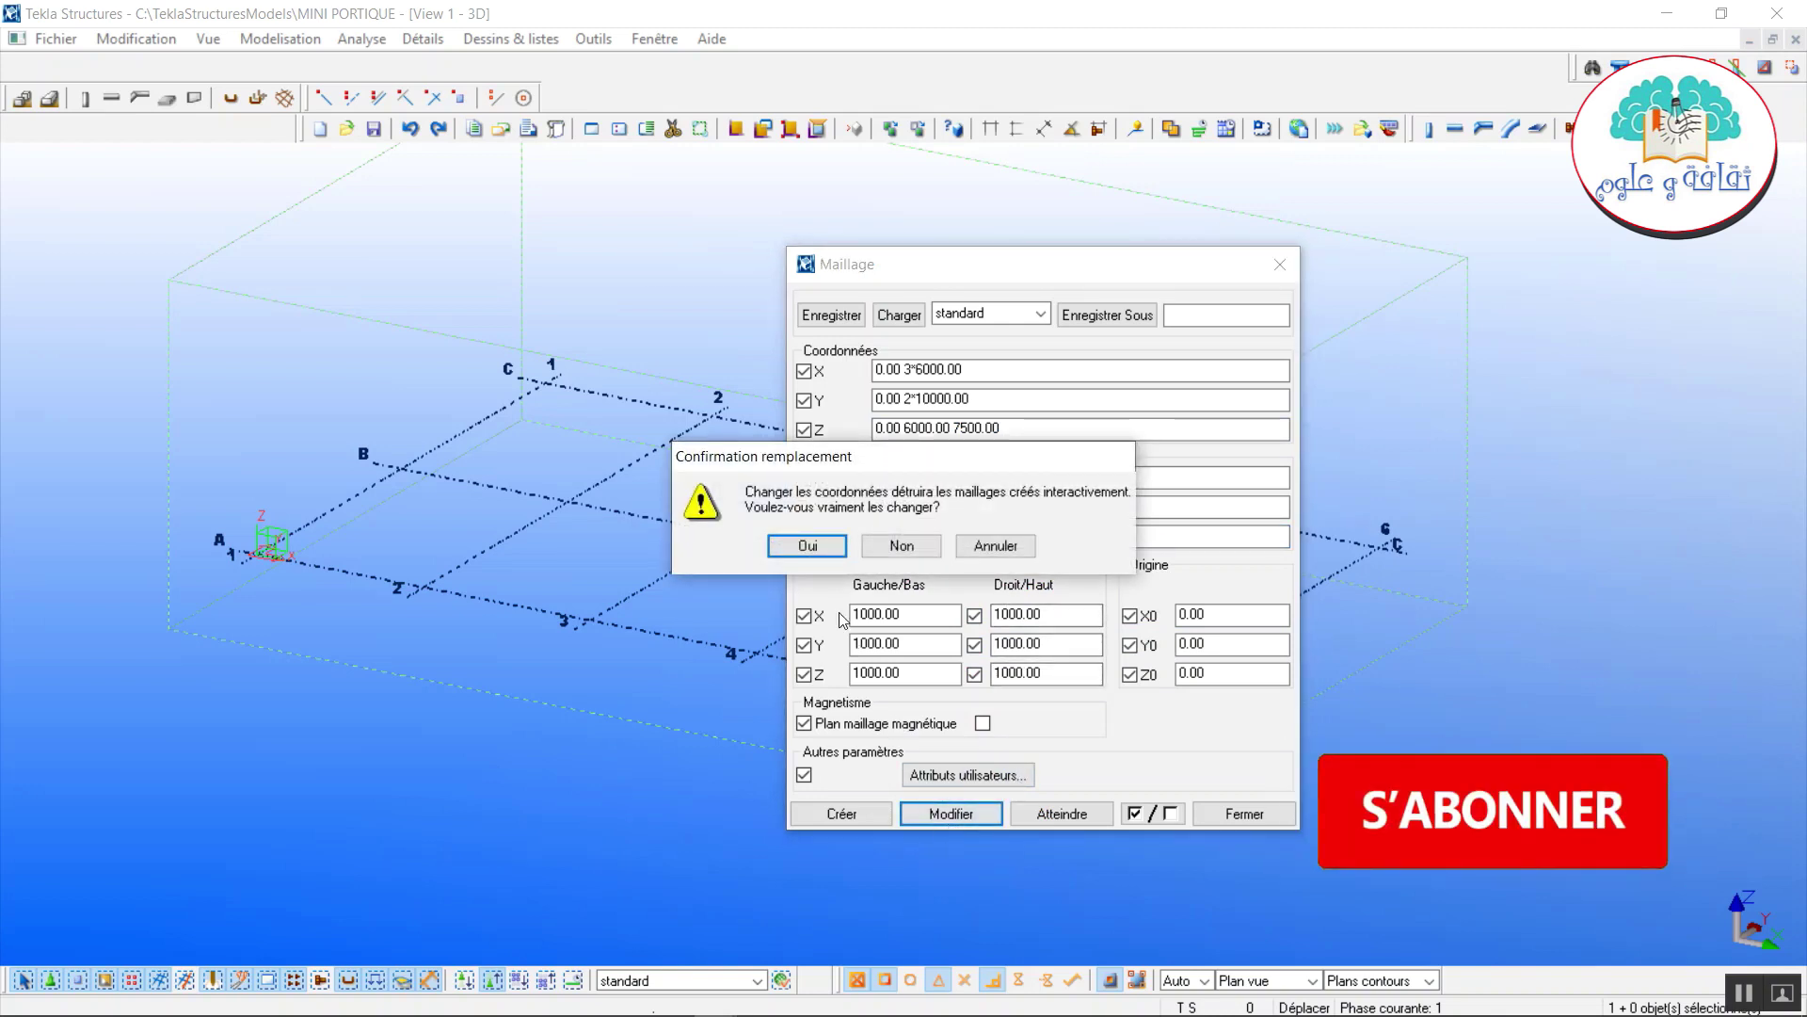
pyautogui.click(824, 552)
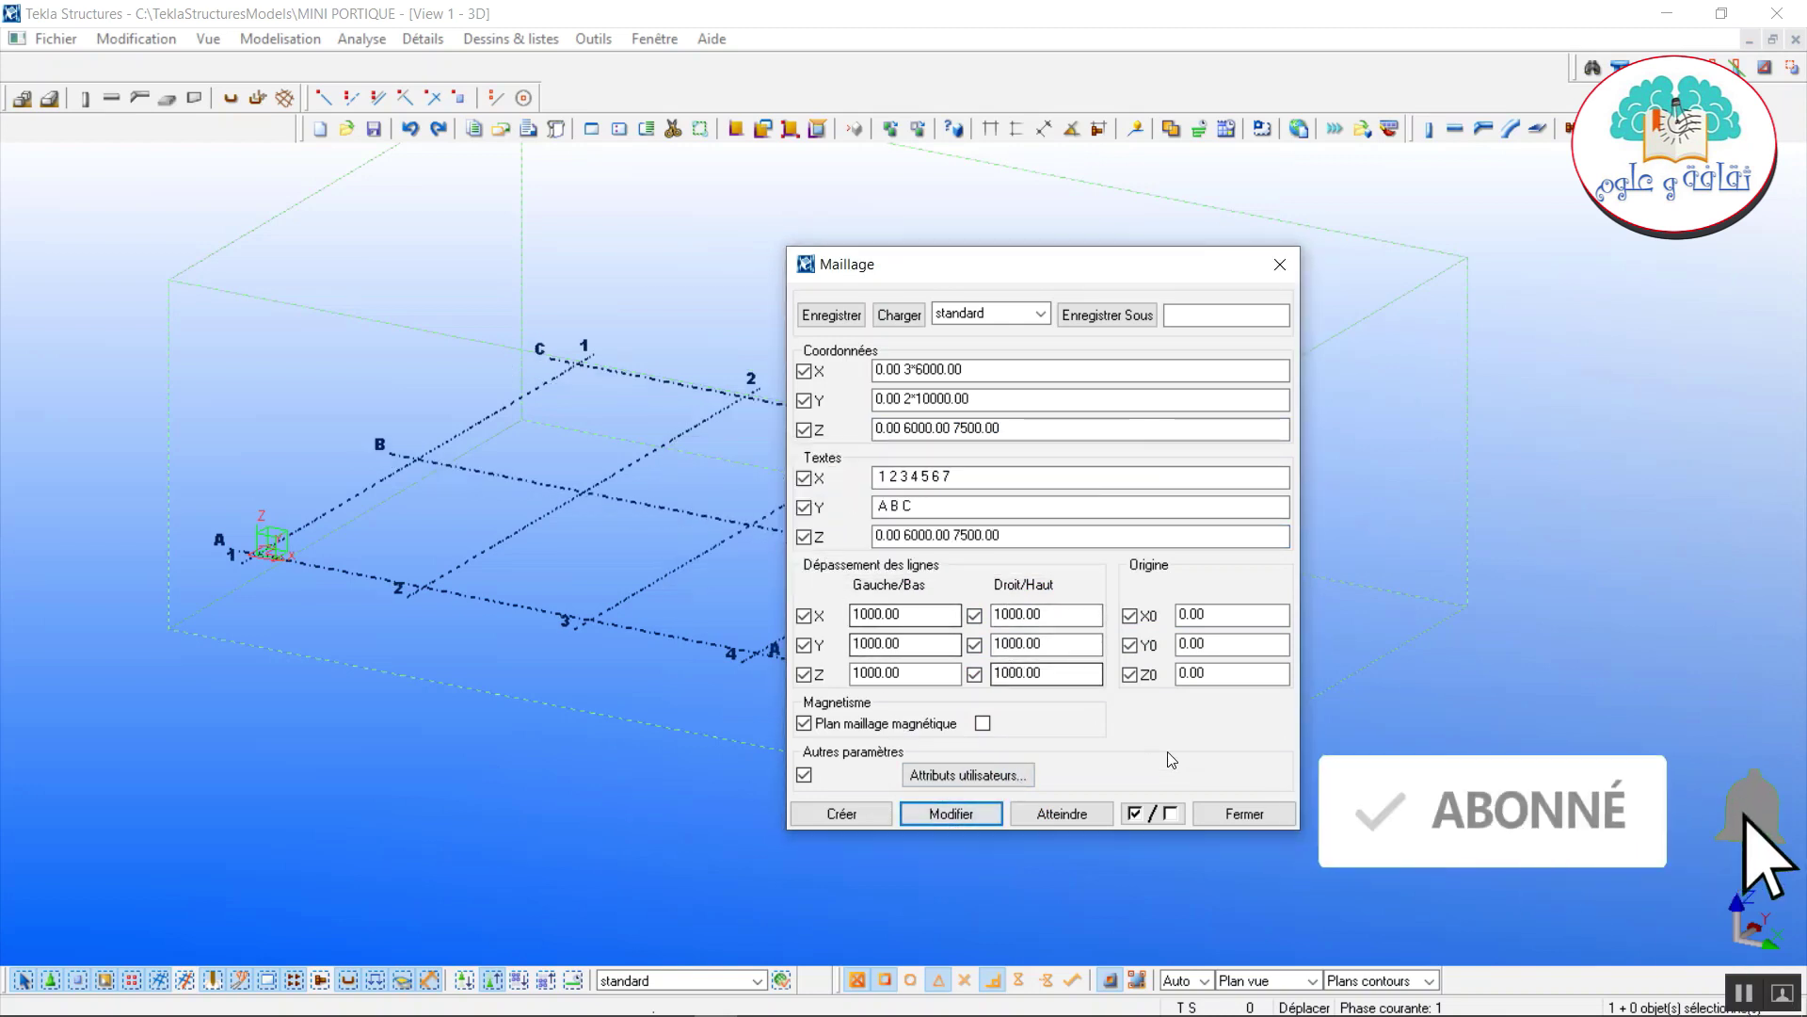
pyautogui.click(1245, 813)
# Fit the work area of the 3D view to the entire model.
pyautogui.scroll(-2, 738, 622)
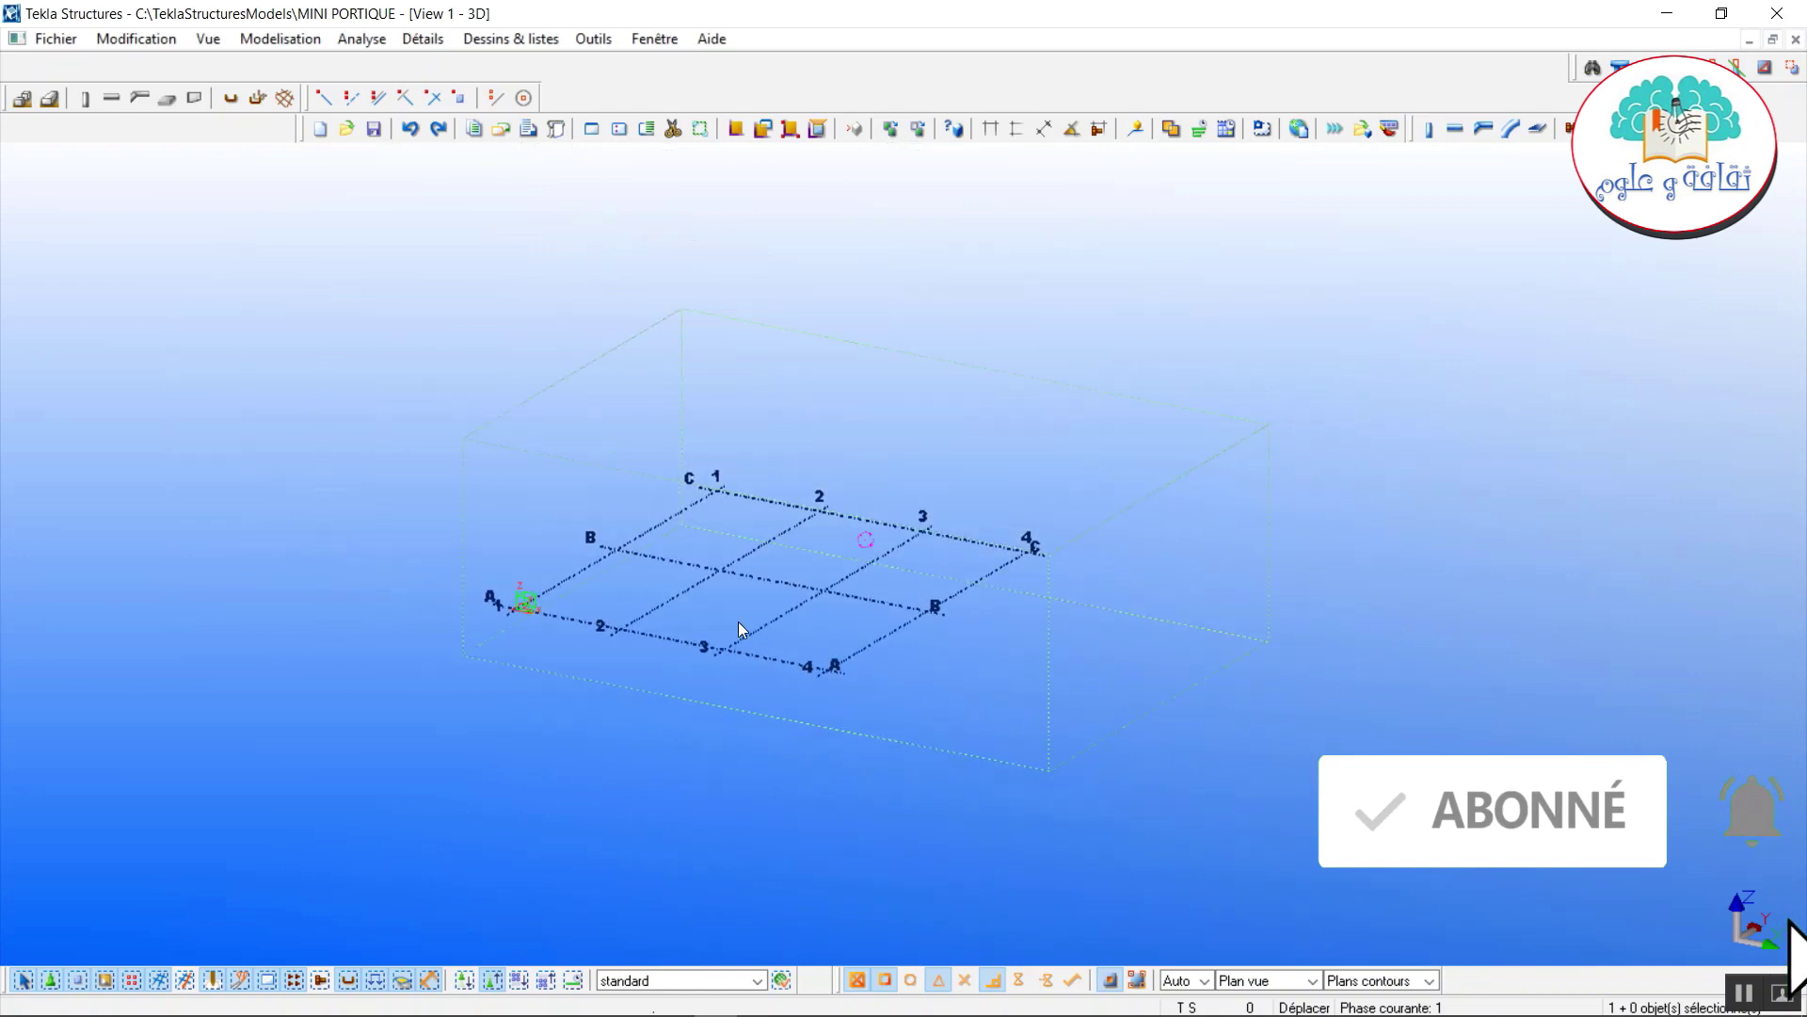
pyautogui.moveTo(738, 621); pyautogui.dragTo(845, 603, button='middle')
pyautogui.click(611, 299)
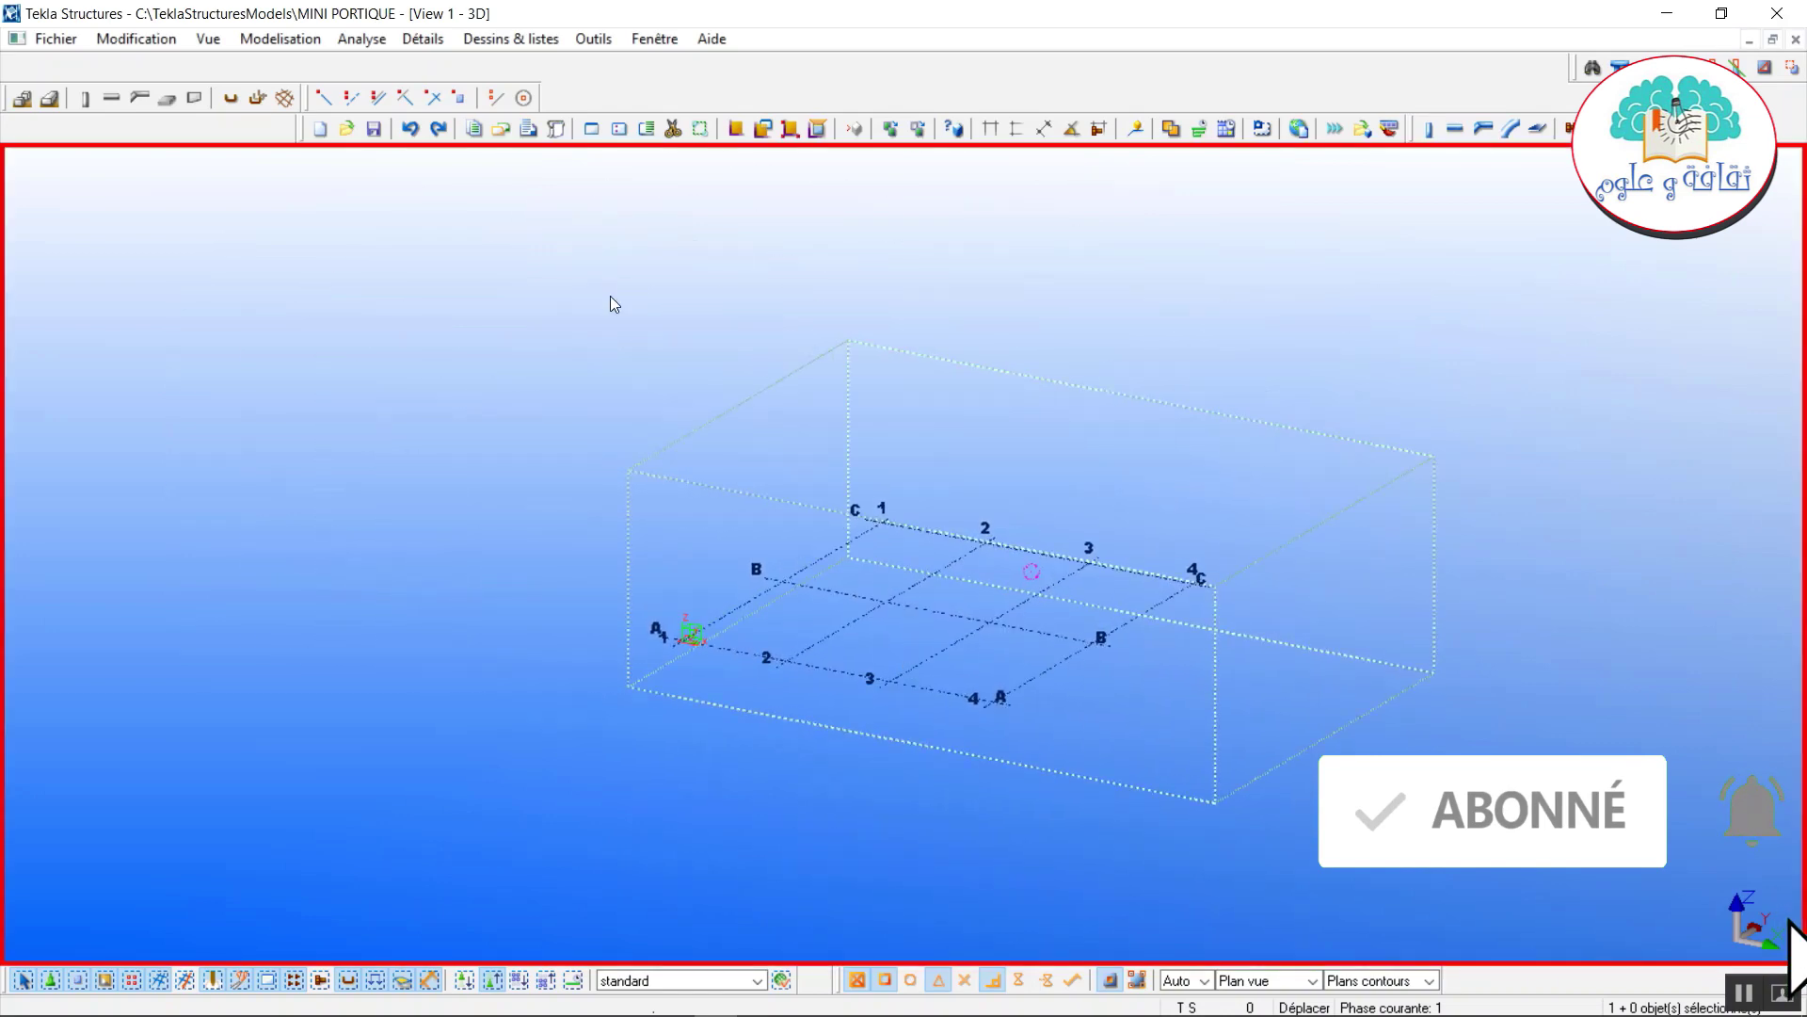
pyautogui.rightClick(613, 302)
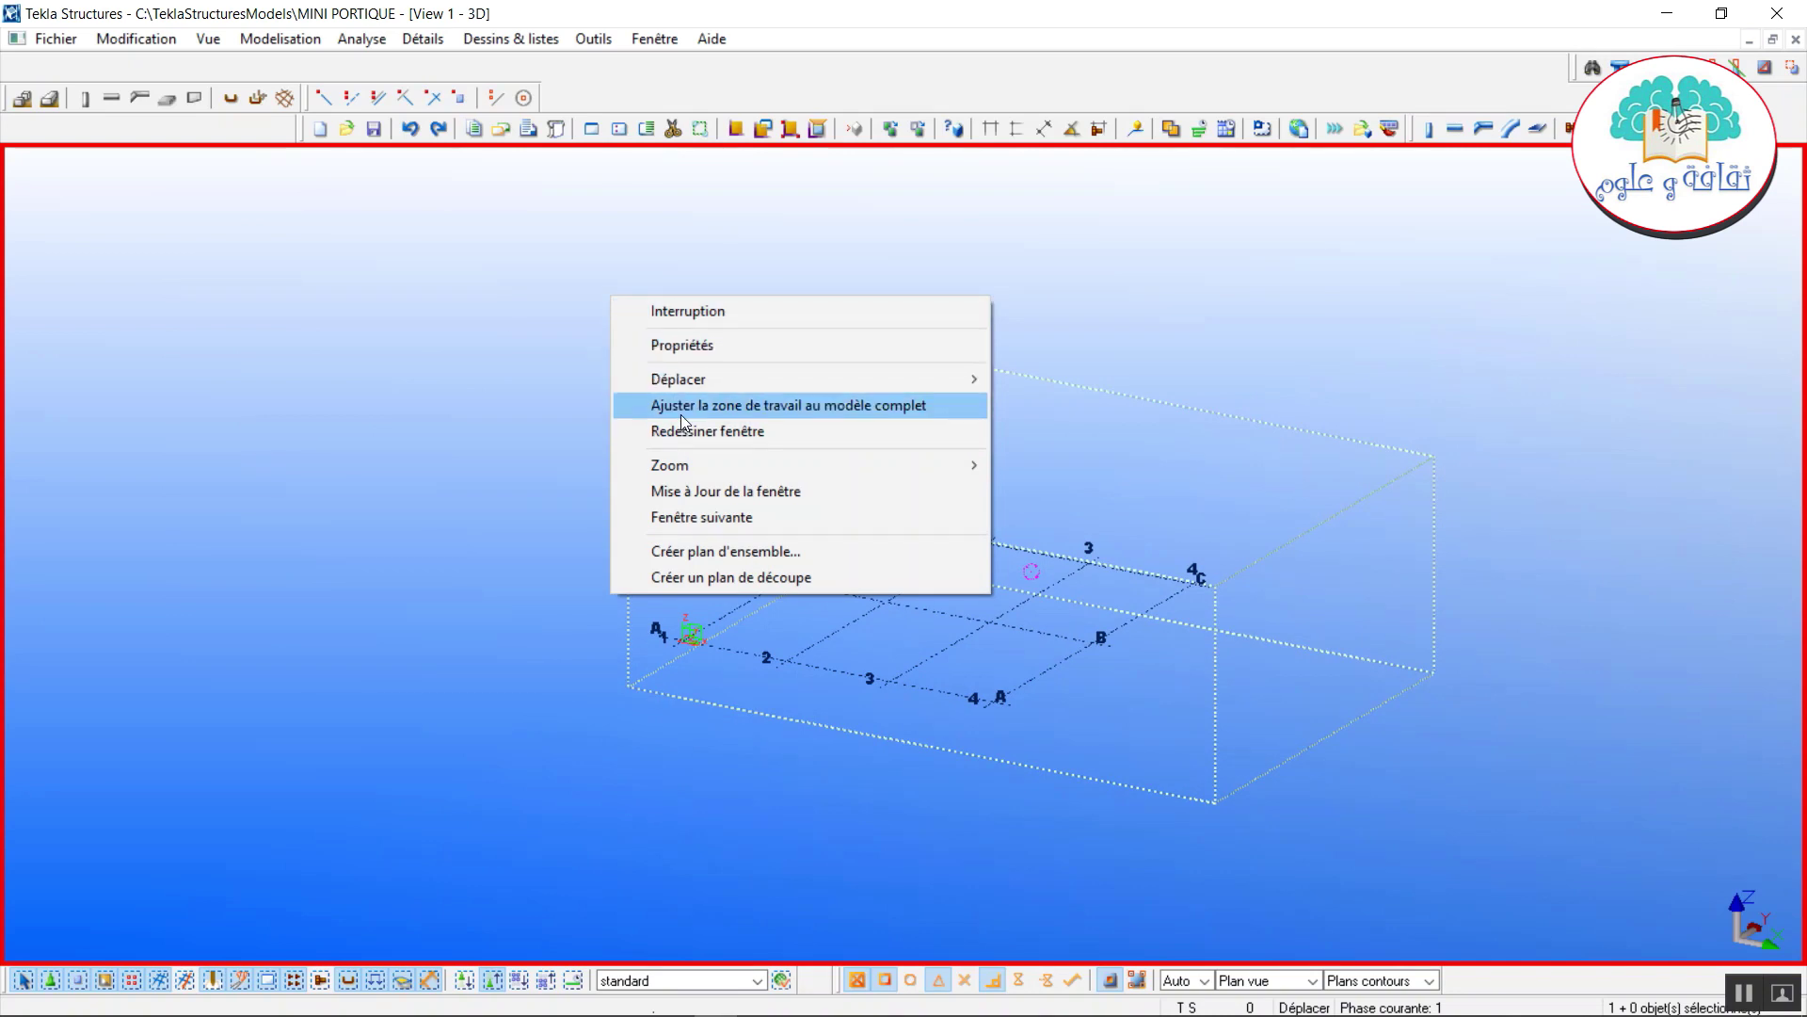
pyautogui.click(715, 407)
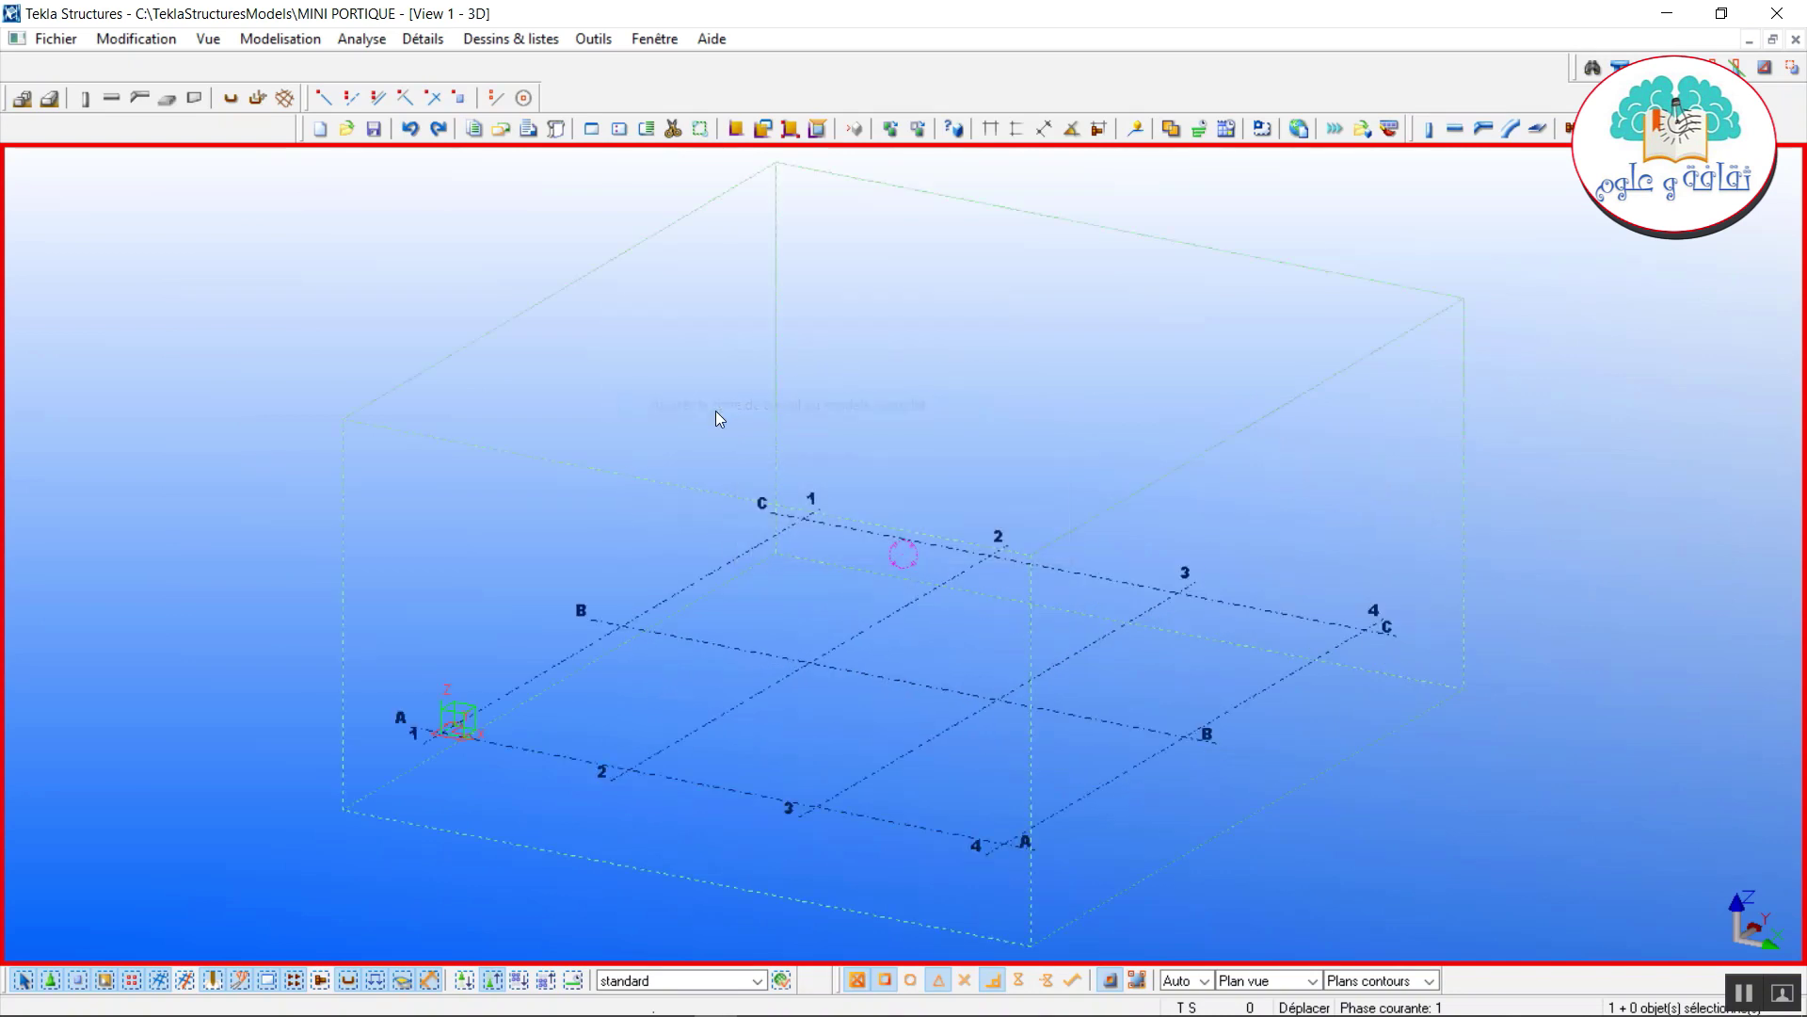
# Set the view properties to angle Plan and view type Filaire, and apply them.
pyautogui.doubleClick(676, 350)
pyautogui.moveTo(630, 188); pyautogui.dragTo(1388, 205)
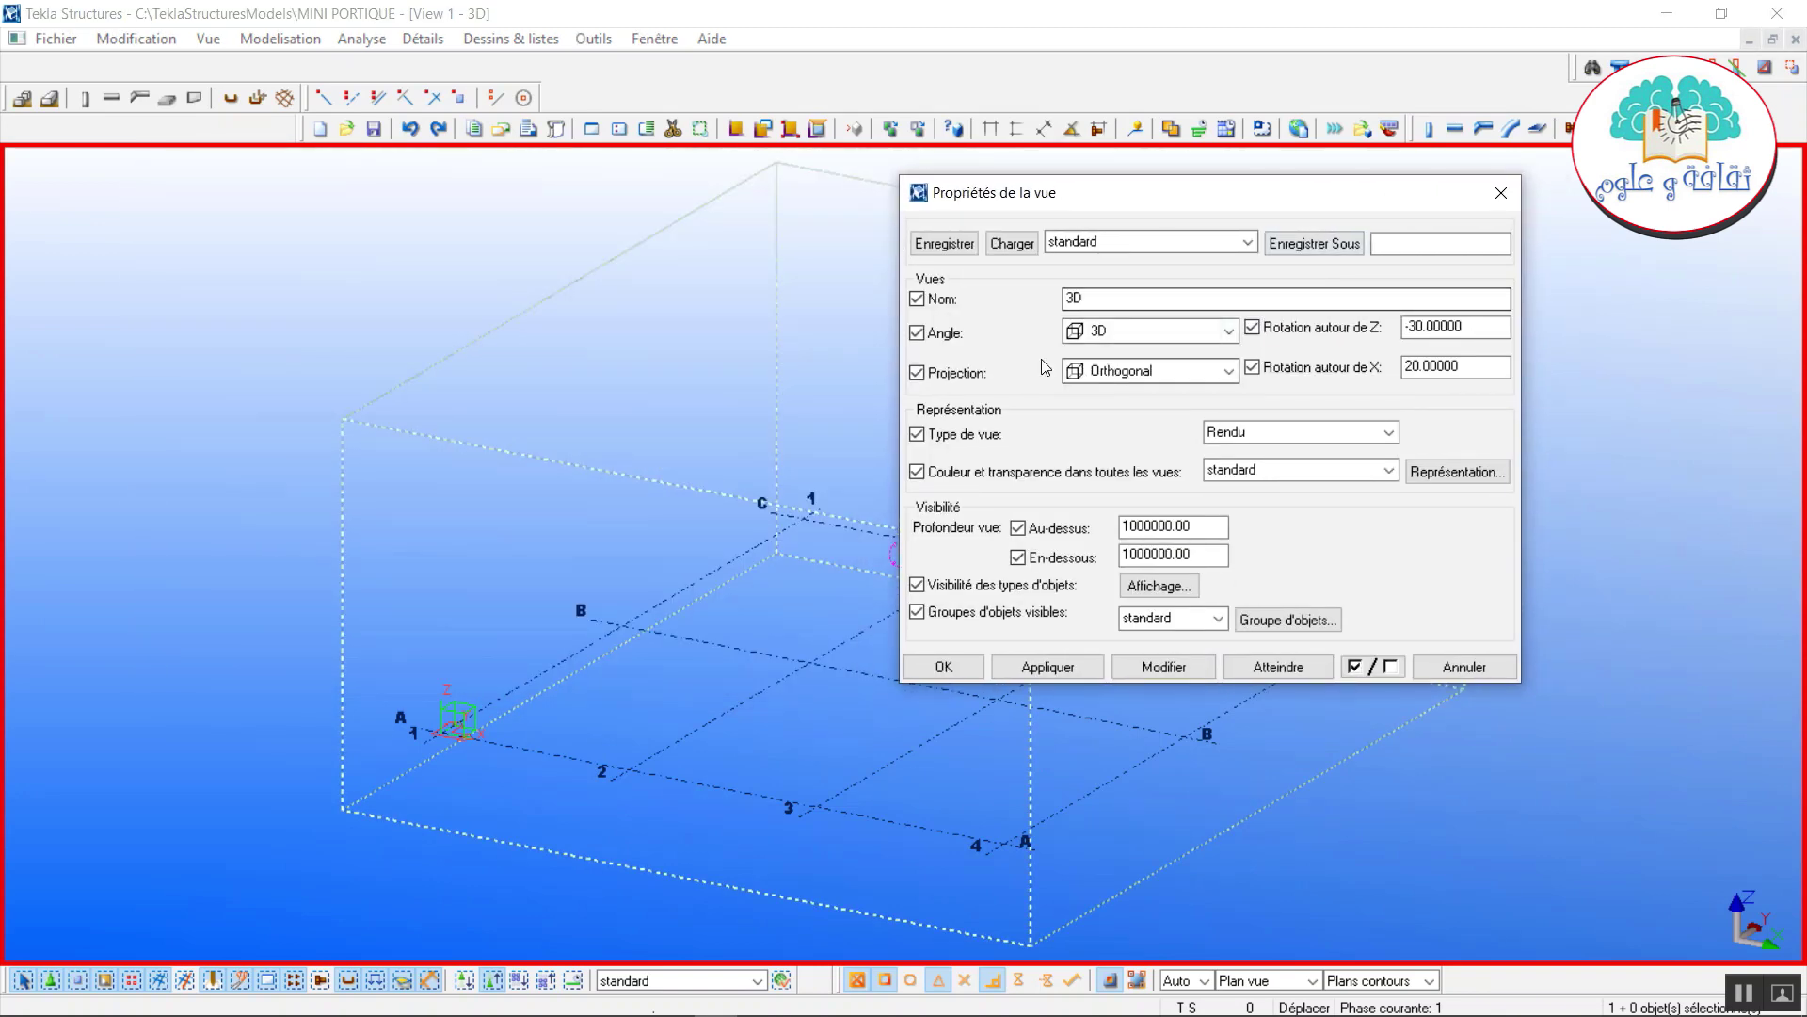
pyautogui.click(1099, 330)
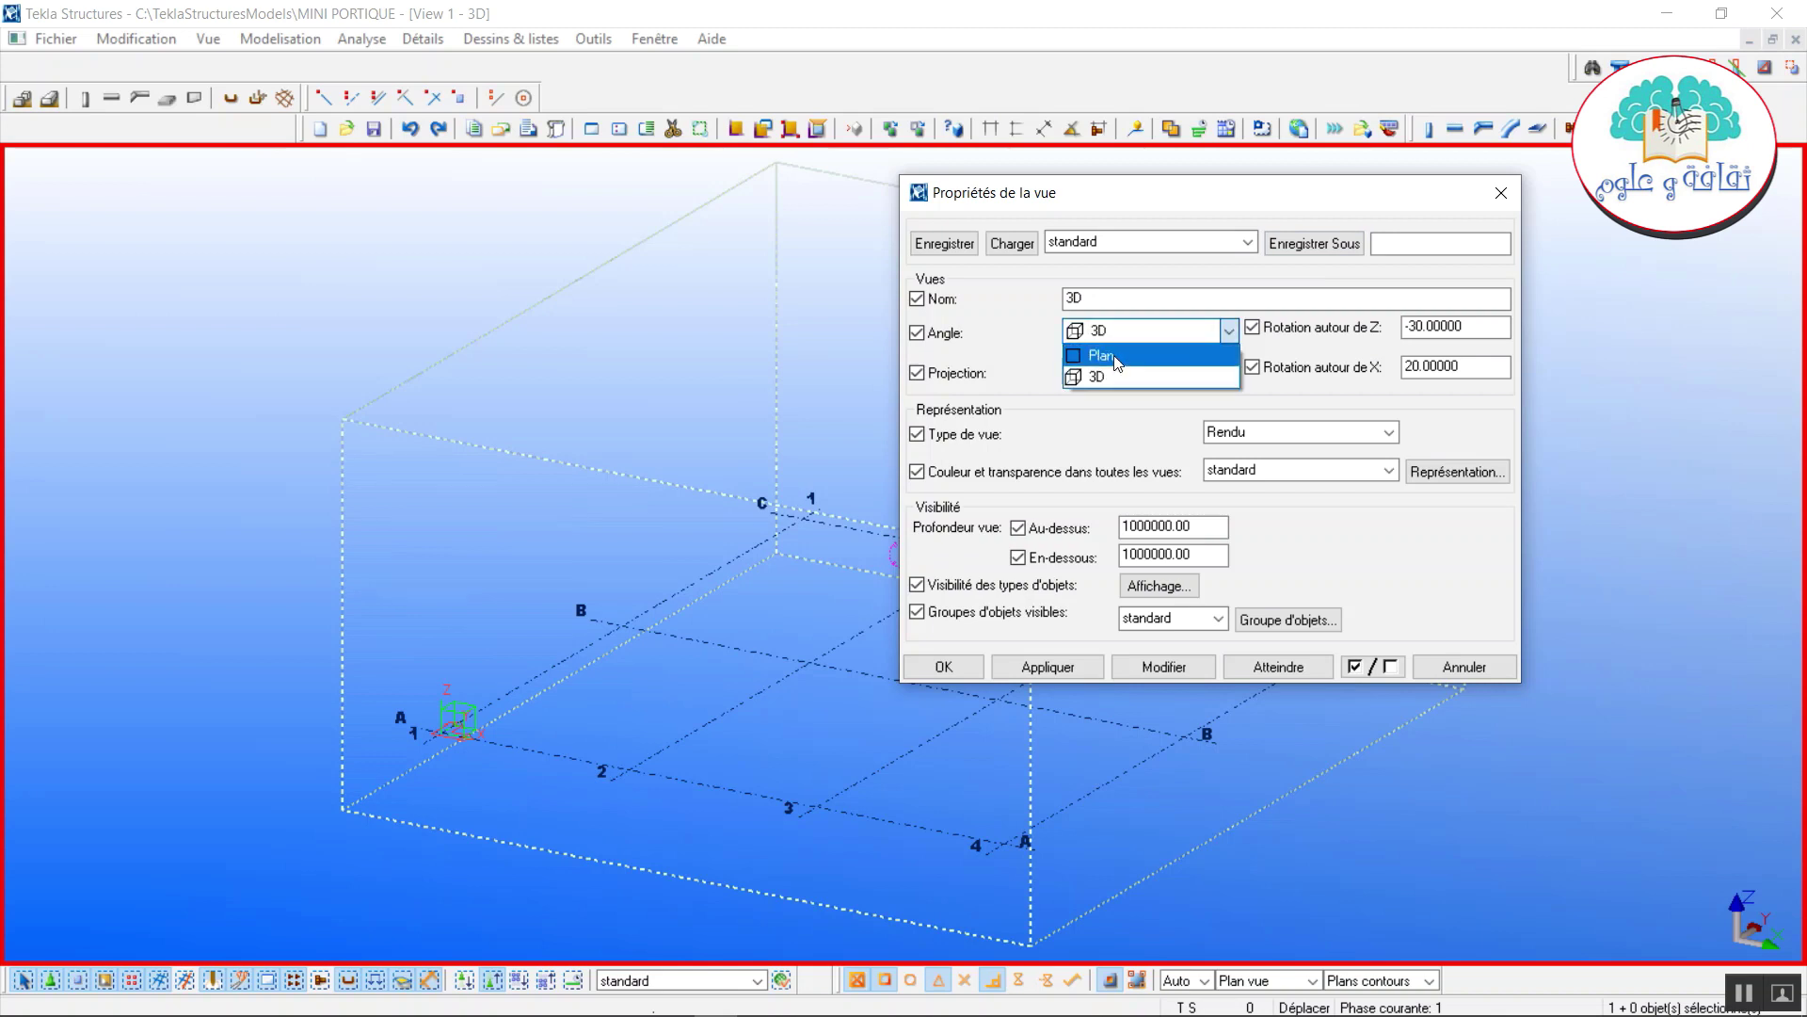
pyautogui.click(1103, 356)
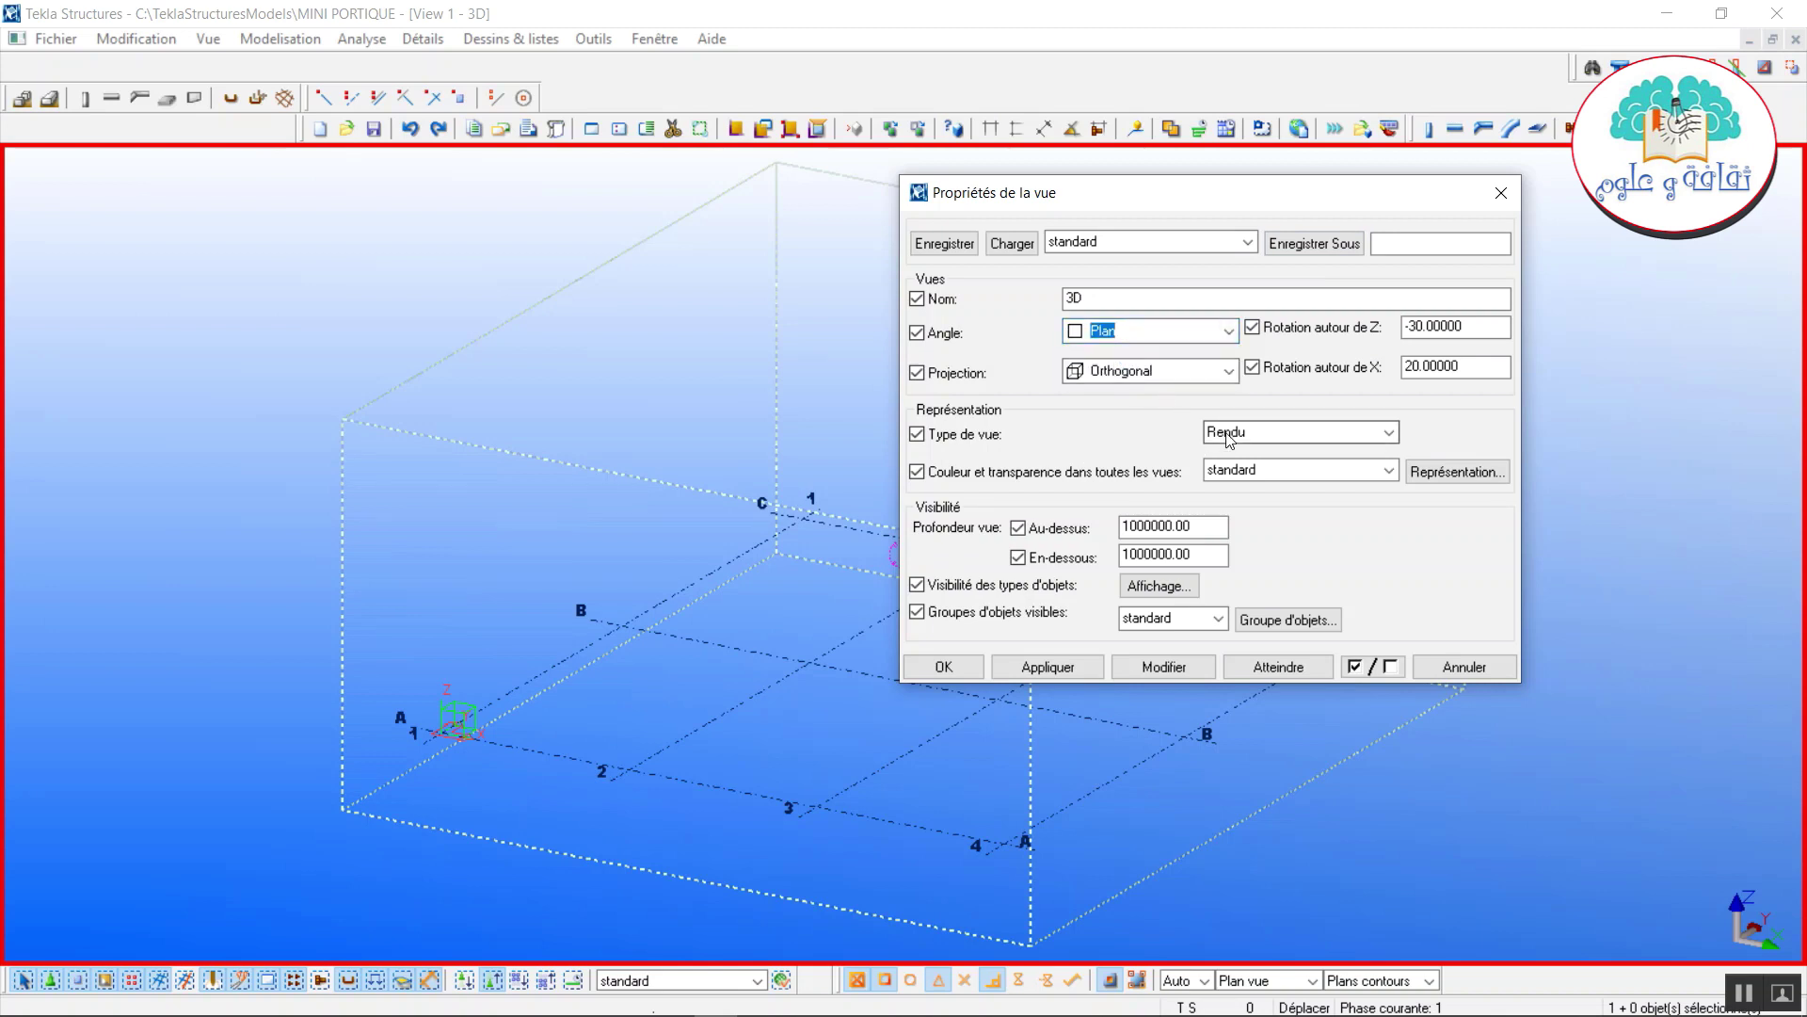
pyautogui.click(1229, 433)
pyautogui.click(1229, 454)
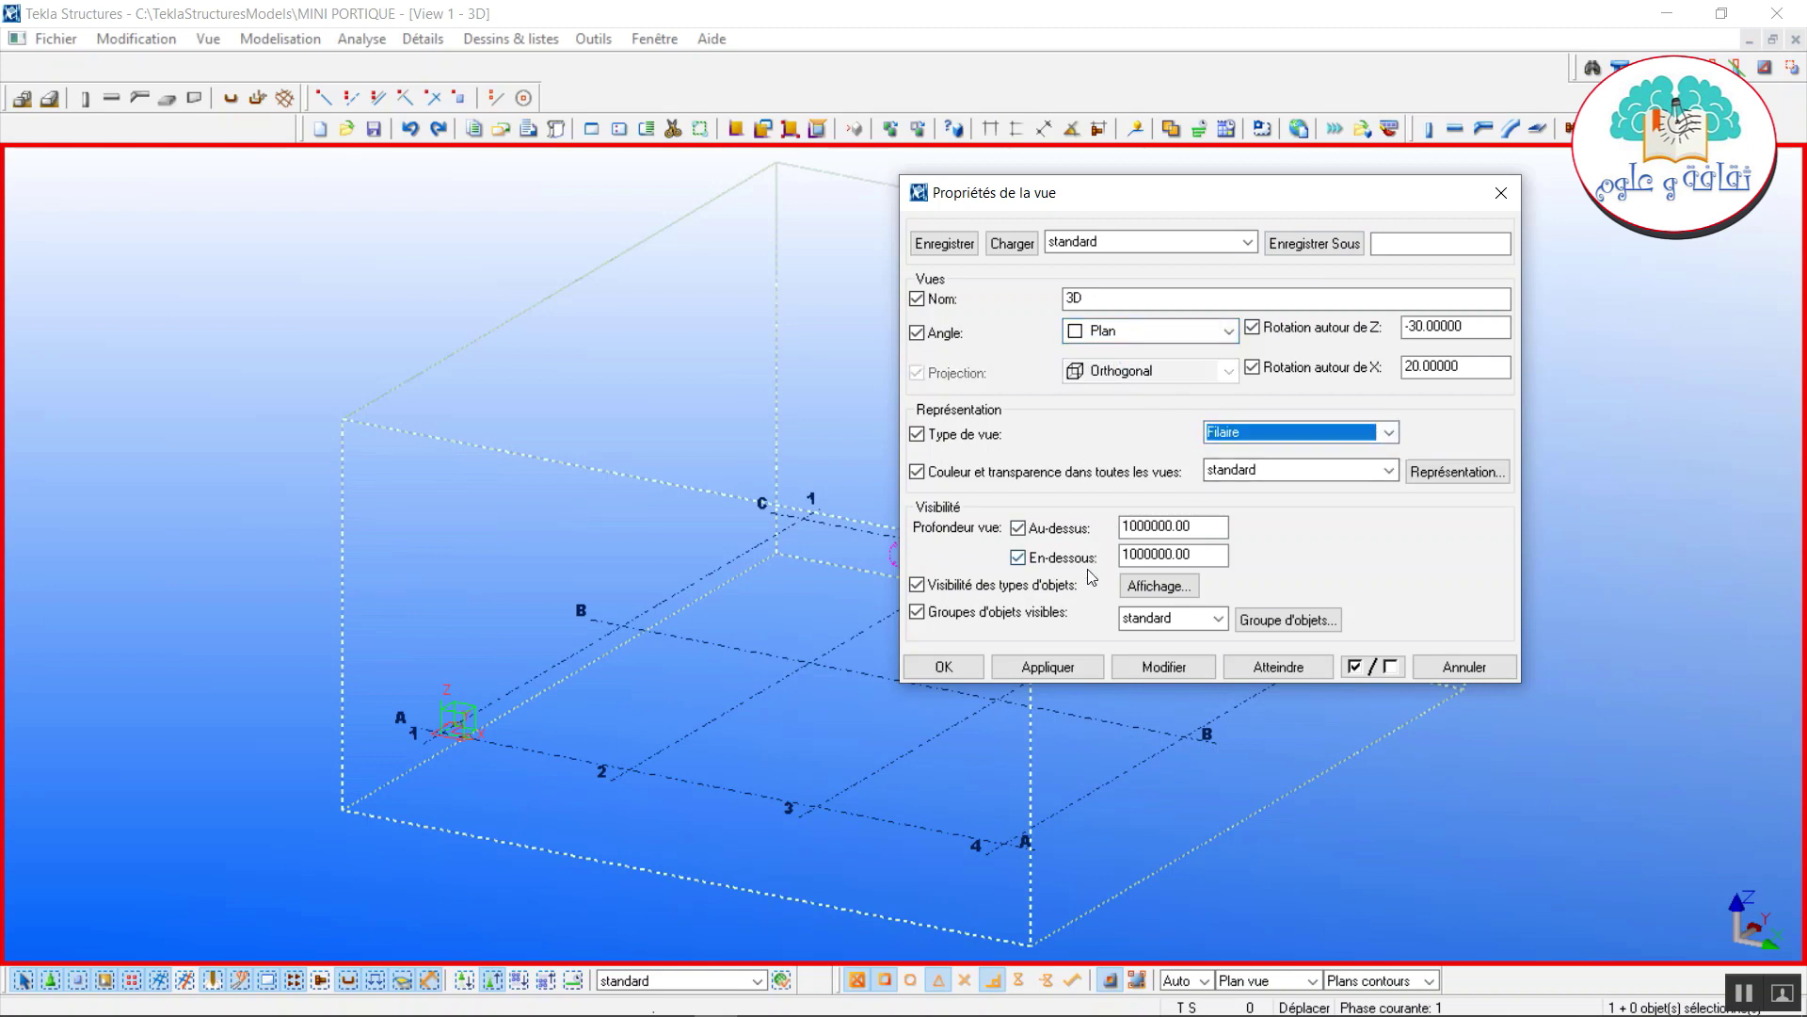
pyautogui.click(1080, 664)
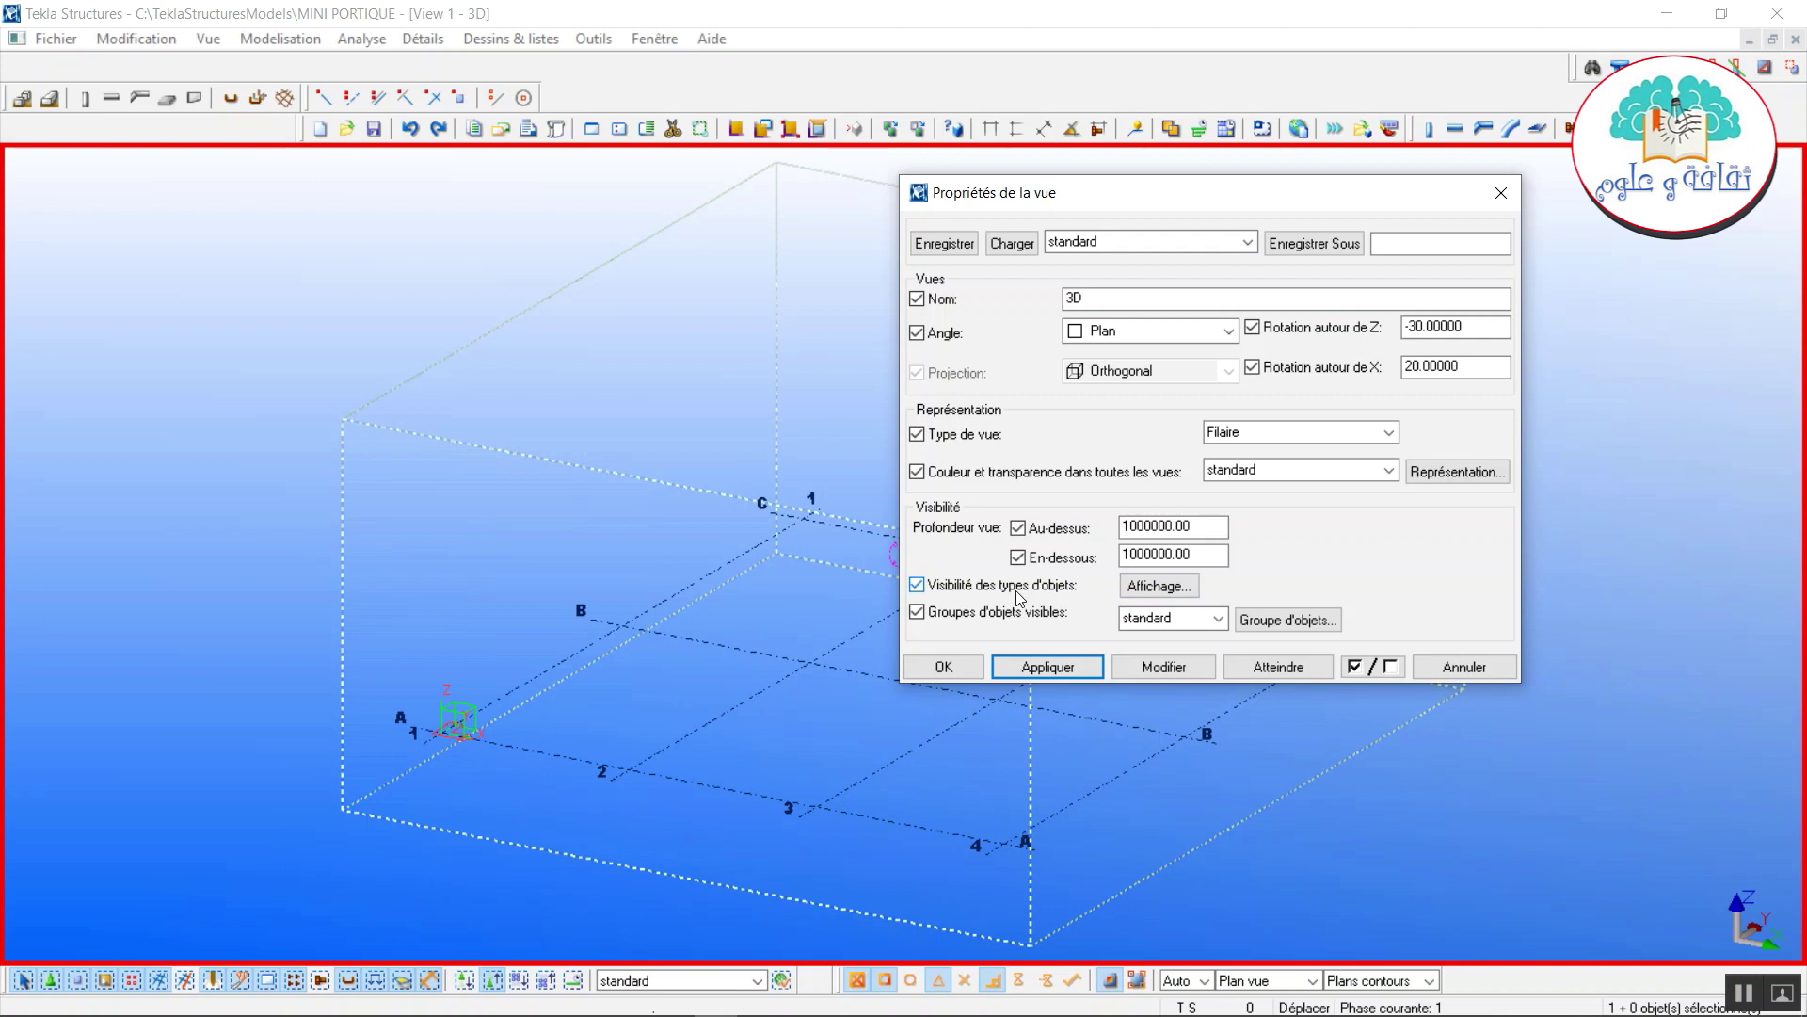
# Limit the view's object visibility to points, parts, bolts, grid and construction lines, with parts and bolts also shown in components.
pyautogui.click(1145, 586)
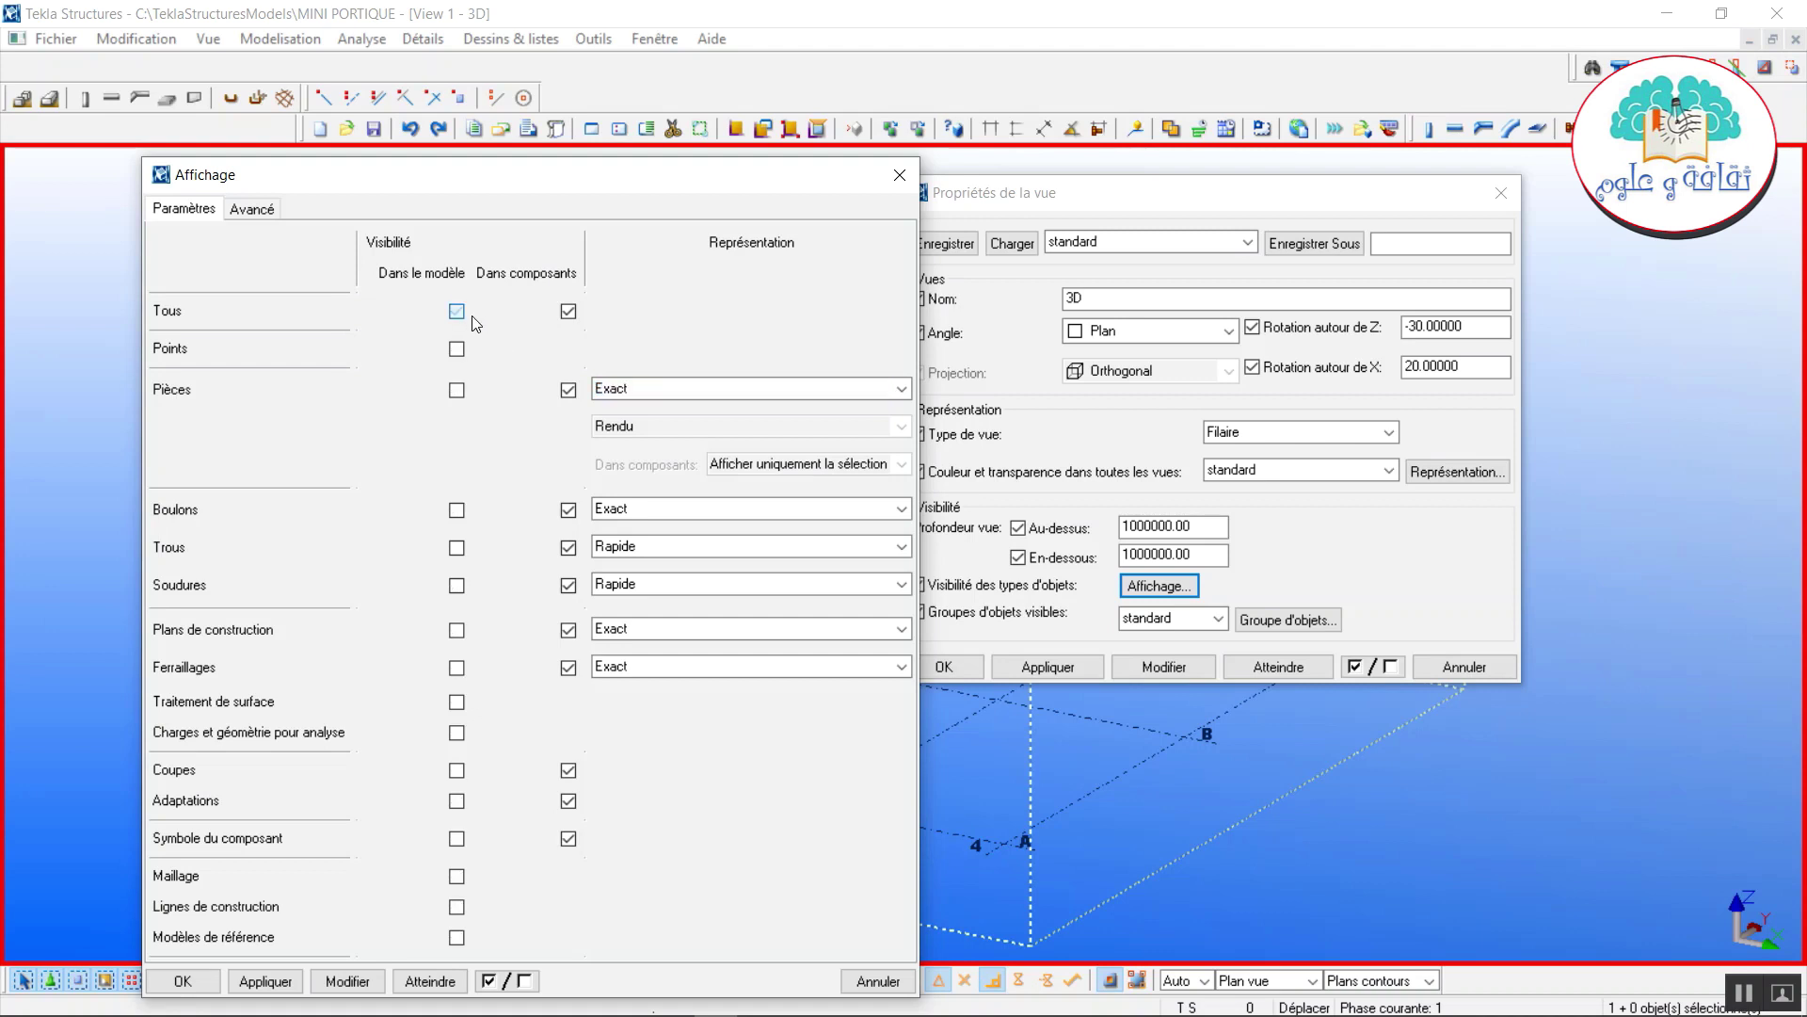
pyautogui.click(458, 311)
pyautogui.click(568, 312)
pyautogui.click(456, 390)
pyautogui.click(568, 390)
pyautogui.click(457, 510)
pyautogui.click(568, 509)
pyautogui.click(457, 876)
pyautogui.click(458, 909)
pyautogui.click(457, 838)
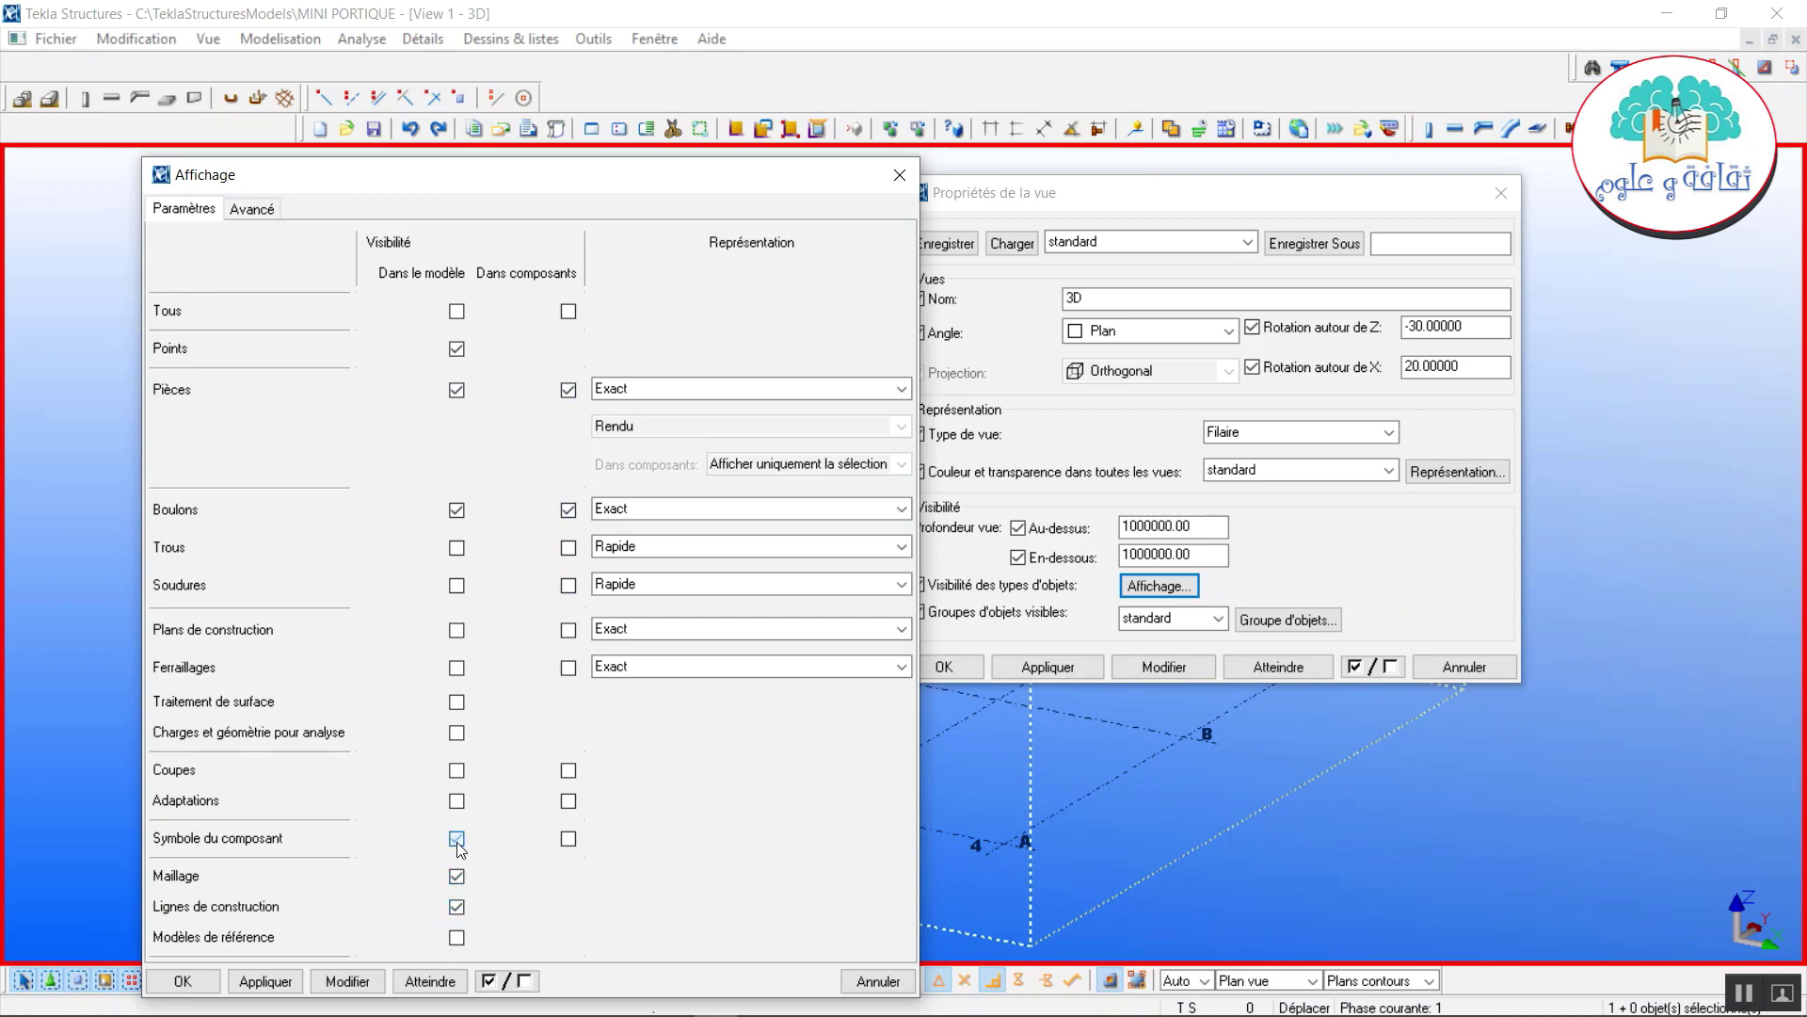
pyautogui.click(568, 838)
pyautogui.click(331, 980)
pyautogui.click(456, 838)
pyautogui.click(569, 838)
# Apply the object display settings and the view properties, and close both dialogs.
pyautogui.click(235, 985)
pyautogui.click(185, 985)
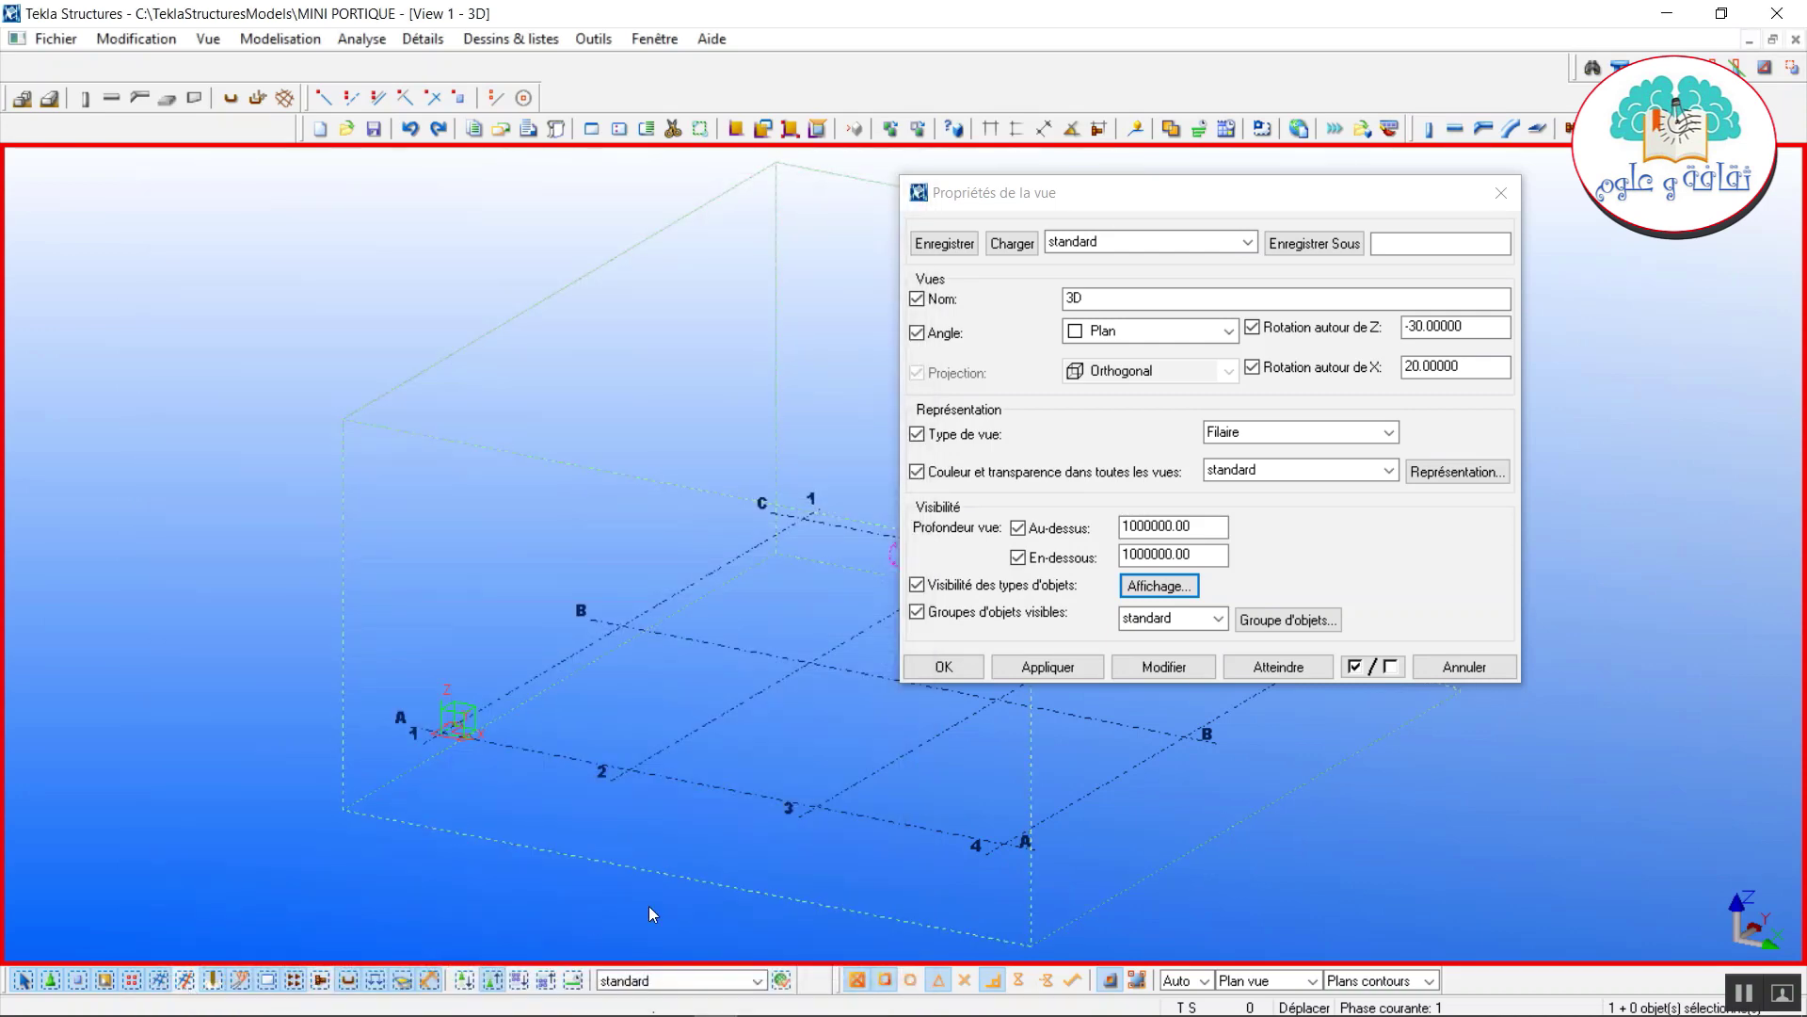
pyautogui.click(1074, 669)
pyautogui.click(944, 666)
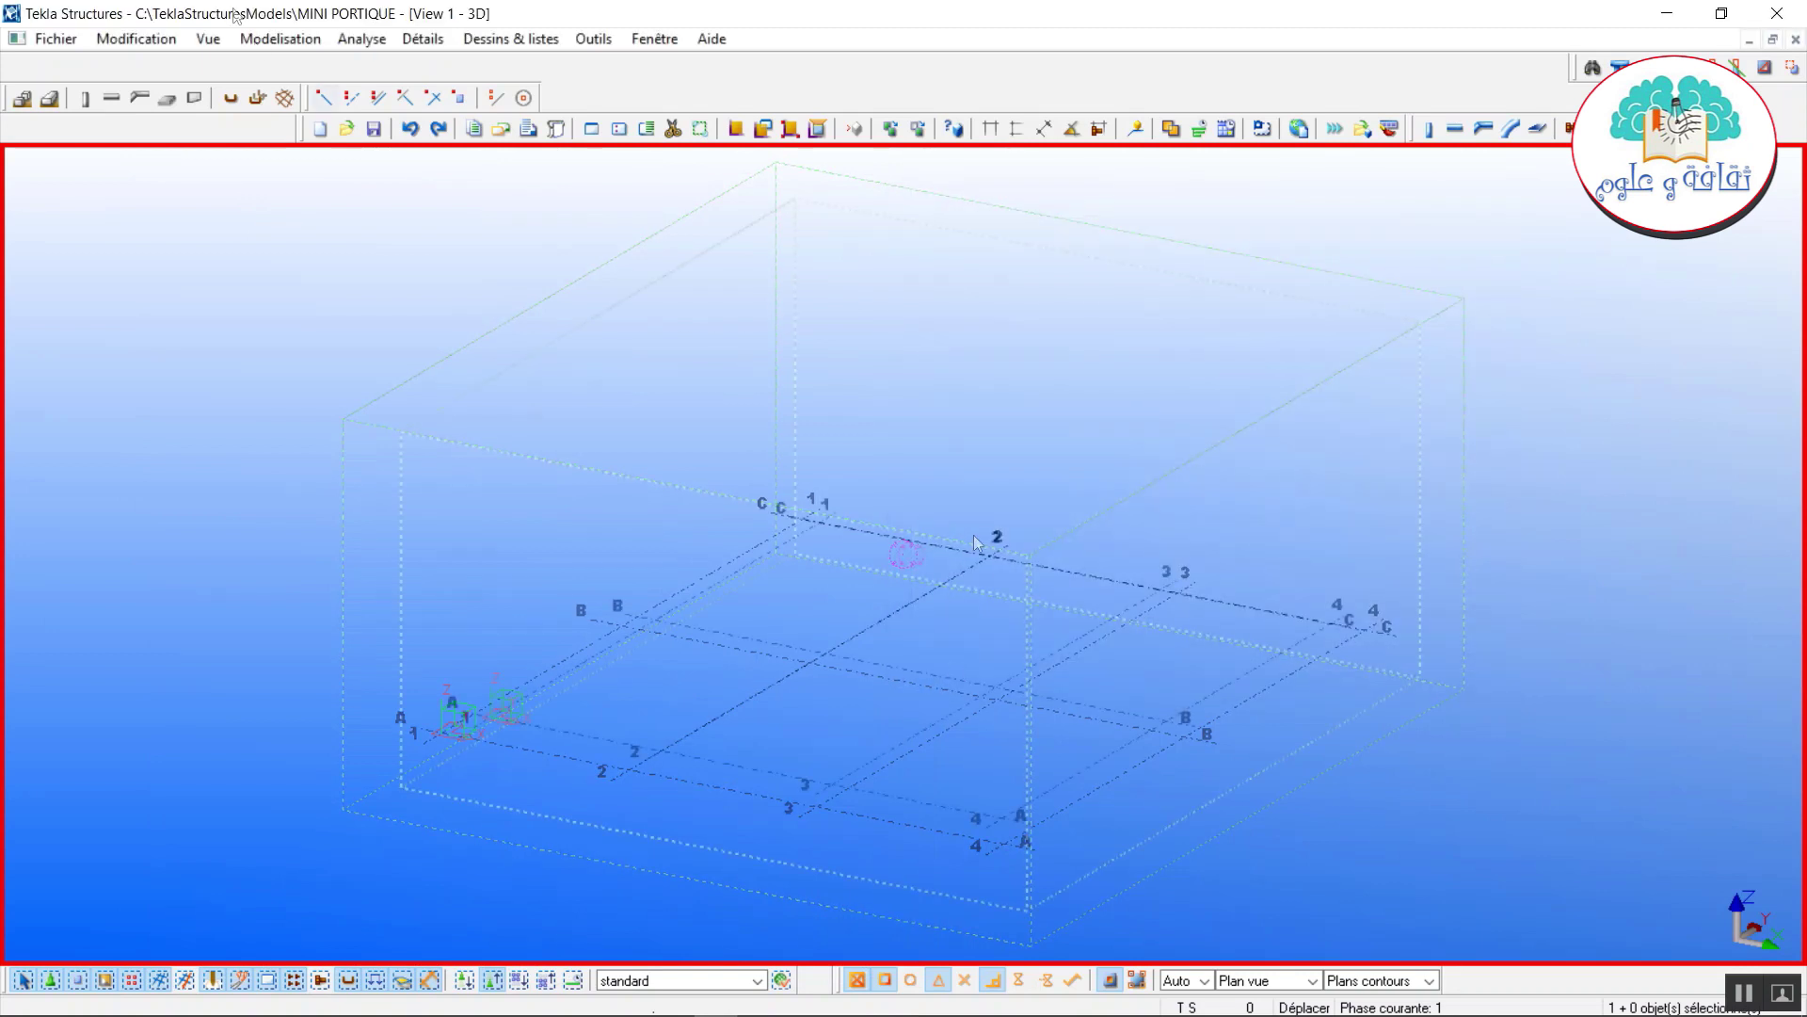
# Create views along all grid lines in the XY, ZY and XZ planes with prefixes PLAN, PIGNON and LONG PAN.
pyautogui.click(208, 38)
pyautogui.moveTo(233, 75)
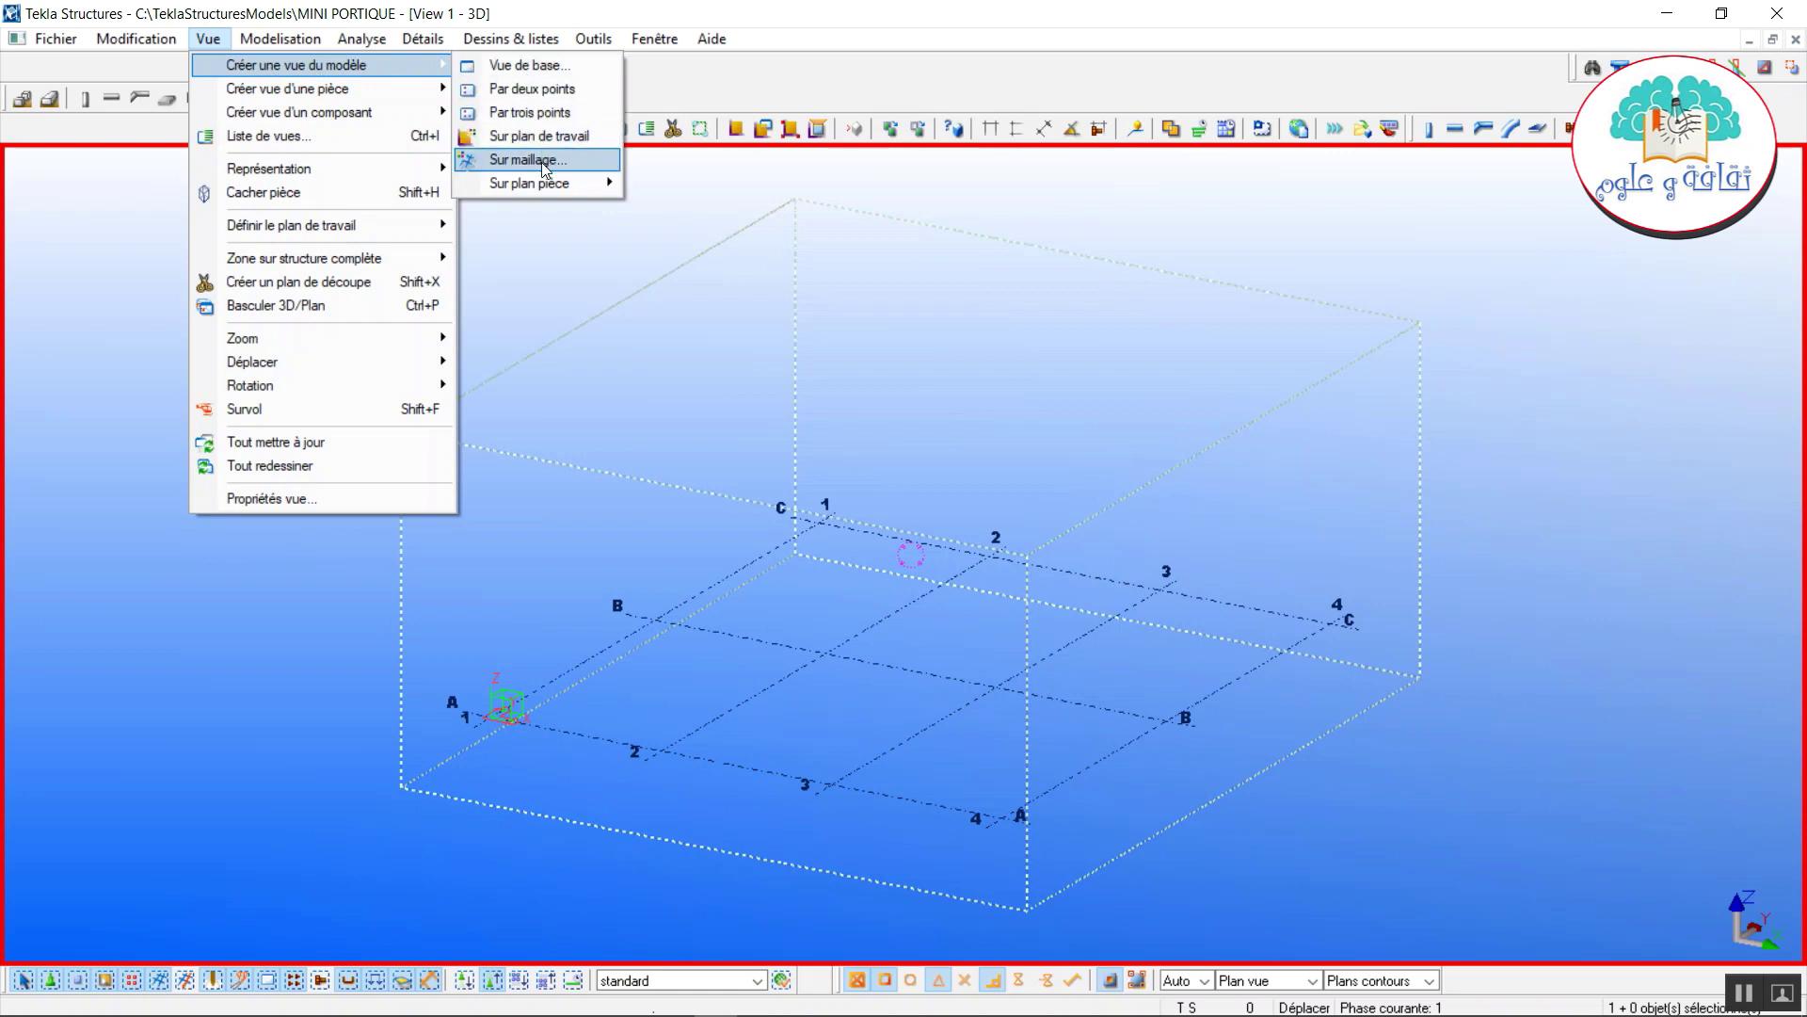
pyautogui.click(541, 160)
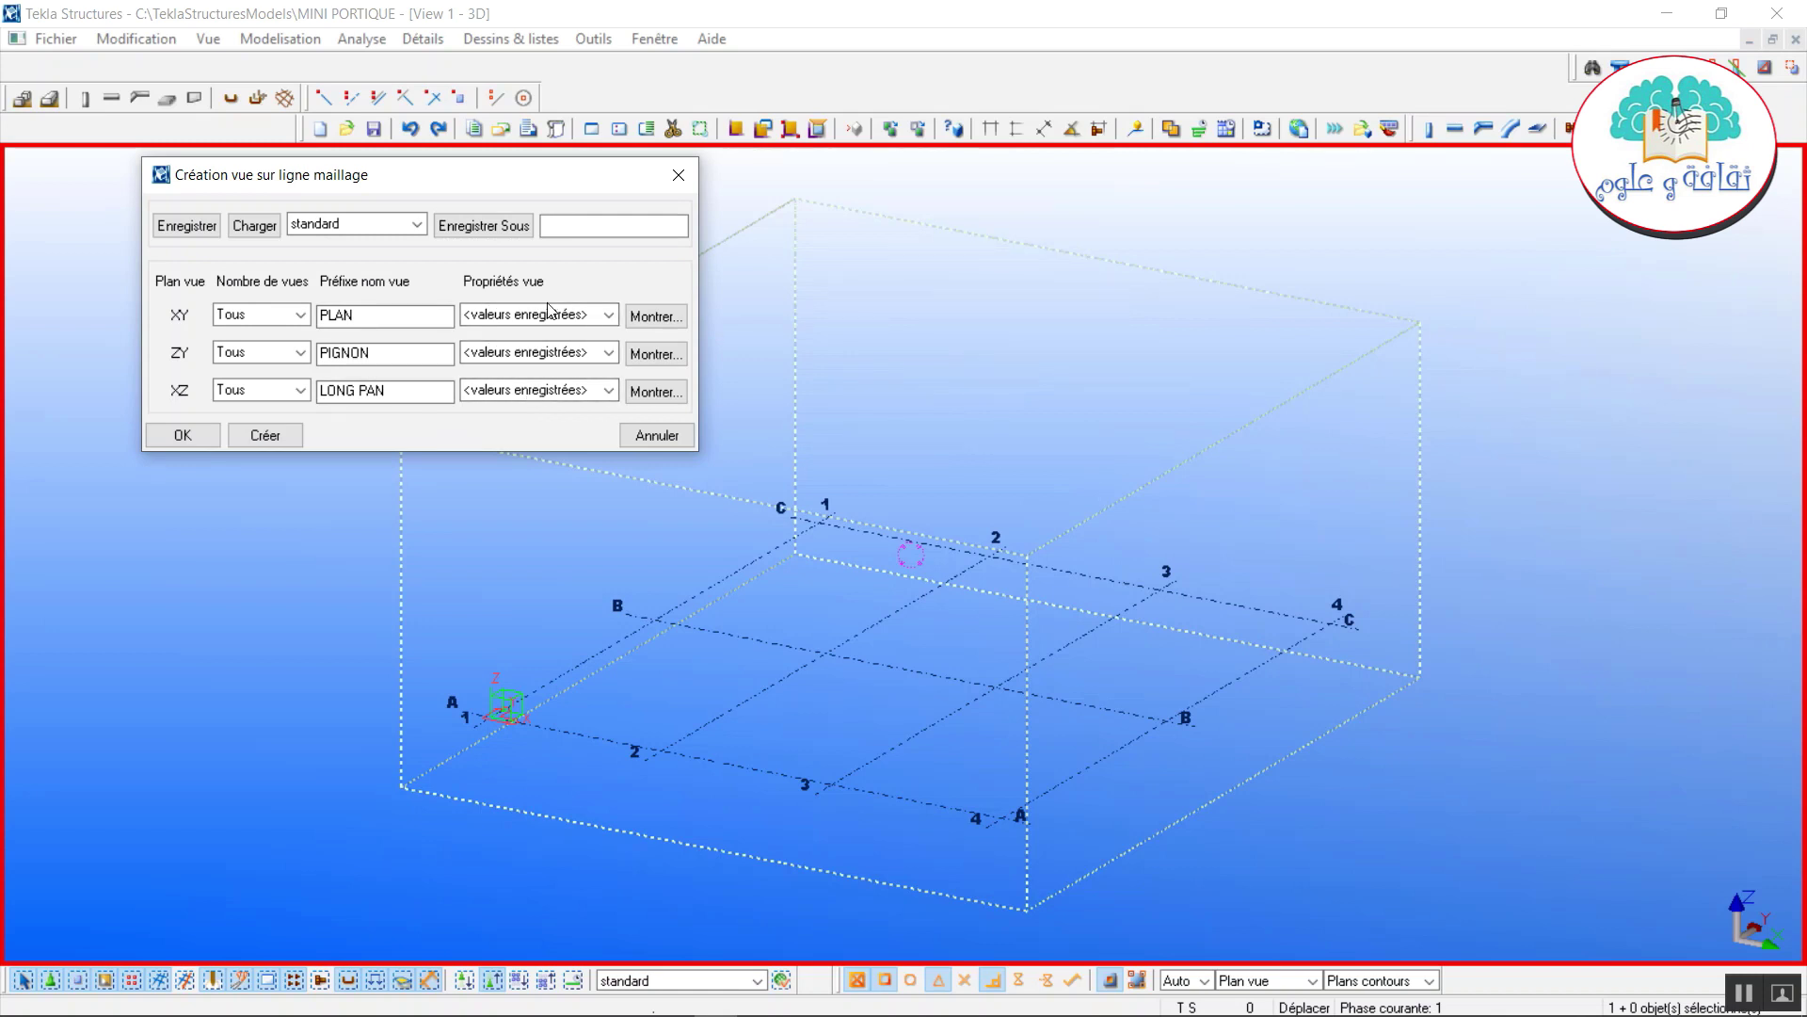
pyautogui.click(280, 435)
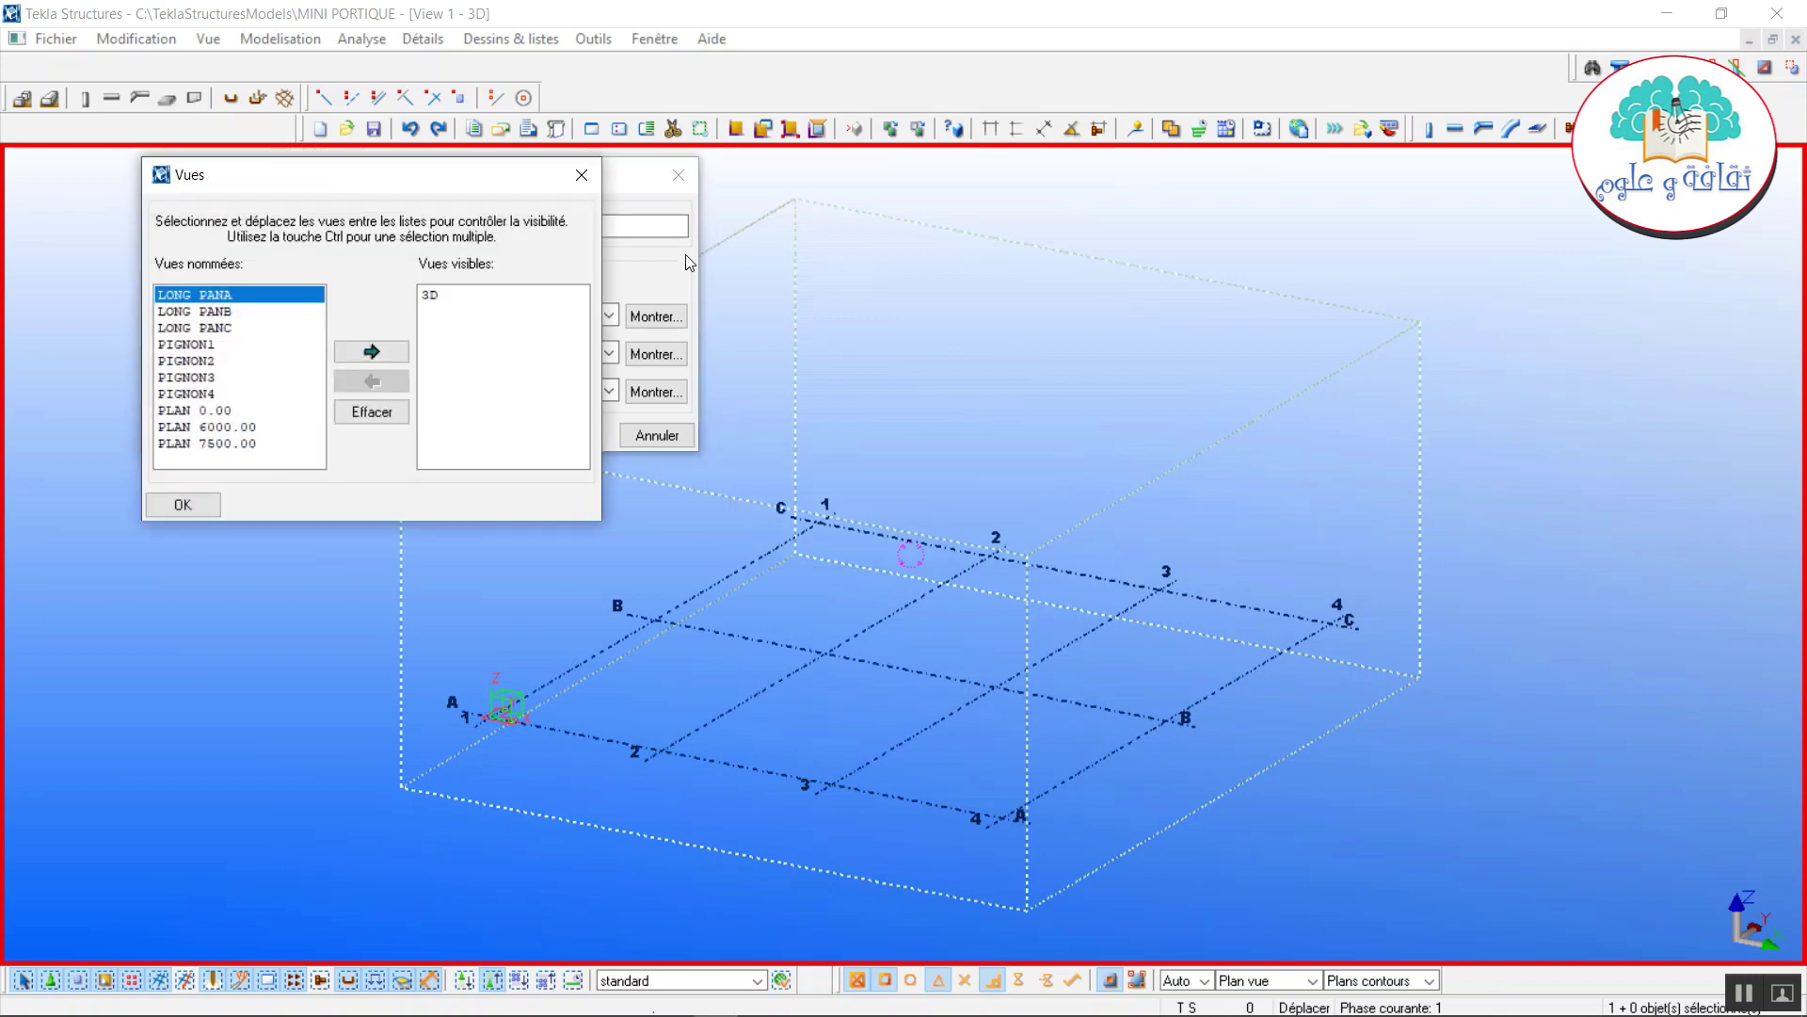
pyautogui.moveTo(643, 179); pyautogui.dragTo(770, 193)
pyautogui.click(807, 188)
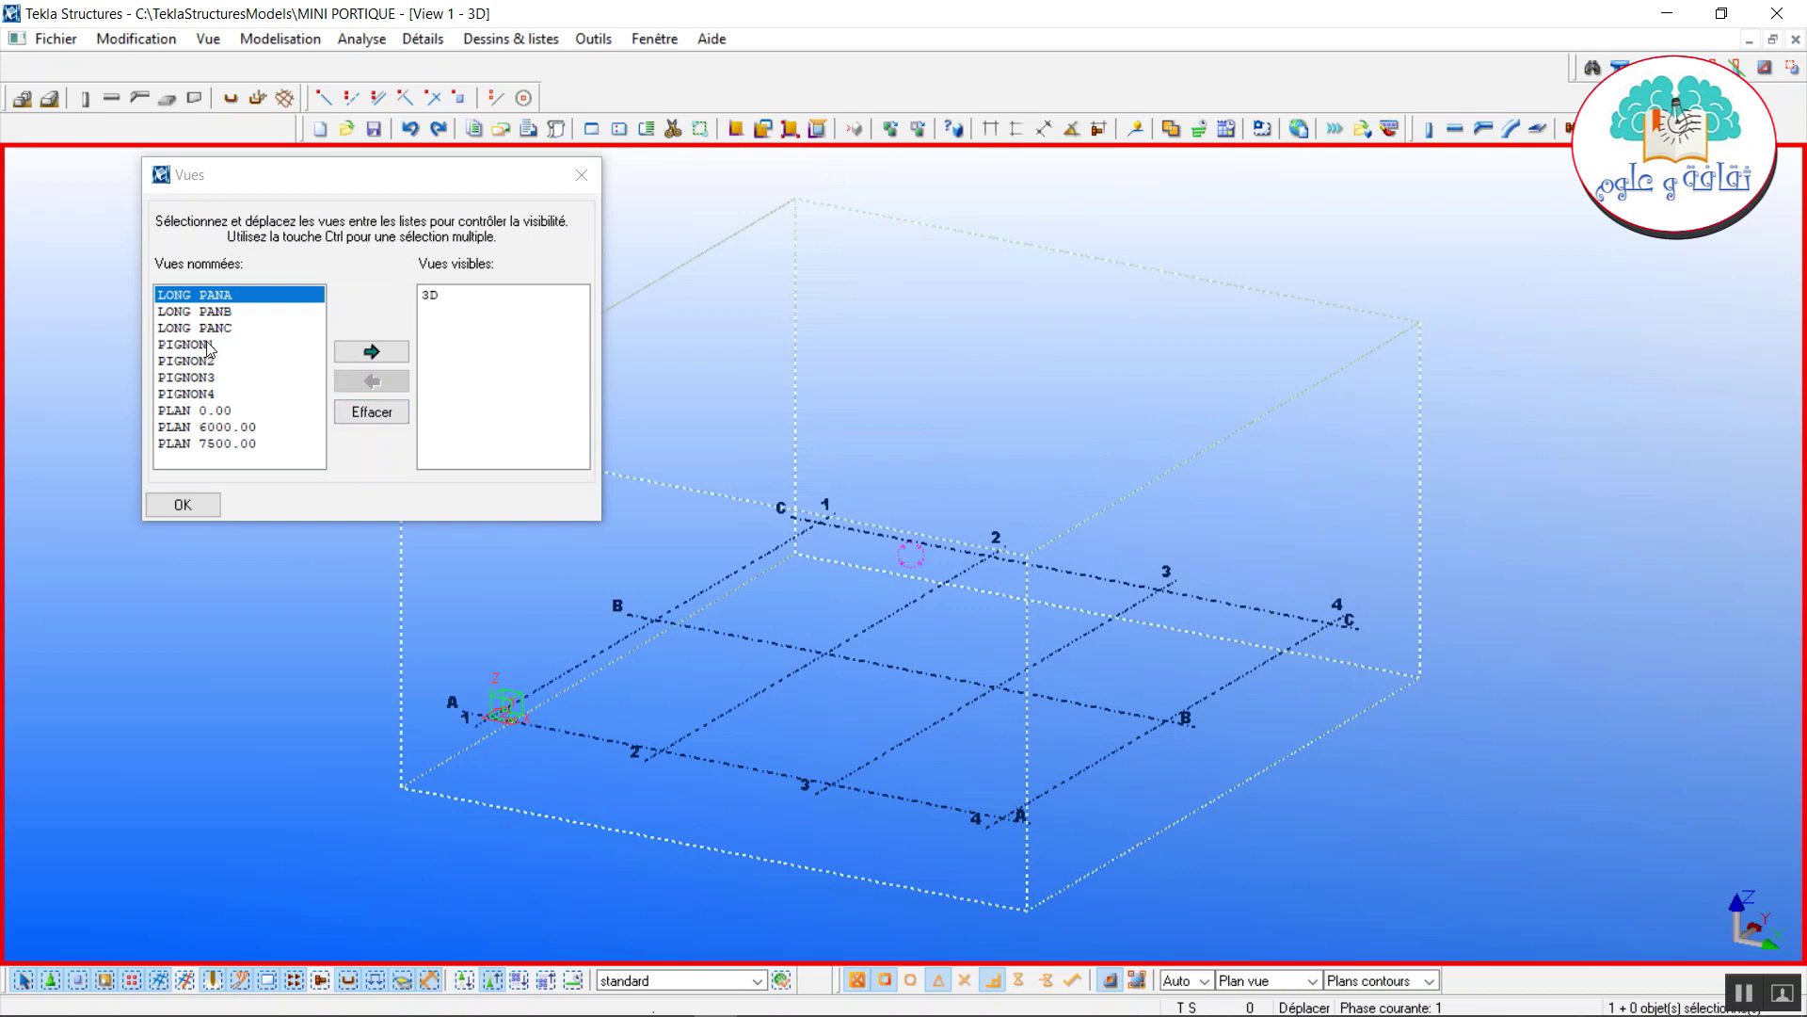
# Make the PIGNON1 view visible and close the view list.
pyautogui.click(291, 345)
pyautogui.click(339, 350)
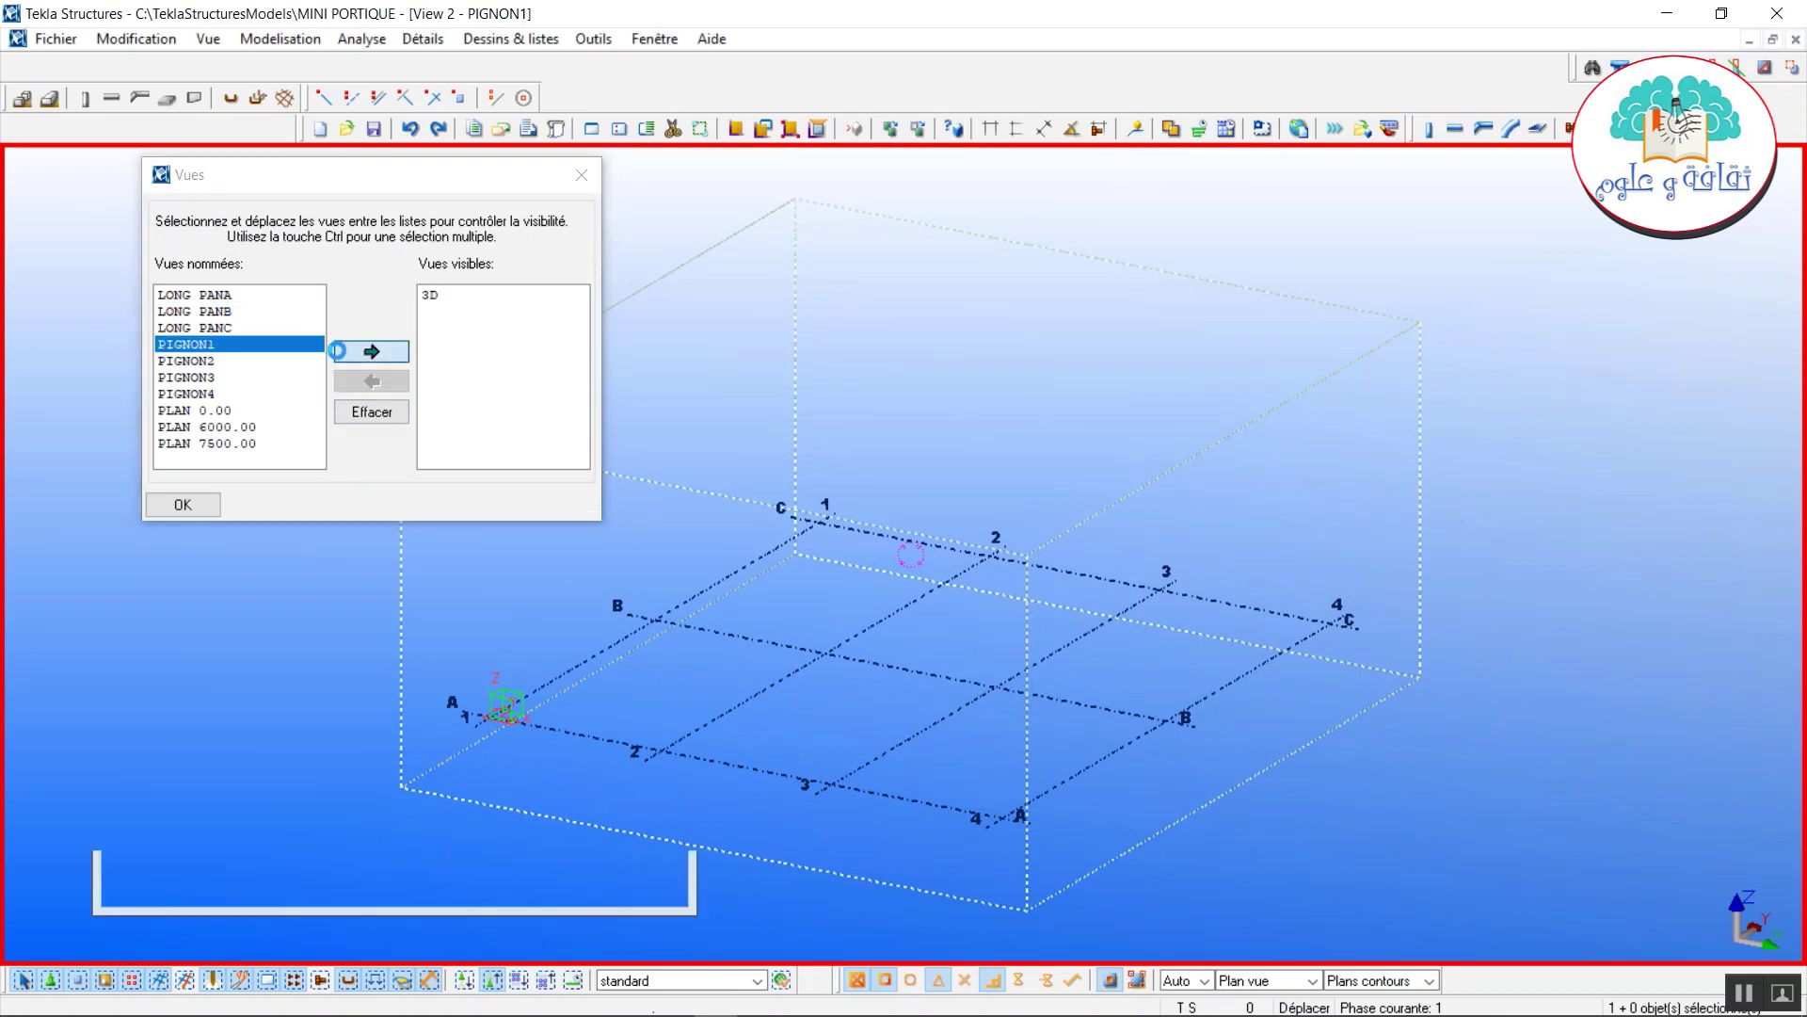
pyautogui.click(590, 181)
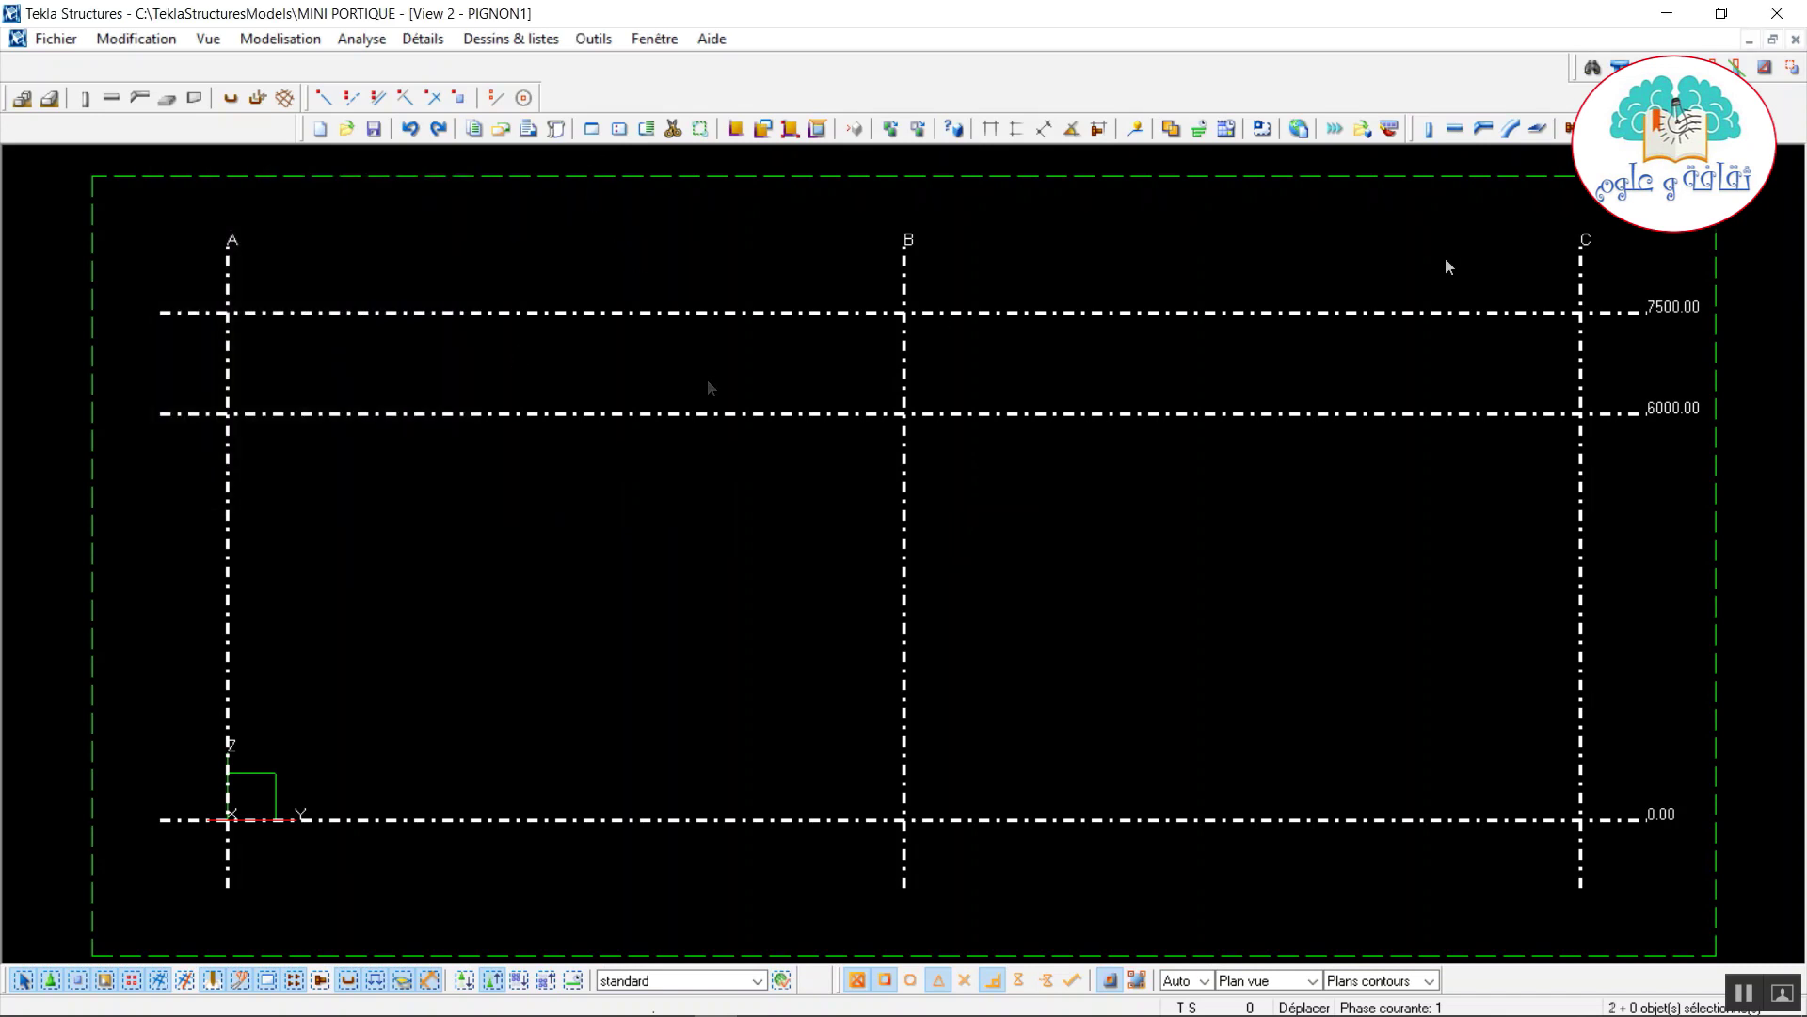
# Set the steel column properties to profile IPE360, part prefix PTO and material S275JR.
pyautogui.doubleClick(1430, 138)
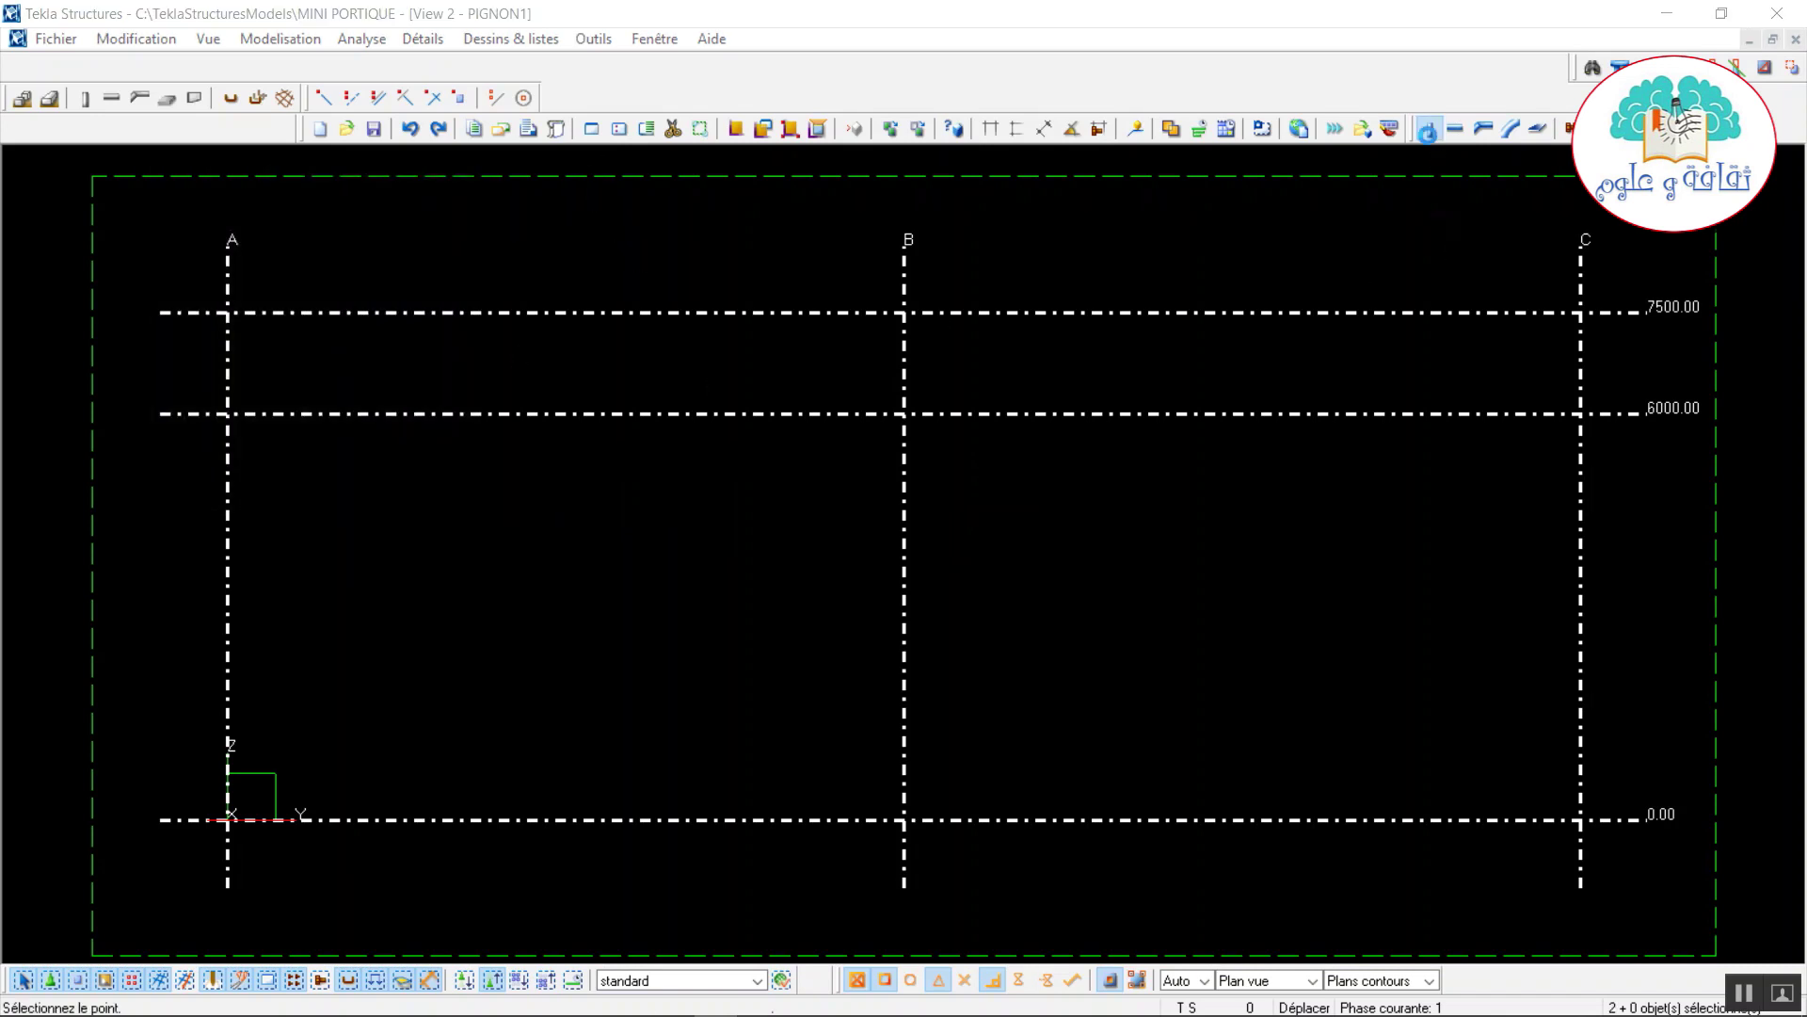
pyautogui.click(329, 474)
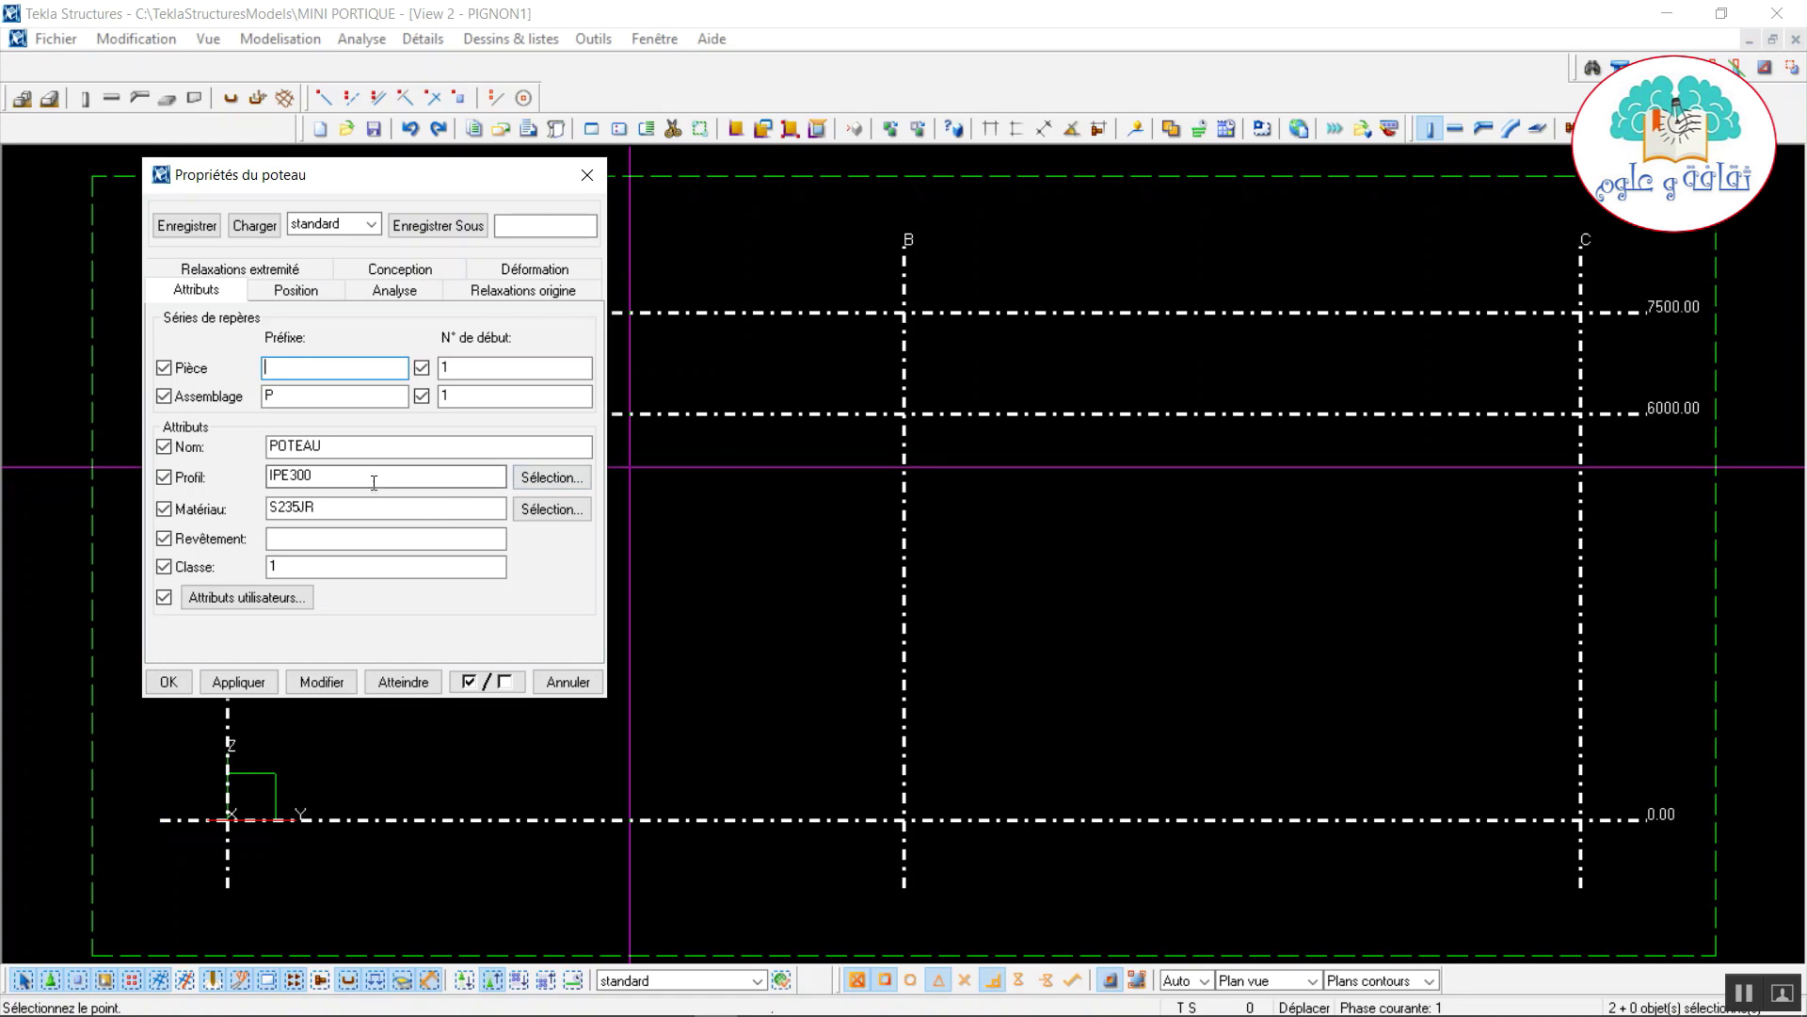
pyautogui.moveTo(329, 474); pyautogui.dragTo(297, 475)
pyautogui.write('3')
pyautogui.click(301, 366)
pyautogui.write('0')
pyautogui.click(293, 507)
pyautogui.press('BackSpace')
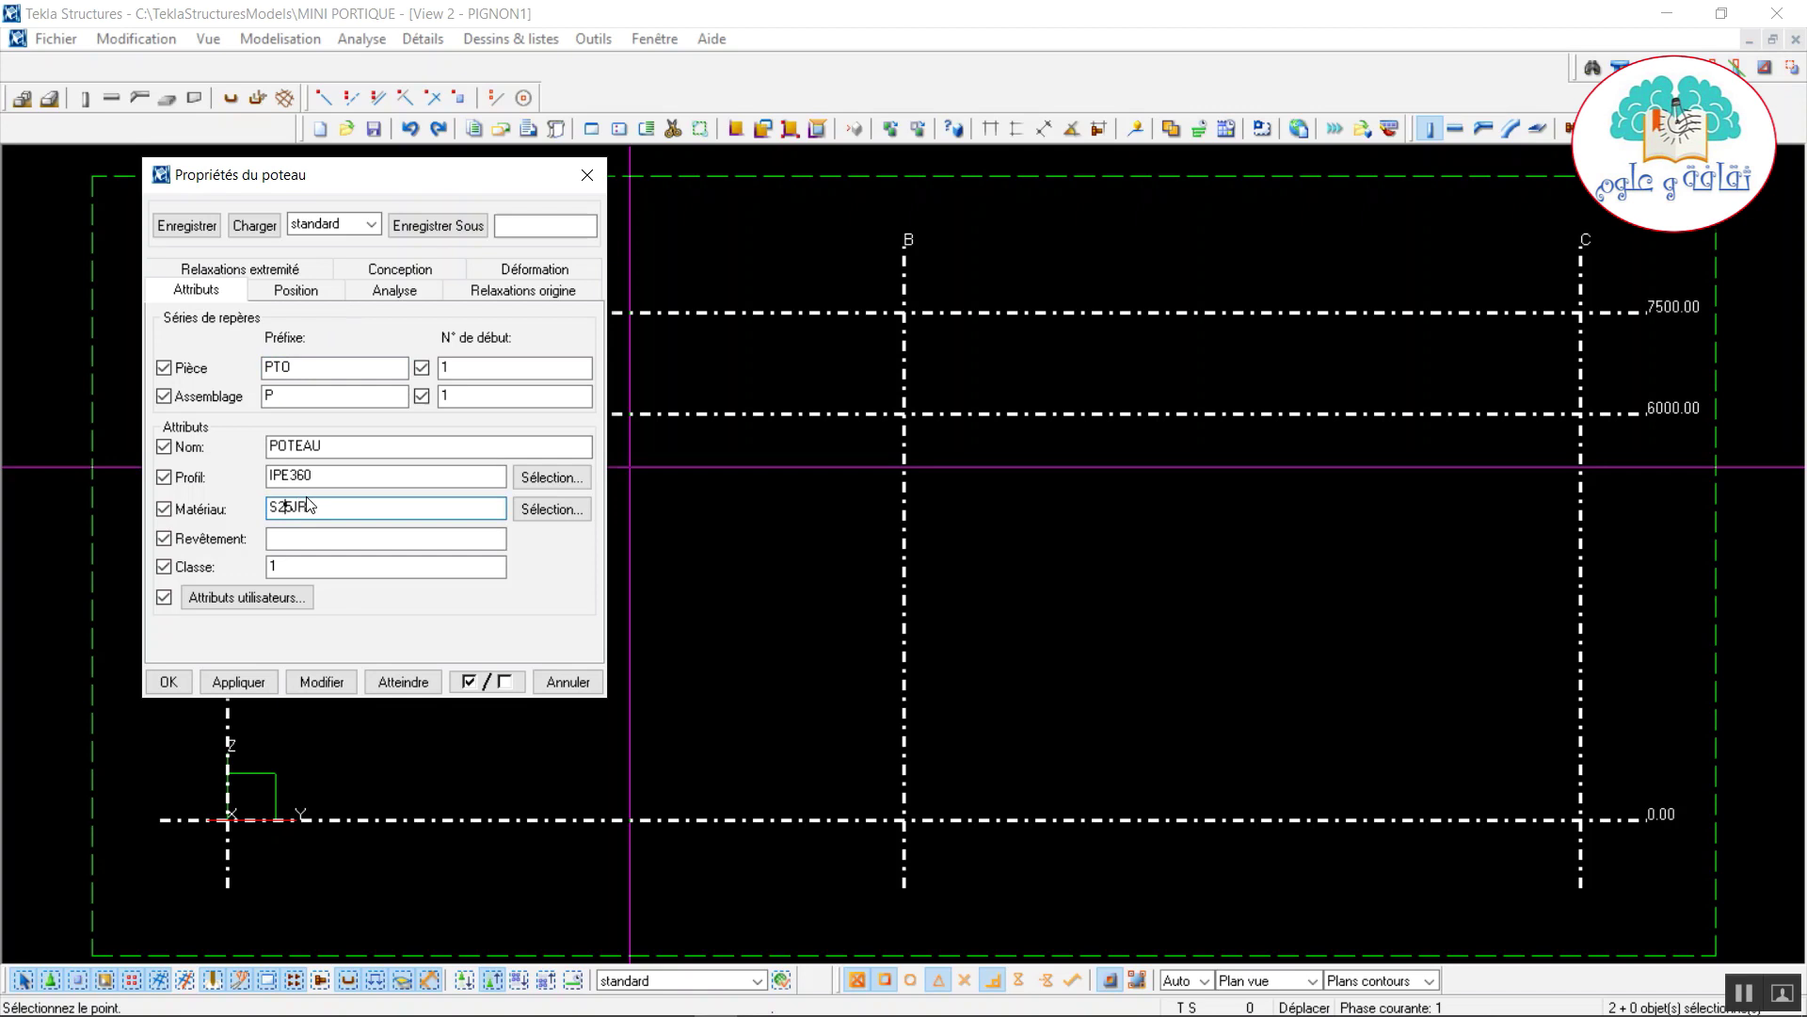
pyautogui.write('7')
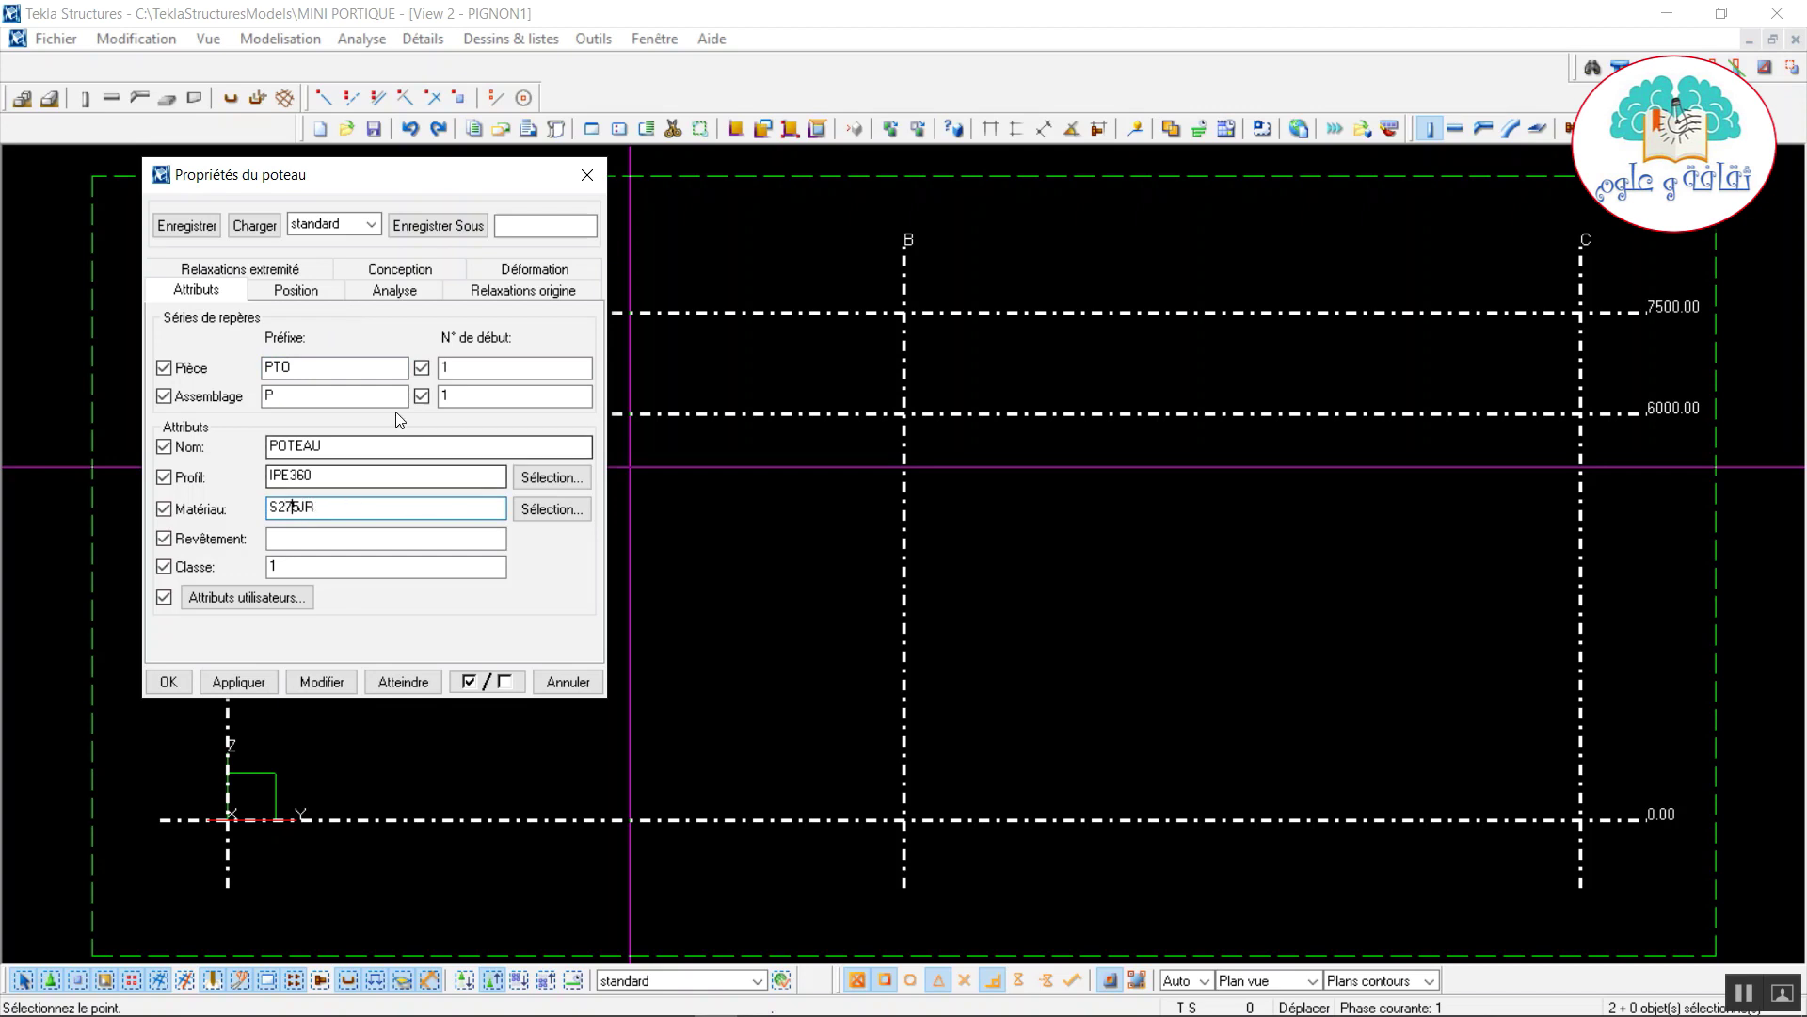
# Check the column's bottom level of 0.00 and top level of 7000.00, apply the column properties and close the dialog.
pyautogui.click(297, 292)
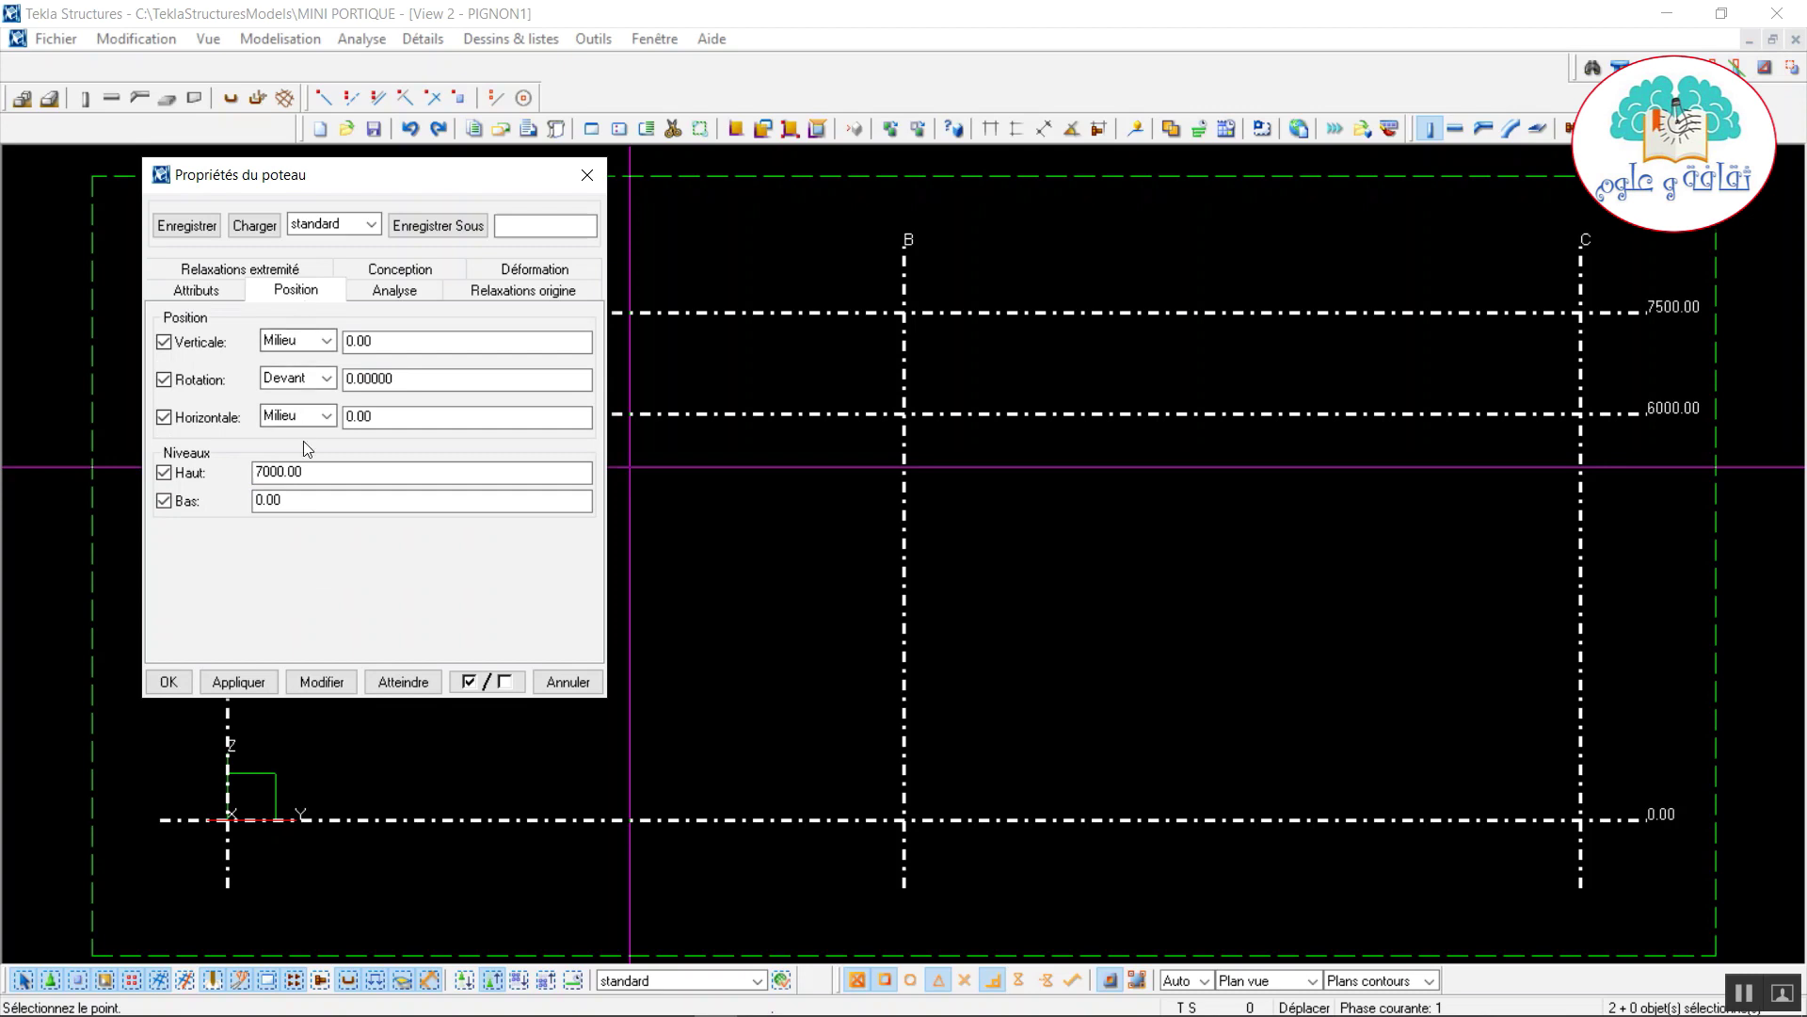
pyautogui.moveTo(314, 495); pyautogui.dragTo(257, 498)
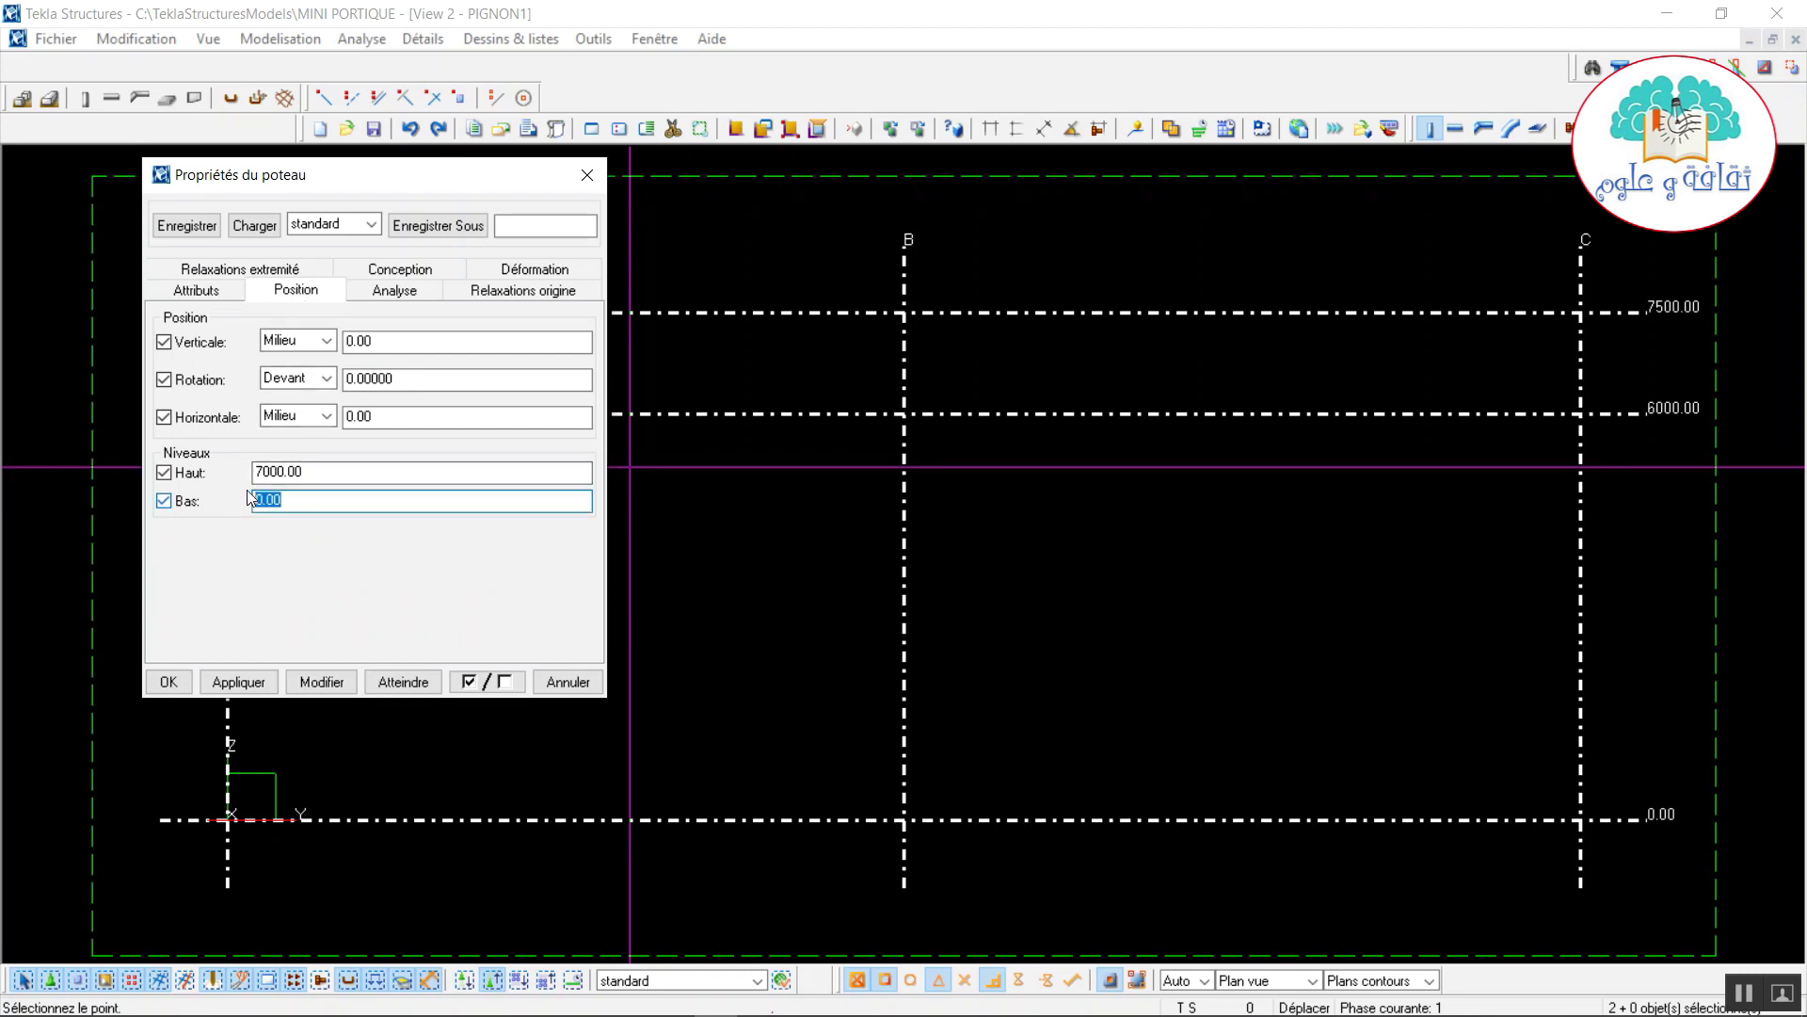
pyautogui.moveTo(318, 471); pyautogui.dragTo(250, 471)
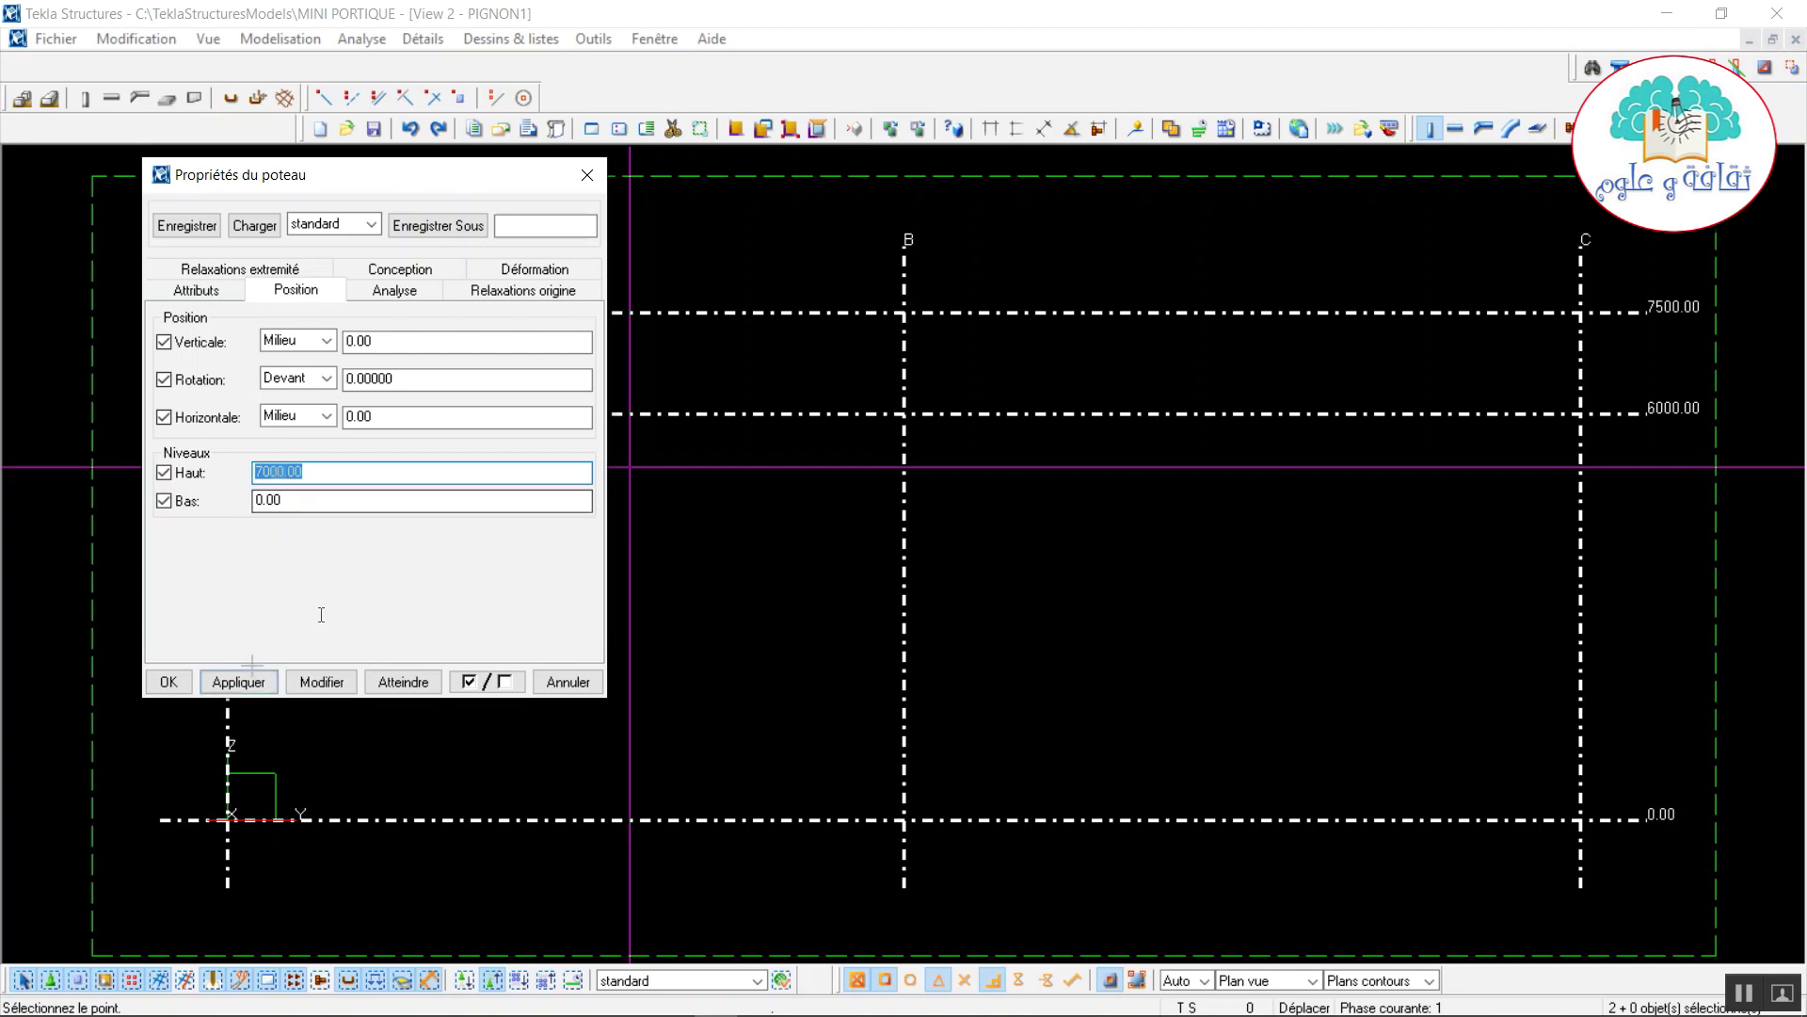
pyautogui.click(250, 683)
pyautogui.click(170, 684)
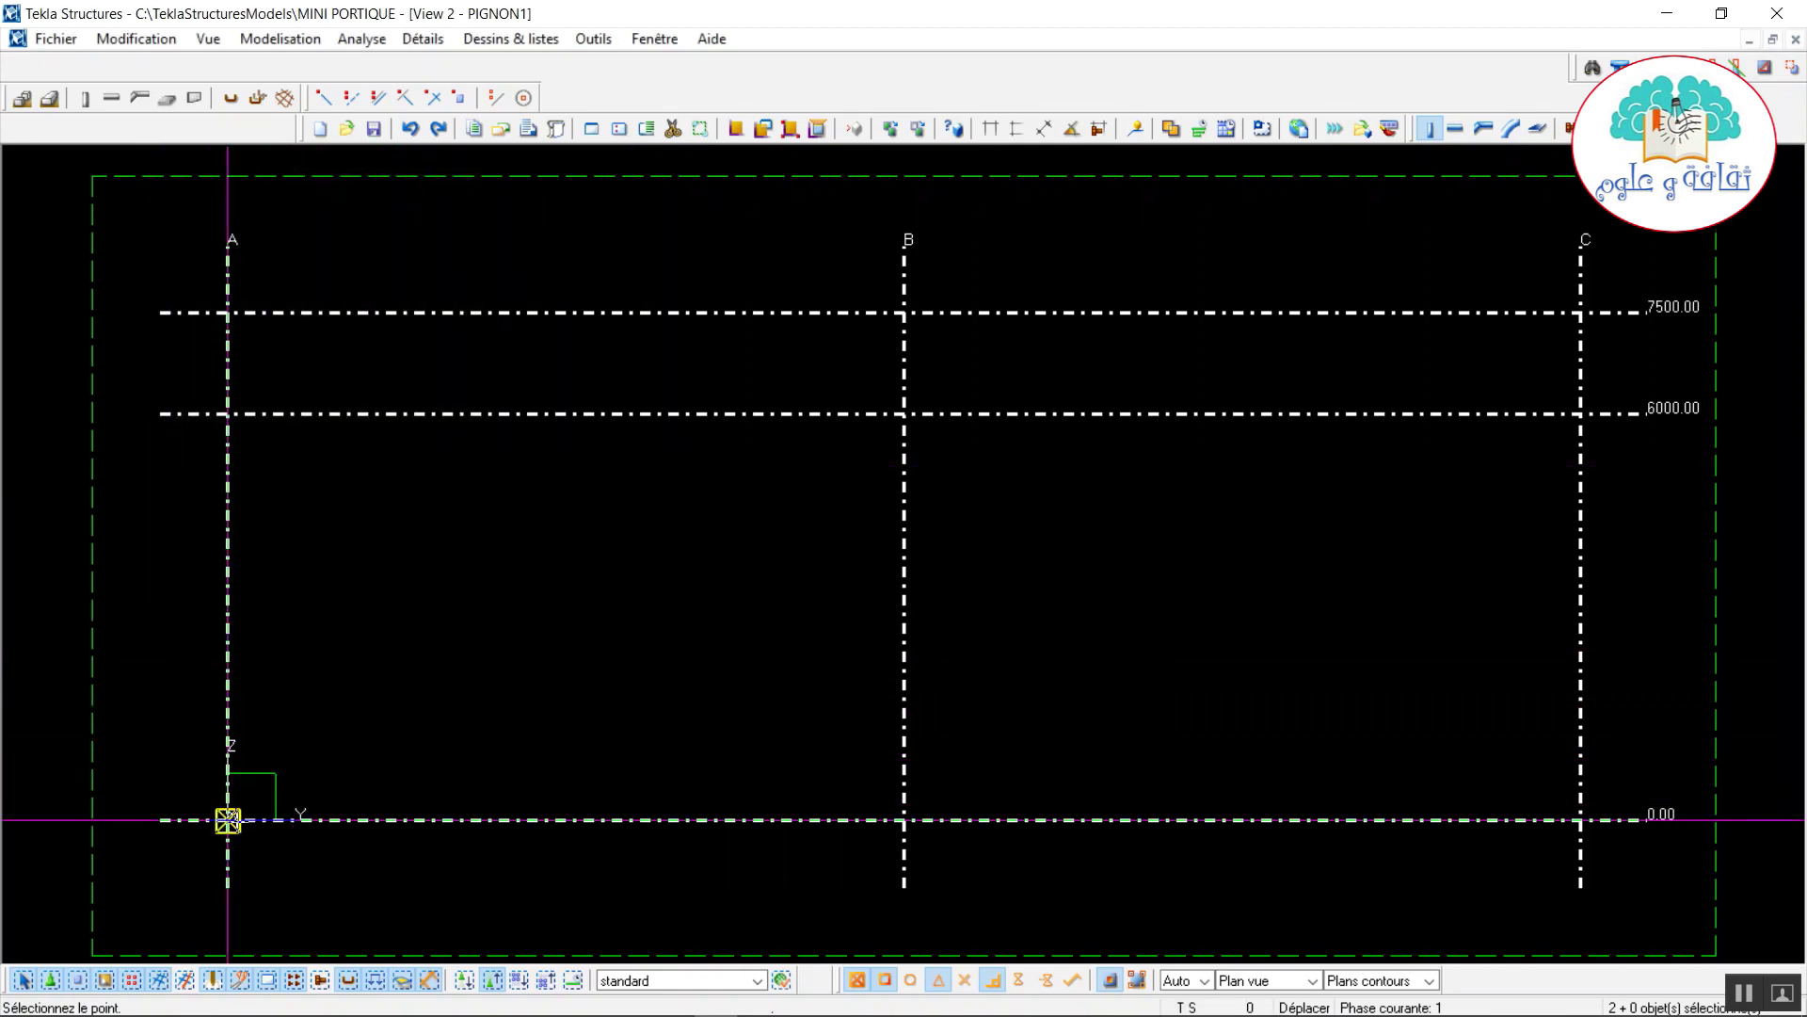
# Place columns at the base level on grid lines A and C in the PIGNON1 view, and end the command.
pyautogui.click(232, 820)
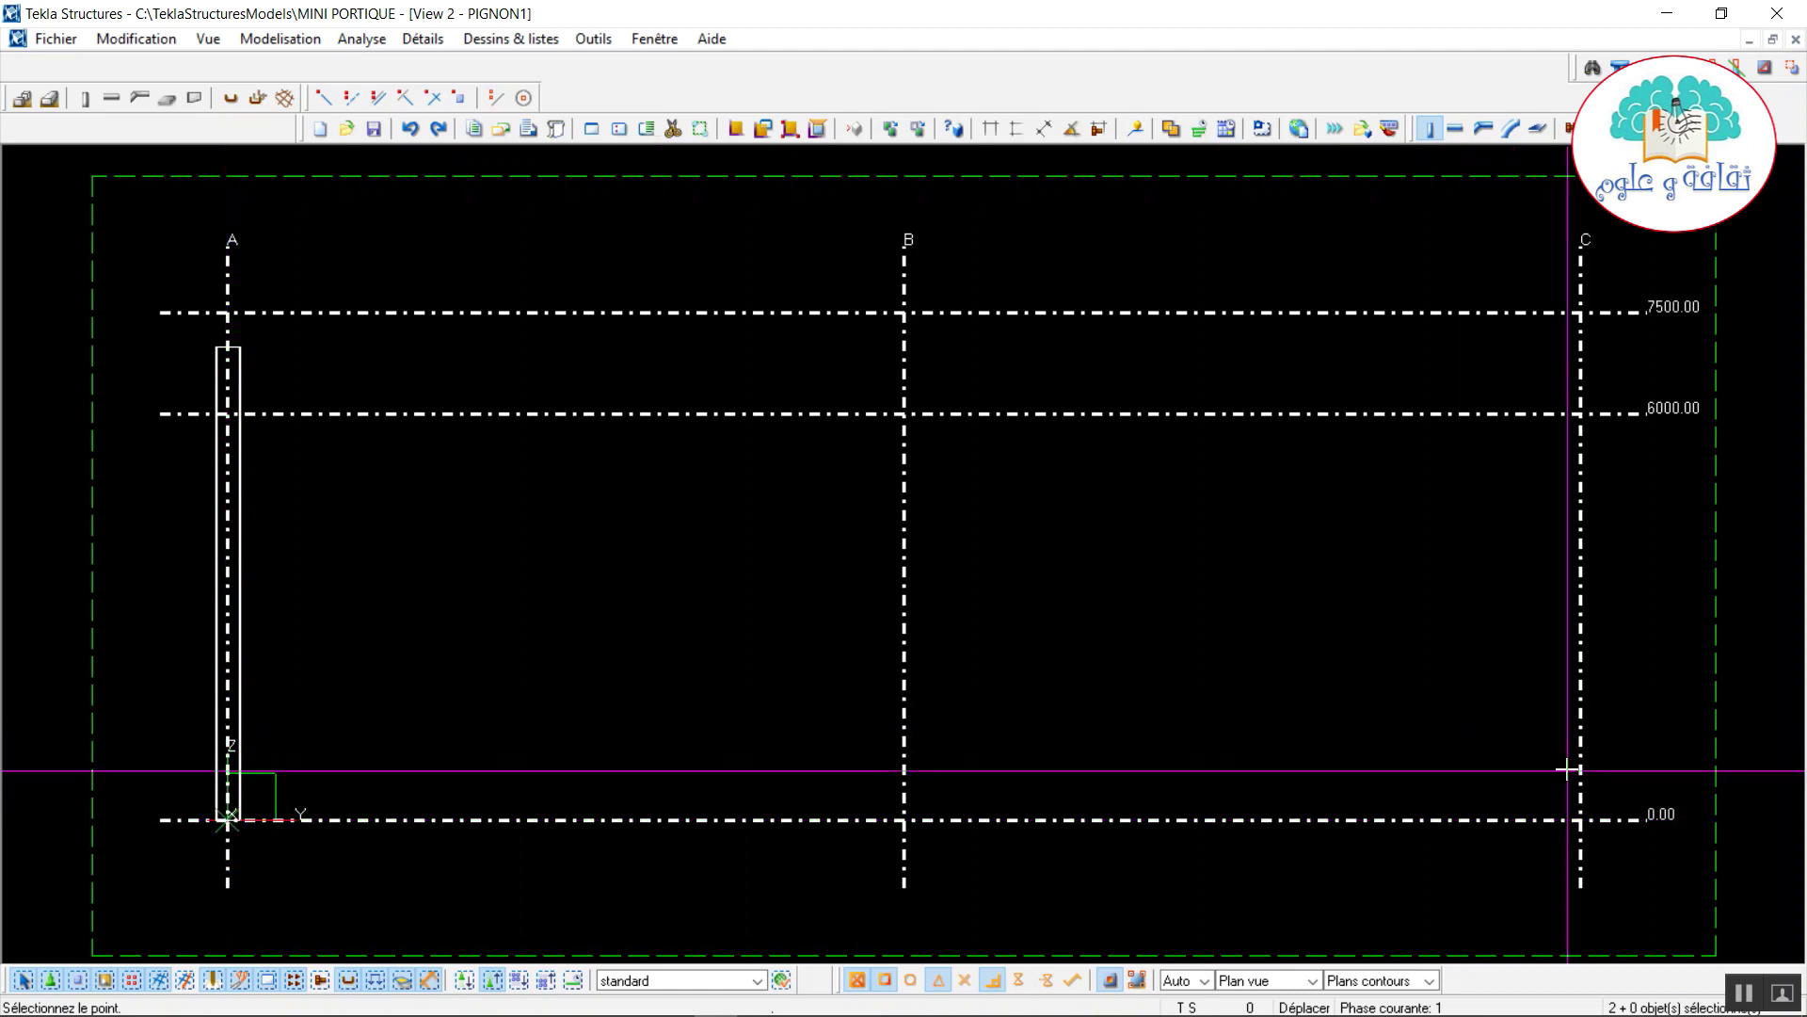
pyautogui.click(1581, 820)
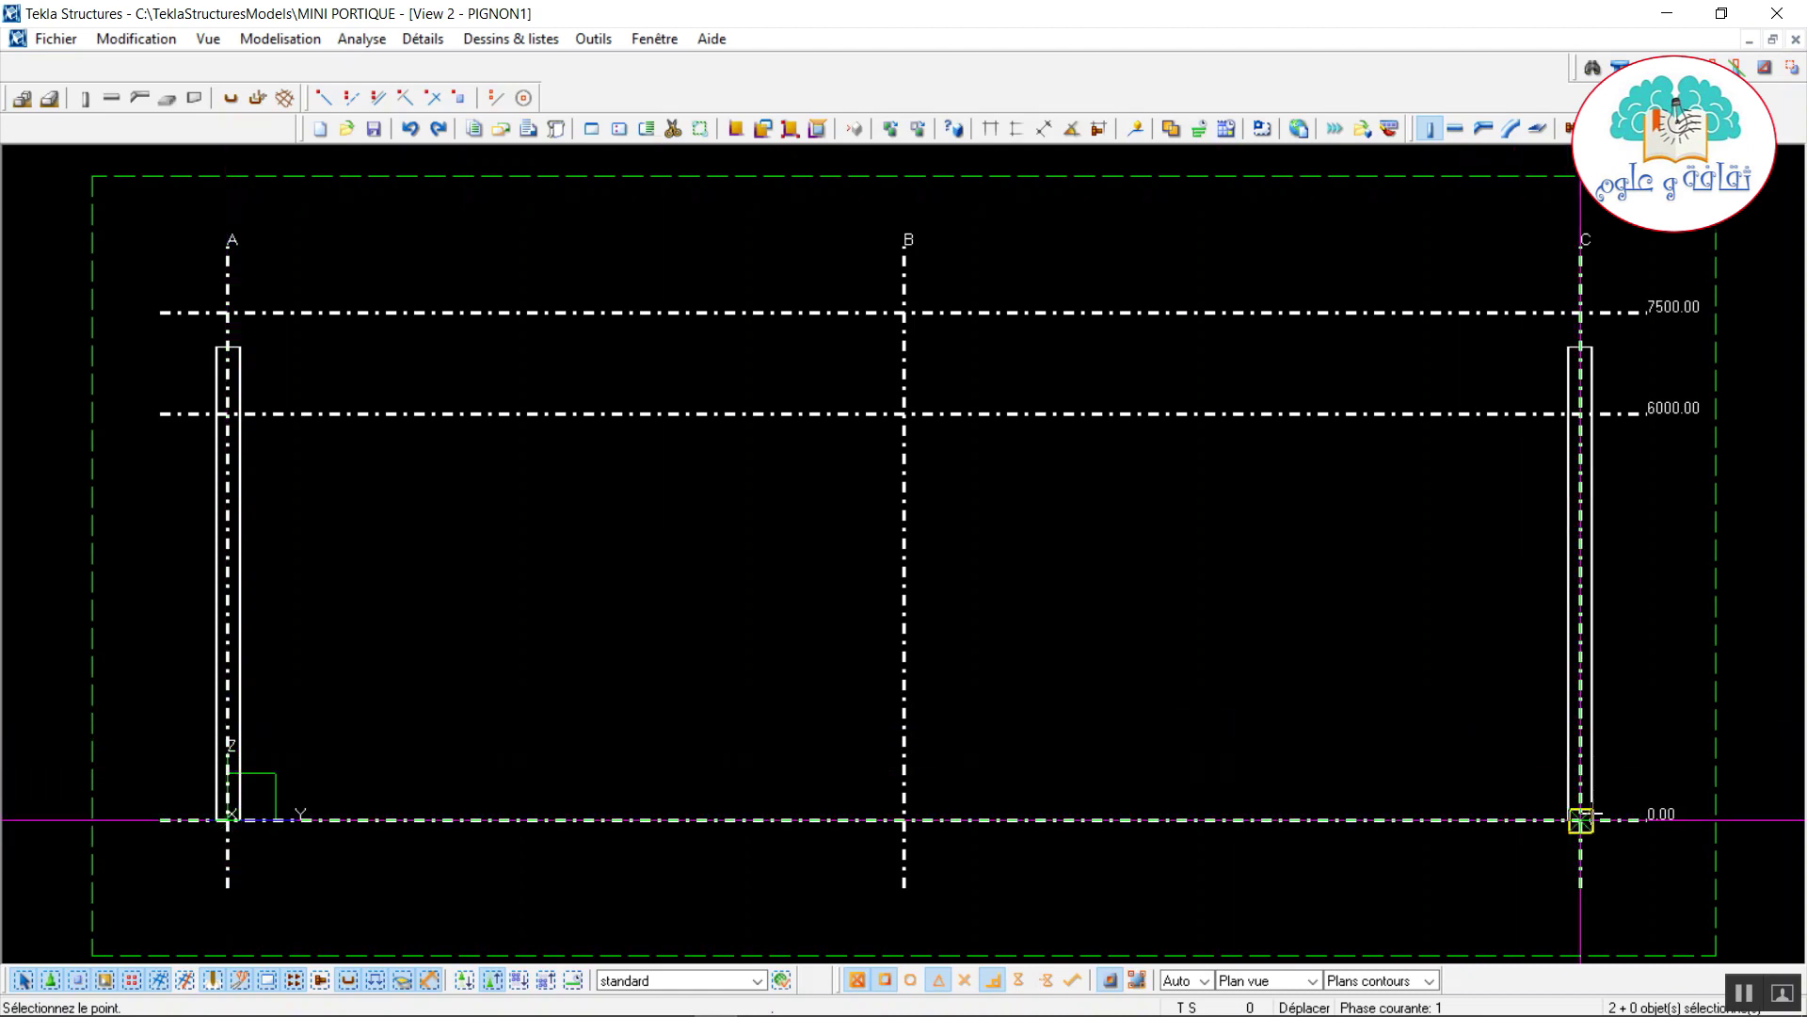
pyautogui.rightClick(483, 503)
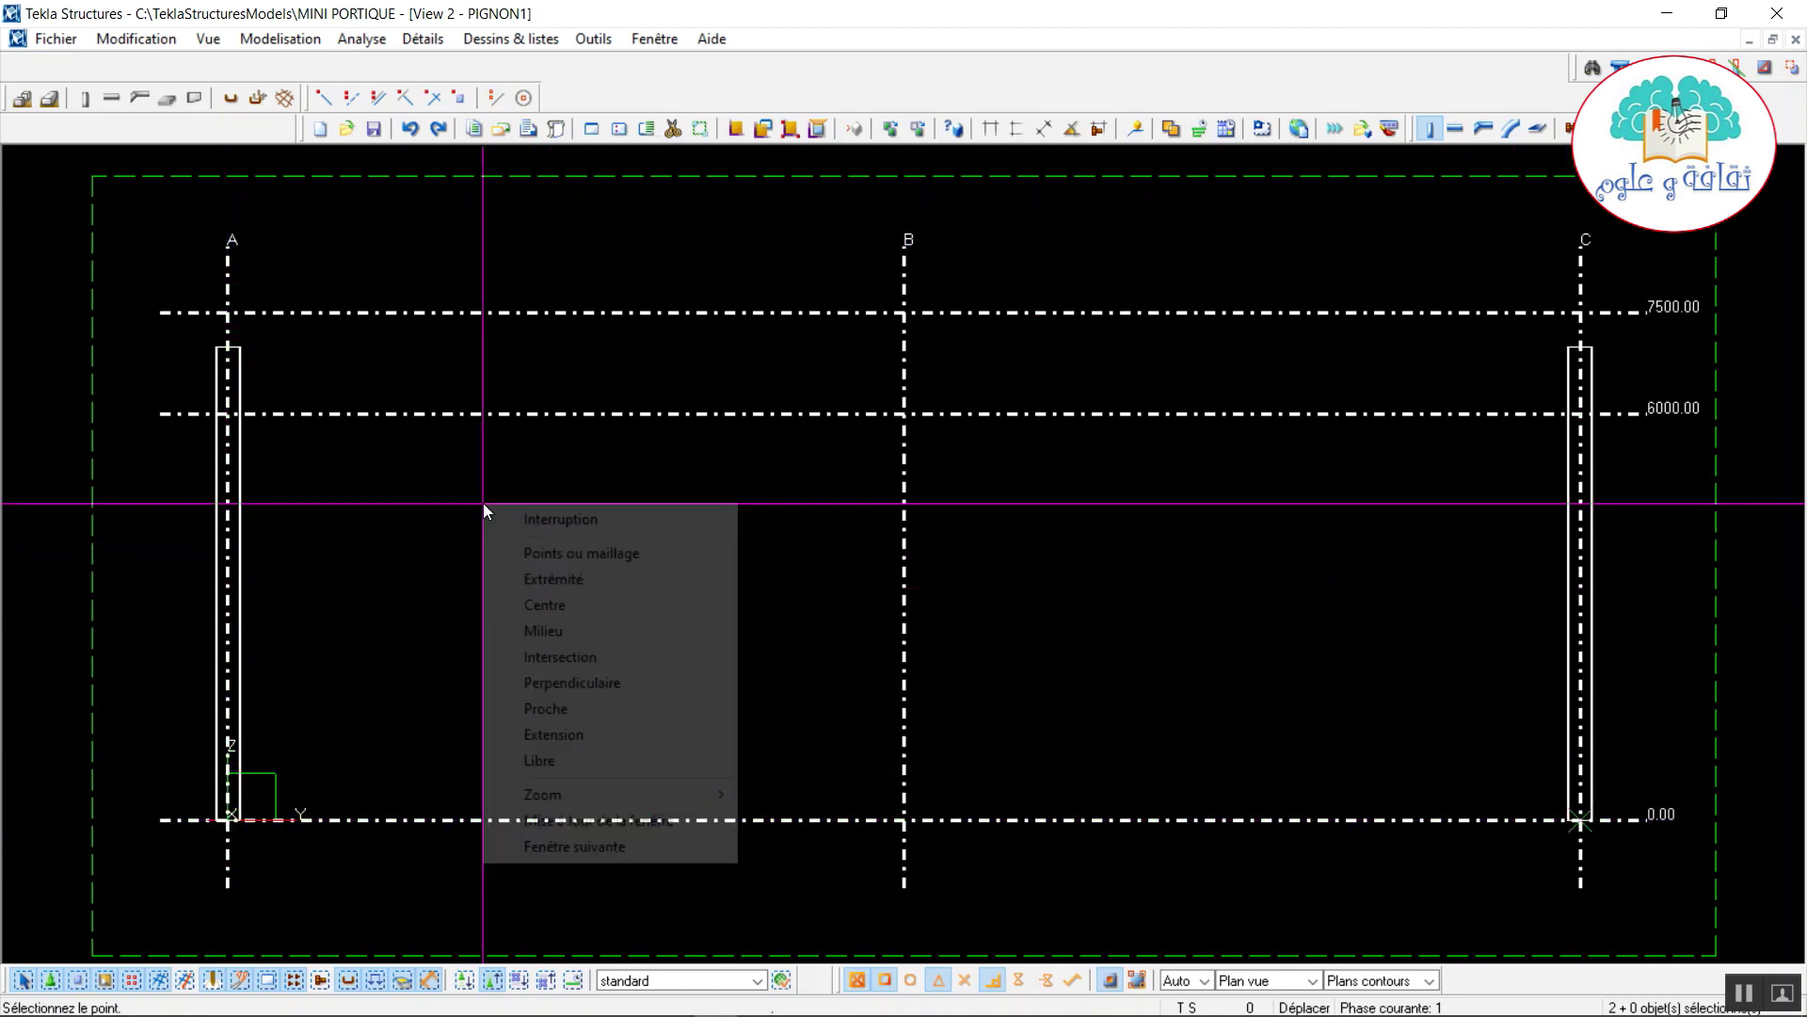
pyautogui.click(505, 526)
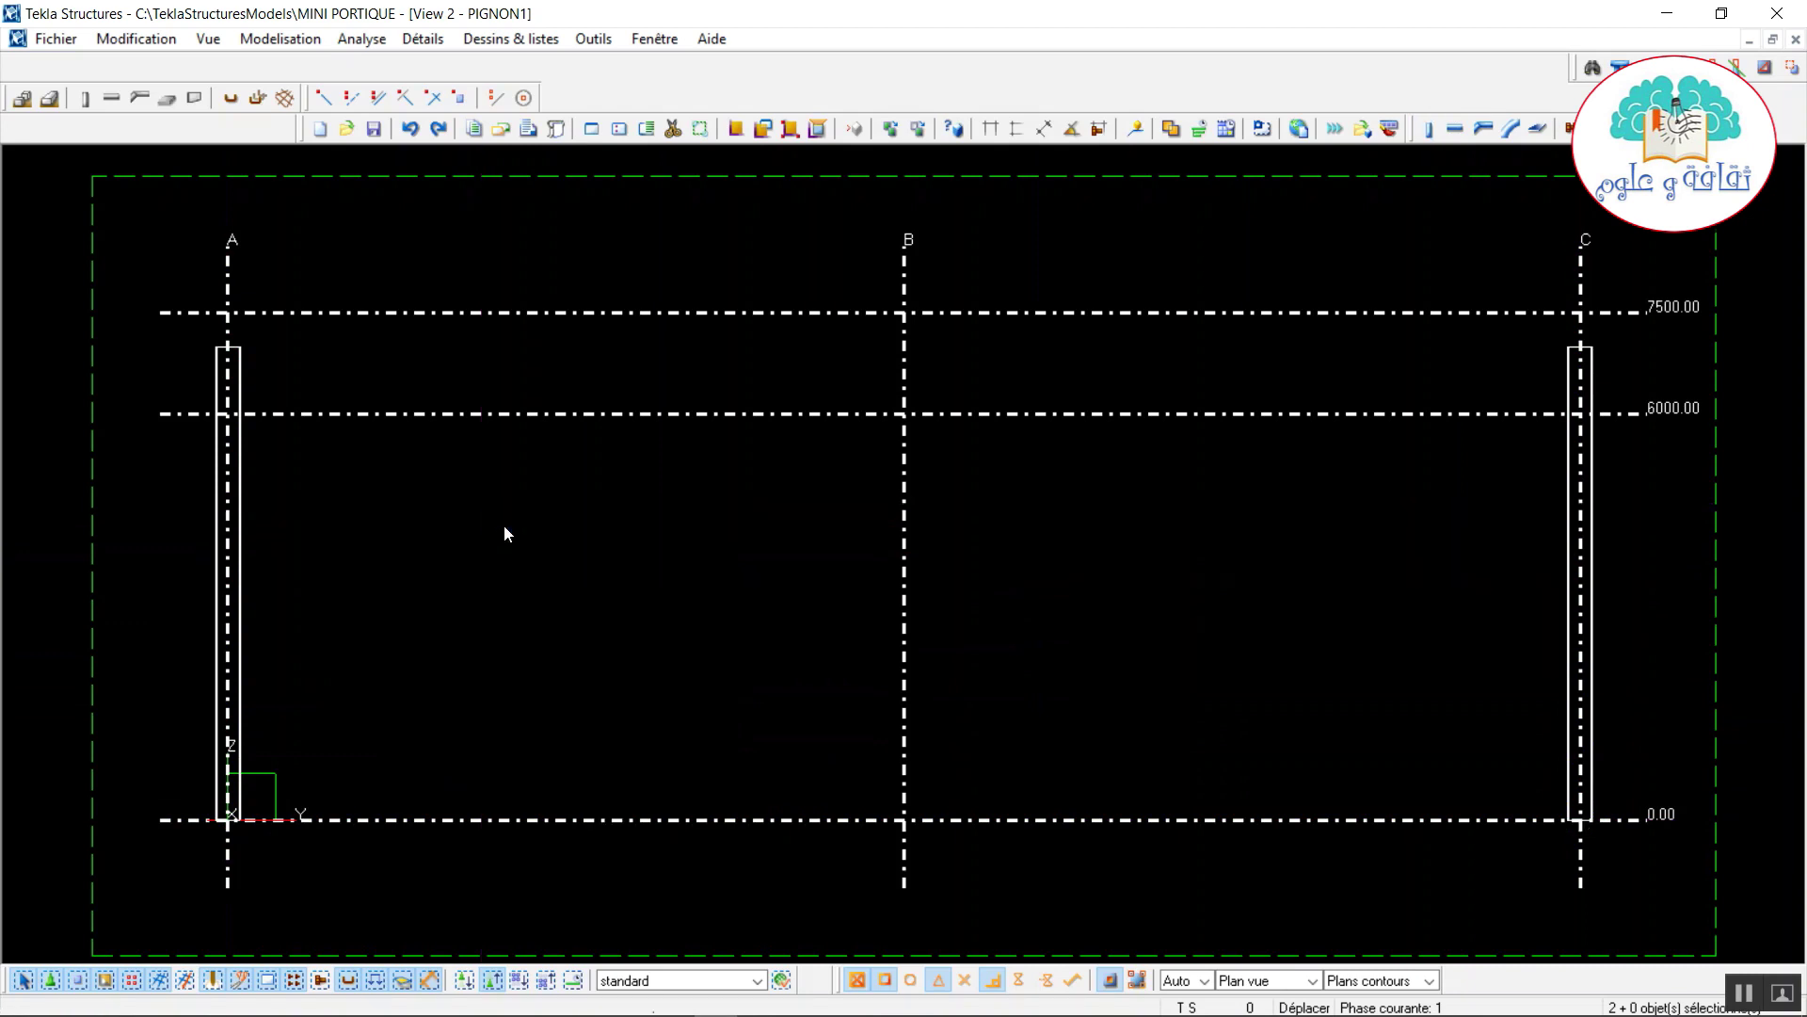
# Set the steel beam properties to part prefix PTR, assembly prefix POUTRE and material S275JR.
pyautogui.click(1455, 128)
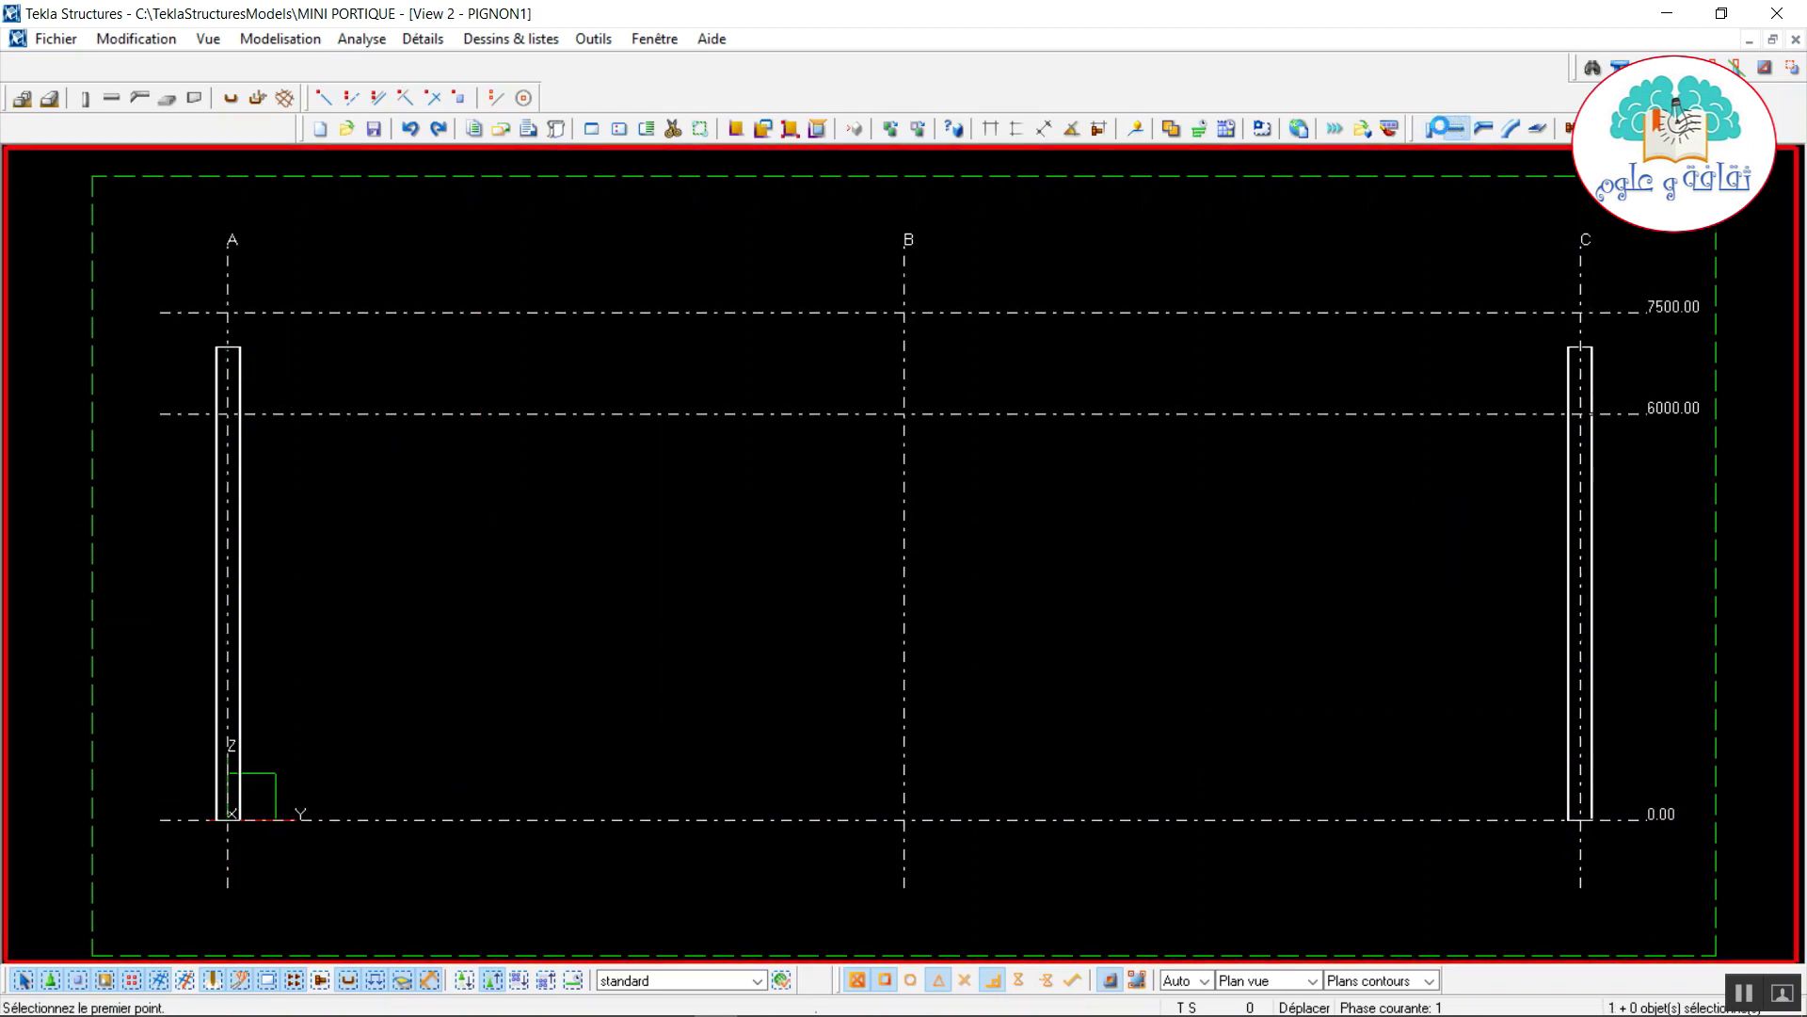
pyautogui.doubleClick(1454, 128)
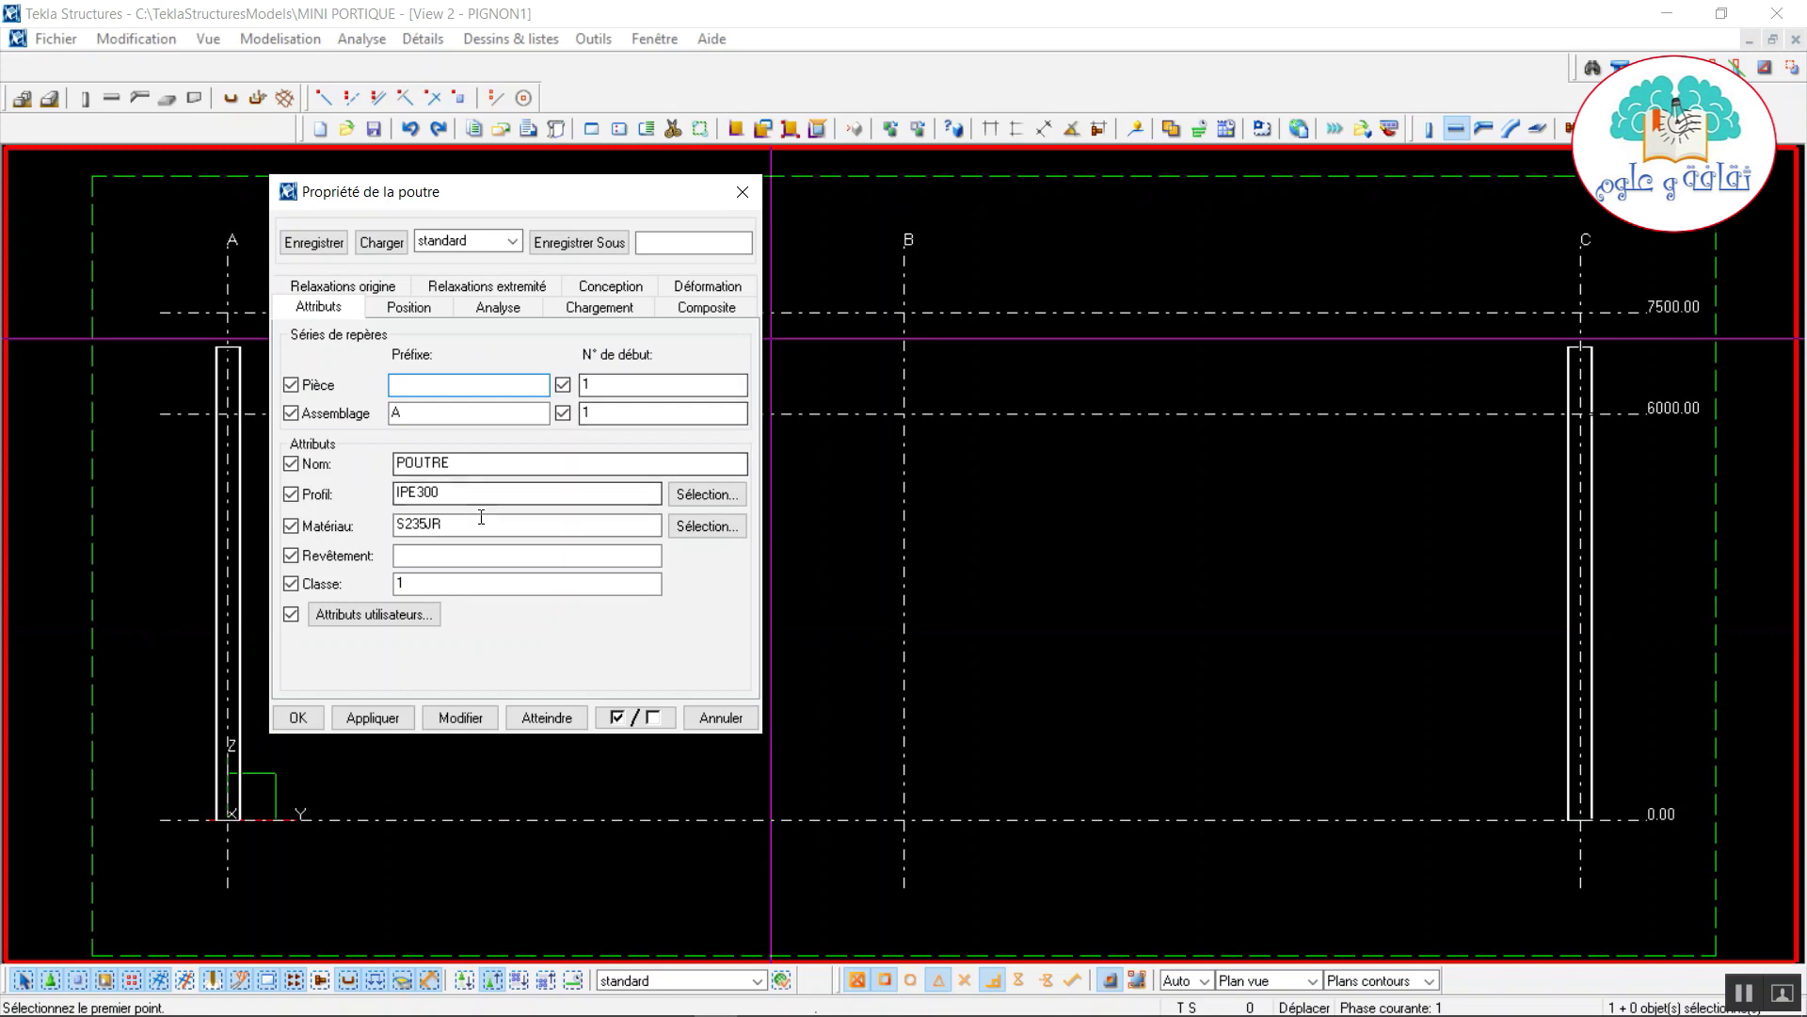
pyautogui.moveTo(441, 493); pyautogui.dragTo(393, 493)
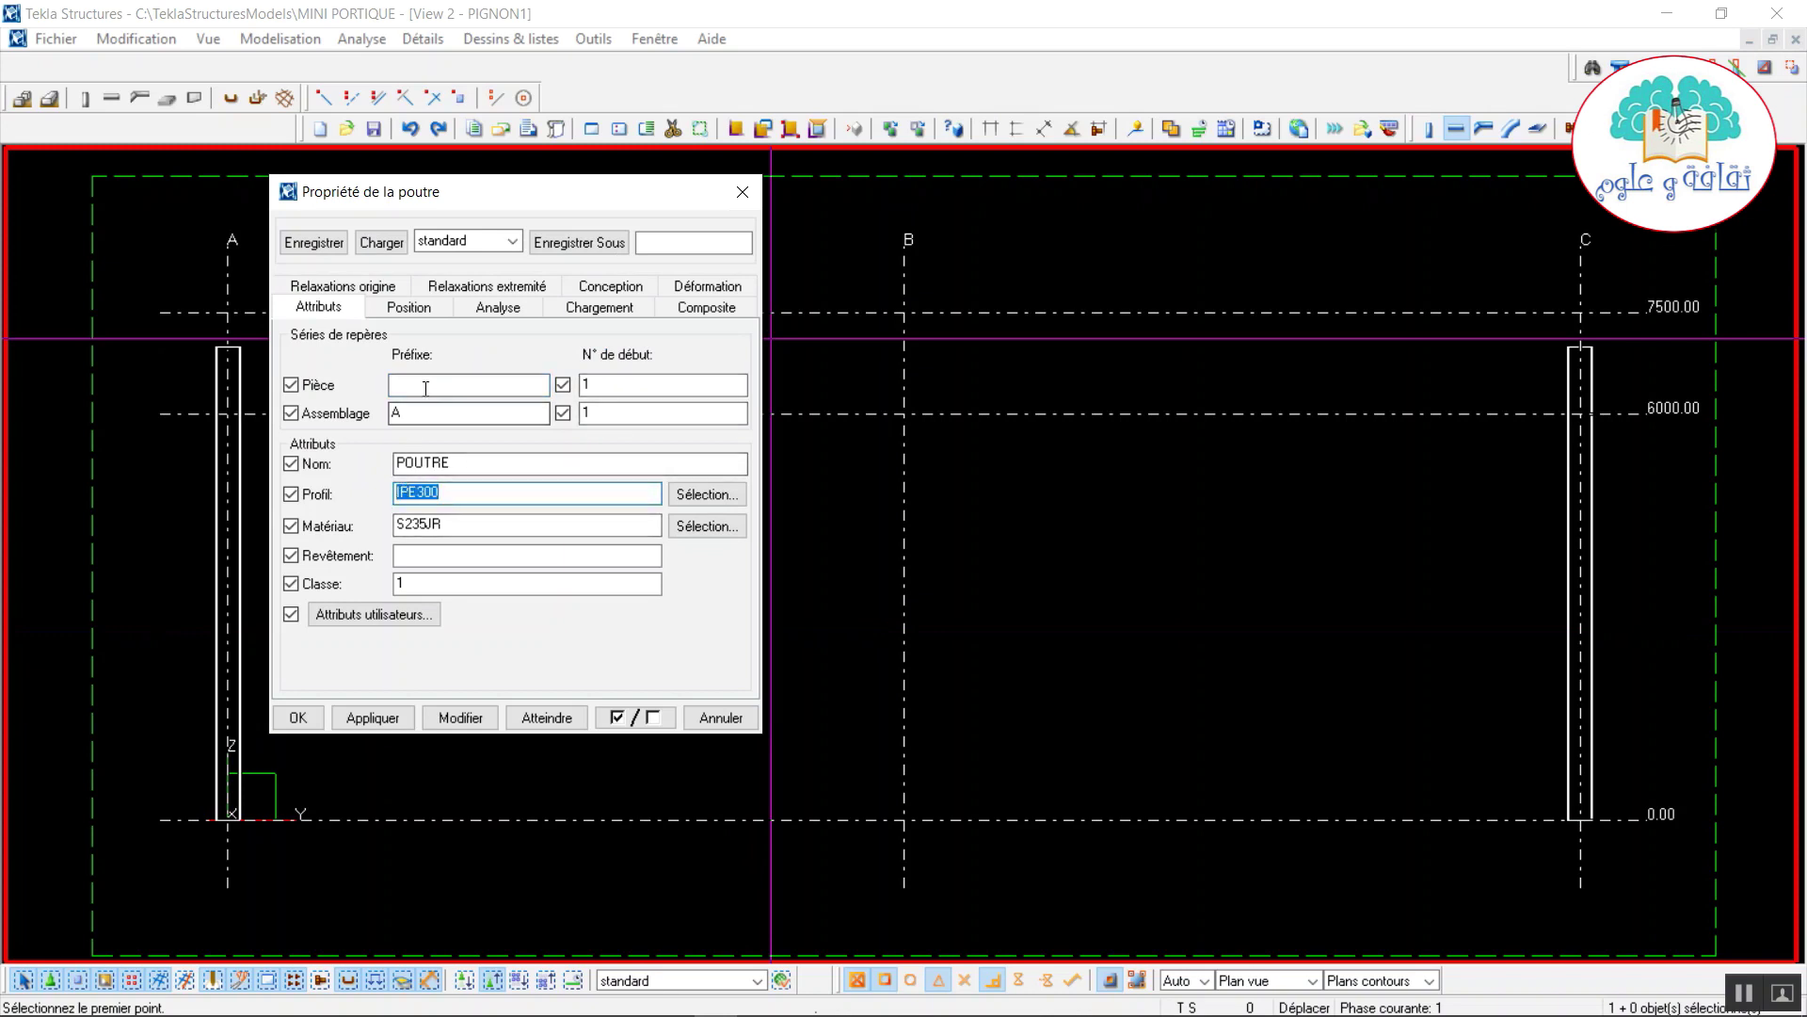
pyautogui.click(425, 388)
pyautogui.moveTo(419, 412); pyautogui.dragTo(386, 410)
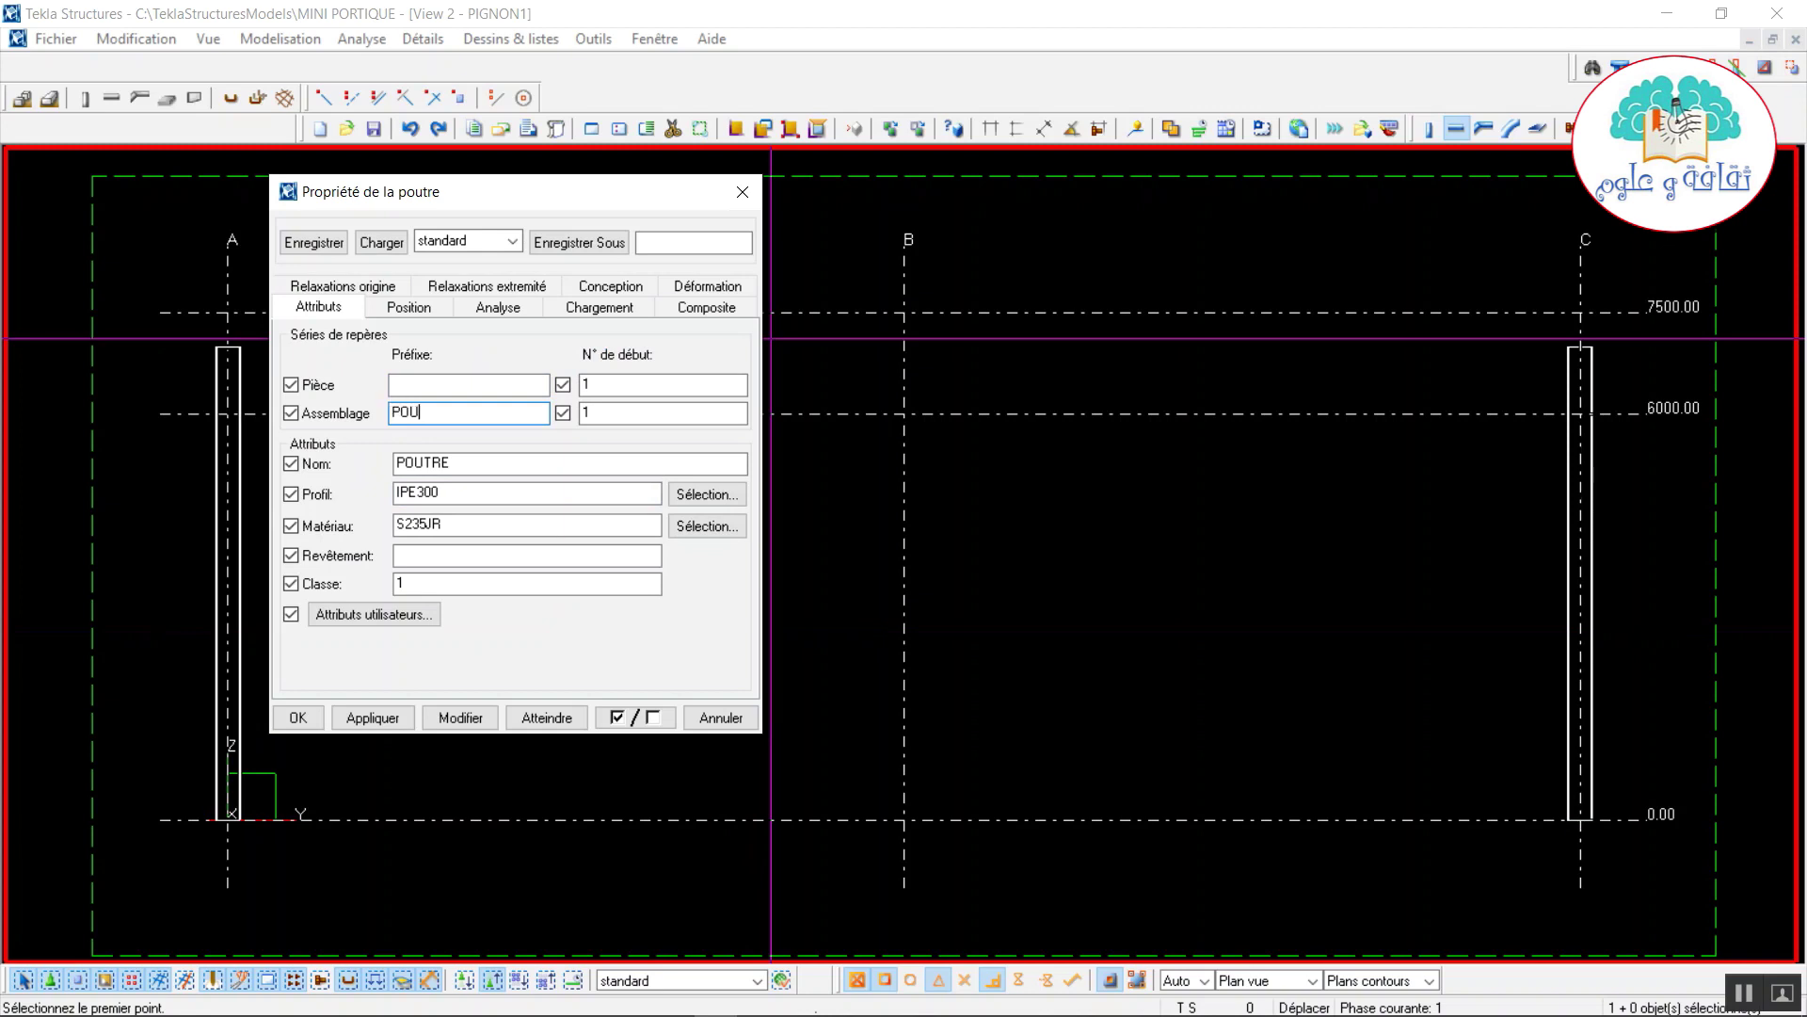
pyautogui.click(455, 382)
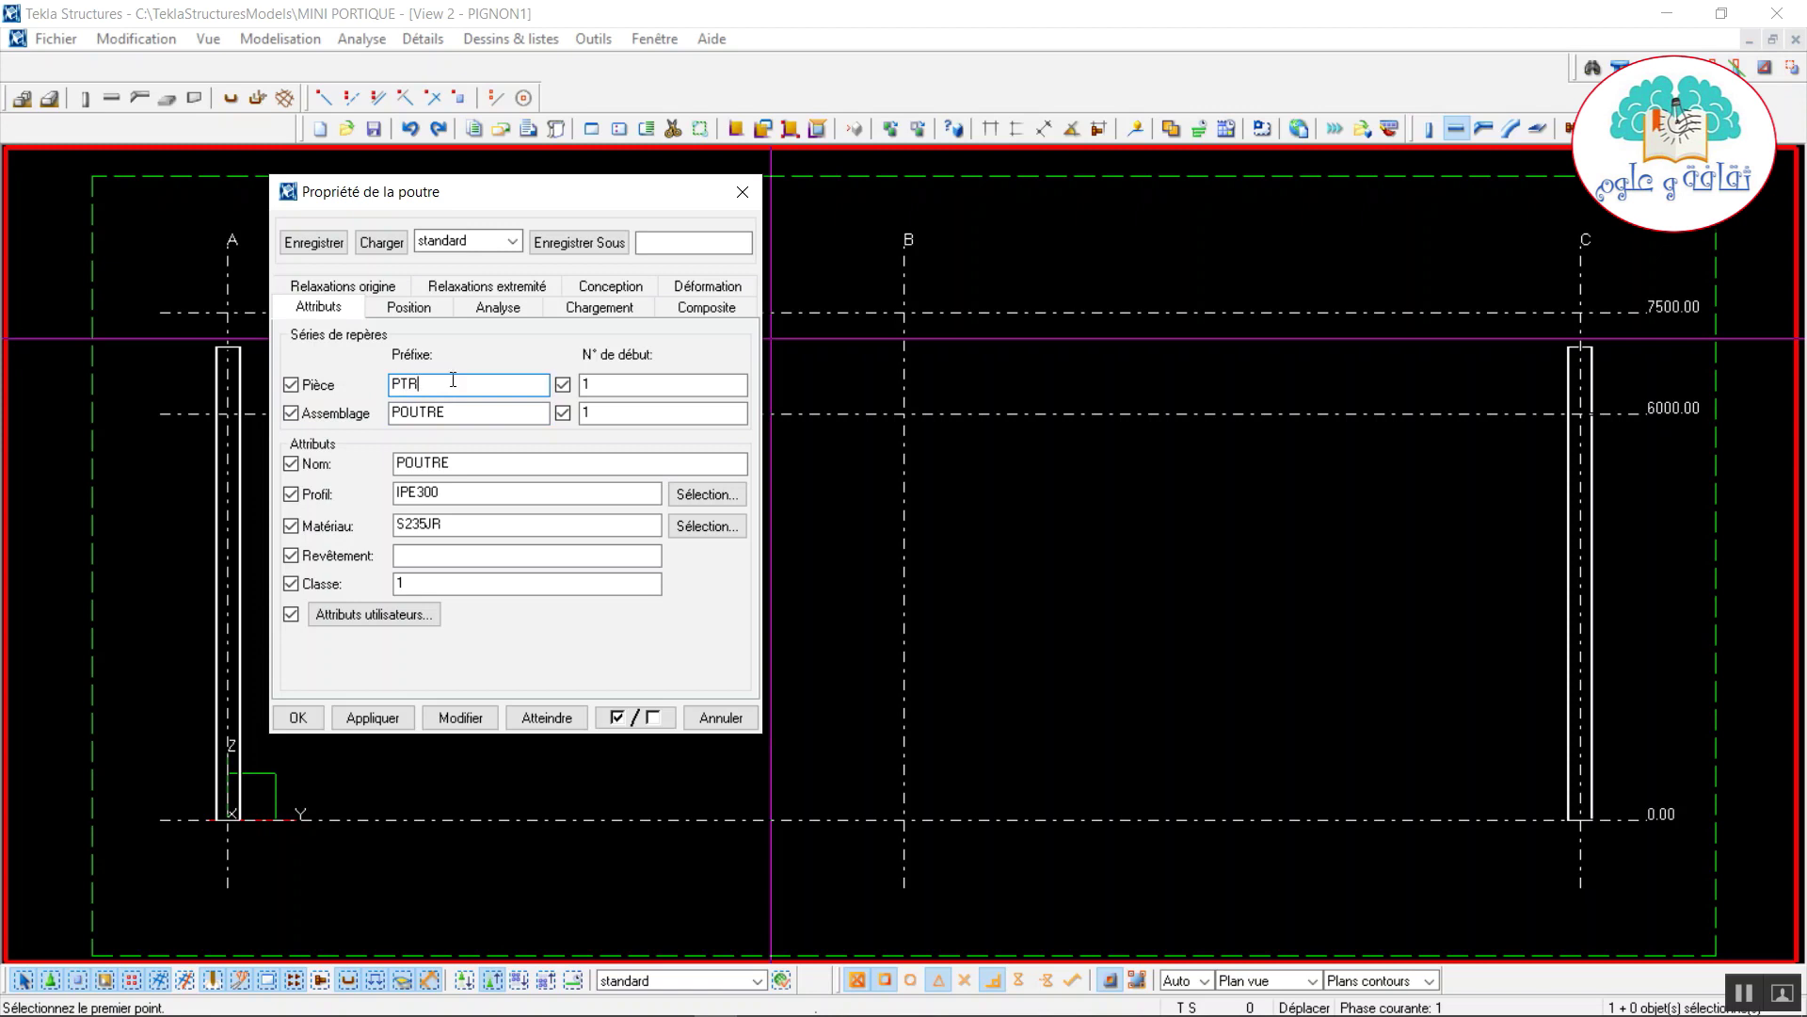
pyautogui.click(421, 529)
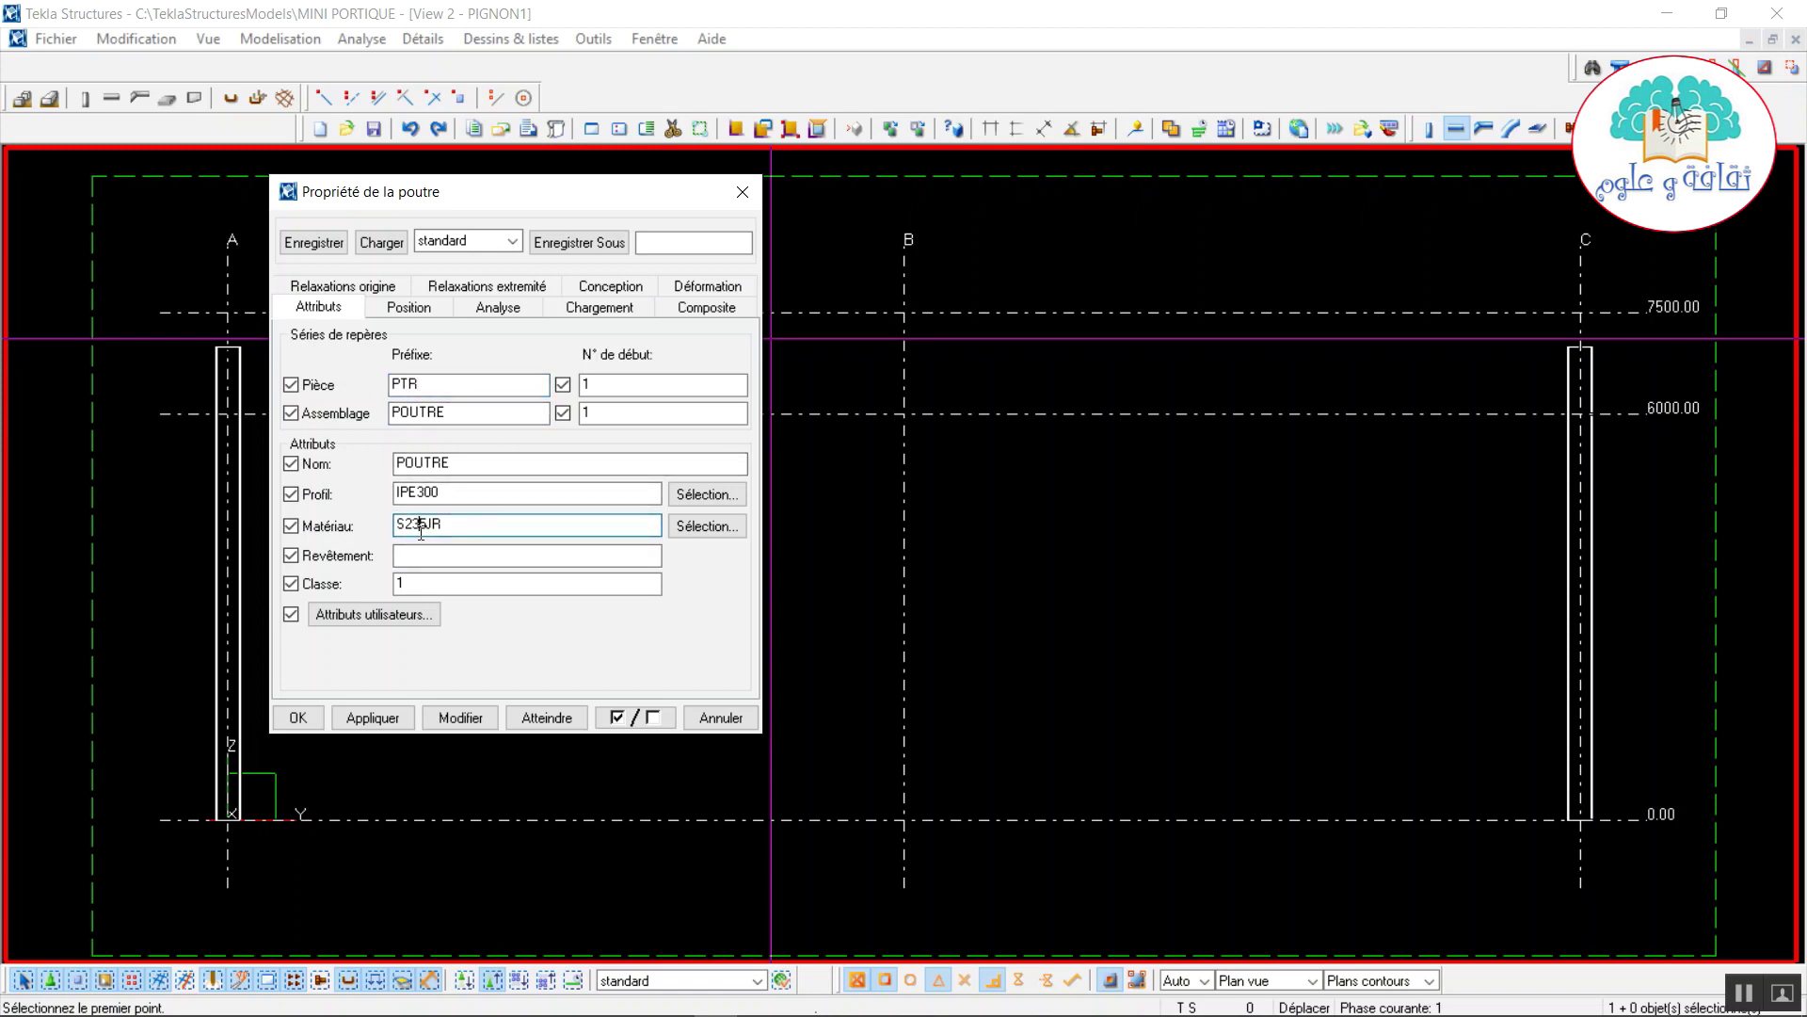
pyautogui.press('BackSpace')
pyautogui.write('7')
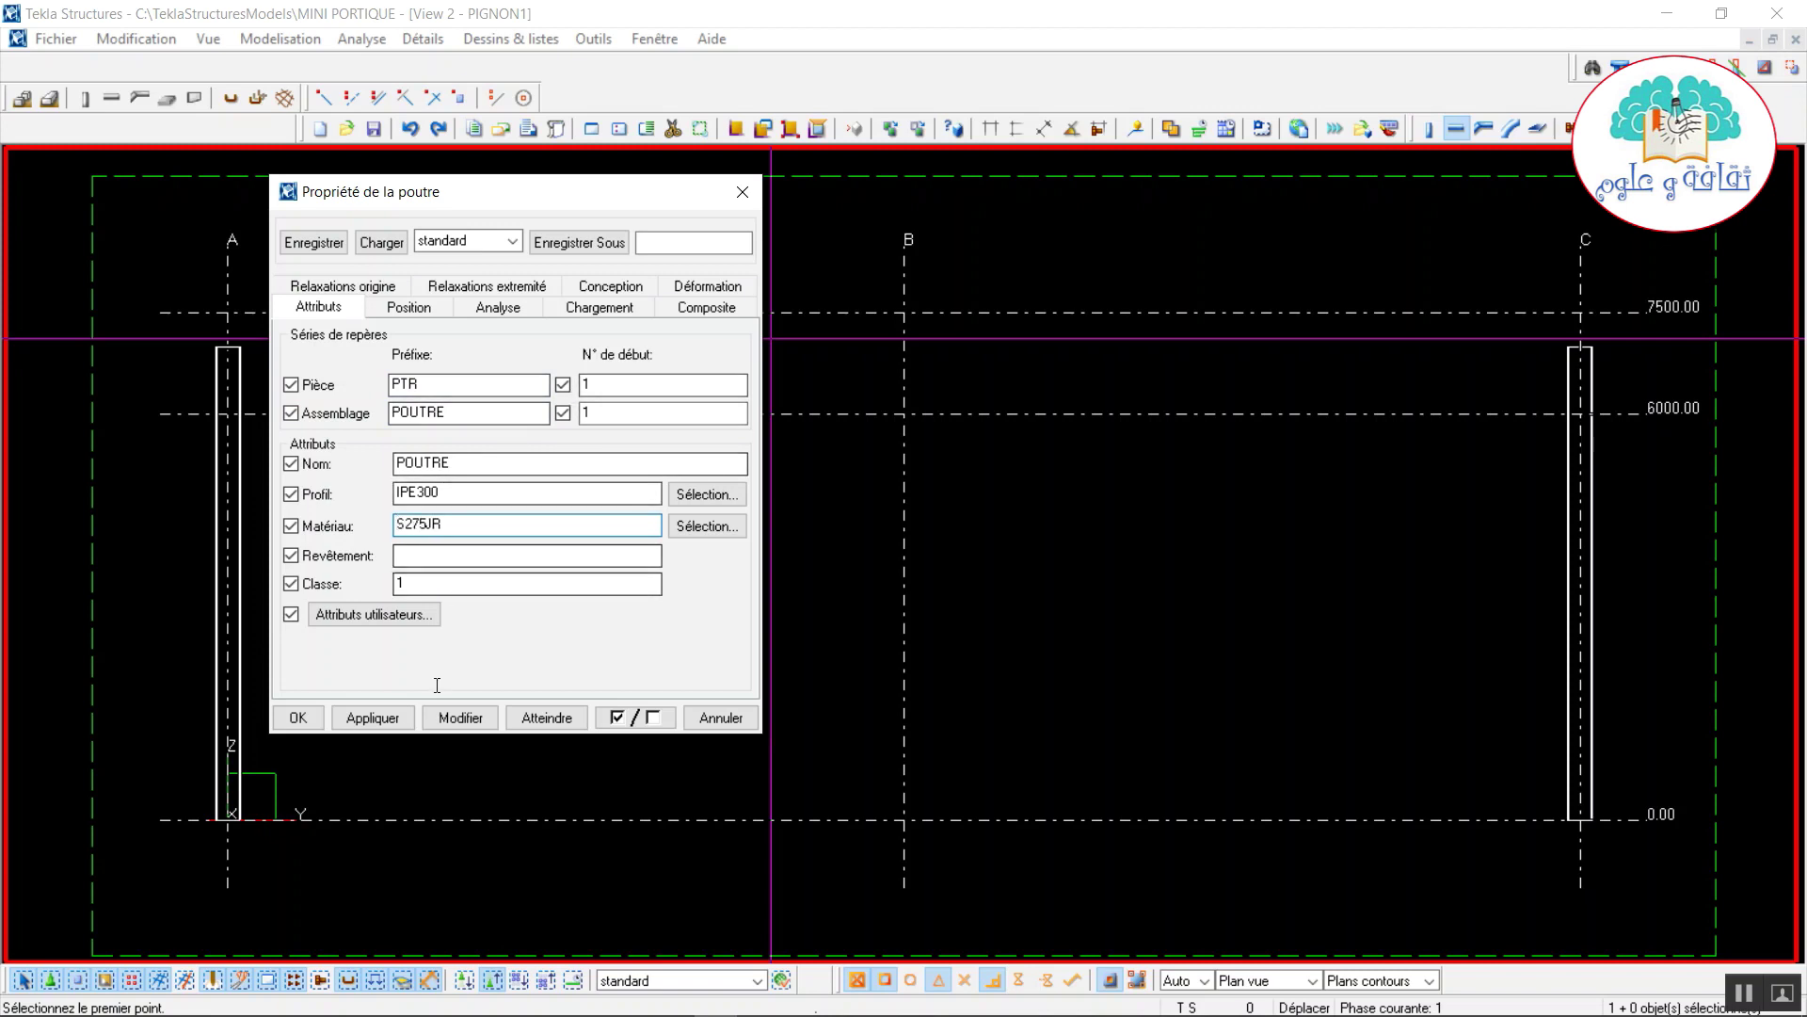
# Set the beam's depth position to Milieu, apply the beam properties and close the dialog.
pyautogui.click(409, 306)
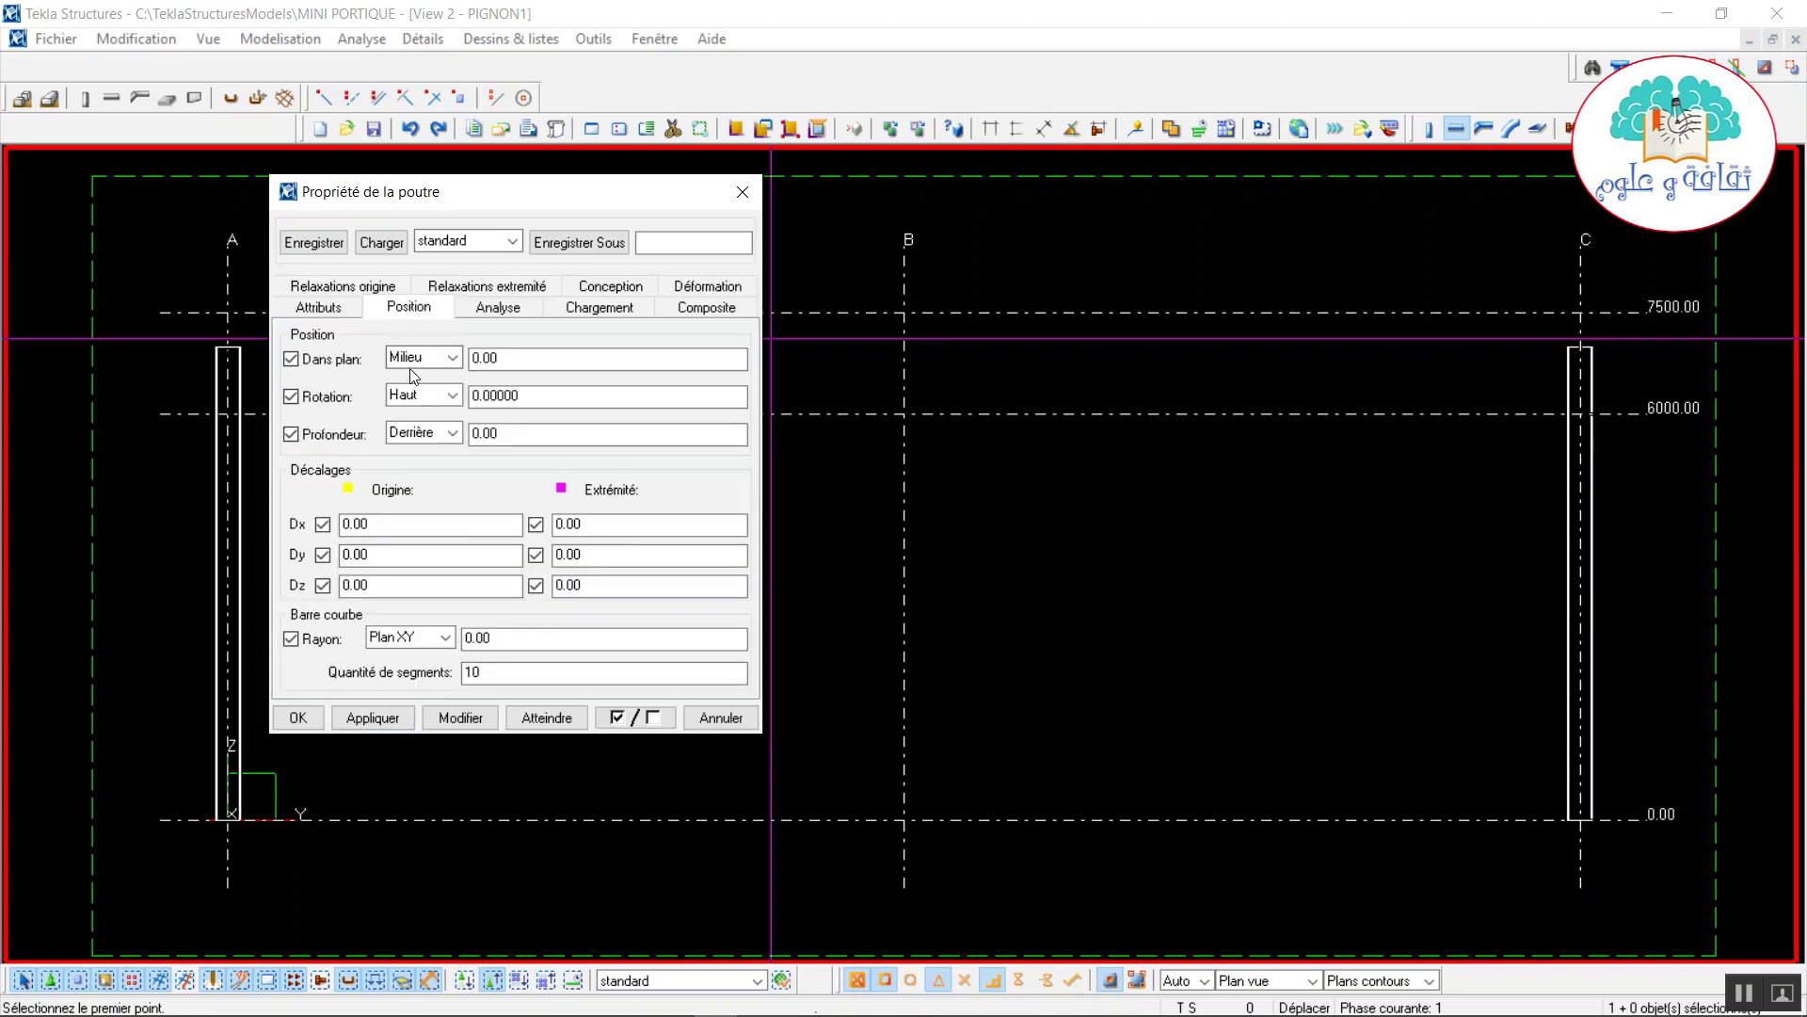
pyautogui.click(422, 437)
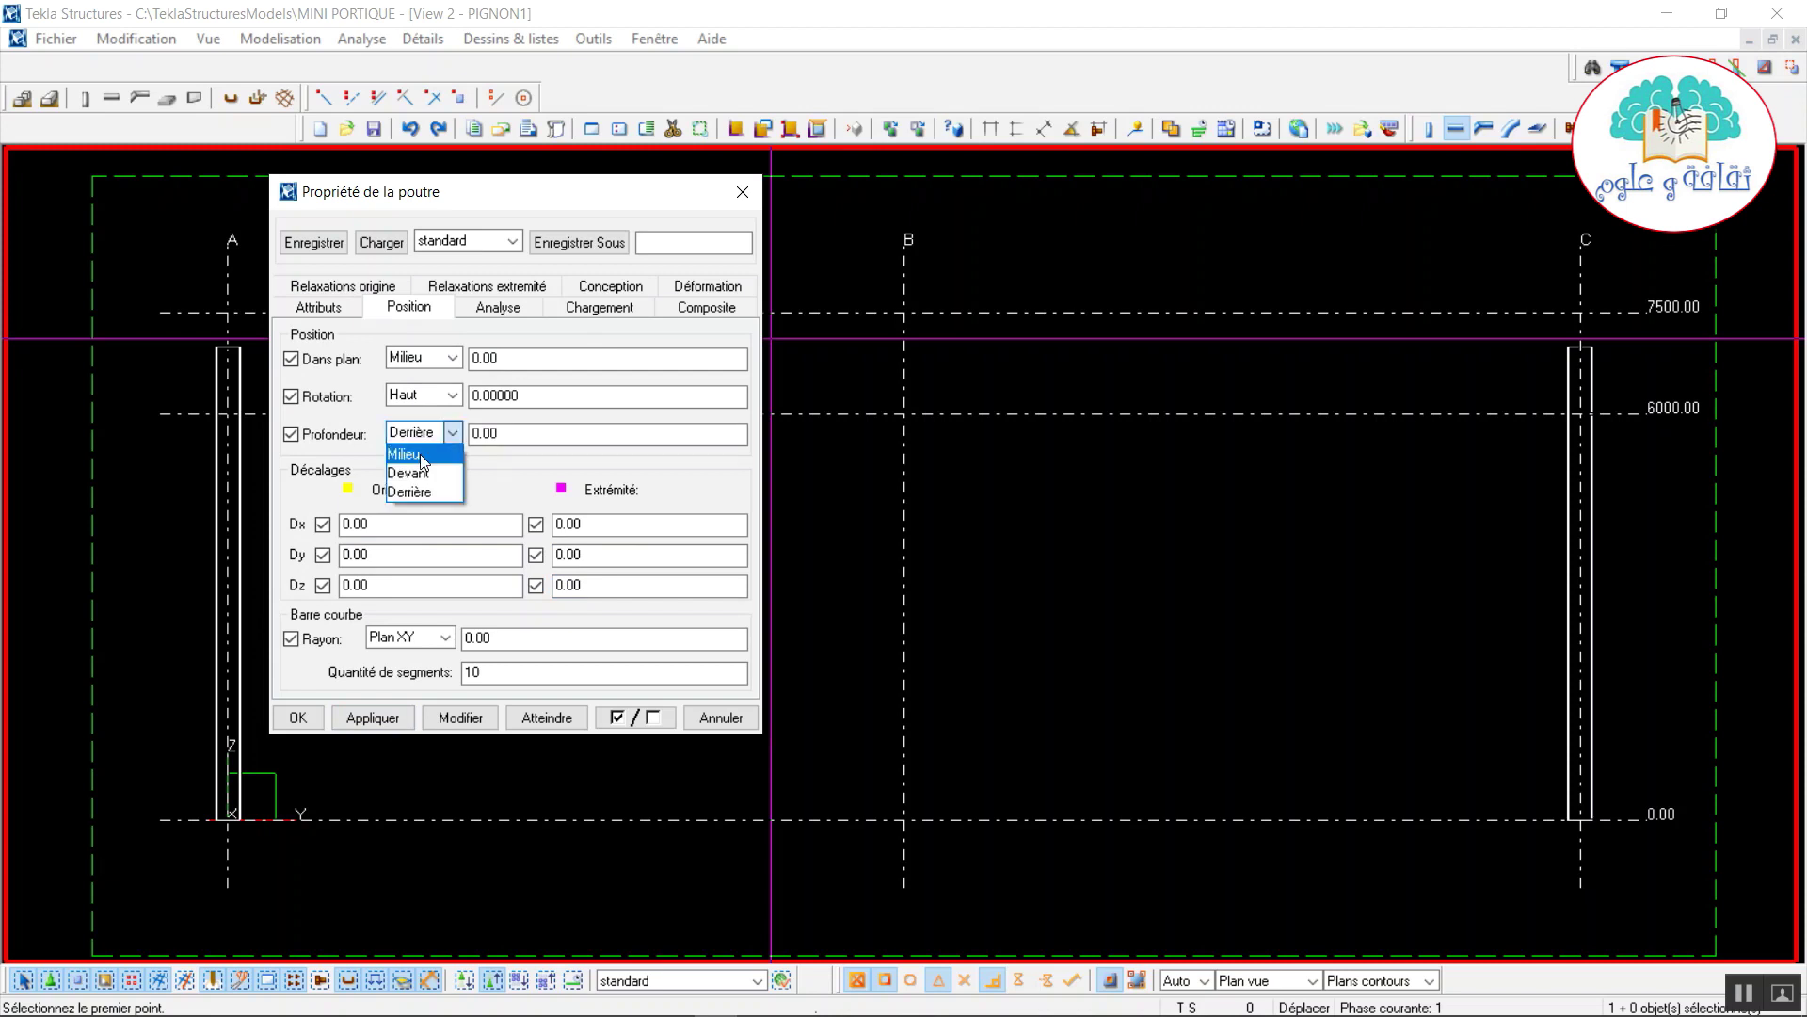
pyautogui.click(420, 454)
pyautogui.click(411, 718)
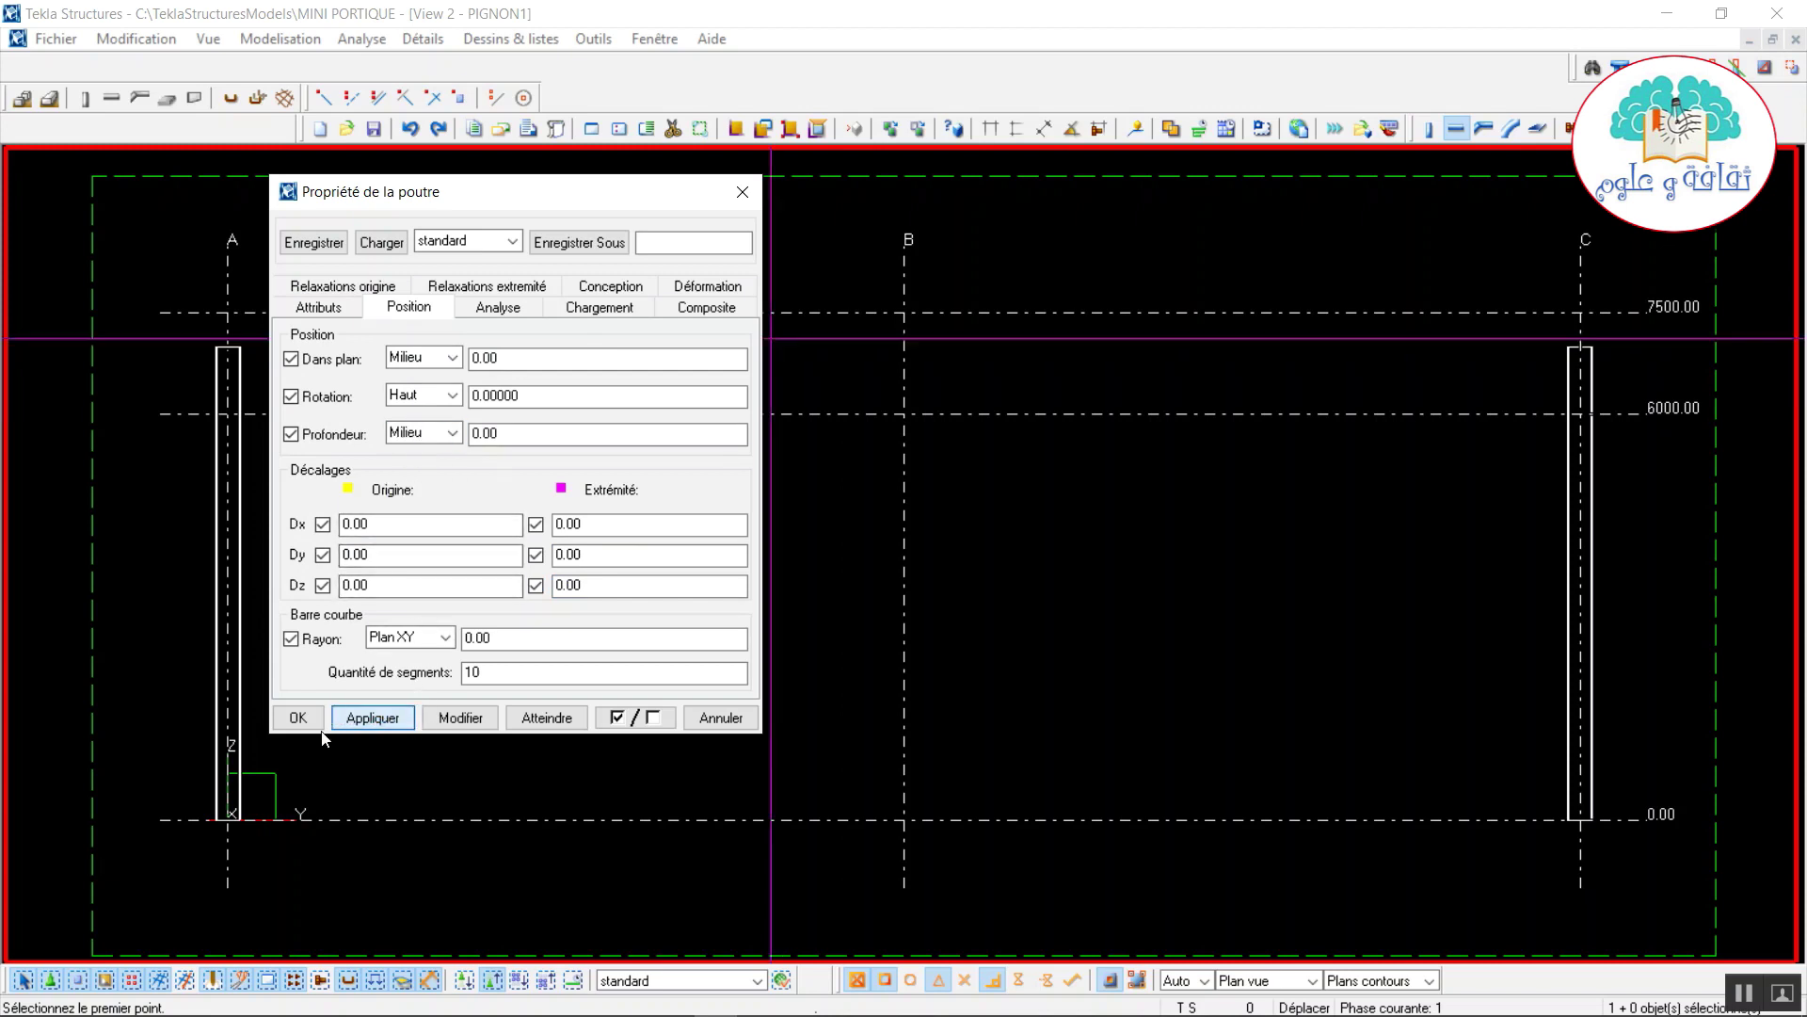
pyautogui.click(297, 718)
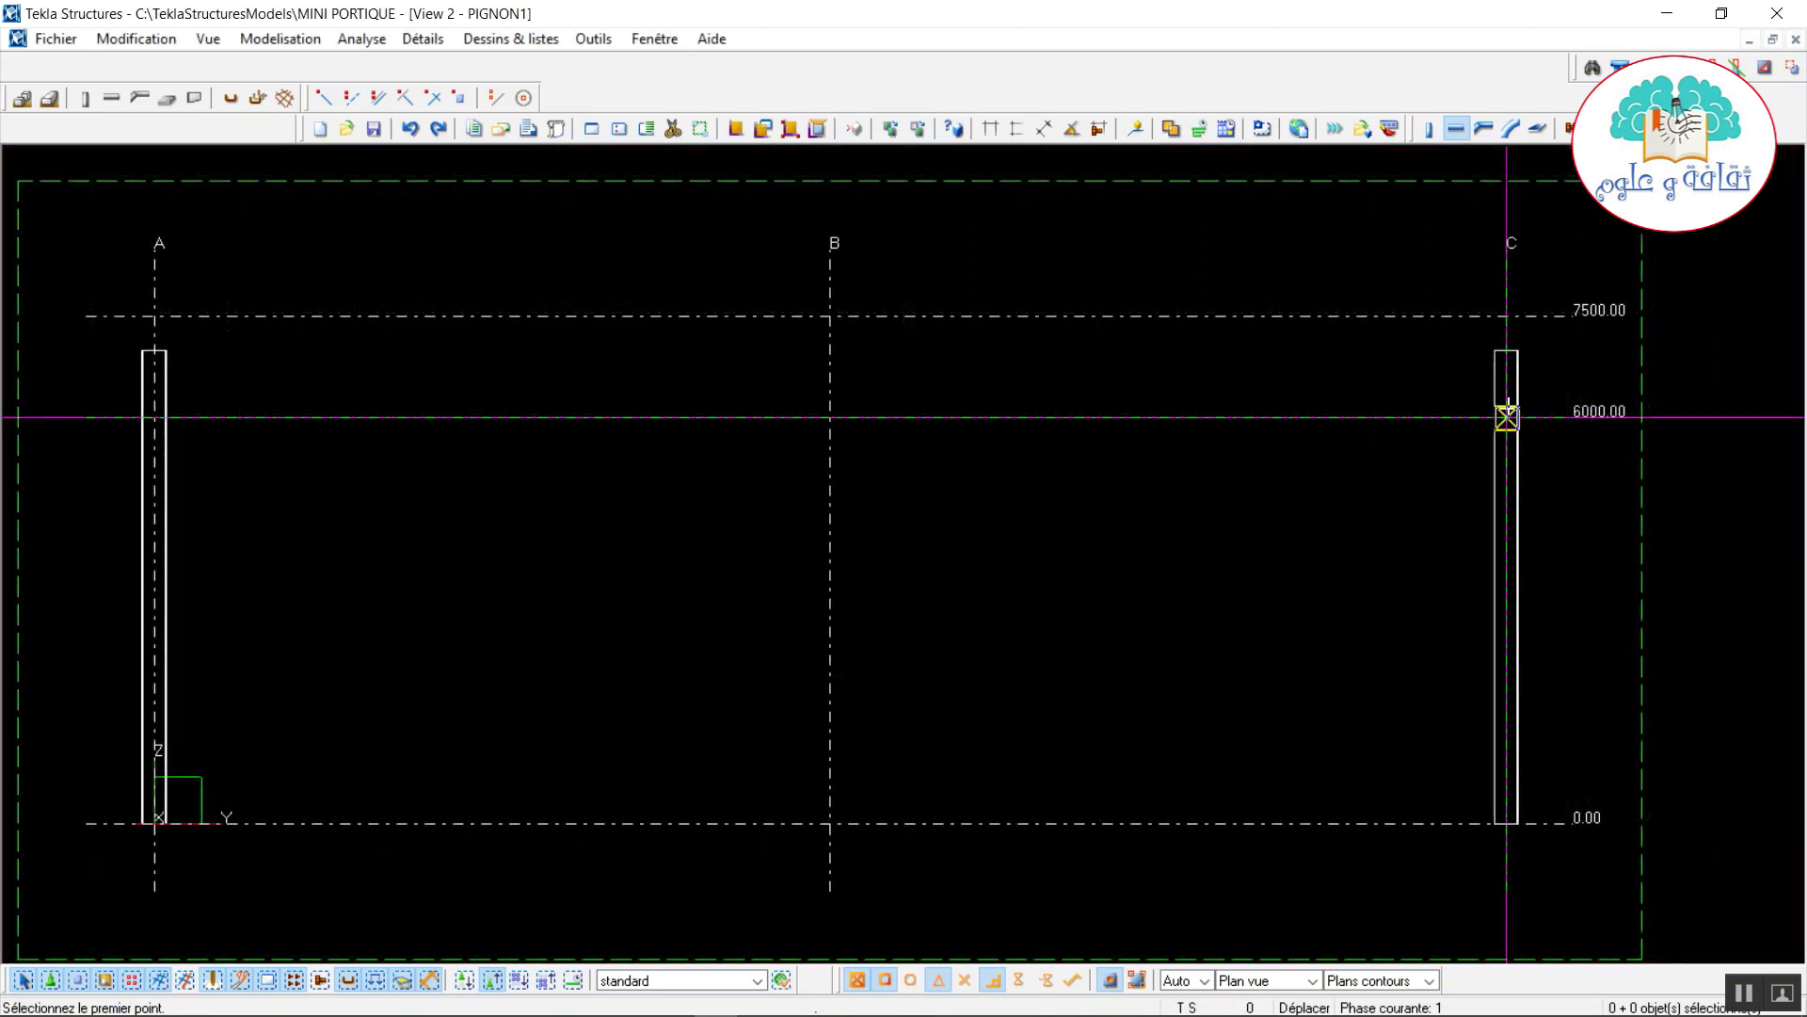
# Place two sloping rafters from the columns on grids C and A at level 6000 to the ridge at grid B, level 7500.
pyautogui.click(1506, 417)
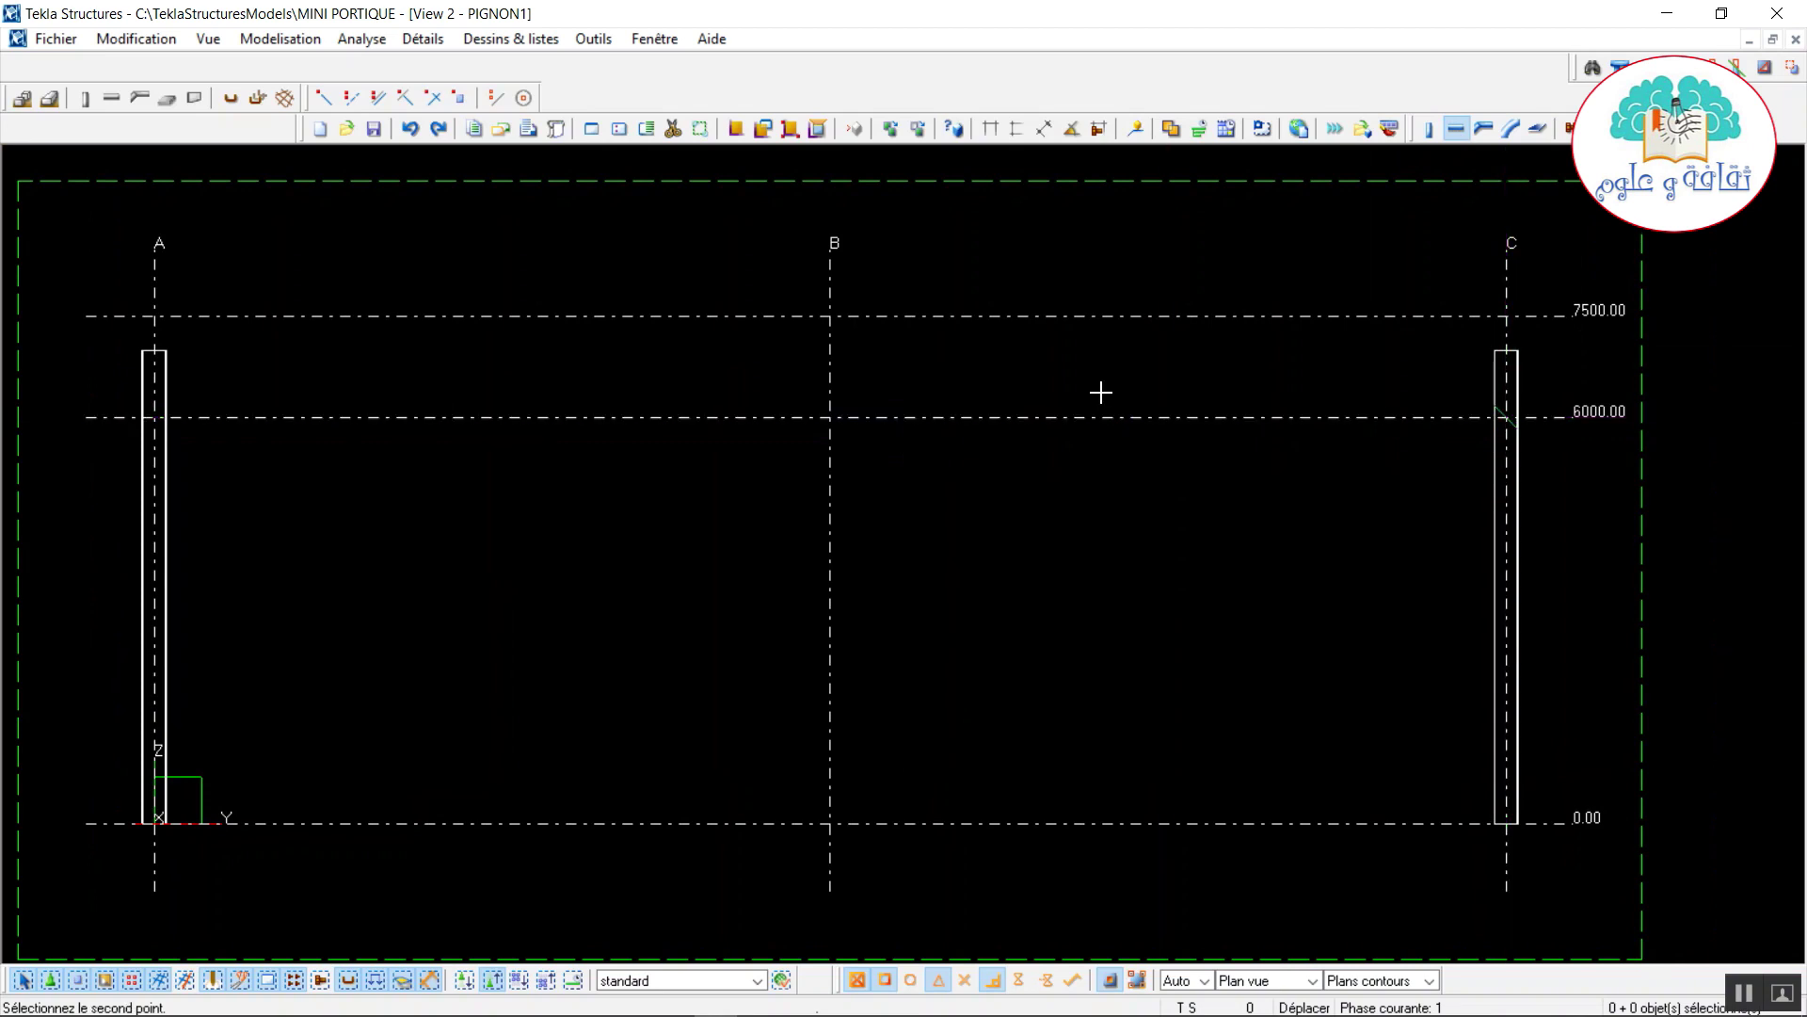
pyautogui.click(830, 317)
pyautogui.click(830, 316)
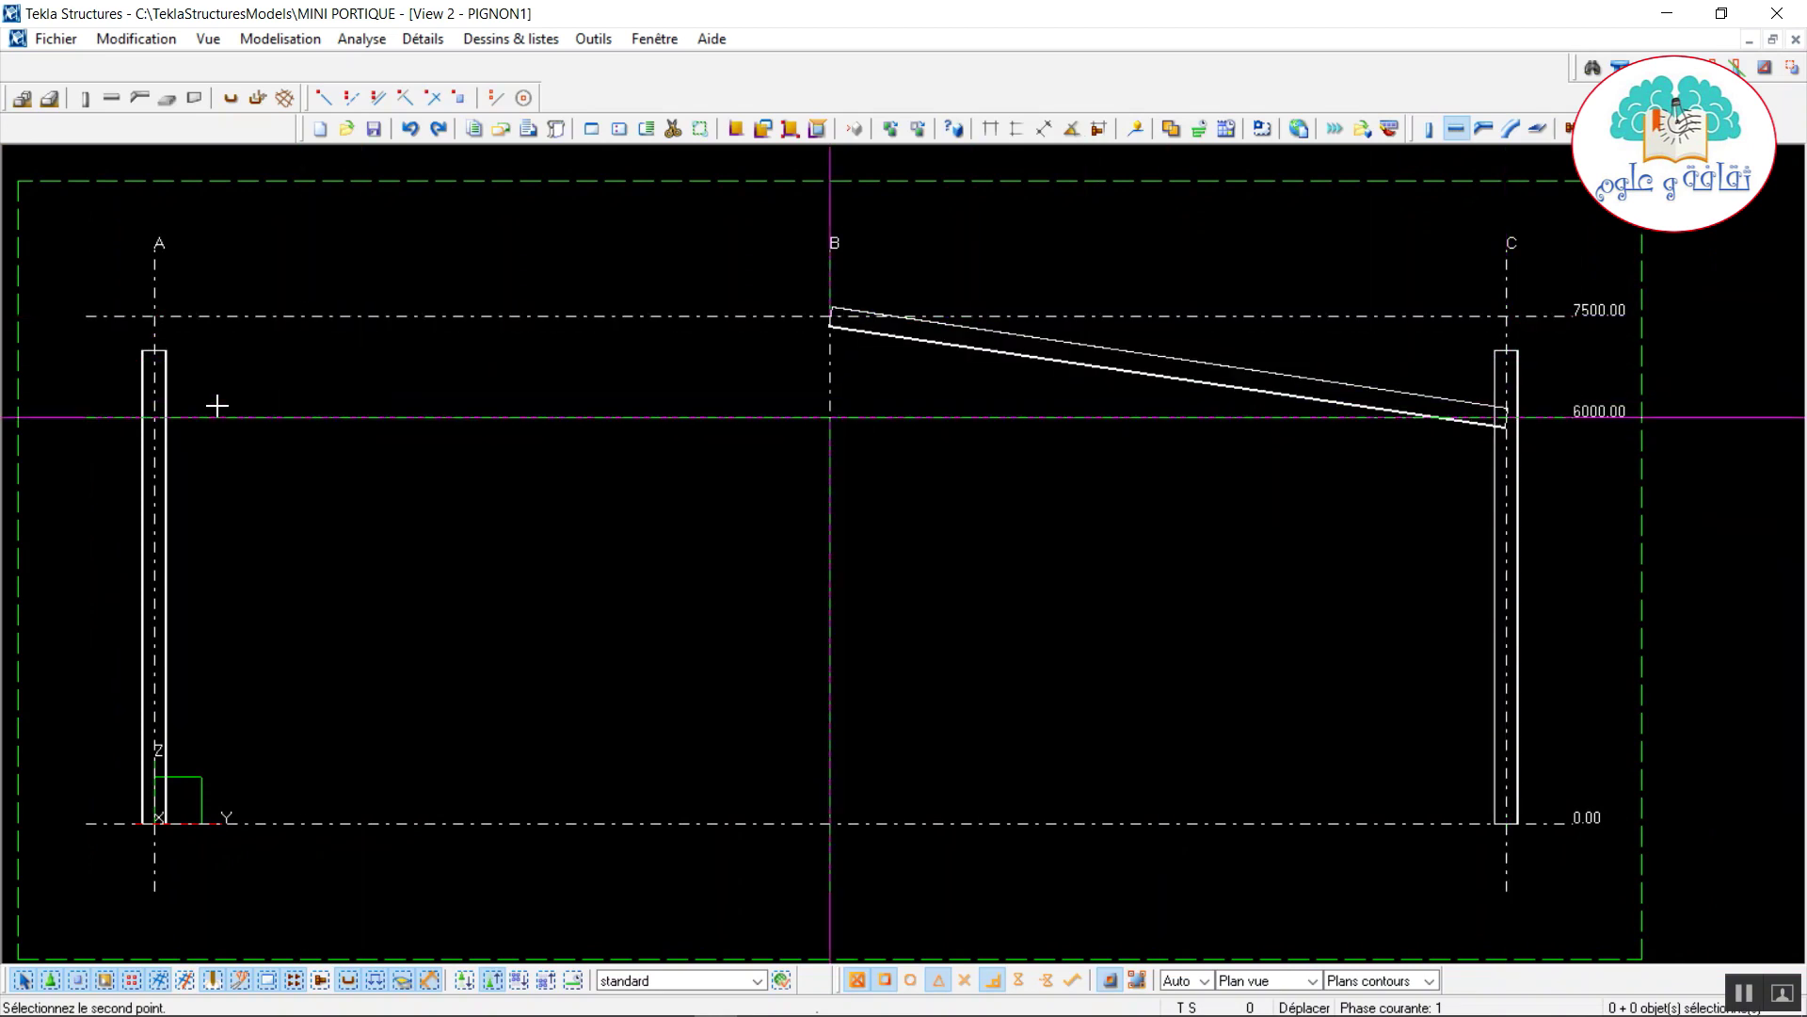
pyautogui.click(155, 417)
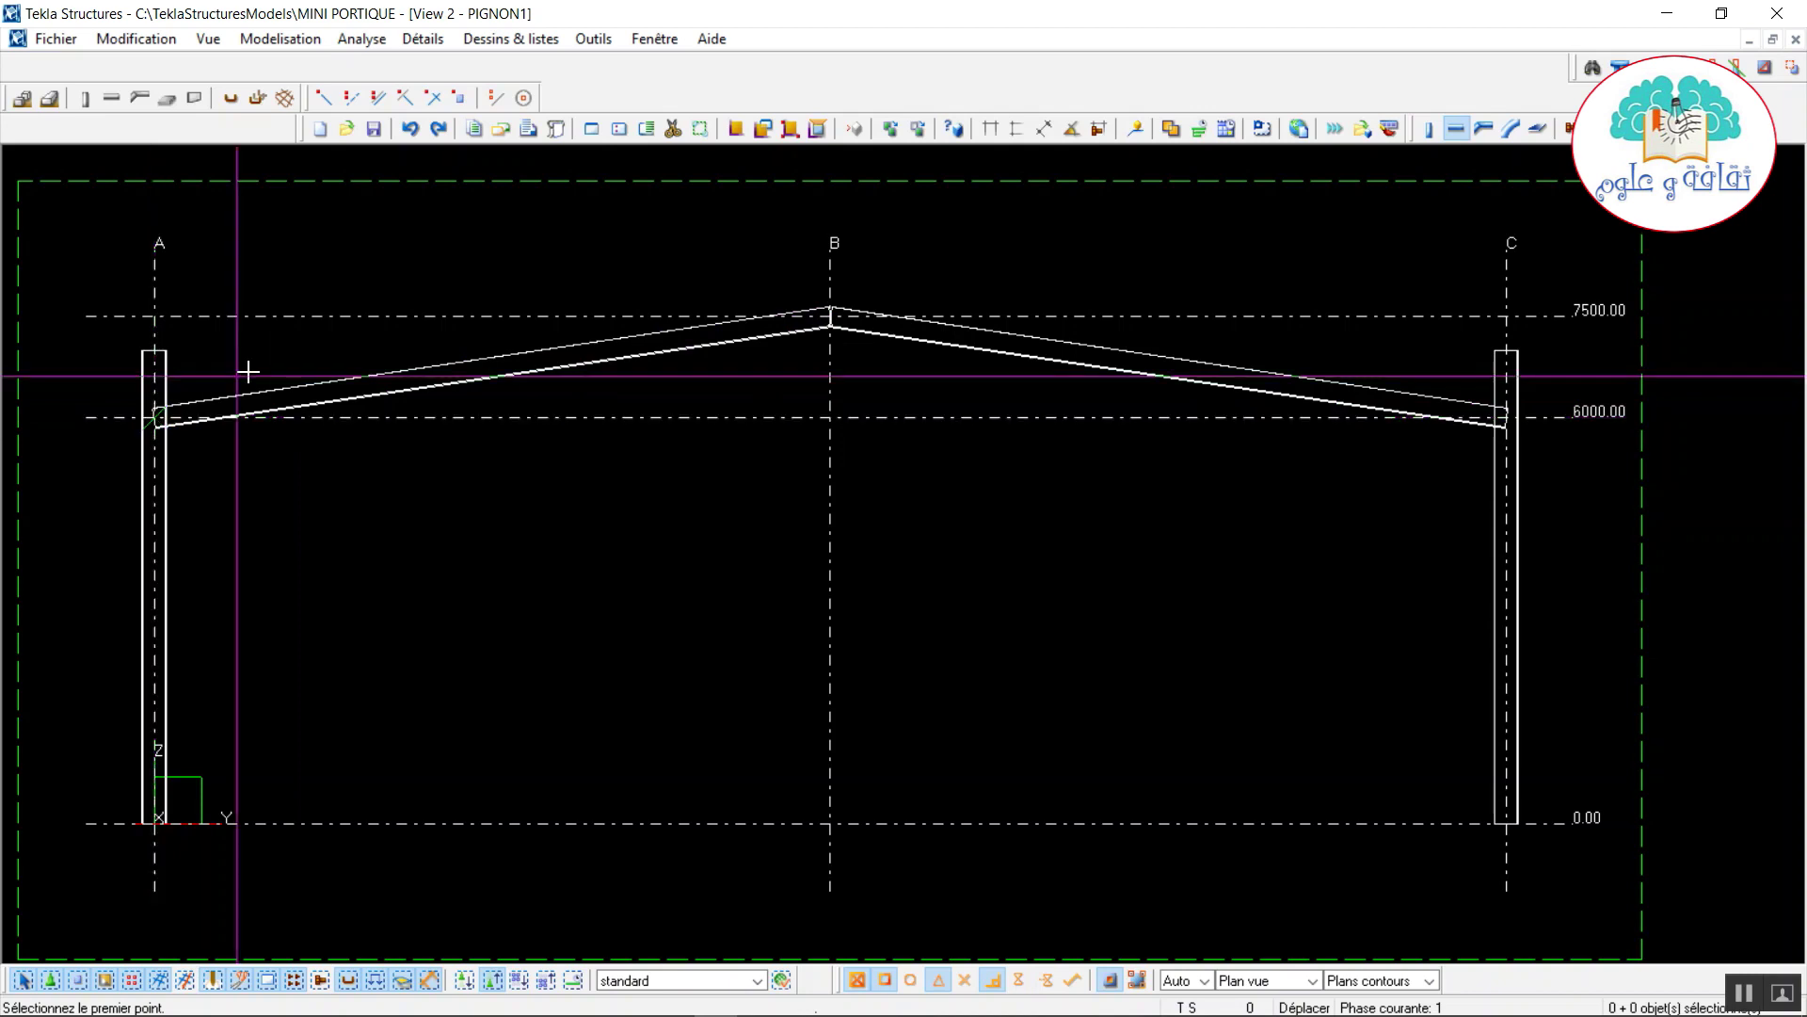
pyautogui.rightClick(349, 245)
pyautogui.click(381, 262)
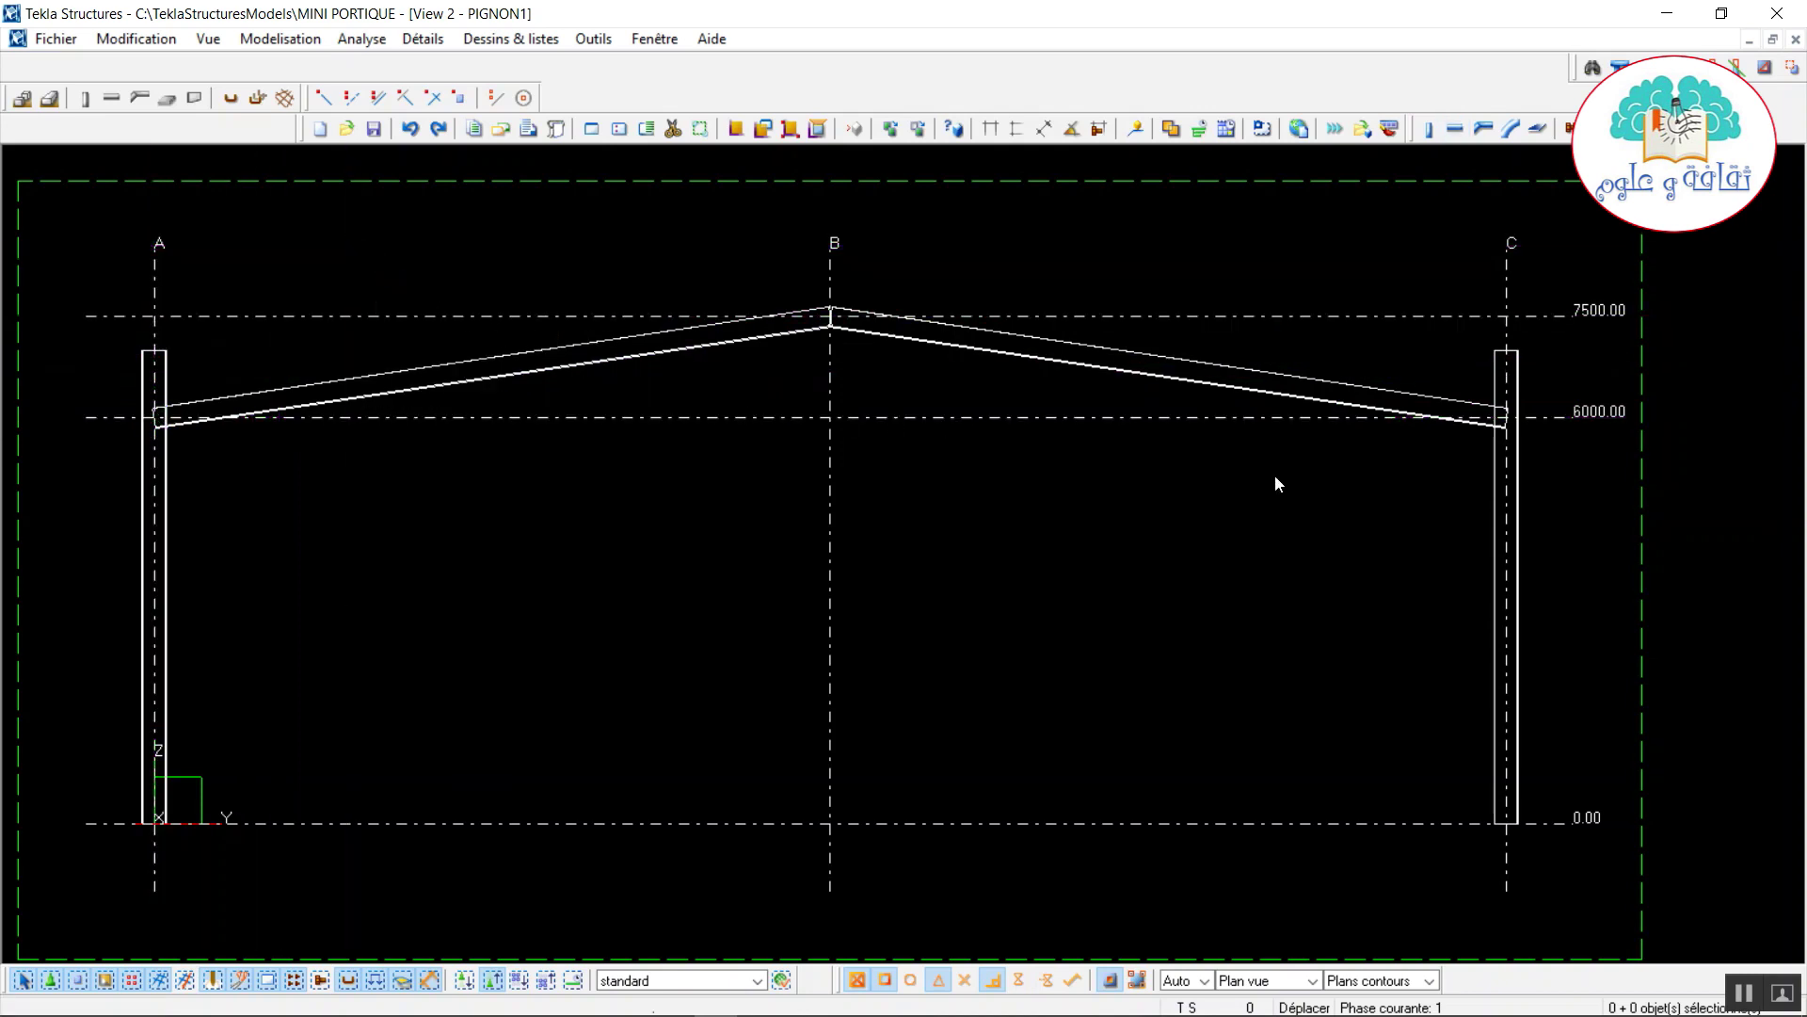
# Search the component catalogue for JAR, start the Encas. jarret boul.(40) connection and minimize the catalogue.
pyautogui.moveTo(1391, 484); pyautogui.dragTo(697, 500, button='middle')
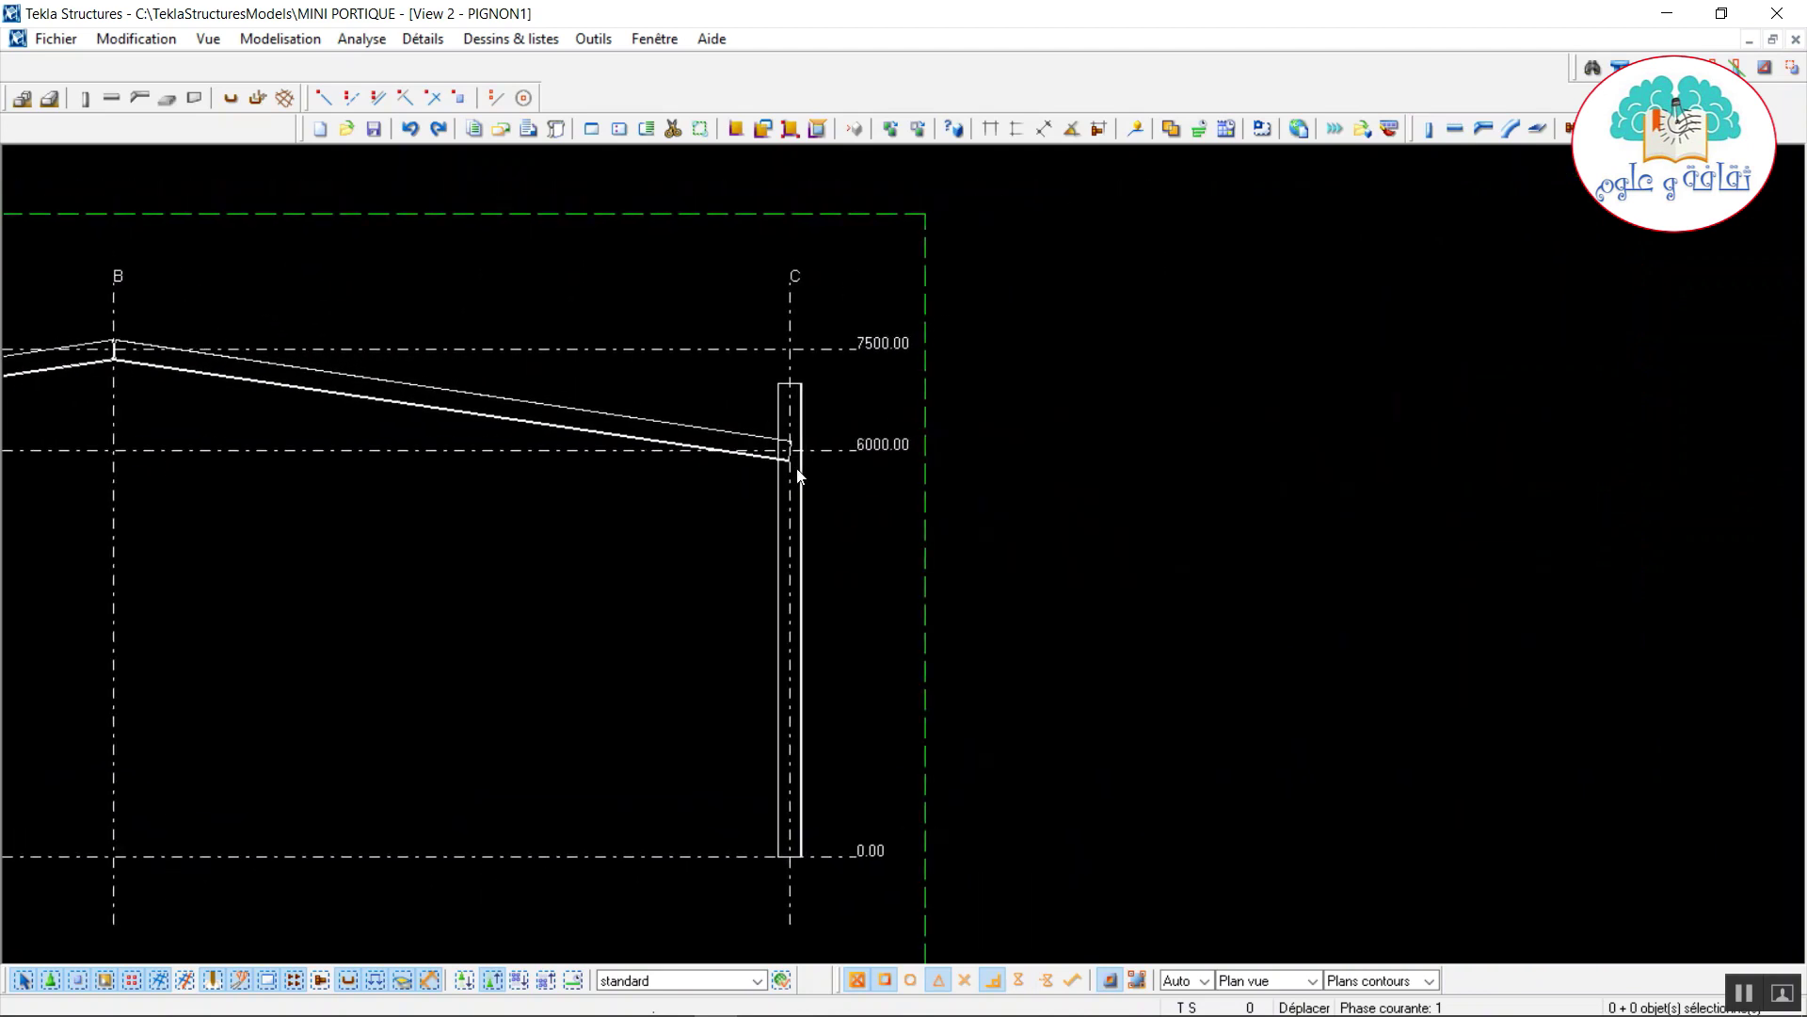
pyautogui.scroll(2, 798, 468)
pyautogui.scroll(1, 797, 468)
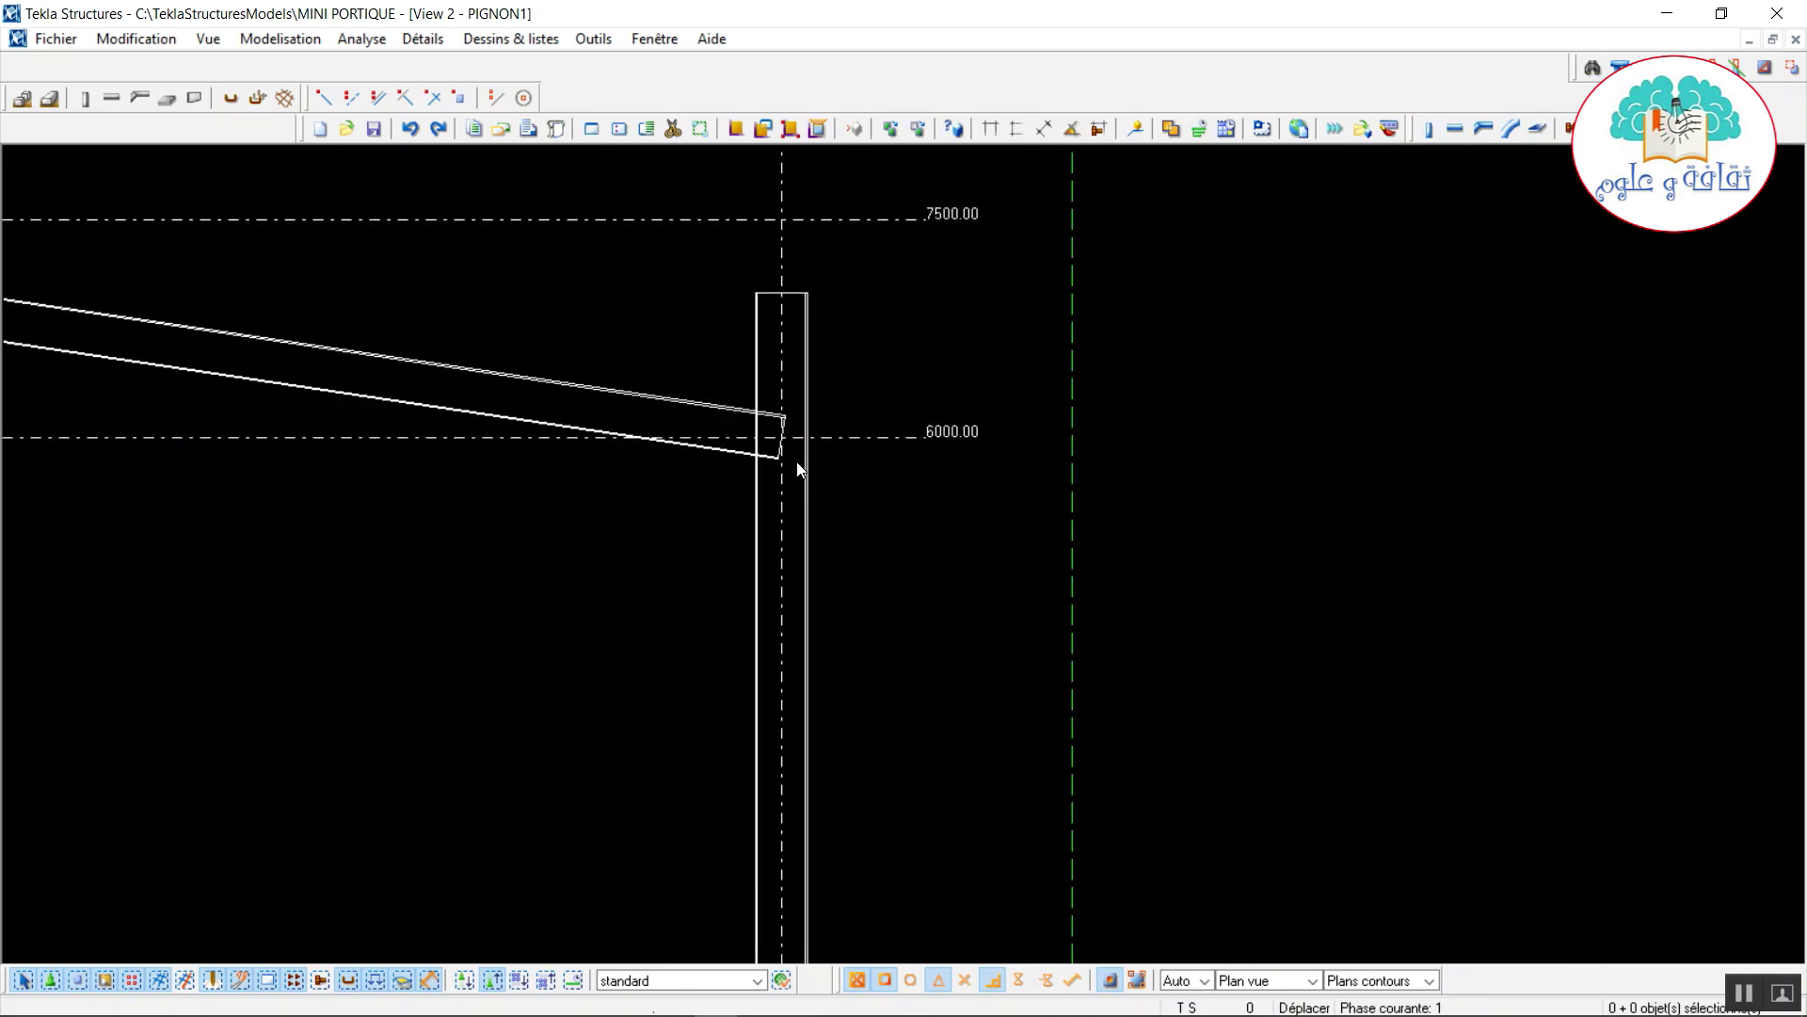
pyautogui.hotkey('ctrl', 'f')
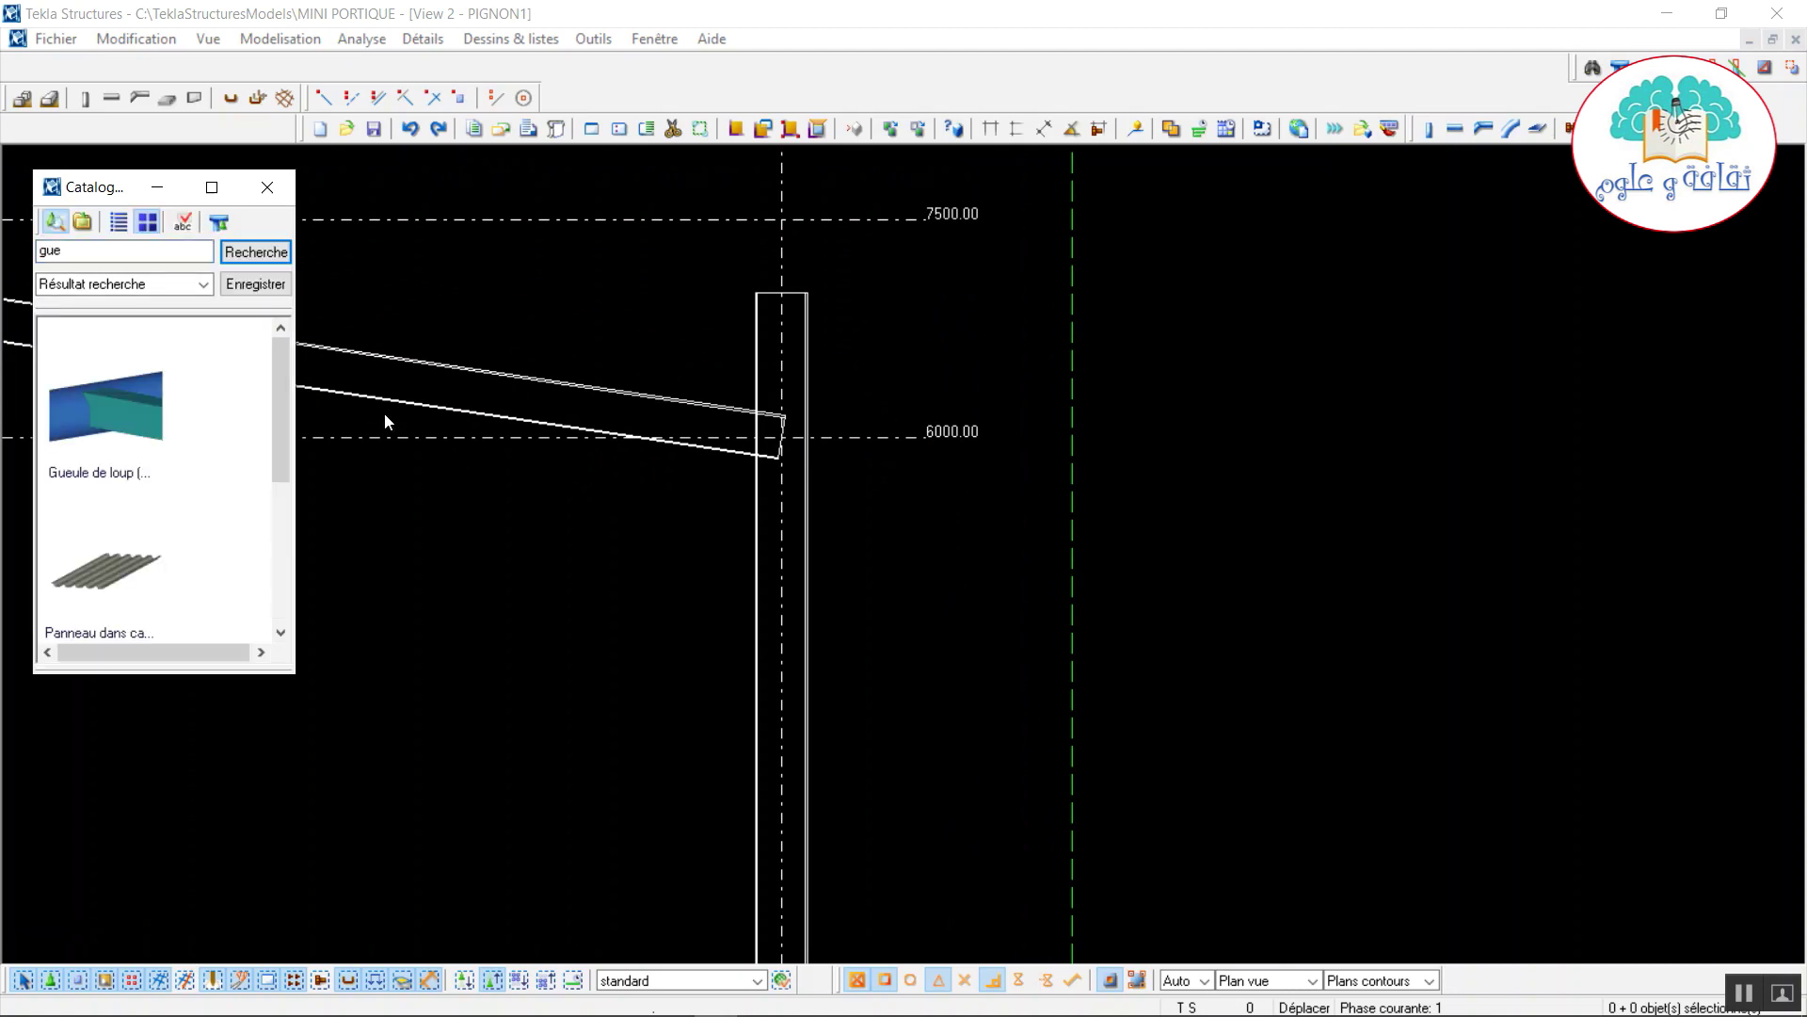
pyautogui.click(212, 187)
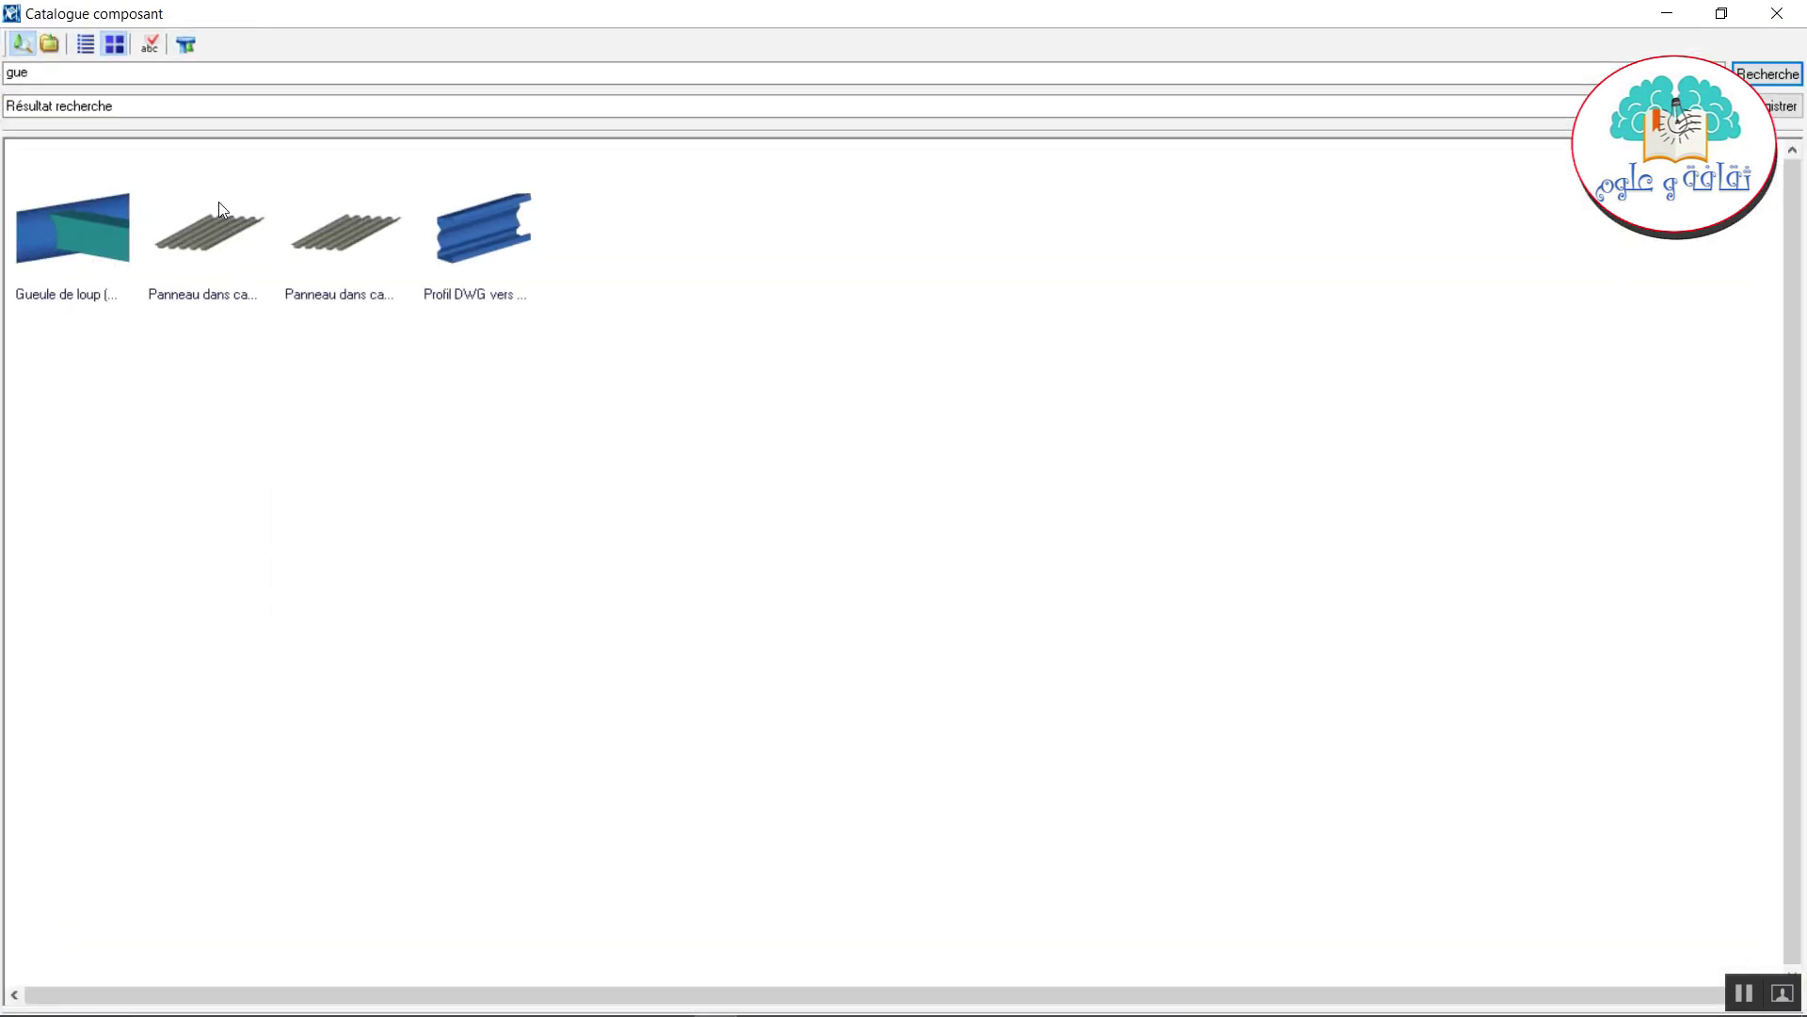
pyautogui.moveTo(81, 72); pyautogui.dragTo(4, 75)
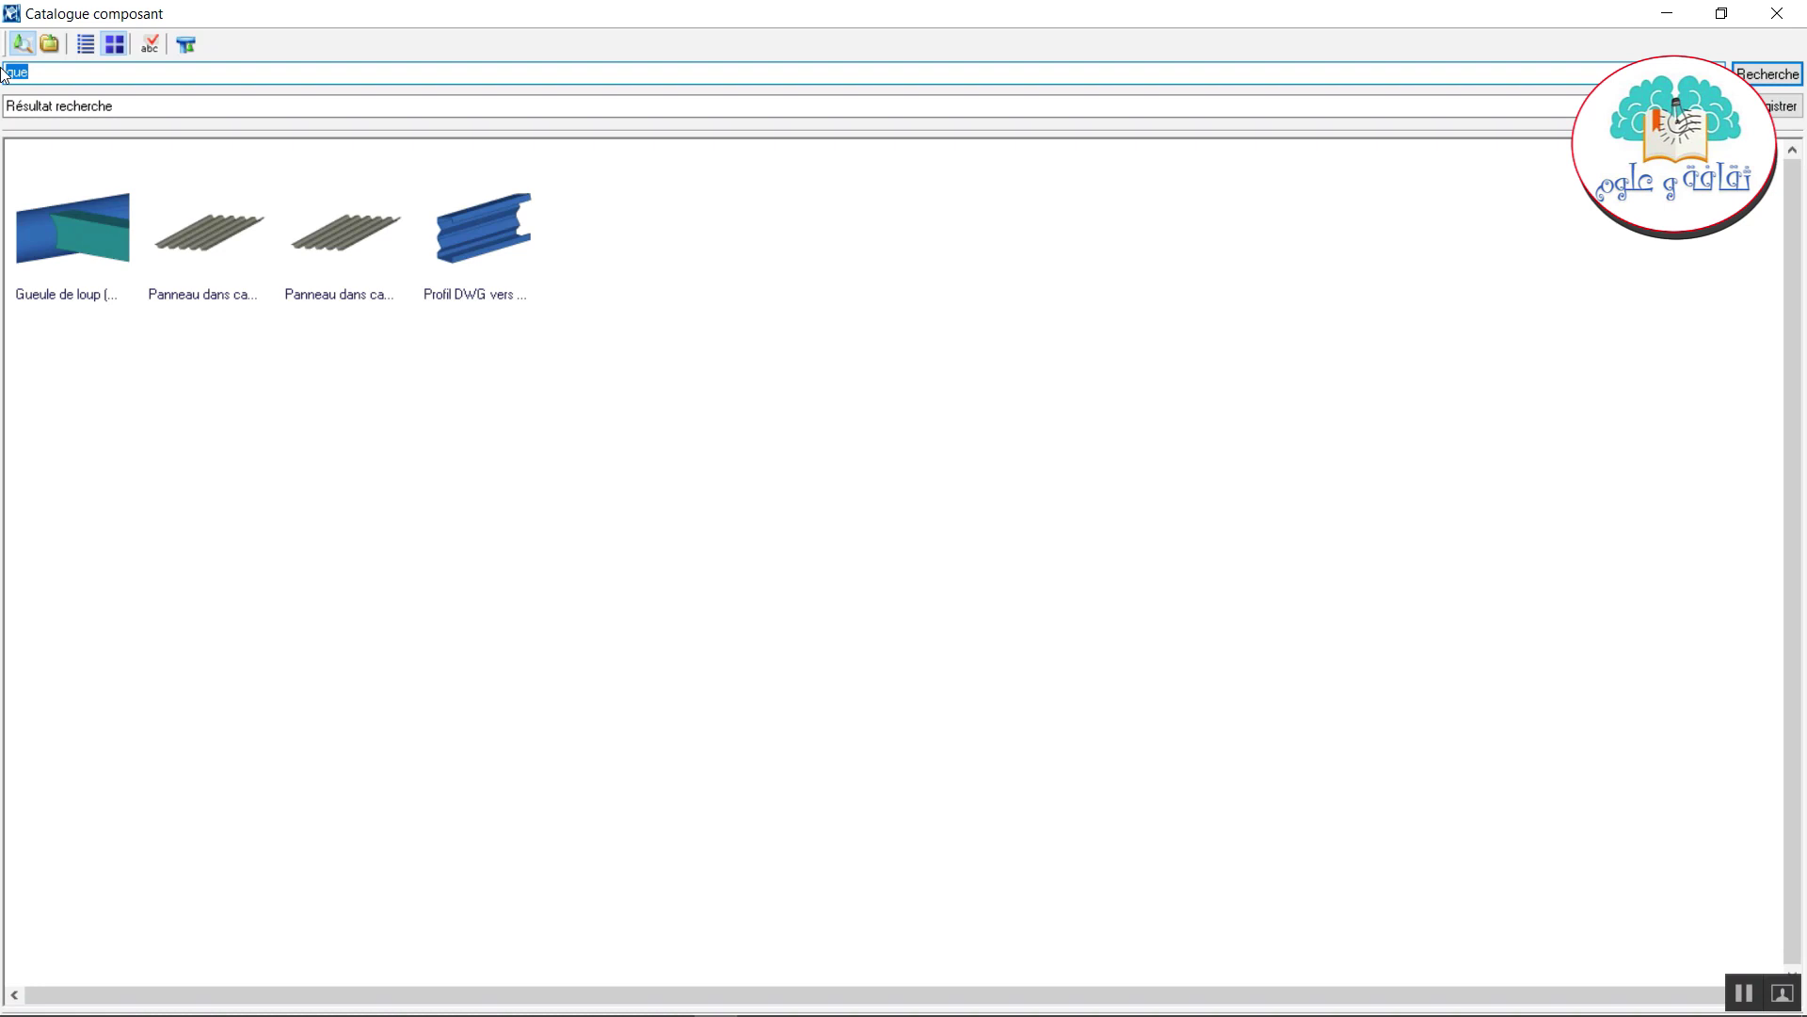
pyautogui.write('JAR')
pyautogui.press('Return')
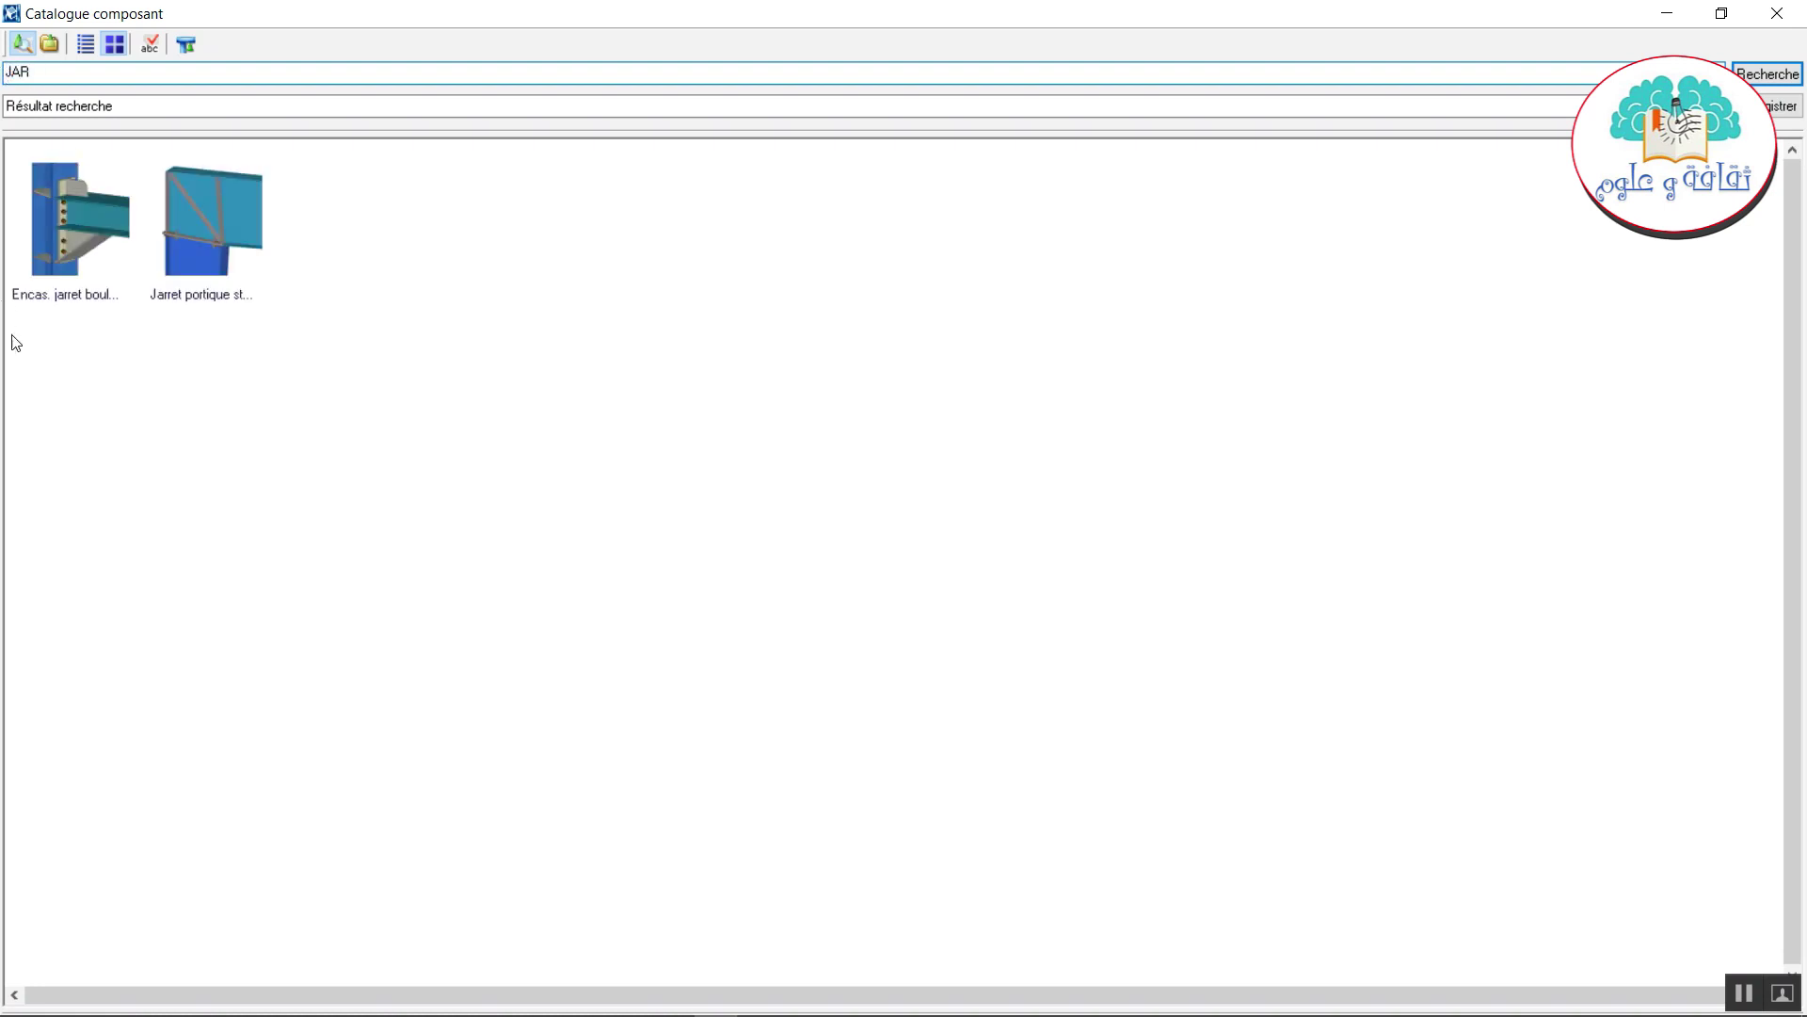
pyautogui.click(74, 250)
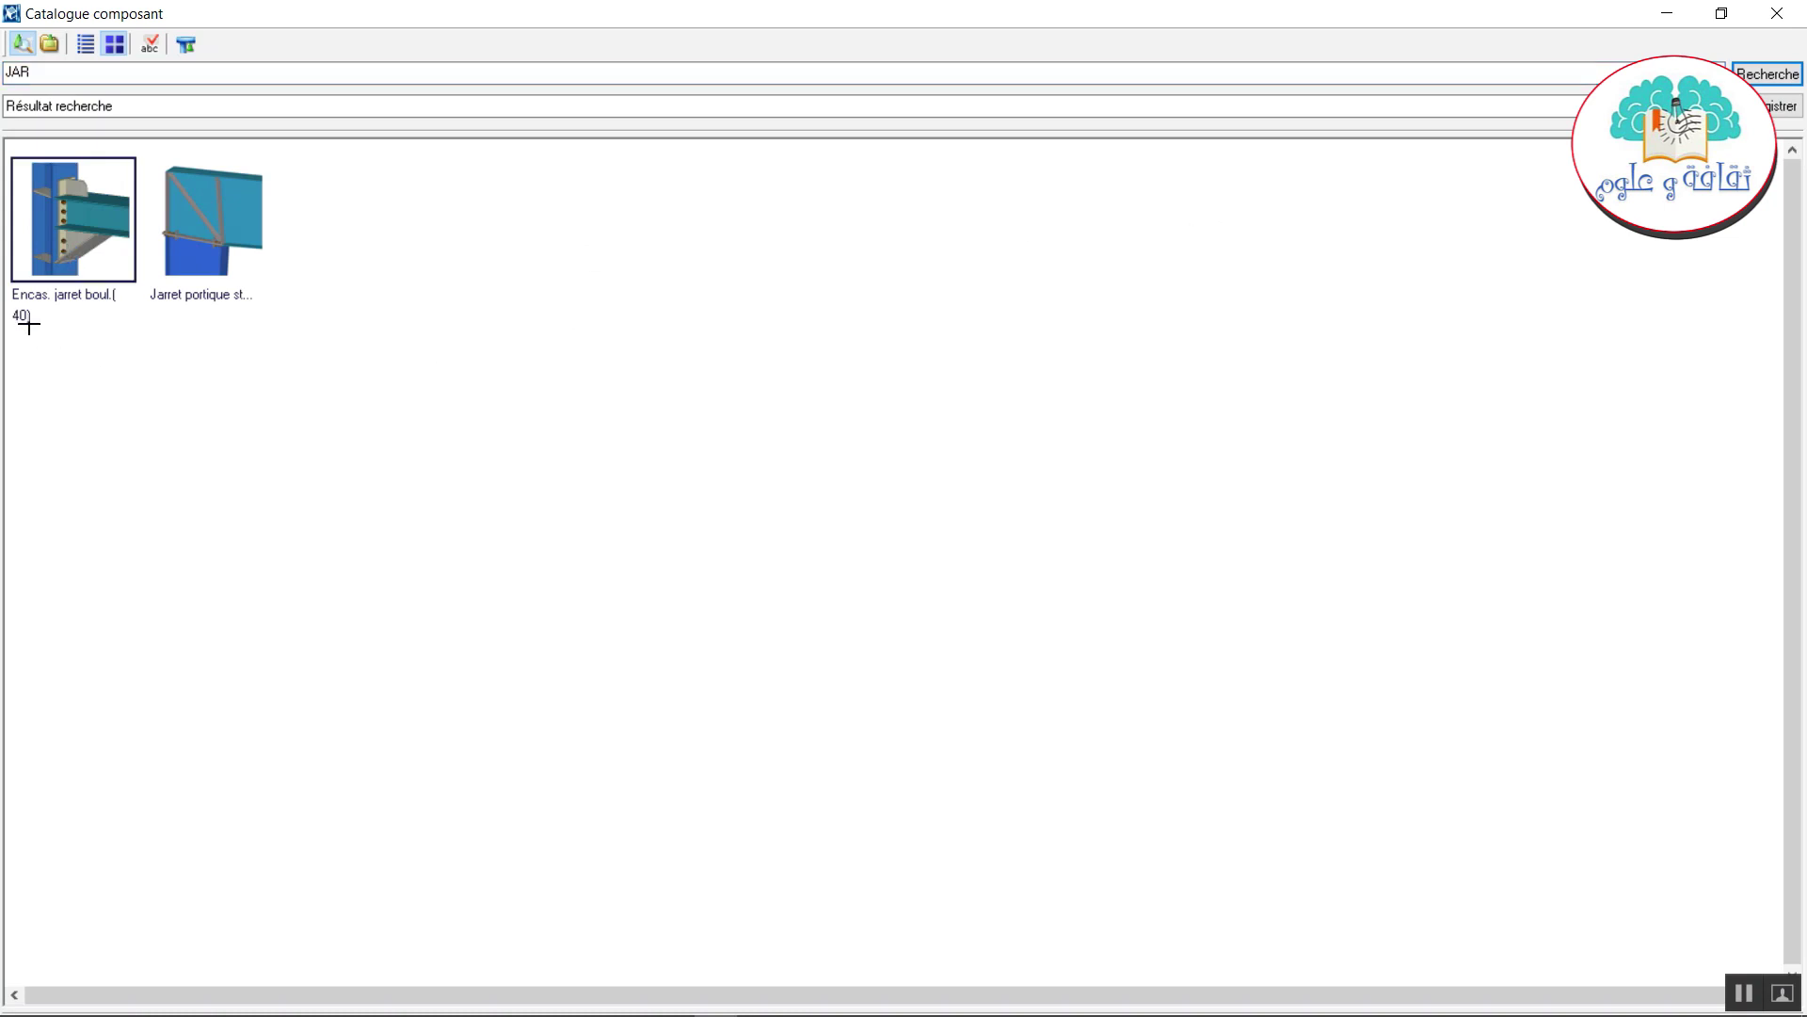
pyautogui.click(1666, 15)
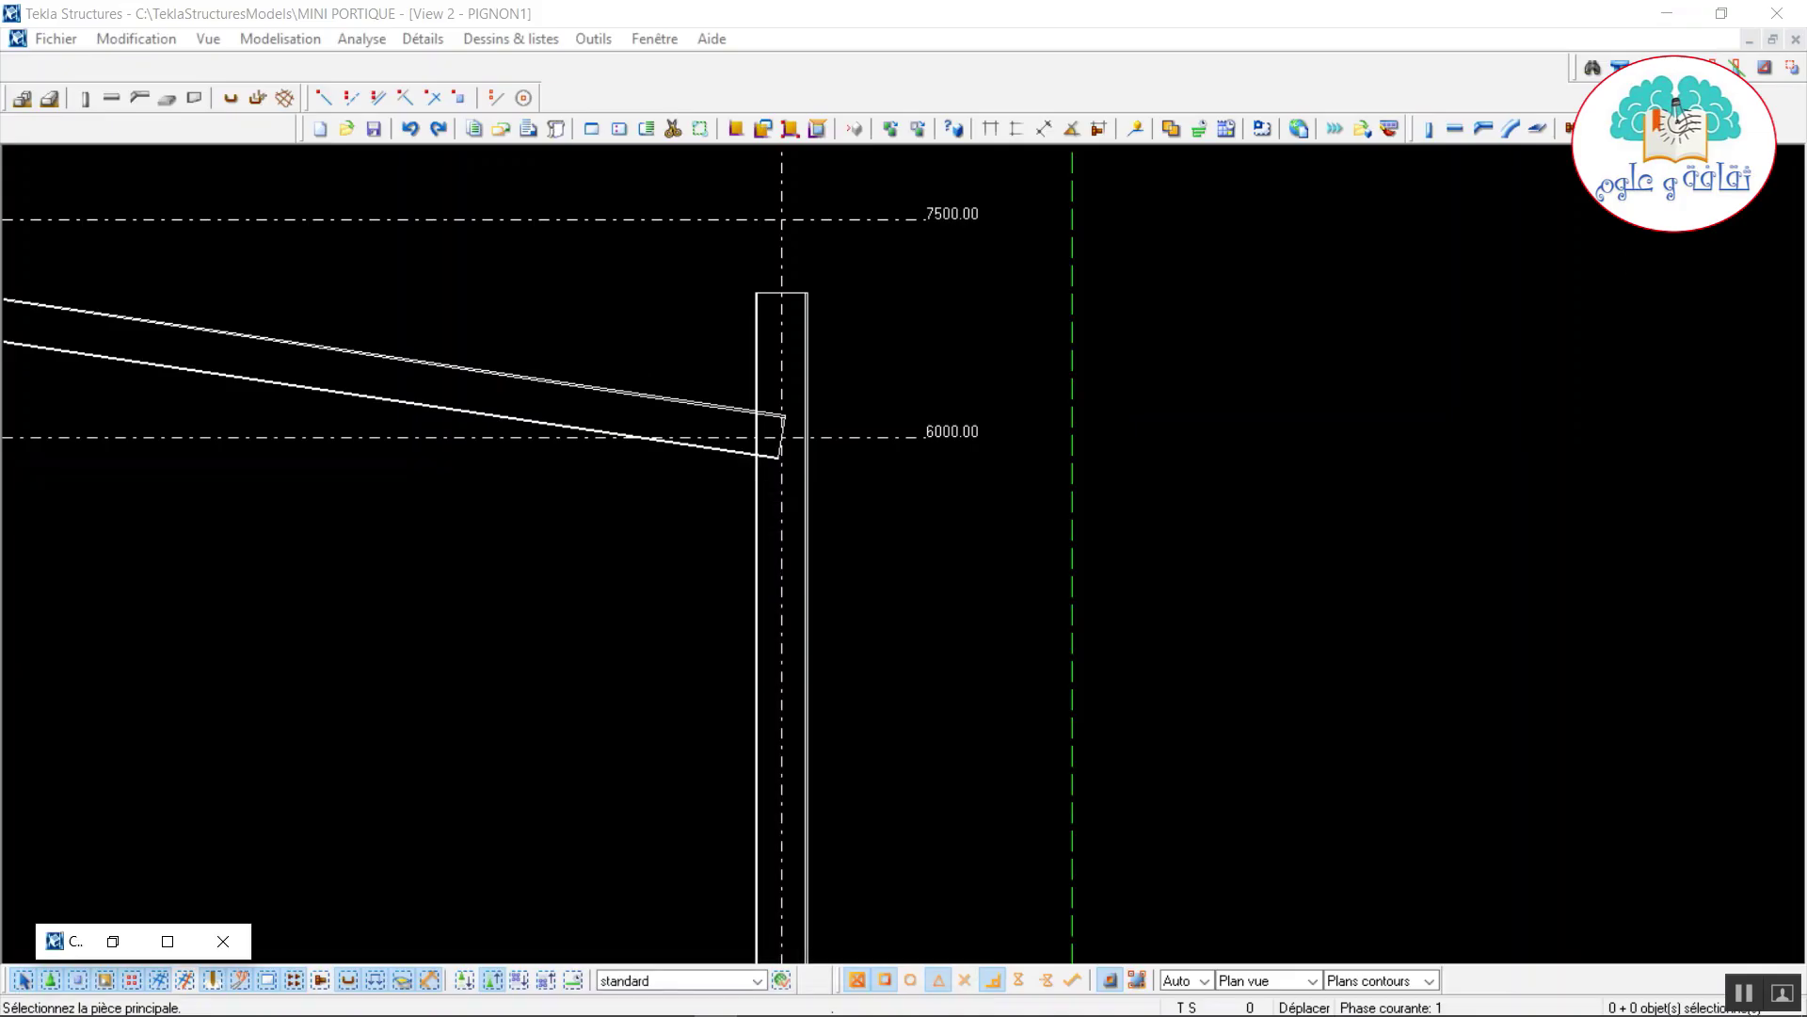
# Create the bolted haunch connection with the grid C column as main part and the rafter as secondary part.
pyautogui.click(762, 533)
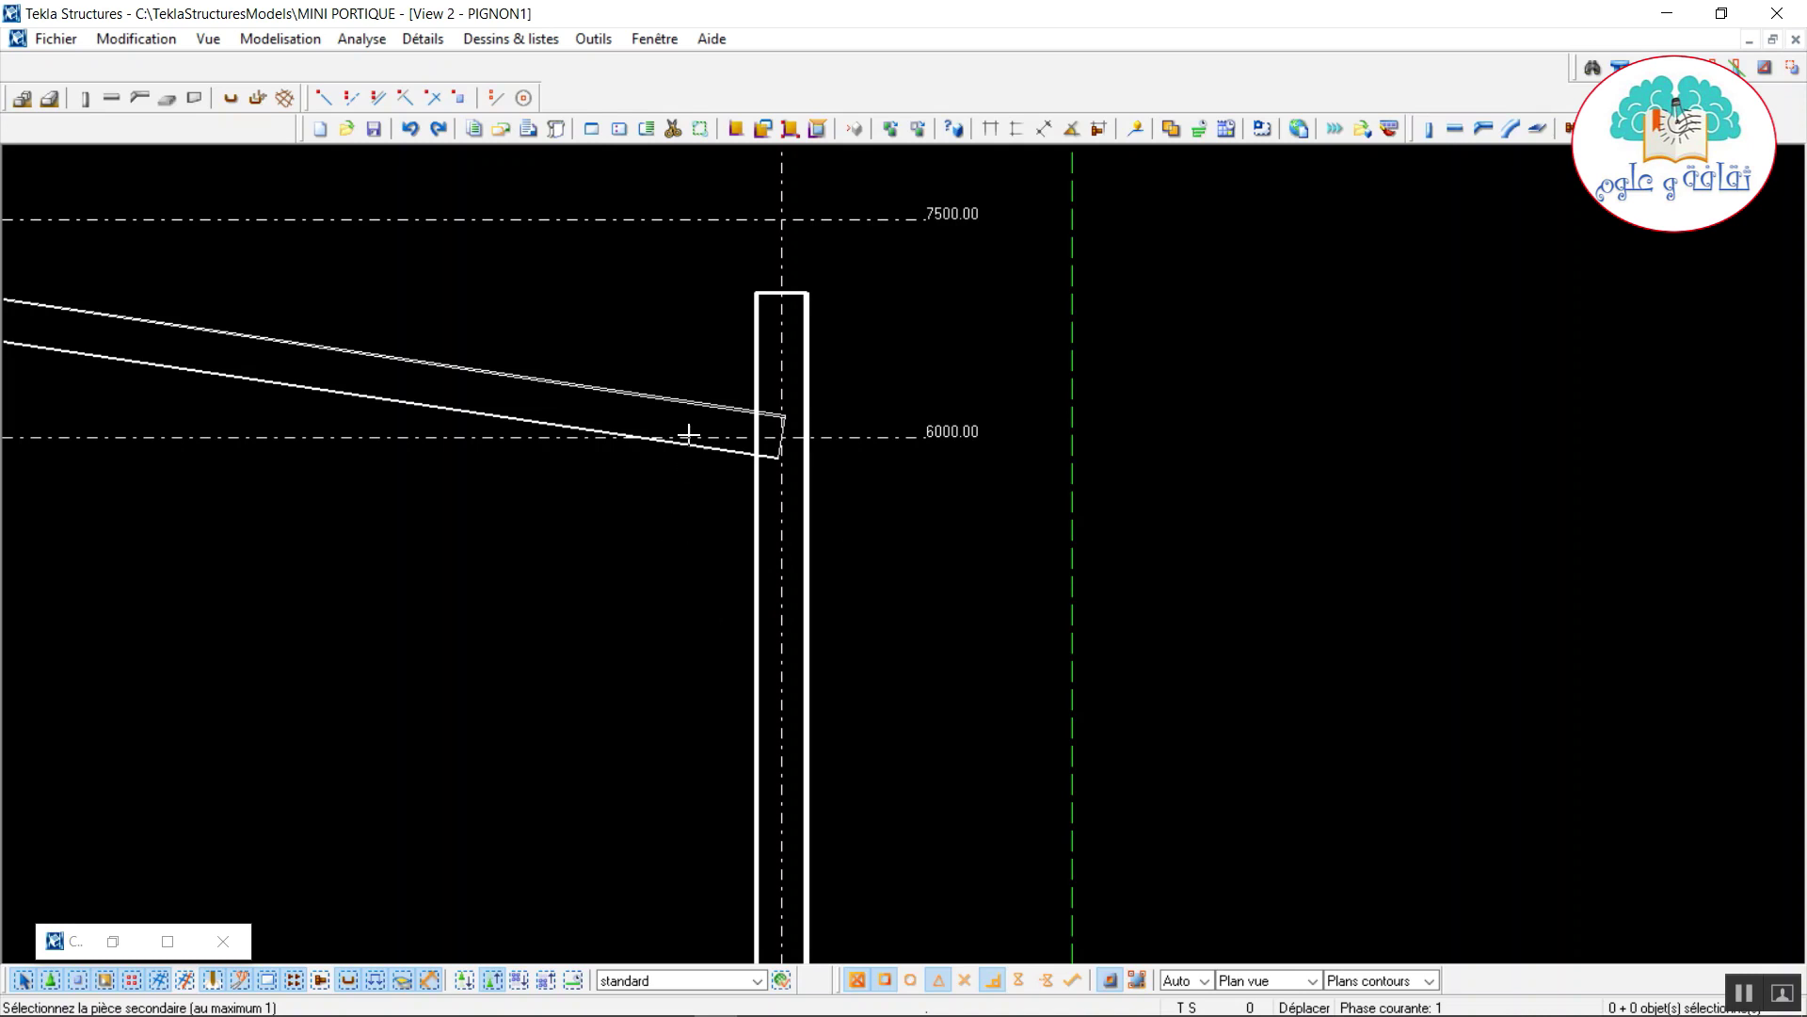
pyautogui.click(689, 403)
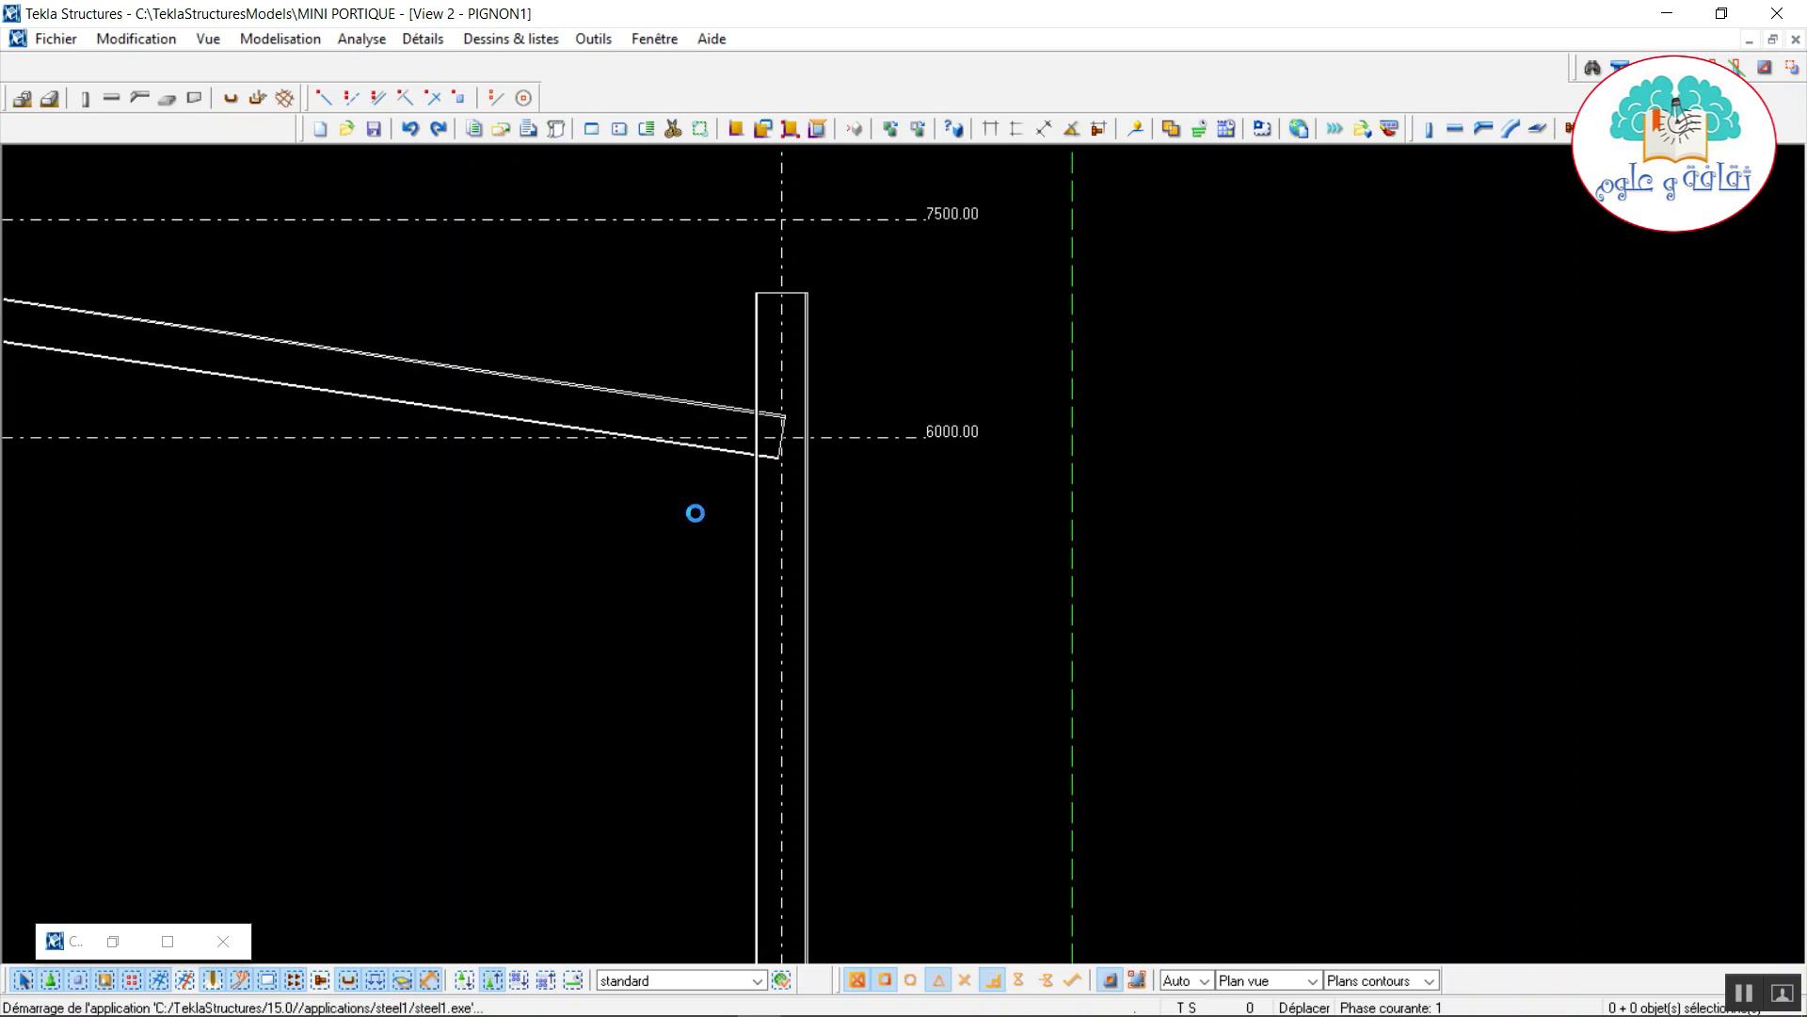
pyautogui.rightClick(955, 294)
pyautogui.click(979, 305)
# Open the properties of the grid C haunch connection and move the dialog clear of the model view.
pyautogui.scroll(5, 764, 433)
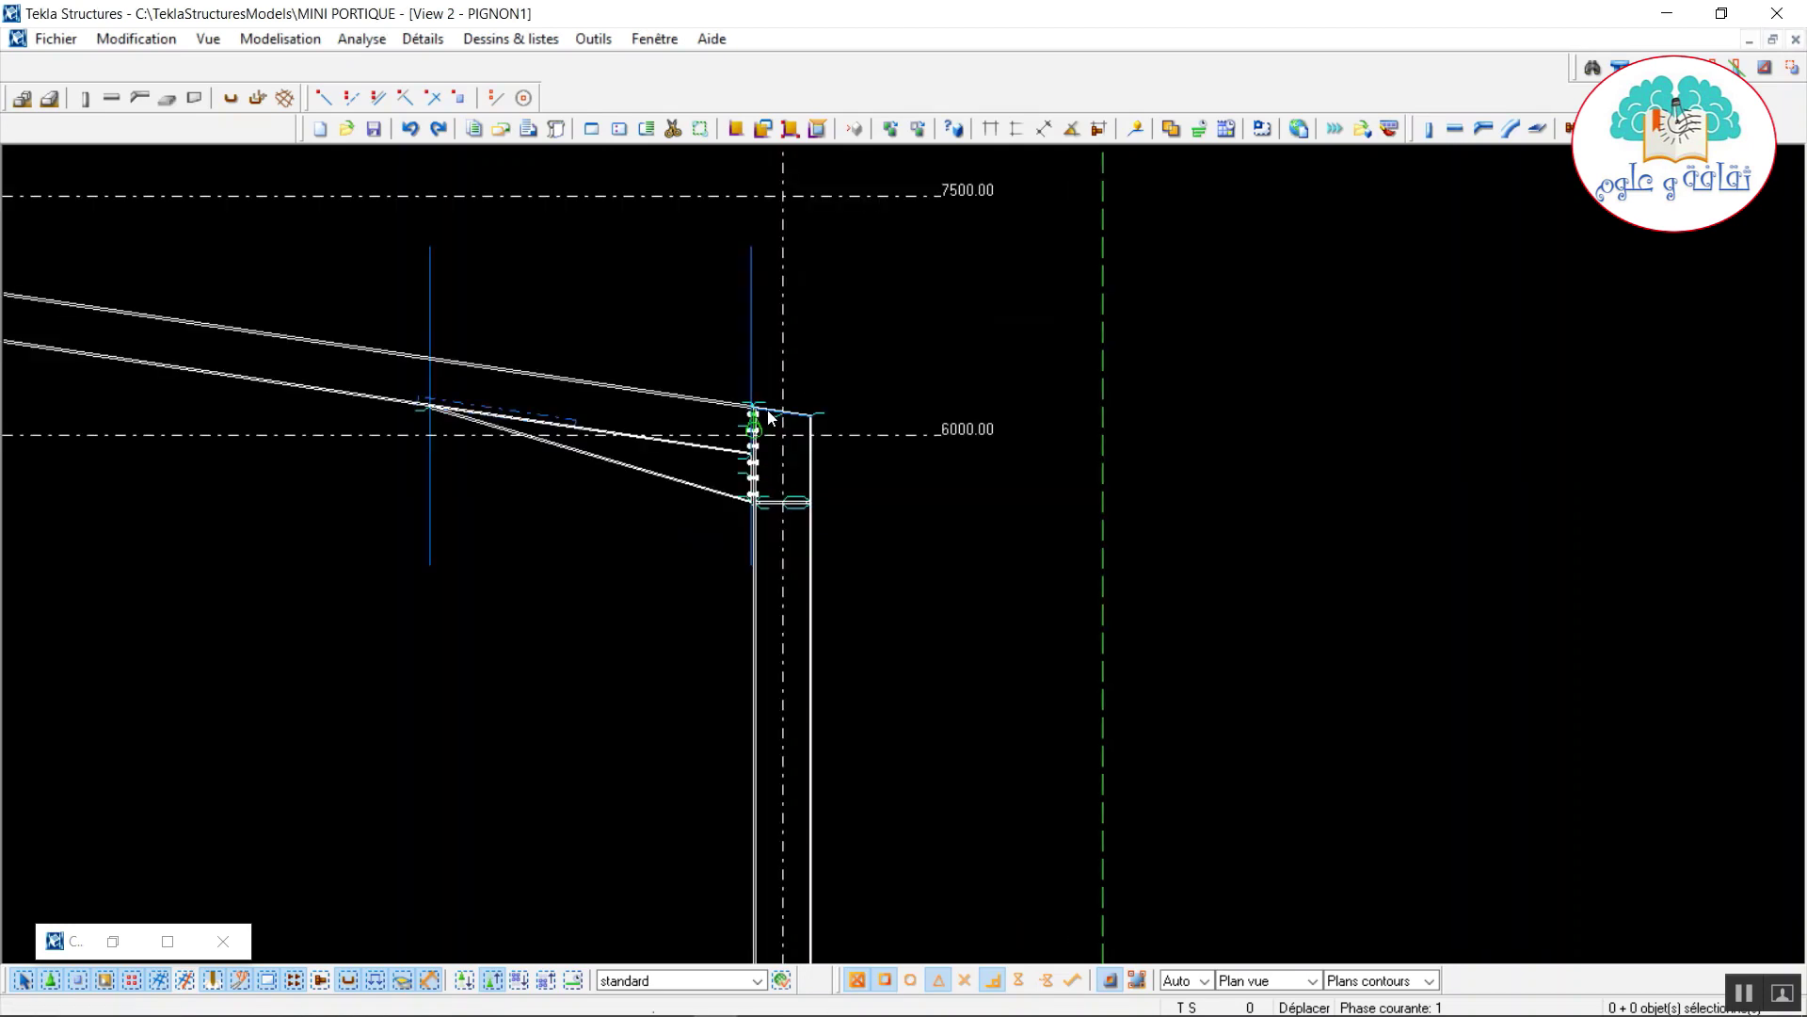
pyautogui.click(765, 433)
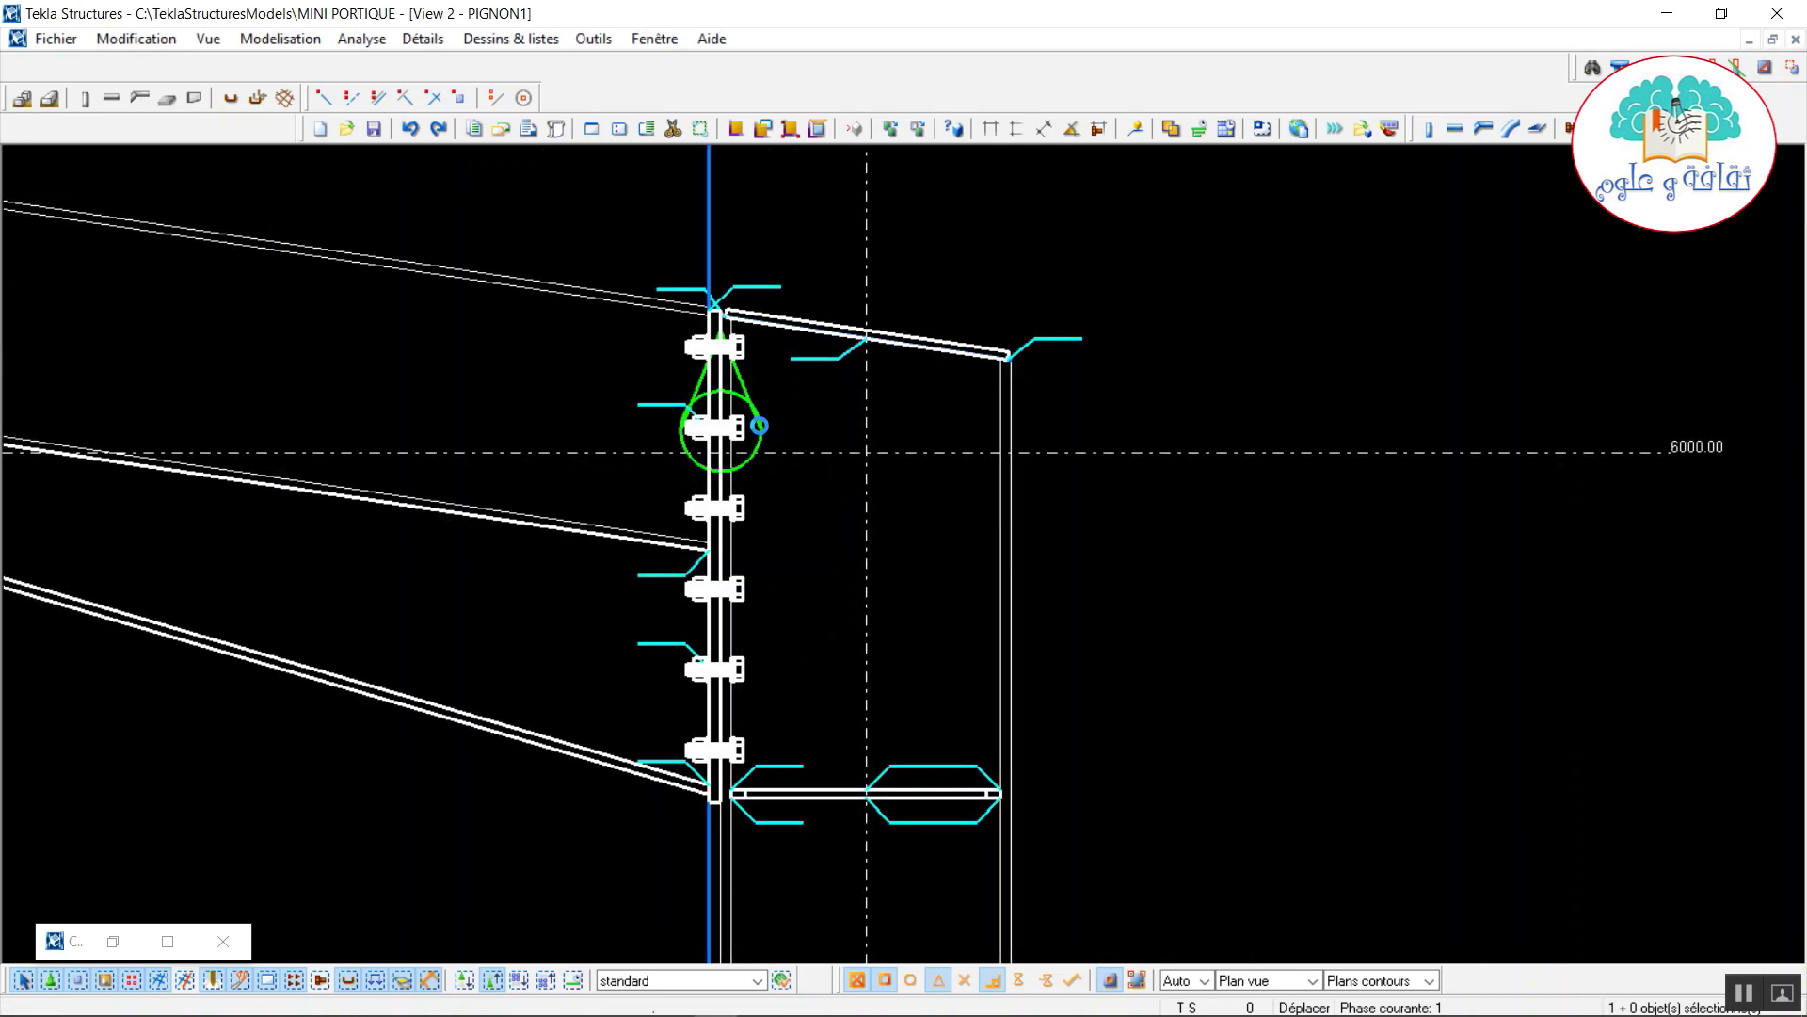
pyautogui.doubleClick(760, 397)
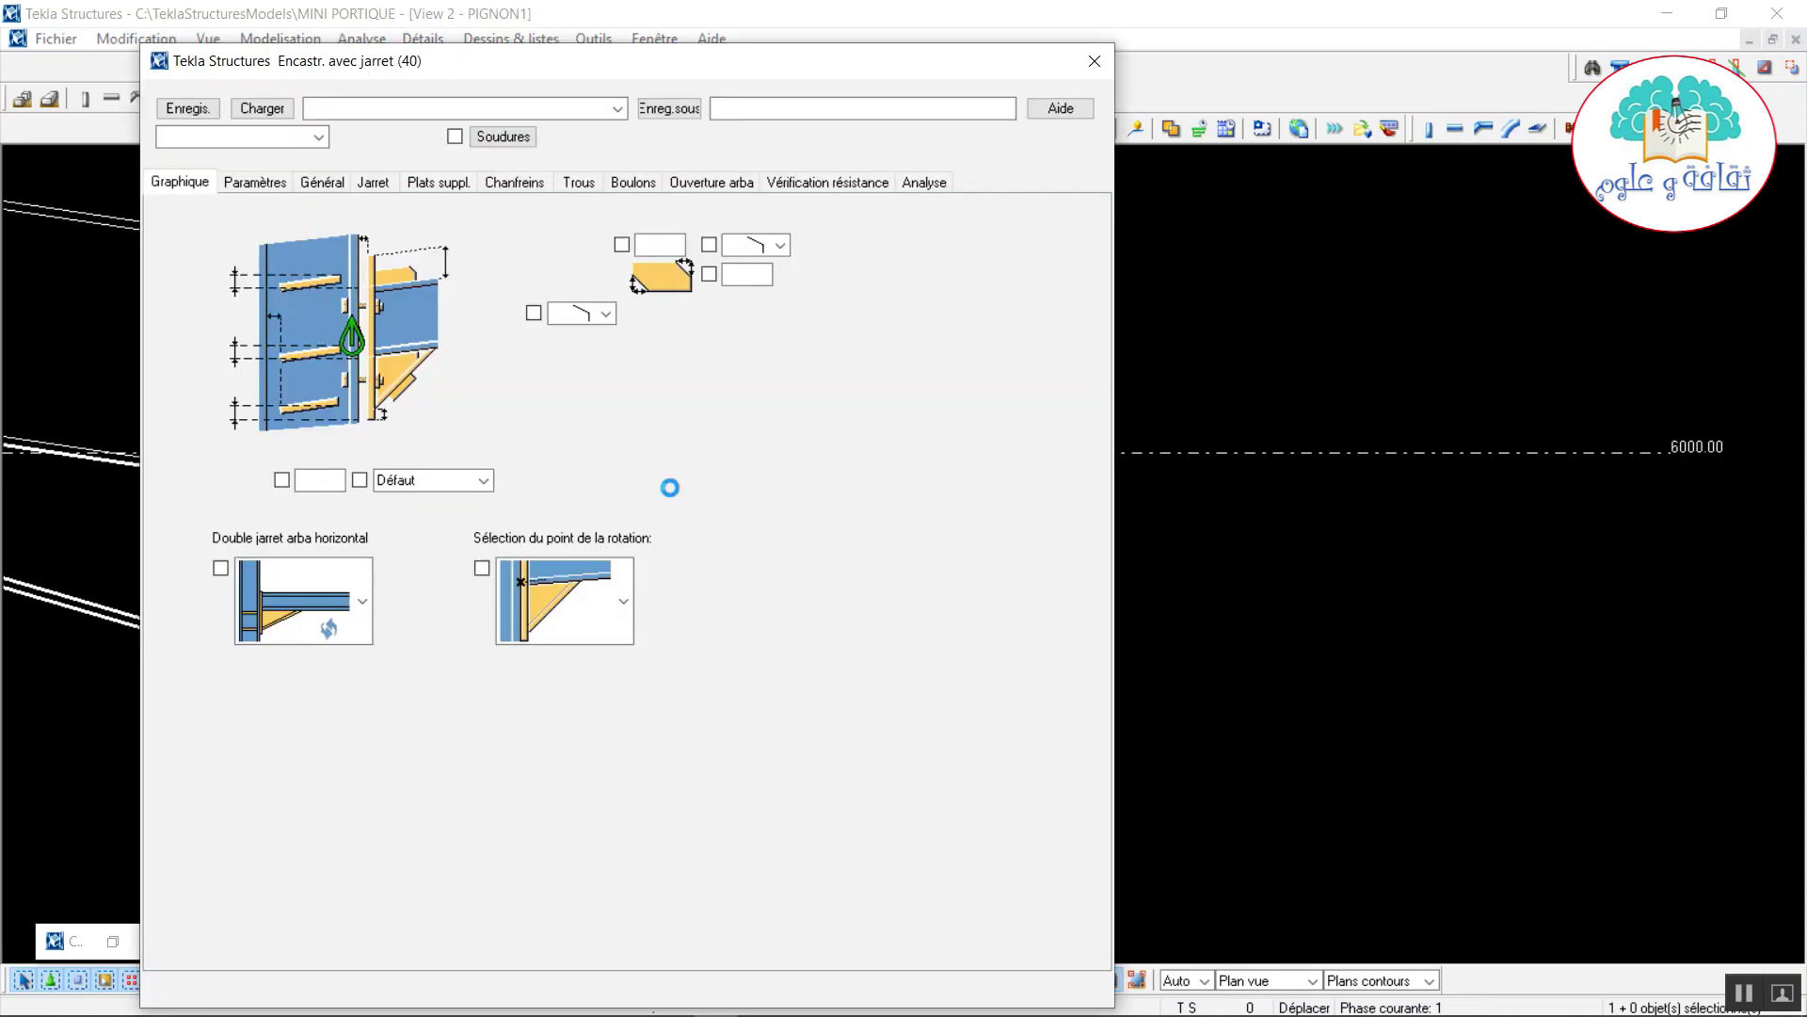
pyautogui.moveTo(728, 67); pyautogui.dragTo(1496, 26)
pyautogui.scroll(-2, 675, 376)
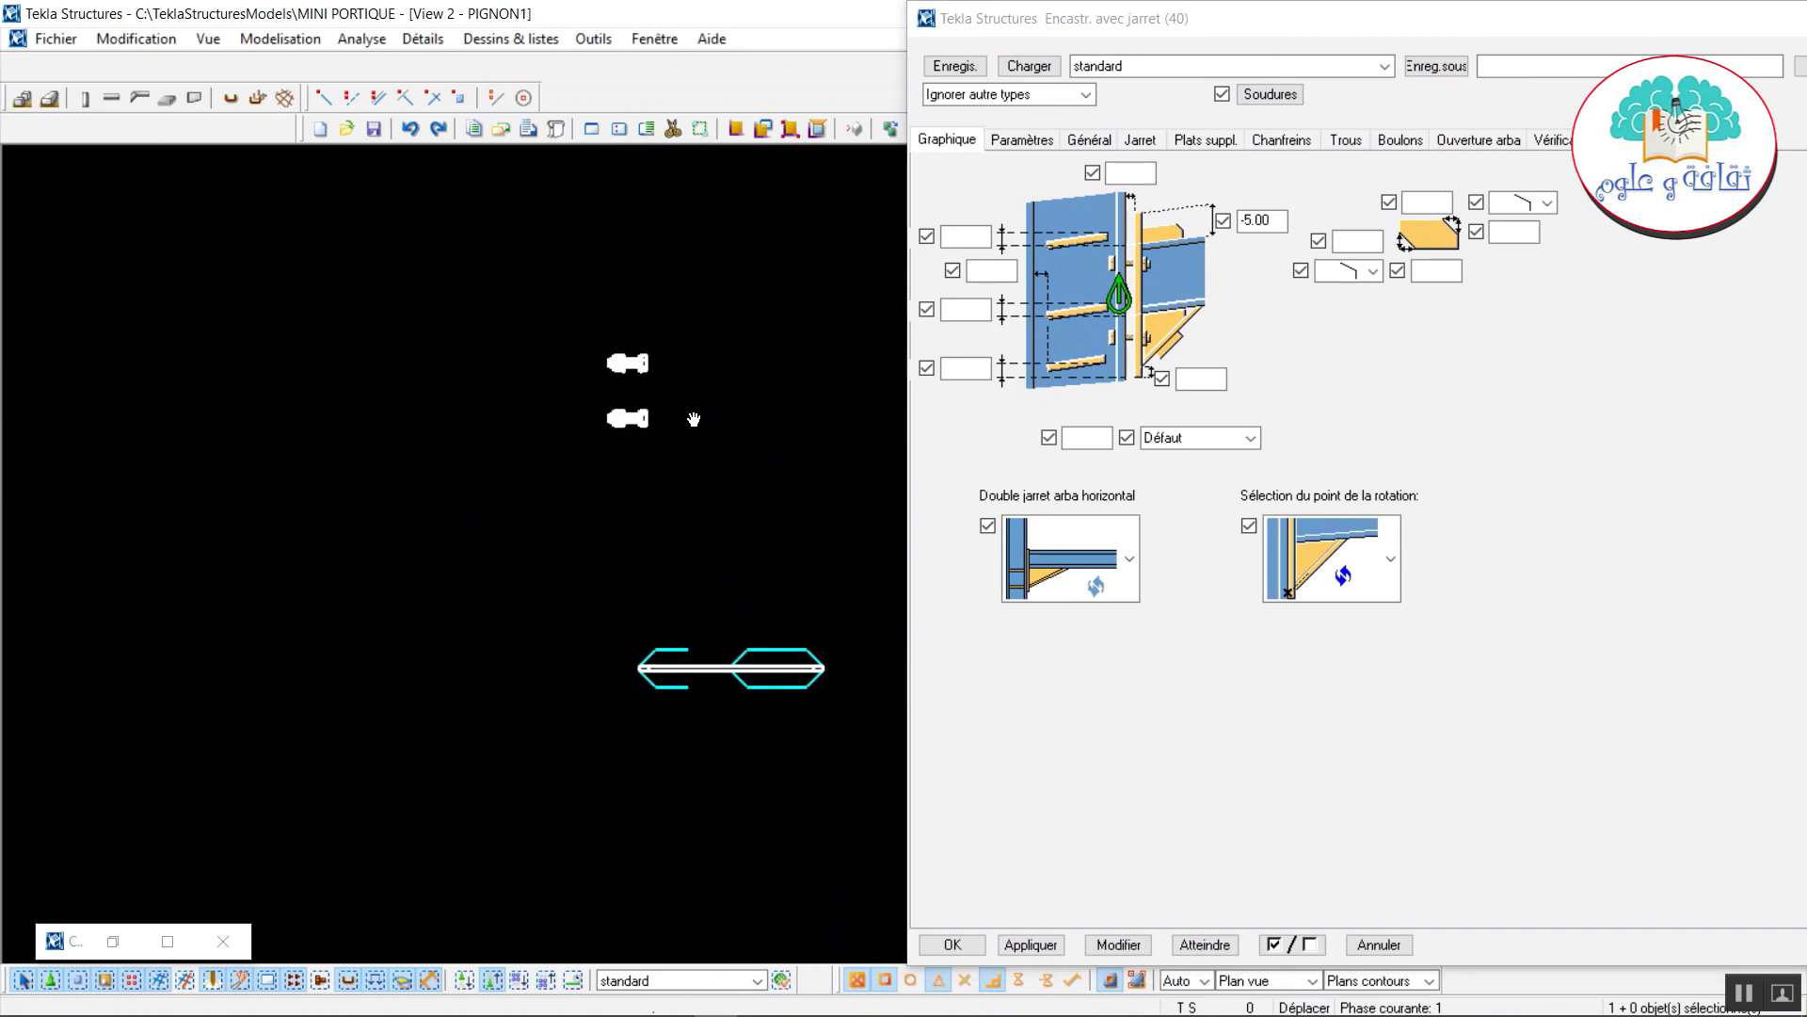
# Switch to View 1 - 3D and bring the haunched column-to-rafter joint at grid C into close view.
pyautogui.click(654, 39)
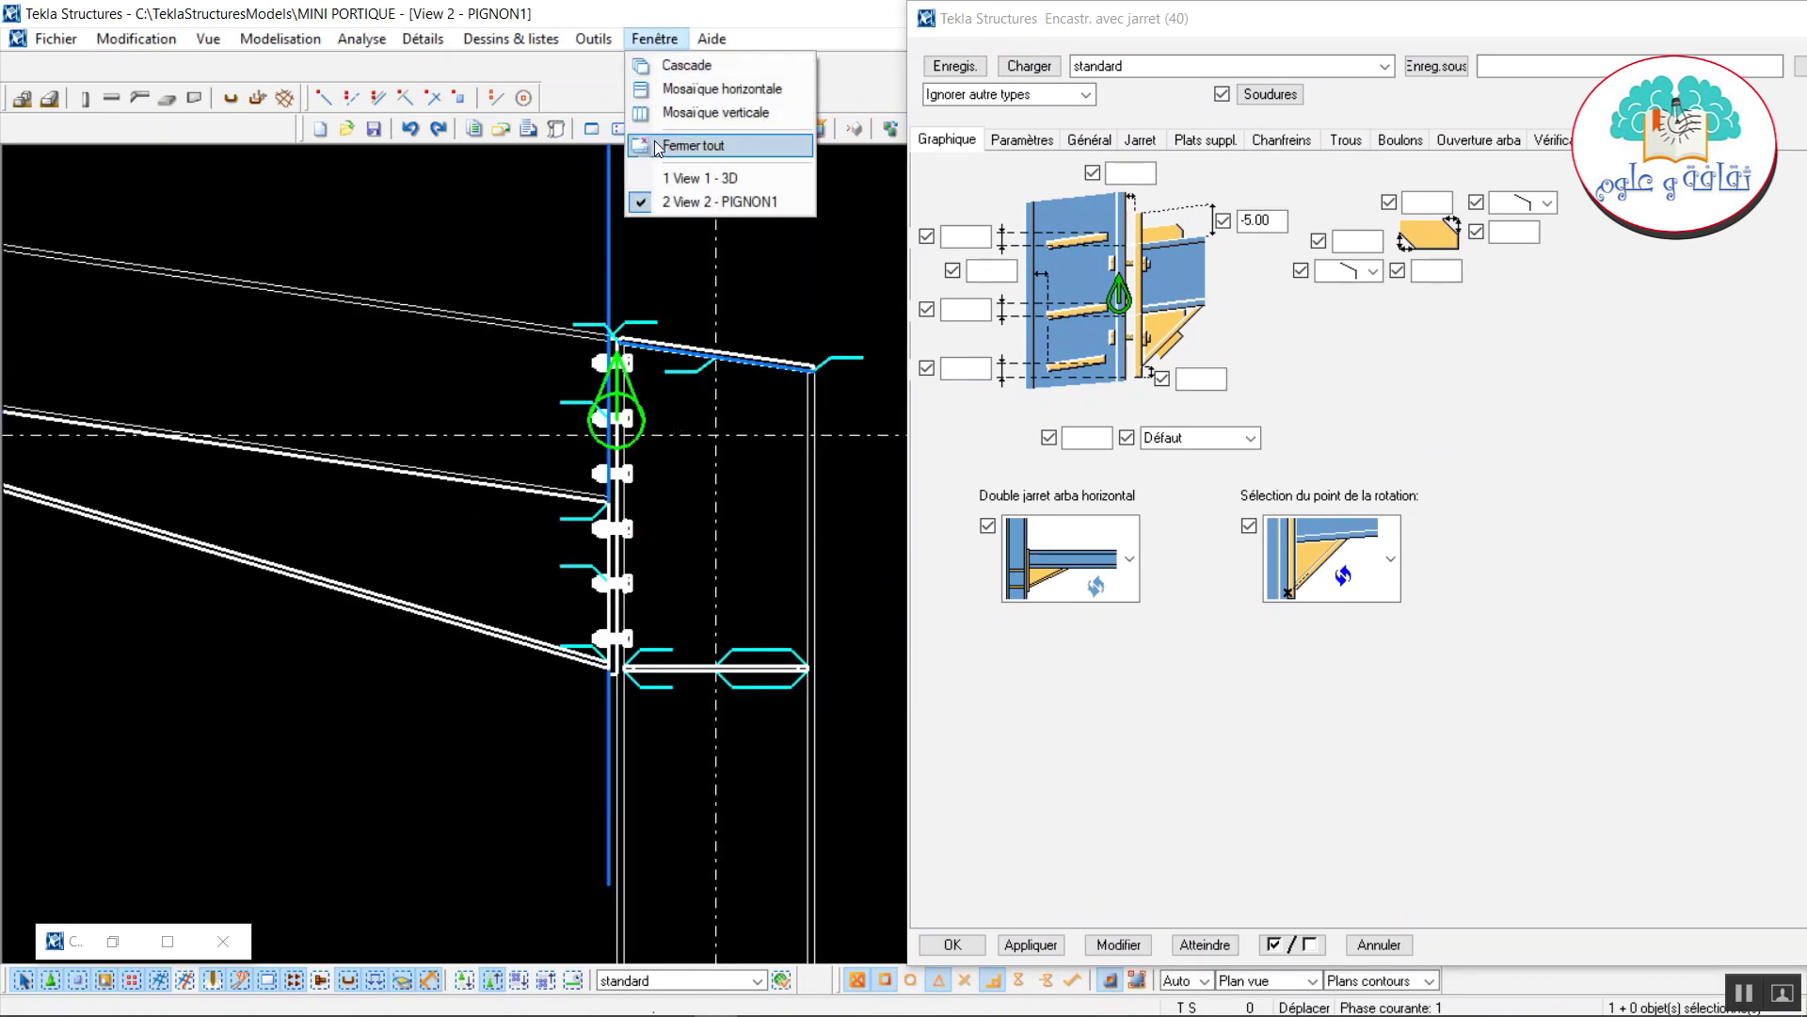
pyautogui.click(663, 179)
pyautogui.scroll(6, 743, 342)
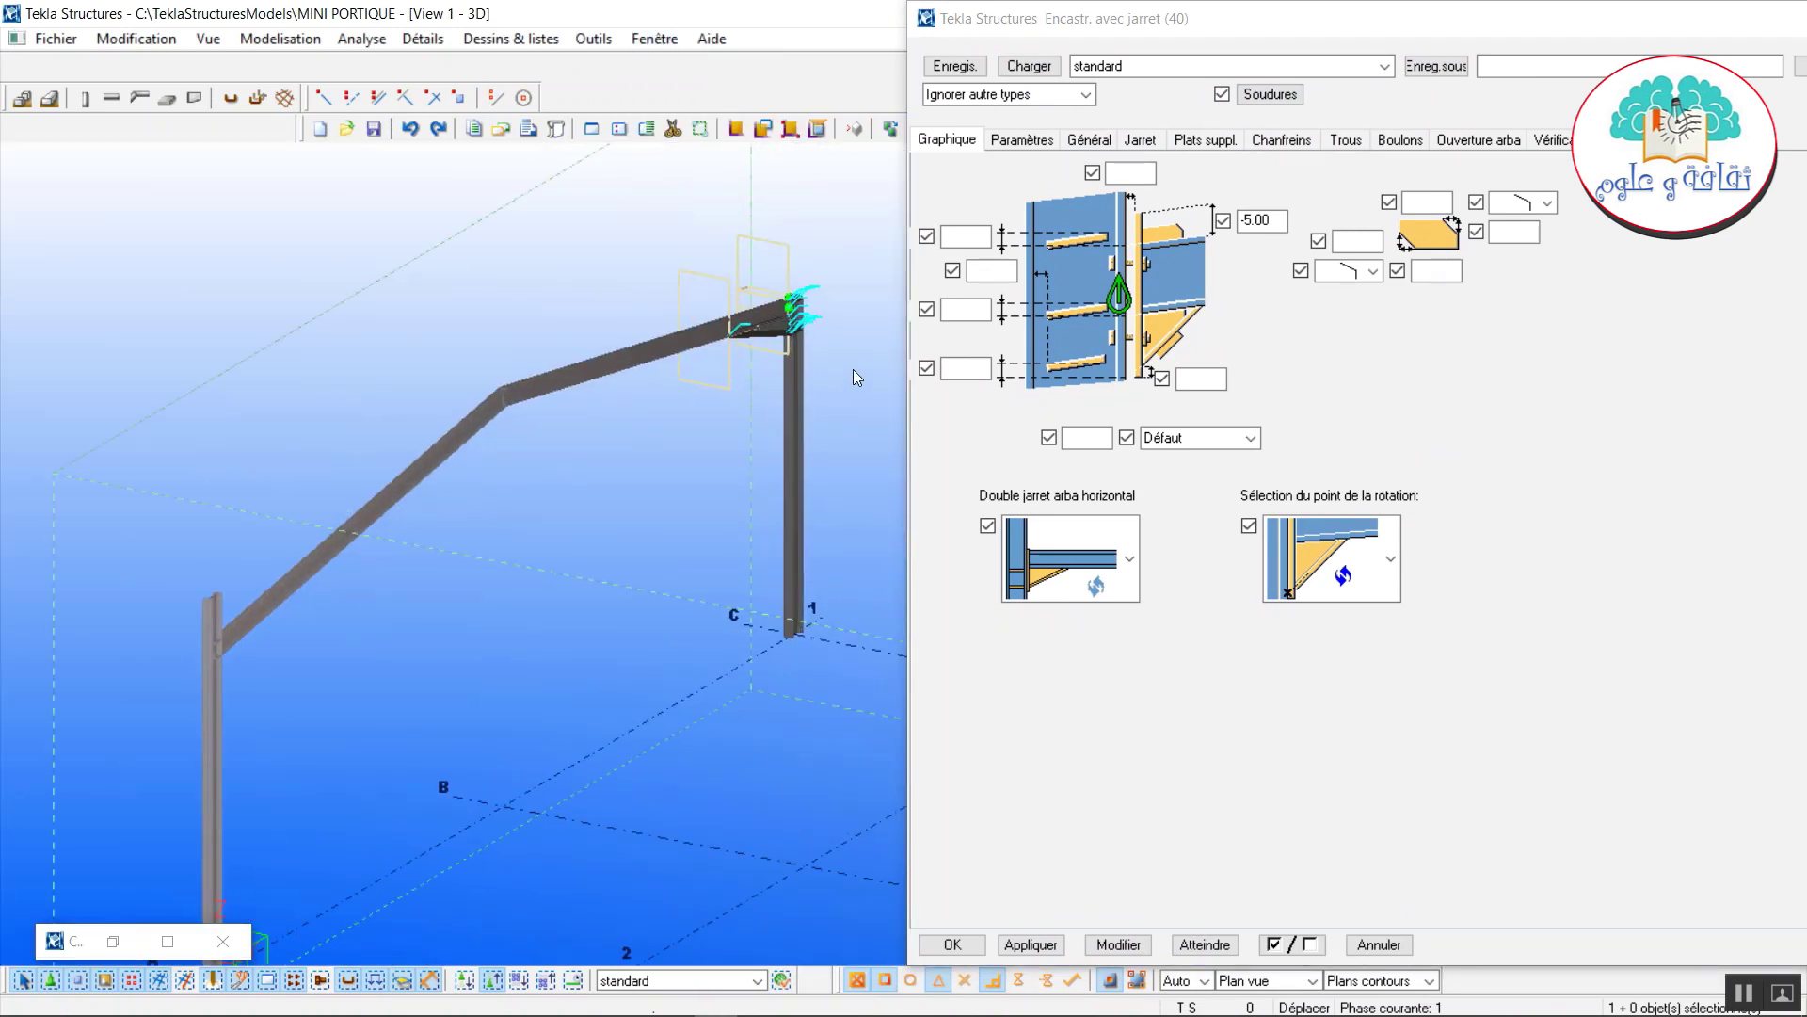
pyautogui.scroll(4, 781, 311)
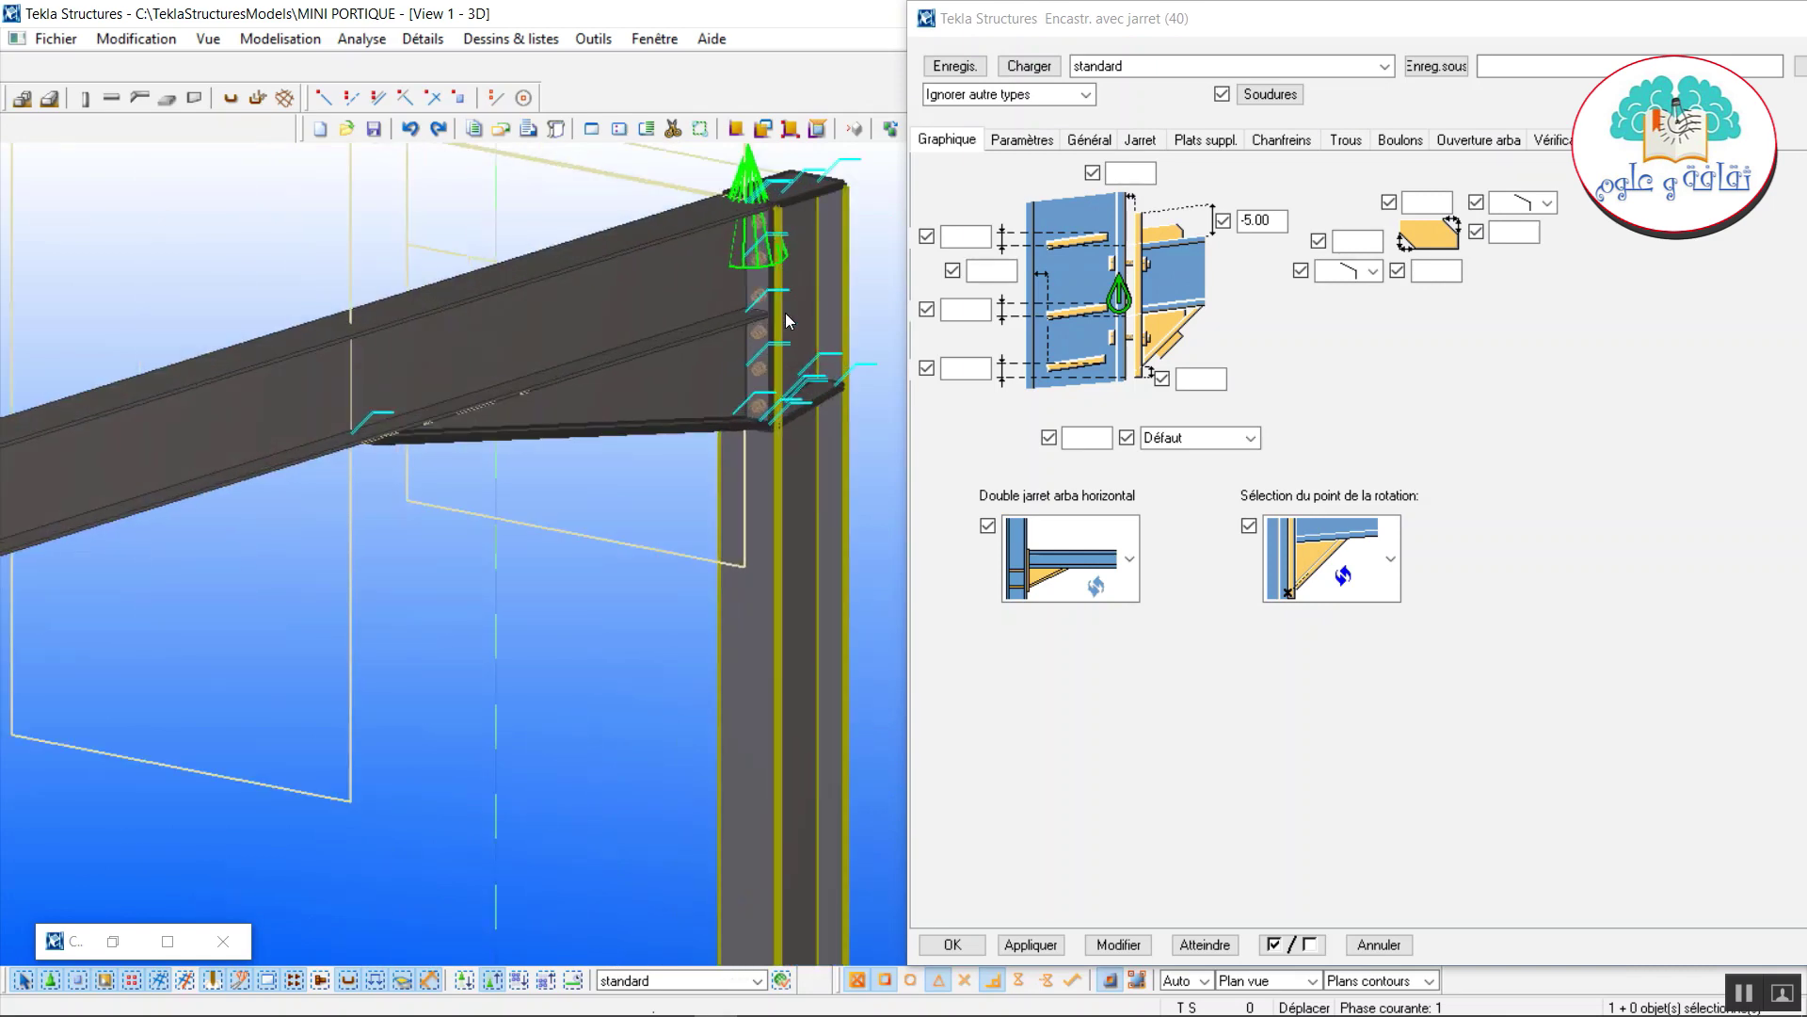
pyautogui.moveTo(778, 301); pyautogui.dragTo(597, 486, button='middle')
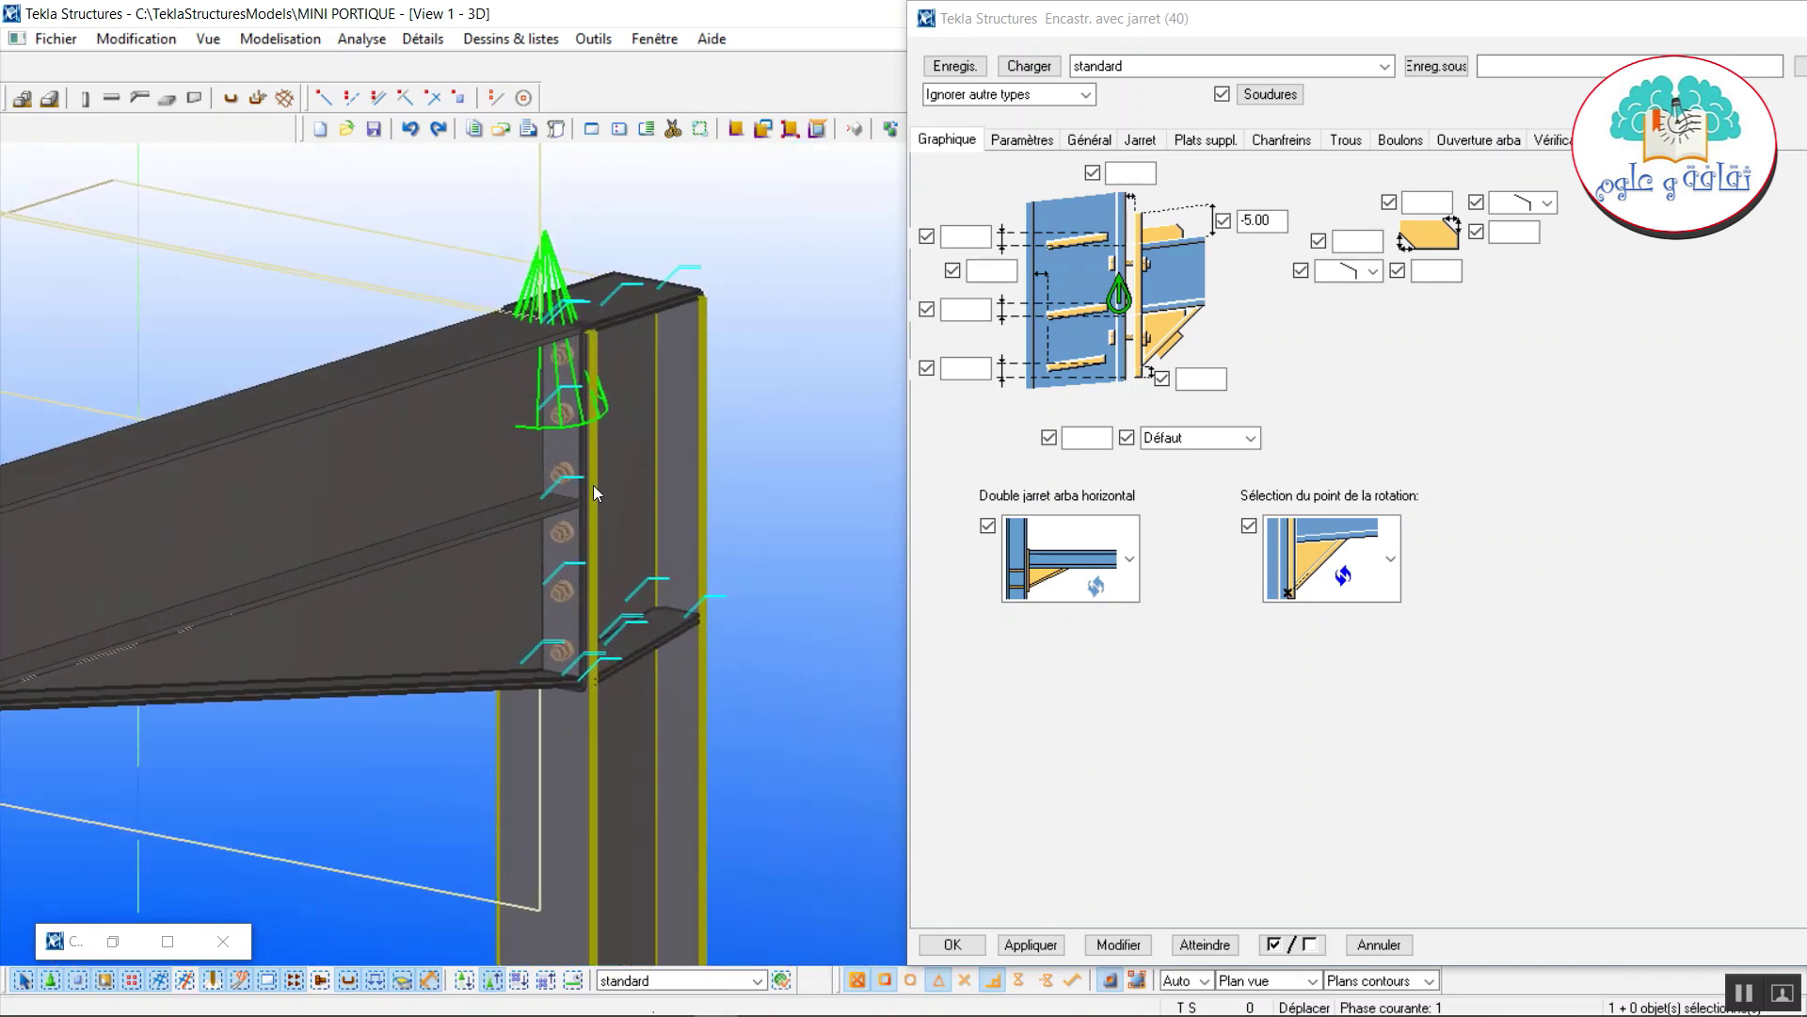
pyautogui.scroll(1, 591, 507)
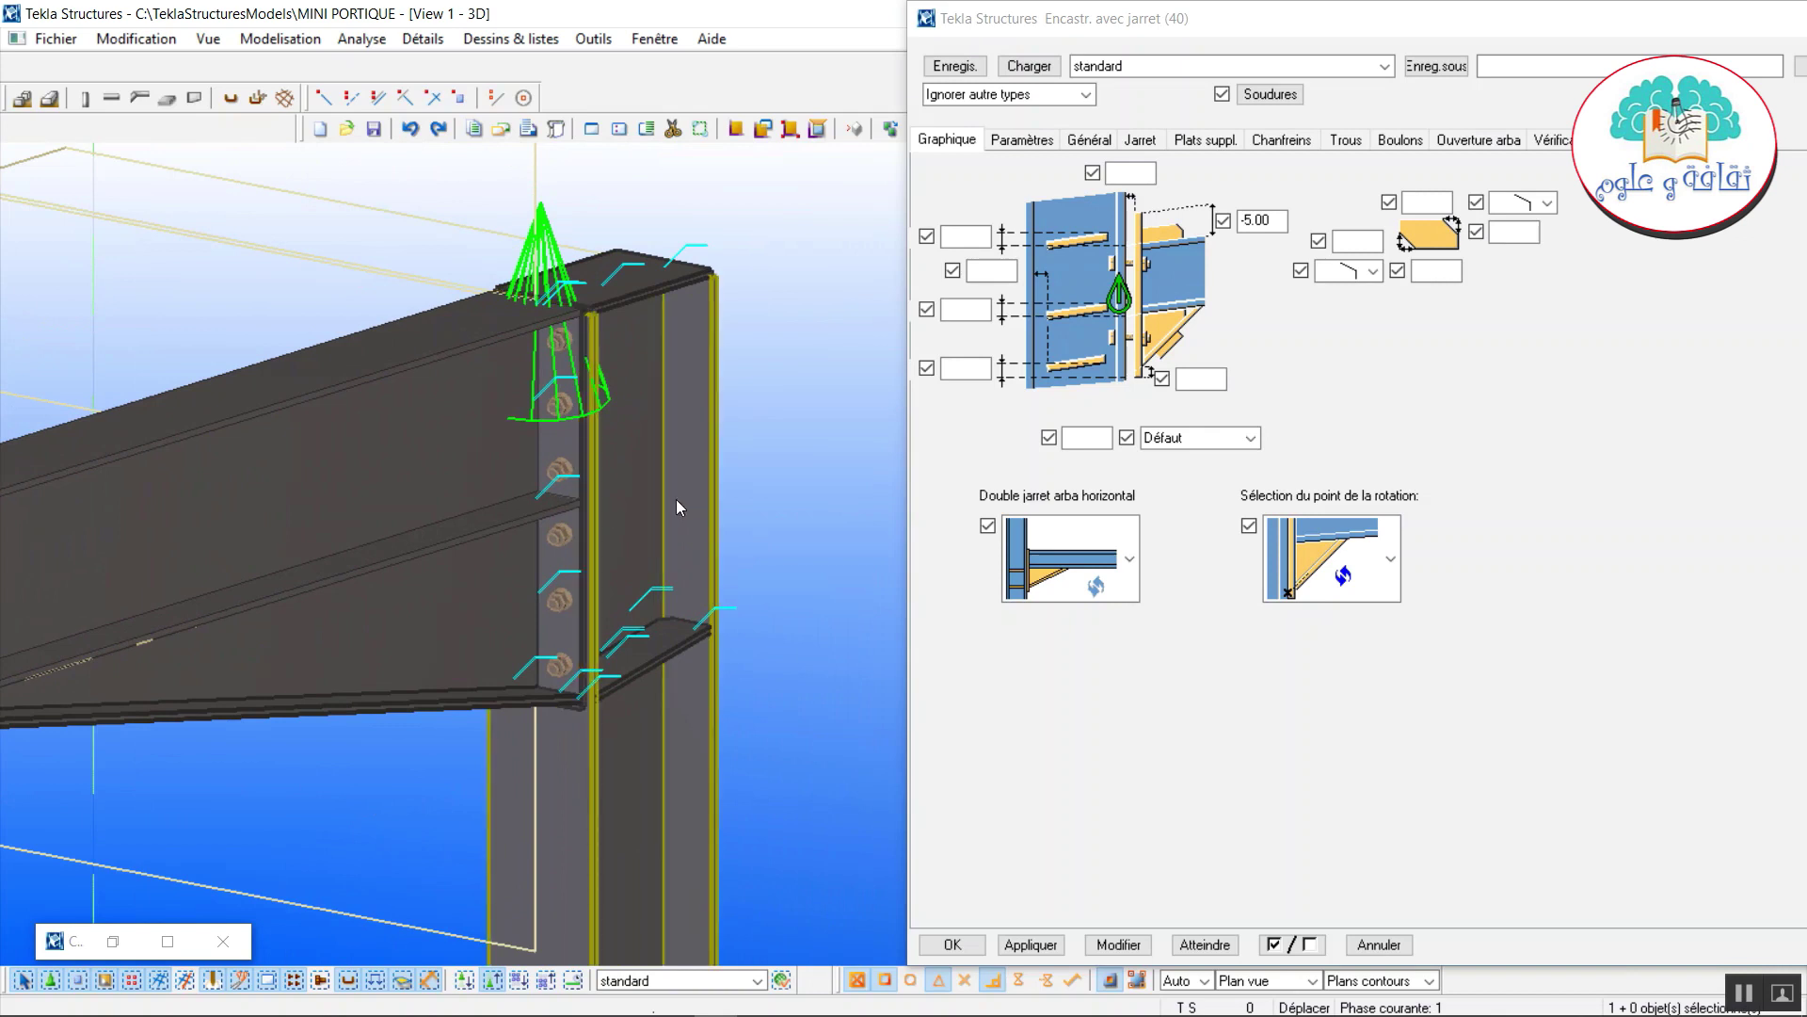
# Set the haunch profile to IPE300 and its first dimension parameter, L1, to 1000.
pyautogui.click(1148, 143)
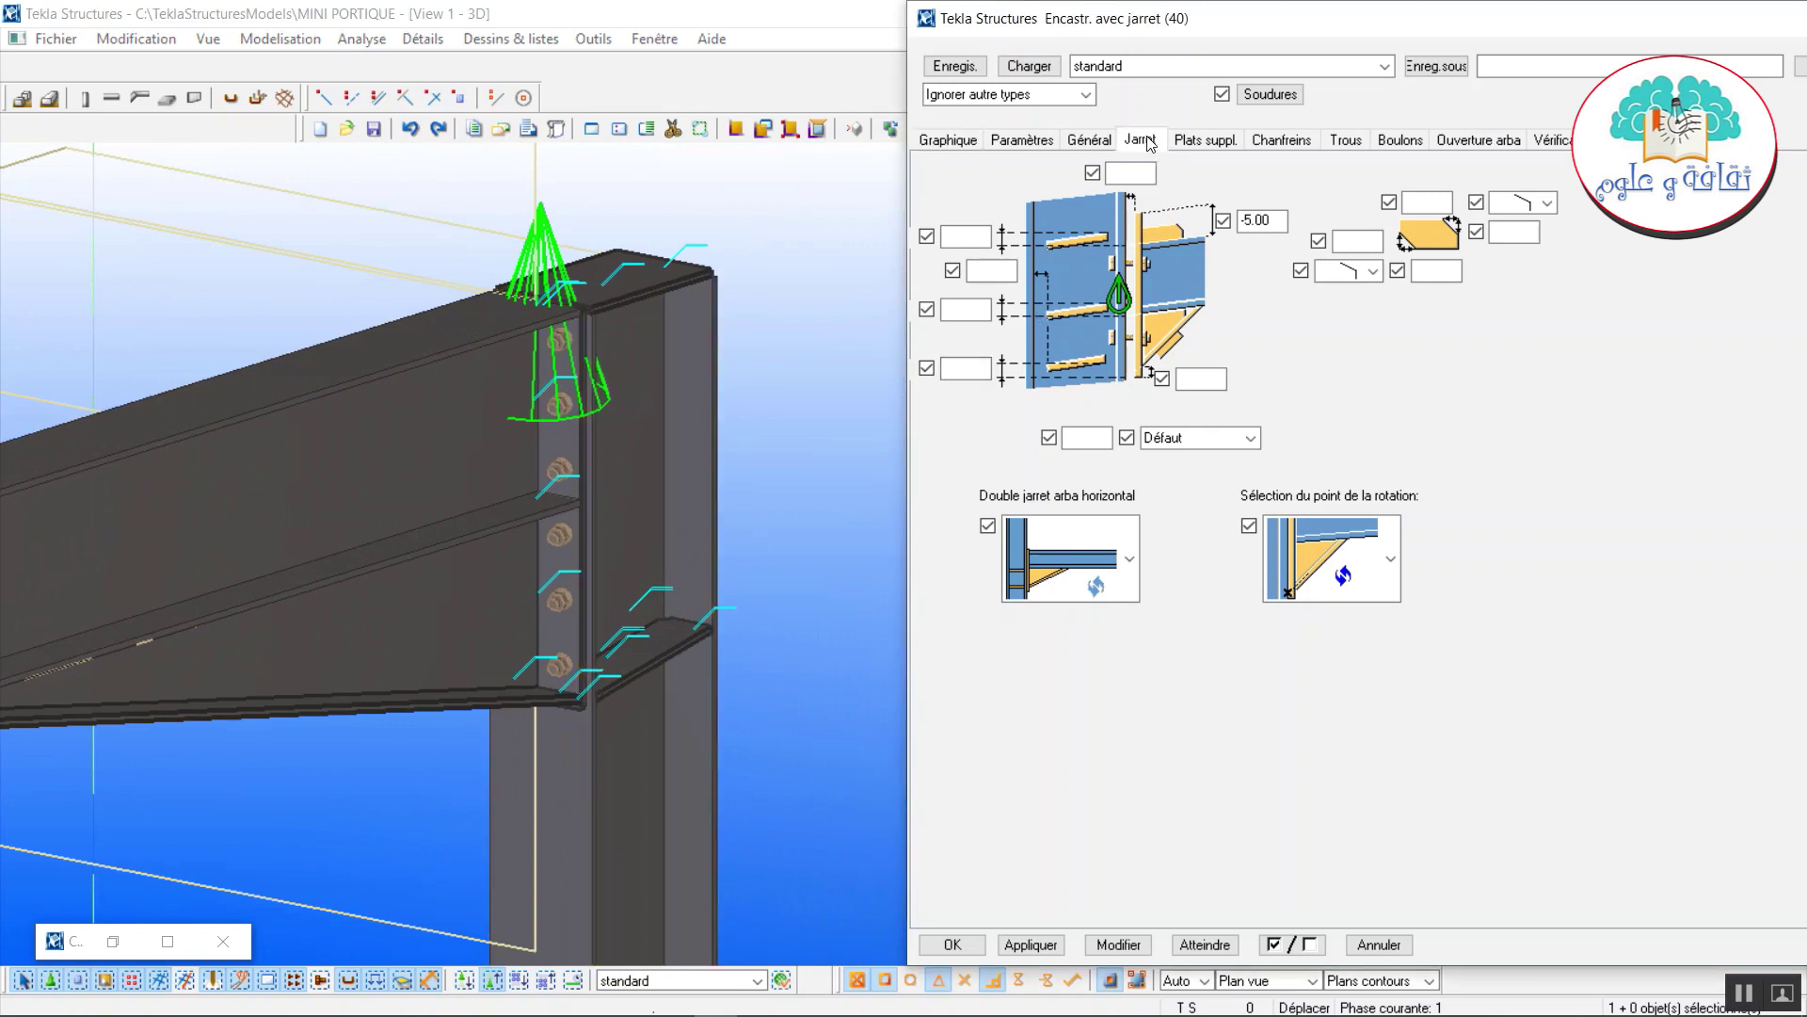
pyautogui.click(1101, 194)
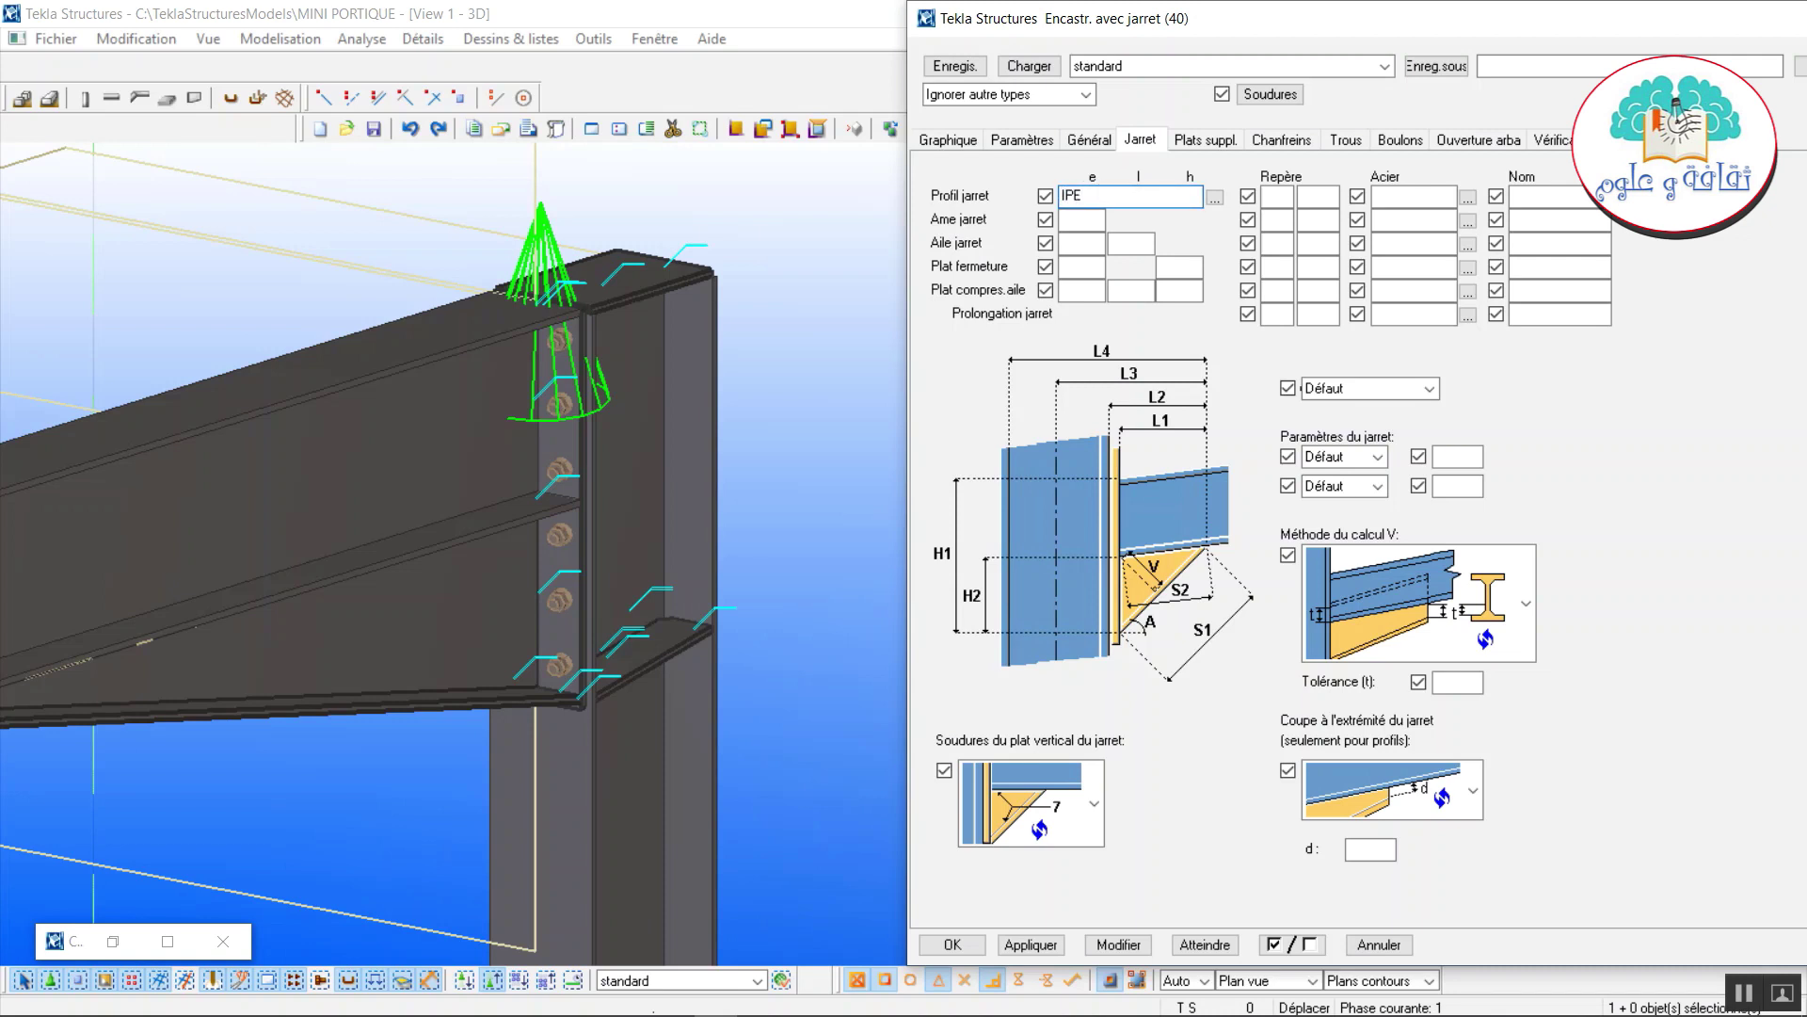
pyautogui.click(1352, 459)
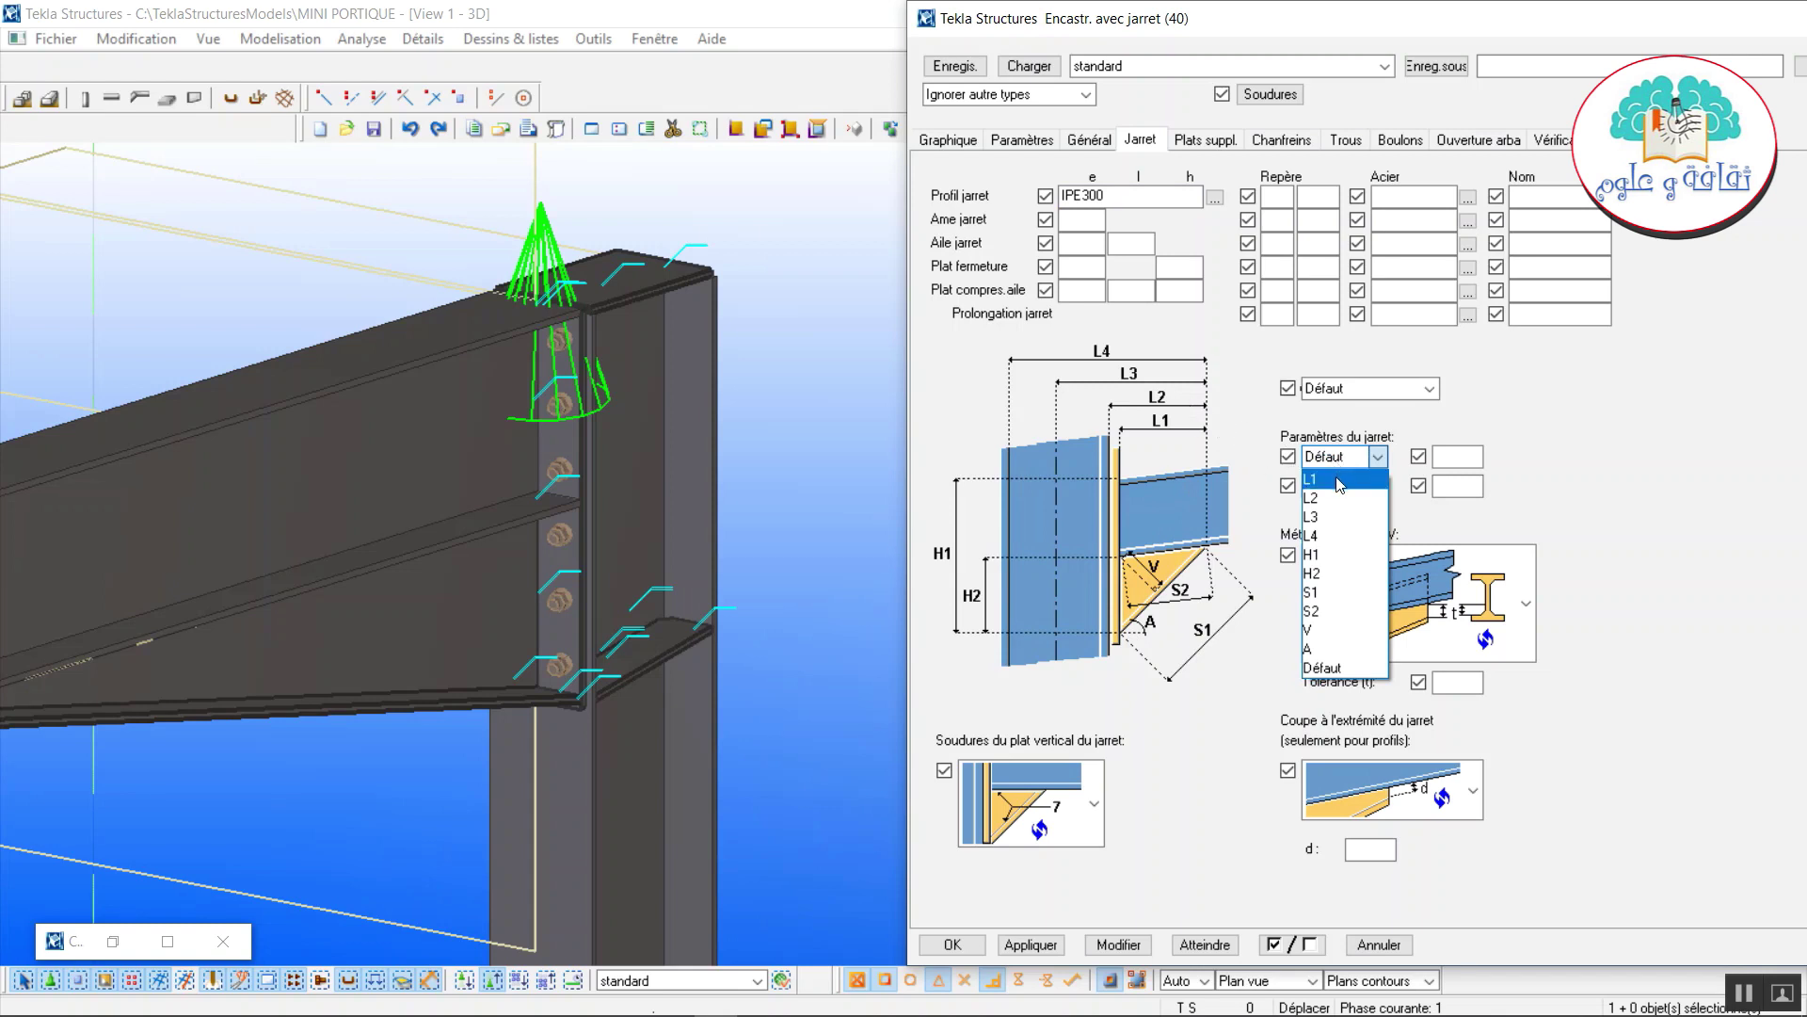
pyautogui.click(1340, 481)
pyautogui.click(1457, 458)
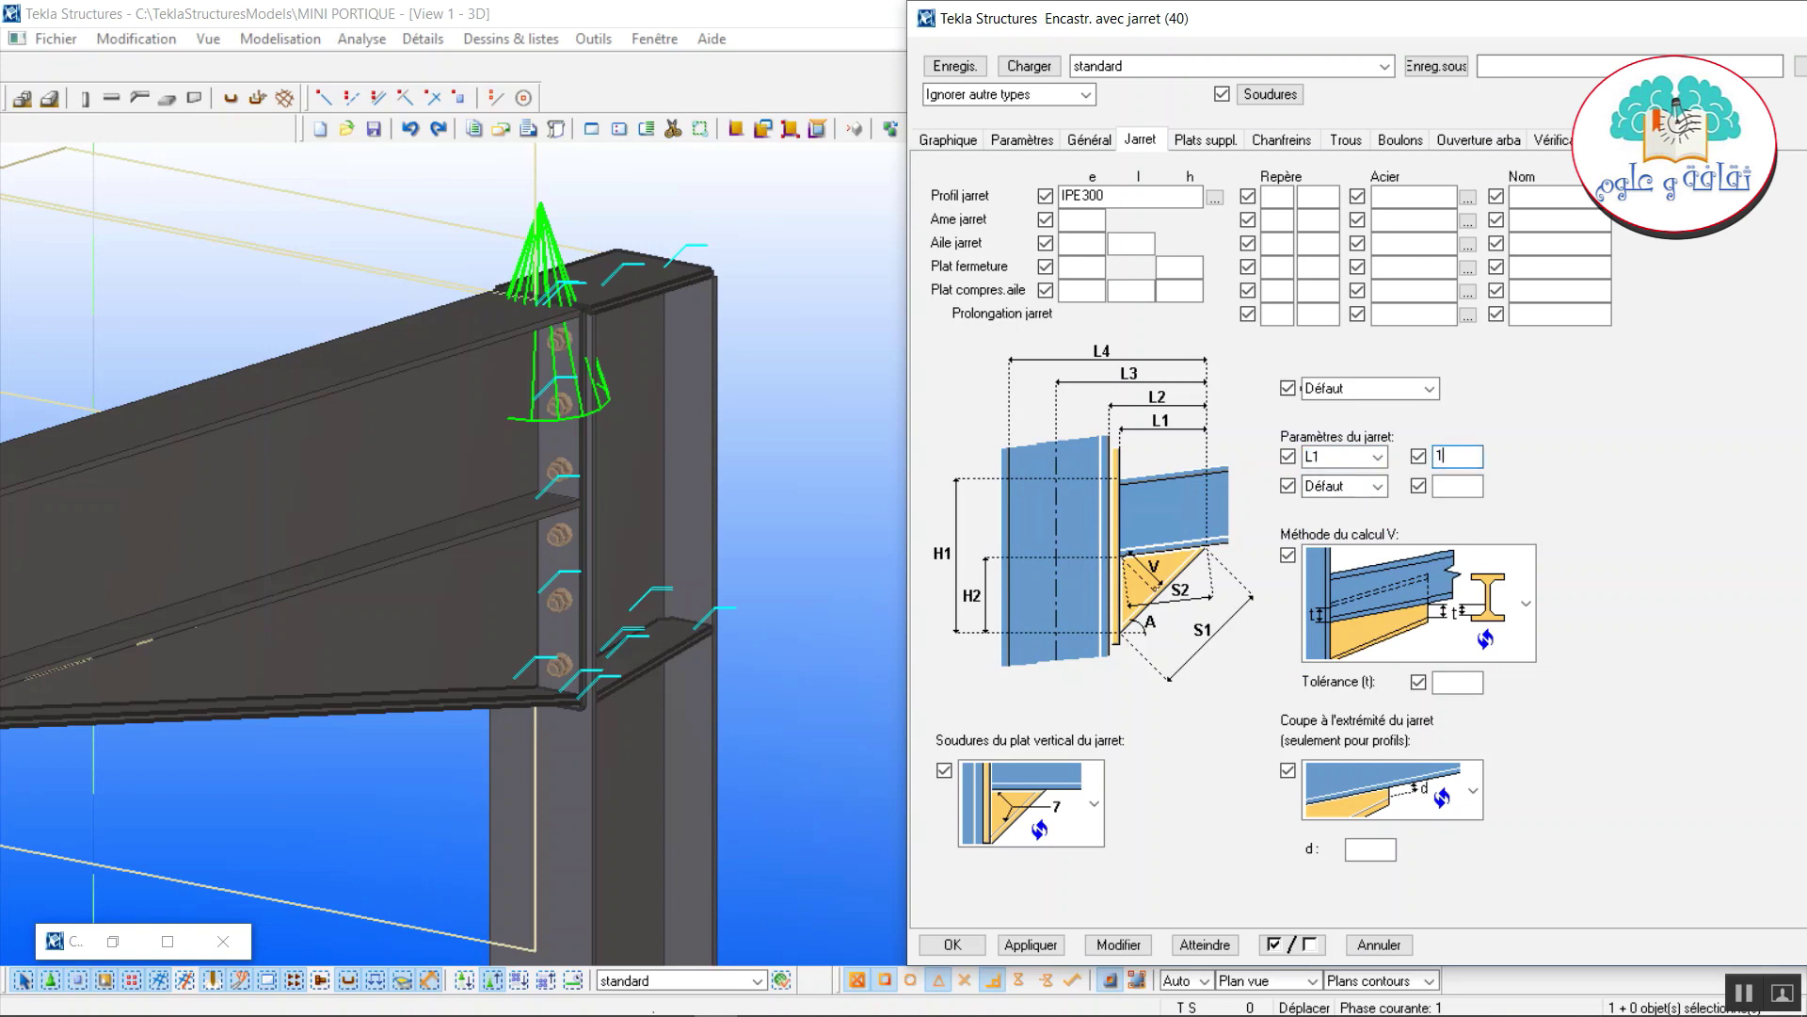
# Set the second haunch dimension parameter to H2 with a value of 320 and update the connection.
pyautogui.click(1337, 485)
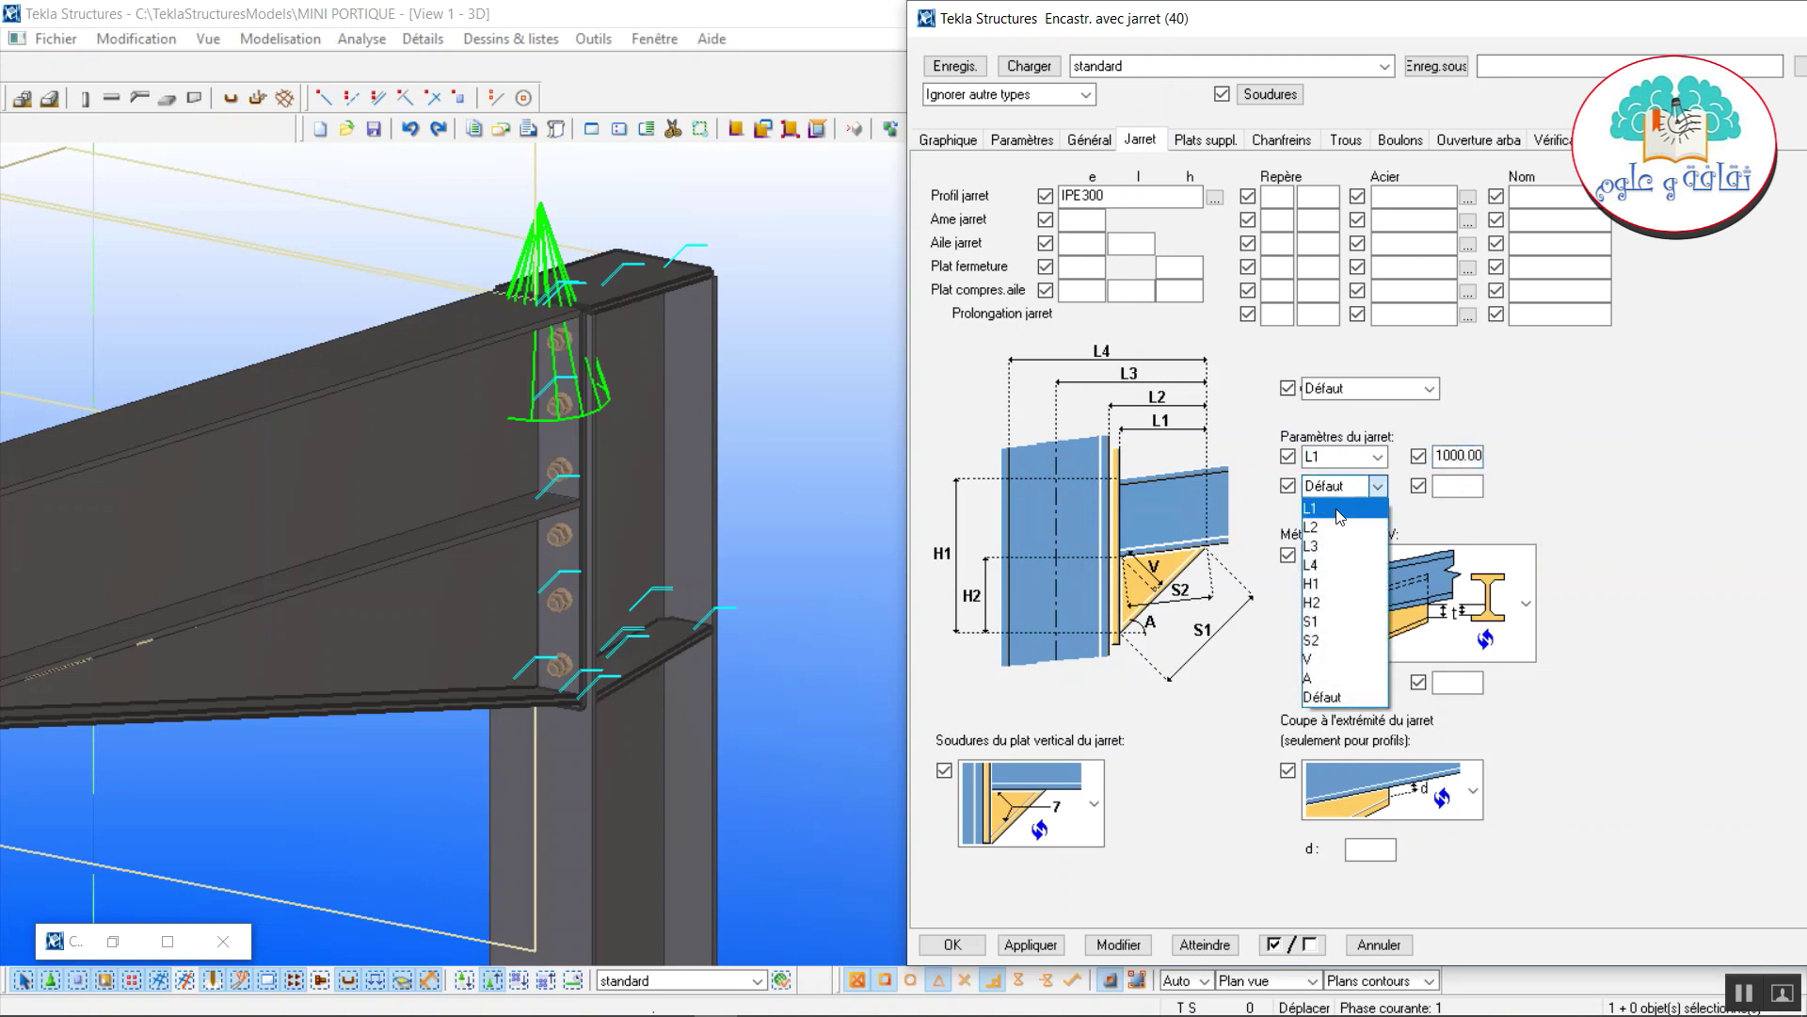
pyautogui.click(1335, 597)
pyautogui.click(1459, 486)
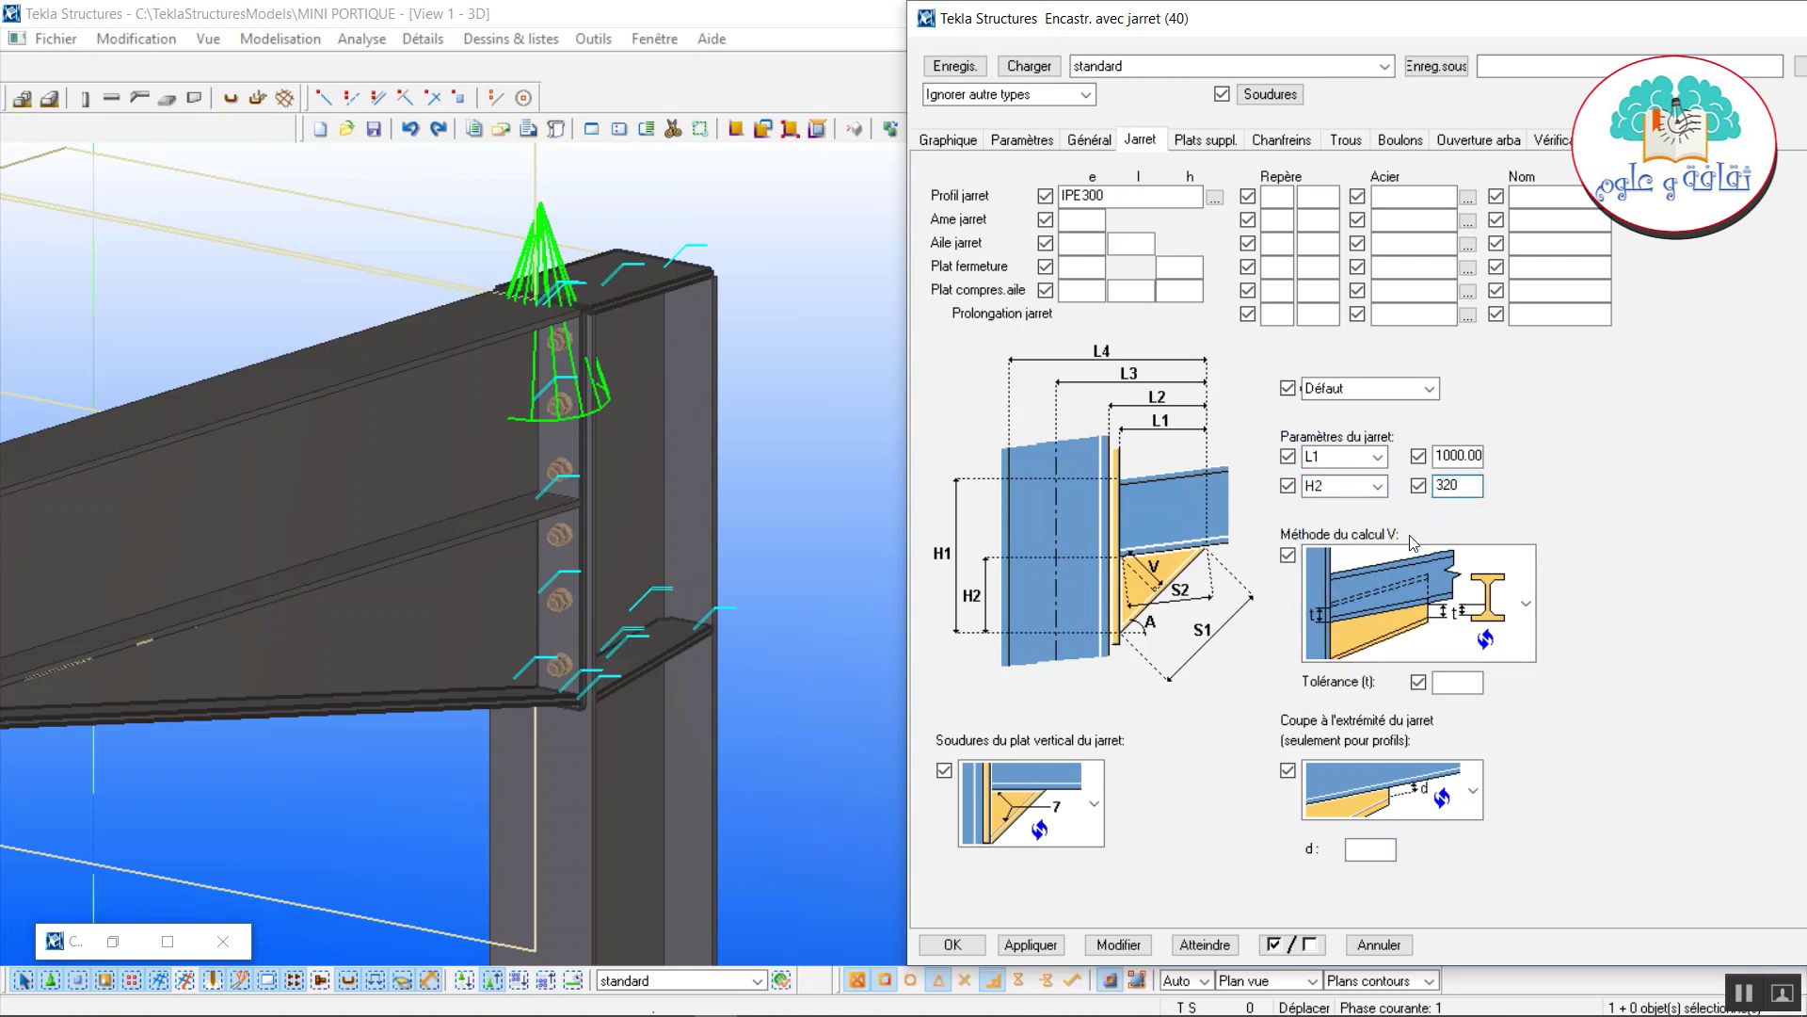
pyautogui.click(1117, 945)
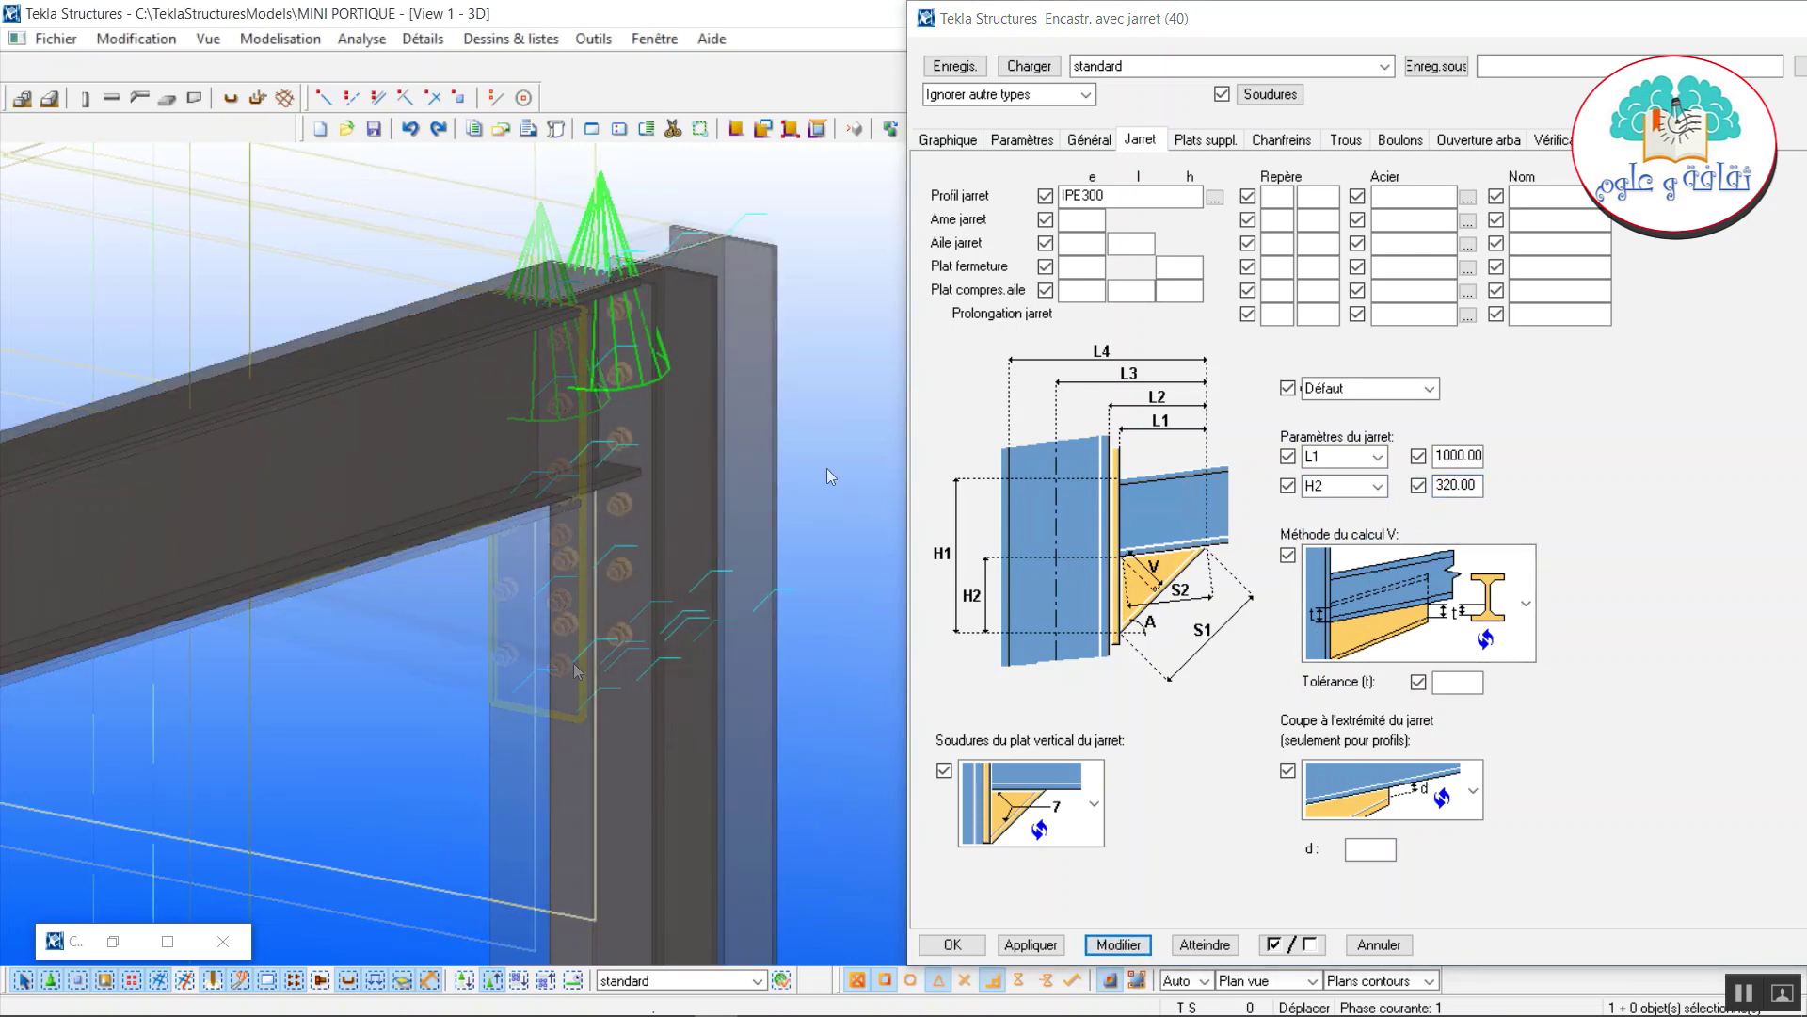
pyautogui.scroll(3, 826, 467)
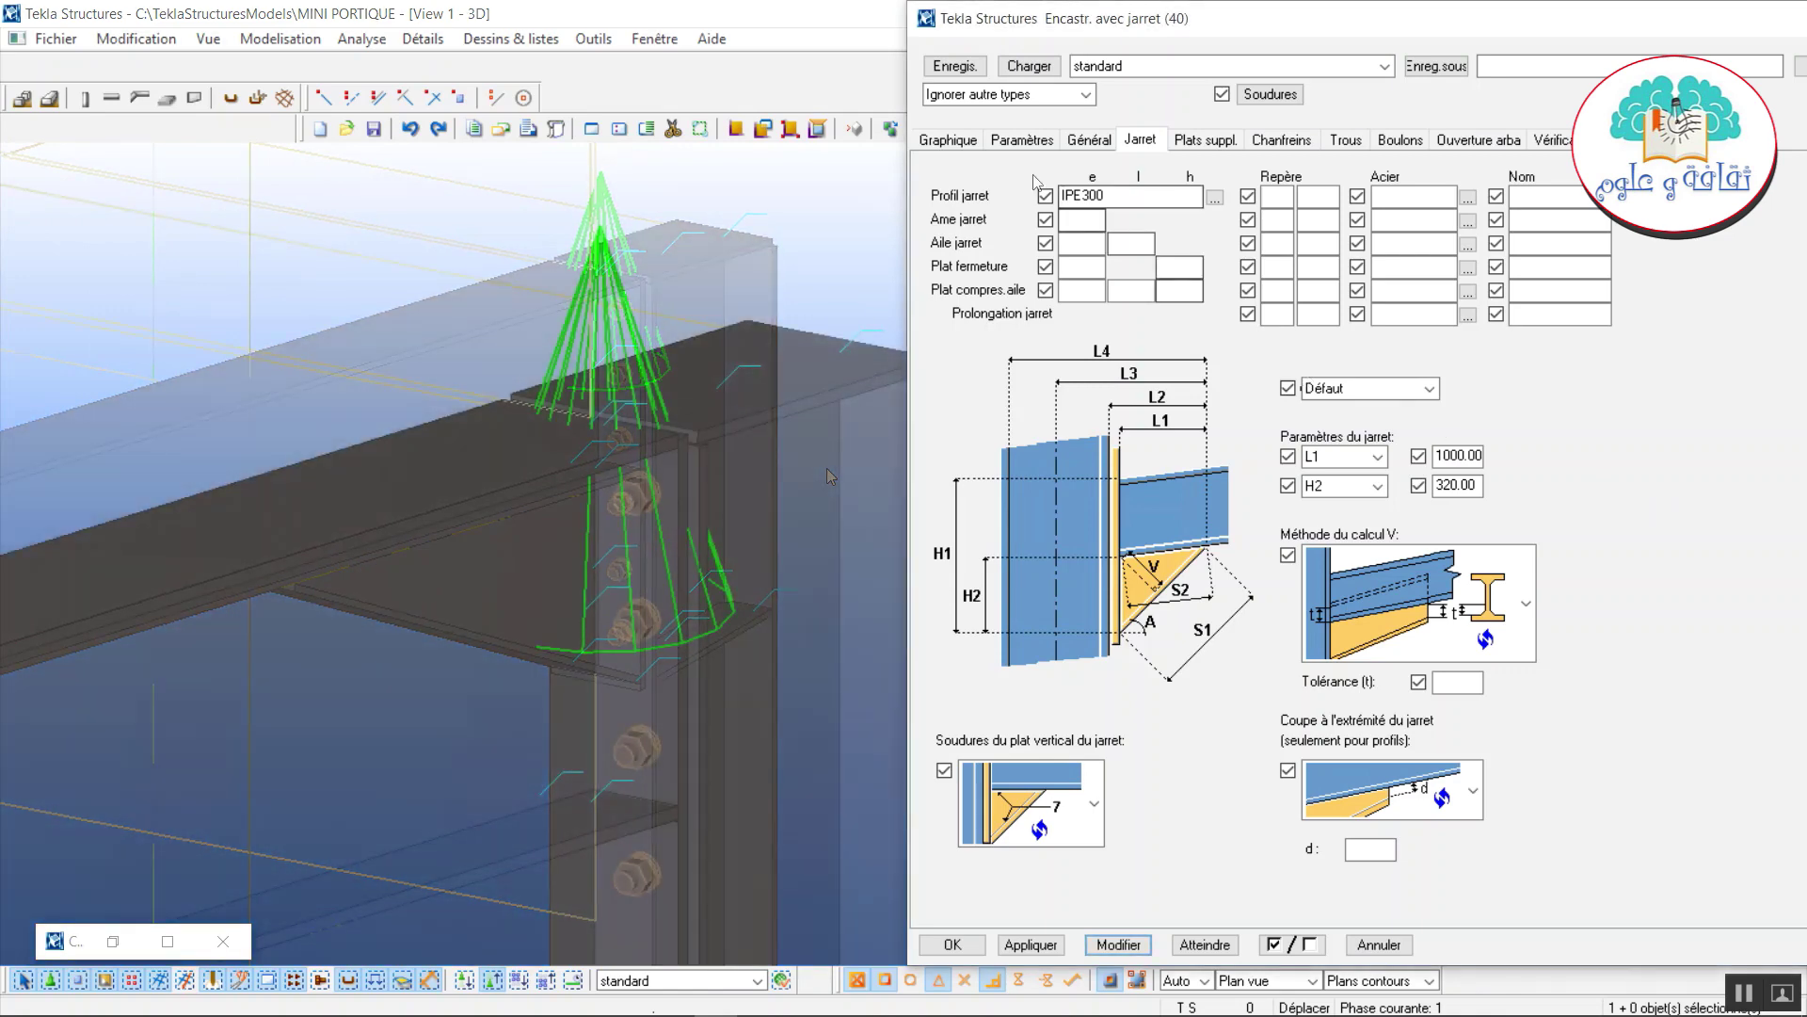
# Set the end plate (Platine) thickness to 20 and the beam stiffener (Raidisseur poutre) thickness to 10, and update the connection.
pyautogui.click(1021, 140)
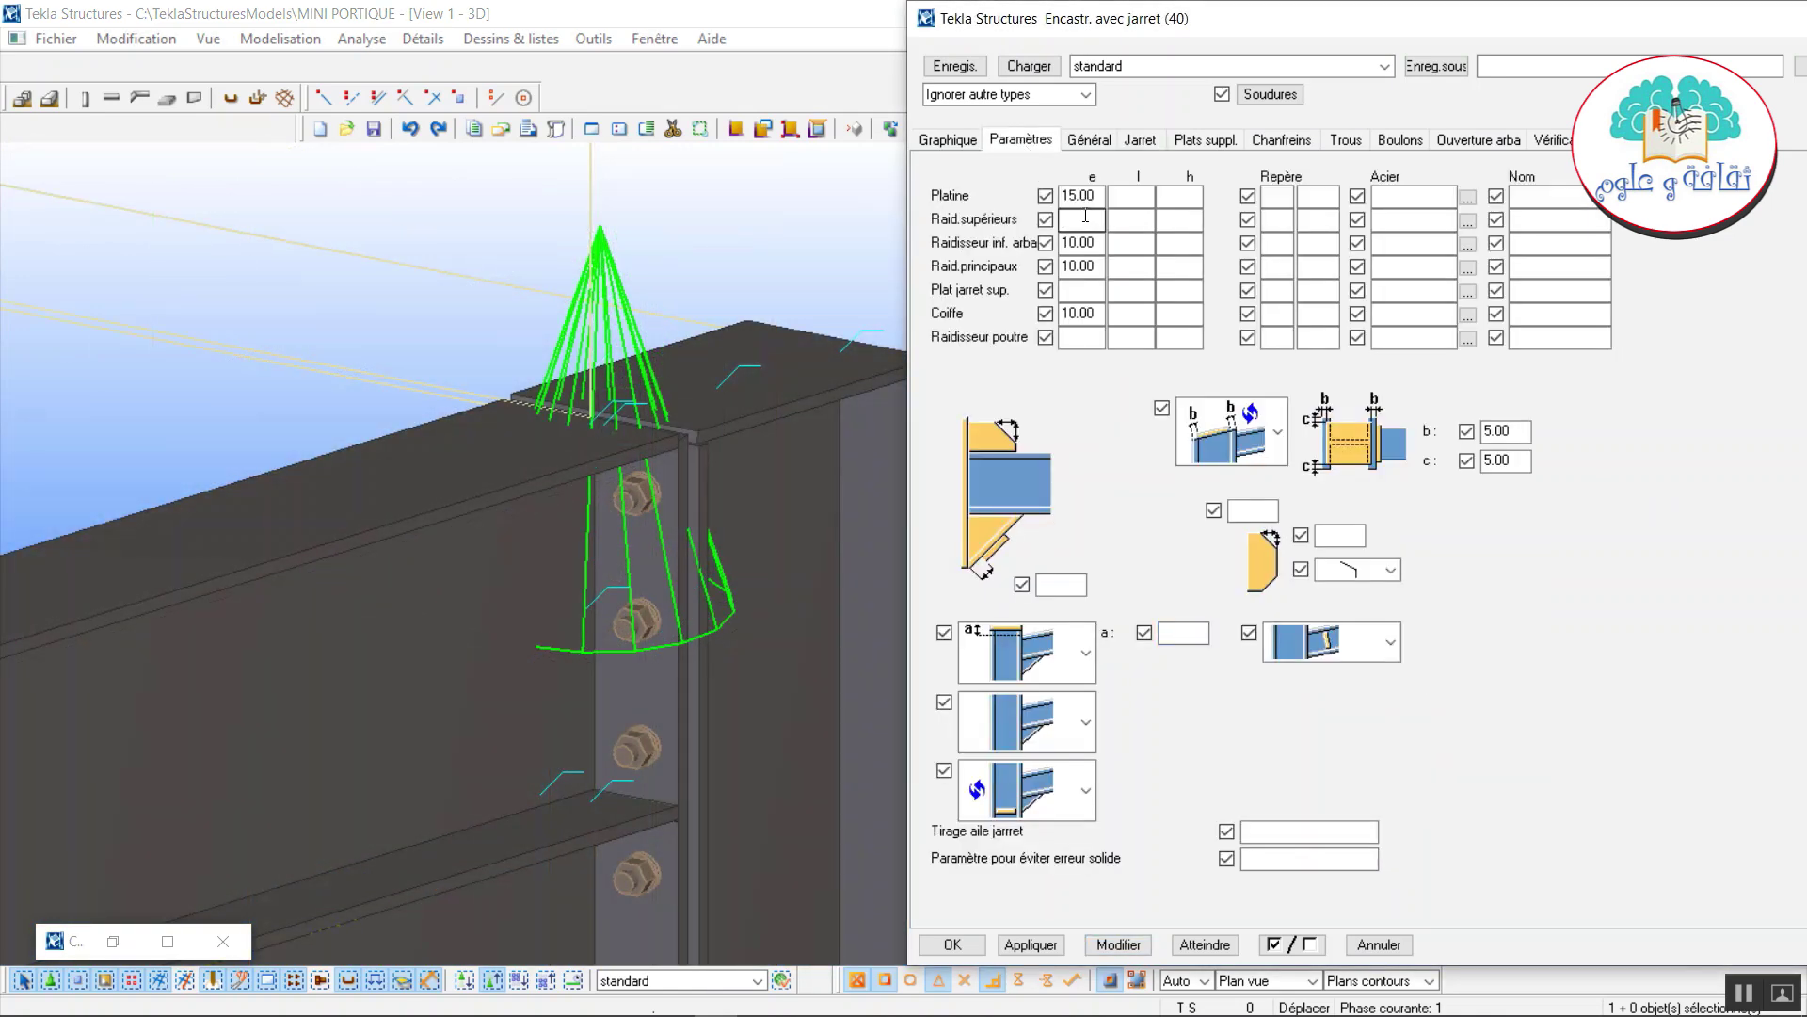
pyautogui.moveTo(1101, 196); pyautogui.dragTo(1043, 202)
pyautogui.write('20')
pyautogui.click(1093, 242)
pyautogui.click(1087, 269)
pyautogui.click(1080, 313)
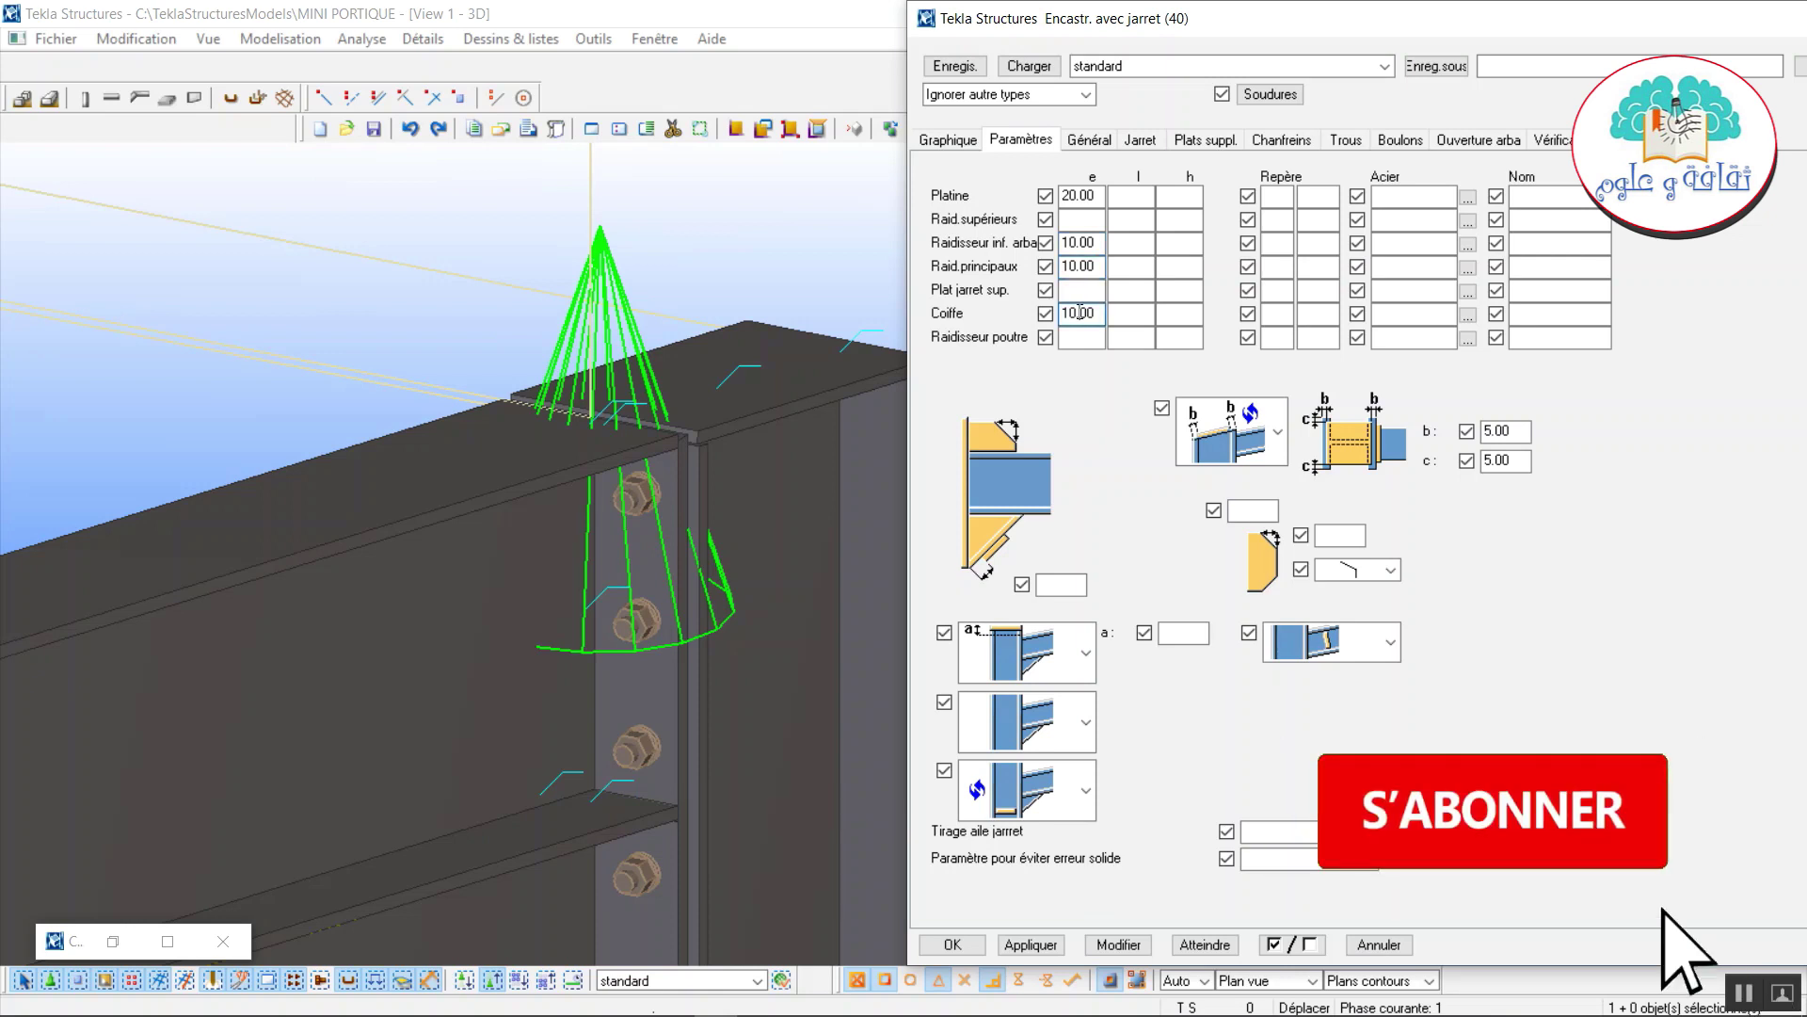
pyautogui.click(1098, 335)
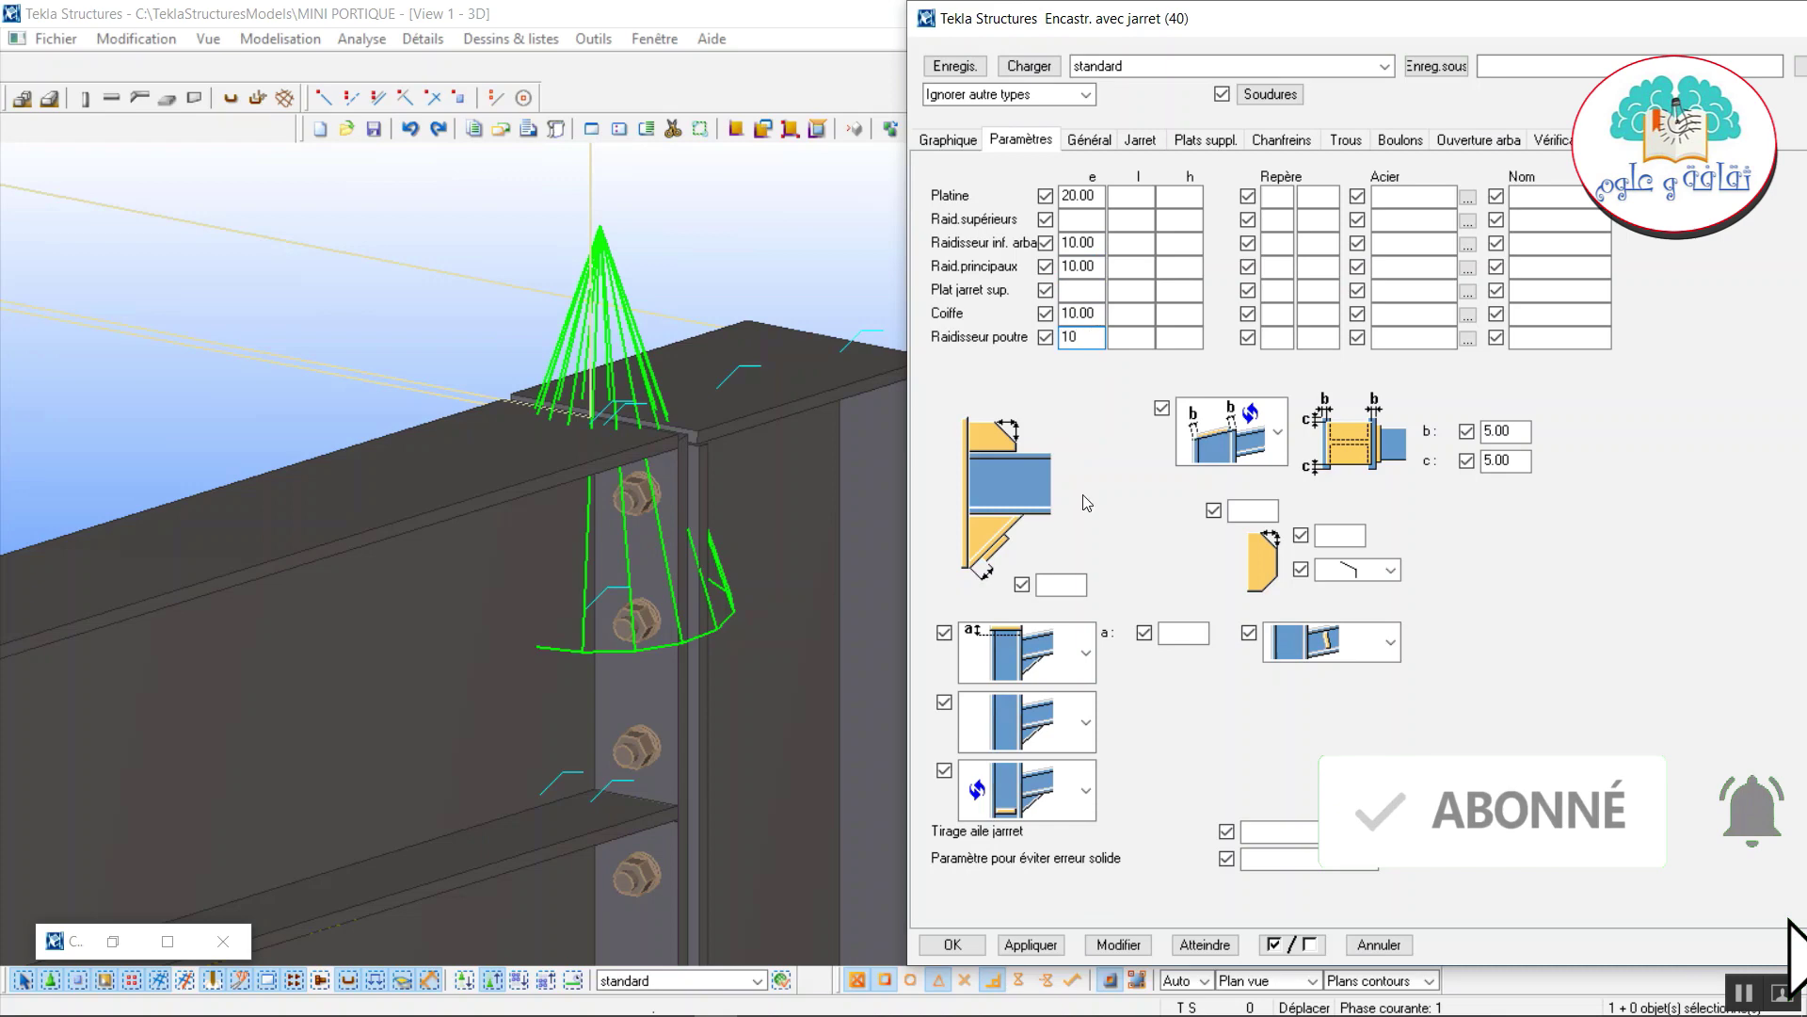
pyautogui.click(1116, 944)
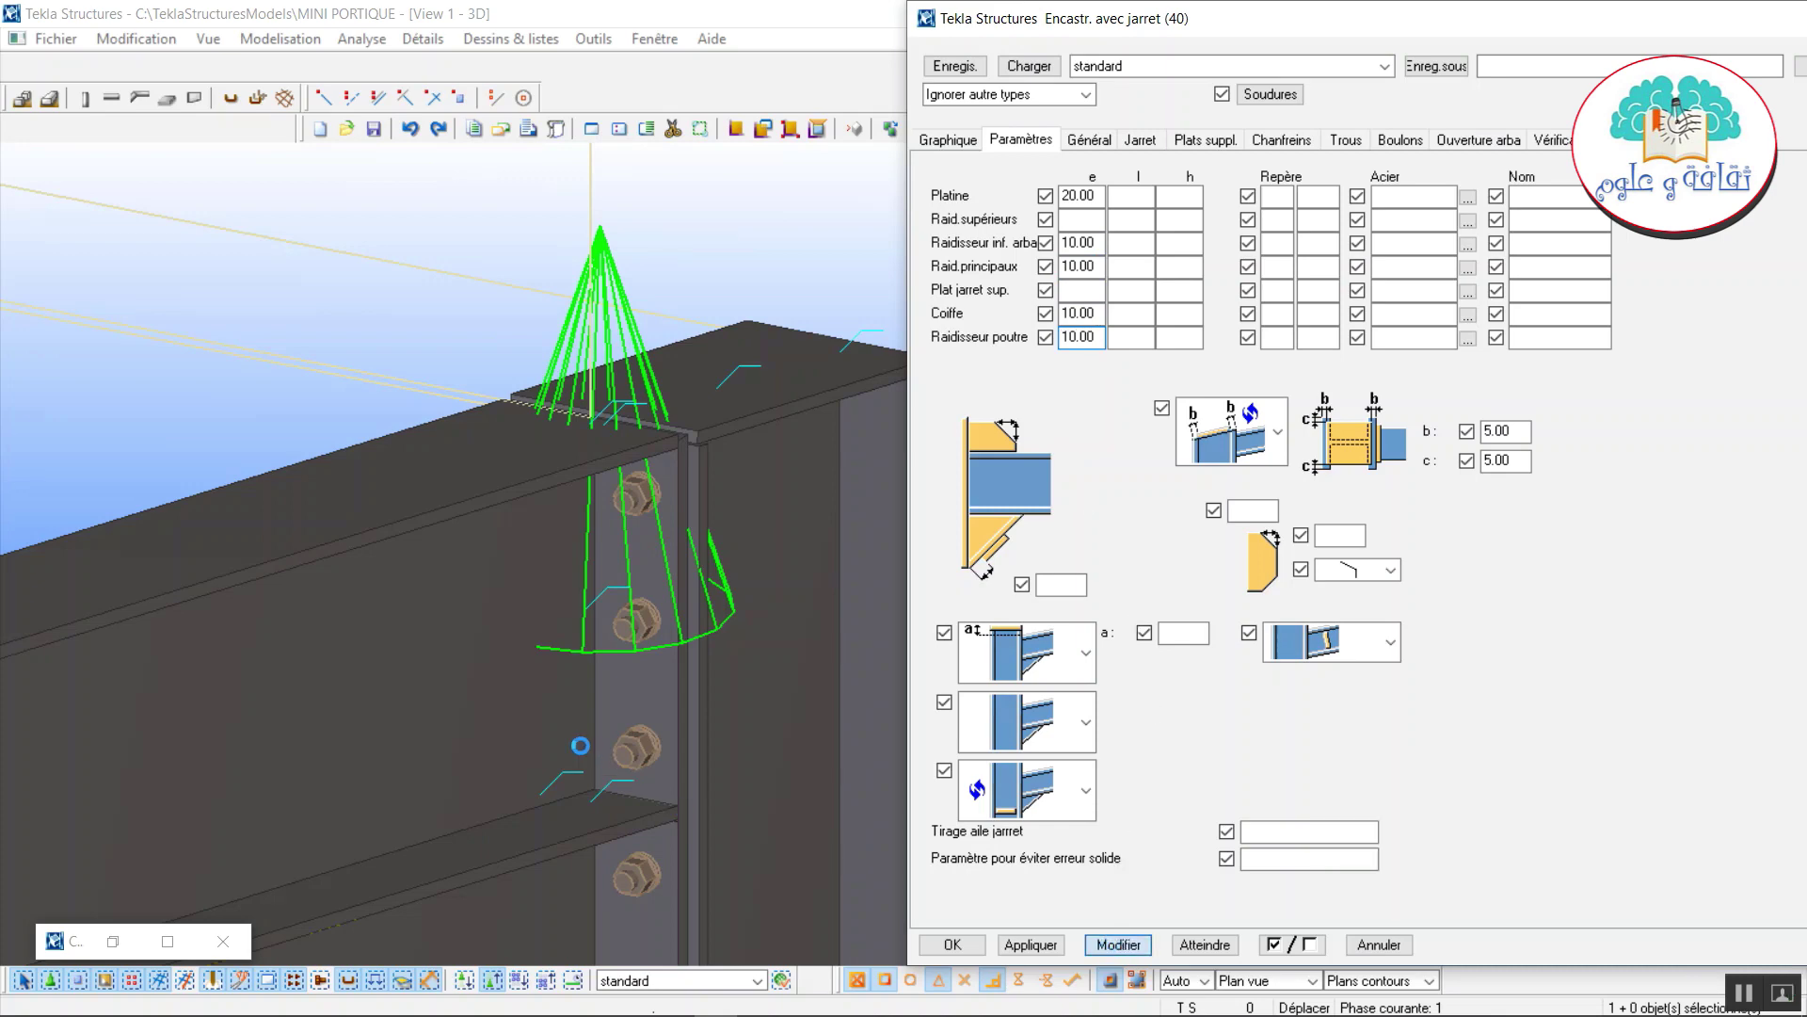
# Examine the rafter stiffener, haunch and bolted end plate of the grid C connection in the 3D view.
pyautogui.moveTo(91, 934); pyautogui.dragTo(233, 827, button='middle')
pyautogui.scroll(-6, 226, 819)
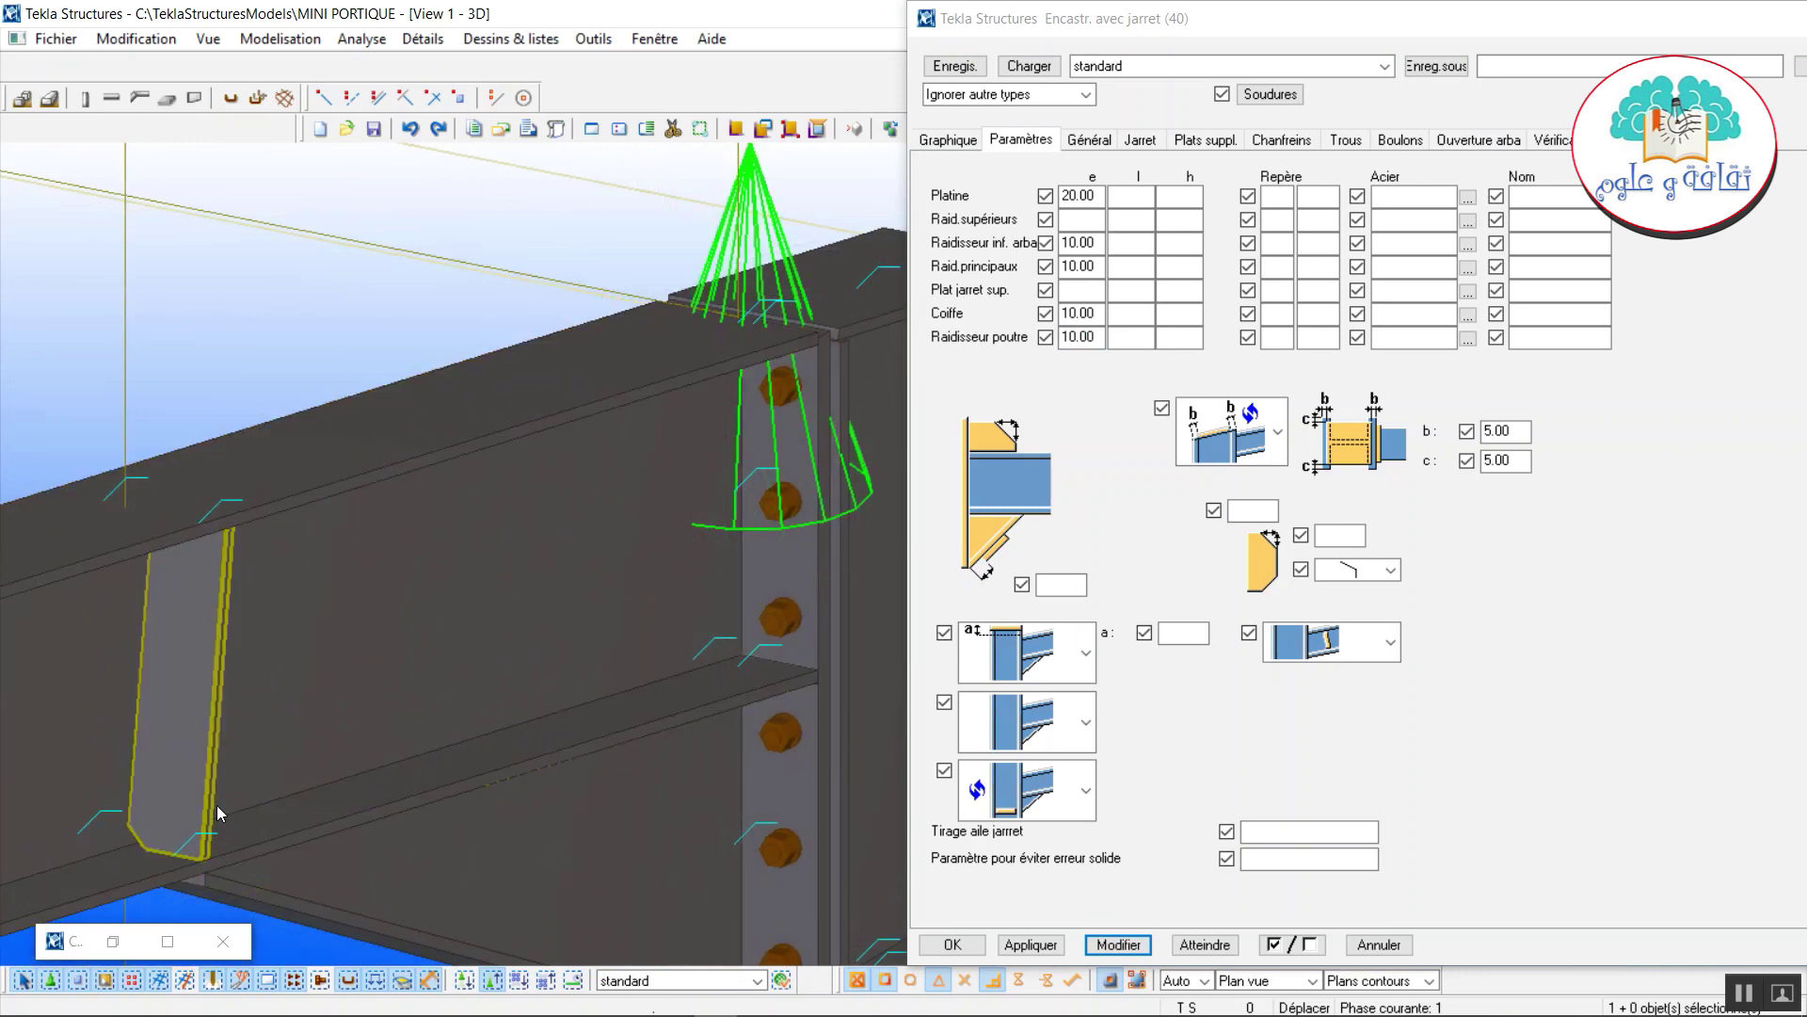
pyautogui.moveTo(249, 693); pyautogui.dragTo(800, 320, button='middle')
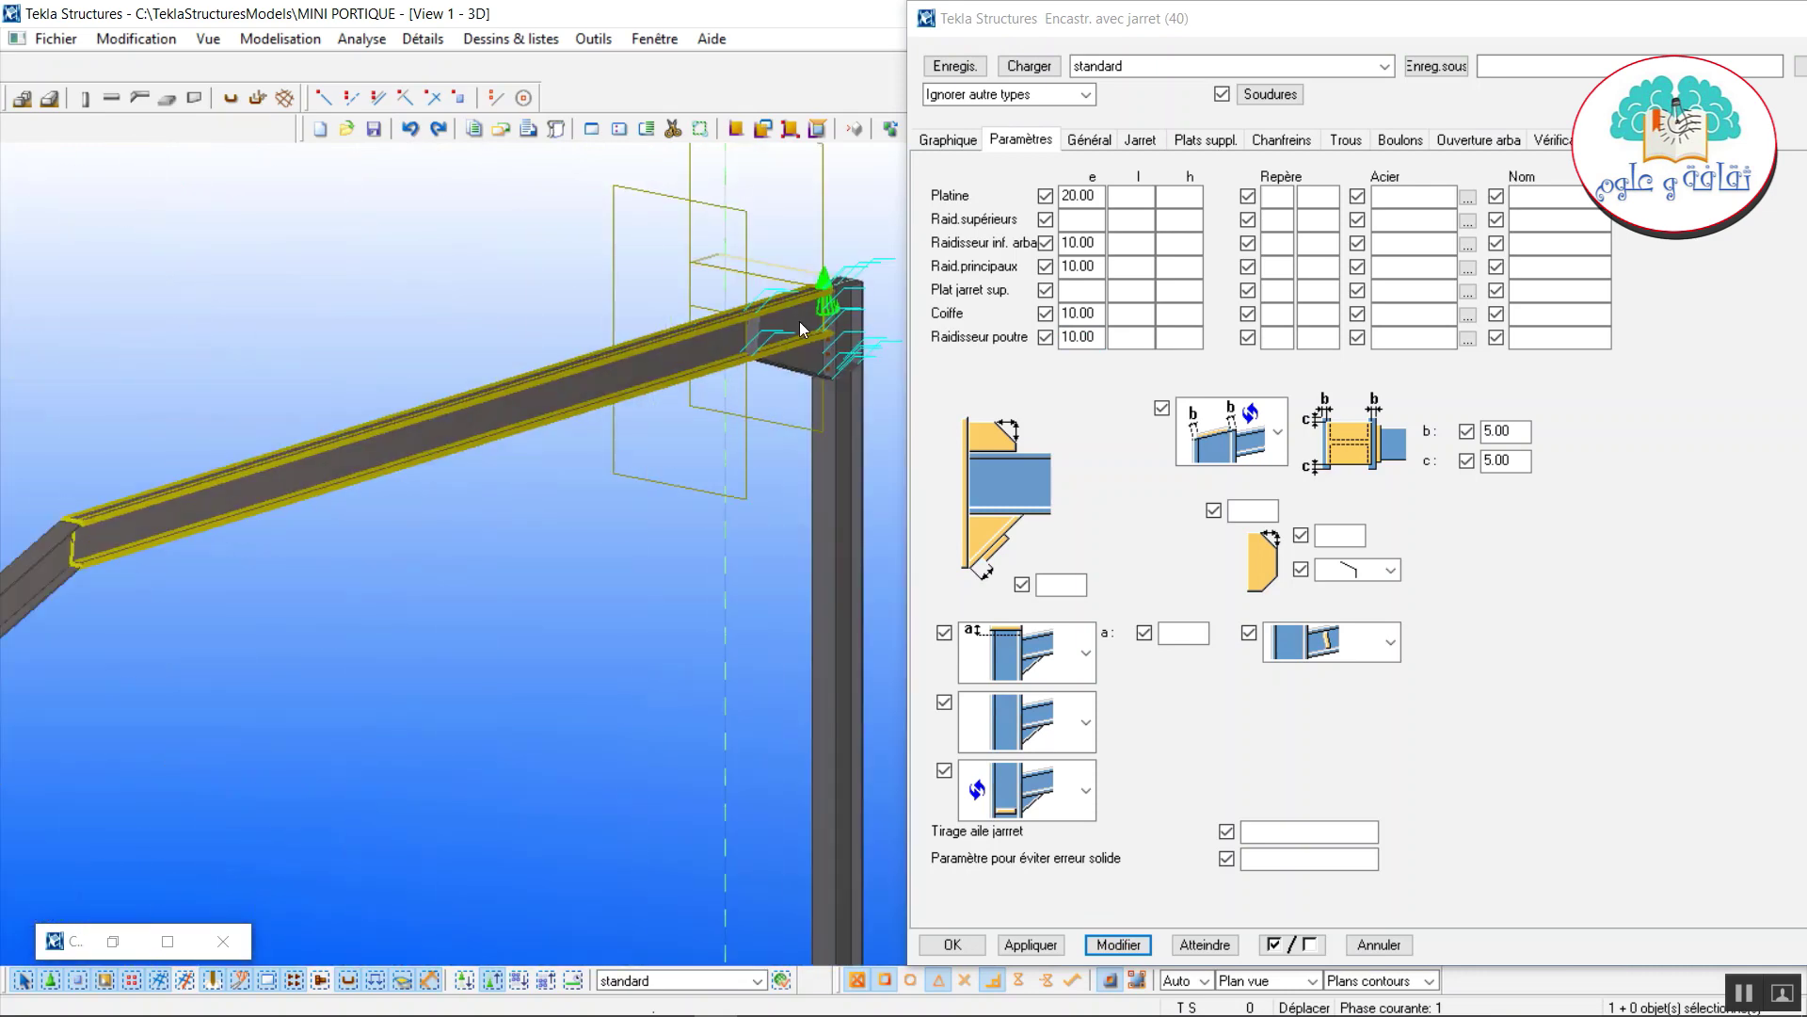
pyautogui.scroll(2, 723, 390)
pyautogui.scroll(1, 783, 339)
pyautogui.scroll(4, 777, 289)
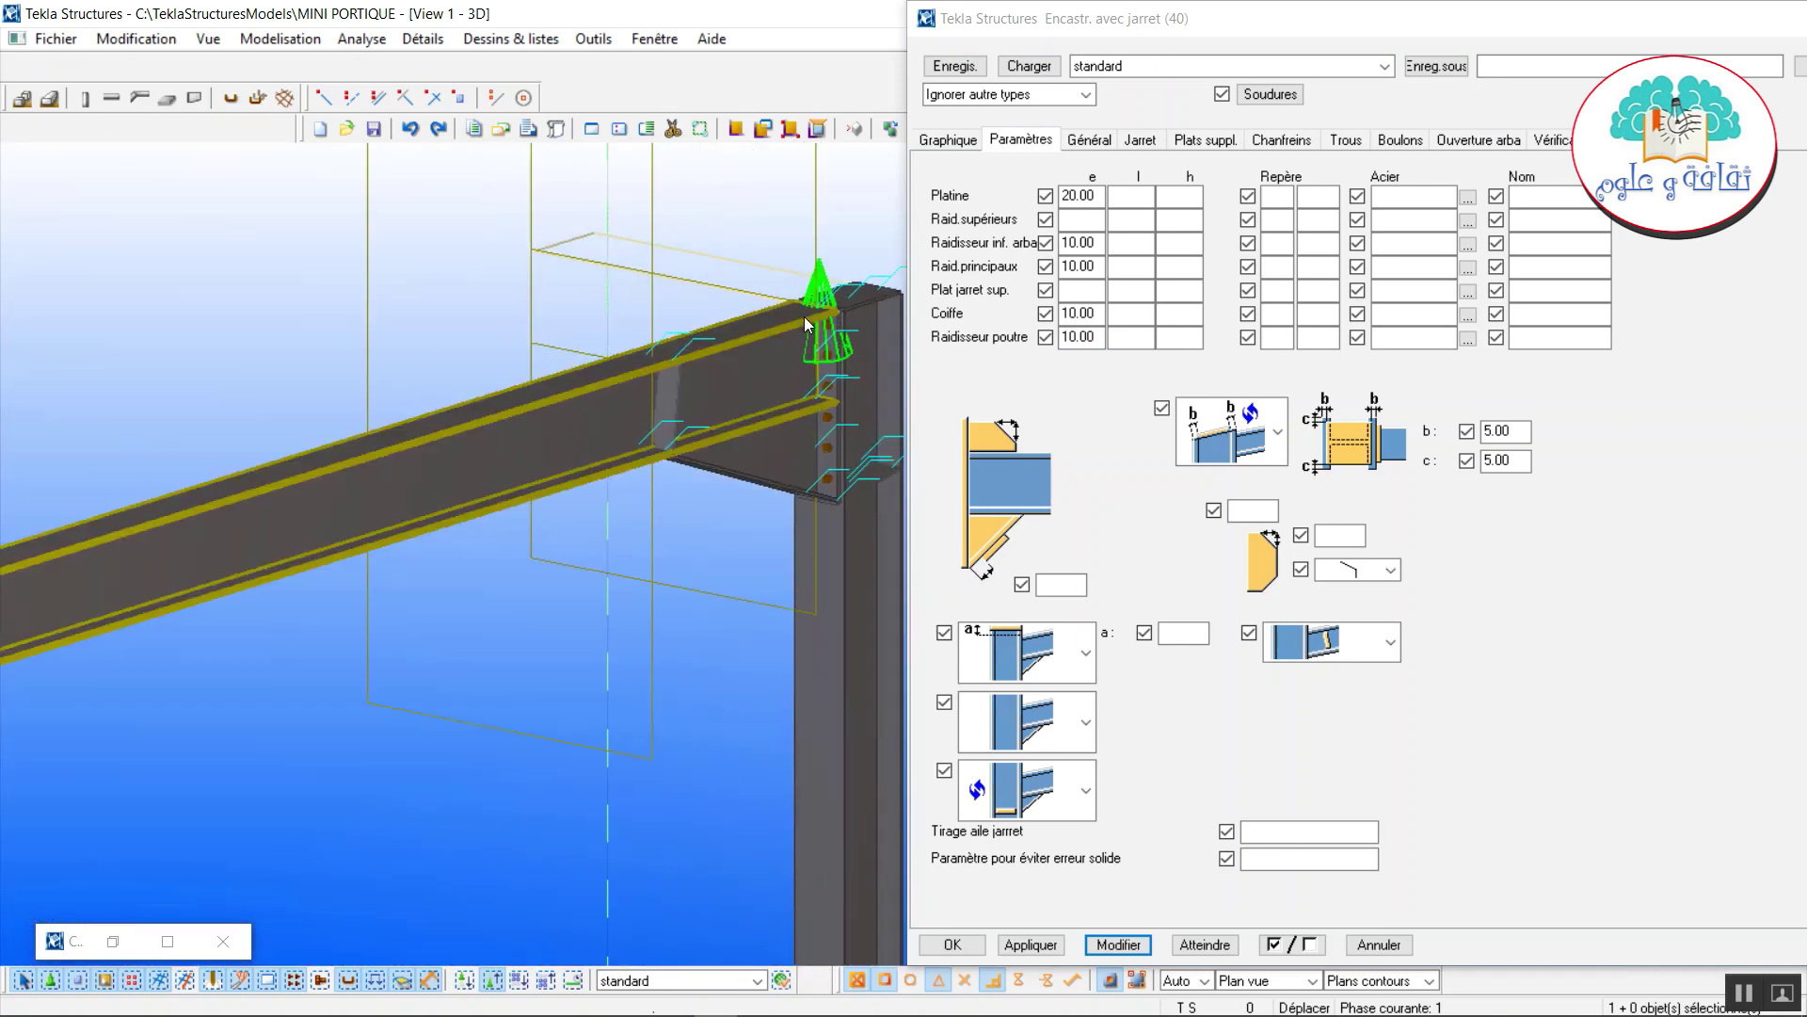
pyautogui.moveTo(696, 466); pyautogui.dragTo(570, 595, button='middle')
pyautogui.scroll(2, 569, 595)
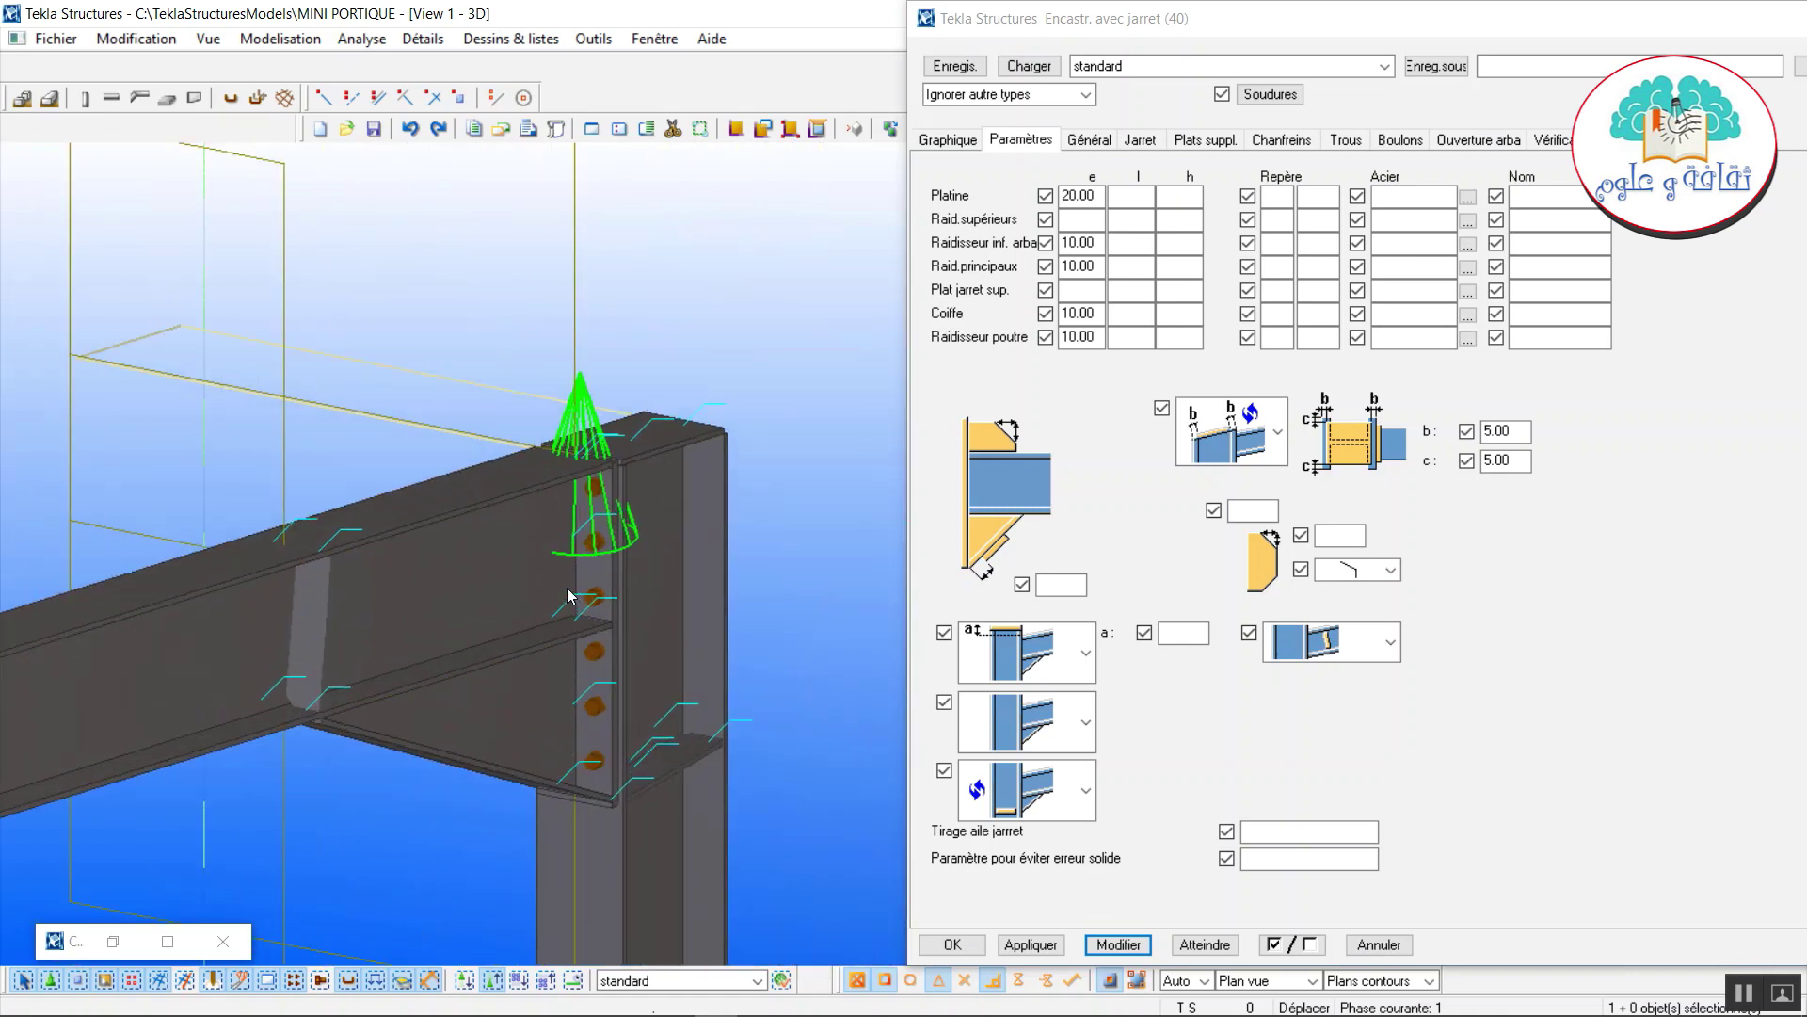
# Change the column cap plate to the horizontal type with distance a set to 25, and update the connection.
pyautogui.click(1233, 435)
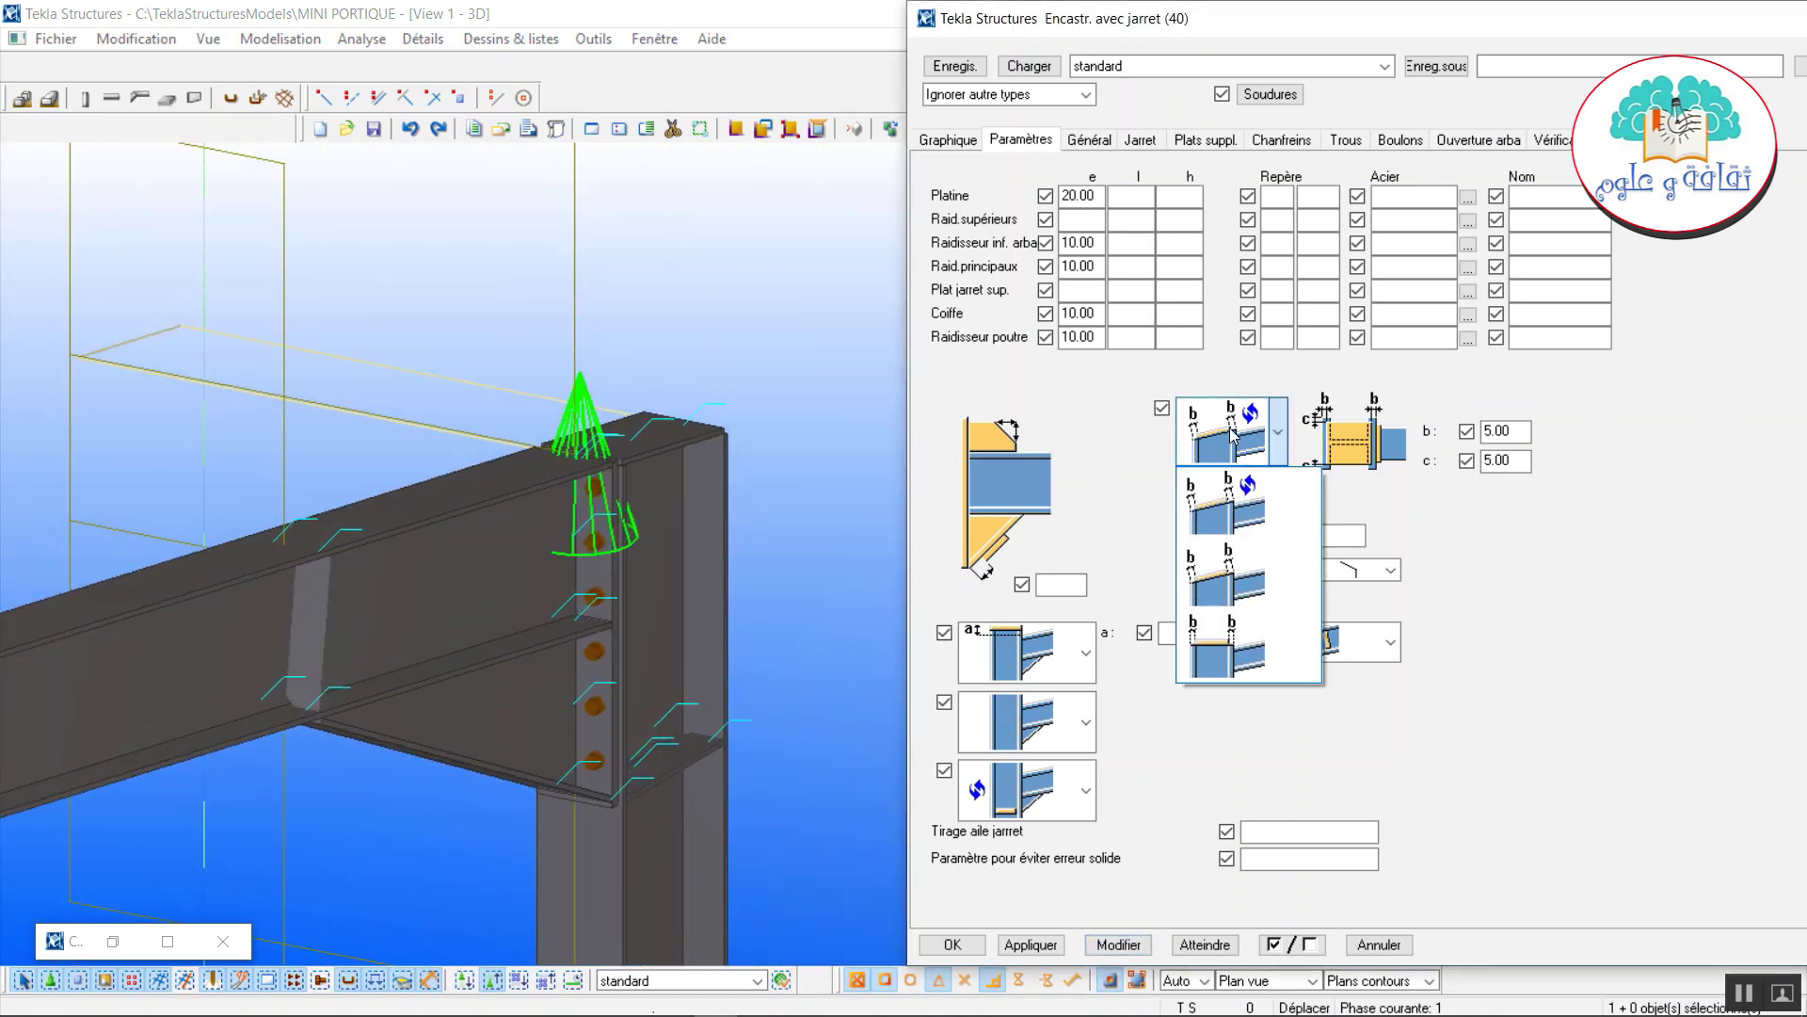
pyautogui.click(1227, 664)
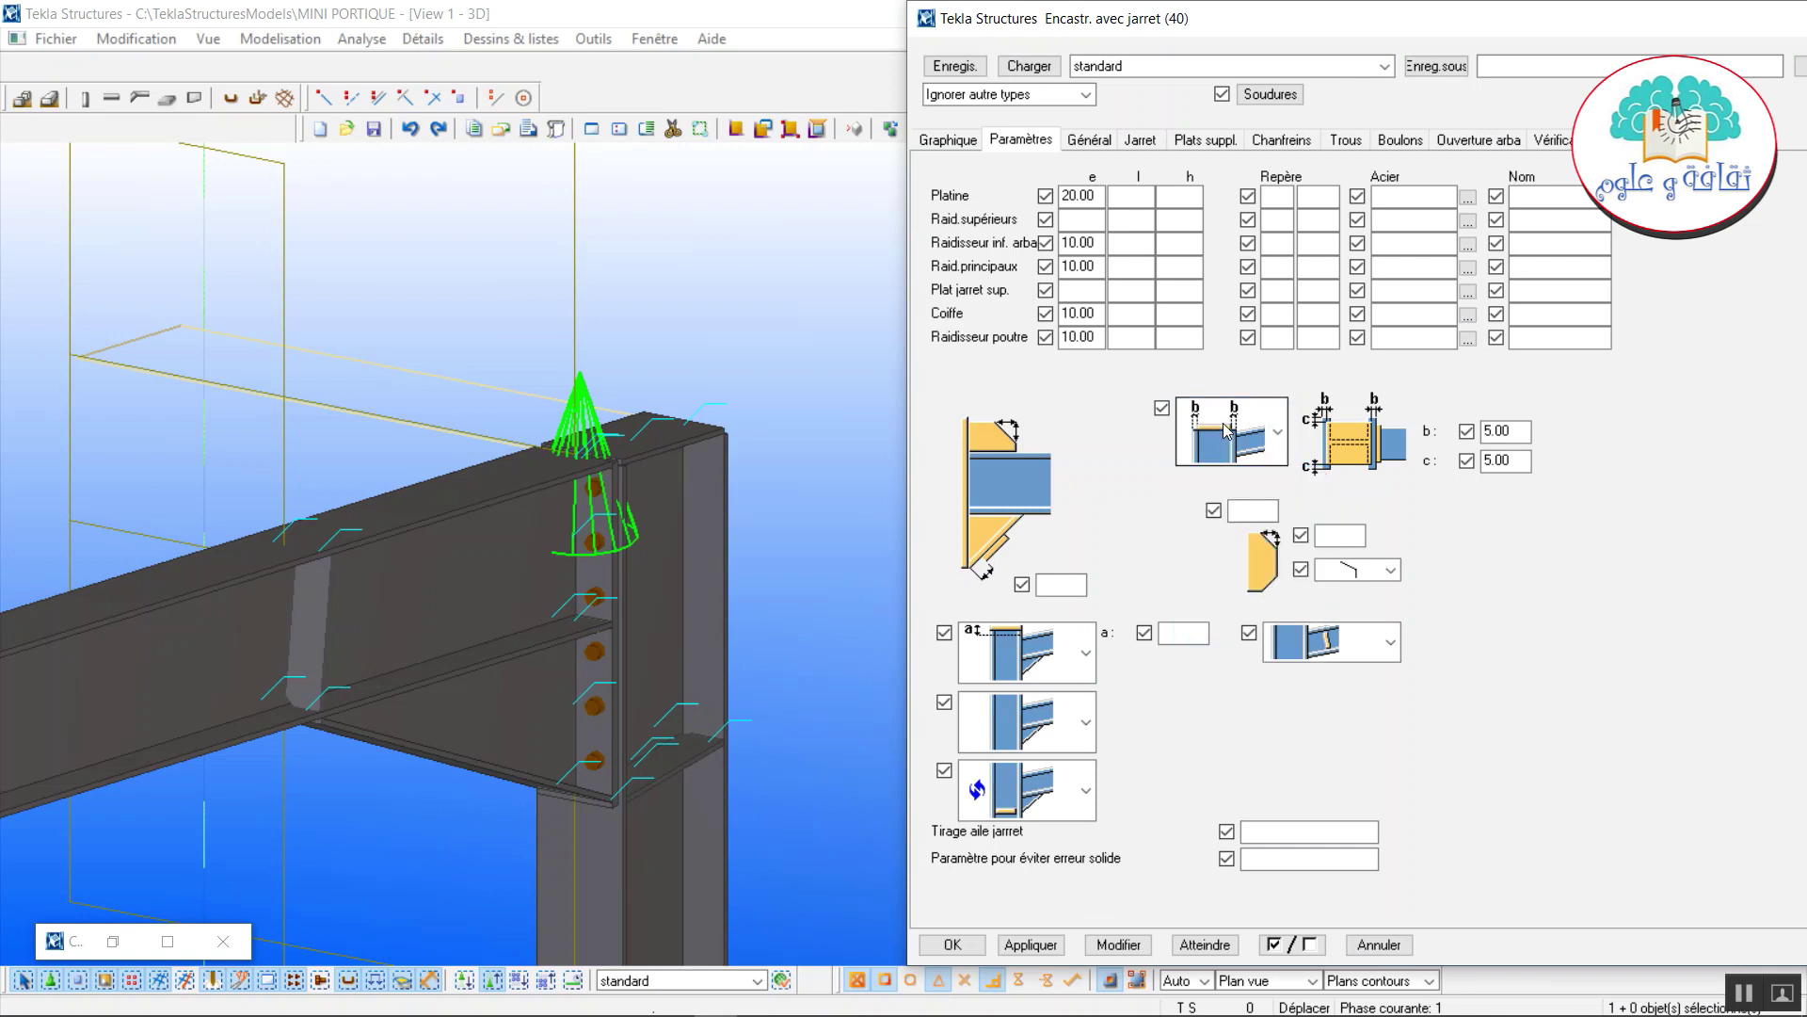
pyautogui.click(1139, 943)
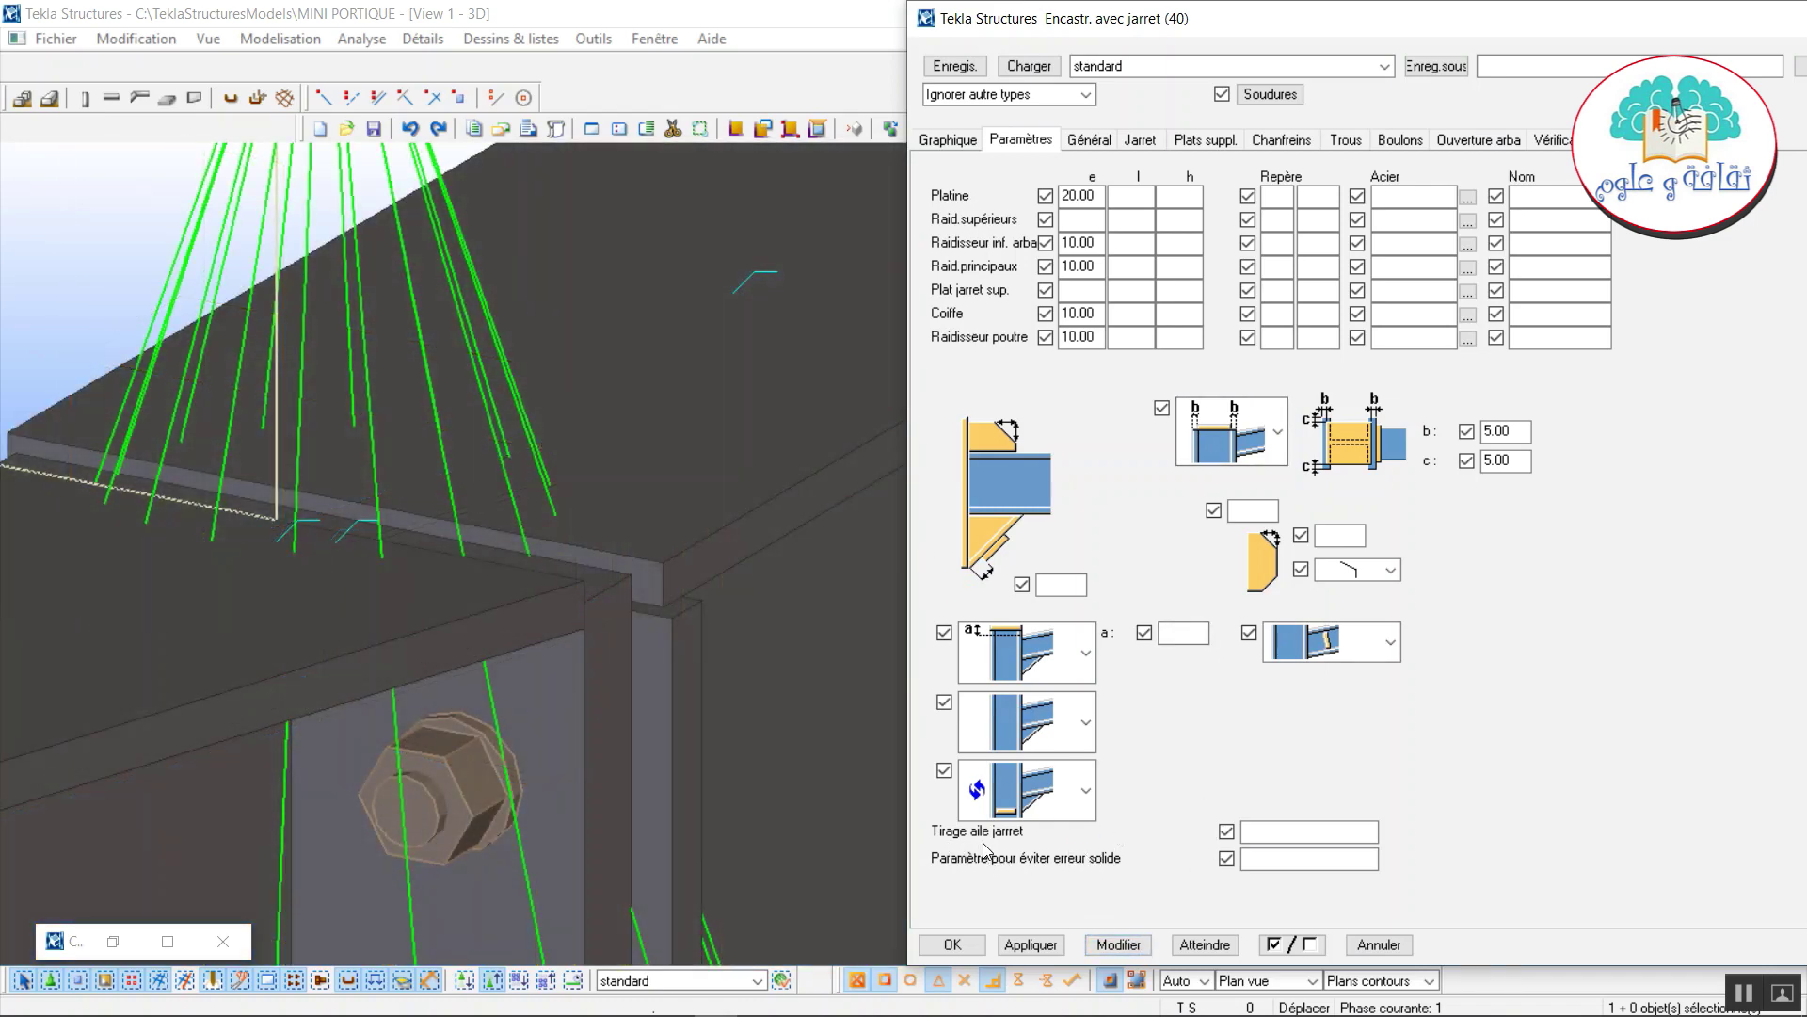
pyautogui.click(1189, 637)
pyautogui.click(1118, 944)
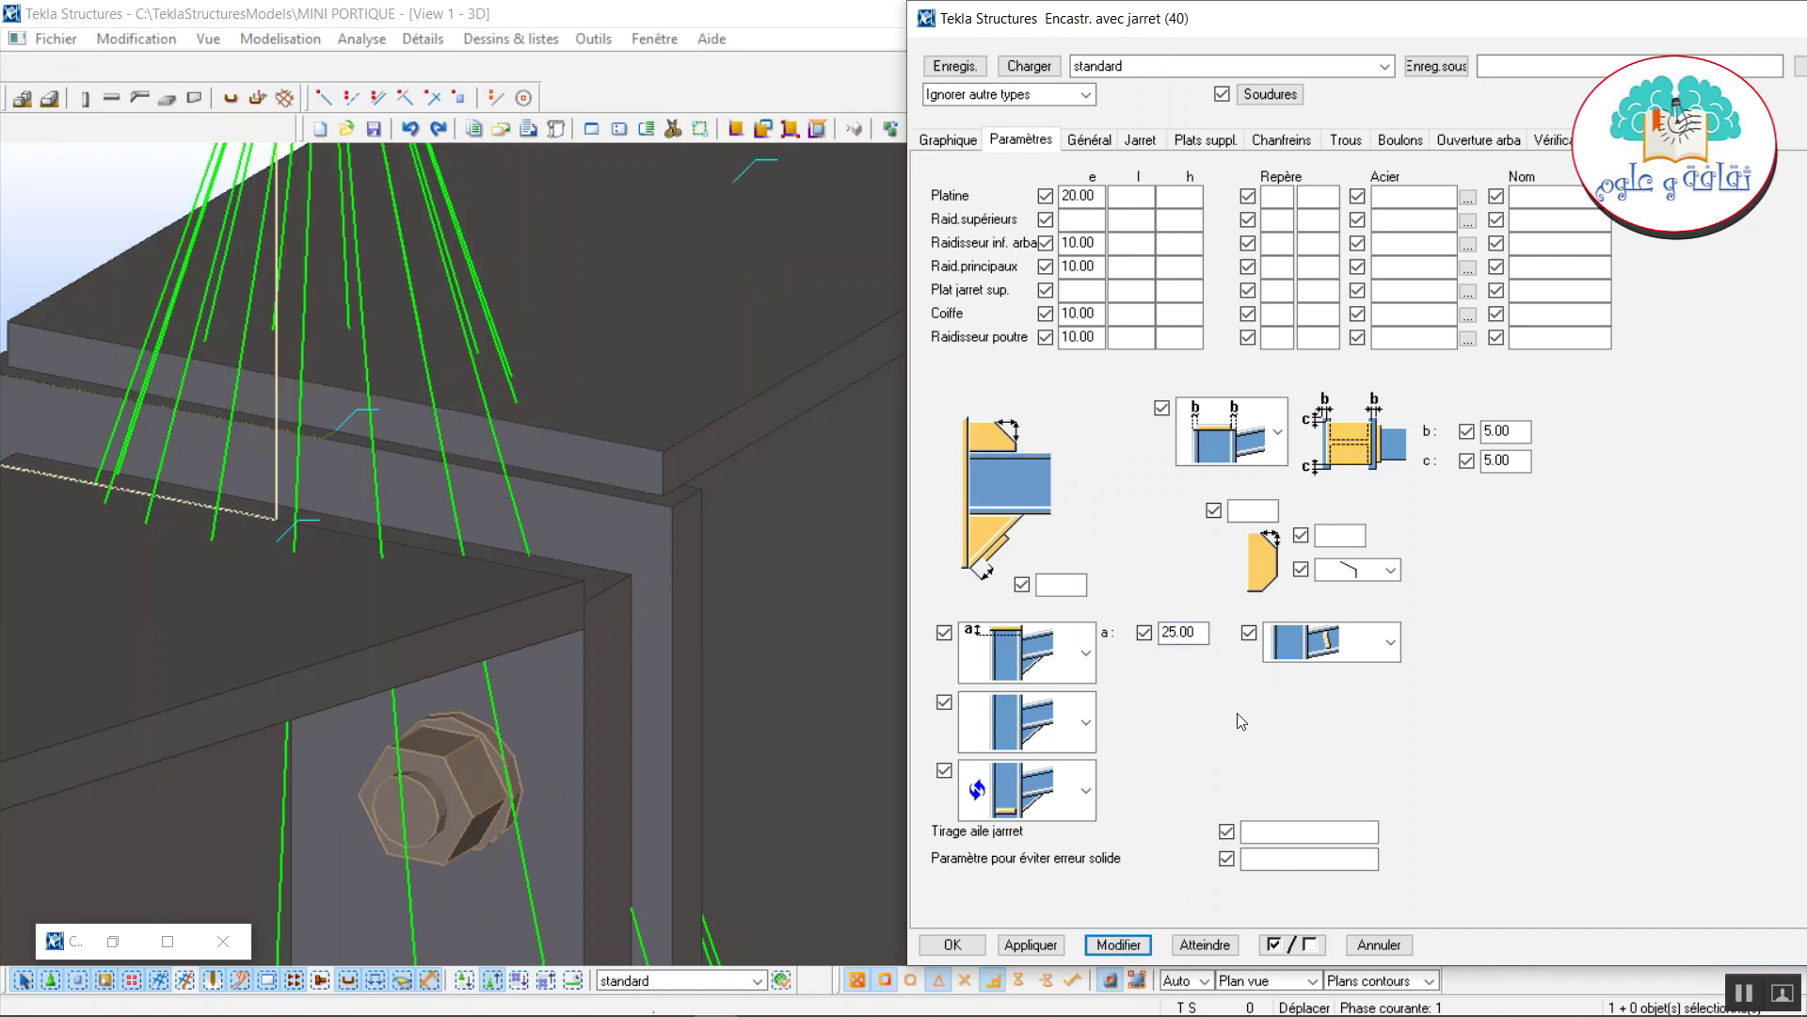
# Set the end plate's upper edge distance to 10 and update the connection.
pyautogui.click(953, 141)
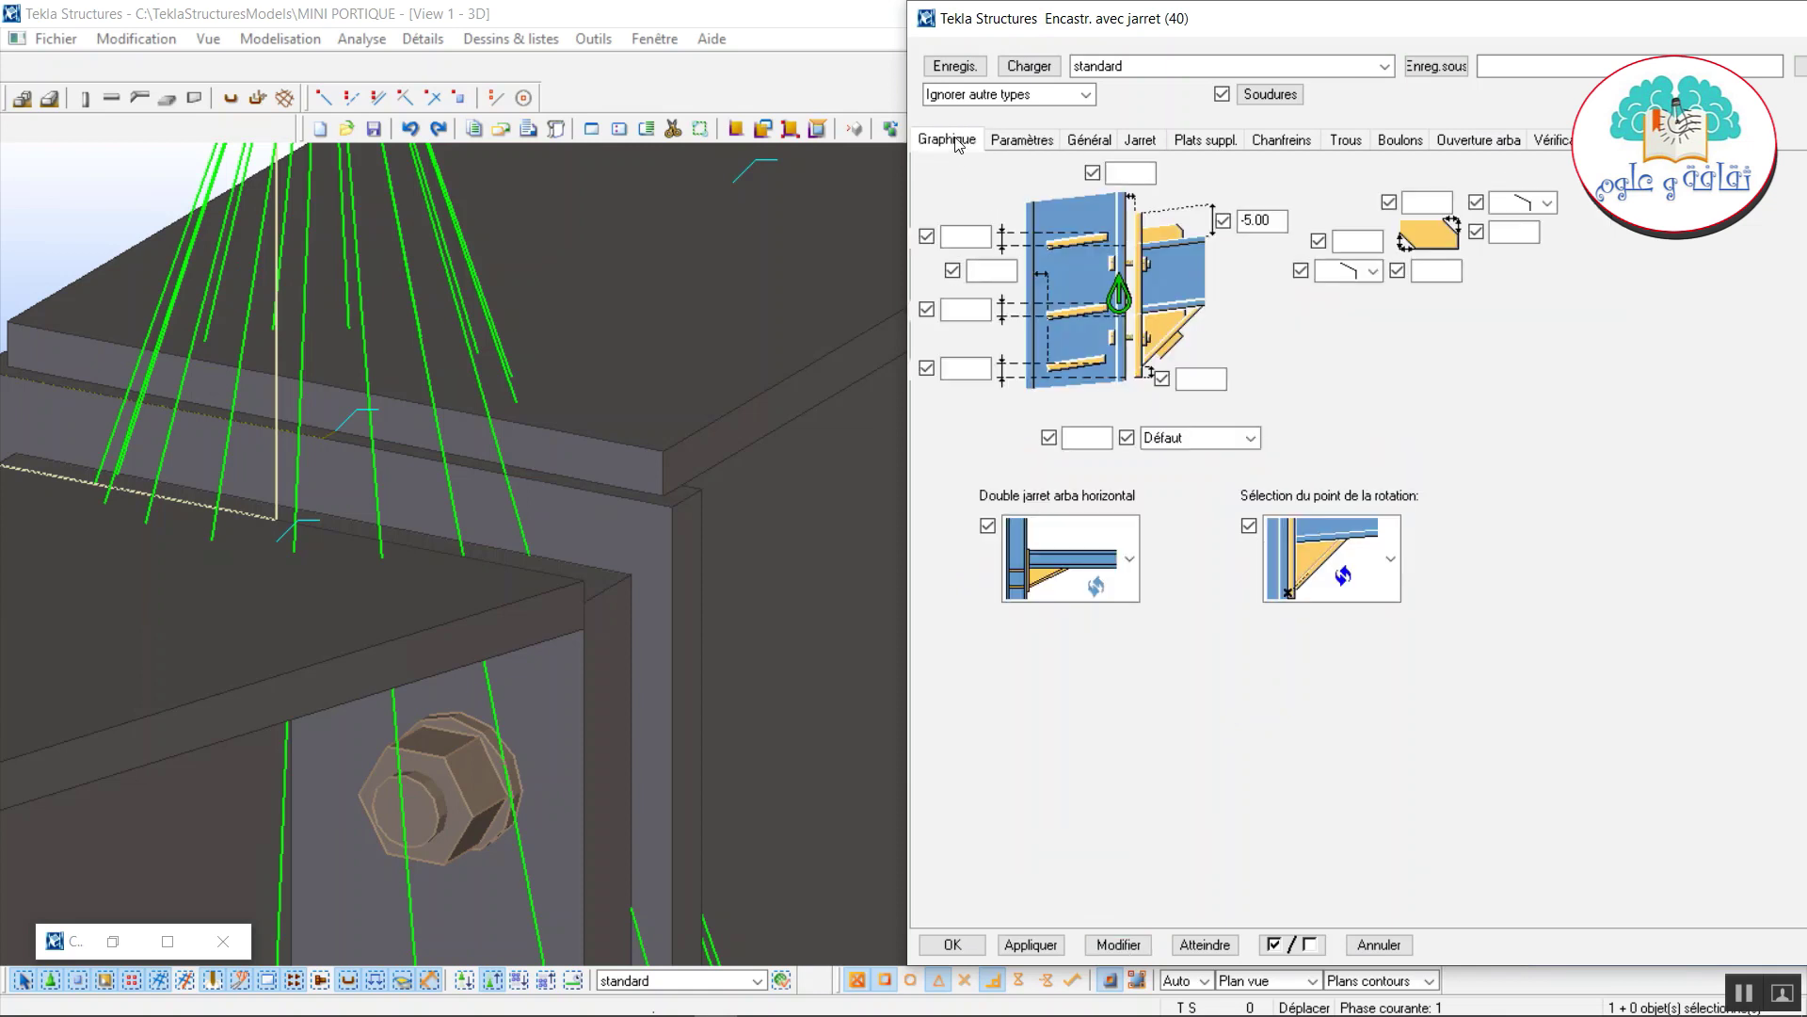
pyautogui.moveTo(1279, 221); pyautogui.dragTo(1234, 228)
pyautogui.write('10')
pyautogui.click(1118, 944)
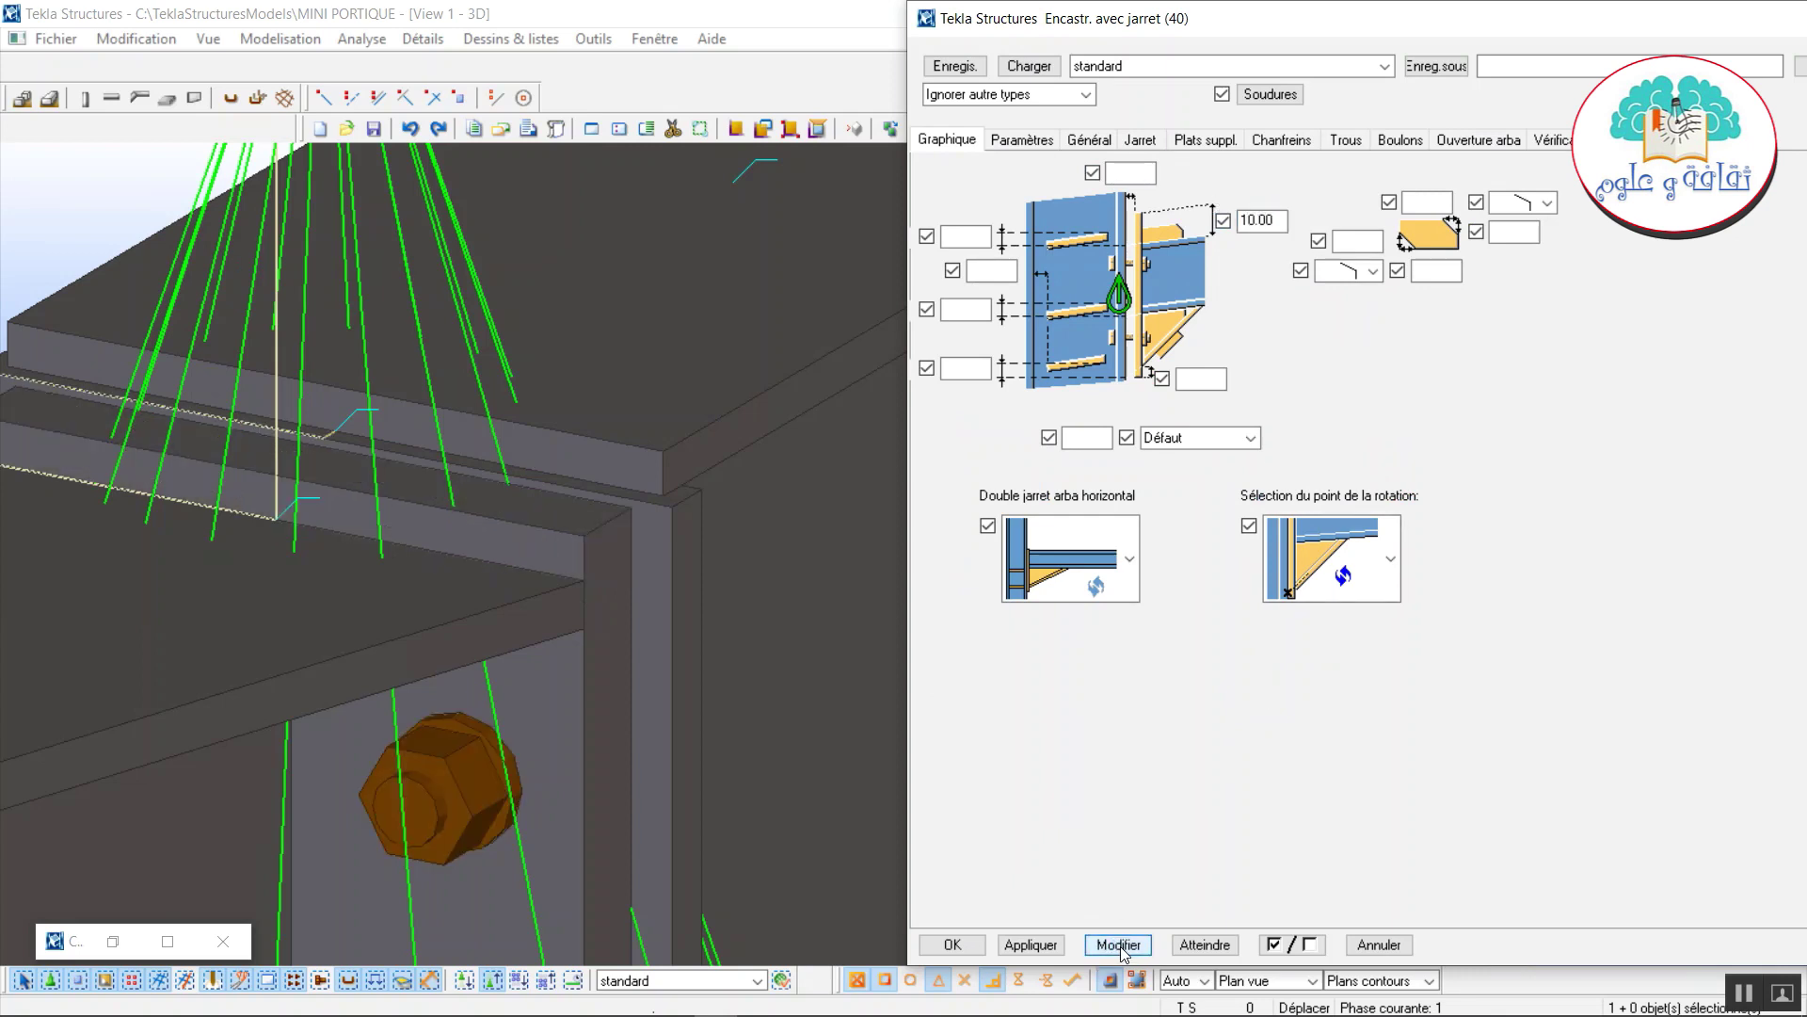
pyautogui.keyDown('ctrl'); pyautogui.moveTo(762, 657); pyautogui.dragTo(621, 607, button='middle'); pyautogui.keyUp('ctrl')
# Set the bolt diameter to 18, keep the tolerance at 1.00, and update the connection.
pyautogui.click(1403, 140)
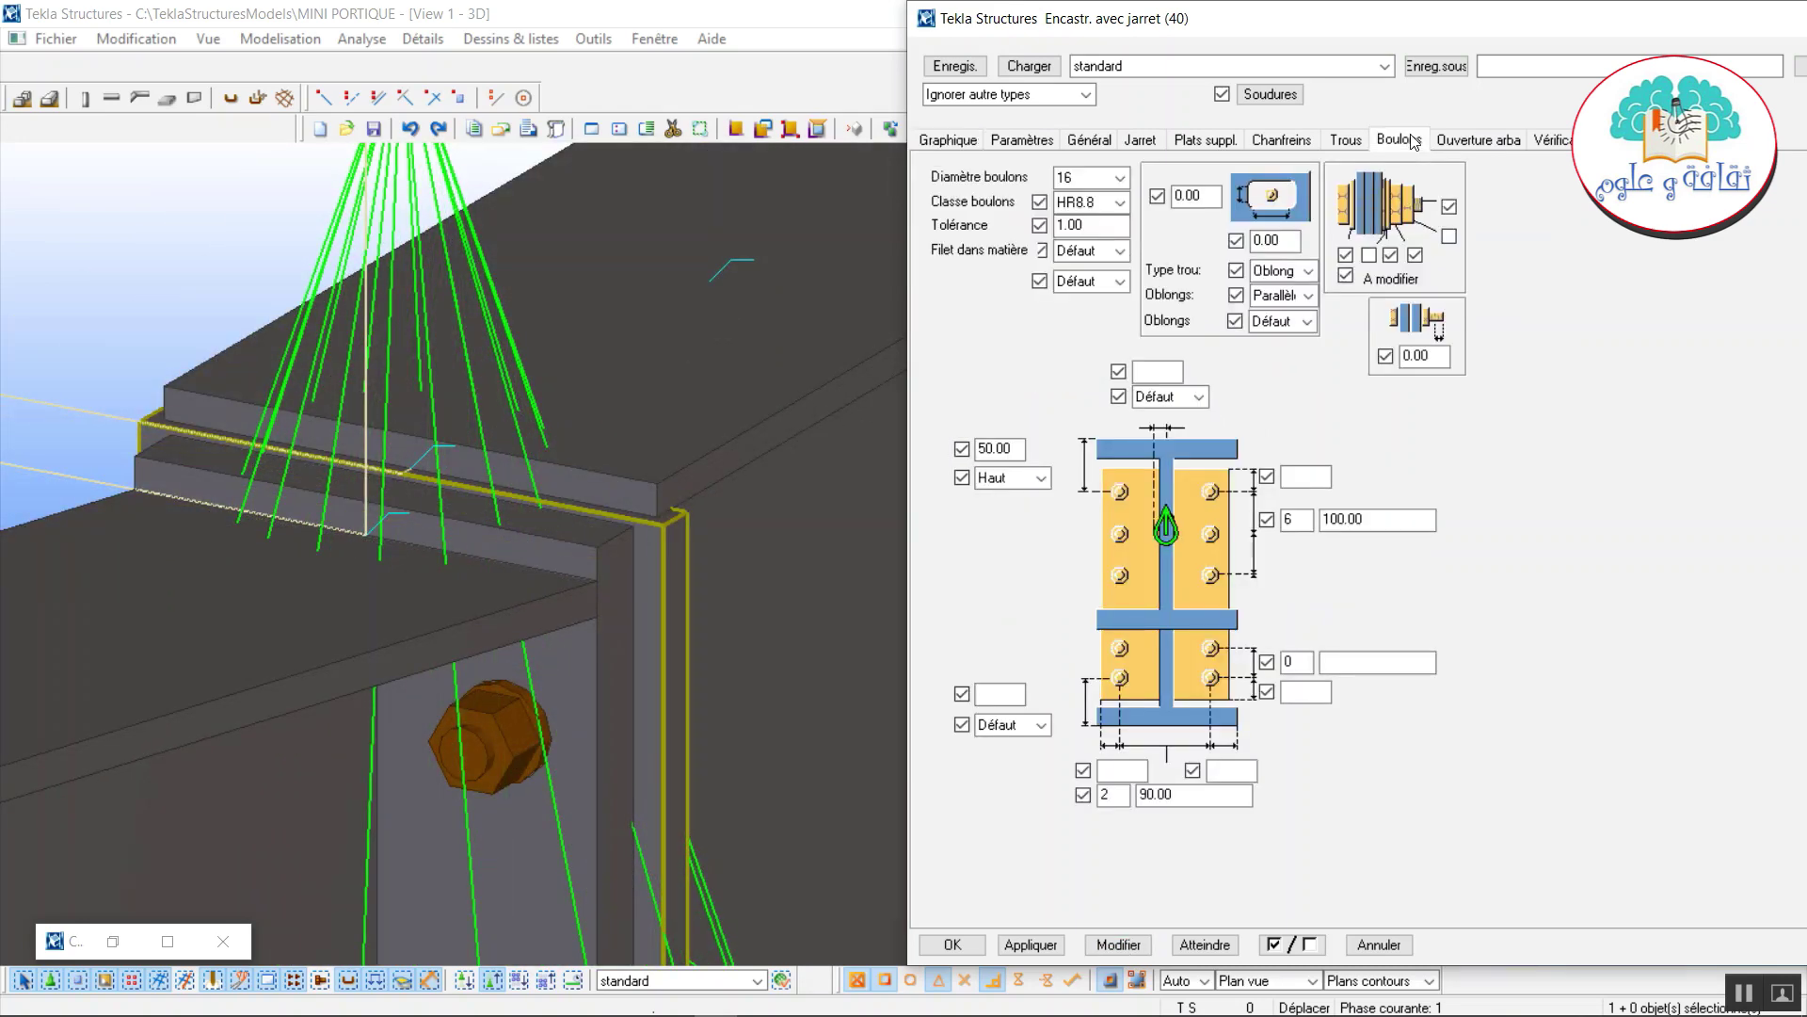
pyautogui.click(1120, 178)
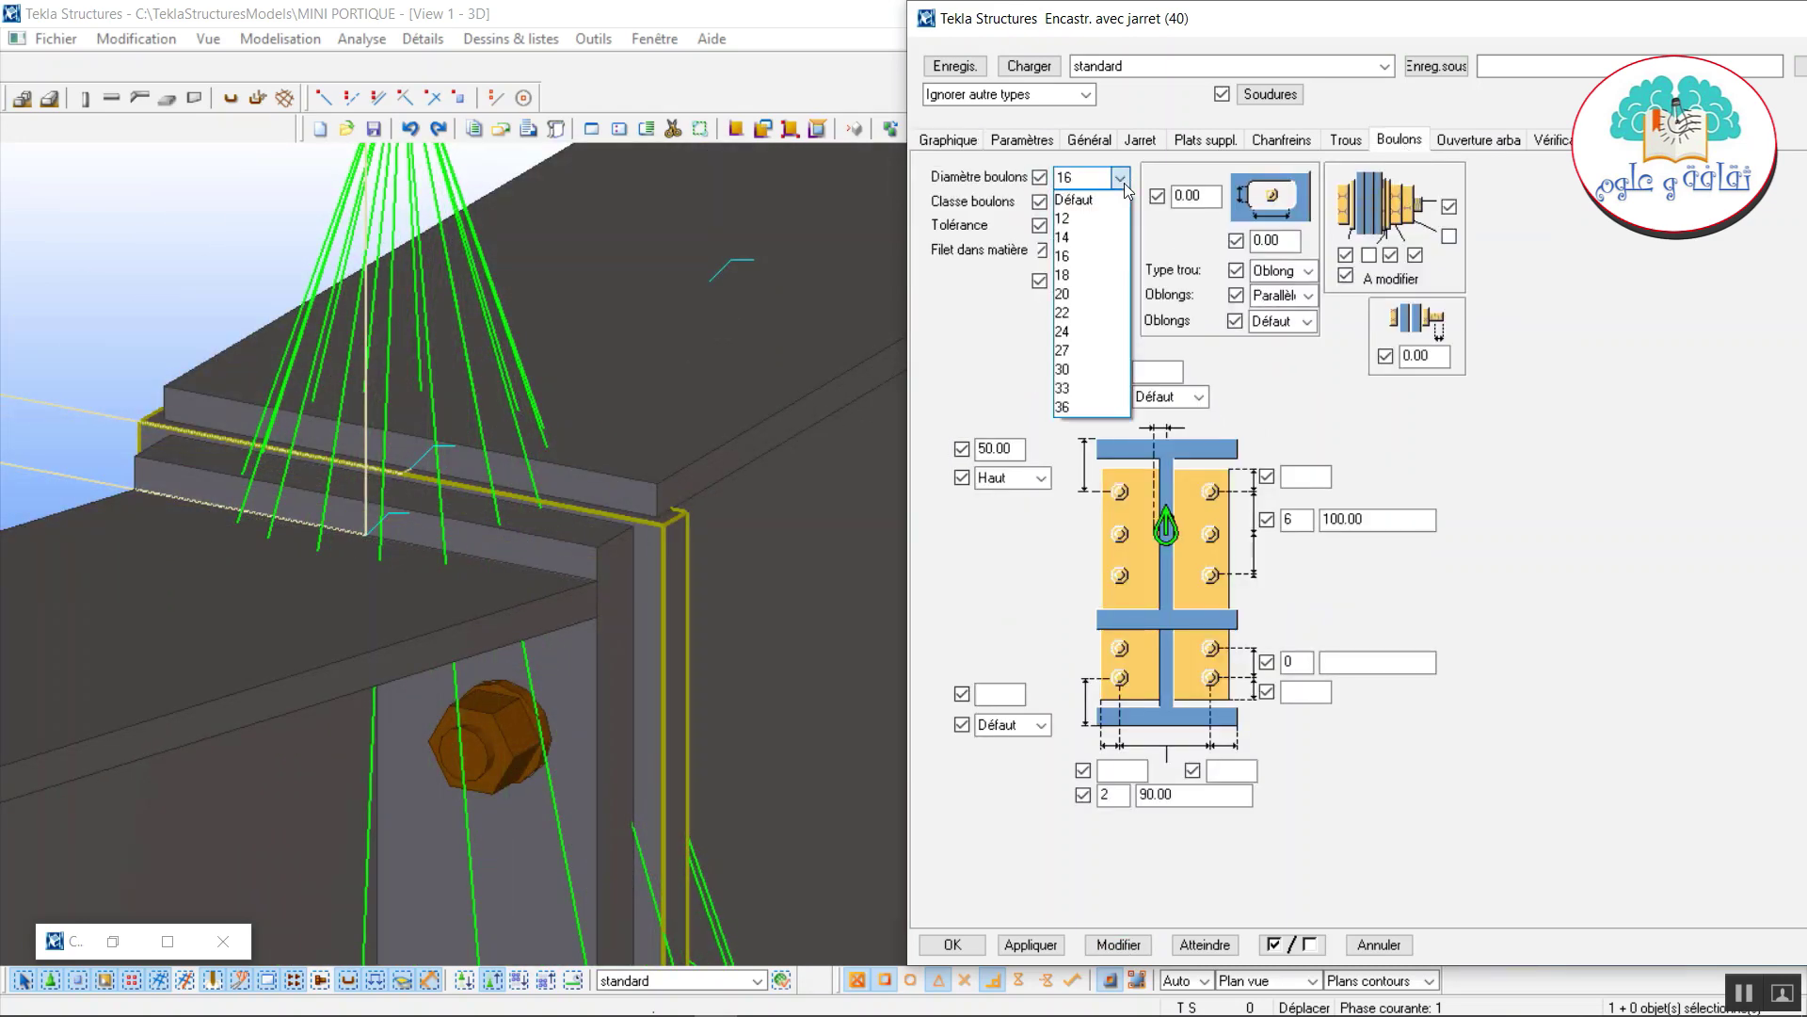
pyautogui.click(1092, 275)
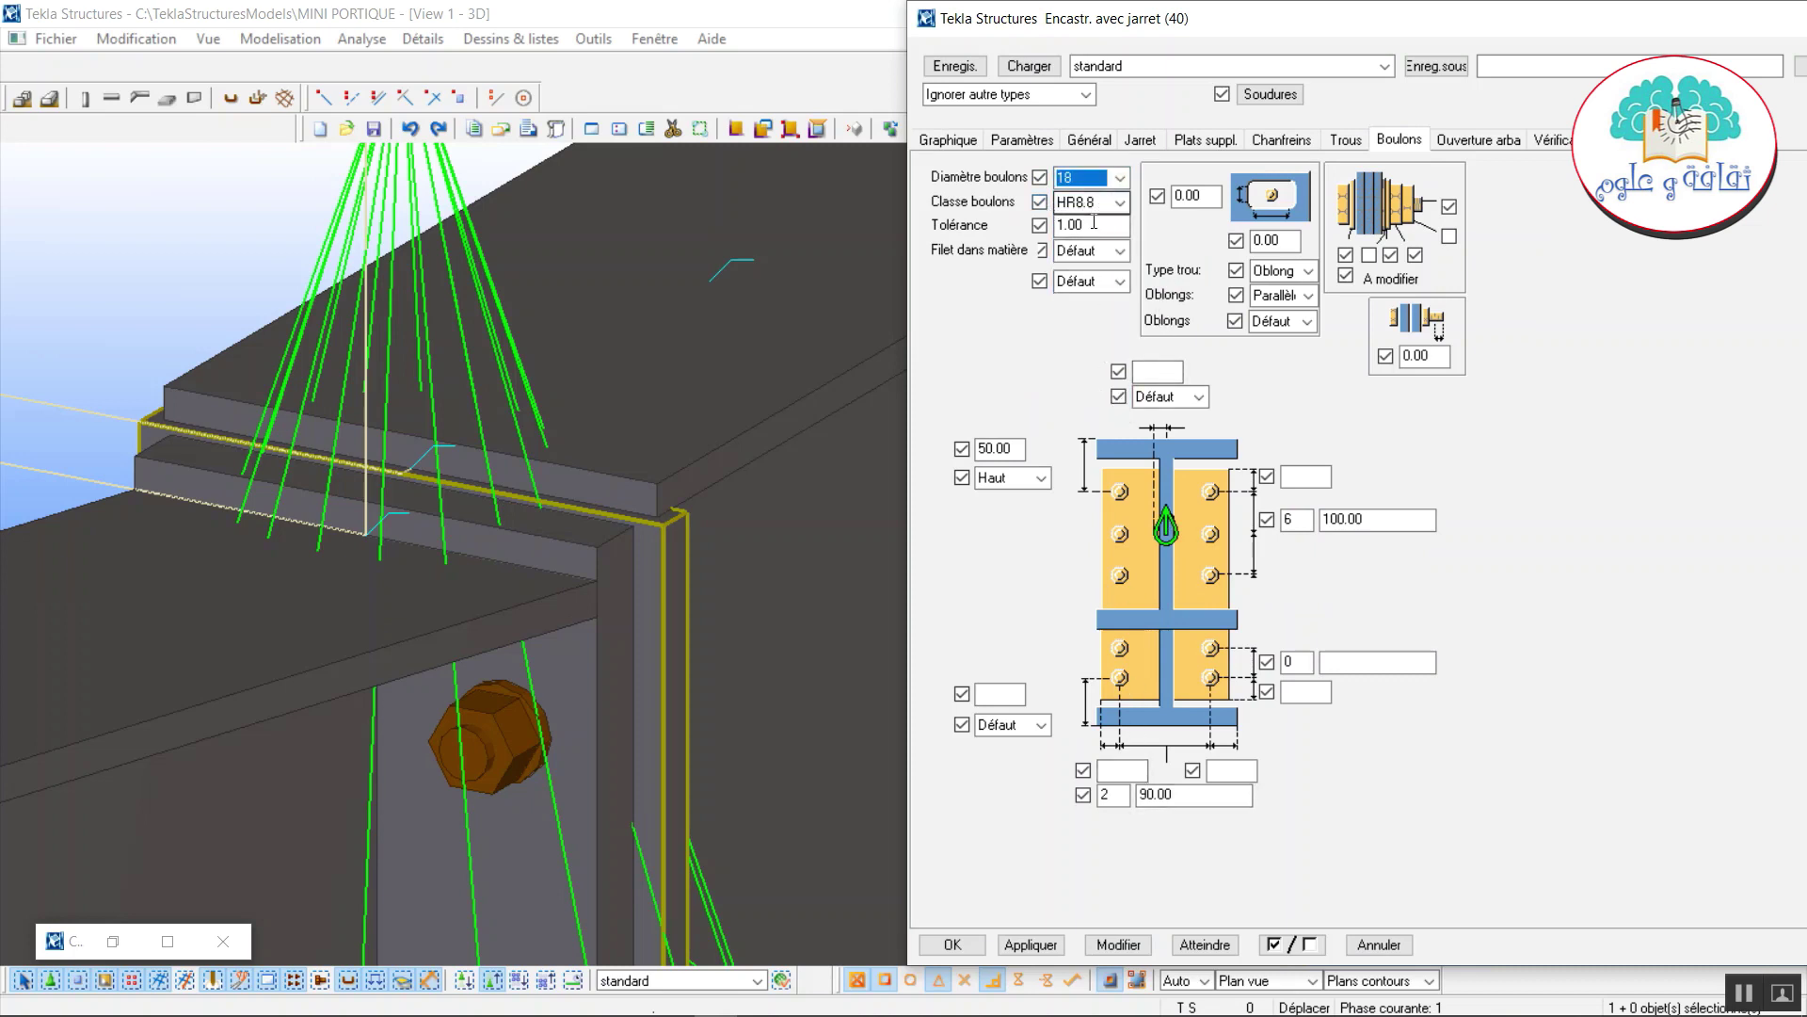
pyautogui.moveTo(1094, 224); pyautogui.dragTo(1053, 226)
pyautogui.click(1137, 943)
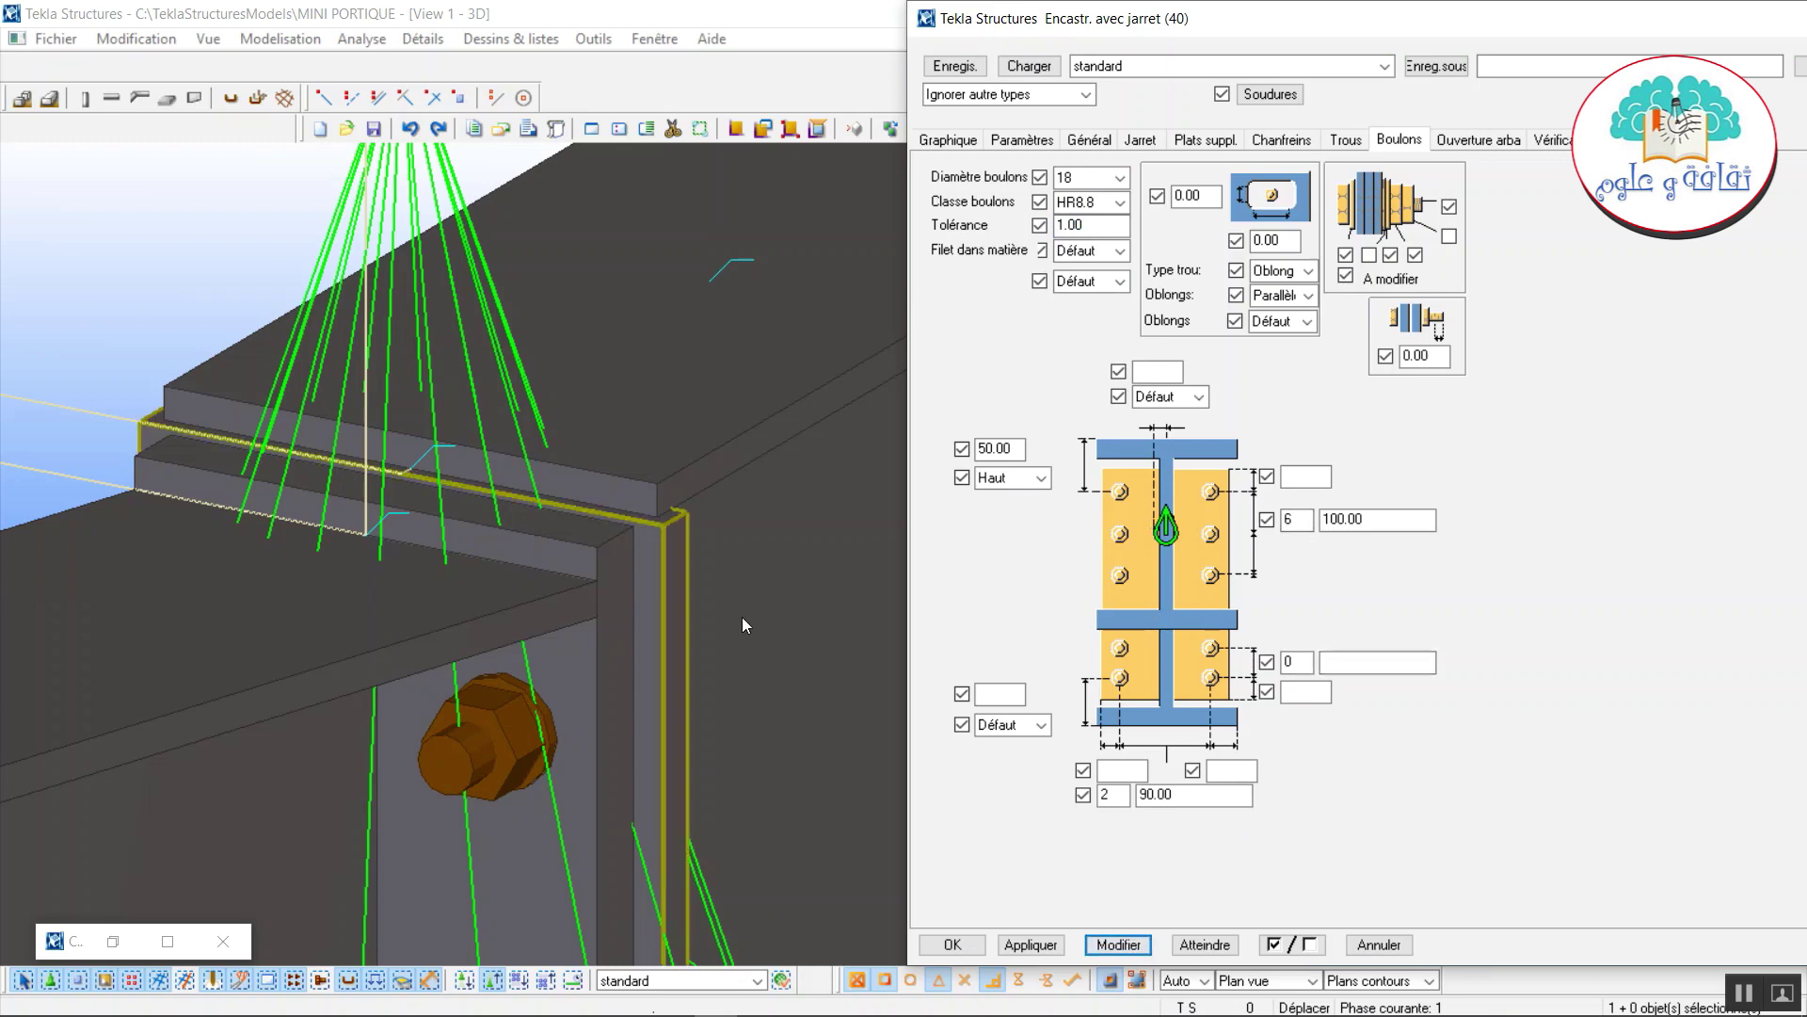
# Check the bolt rows of the grid C haunch connection in the model, then apply and accept its properties.
pyautogui.scroll(6, 659, 697)
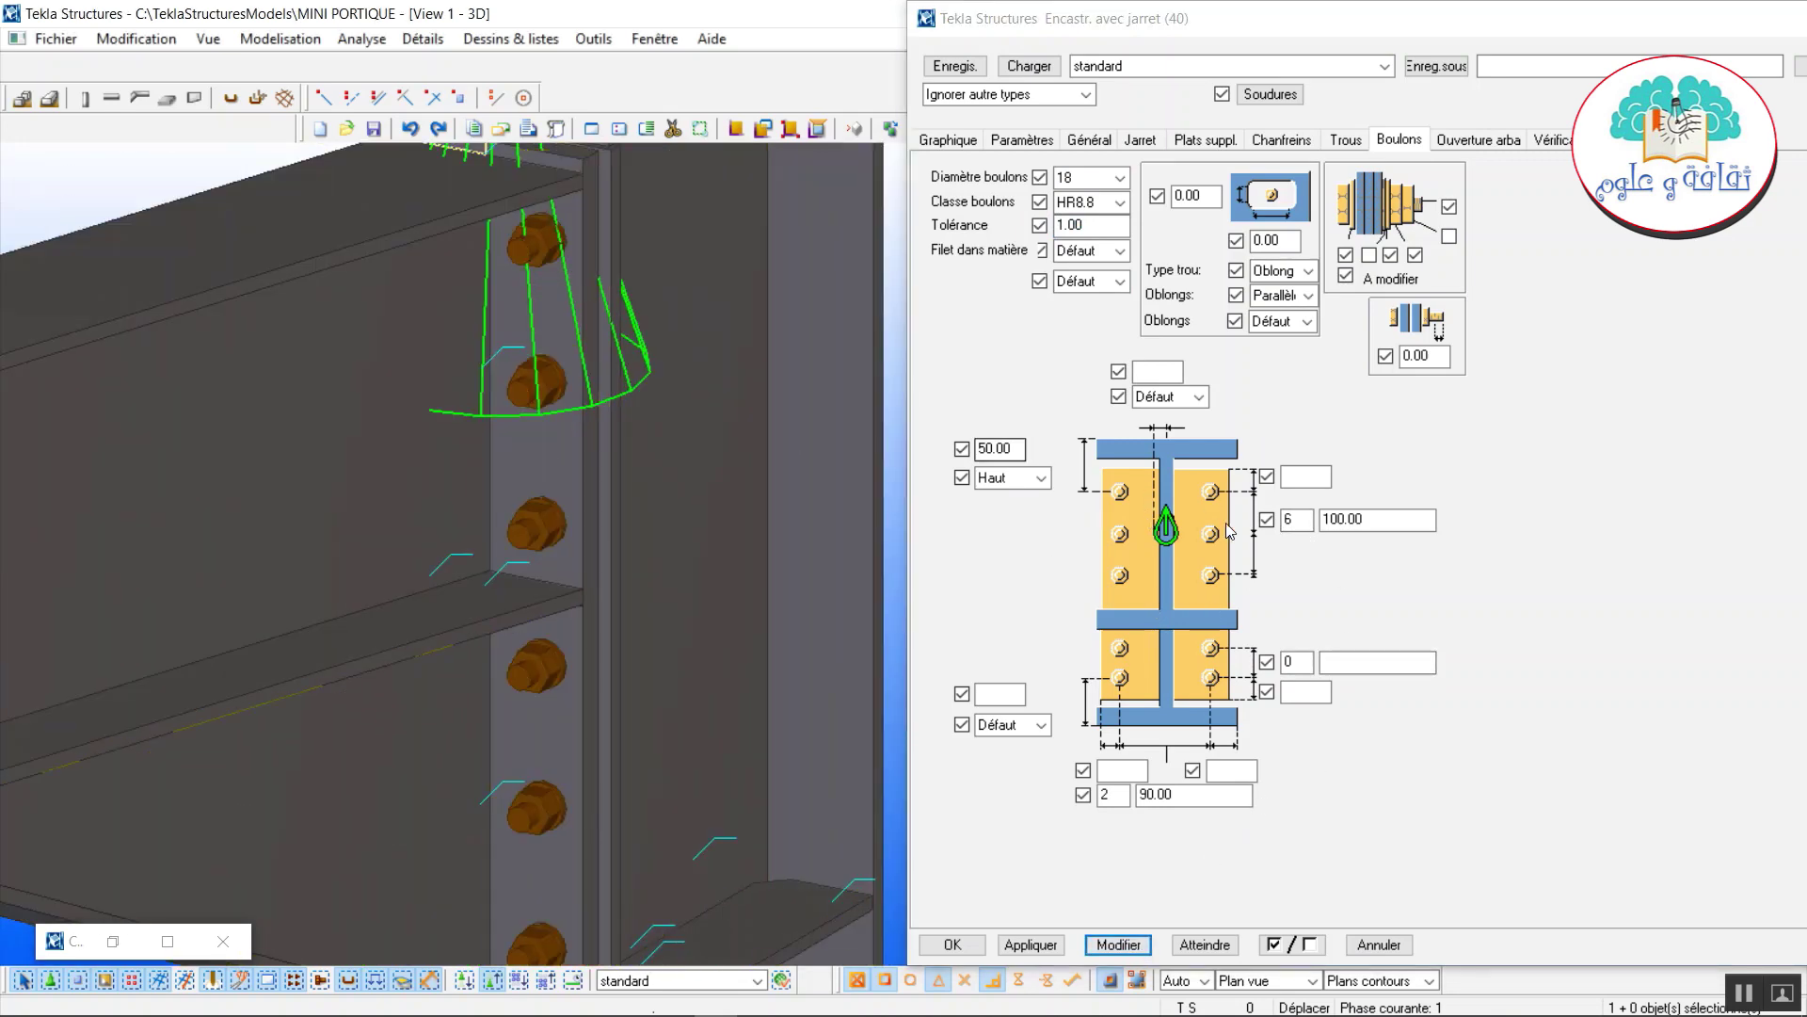
pyautogui.click(1341, 530)
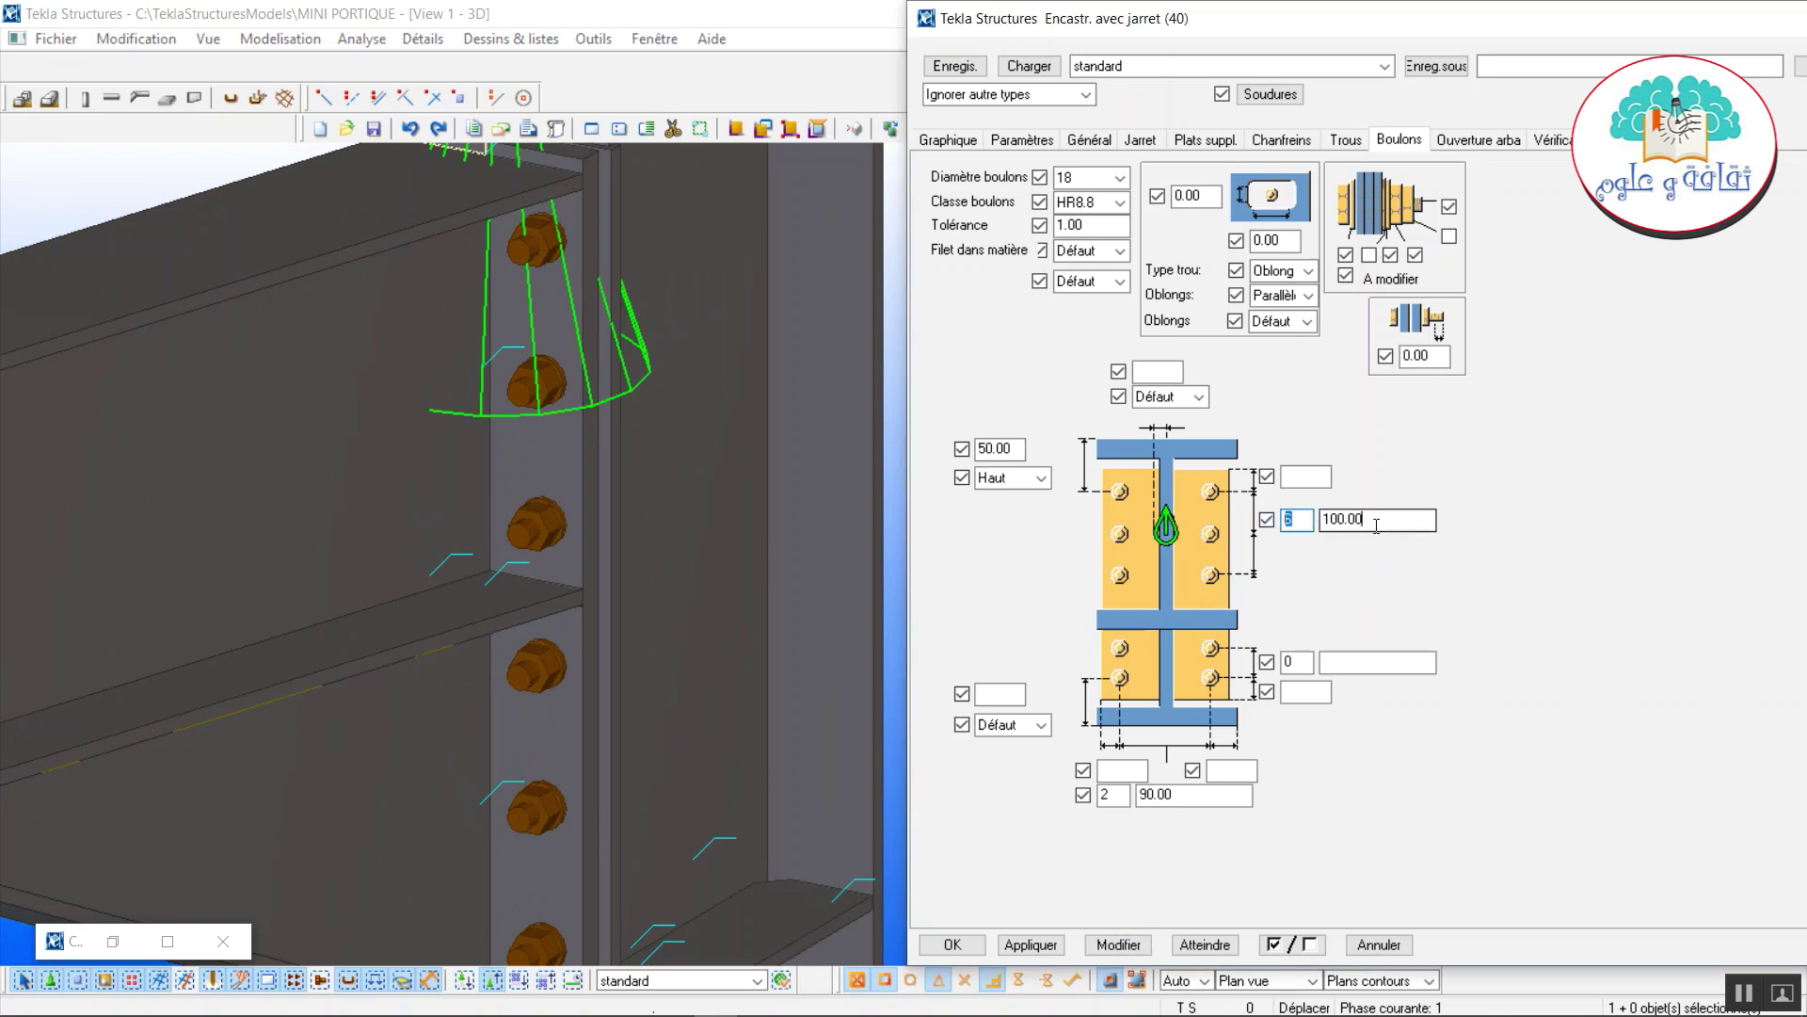
pyautogui.press('Tab')
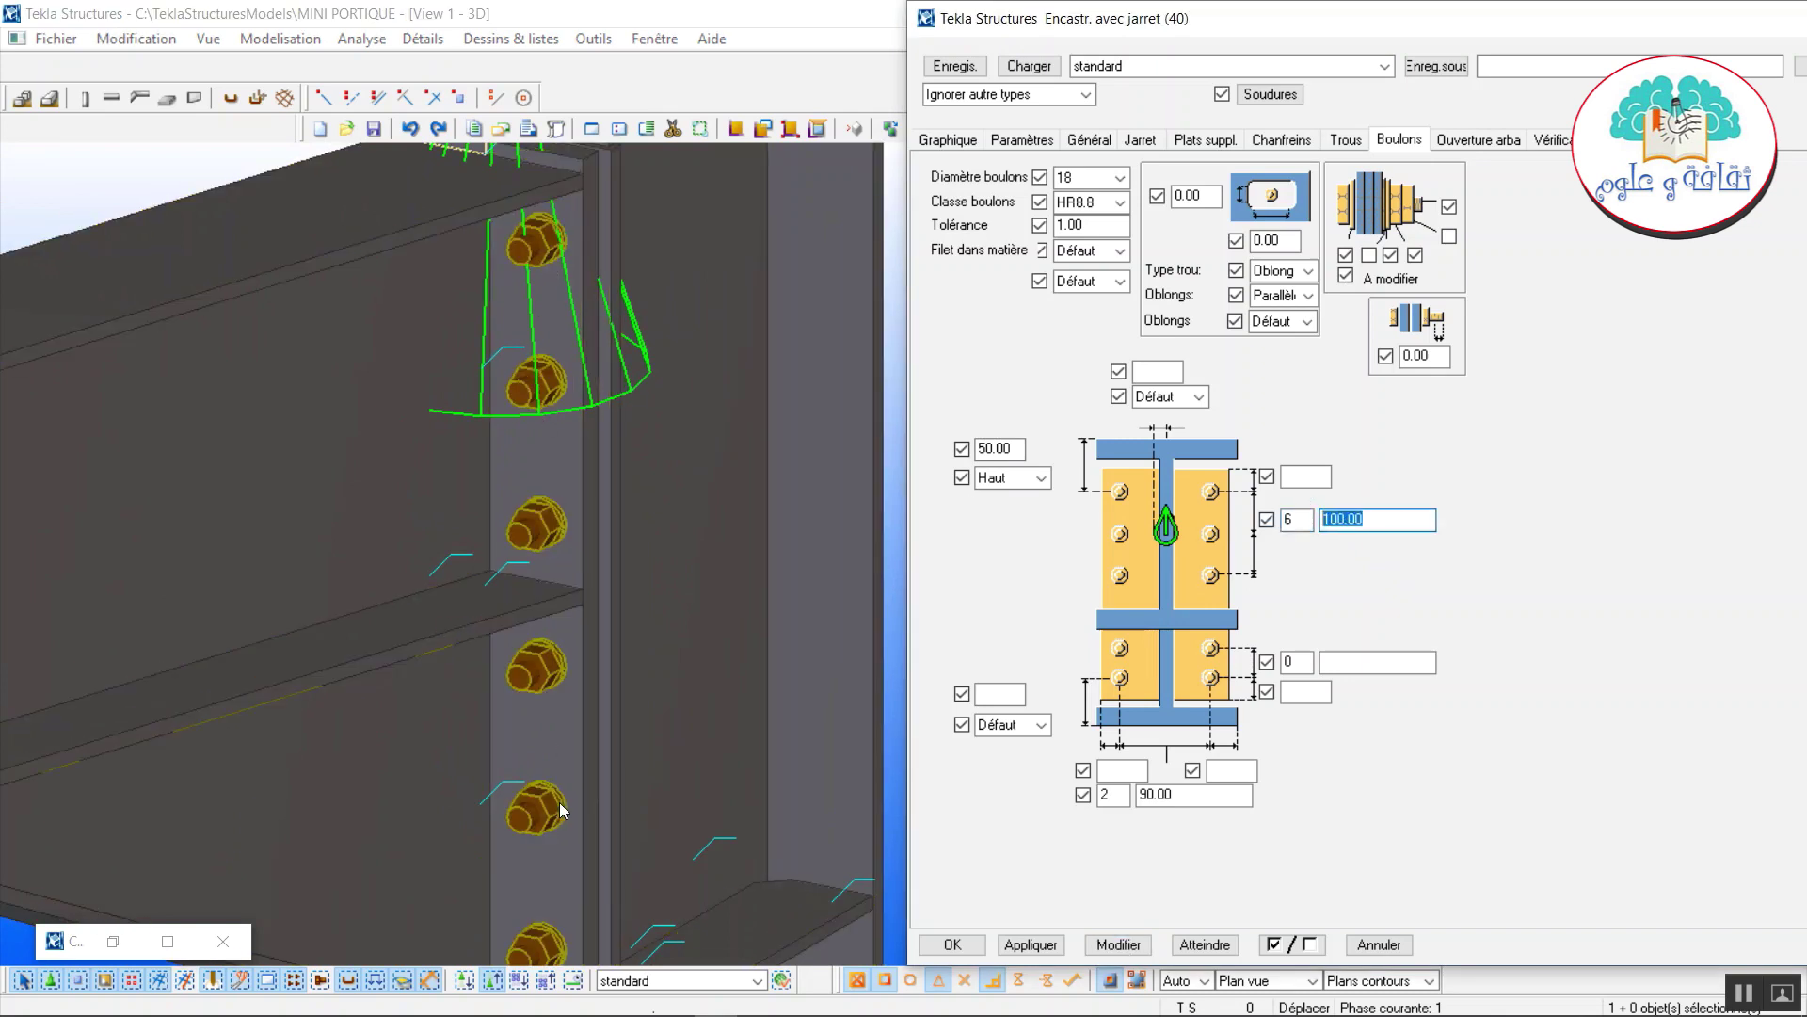
pyautogui.moveTo(561, 804); pyautogui.dragTo(675, 576, button='middle')
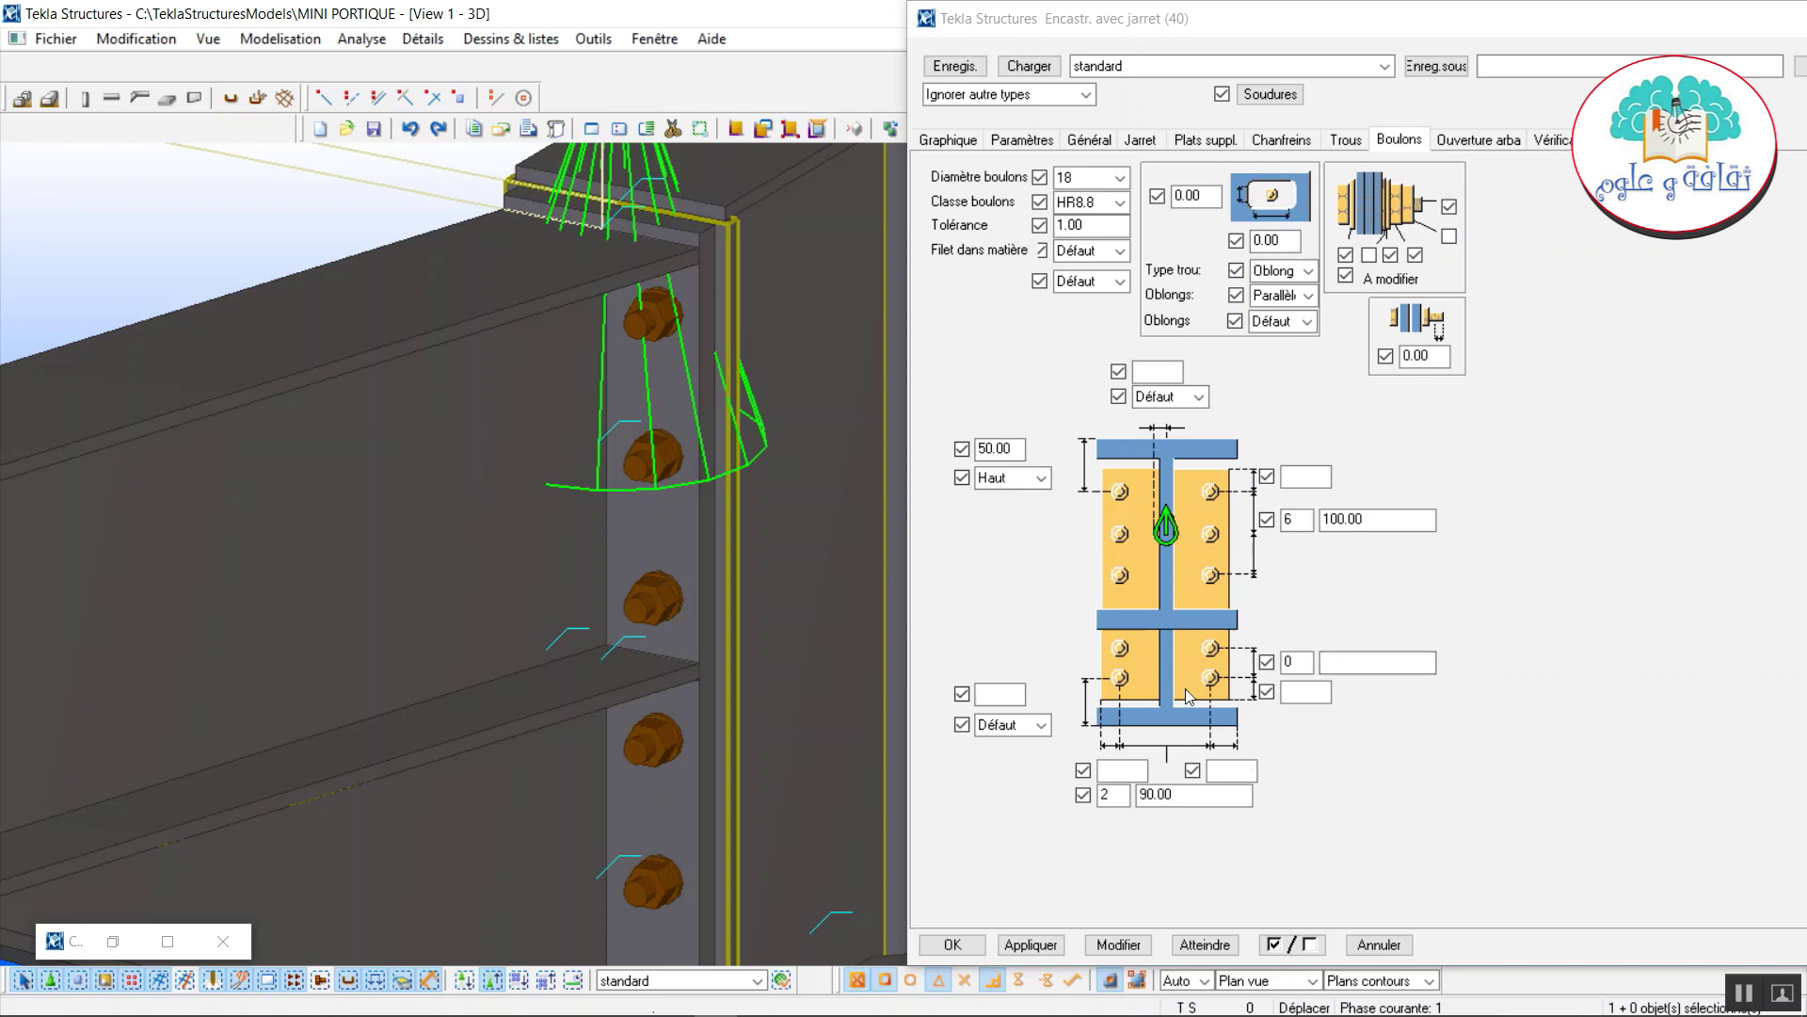
pyautogui.click(1031, 944)
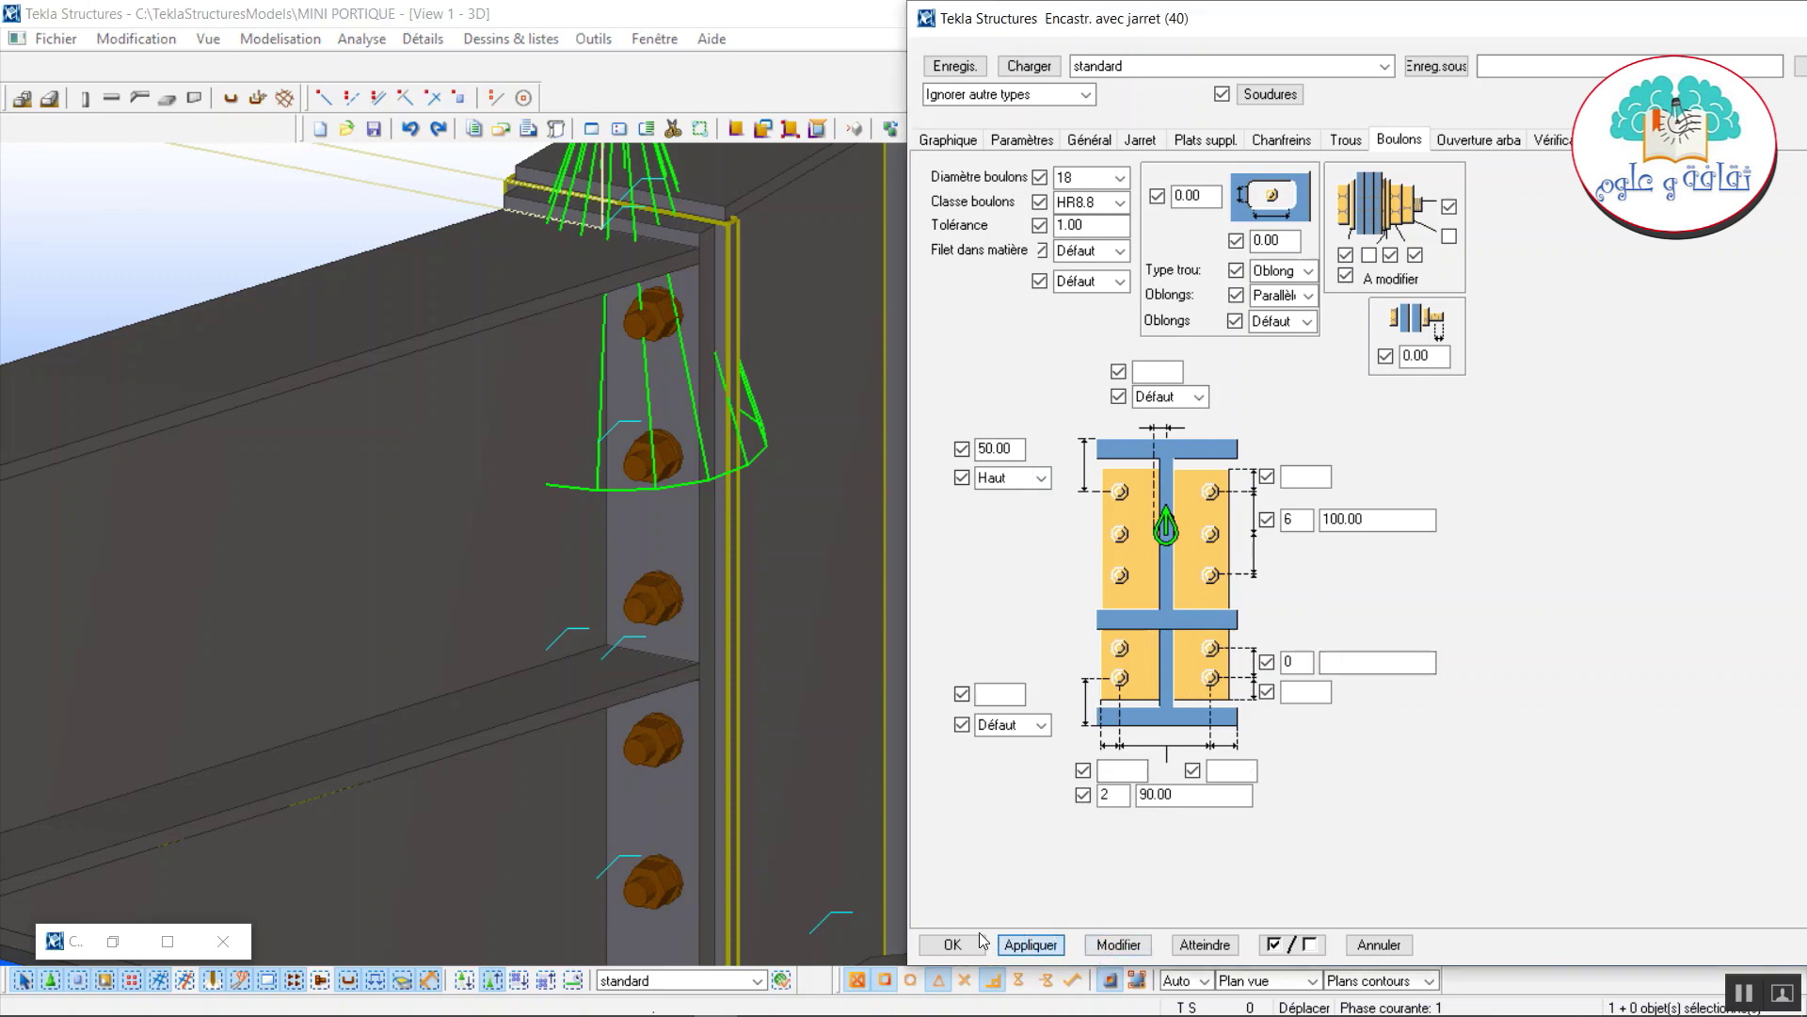
pyautogui.click(949, 942)
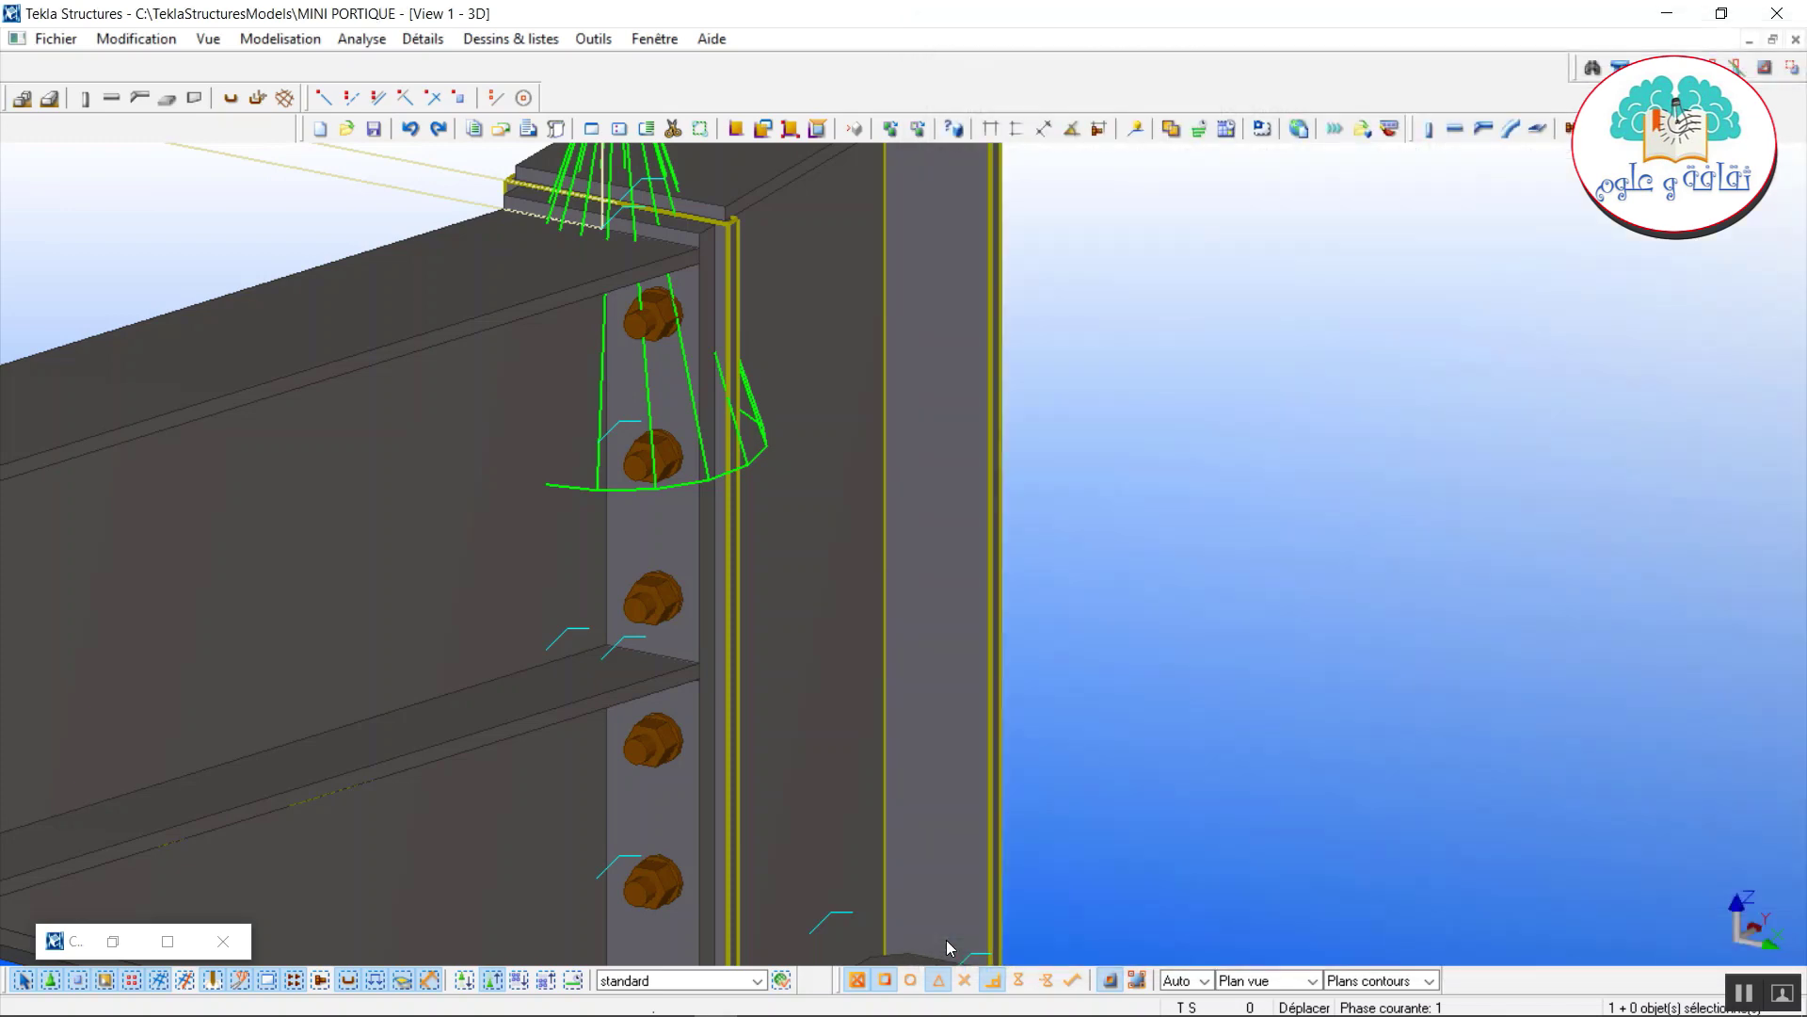
# Create the Encas. jarret boul. (40) haunch connection between the opposite column and its rafter.
pyautogui.scroll(-3, 1213, 712)
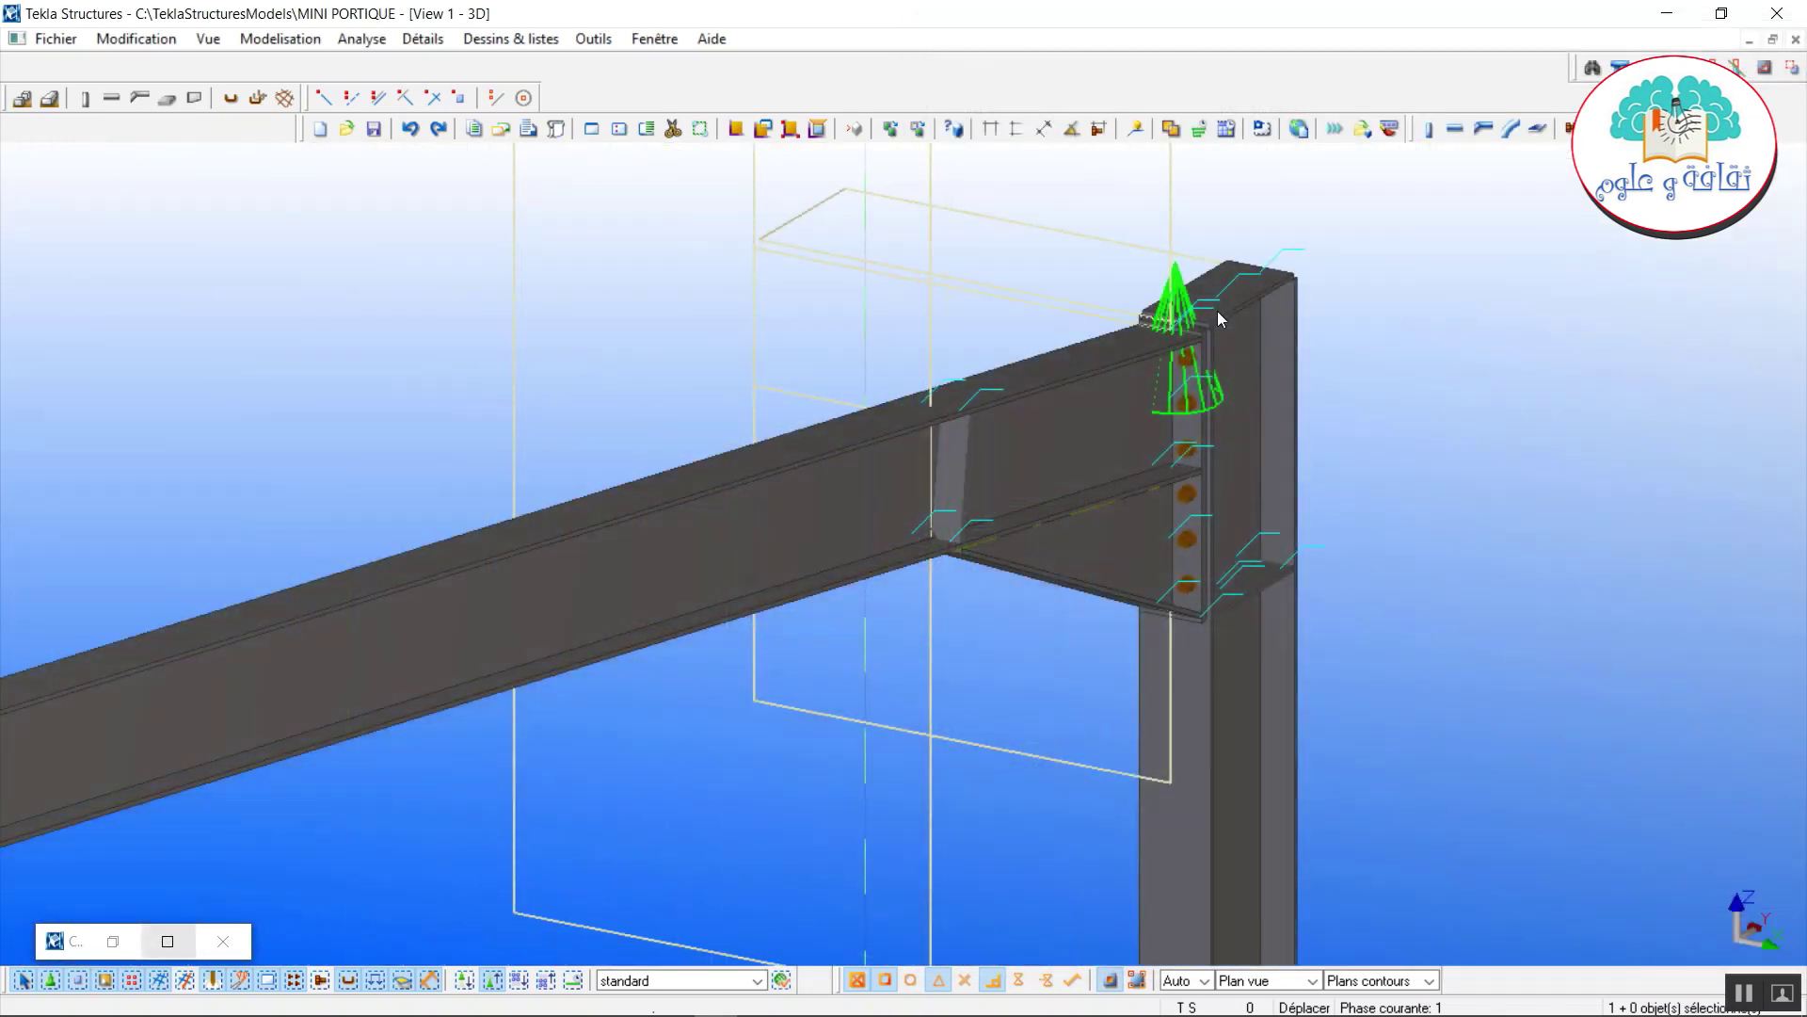
pyautogui.hotkey('ctrl', 'f')
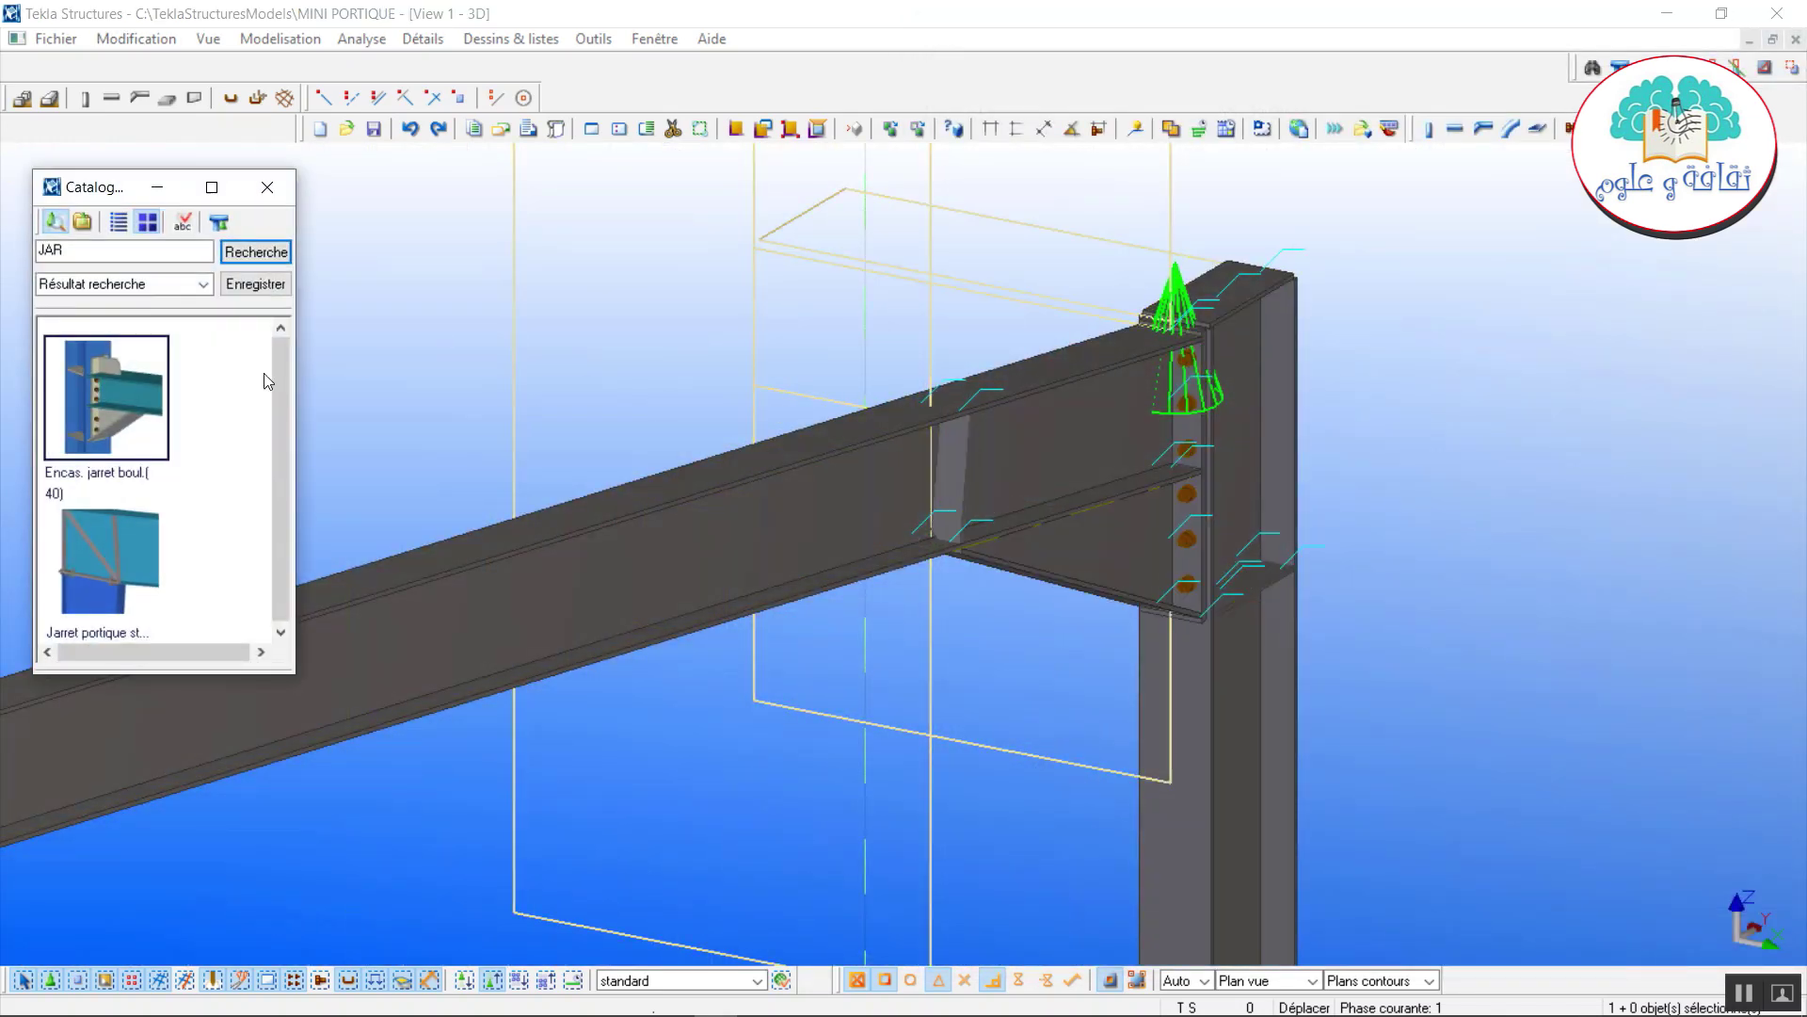
pyautogui.doubleClick(76, 410)
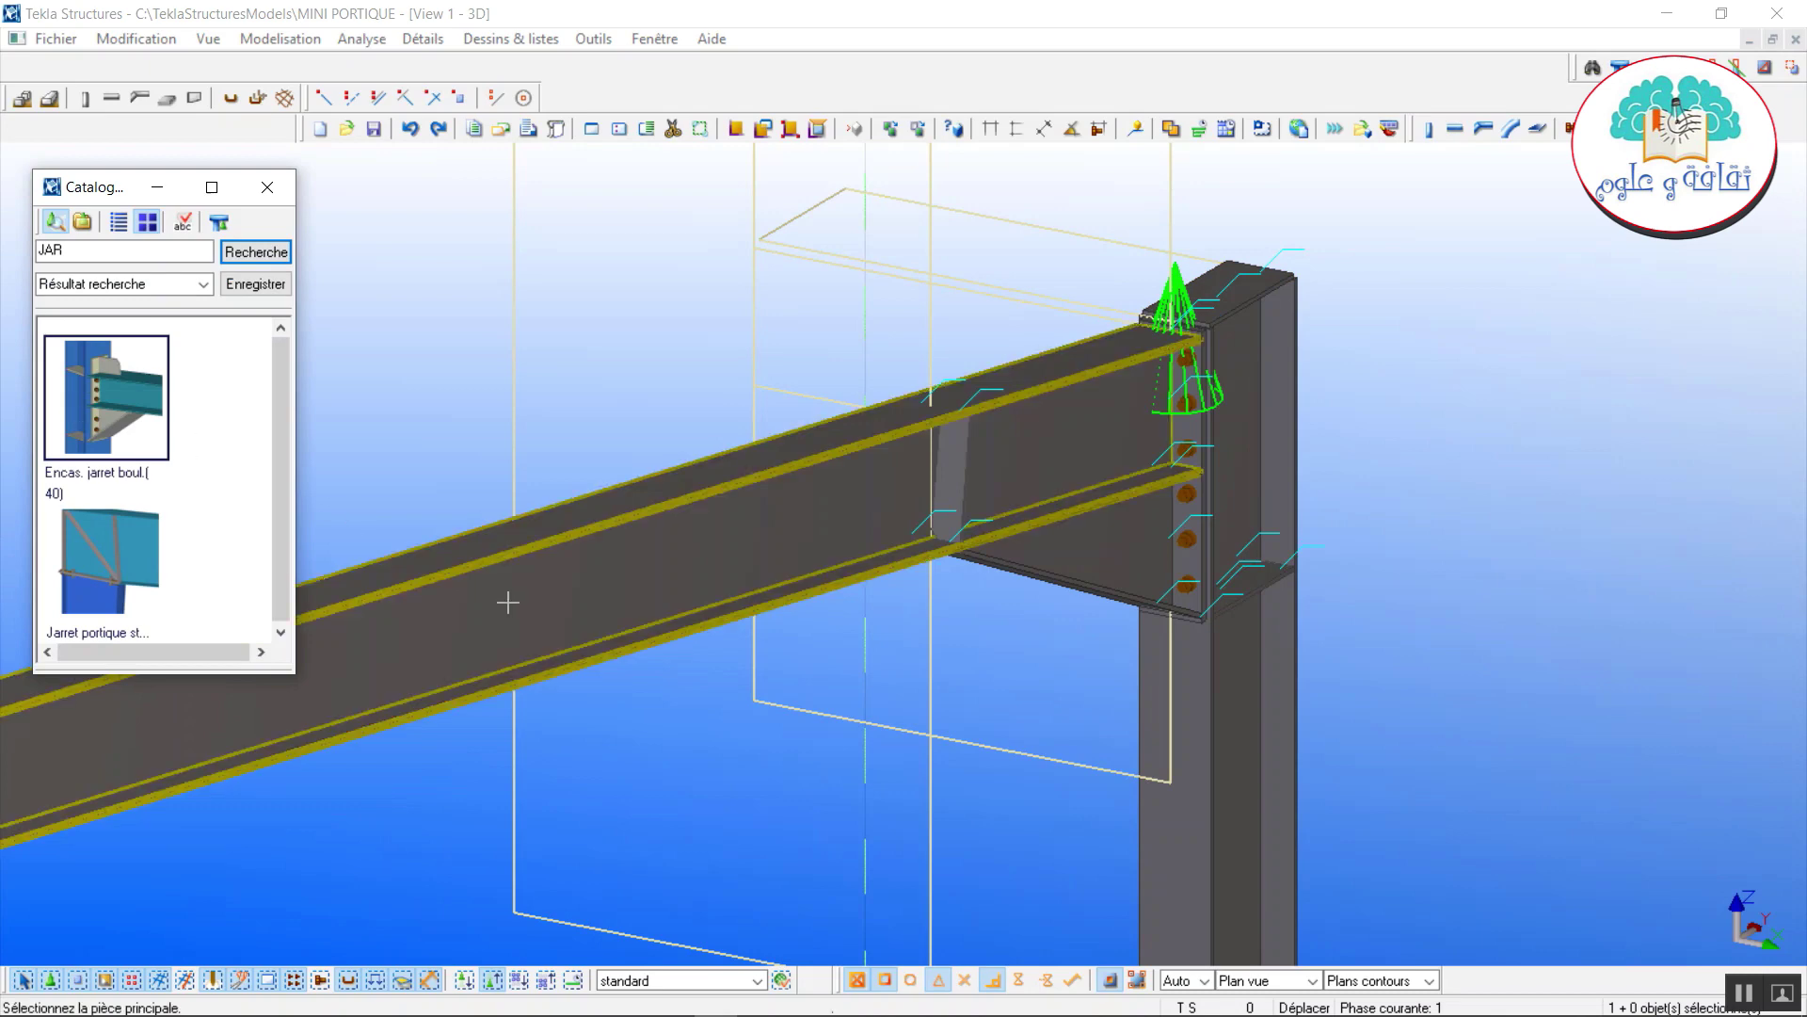
pyautogui.moveTo(715, 577); pyautogui.dragTo(1695, 414, button='middle')
pyautogui.scroll(-5, 960, 630)
pyautogui.moveTo(621, 847); pyautogui.dragTo(1064, 207, button='middle')
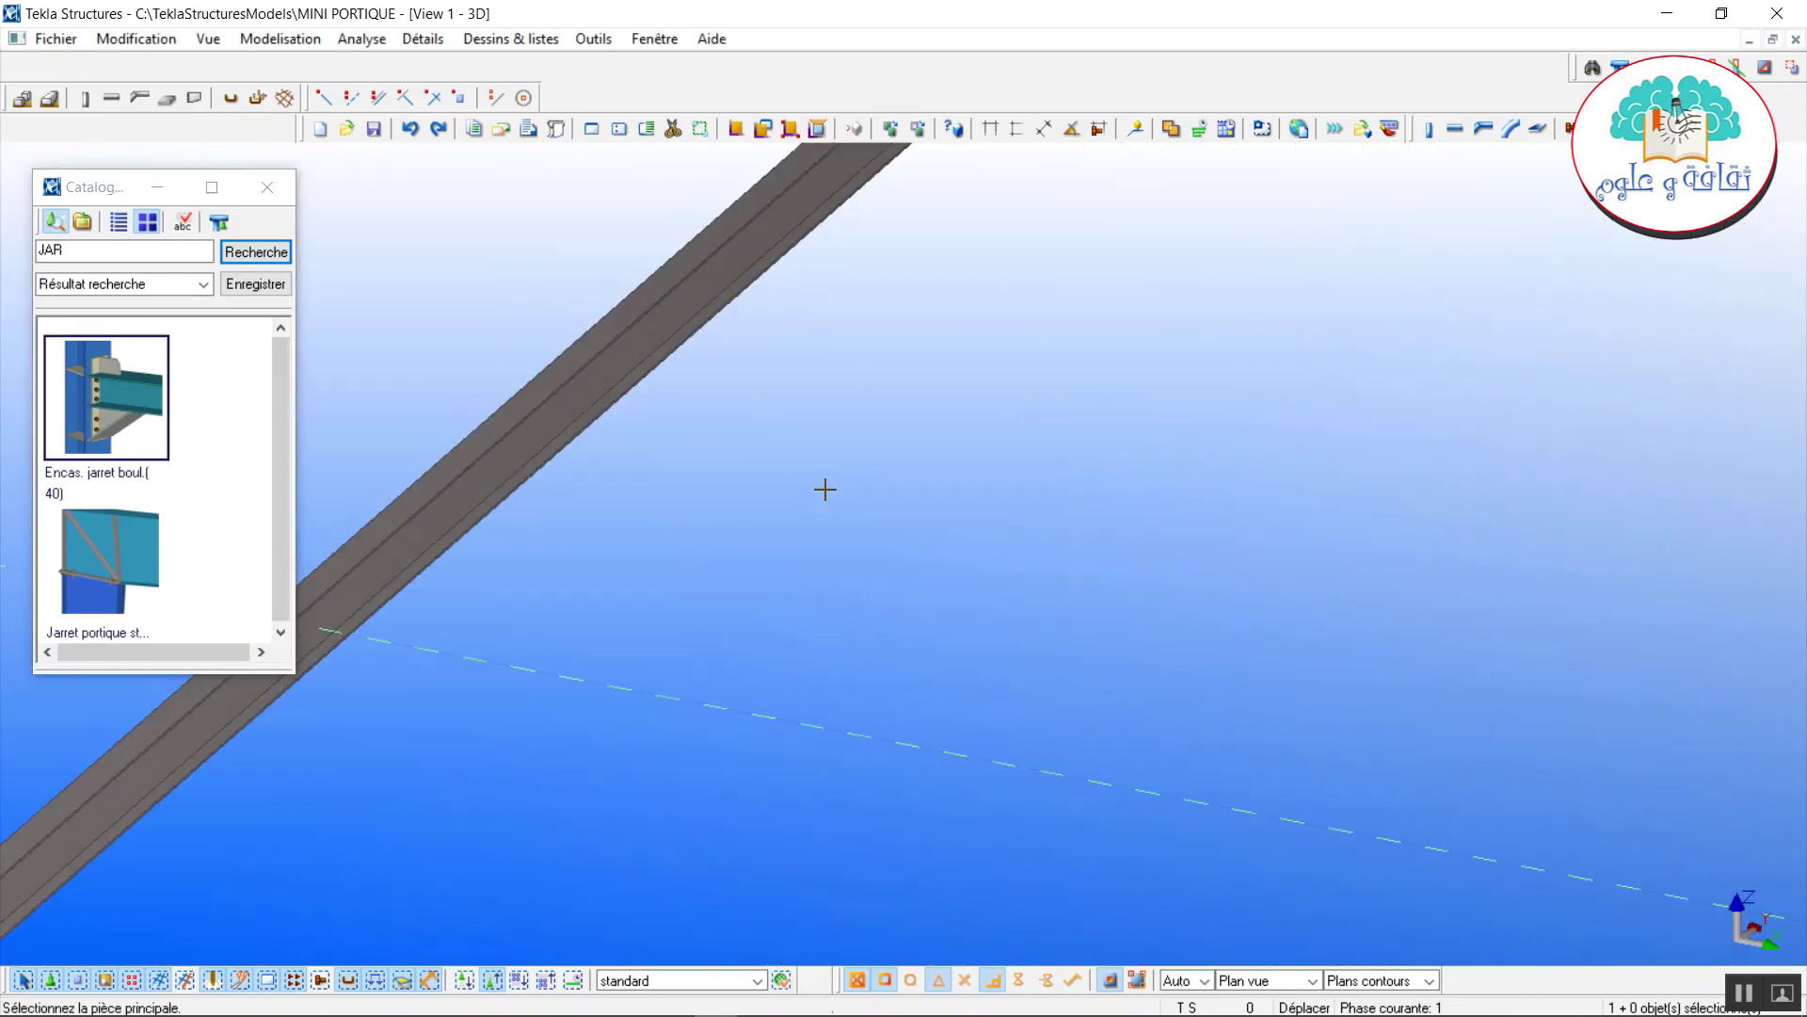
pyautogui.moveTo(725, 733); pyautogui.dragTo(1611, 215, button='middle')
pyautogui.scroll(2, 1403, 606)
pyautogui.click(694, 609)
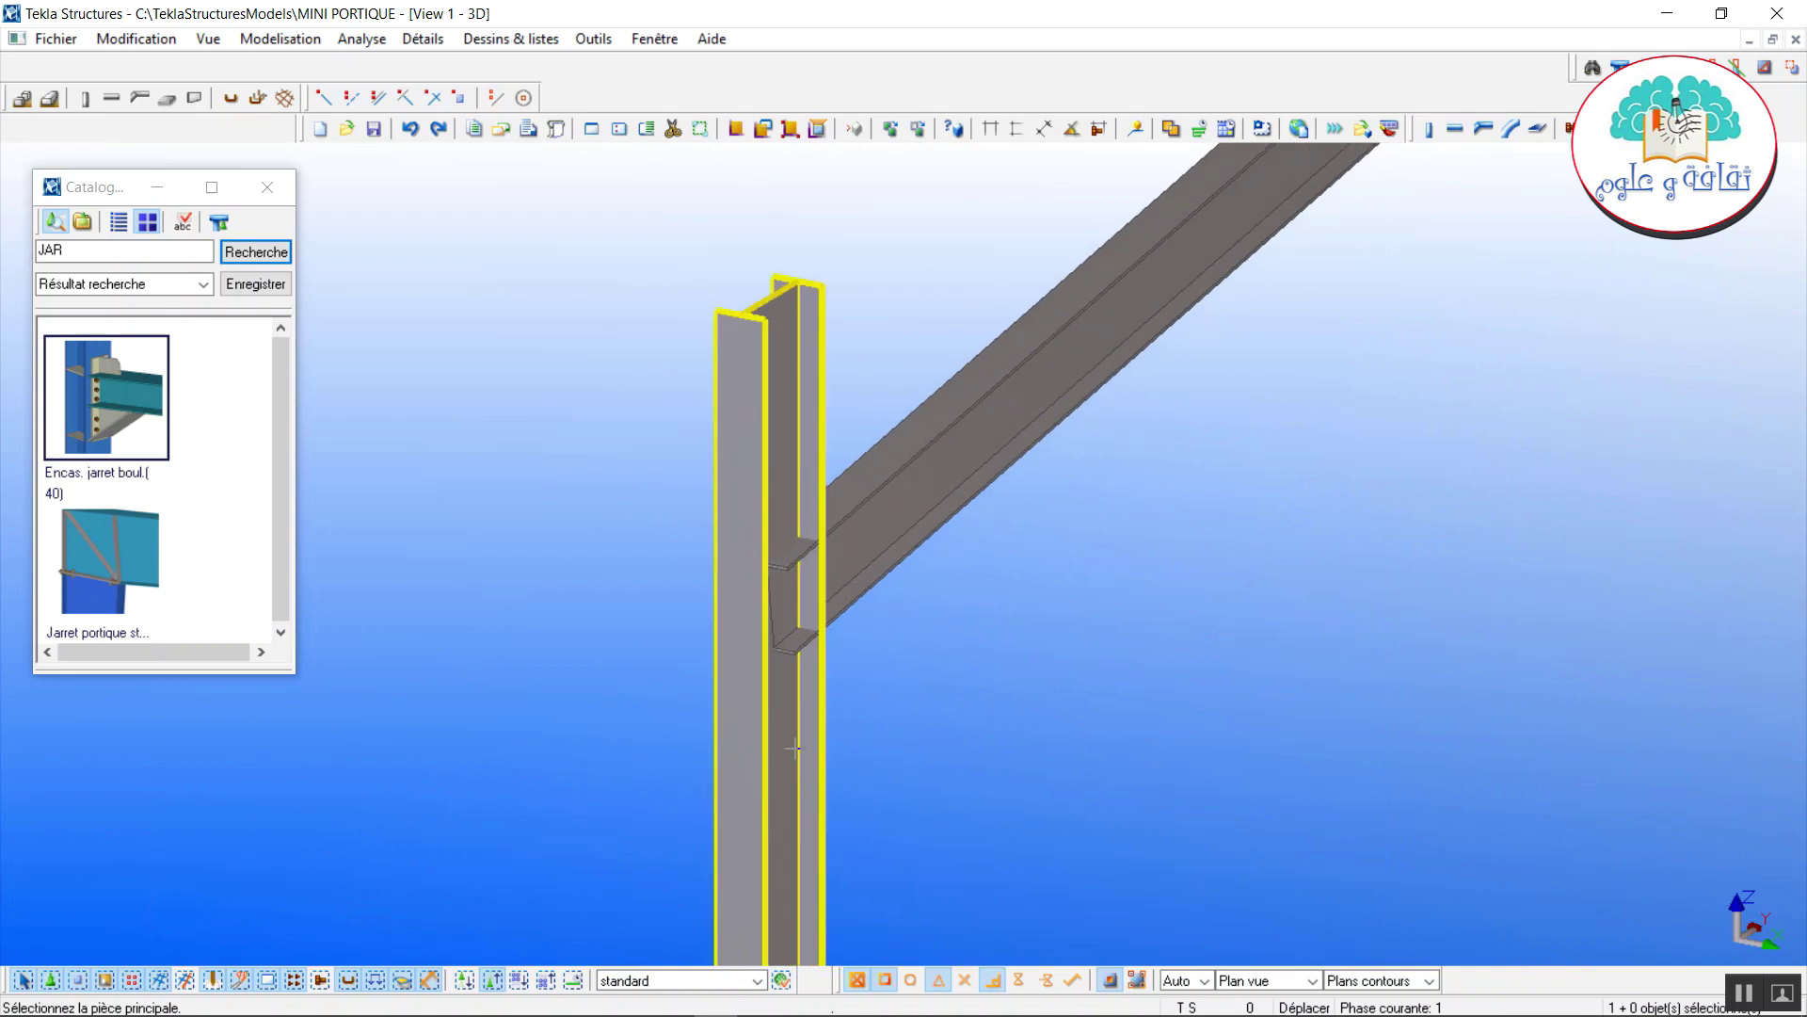
pyautogui.click(889, 511)
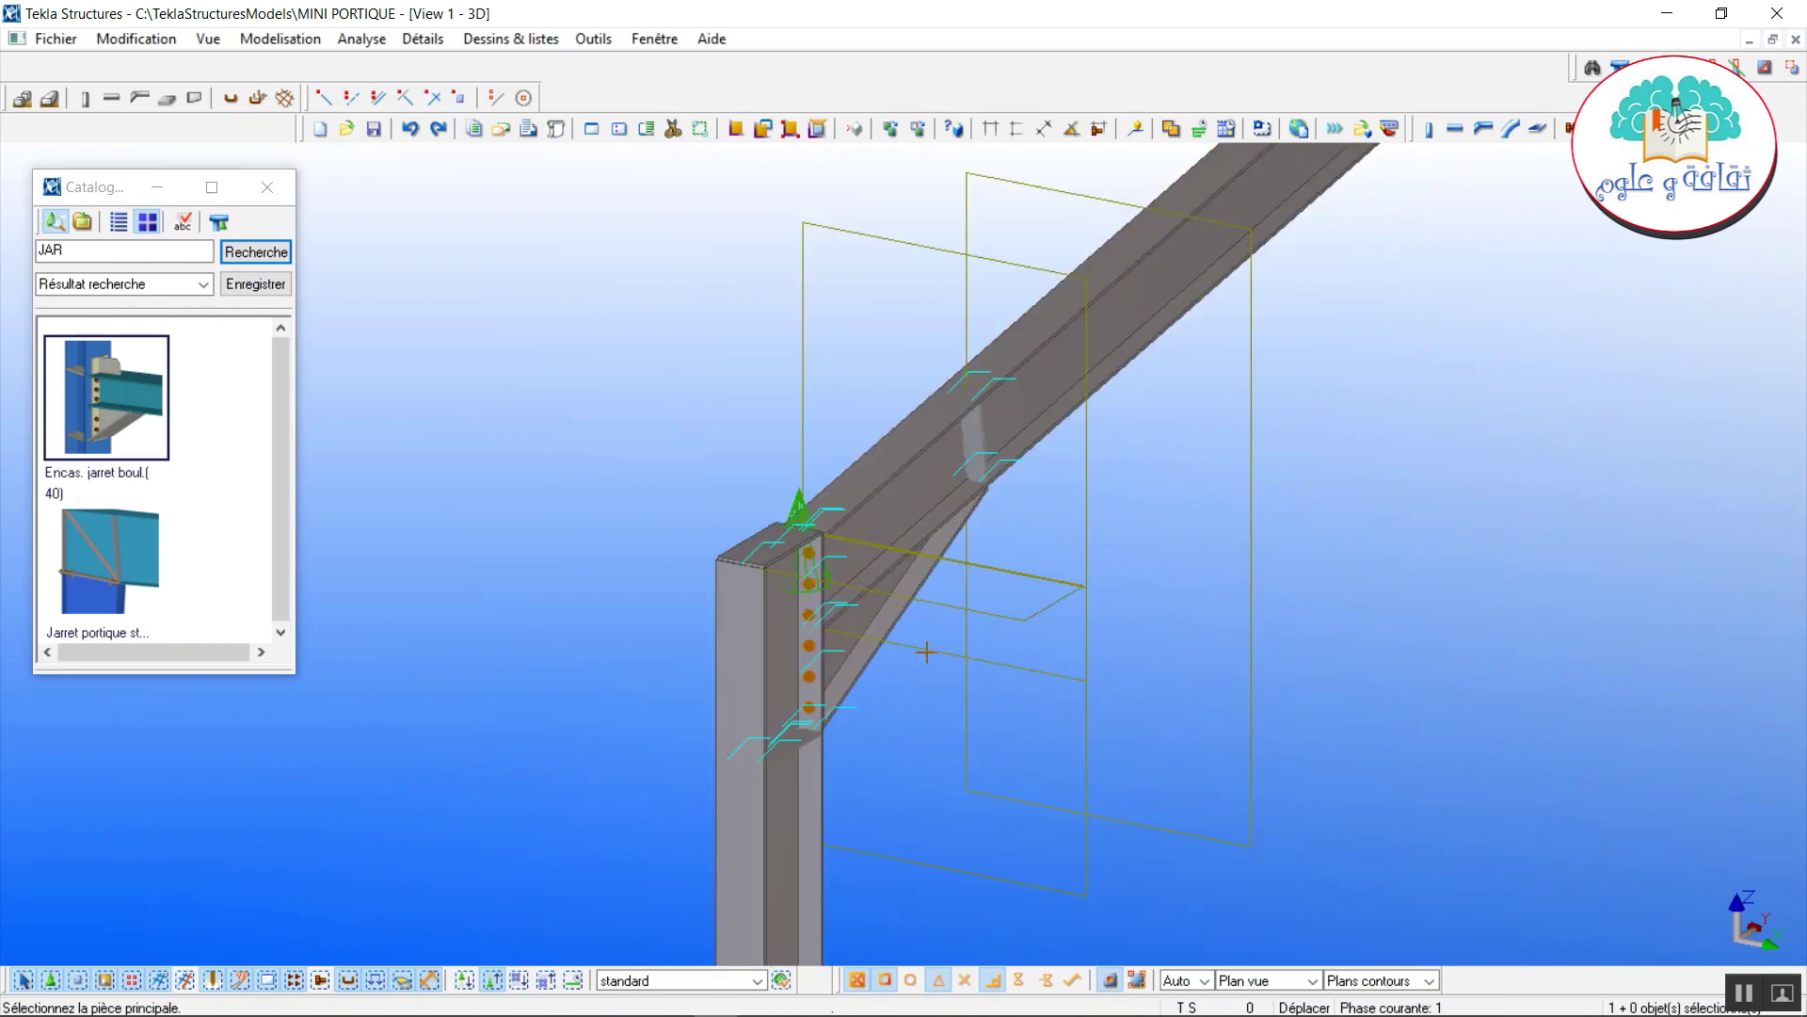
pyautogui.rightClick(595, 359)
pyautogui.click(649, 375)
# Choose the Att. de faîtage (106) ridge component from the Composants poutre-poutre category of the component catalogue.
pyautogui.scroll(-5, 662, 605)
pyautogui.moveTo(1179, 341); pyautogui.dragTo(1026, 463, button='middle')
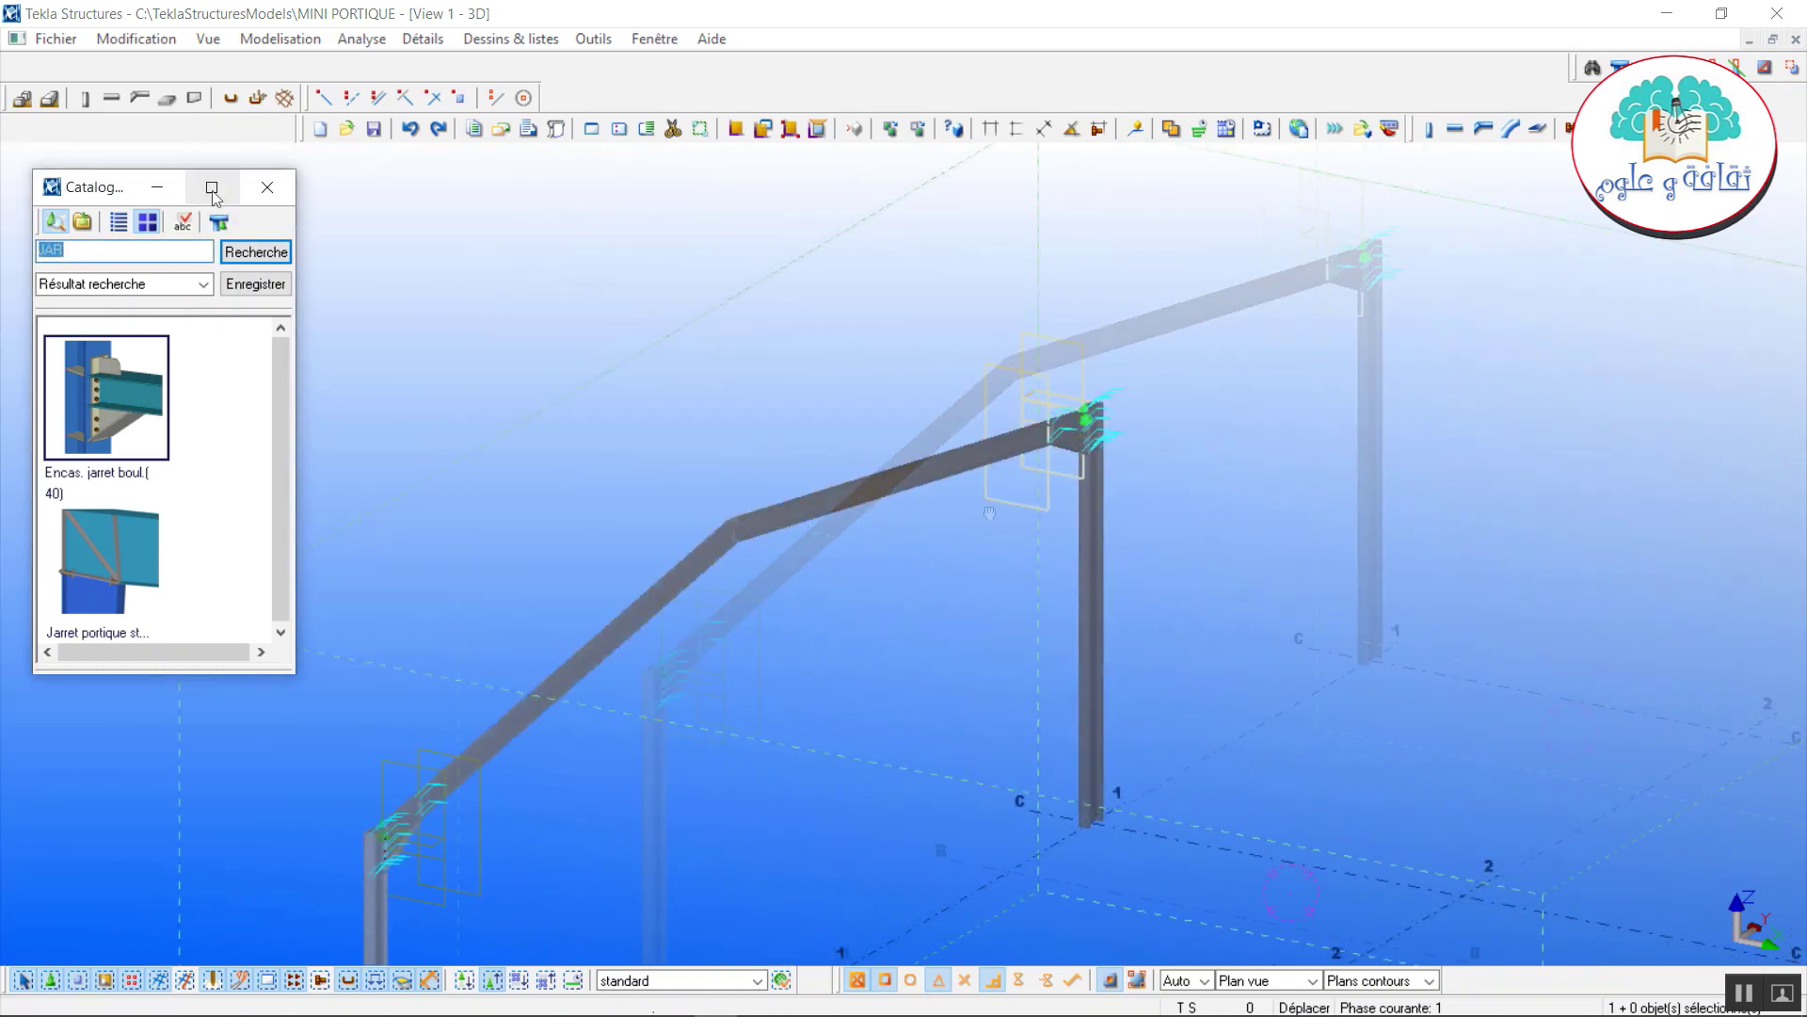
pyautogui.click(212, 191)
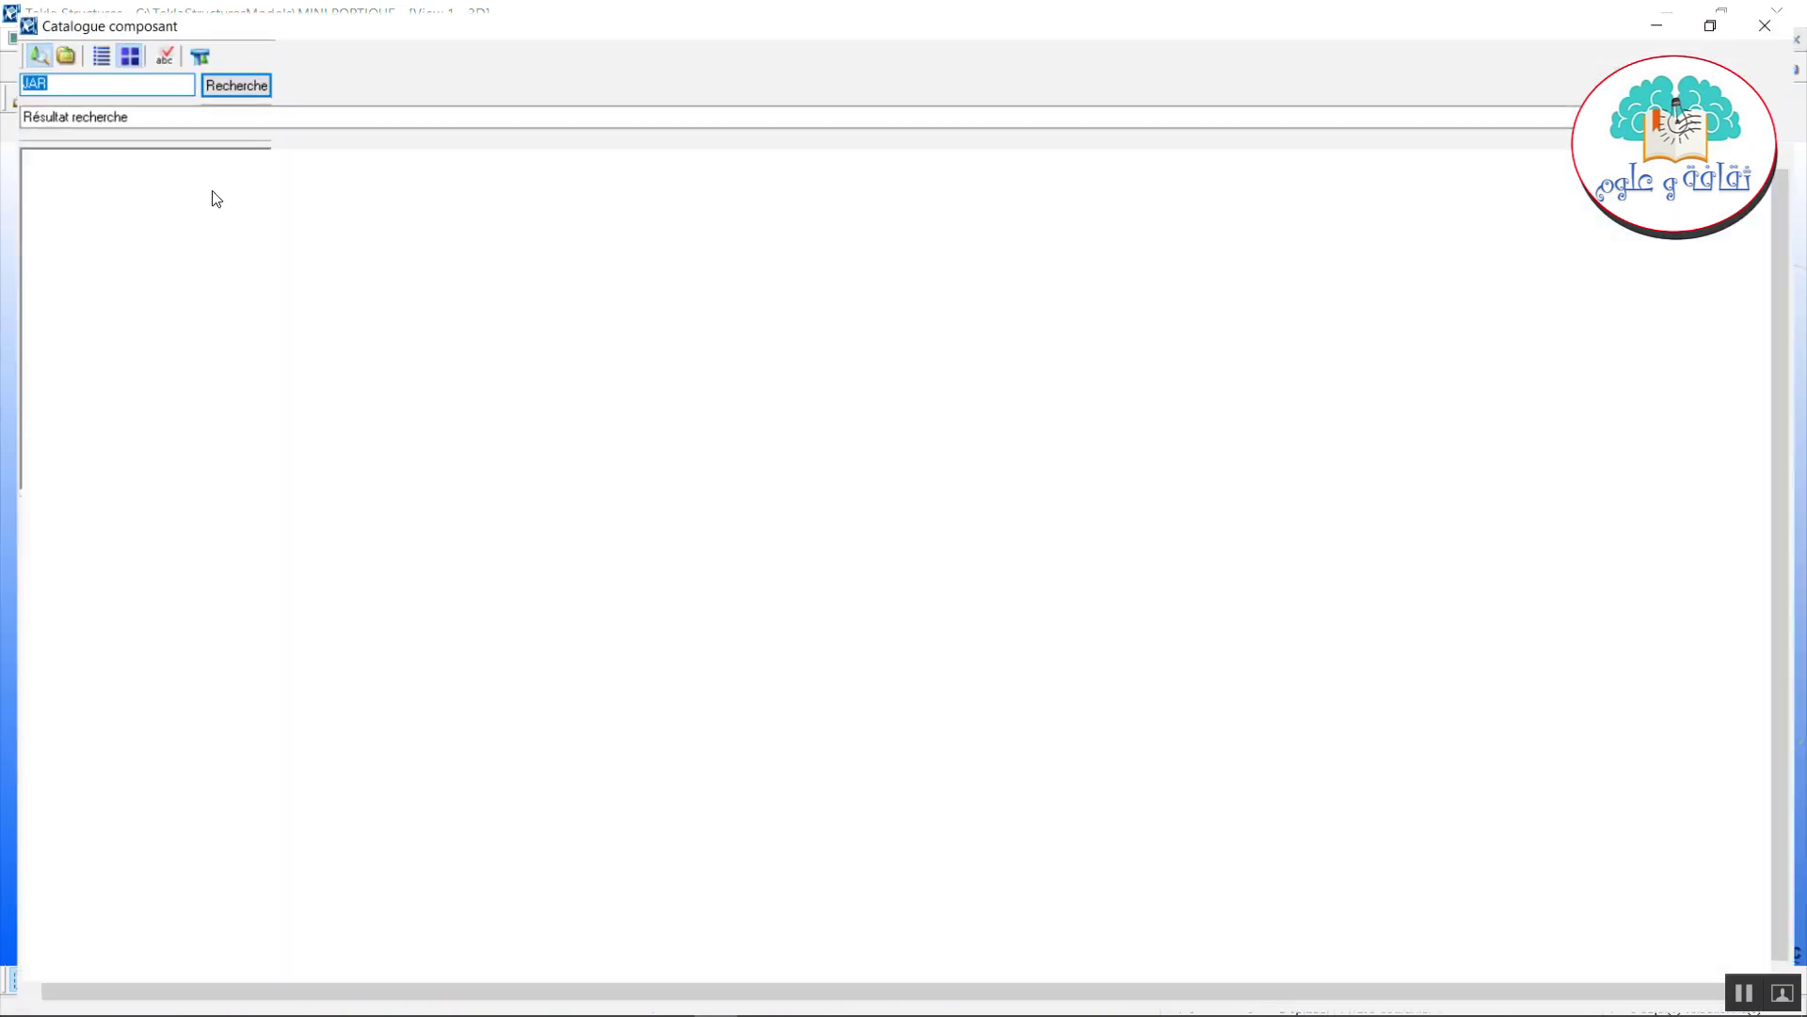
pyautogui.click(825, 119)
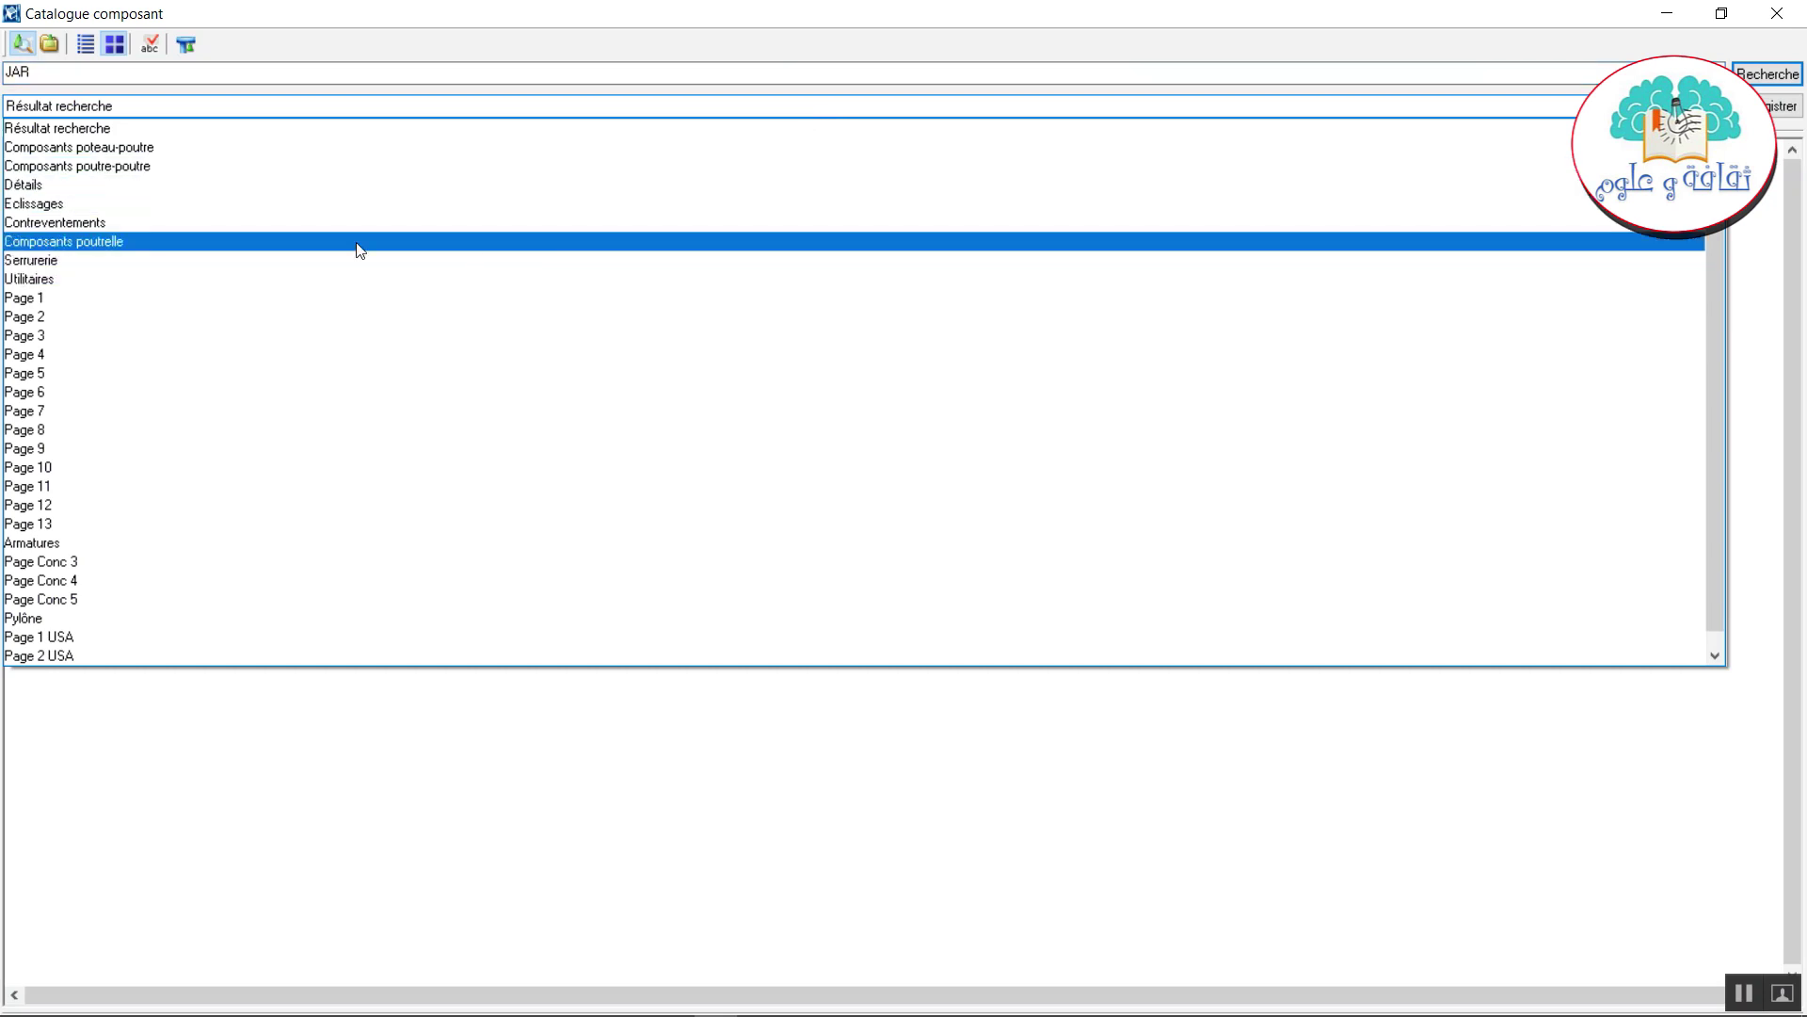
pyautogui.click(88, 169)
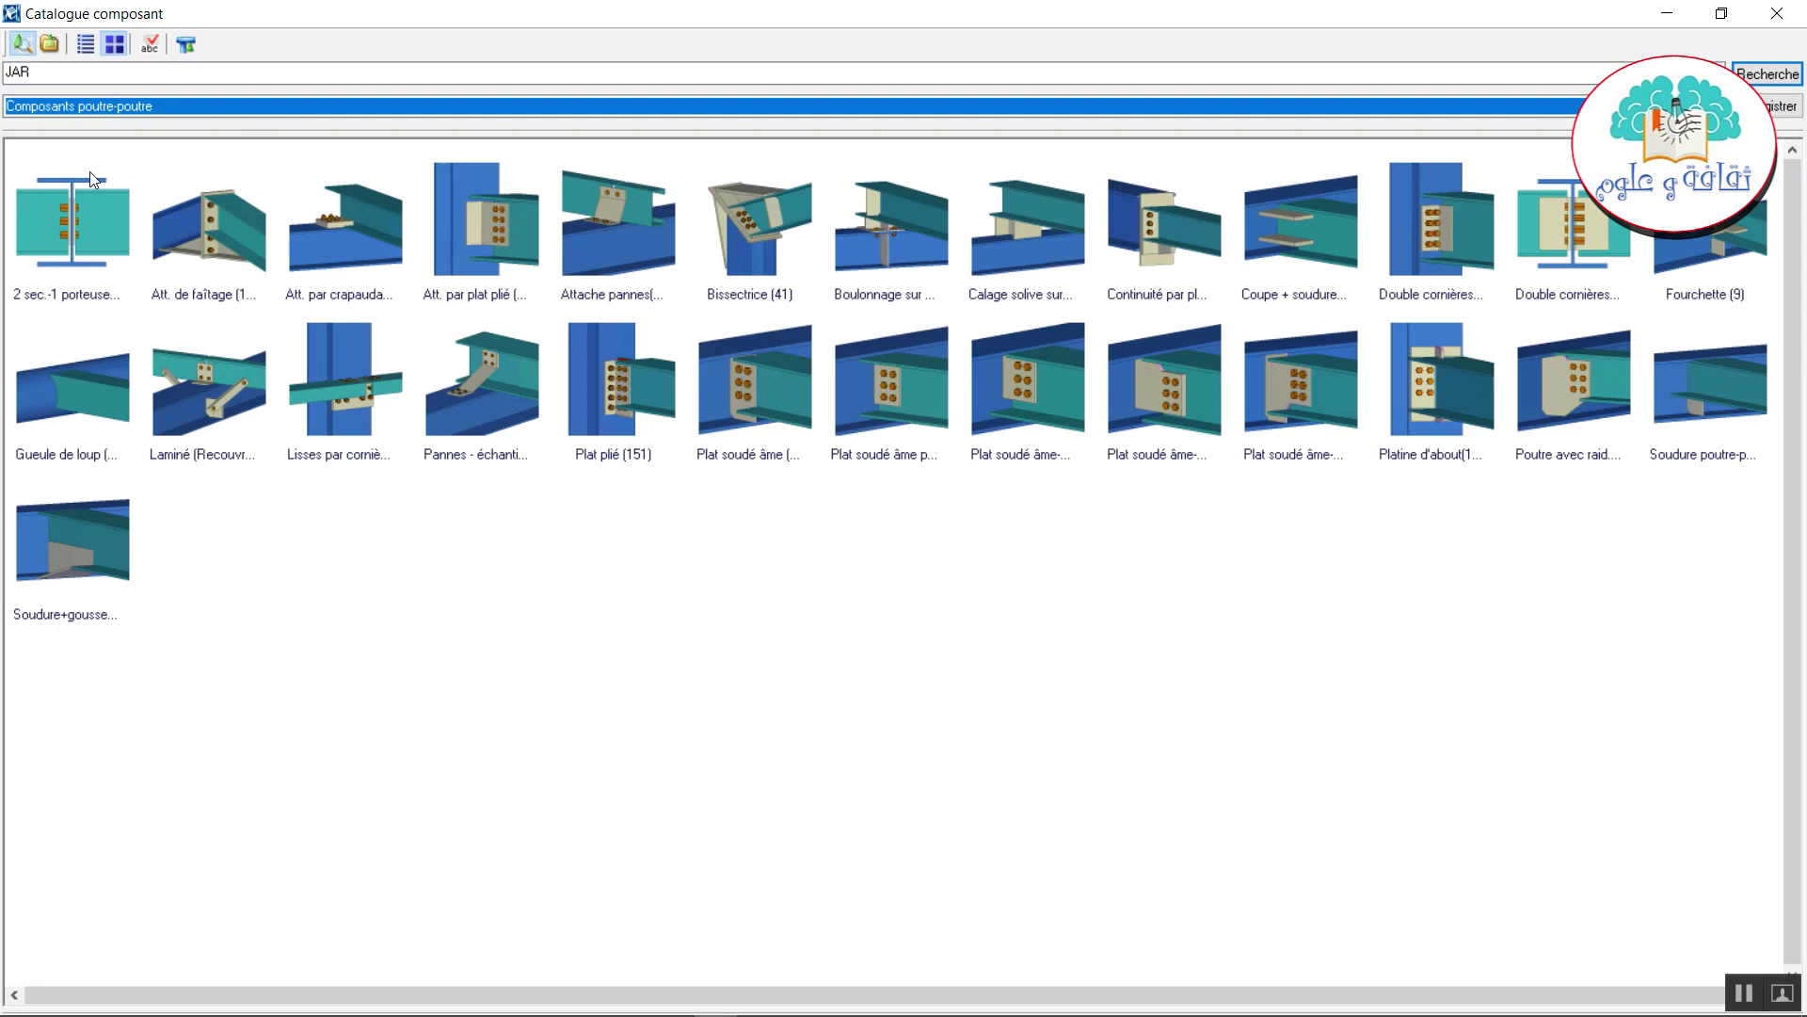
pyautogui.click(219, 235)
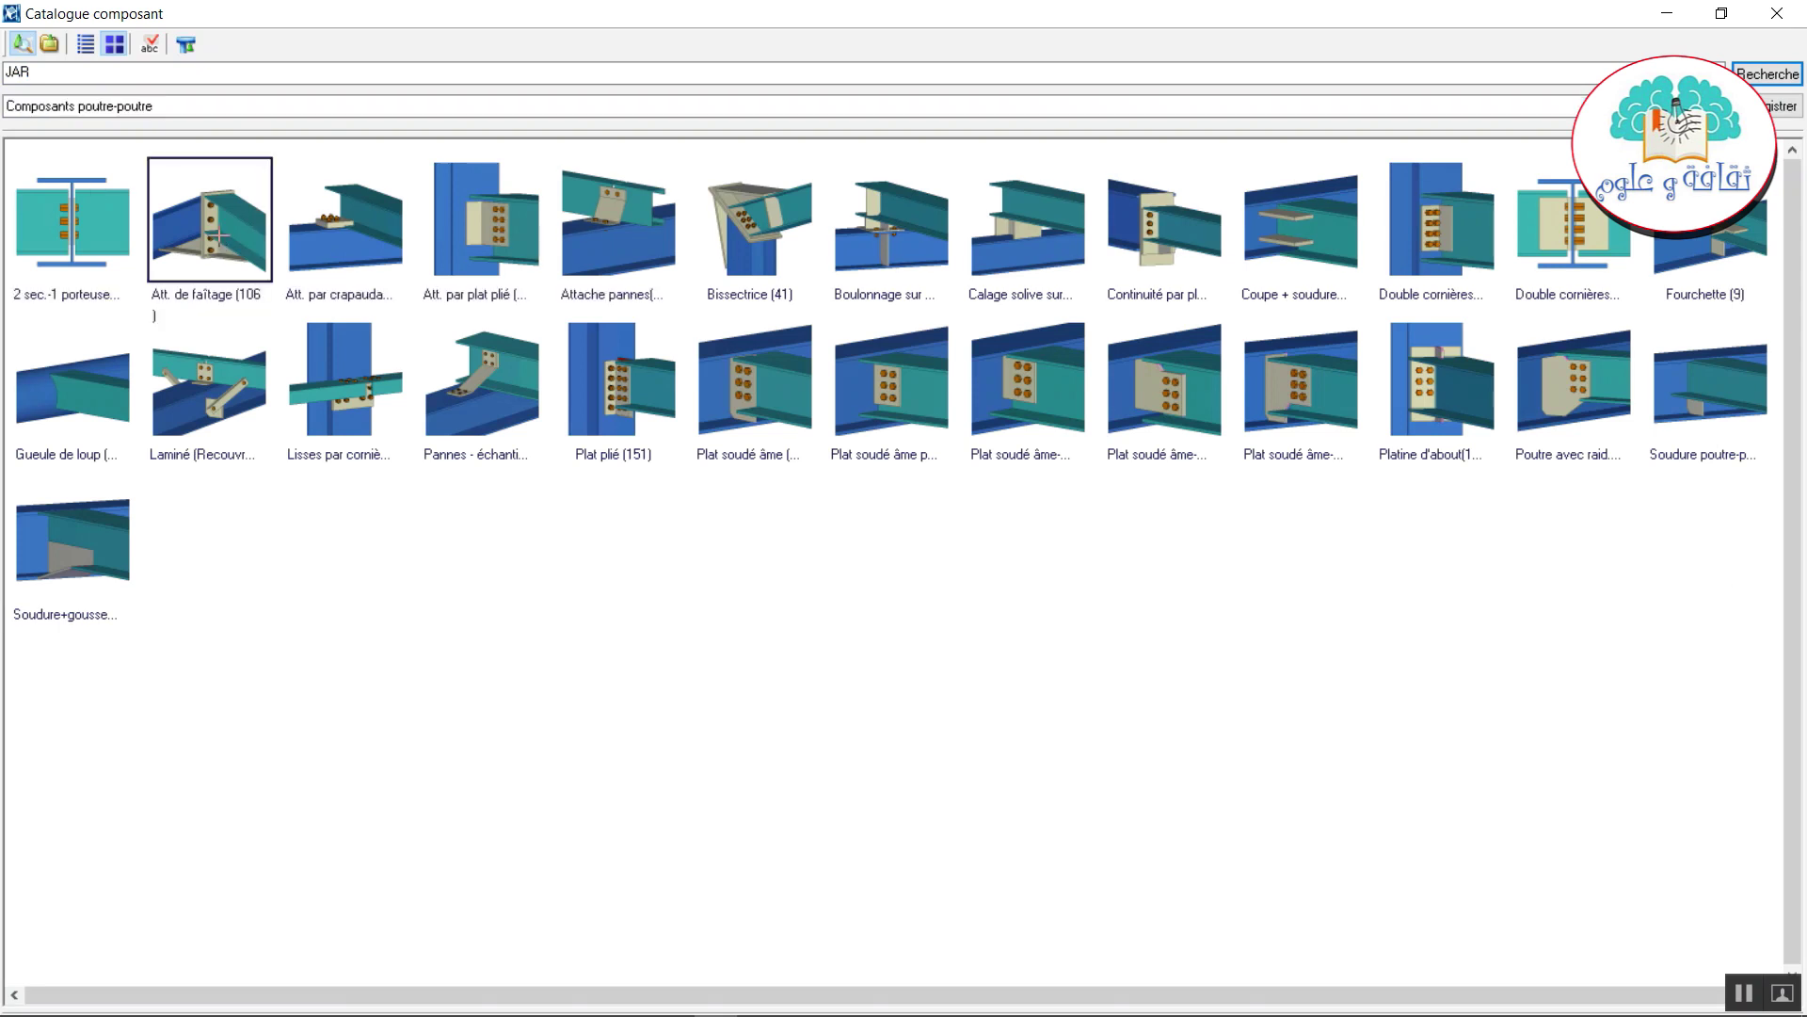
# Create the ridge connection between the two rafters, with the grid C side rafter as main part.
pyautogui.click(1667, 14)
pyautogui.scroll(5, 759, 505)
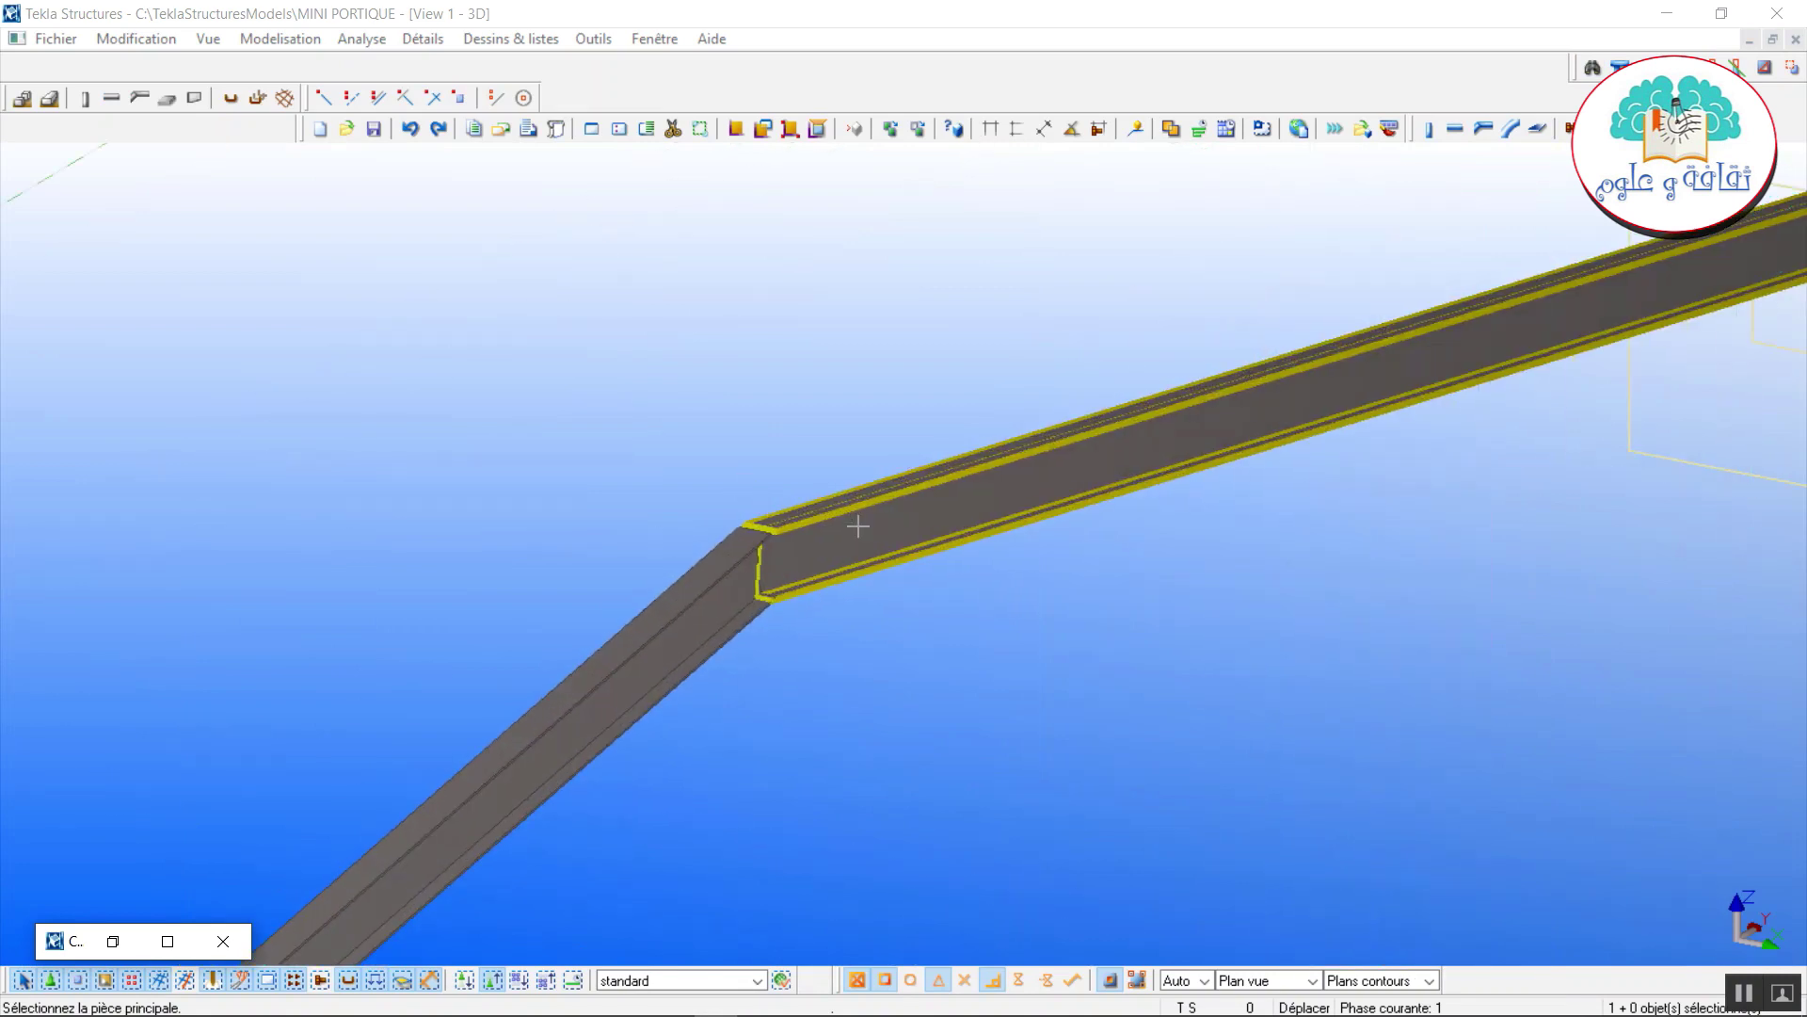
pyautogui.click(763, 599)
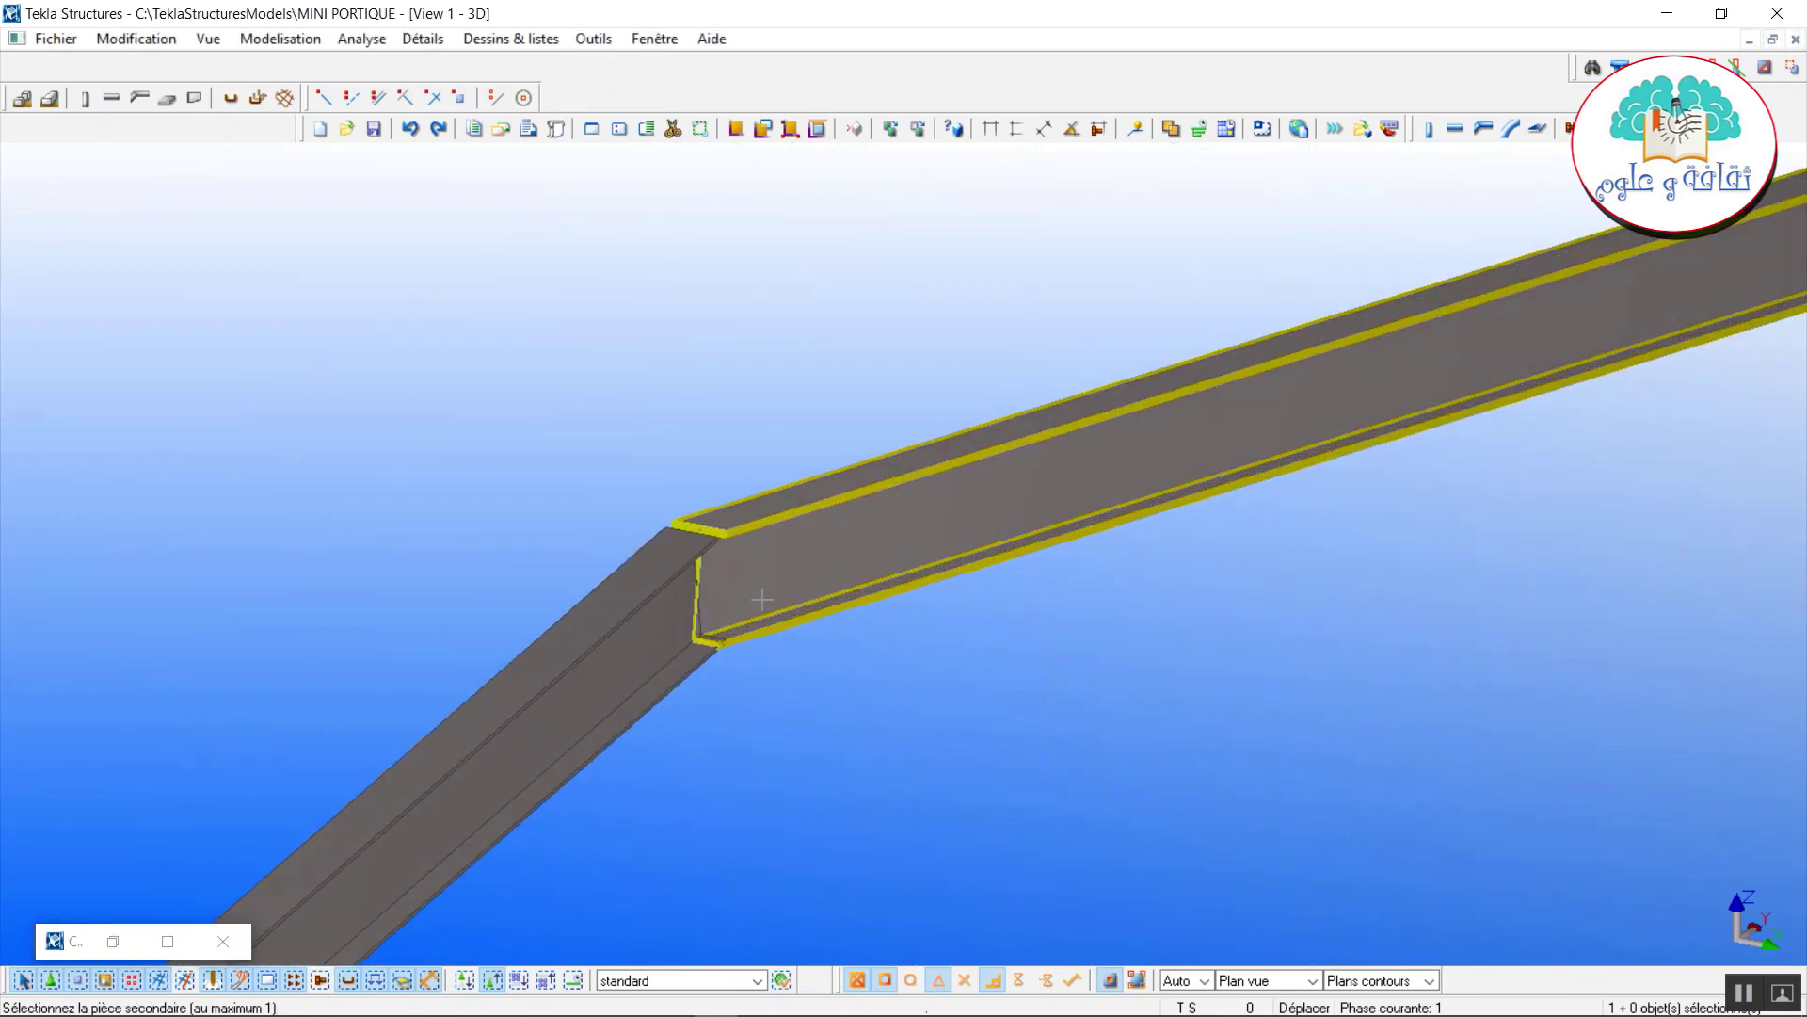
pyautogui.click(630, 691)
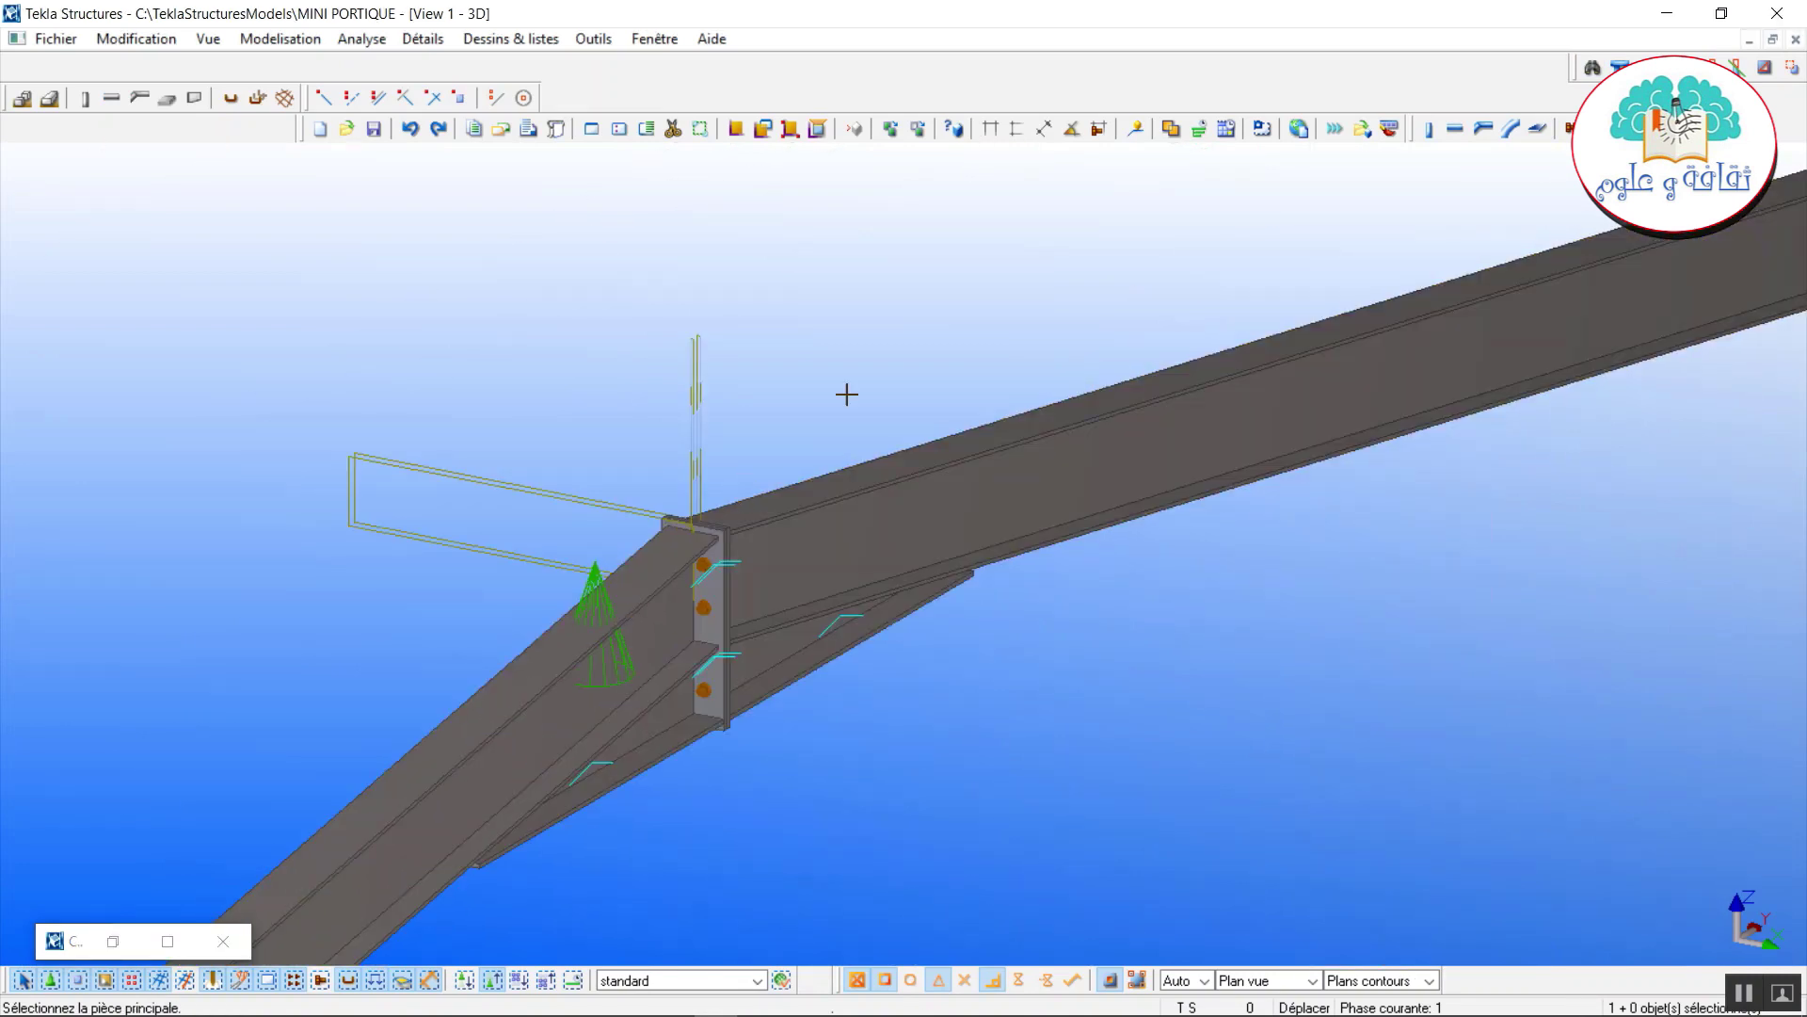
pyautogui.rightClick(868, 350)
pyautogui.click(916, 368)
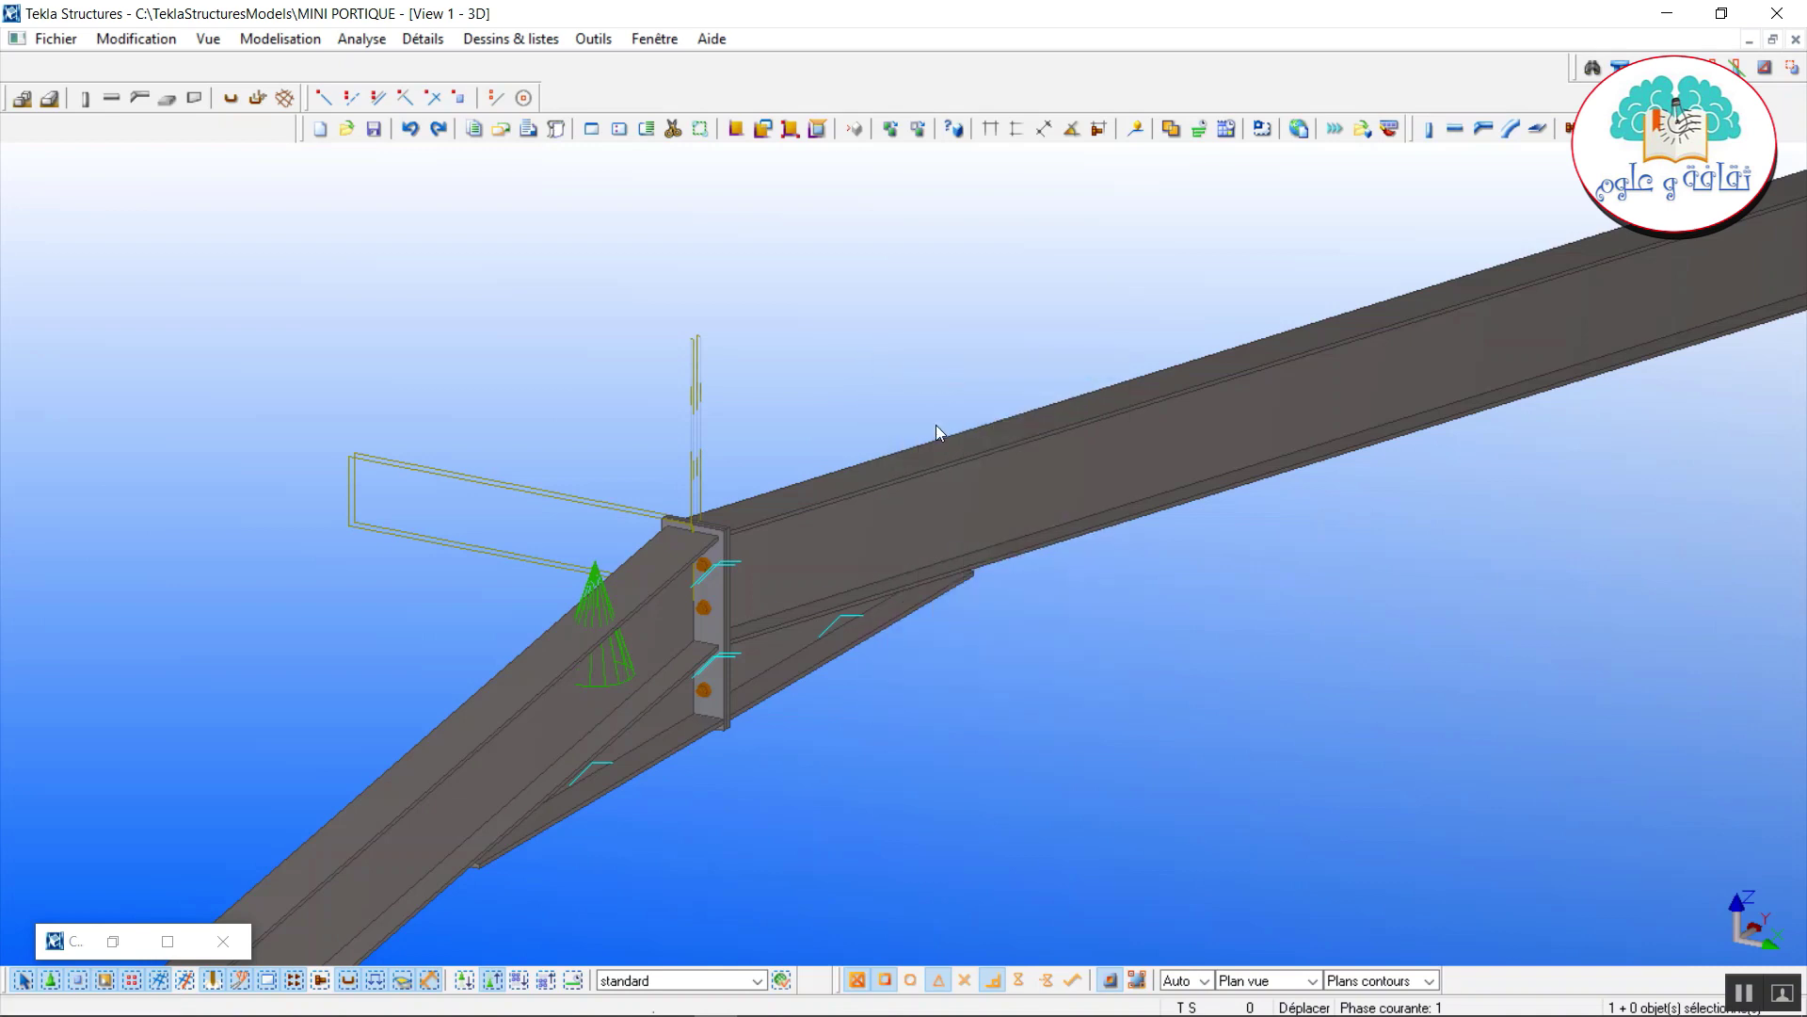
# Set the ridge connection's end plate to thickness 15, width 160 and height 640, and update the connection.
pyautogui.scroll(3, 589, 588)
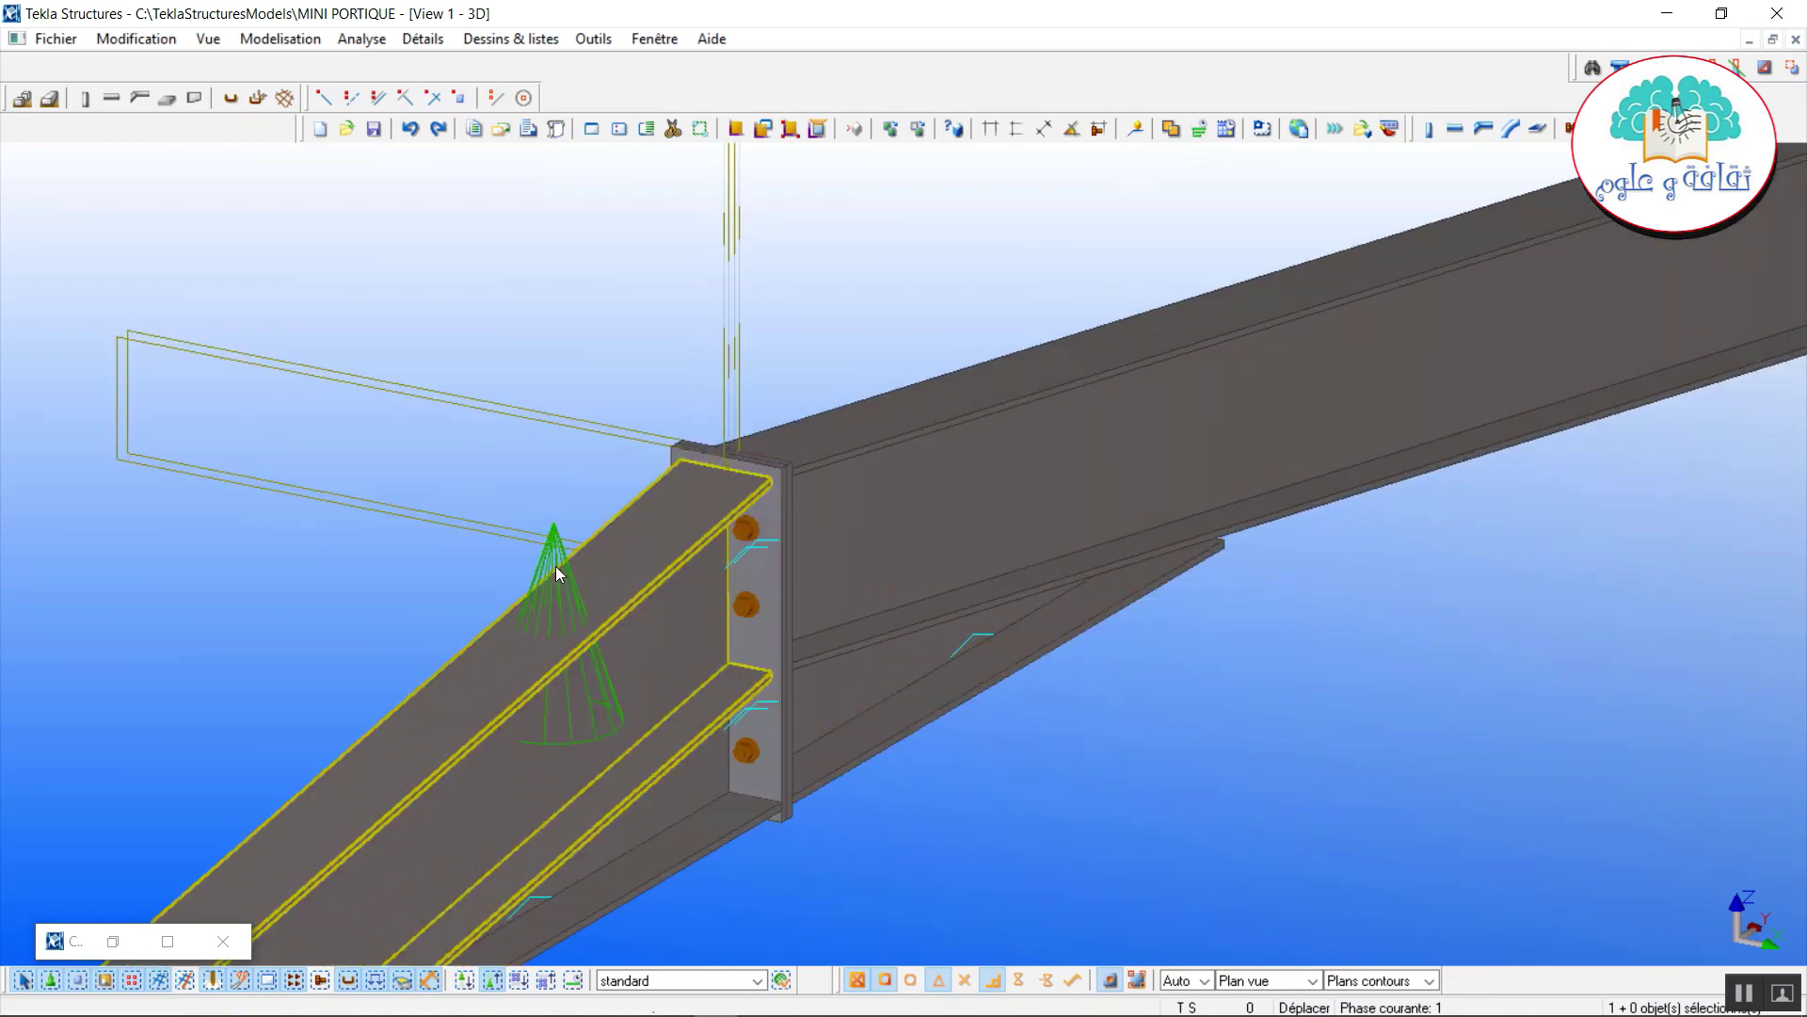
pyautogui.doubleClick(556, 565)
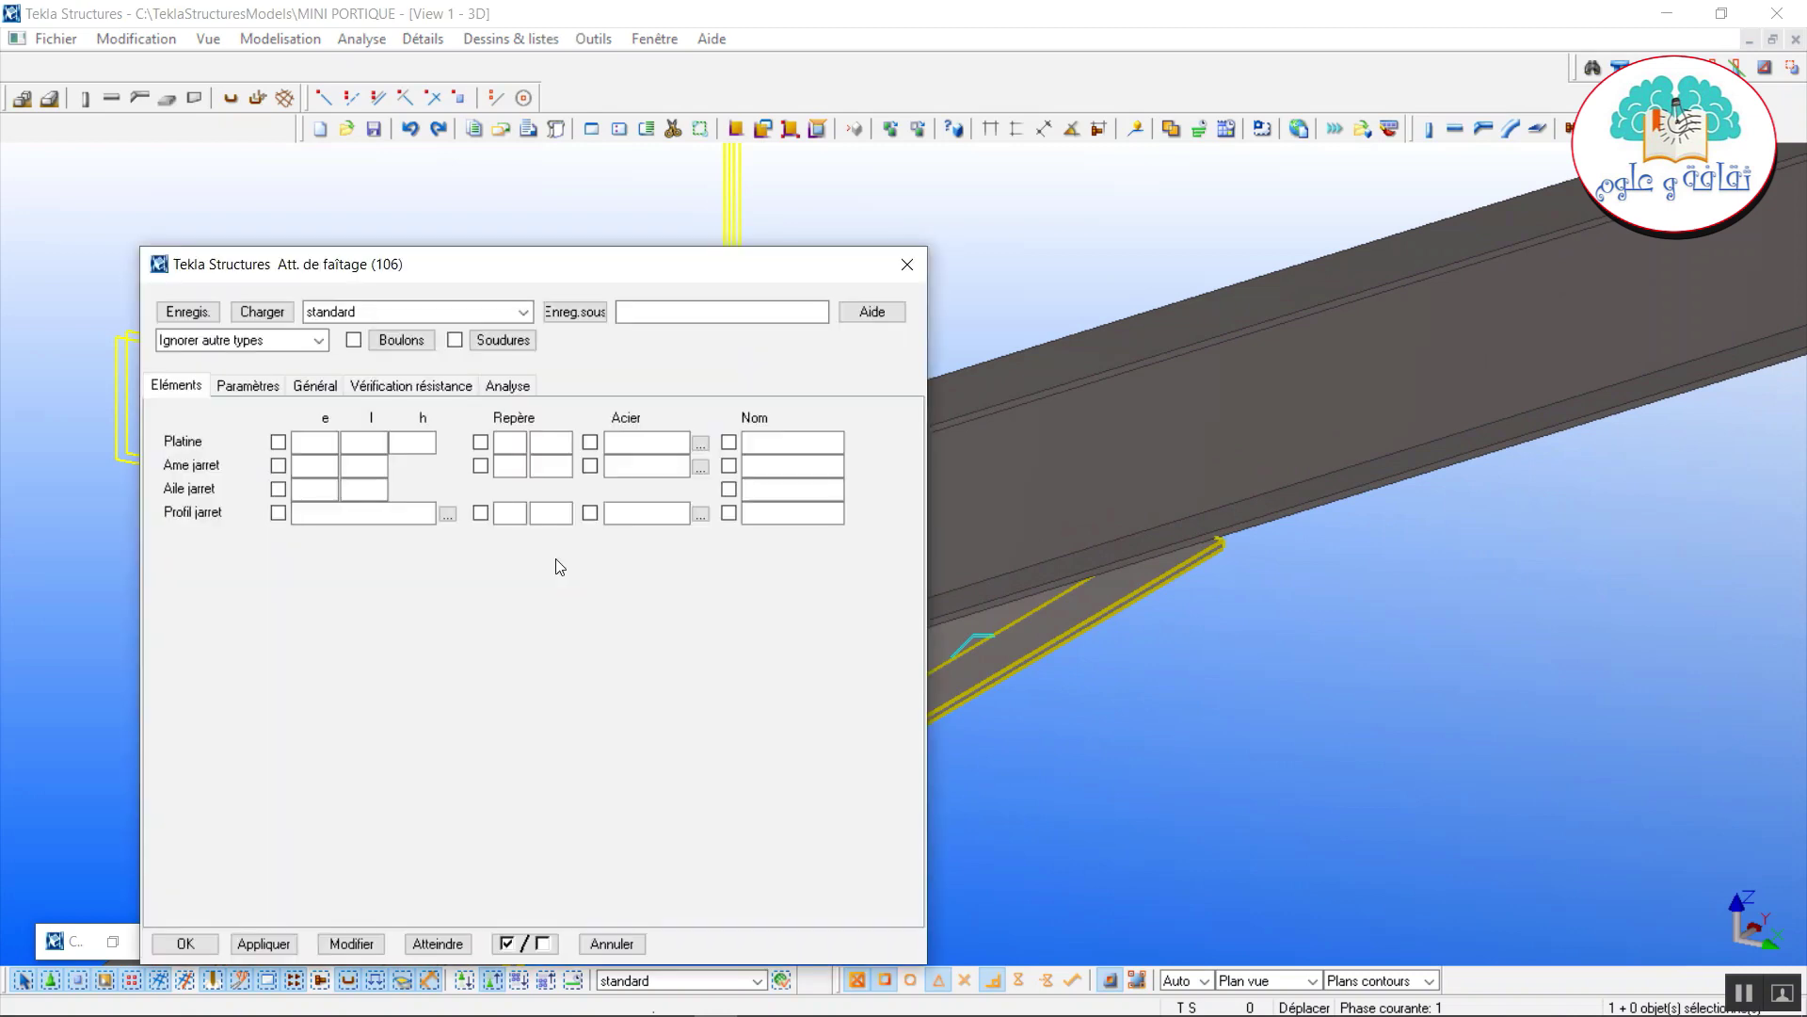
pyautogui.moveTo(751, 279); pyautogui.dragTo(1474, 161)
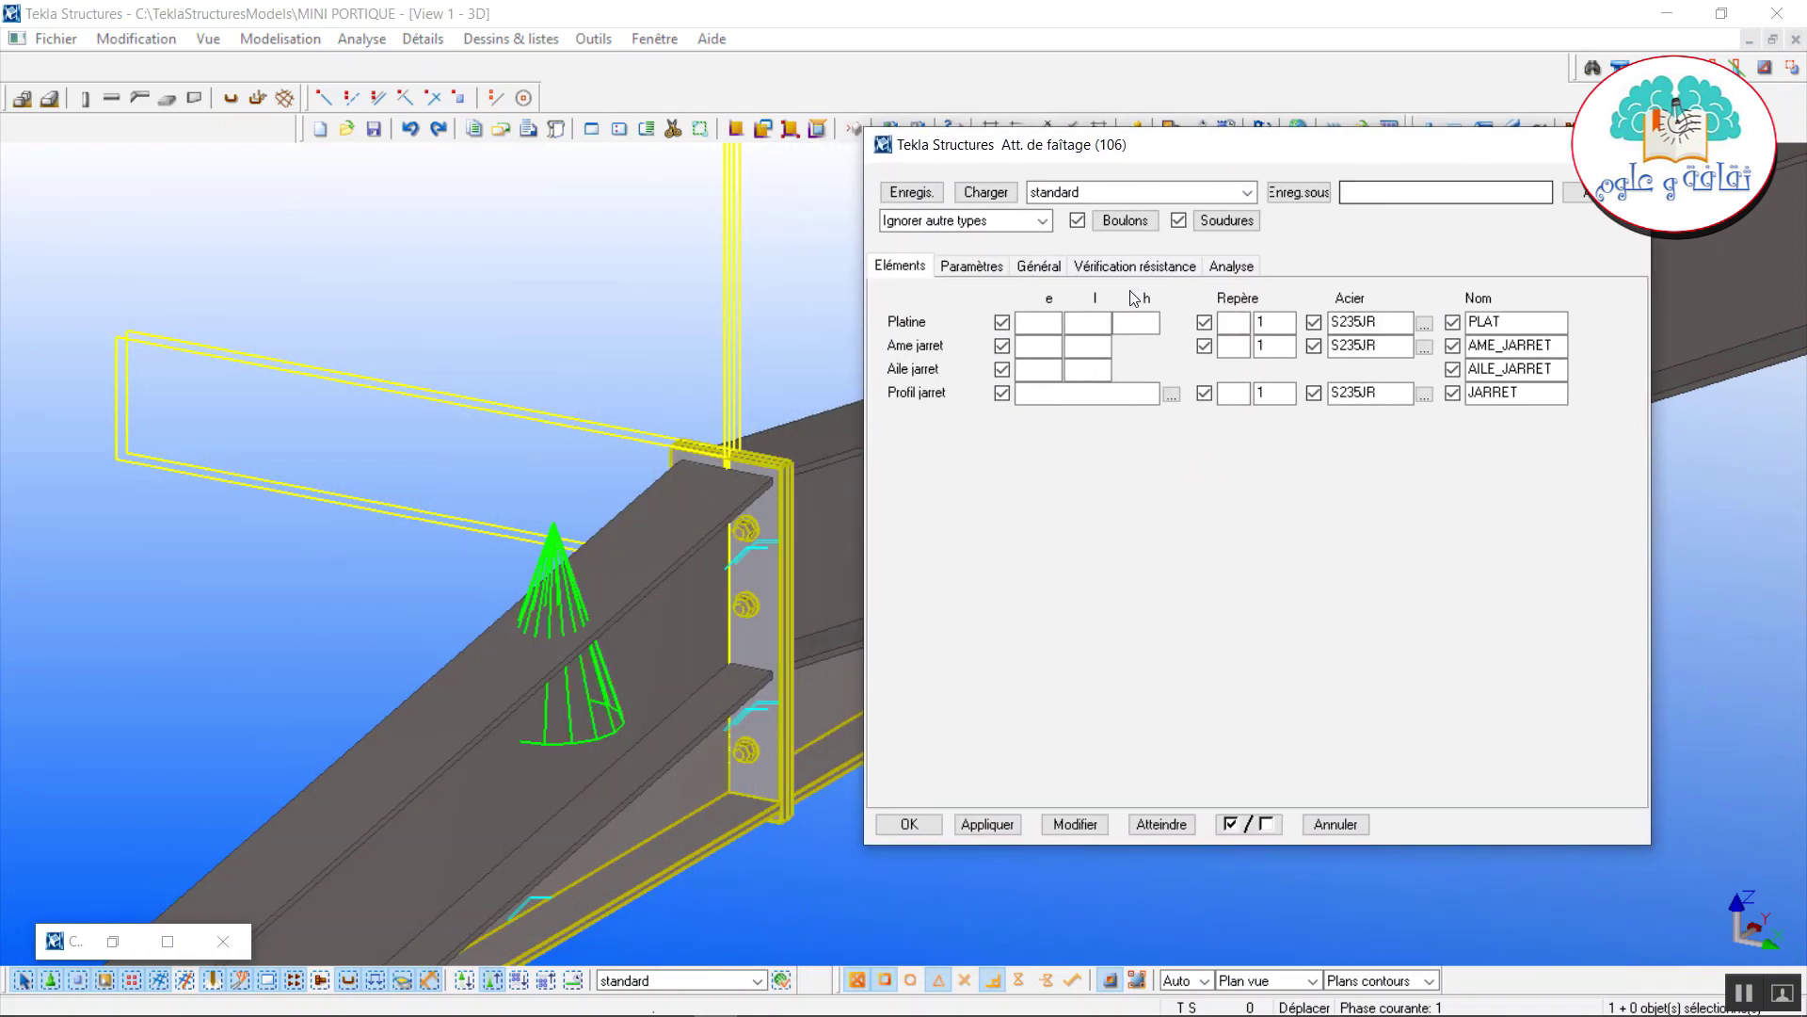
pyautogui.click(1040, 321)
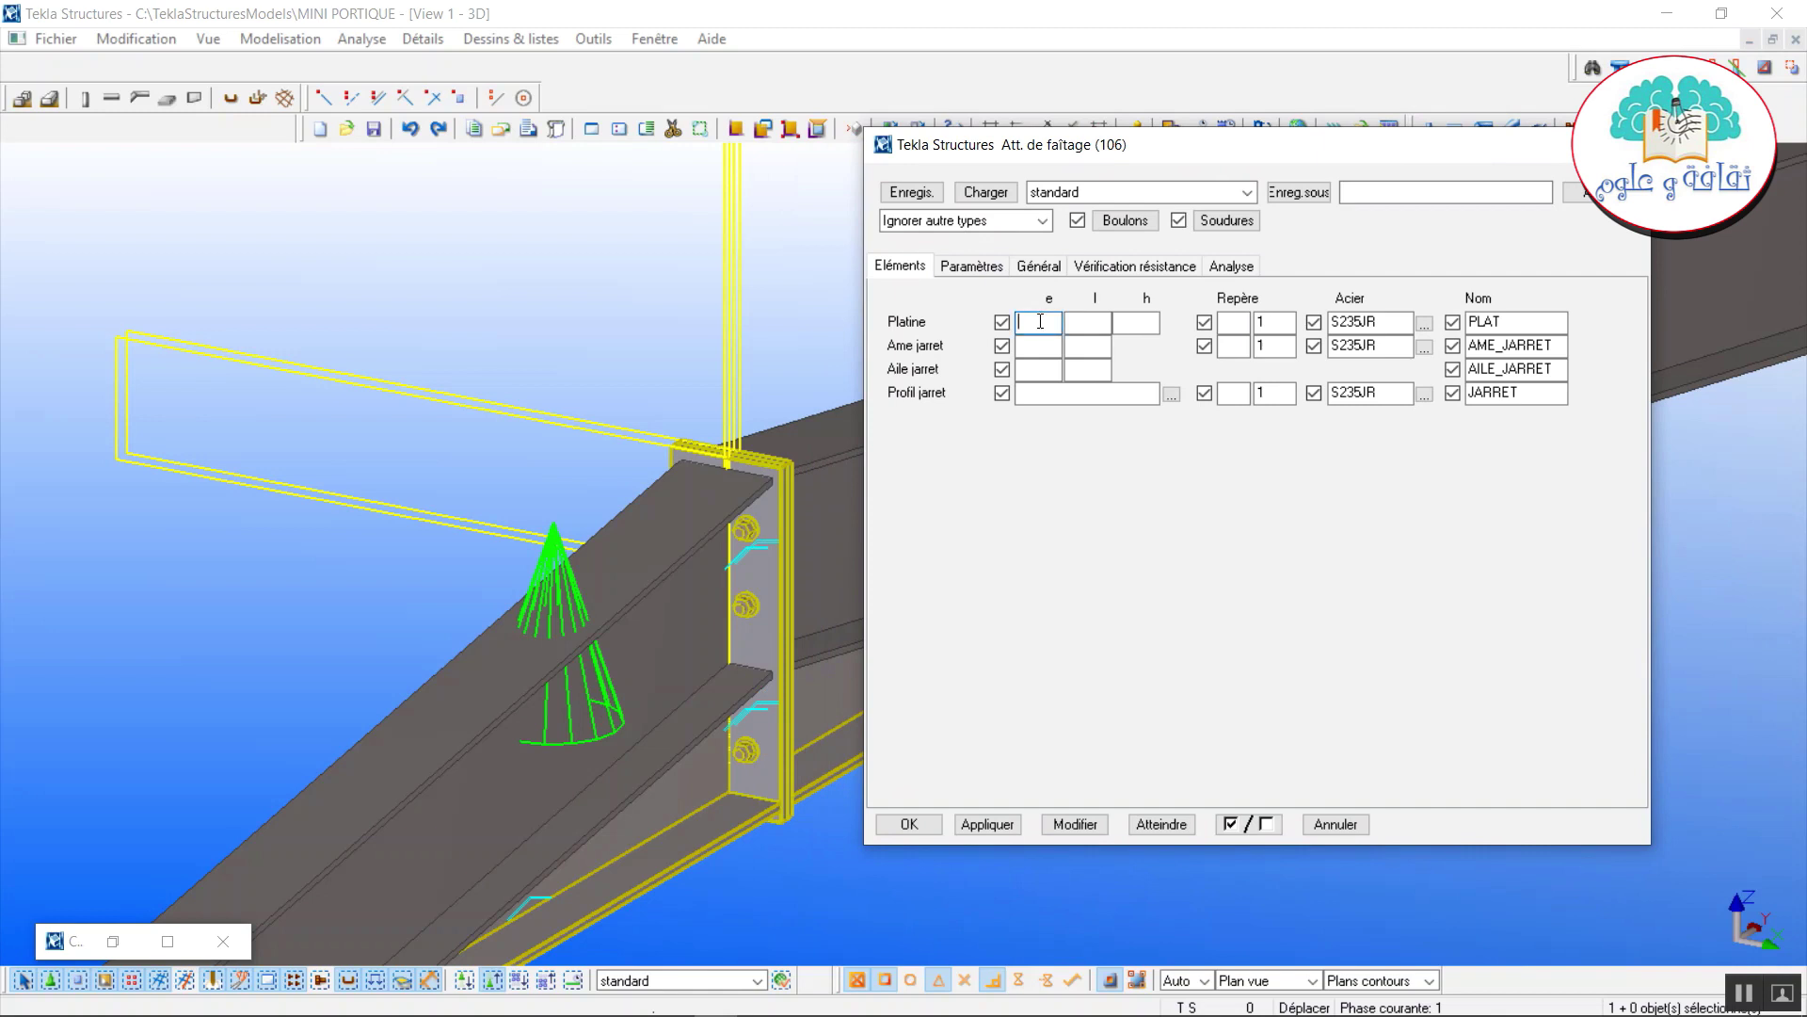
pyautogui.write('15.00')
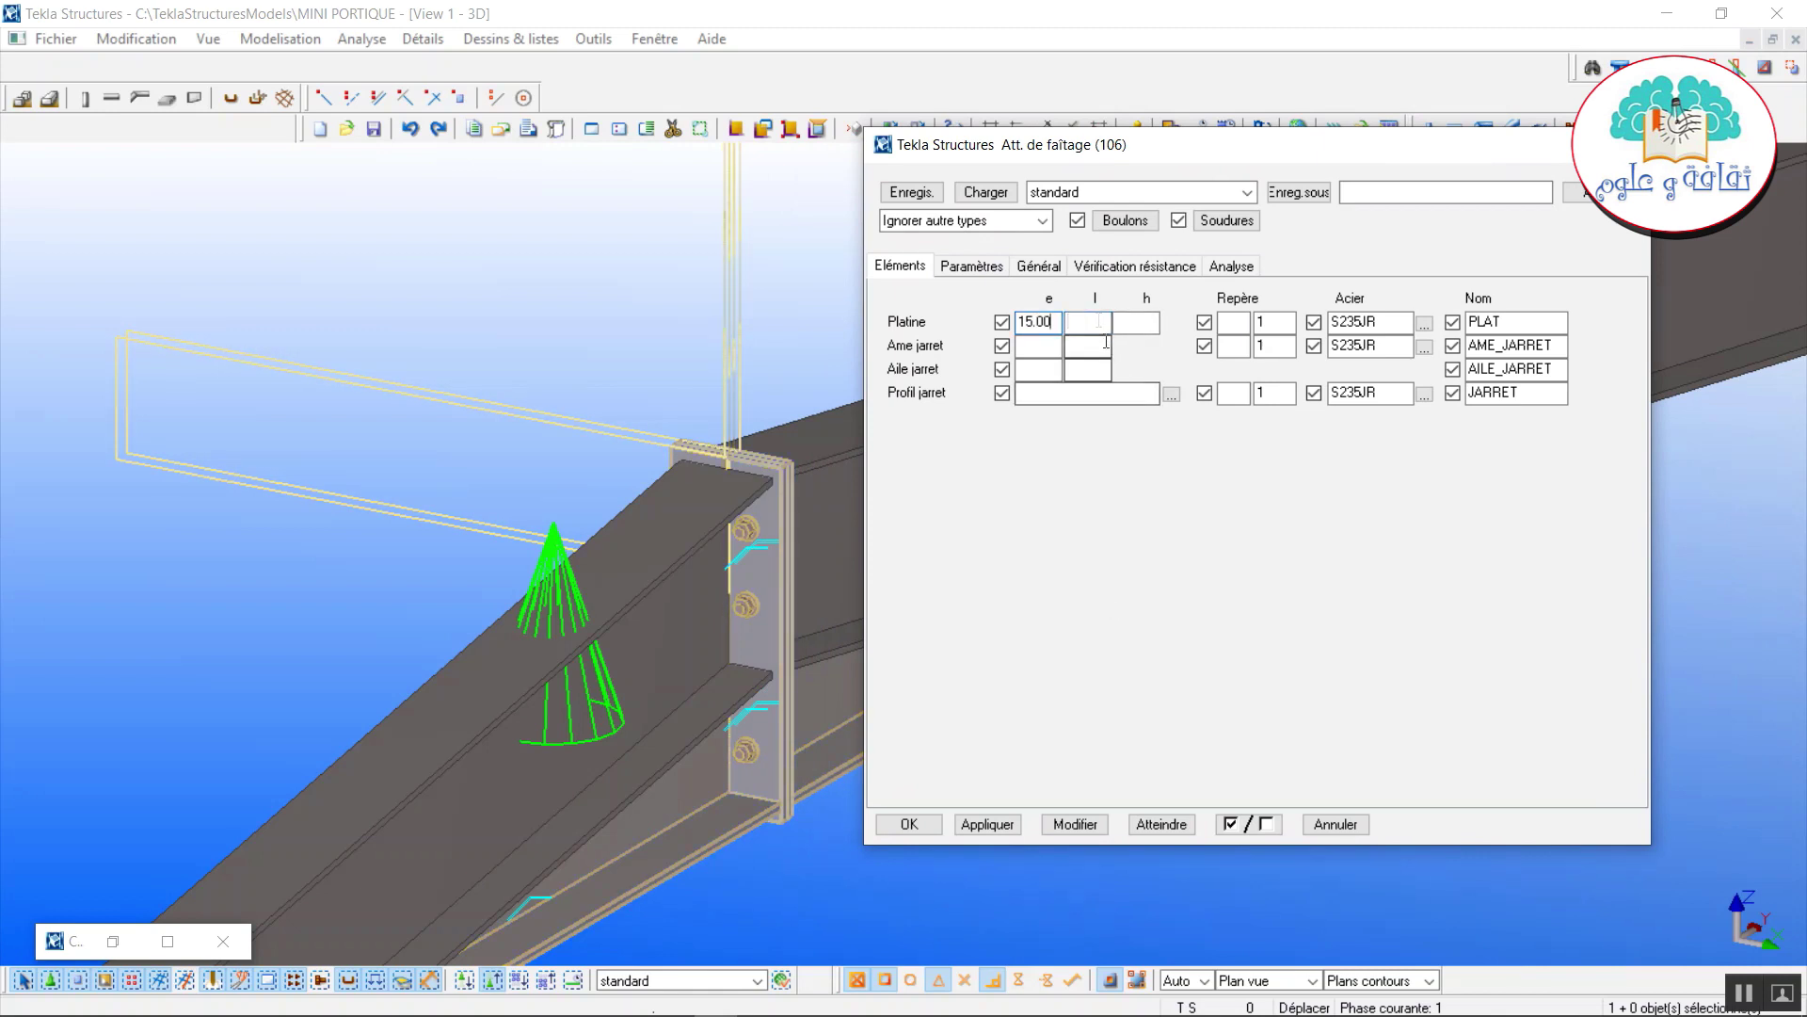
pyautogui.click(1100, 324)
pyautogui.write('160.00')
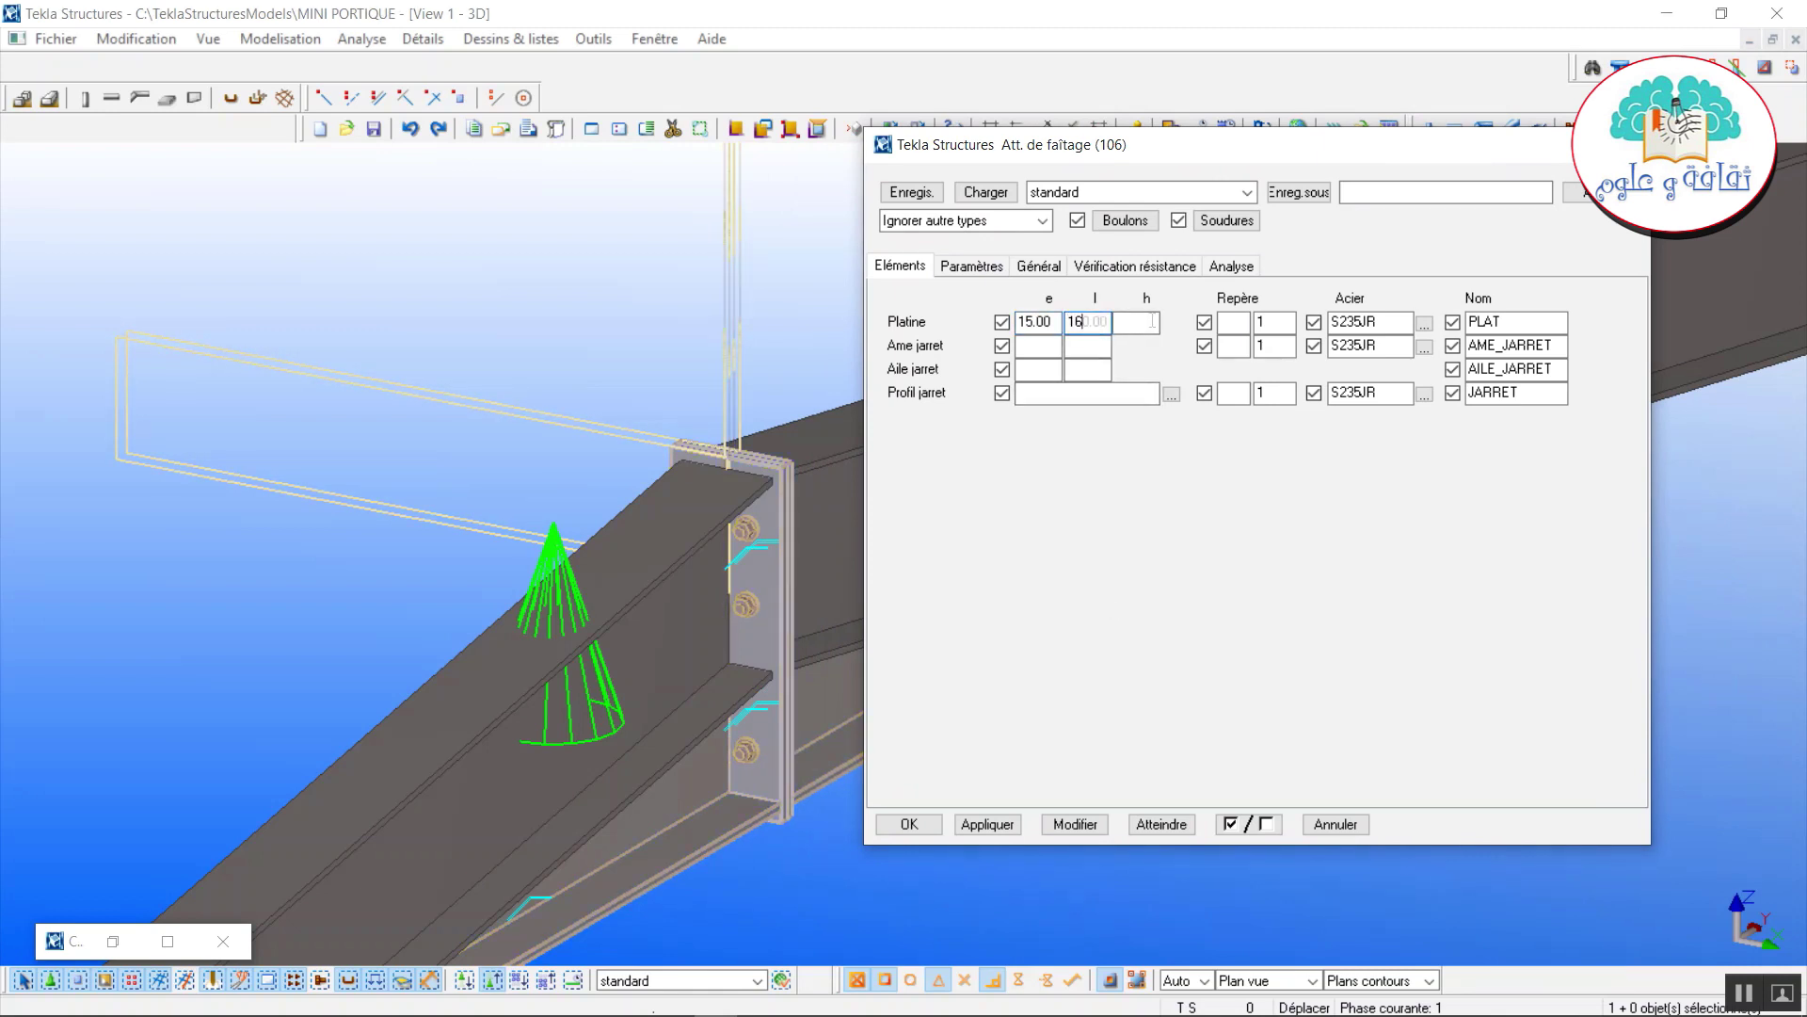
pyautogui.click(1152, 321)
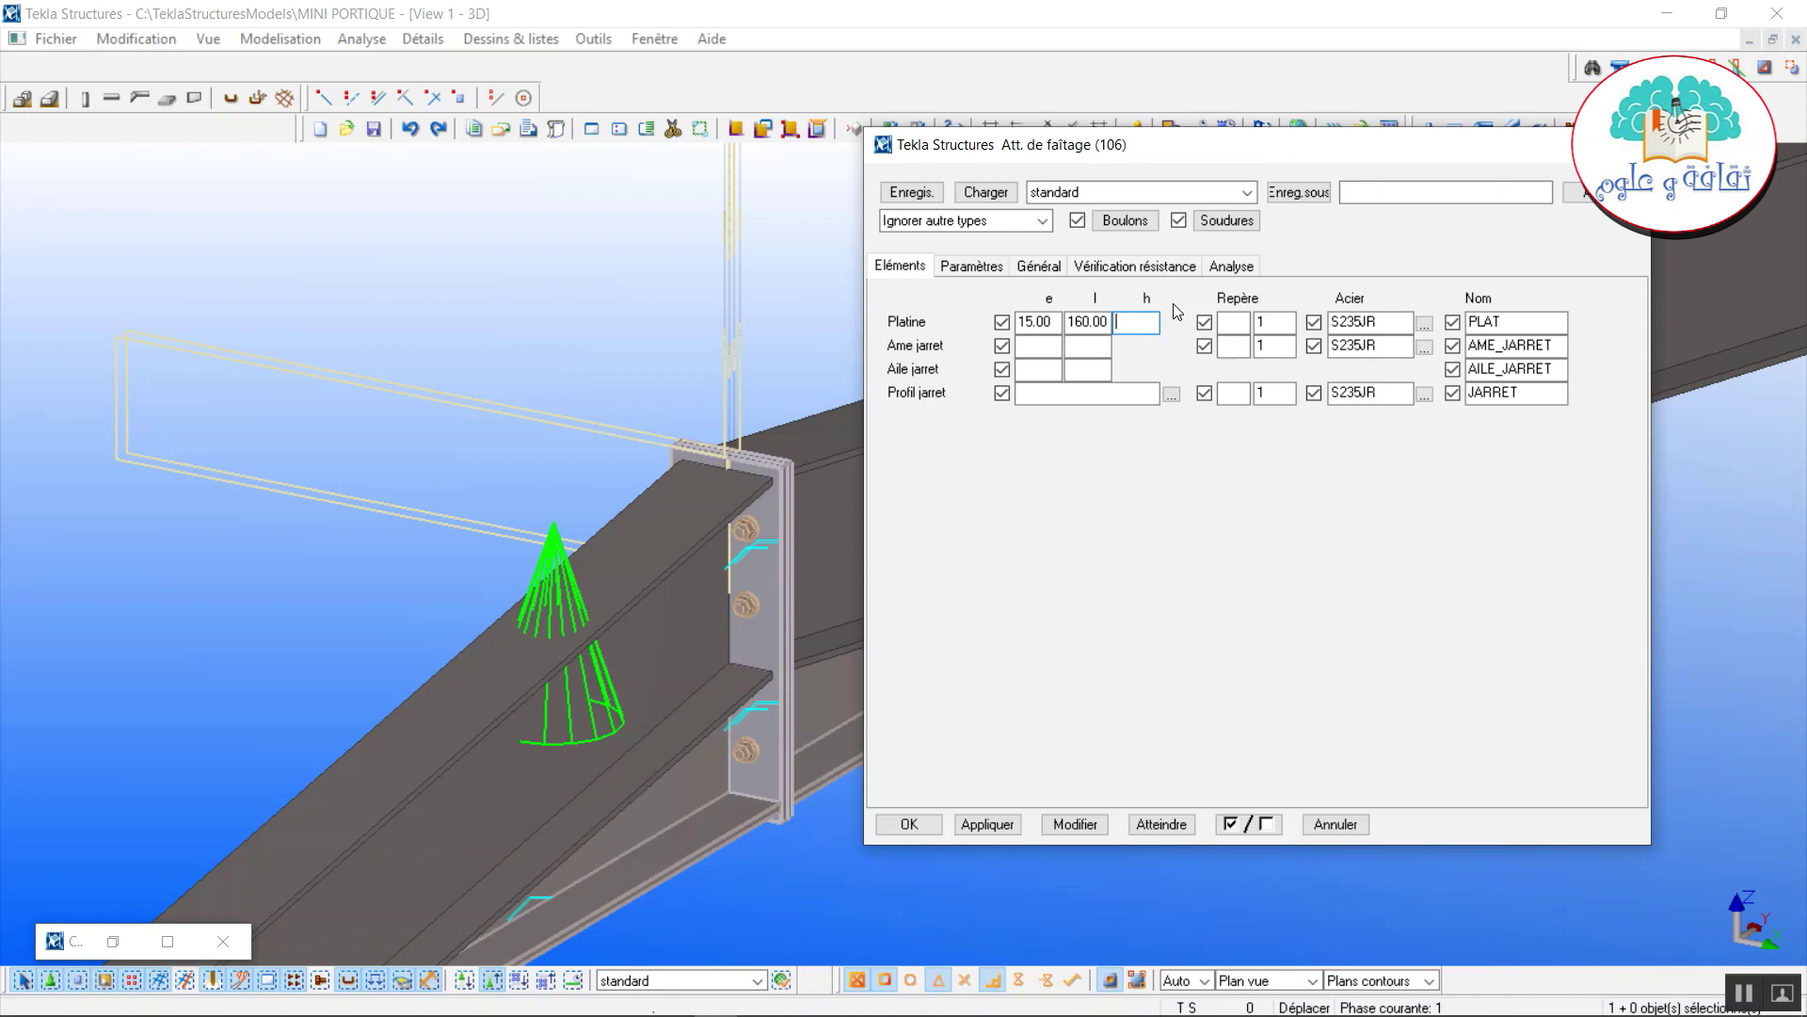
pyautogui.write('640.00')
pyautogui.click(1075, 824)
pyautogui.moveTo(787, 766); pyautogui.dragTo(648, 472, button='middle')
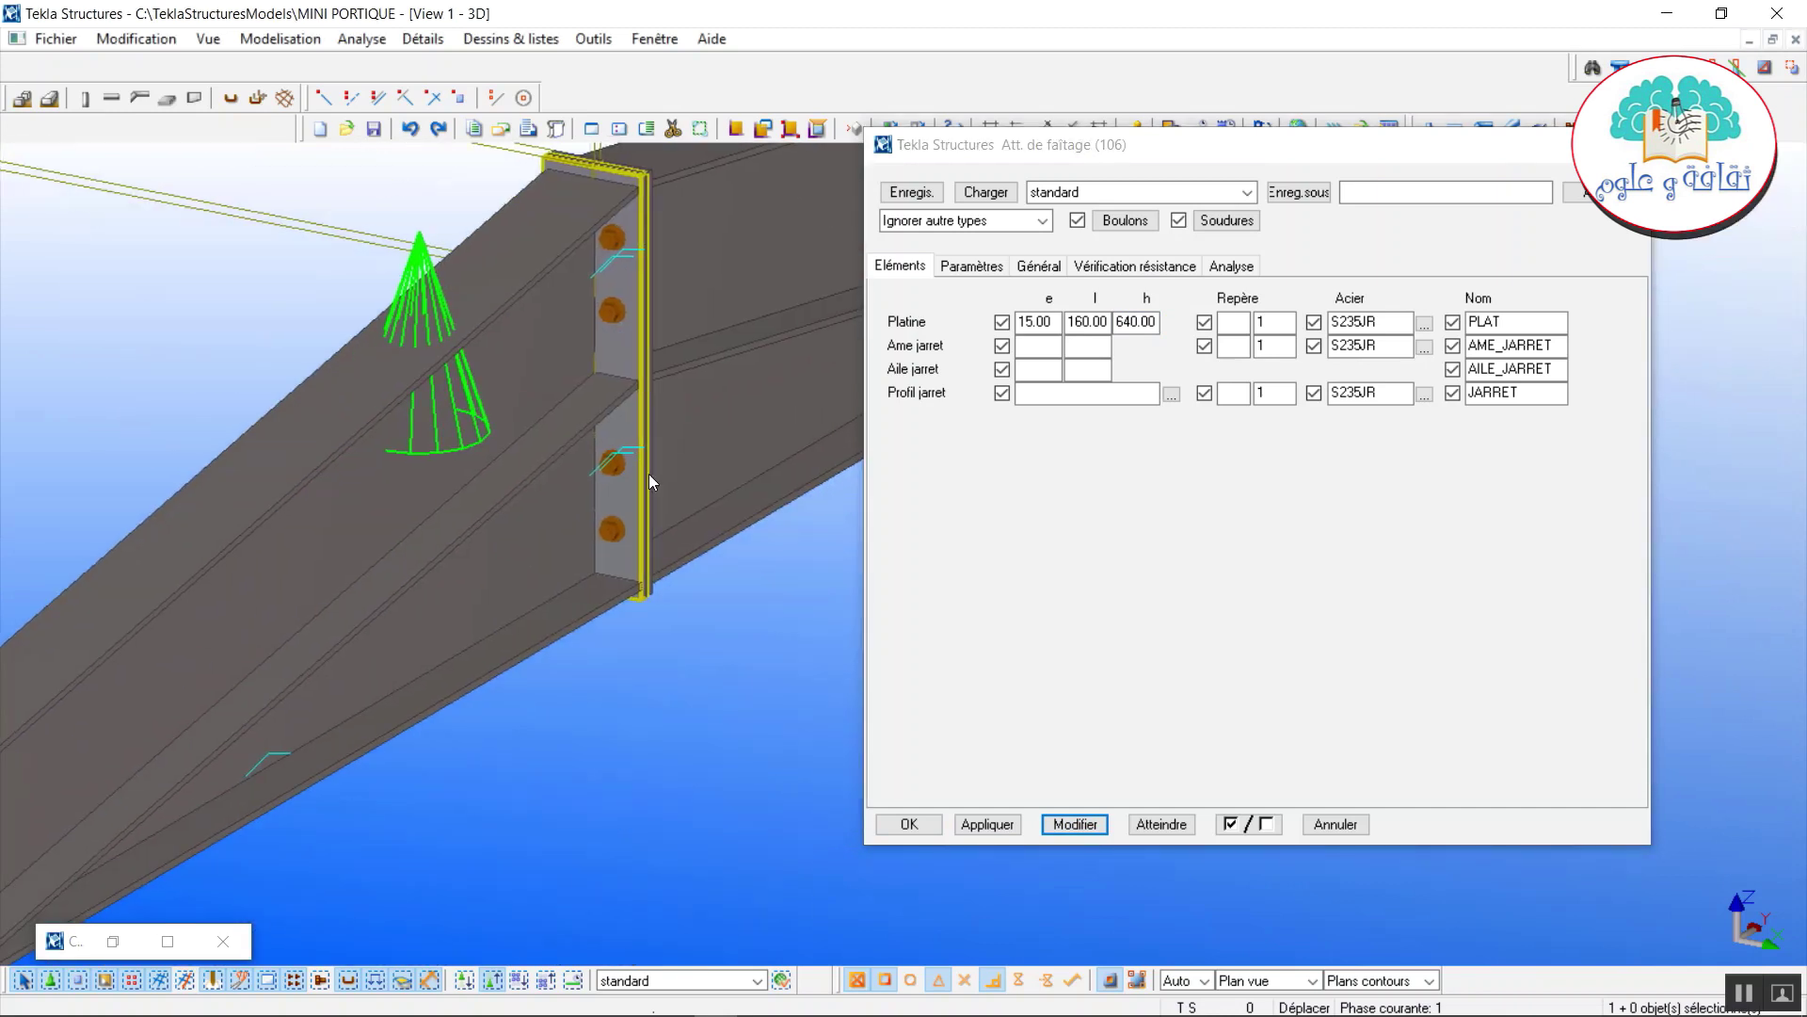
# Set the ridge connection's bolts to diameter 18 and class HR8.8, and update the connection.
pyautogui.click(1152, 222)
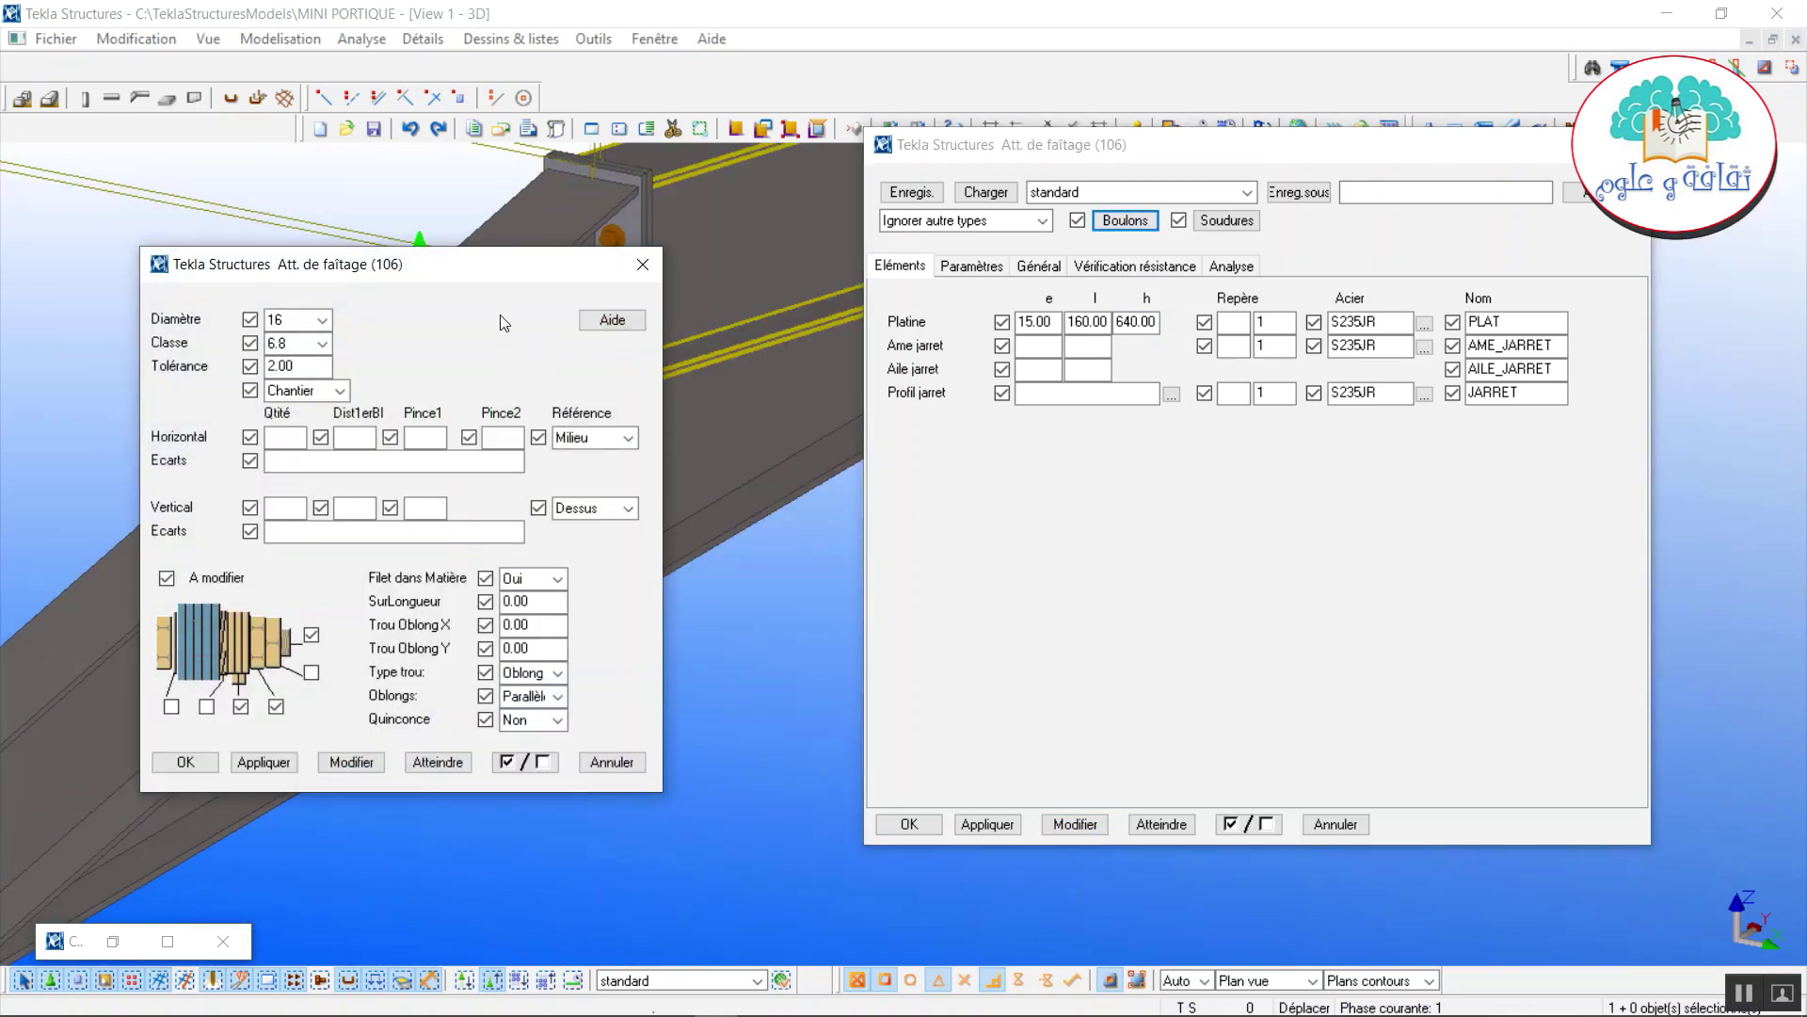
pyautogui.moveTo(499, 263); pyautogui.dragTo(1233, 246)
pyautogui.click(1057, 301)
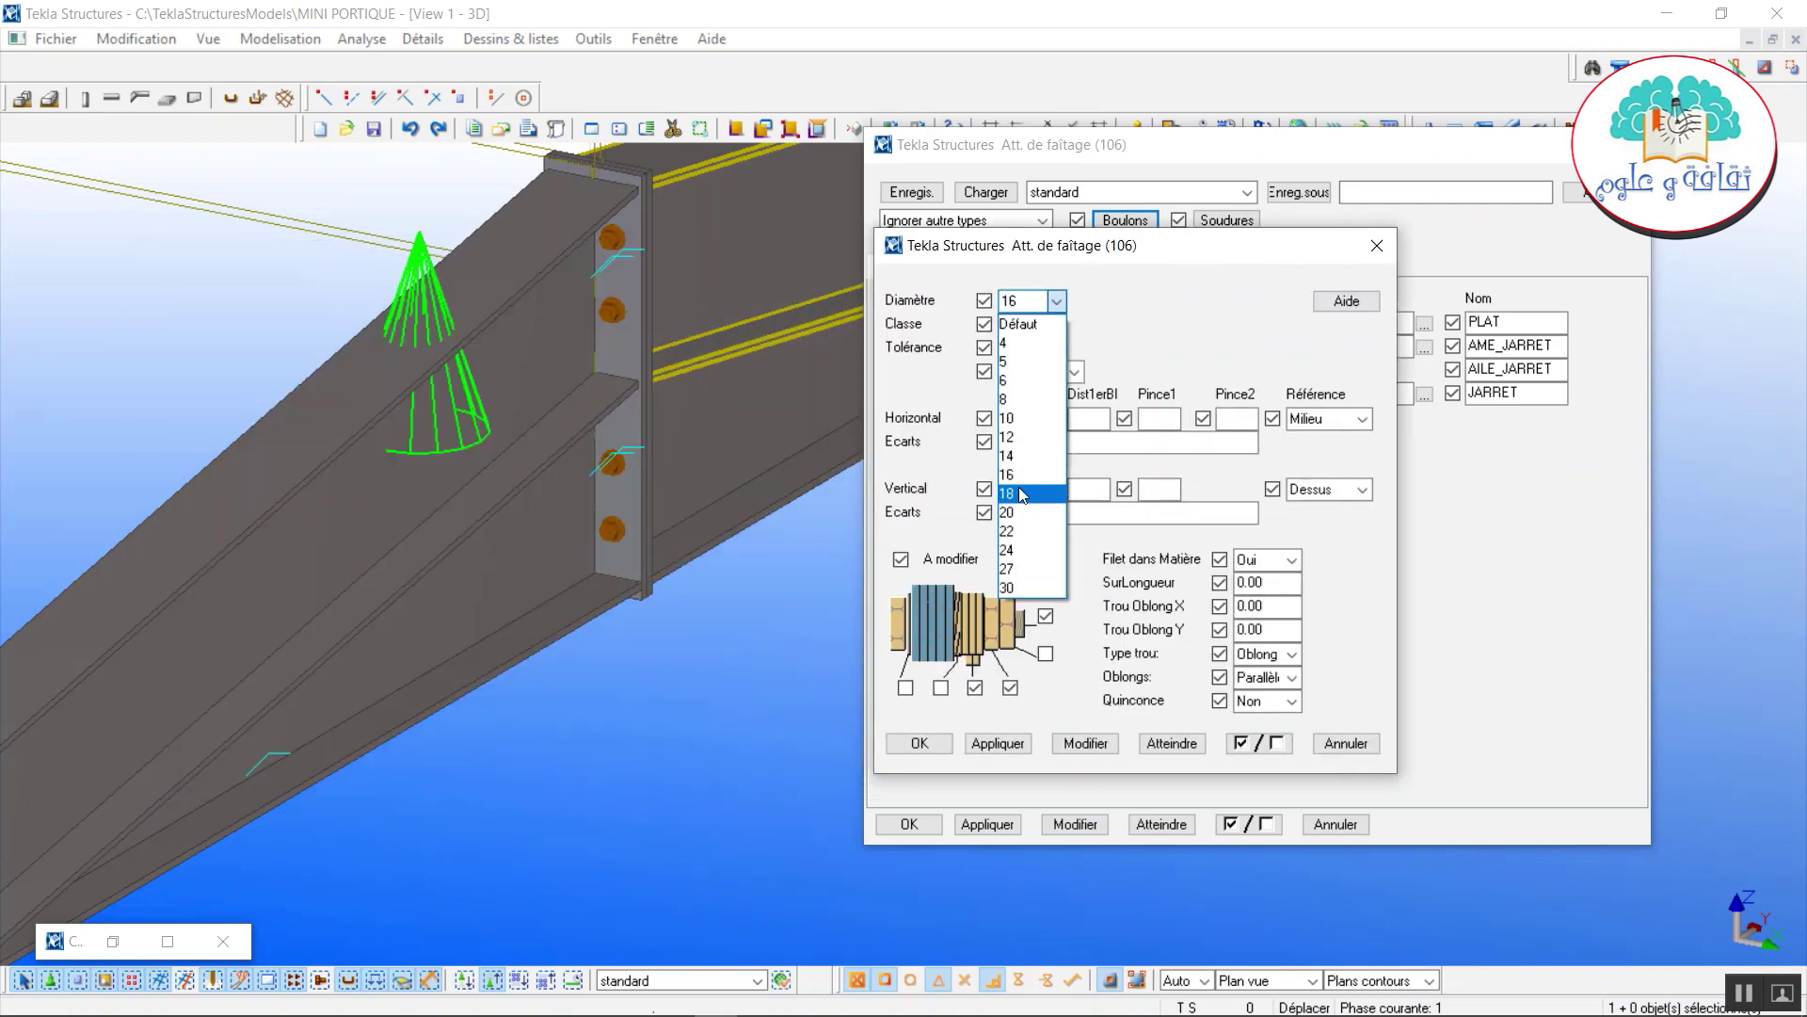
pyautogui.click(1019, 491)
pyautogui.click(1058, 326)
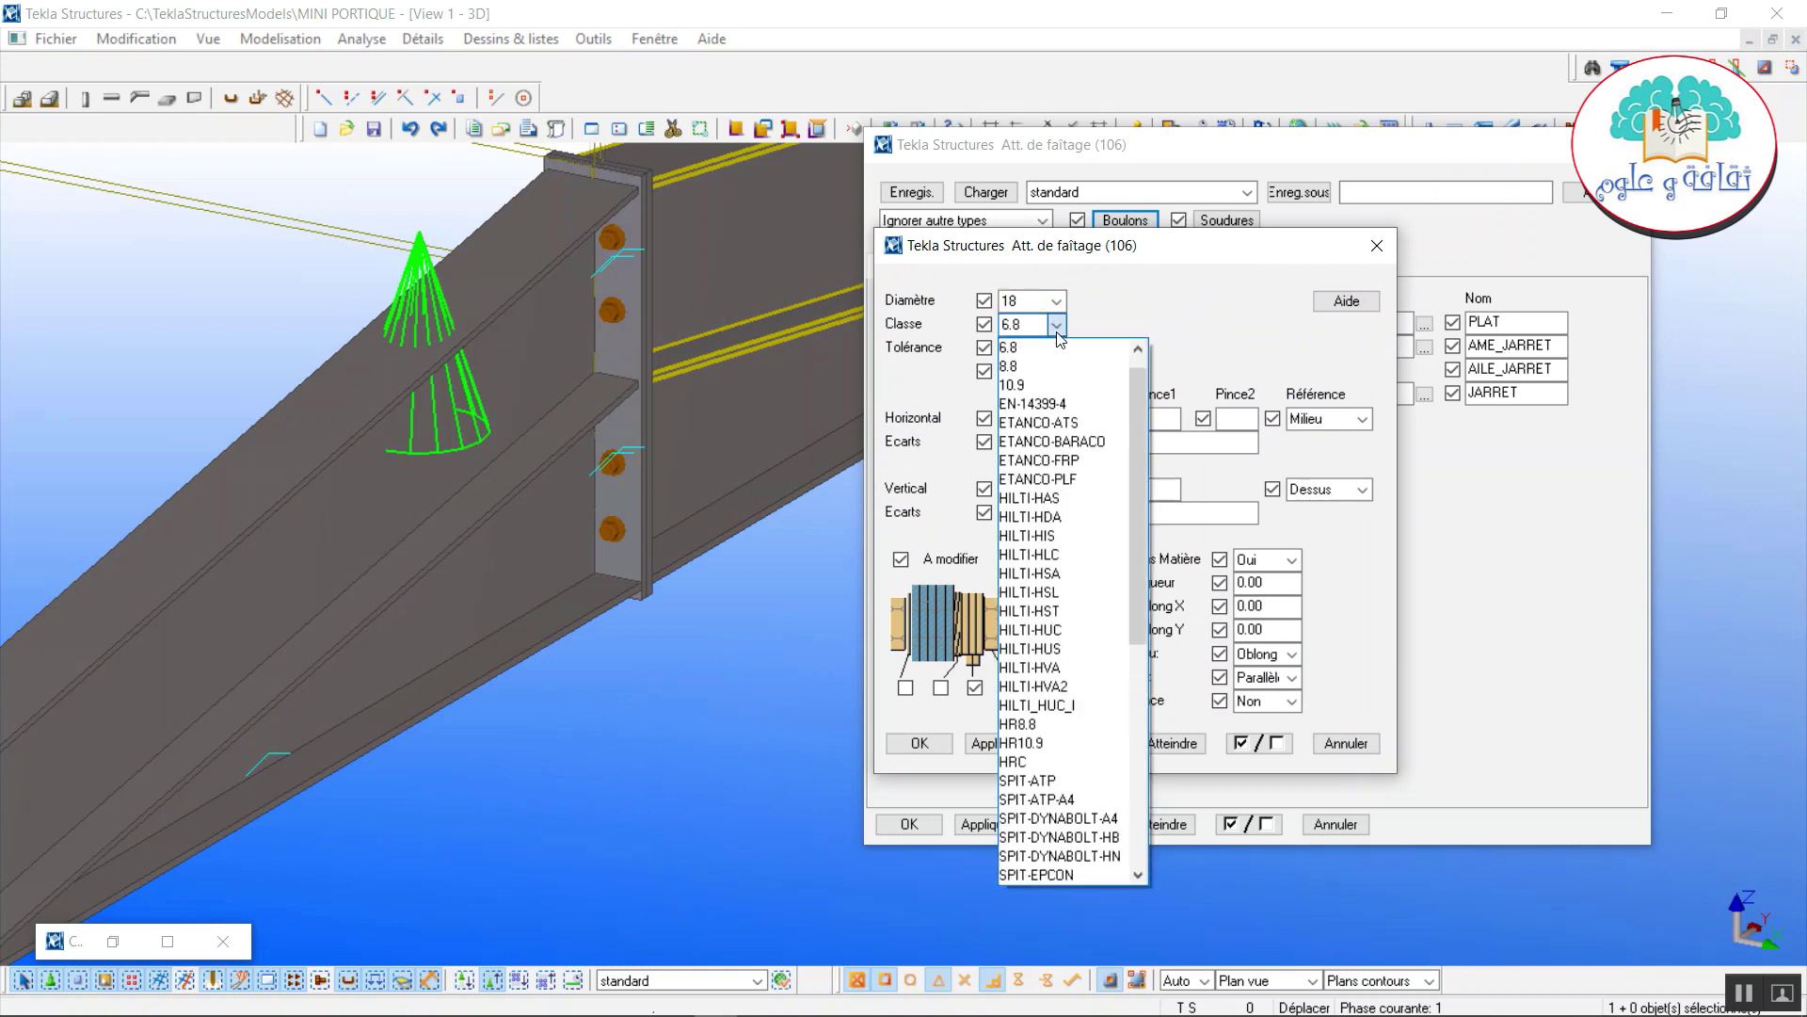
pyautogui.click(1064, 727)
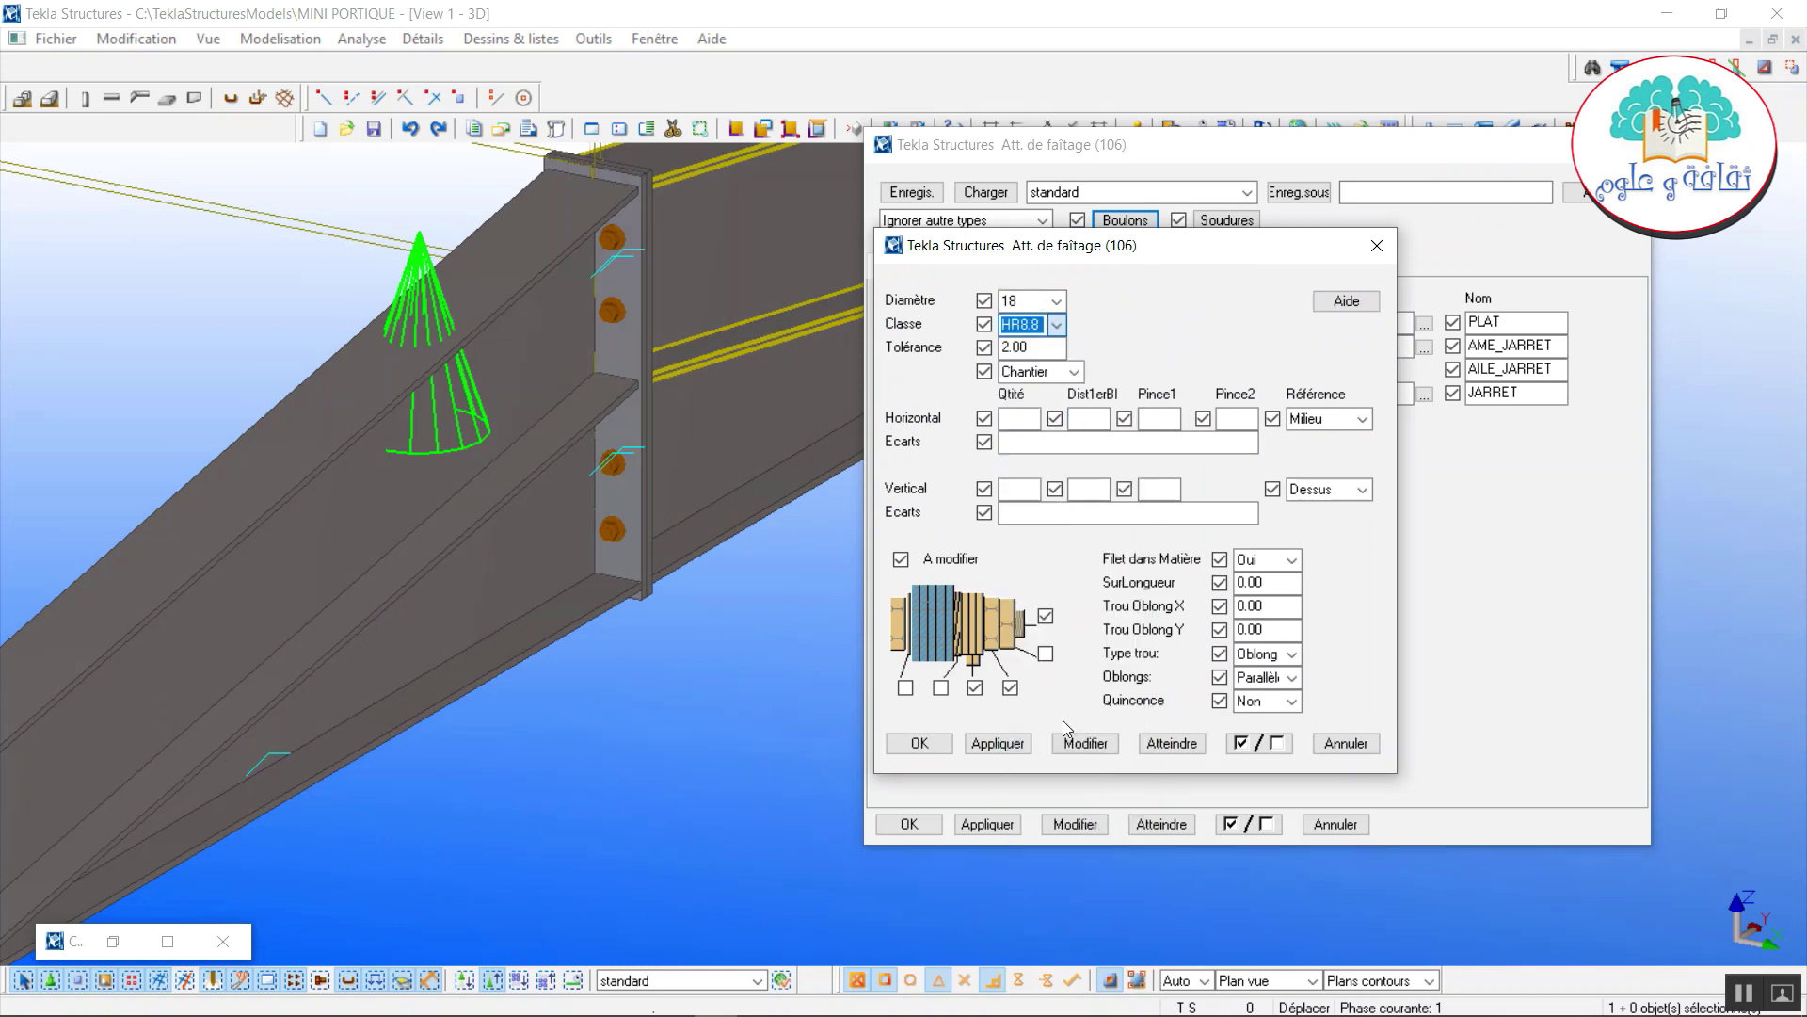
pyautogui.click(1106, 747)
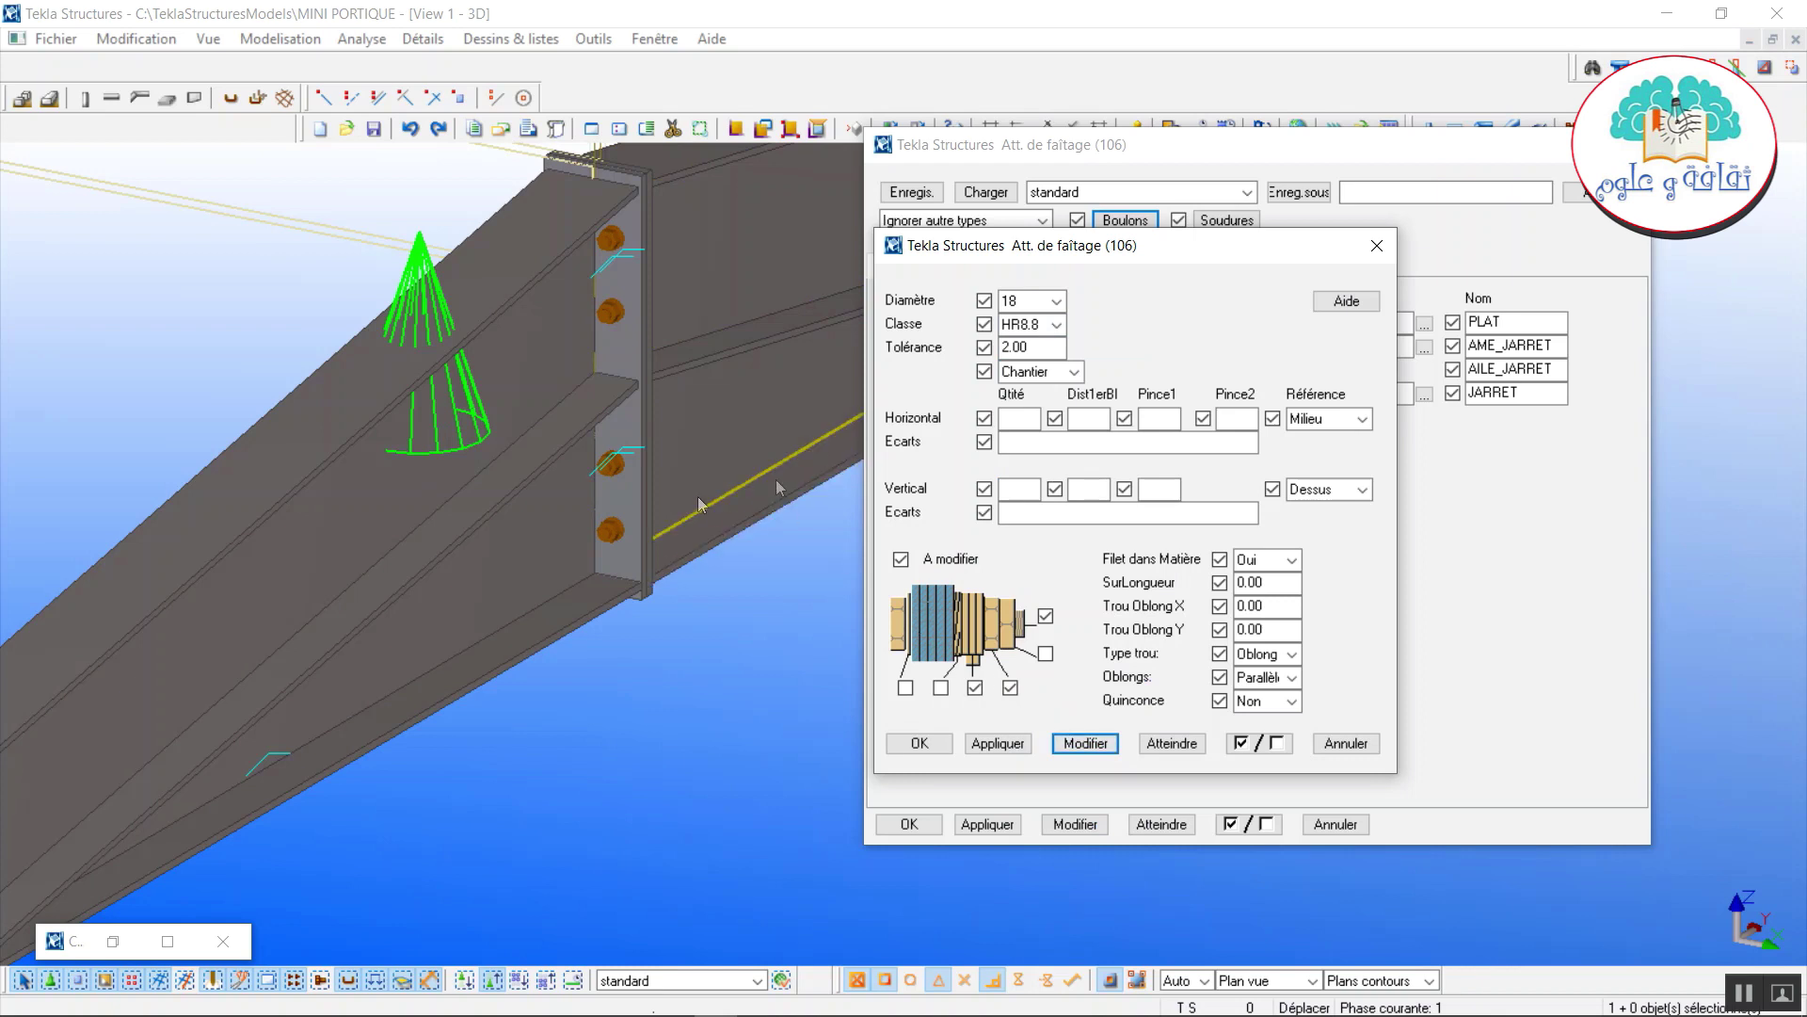
# Set the ridge connection's horizontal bolt layout to 2 bolts with 80 spacing, and update the connection.
pyautogui.click(1025, 417)
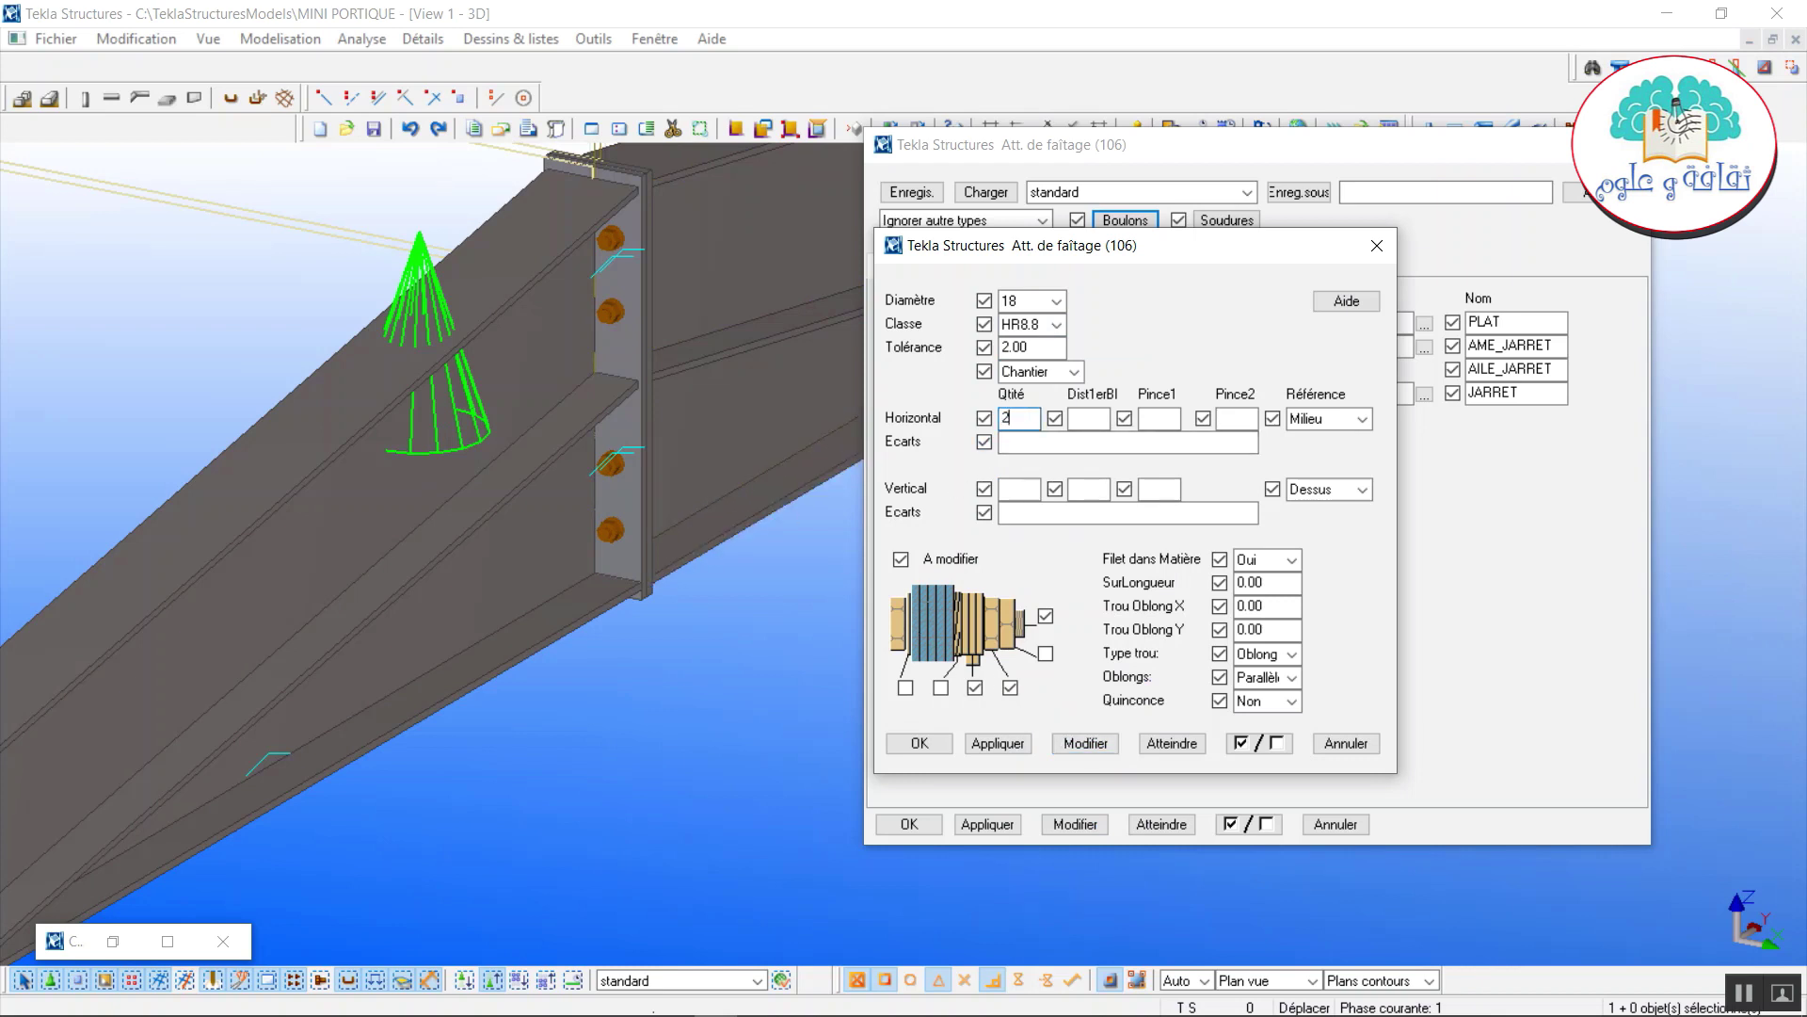
pyautogui.click(1043, 448)
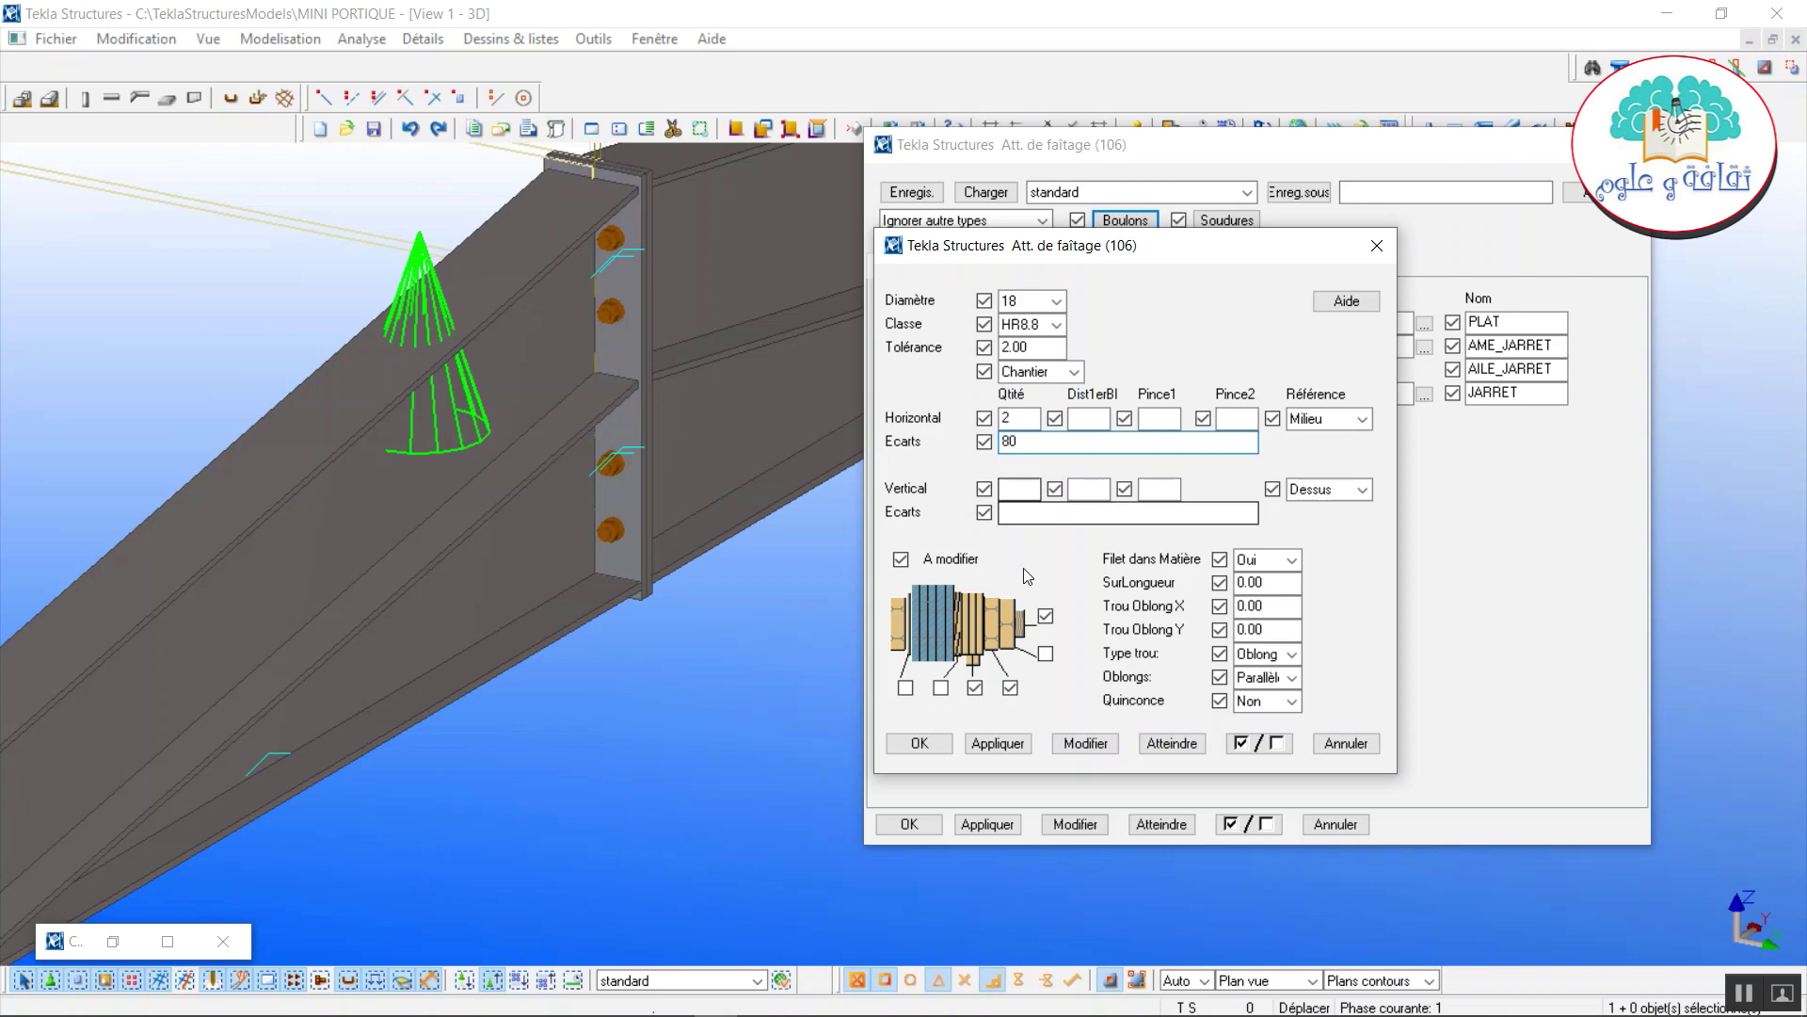
pyautogui.click(1086, 744)
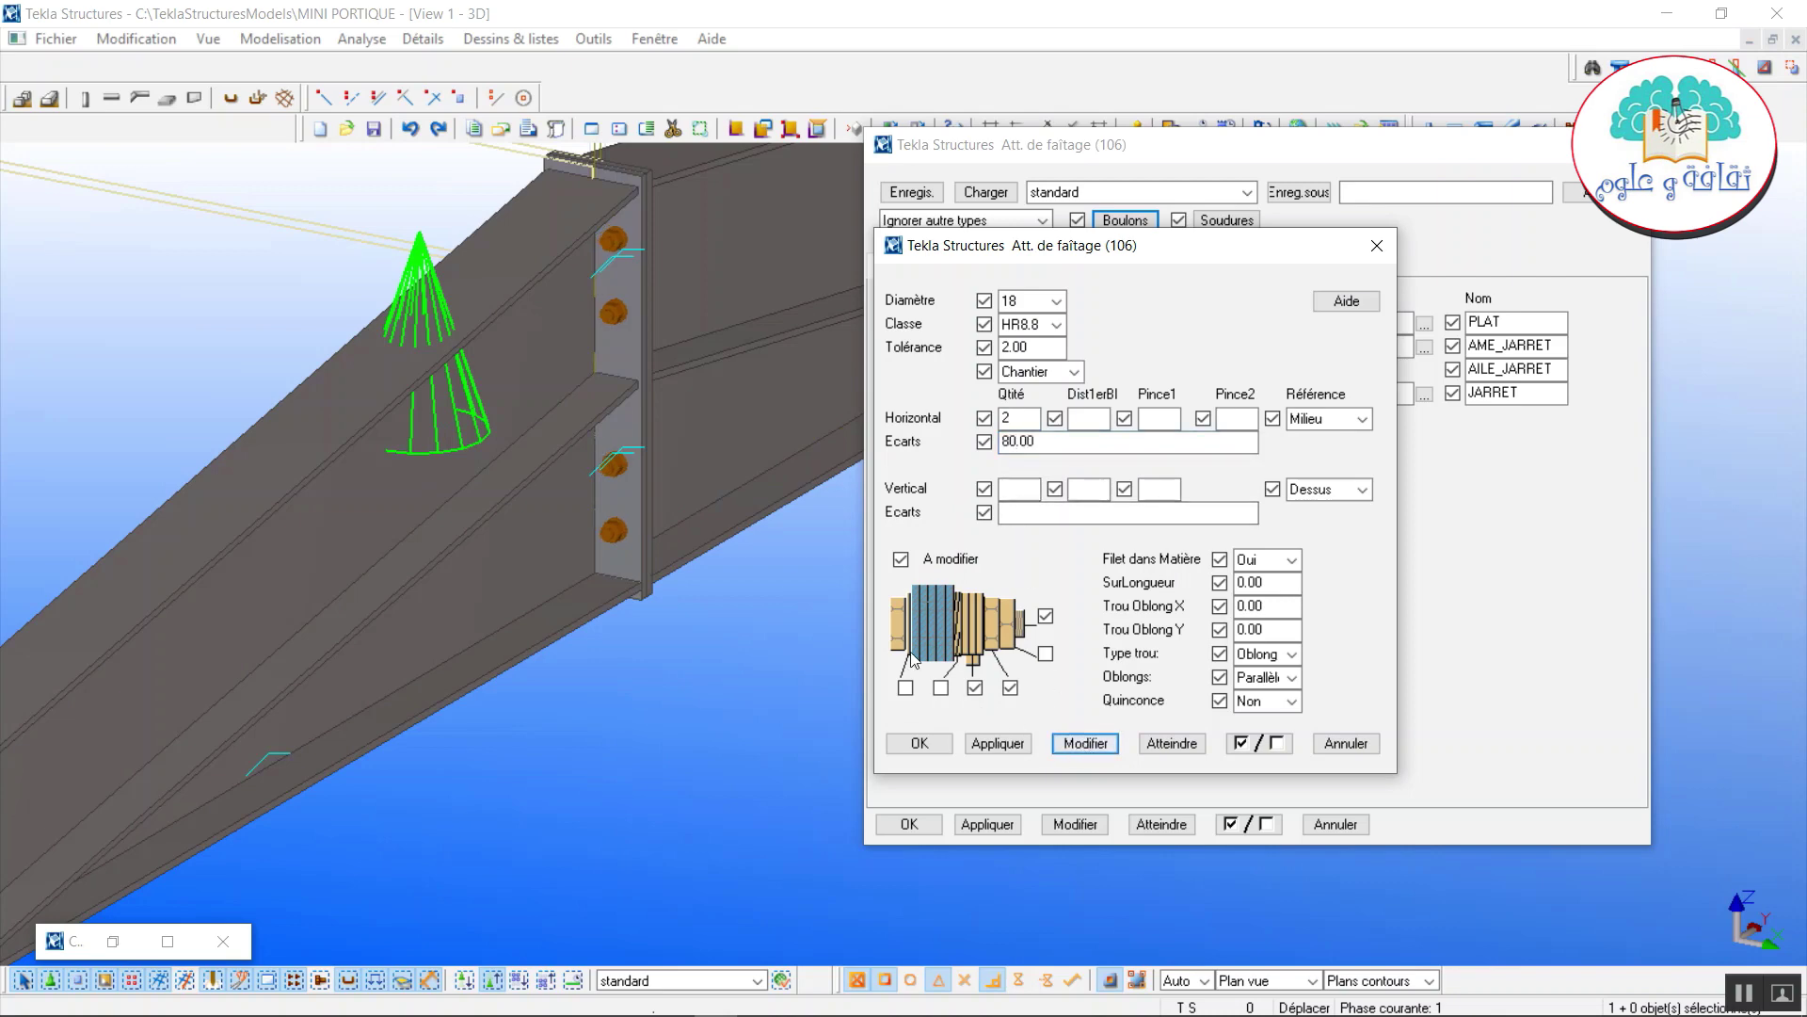
# Set the ridge connection's vertical bolt layout to 6 bolts with 100 spacing, and update the connection.
pyautogui.moveTo(506, 324); pyautogui.dragTo(512, 401, button='middle')
pyautogui.scroll(4, 517, 391)
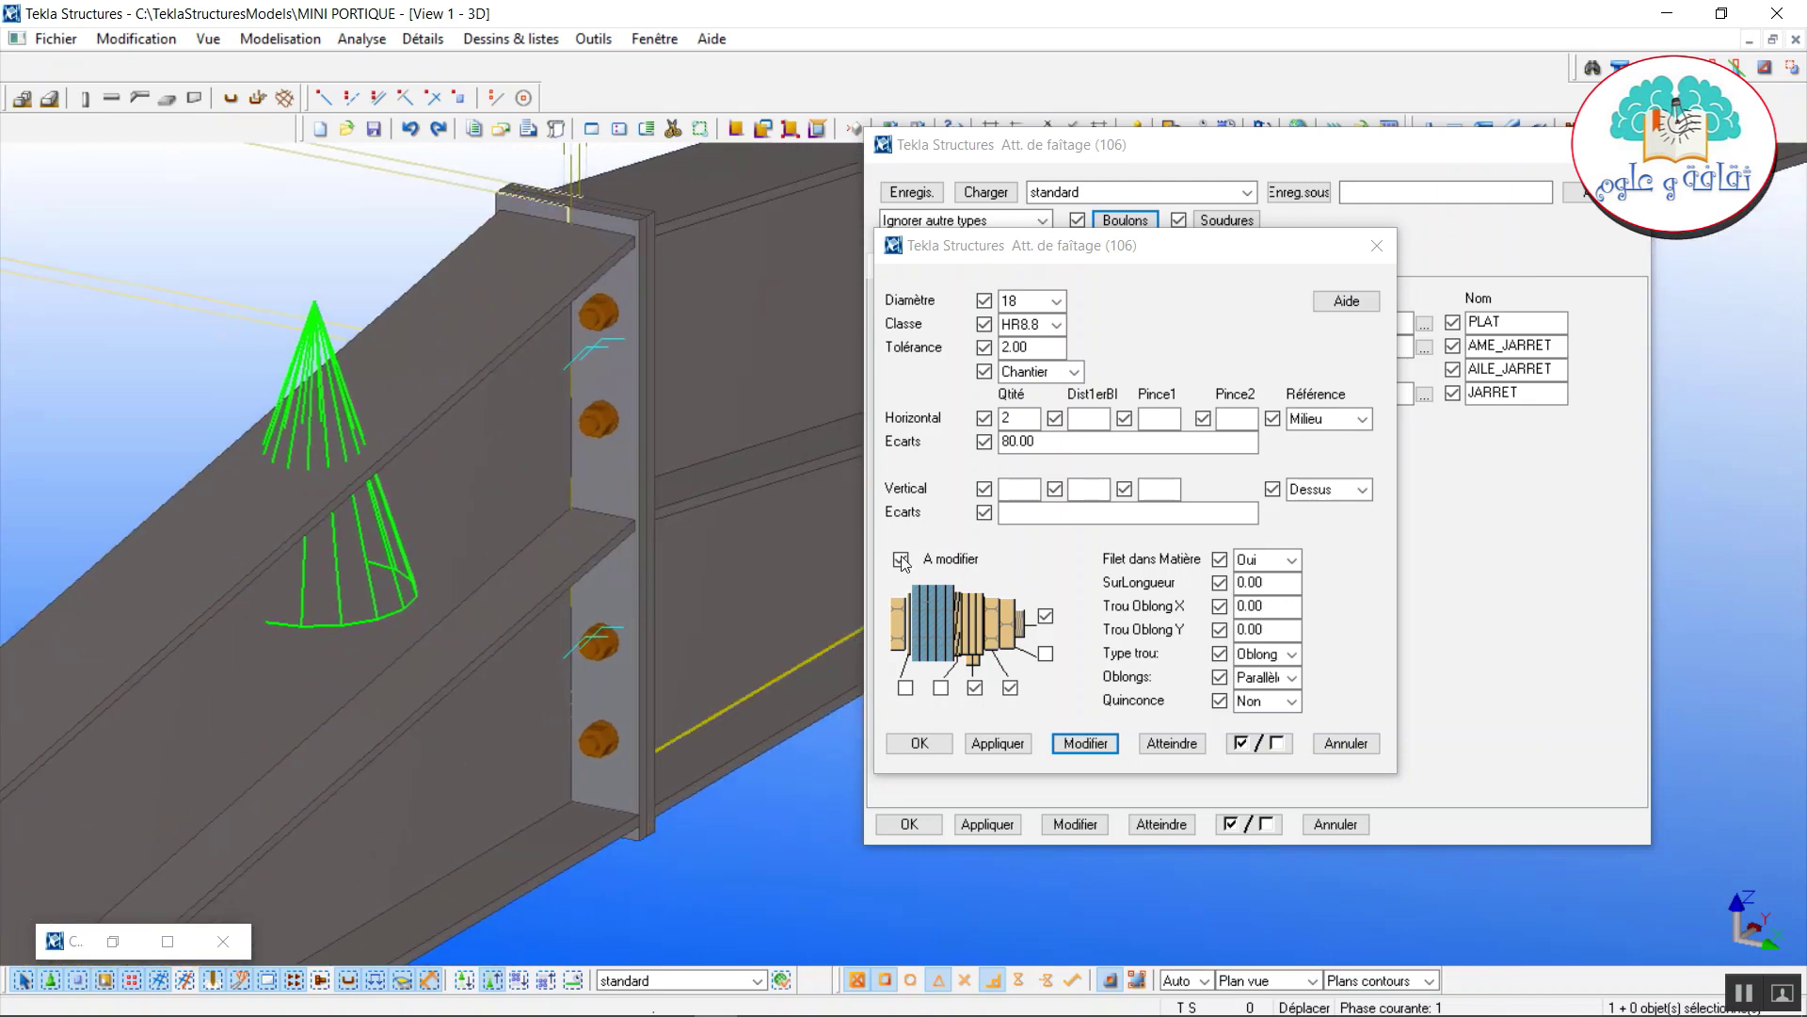
pyautogui.click(1031, 492)
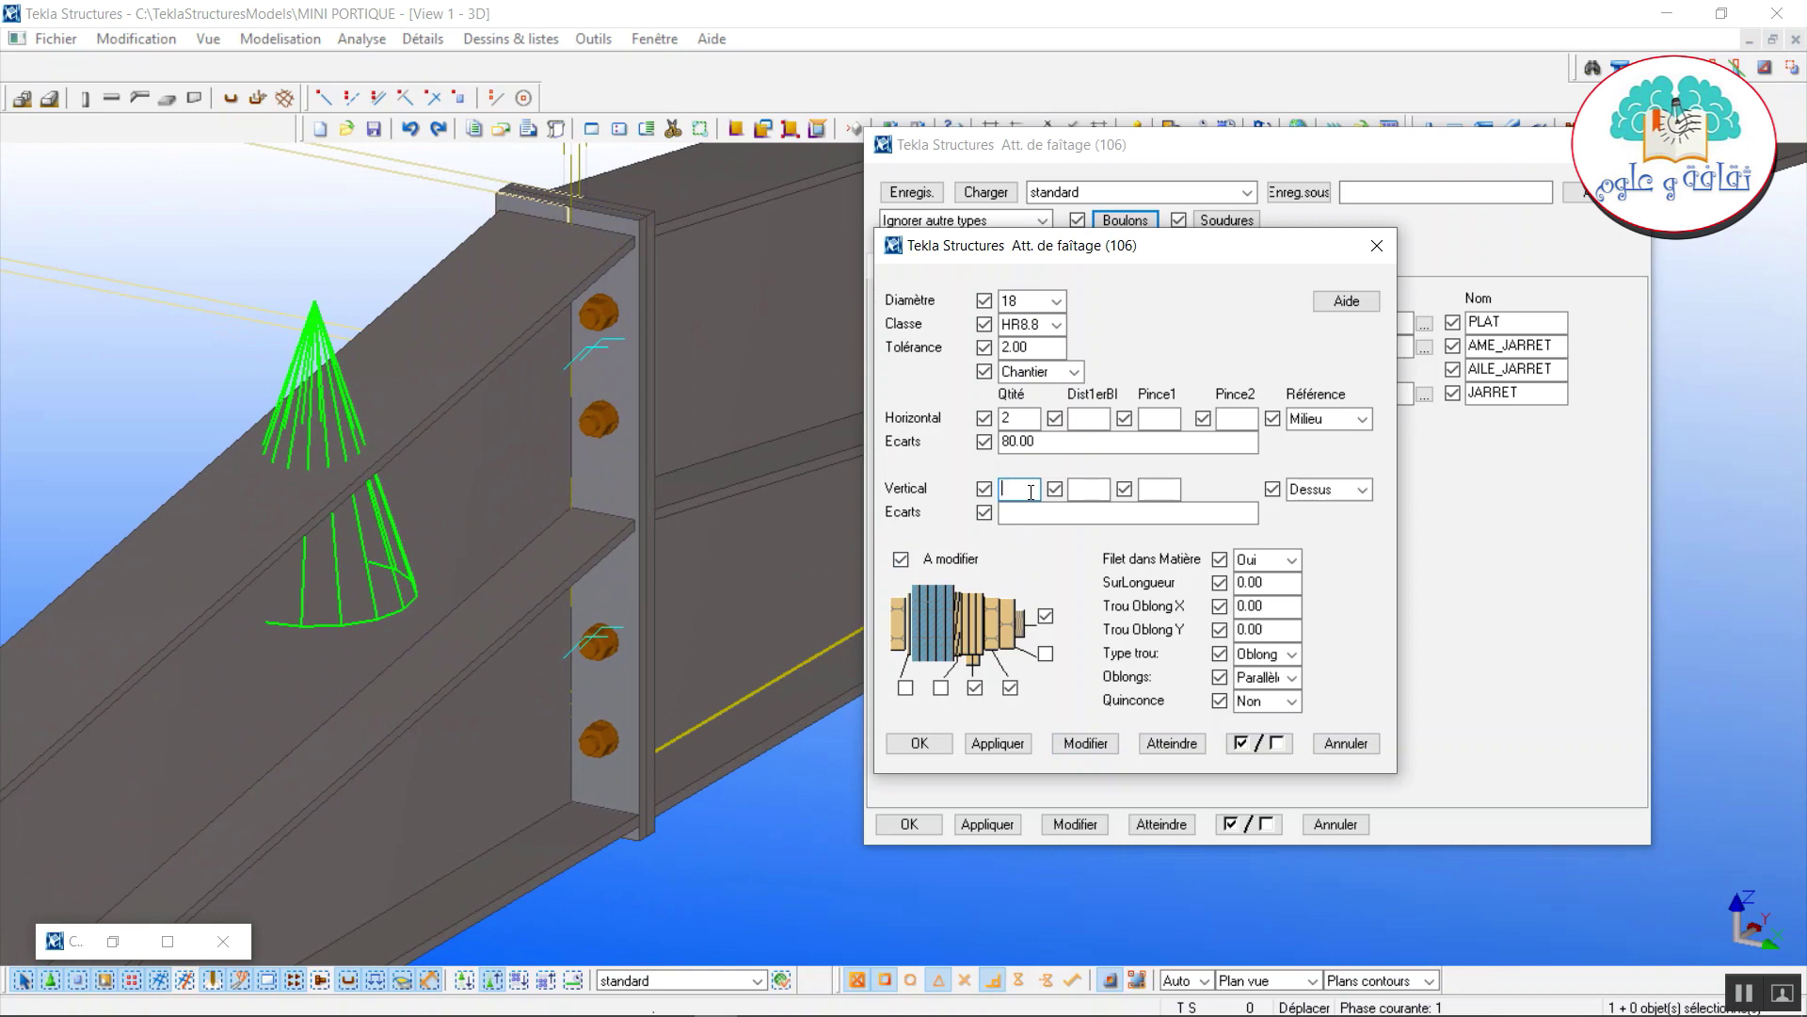
pyautogui.click(1031, 514)
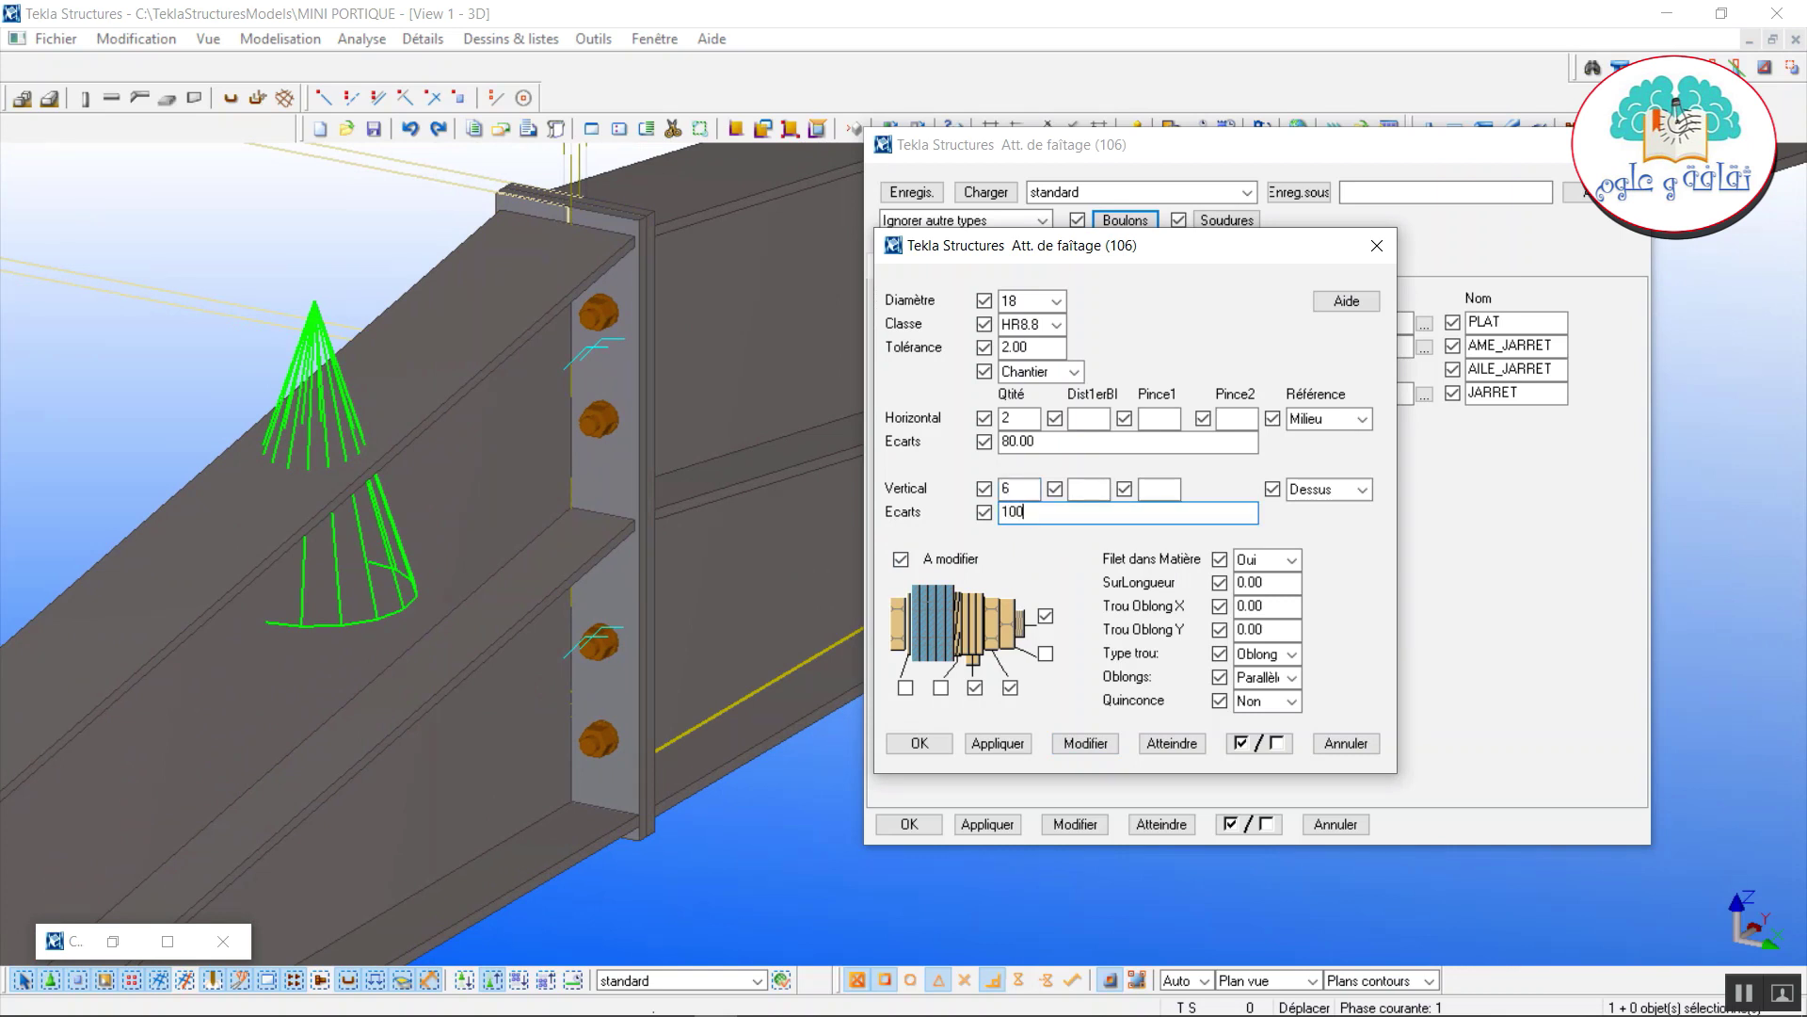
pyautogui.click(1085, 743)
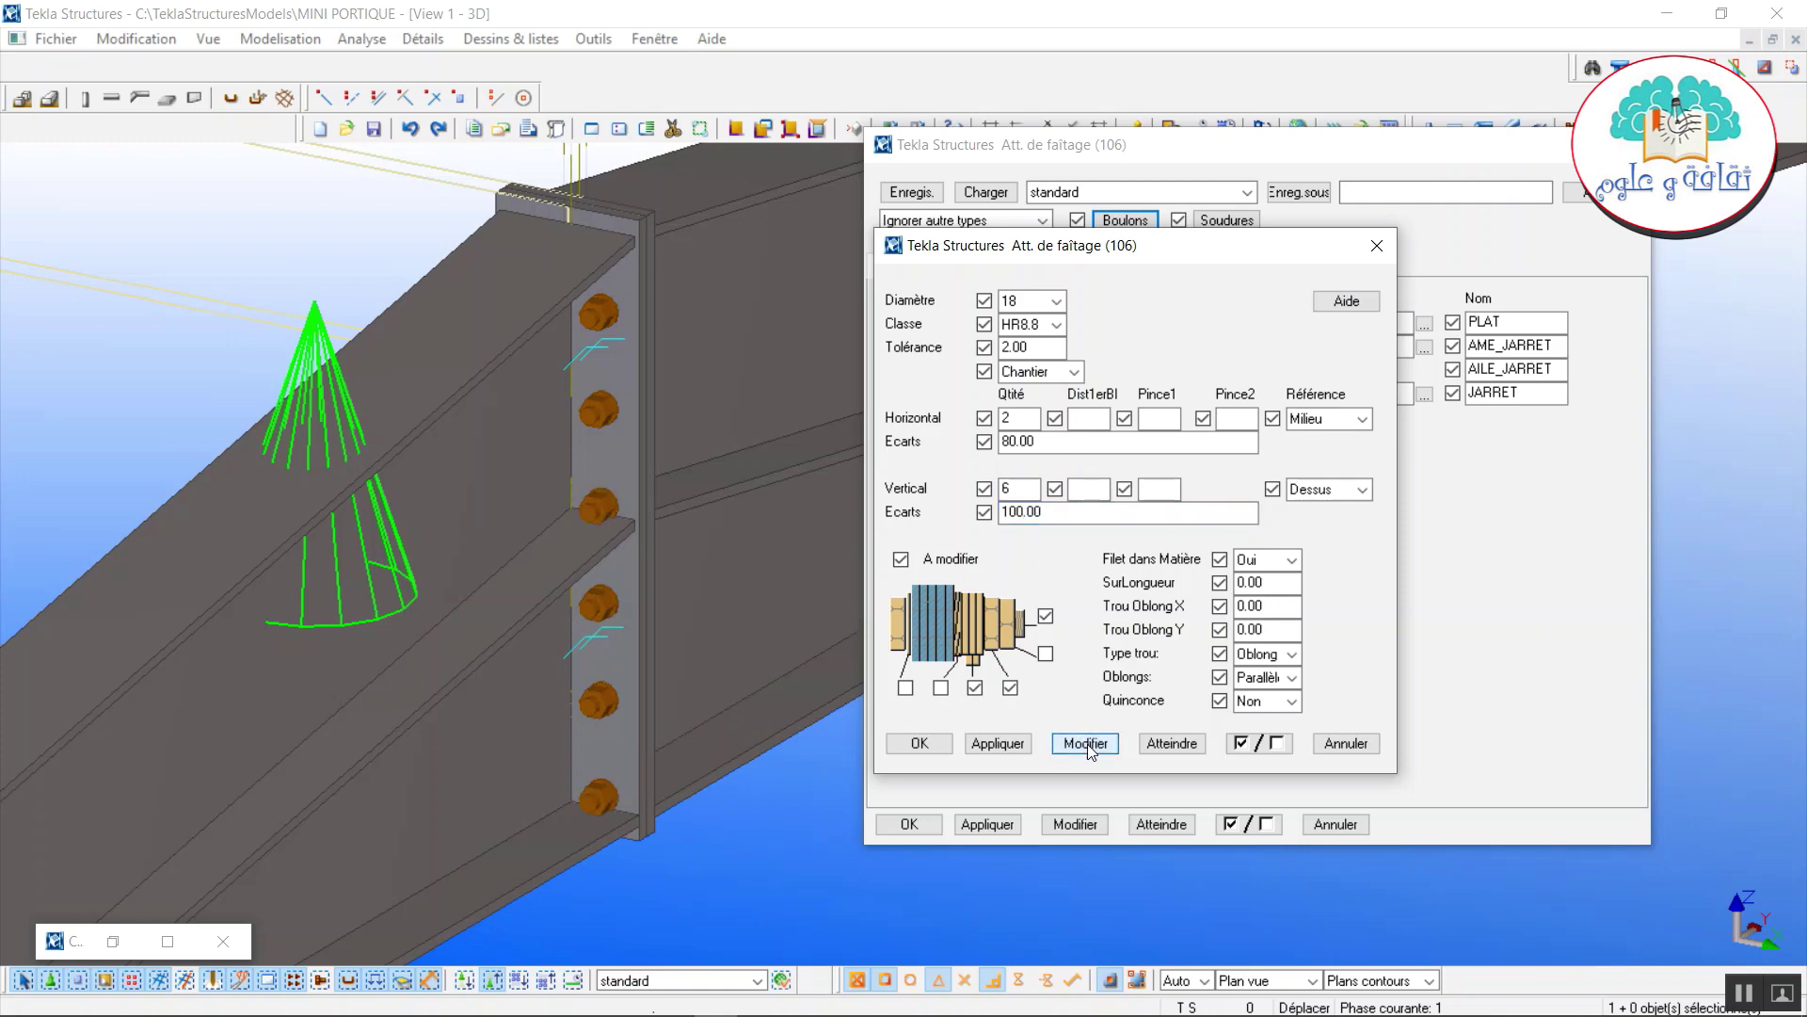
# Set the vertical distance to the first ridge bolt to 50, update the connection, and apply and close the bolt settings.
pyautogui.moveTo(1177, 245); pyautogui.dragTo(1224, 184)
pyautogui.click(1137, 427)
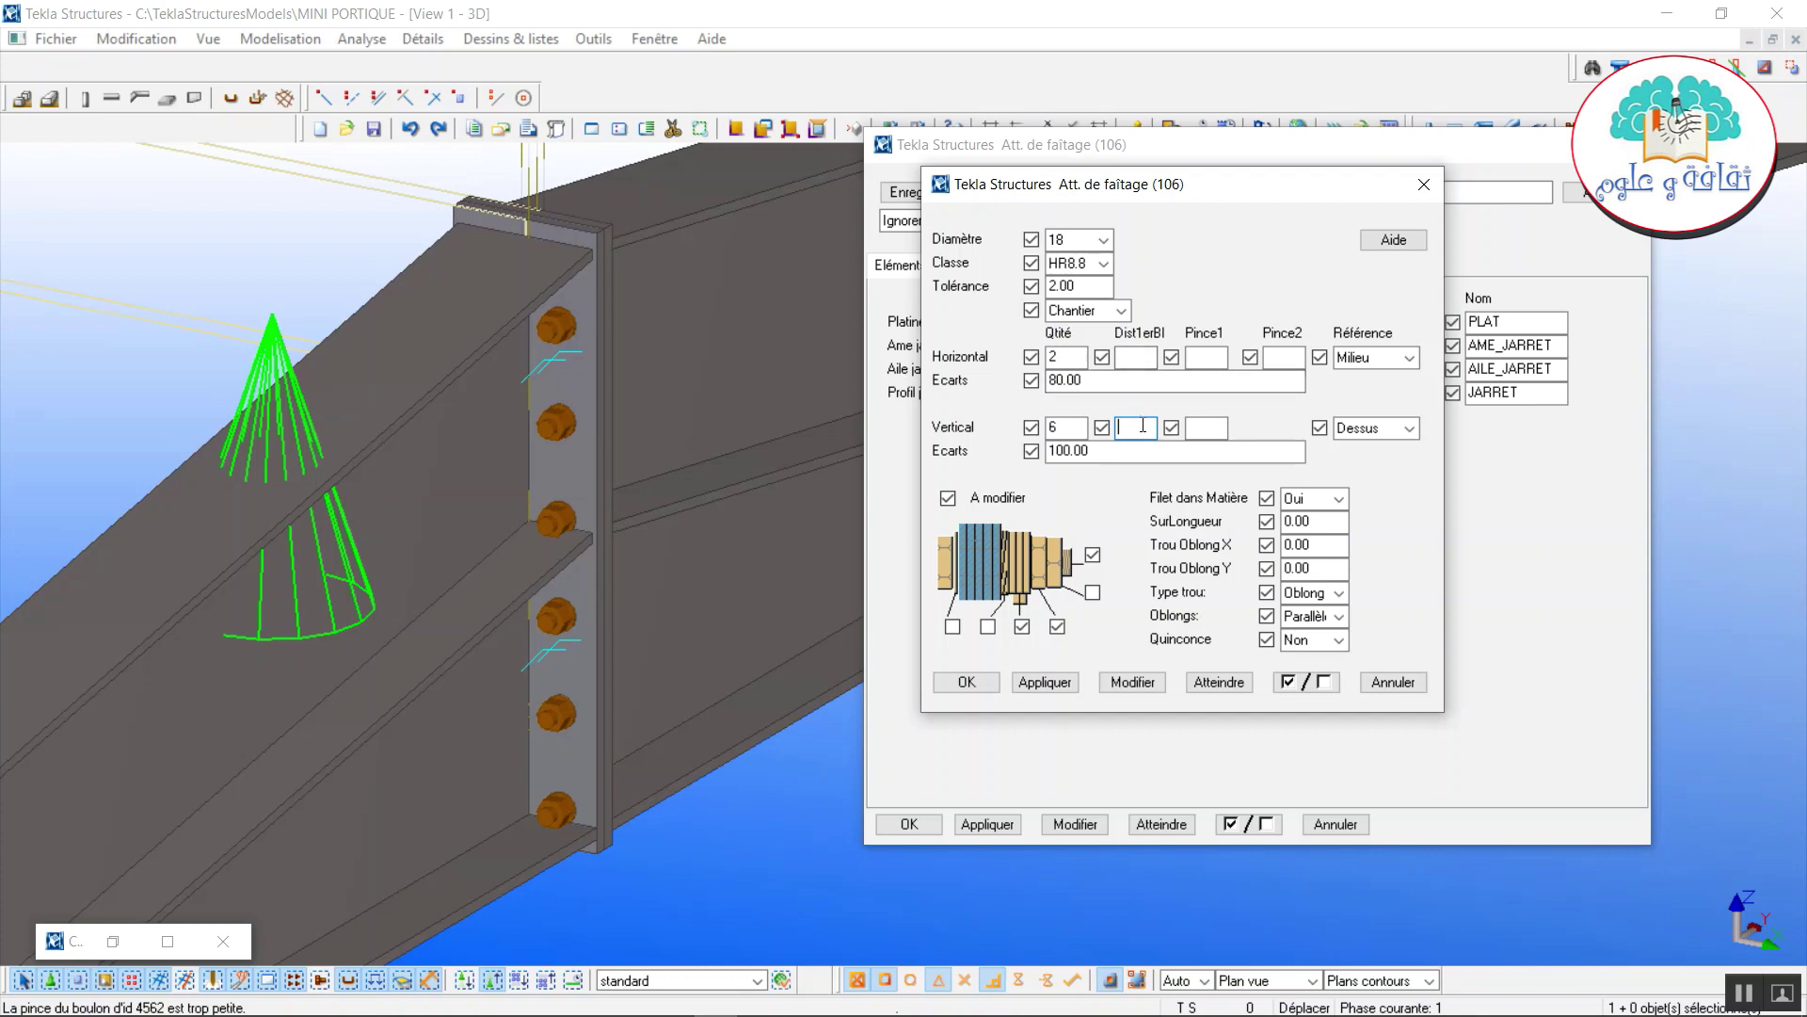
pyautogui.write('5')
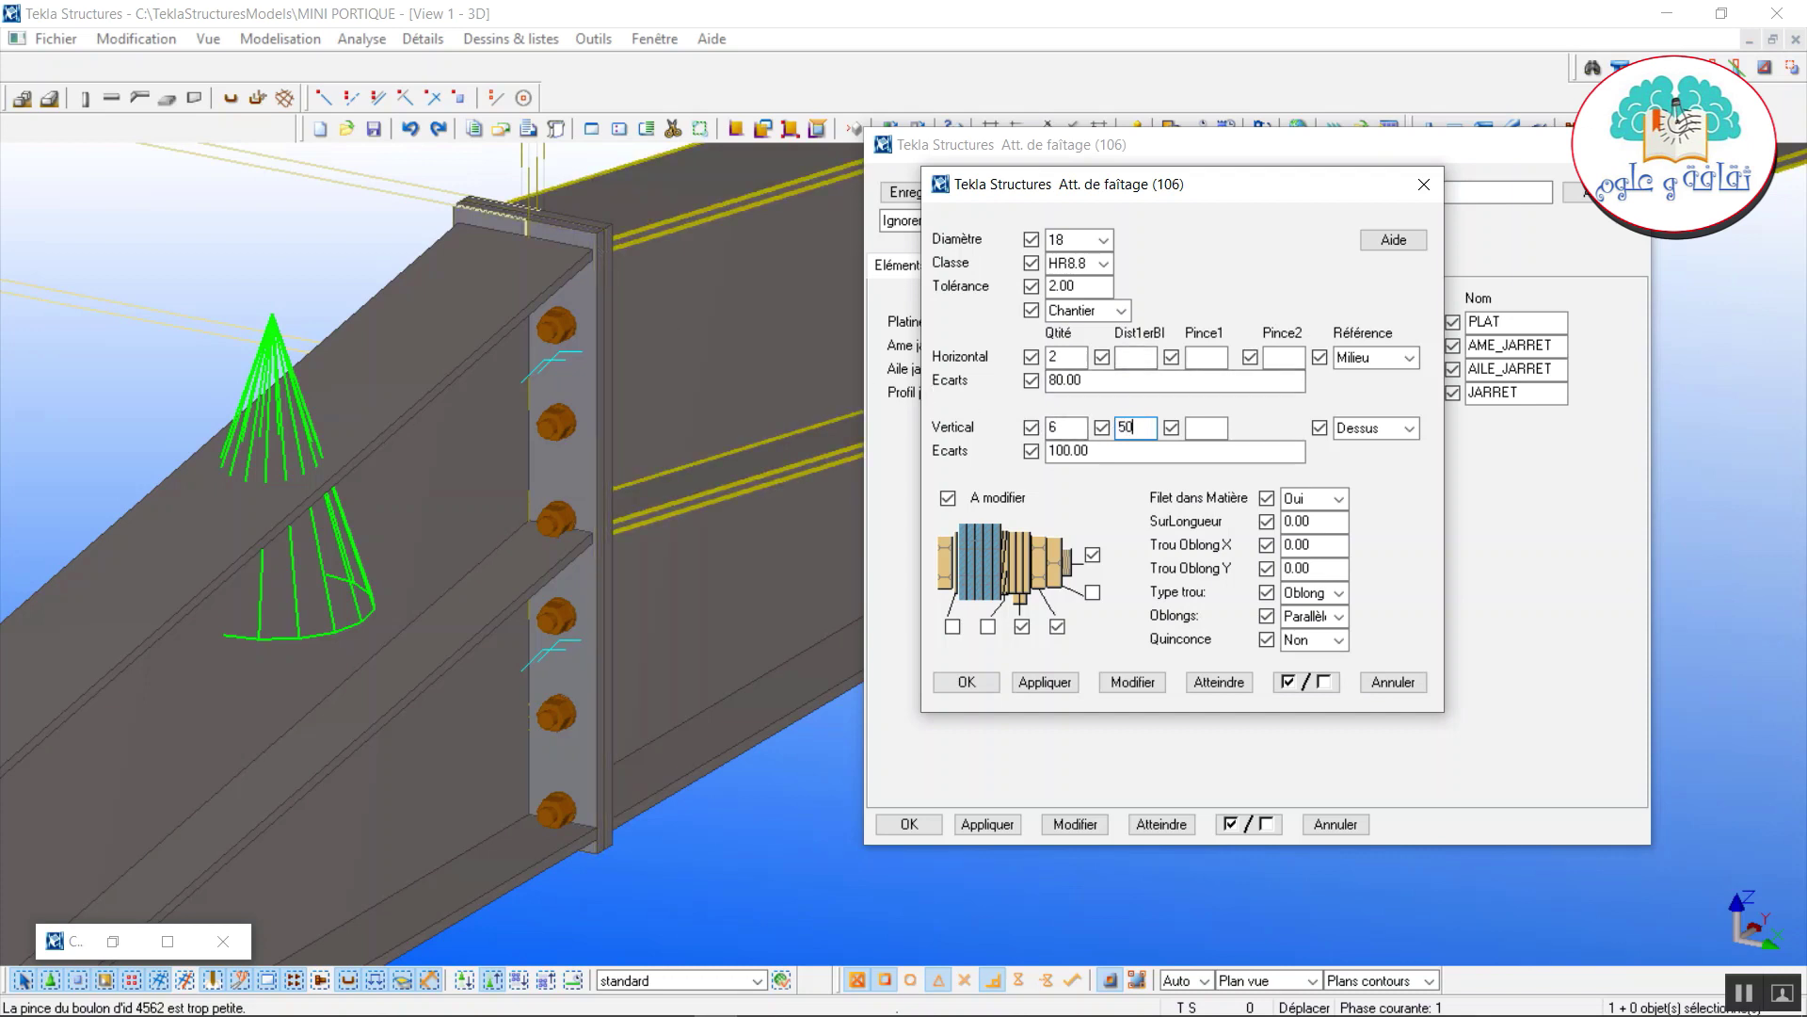
pyautogui.write('0')
pyautogui.click(1132, 683)
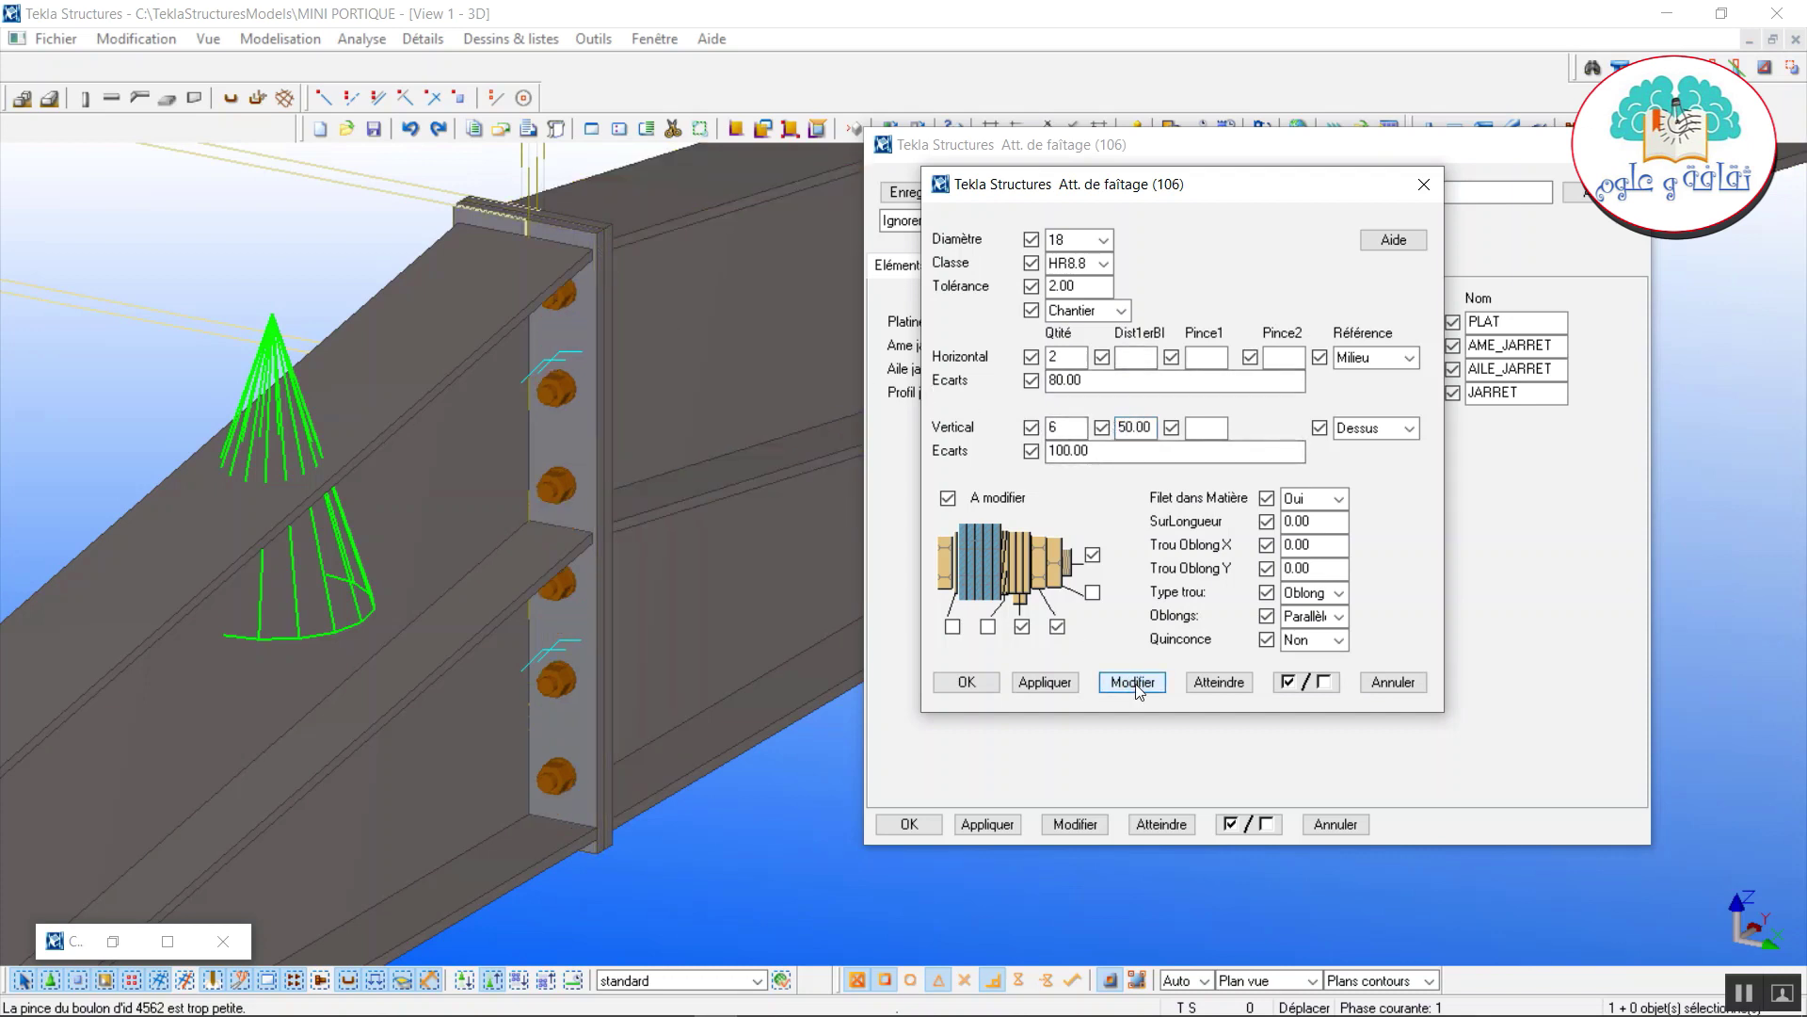
pyautogui.click(1043, 683)
pyautogui.click(967, 681)
# Set the ridge connection's haunch profile to IPE300, update the connection, and apply and close its properties.
pyautogui.click(1105, 394)
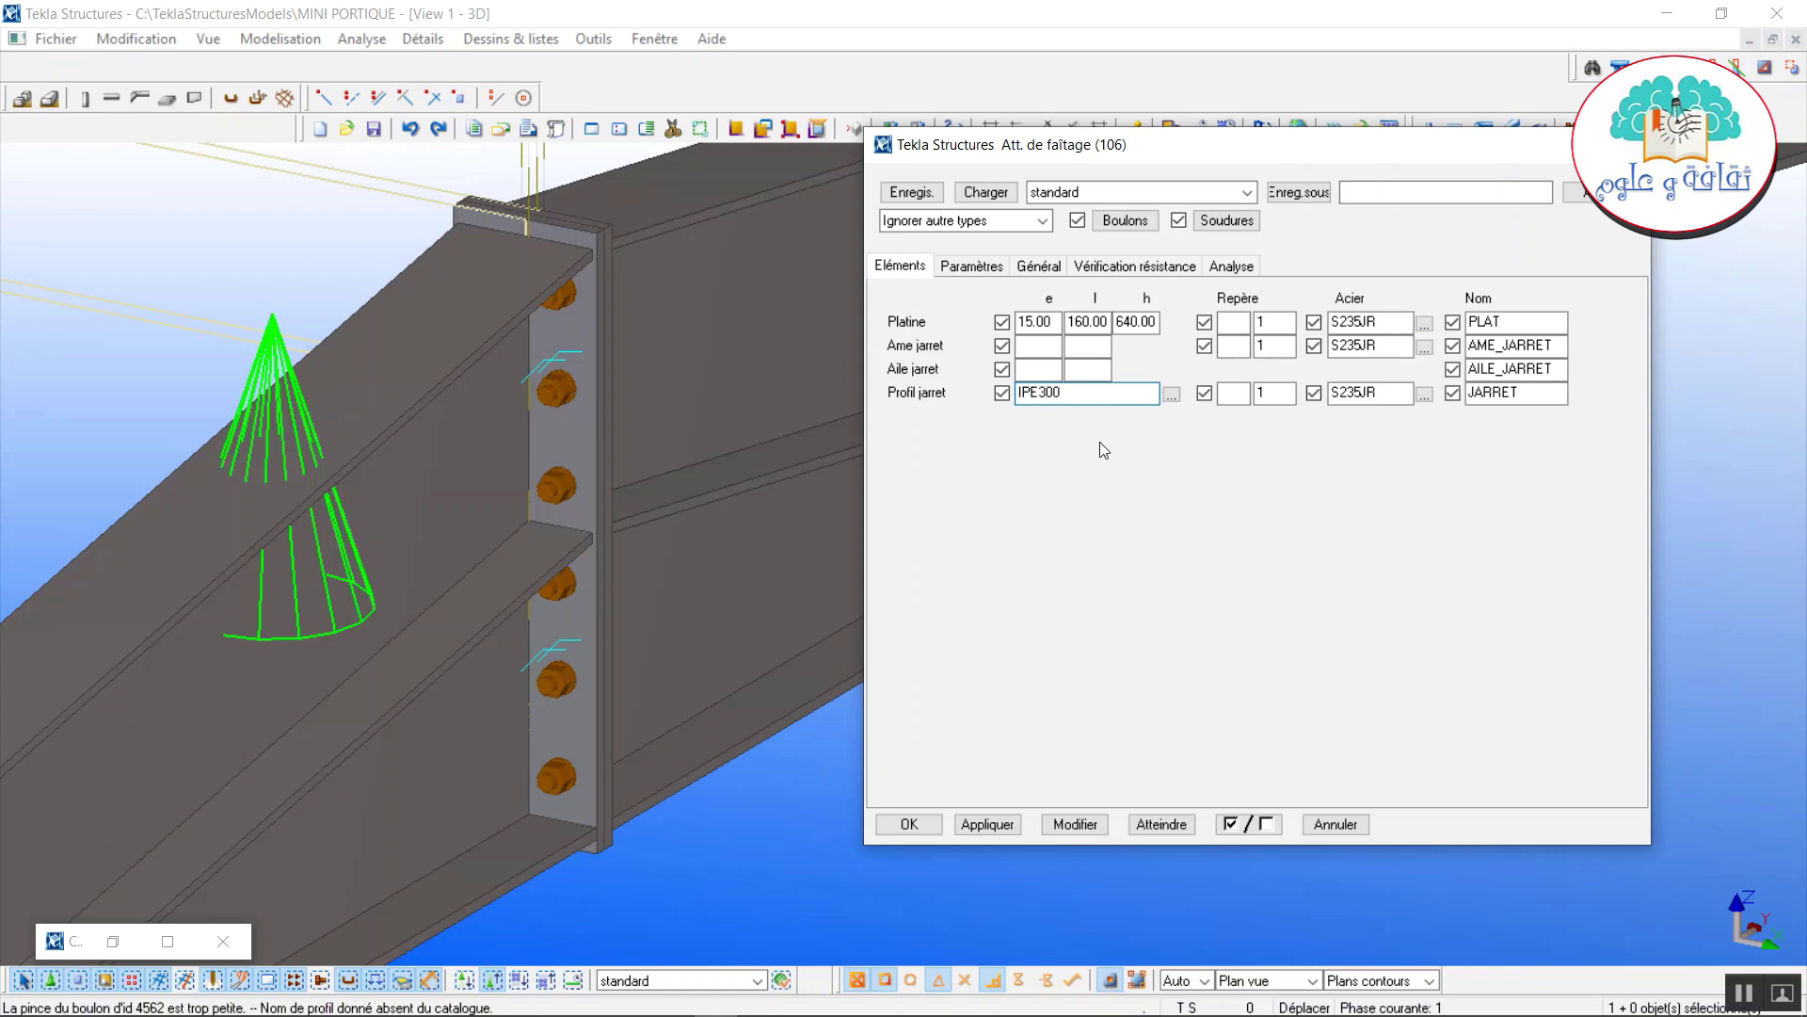
pyautogui.click(1083, 825)
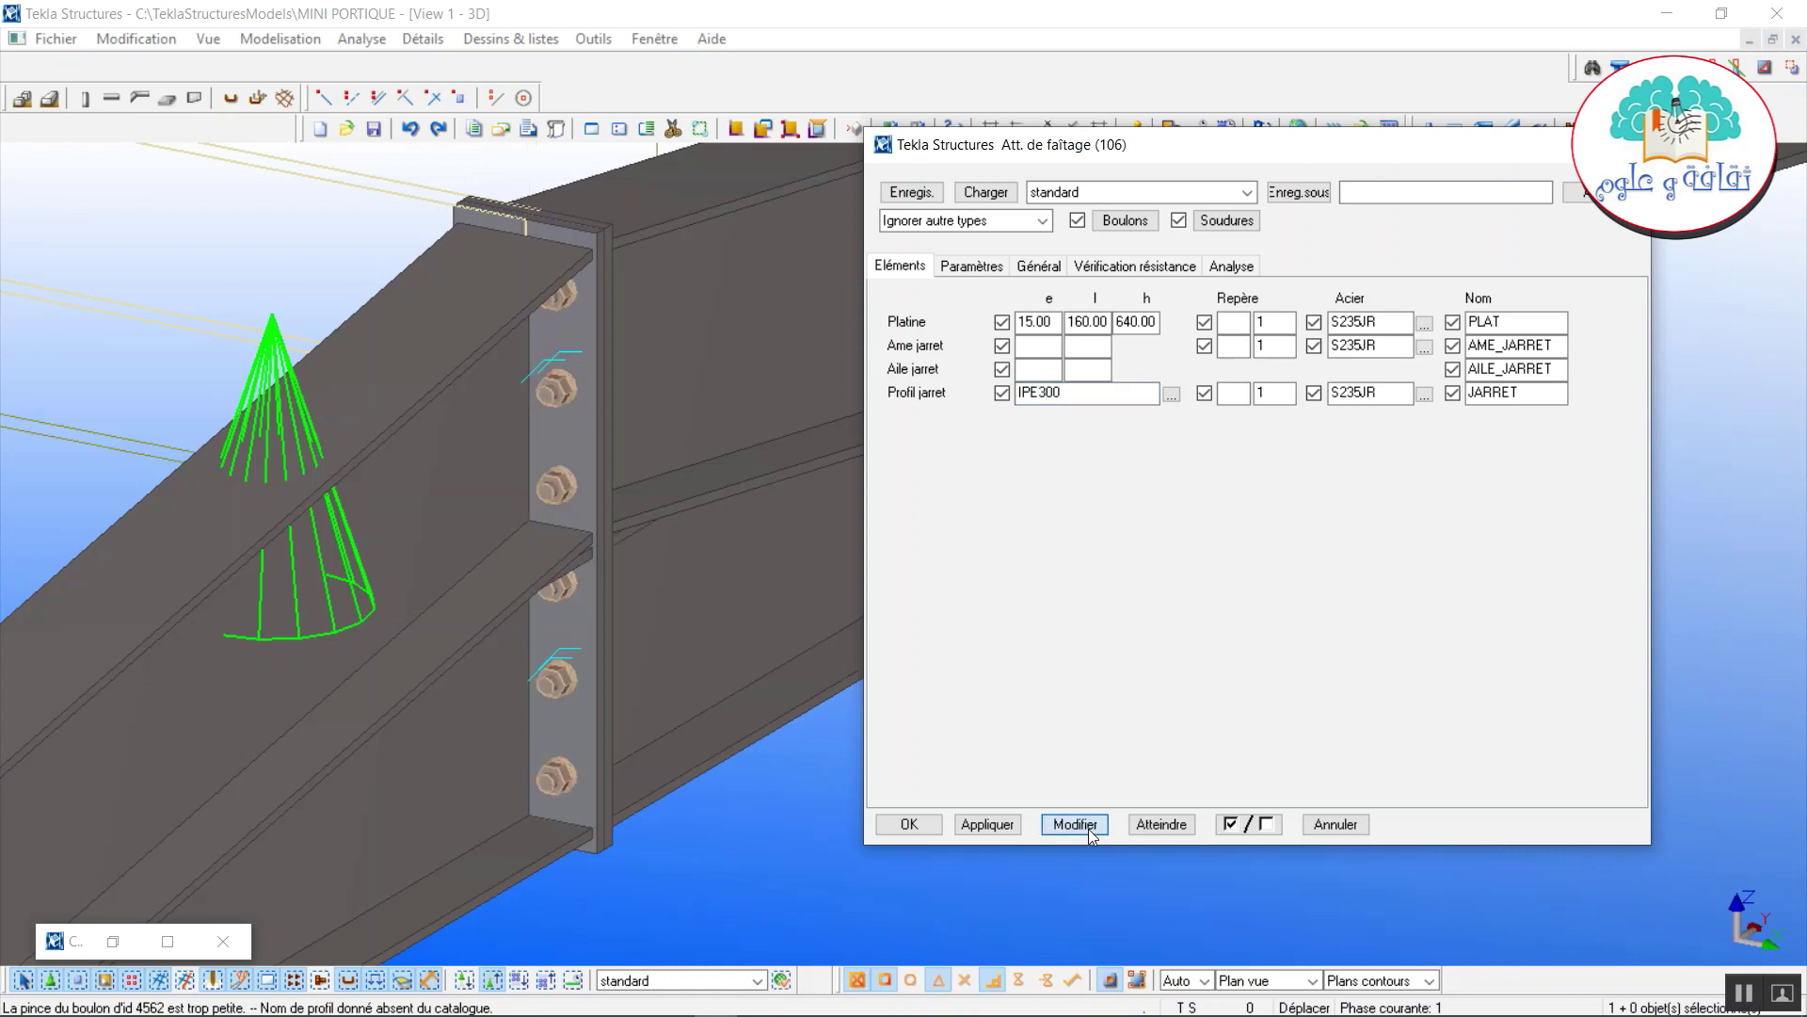
pyautogui.click(986, 825)
pyautogui.click(894, 825)
# Redraw the model view and examine the base of the column at grid intersection A-1.
pyautogui.scroll(-5, 867, 827)
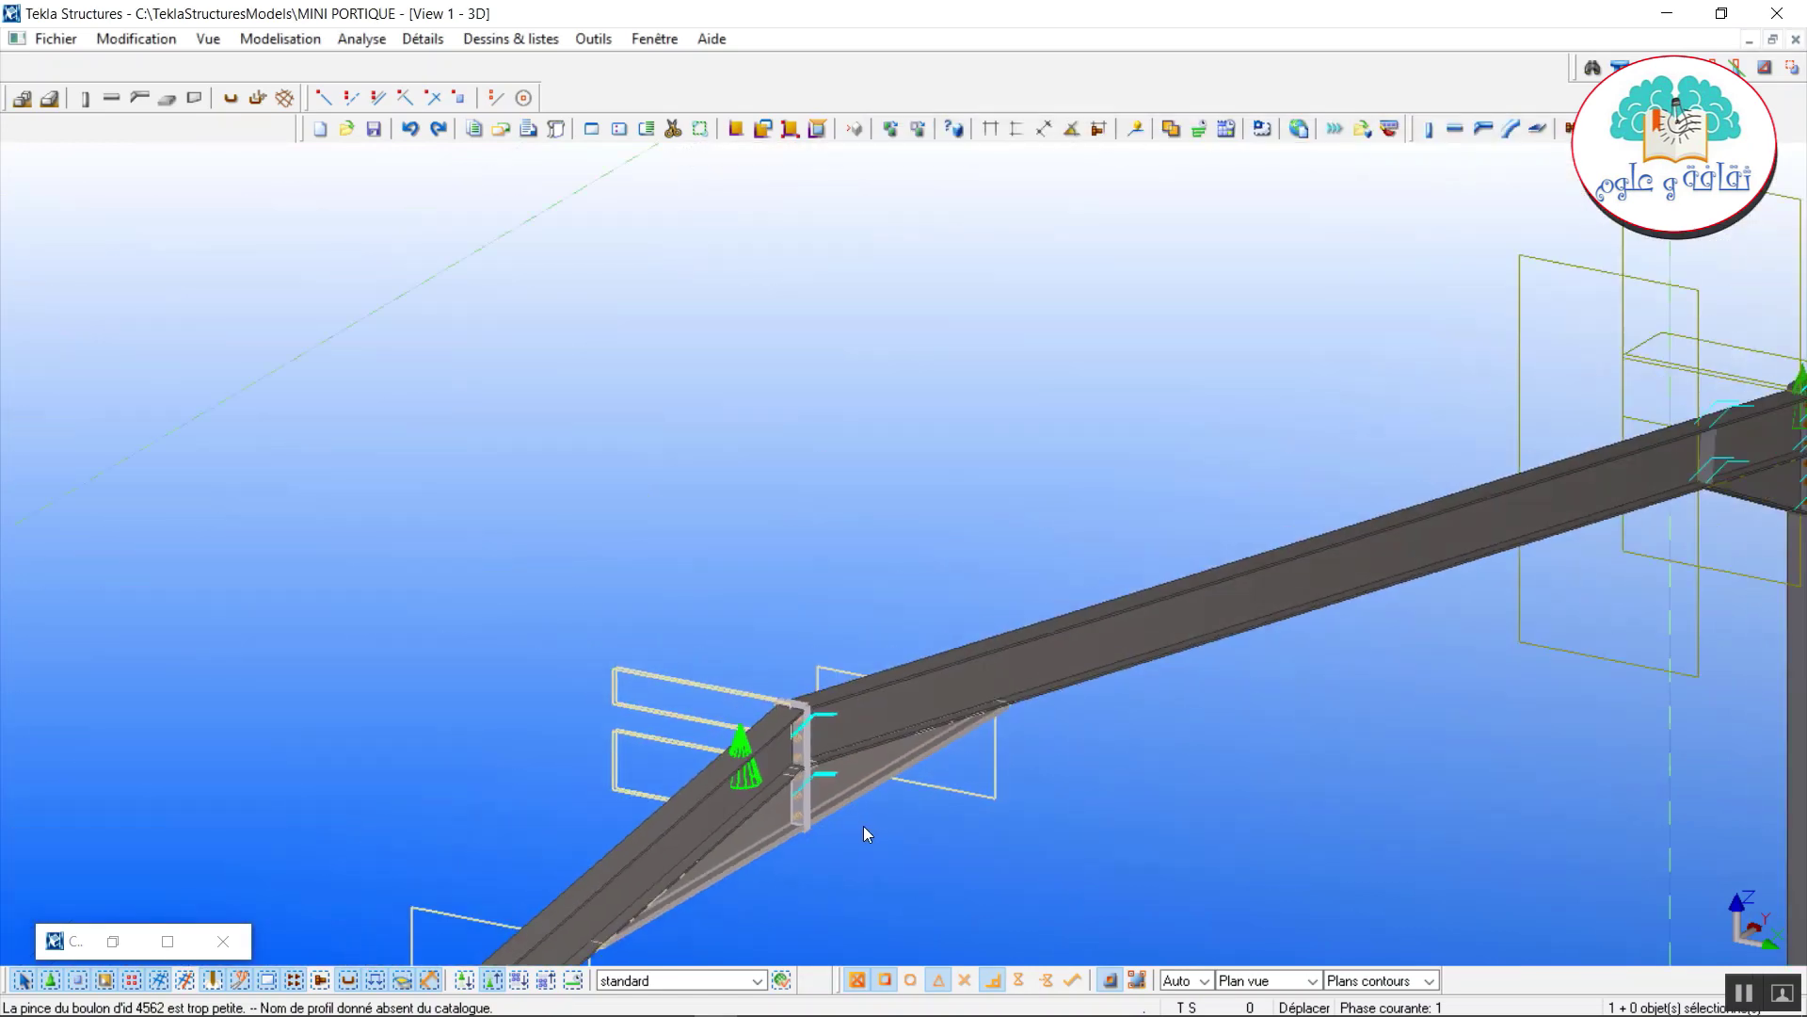
pyautogui.scroll(-1, 868, 828)
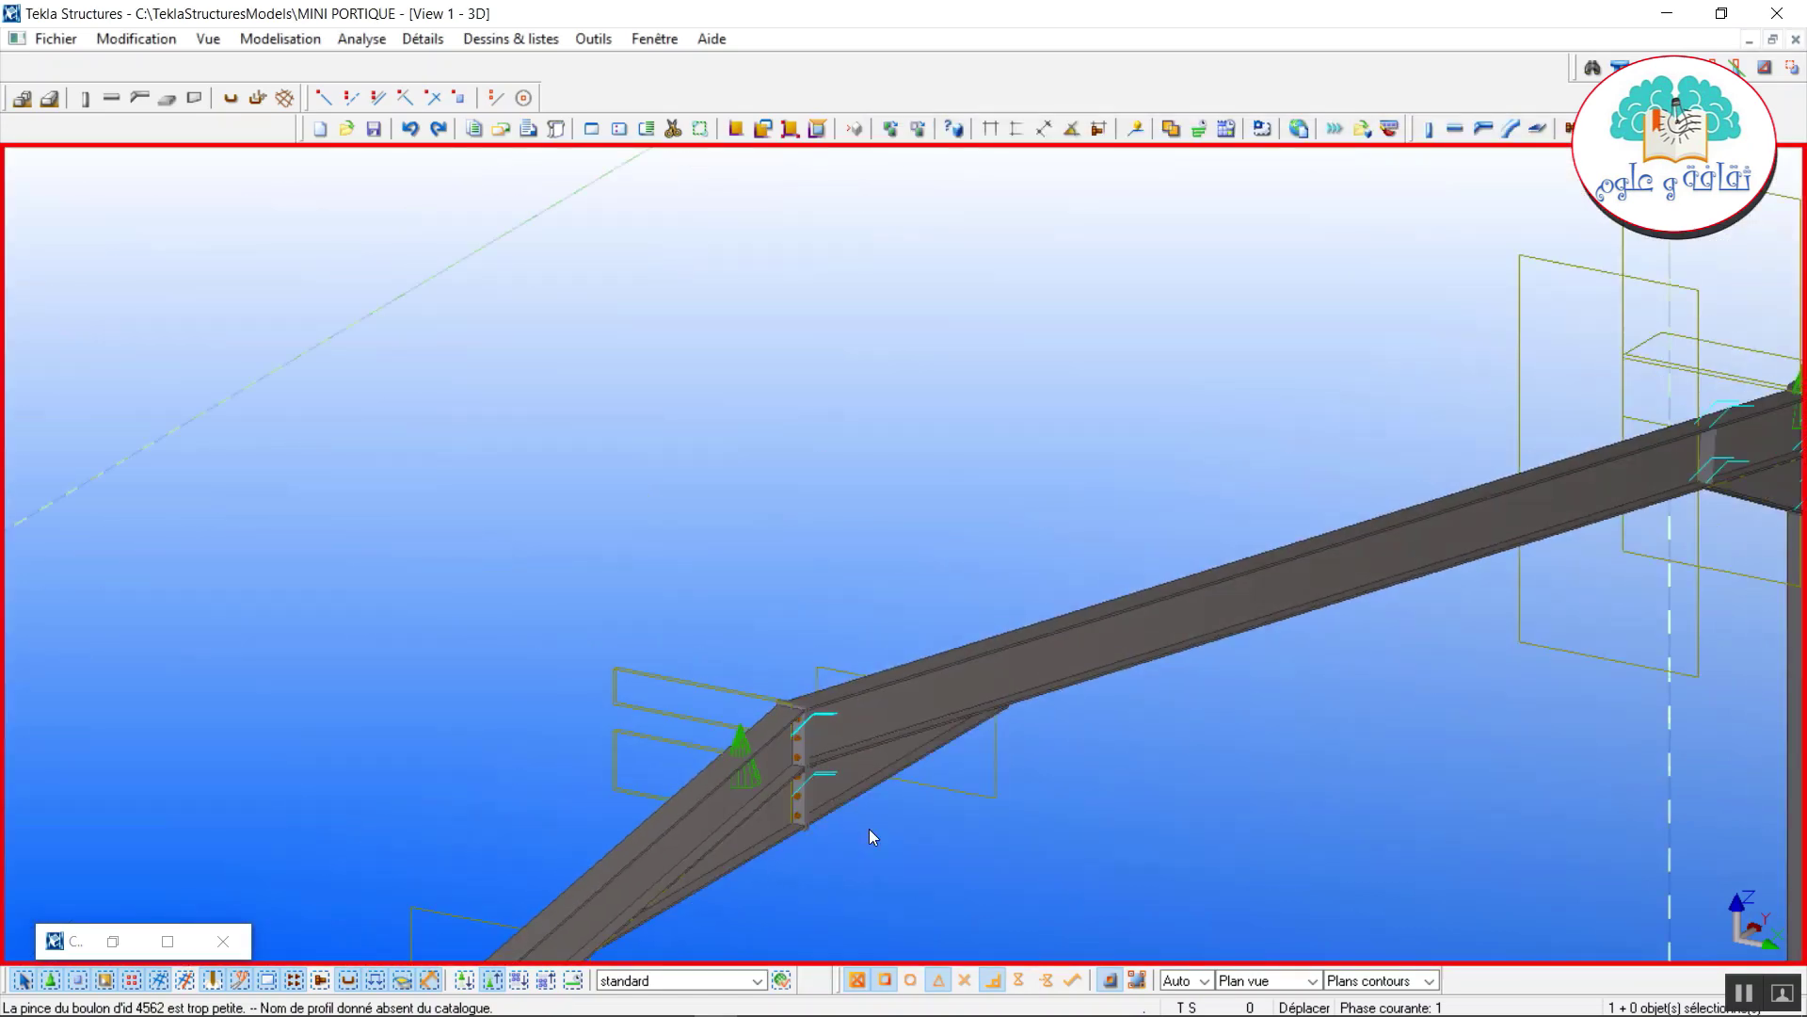
pyautogui.scroll(-3, 908, 787)
pyautogui.scroll(-2, 907, 787)
pyautogui.rightClick(889, 627)
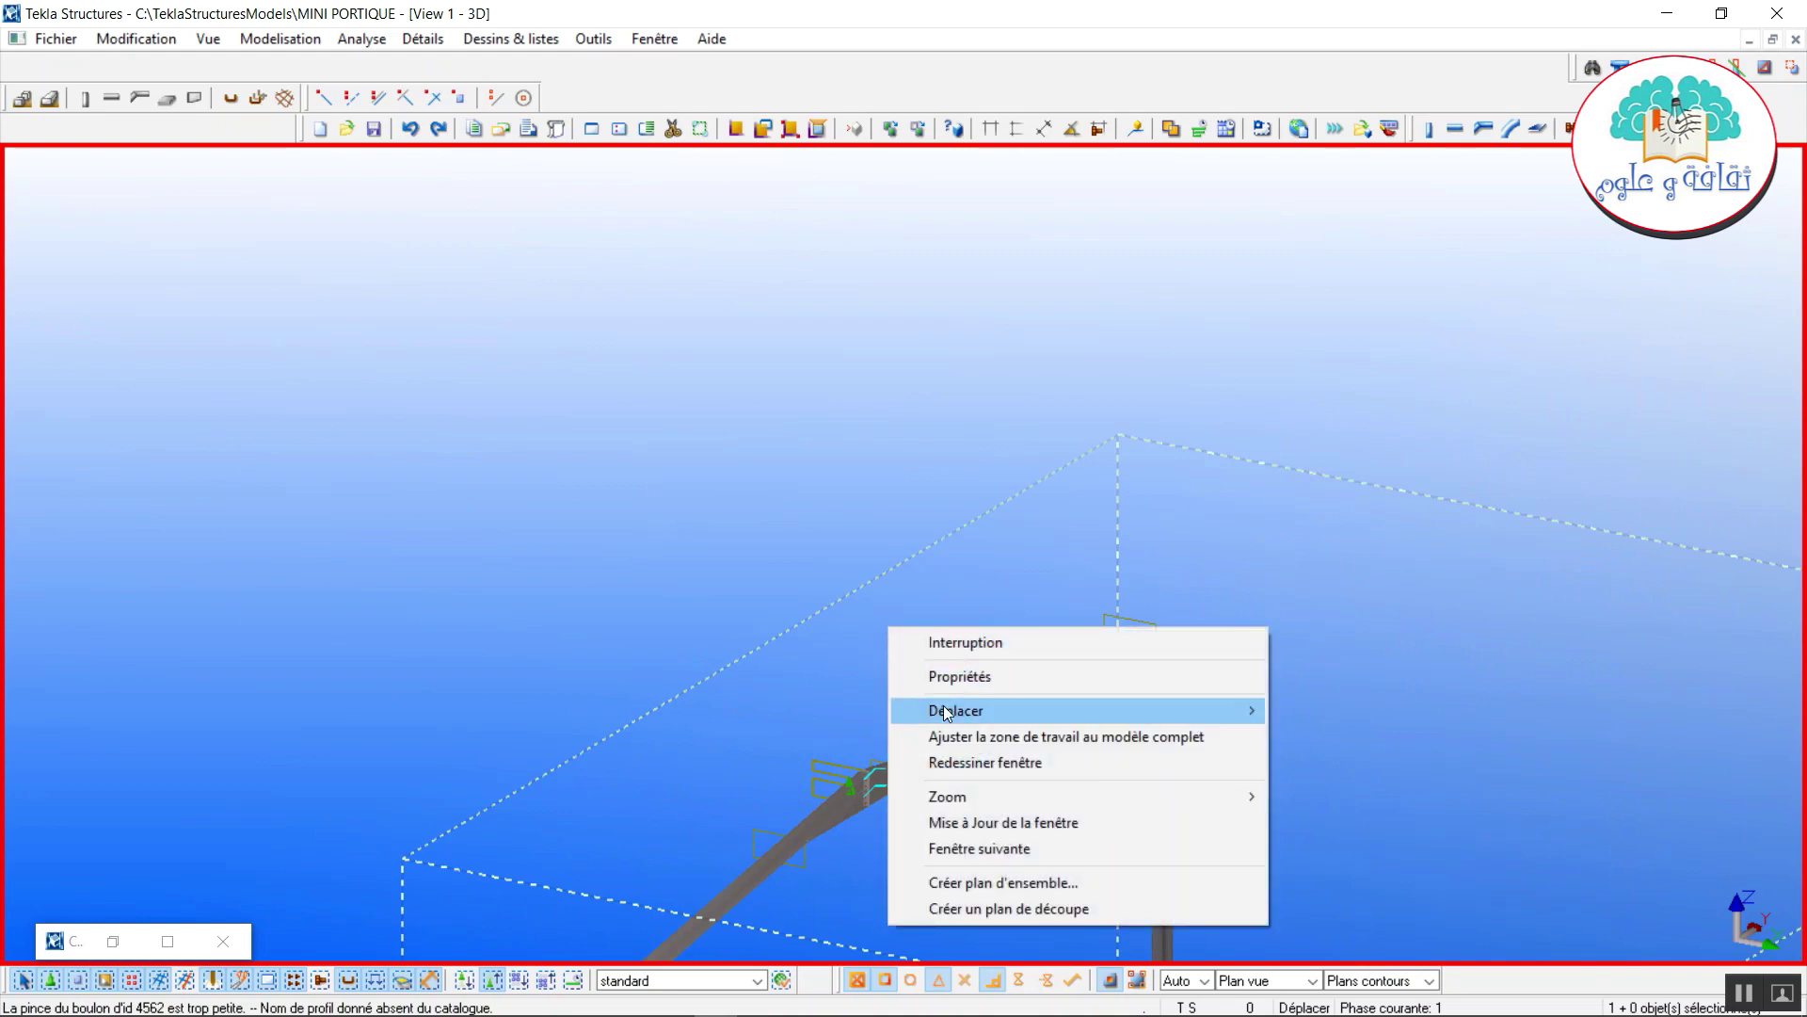
pyautogui.click(962, 762)
pyautogui.keyDown('ctrl'); pyautogui.moveTo(940, 834); pyautogui.dragTo(806, 616, button='middle'); pyautogui.keyUp('ctrl')
pyautogui.scroll(5, 678, 546)
pyautogui.scroll(4, 516, 567)
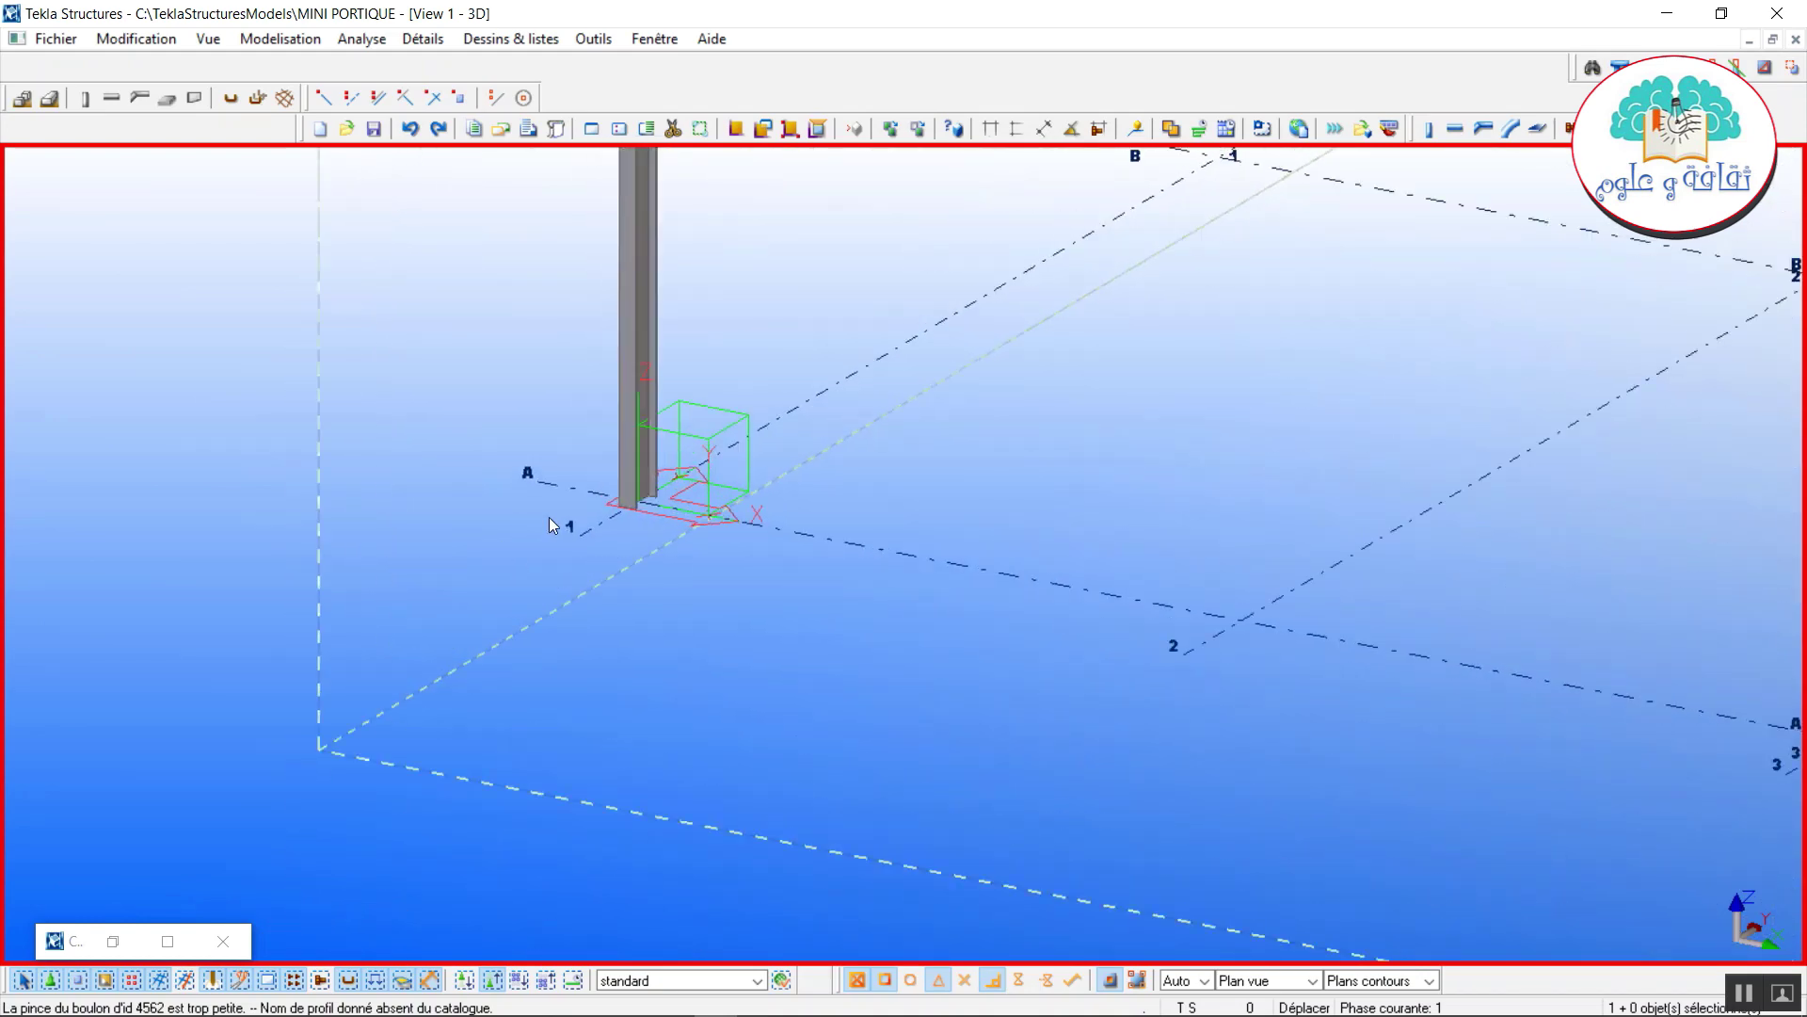
pyautogui.click(653, 454)
pyautogui.scroll(2, 655, 454)
pyautogui.scroll(2, 629, 499)
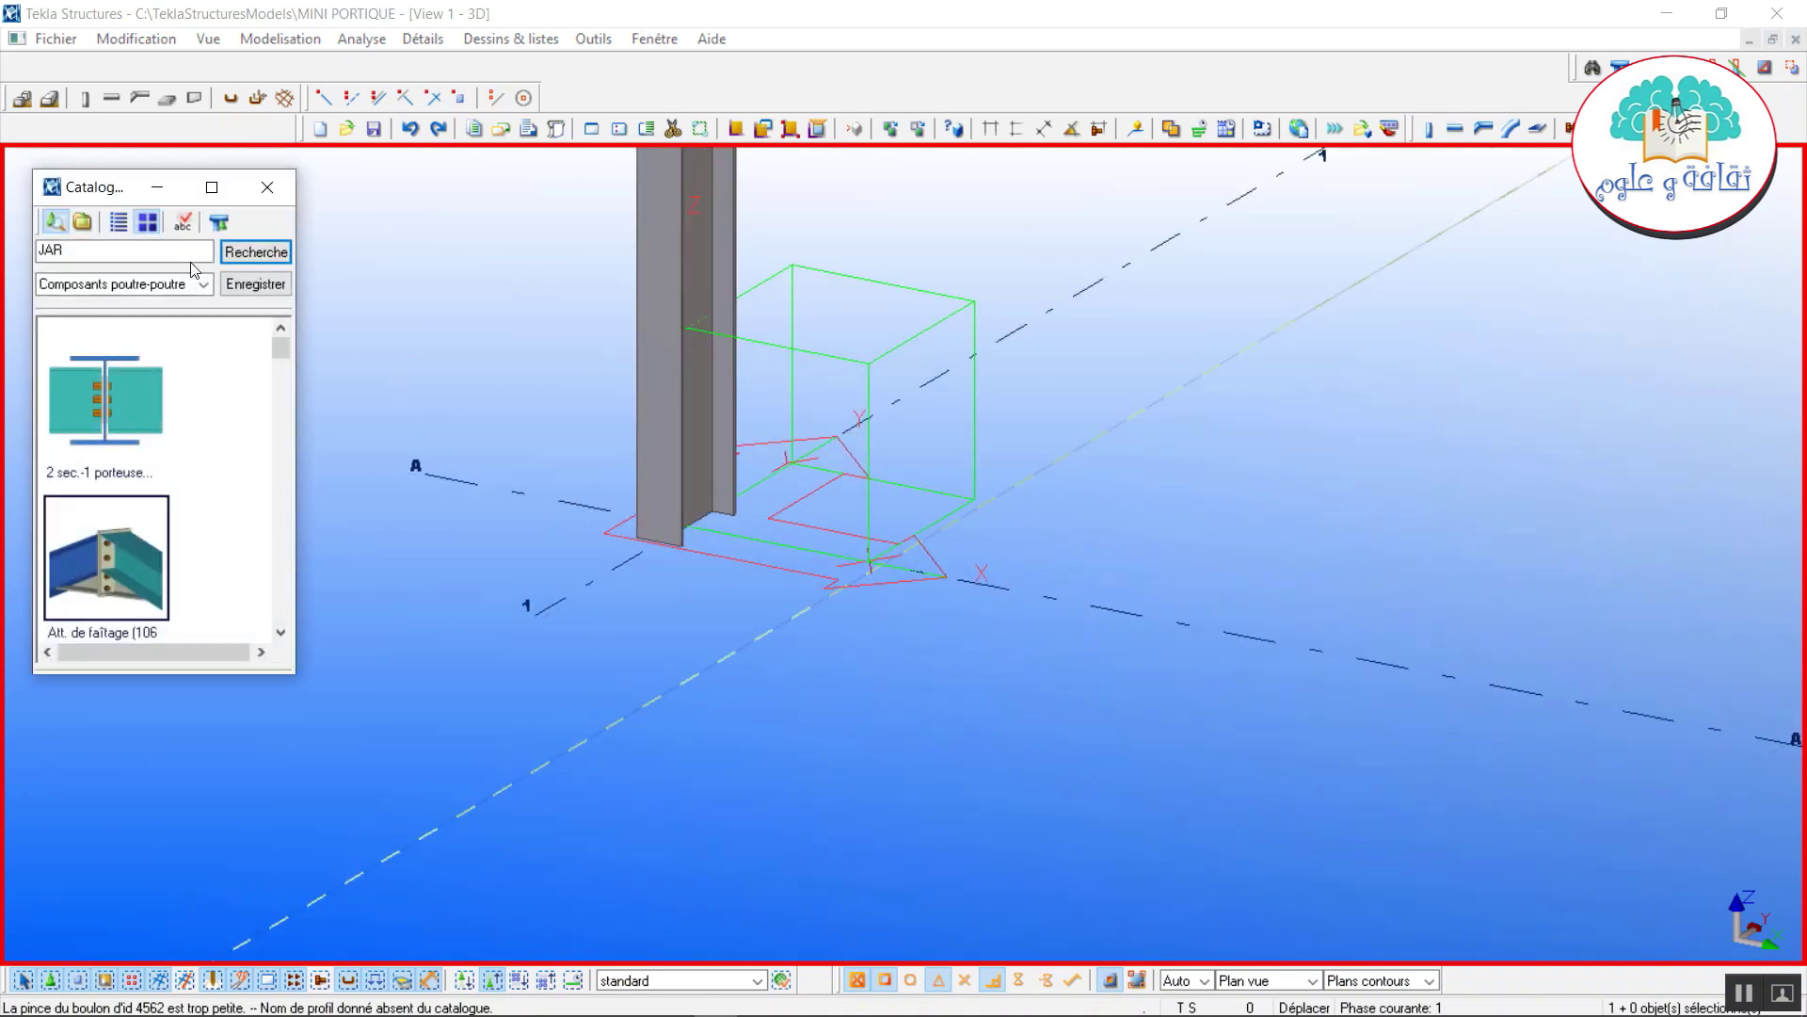
# Search the component catalogue for PIED and choose the Pied poteau encastré (1014) base component.
pyautogui.doubleClick(177, 252)
pyautogui.write('PIED')
pyautogui.press('Return')
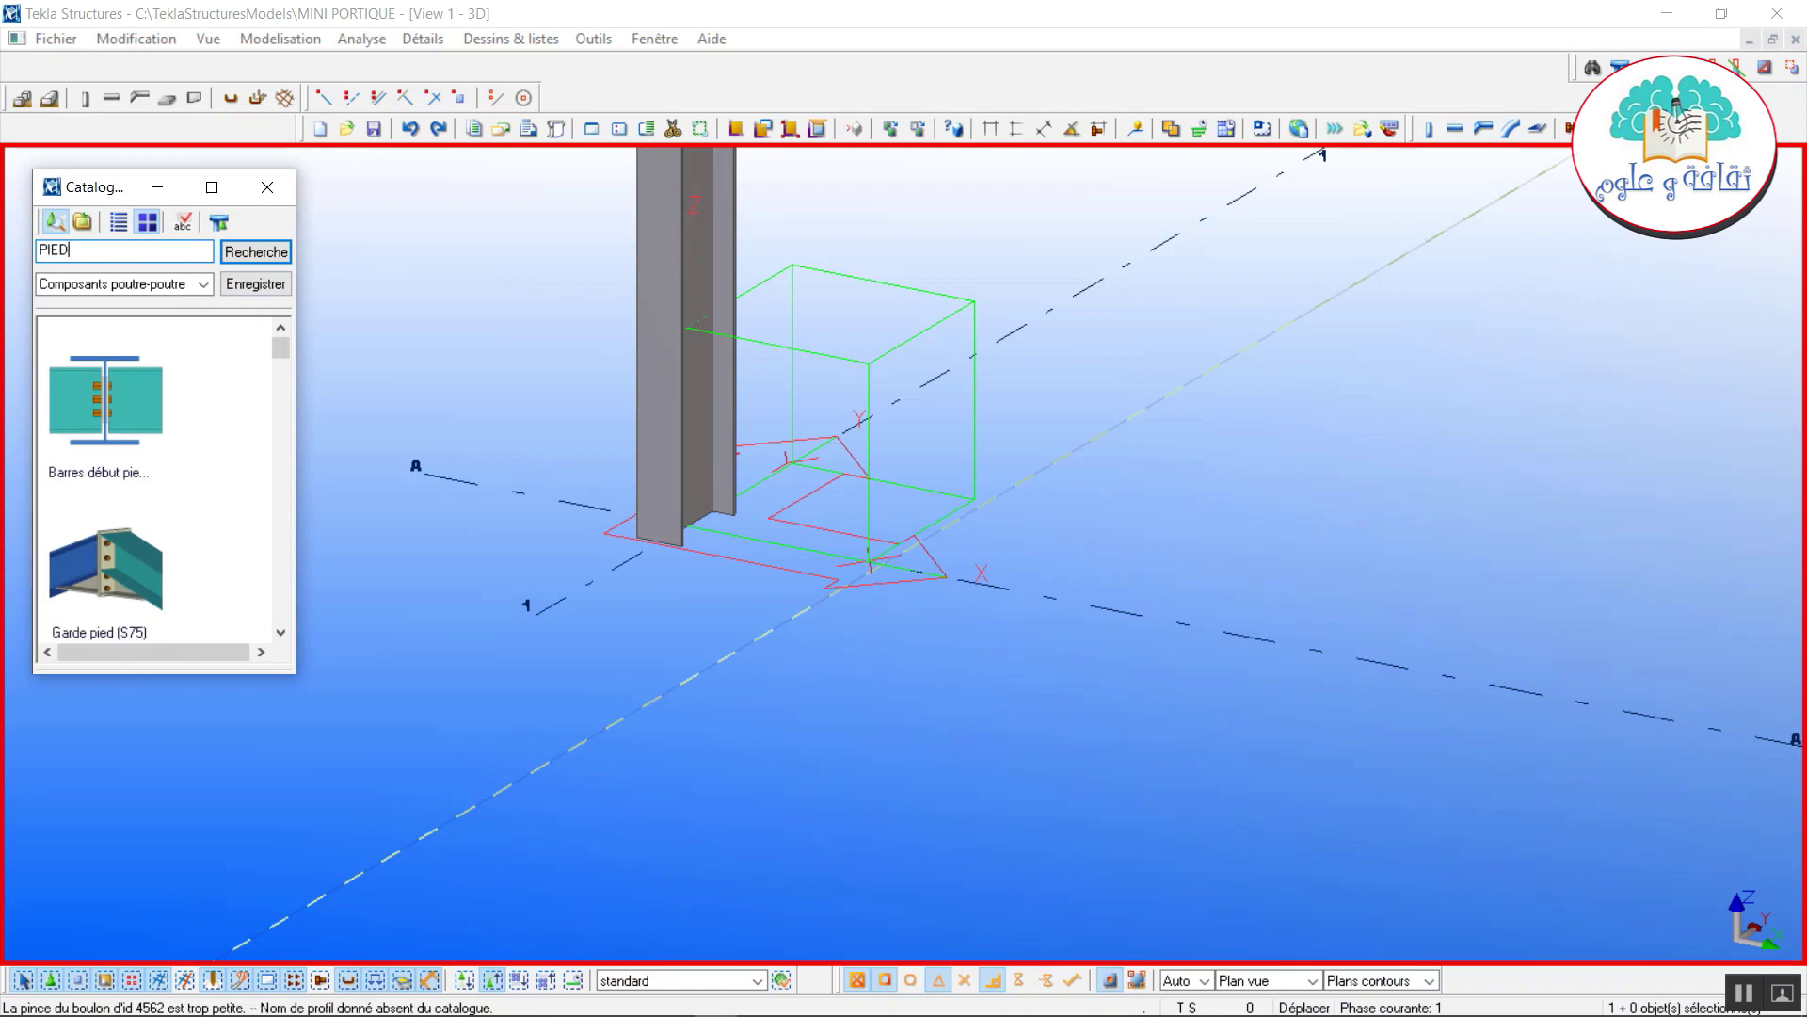
pyautogui.click(212, 187)
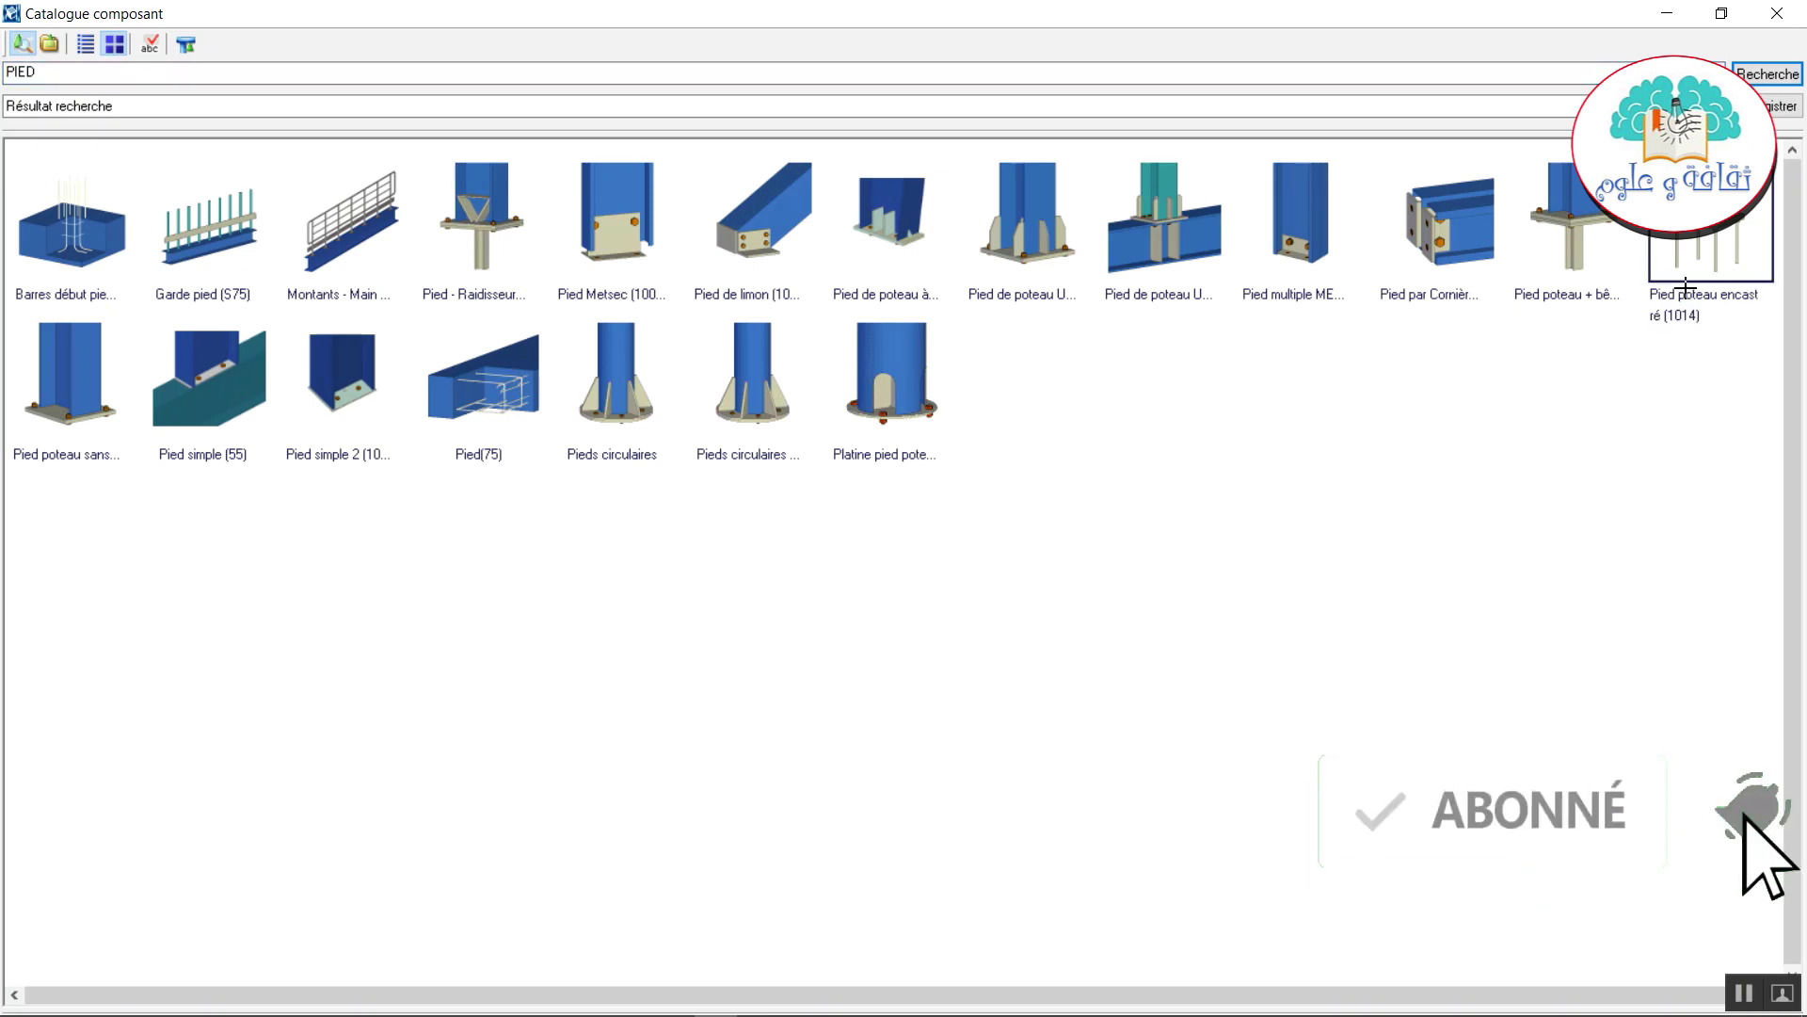
pyautogui.click(1674, 8)
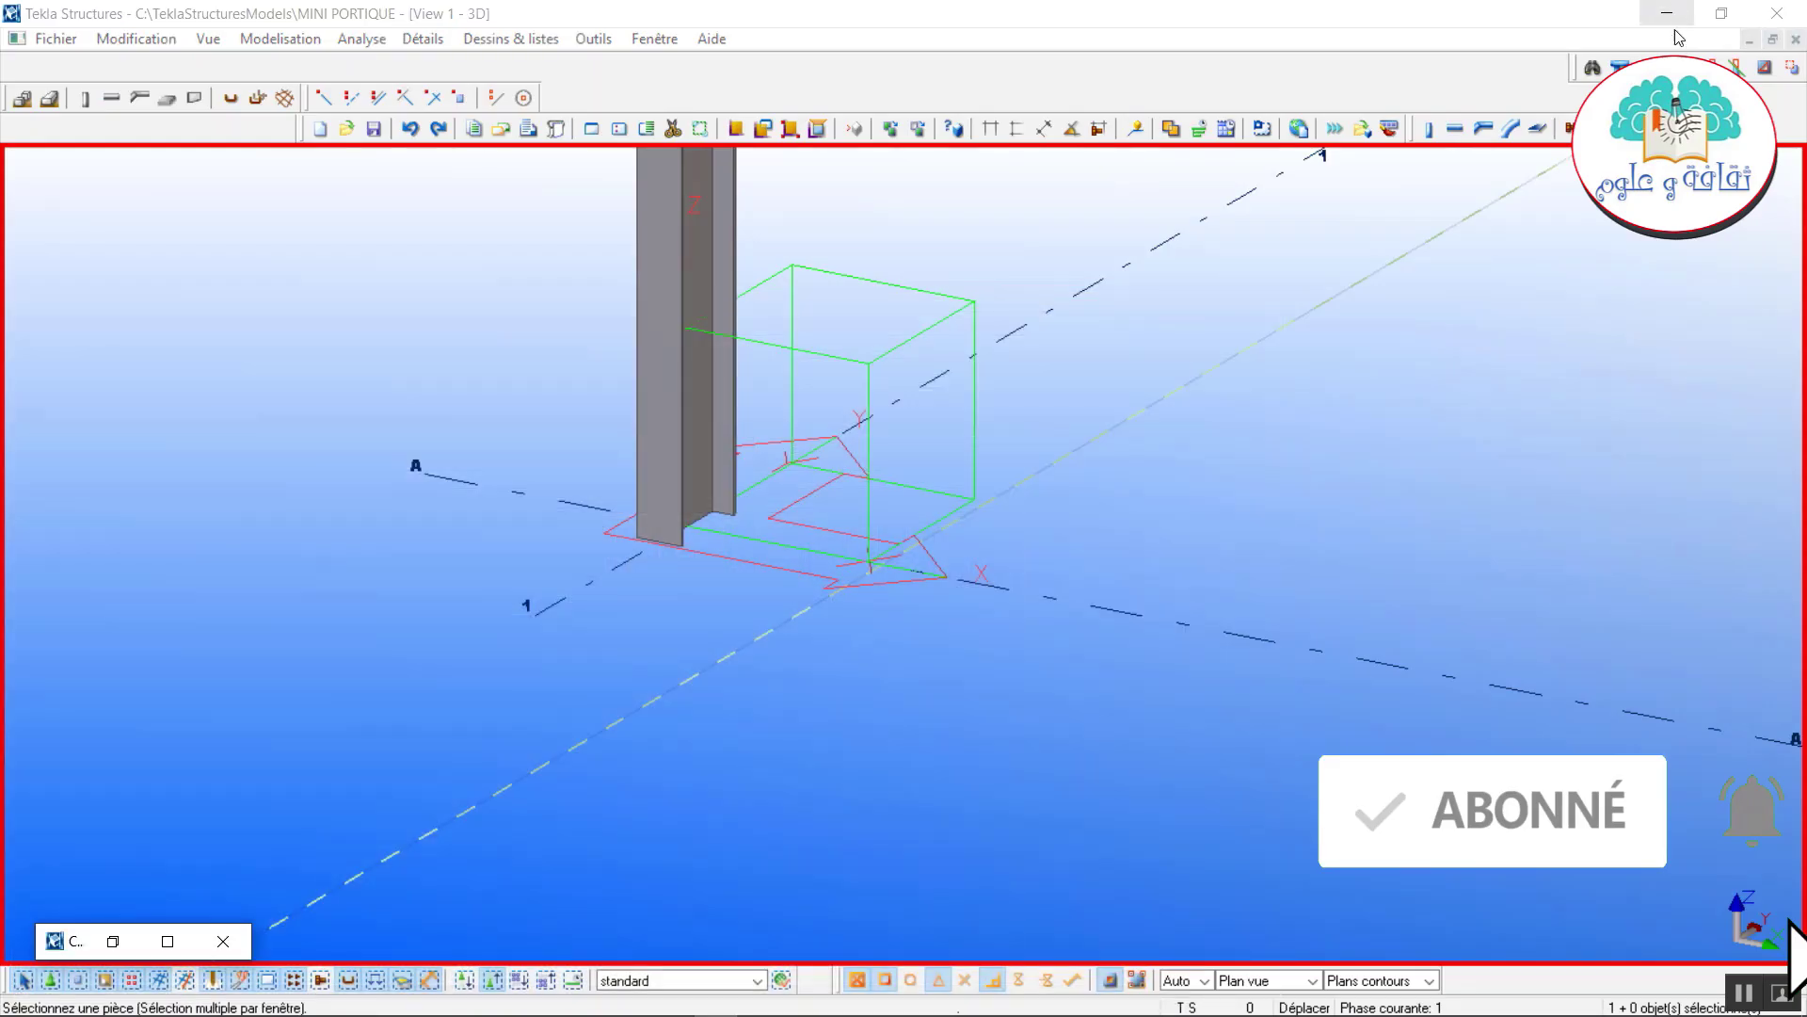
# Create the fixed column base connection on the grid A-1 column at its bottom point, and end the command.
pyautogui.click(666, 433)
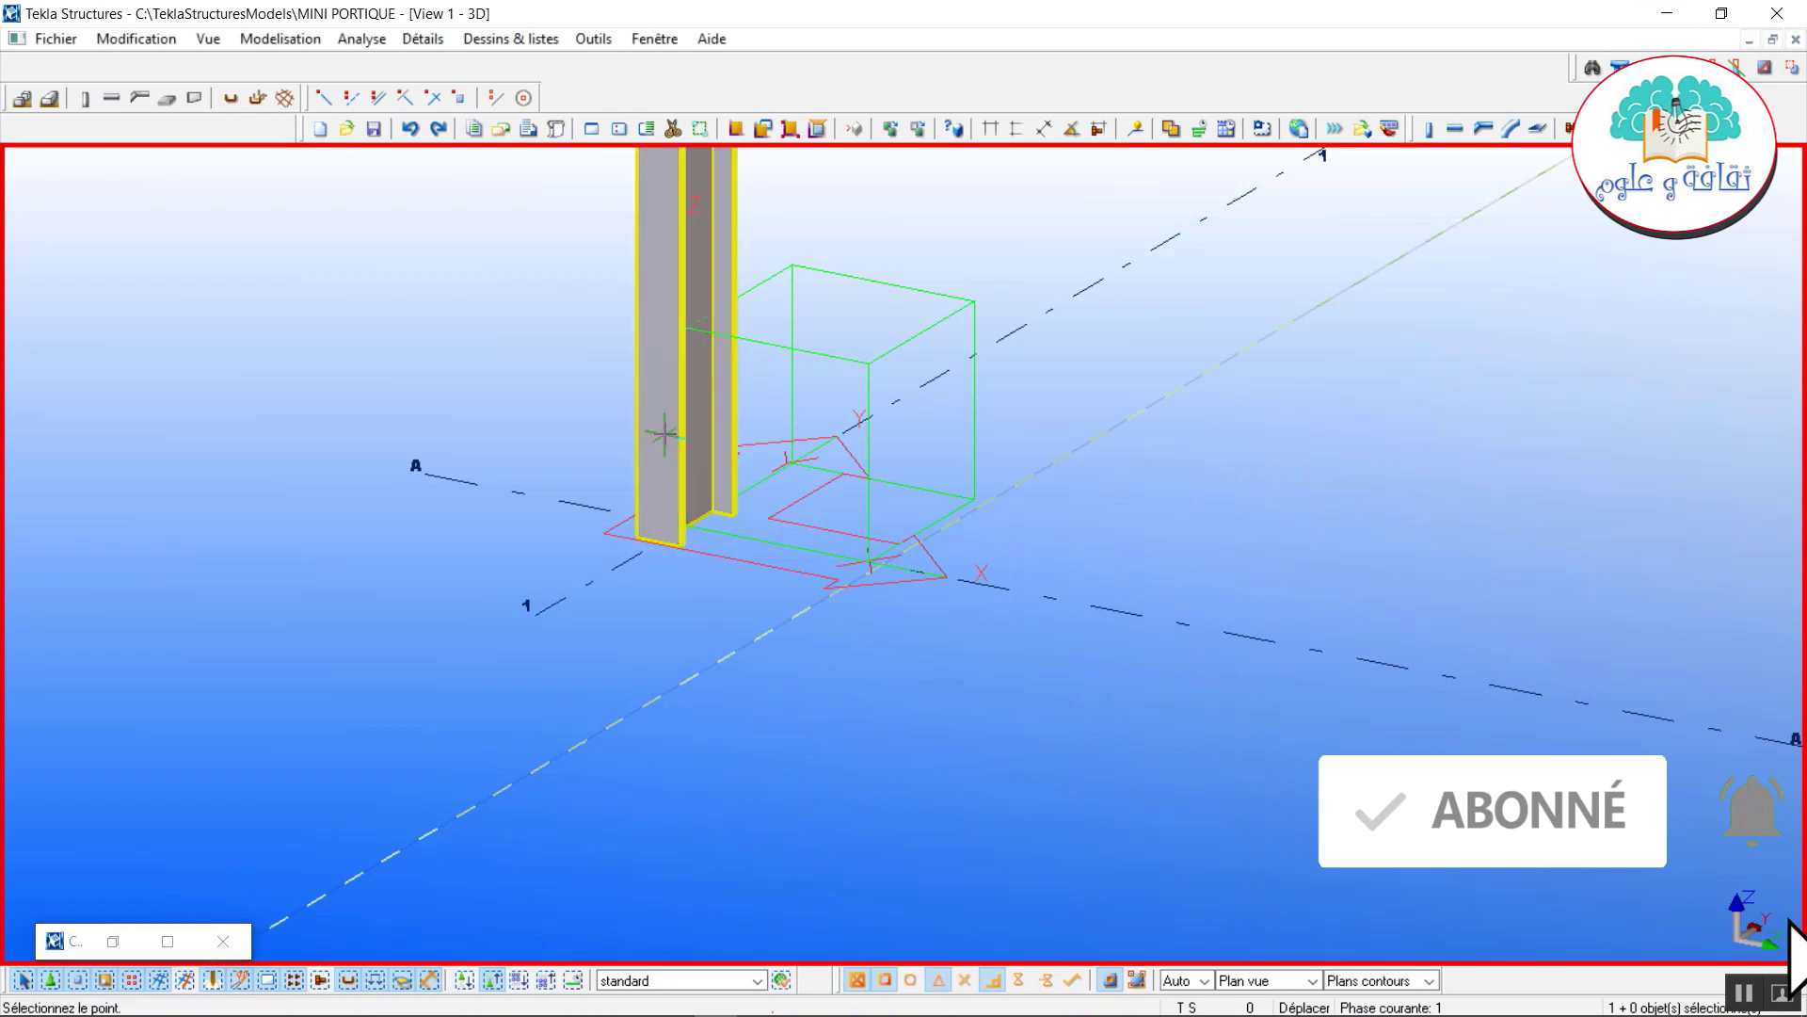
pyautogui.click(675, 532)
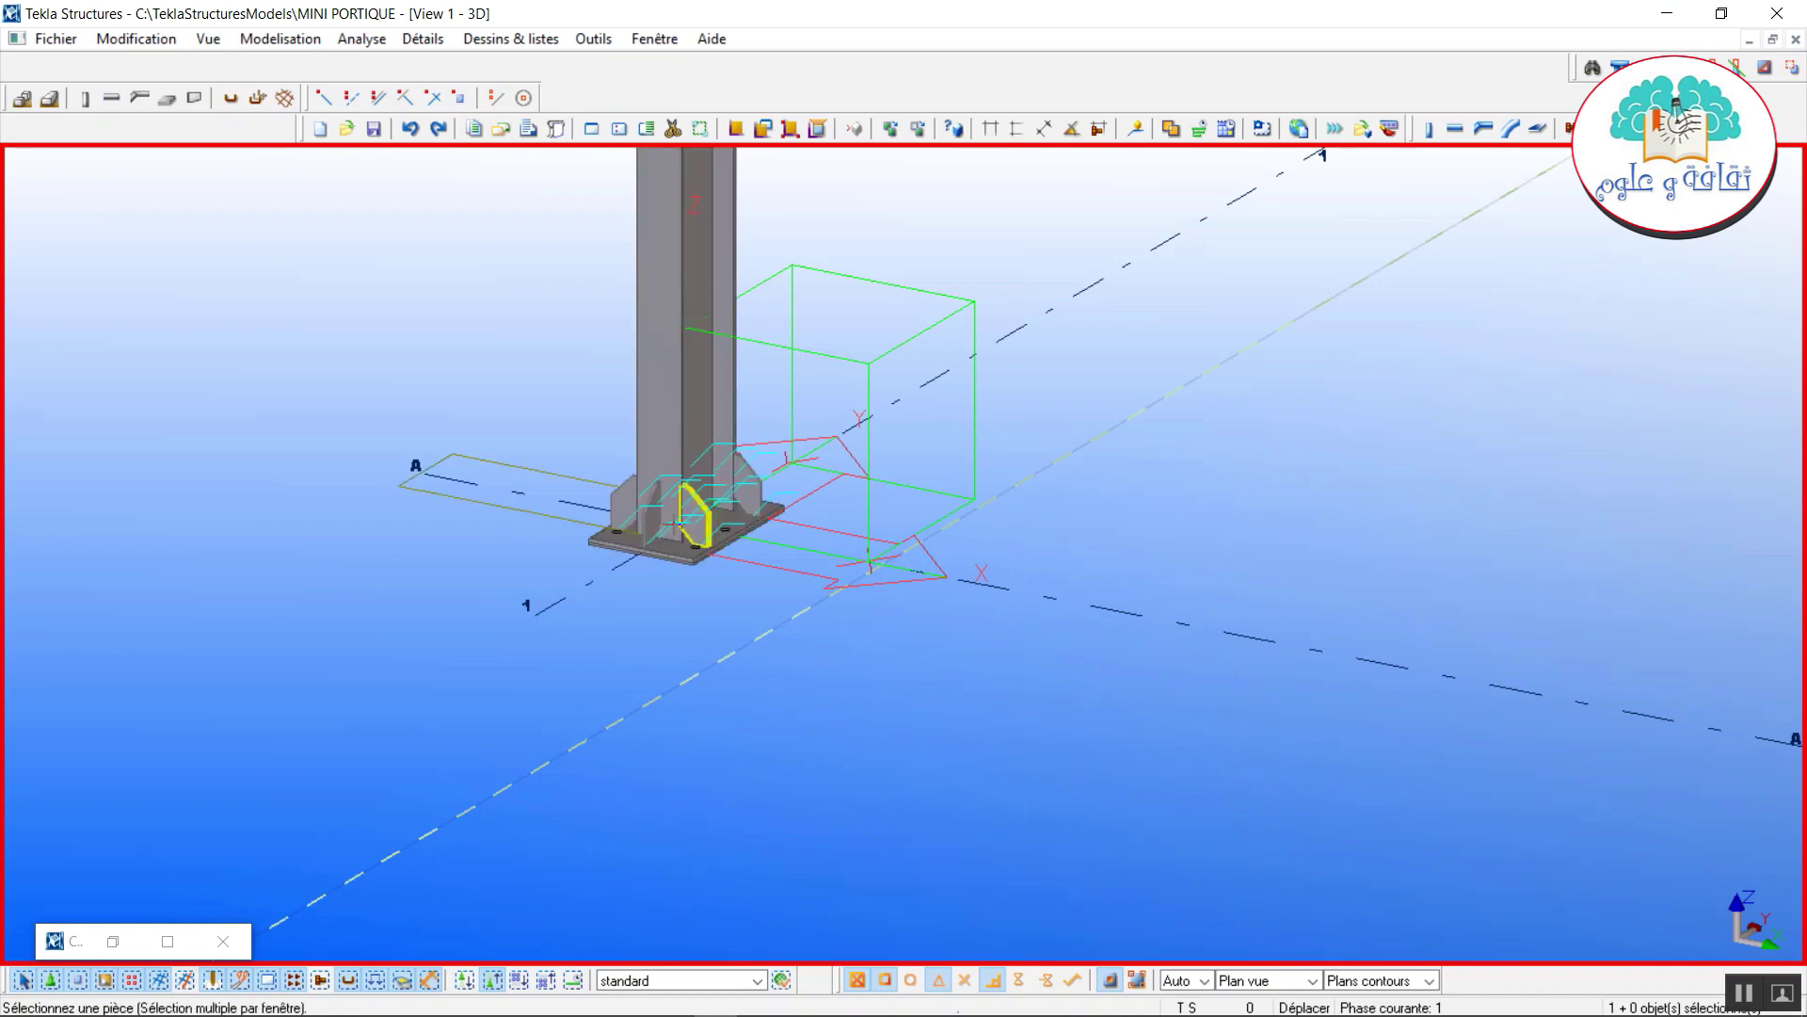
pyautogui.rightClick(607, 631)
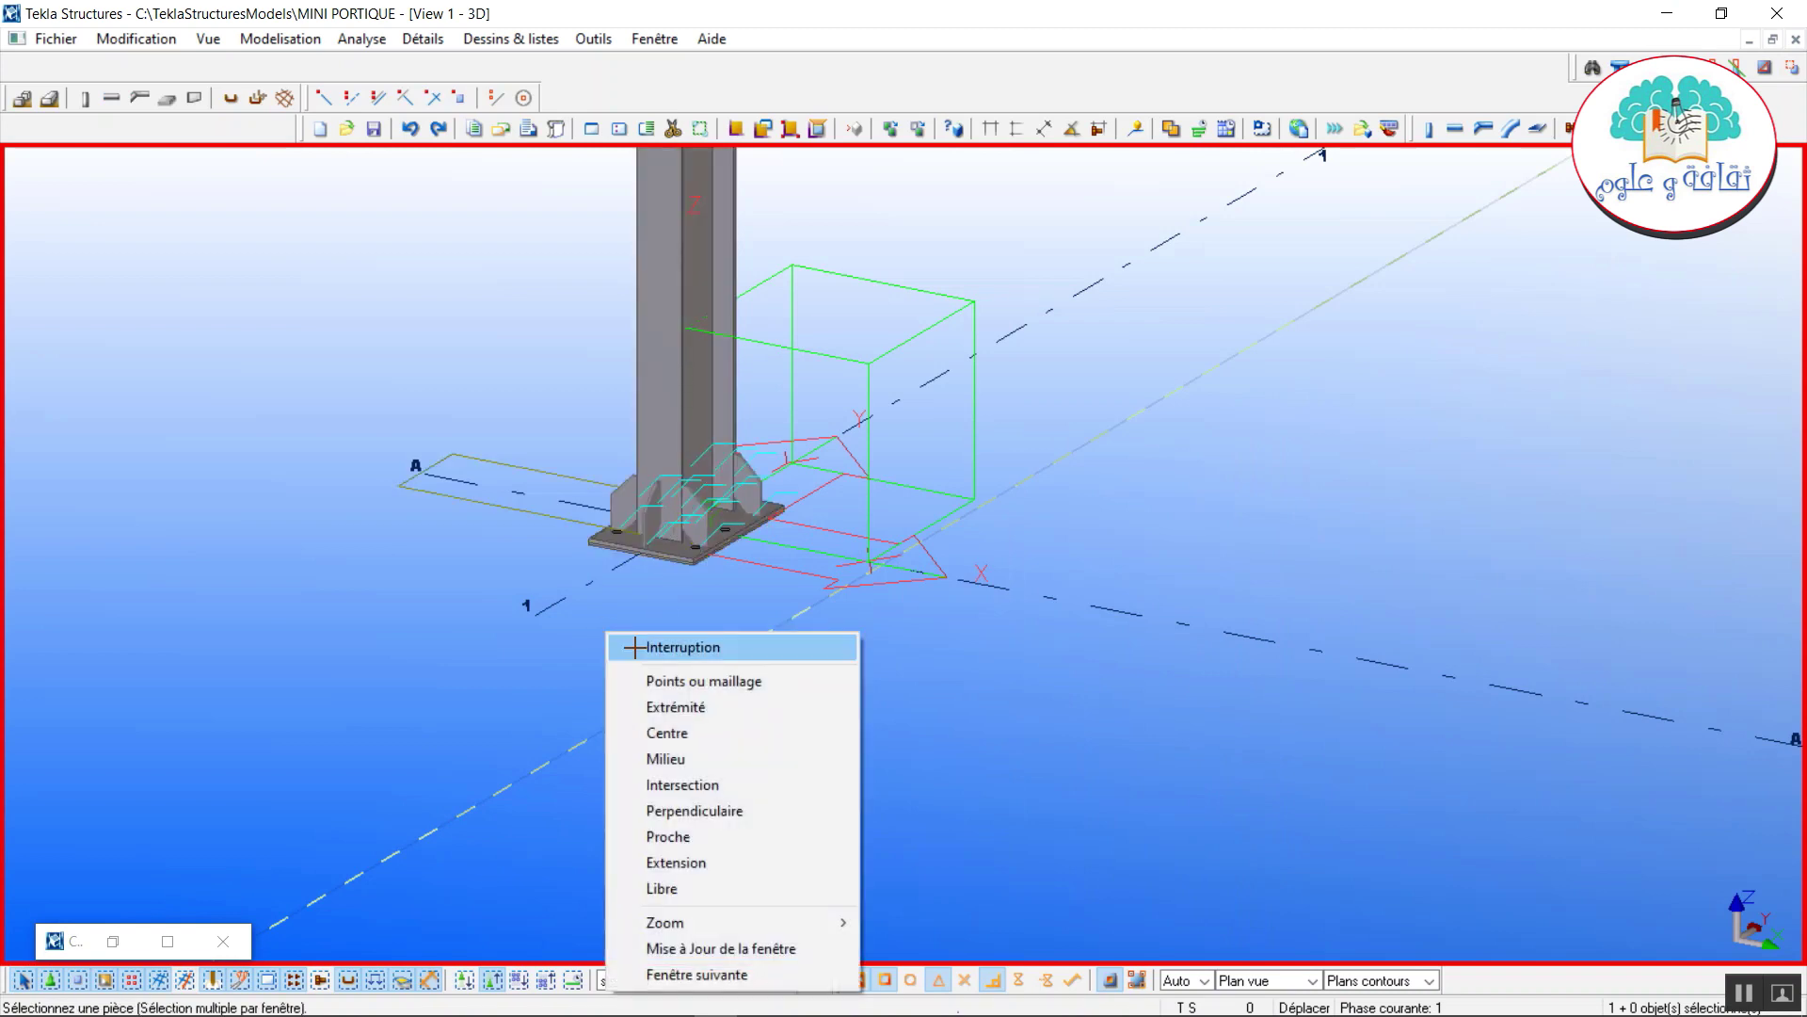
pyautogui.click(649, 647)
# Set the column base's plate thickness to 20, web and flange plates to 12 and shear key to IPE100, and update the connection.
pyautogui.scroll(5, 732, 484)
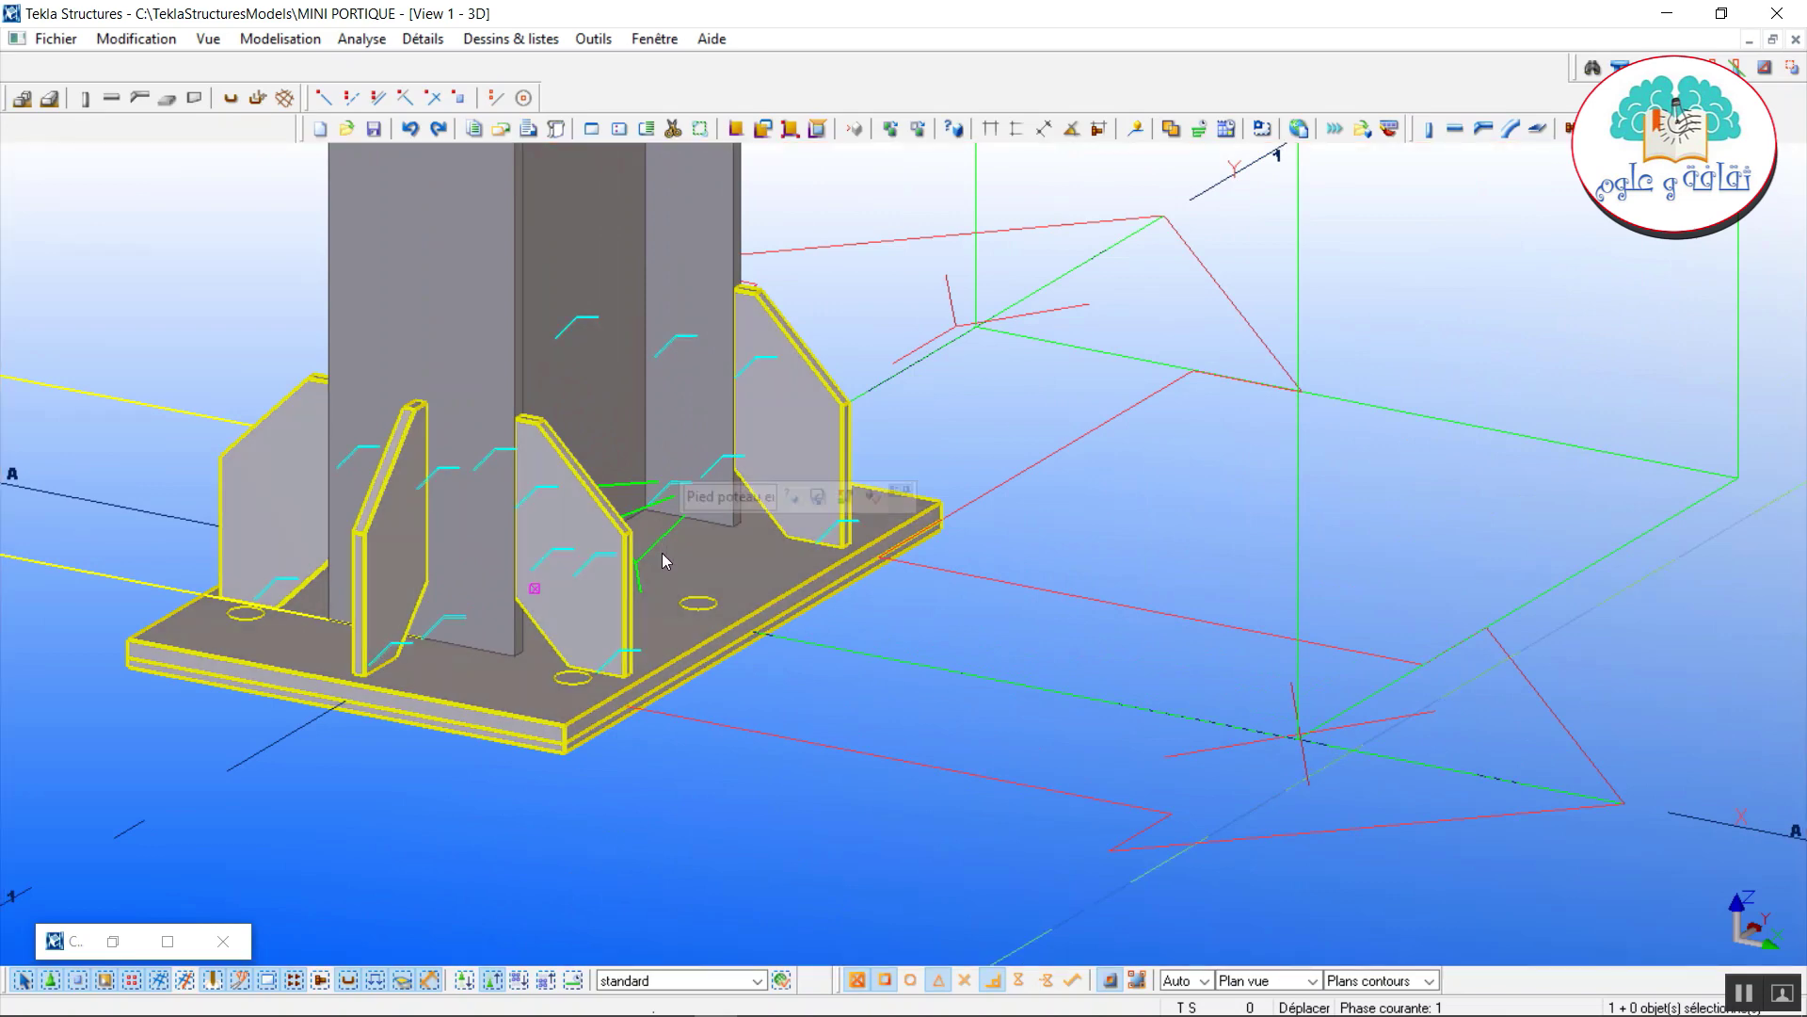
pyautogui.doubleClick(665, 572)
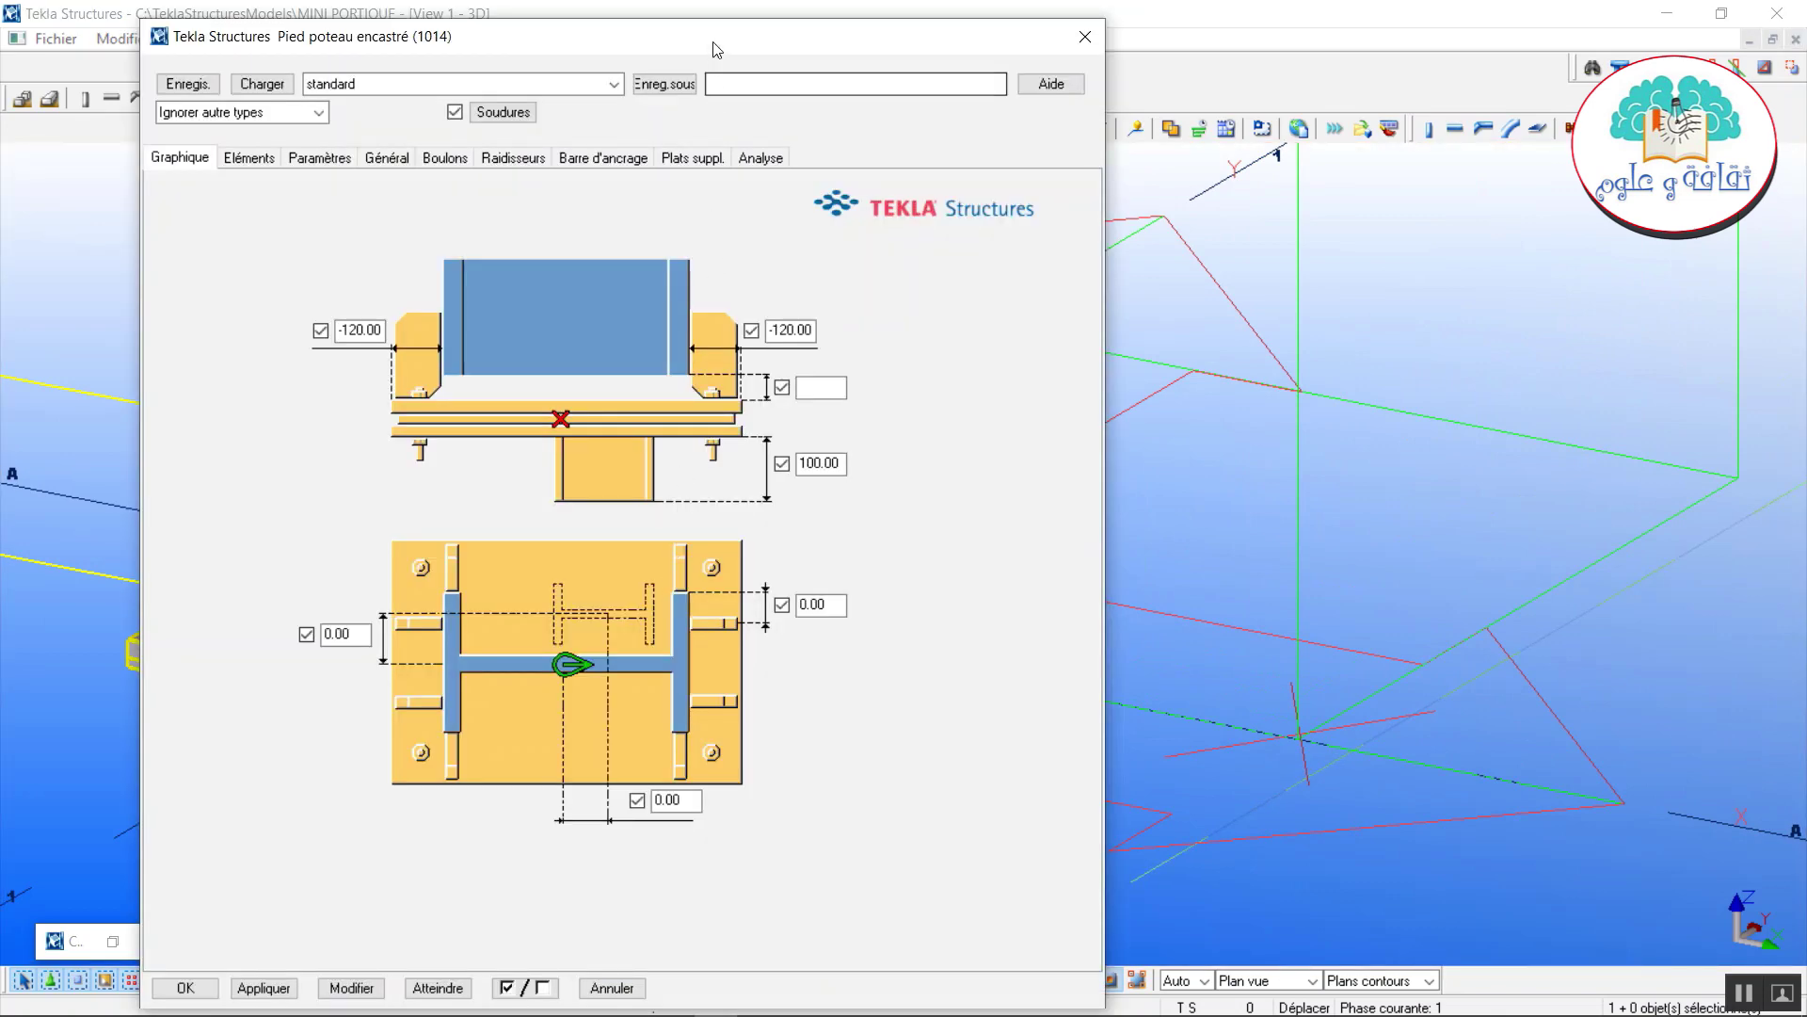
pyautogui.moveTo(717, 49); pyautogui.dragTo(1392, 24)
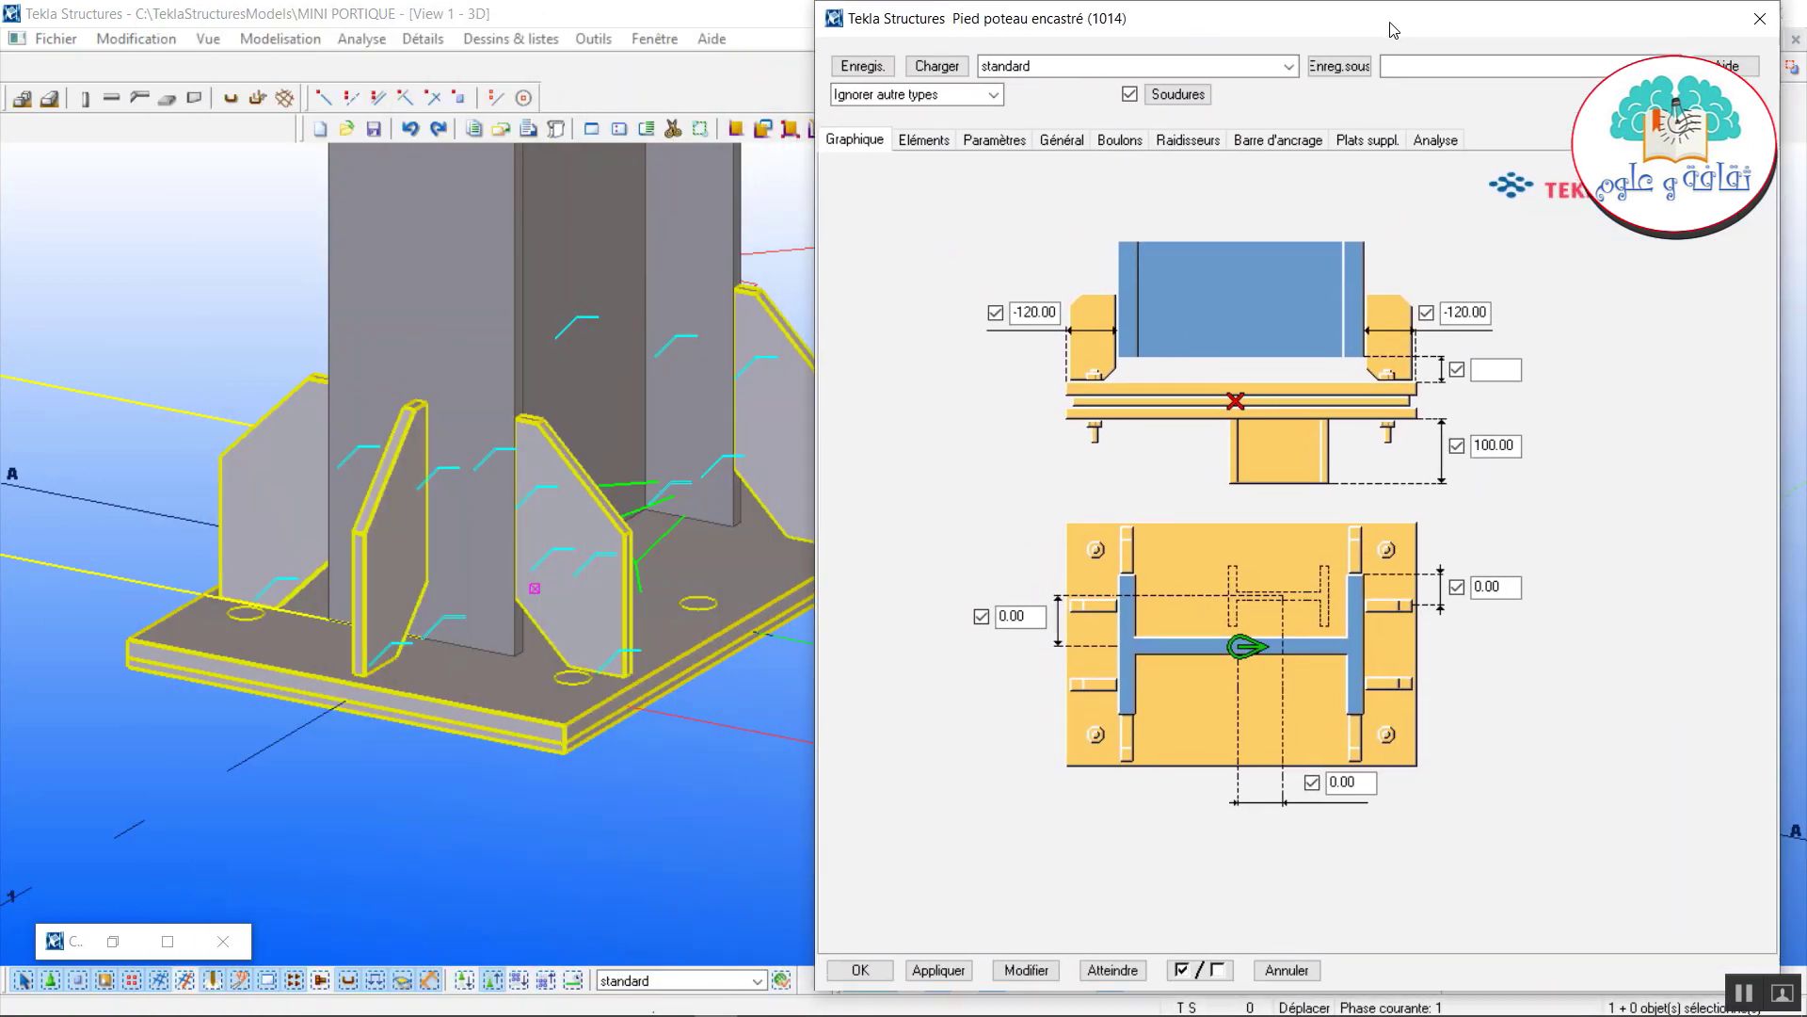
pyautogui.click(923, 140)
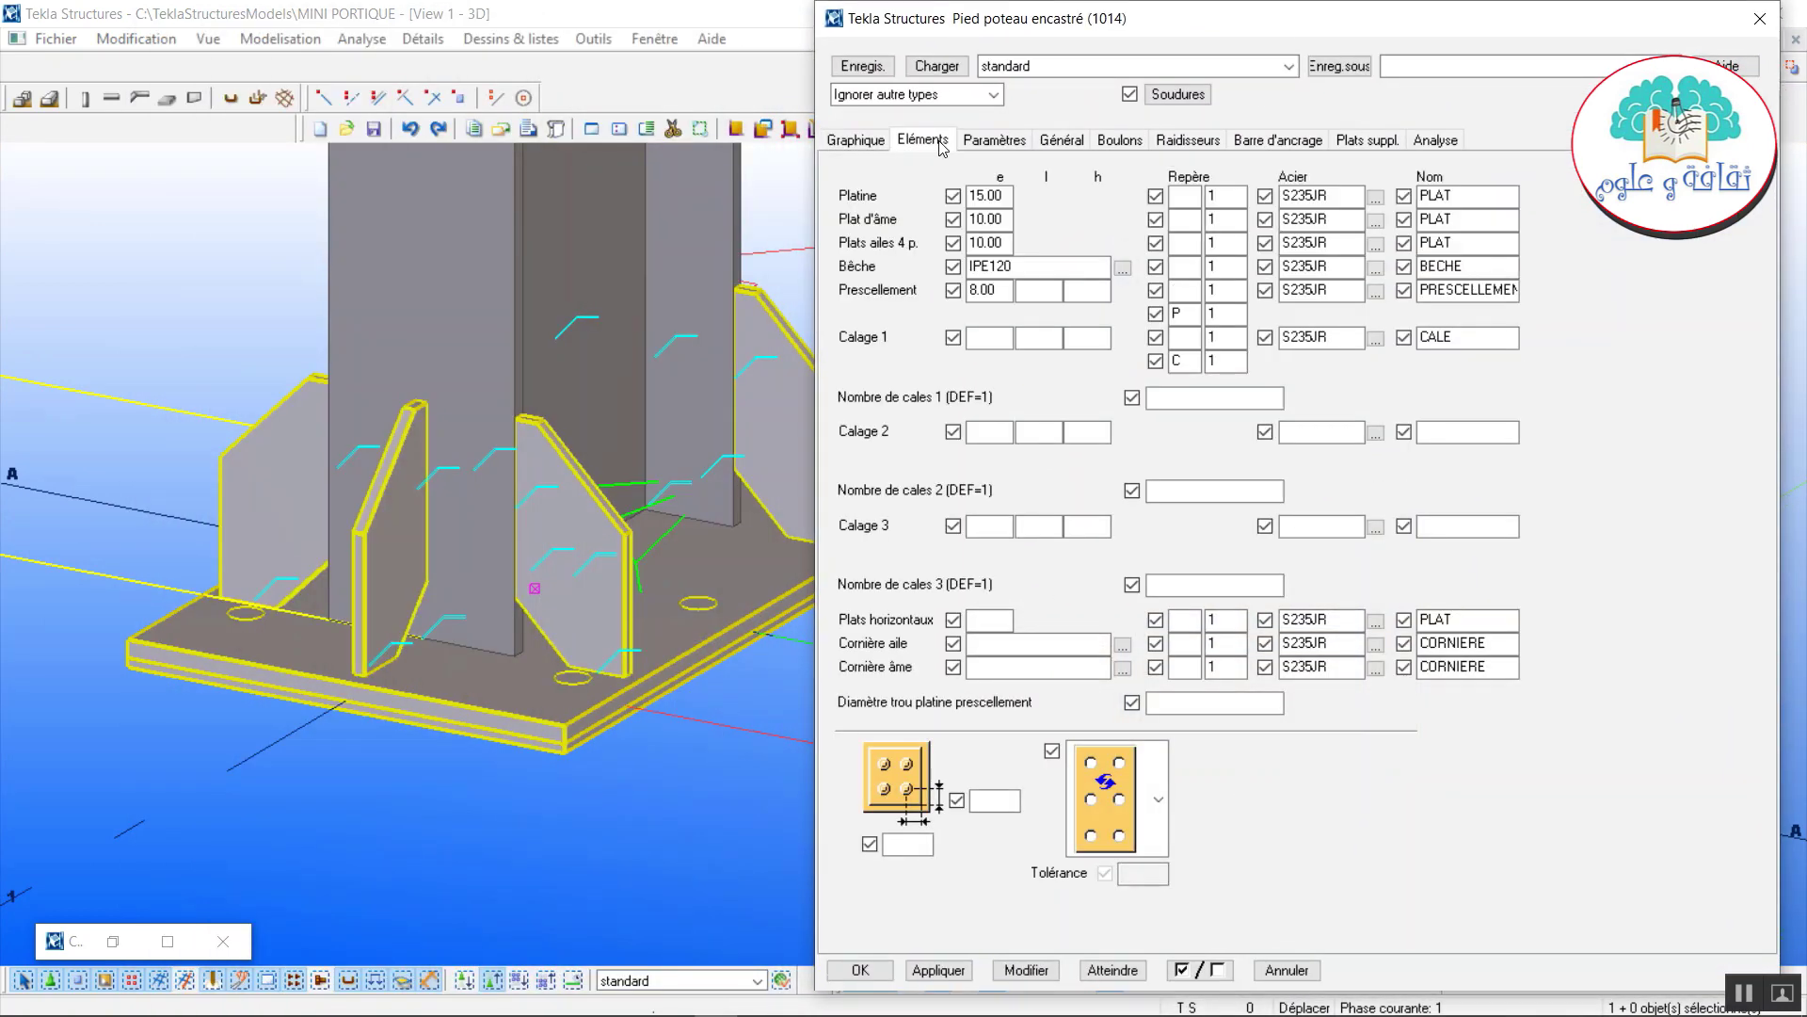
pyautogui.moveTo(1011, 196); pyautogui.dragTo(975, 195)
pyautogui.write('20')
pyautogui.press('Tab')
pyautogui.write('12')
pyautogui.write('1')
pyautogui.moveTo(1010, 287); pyautogui.dragTo(959, 285)
pyautogui.click(1026, 970)
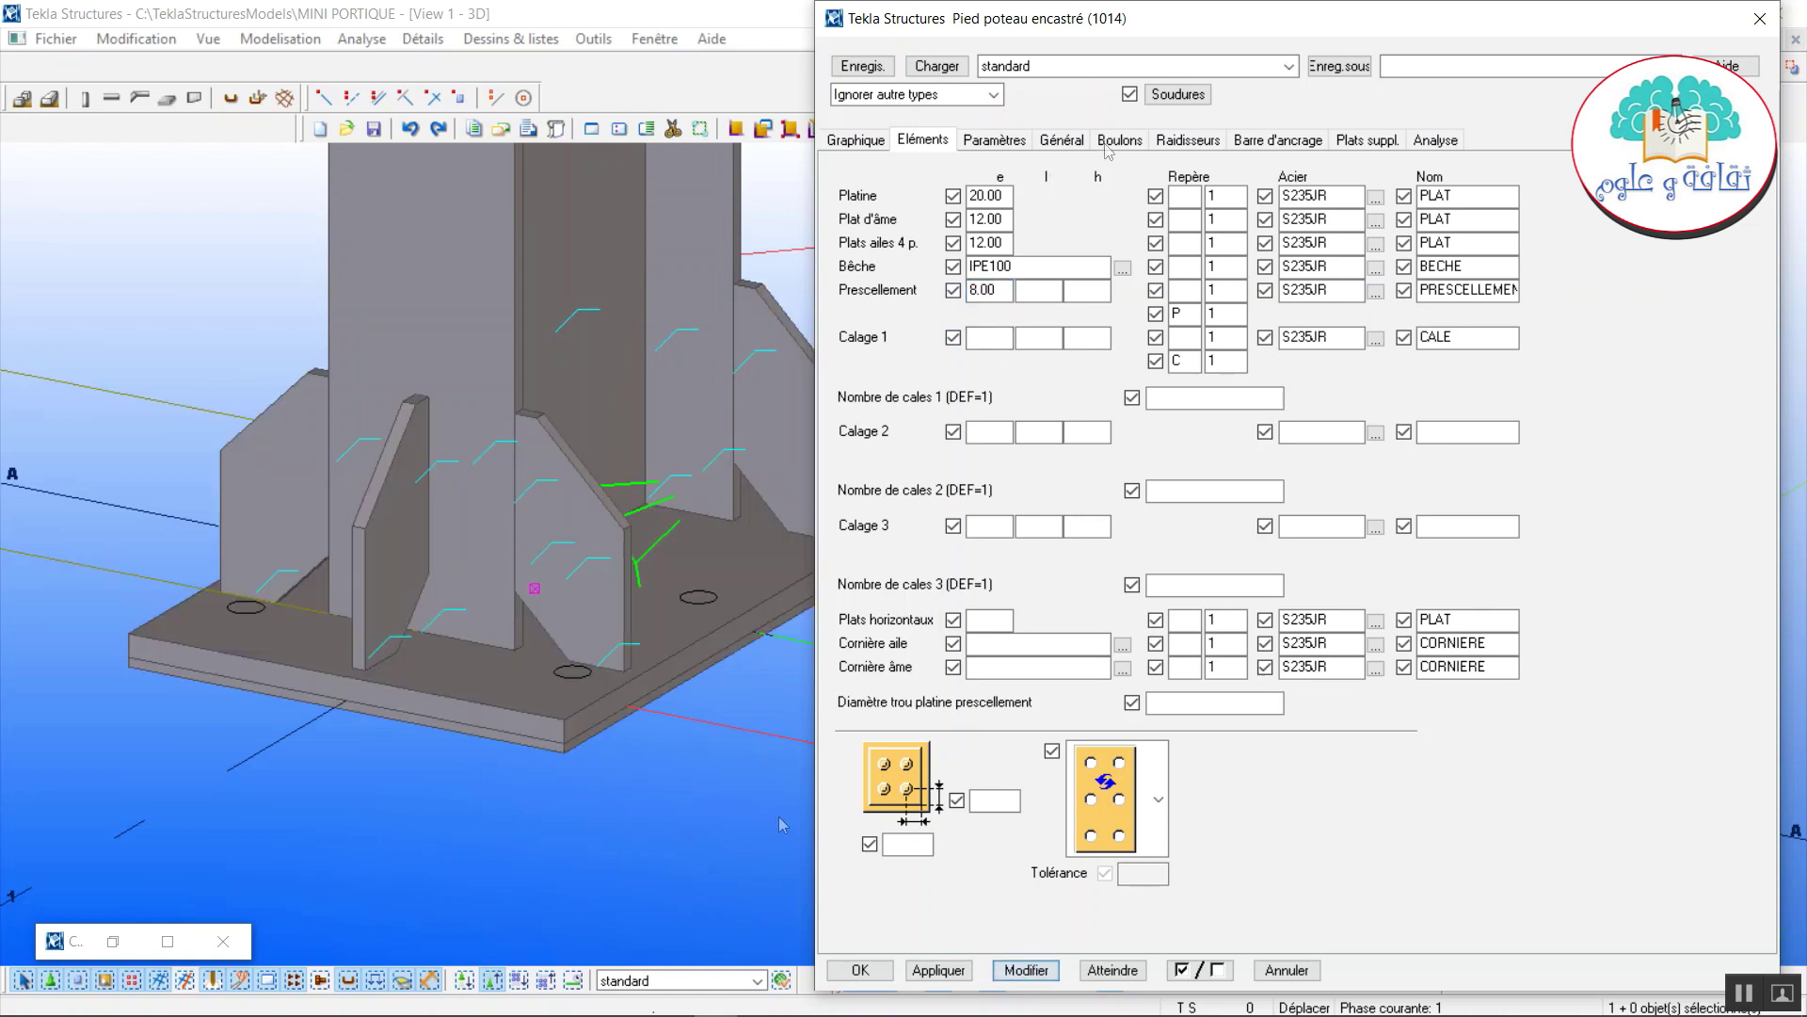
# Set the column base's bolt class to HR8.8 and bolt tolerance to 1, and update the connection.
pyautogui.click(1112, 143)
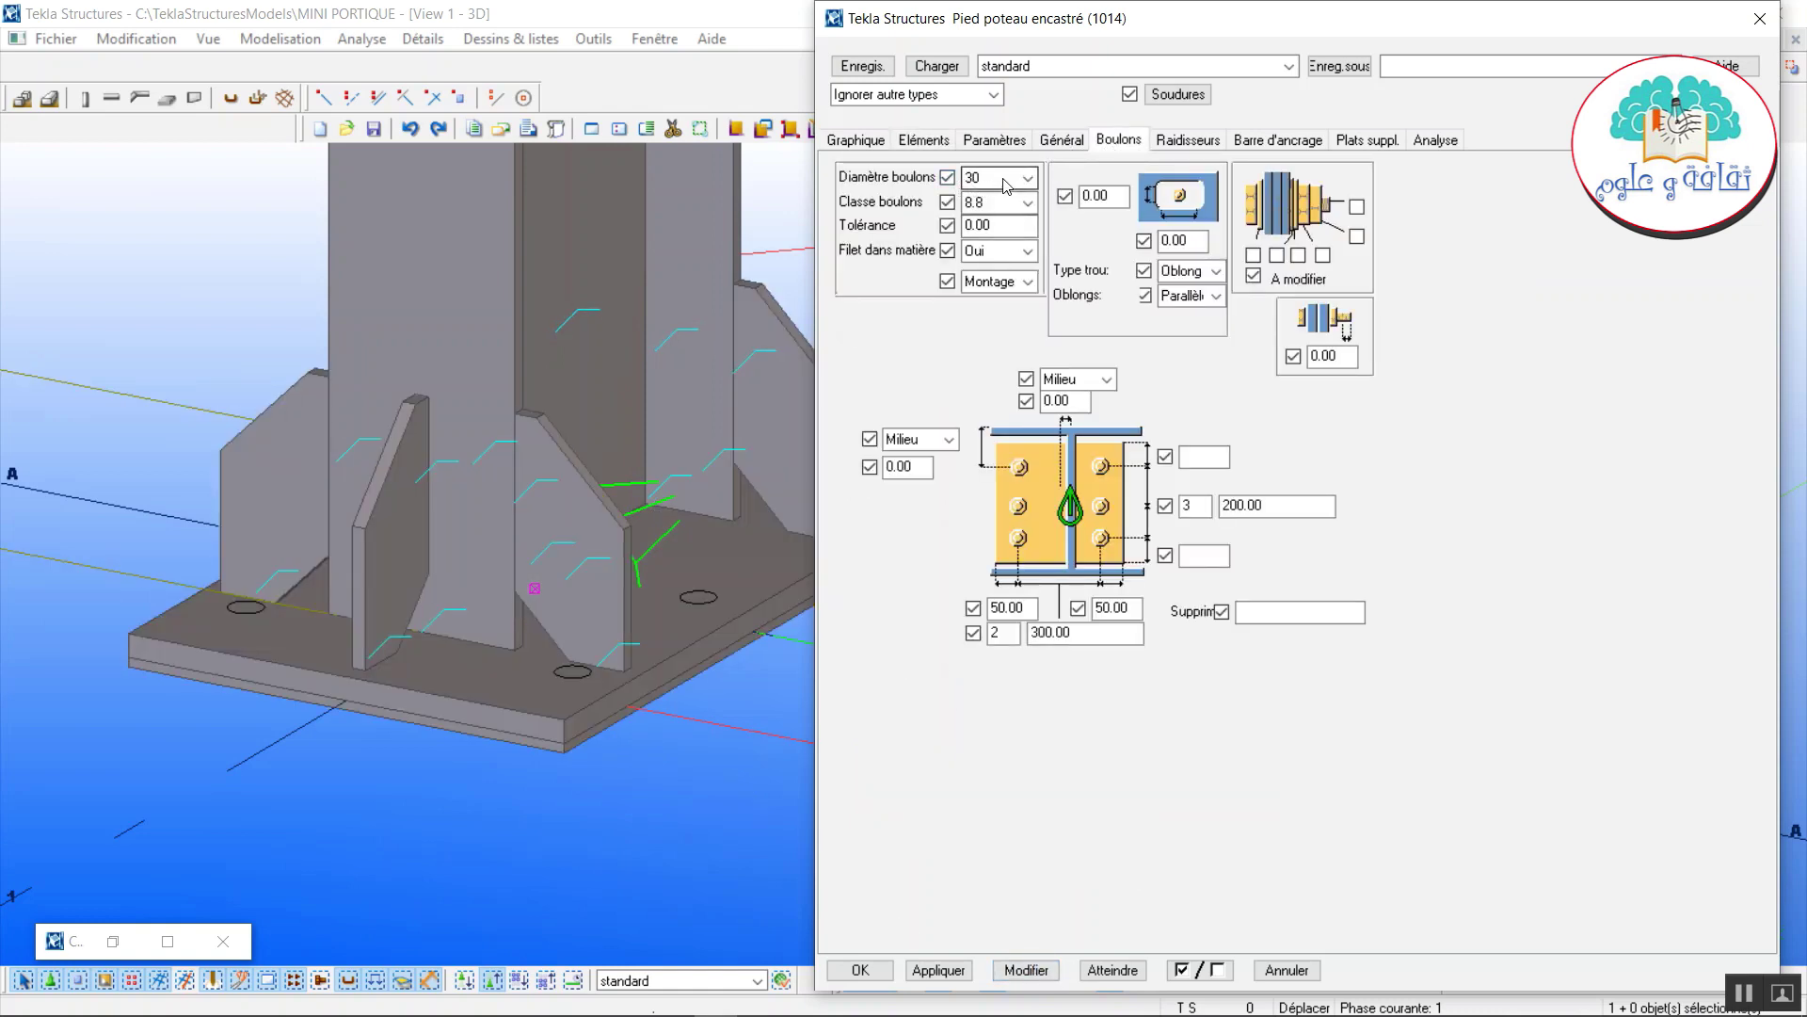
pyautogui.click(1000, 203)
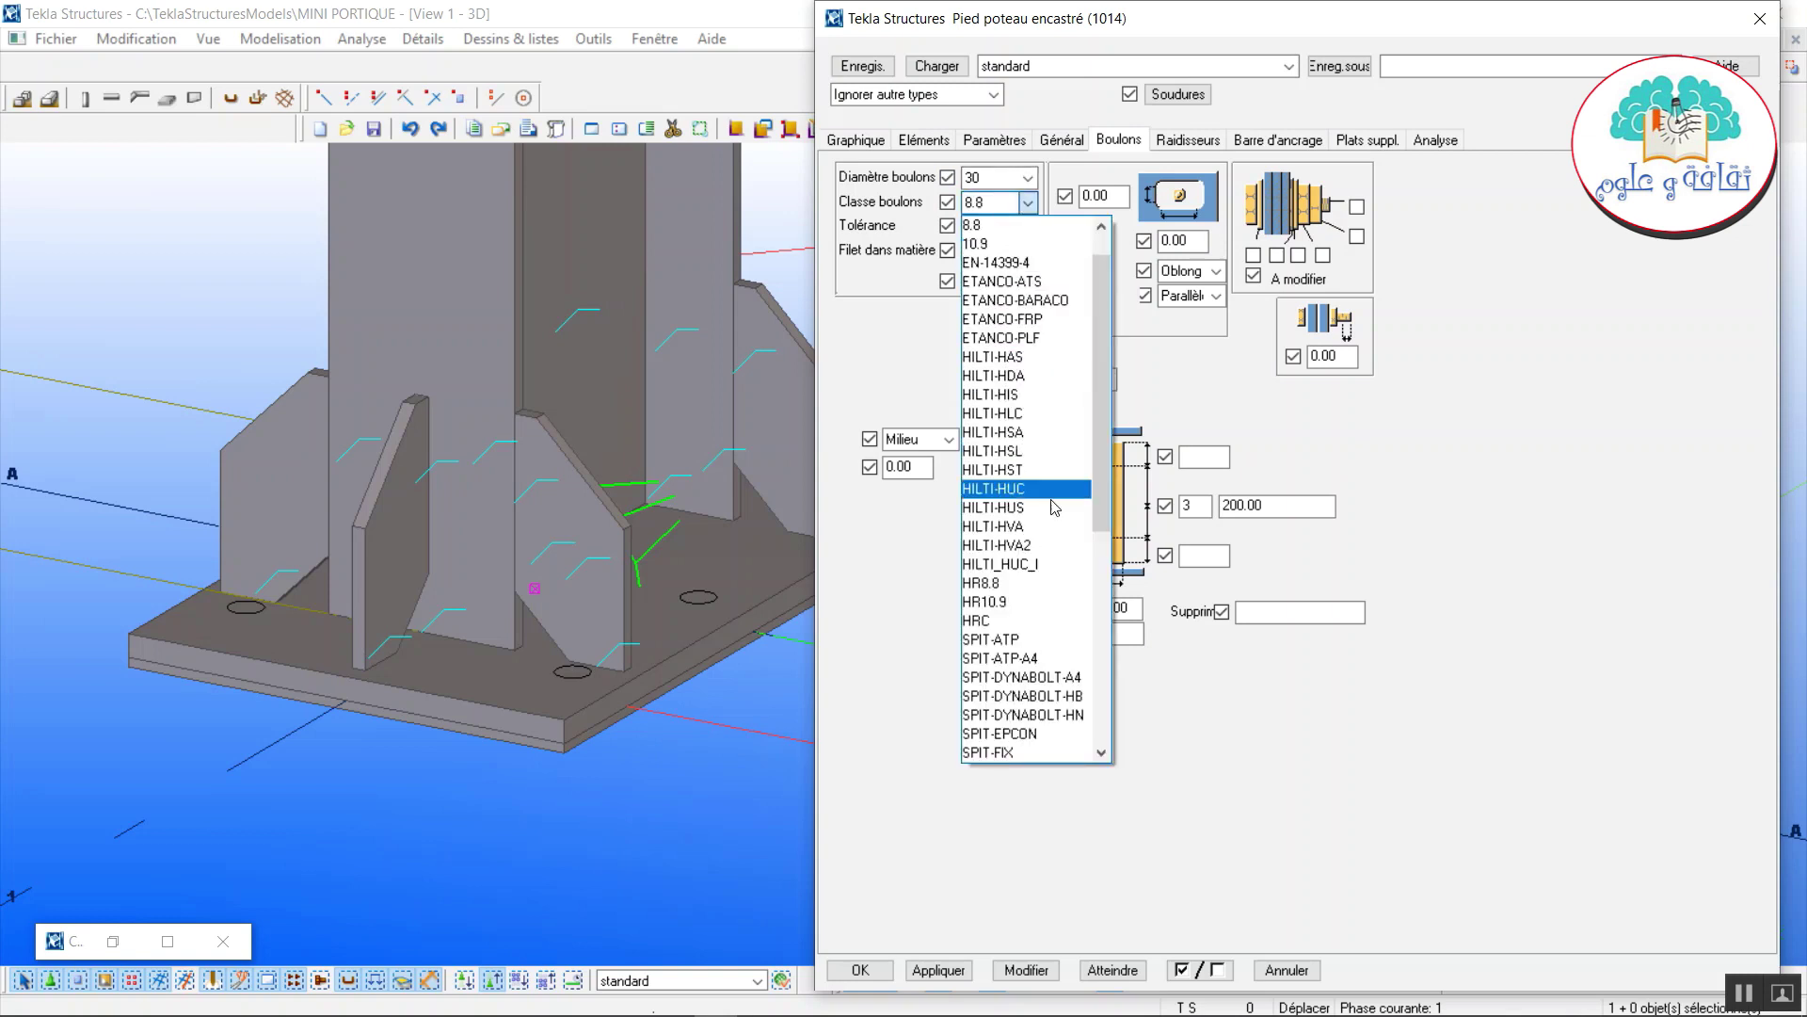
pyautogui.click(1052, 584)
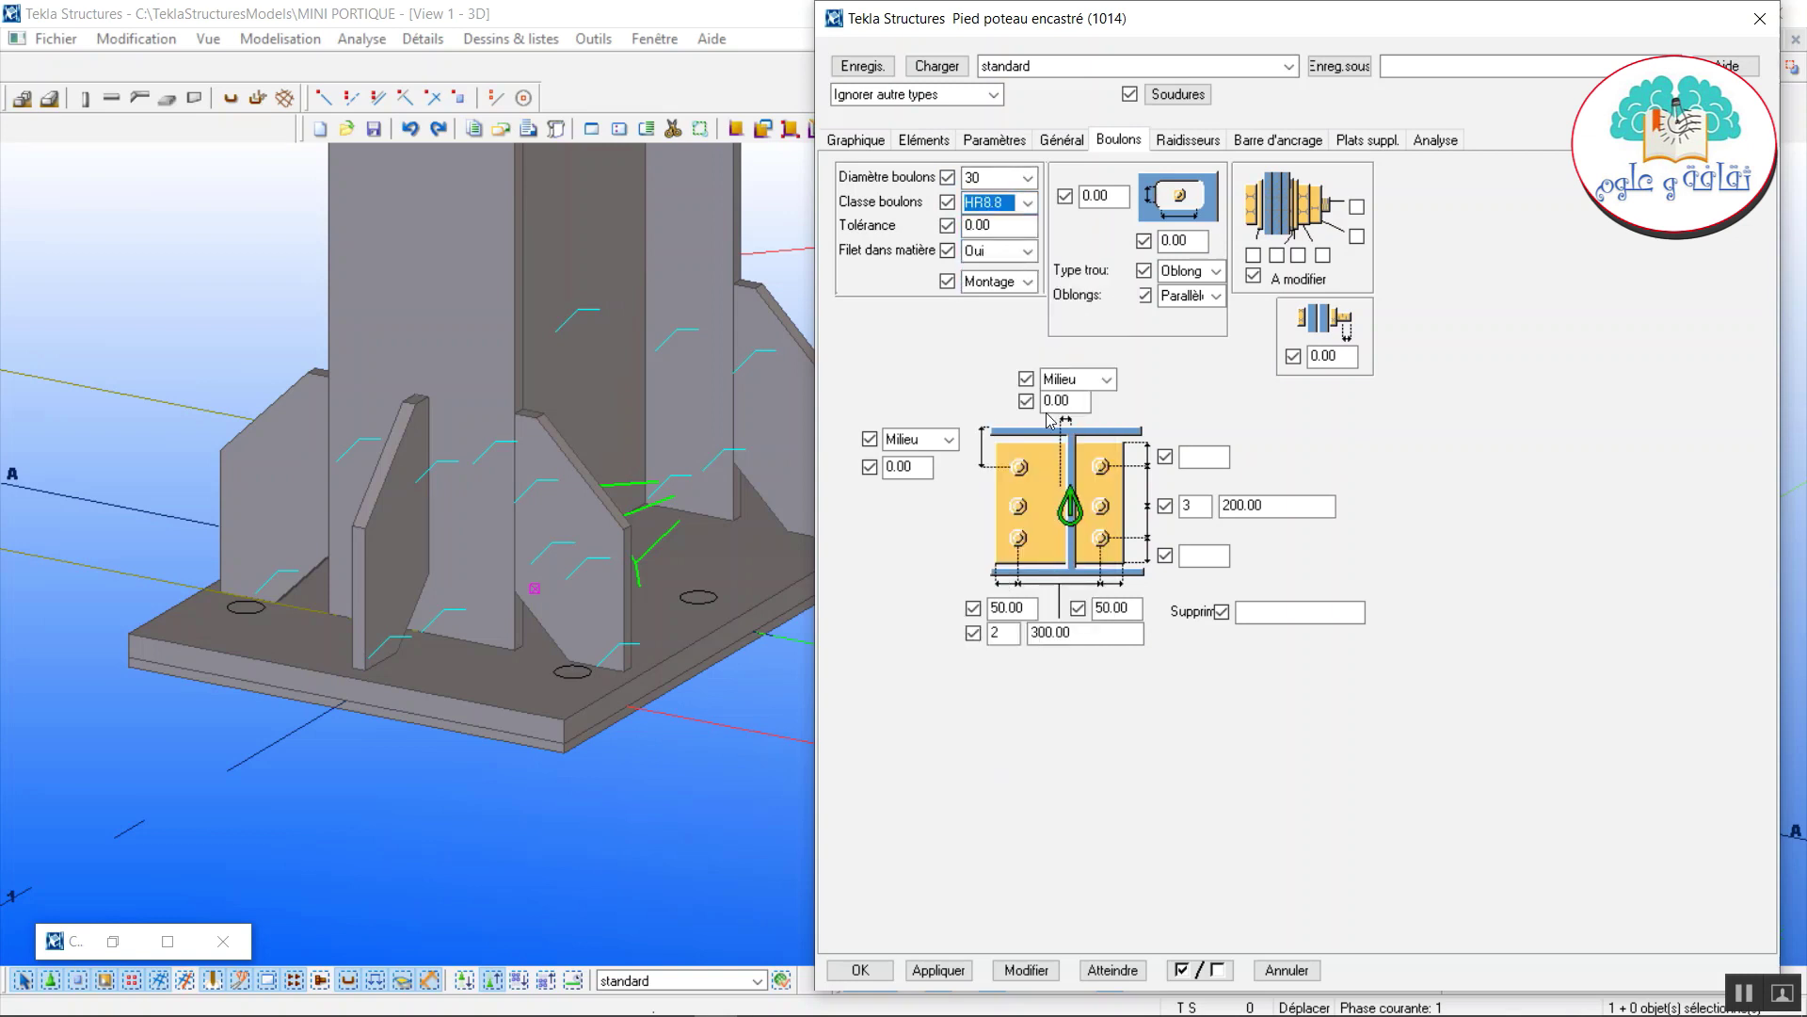
pyautogui.press('Tab')
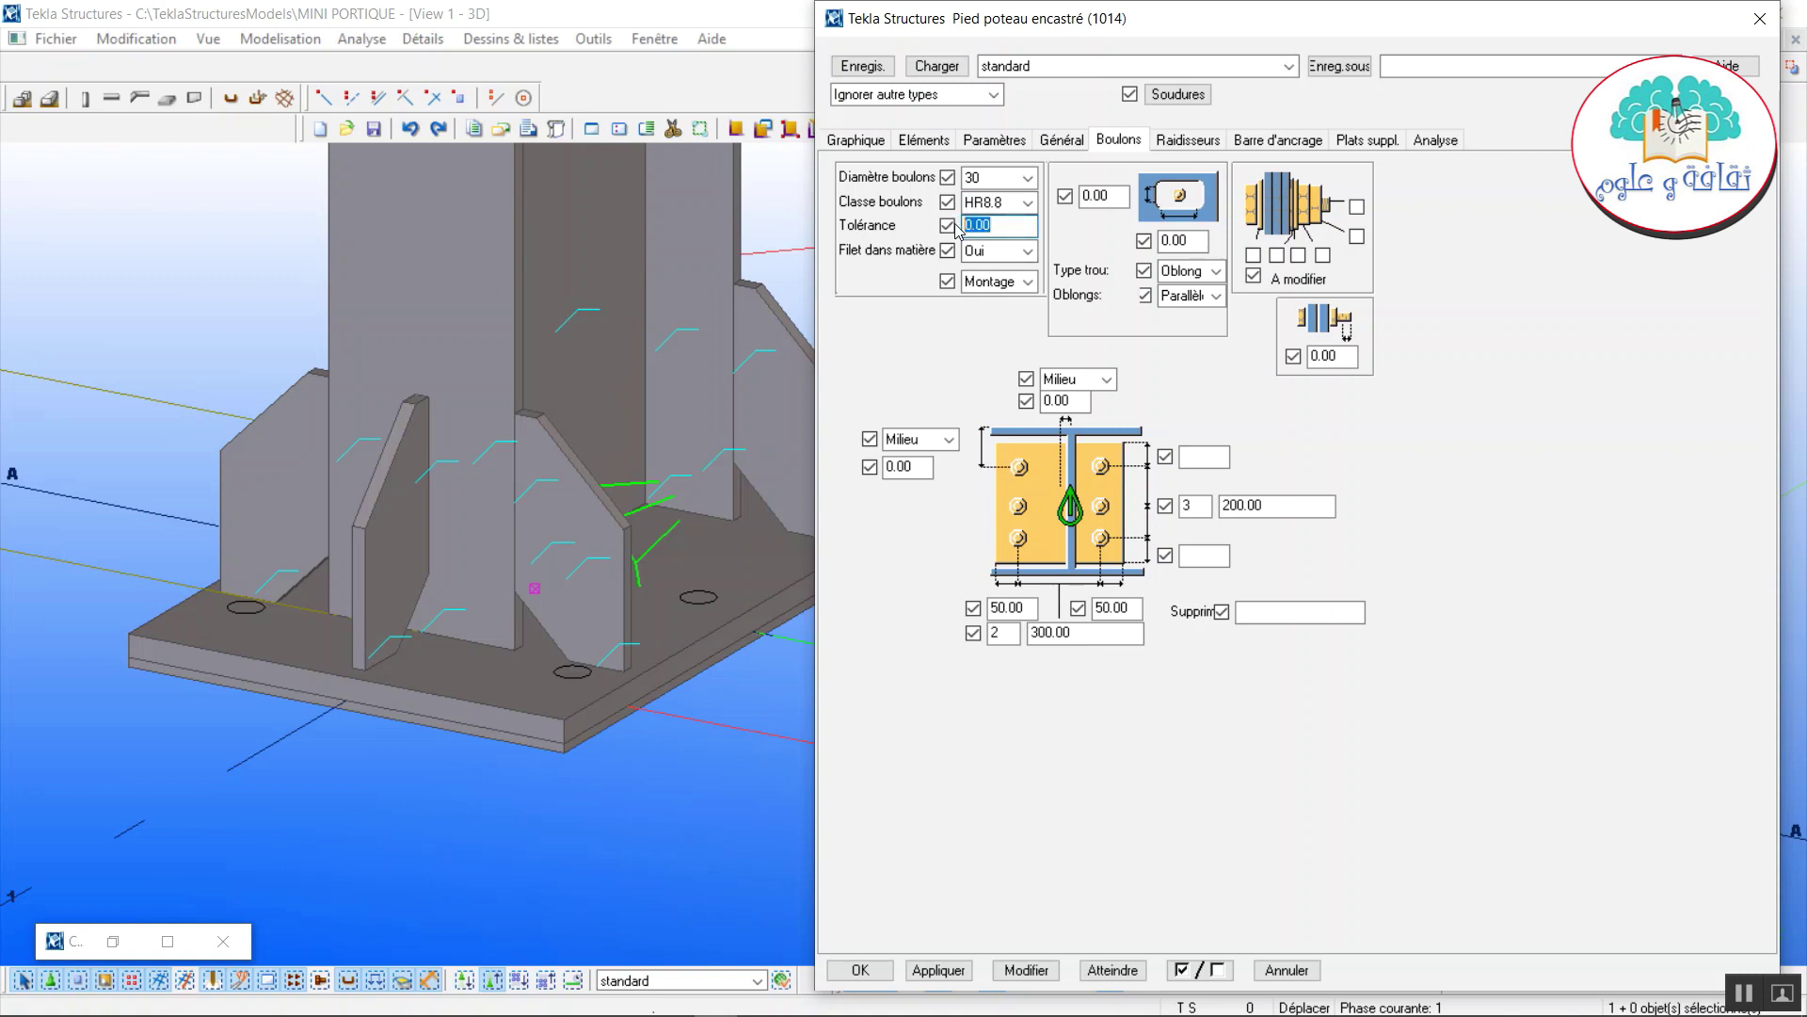
pyautogui.write('1')
pyautogui.click(1026, 969)
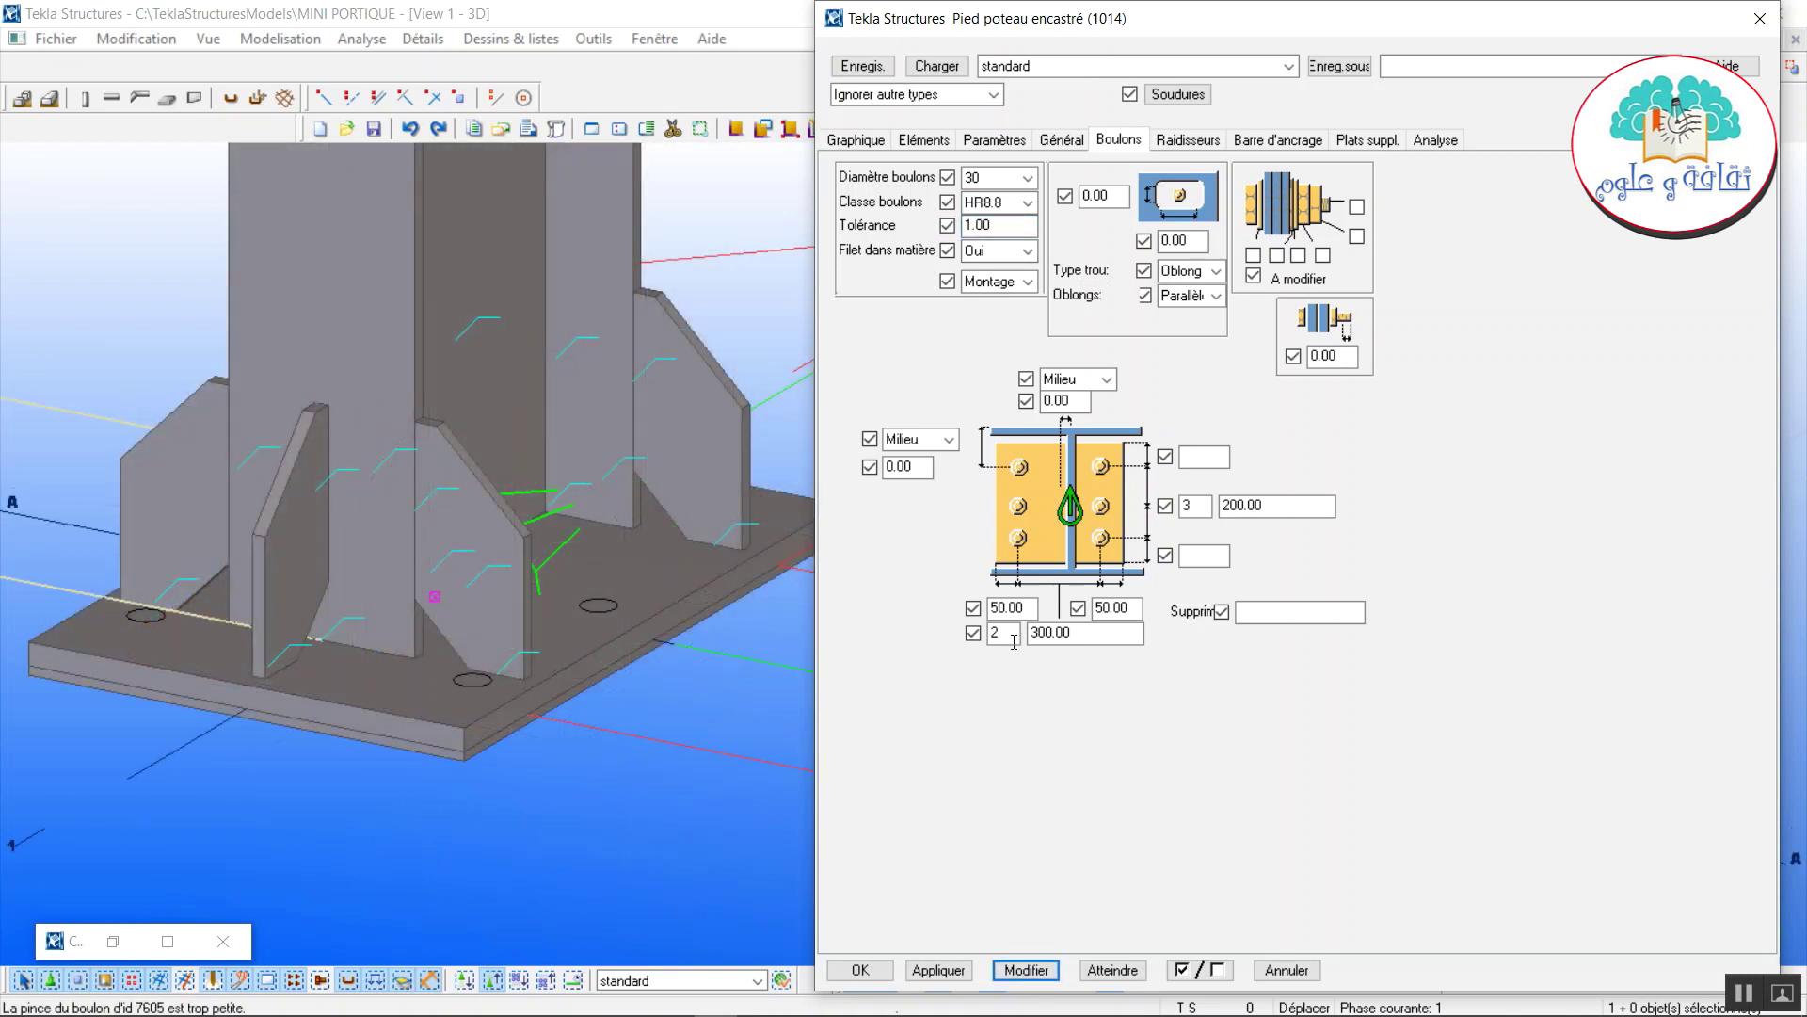
# Set the column base's spacing for the three-bolt rows to 220 and update the connection.
pyautogui.doubleClick(1014, 641)
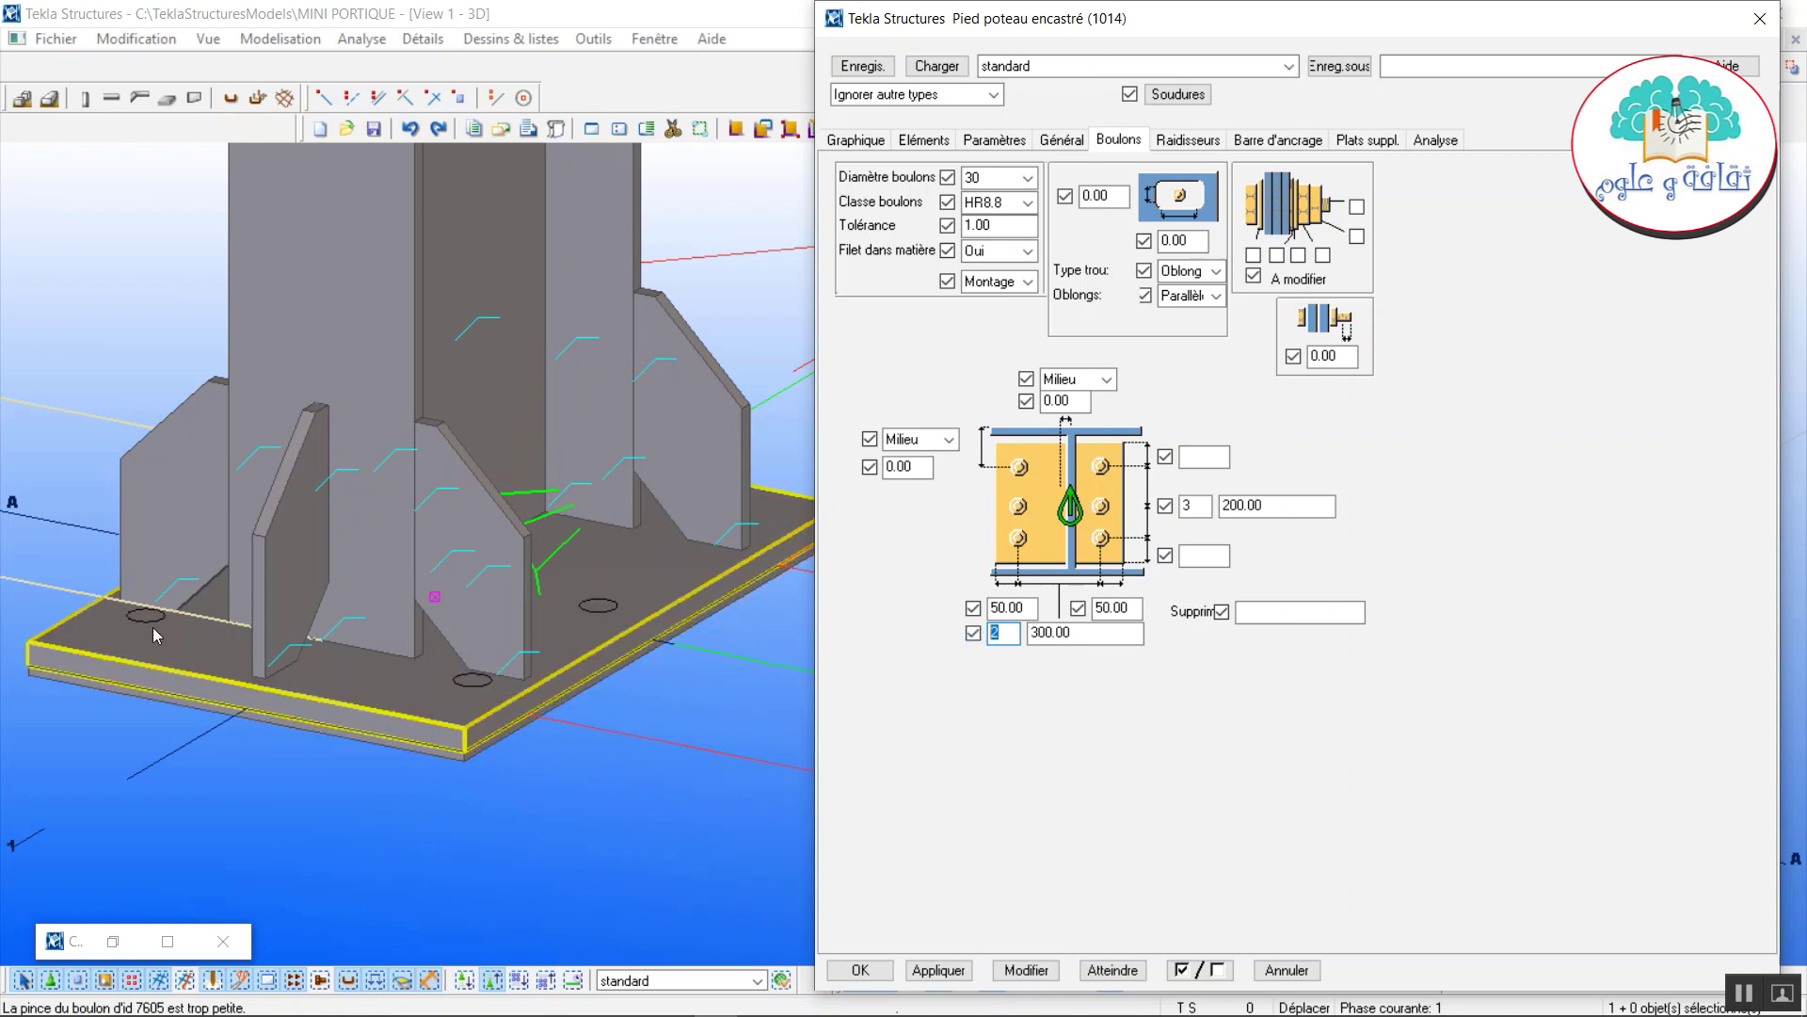
pyautogui.moveTo(1075, 633); pyautogui.dragTo(1049, 634)
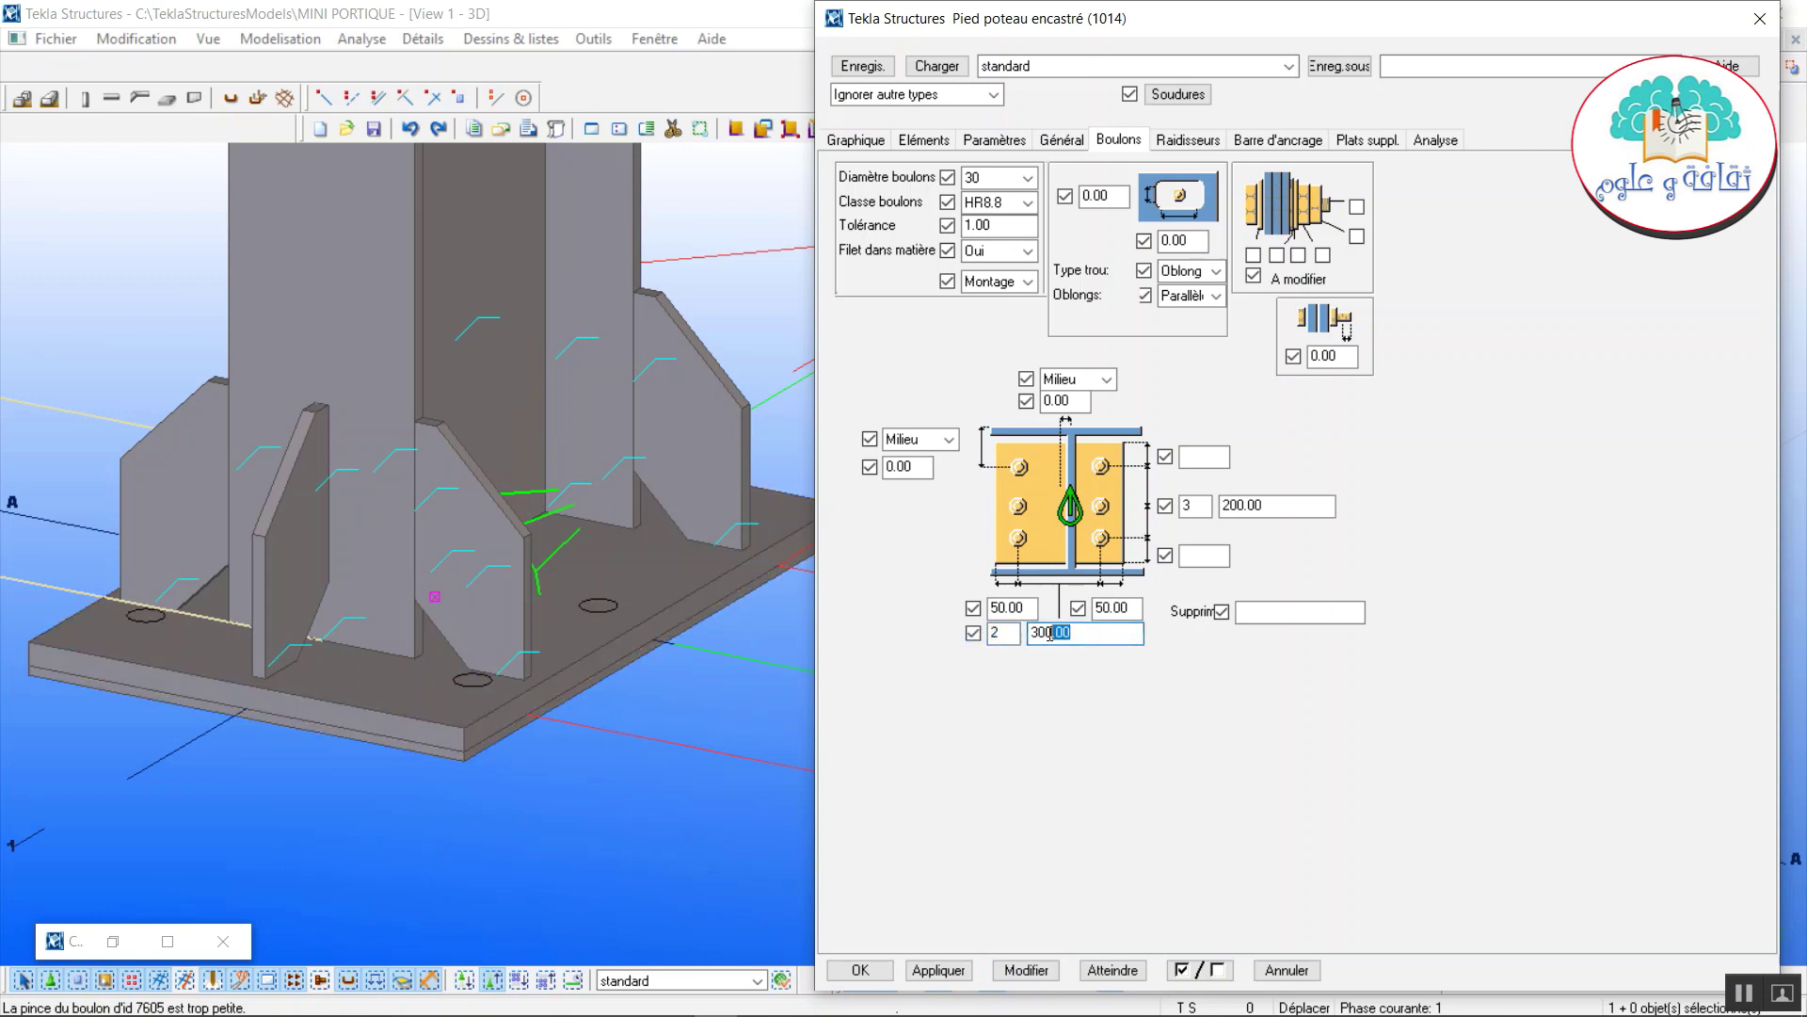
pyautogui.moveTo(725, 664); pyautogui.dragTo(561, 740, button='middle')
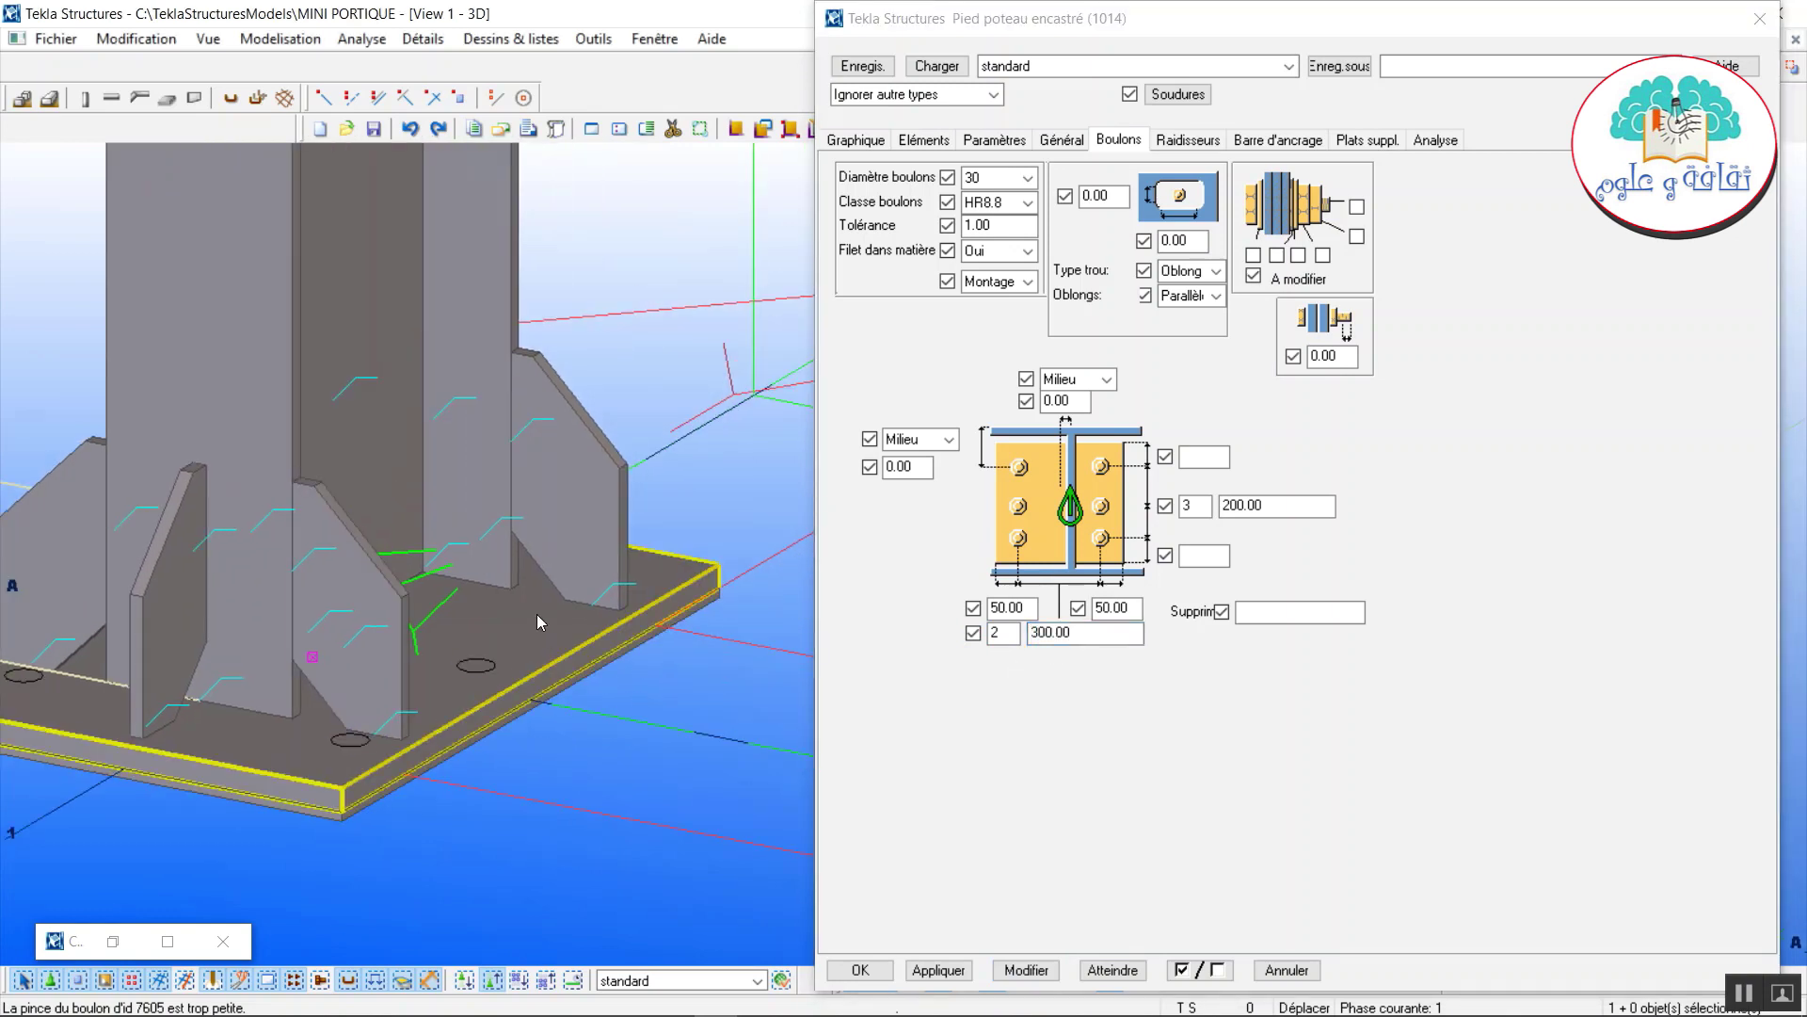
pyautogui.press('v')
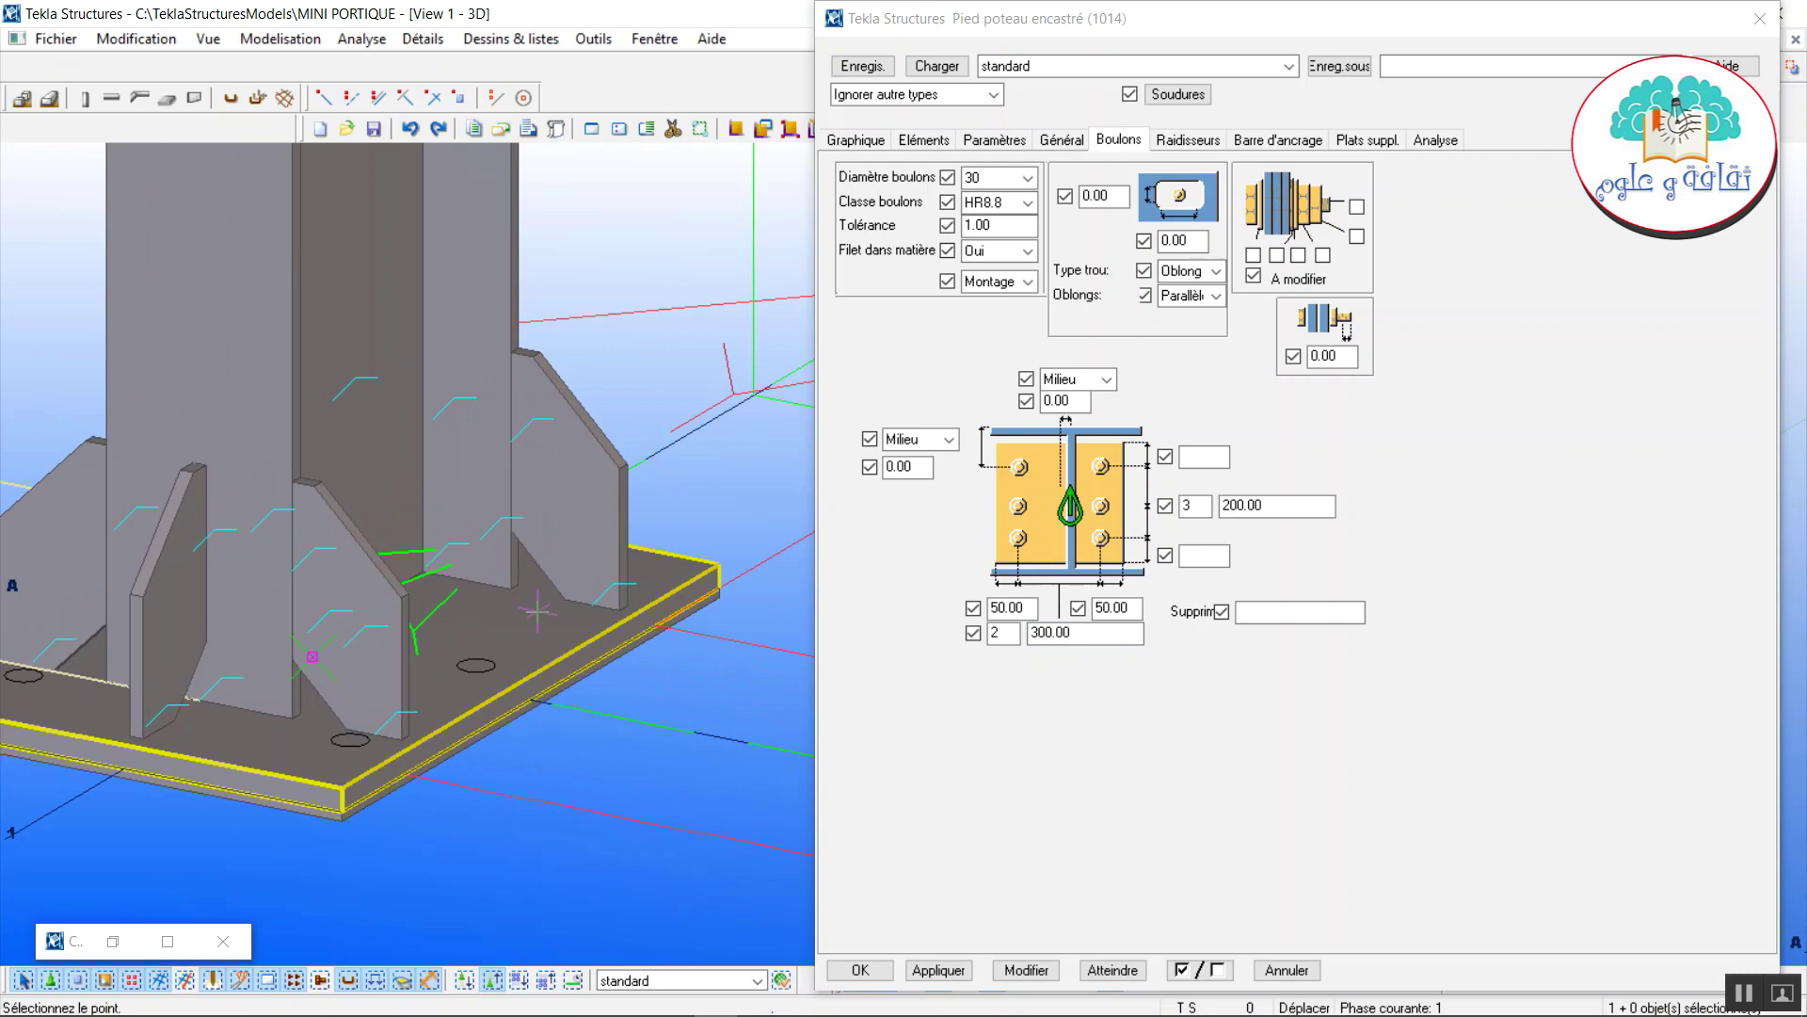
pyautogui.click(537, 613)
pyautogui.keyDown('ctrl'); pyautogui.moveTo(540, 613); pyautogui.dragTo(243, 621, button='middle'); pyautogui.keyUp('ctrl')
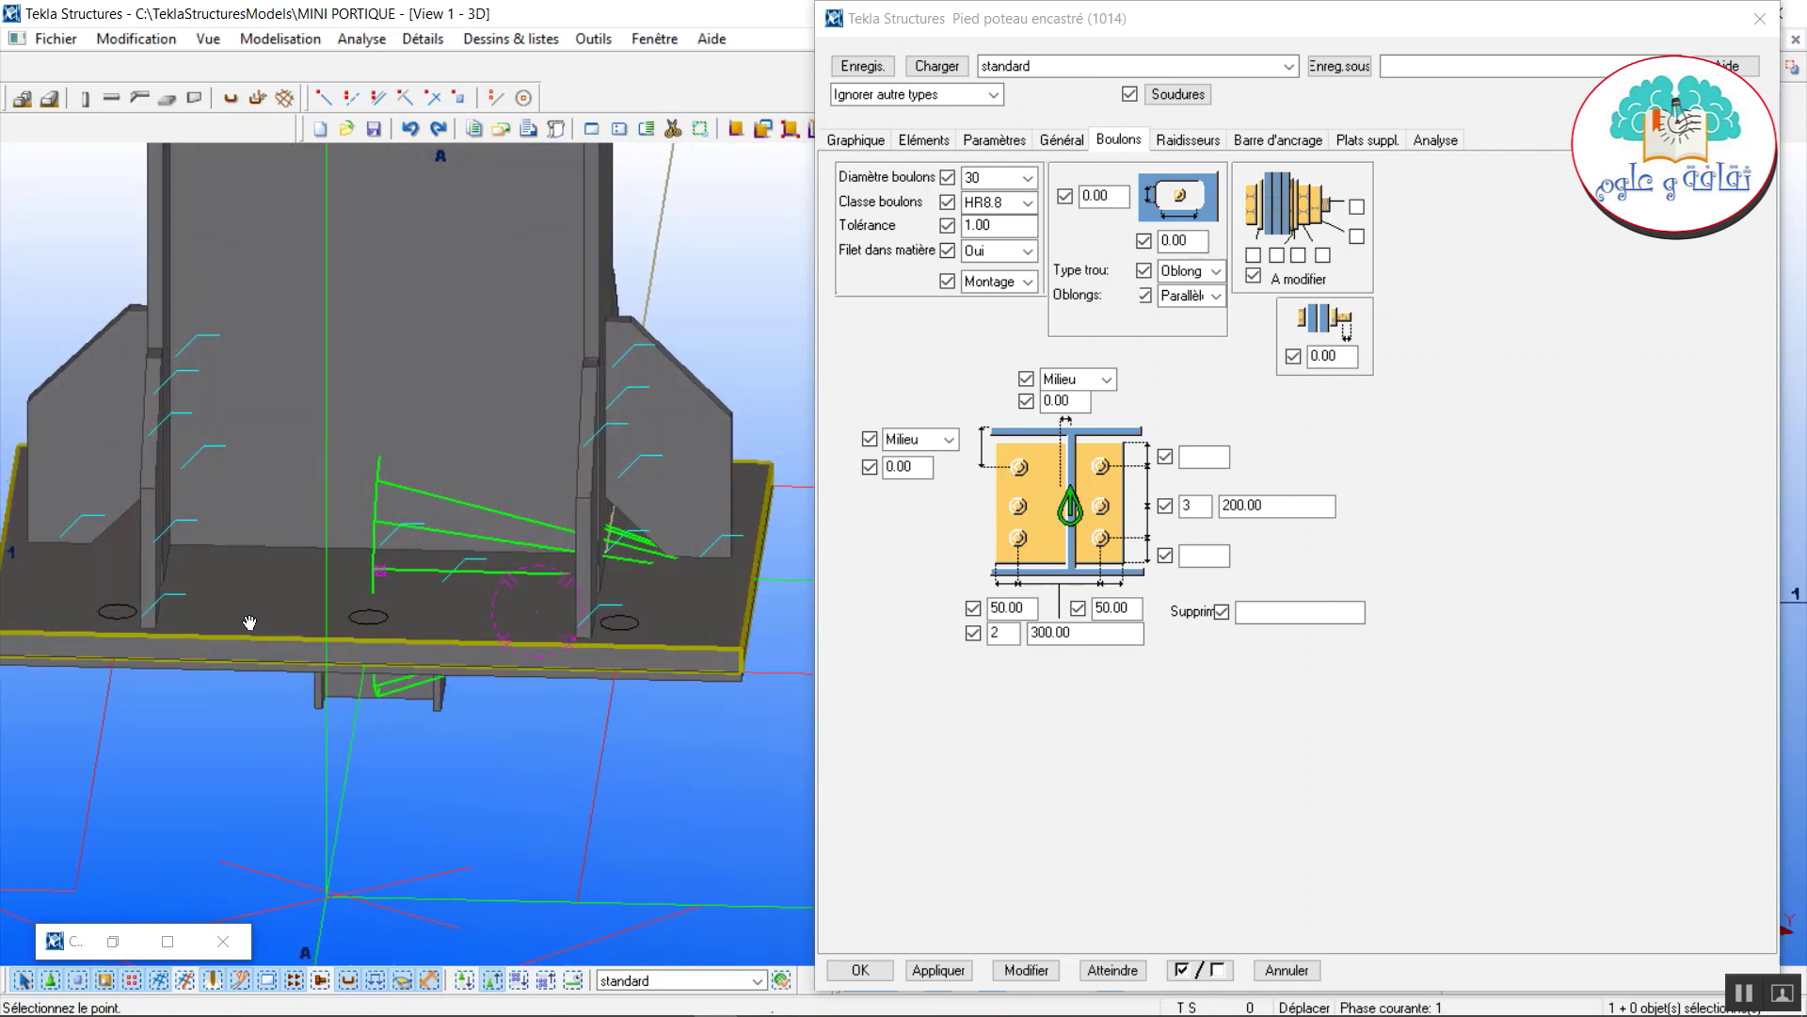
pyautogui.click(1356, 430)
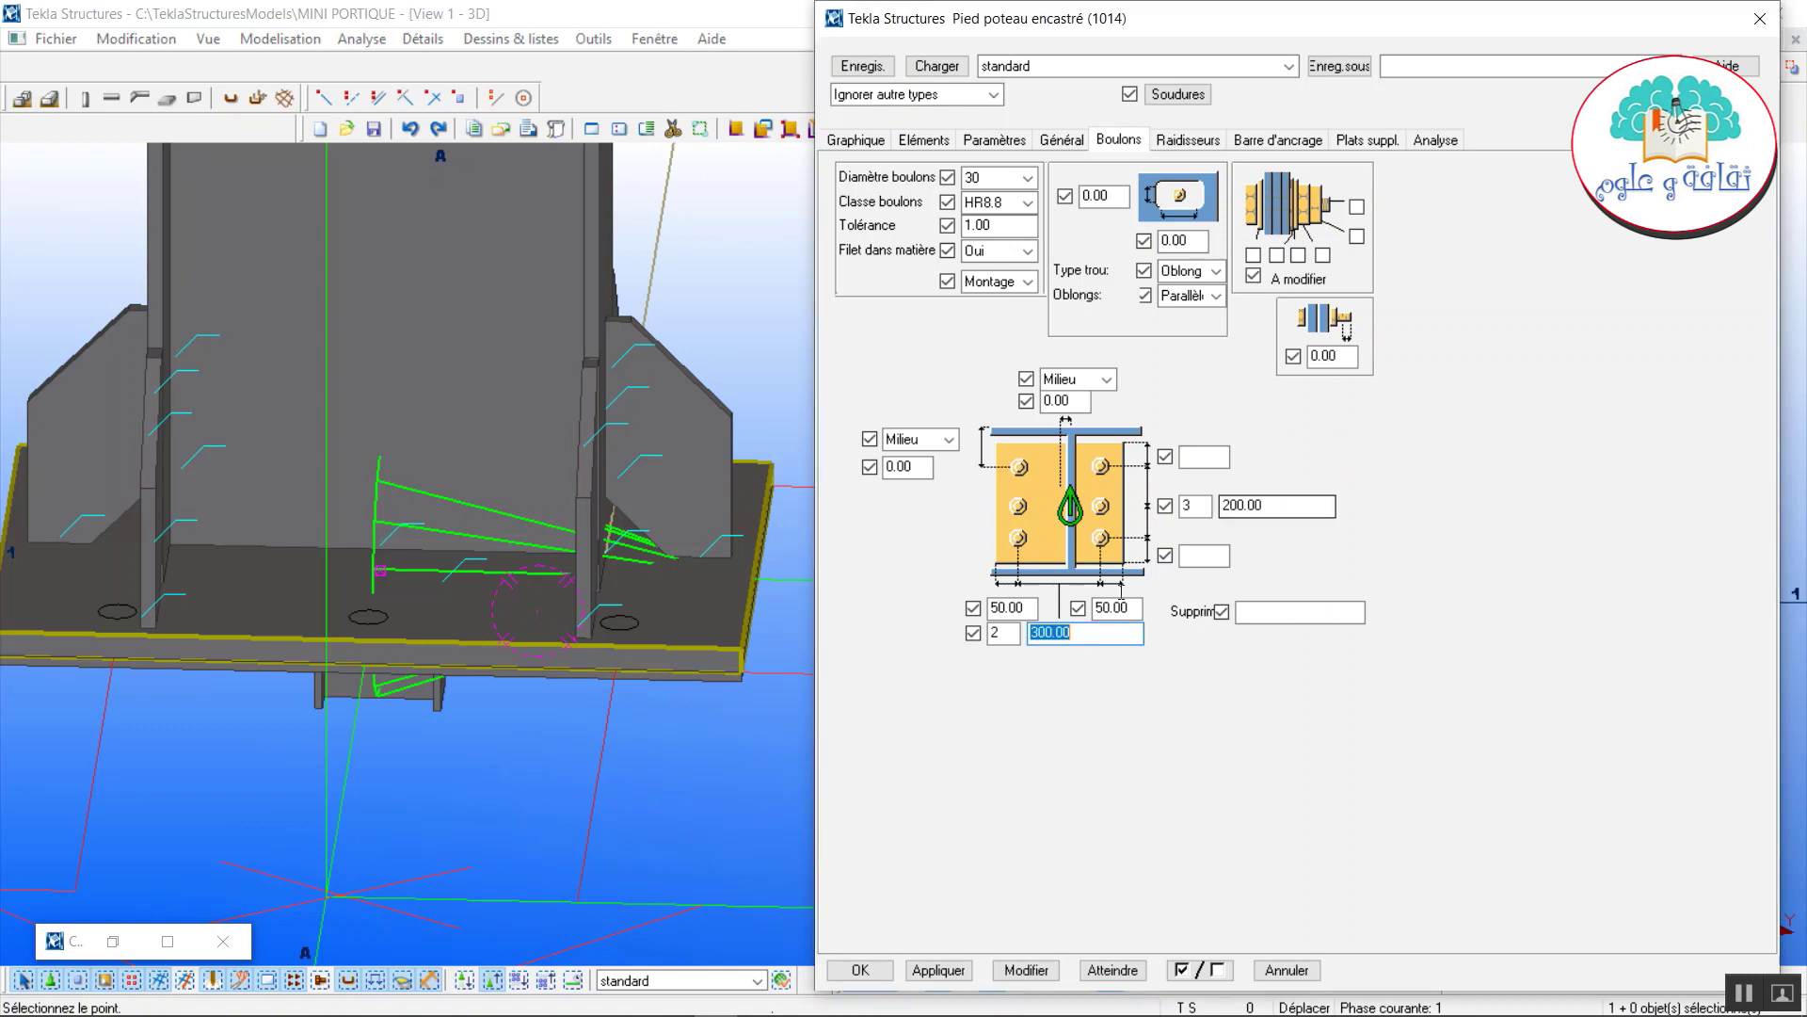
pyautogui.rightClick(576, 450)
pyautogui.click(689, 461)
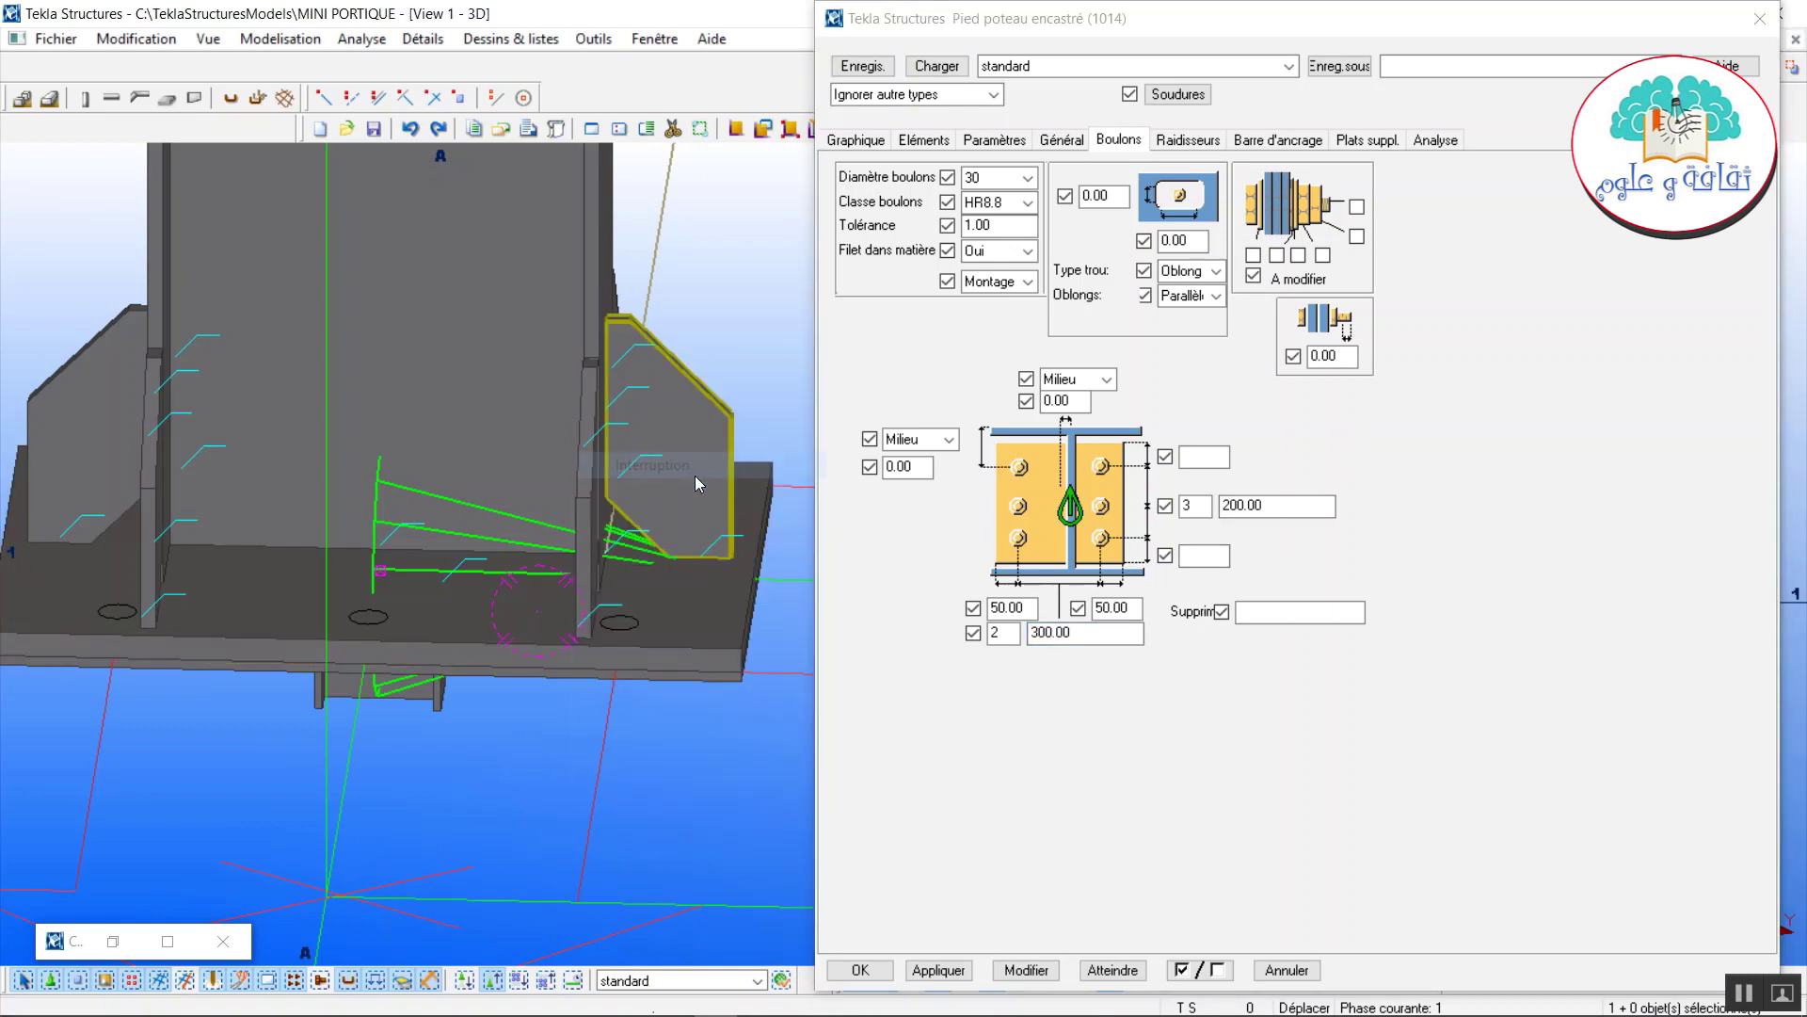
pyautogui.click(1279, 507)
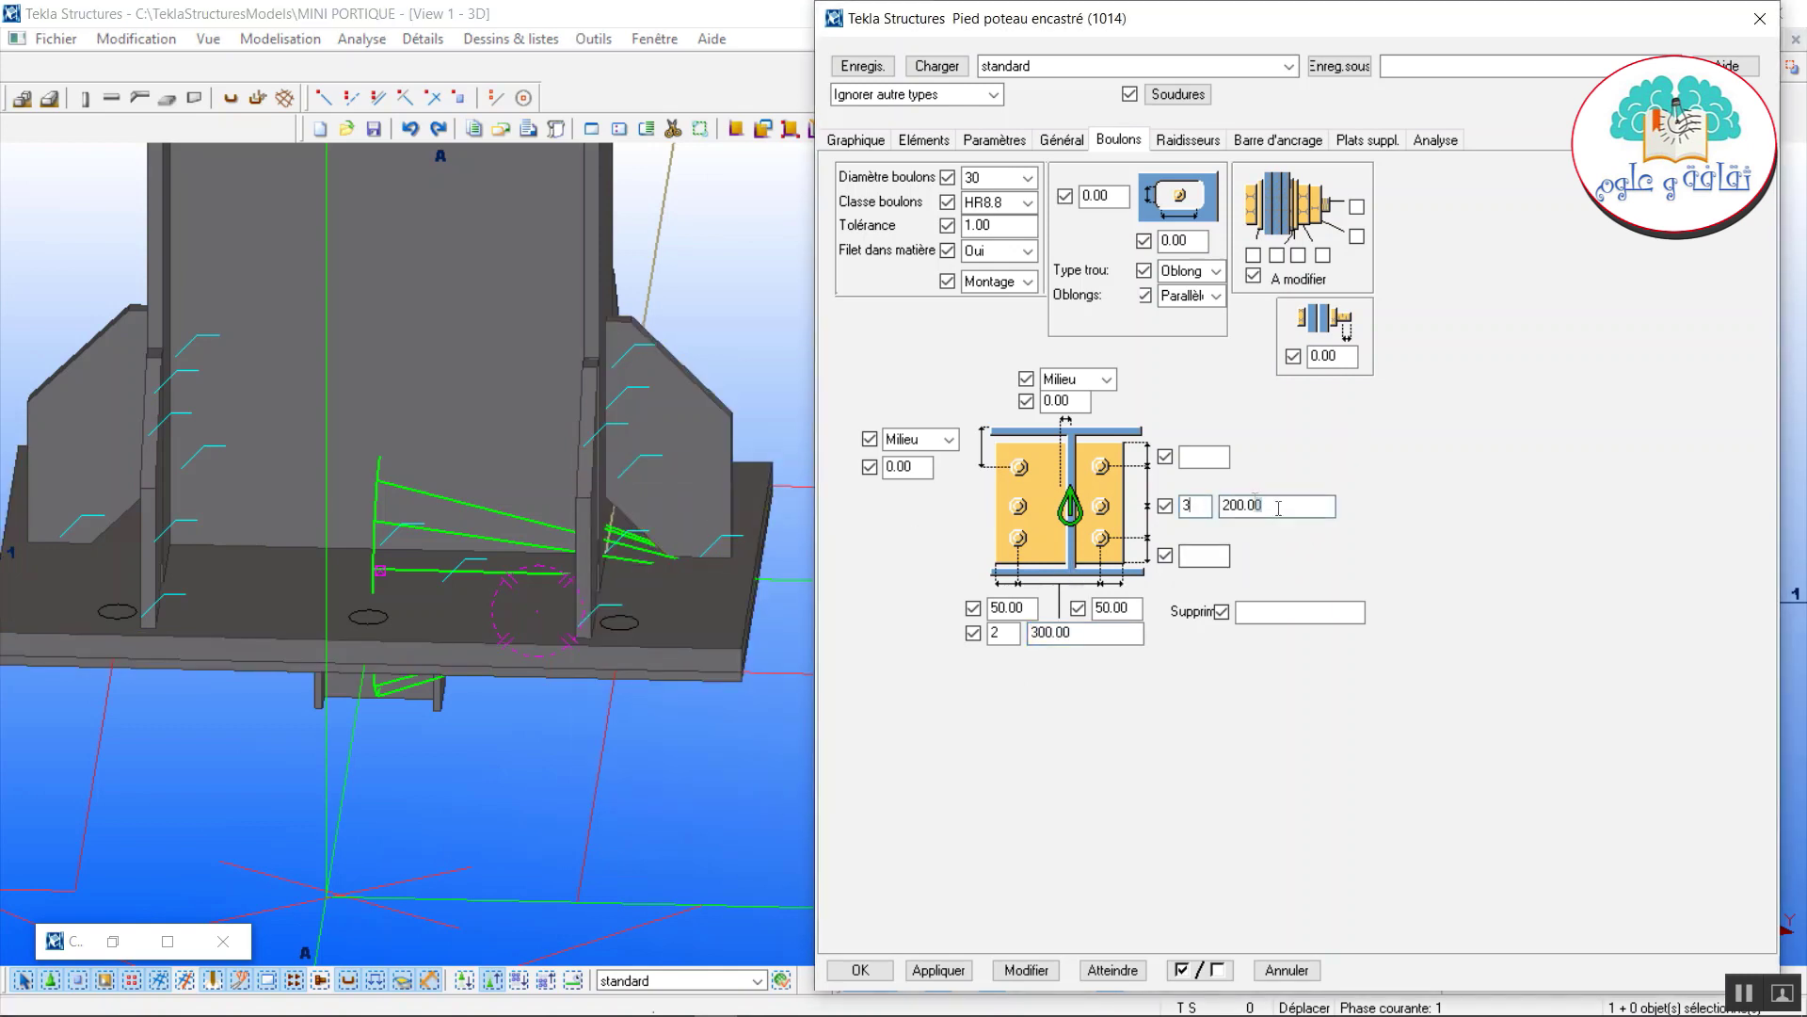
pyautogui.doubleClick(1279, 507)
pyautogui.write('220')
pyautogui.click(1026, 970)
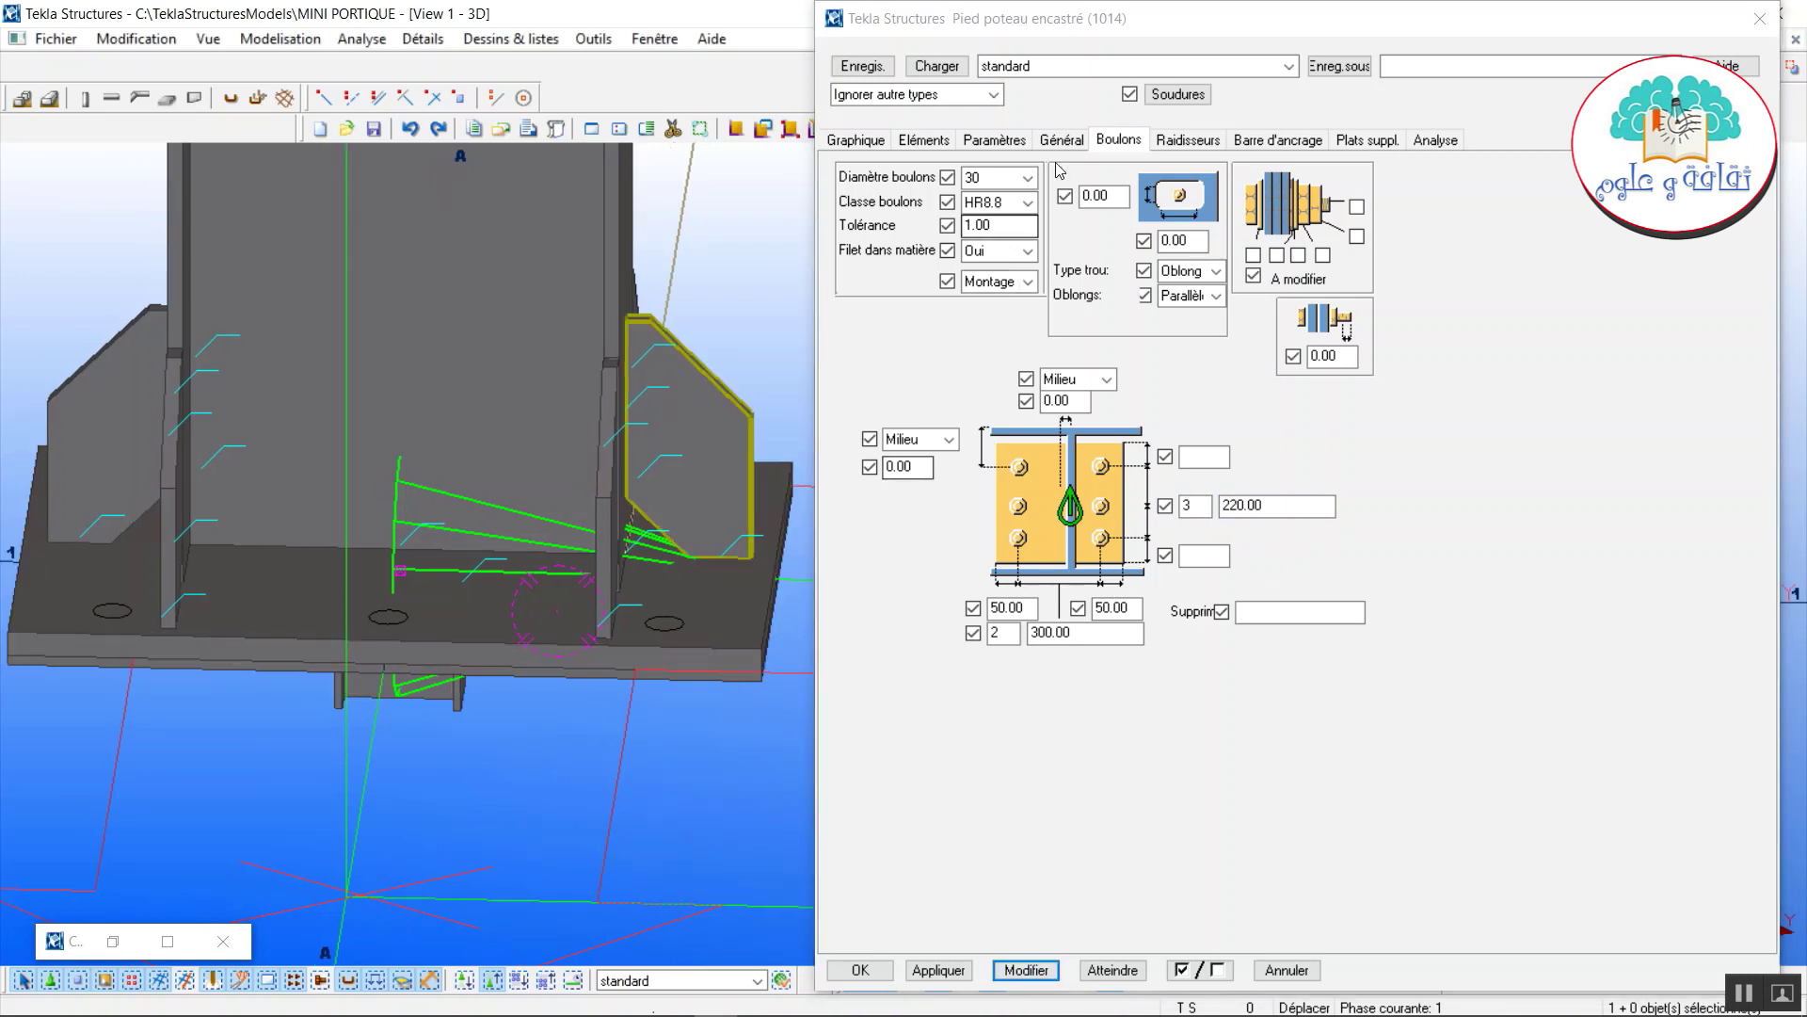
# Switch the base plate's fixings from bolts to anchor rods (Barre d'ancrage) and update the connection.
pyautogui.click(1270, 141)
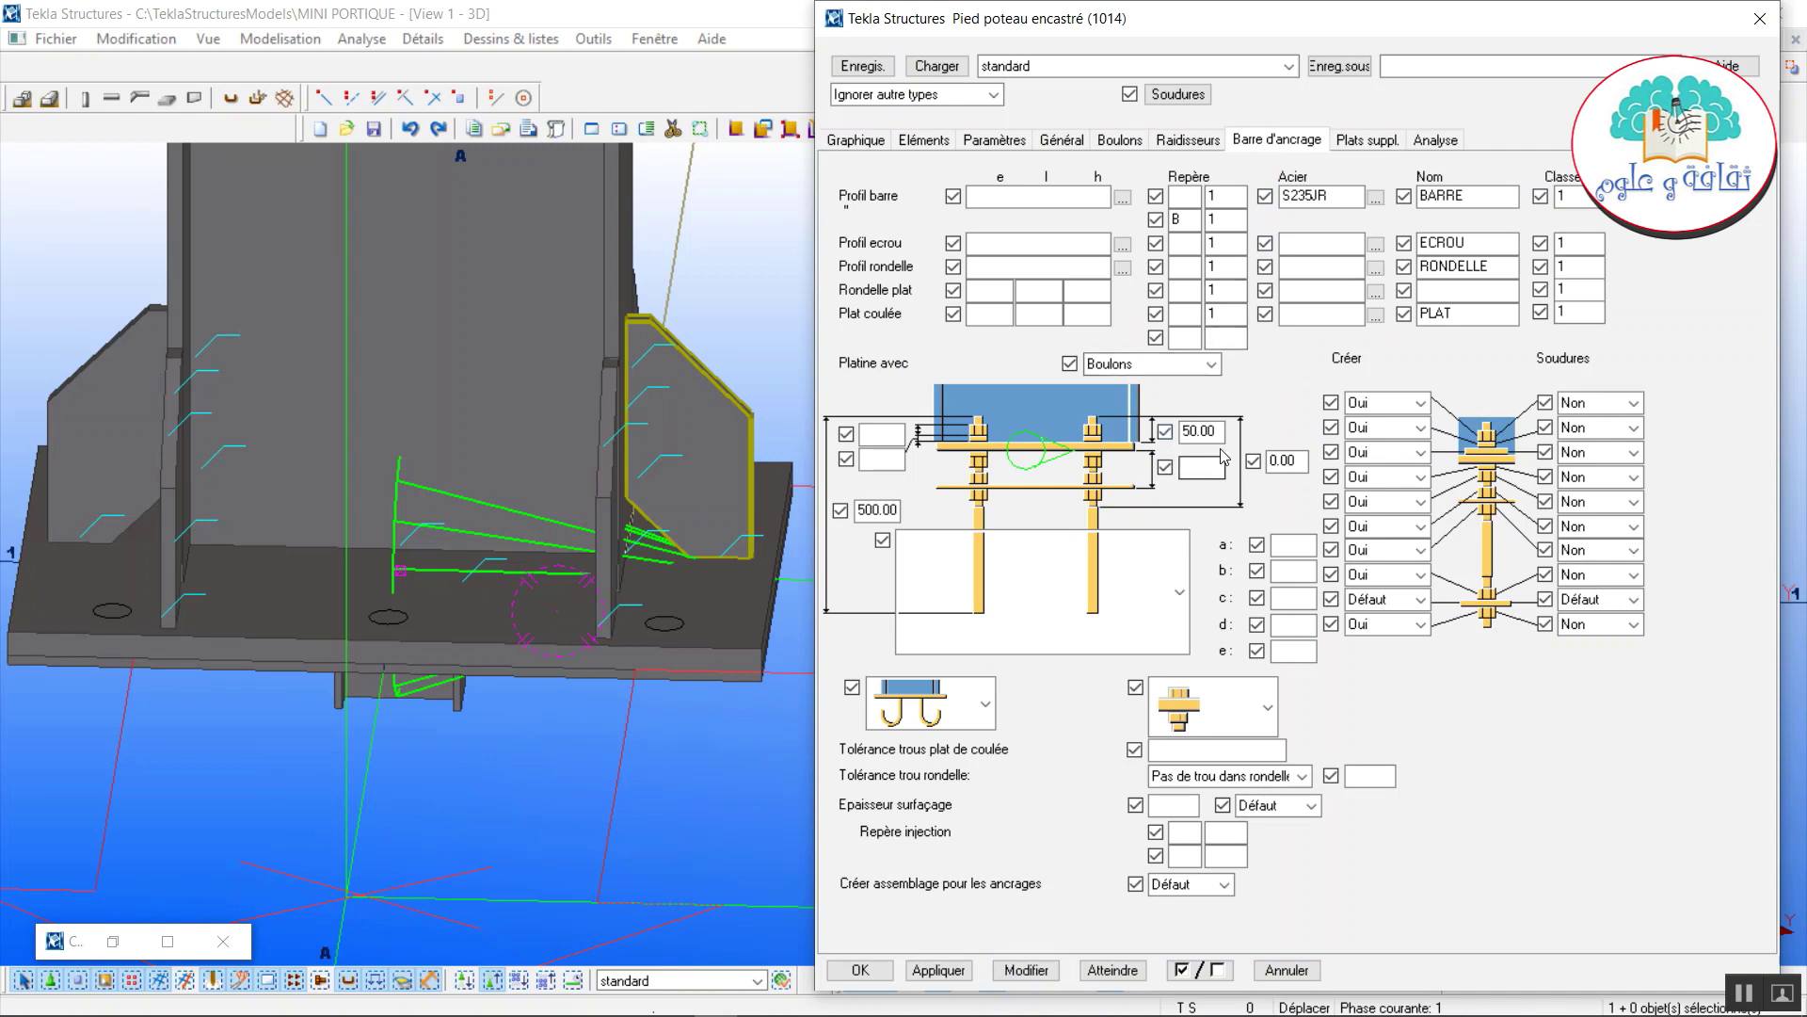
pyautogui.click(1212, 364)
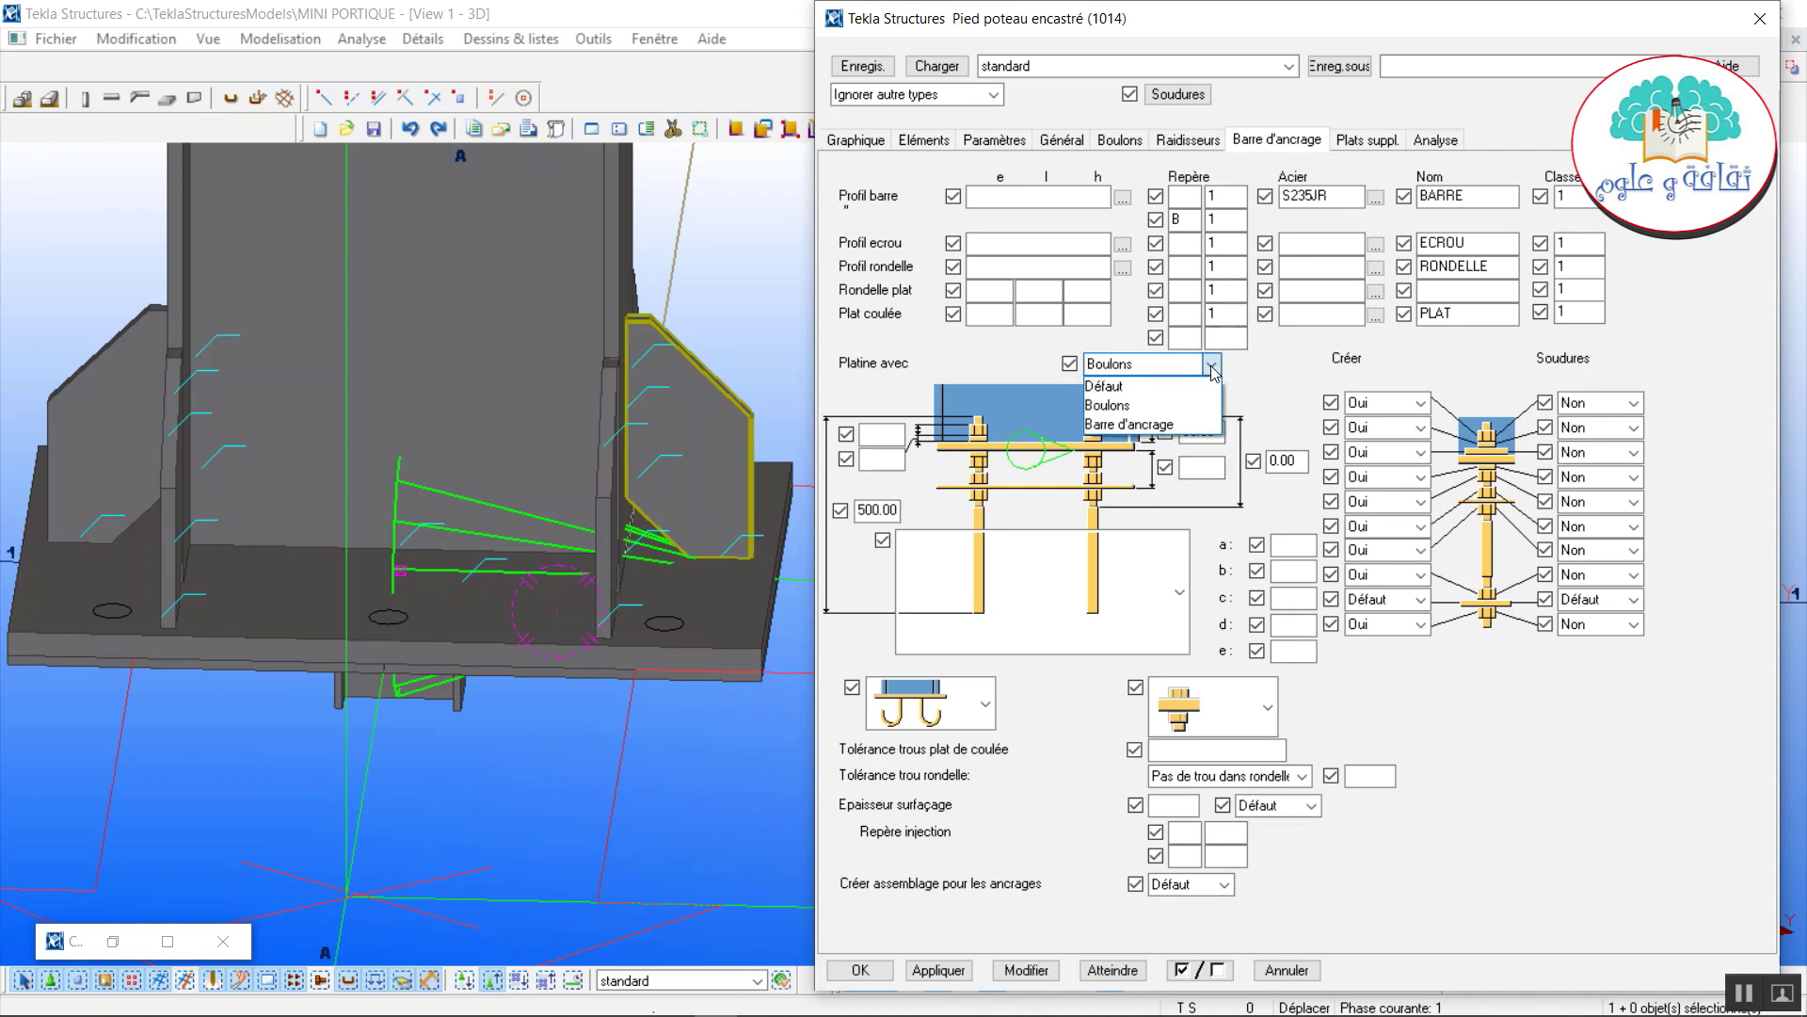
pyautogui.click(1191, 426)
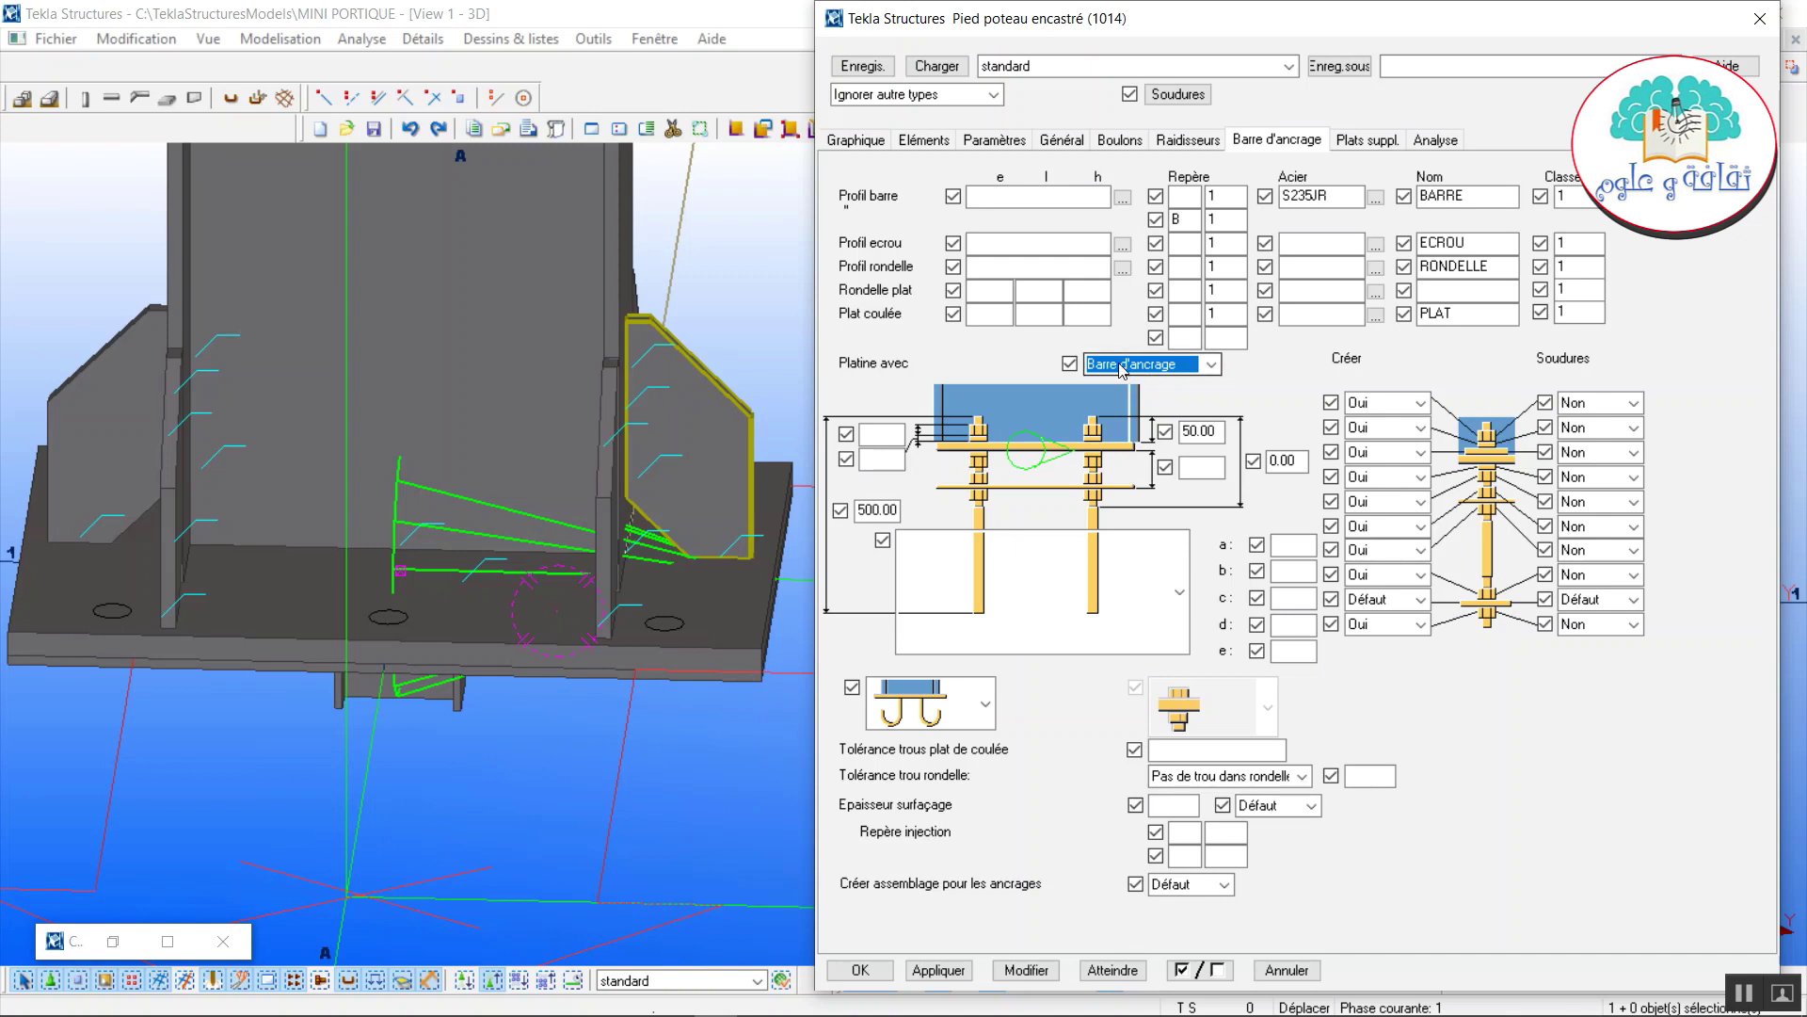
pyautogui.click(1024, 968)
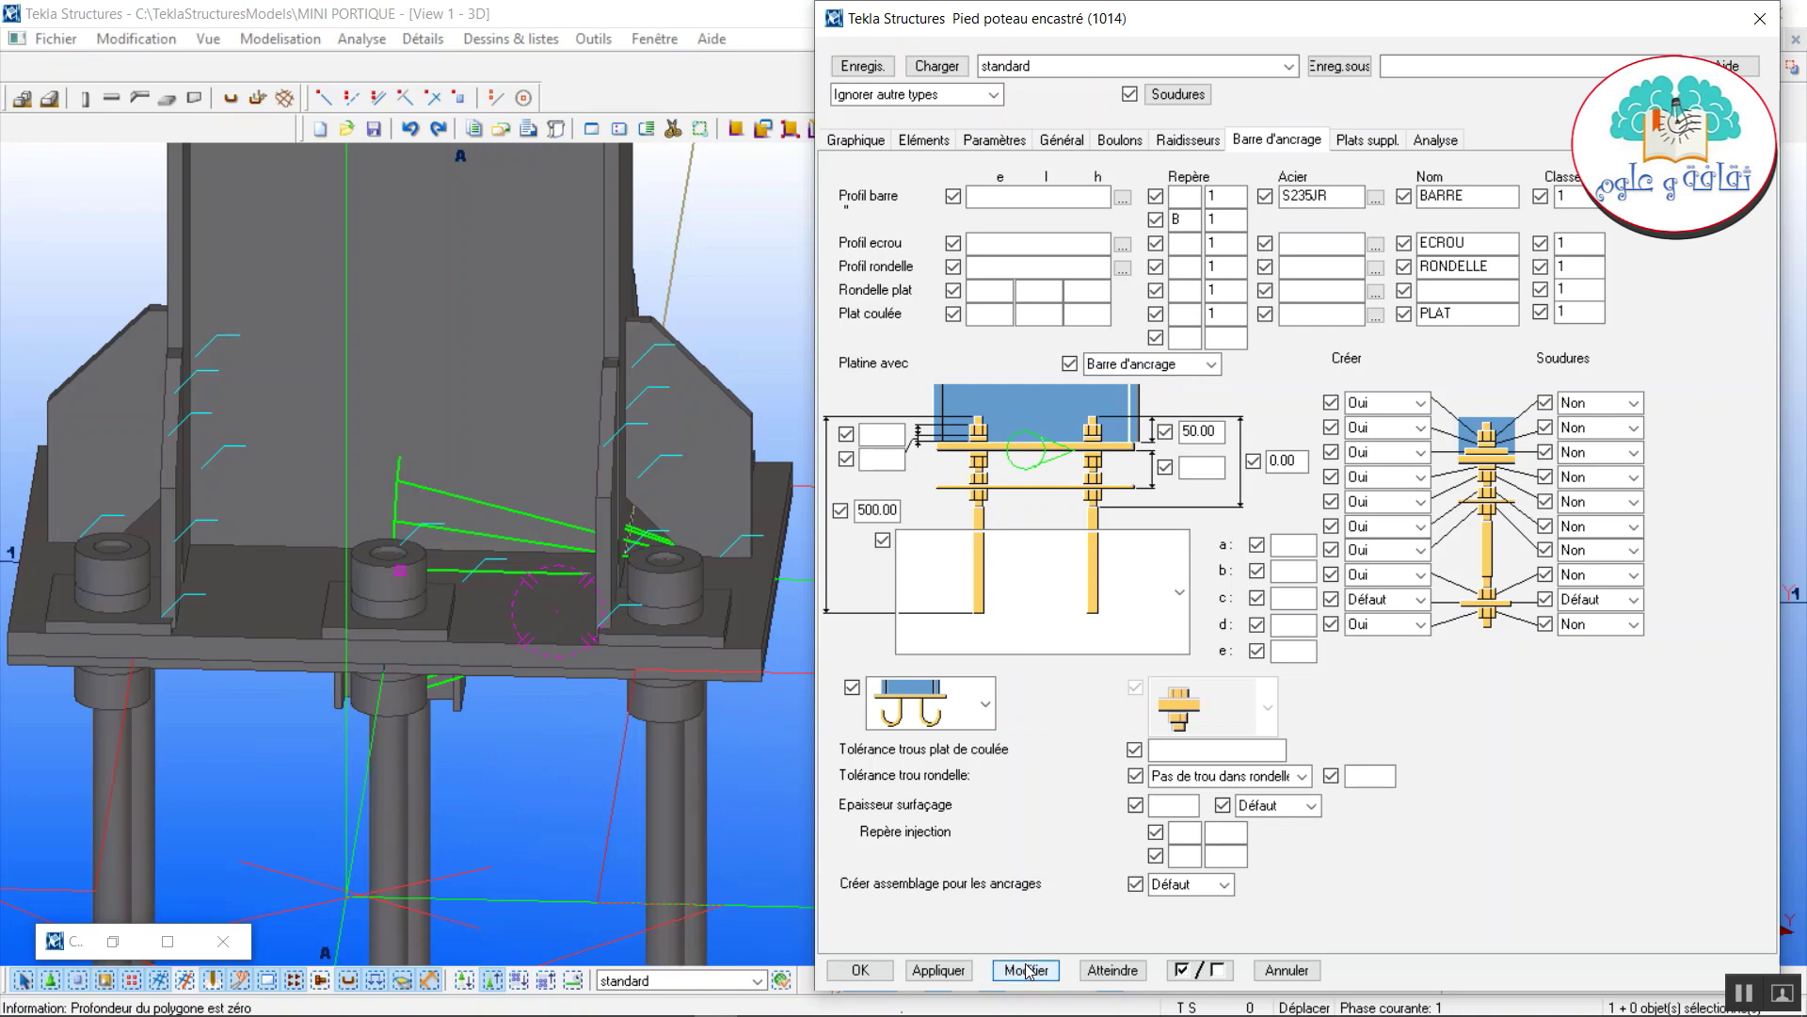
# Choose the U-shaped hooked form with dimensions a, b and c for the anchor rods, and update the connection.
pyautogui.moveTo(733, 839); pyautogui.dragTo(669, 375, button='middle')
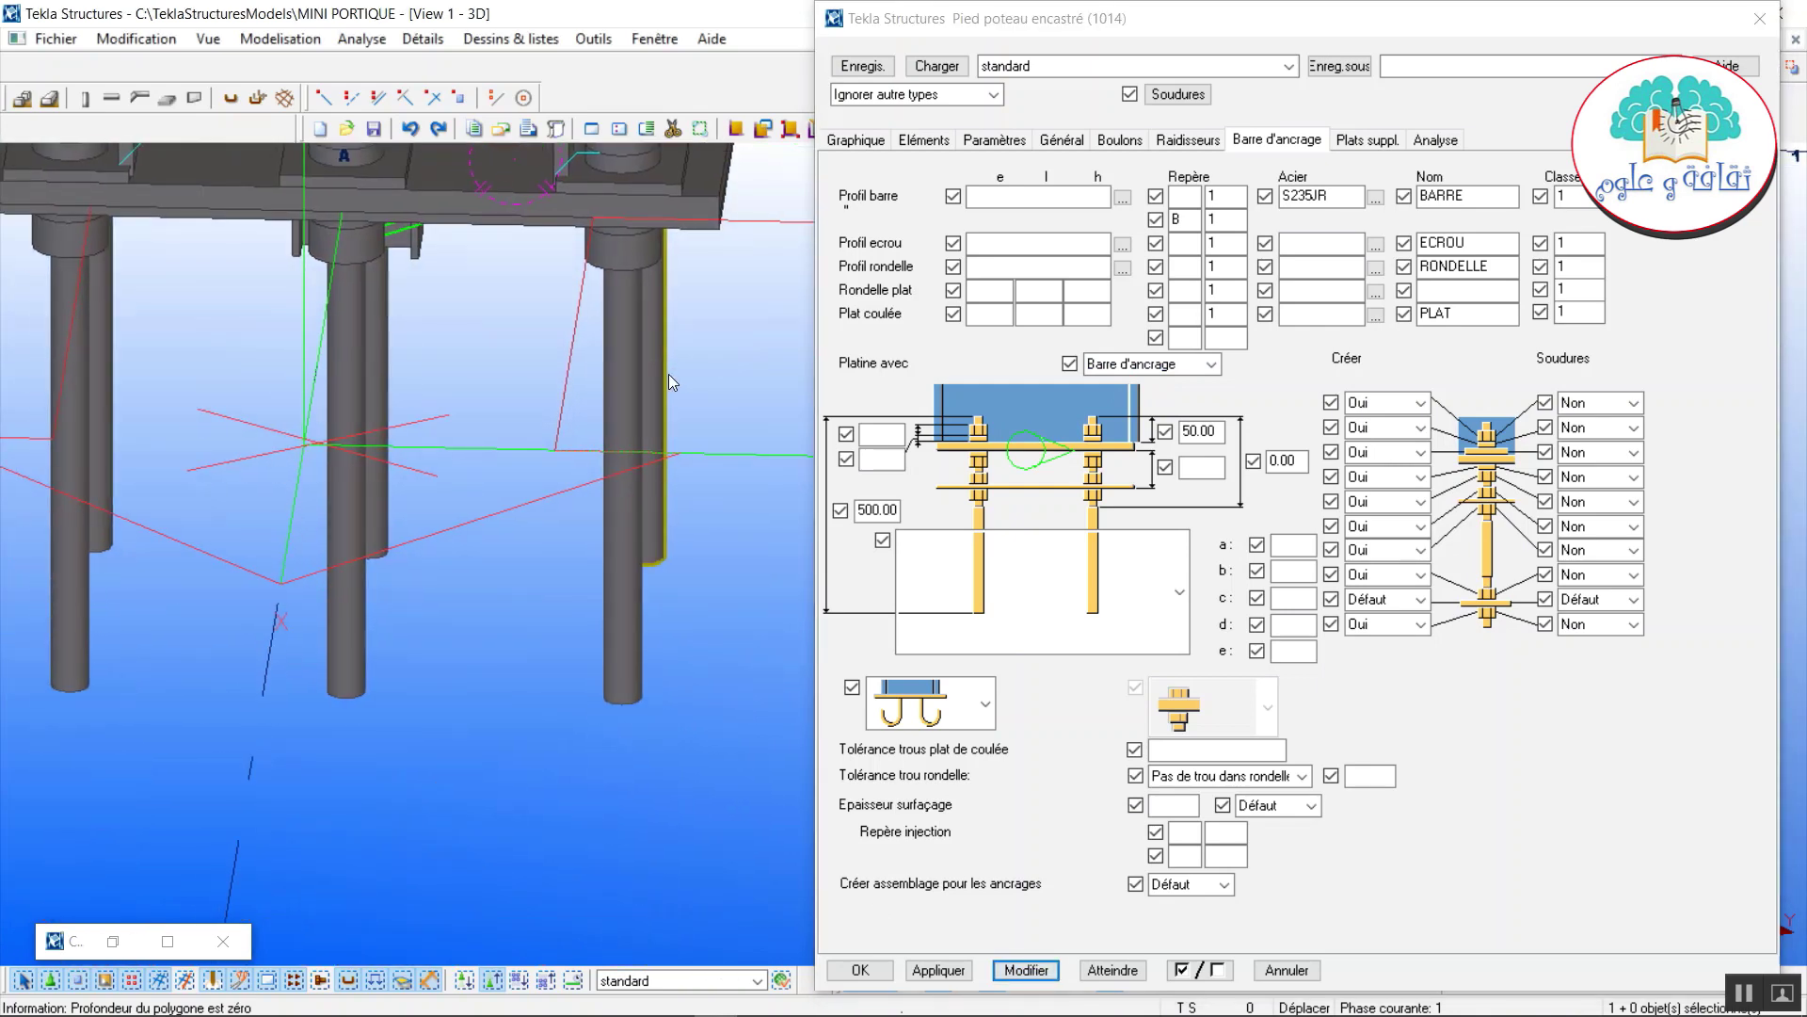
pyautogui.click(1144, 618)
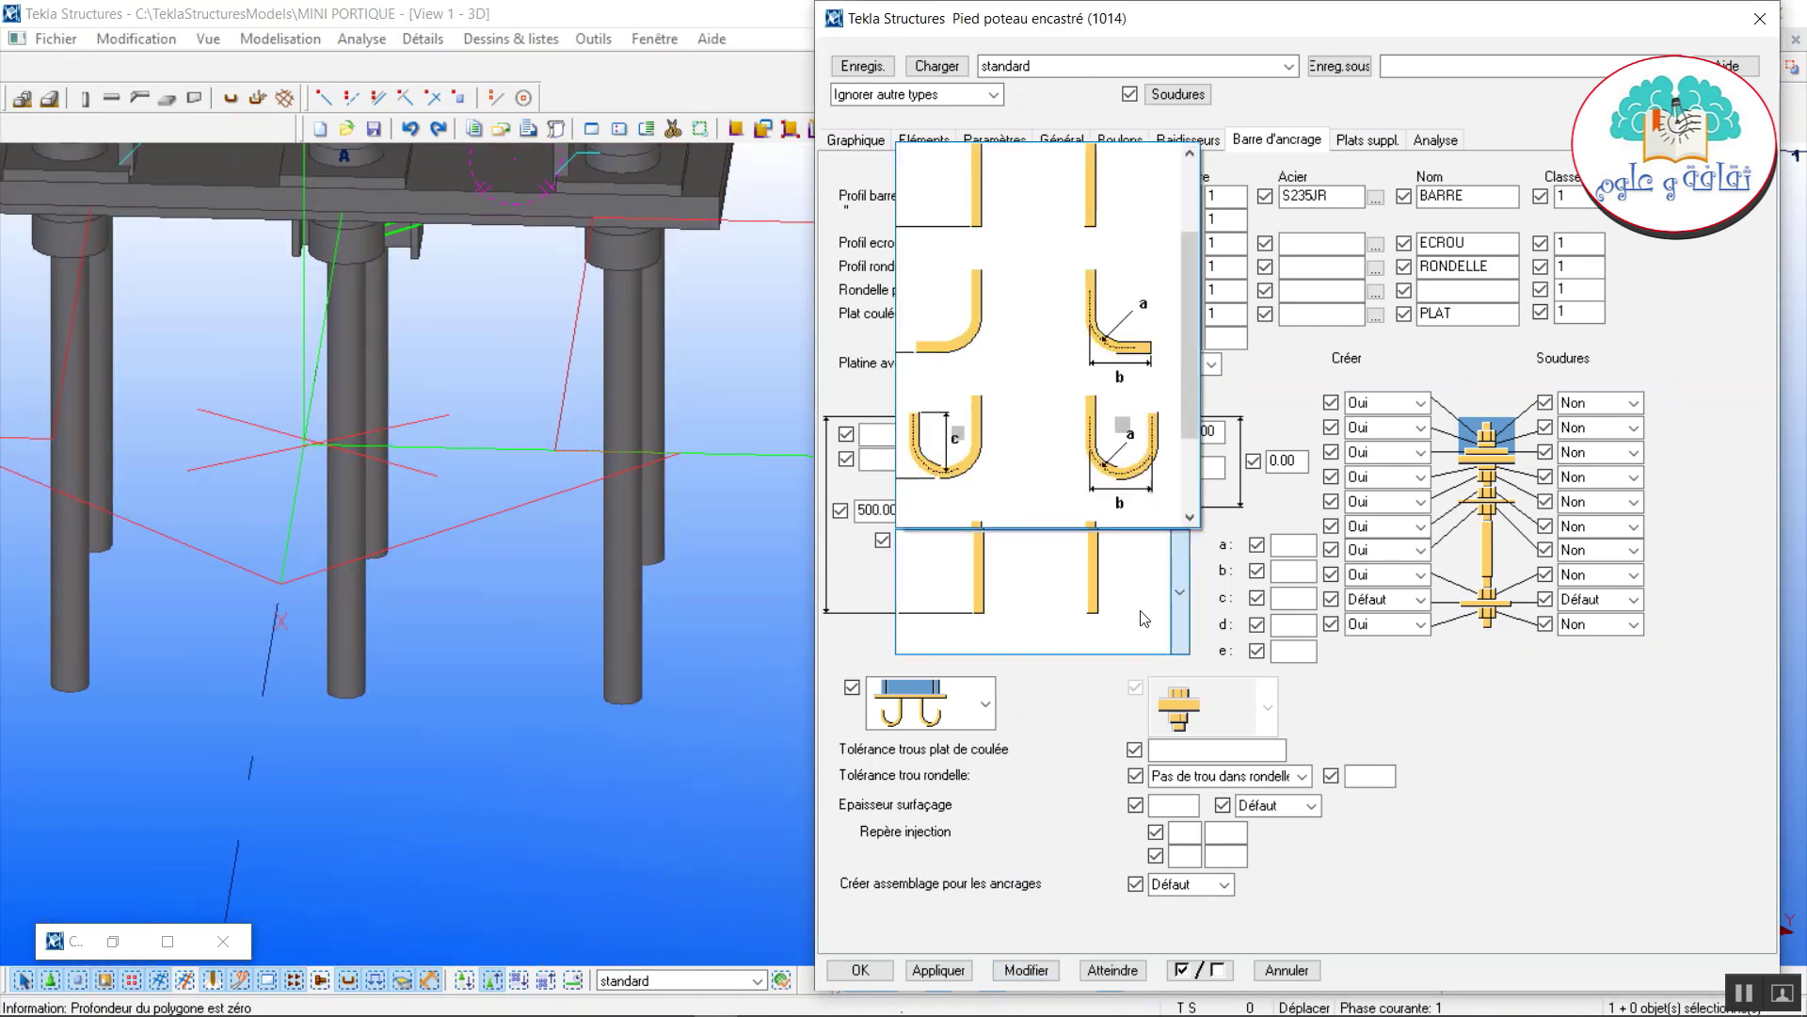
pyautogui.scroll(-2, 1147, 589)
pyautogui.click(1113, 387)
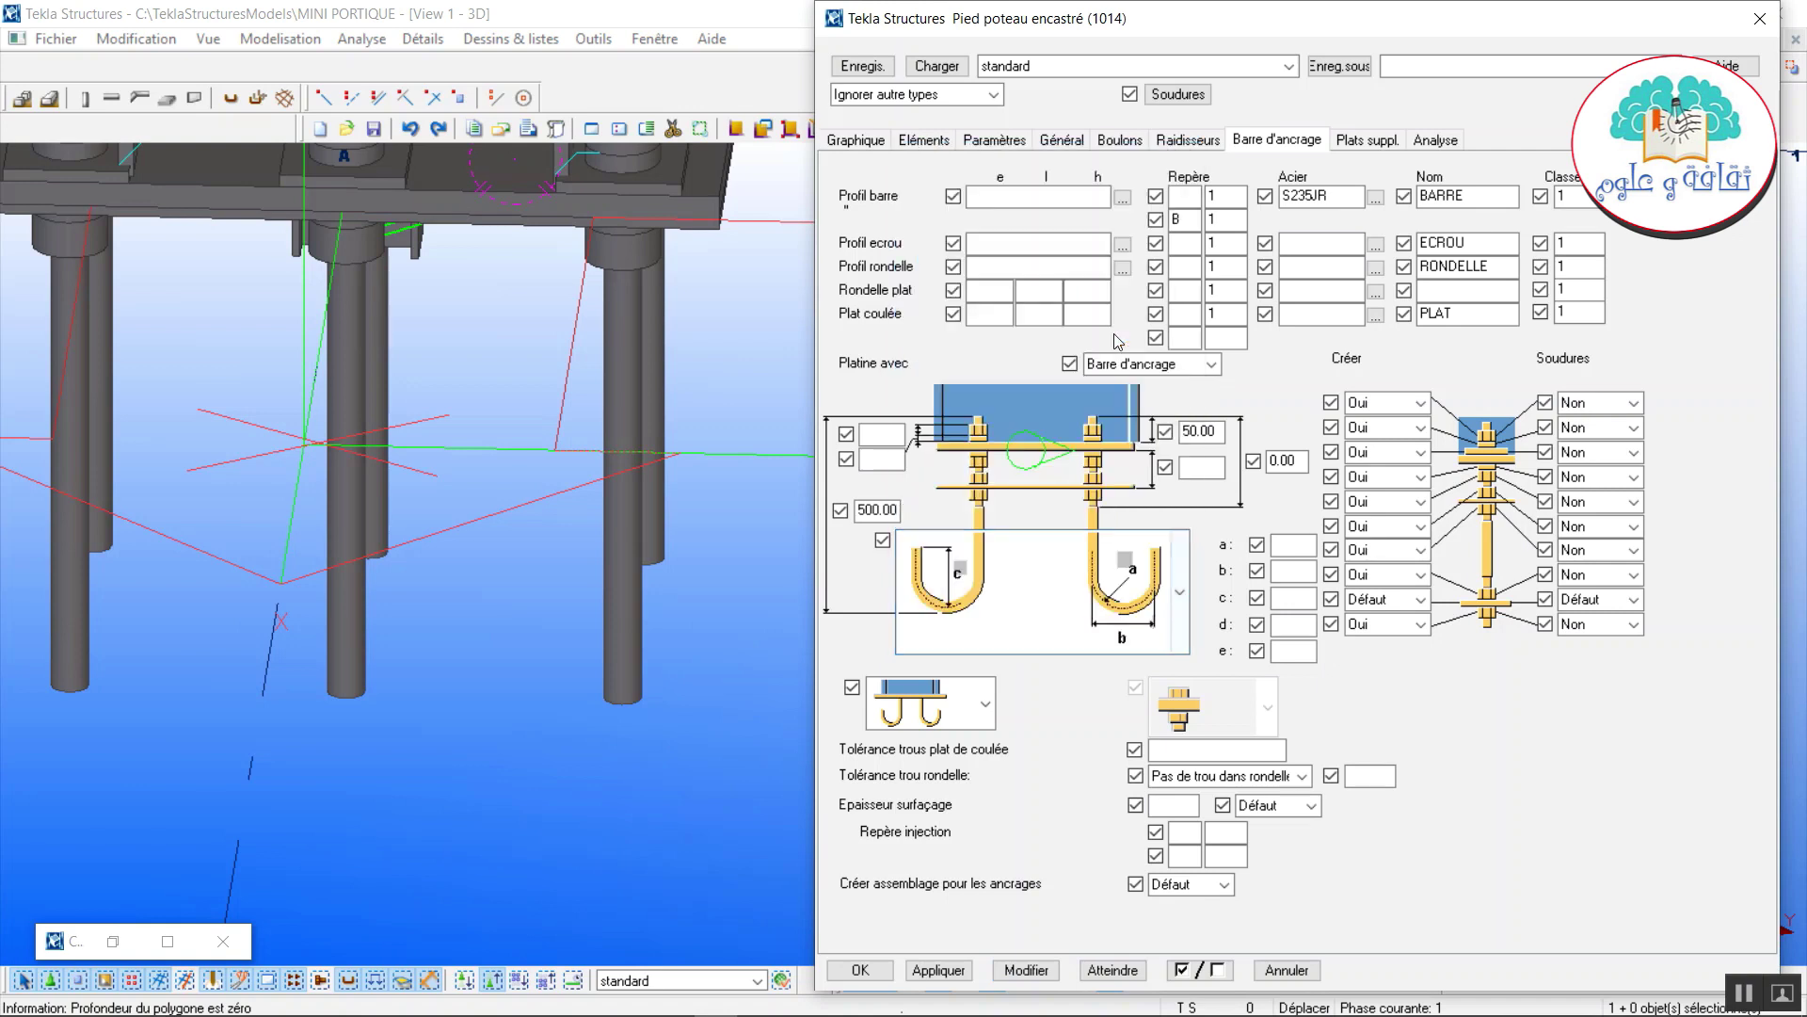
pyautogui.click(1030, 970)
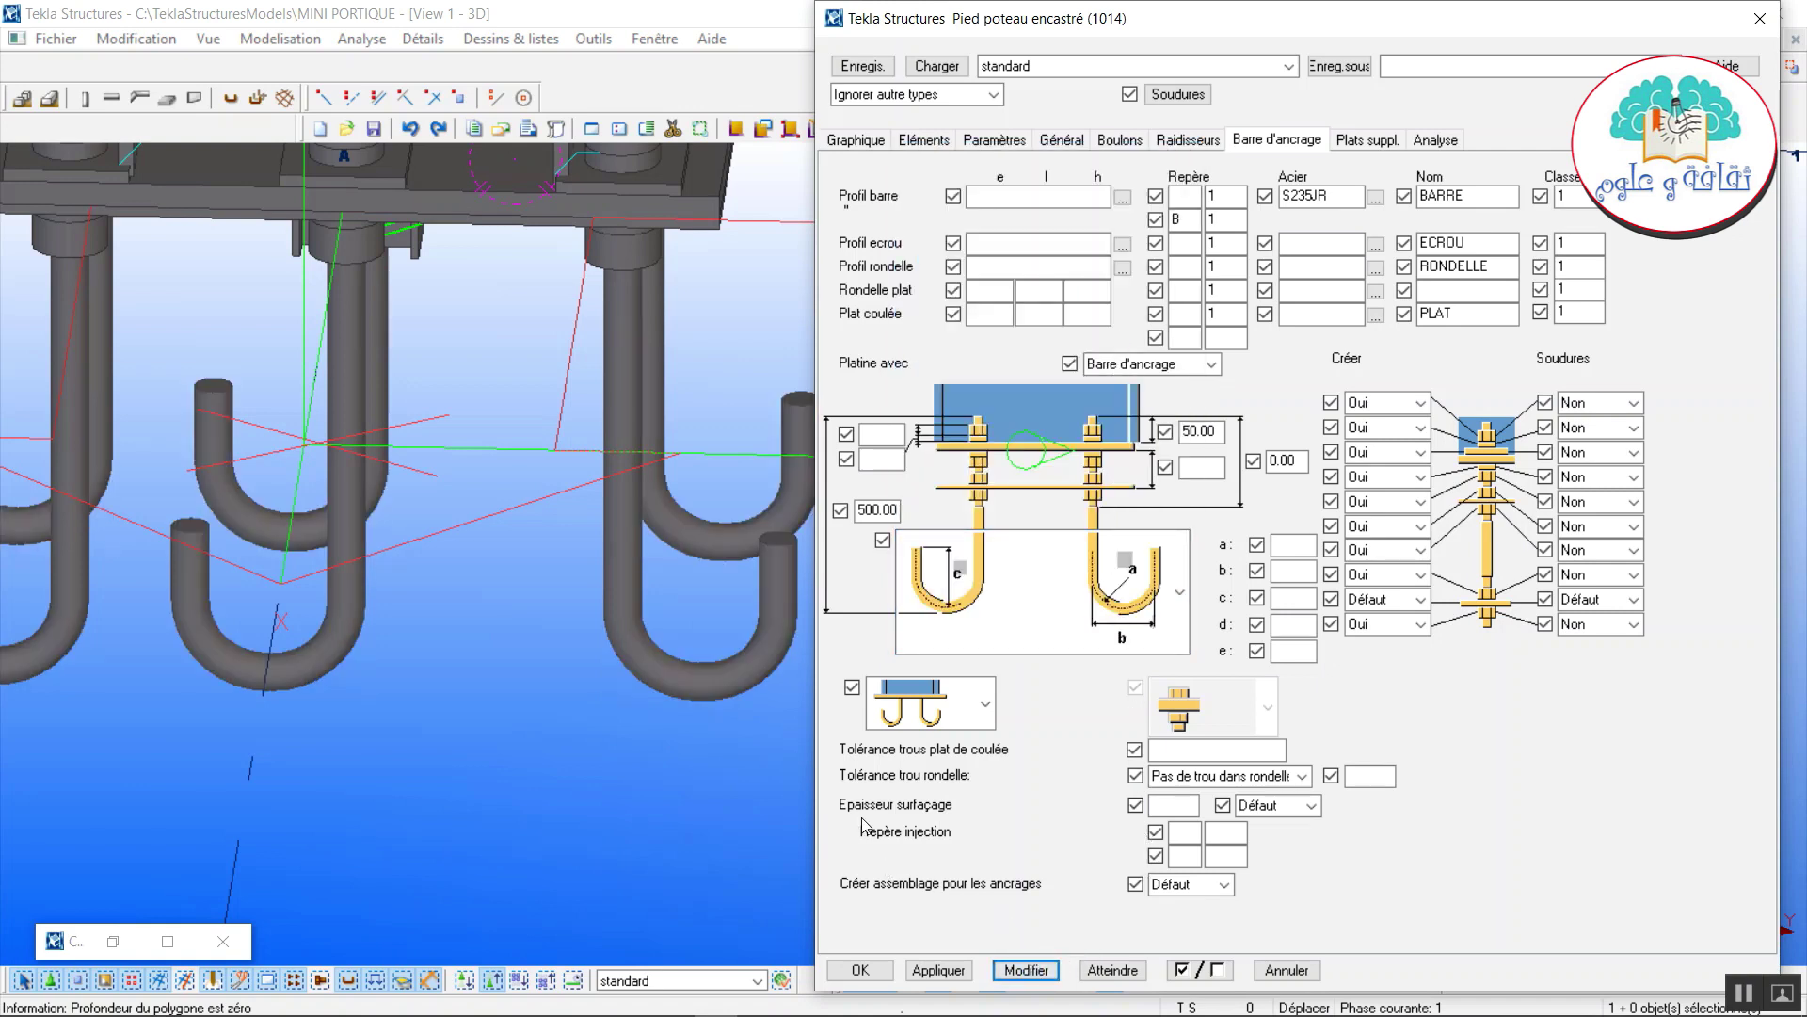
# Change the first stiffener arrangement to two continuous plates enclosing the column along its flange tips, and update the connection.
pyautogui.click(1186, 140)
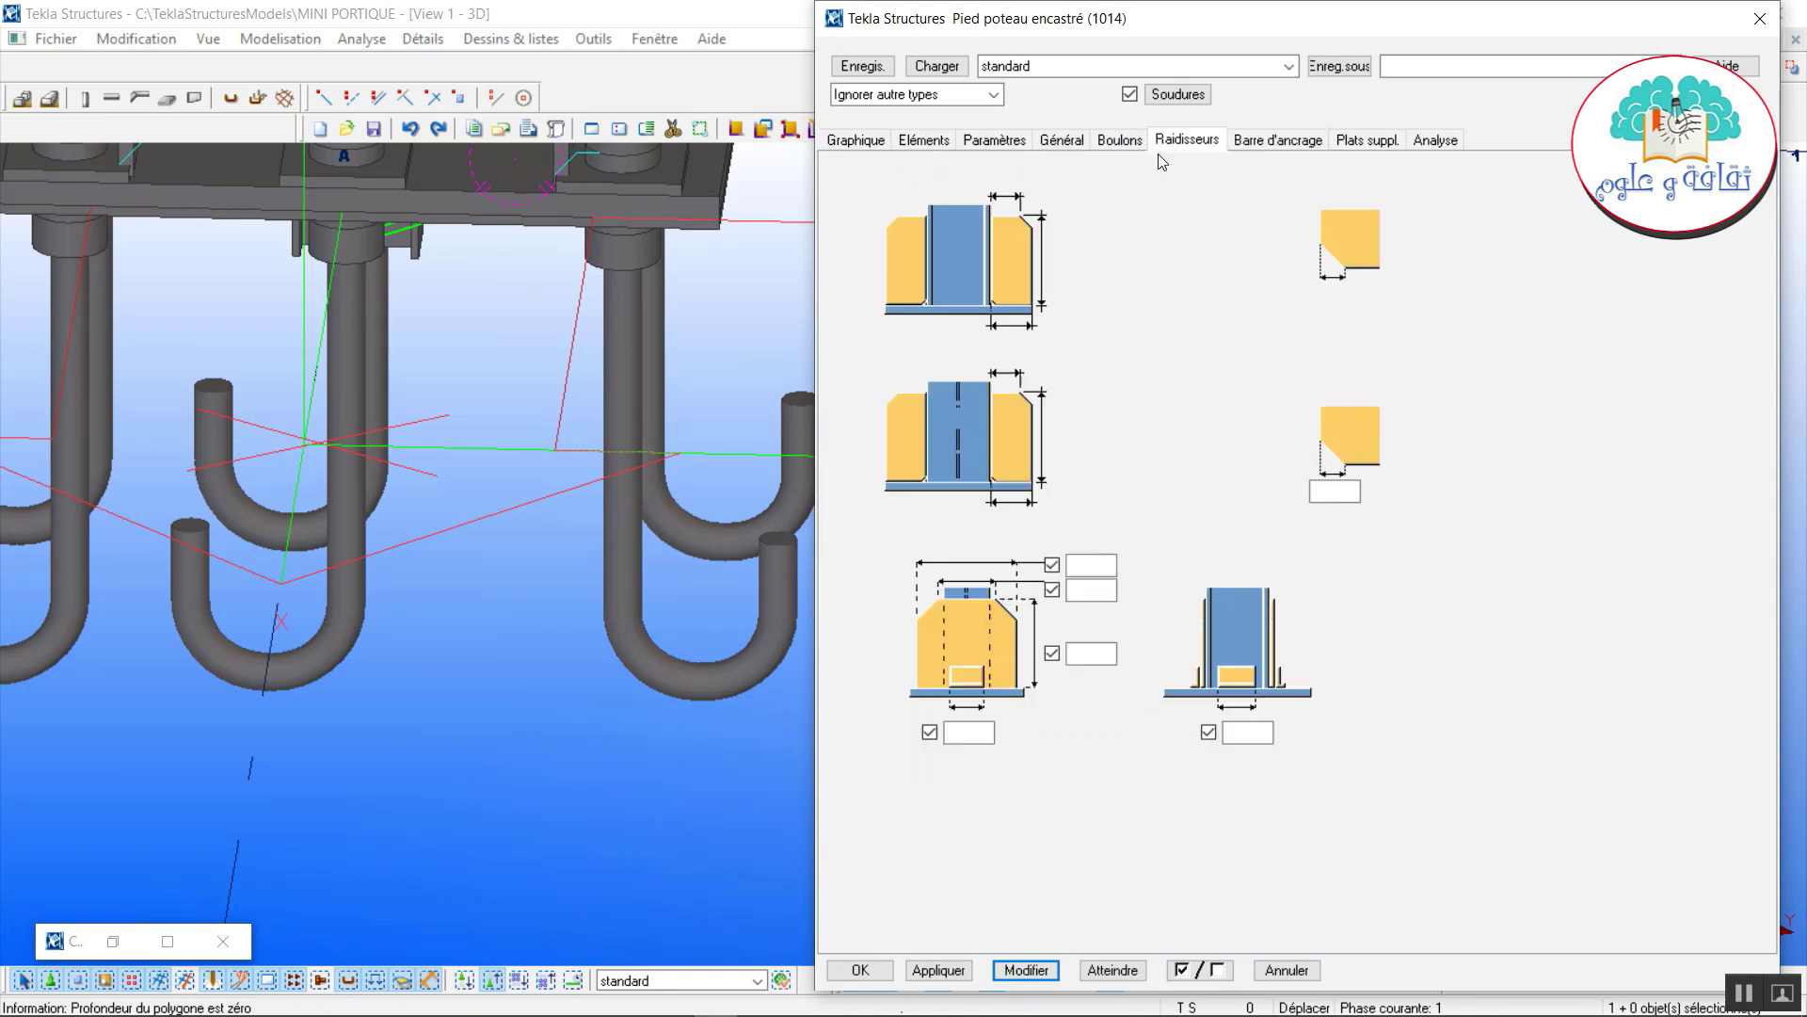
pyautogui.moveTo(573, 381); pyautogui.dragTo(628, 901, button='middle')
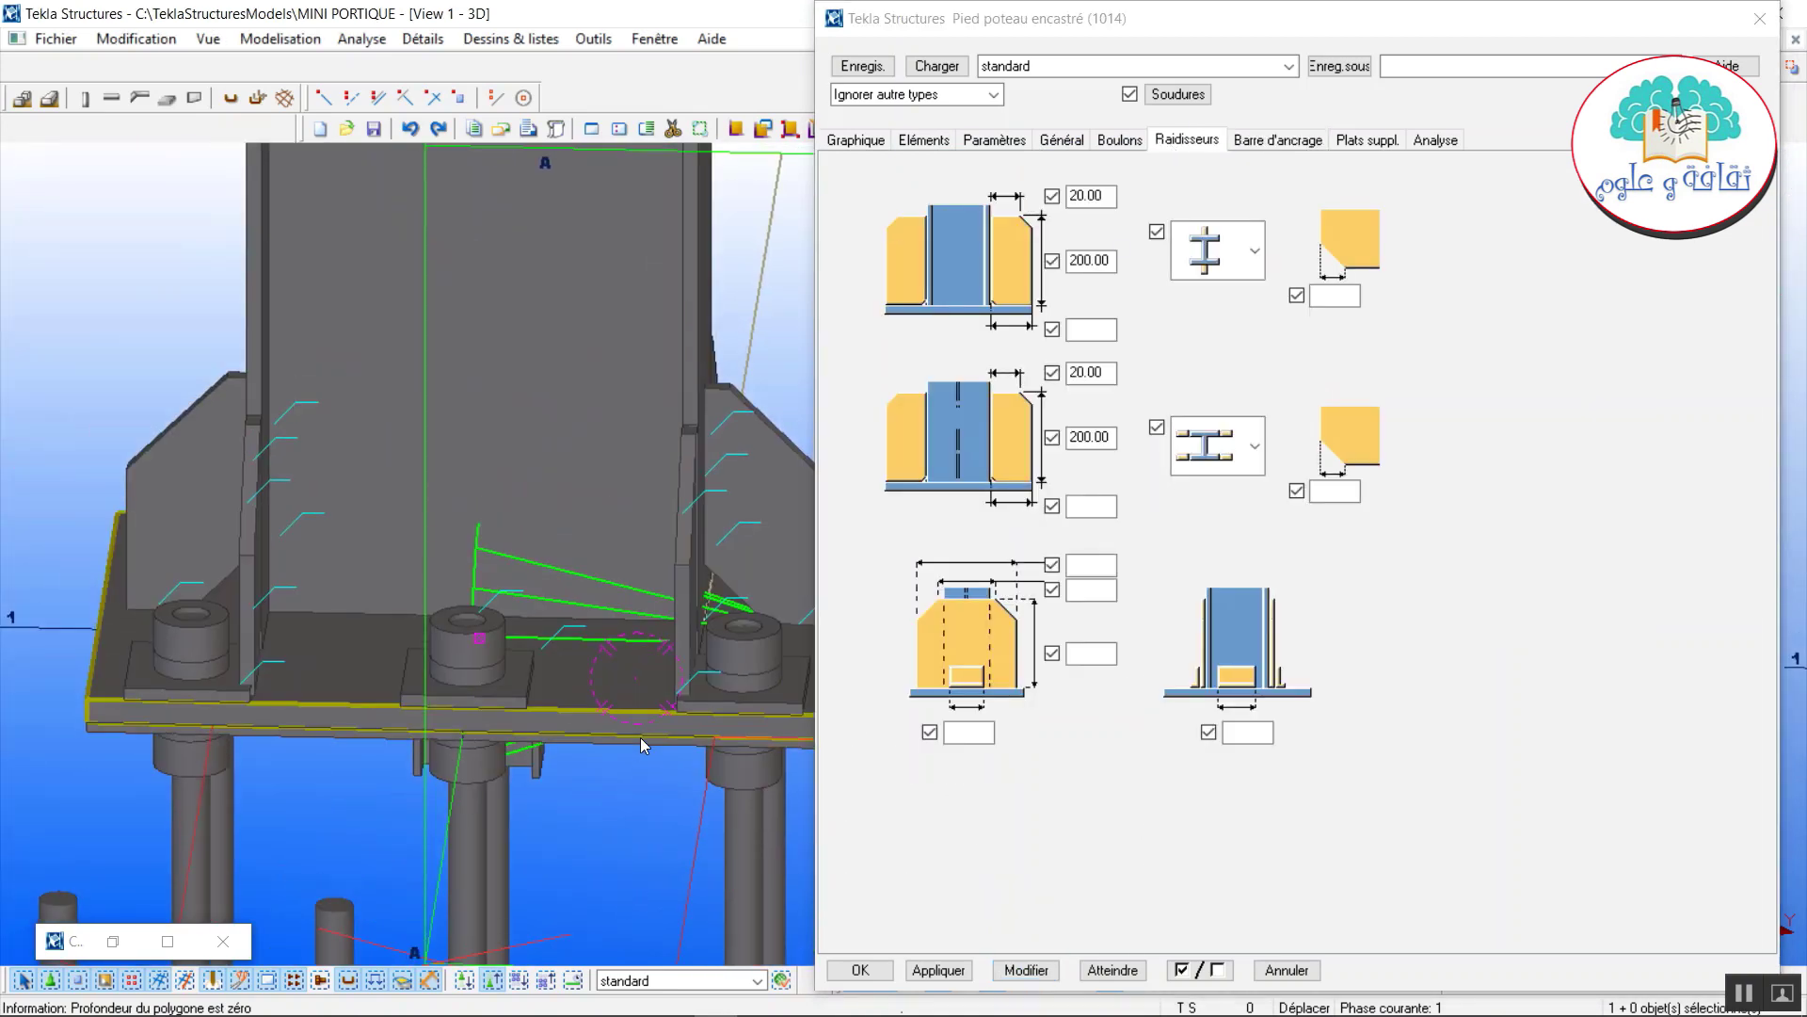
pyautogui.moveTo(508, 686); pyautogui.dragTo(324, 687, button='middle')
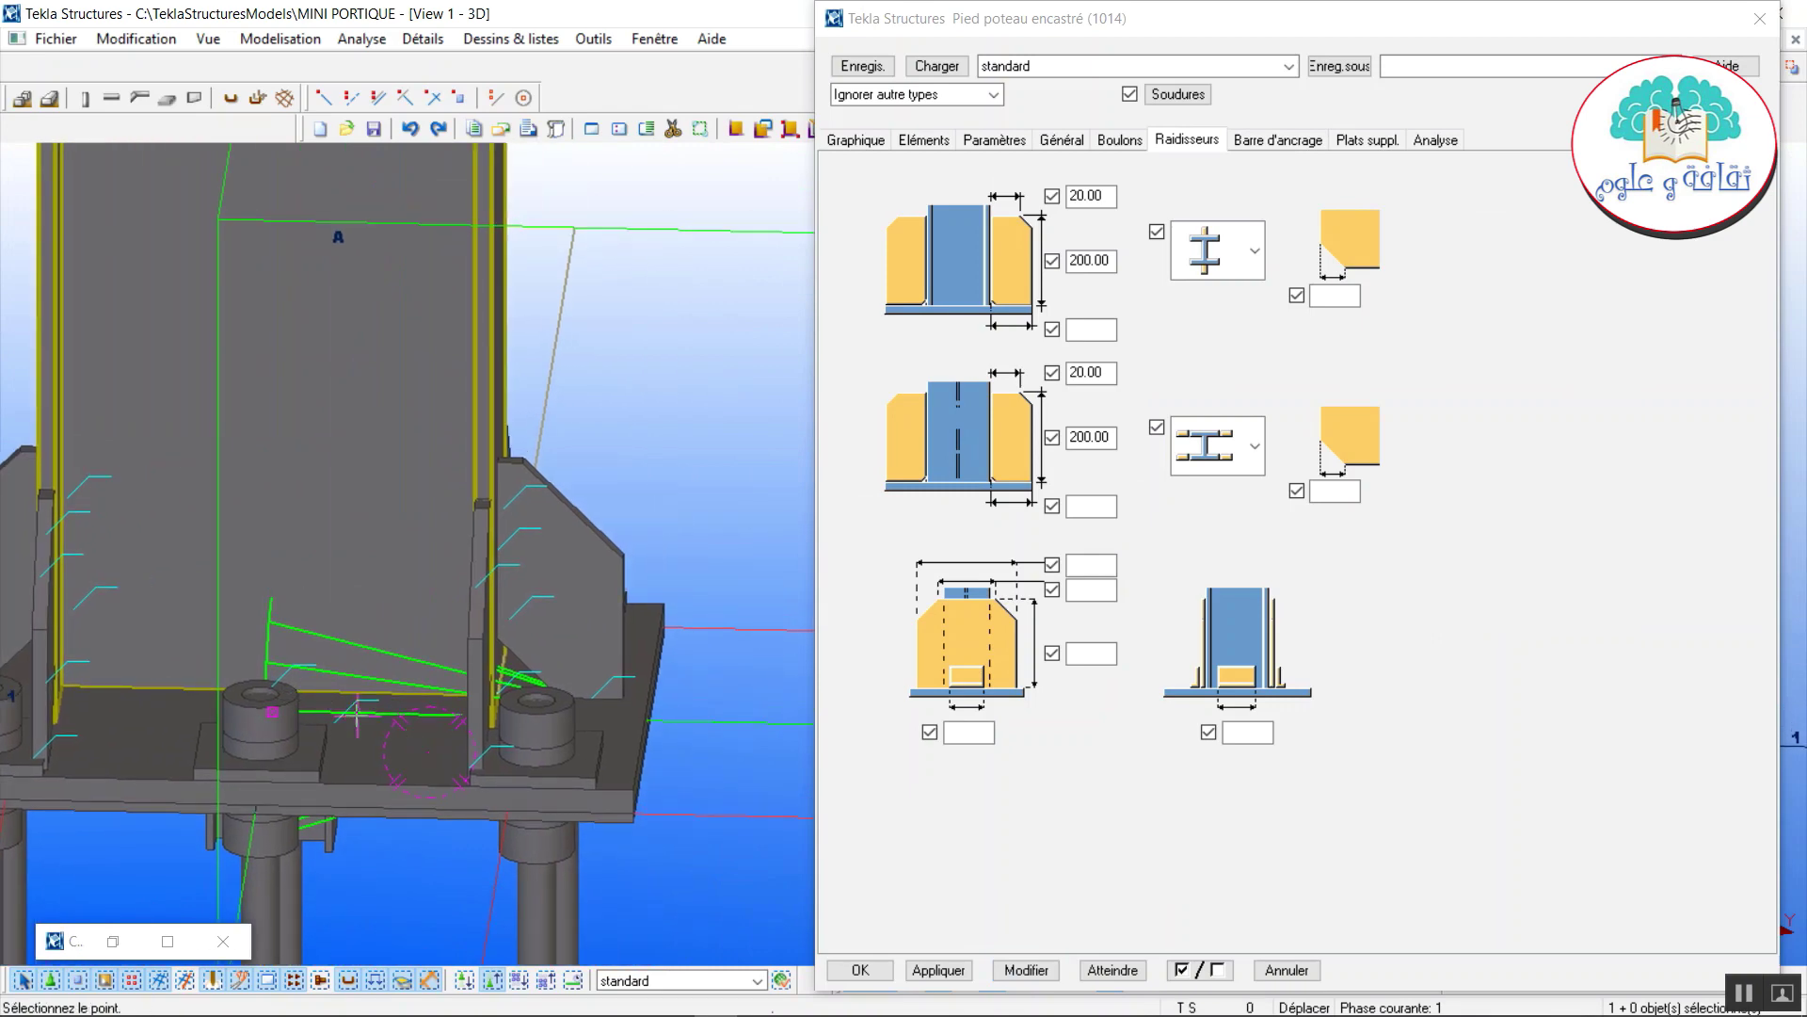
pyautogui.keyDown('ctrl'); pyautogui.moveTo(461, 616); pyautogui.dragTo(253, 685, button='middle'); pyautogui.keyUp('ctrl')
pyautogui.moveTo(557, 675); pyautogui.dragTo(447, 626, button='middle')
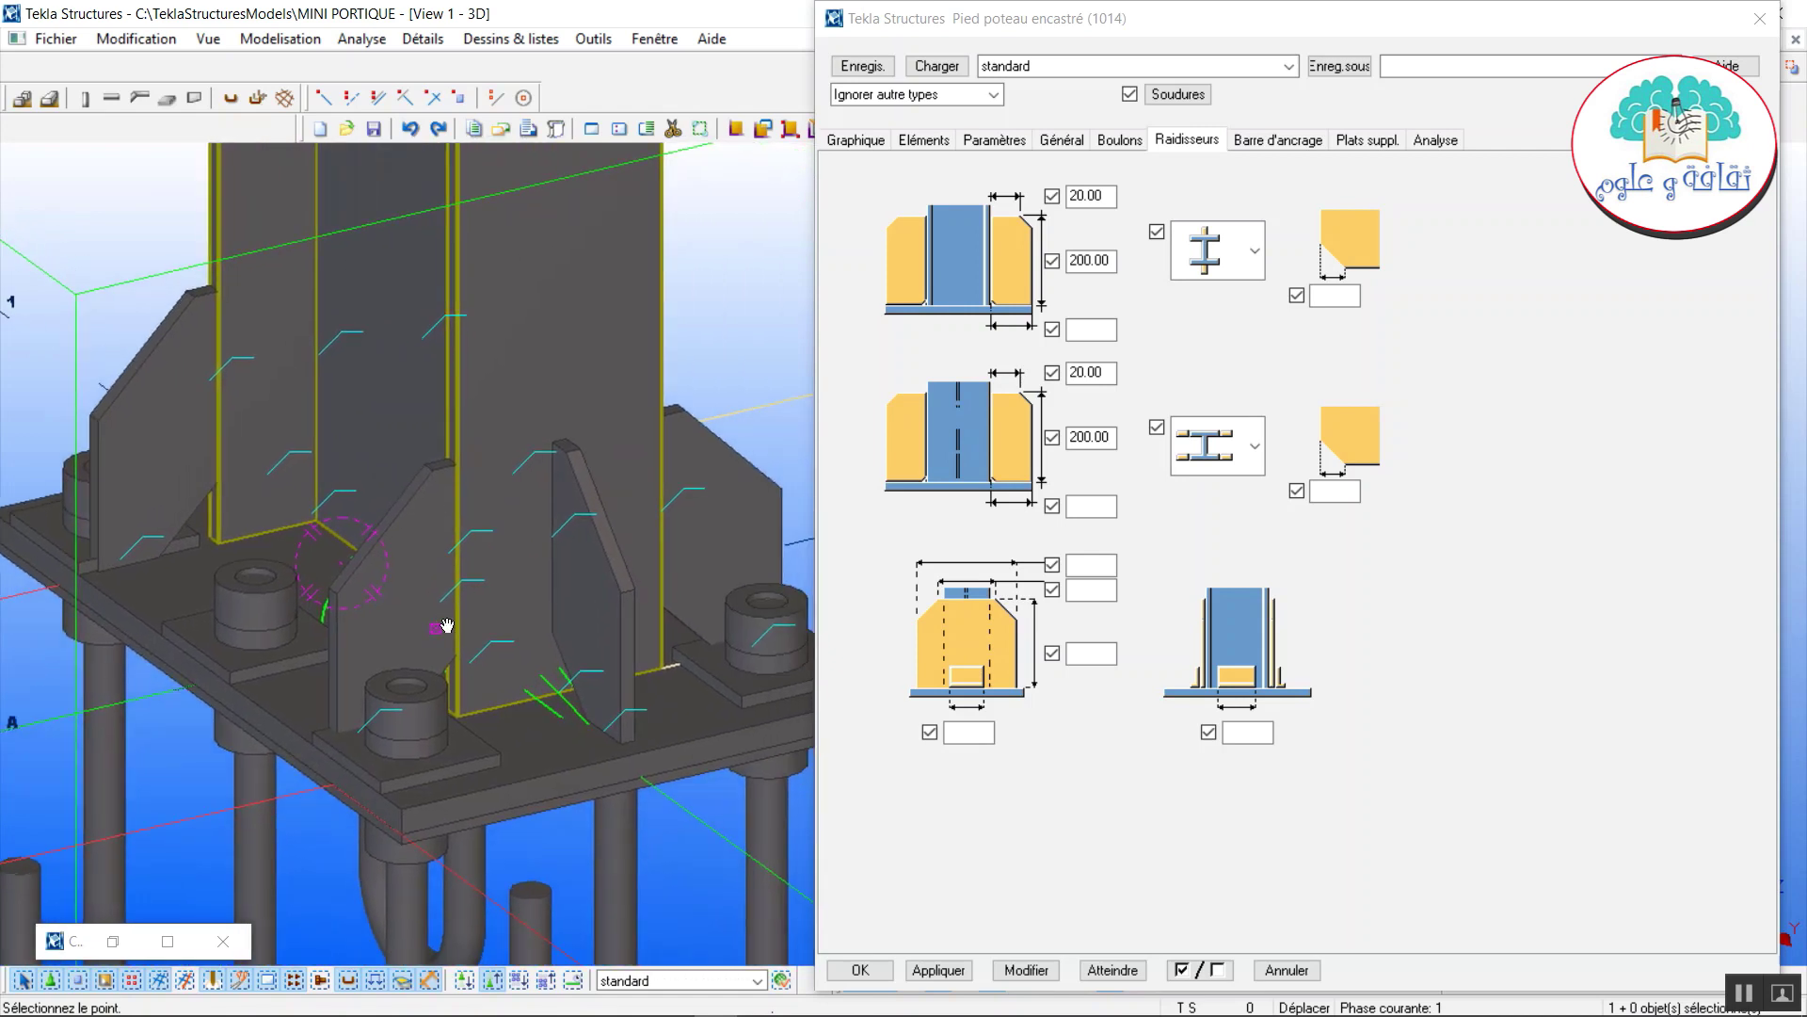
pyautogui.click(1253, 250)
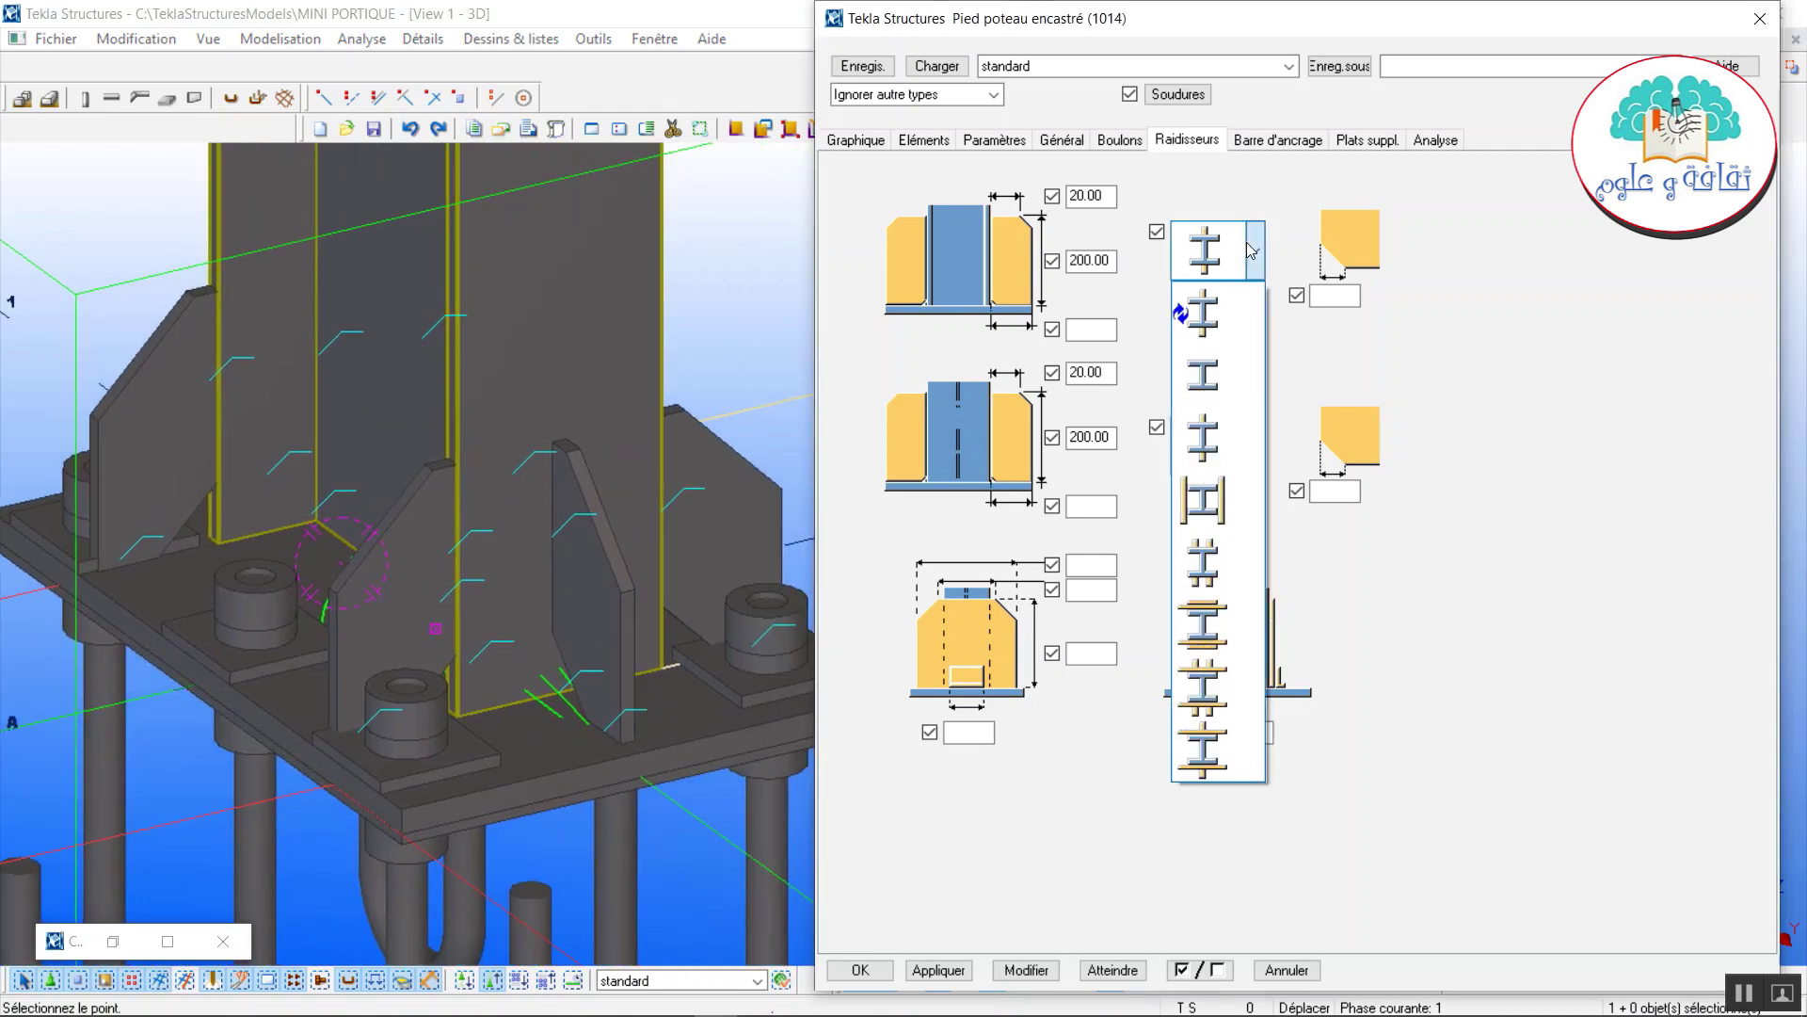
pyautogui.click(1228, 501)
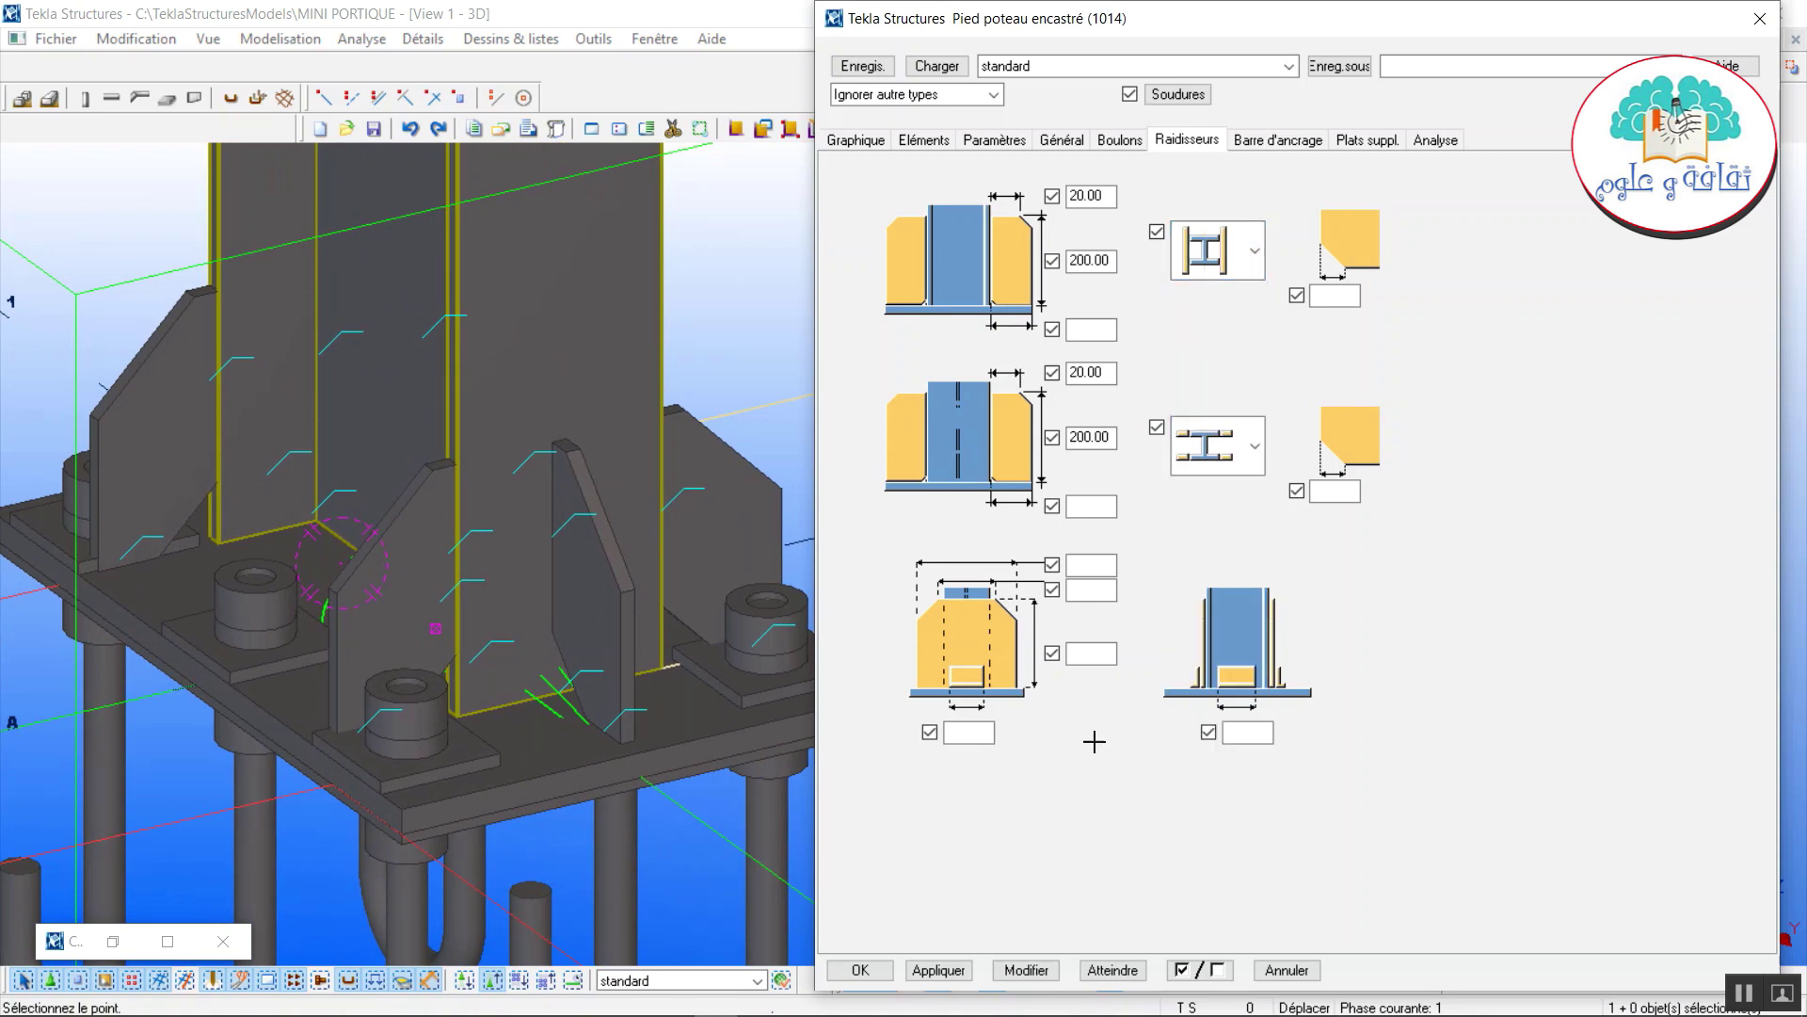
pyautogui.click(1026, 971)
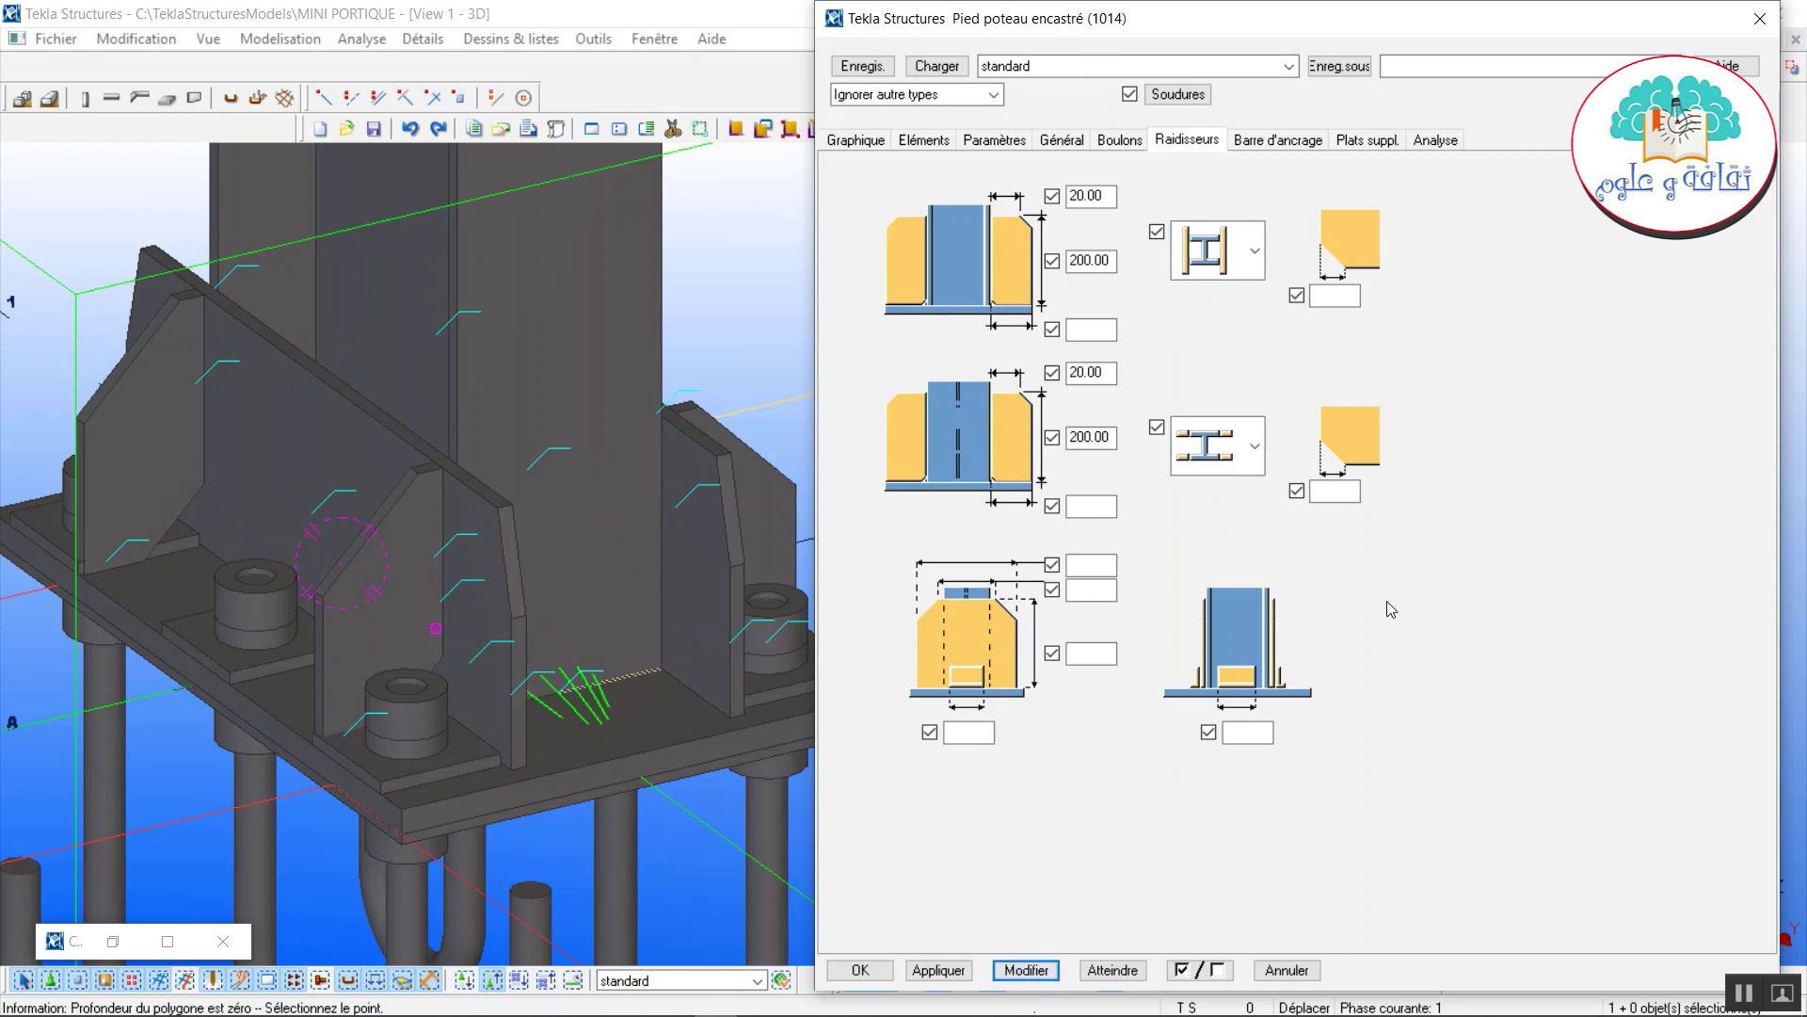
# Set creation of the anchor rods' plate washers above the base plate to Non, update the connection, and apply and close its settings.
pyautogui.click(1262, 141)
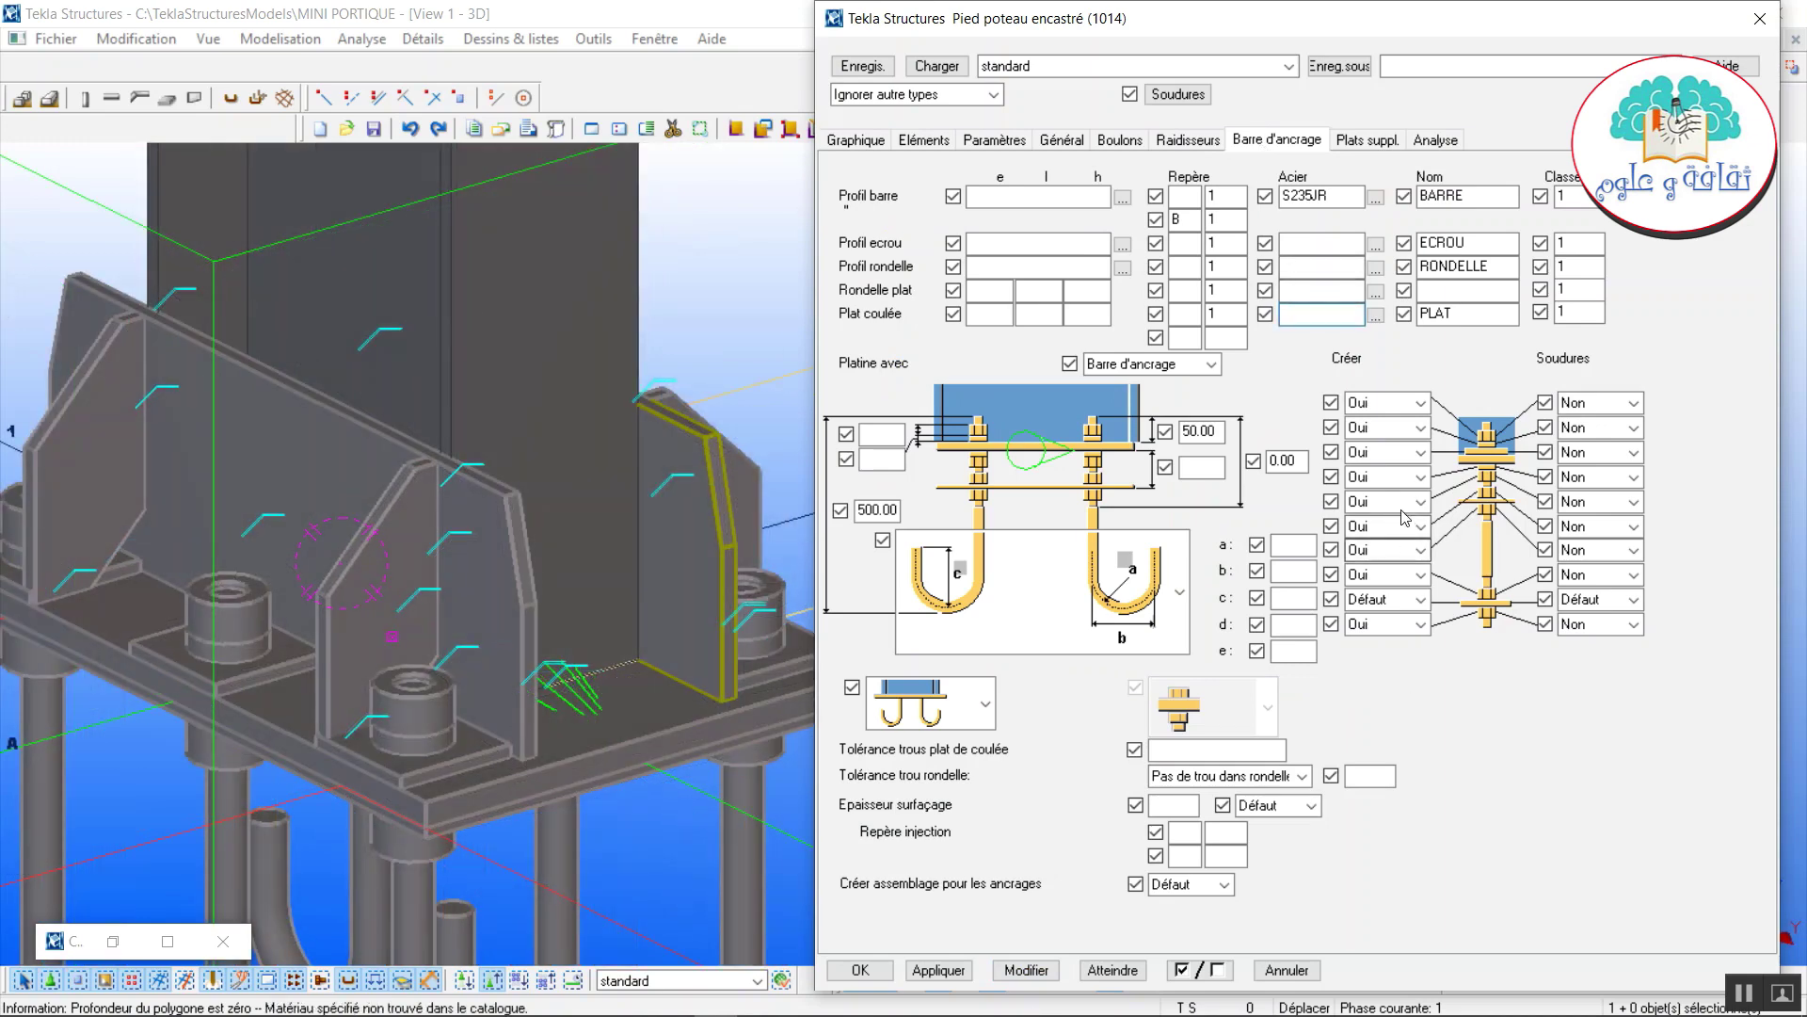
pyautogui.click(1370, 453)
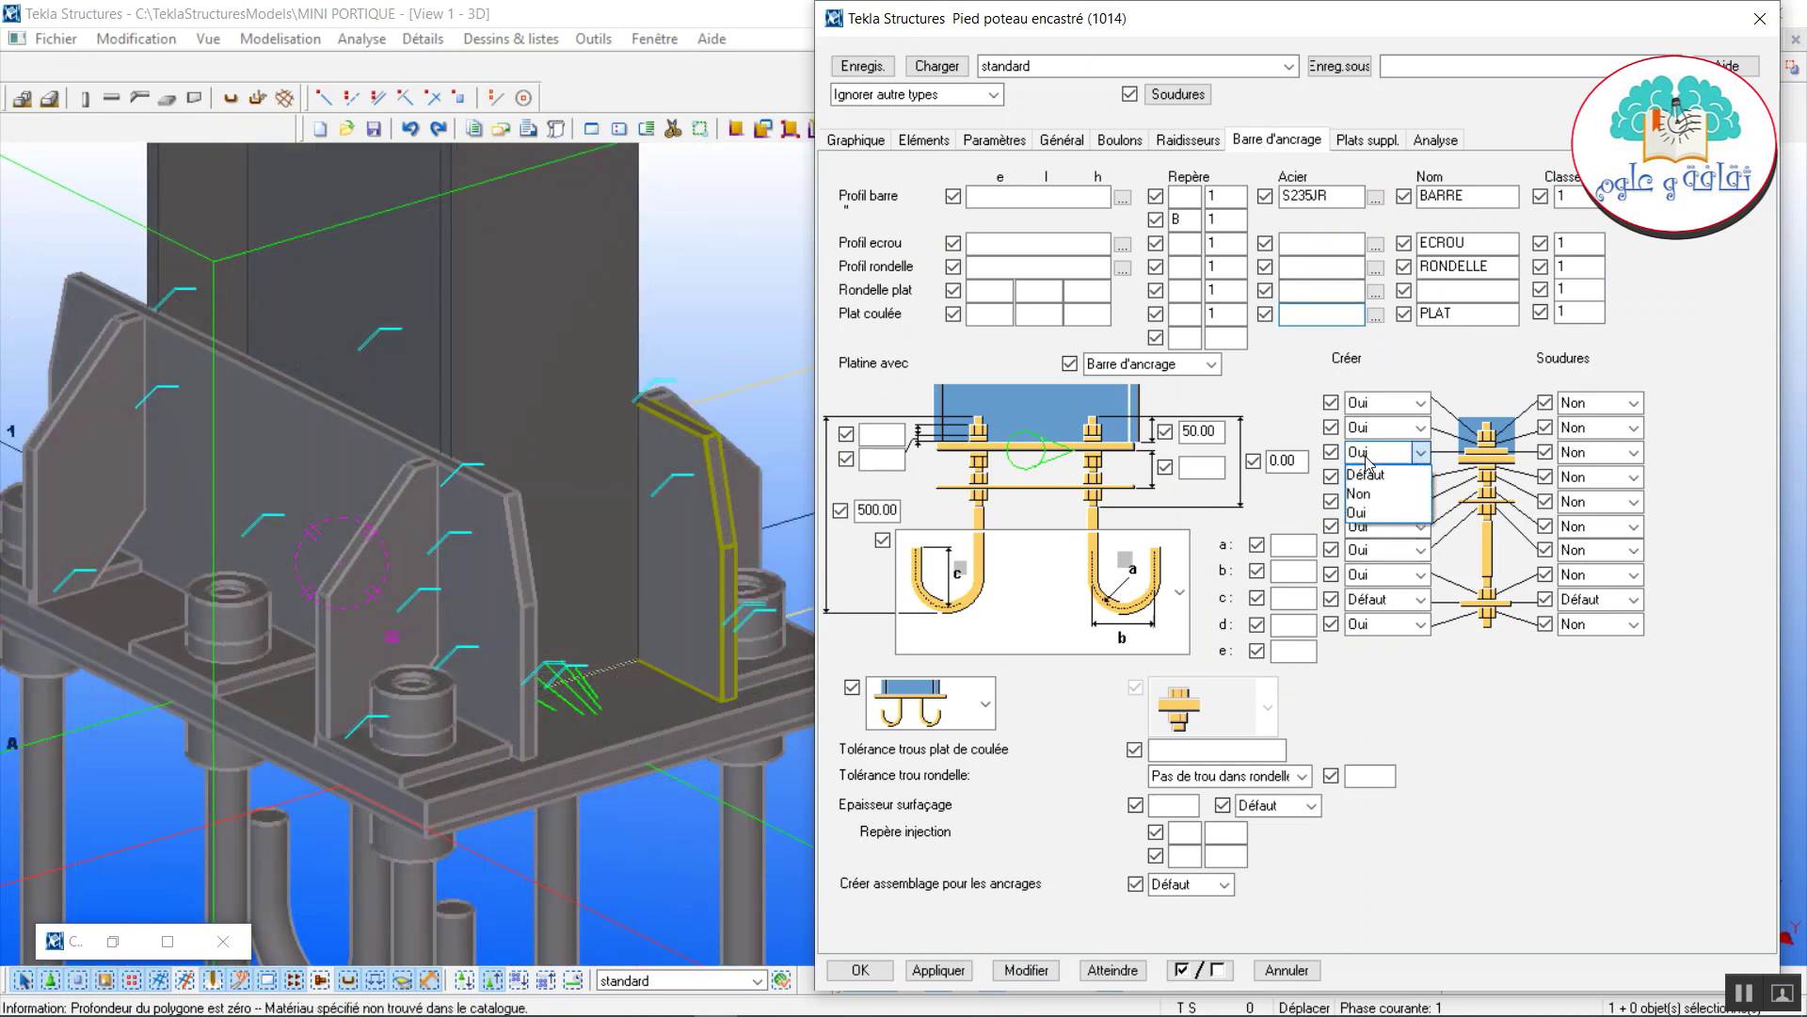
pyautogui.click(1373, 495)
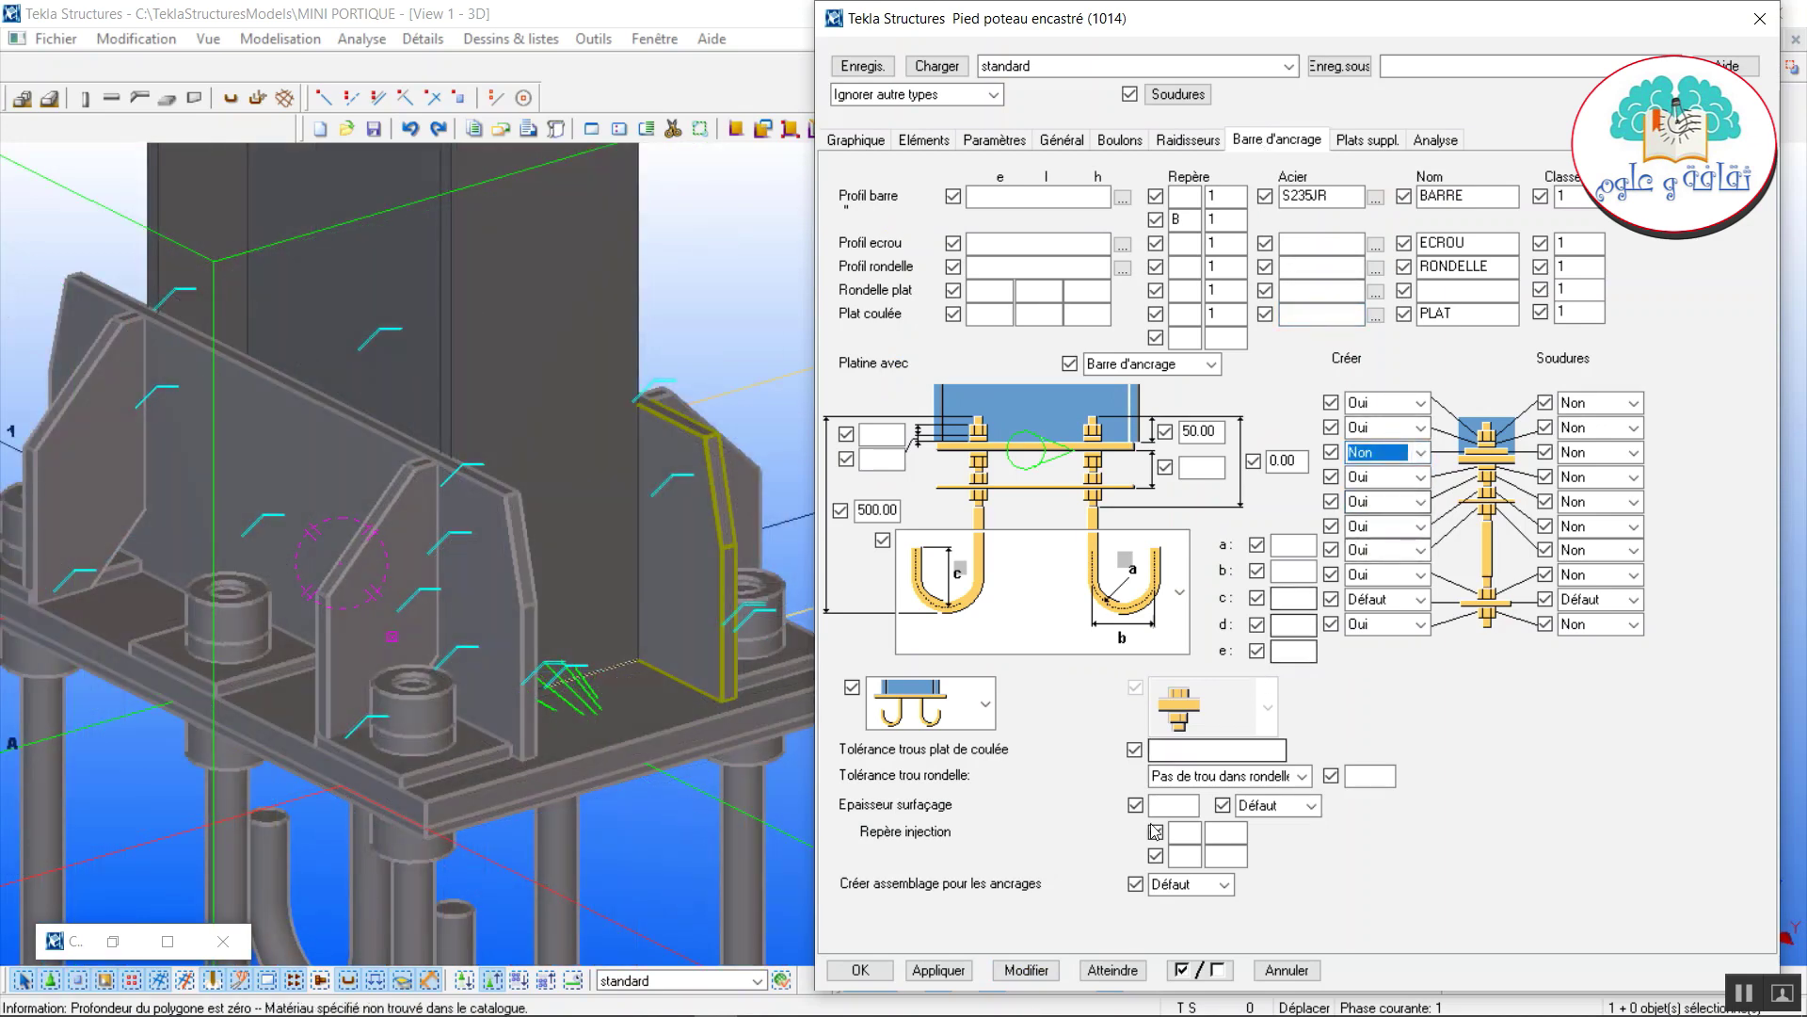
pyautogui.click(1031, 970)
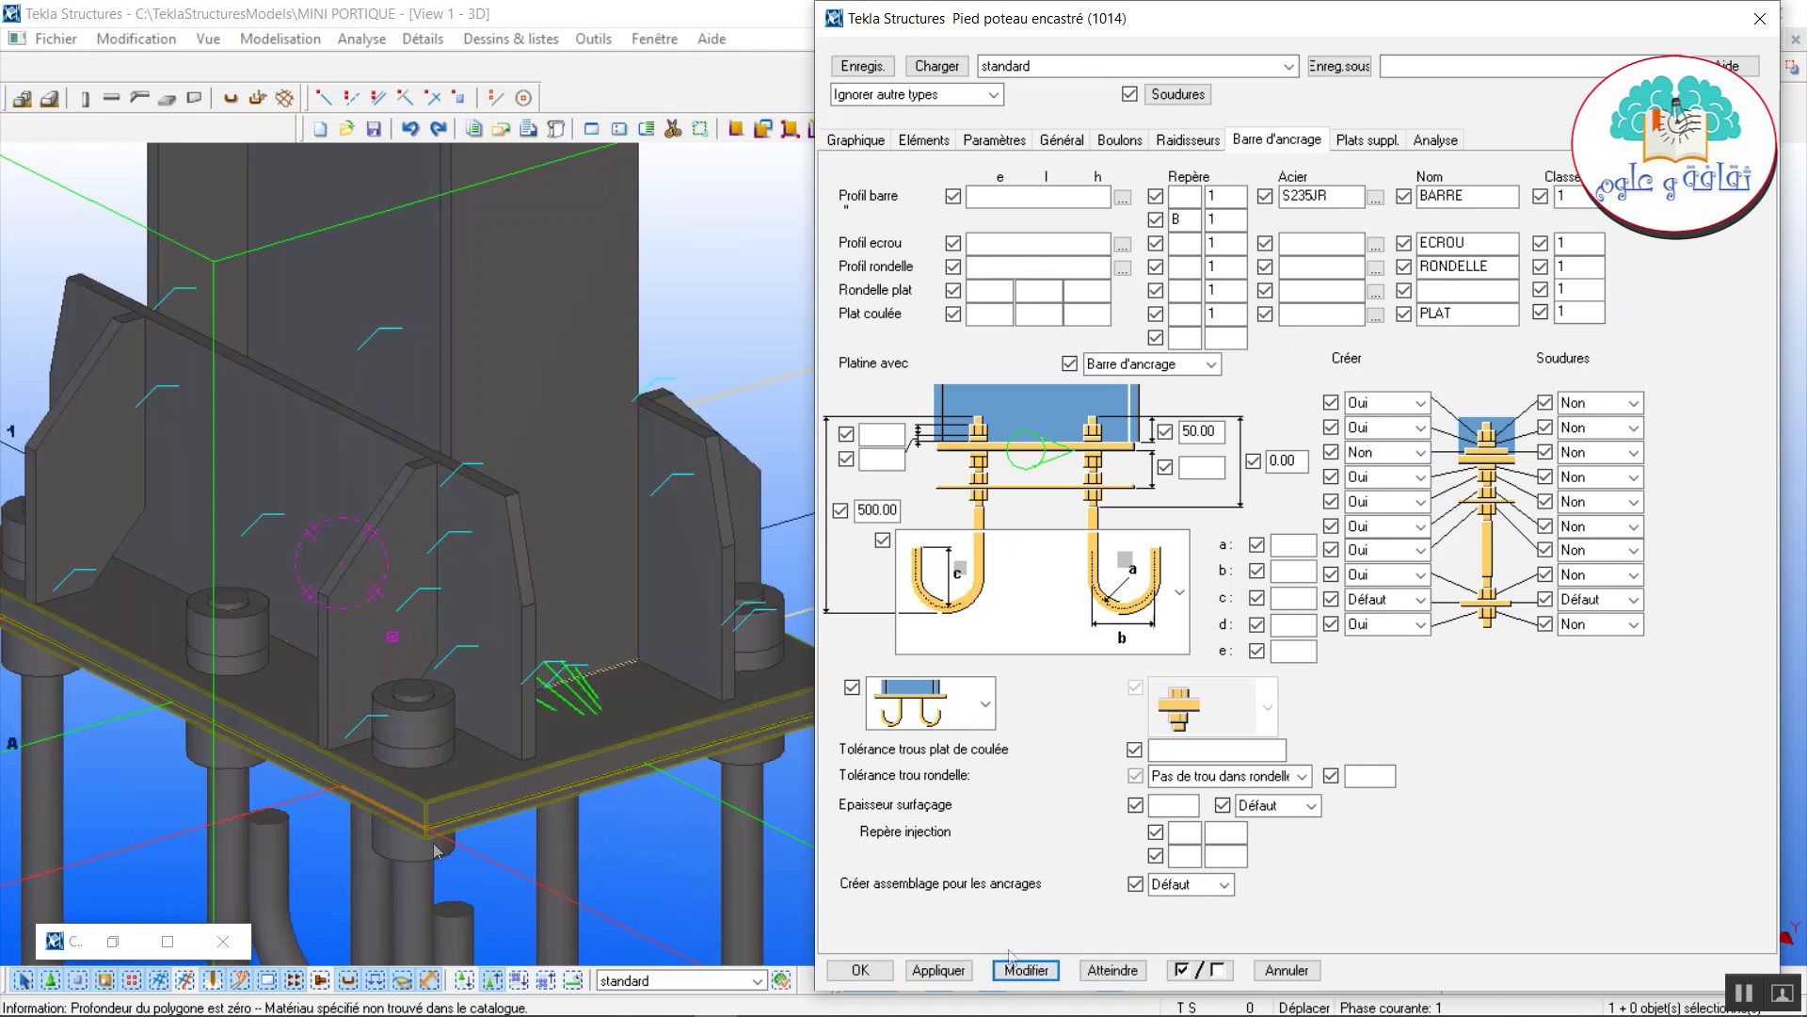
pyautogui.click(949, 970)
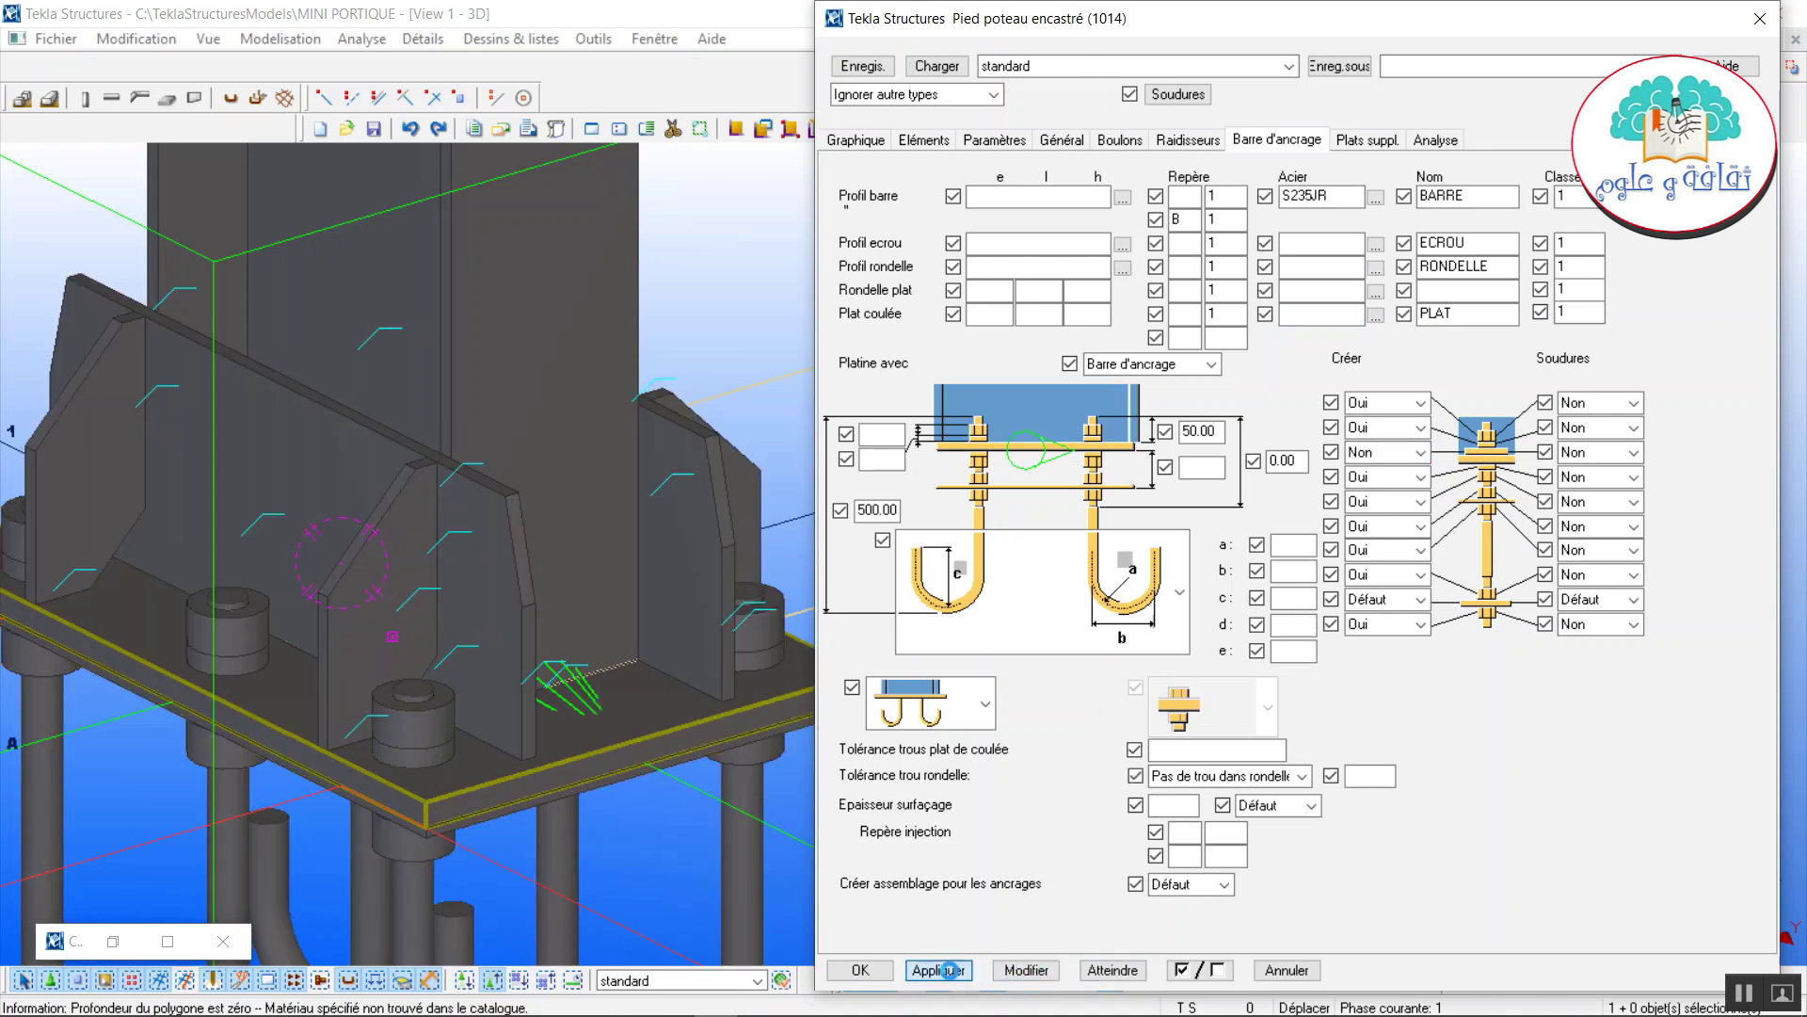
pyautogui.click(868, 969)
# Add the fixed column base connection (Pied poteau encastré) to the foot of the column at grid C/1, and redraw the view.
pyautogui.scroll(-3, 489, 612)
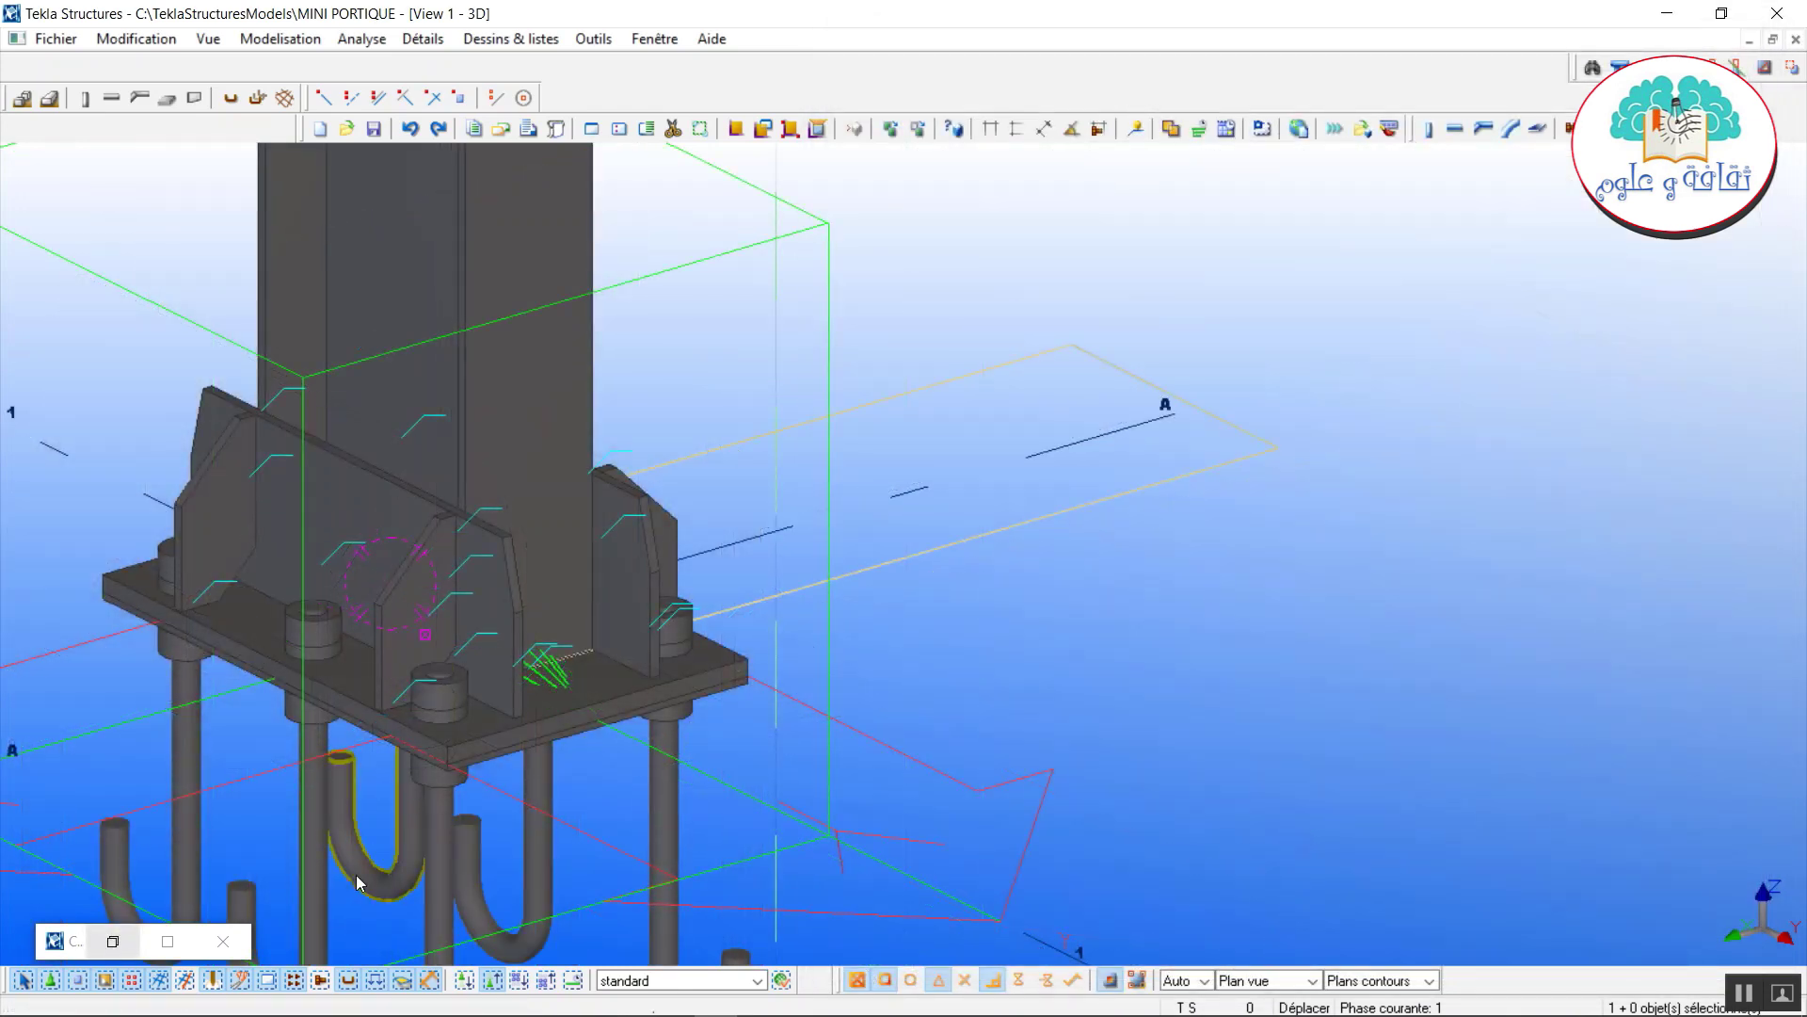
pyautogui.click(112, 942)
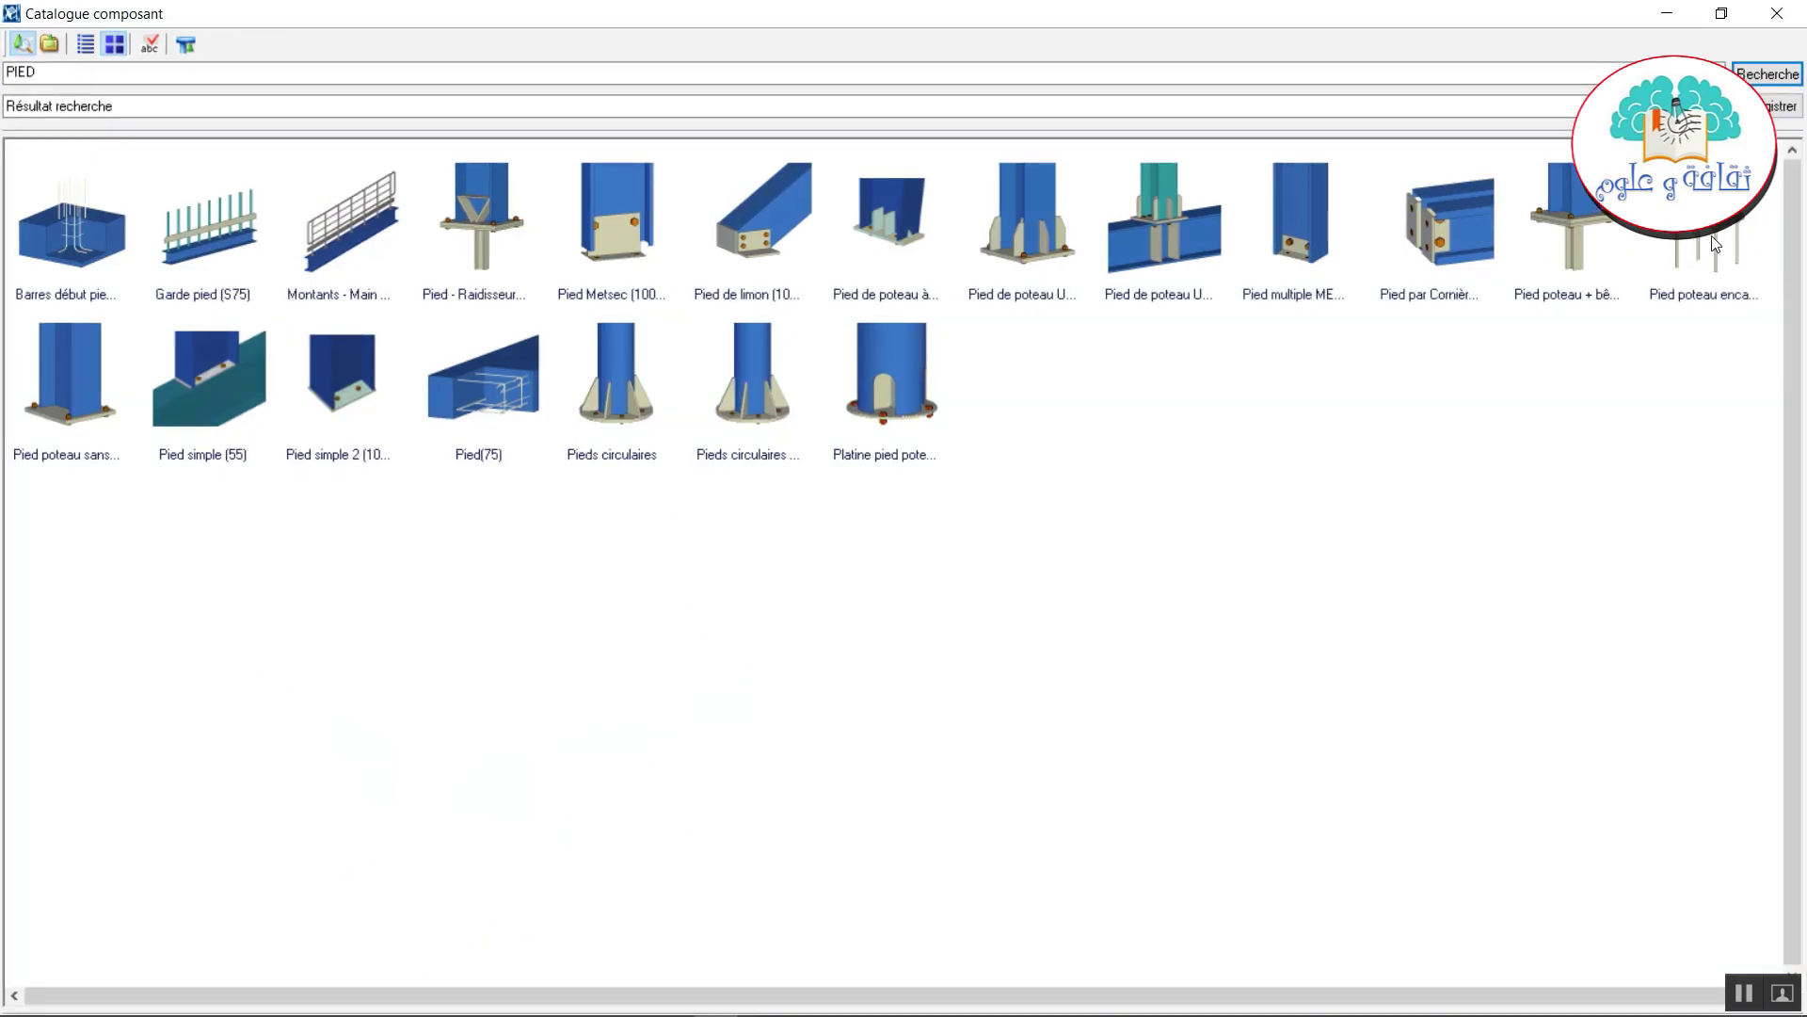
pyautogui.click(1664, 15)
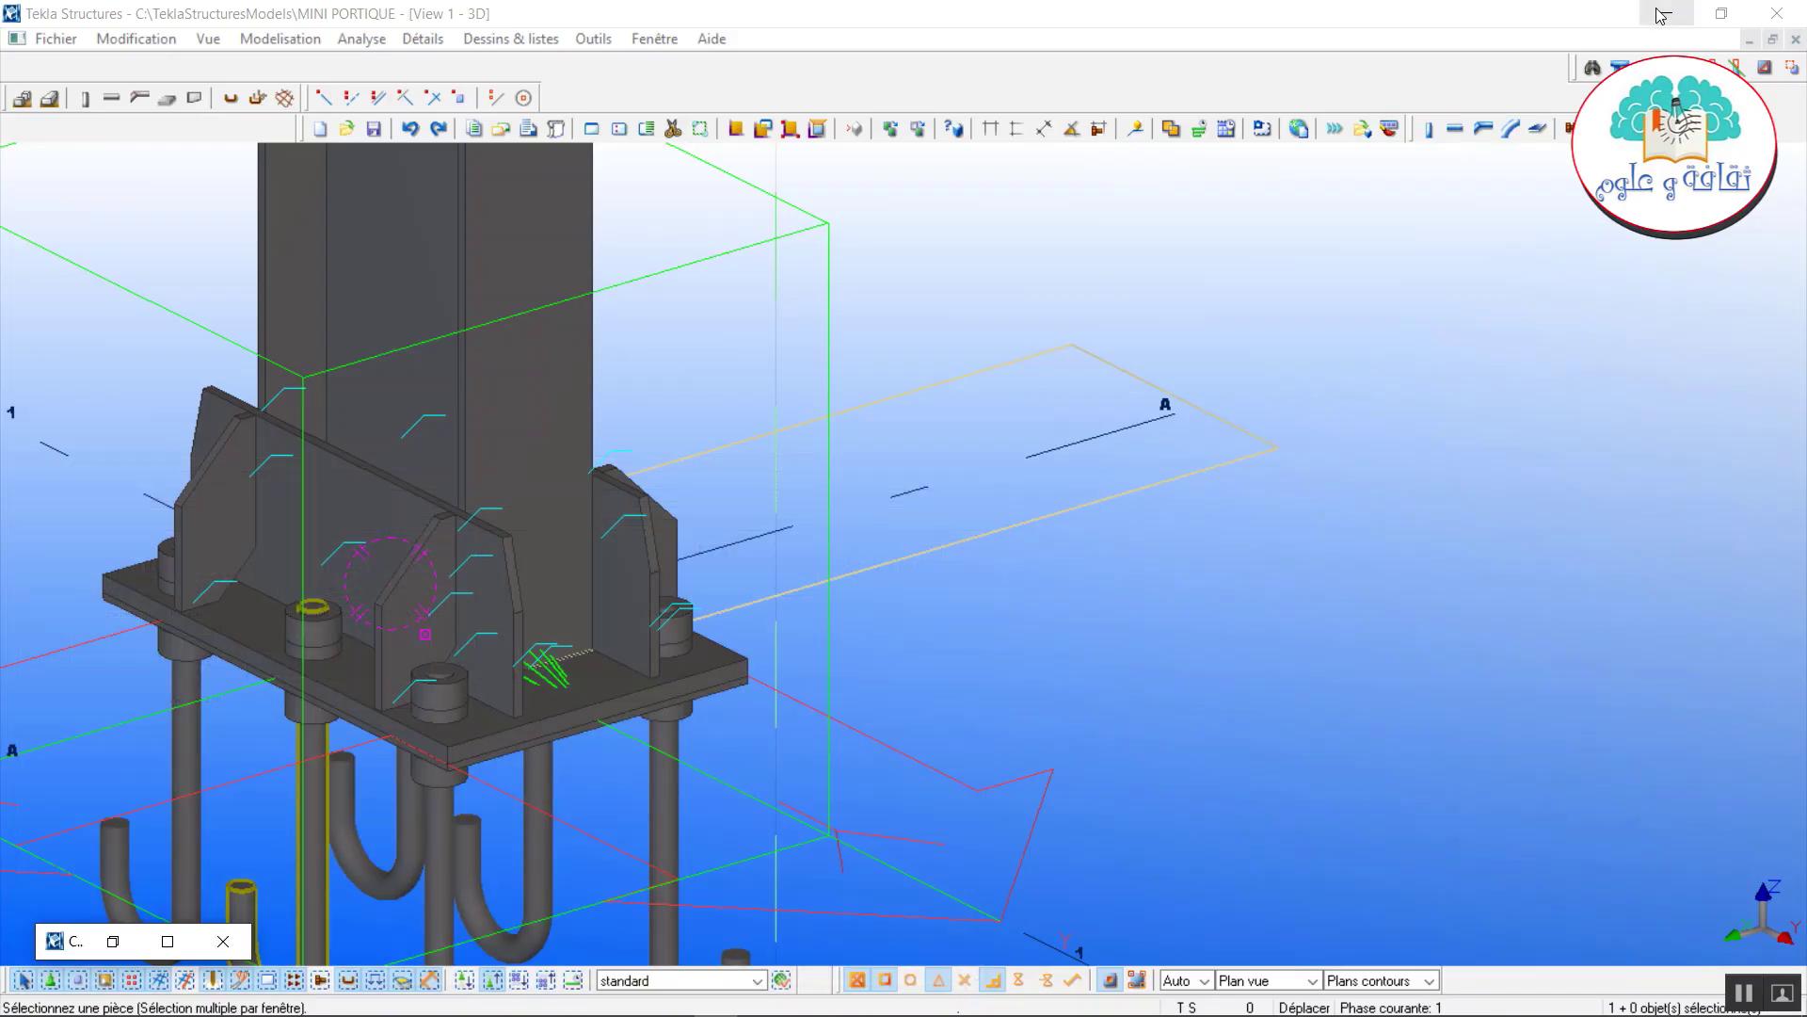
pyautogui.scroll(-10, 555, 678)
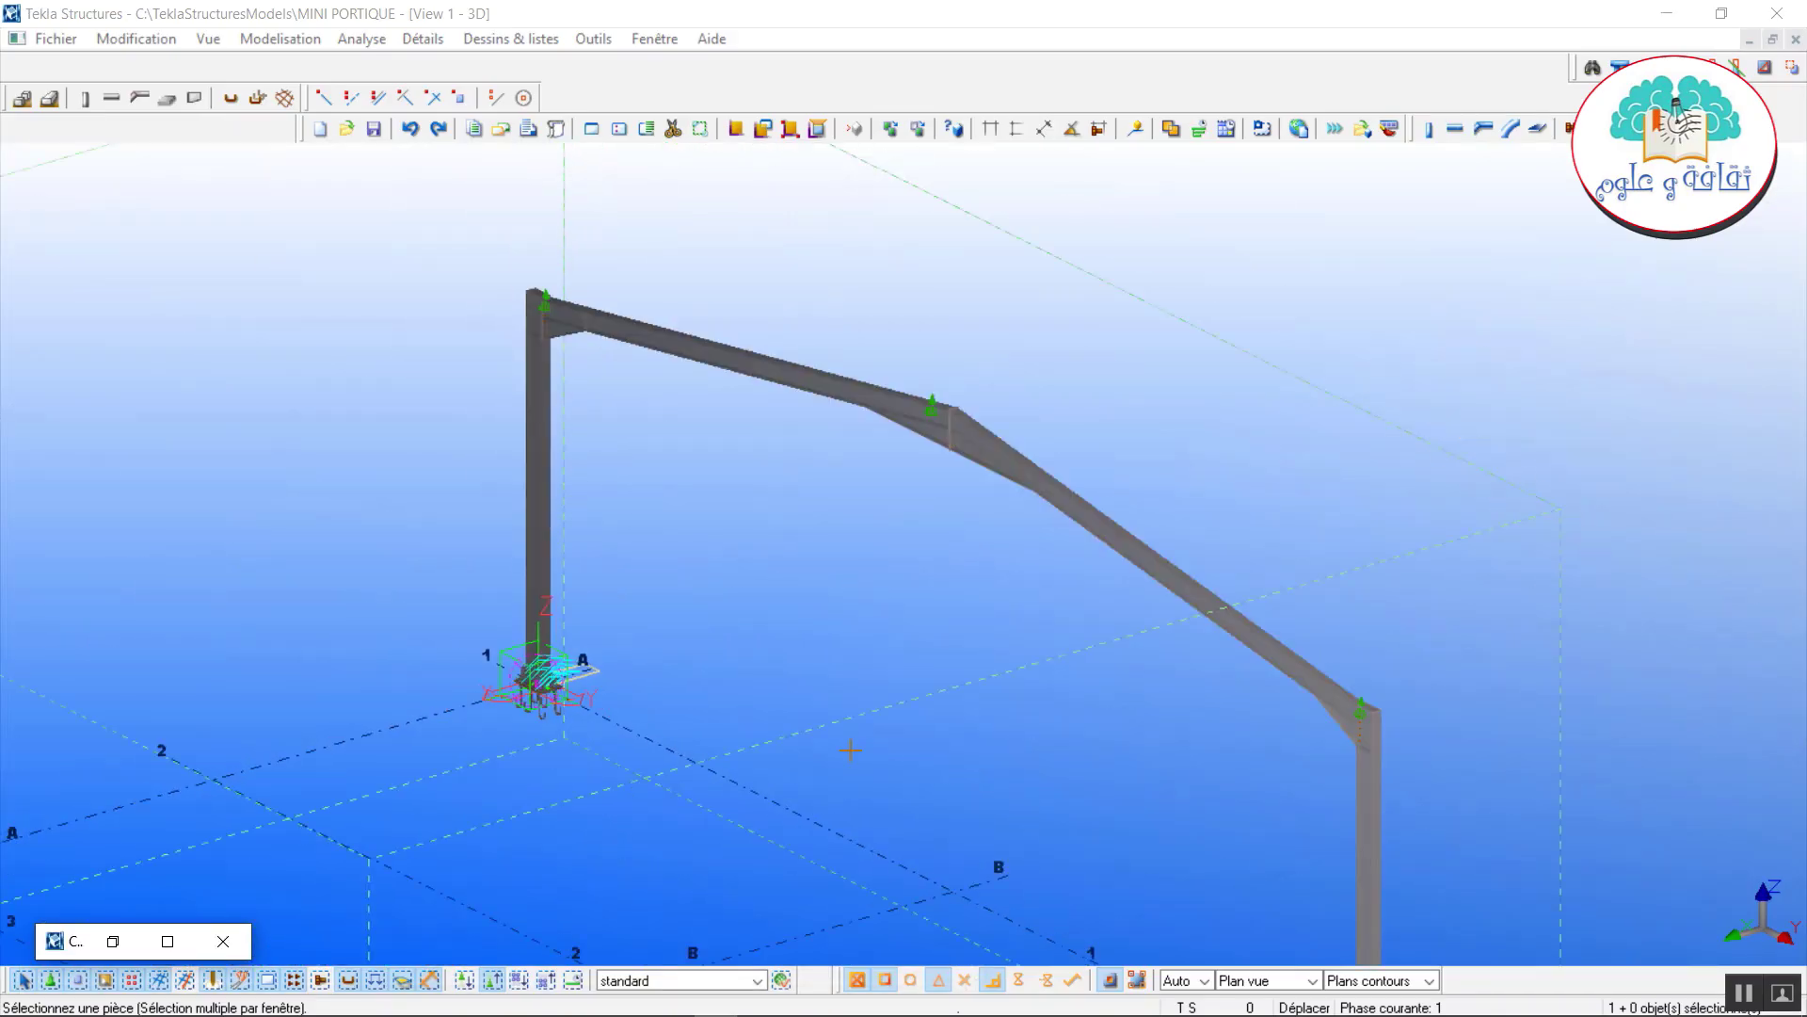
pyautogui.moveTo(850, 750); pyautogui.dragTo(622, 367, button='middle')
pyautogui.scroll(6, 956, 694)
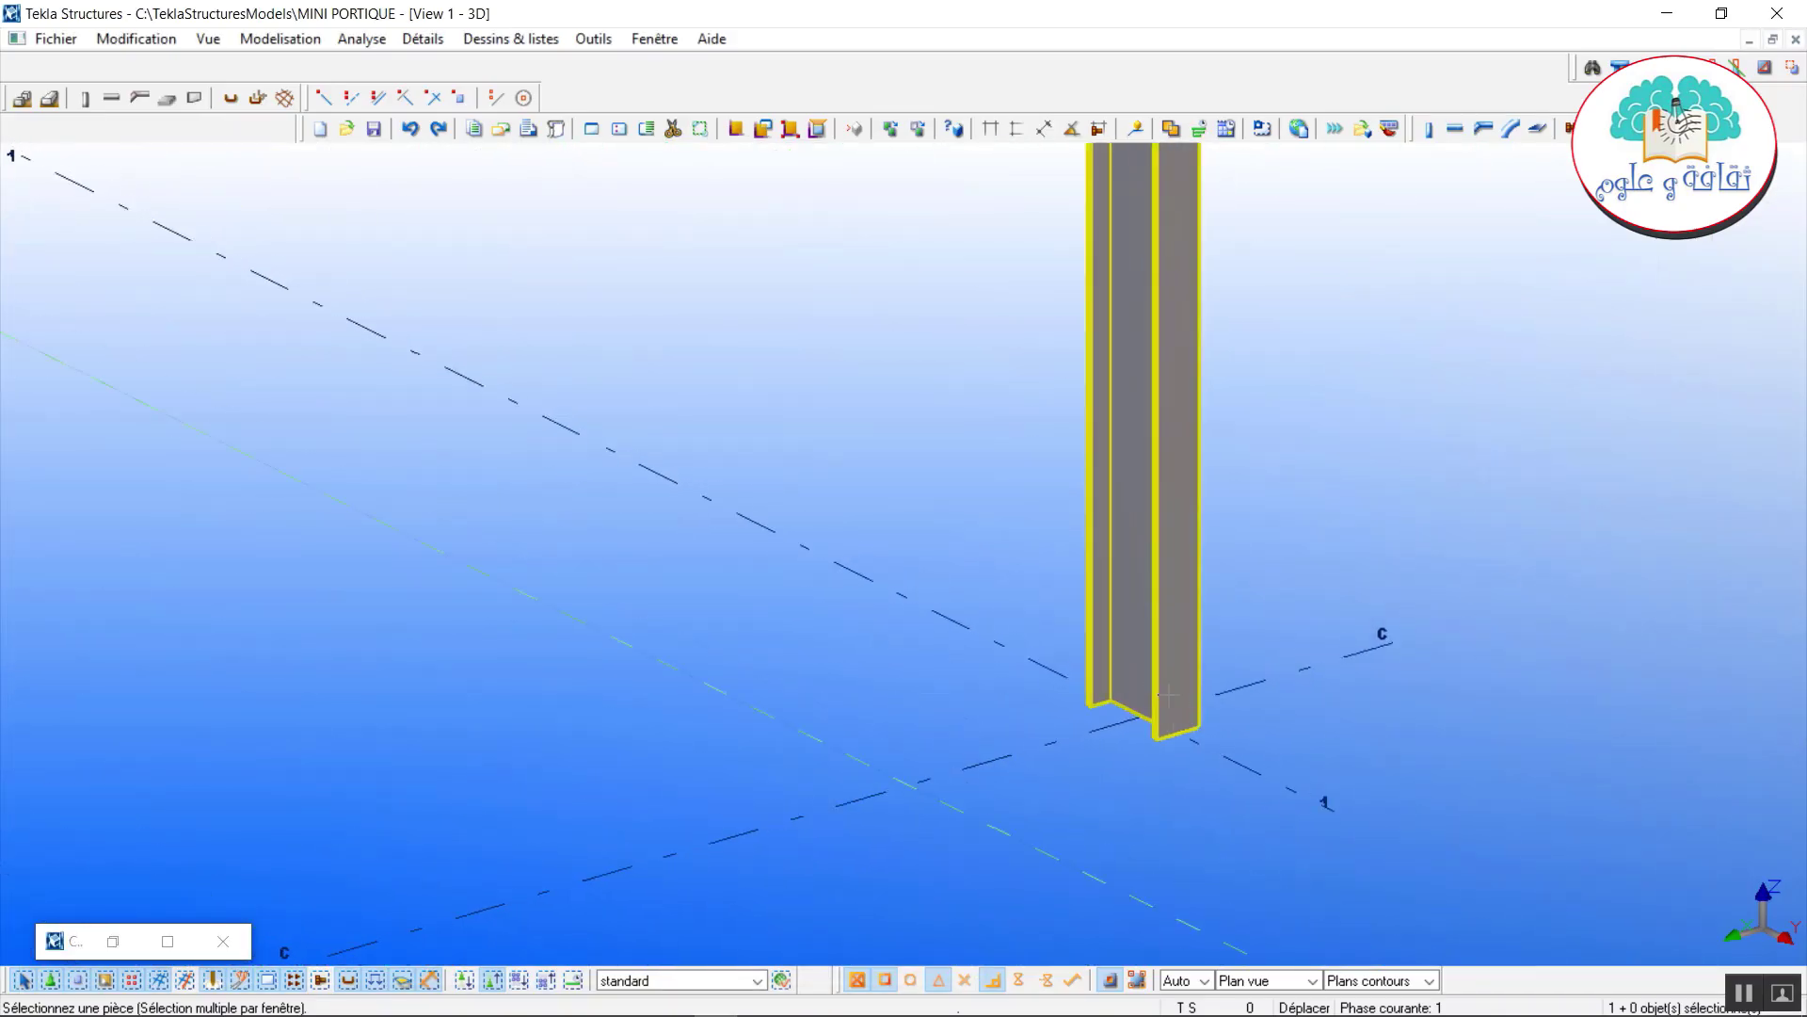
pyautogui.click(1141, 666)
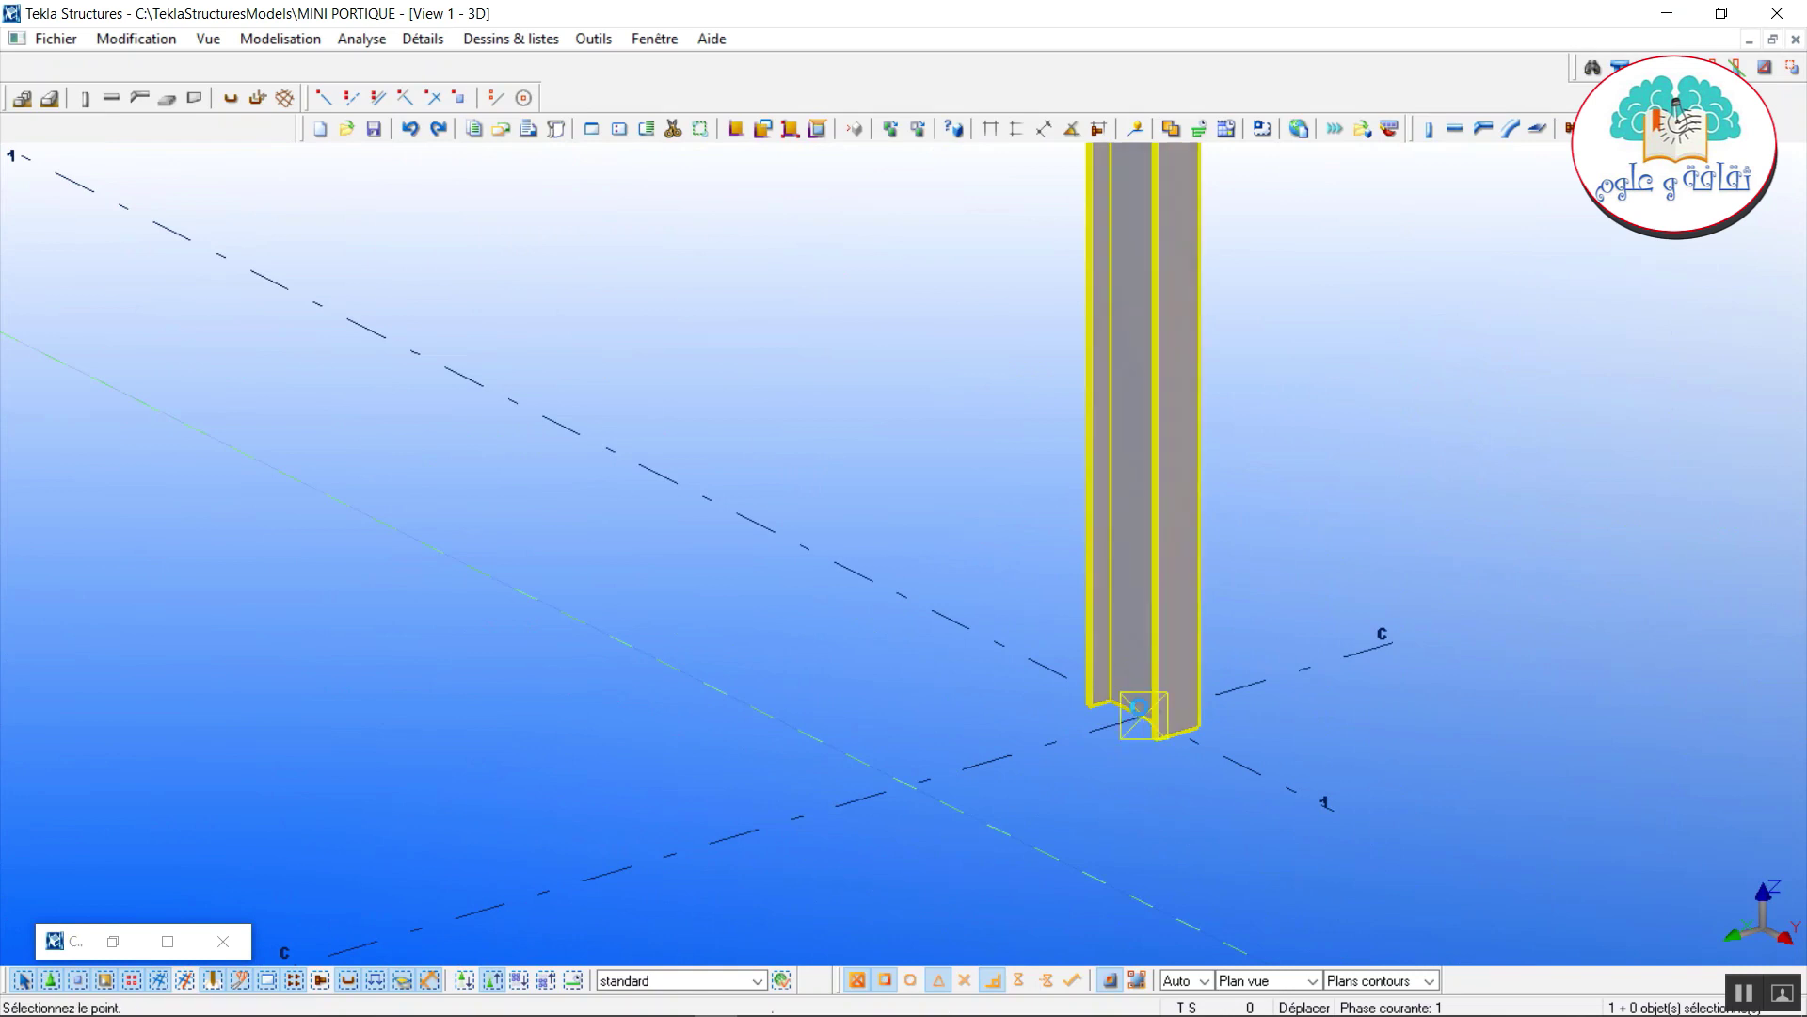
pyautogui.click(1137, 708)
pyautogui.rightClick(1352, 514)
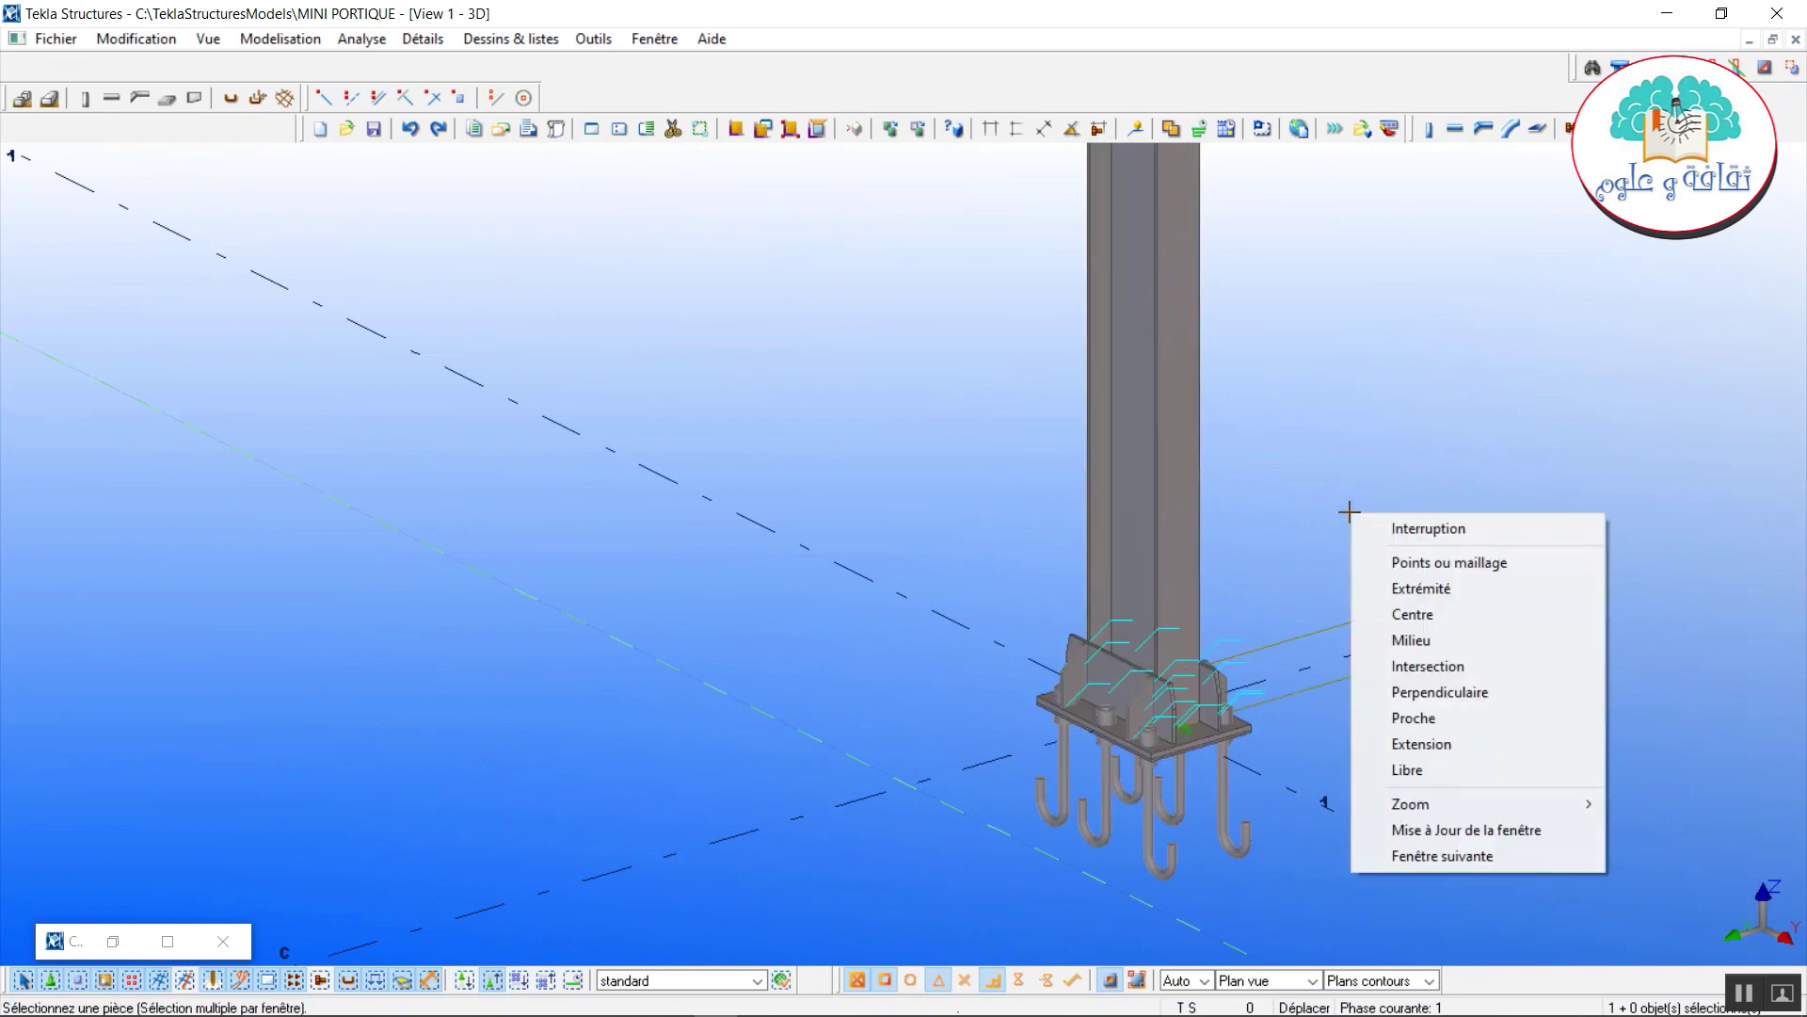
pyautogui.click(1403, 531)
pyautogui.rightClick(1403, 473)
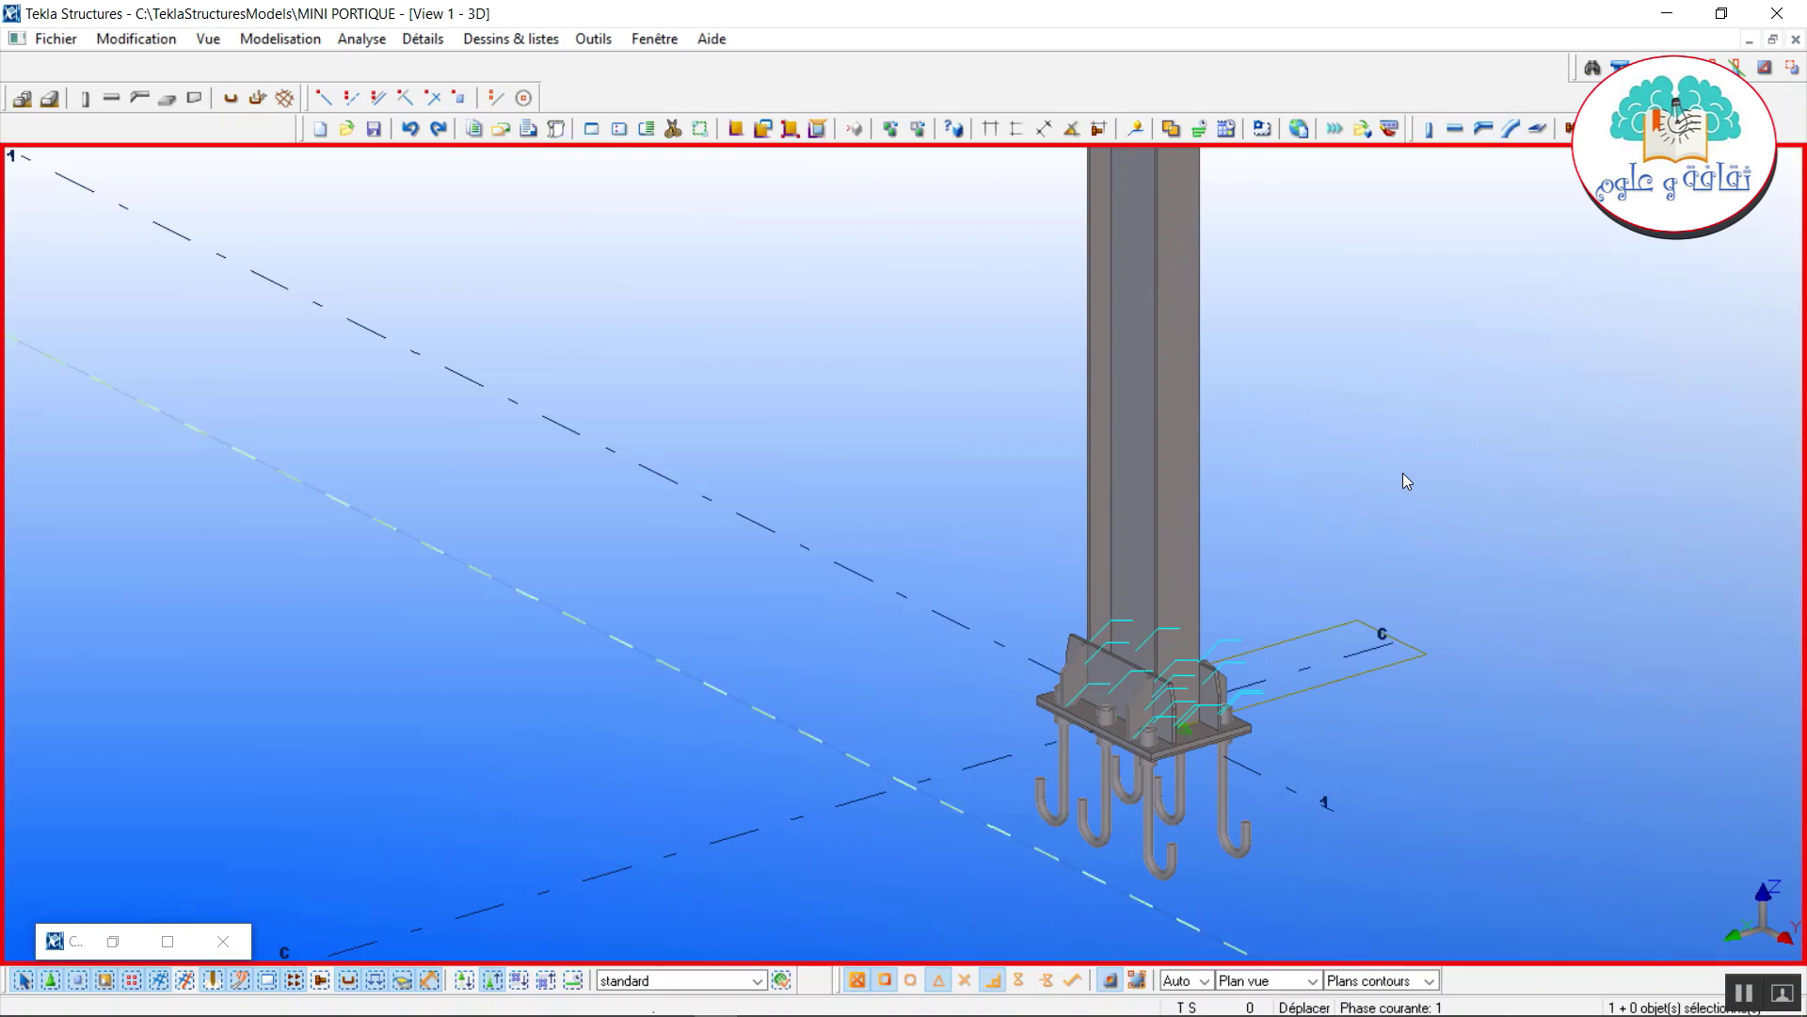
pyautogui.click(1479, 613)
# Select the complete portal frame on grid line 1 and set up a linear copy of 6000 in X, picked from grid line 1 to 2.
pyautogui.scroll(-5, 1478, 610)
pyautogui.scroll(-3, 1480, 623)
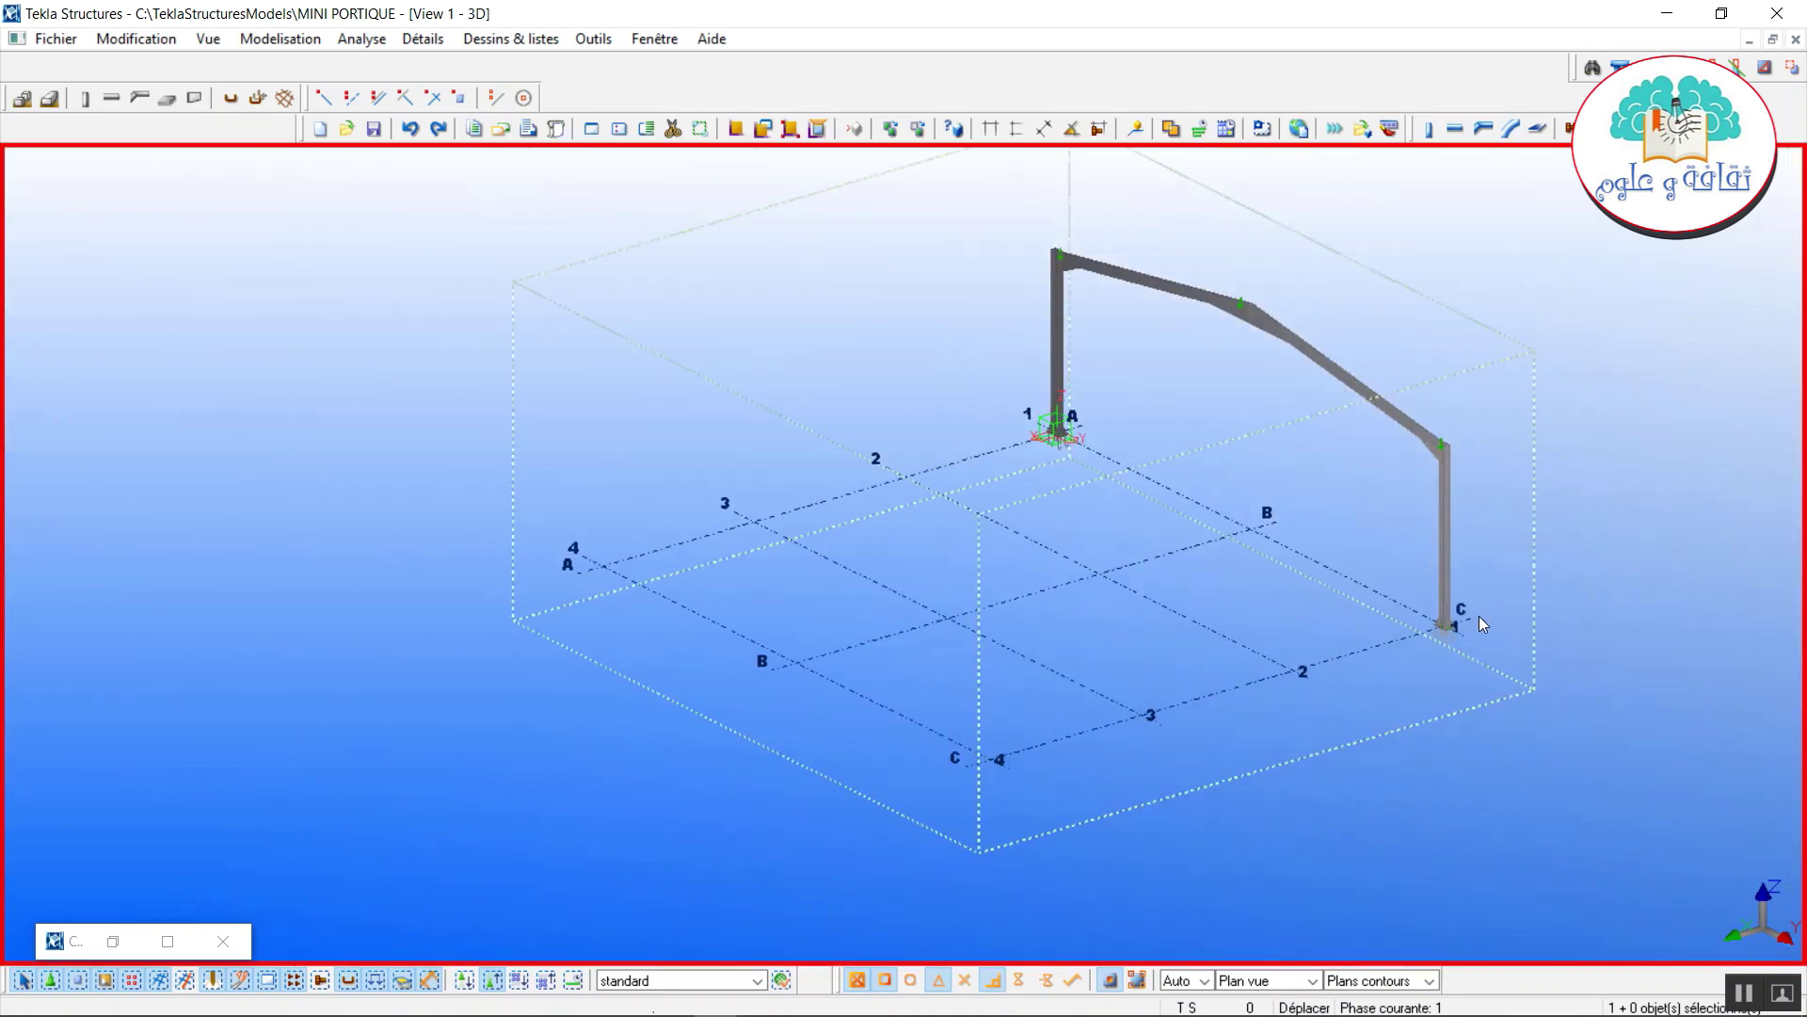
pyautogui.hotkey('ctrl', 'Left')
pyautogui.hotkey('ctrl', 'Left')
pyautogui.moveTo(1478, 616); pyautogui.dragTo(1349, 730, button='middle')
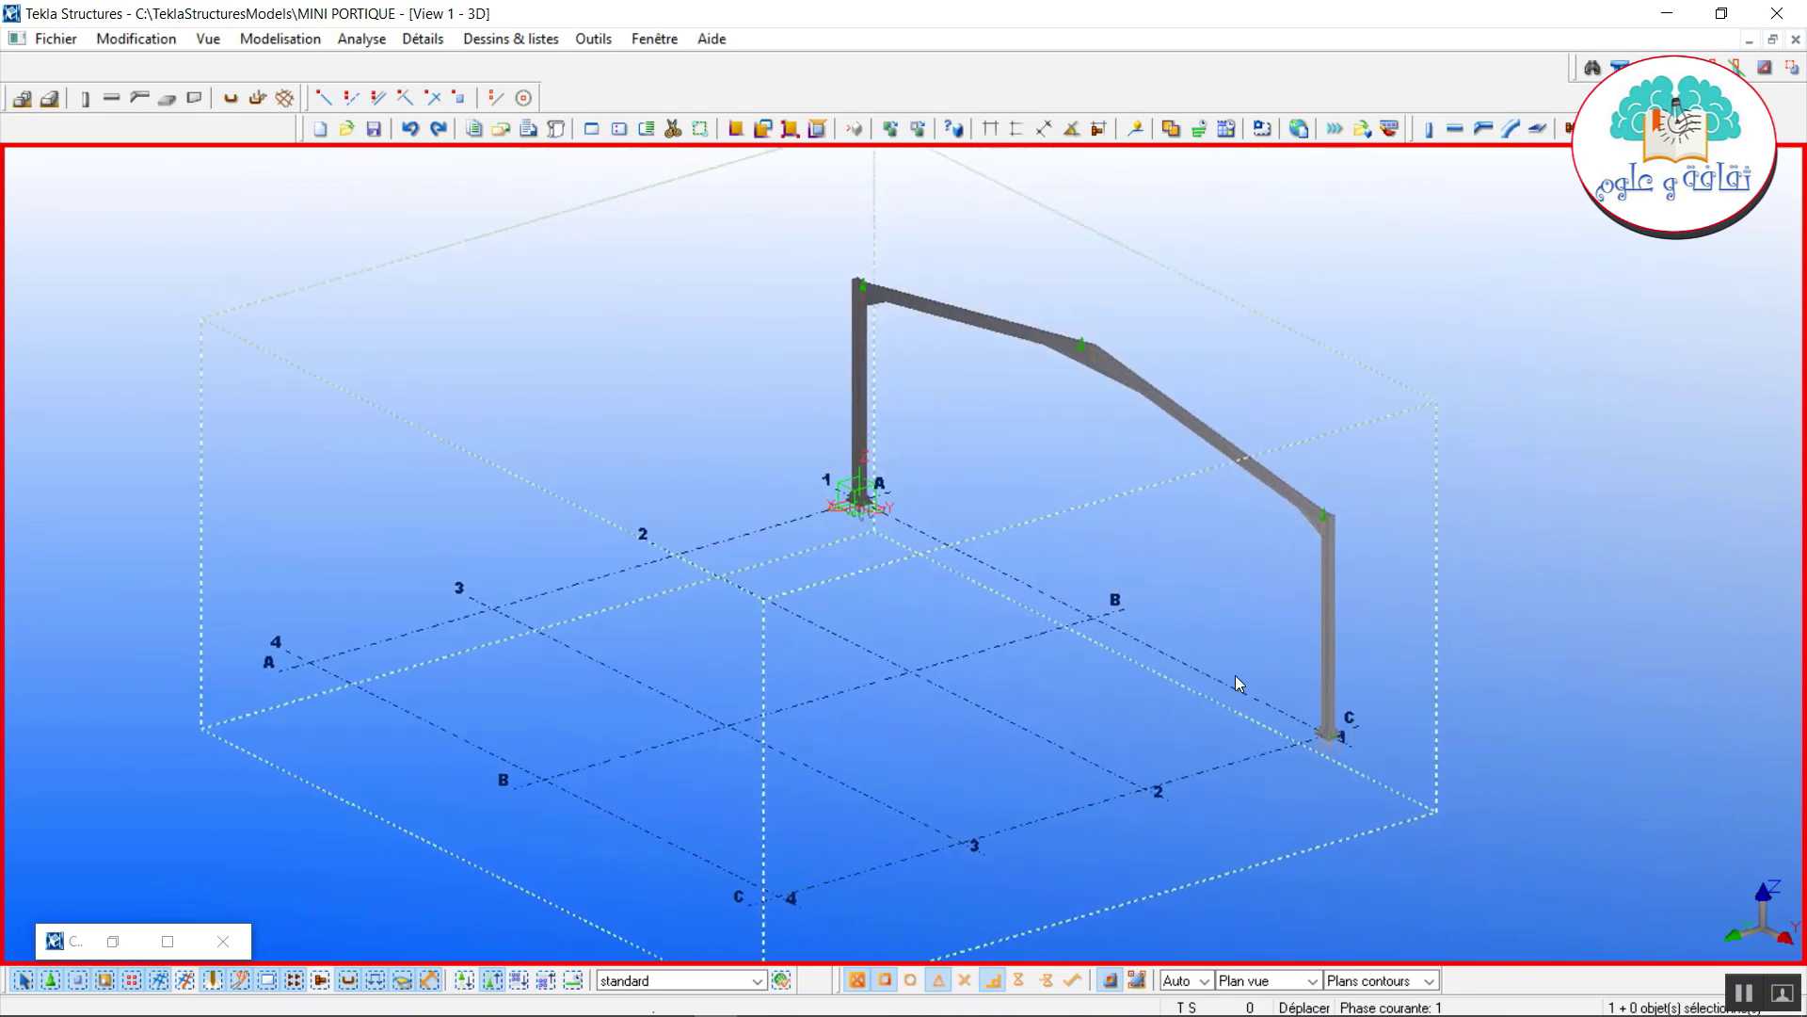
pyautogui.moveTo(807, 236); pyautogui.dragTo(1380, 818)
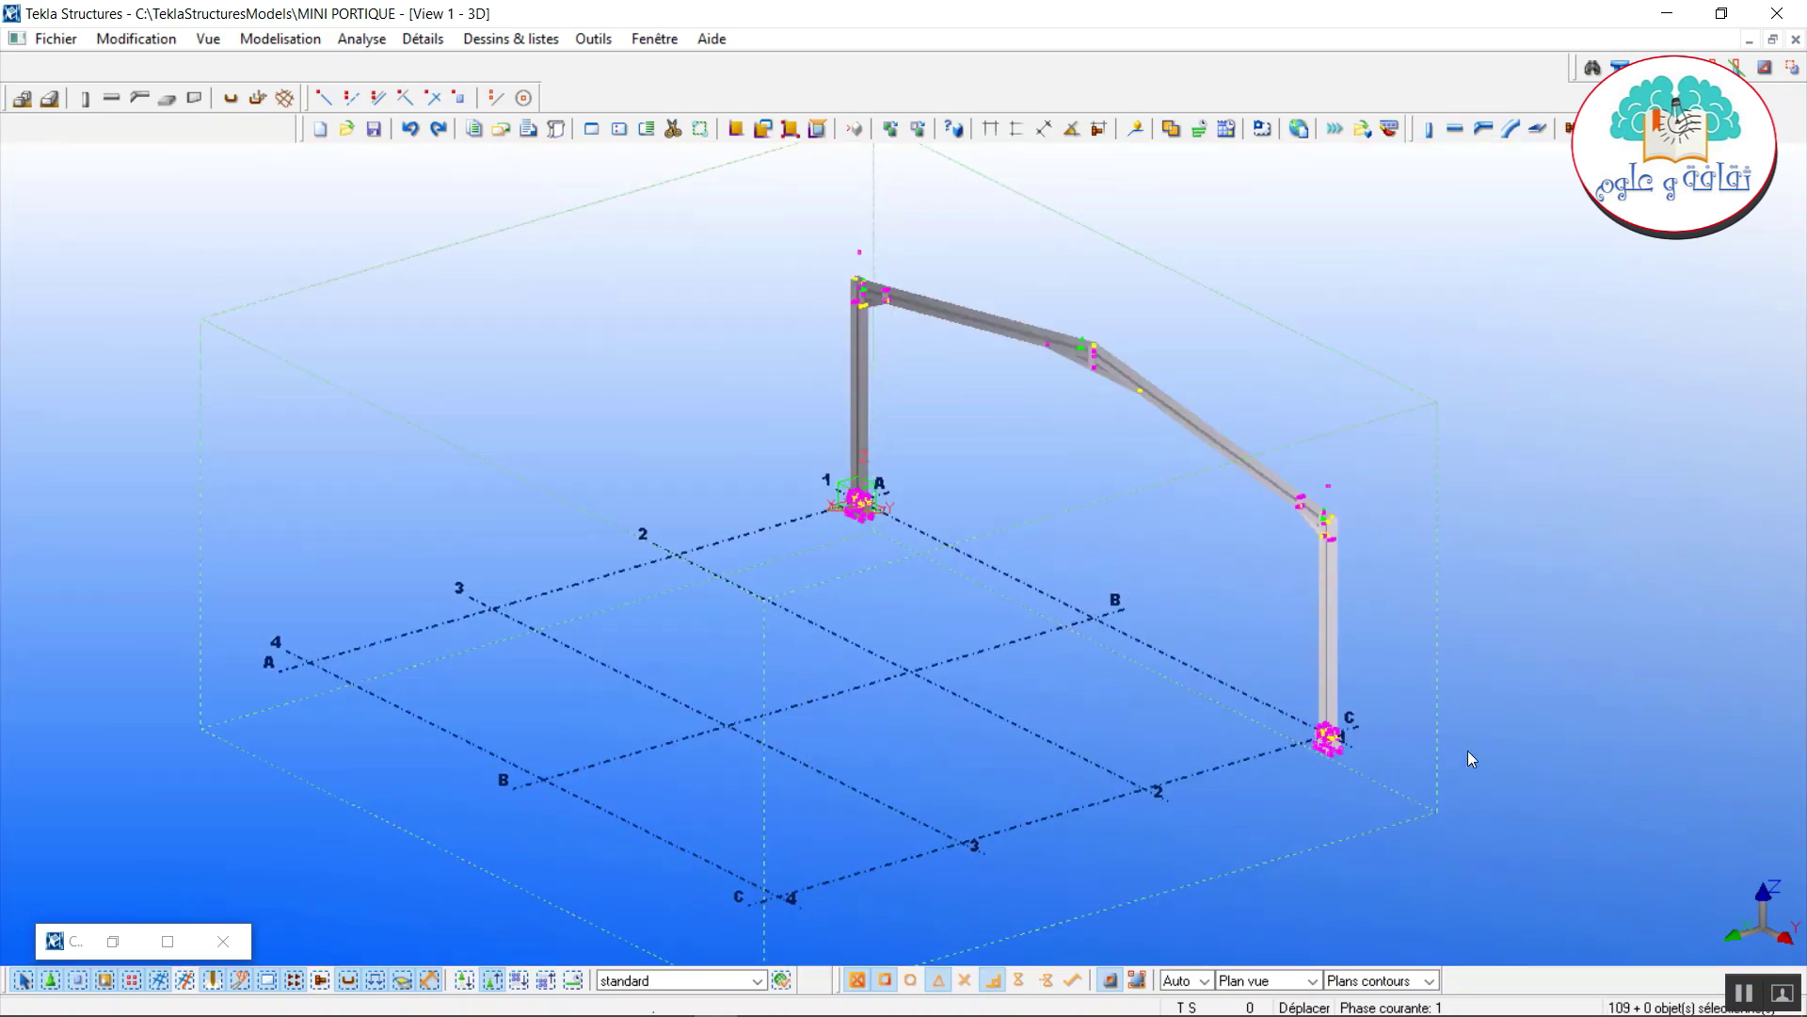
pyautogui.rightClick(1541, 666)
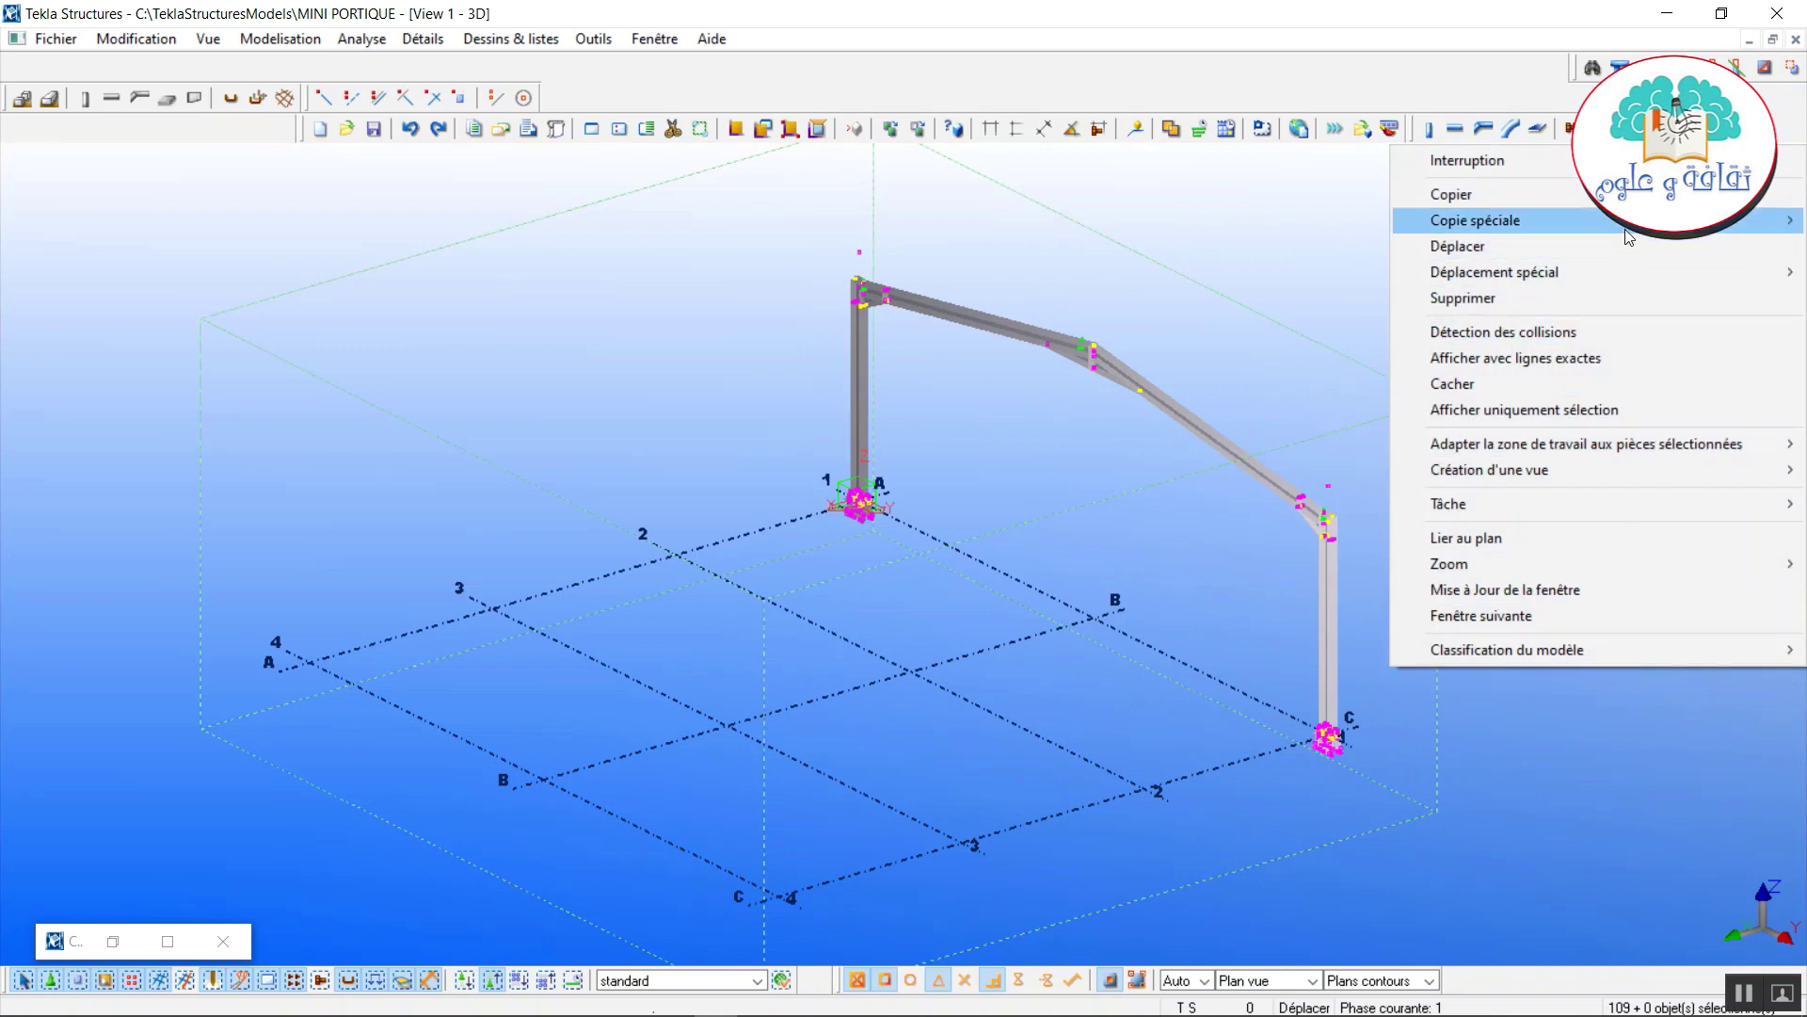
pyautogui.moveTo(1631, 229)
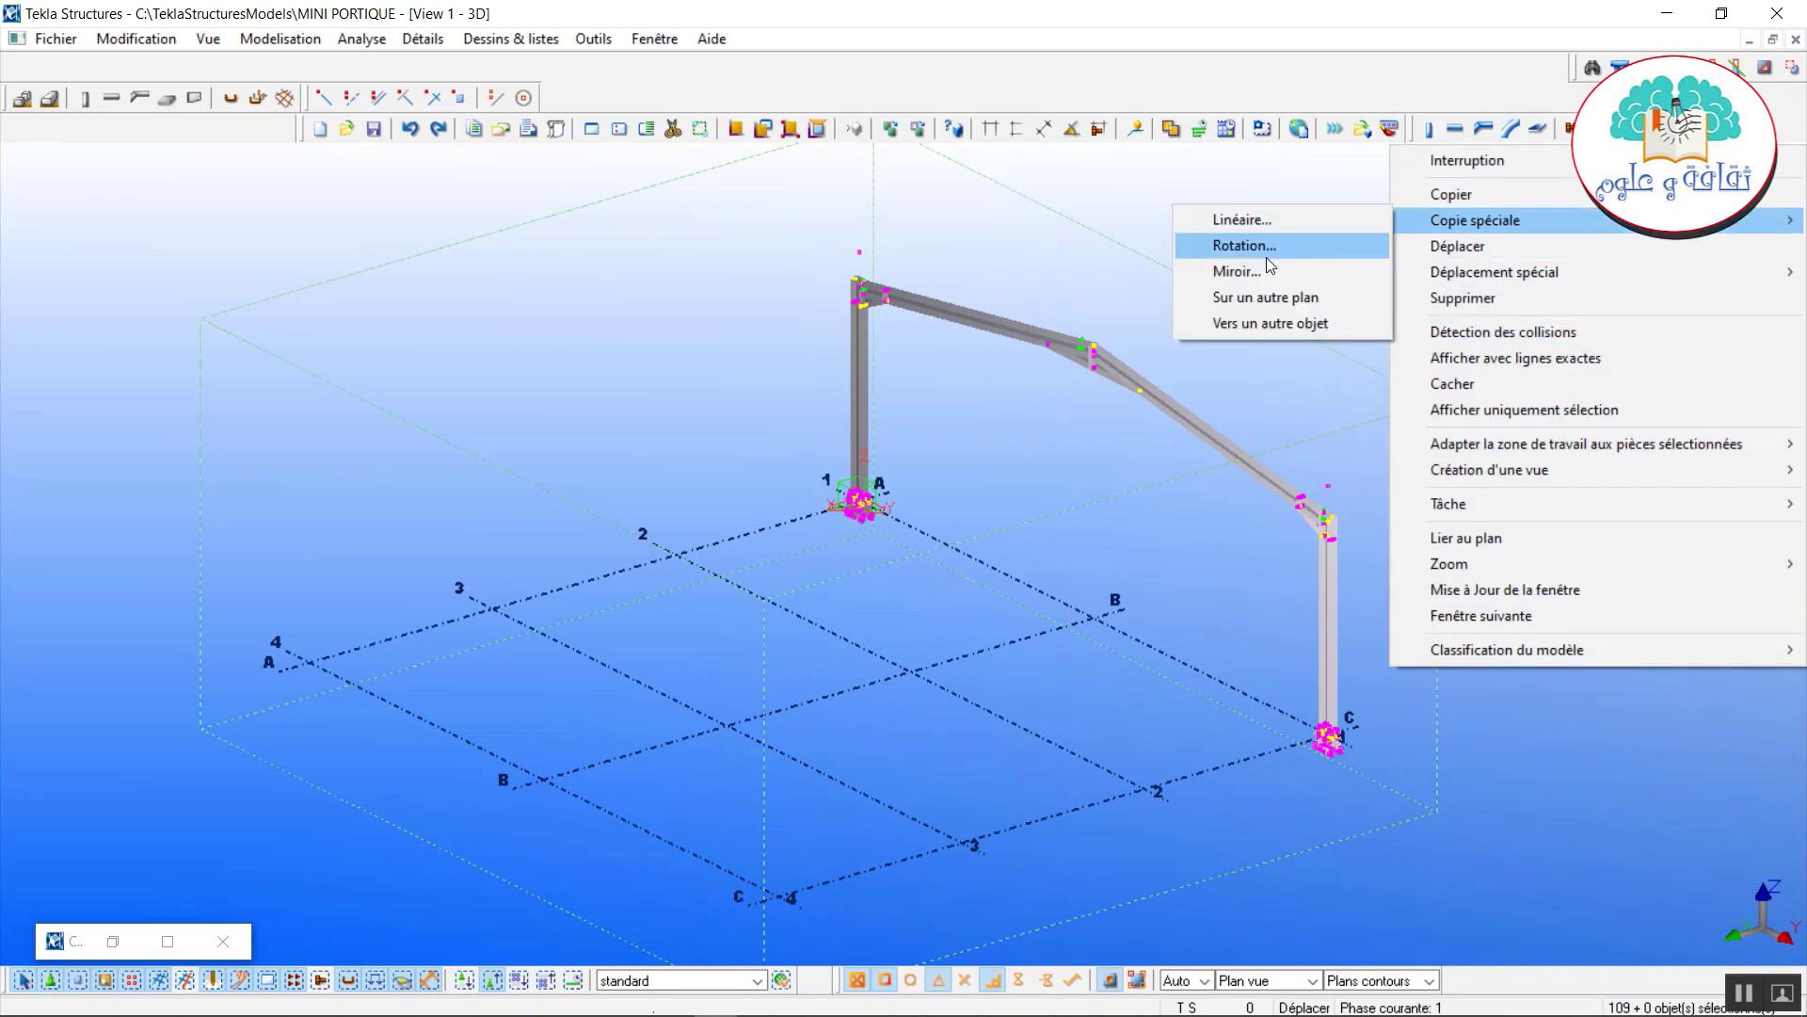
pyautogui.click(1273, 222)
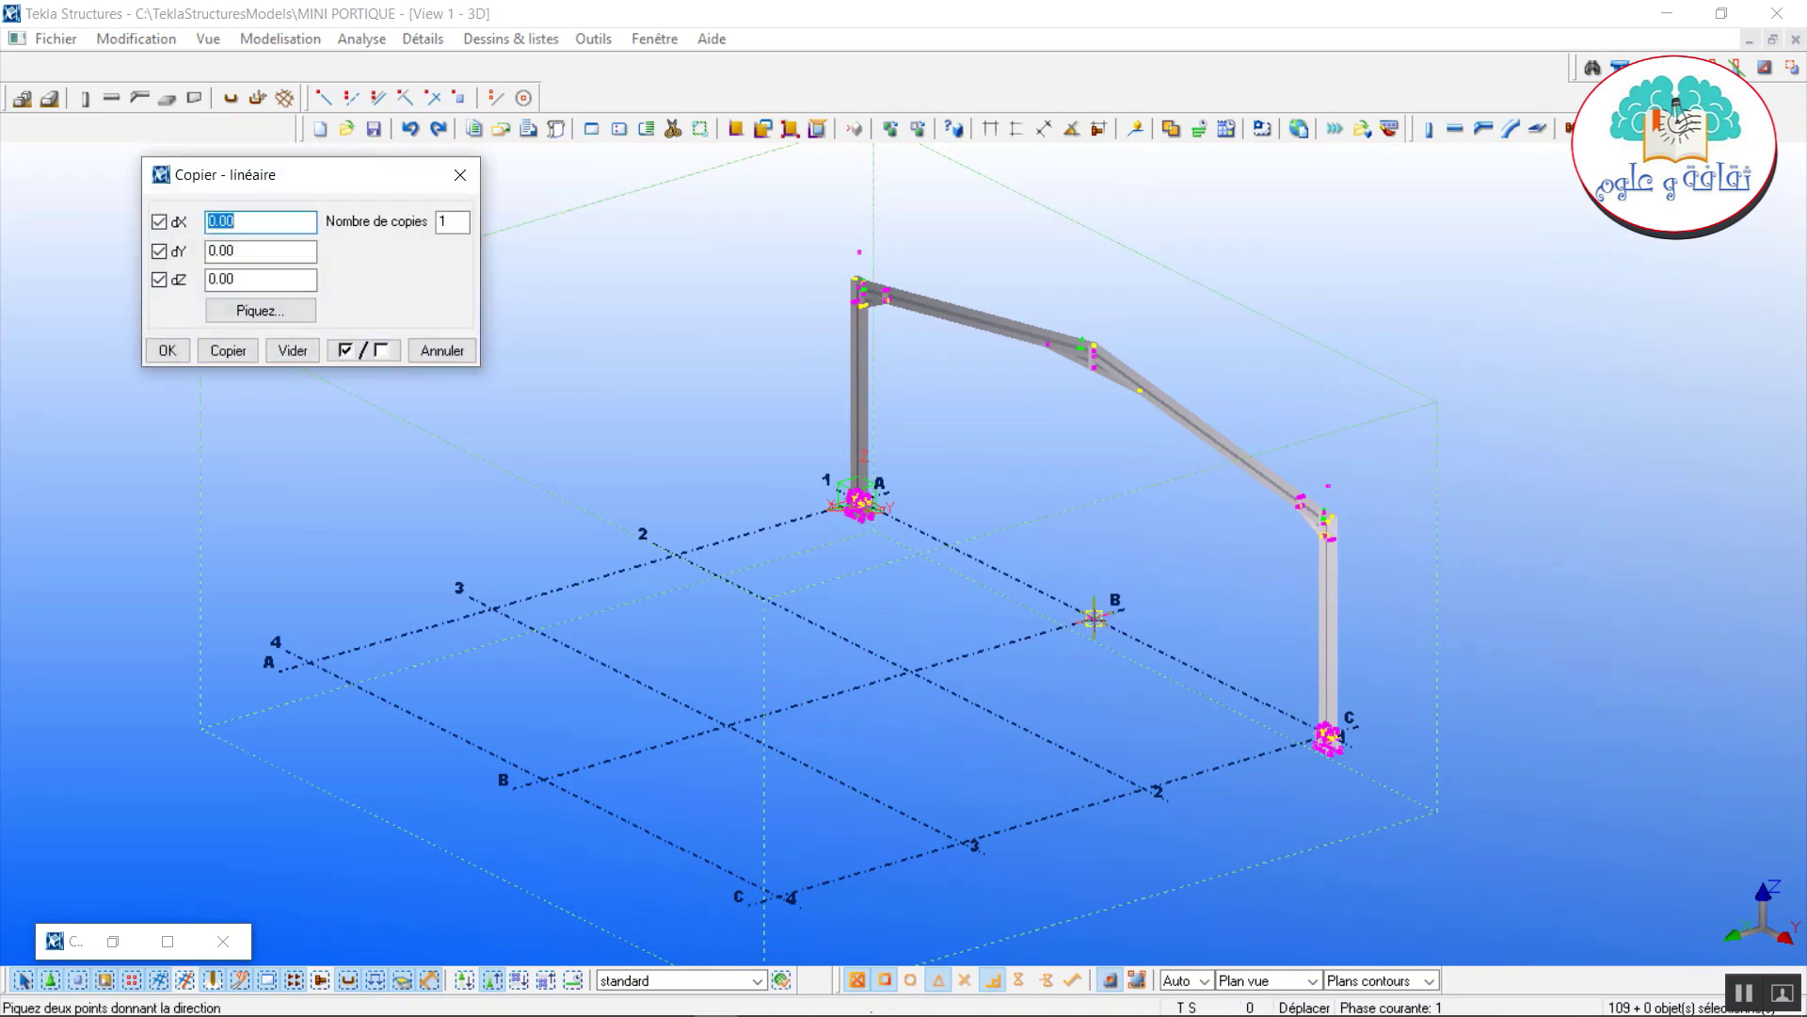
pyautogui.click(1094, 617)
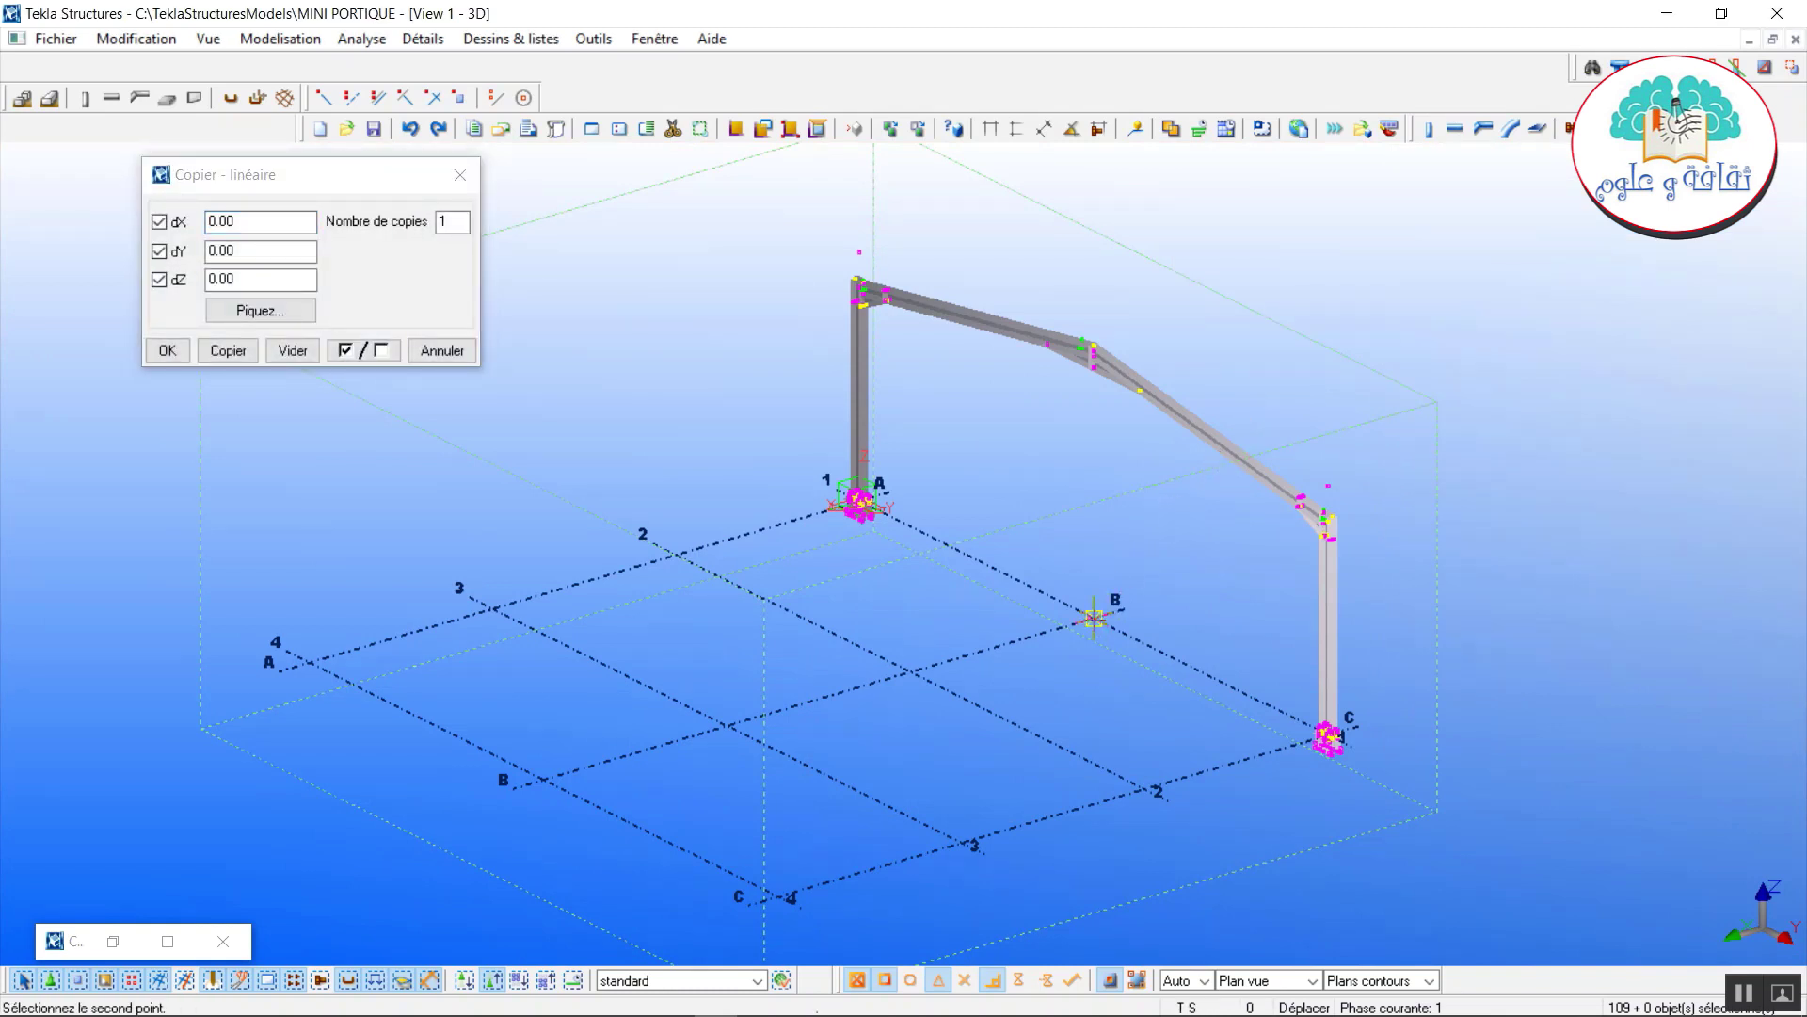
pyautogui.click(909, 672)
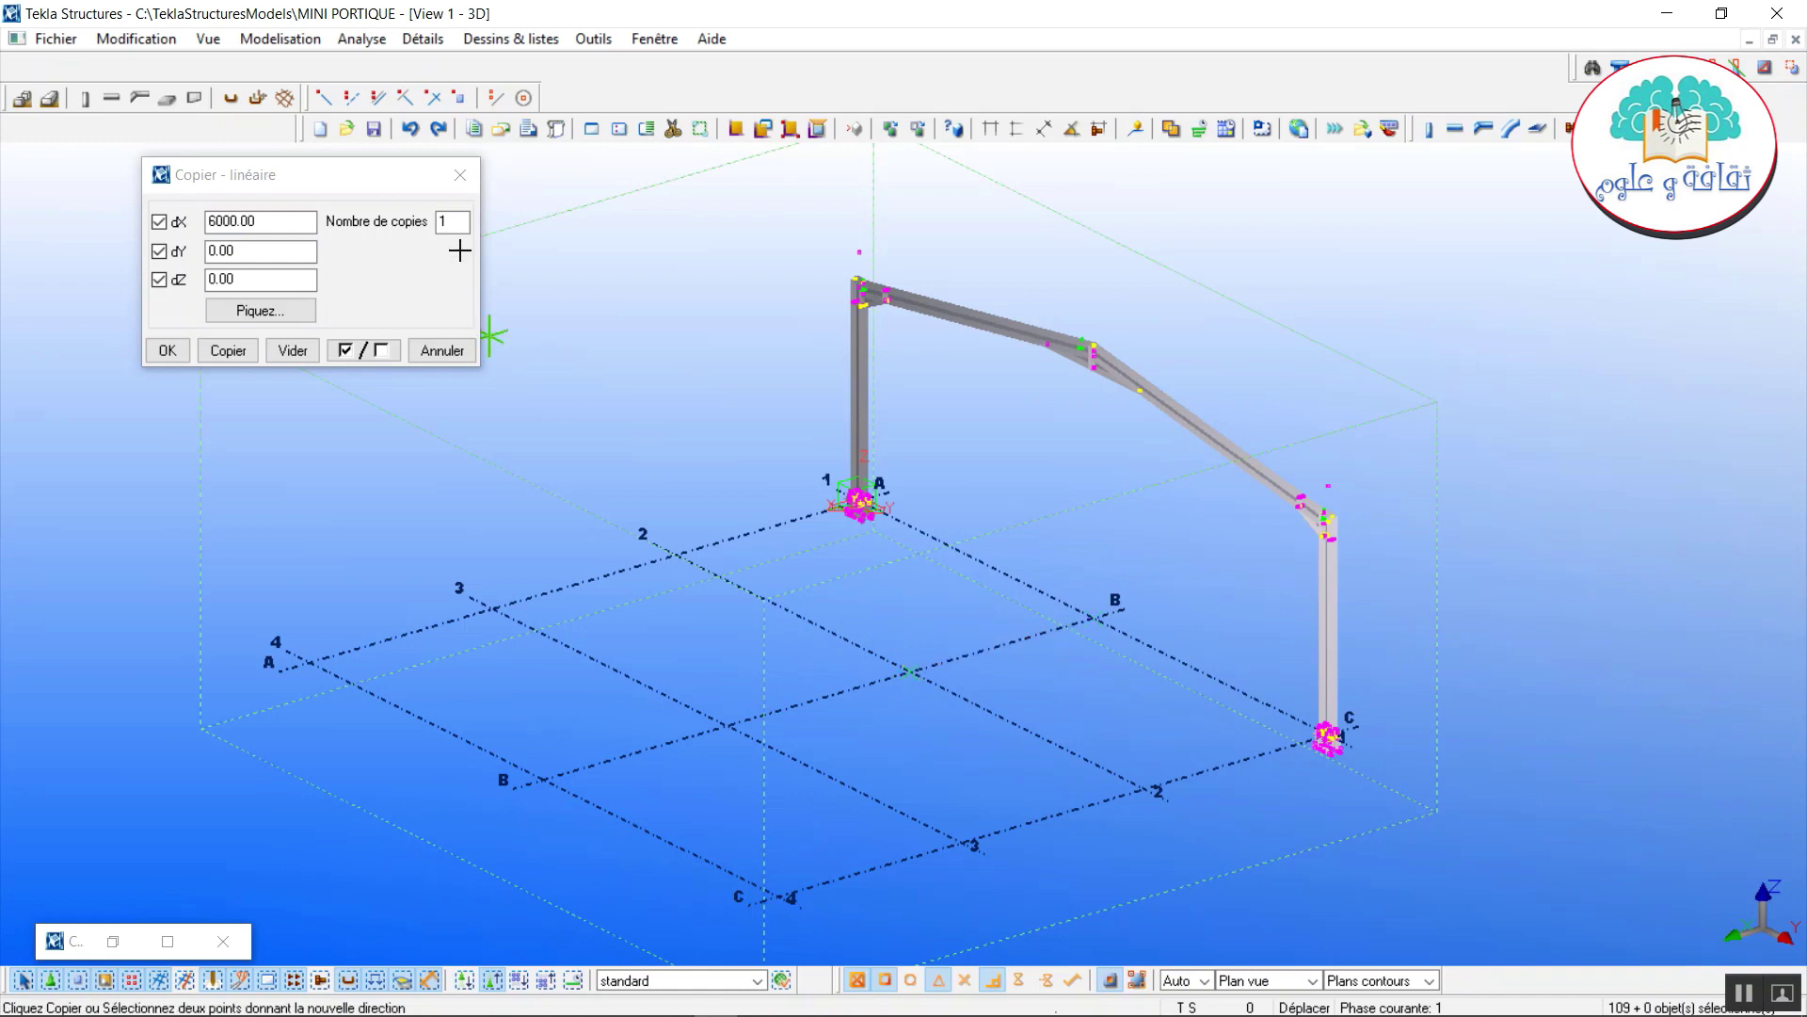
# Create 3 linear copies of the portal frame, end the copy command and redraw the view.
pyautogui.moveTo(458, 222); pyautogui.dragTo(417, 229)
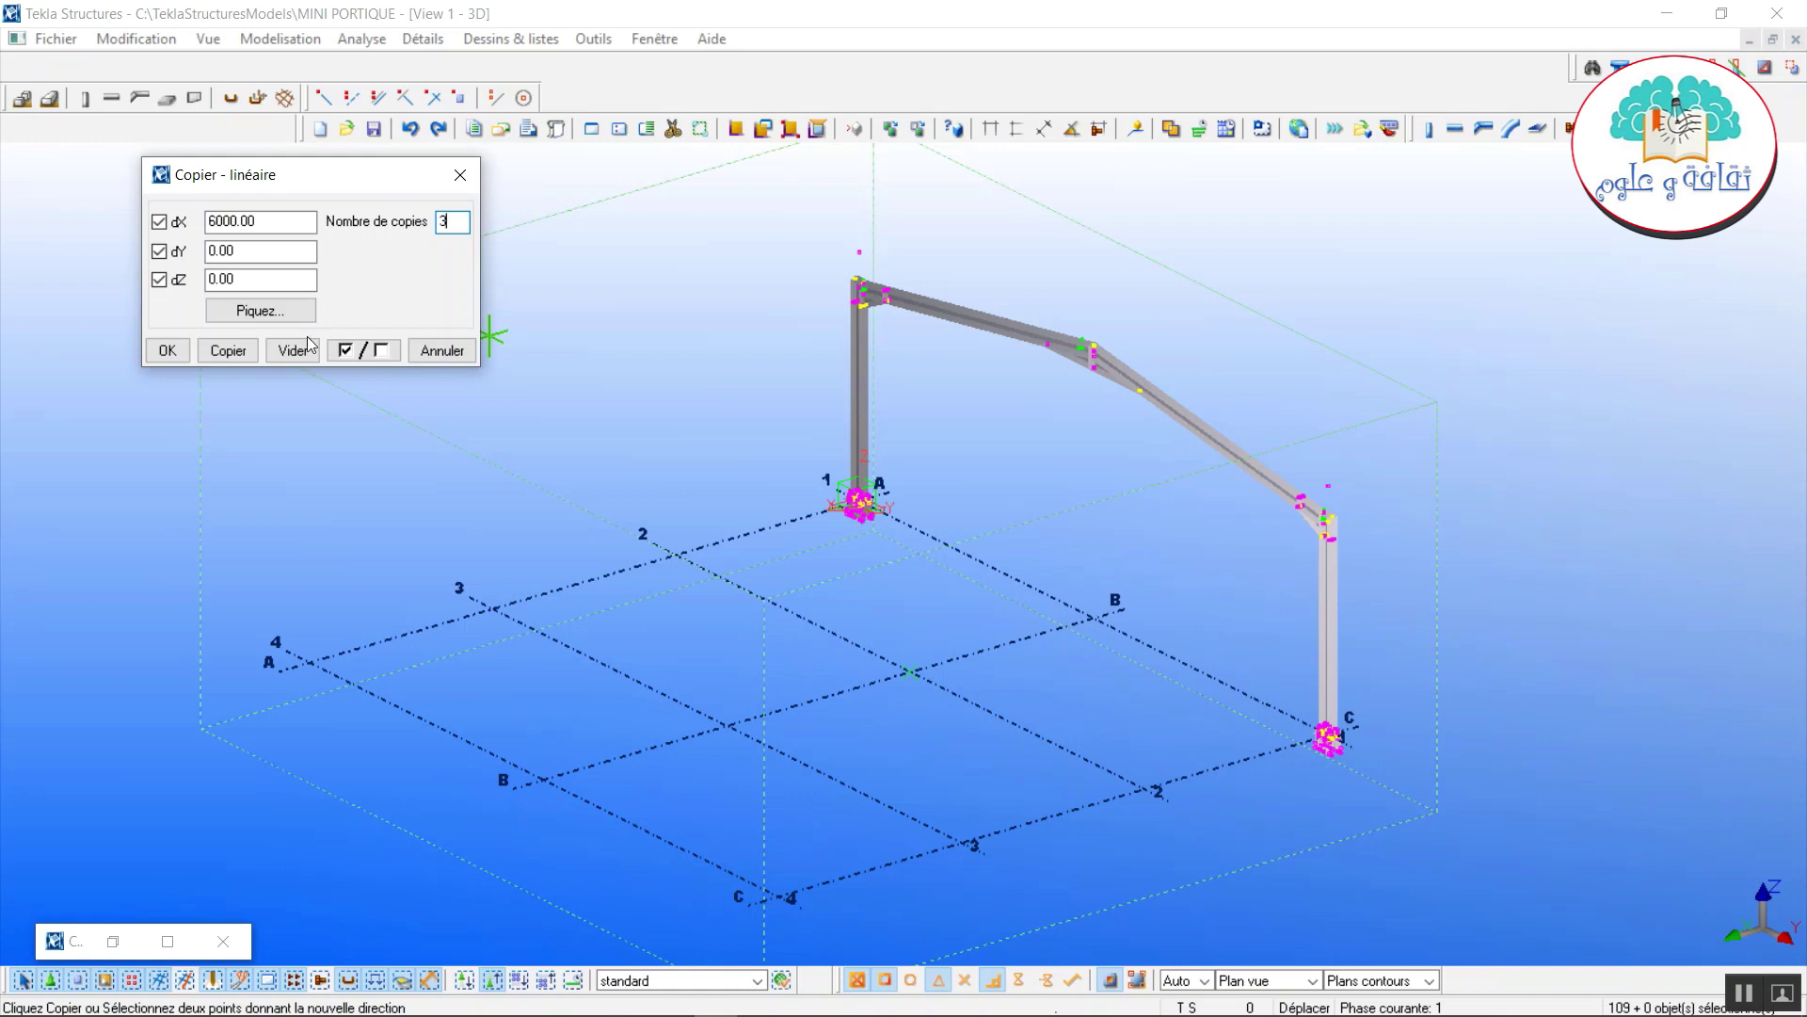
pyautogui.click(229, 350)
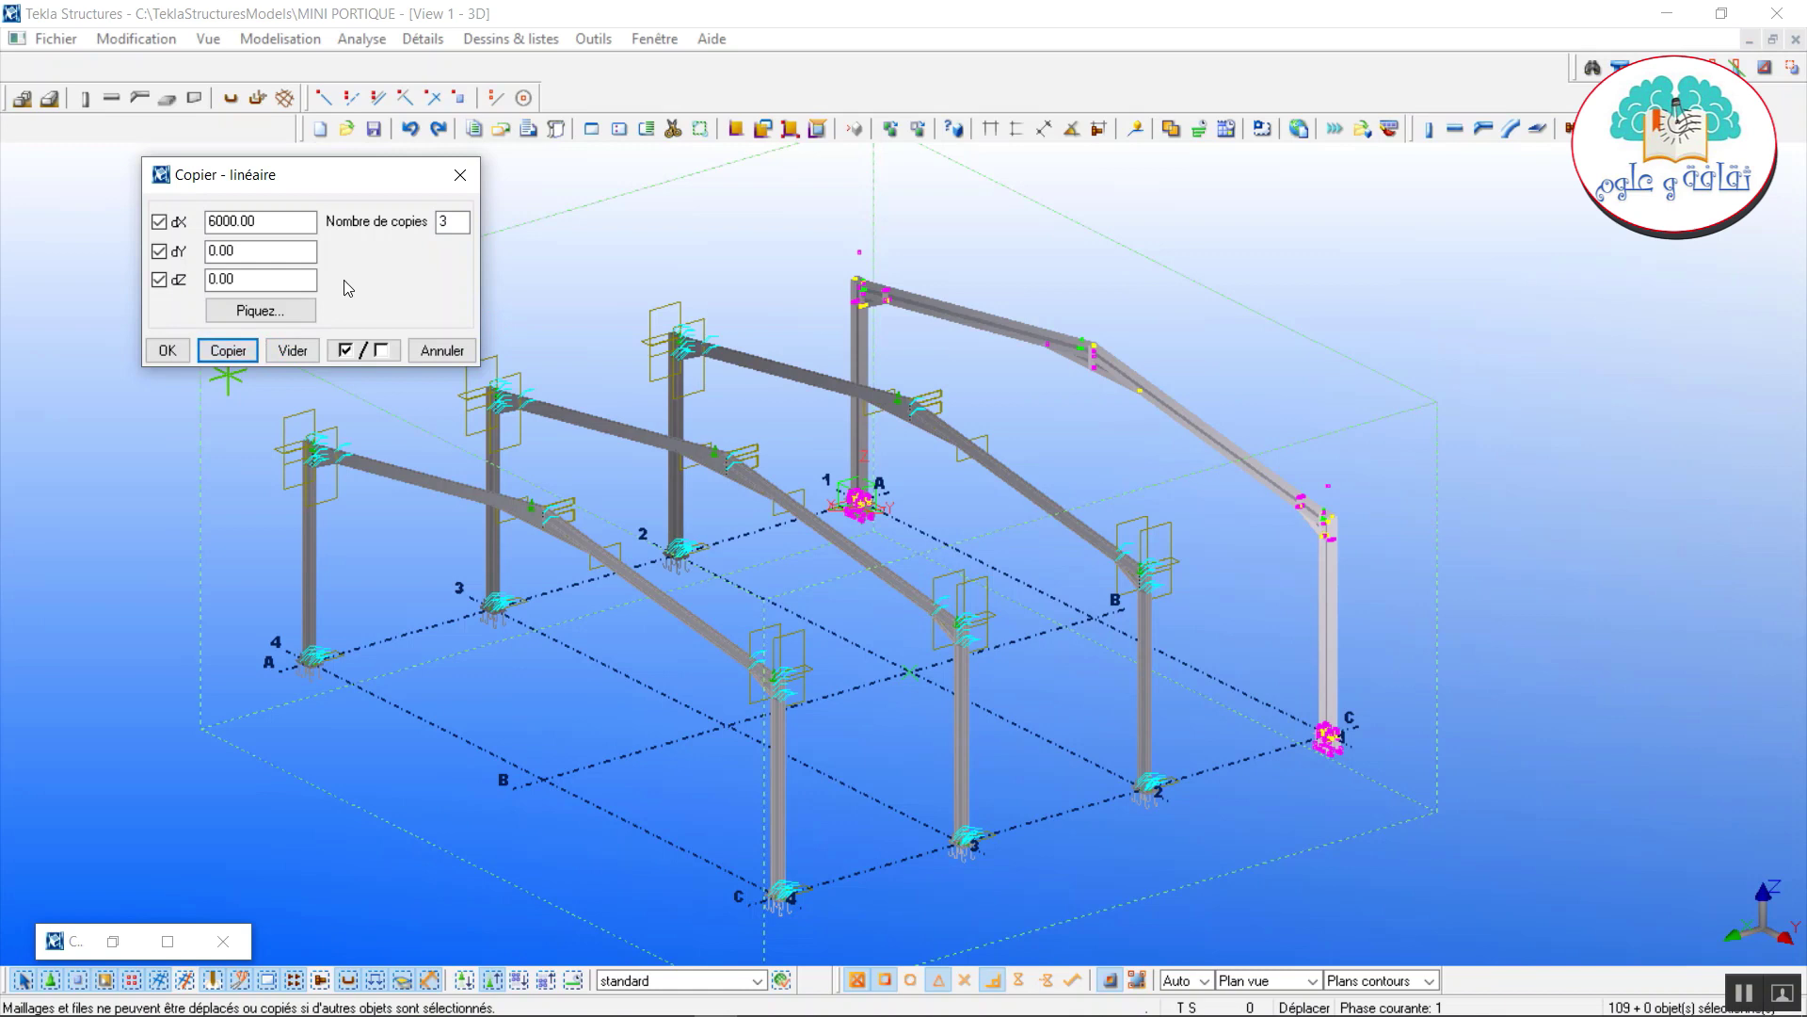
pyautogui.click(465, 167)
pyautogui.rightClick(471, 204)
pyautogui.click(472, 206)
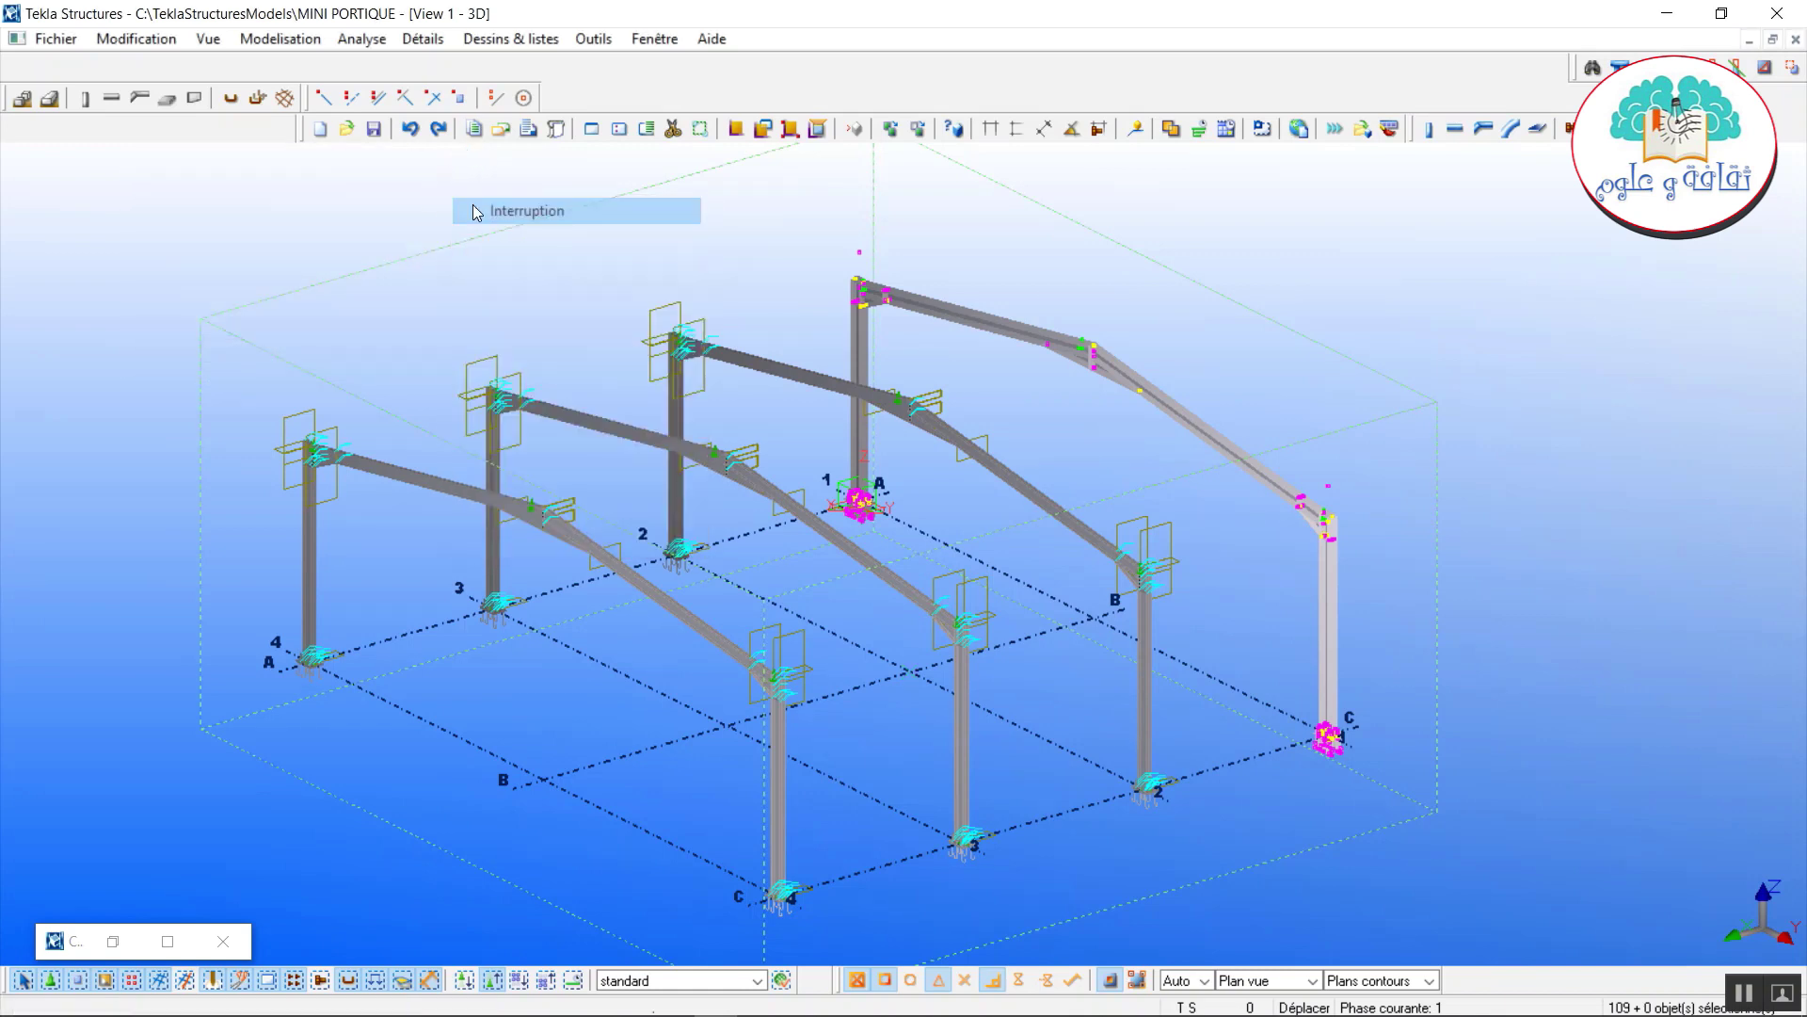
pyautogui.rightClick(408, 215)
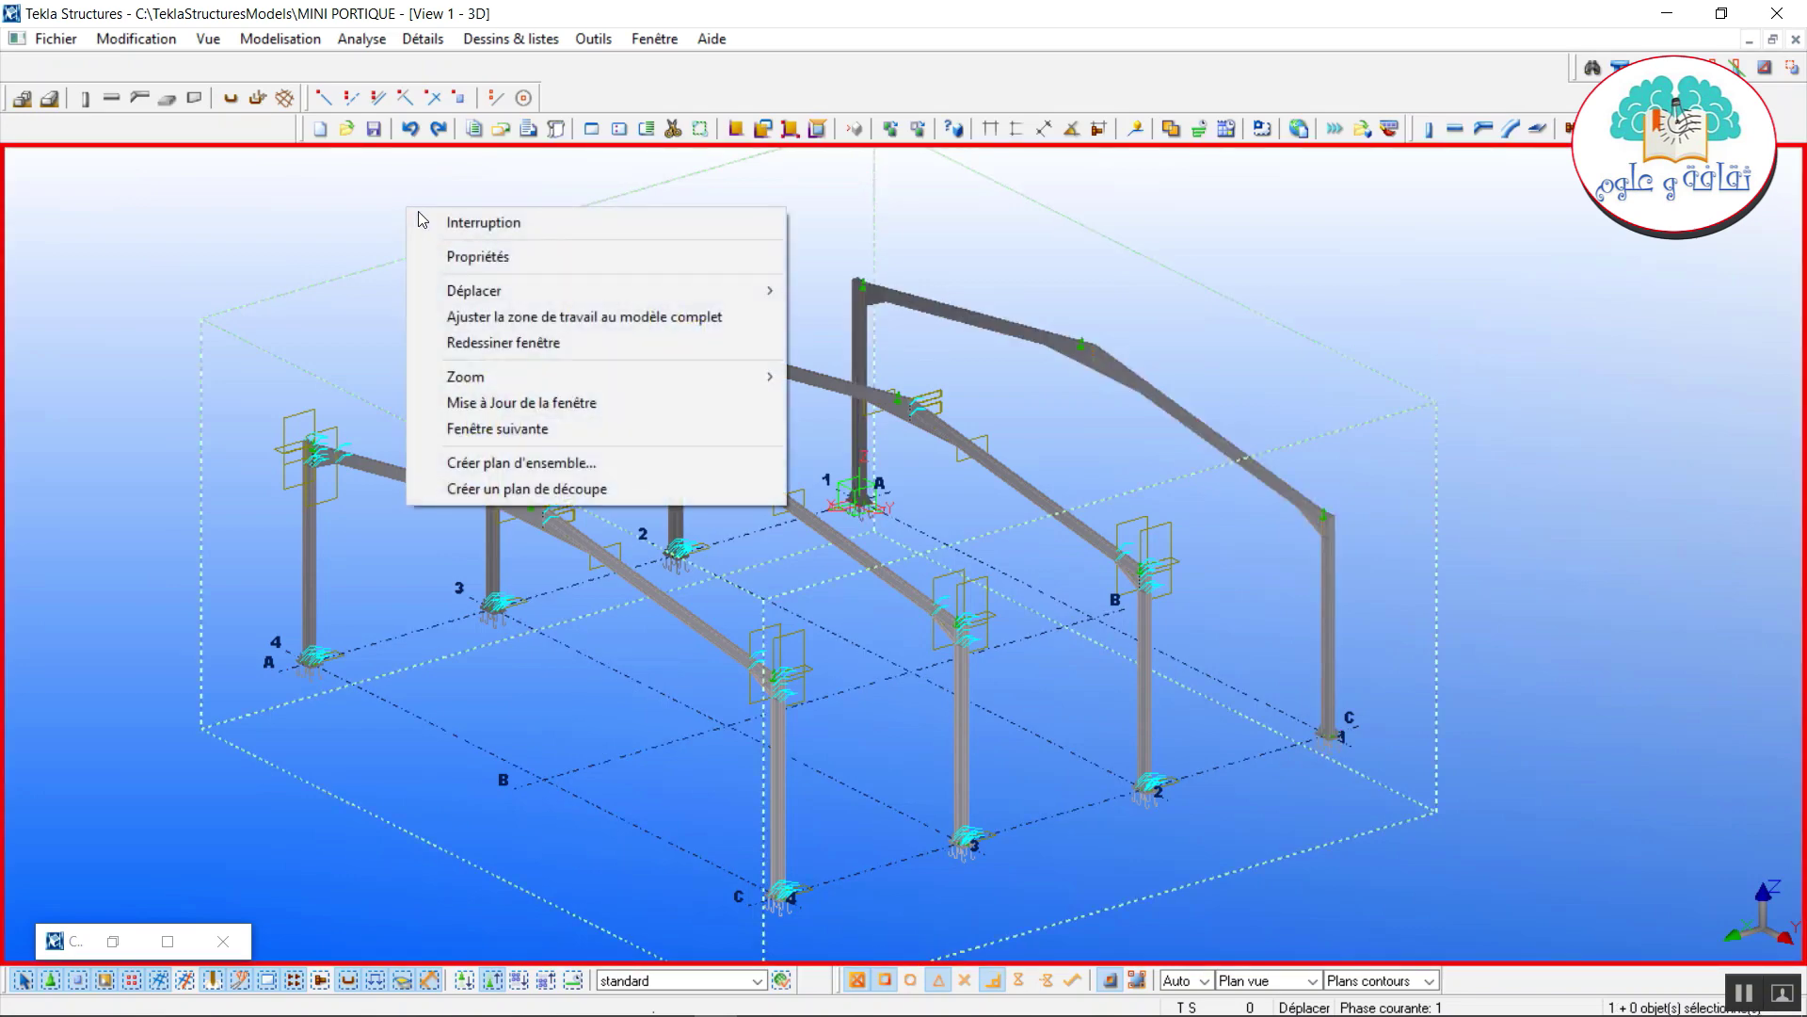
pyautogui.click(477, 341)
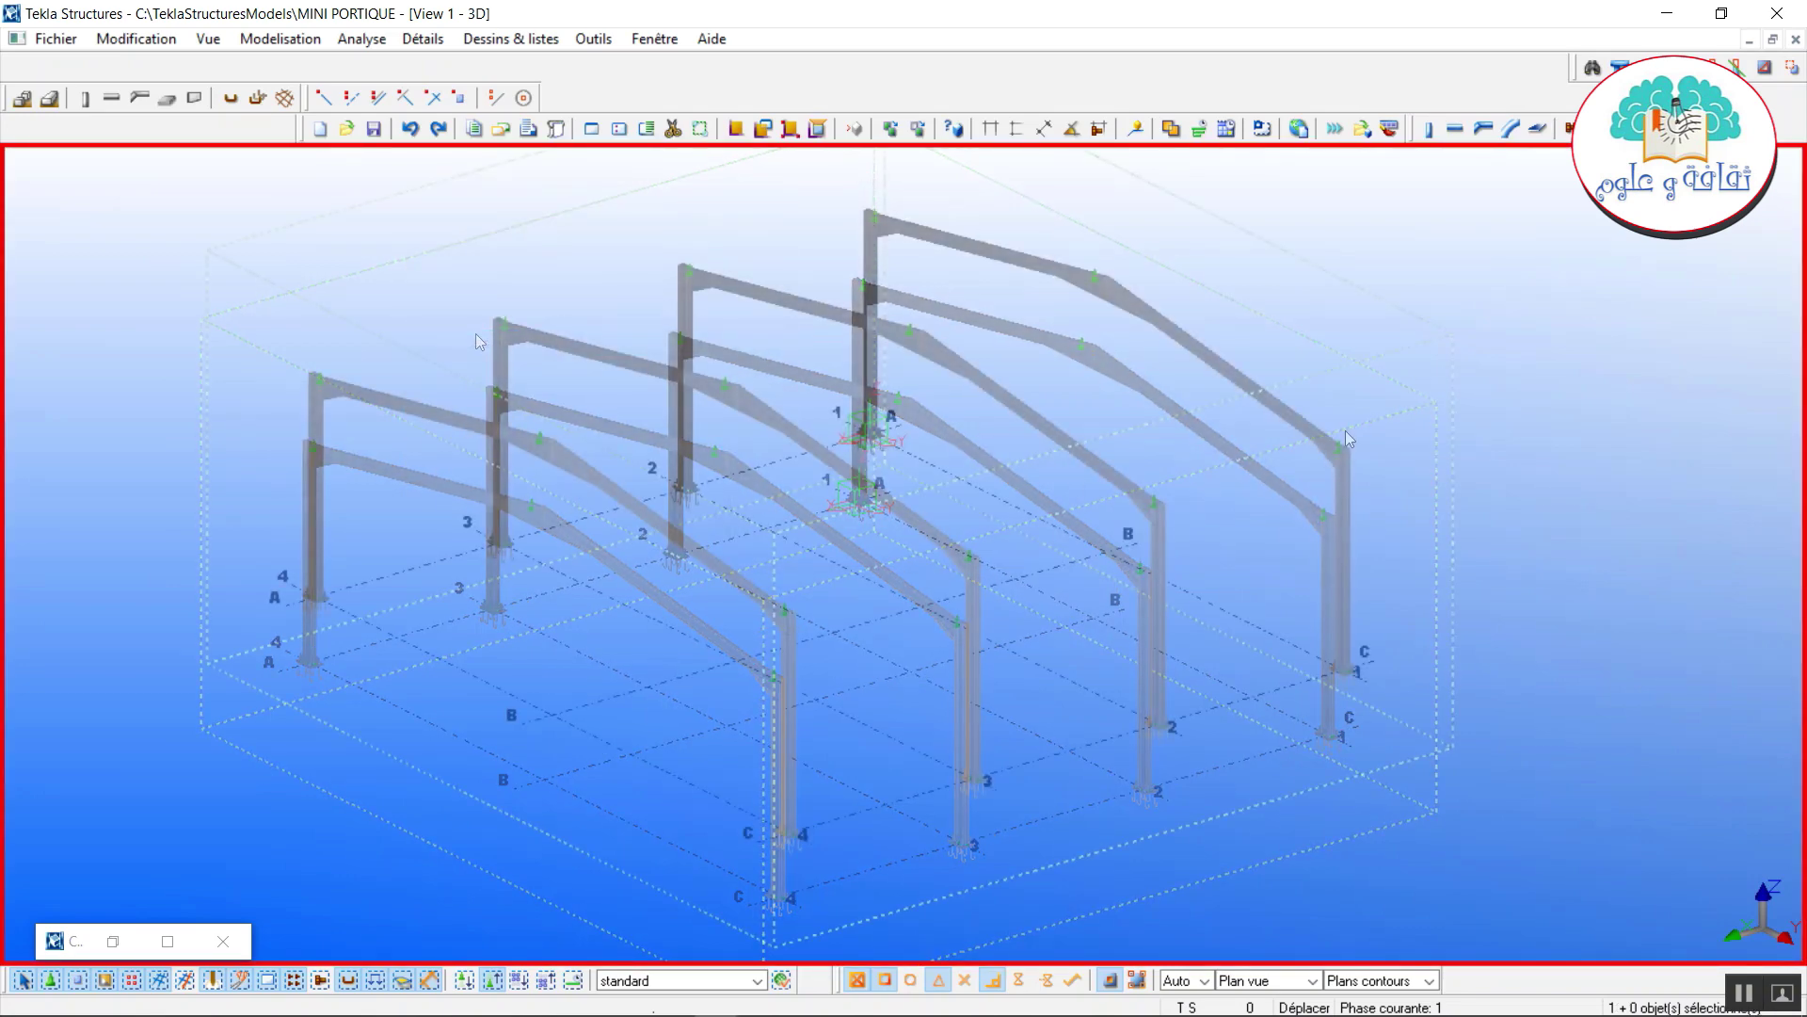
# Make the named view LONG PANA visible and close the view list.
pyautogui.hotkey('ctrl', 'i')
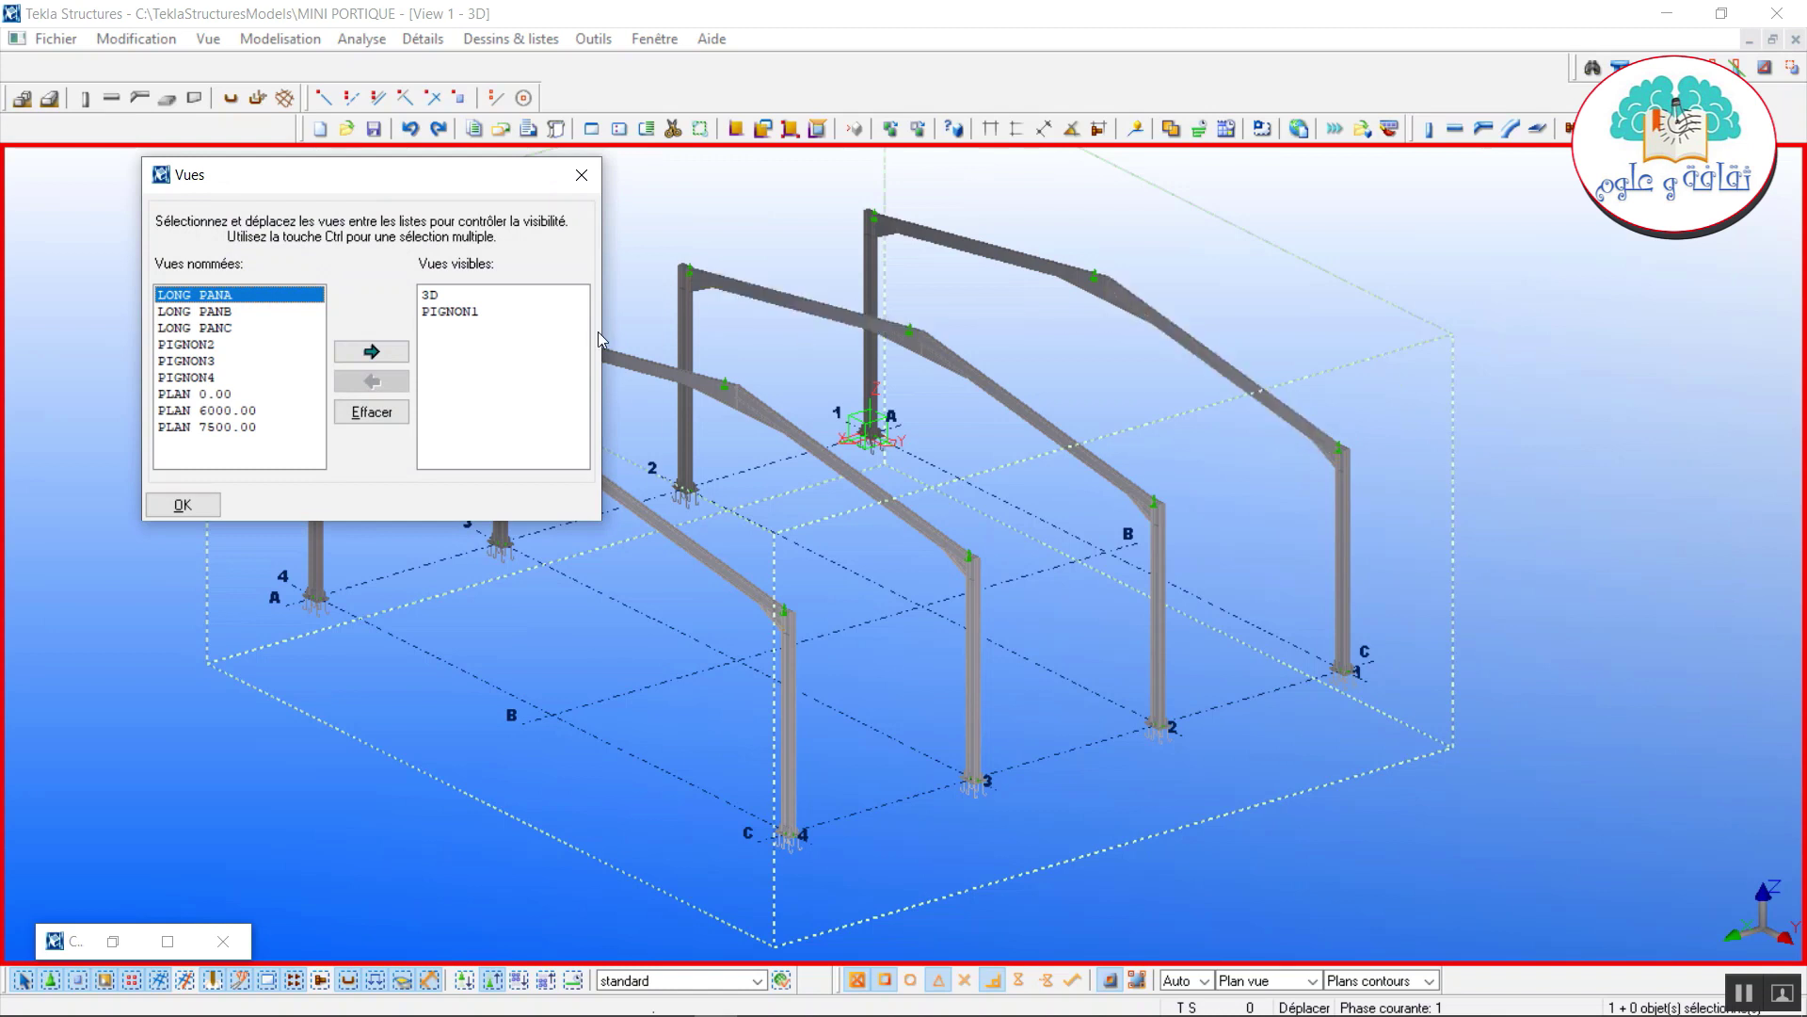
pyautogui.click(369, 351)
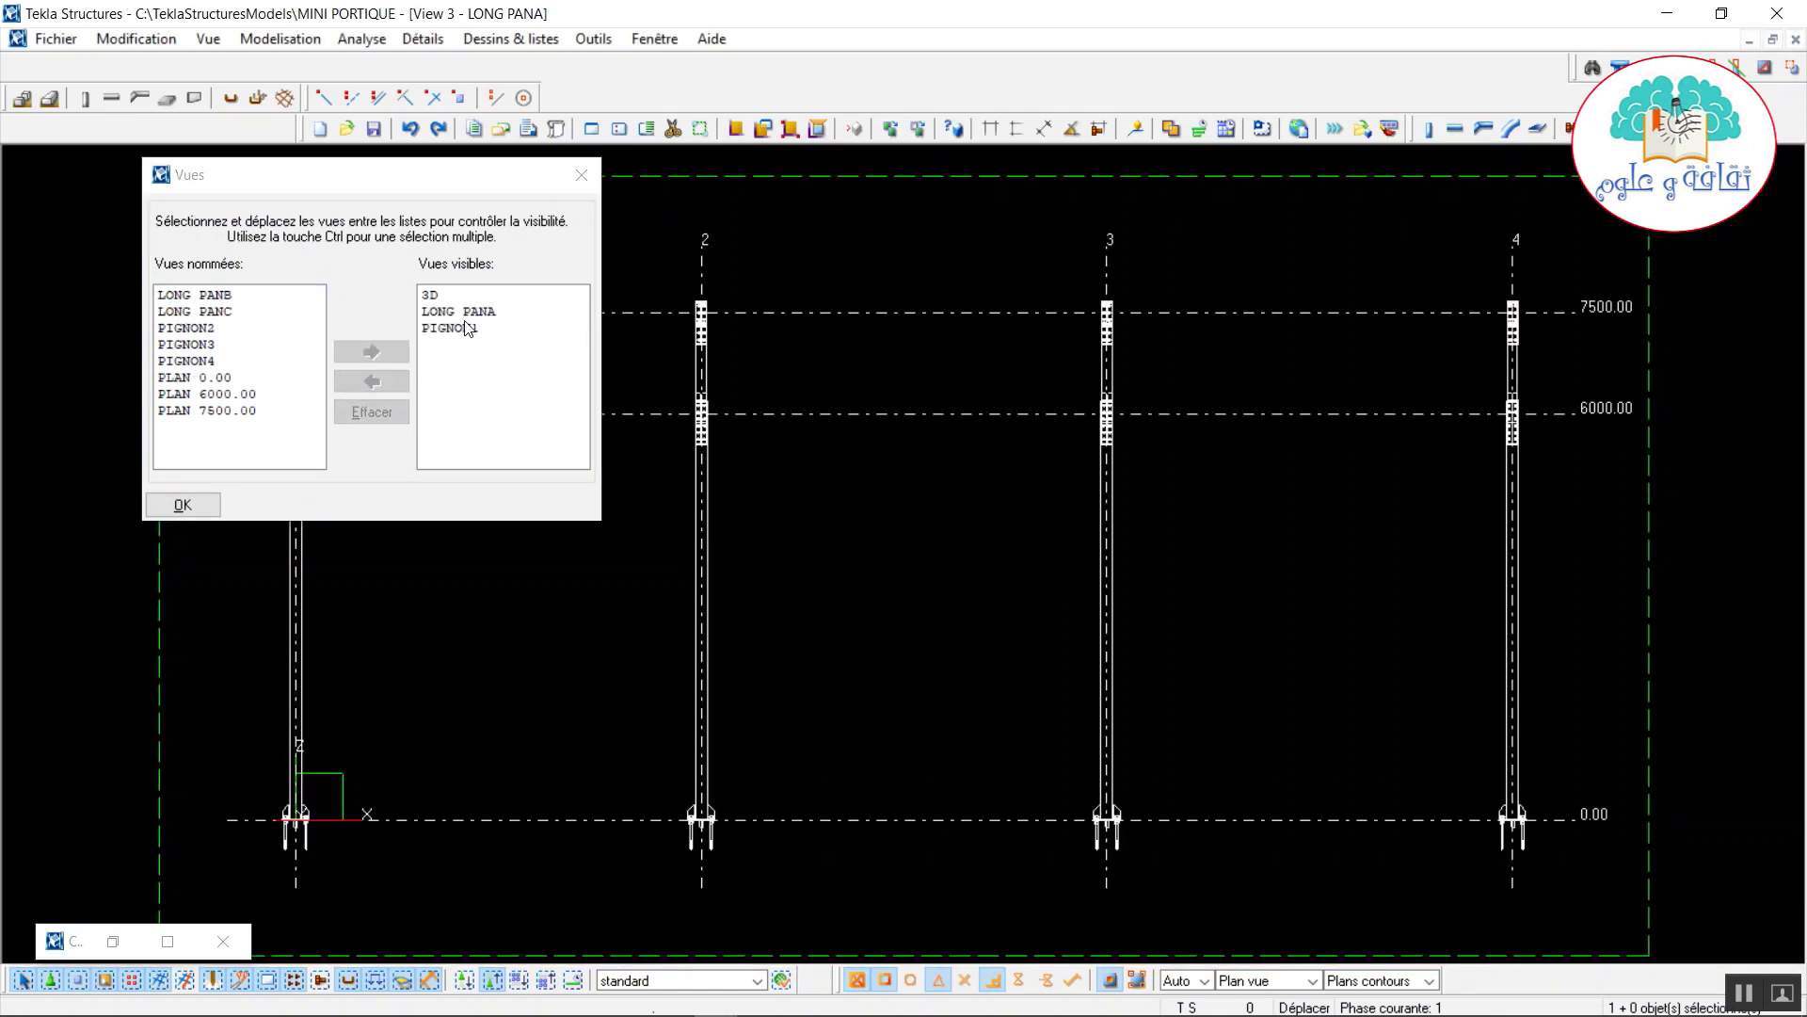
pyautogui.click(581, 176)
pyautogui.moveTo(571, 548); pyautogui.dragTo(646, 613, button='middle')
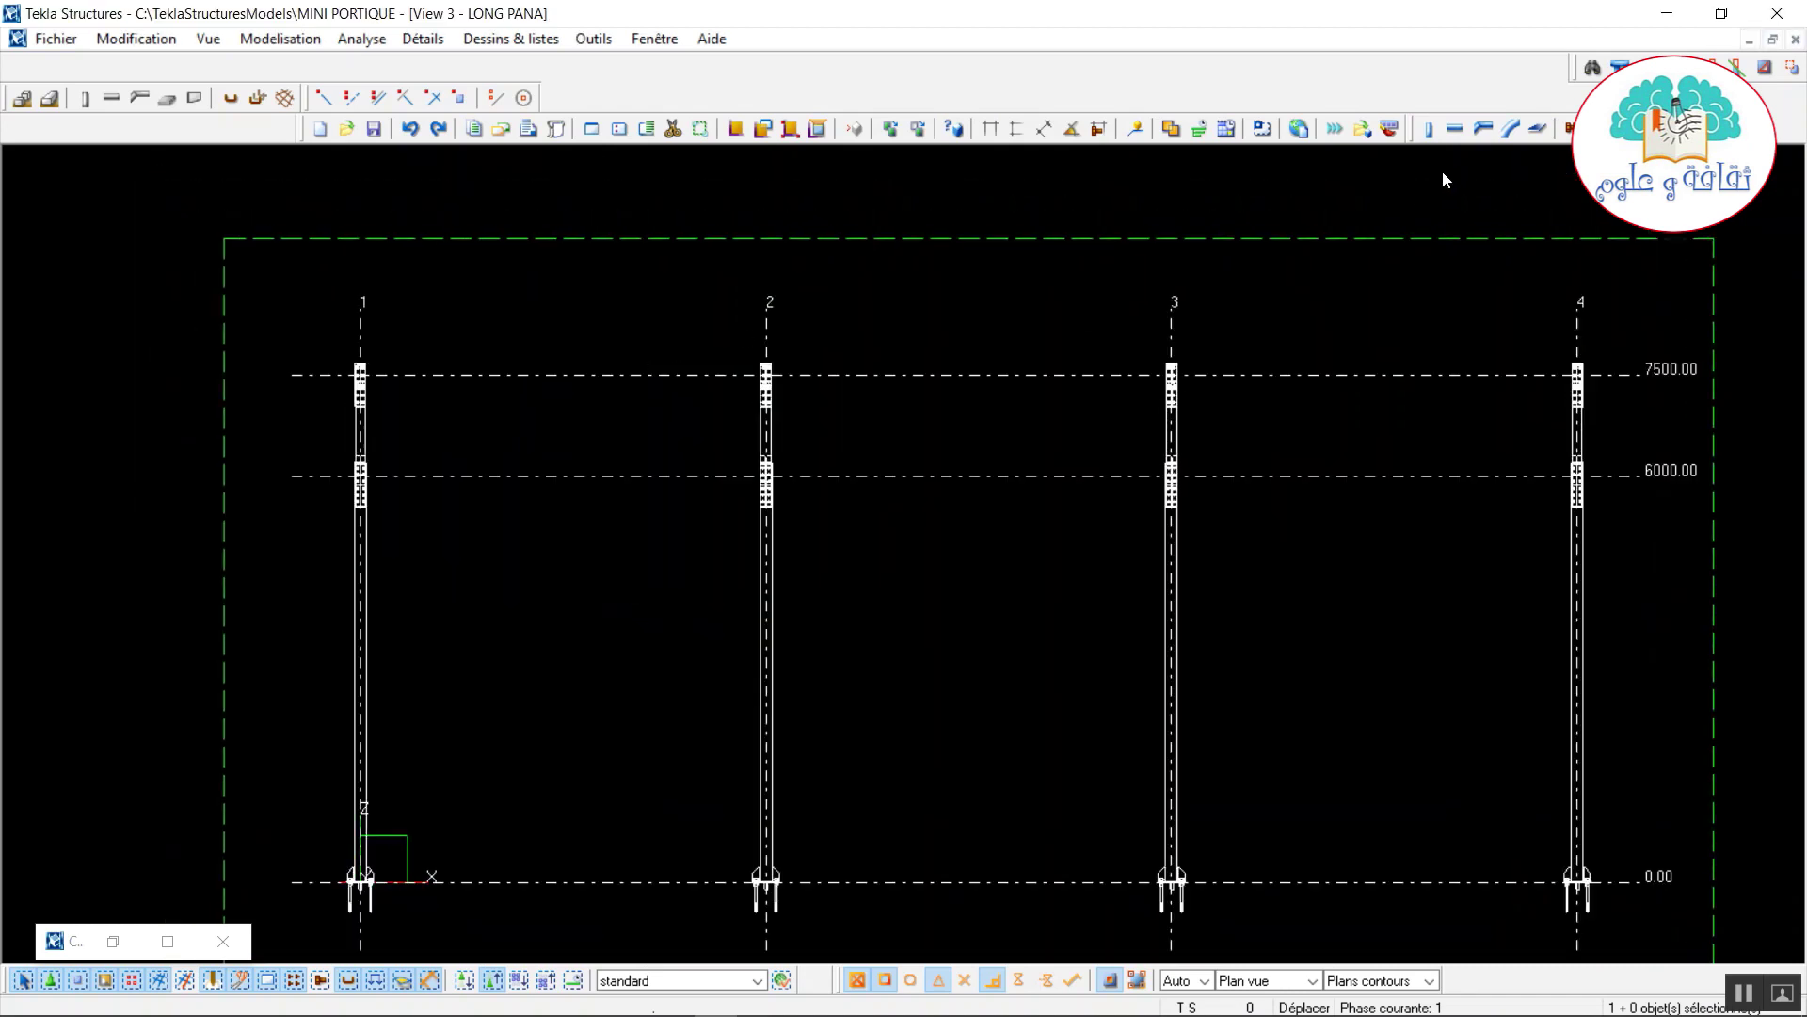
# Start a new beam and set its profile to HEA120, checking its position settings.
pyautogui.click(1455, 129)
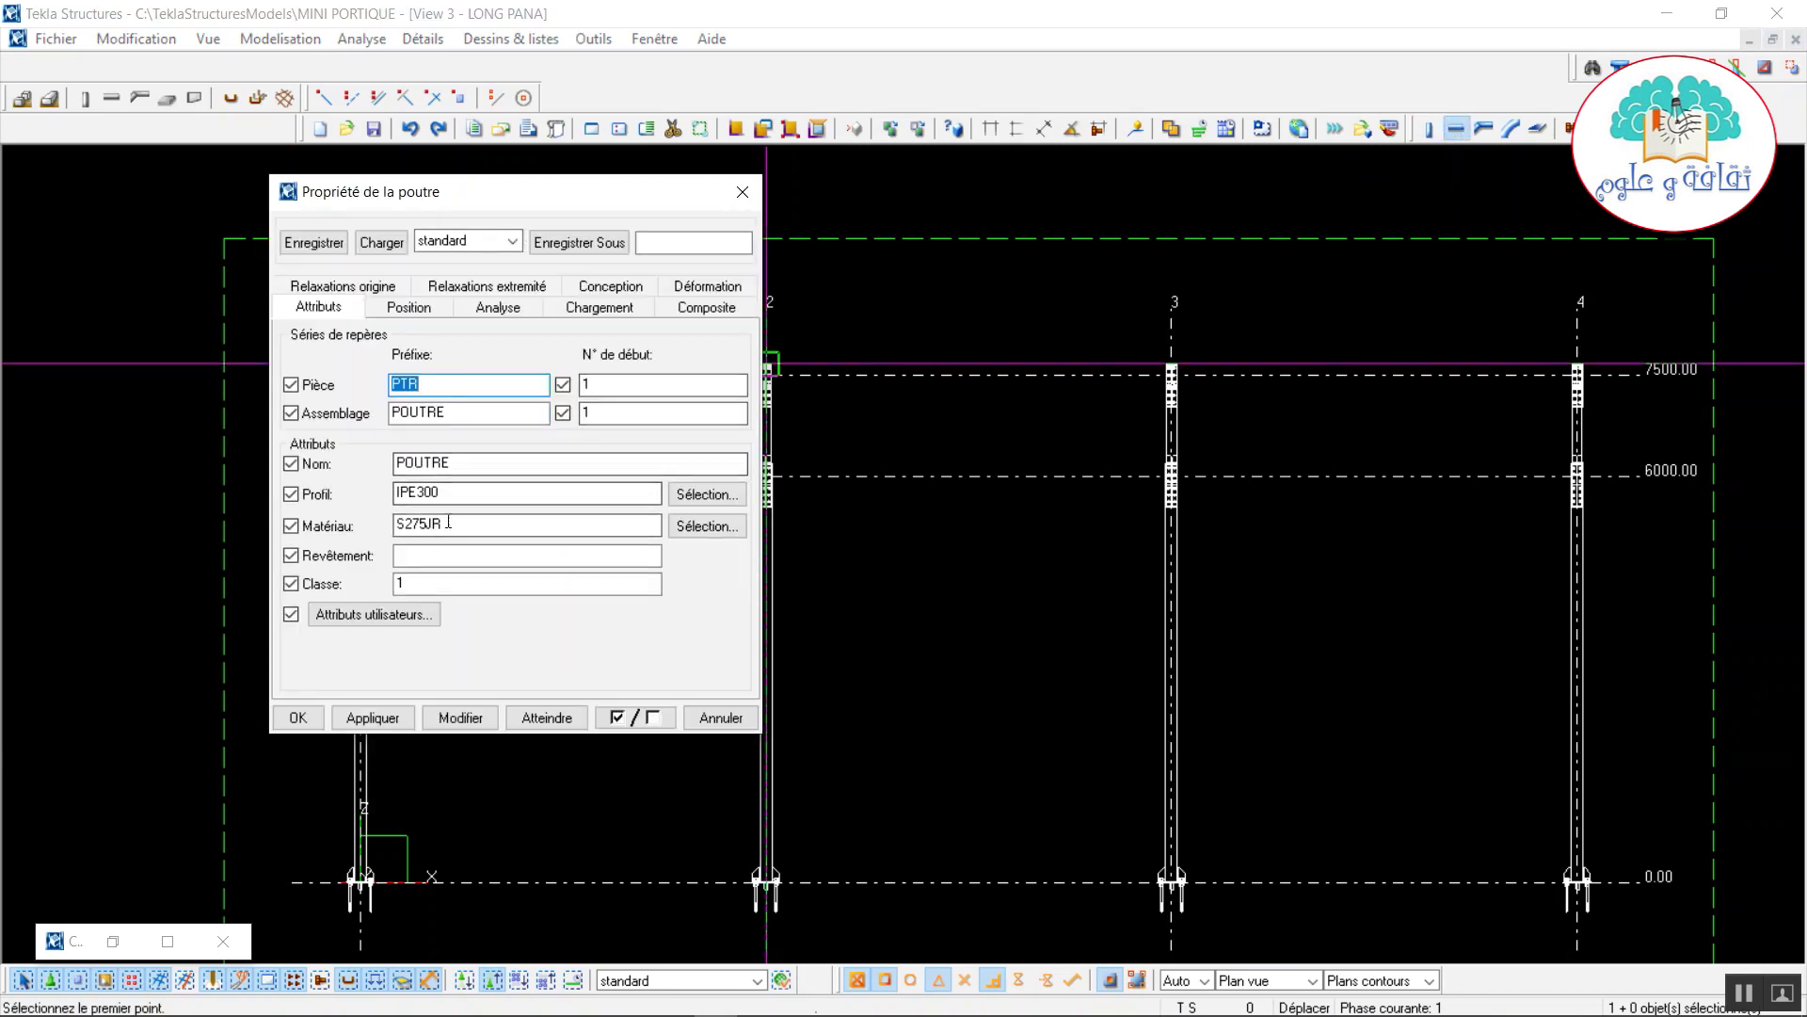
pyautogui.moveTo(458, 496); pyautogui.dragTo(389, 494)
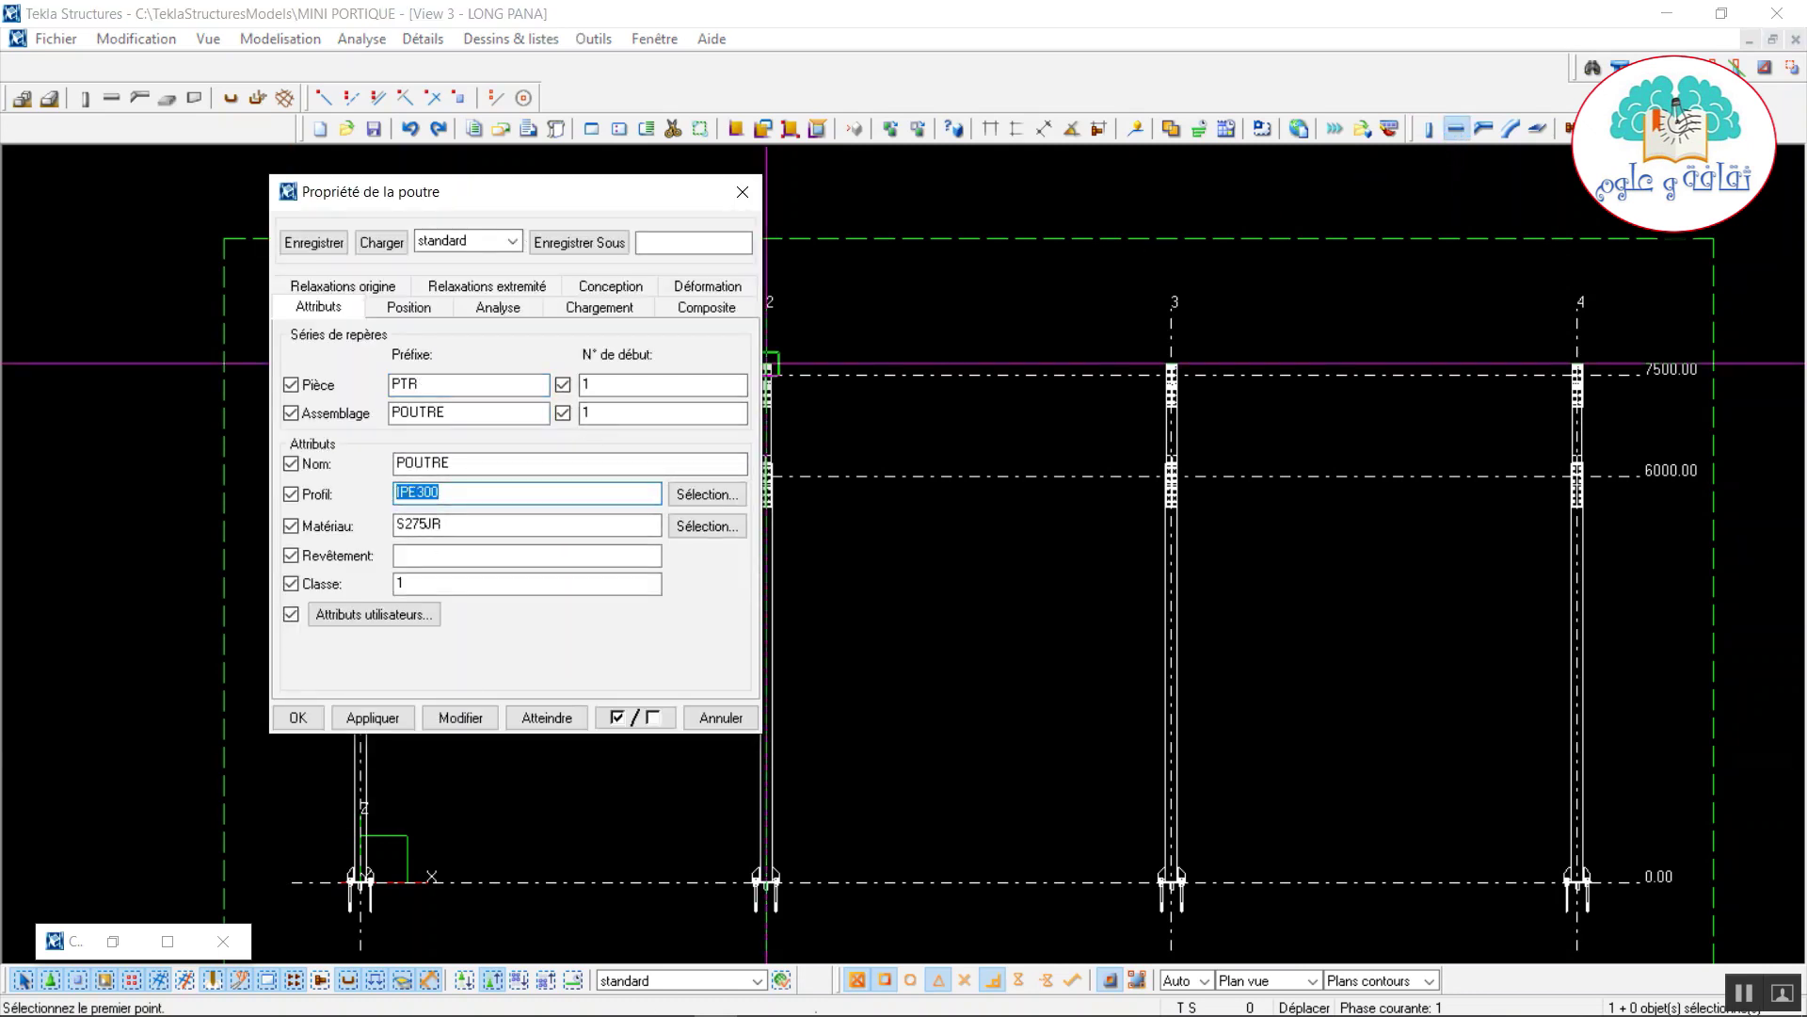
pyautogui.write('HEA120')
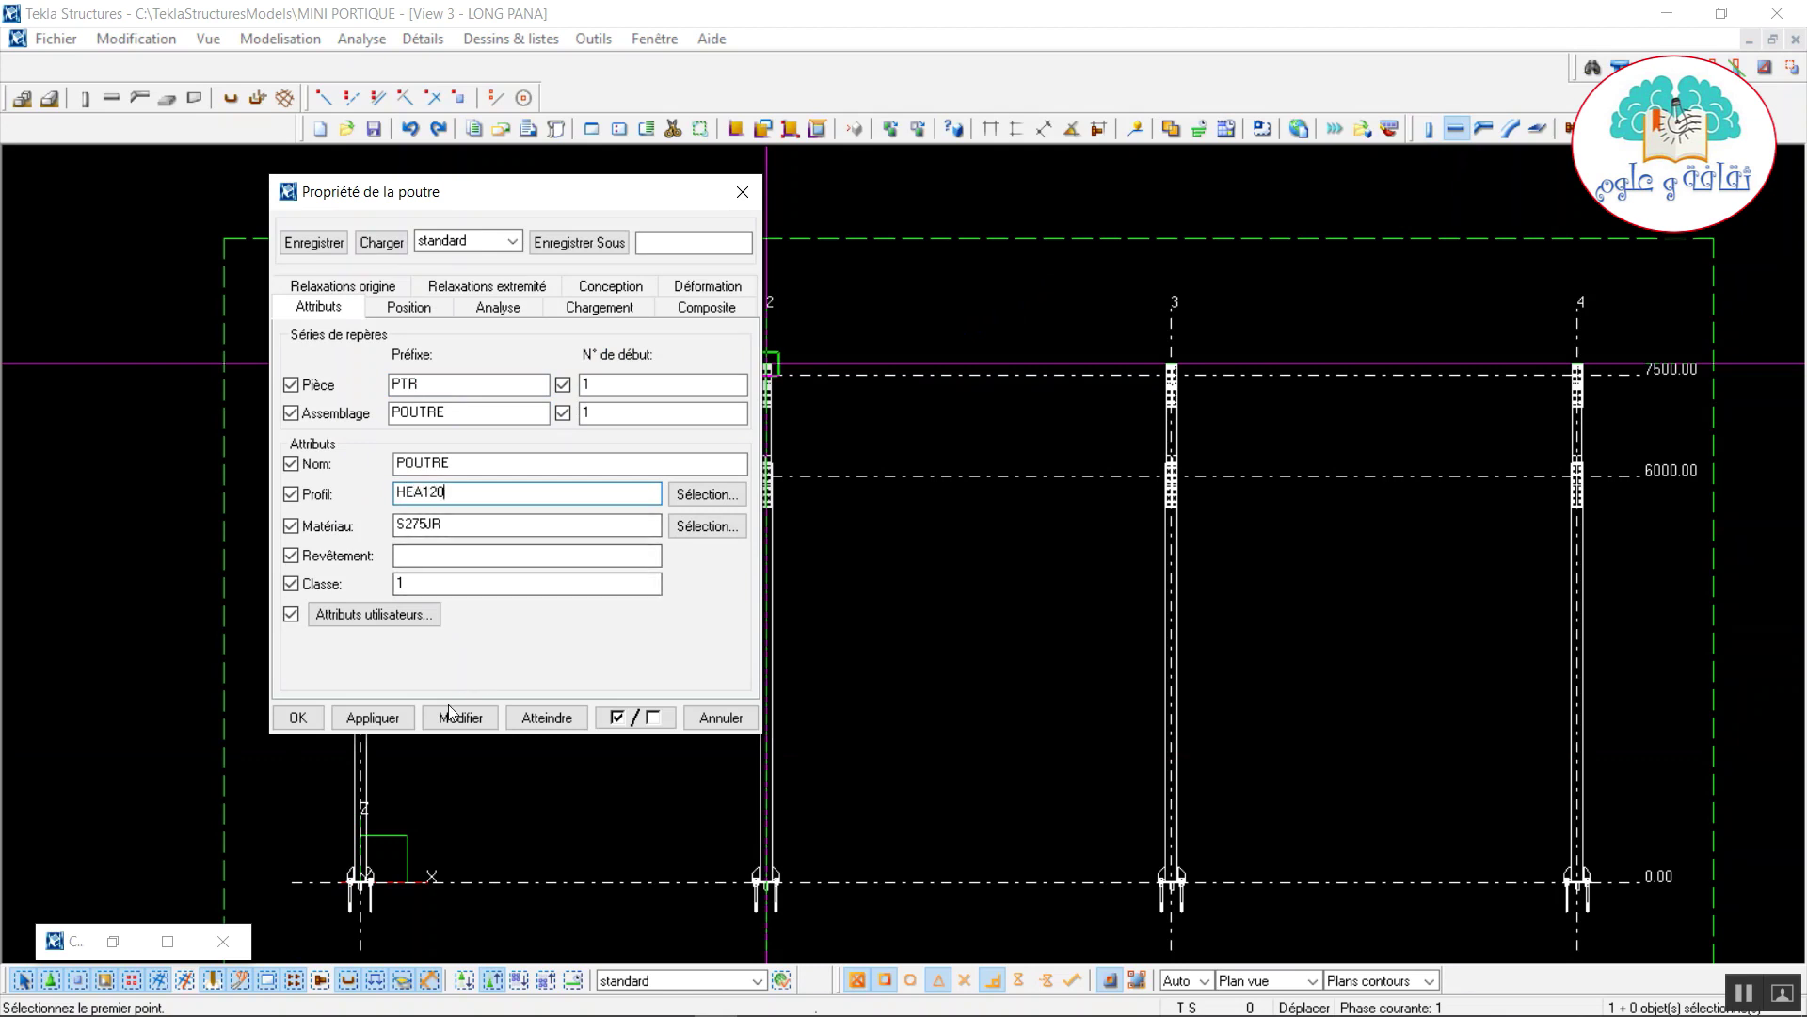
pyautogui.click(405, 308)
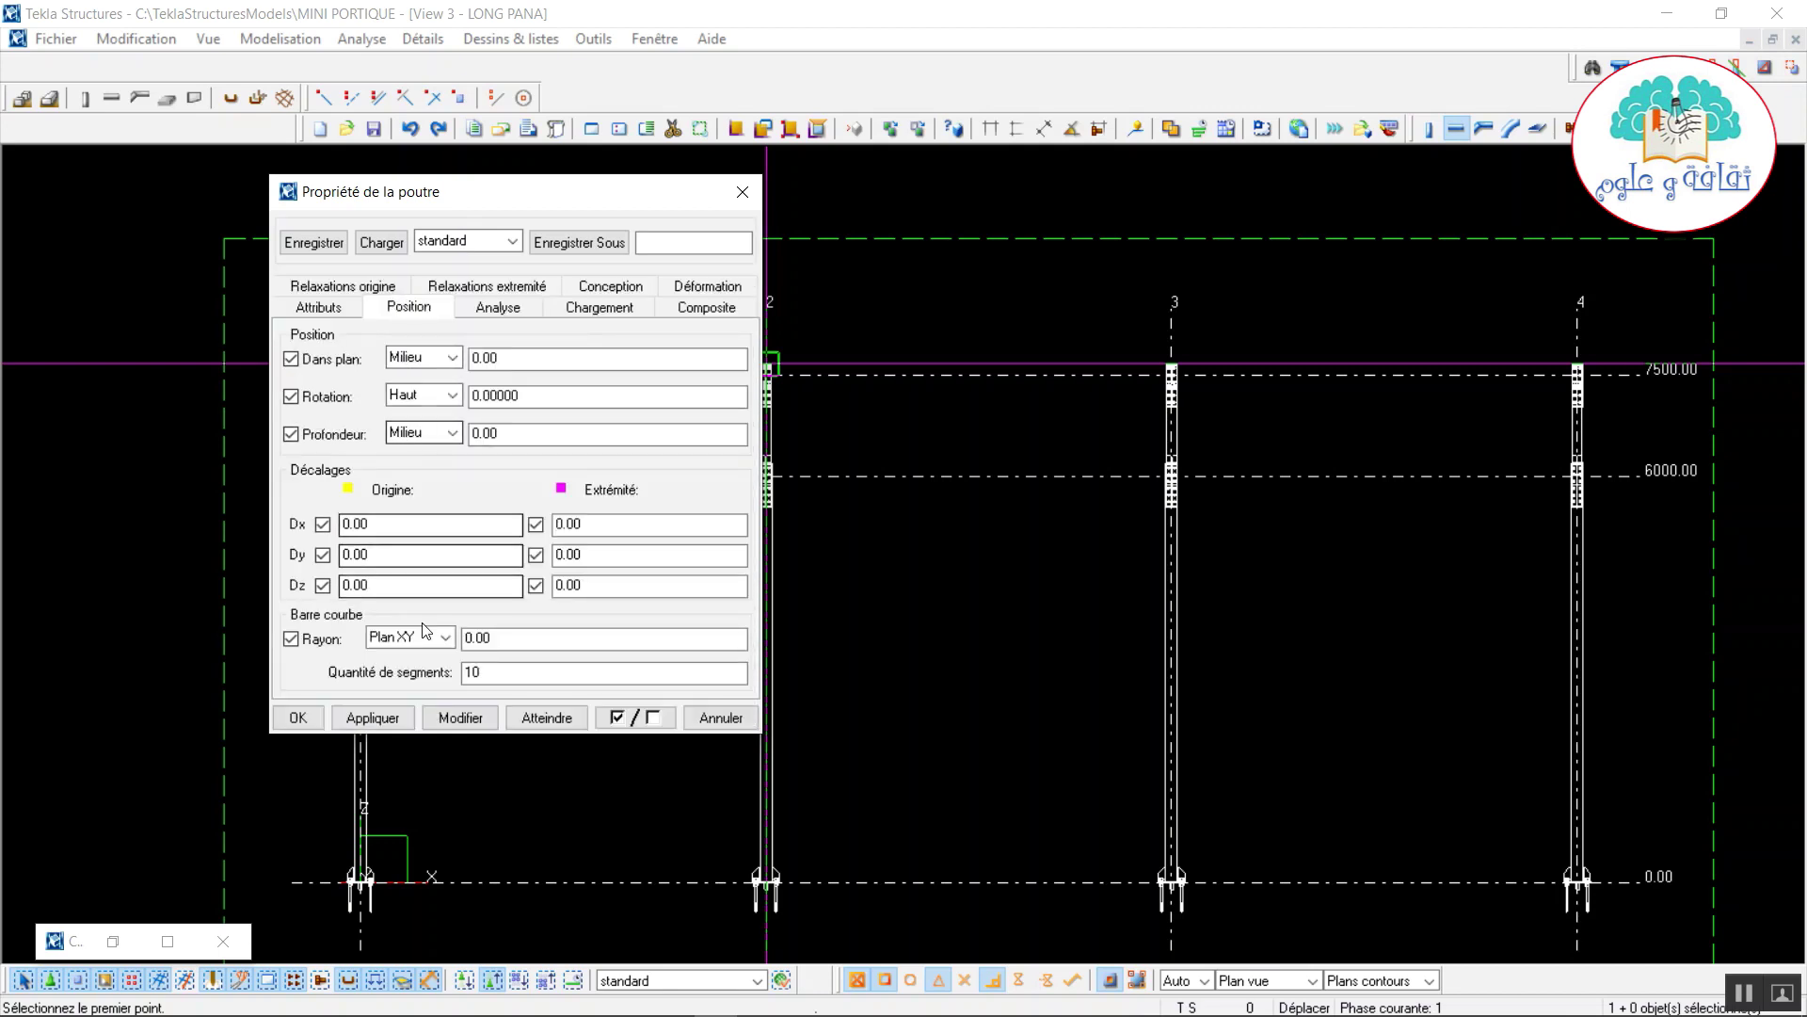
pyautogui.click(318, 307)
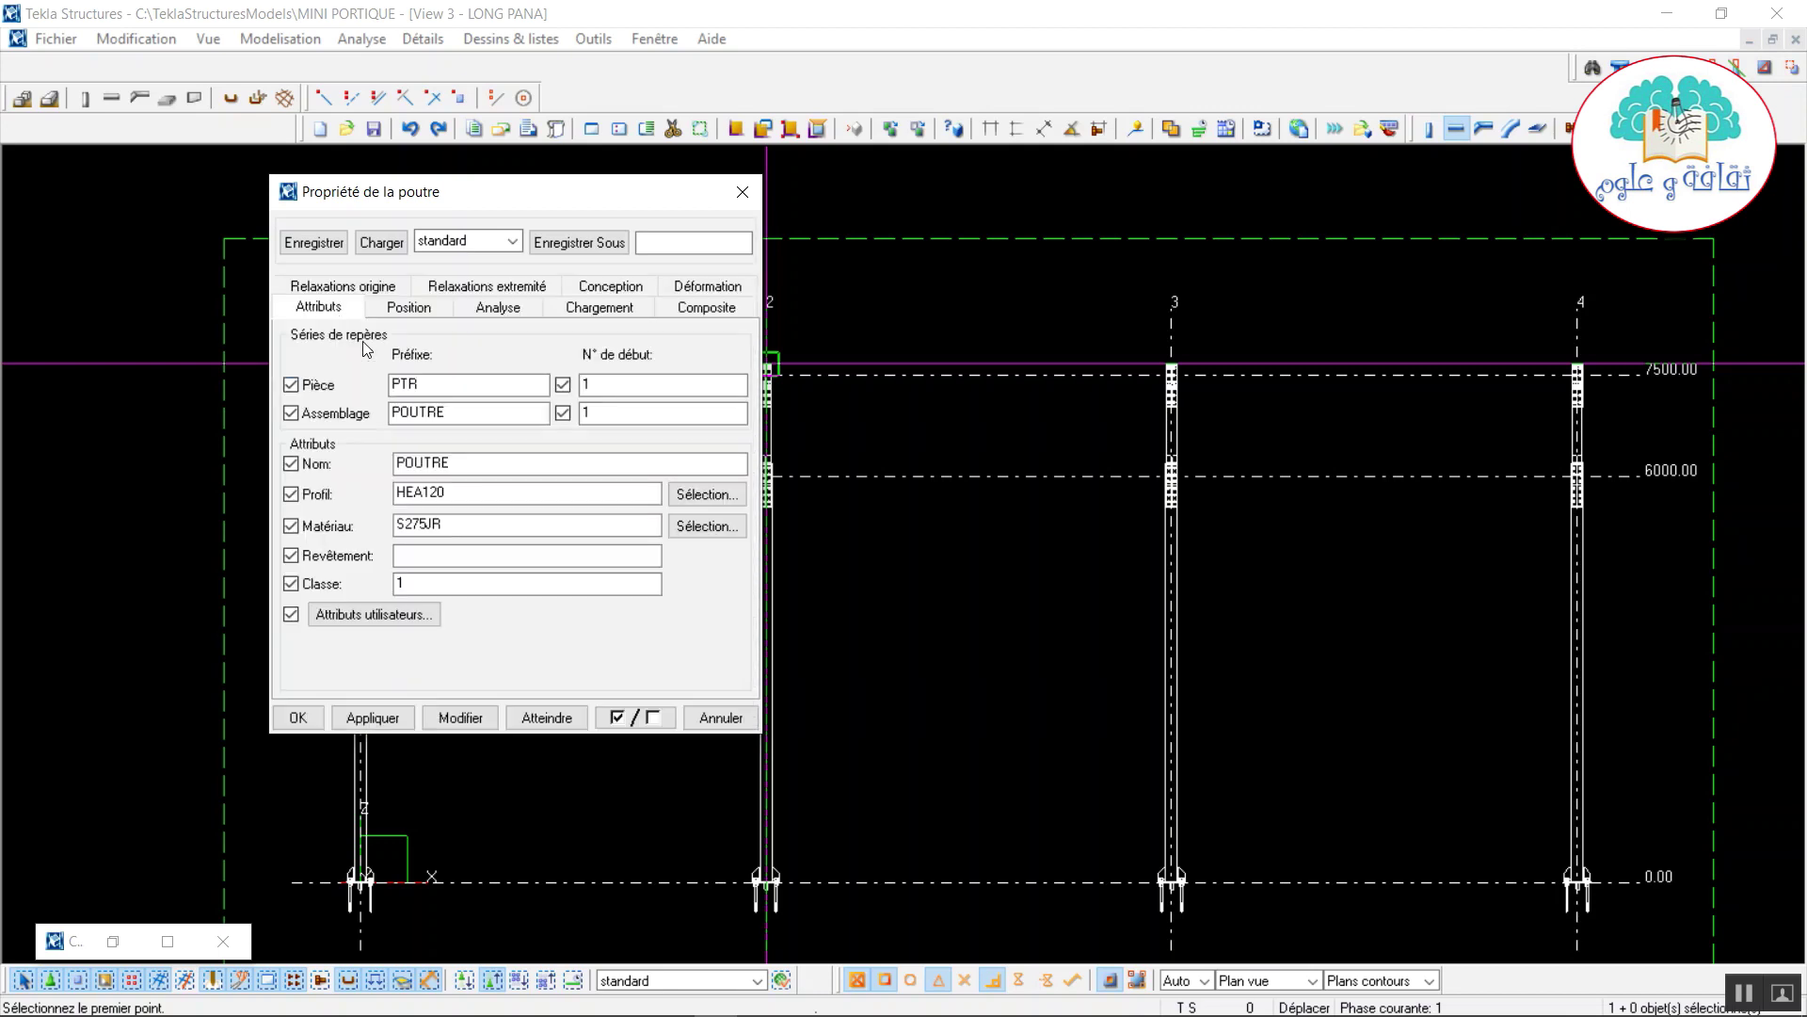
# Set both the beam's name and its assembly prefix to COMPR, and apply and close the beam properties.
pyautogui.doubleClick(386, 384)
pyautogui.write('COMPR')
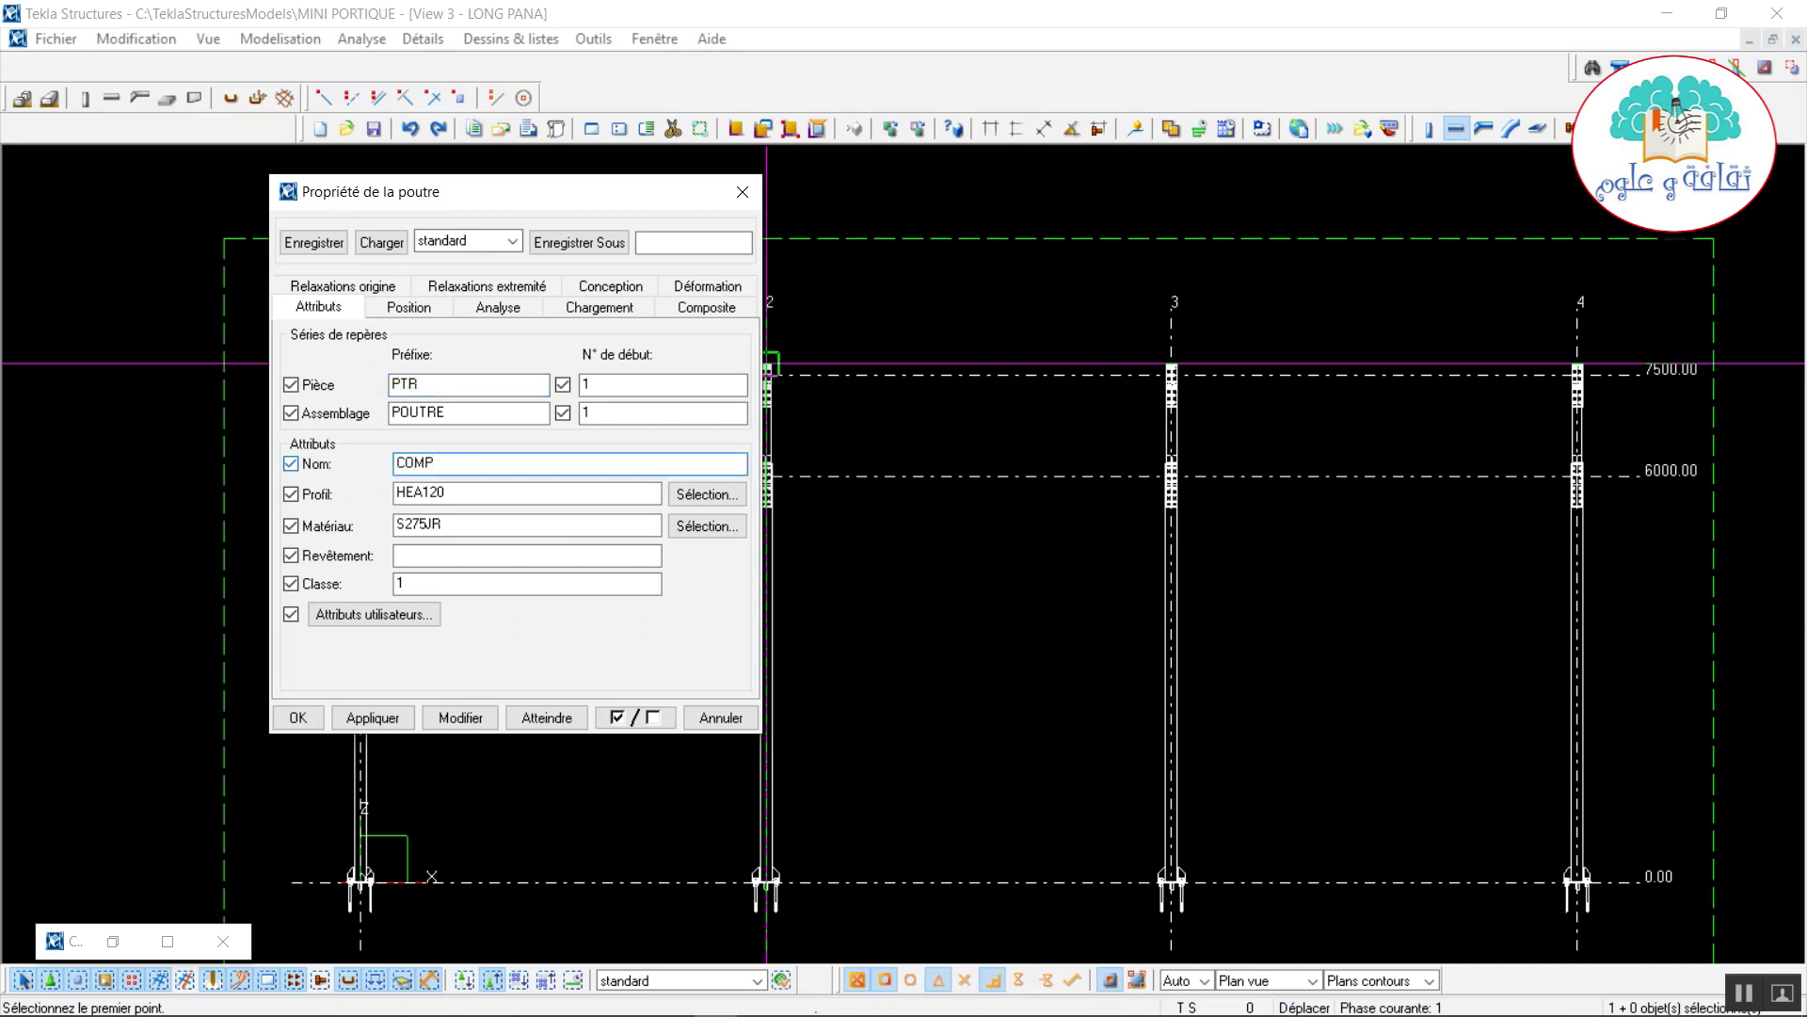
pyautogui.doubleClick(475, 414)
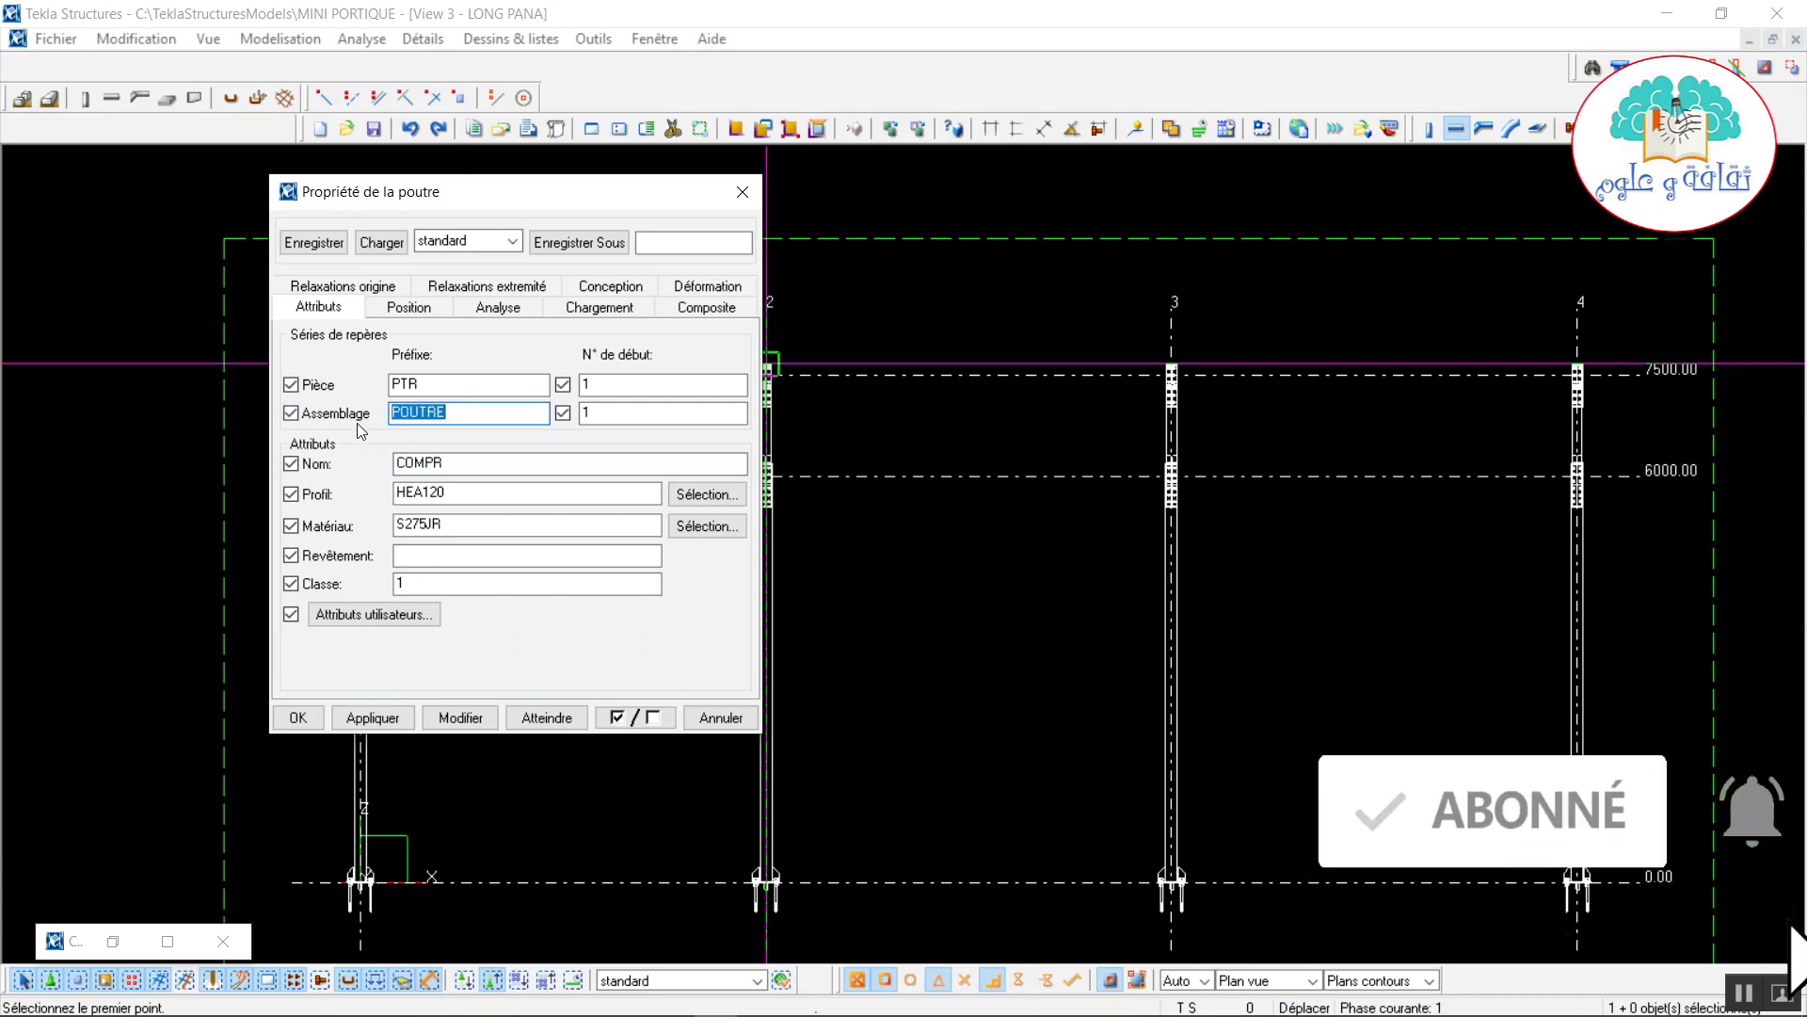
pyautogui.write('COMPR')
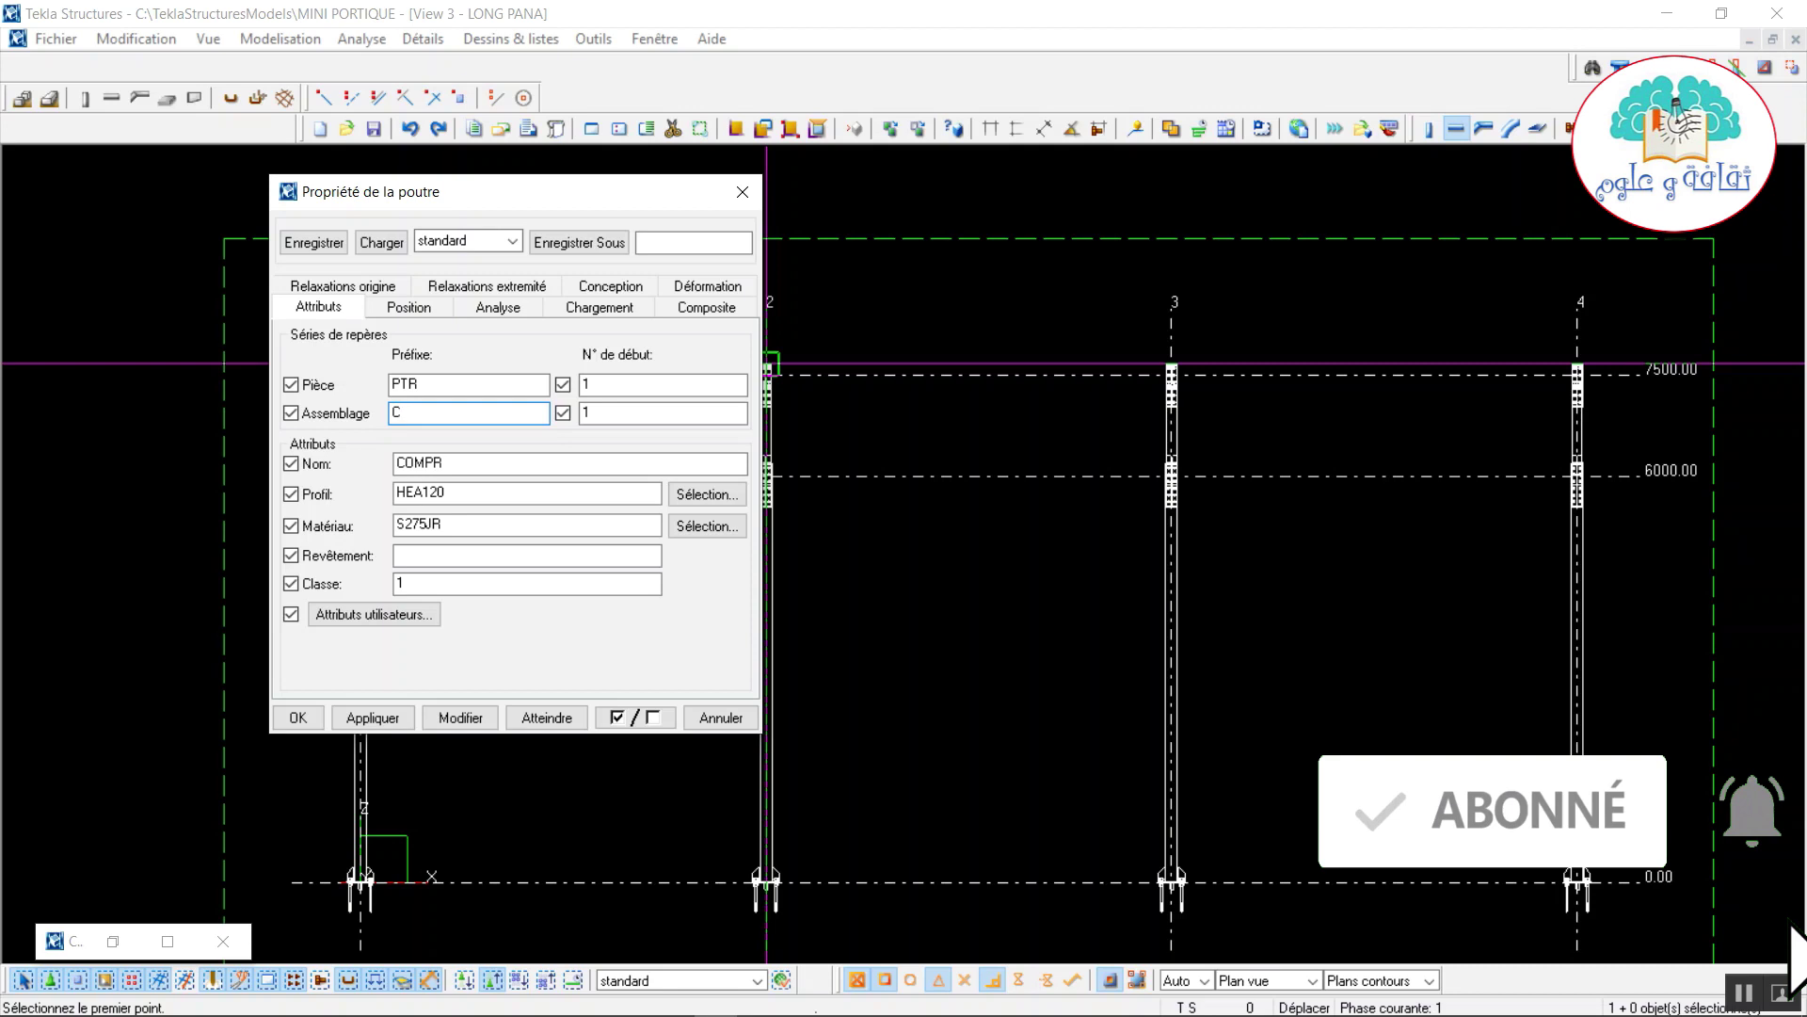
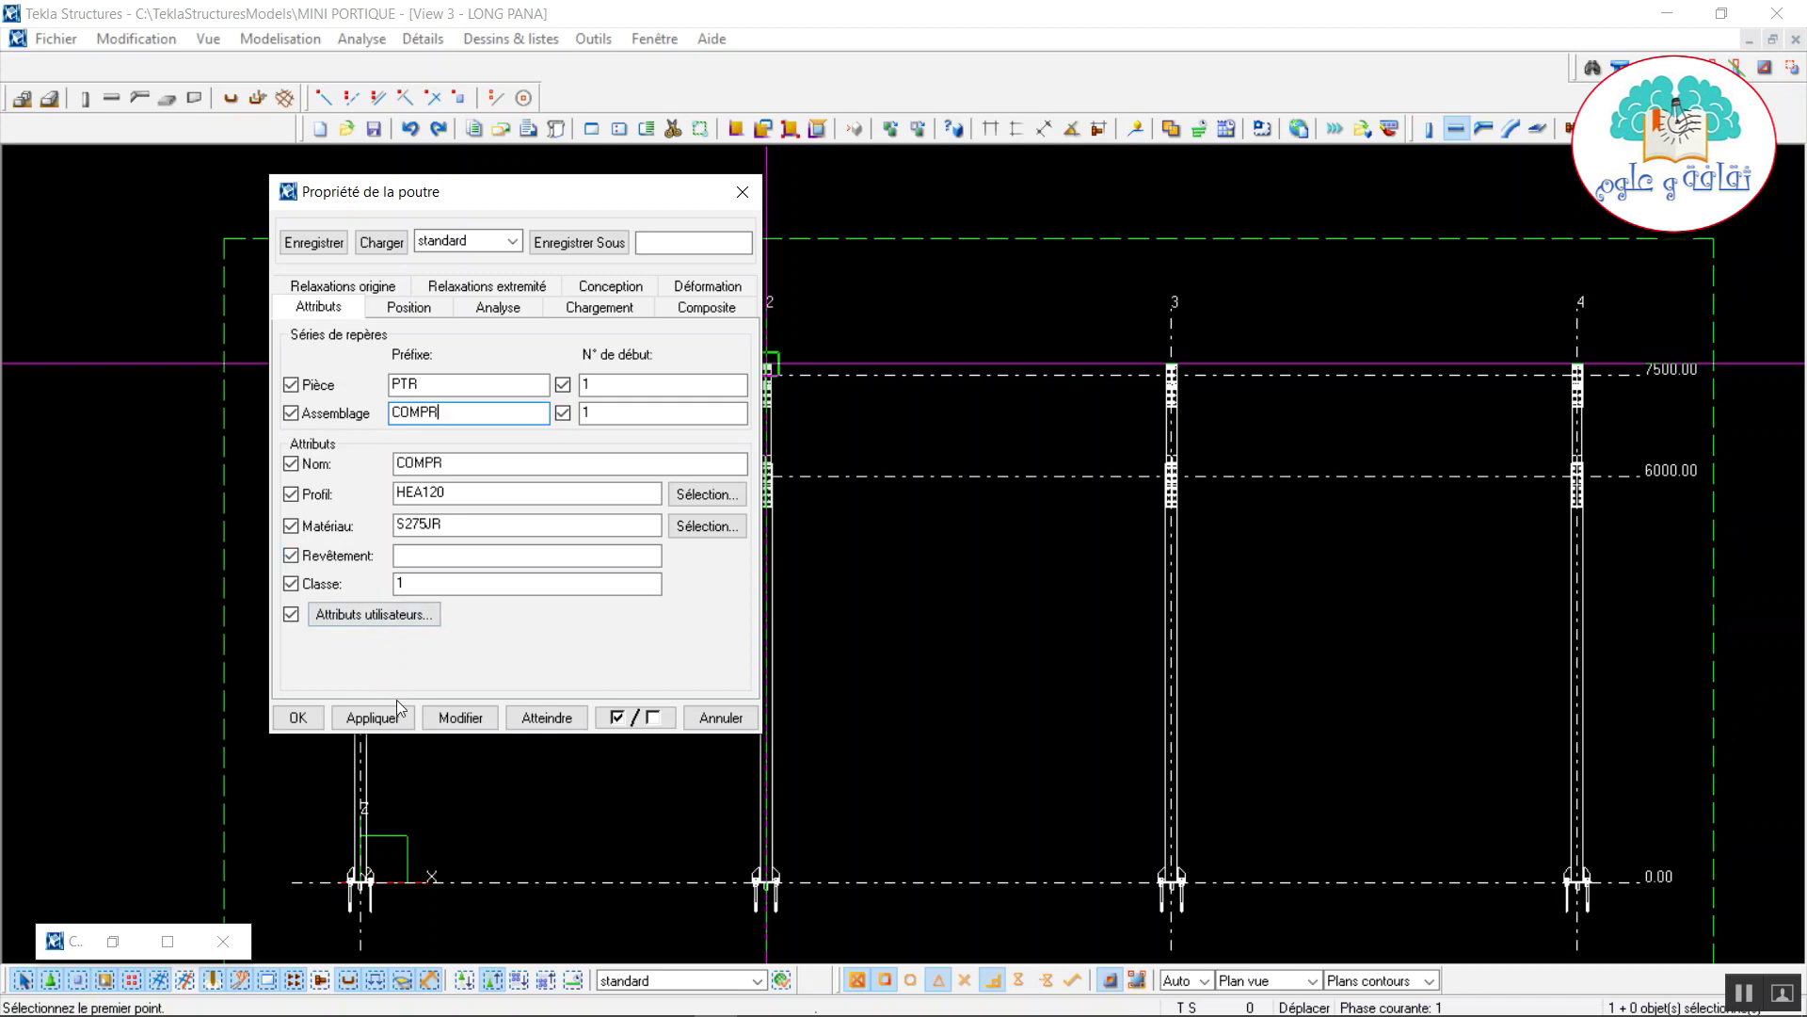
pyautogui.click(376, 717)
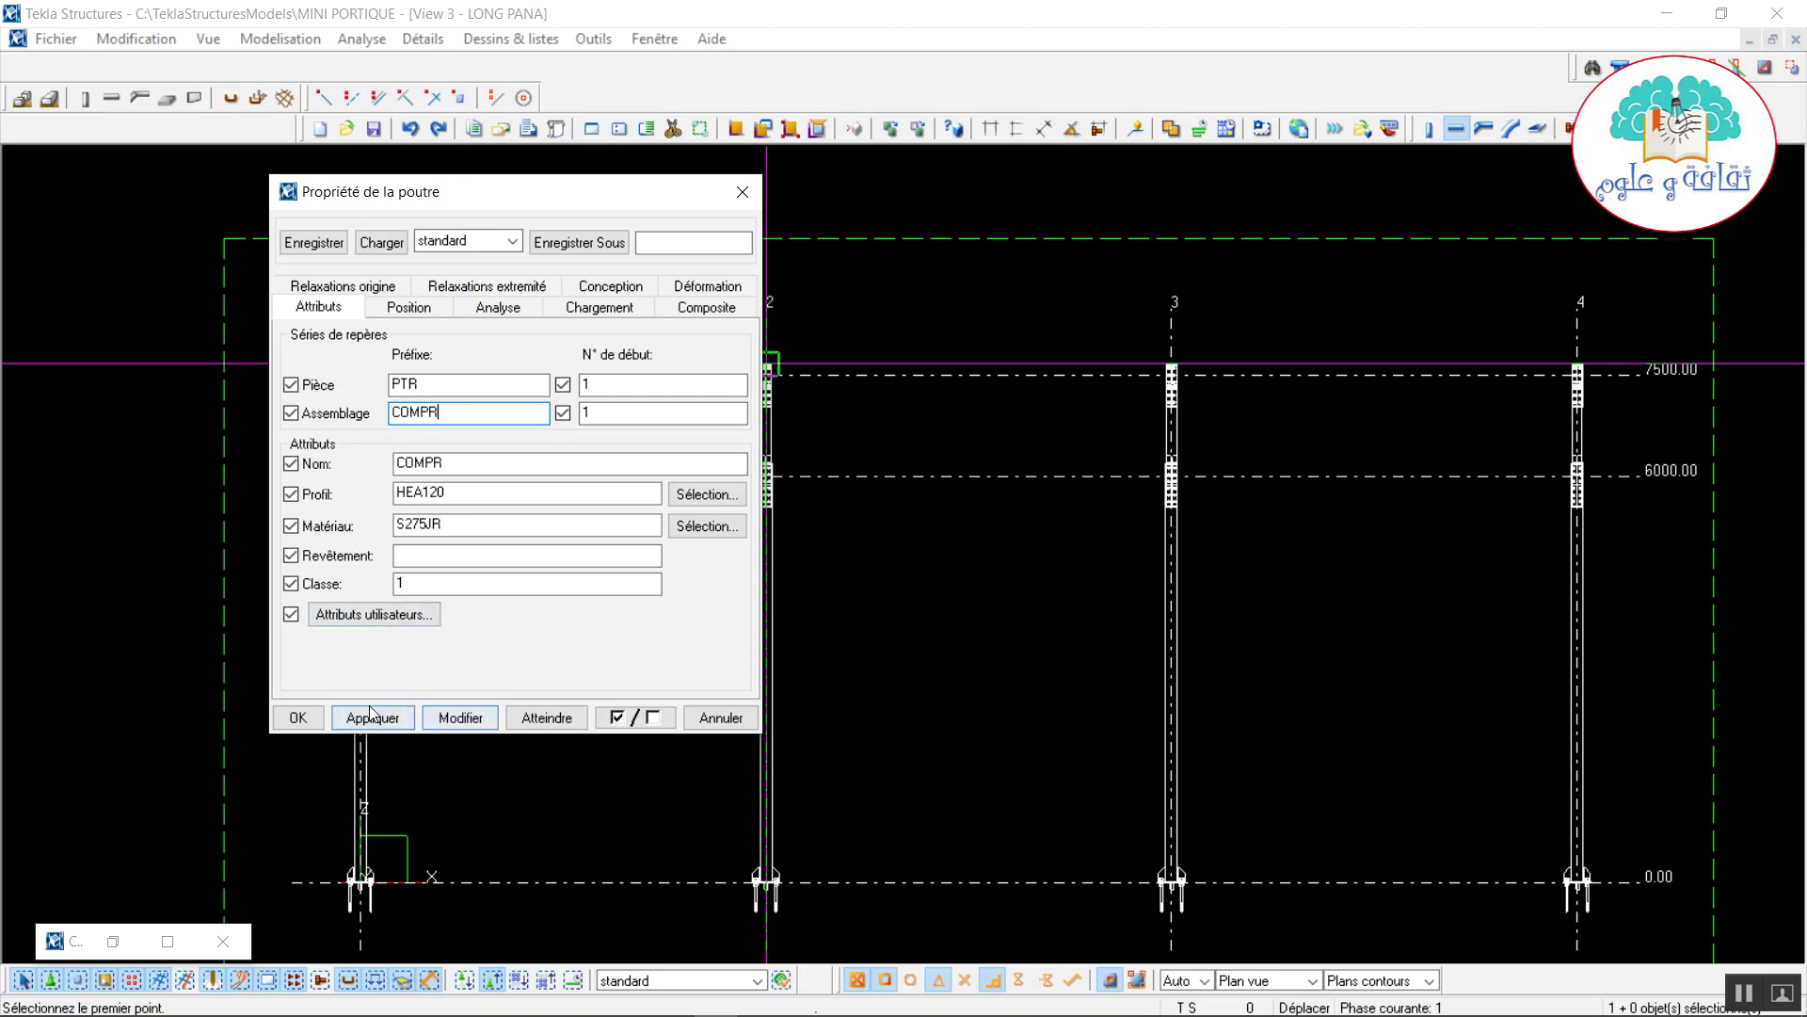
pyautogui.click(293, 718)
pyautogui.scroll(5, 423, 516)
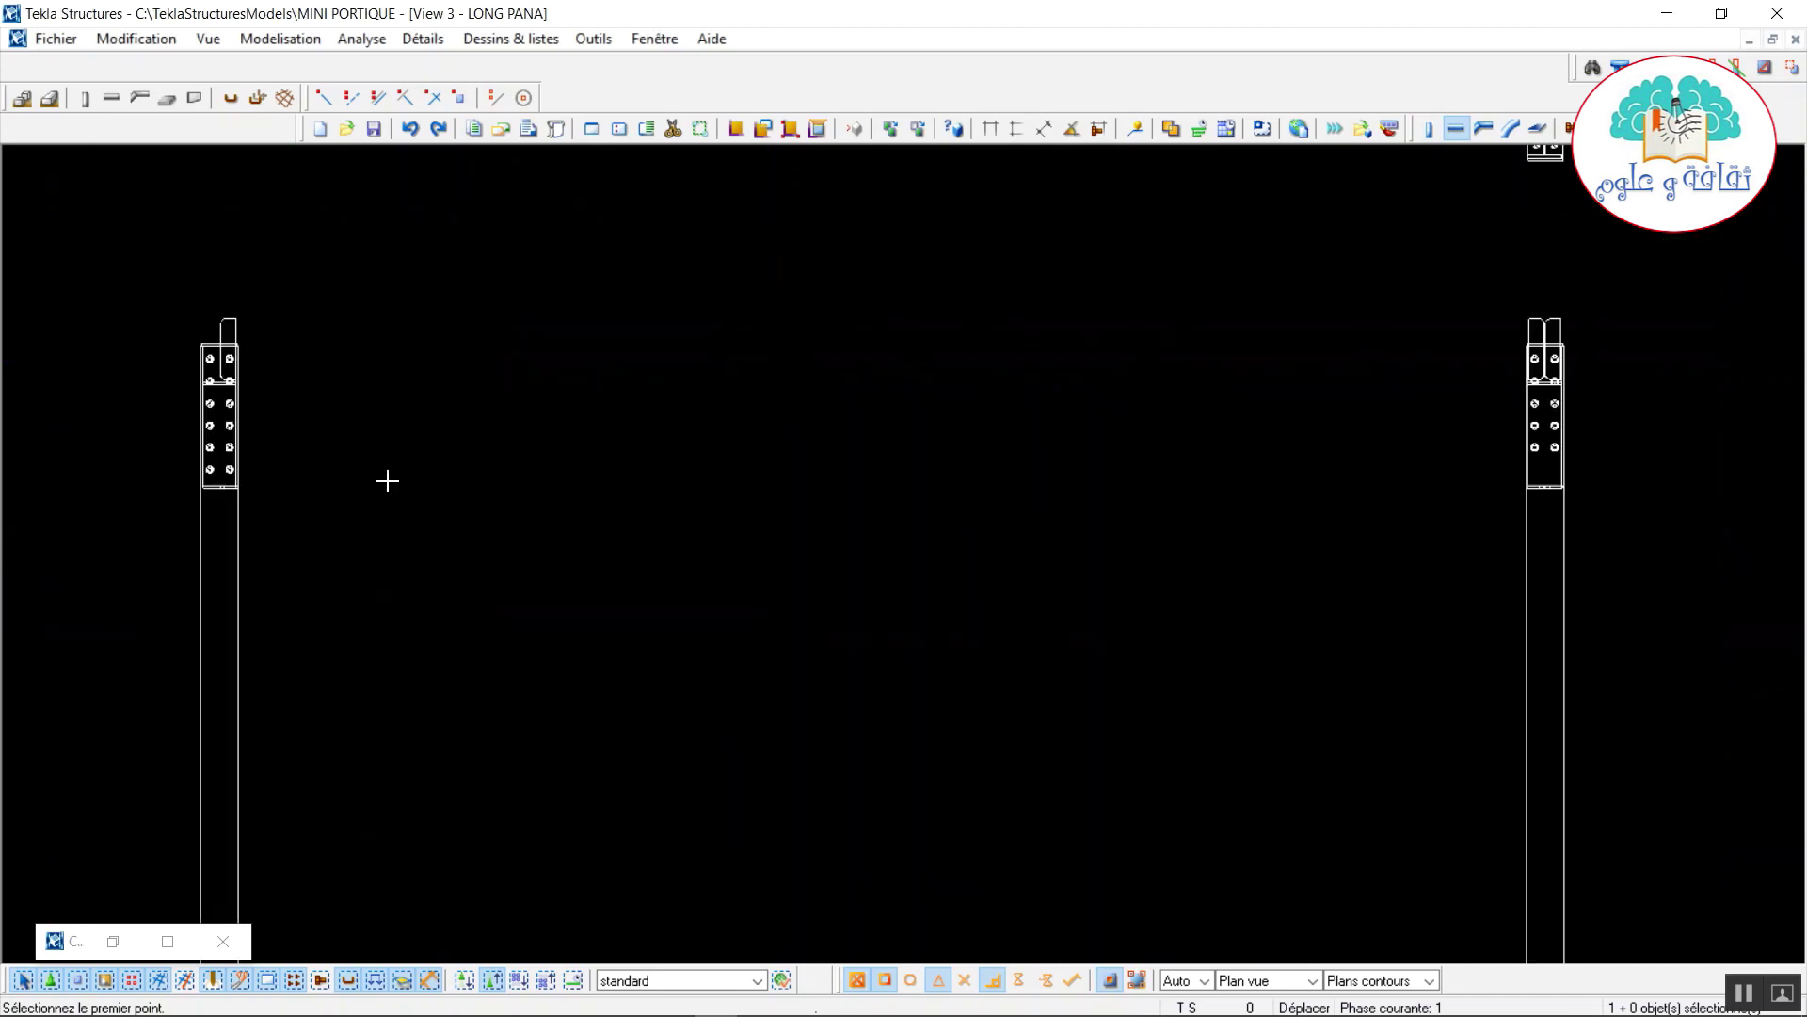
# Place the HEA120 beam between the frames on grid lines 1 and 2 at level 6000, and end the beam command.
pyautogui.scroll(6, 251, 383)
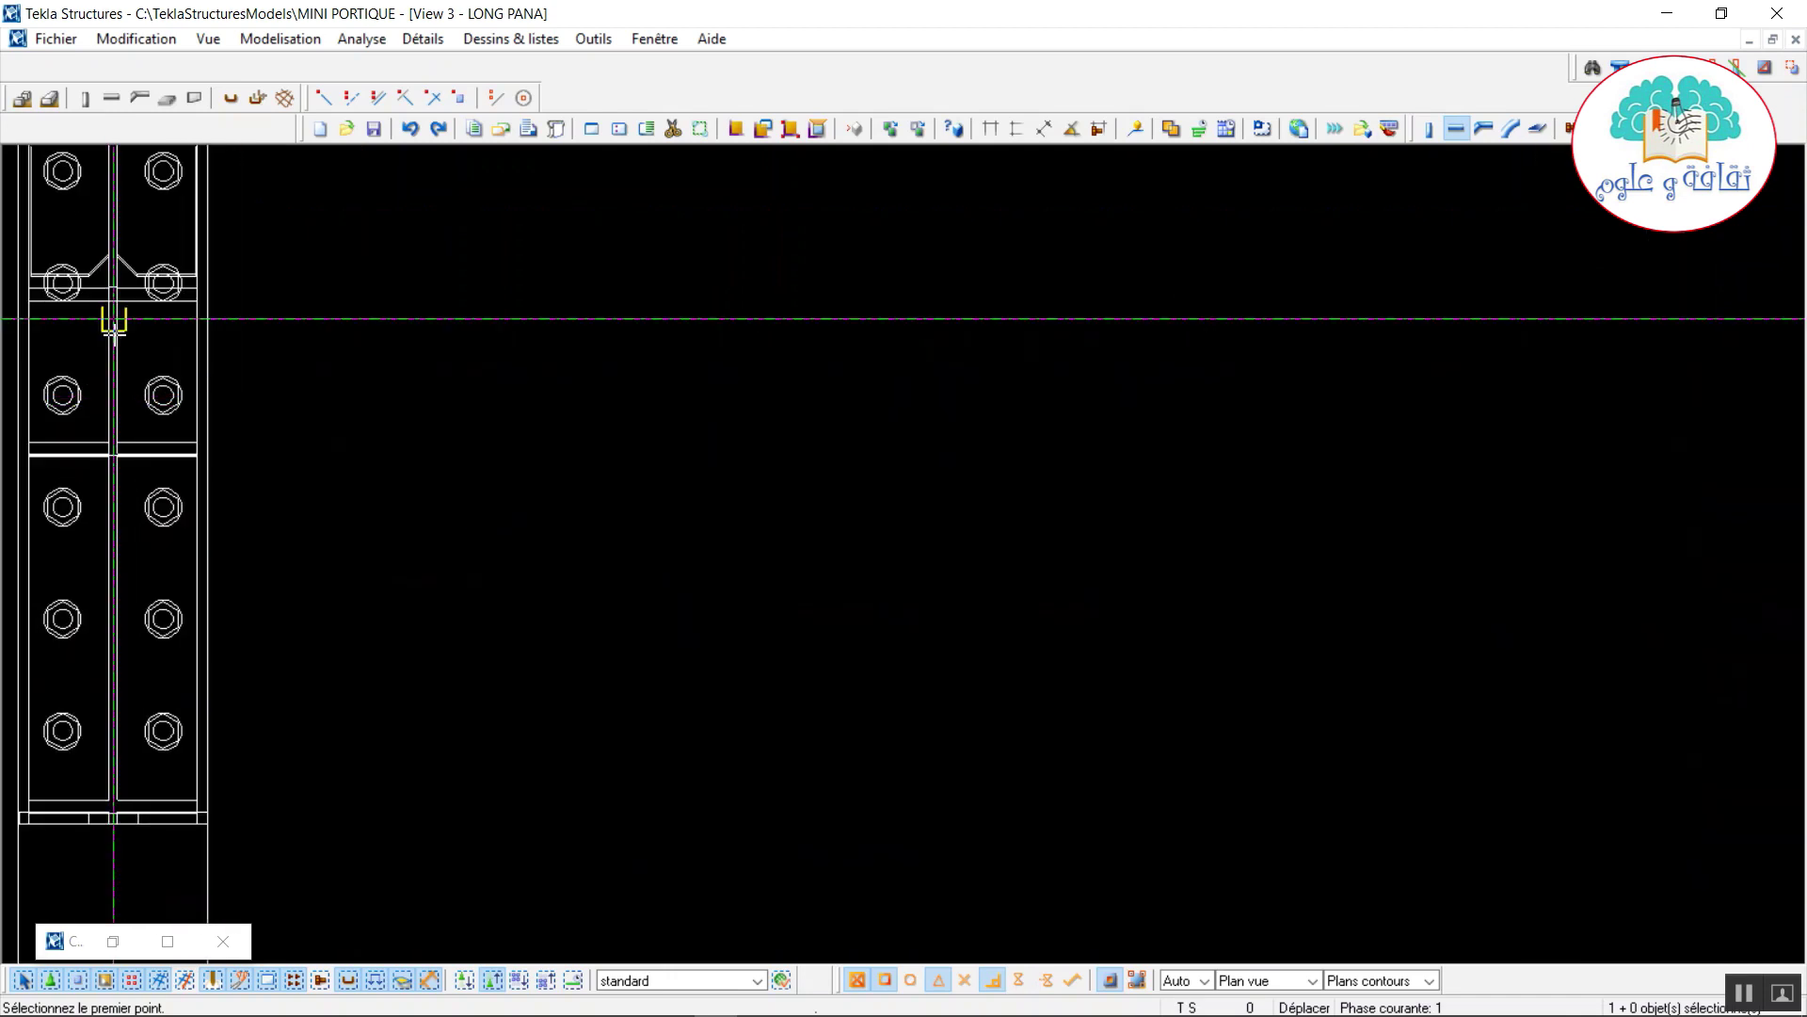
pyautogui.scroll(1, 113, 320)
pyautogui.click(113, 309)
pyautogui.scroll(-6, 371, 638)
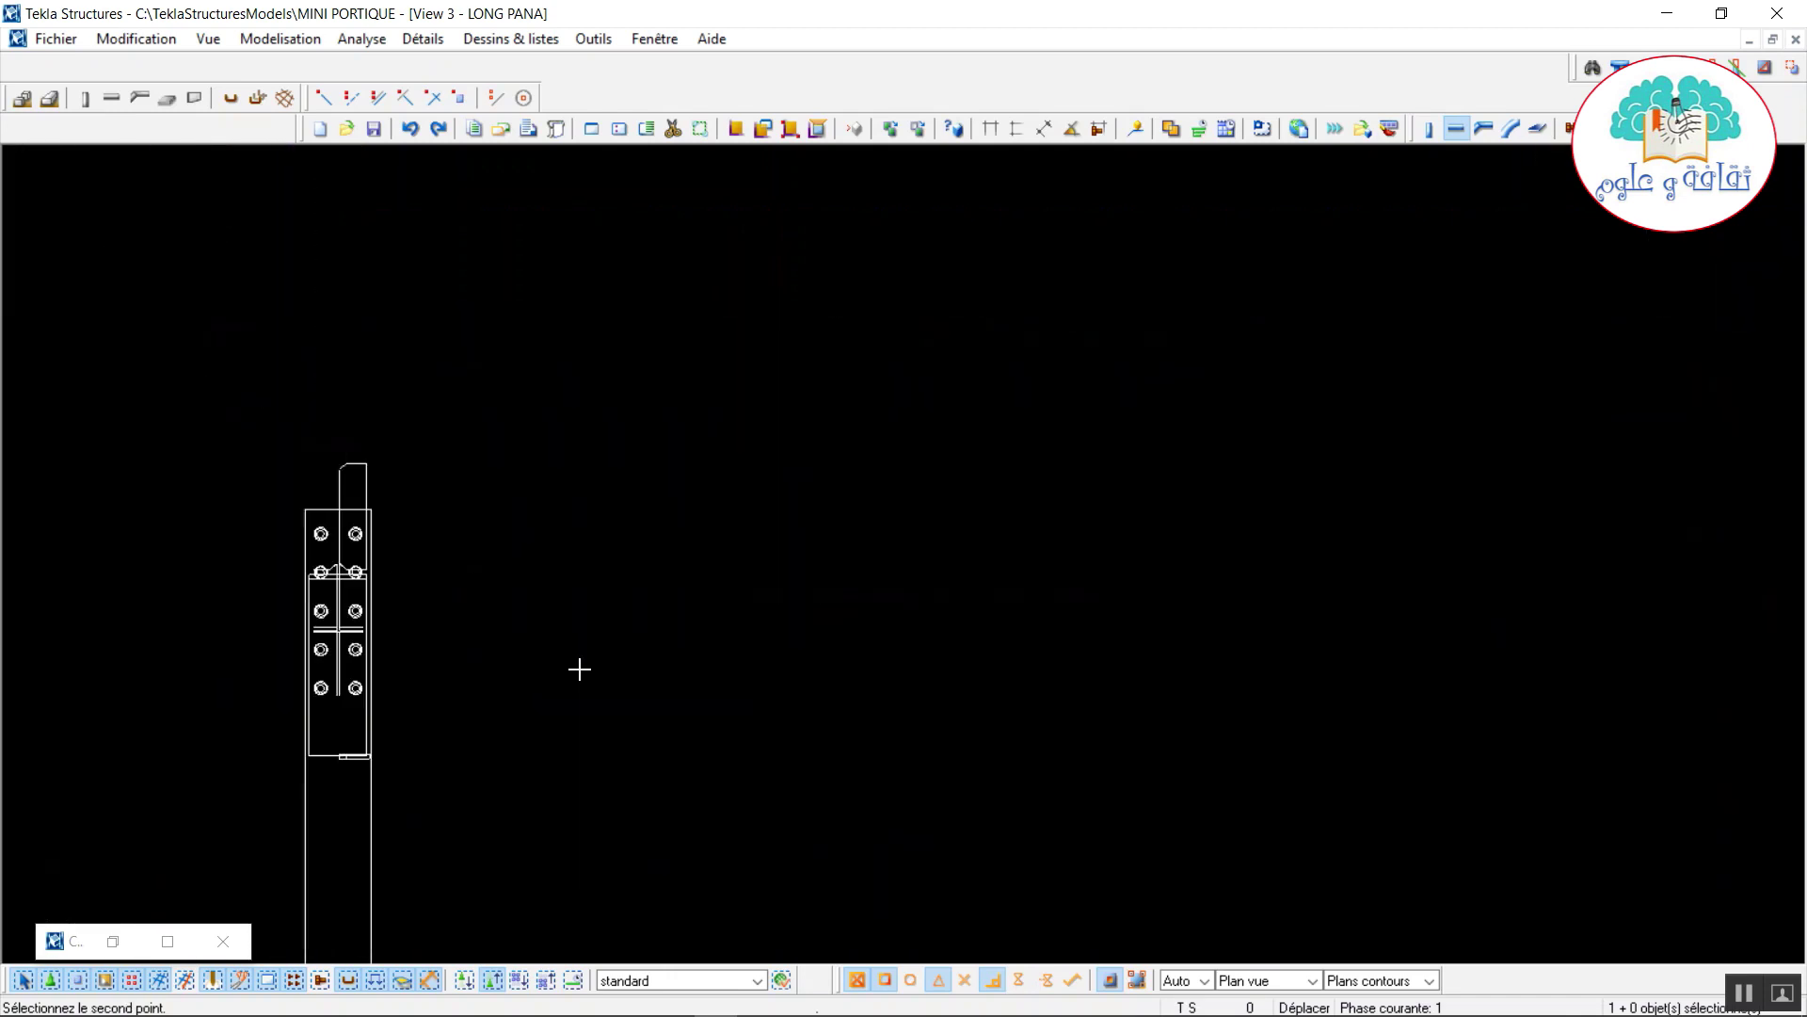
pyautogui.scroll(-3, 580, 669)
pyautogui.moveTo(1027, 674); pyautogui.dragTo(367, 682, button='middle')
pyautogui.scroll(5, 1283, 674)
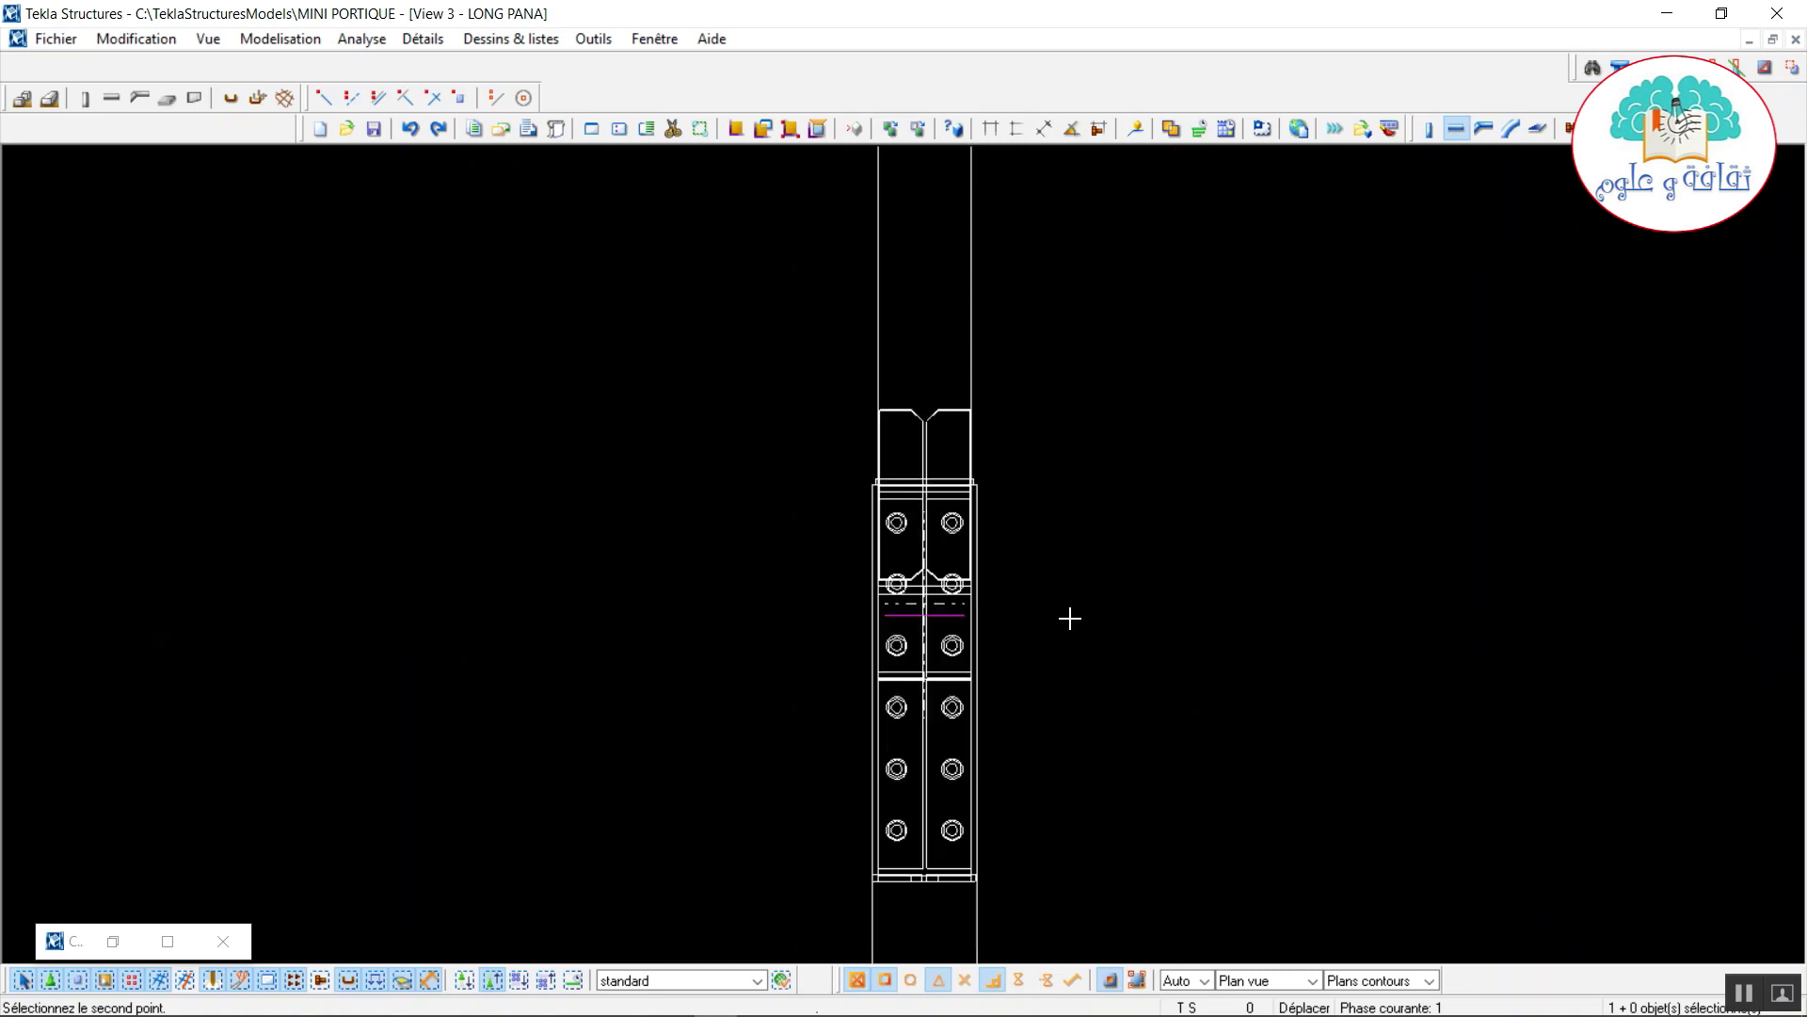
pyautogui.scroll(8, 912, 625)
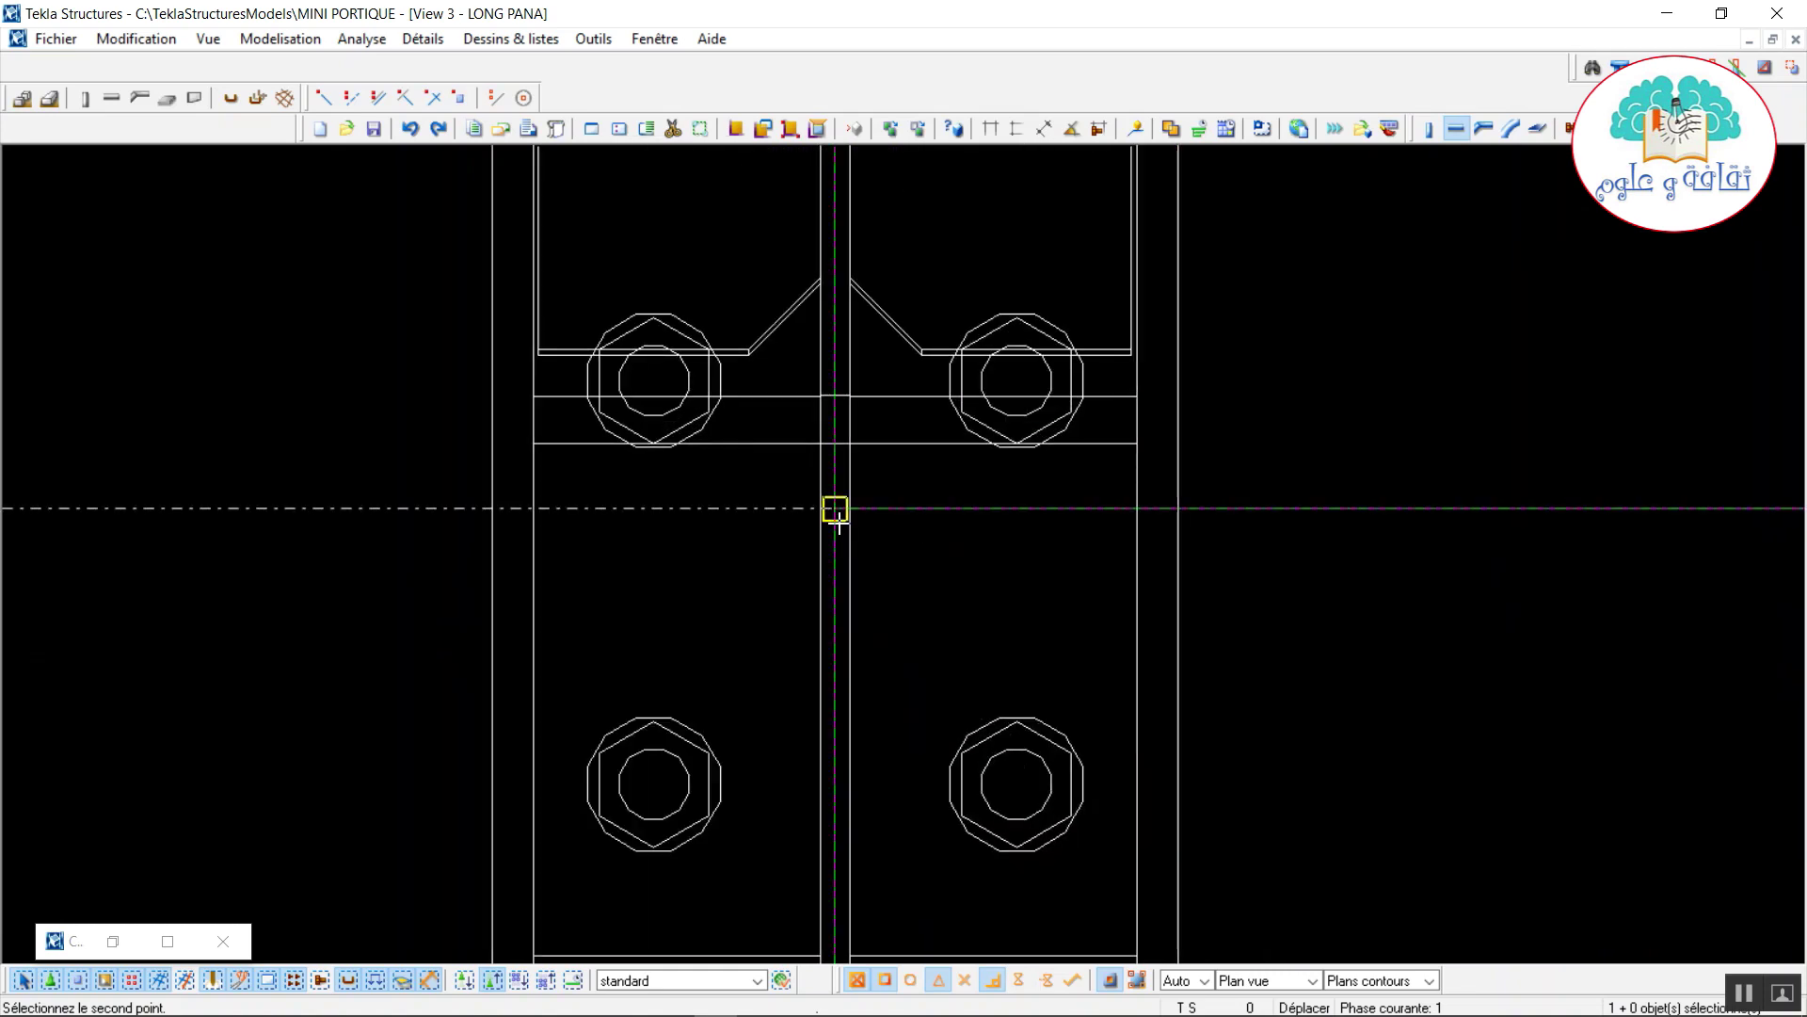
pyautogui.click(835, 509)
pyautogui.rightClick(397, 234)
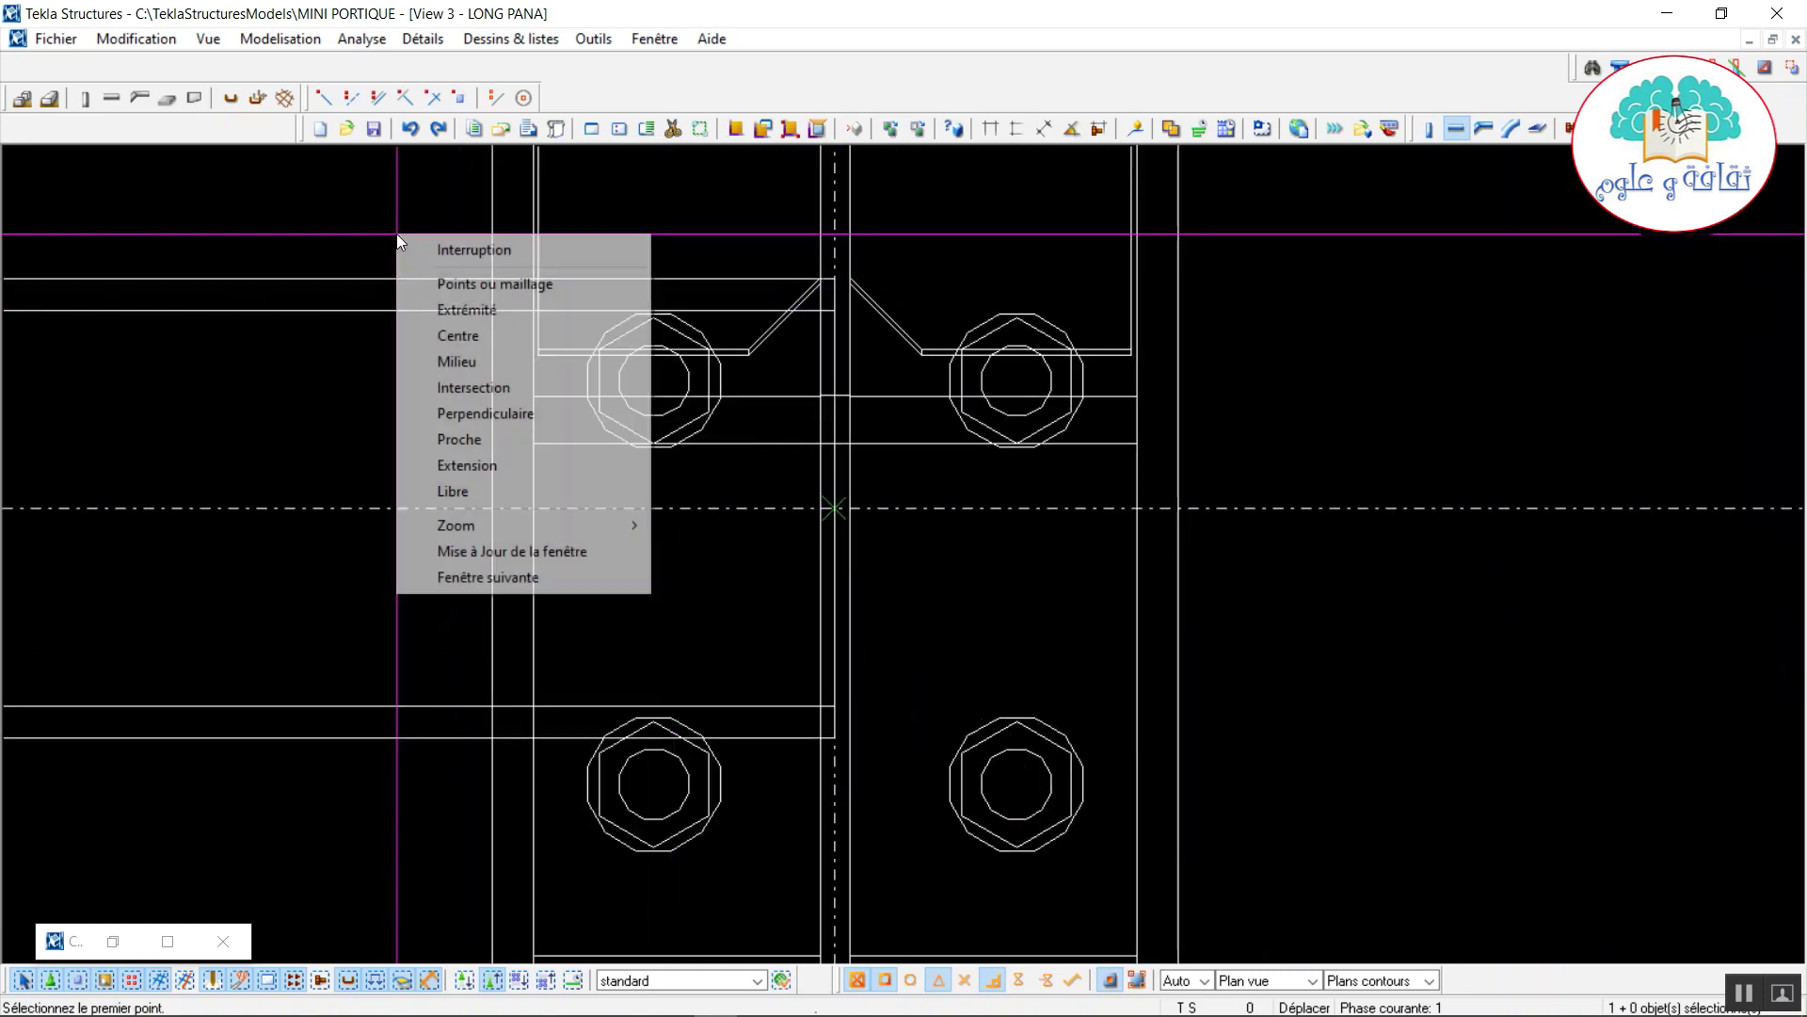
pyautogui.click(420, 248)
# Make 2 linear copies of the beam between grid lines 1 and 2, spaced 6000 along X, and end the copy command.
pyautogui.scroll(-6, 420, 248)
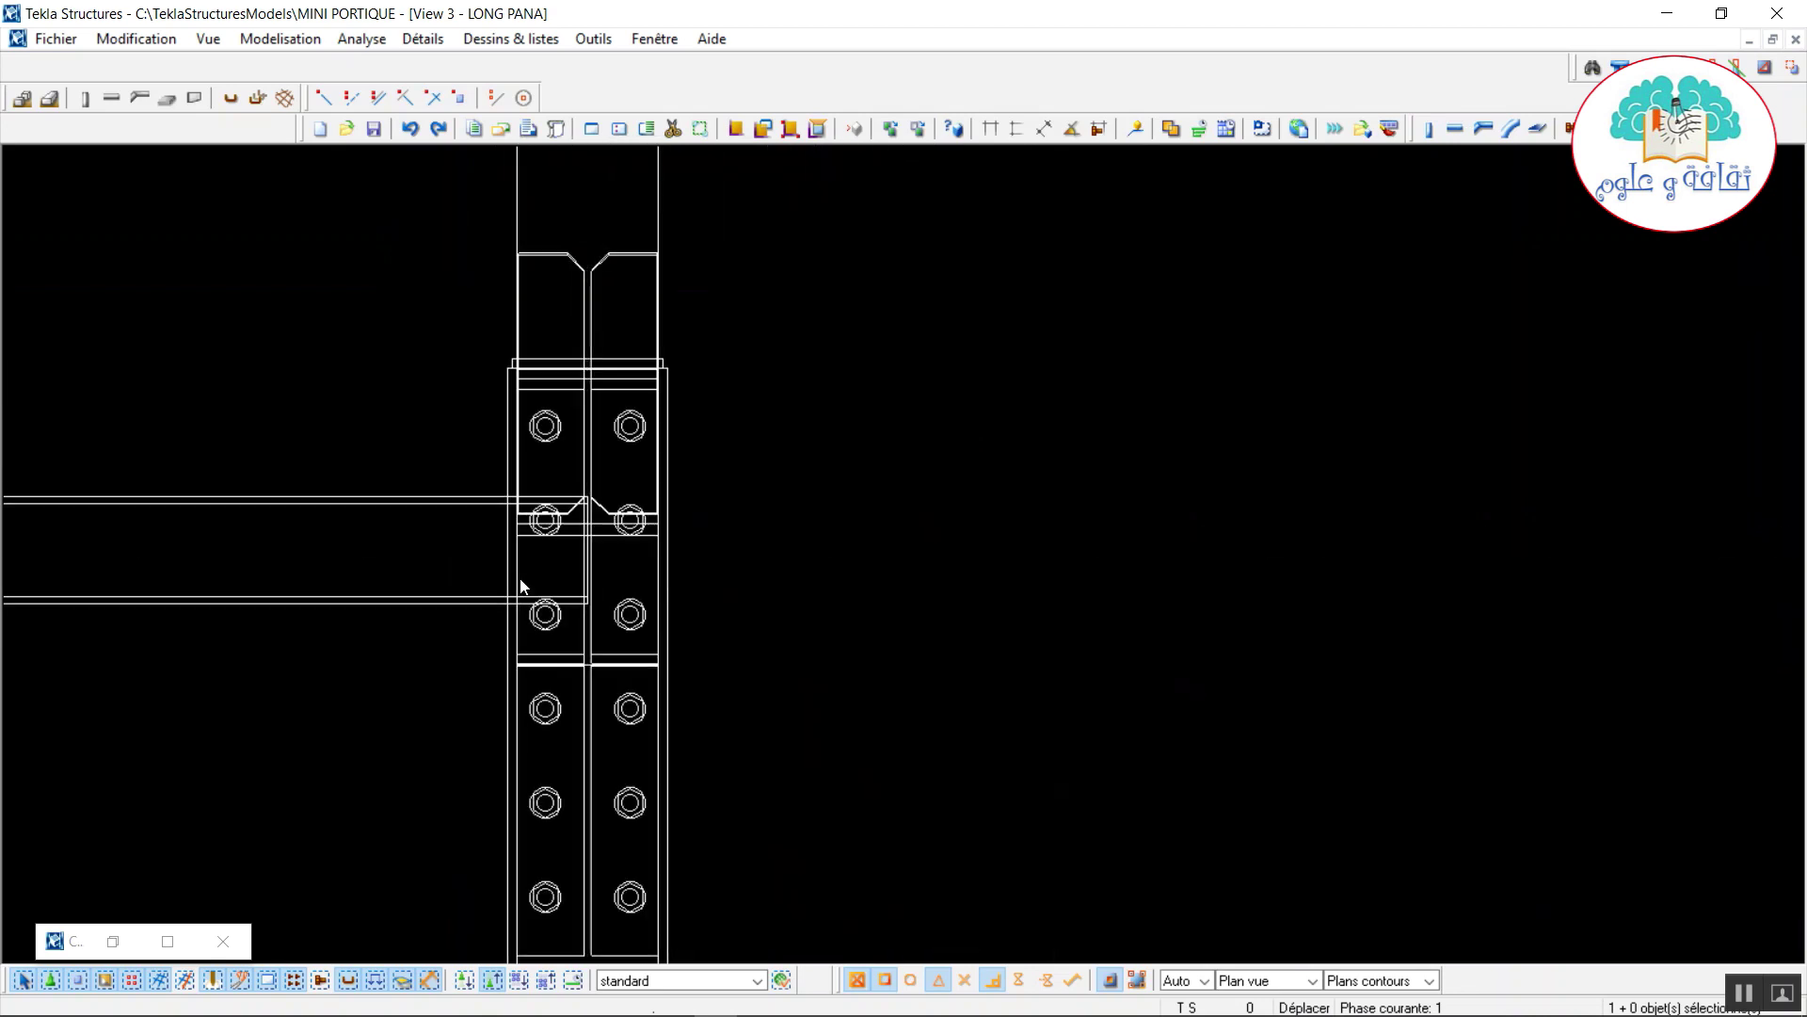
pyautogui.scroll(-8, 521, 582)
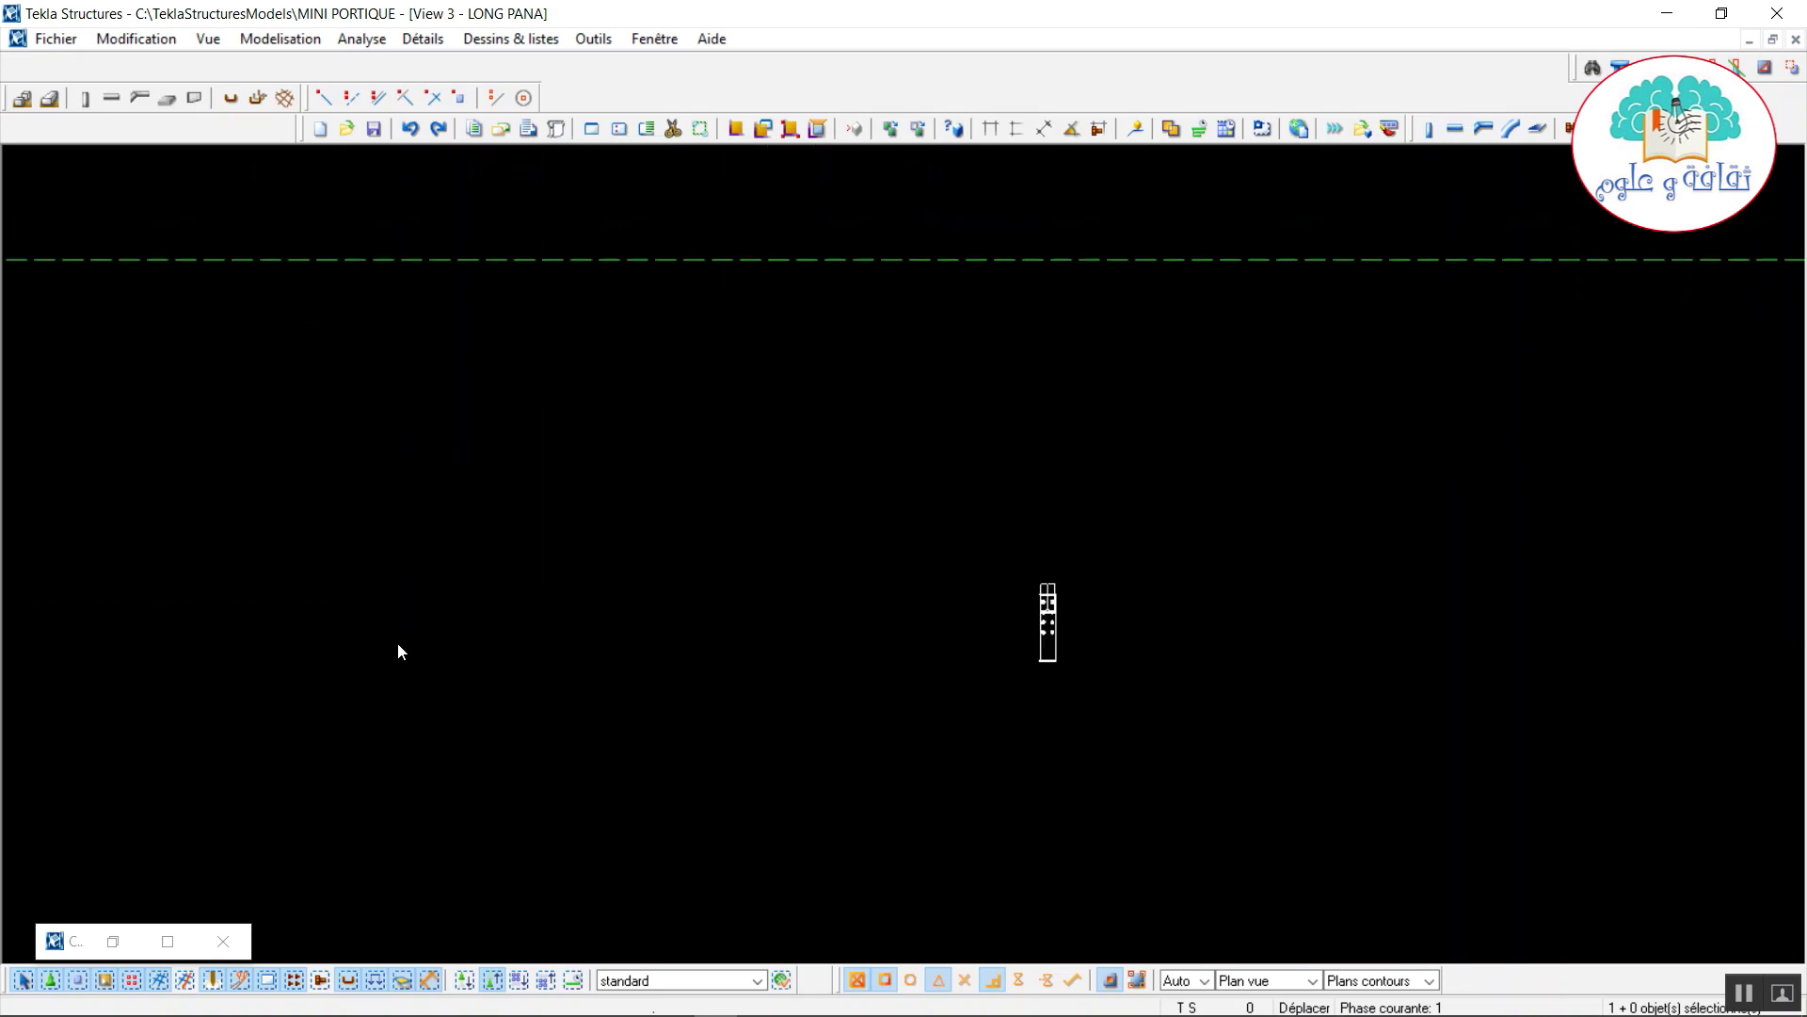
pyautogui.moveTo(397, 642); pyautogui.dragTo(757, 593, button='middle')
pyautogui.click(746, 565)
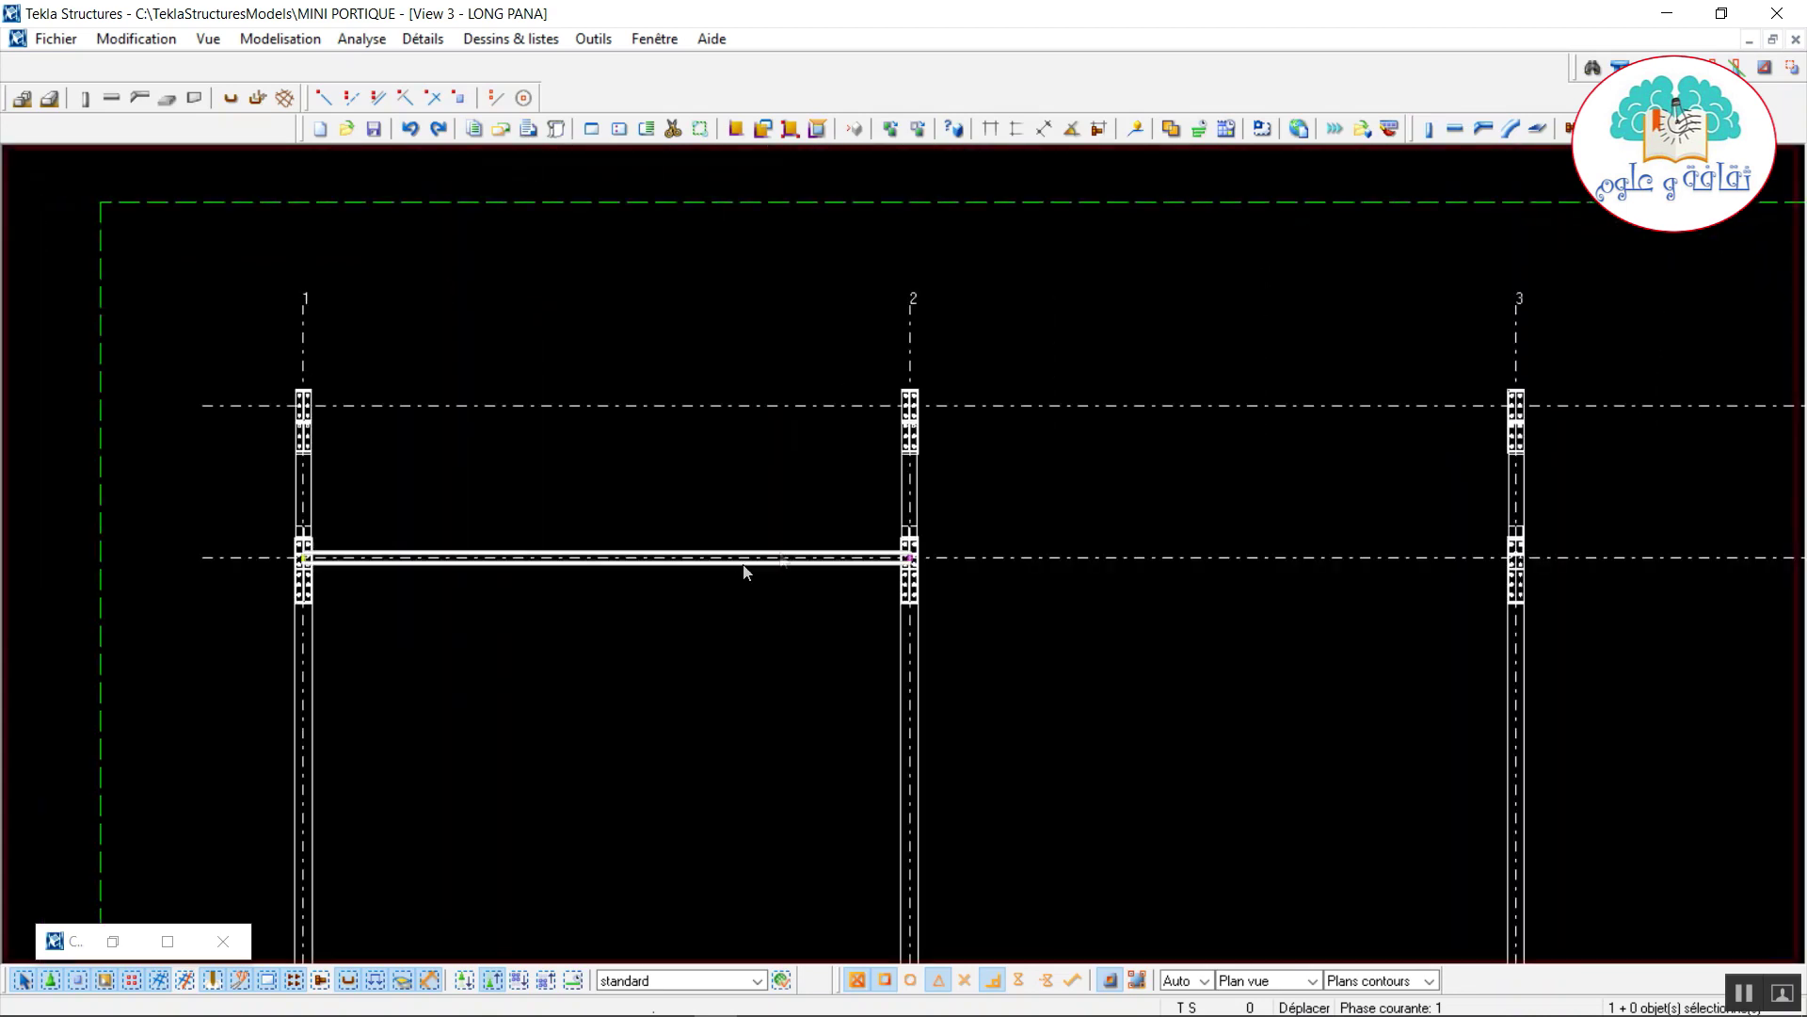
pyautogui.rightClick(743, 568)
pyautogui.rightClick(778, 551)
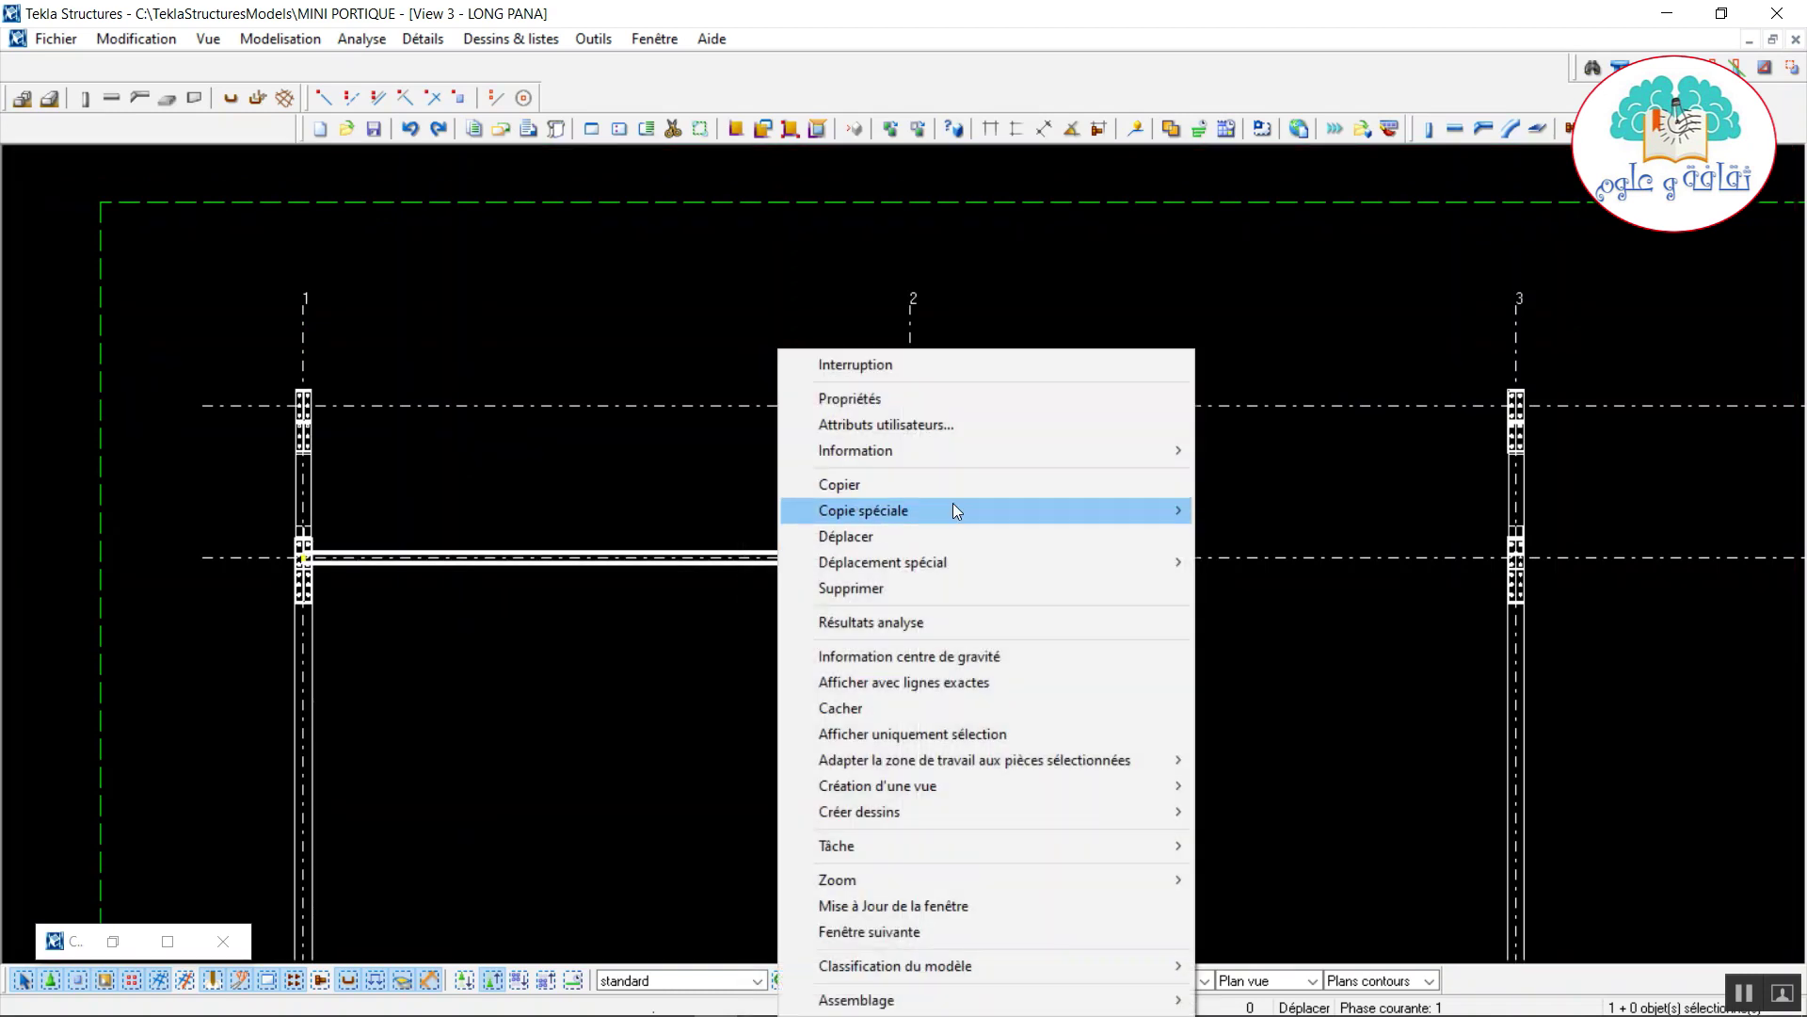
pyautogui.moveTo(987, 509)
pyautogui.click(1265, 519)
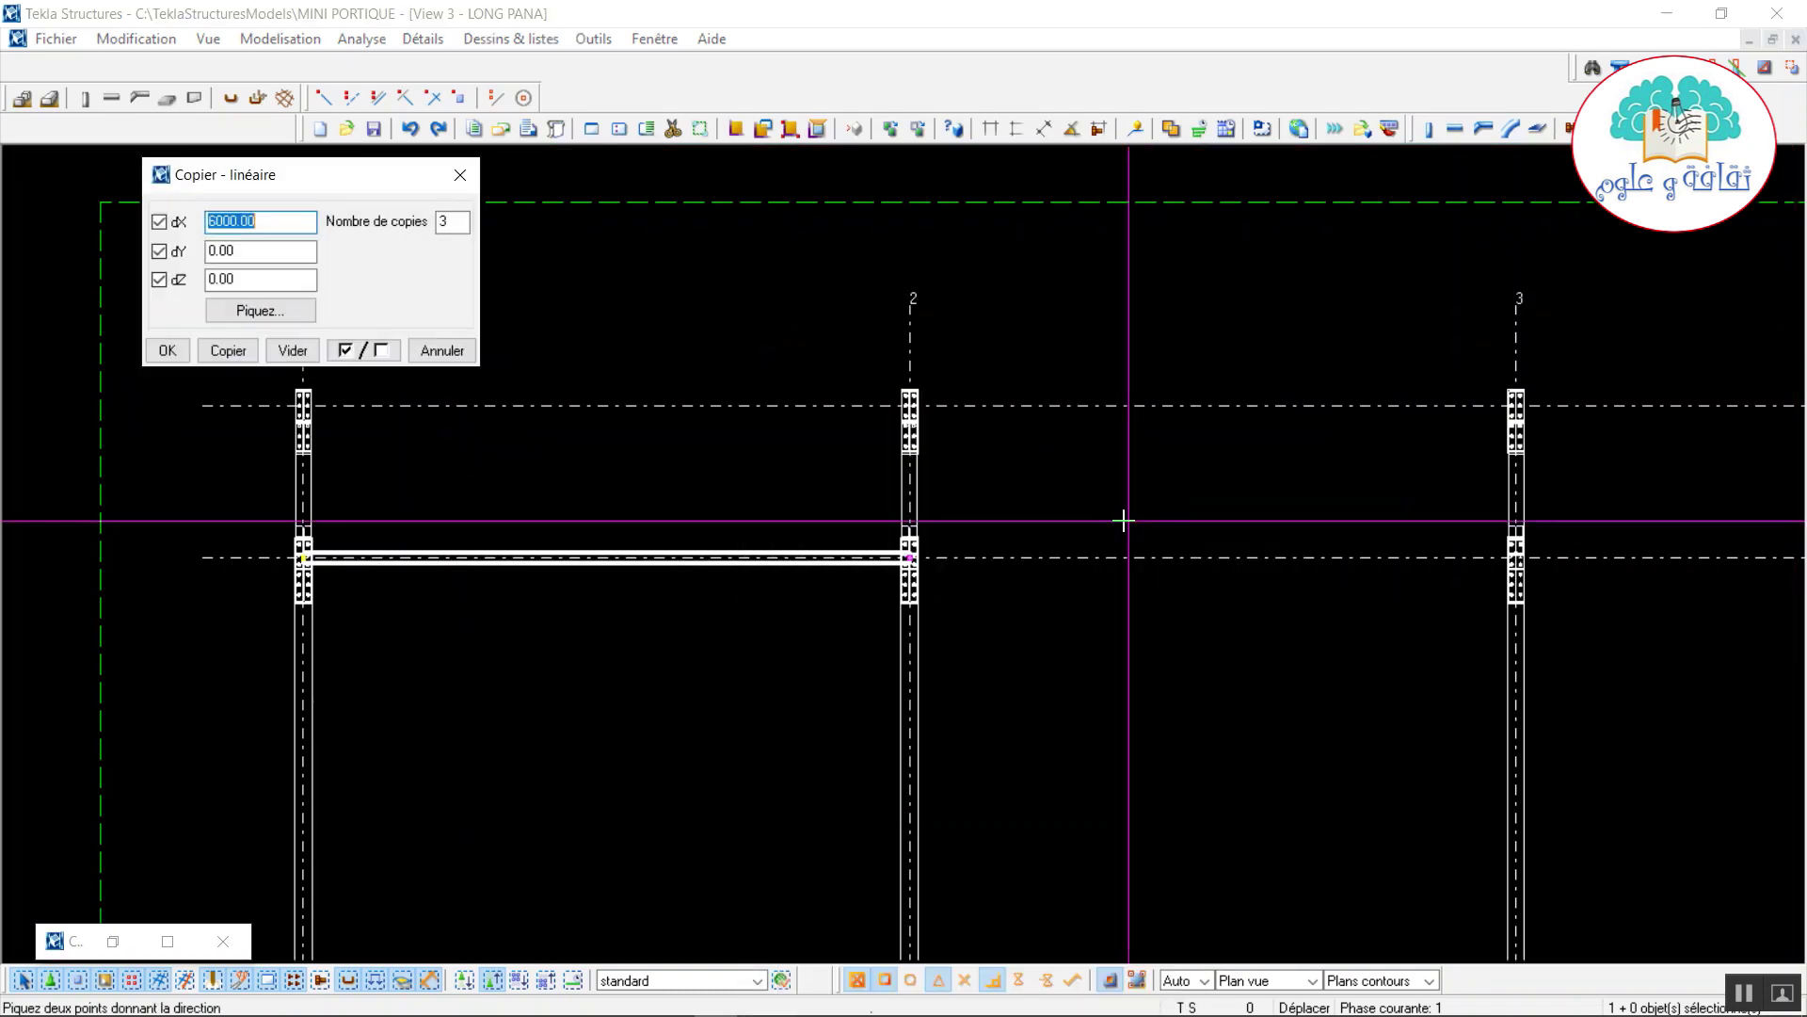
pyautogui.scroll(-4, 1116, 602)
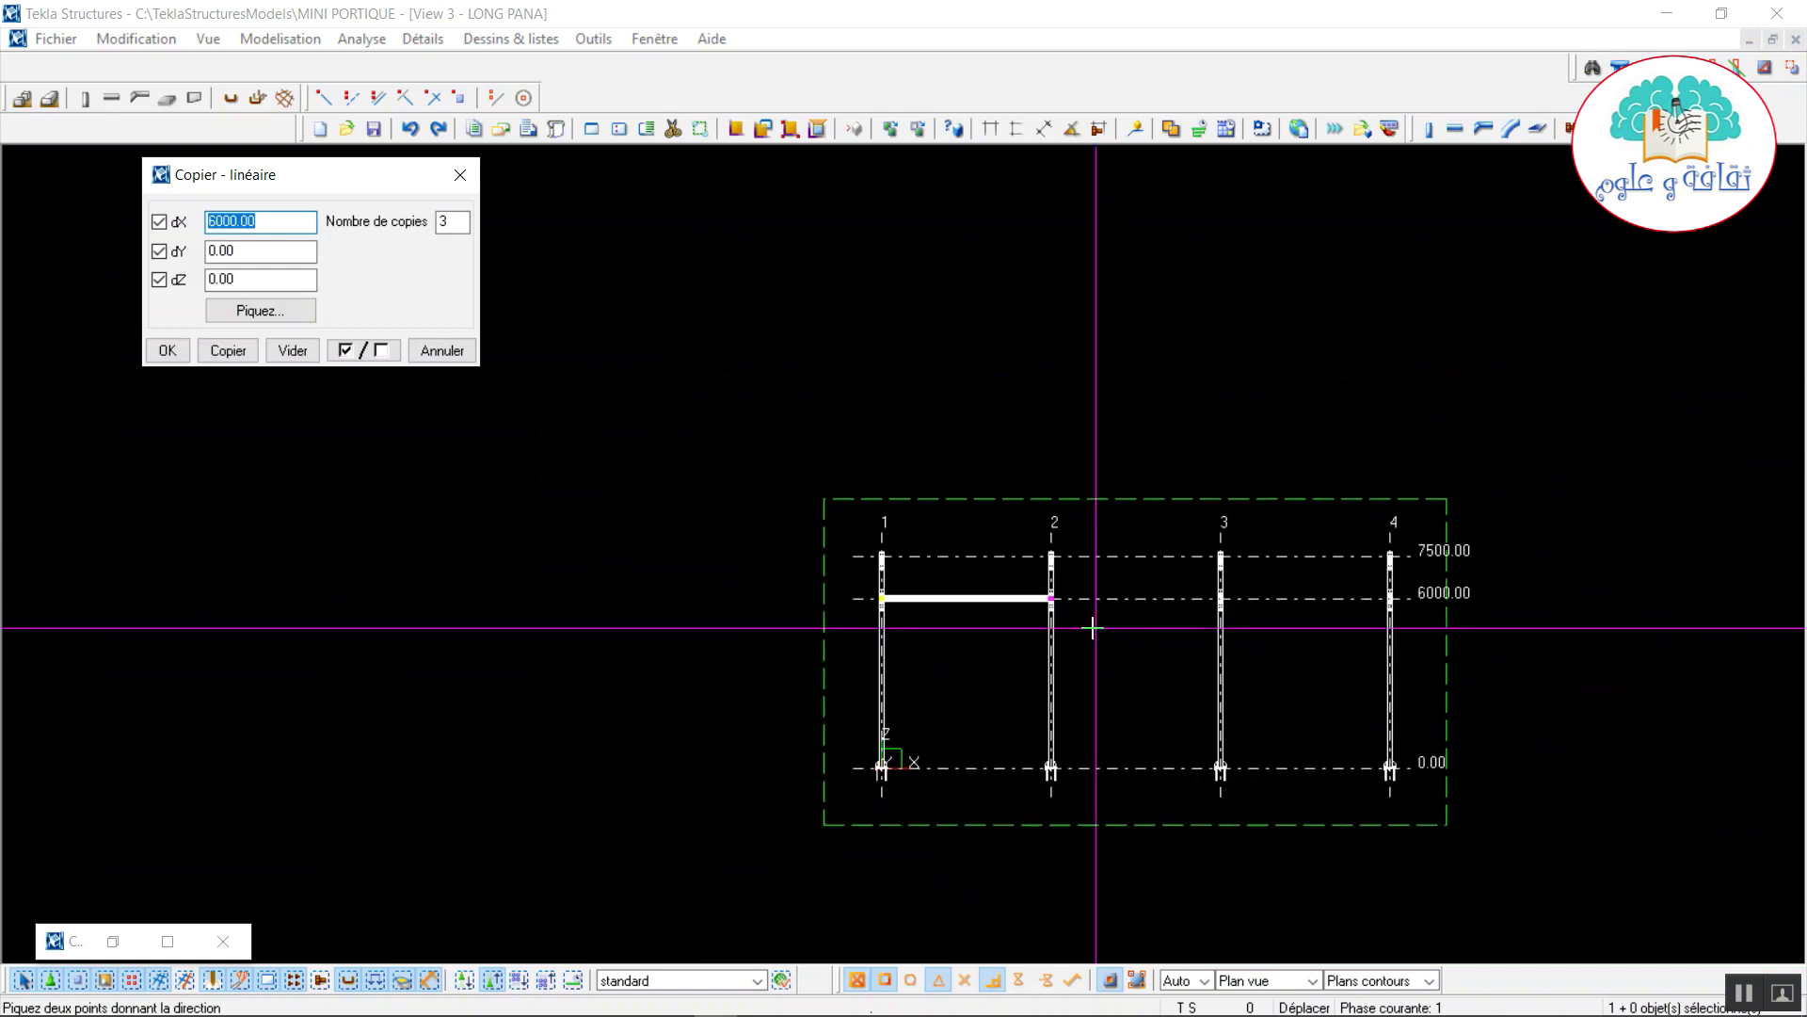
pyautogui.scroll(-1, 423, 401)
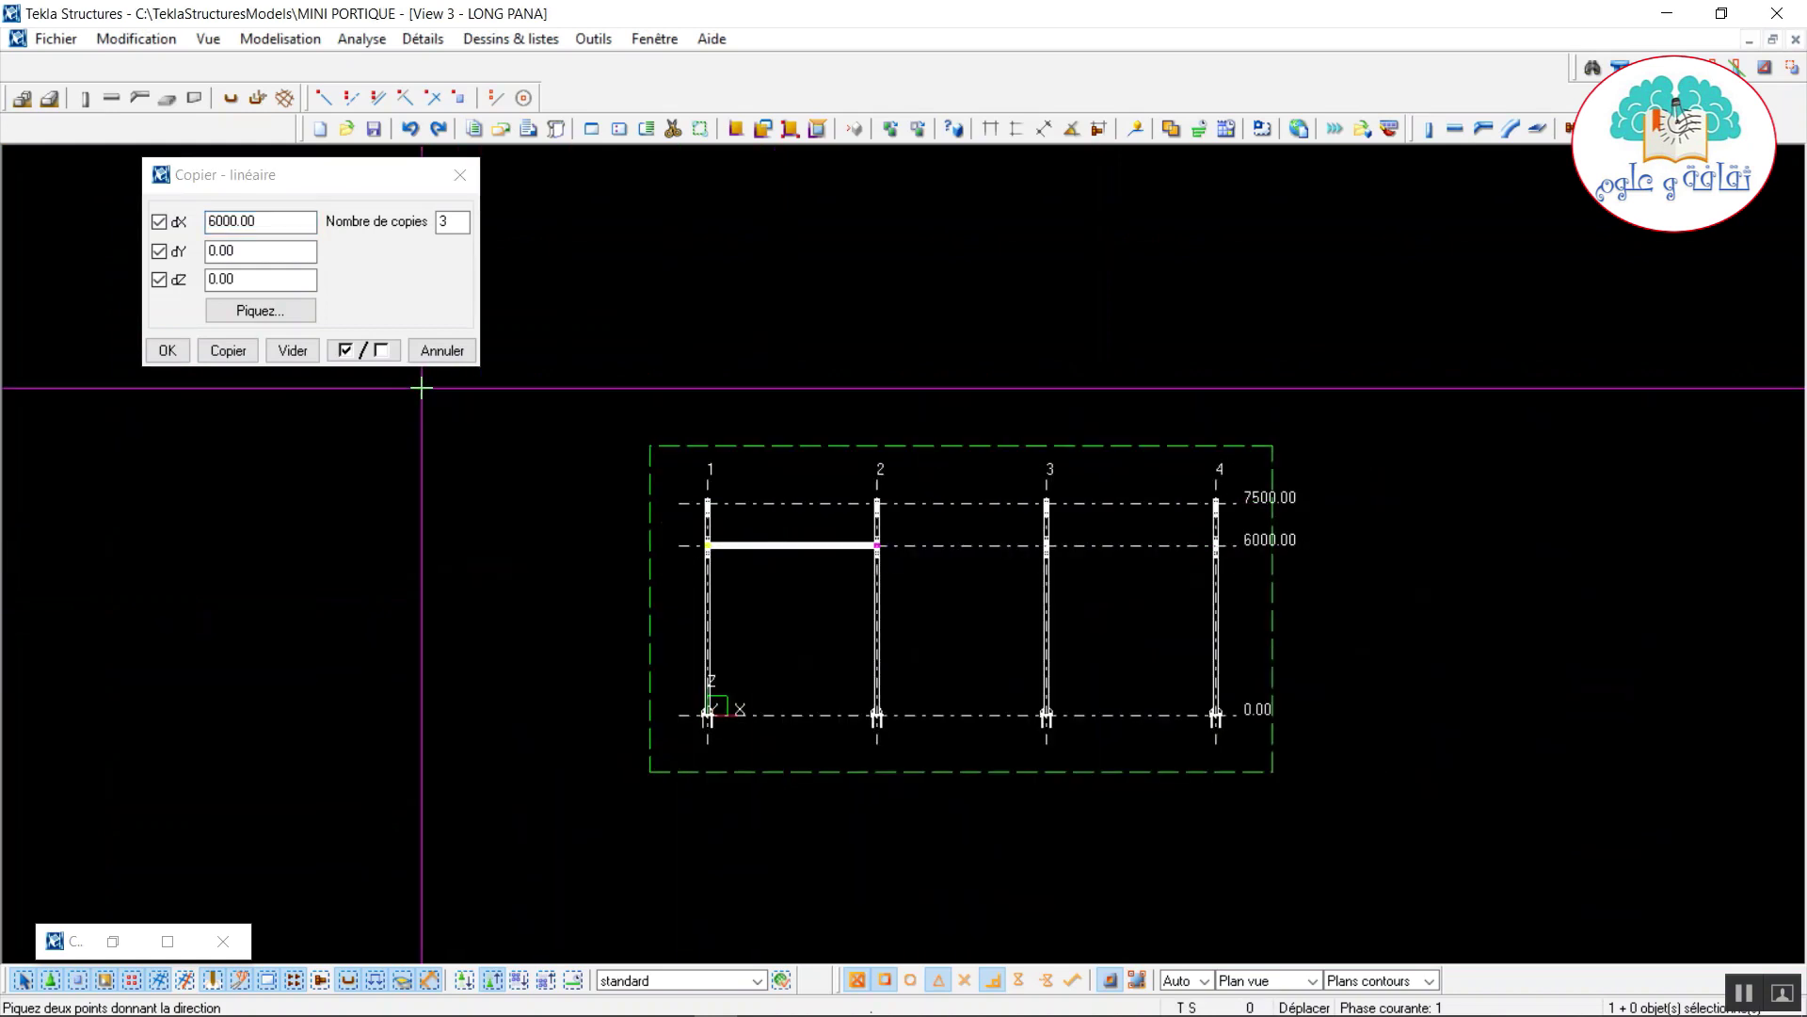
pyautogui.doubleClick(450, 221)
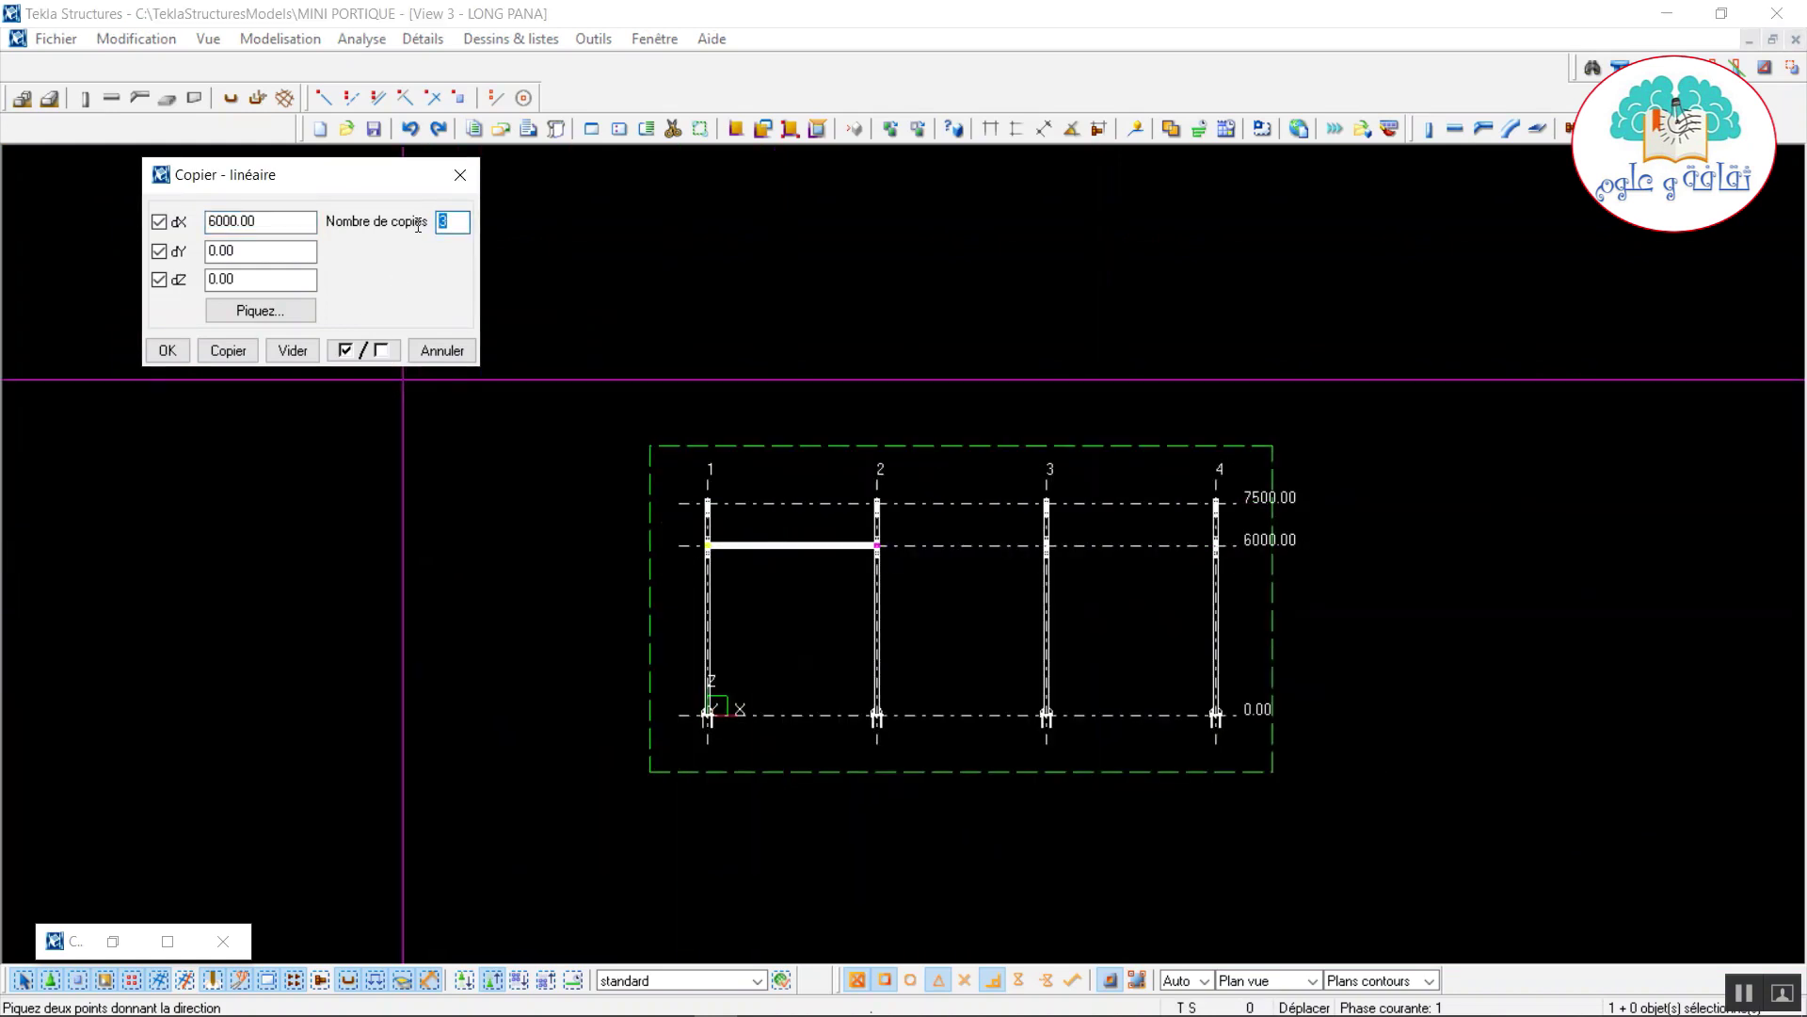
pyautogui.write('2')
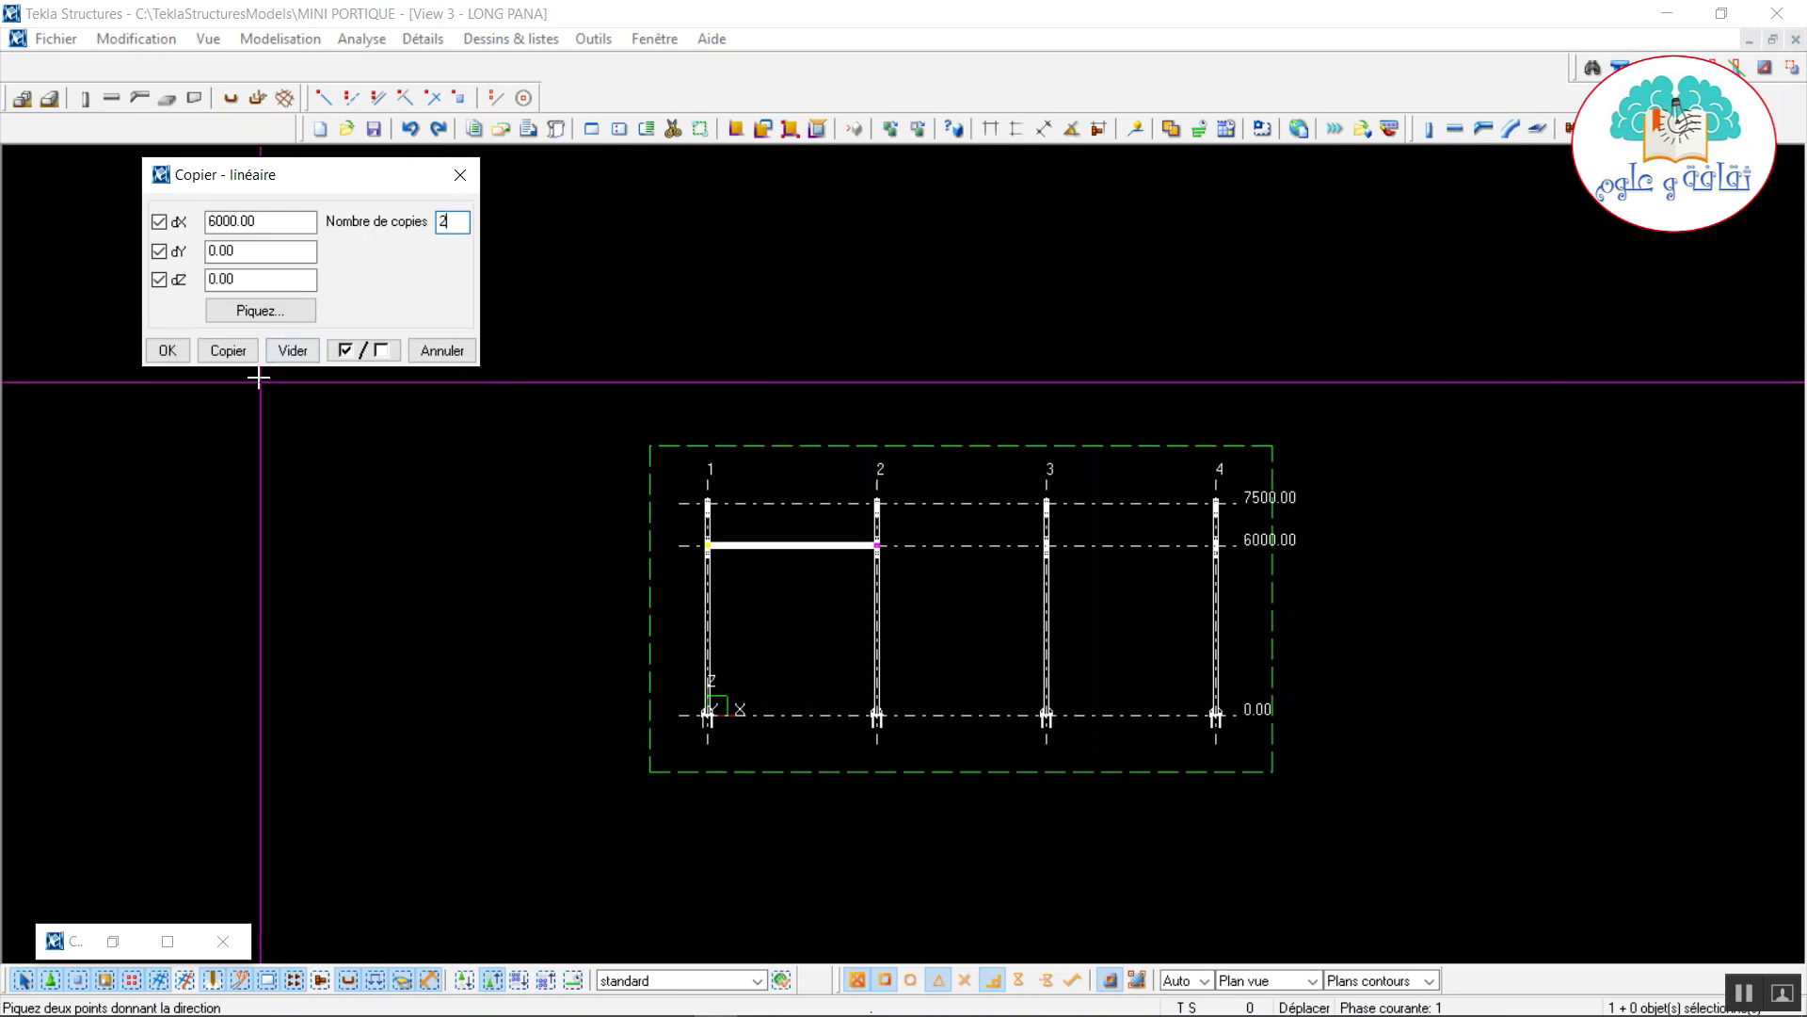
pyautogui.click(228, 350)
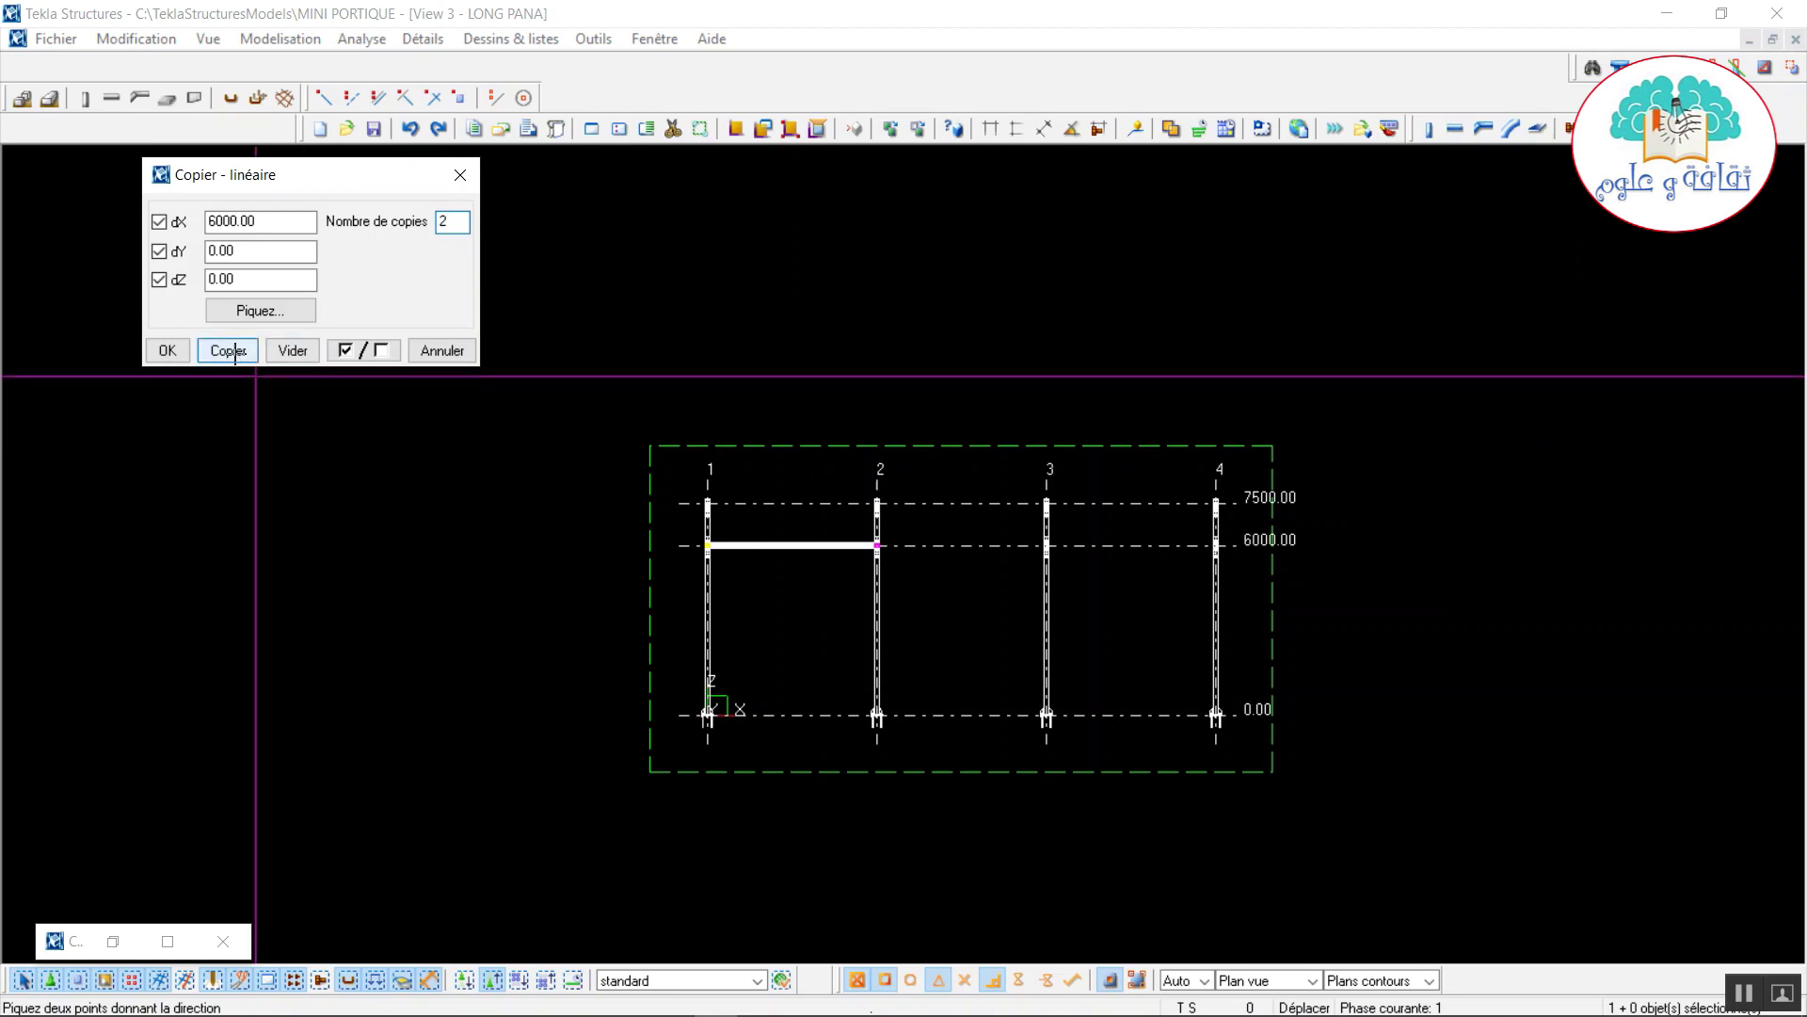
pyautogui.click(467, 185)
pyautogui.rightClick(488, 213)
pyautogui.rightClick(407, 234)
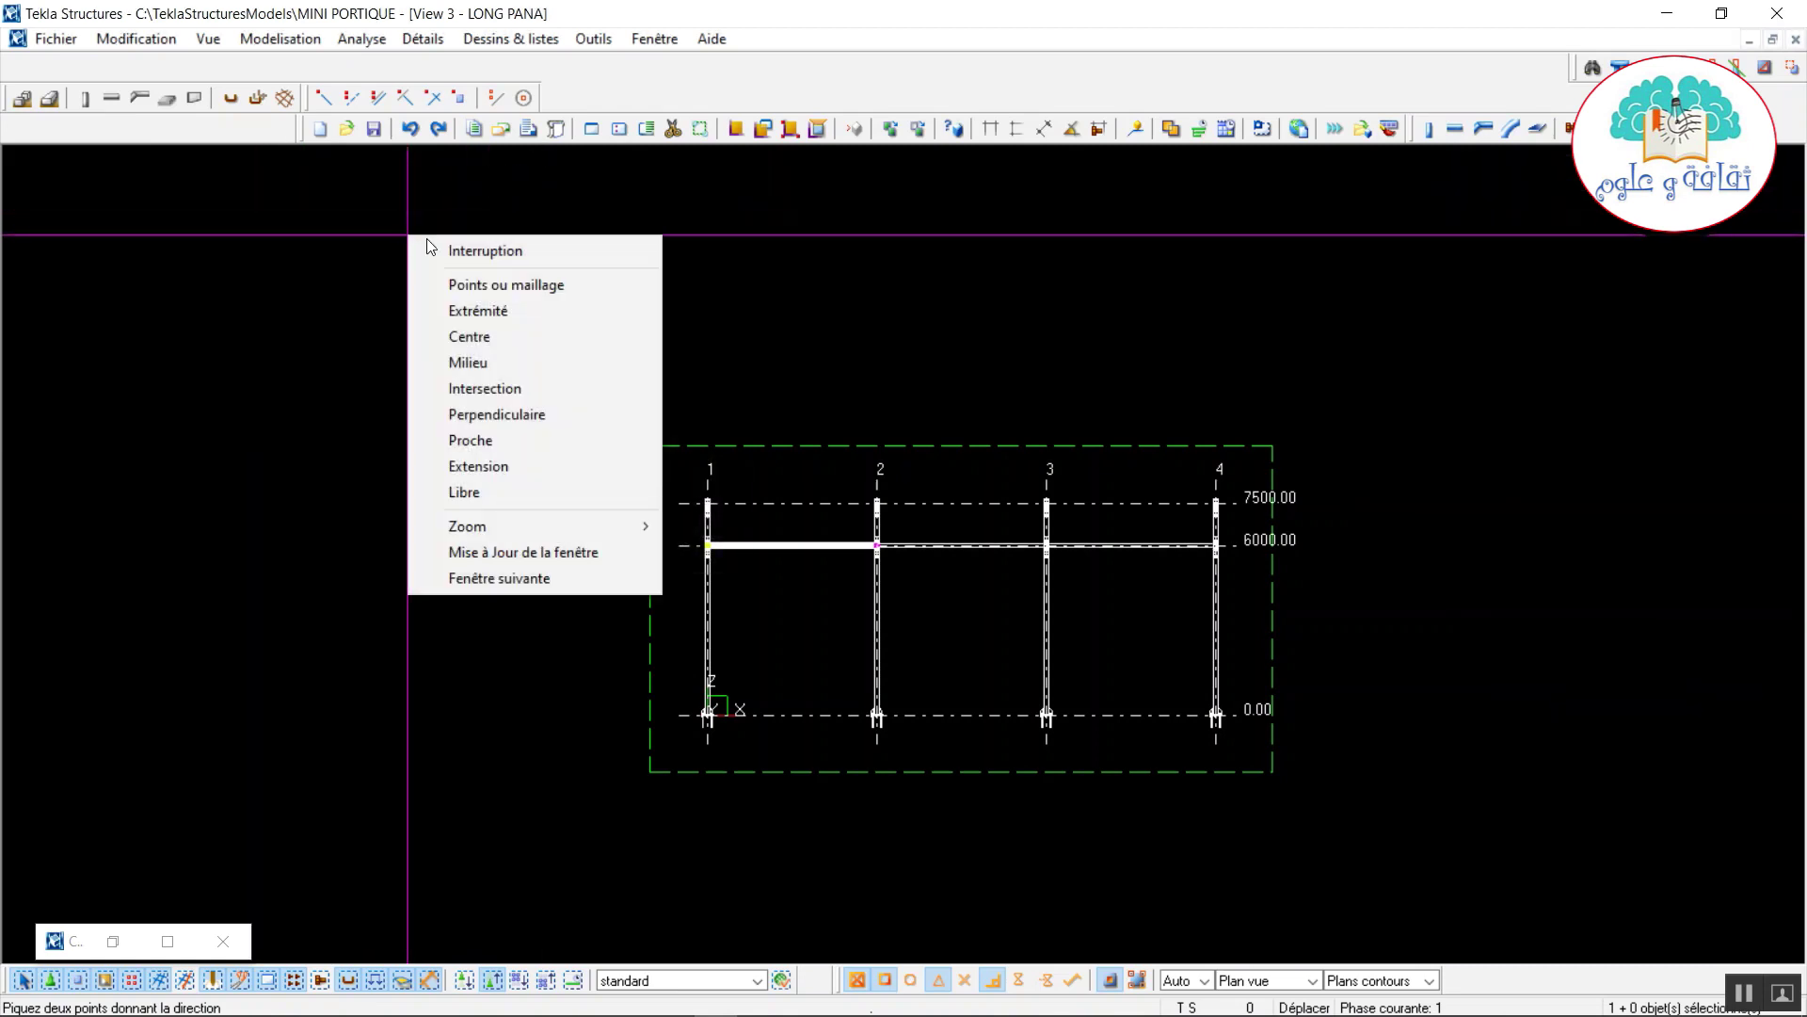
pyautogui.click(444, 248)
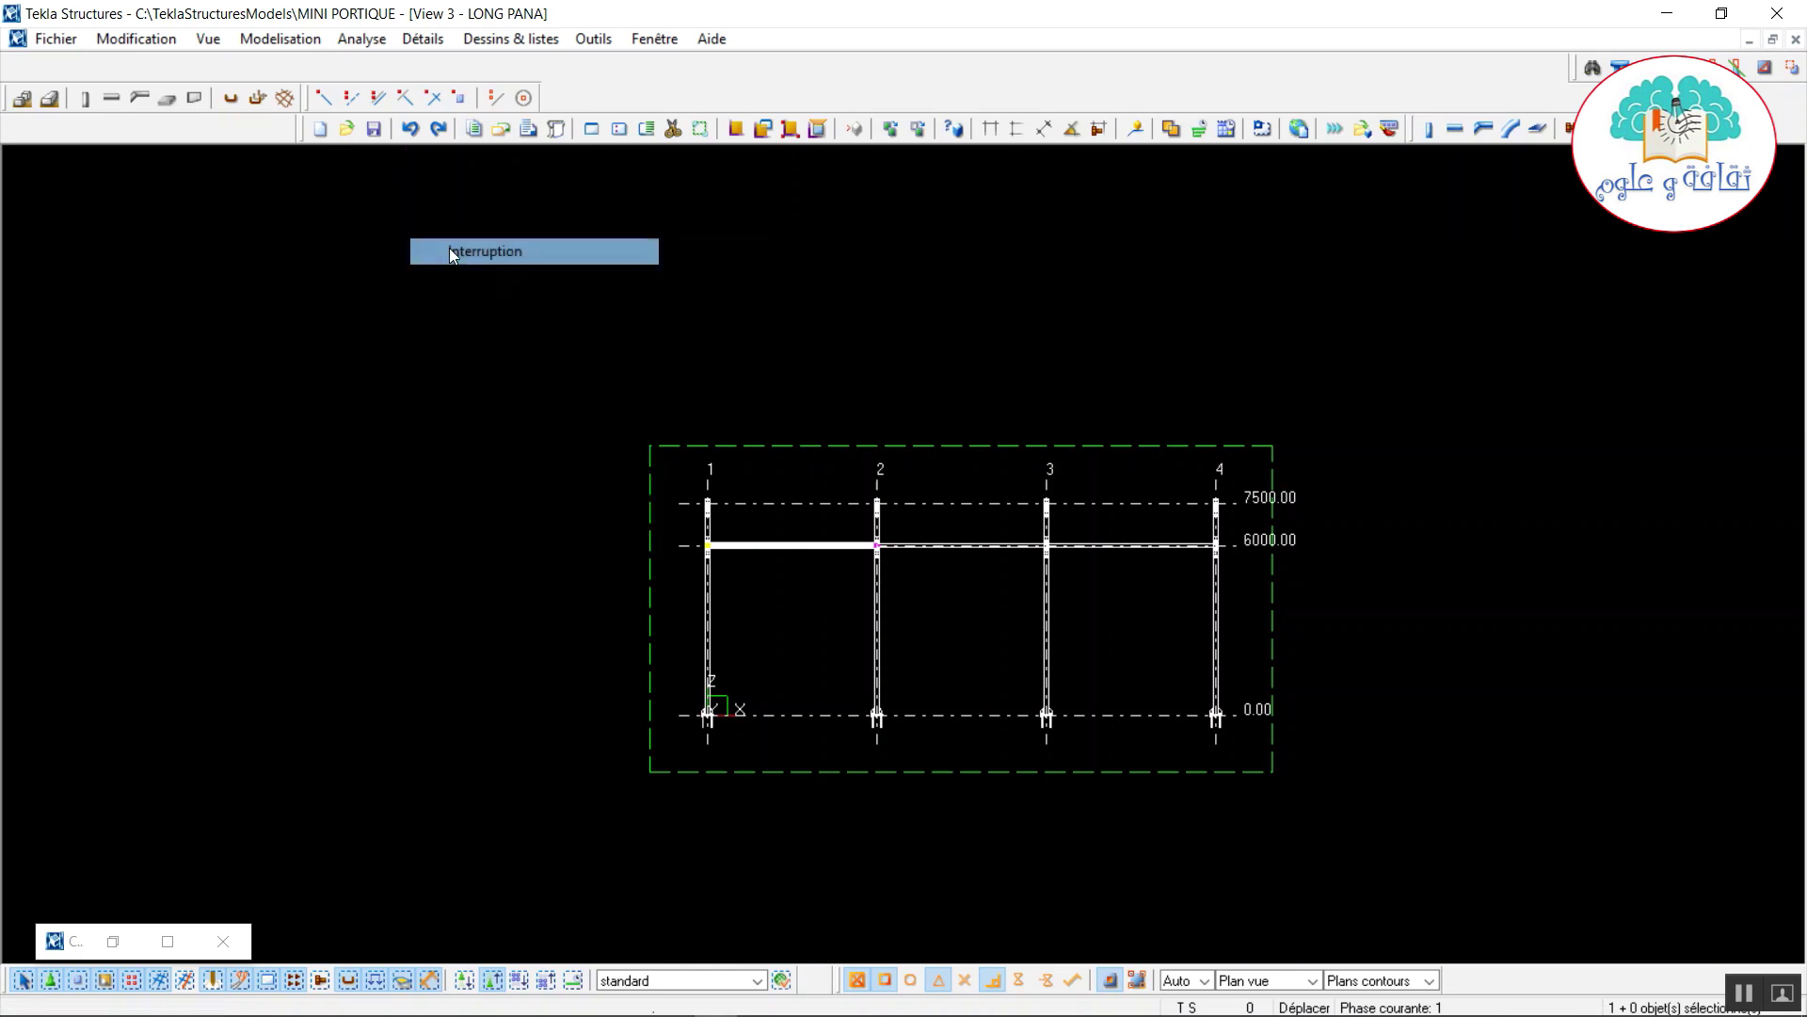
# Switch to the 3D view and show the joint between the end column and the longitudinal beam up close.
pyautogui.click(656, 39)
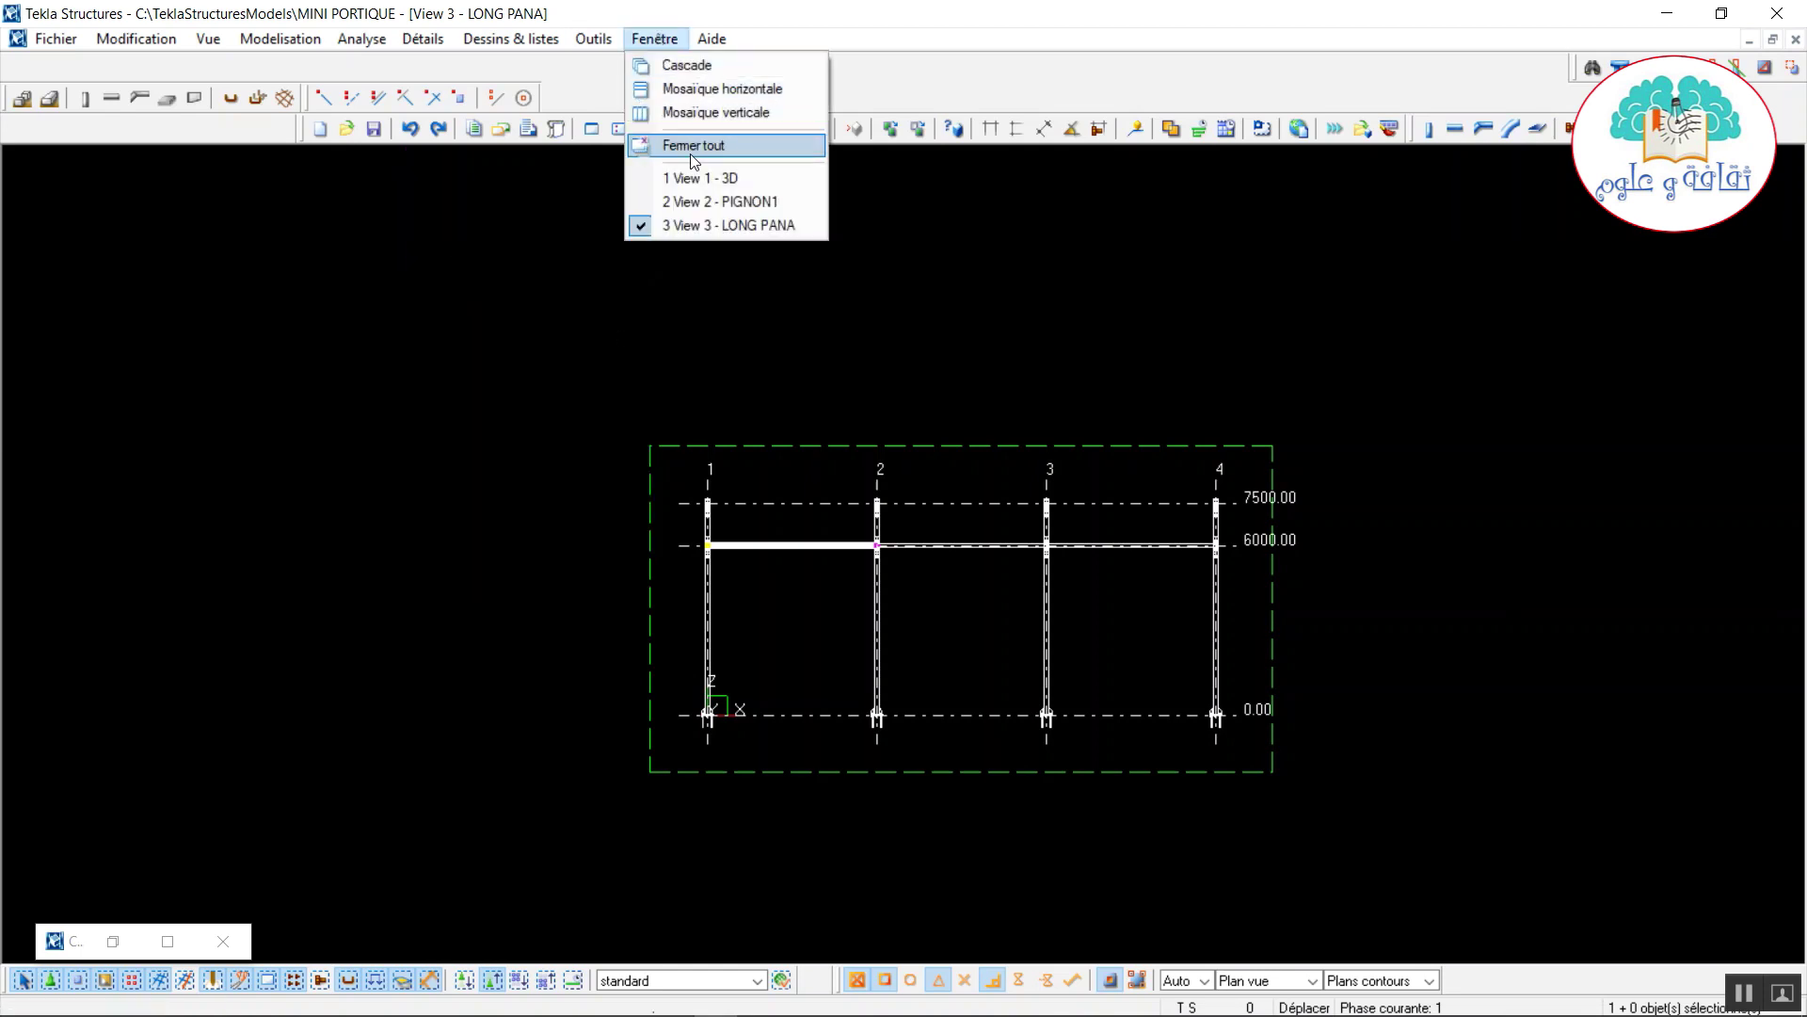
pyautogui.click(698, 182)
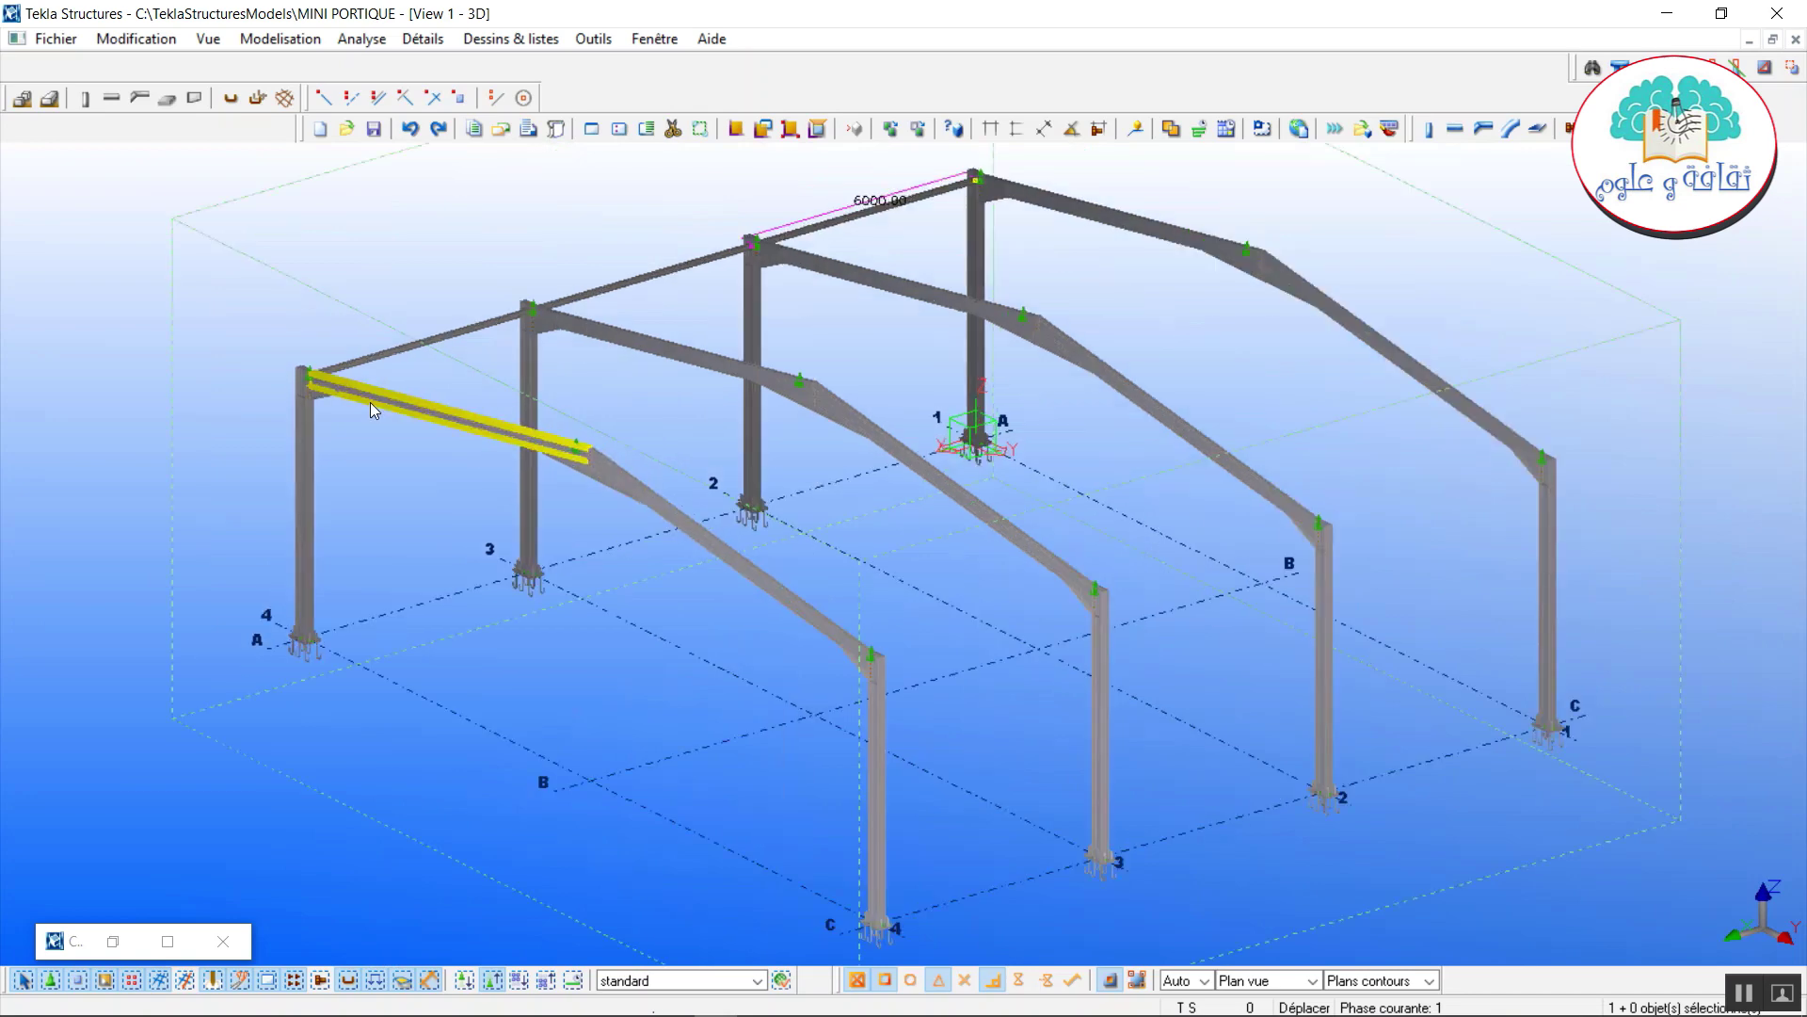
pyautogui.scroll(8, 370, 403)
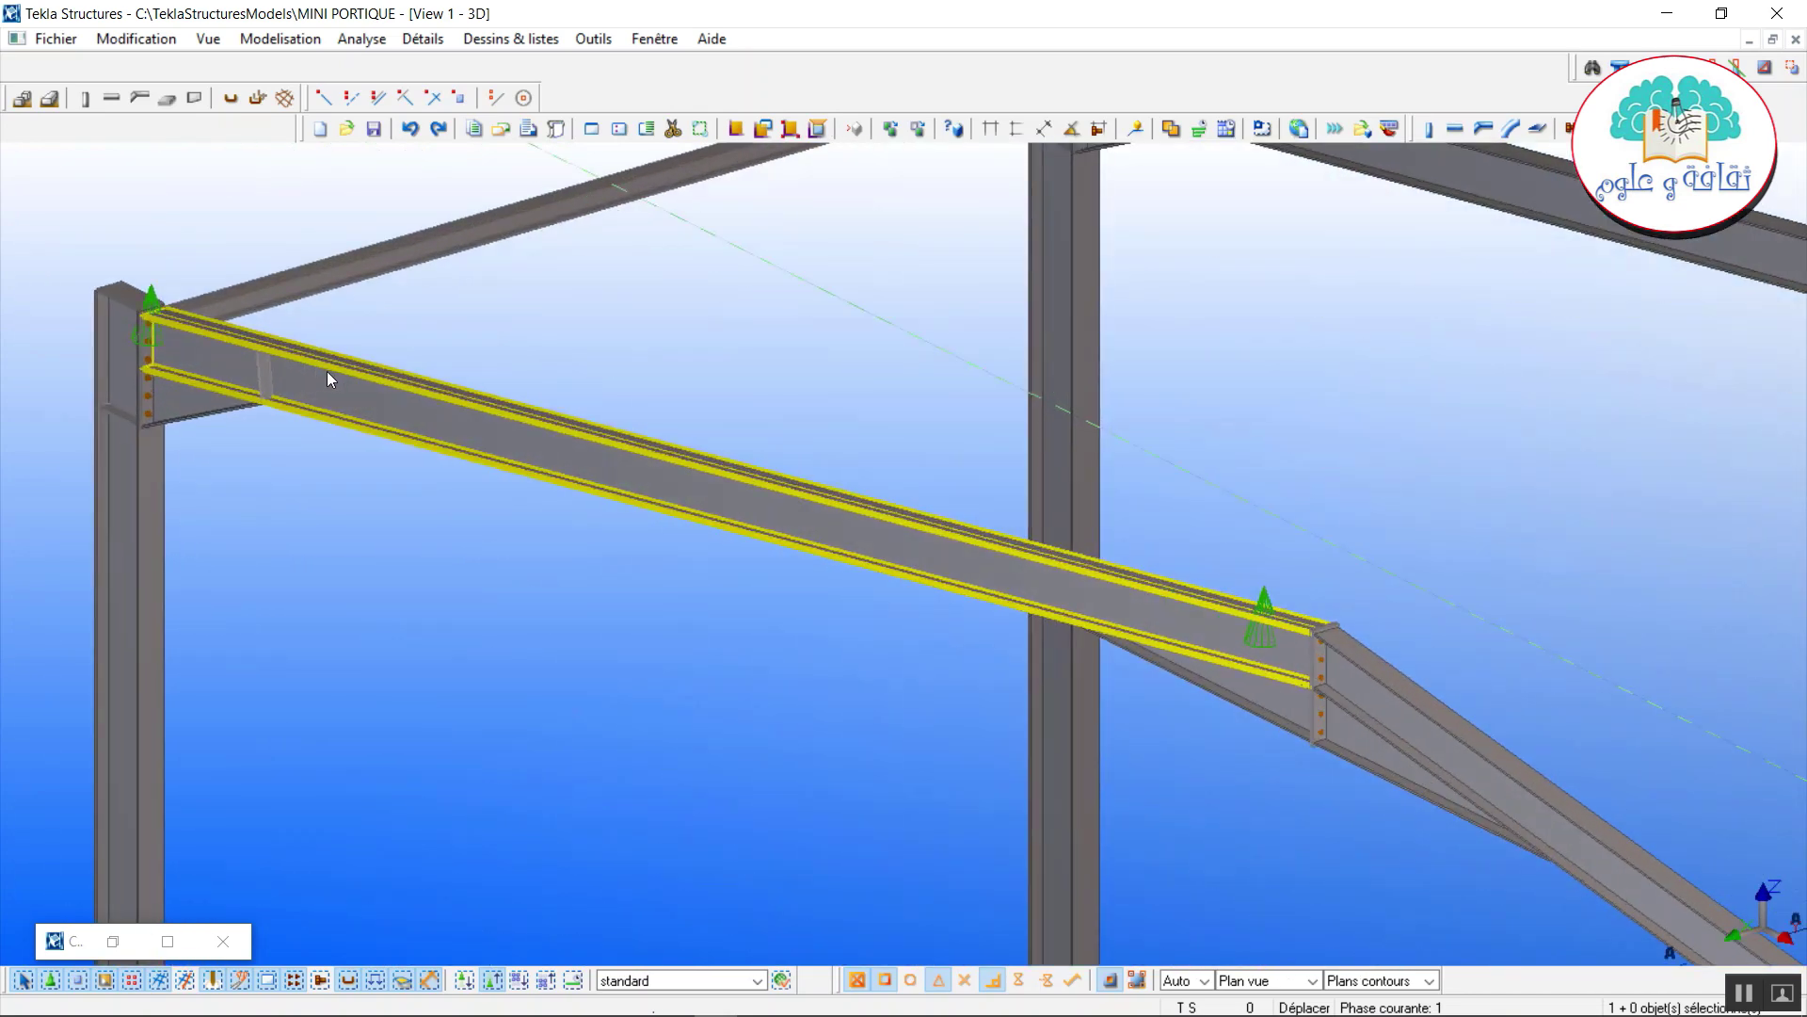
pyautogui.hotkey('ctrl', 'm')
pyautogui.keyDown('ctrl'); pyautogui.moveTo(141, 374); pyautogui.dragTo(1146, 323, button='middle'); pyautogui.keyUp('ctrl')
pyautogui.scroll(3, 162, 355)
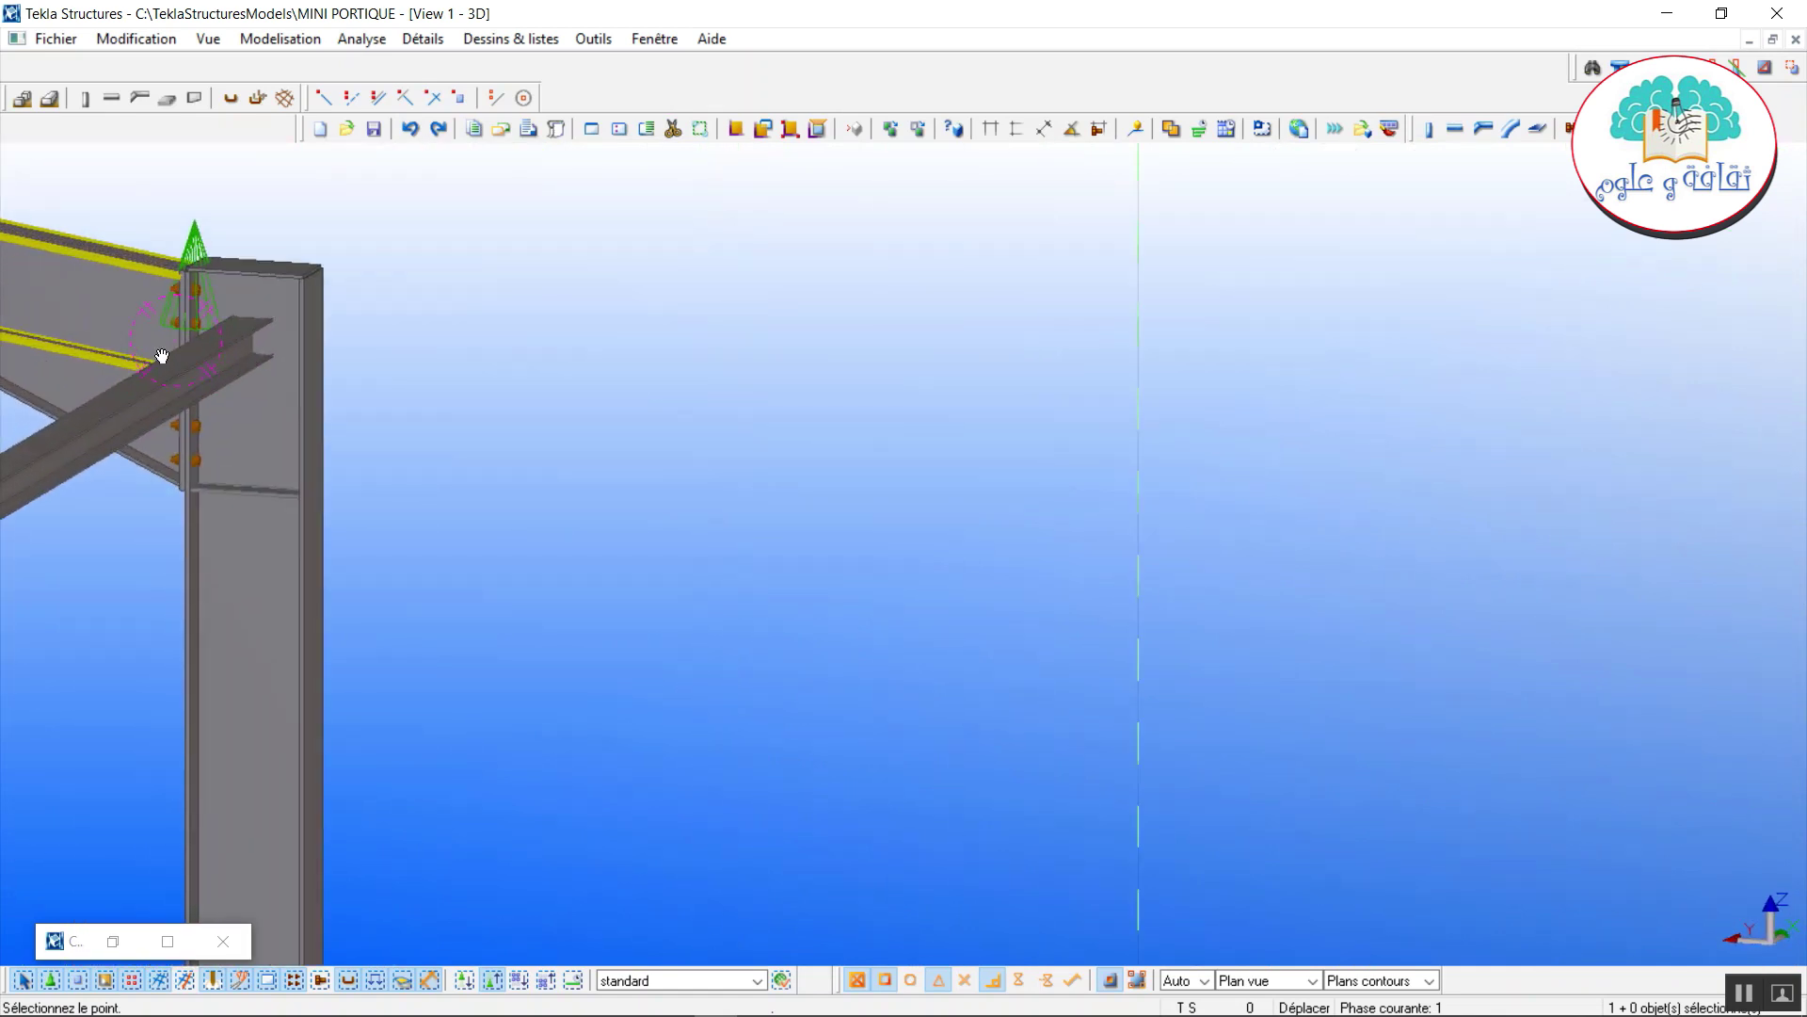
pyautogui.scroll(4, 162, 355)
pyautogui.rightClick(672, 288)
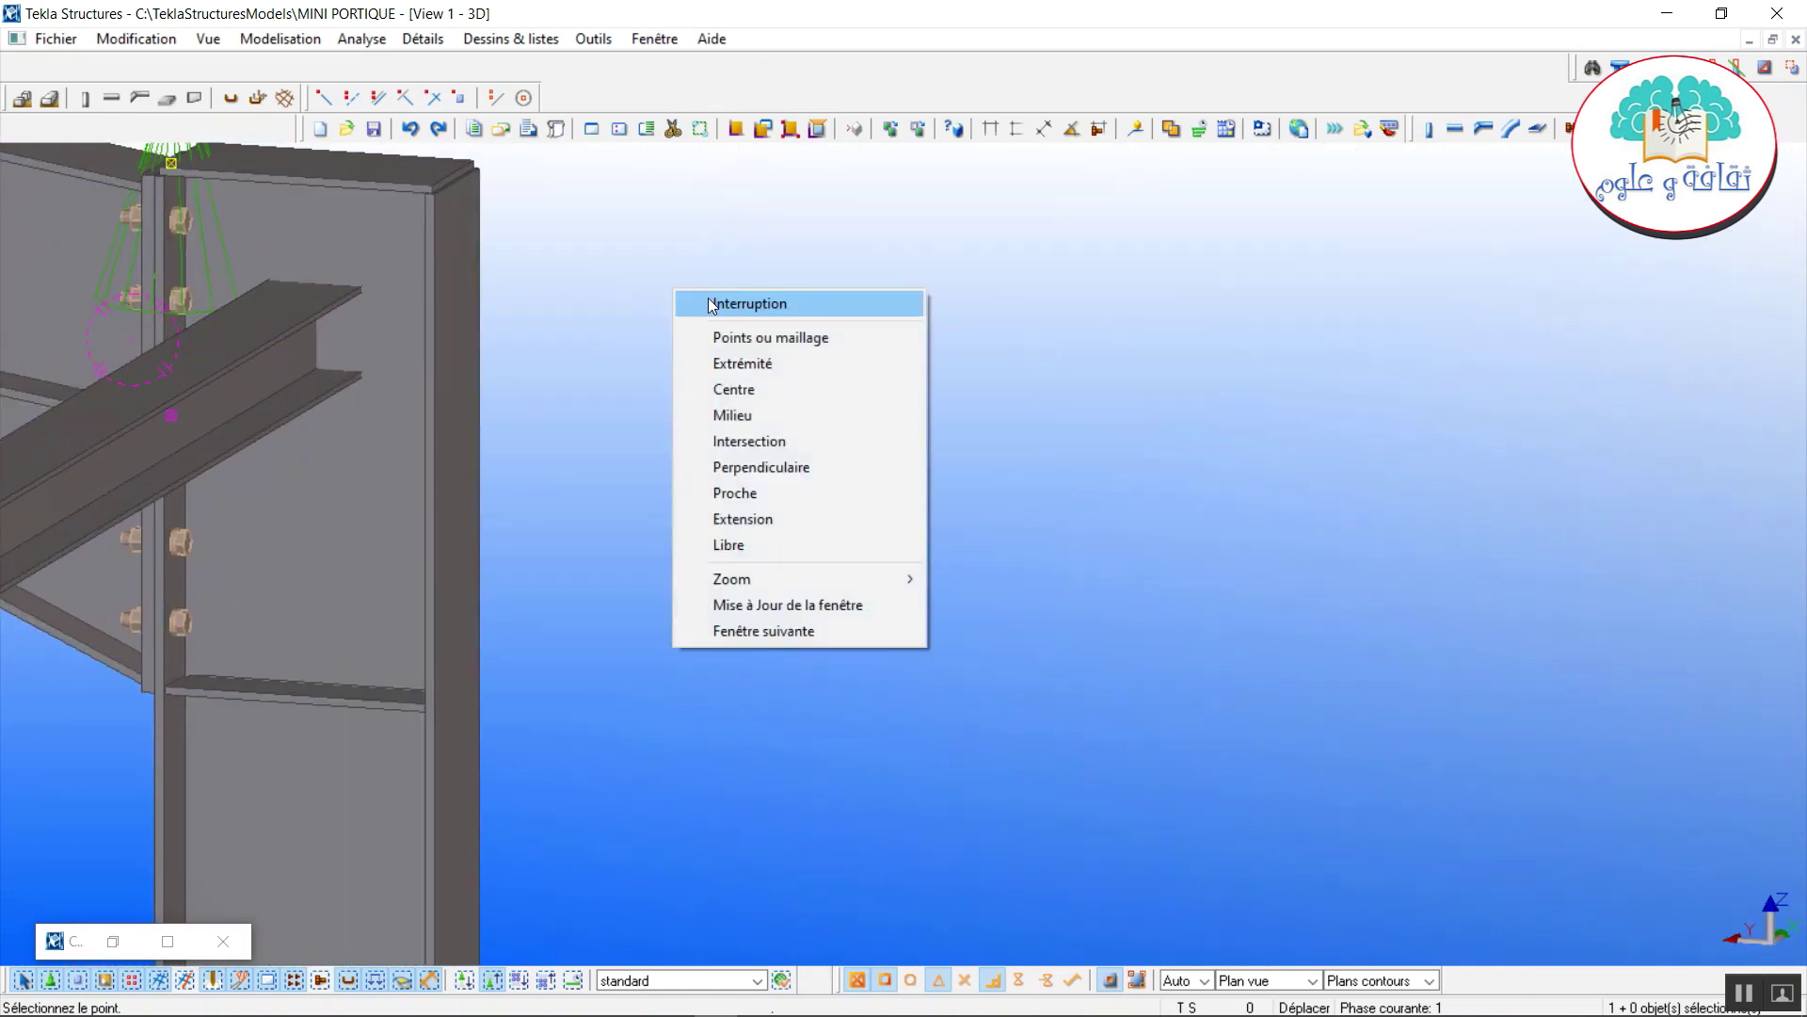
pyautogui.click(712, 303)
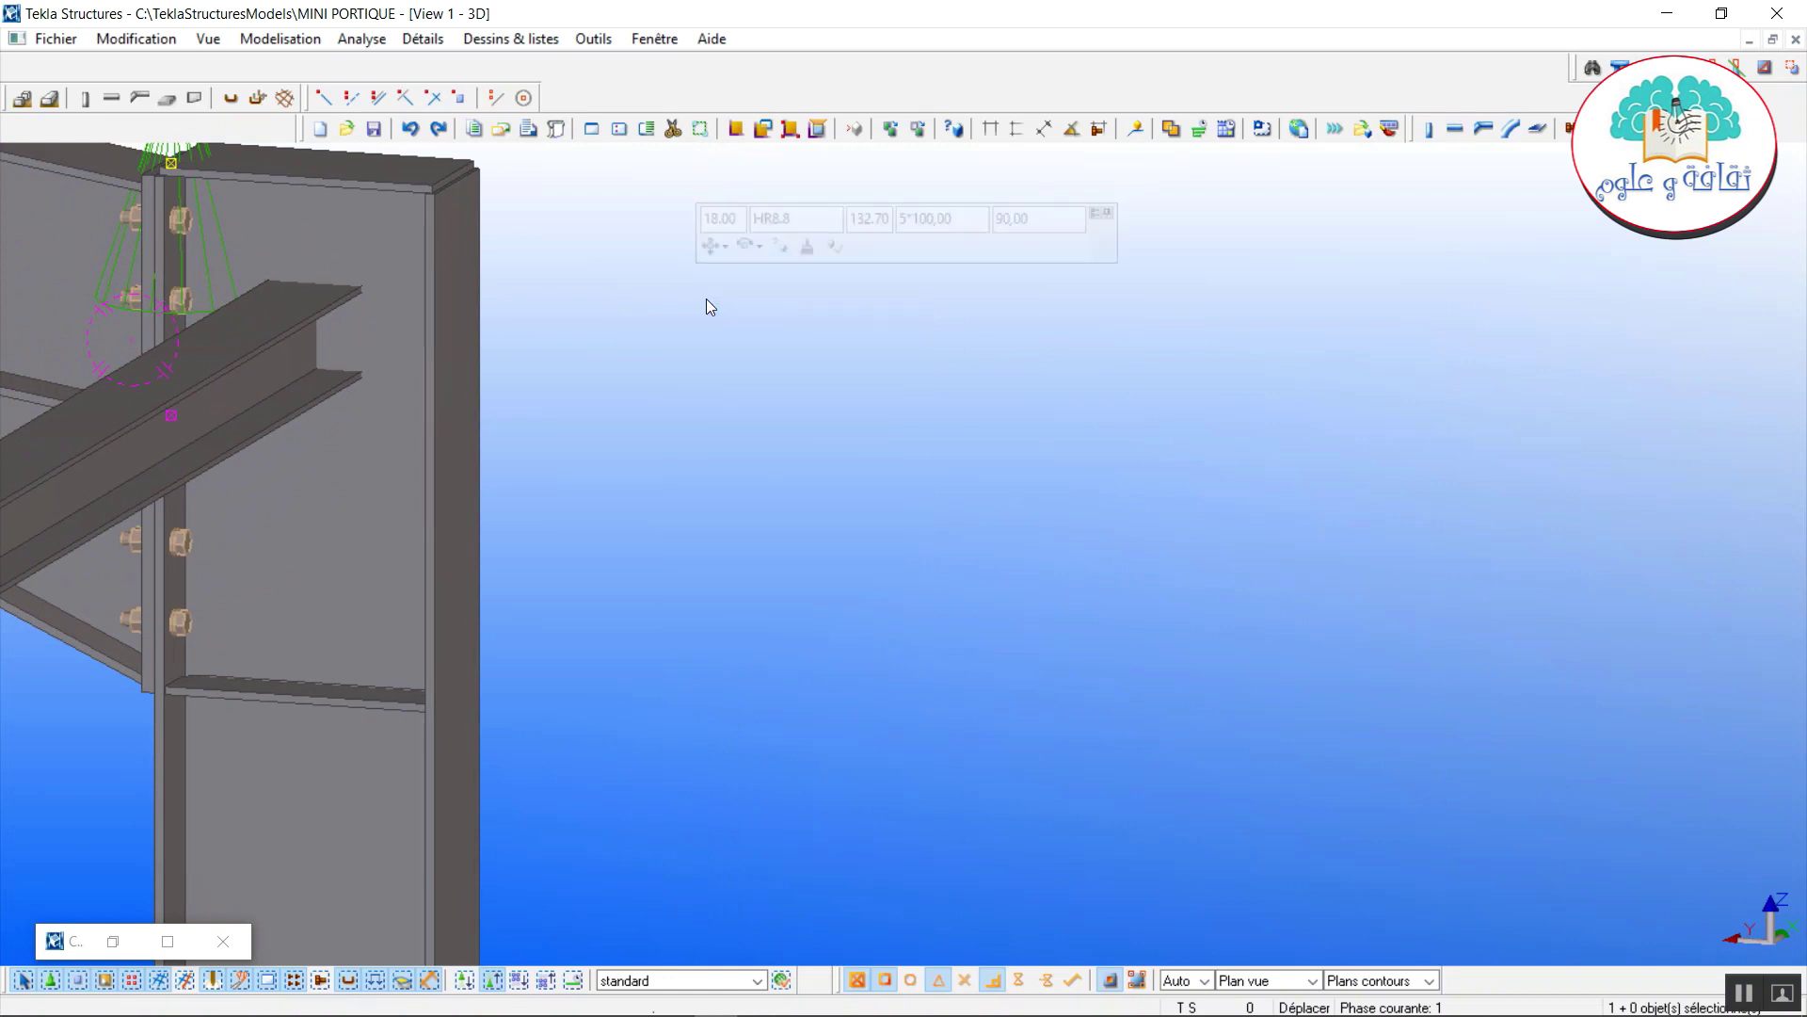
pyautogui.moveTo(468, 371); pyautogui.dragTo(953, 487, button='middle')
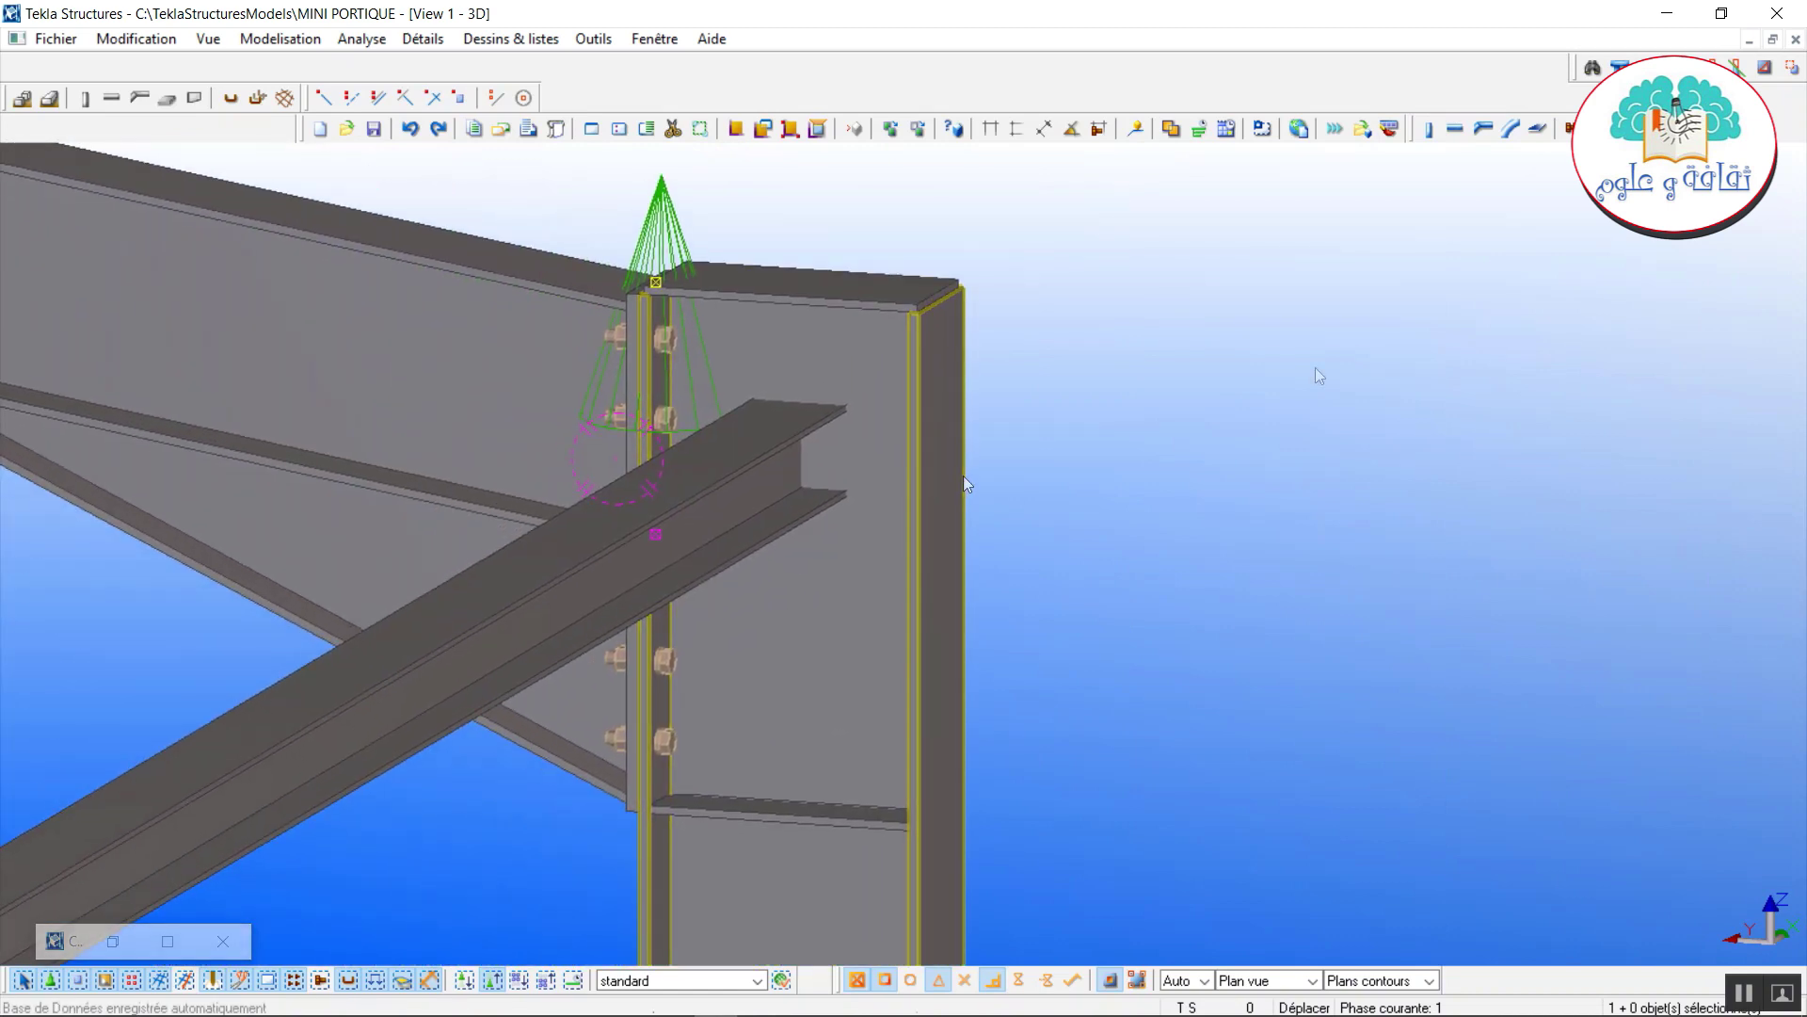
# Find component 144 in the catalogue and apply Platine d'about (144) between the end column and the longitudinal beam.
pyautogui.hotkey('ctrl', 'f')
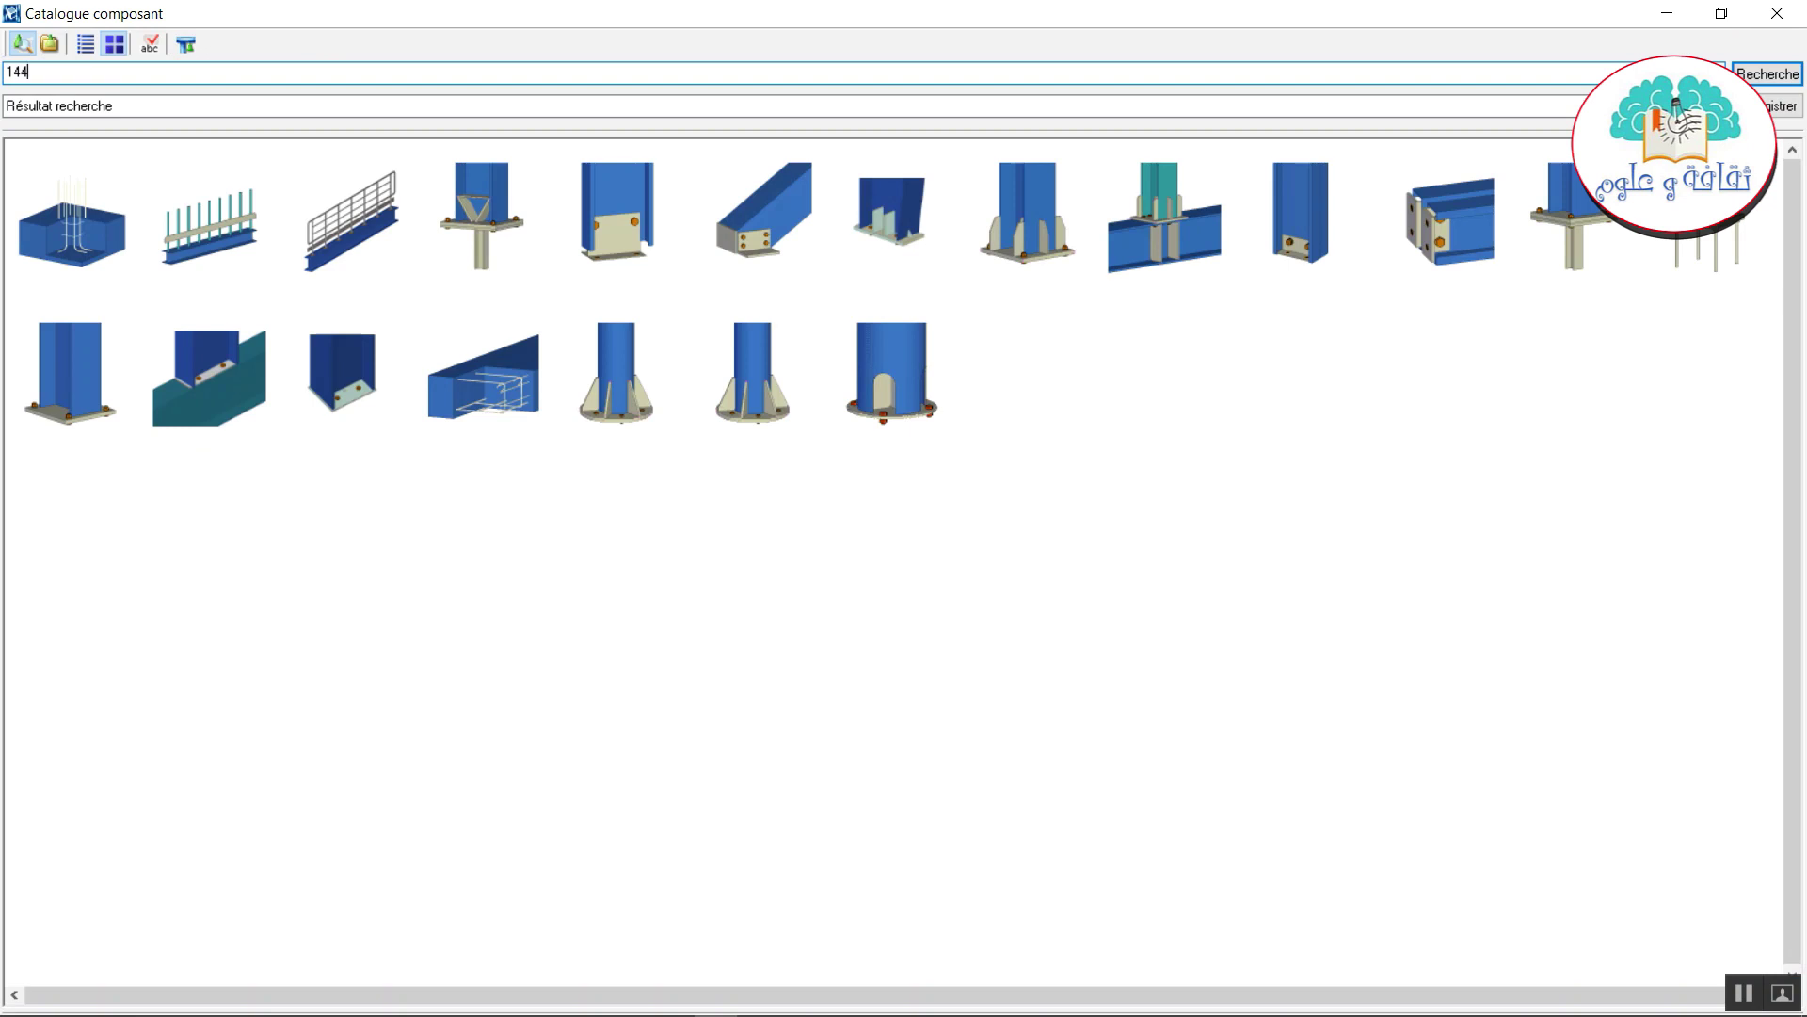
pyautogui.press('Return')
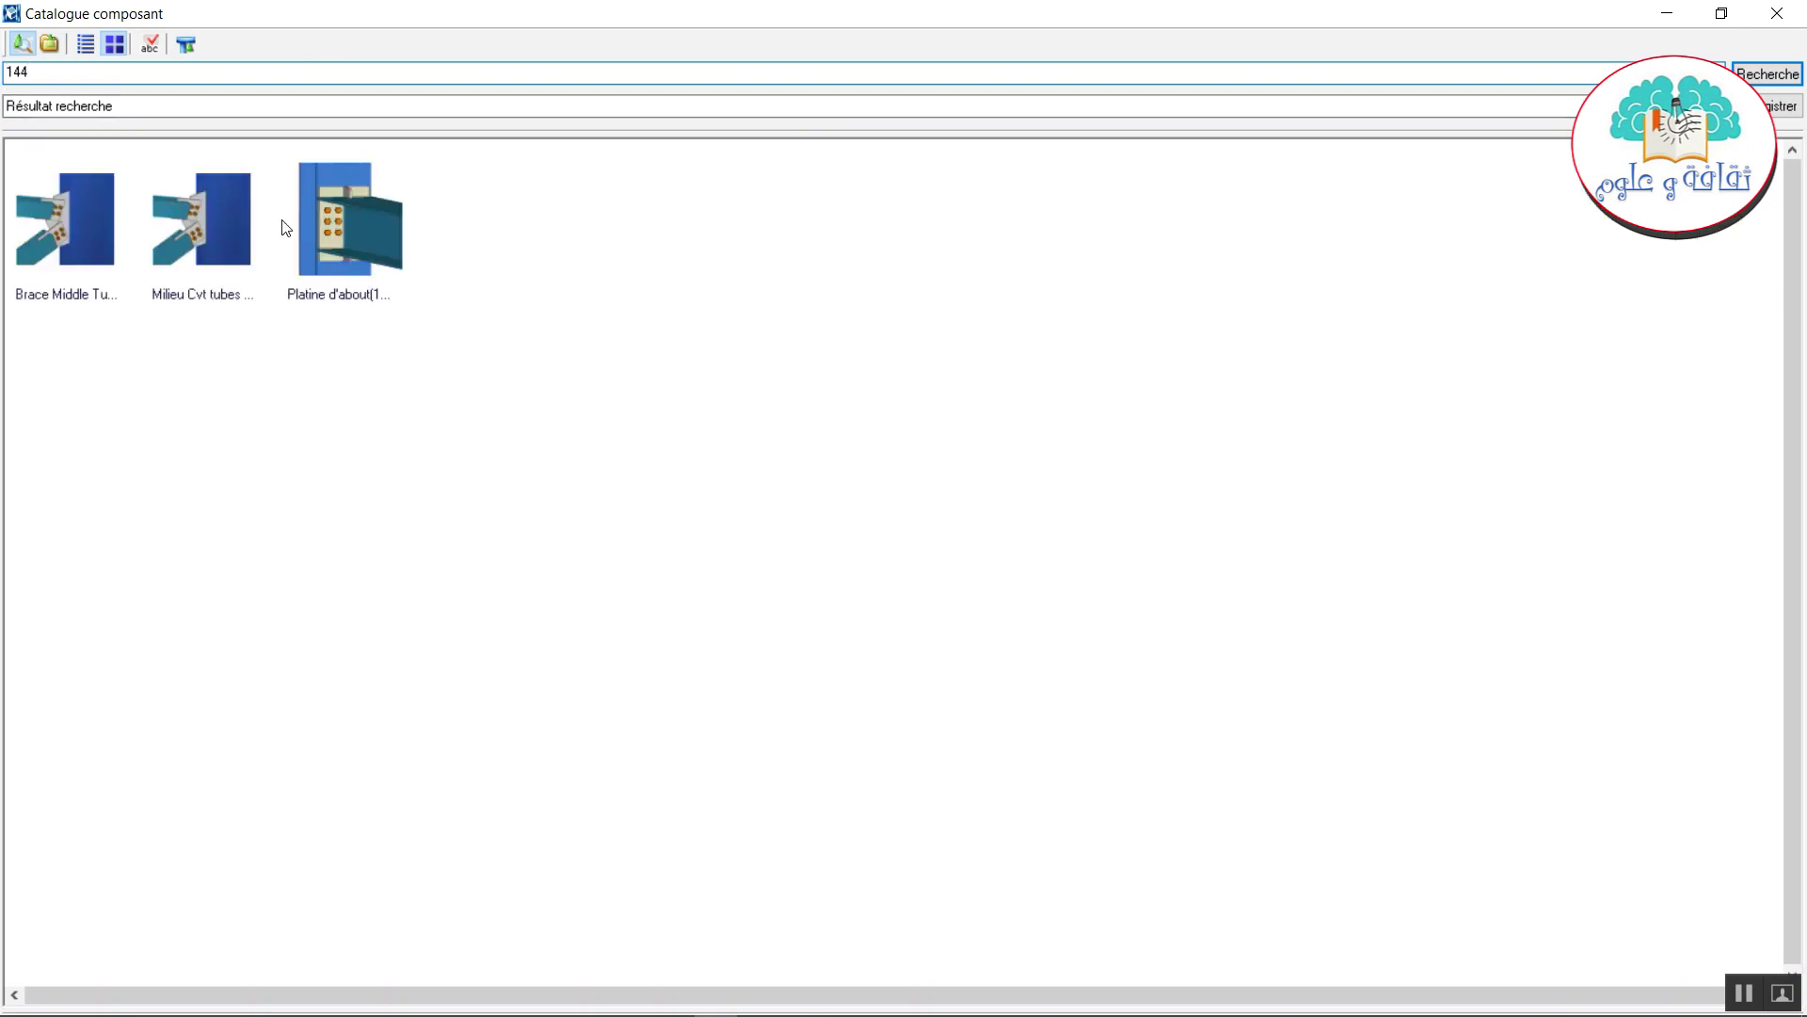
pyautogui.click(365, 246)
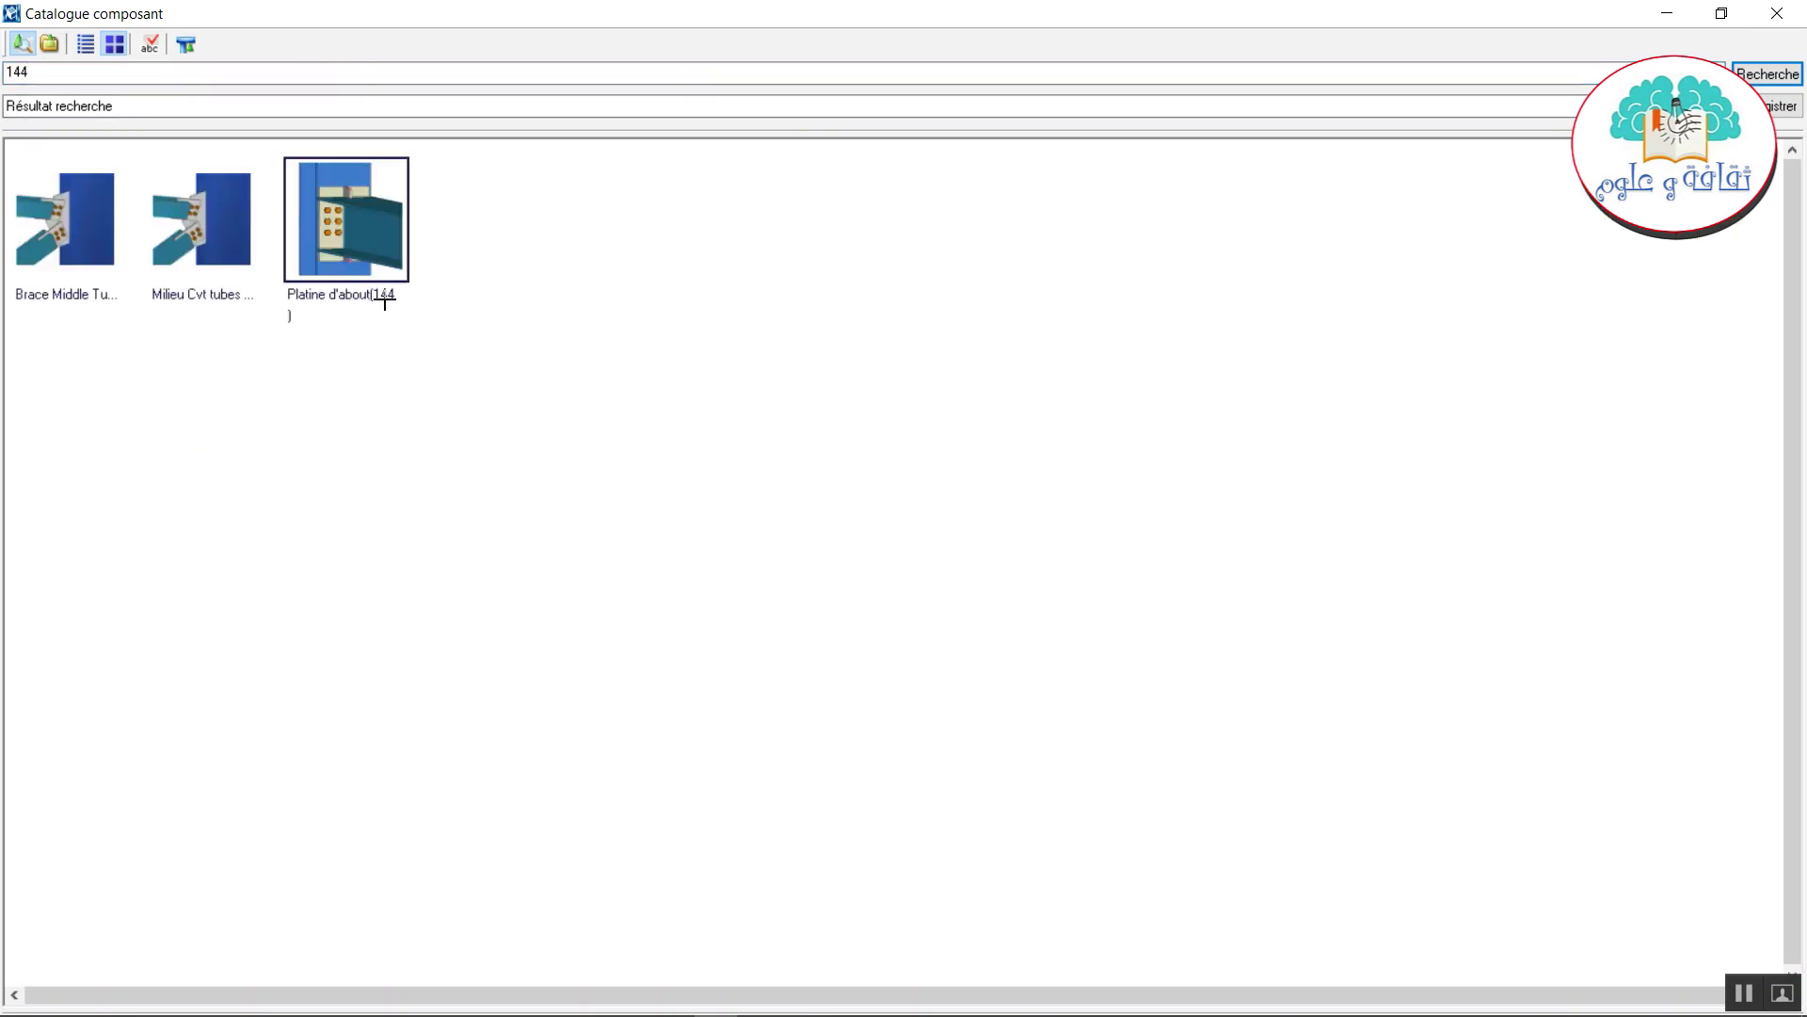
pyautogui.click(1668, 12)
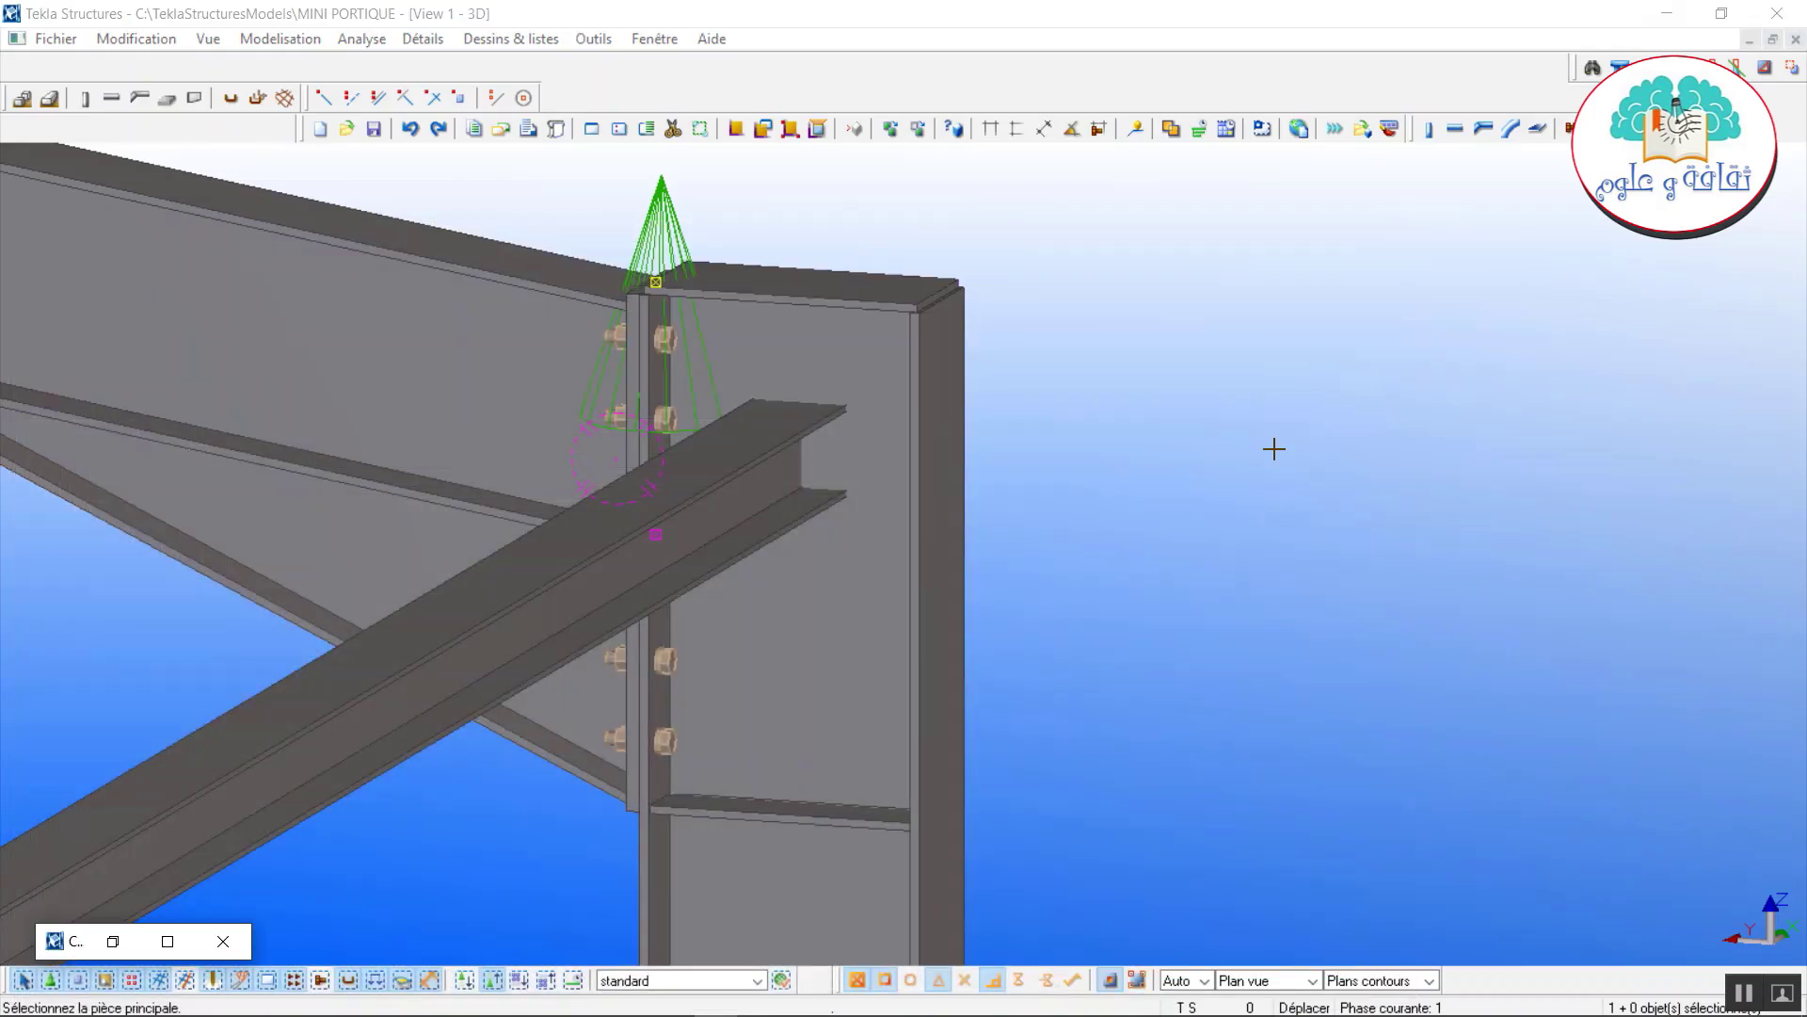
pyautogui.click(807, 634)
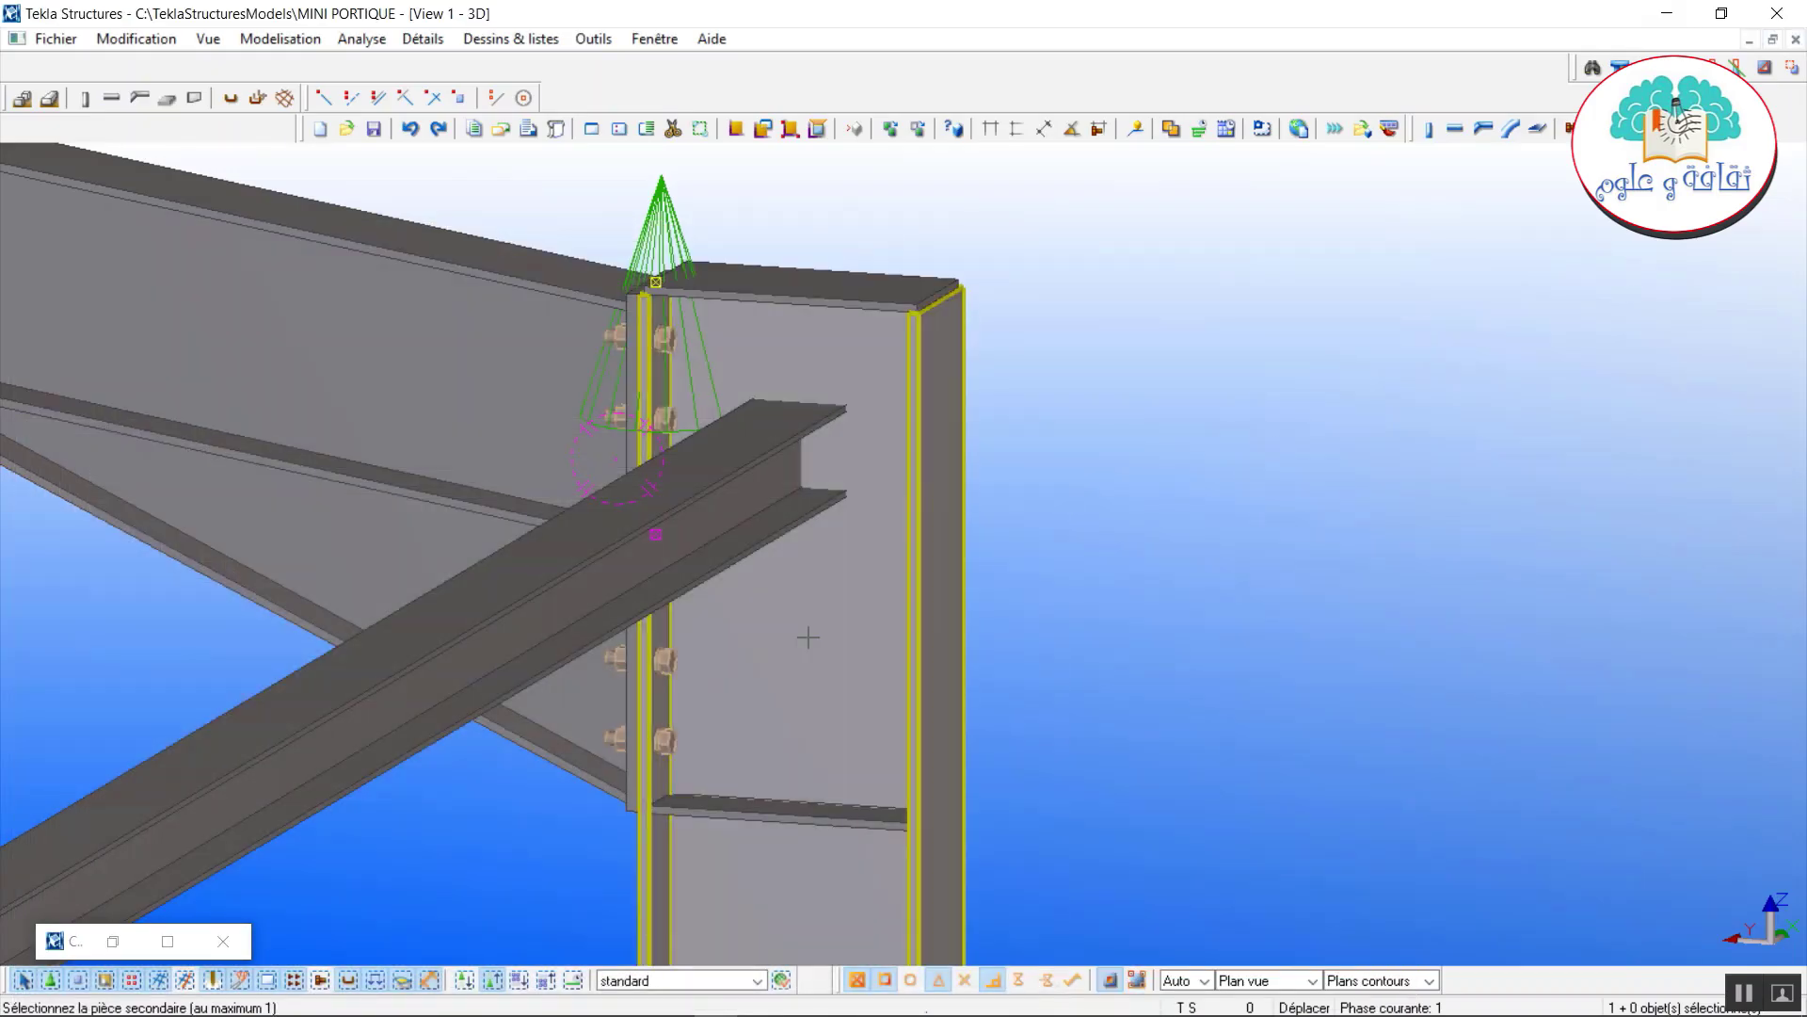
pyautogui.click(733, 500)
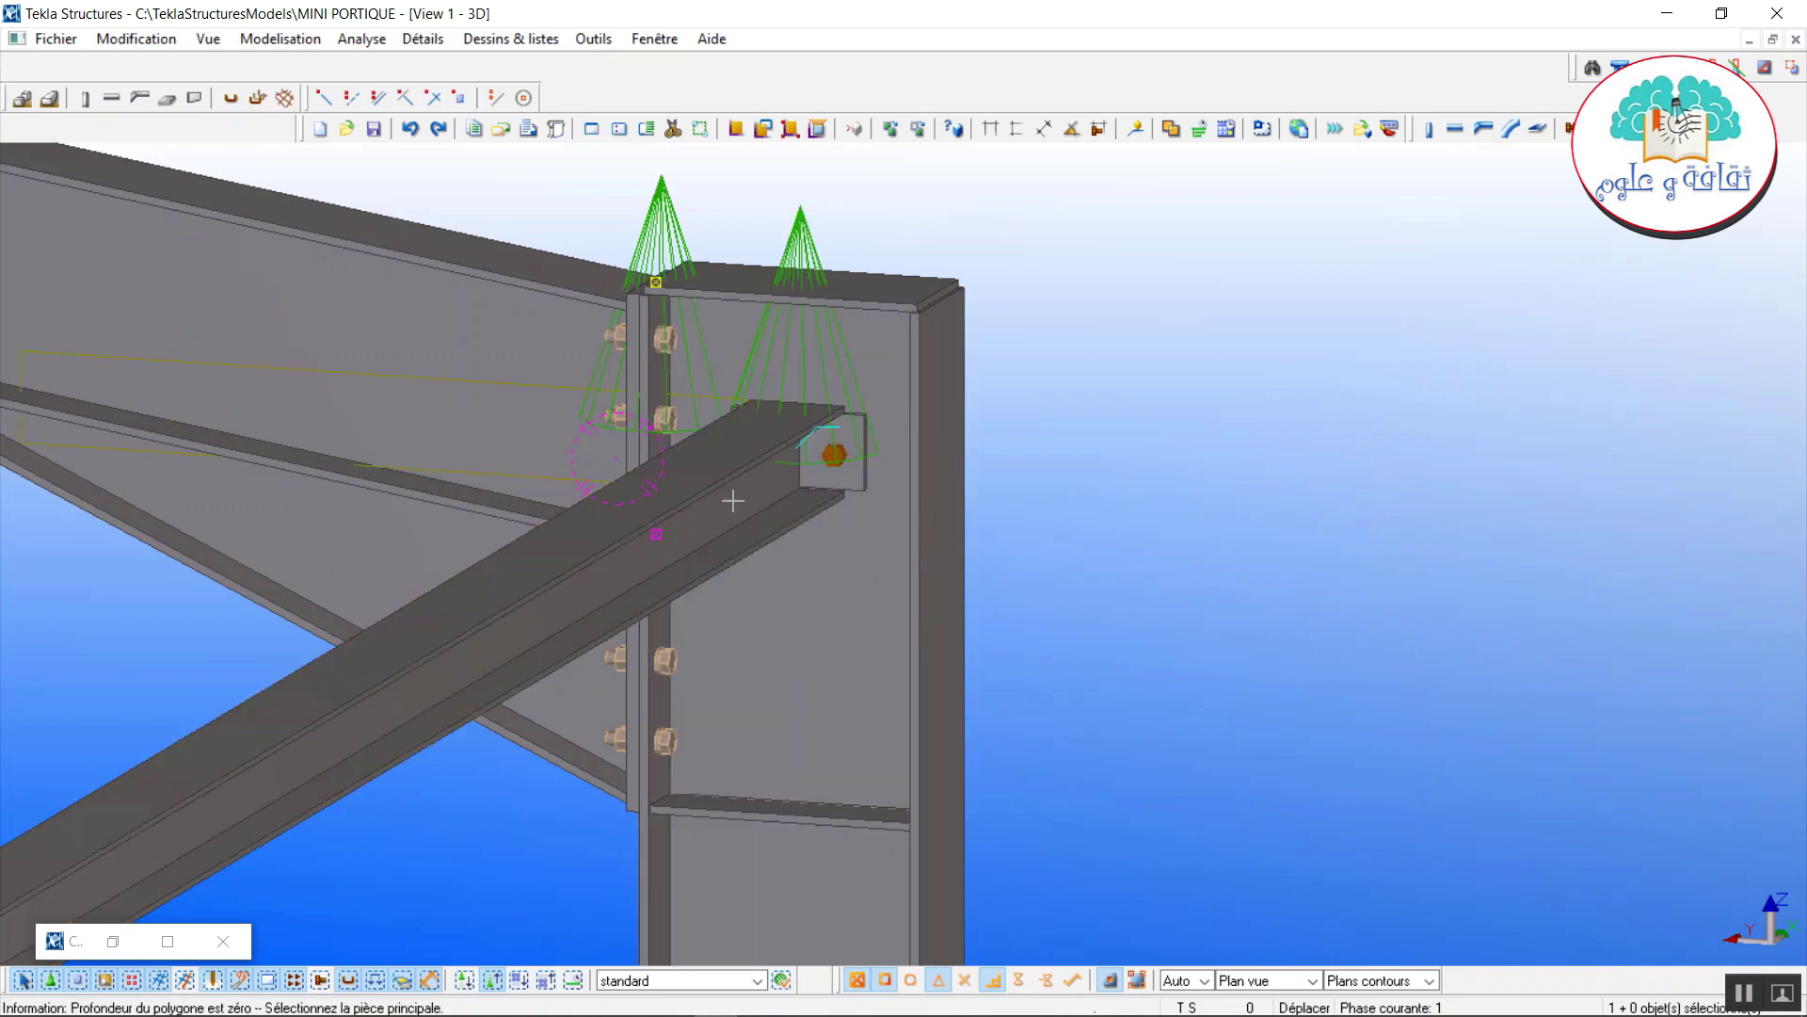
pyautogui.rightClick(1100, 405)
pyautogui.click(1177, 428)
# Set the new end plate's upper and lower edge offsets to -10 and apply them to the connection.
pyautogui.scroll(6, 815, 223)
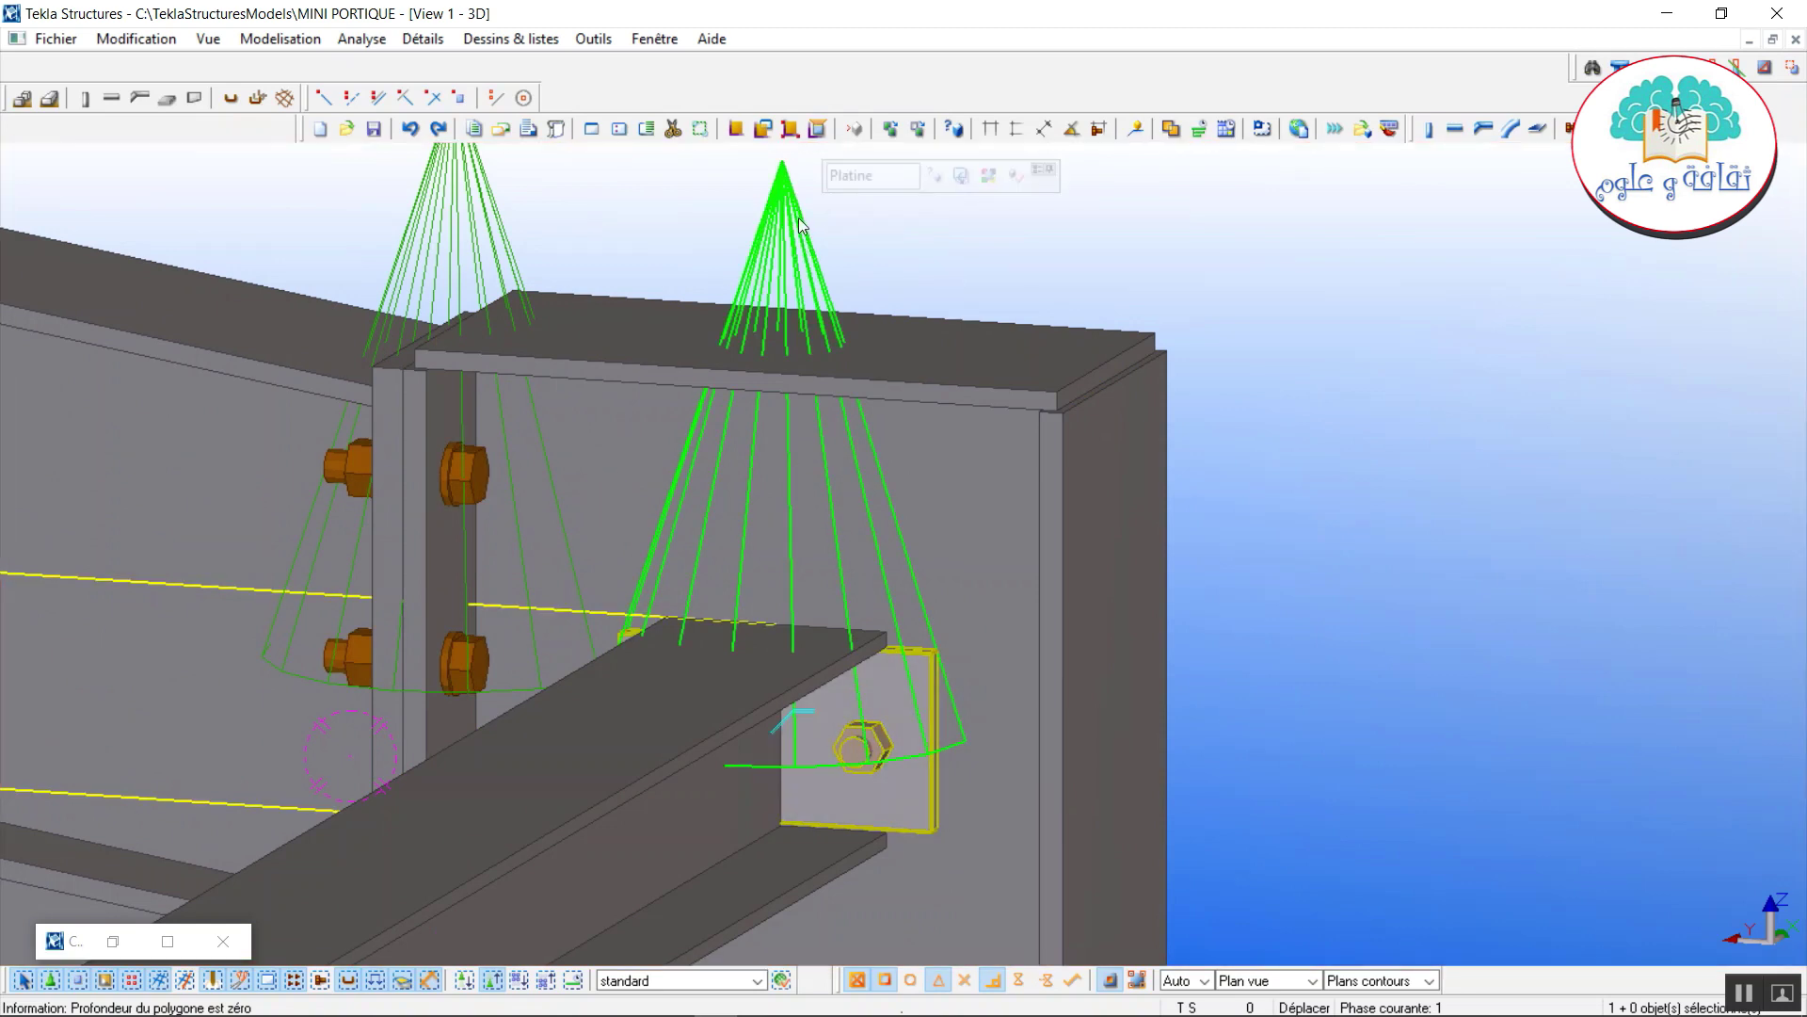
pyautogui.doubleClick(798, 218)
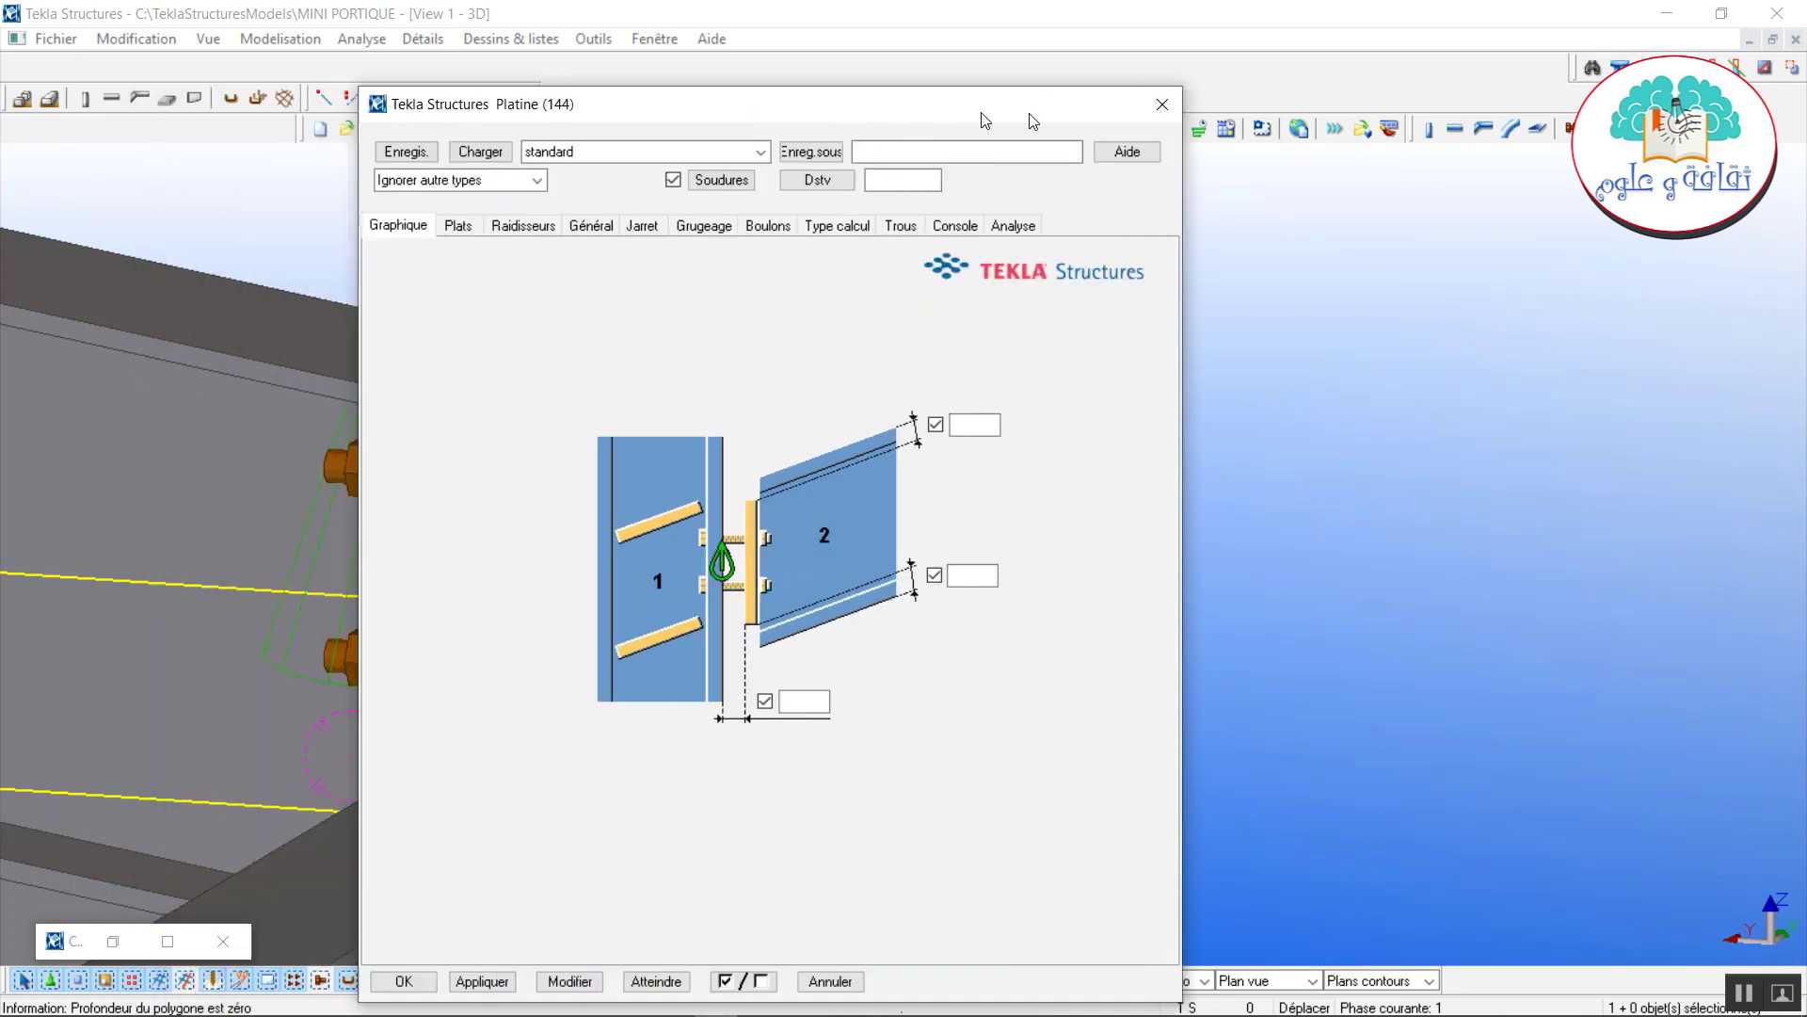
pyautogui.moveTo(766, 124); pyautogui.dragTo(1543, 34)
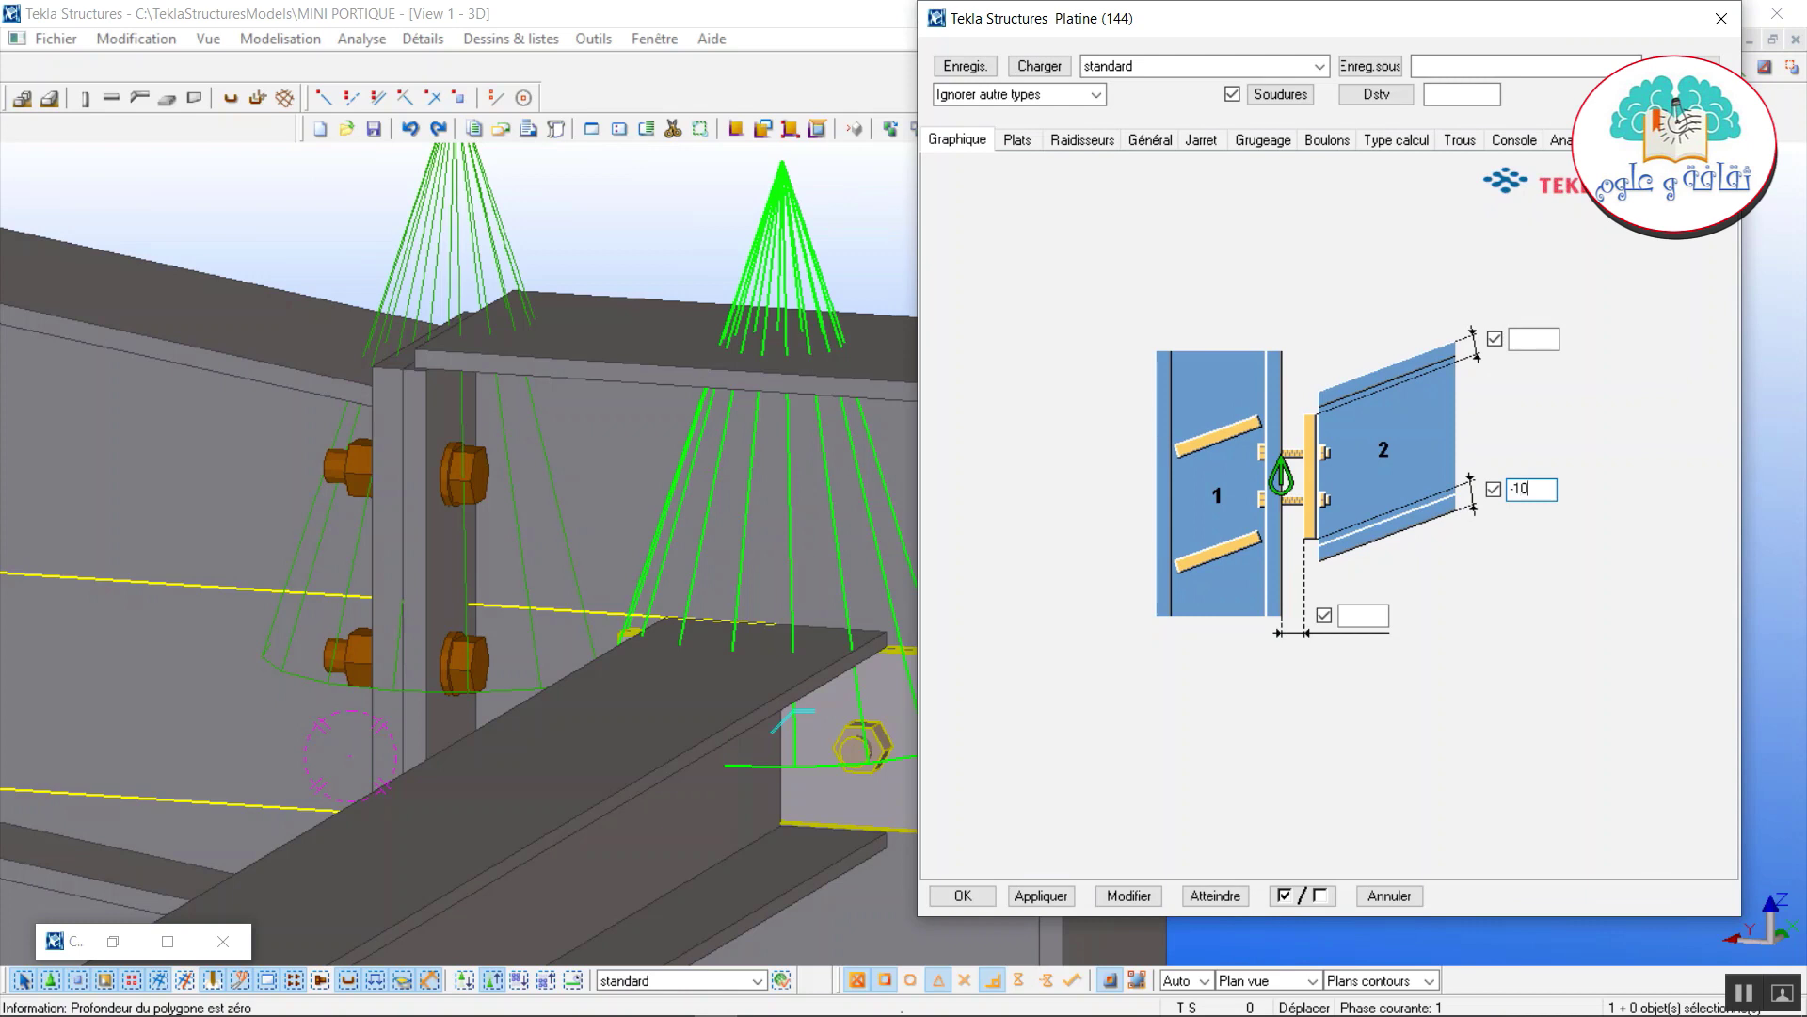
pyautogui.click(1533, 338)
pyautogui.click(1128, 896)
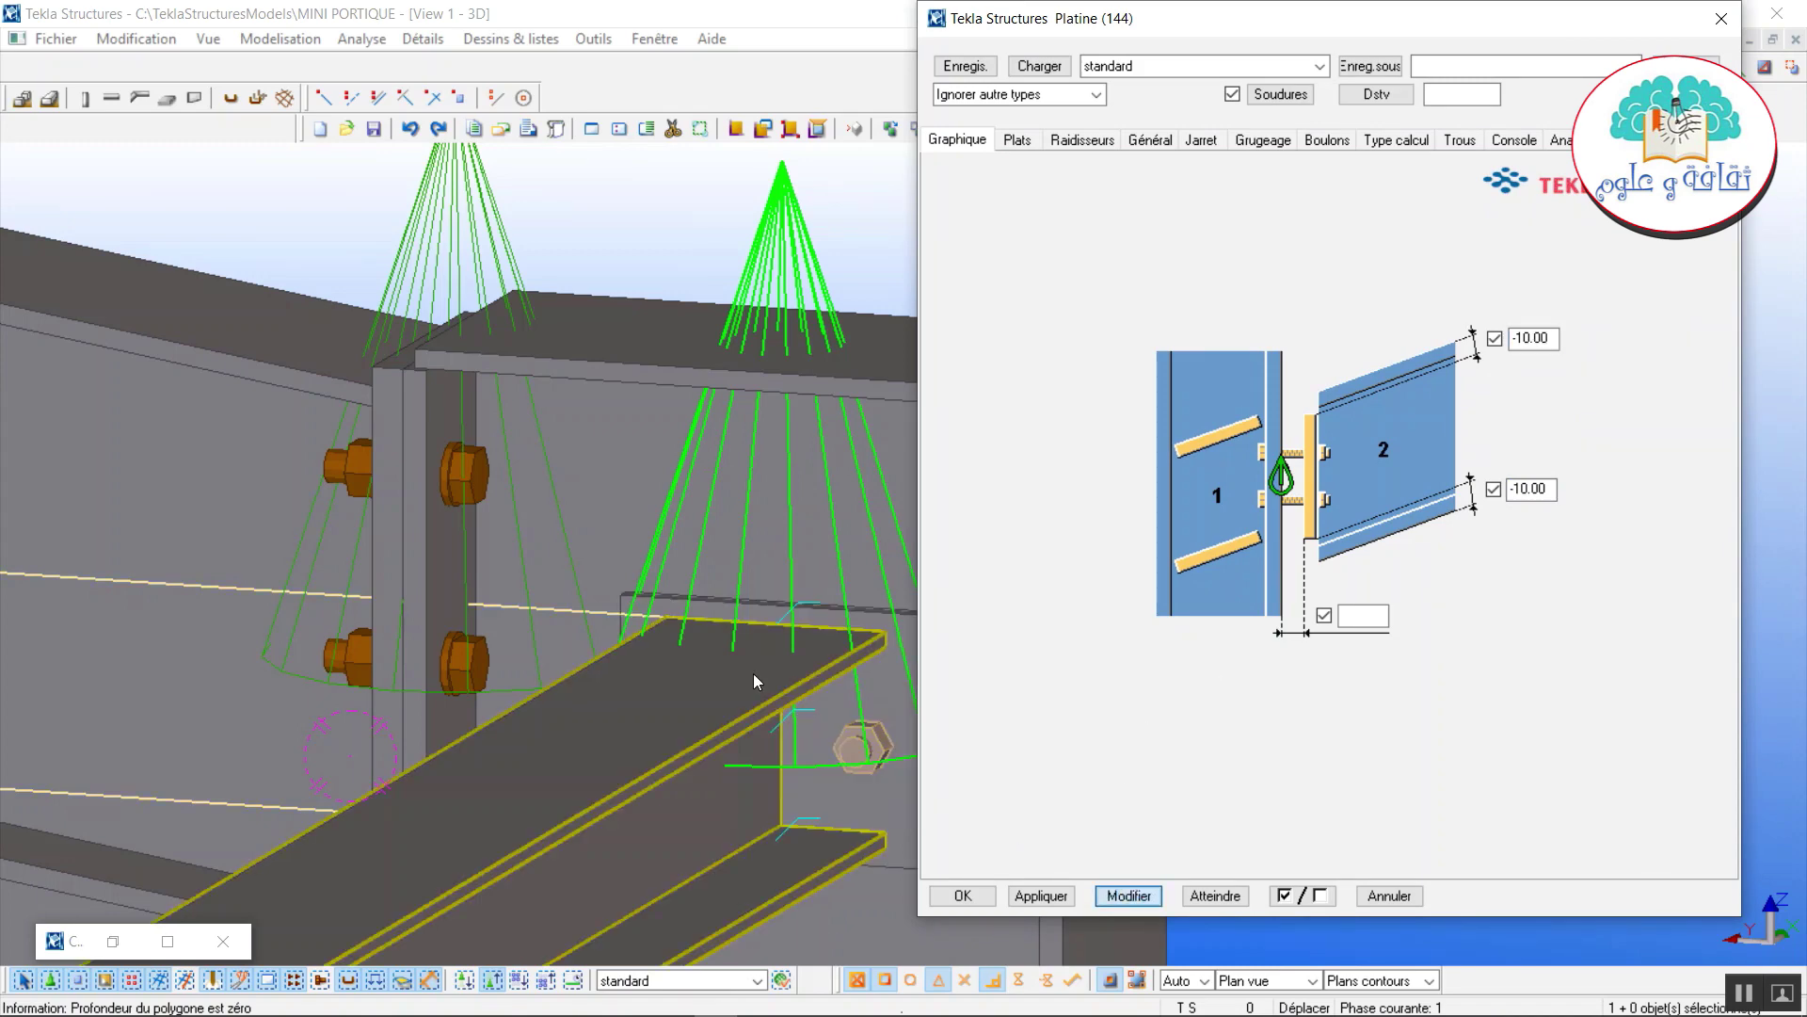
pyautogui.moveTo(647, 734); pyautogui.dragTo(286, 635, button='middle')
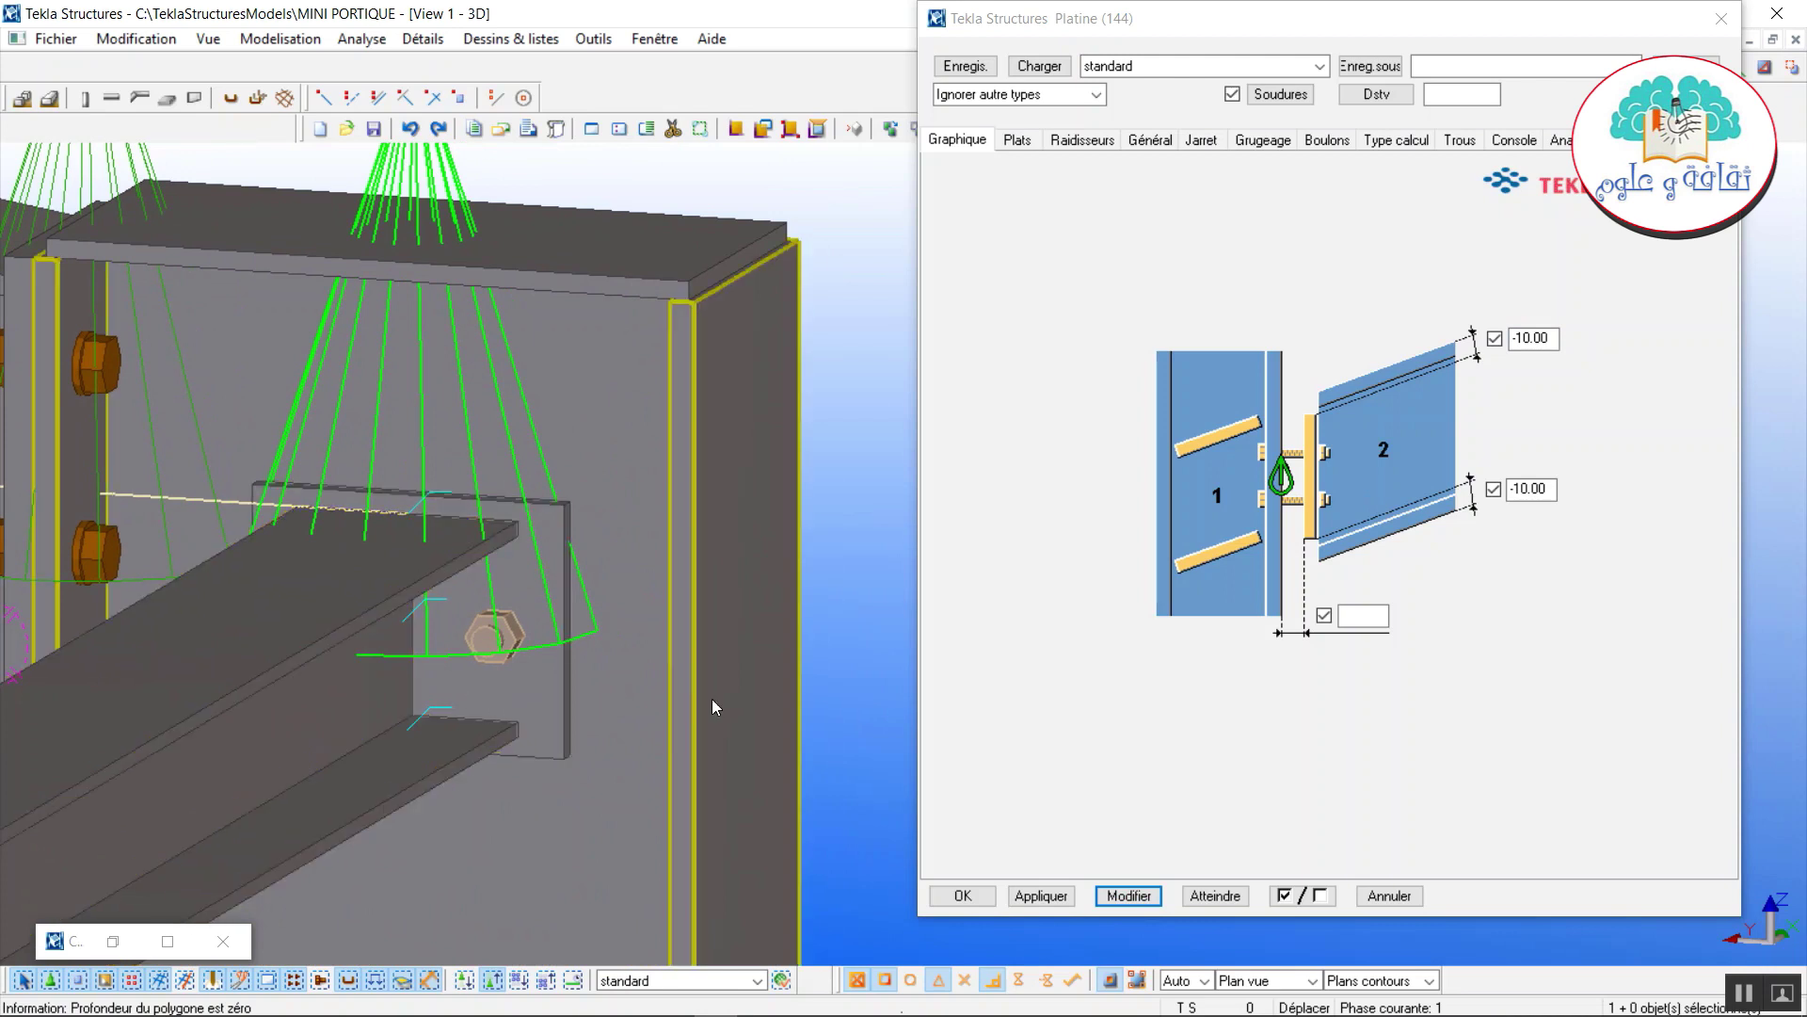
# Set the end plate thickness to 12 mm and apply it to the connection.
pyautogui.click(1035, 145)
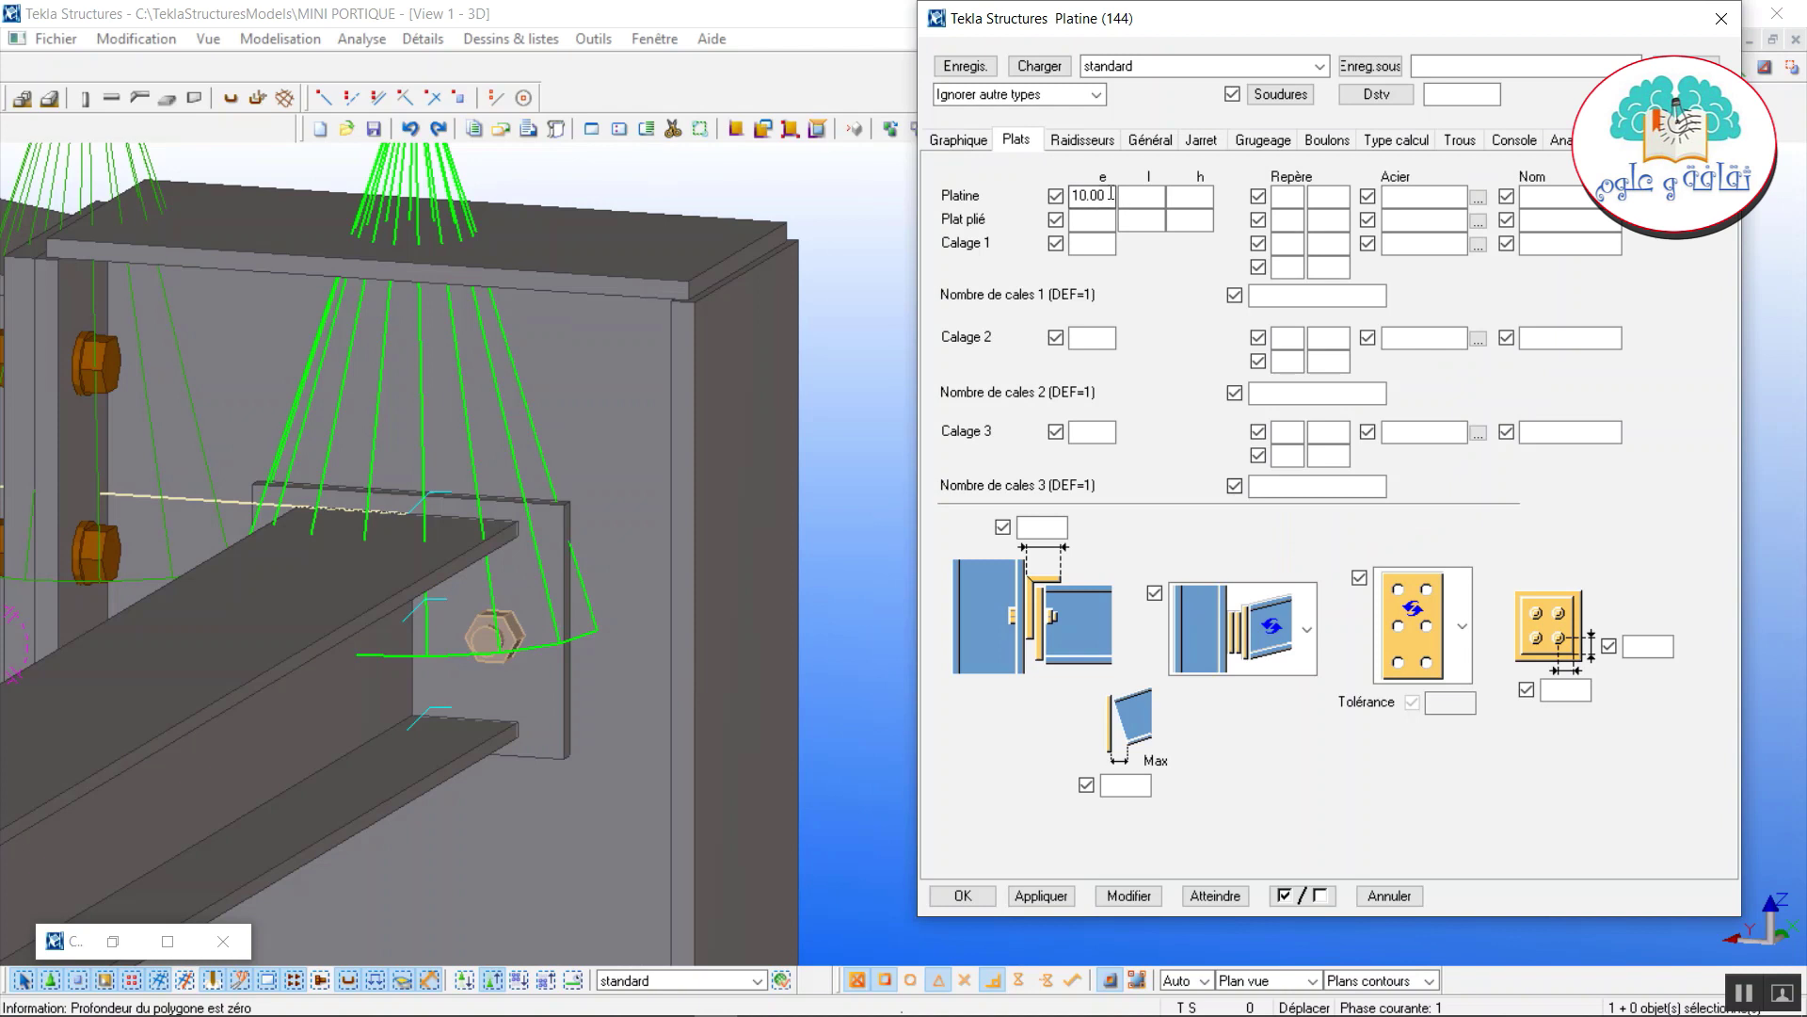
pyautogui.doubleClick(1090, 195)
pyautogui.write('12')
pyautogui.click(1122, 901)
# Set the connection's bolt diameter to 14 and bolt class to HR8.8, and apply the changes.
pyautogui.click(1327, 141)
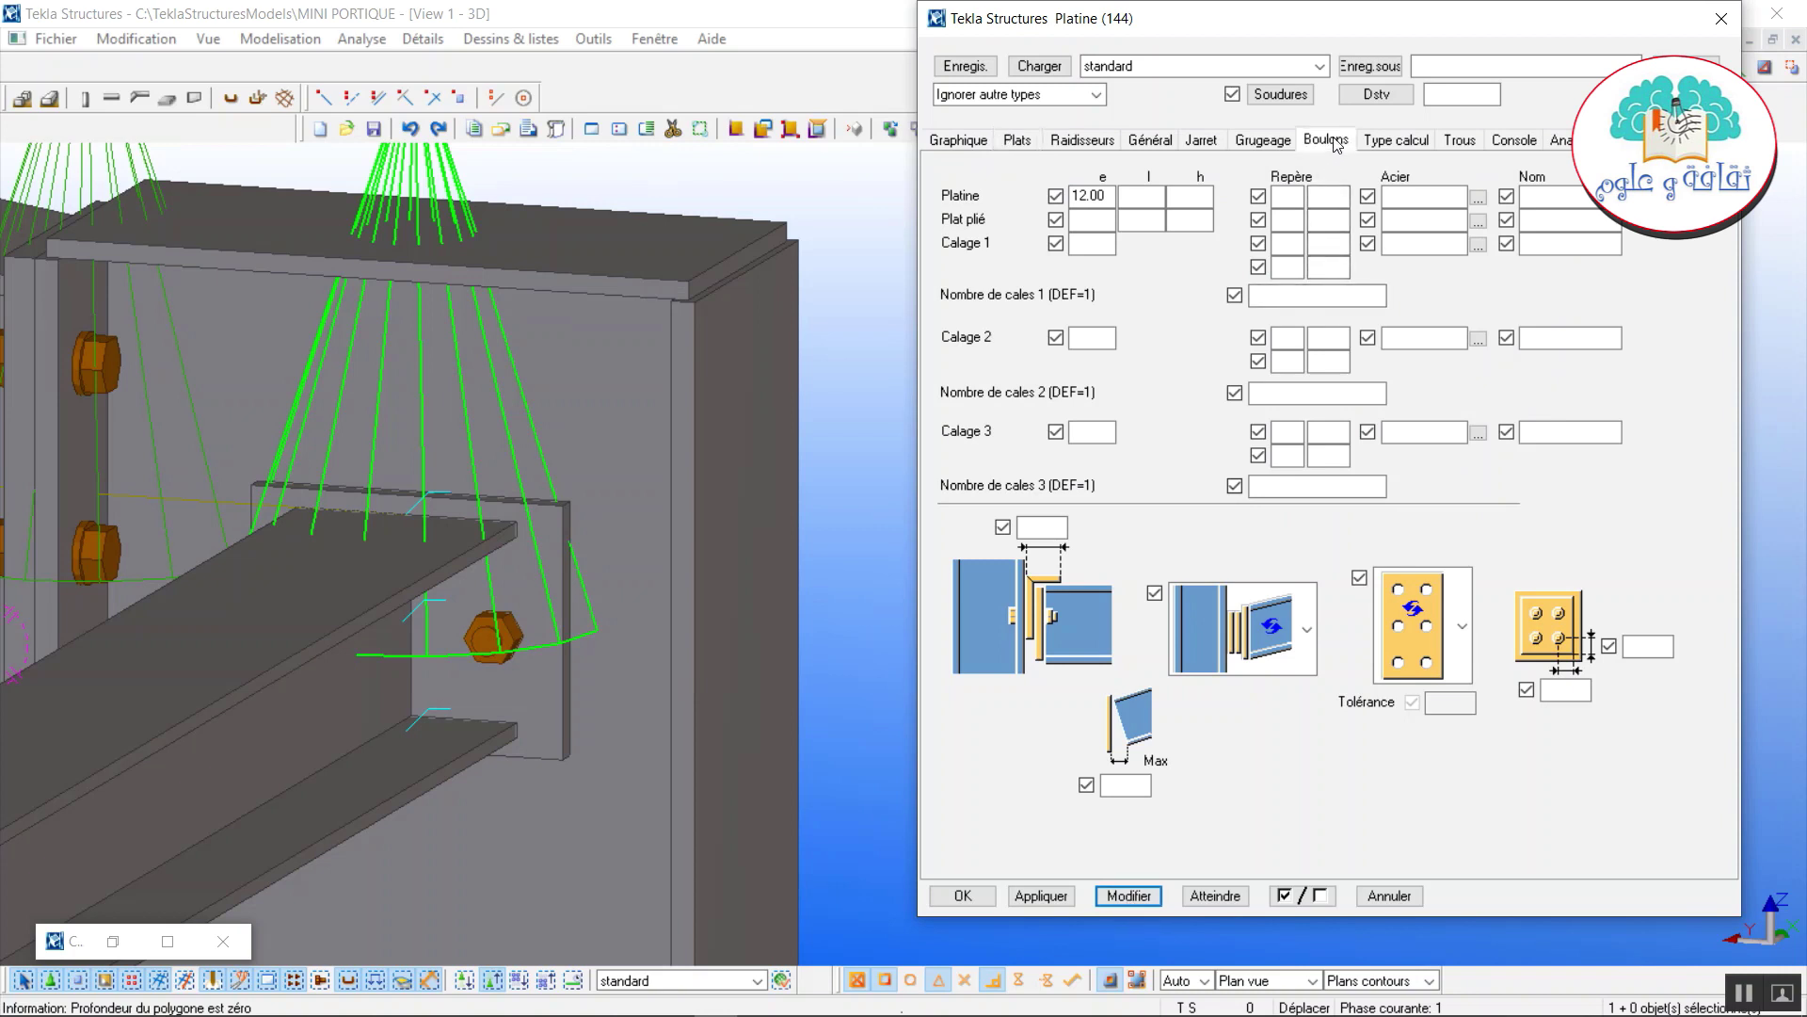
pyautogui.click(1097, 188)
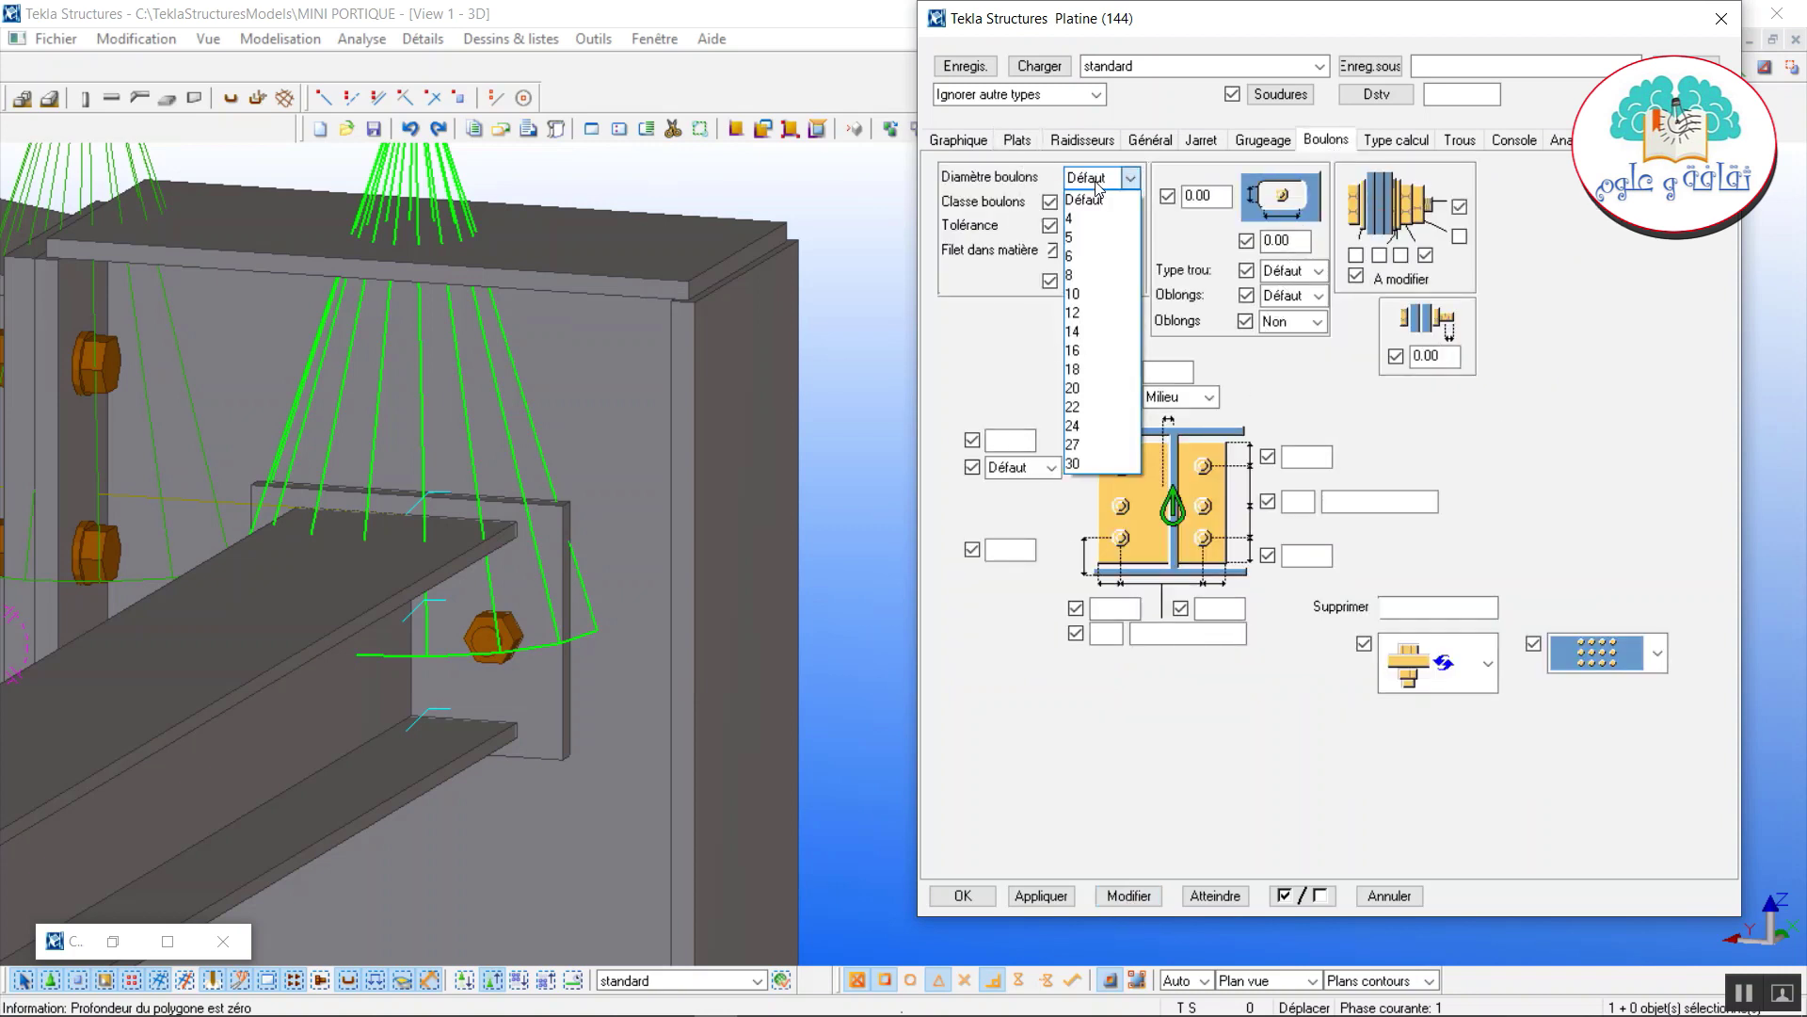
pyautogui.click(1081, 332)
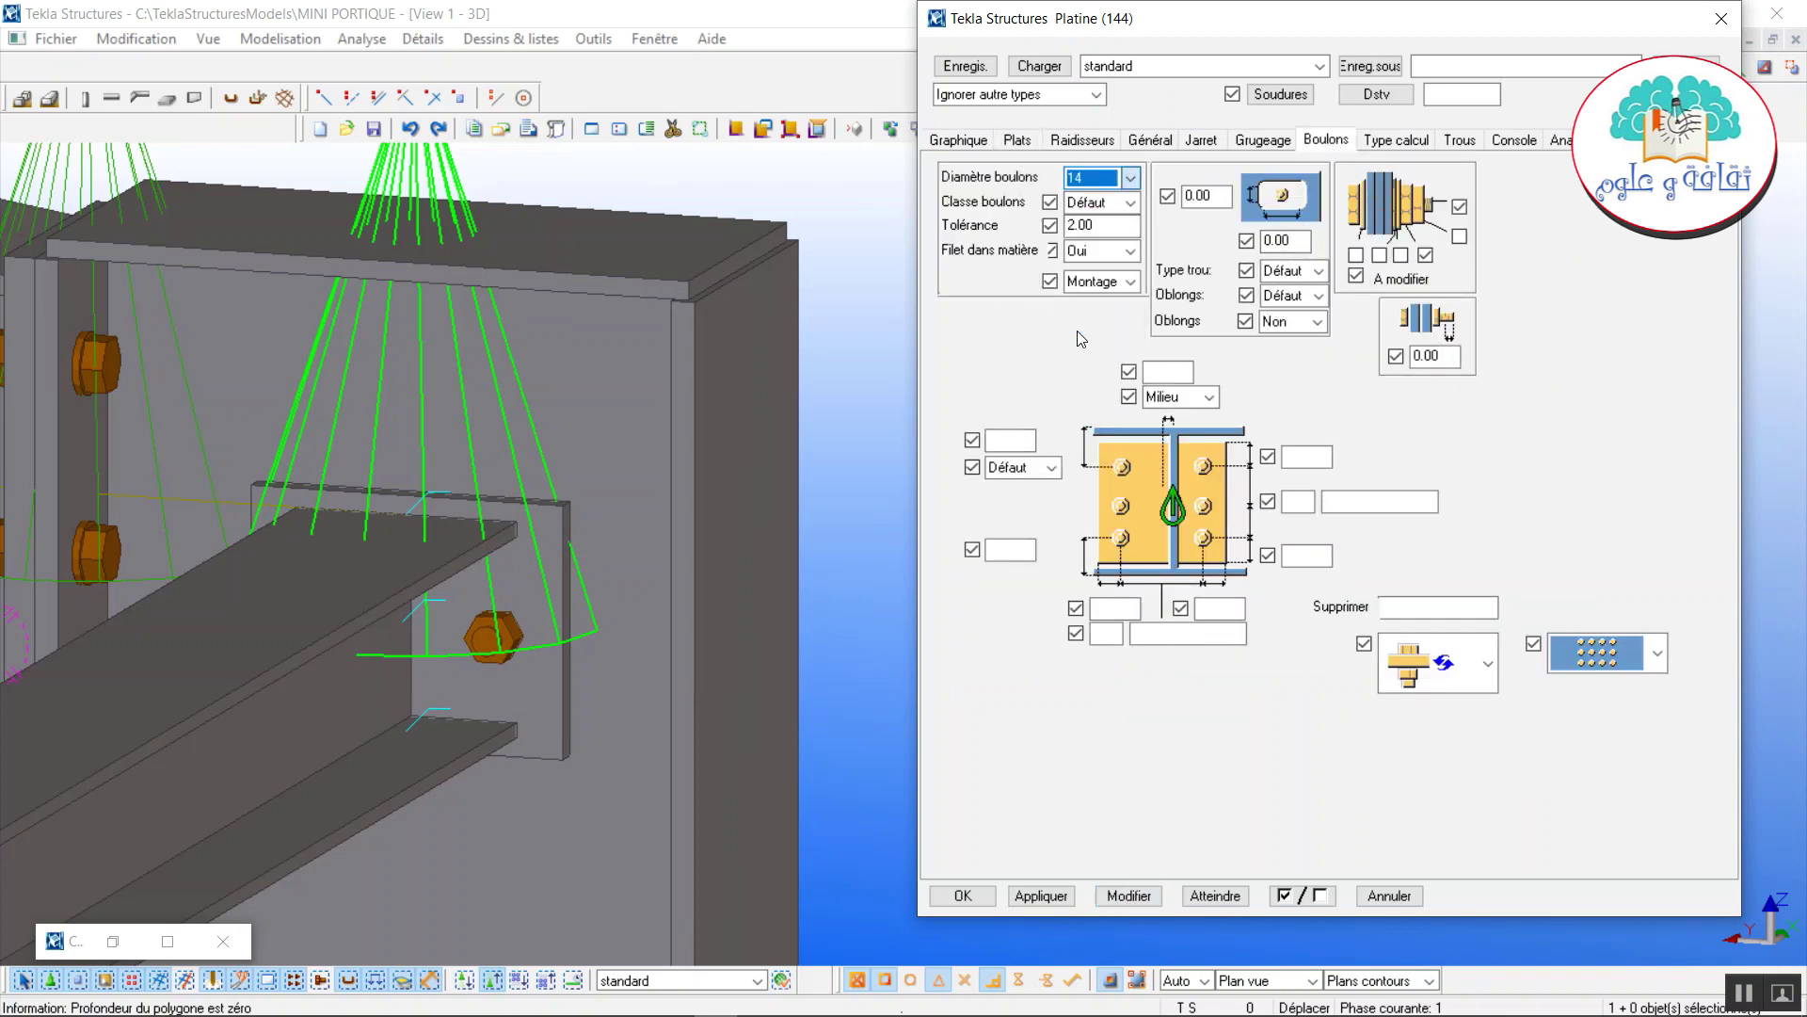
pyautogui.click(1097, 203)
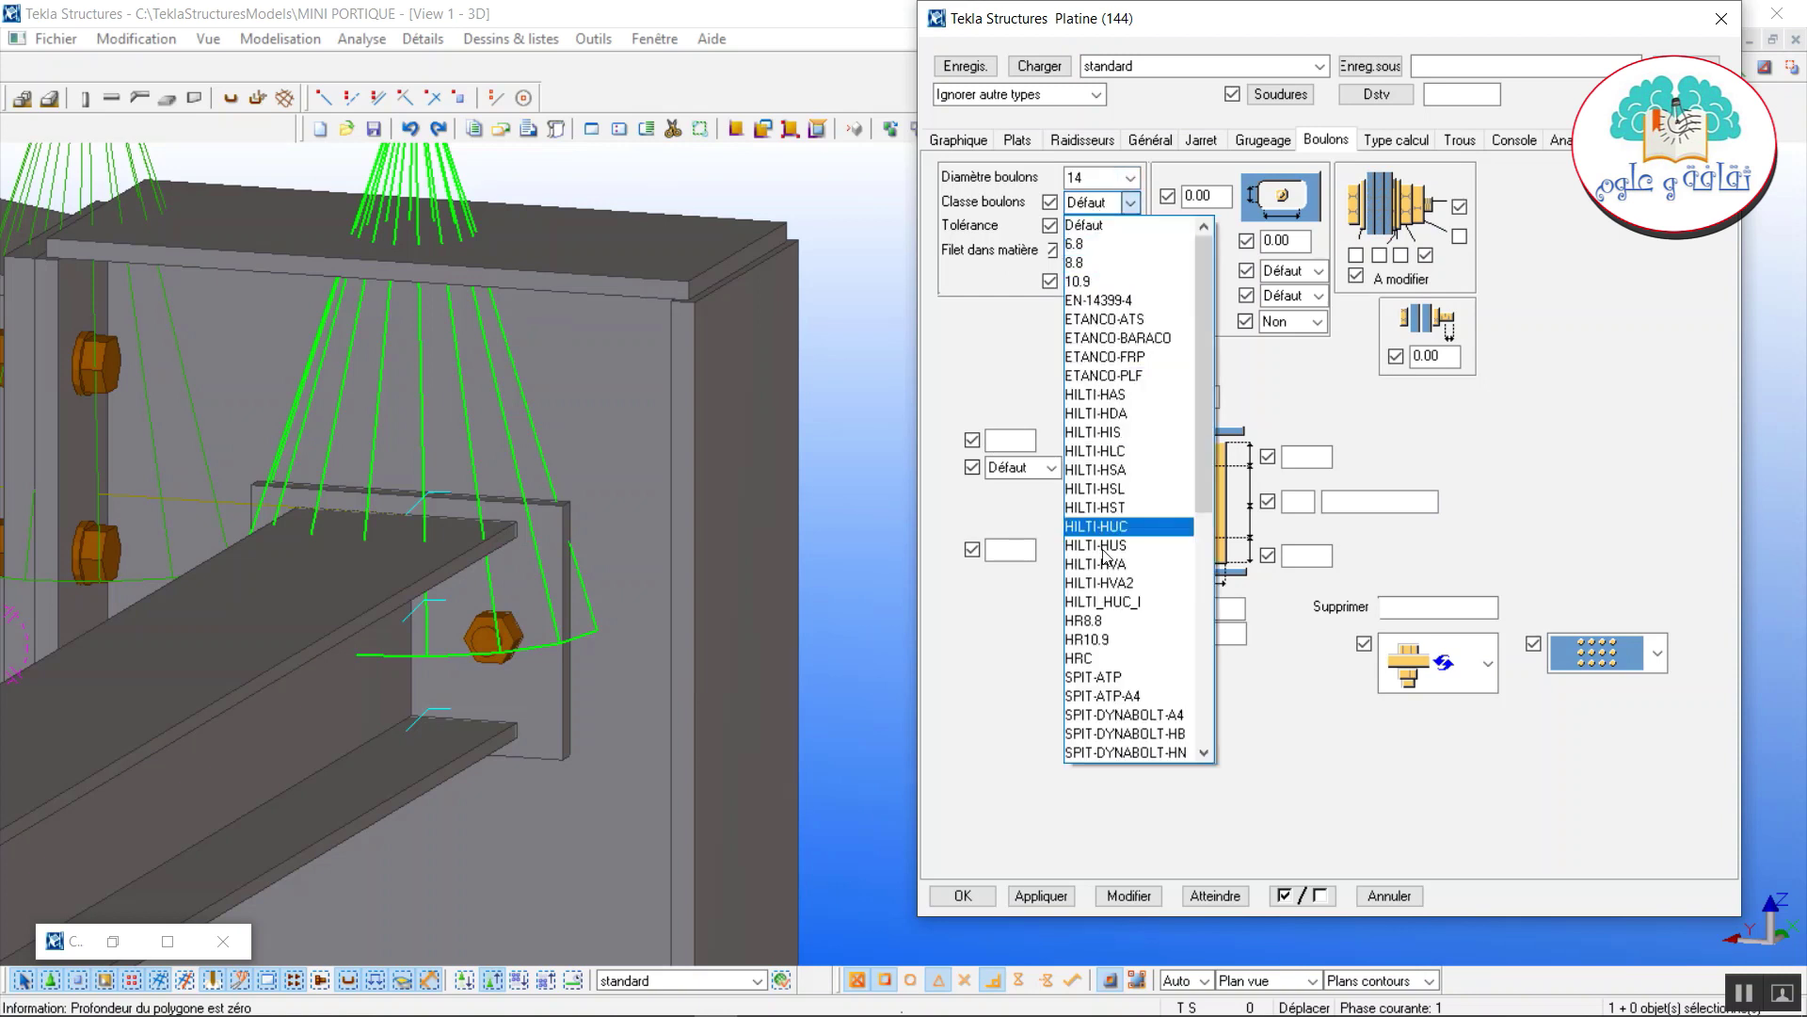
pyautogui.click(1097, 620)
pyautogui.click(1152, 895)
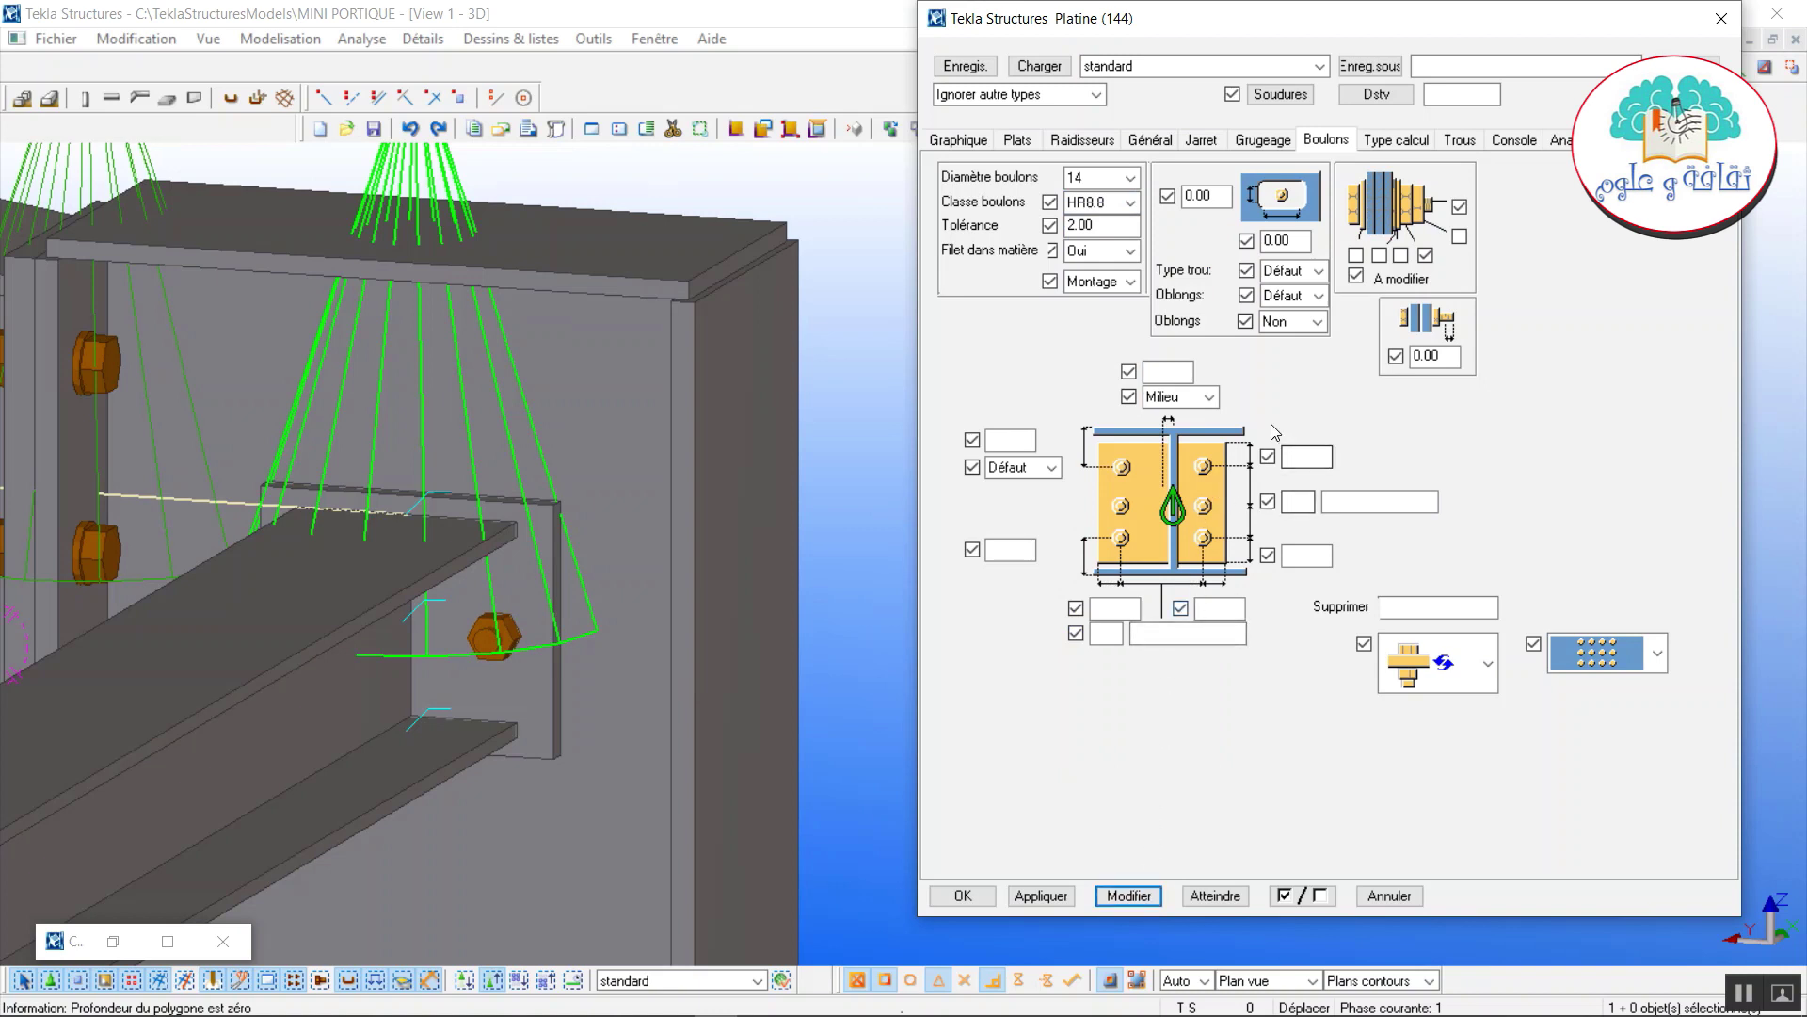
# Set the horizontal bolt layout to 2 bolts spaced 80 mm apart, apply it and close the connection settings.
pyautogui.click(1117, 630)
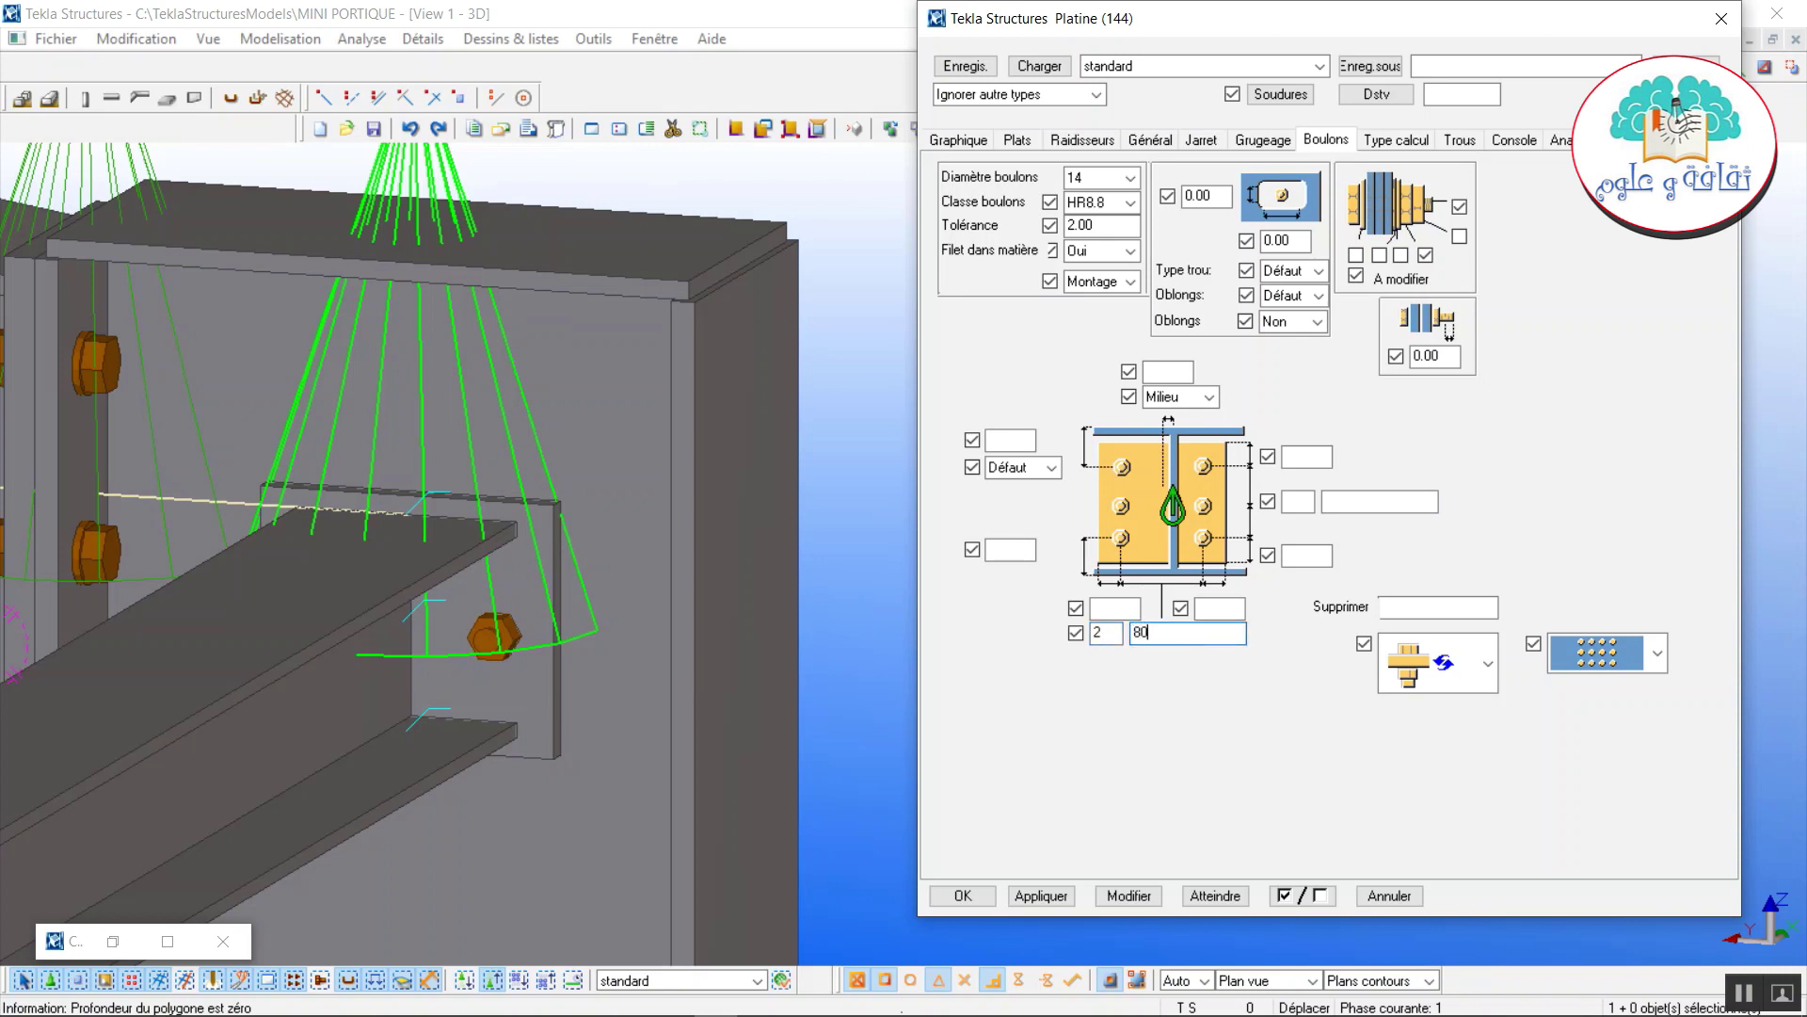
pyautogui.click(1146, 899)
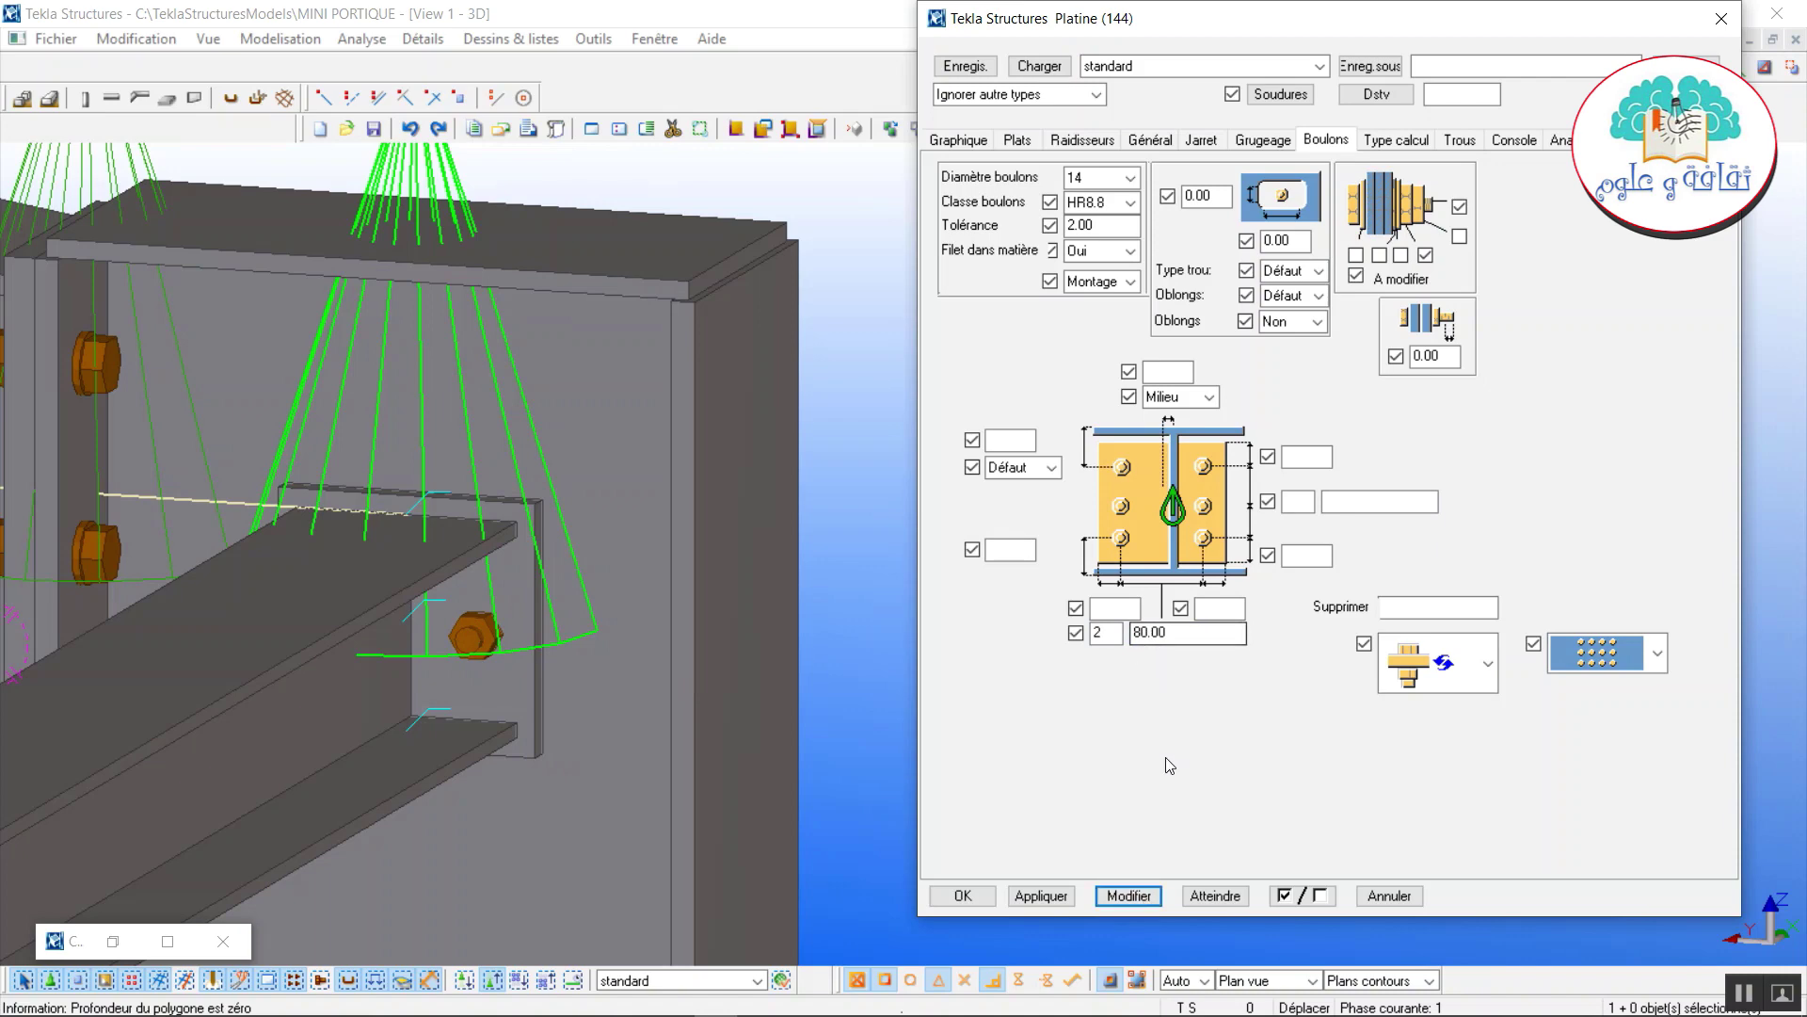
pyautogui.click(962, 896)
# Apply the Platine d'about (144) connection between the opposite end column and its adjoining longitudinal beam.
pyautogui.scroll(-6, 975, 809)
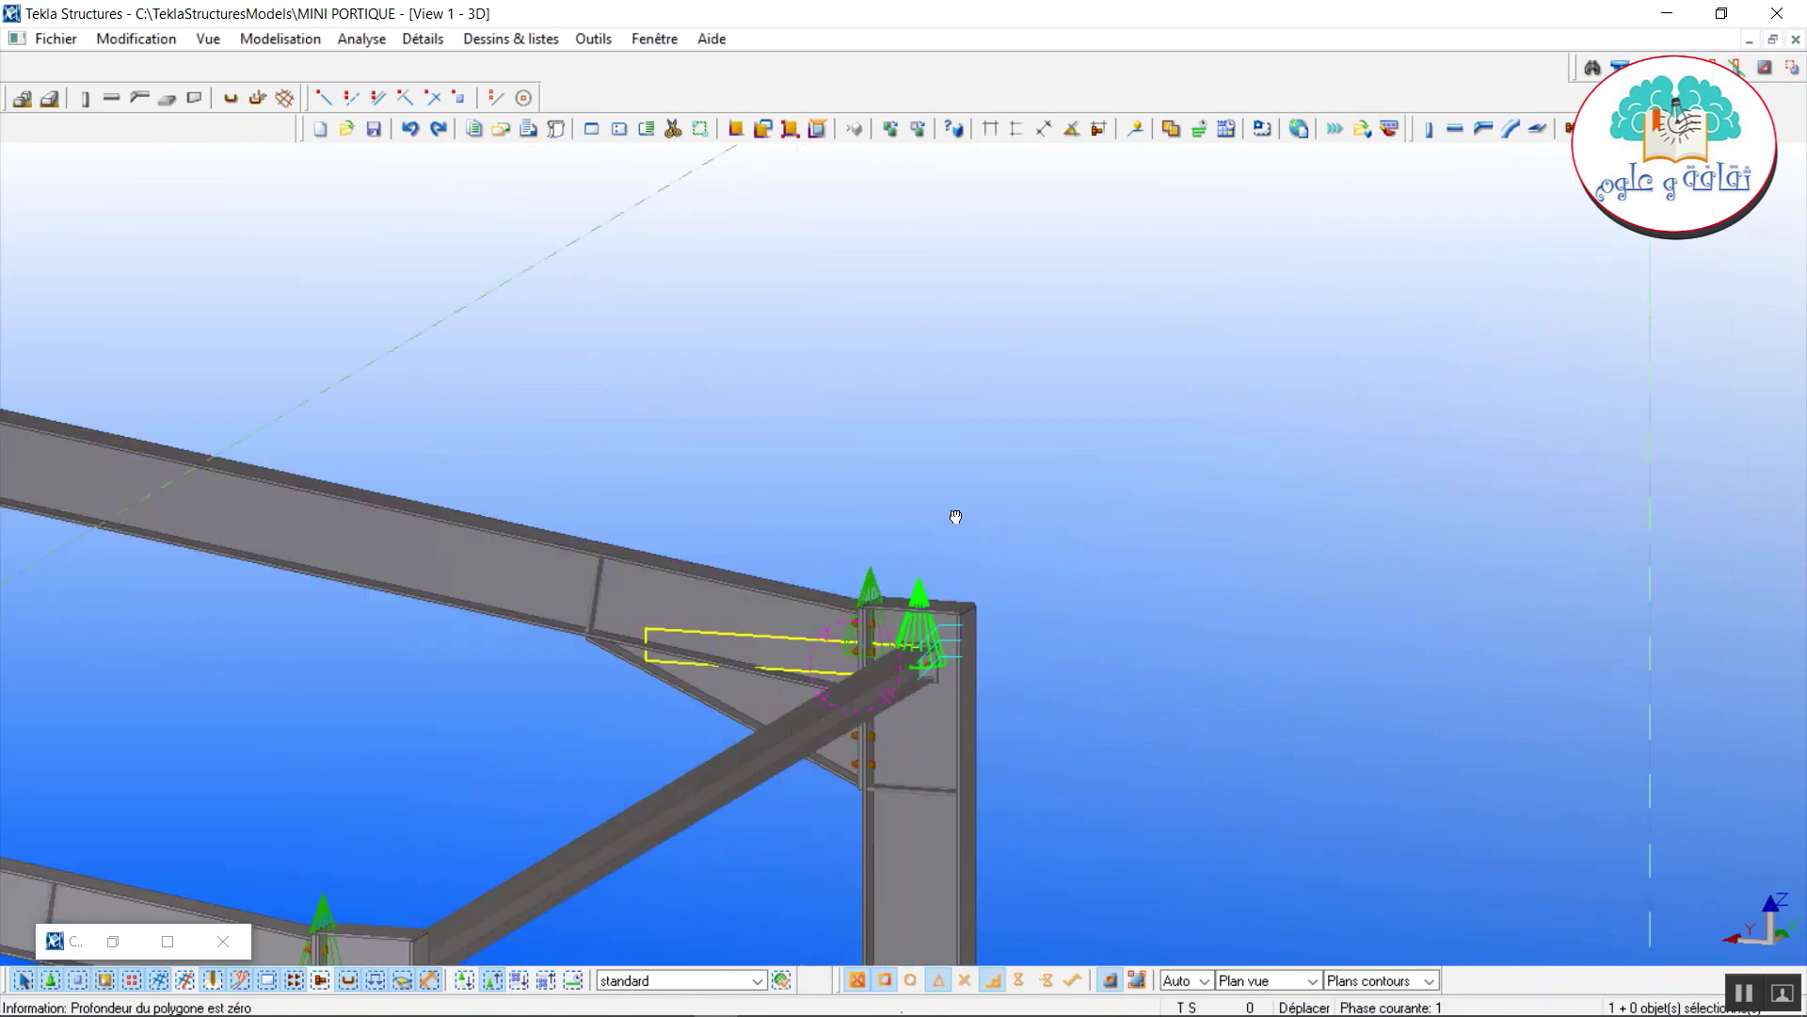
pyautogui.moveTo(956, 517); pyautogui.dragTo(1235, 482, button='middle')
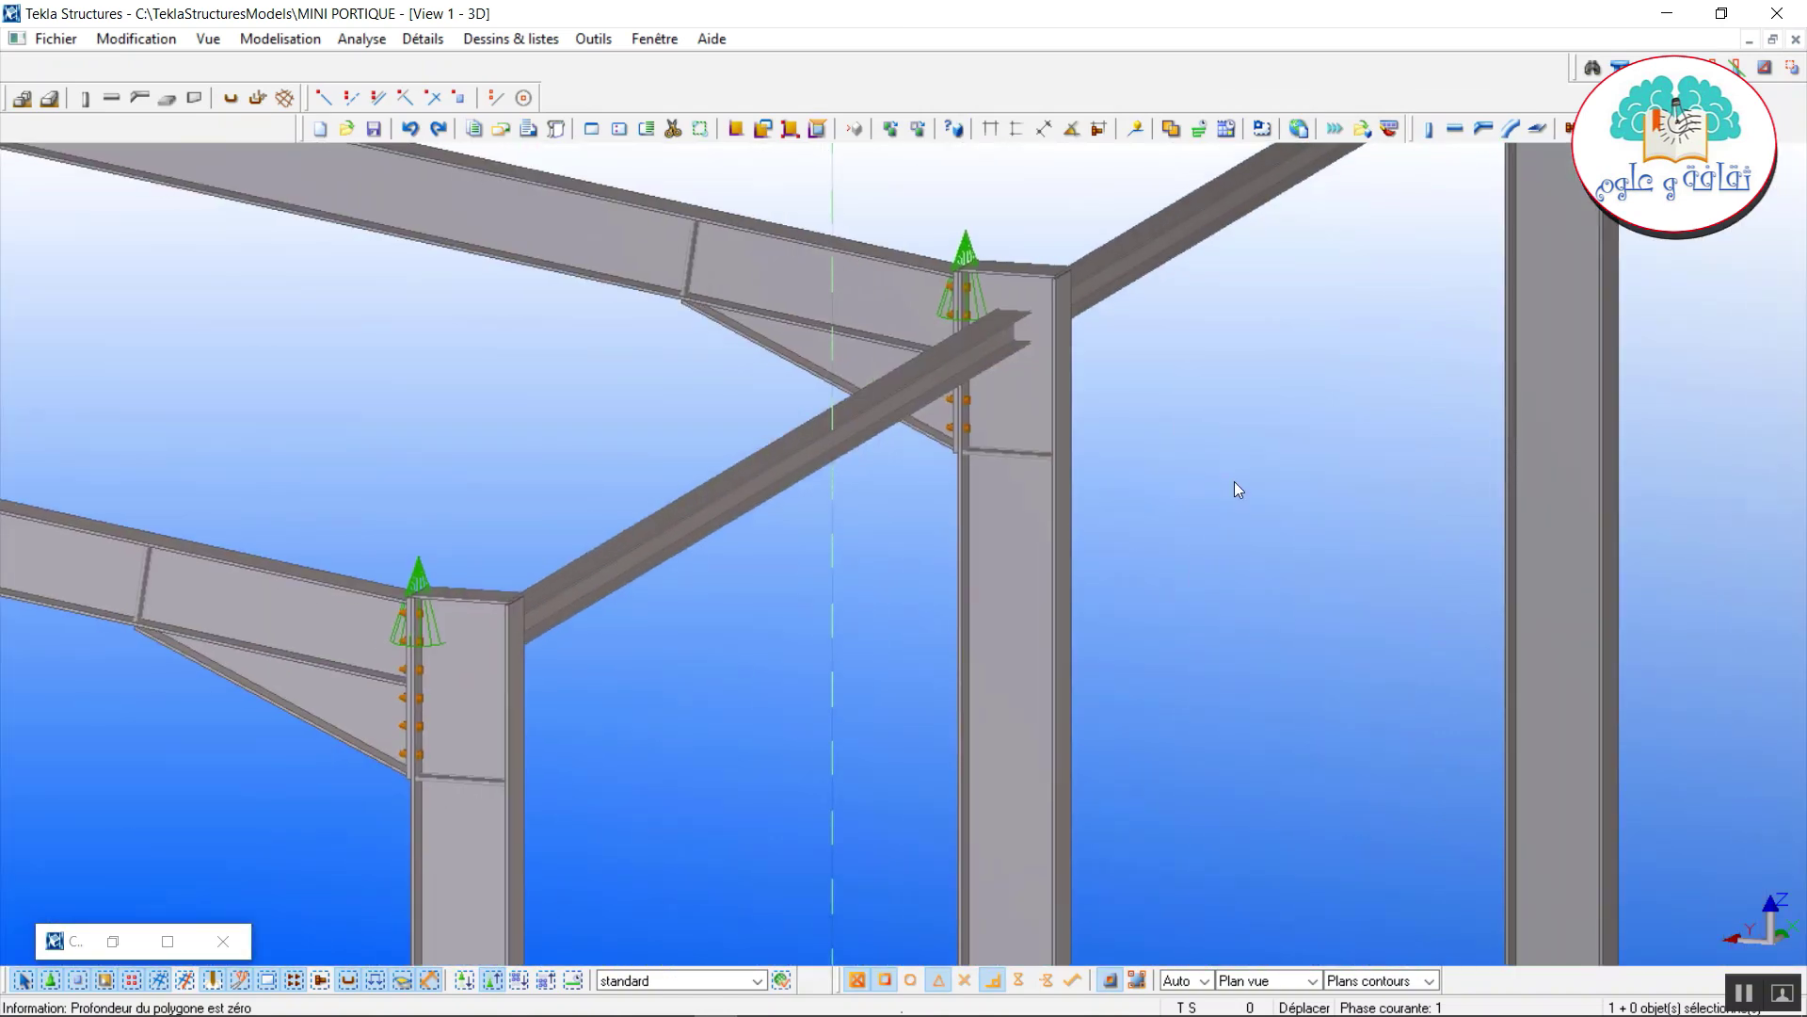
pyautogui.scroll(5, 516, 624)
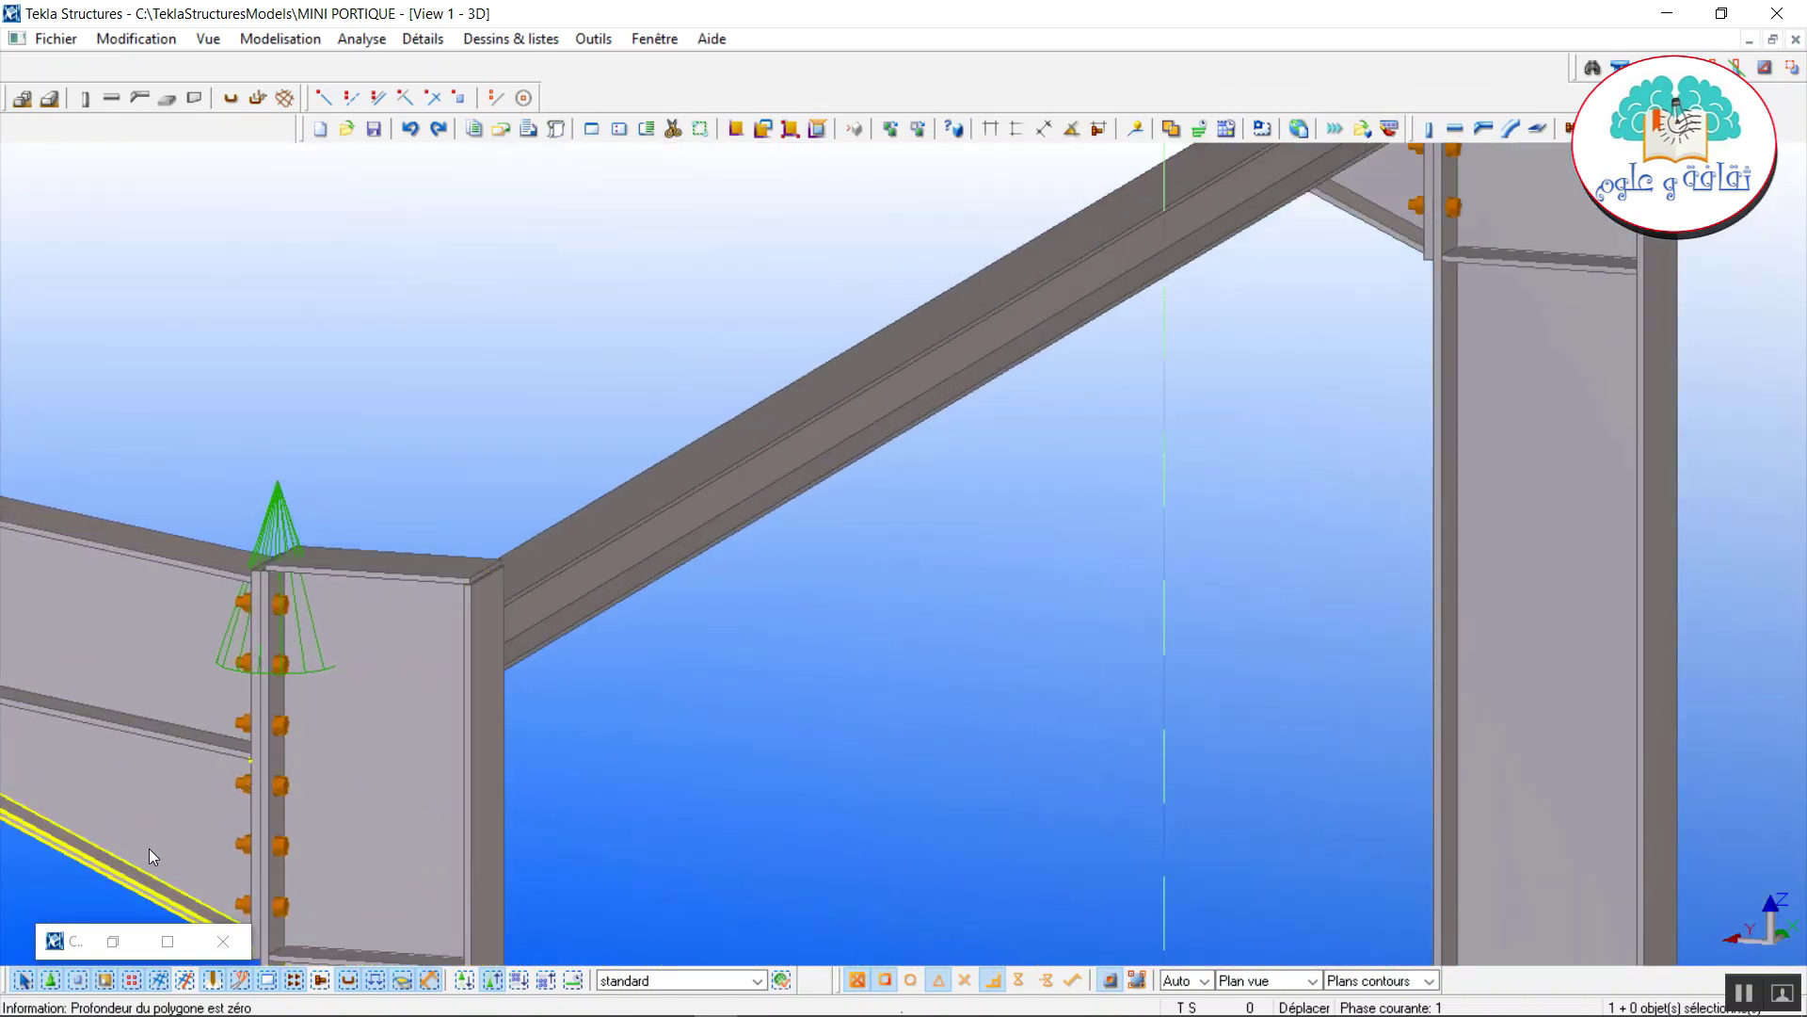
pyautogui.click(162, 935)
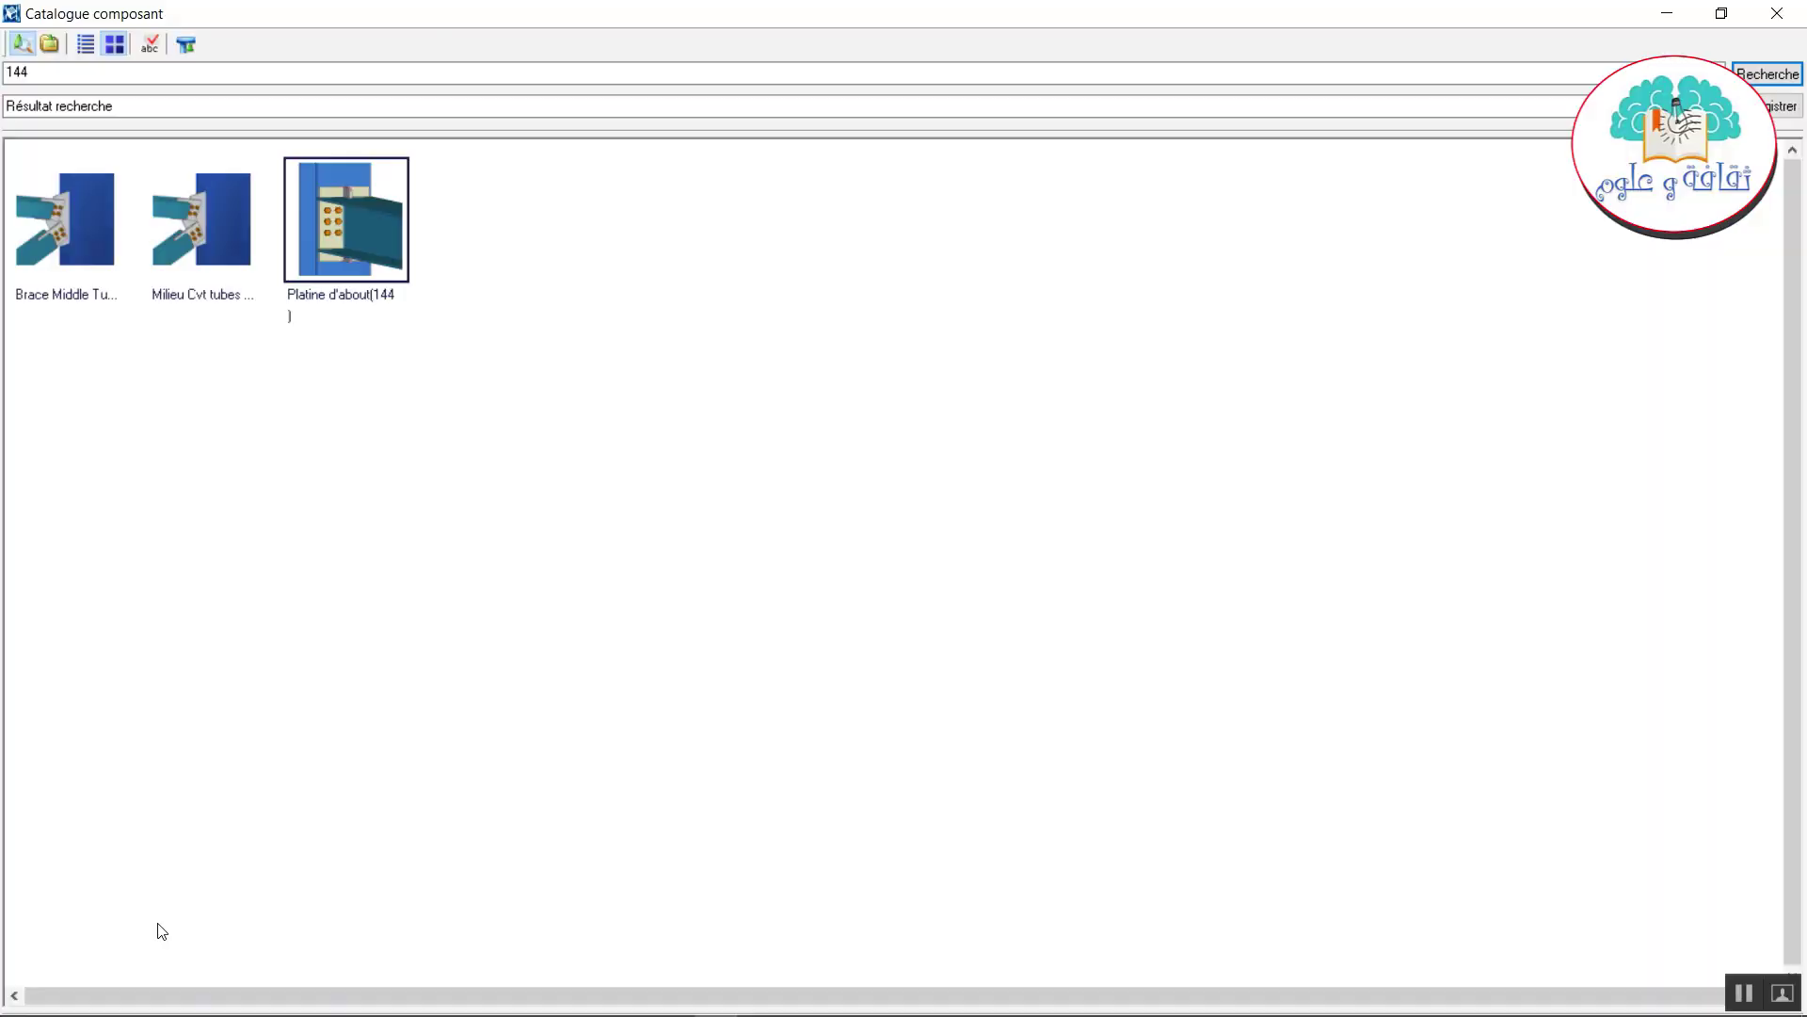
pyautogui.doubleClick(357, 252)
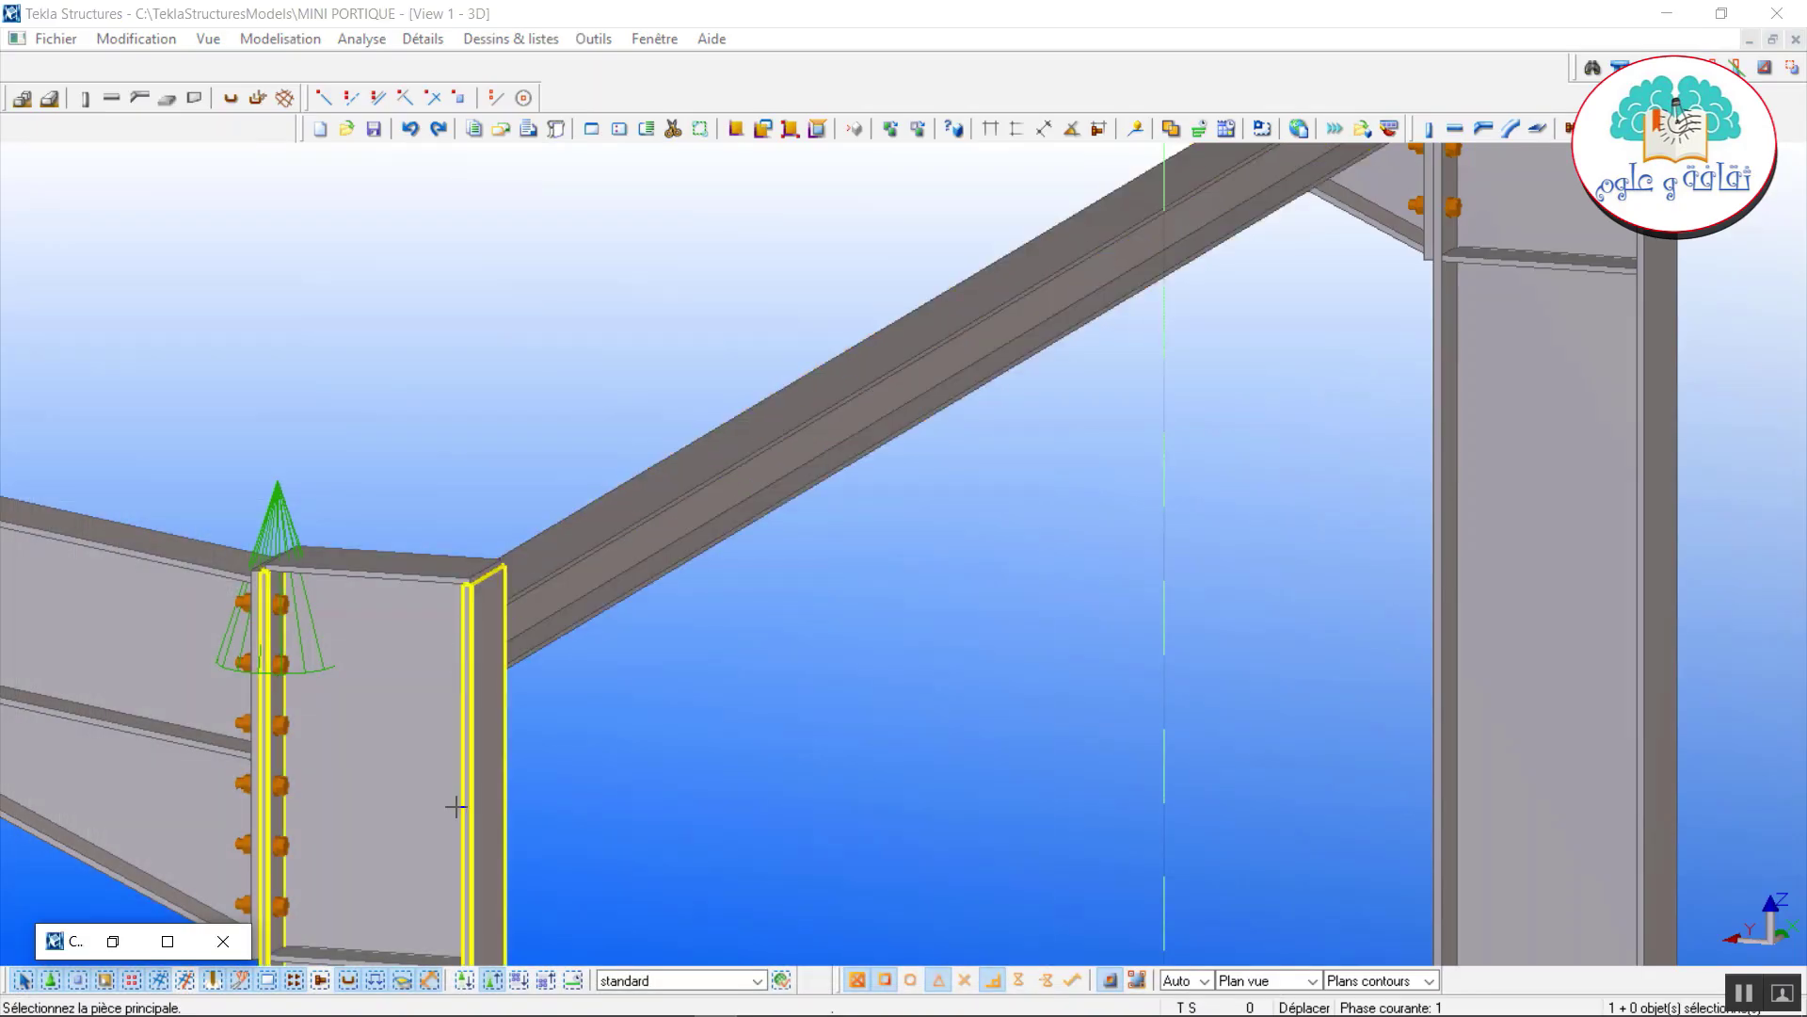
pyautogui.click(456, 806)
pyautogui.click(592, 617)
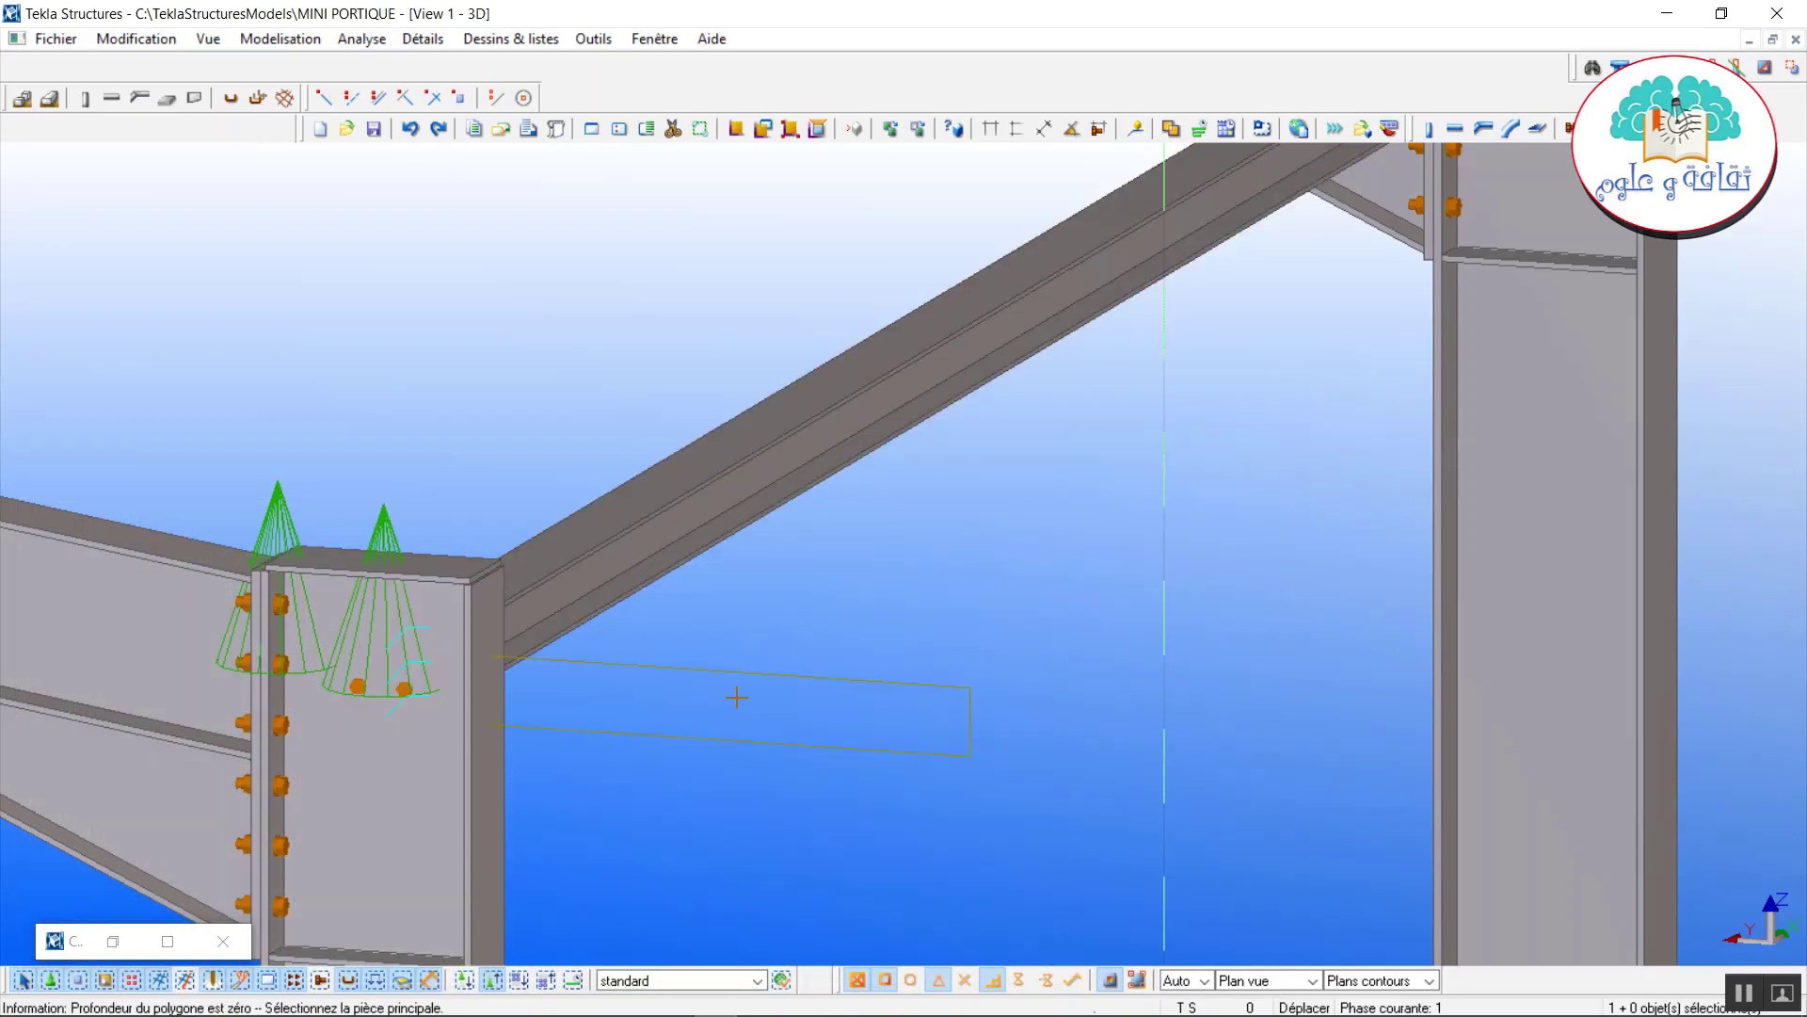
pyautogui.rightClick(1028, 619)
pyautogui.click(1054, 629)
# Apply the 2 sec.-1 porteuse (142) connection between the second column of the row and the two longitudinal beams meeting it.
pyautogui.scroll(2, 461, 742)
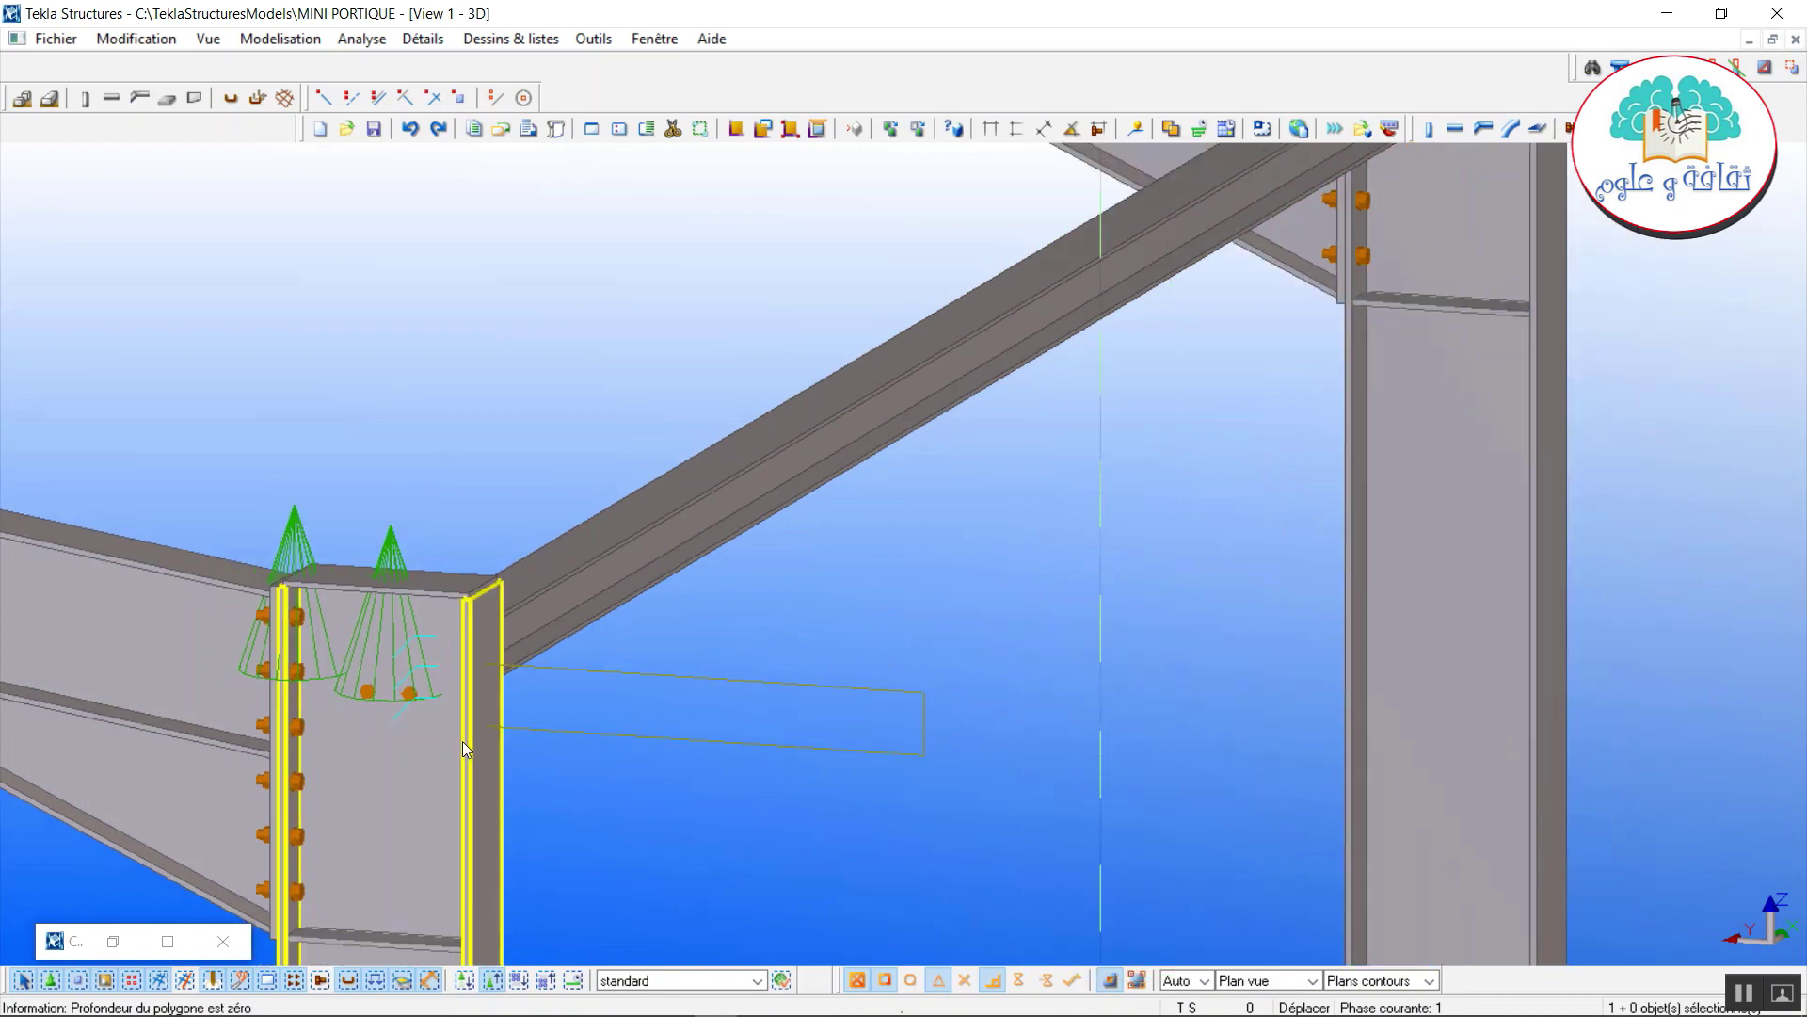
pyautogui.scroll(2, 452, 693)
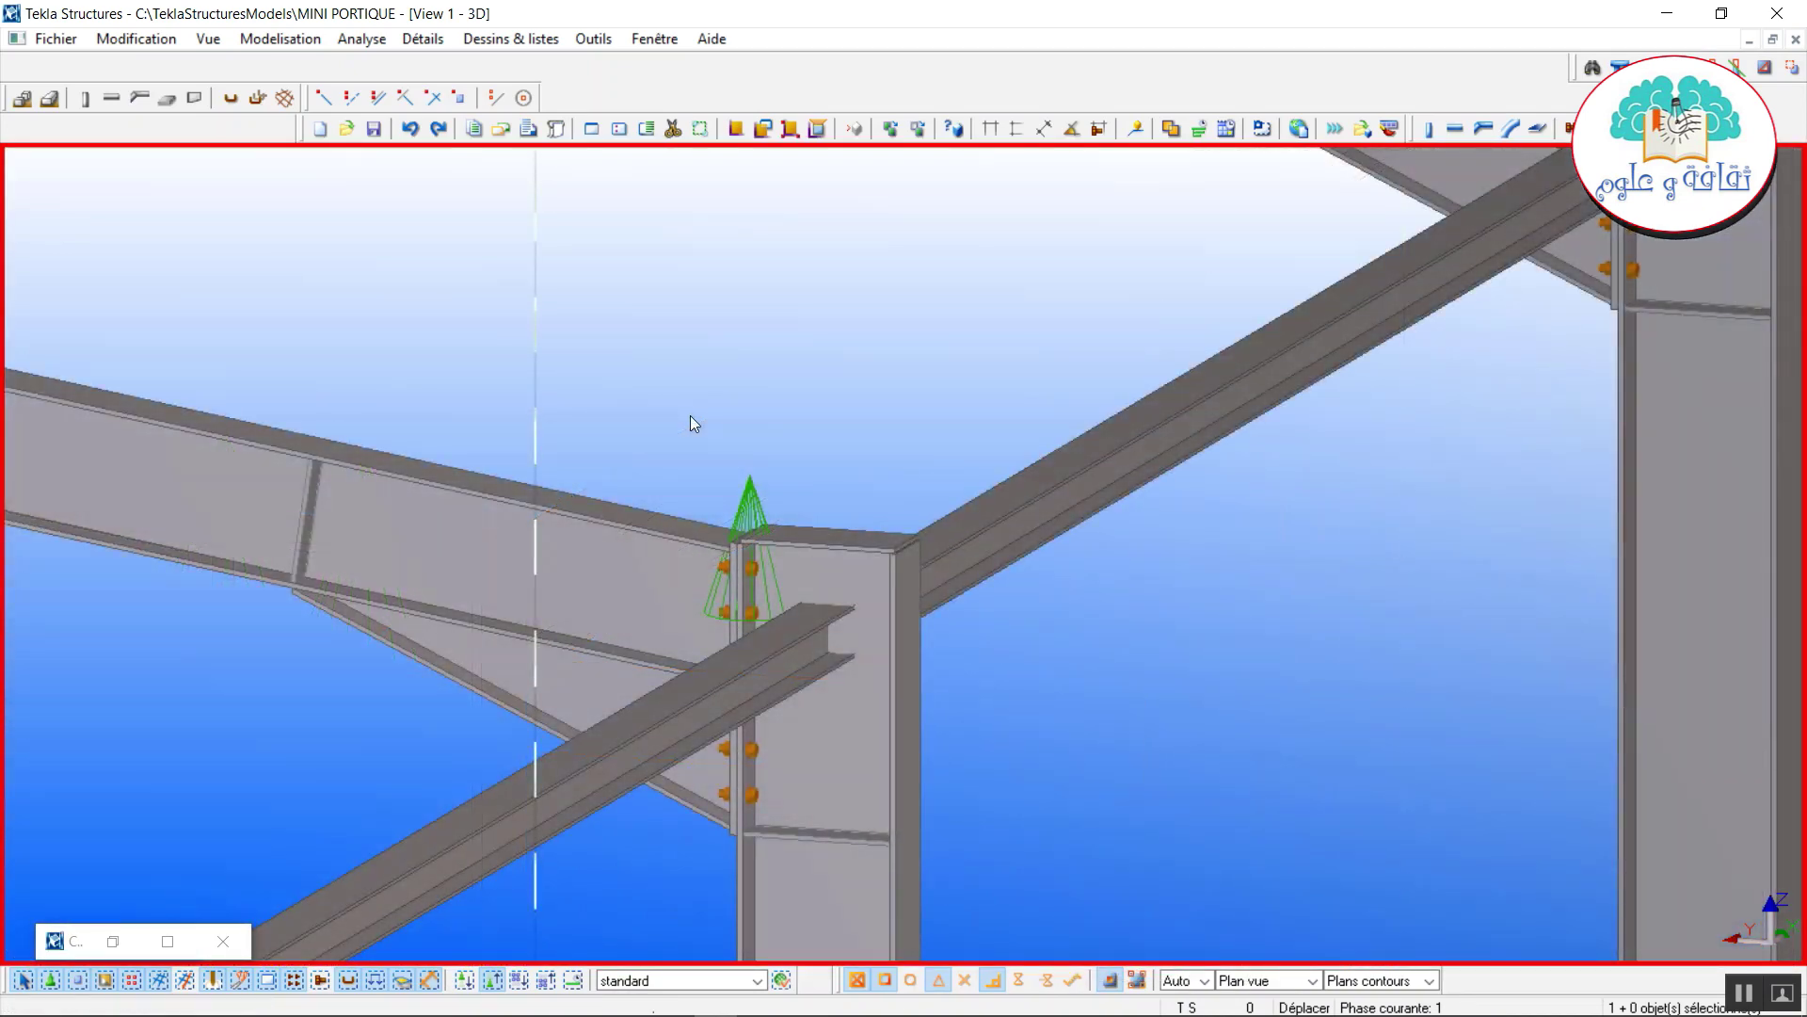
pyautogui.hotkey('ctrl', 'f')
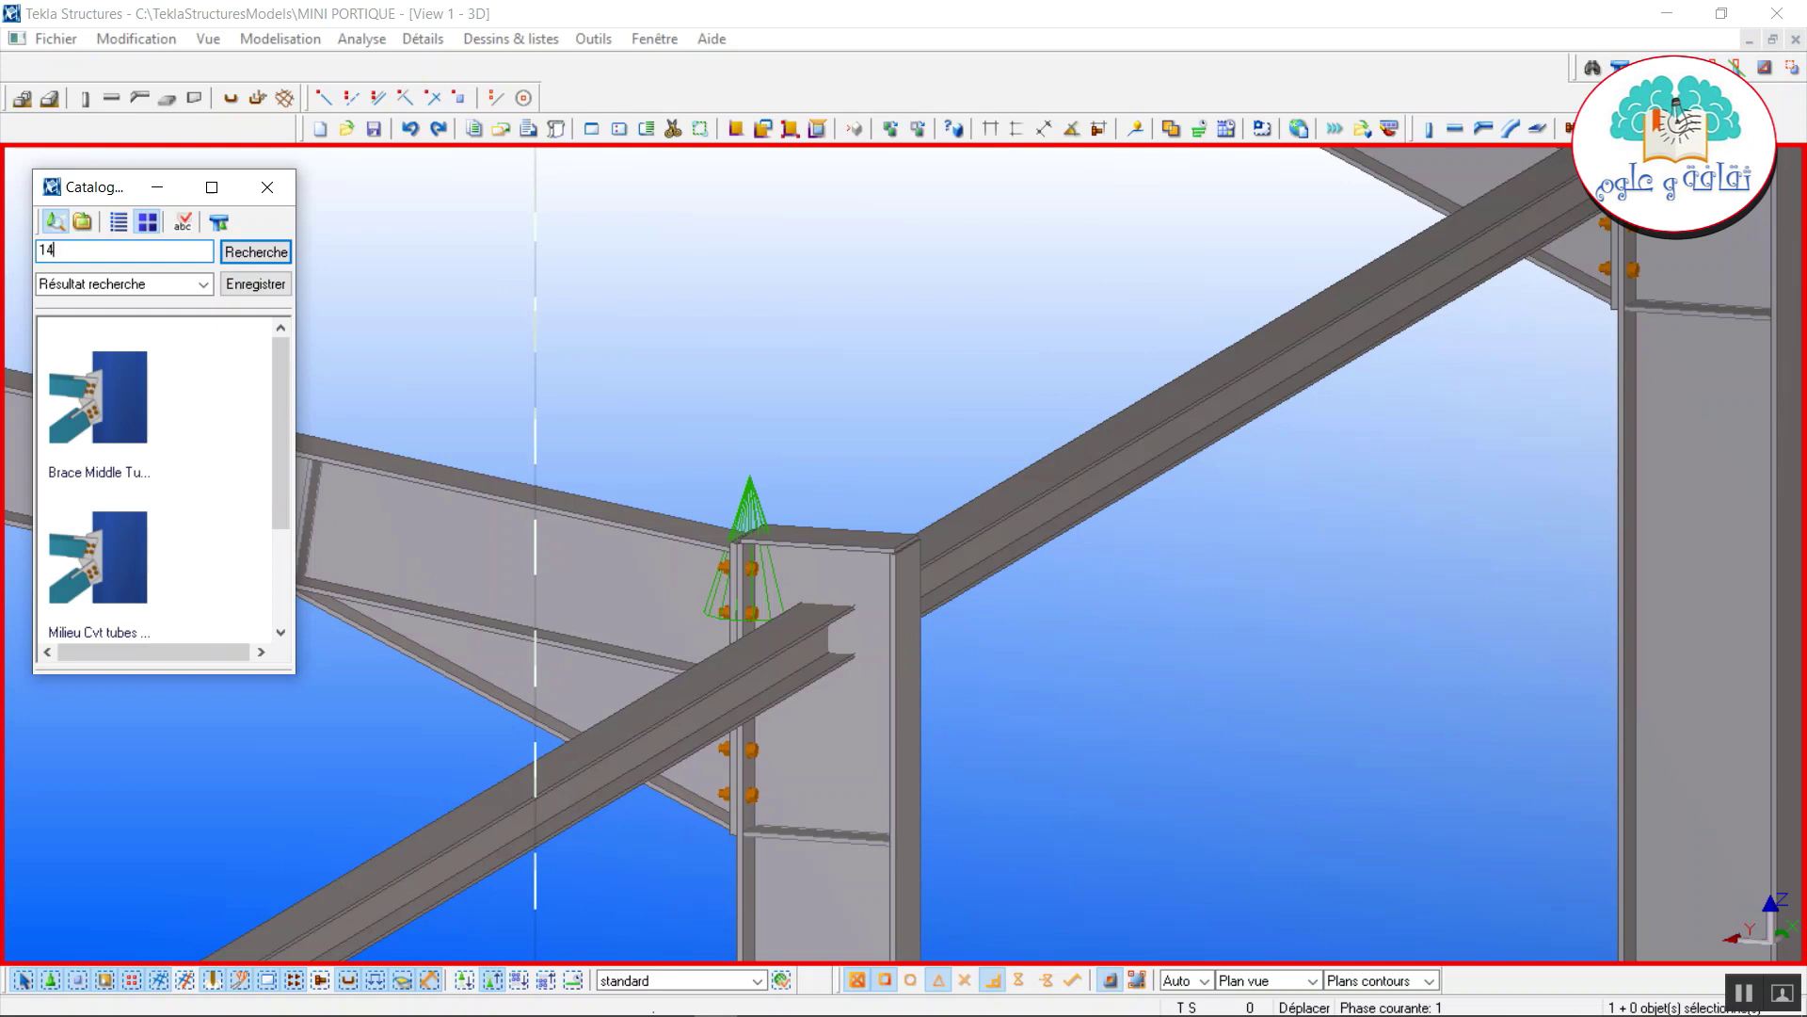
pyautogui.press('Return')
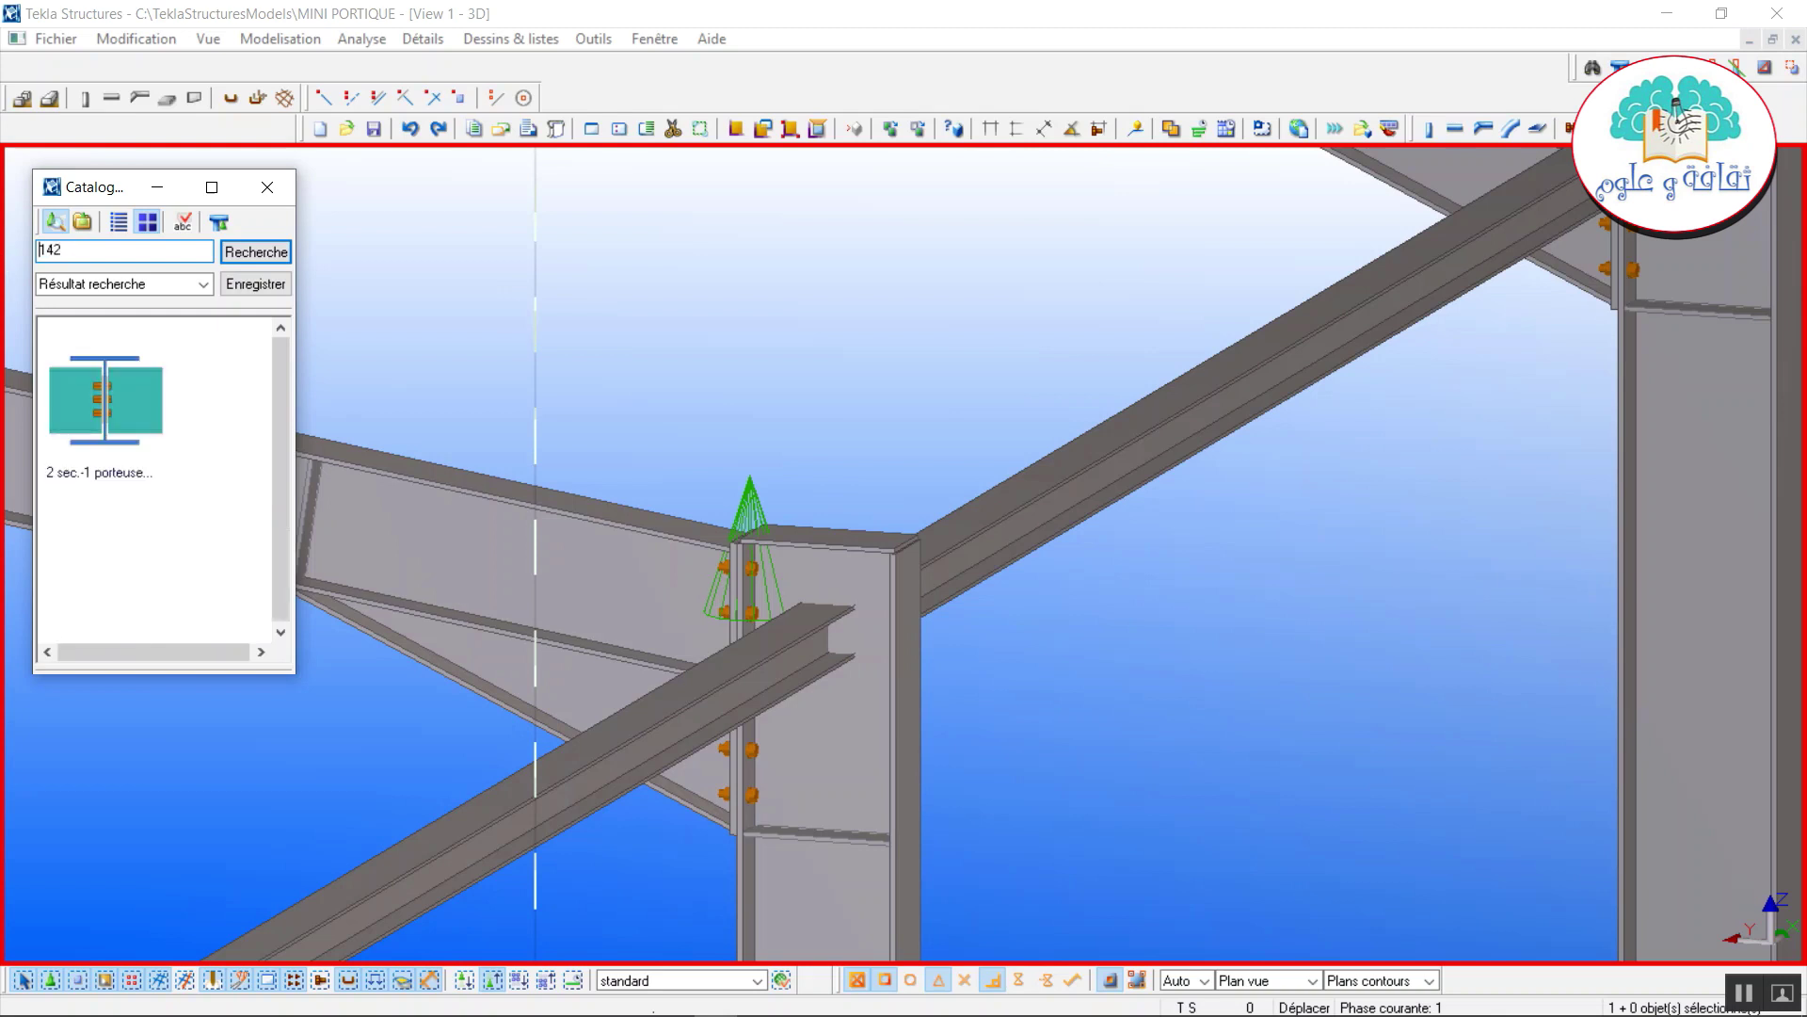
pyautogui.click(94, 393)
pyautogui.click(880, 759)
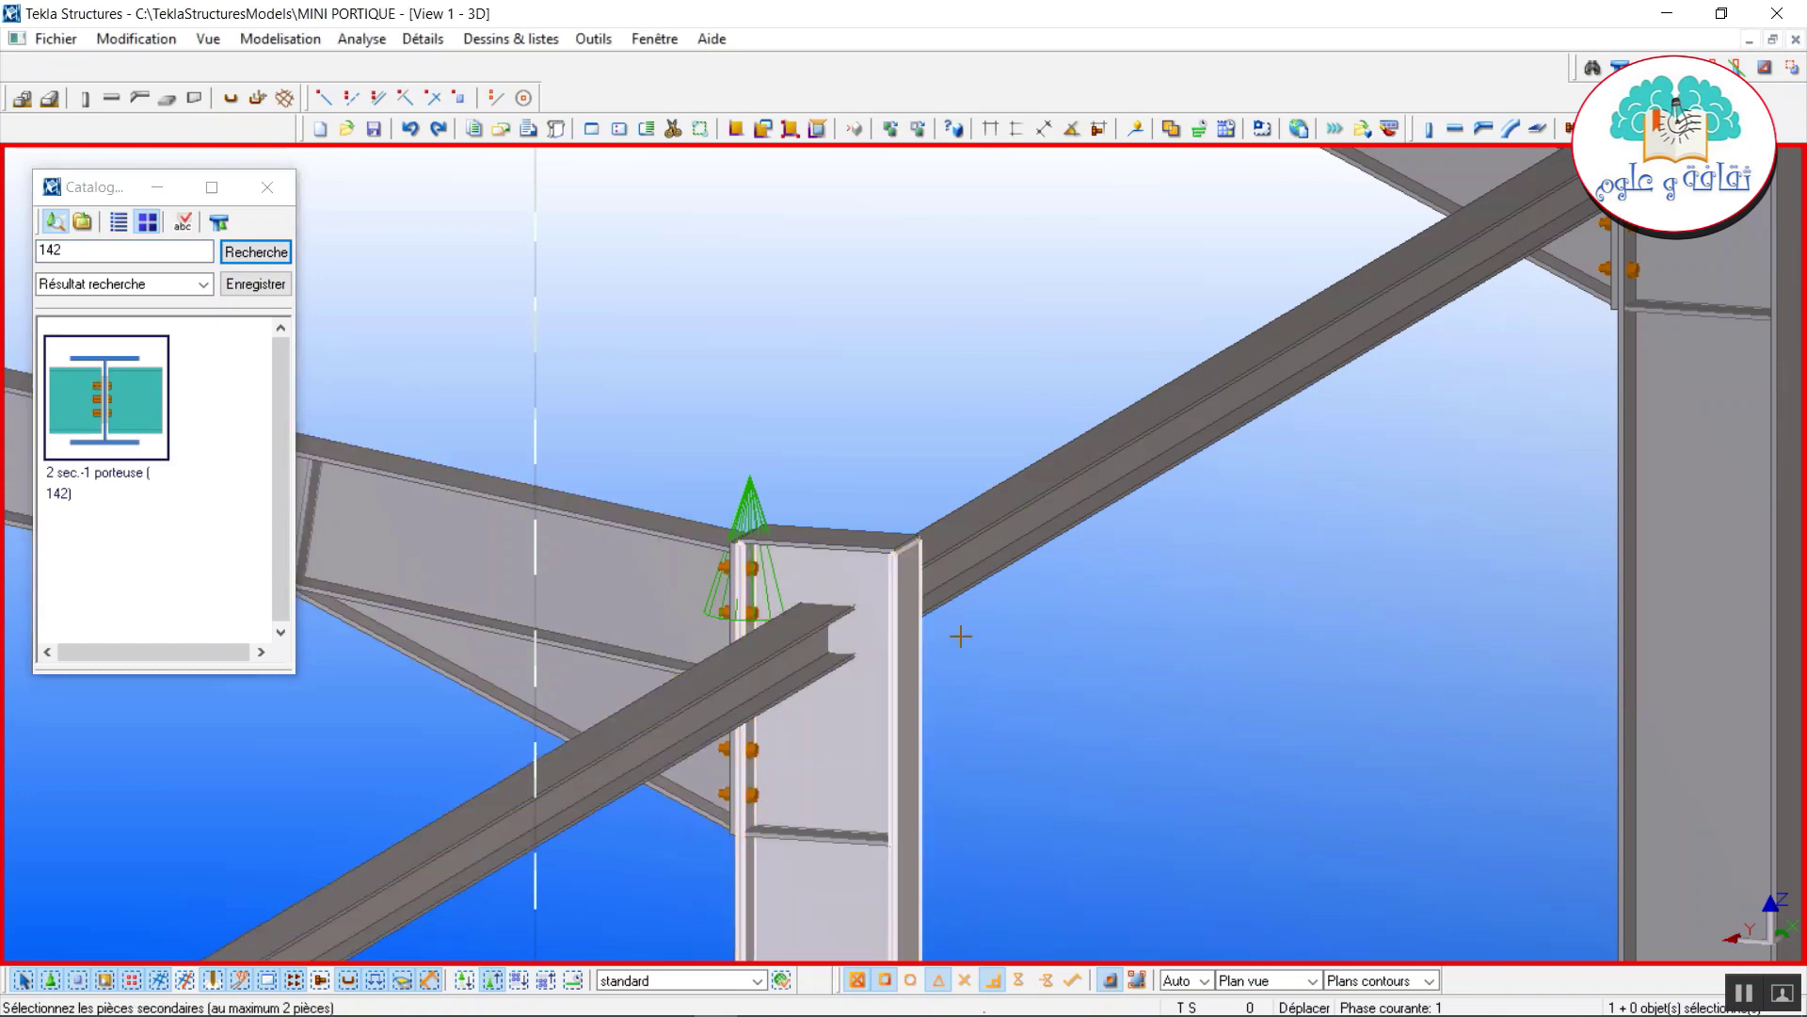
pyautogui.click(962, 569)
pyautogui.click(640, 739)
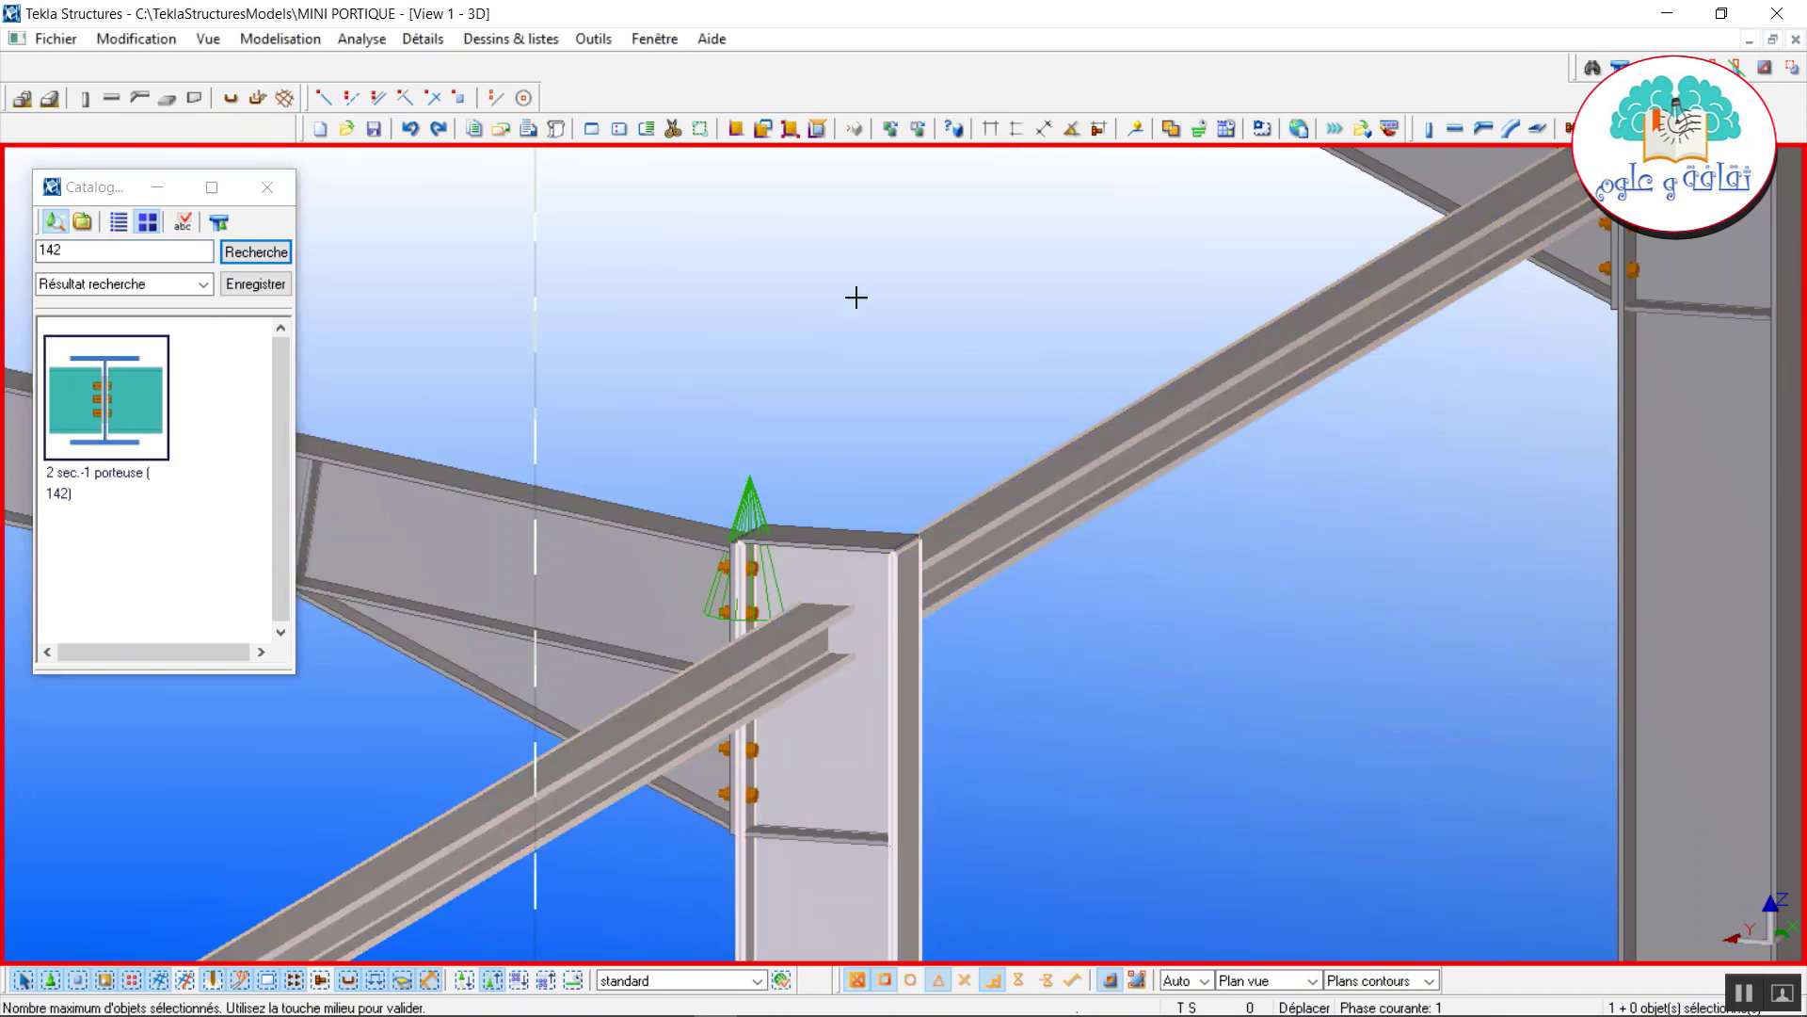
pyautogui.middleClick(855, 291)
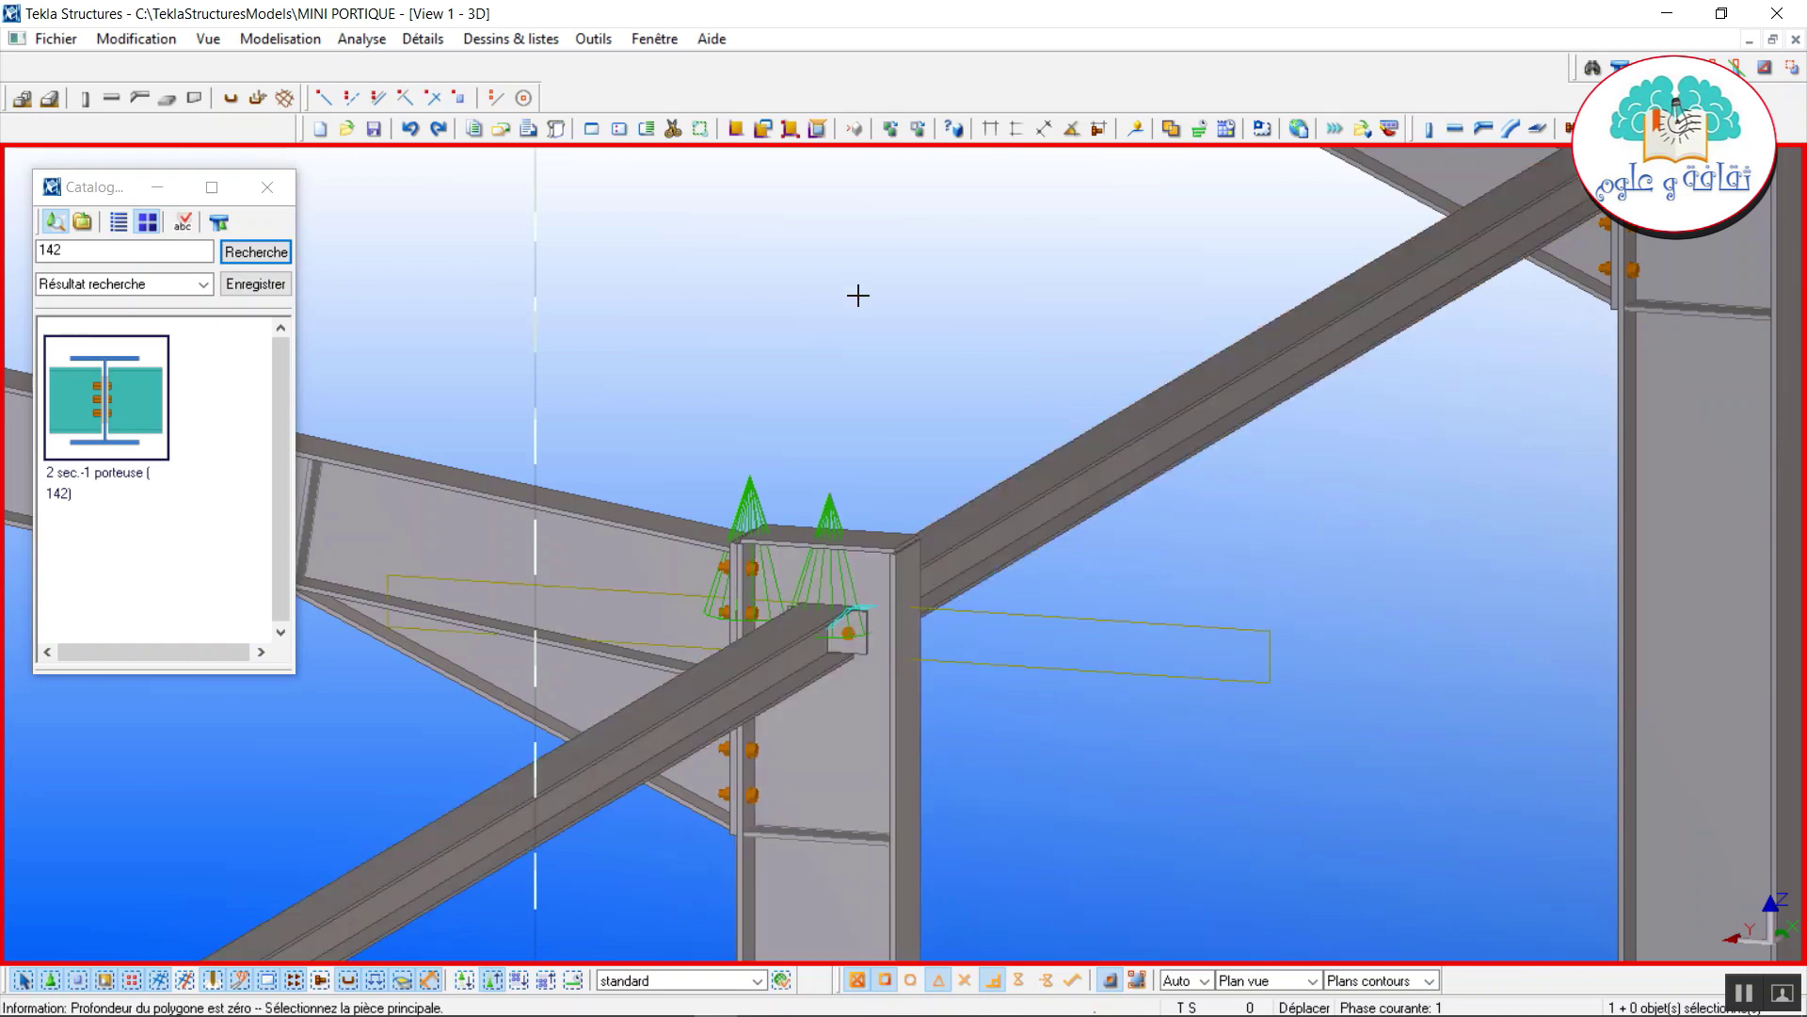
pyautogui.rightClick(879, 377)
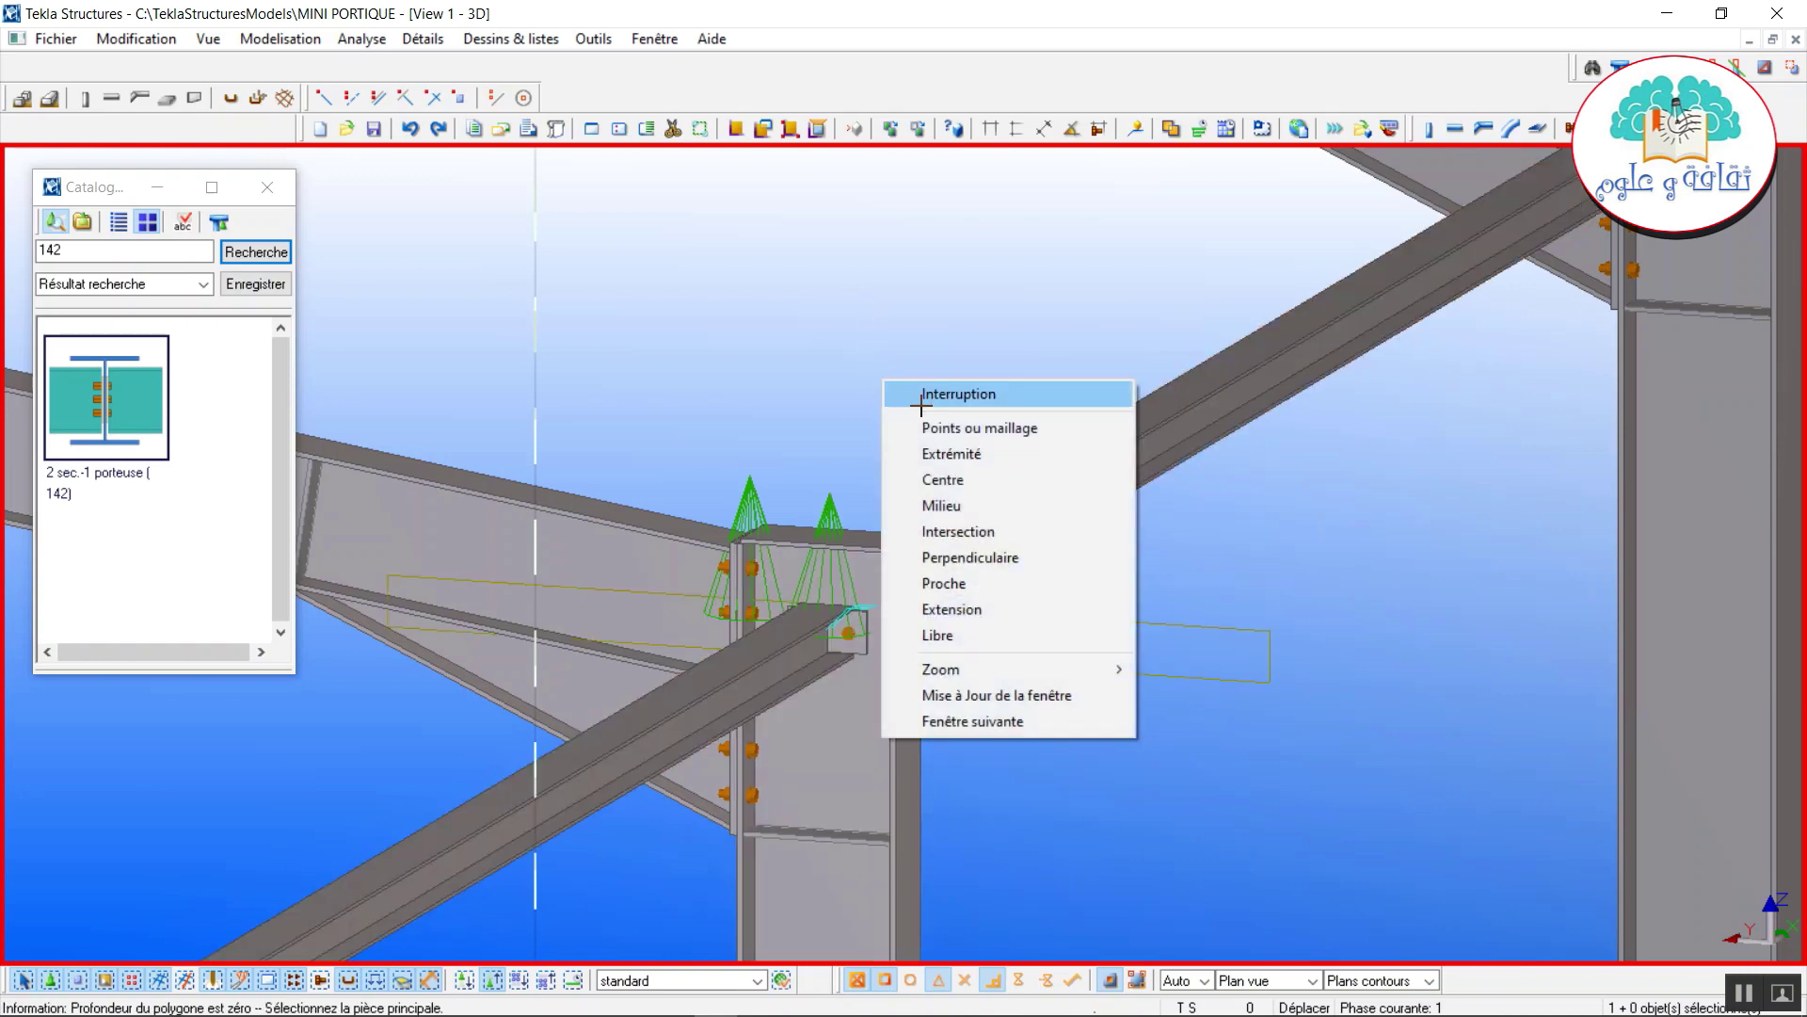
pyautogui.click(921, 396)
# Set all four upper and lower plate offsets of the new 142 connection to -10 mm and modify it.
pyautogui.scroll(5, 852, 574)
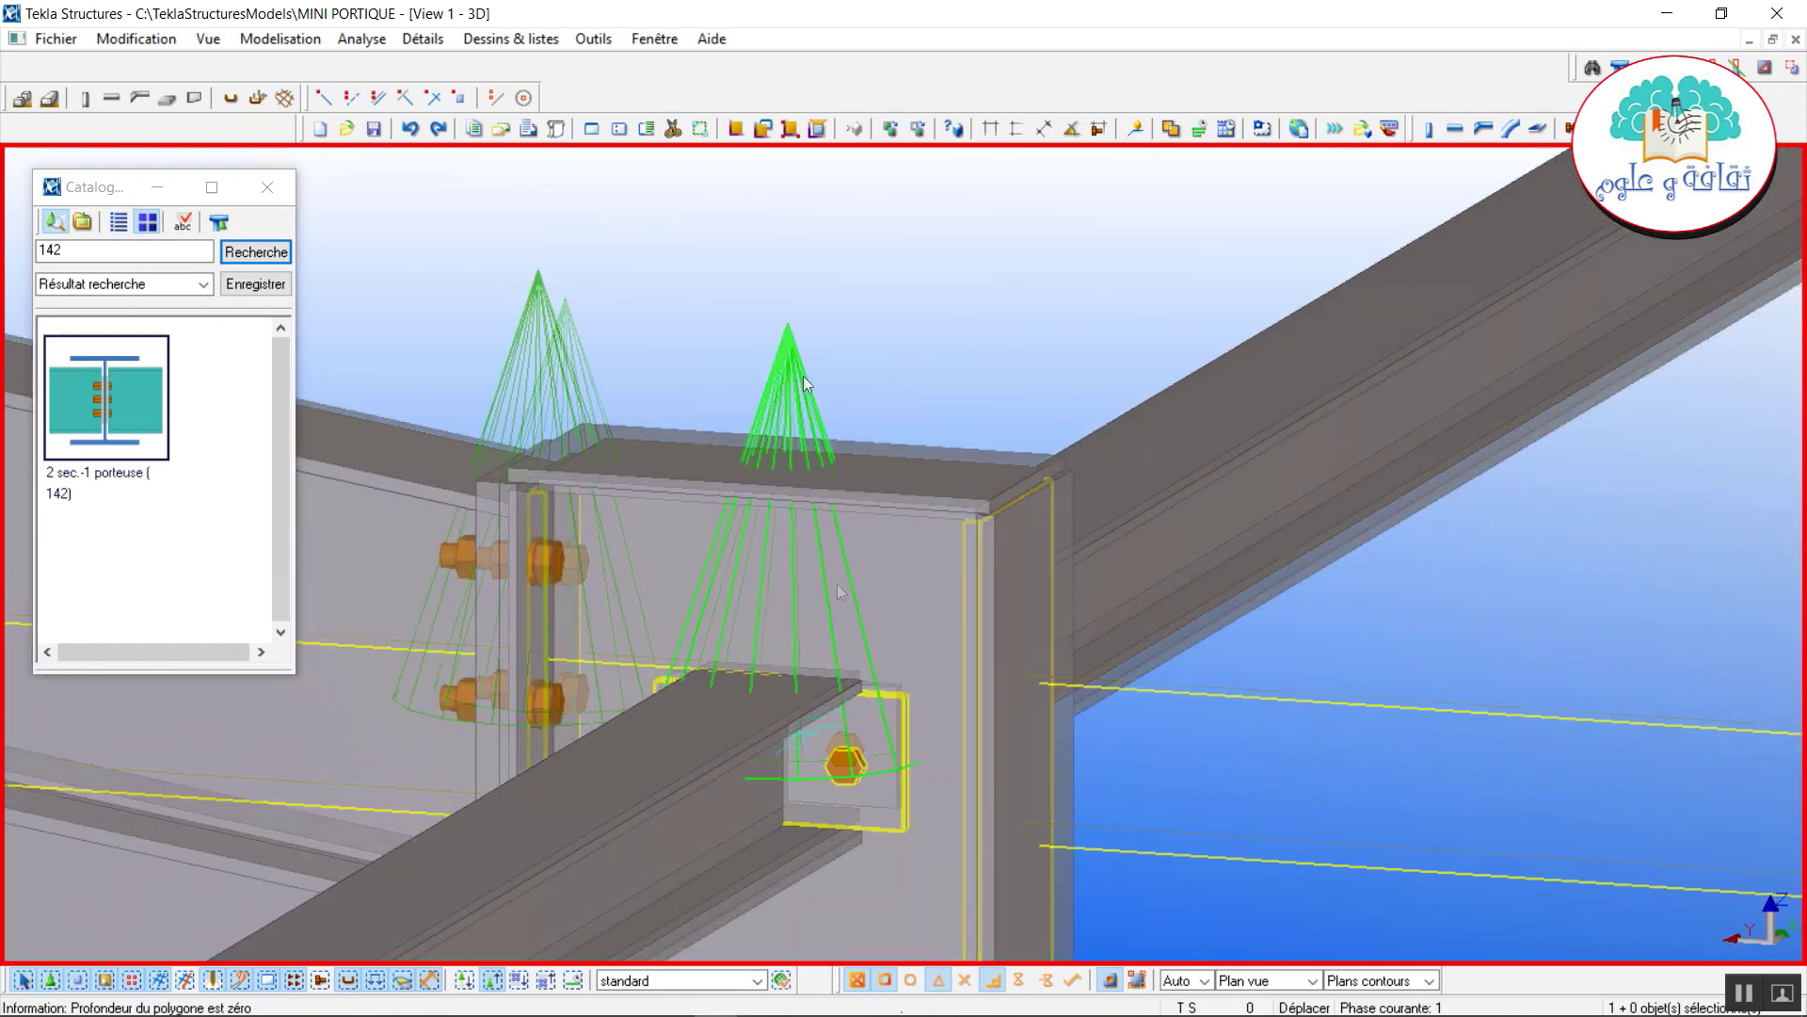
pyautogui.click(789, 371)
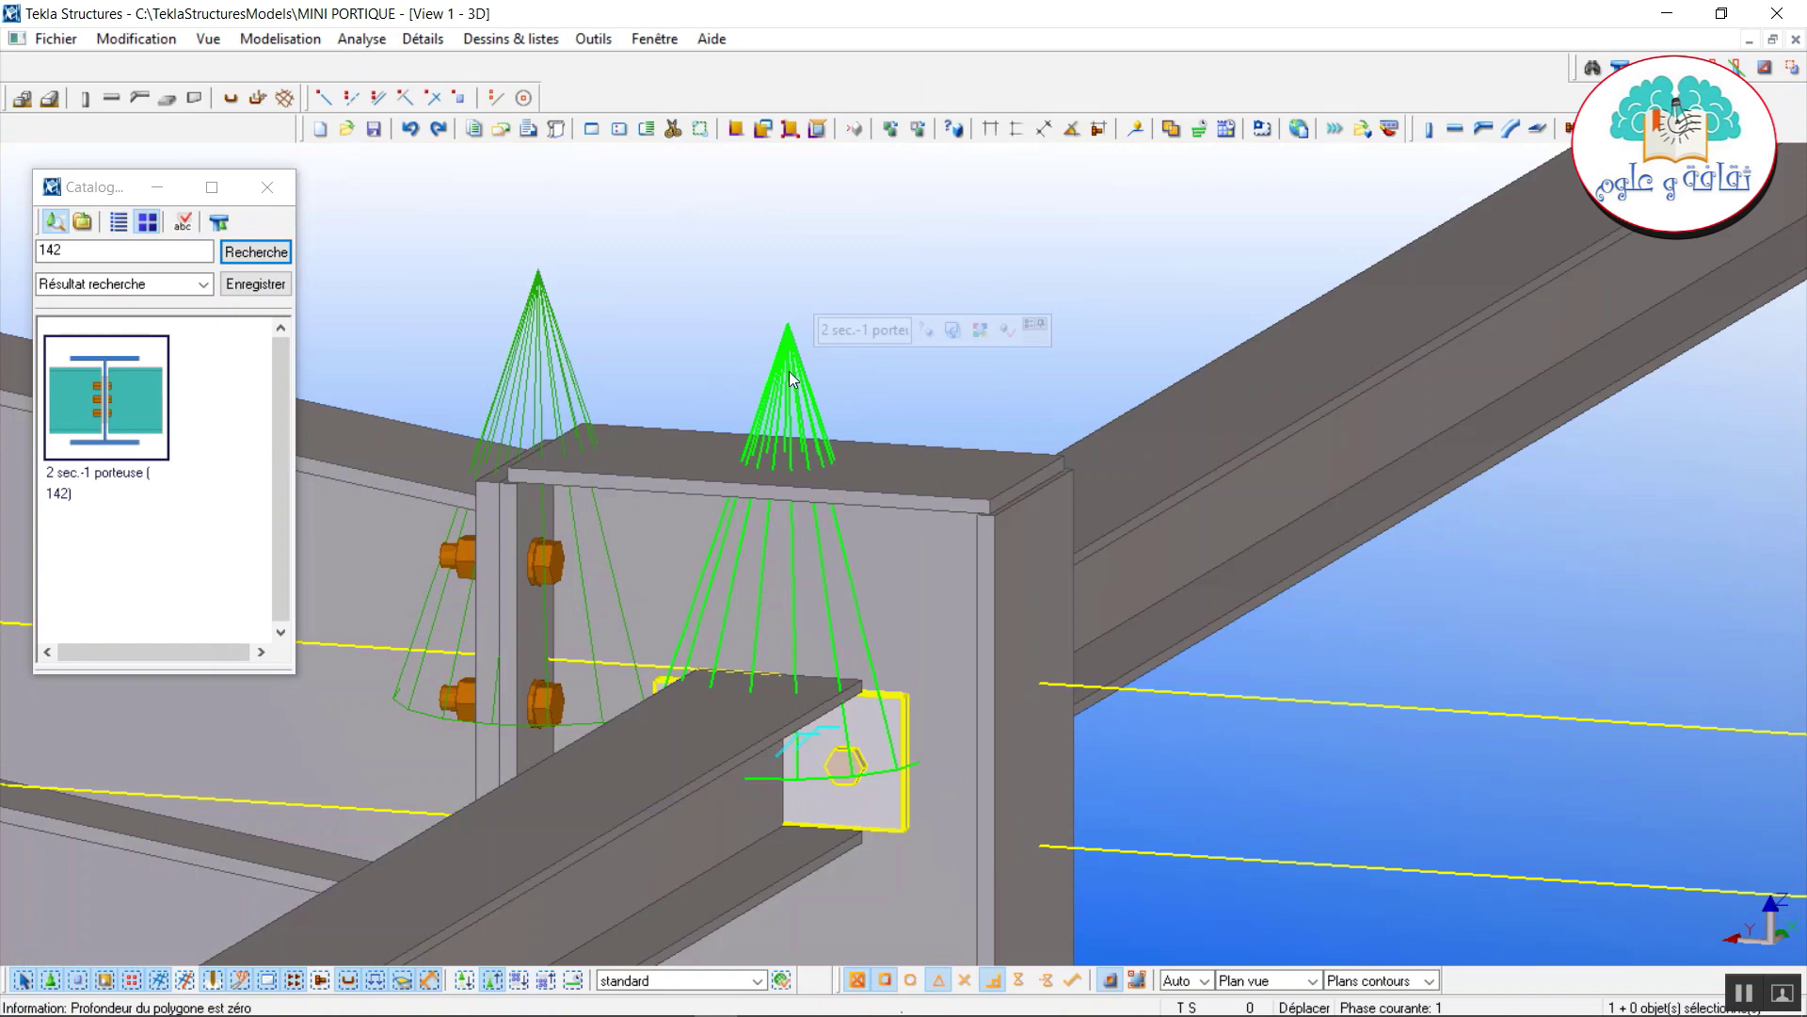
pyautogui.doubleClick(788, 371)
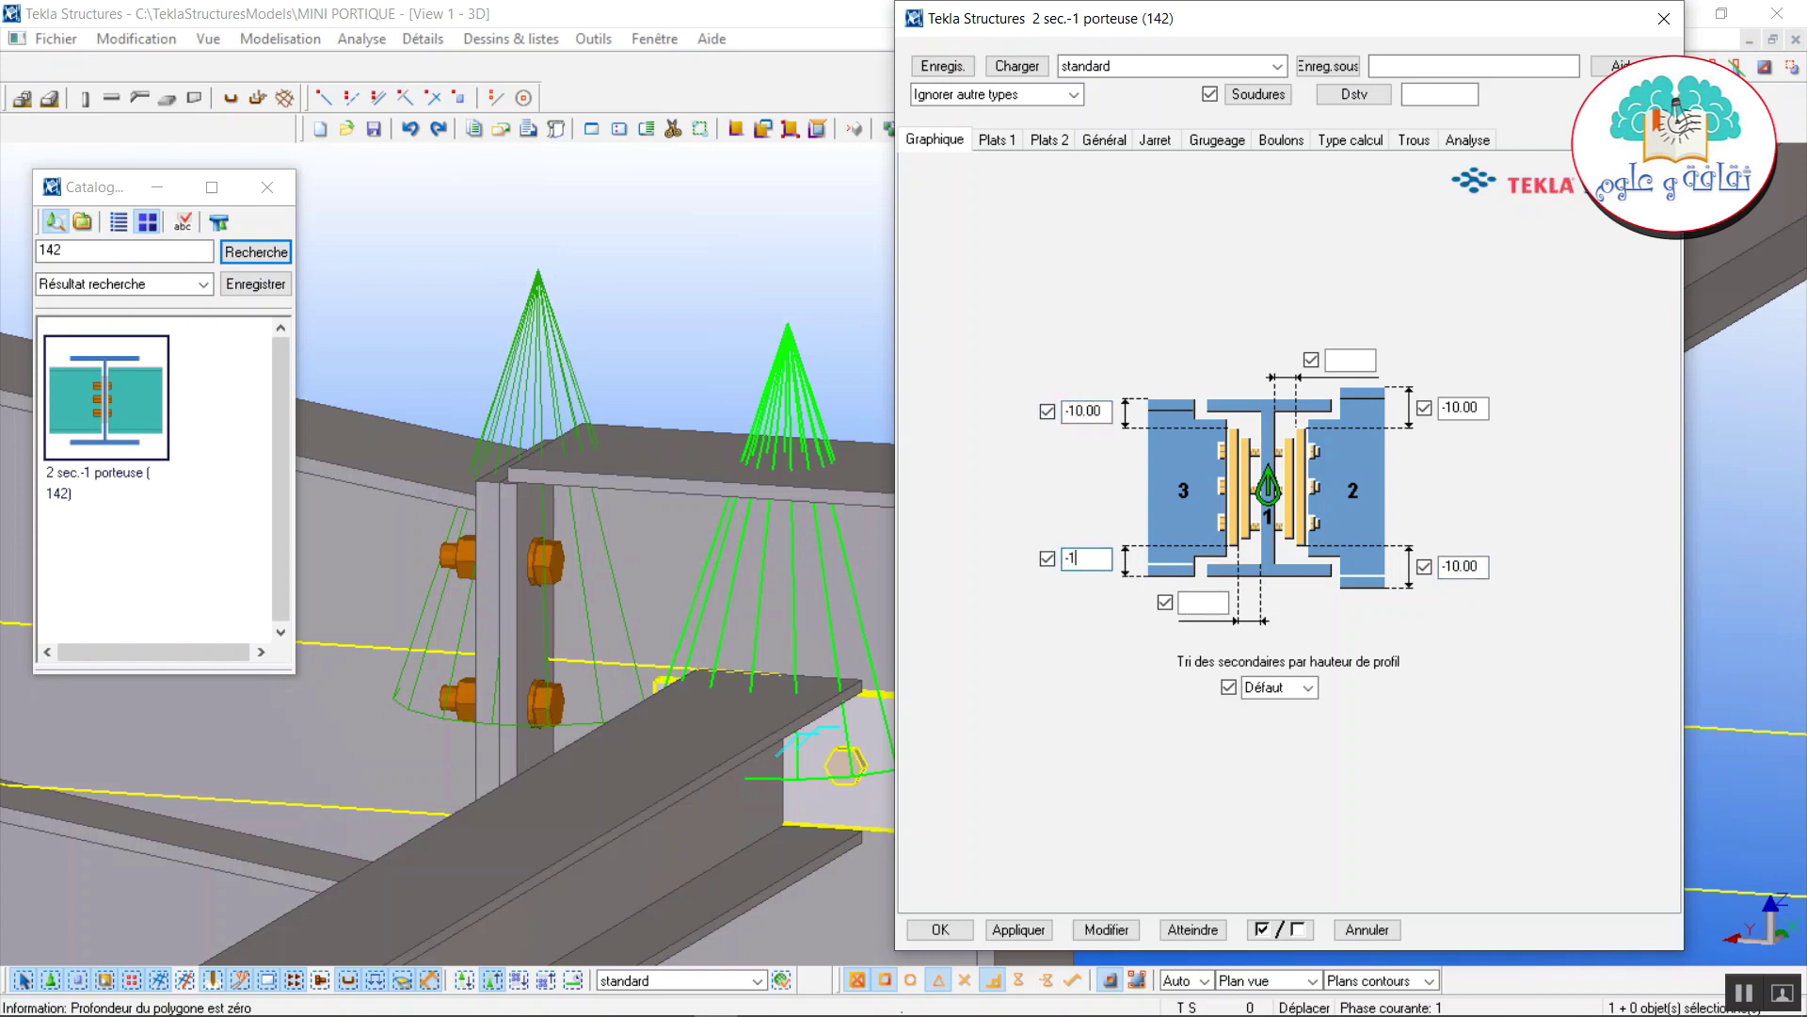
pyautogui.click(1126, 932)
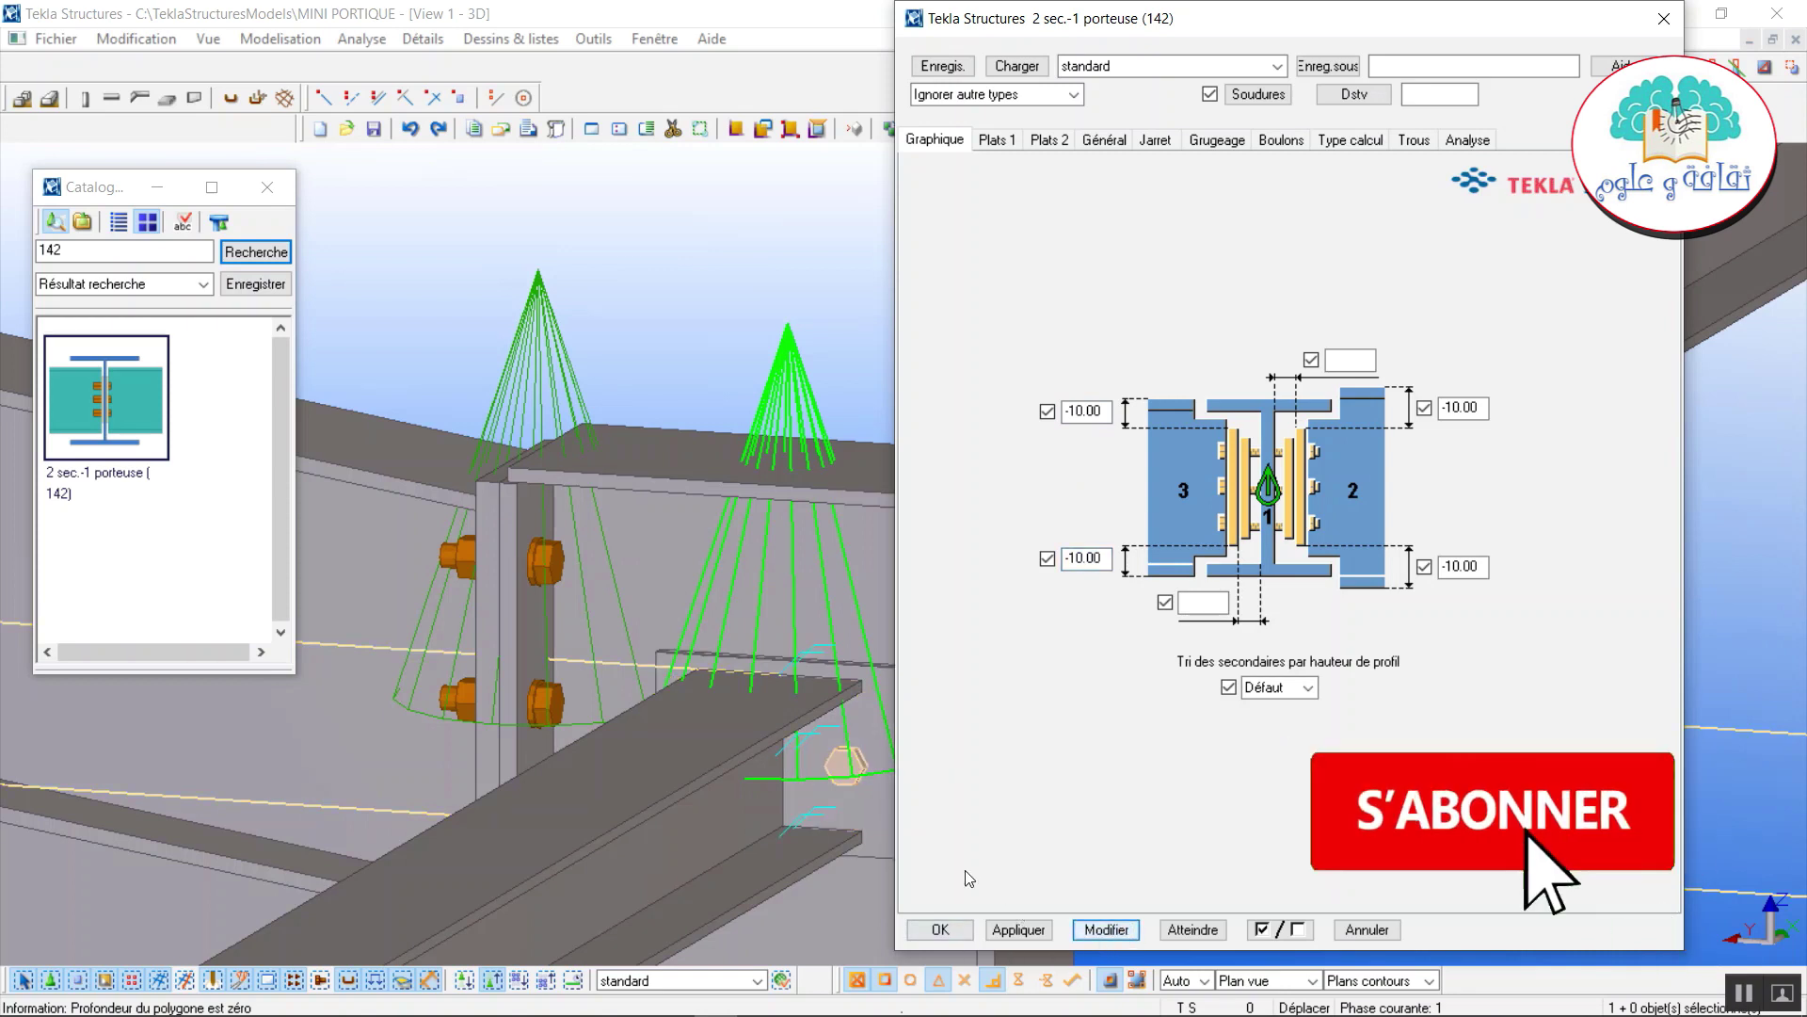
# Set the end plate thickness to 12 mm for both secondary beams and apply it to the connection.
pyautogui.moveTo(834, 768); pyautogui.dragTo(649, 647, button='middle')
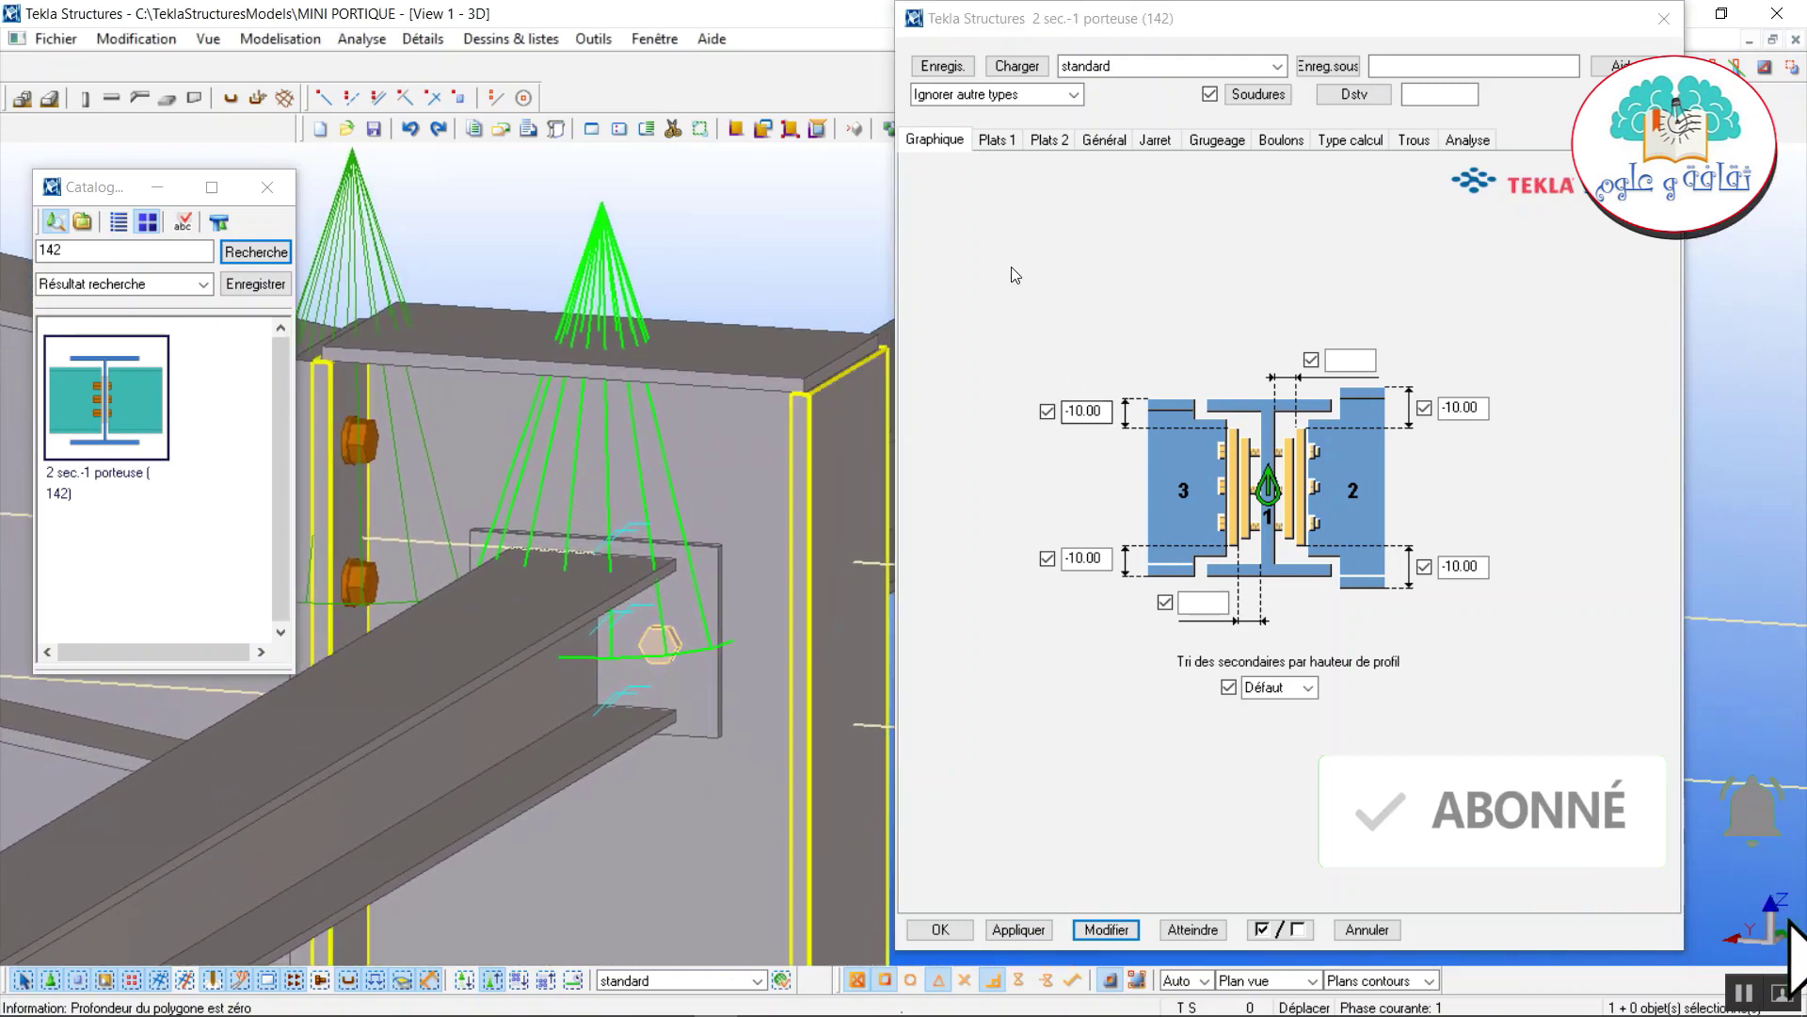
pyautogui.click(996, 141)
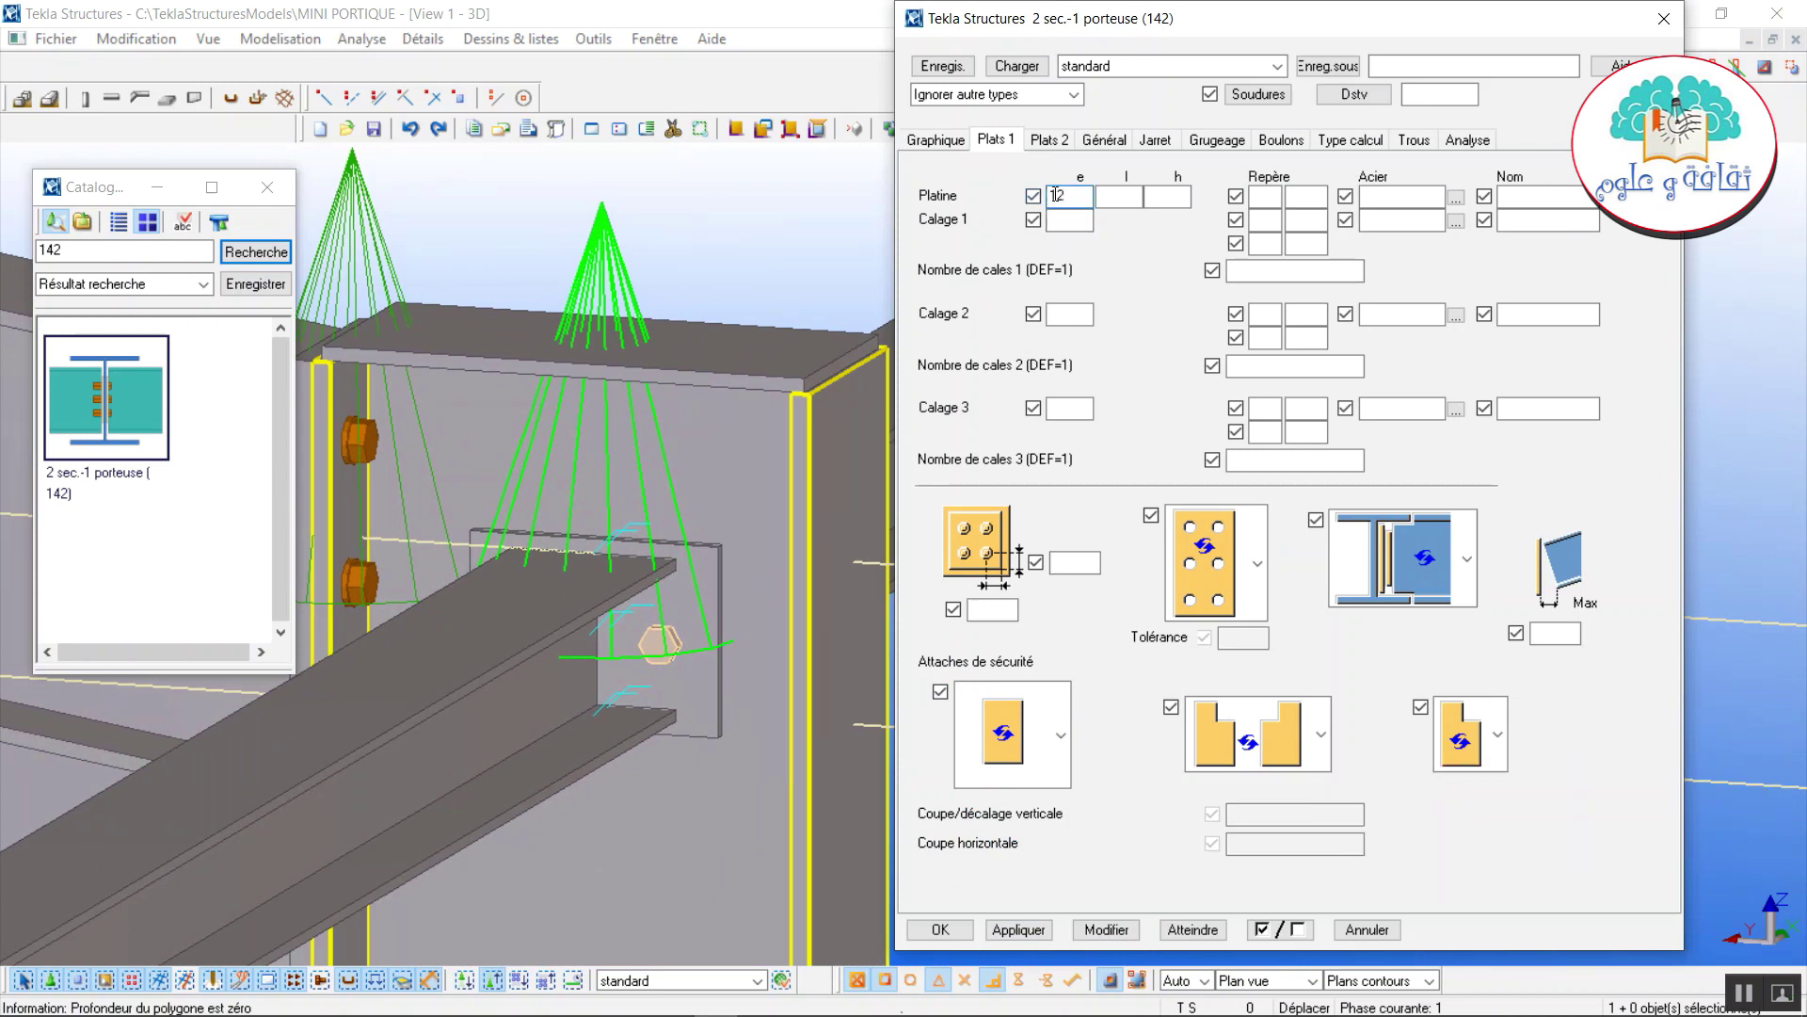
pyautogui.click(1047, 141)
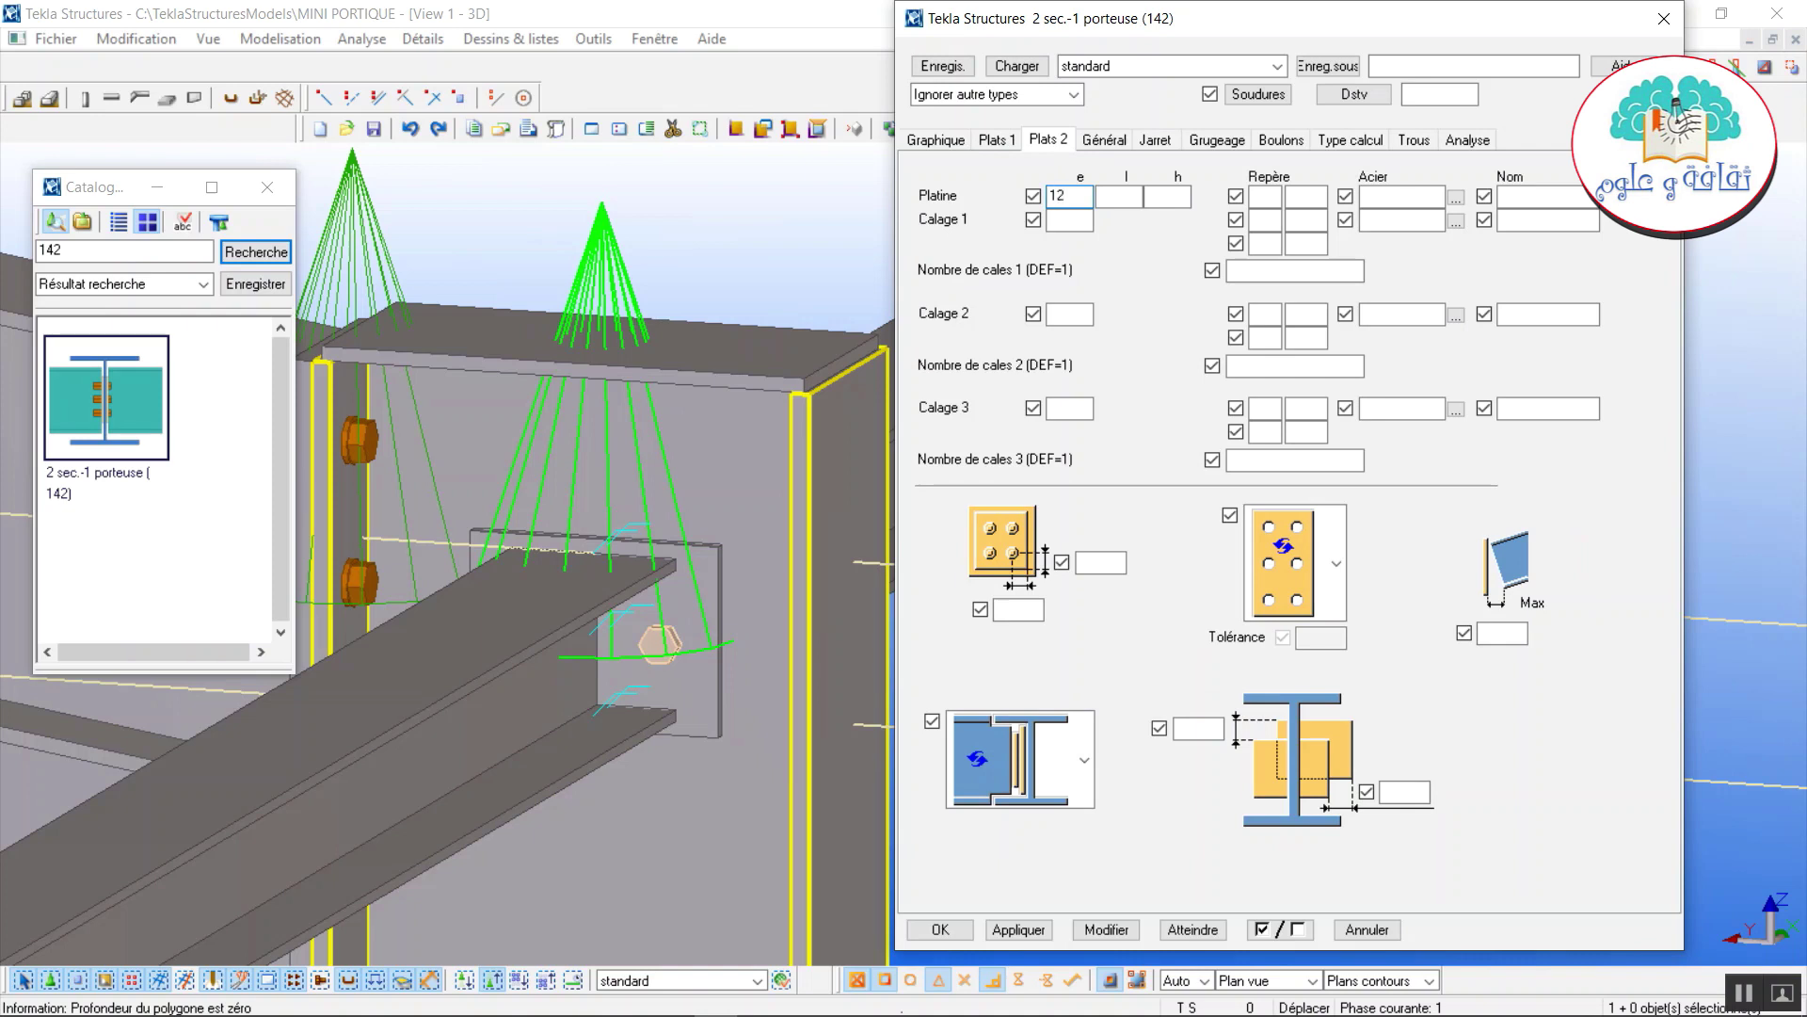
pyautogui.click(1107, 930)
# Set the bolts to diameter 14, class HR8.8, with 2 bolts spaced 80 mm apart horizontally, and apply the changes.
pyautogui.click(1256, 153)
pyautogui.click(1075, 178)
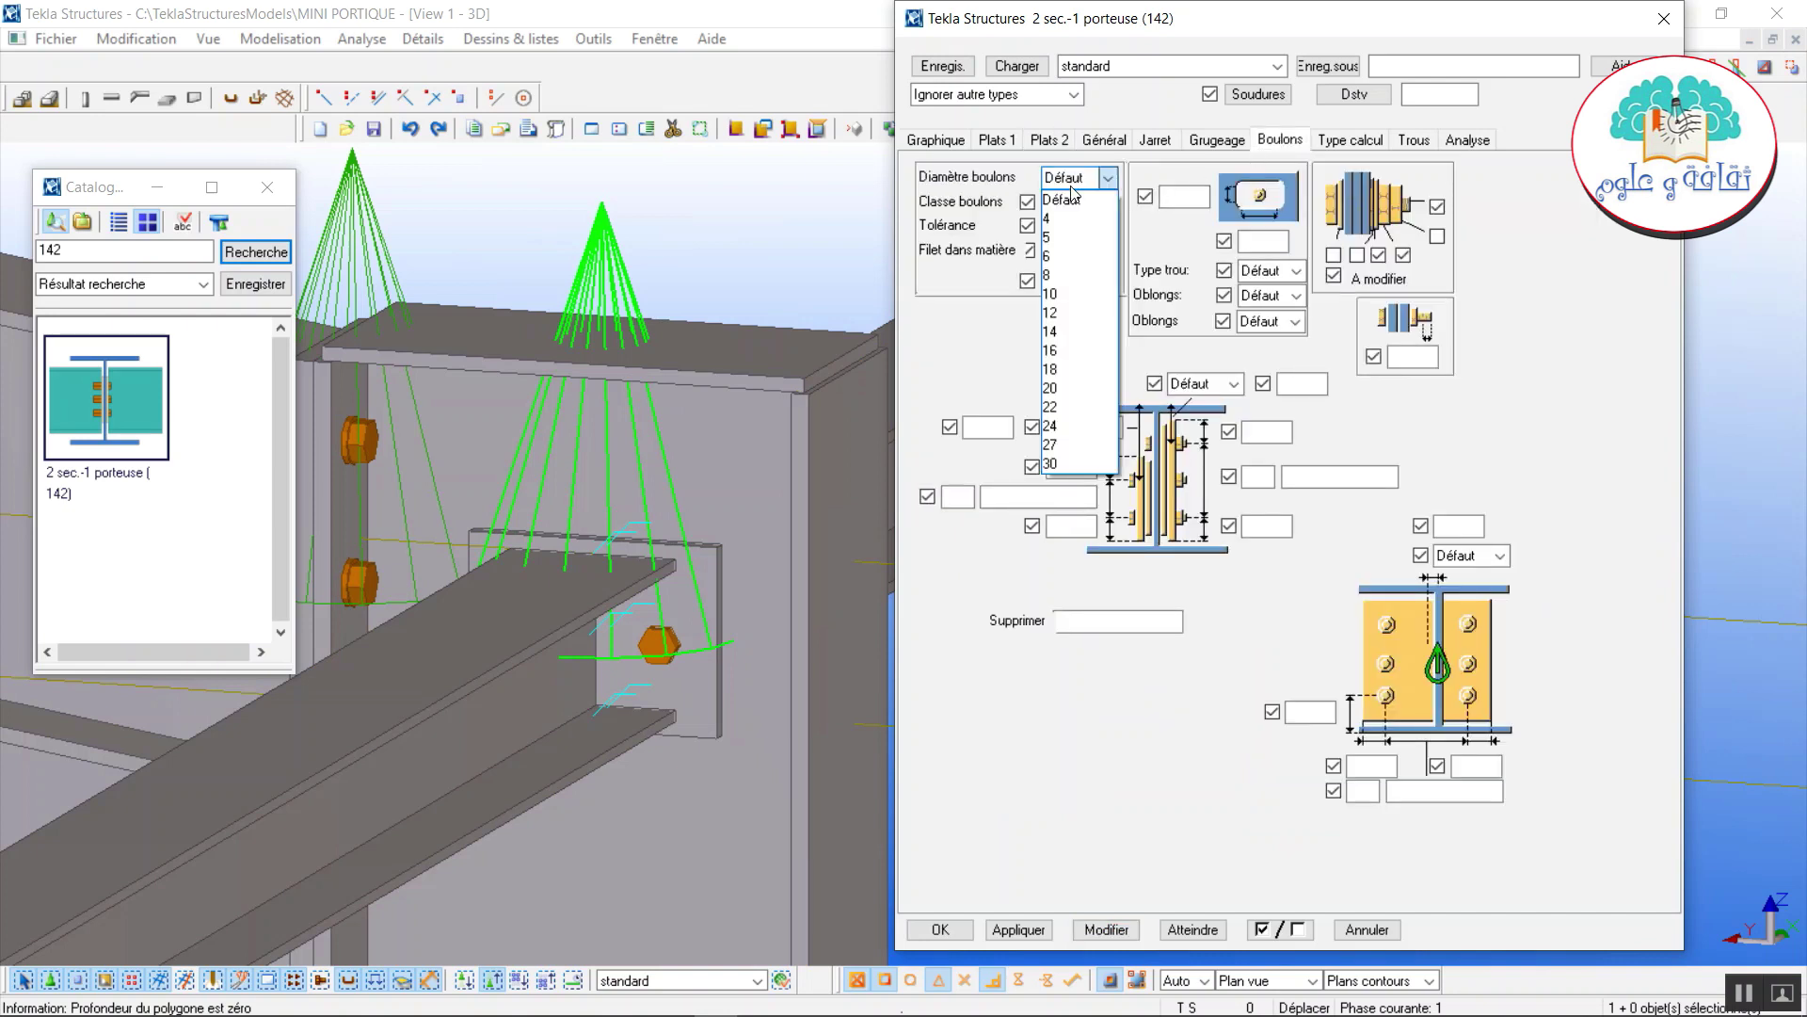
pyautogui.click(1078, 332)
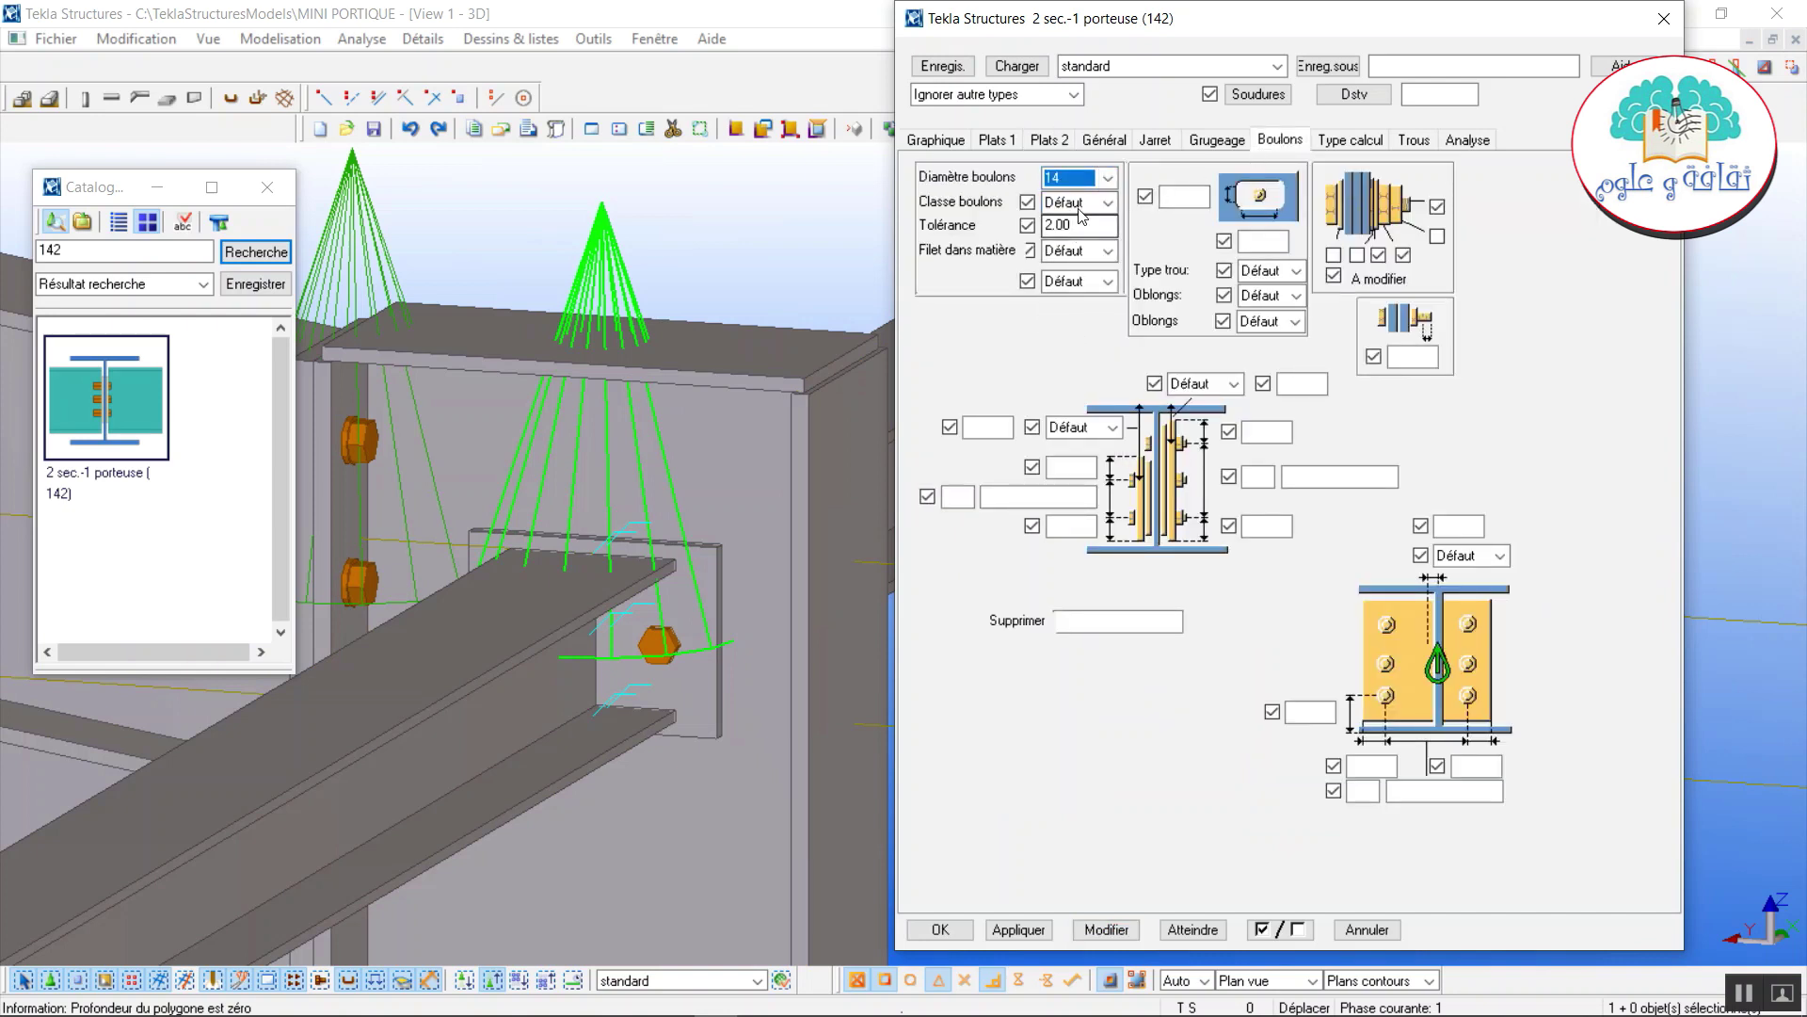
pyautogui.click(1083, 203)
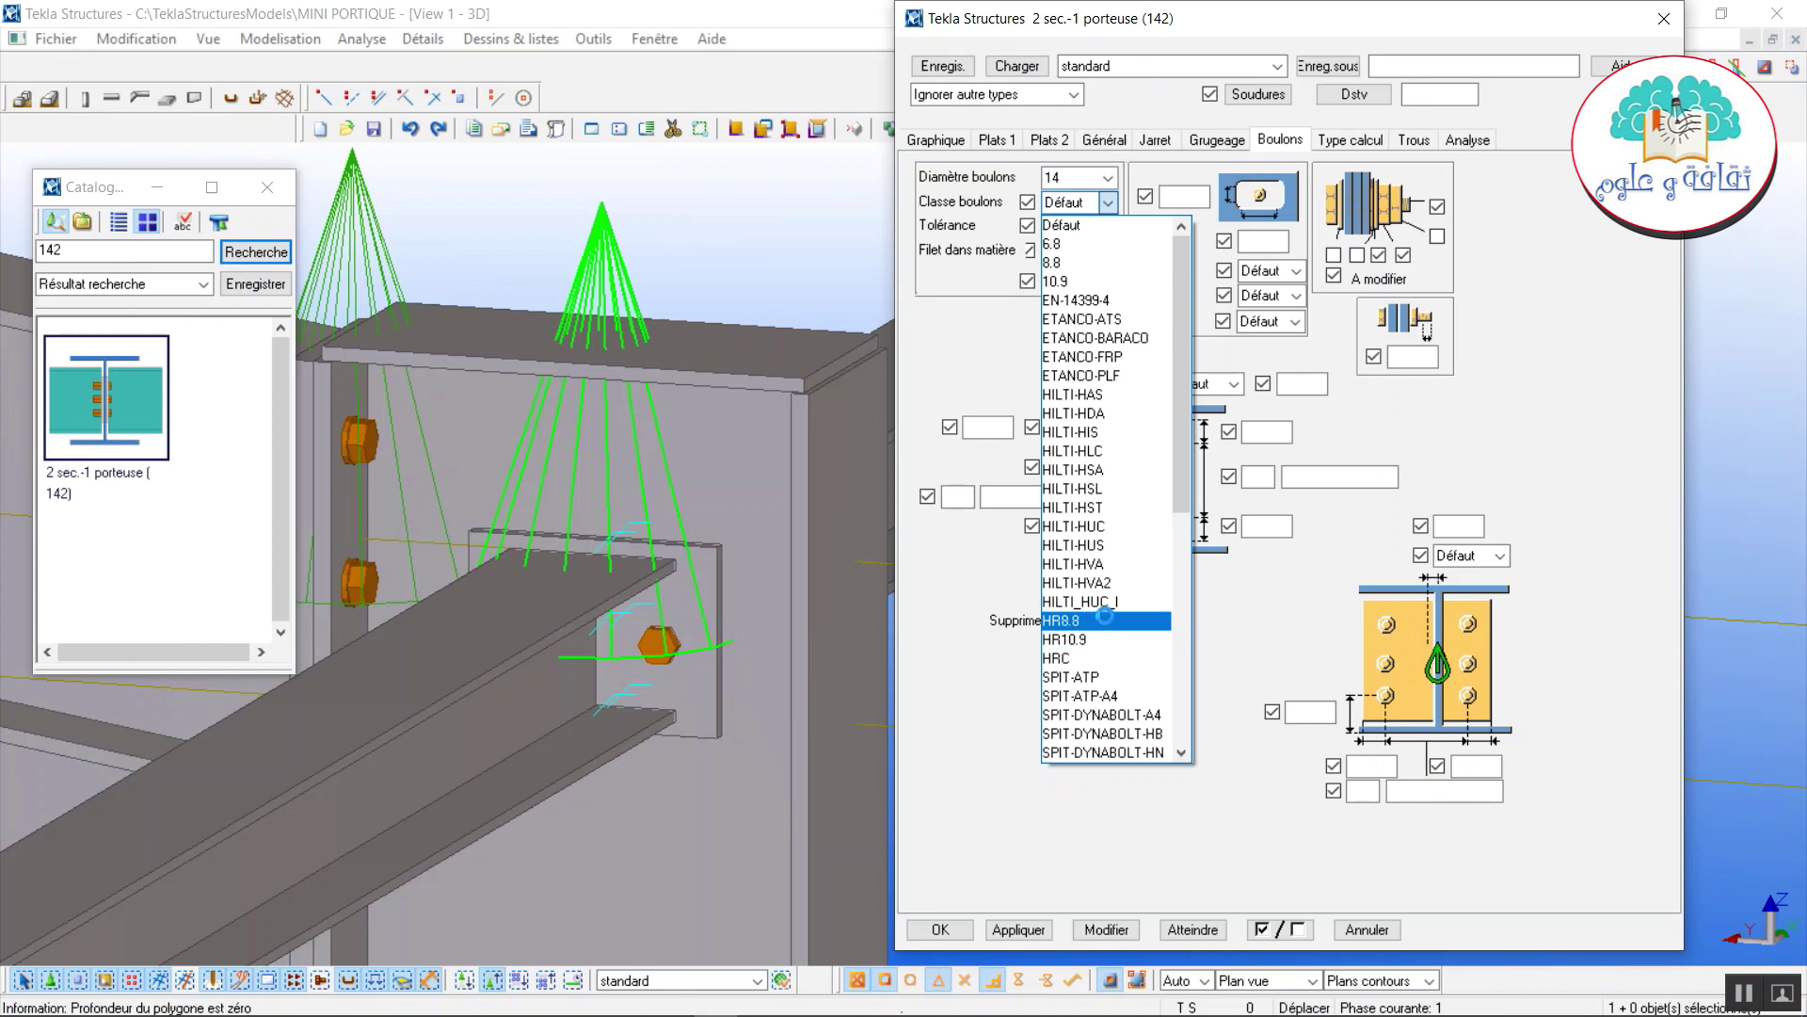
pyautogui.click(1104, 620)
pyautogui.click(1111, 929)
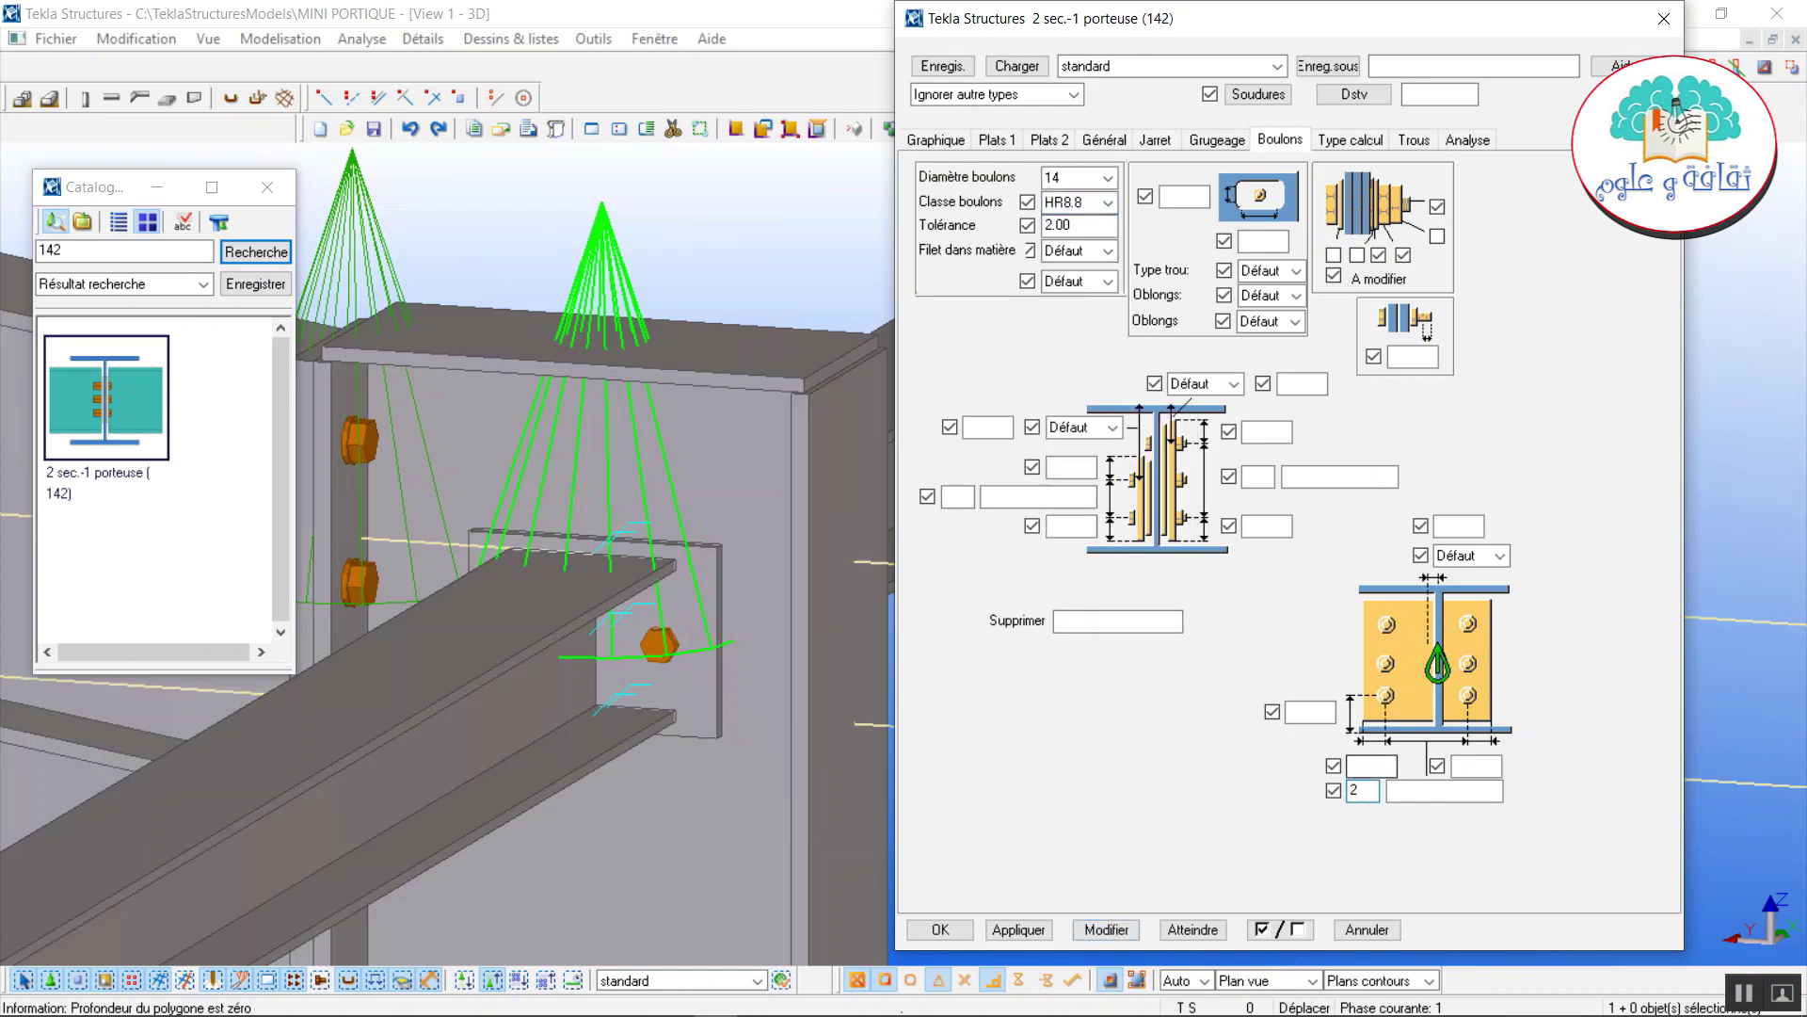
pyautogui.click(1441, 794)
pyautogui.click(1115, 935)
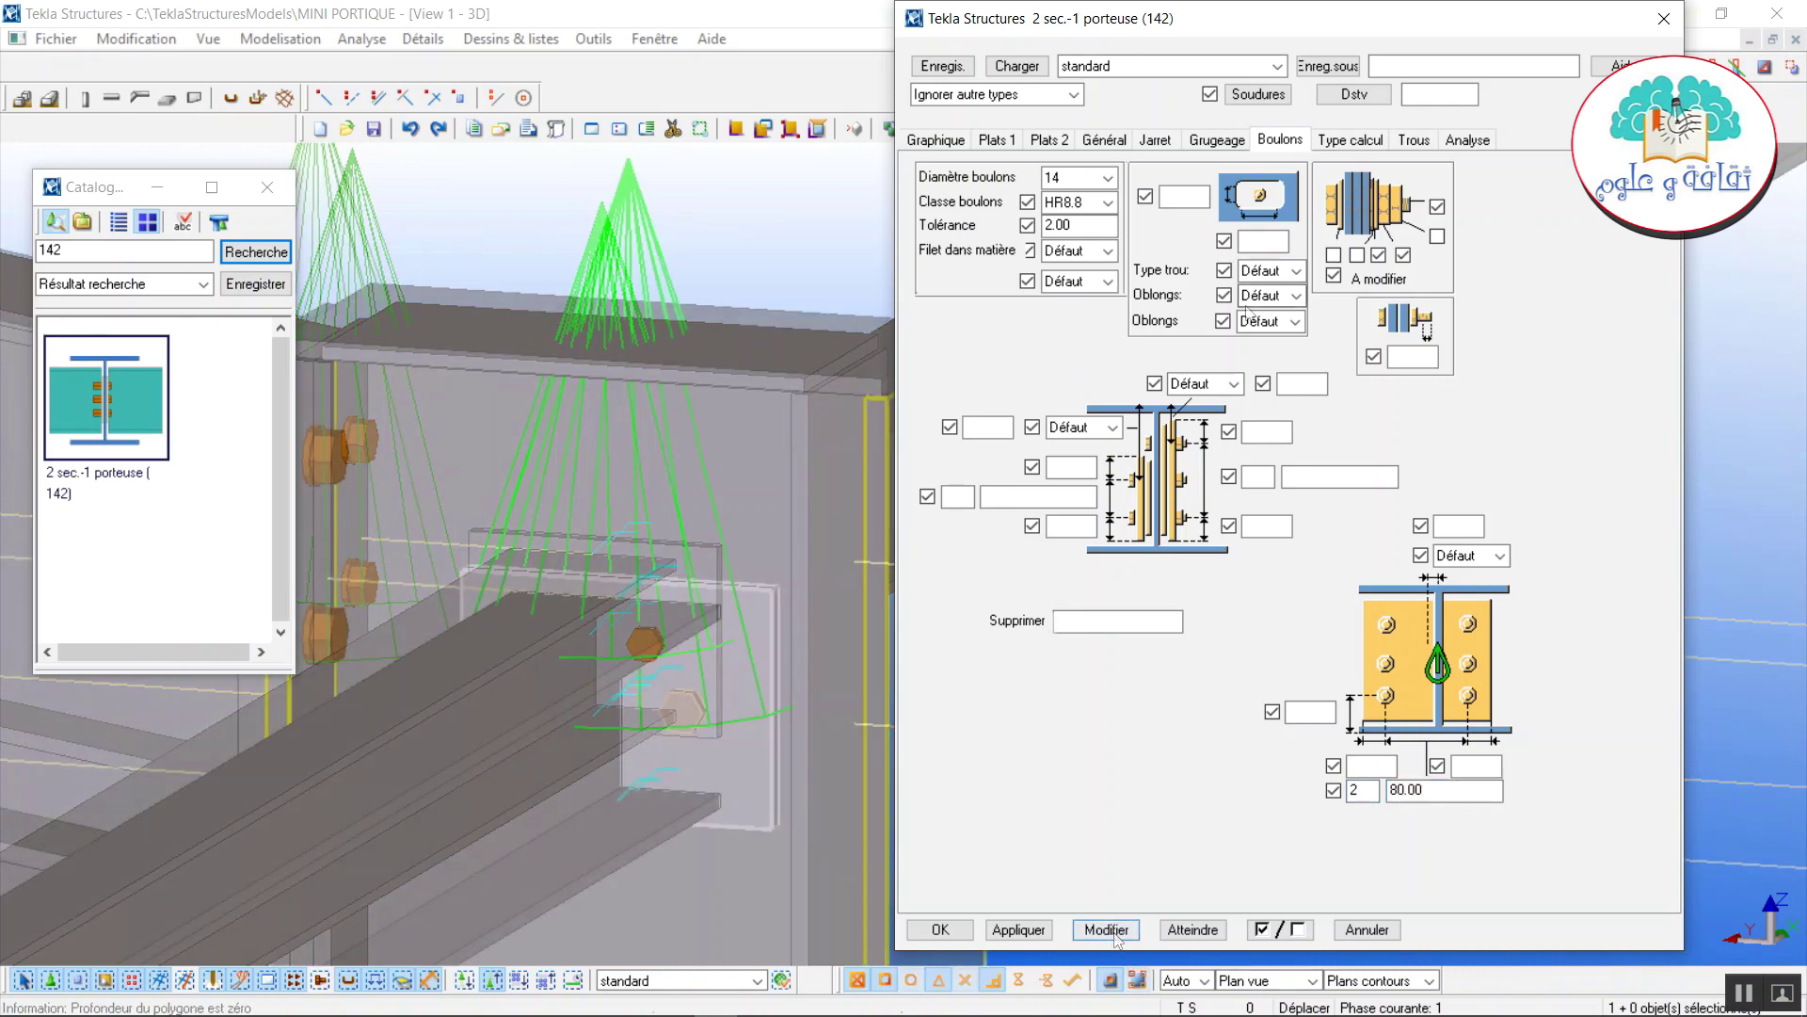
# Set the width of both end plates to 134 mm, apply it and close the connection settings.
pyautogui.click(998, 142)
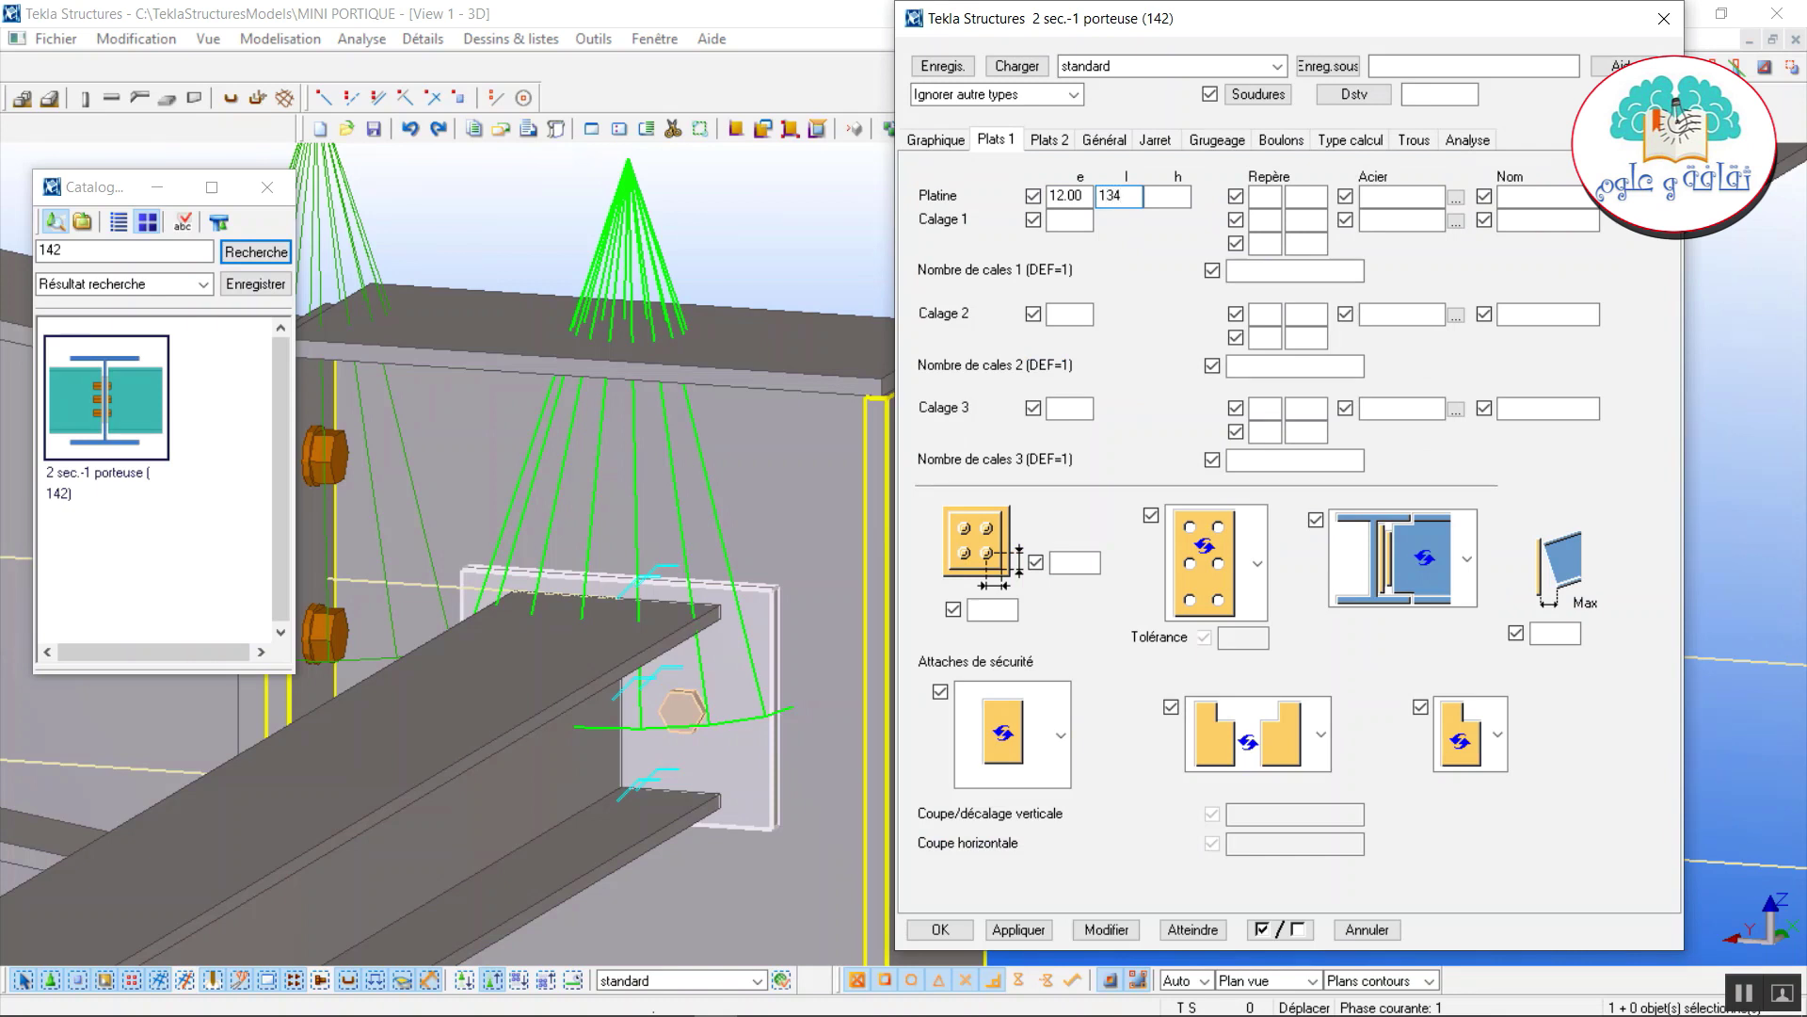
pyautogui.write('134')
pyautogui.click(1107, 929)
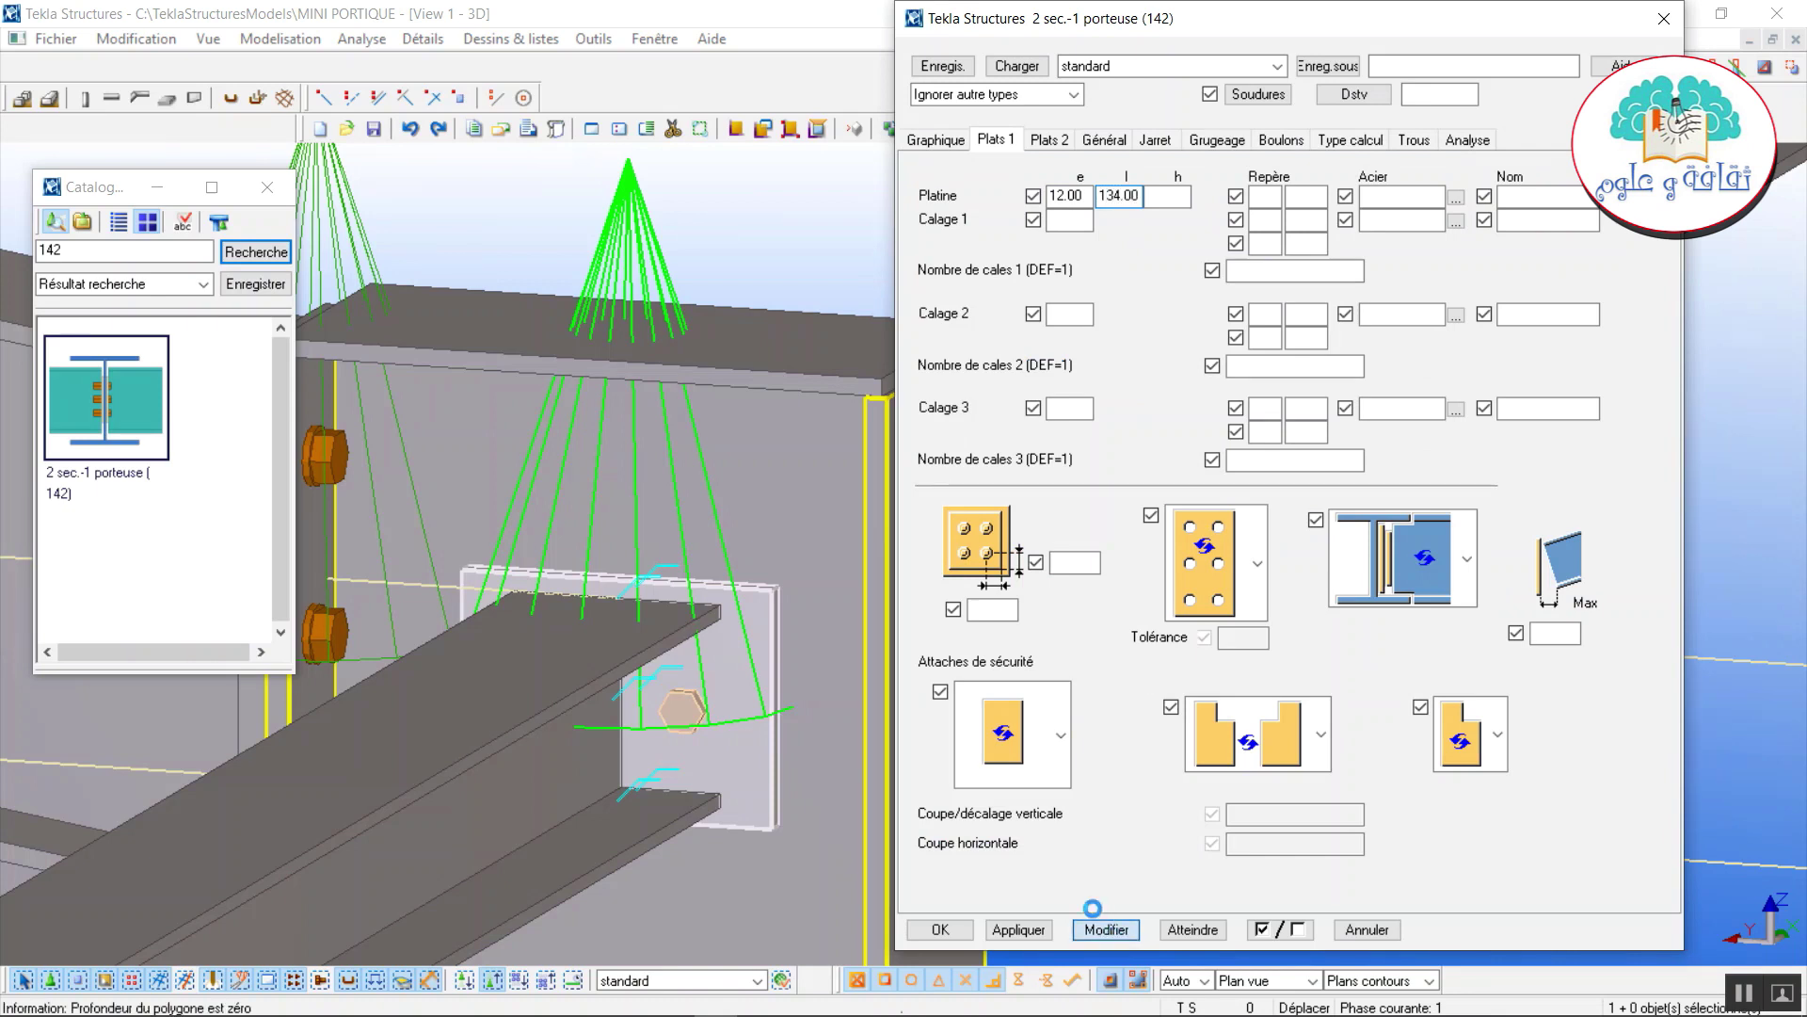
pyautogui.click(1050, 142)
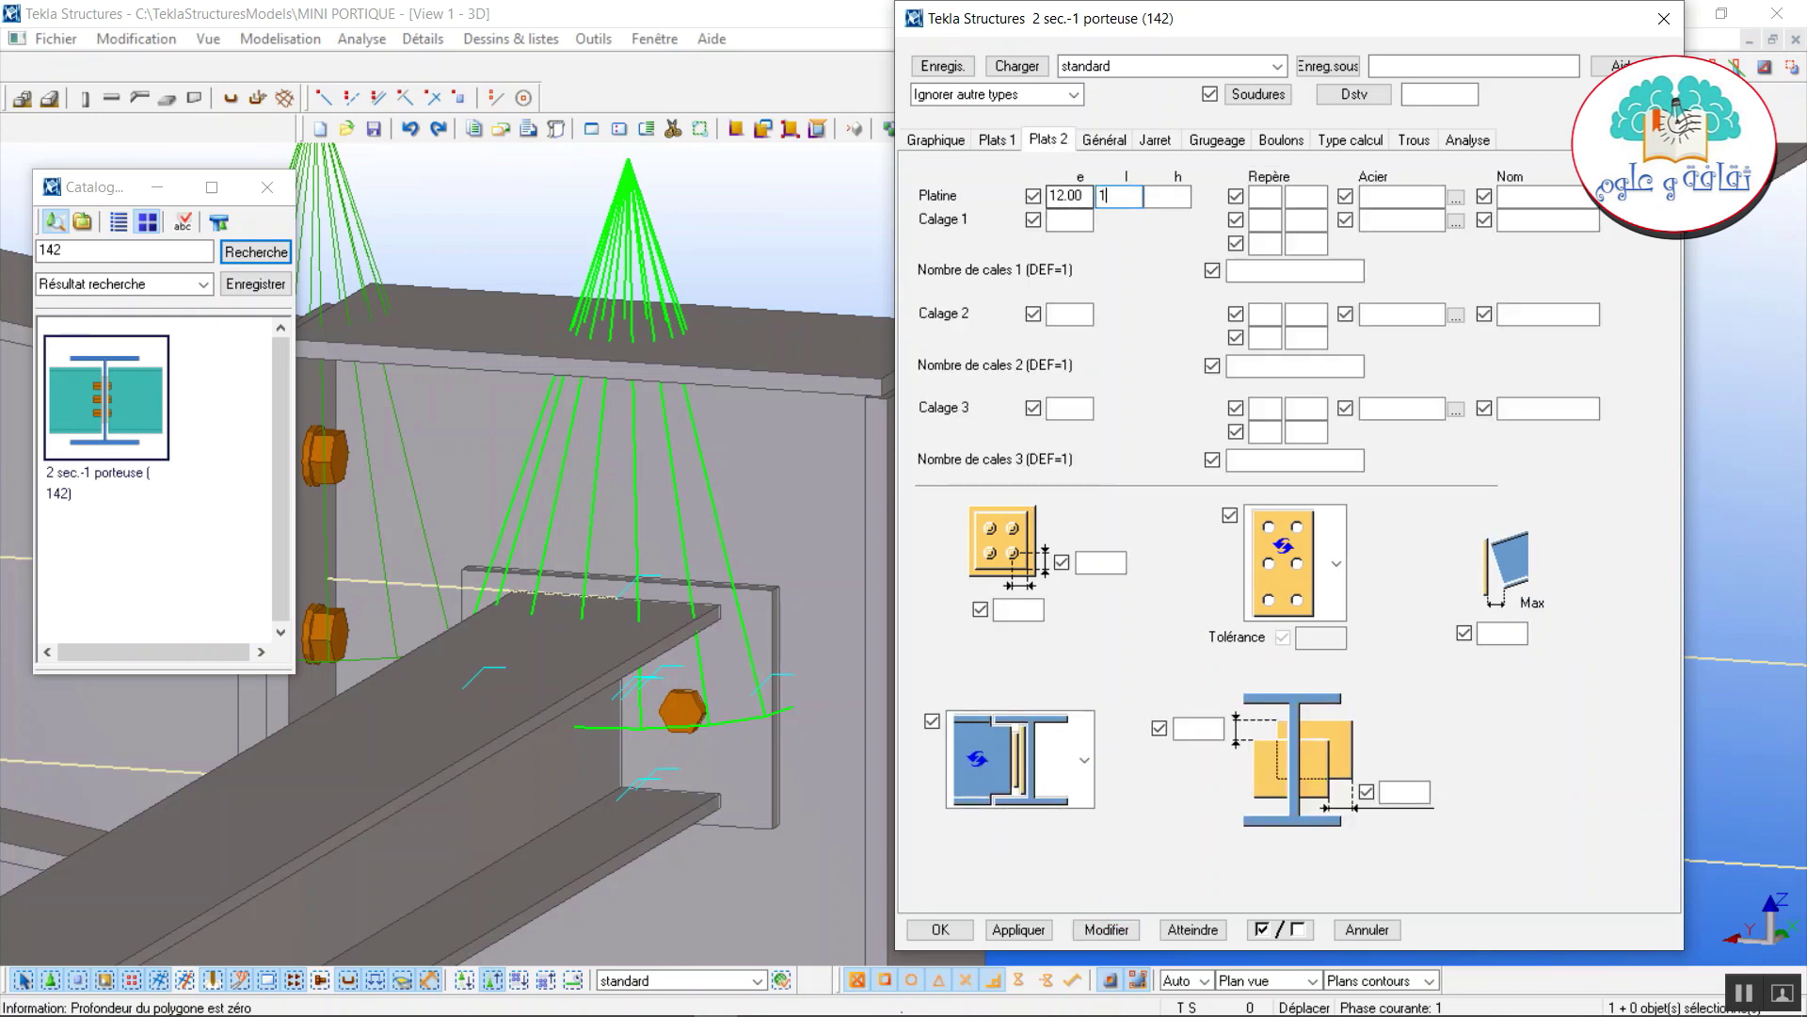
pyautogui.write('134')
pyautogui.click(1107, 930)
pyautogui.click(1026, 930)
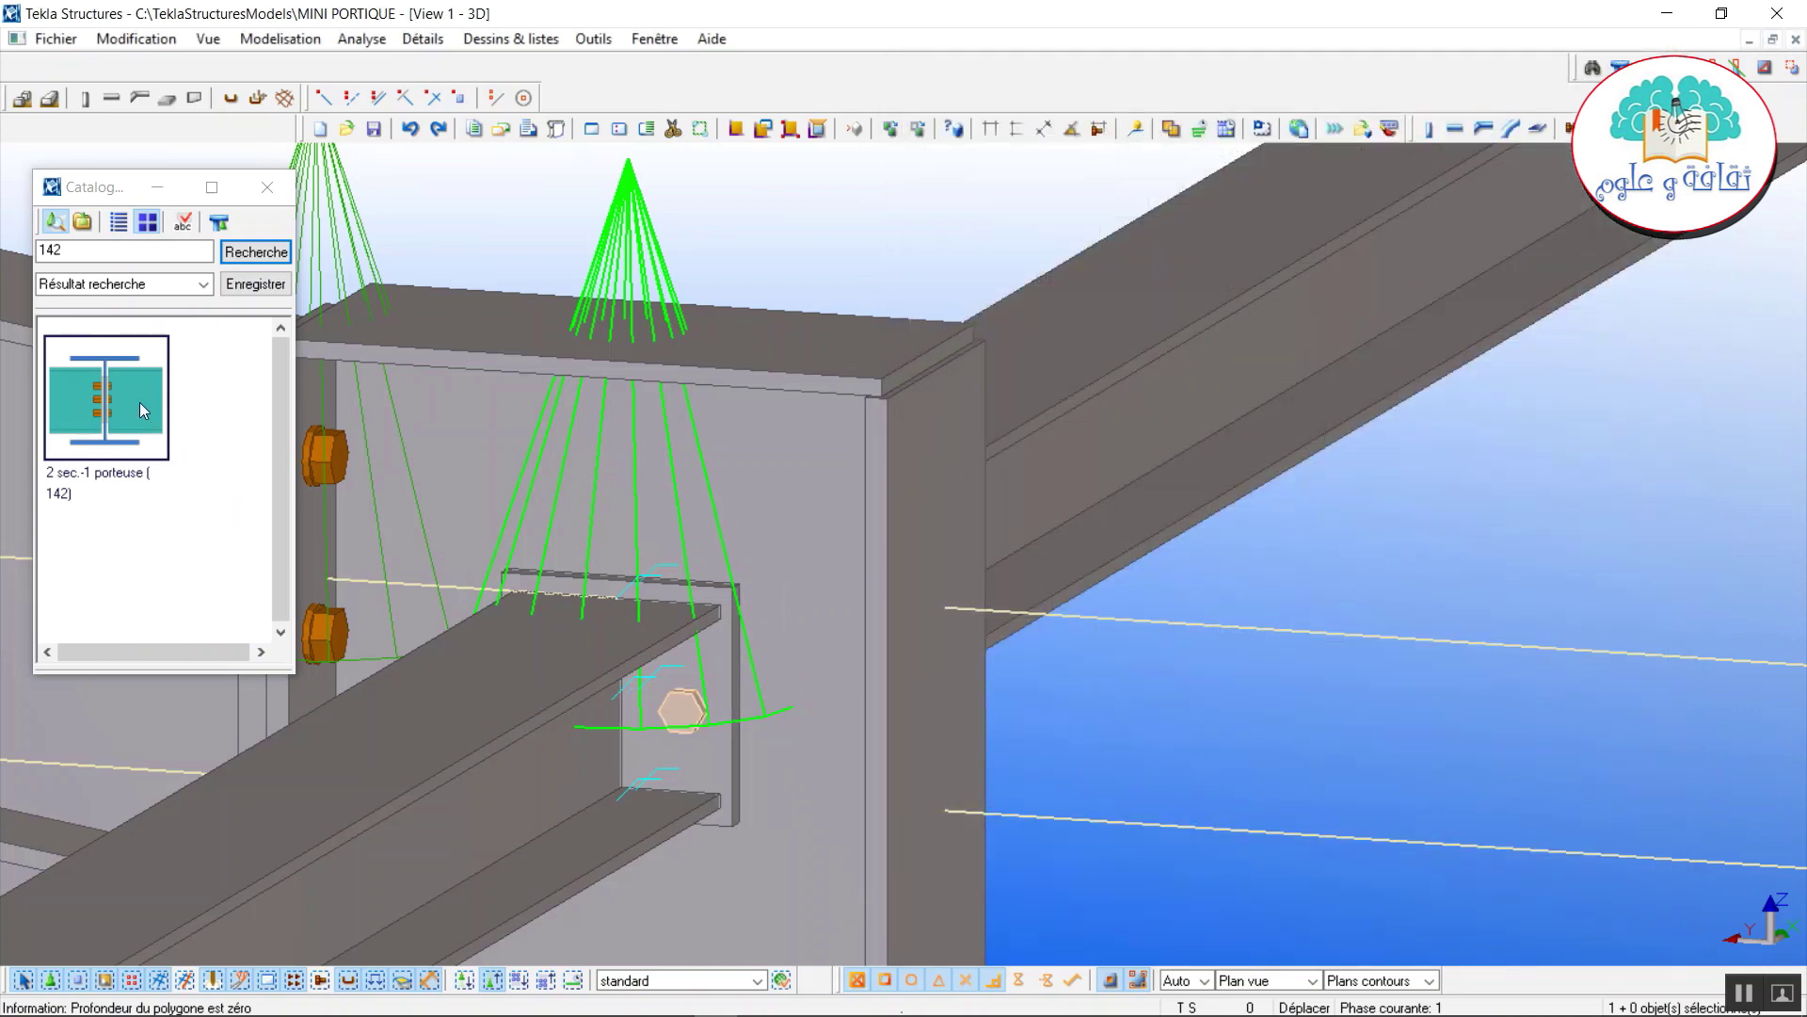
# Apply the same 142 connection between the third column and its two adjoining longitudinal beams, then redraw the view.
pyautogui.click(139, 403)
pyautogui.scroll(-5, 669, 576)
pyautogui.scroll(-5, 669, 576)
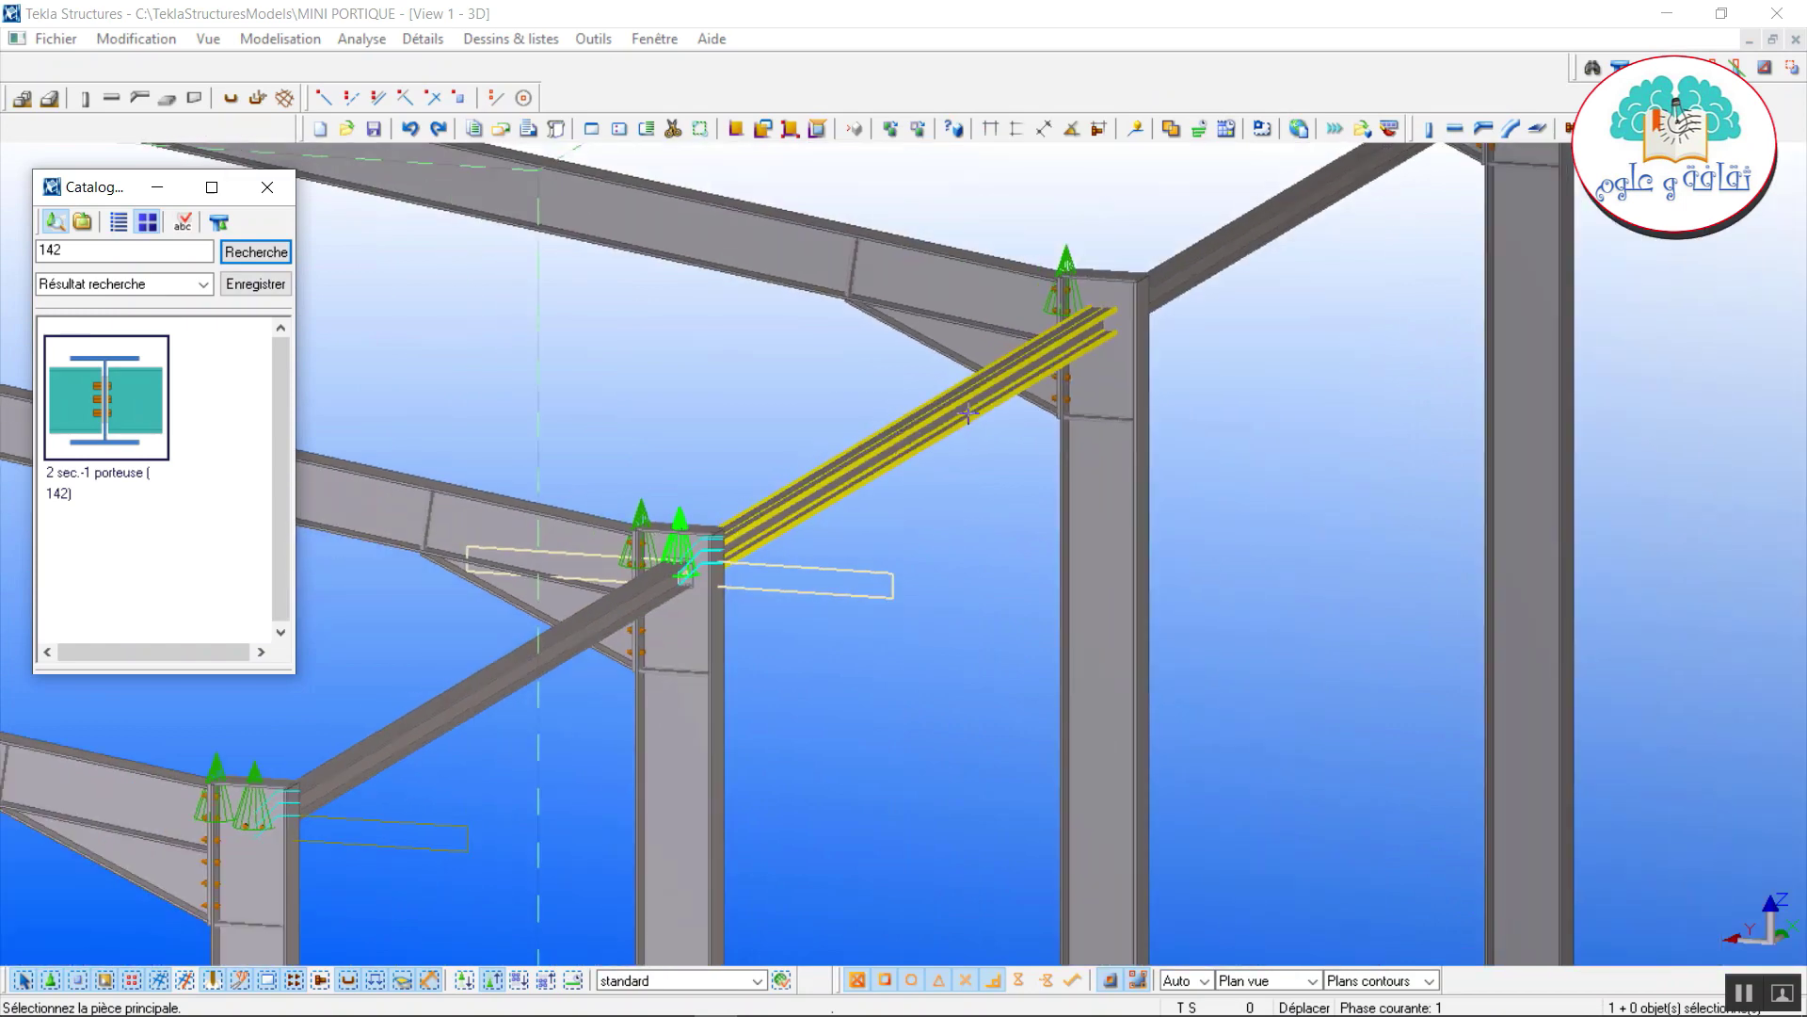
pyautogui.moveTo(1037, 440); pyautogui.dragTo(807, 739, button='middle')
pyautogui.click(807, 739)
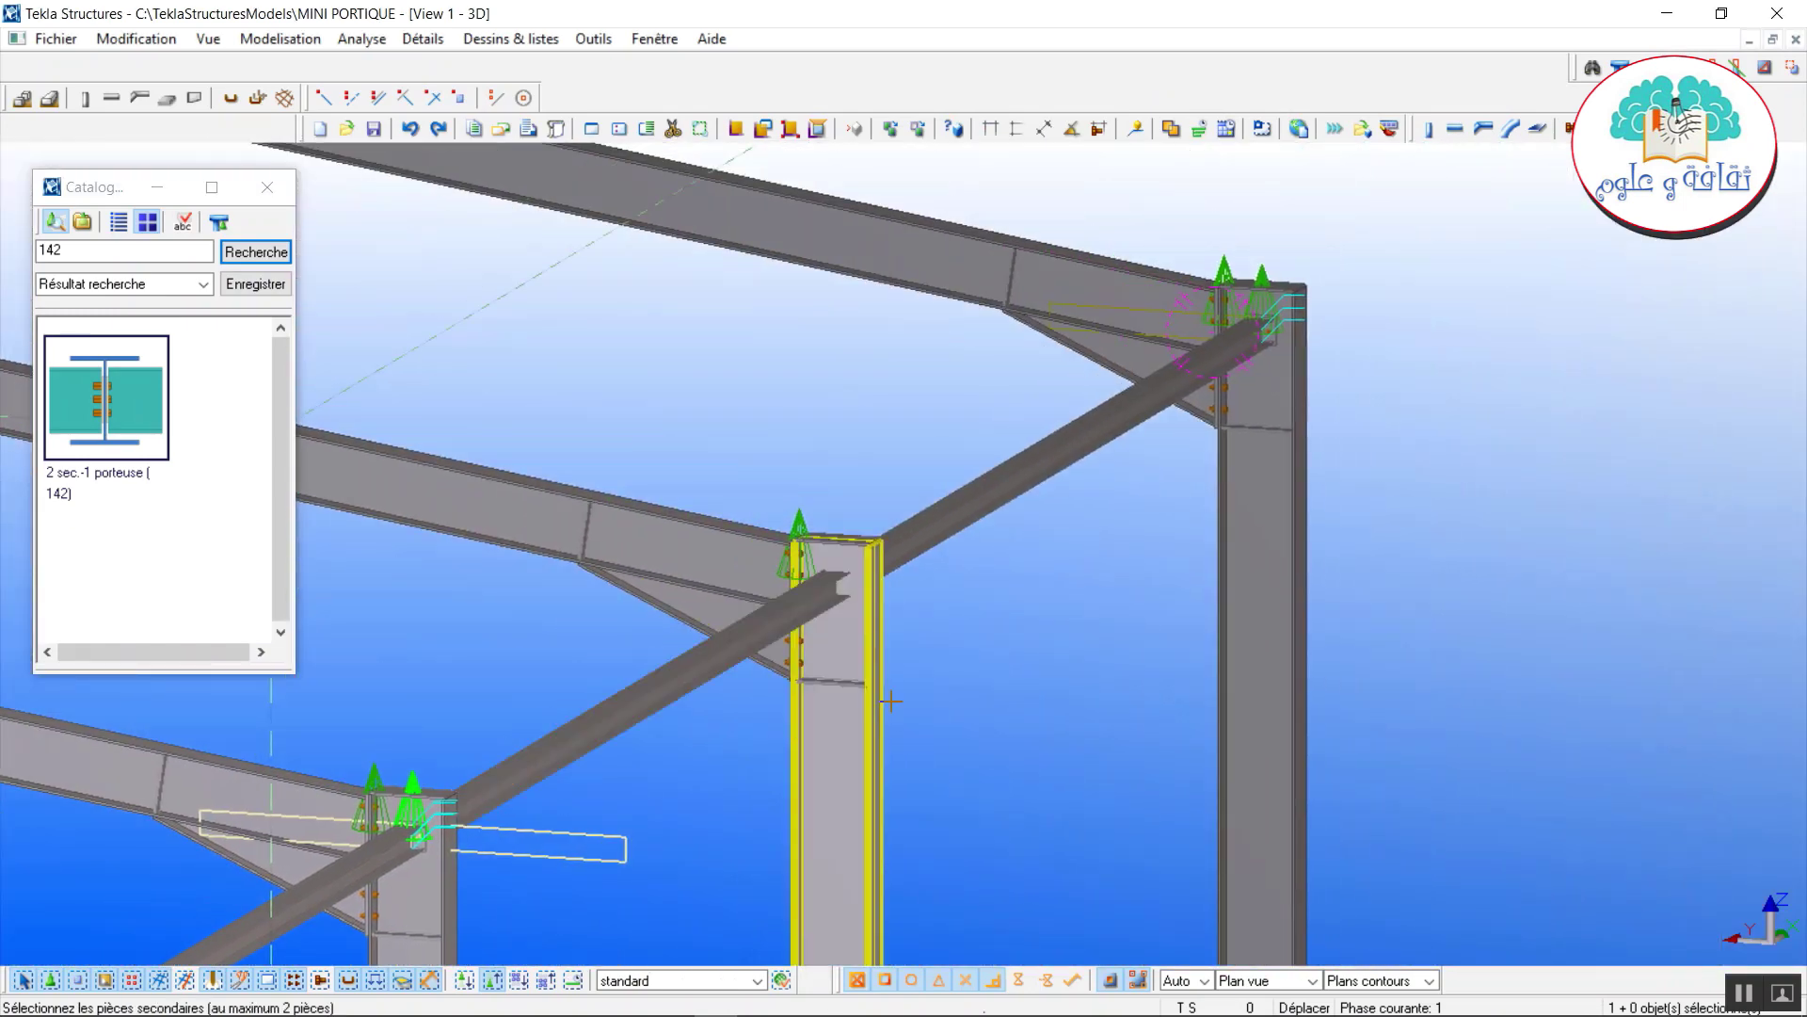
pyautogui.click(932, 551)
pyautogui.click(716, 647)
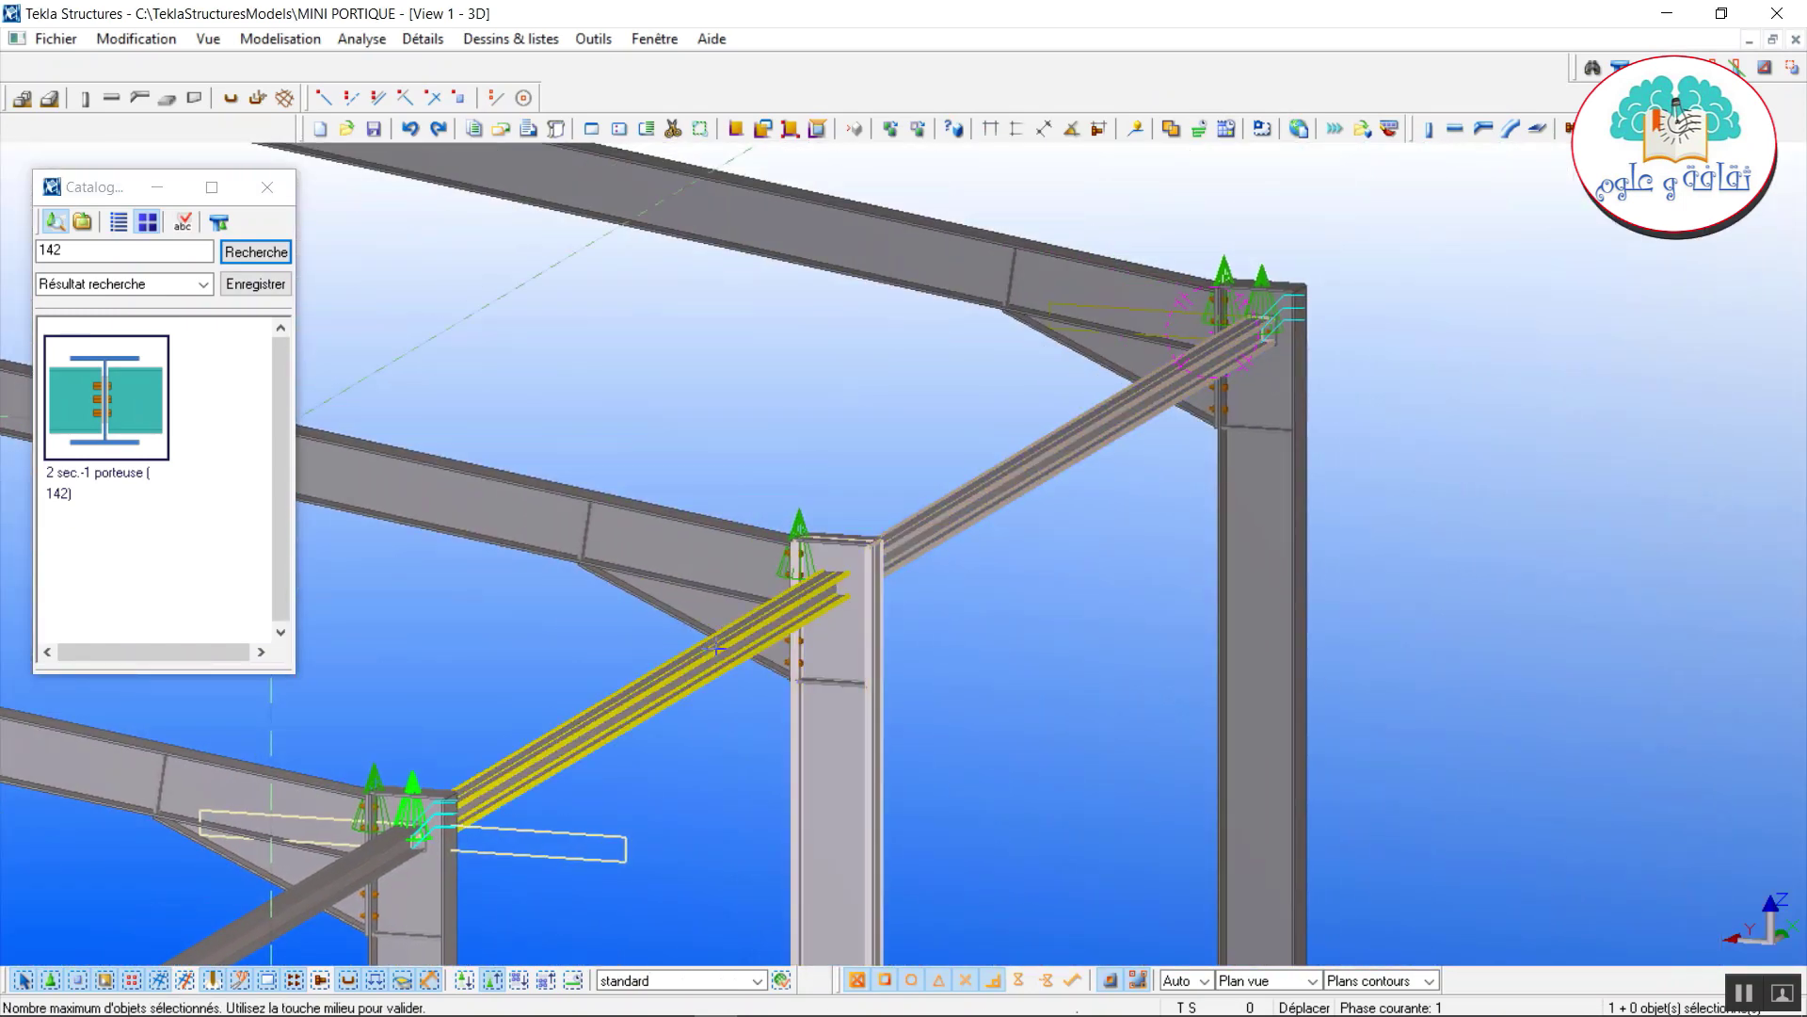
pyautogui.middleClick(964, 617)
pyautogui.rightClick(905, 420)
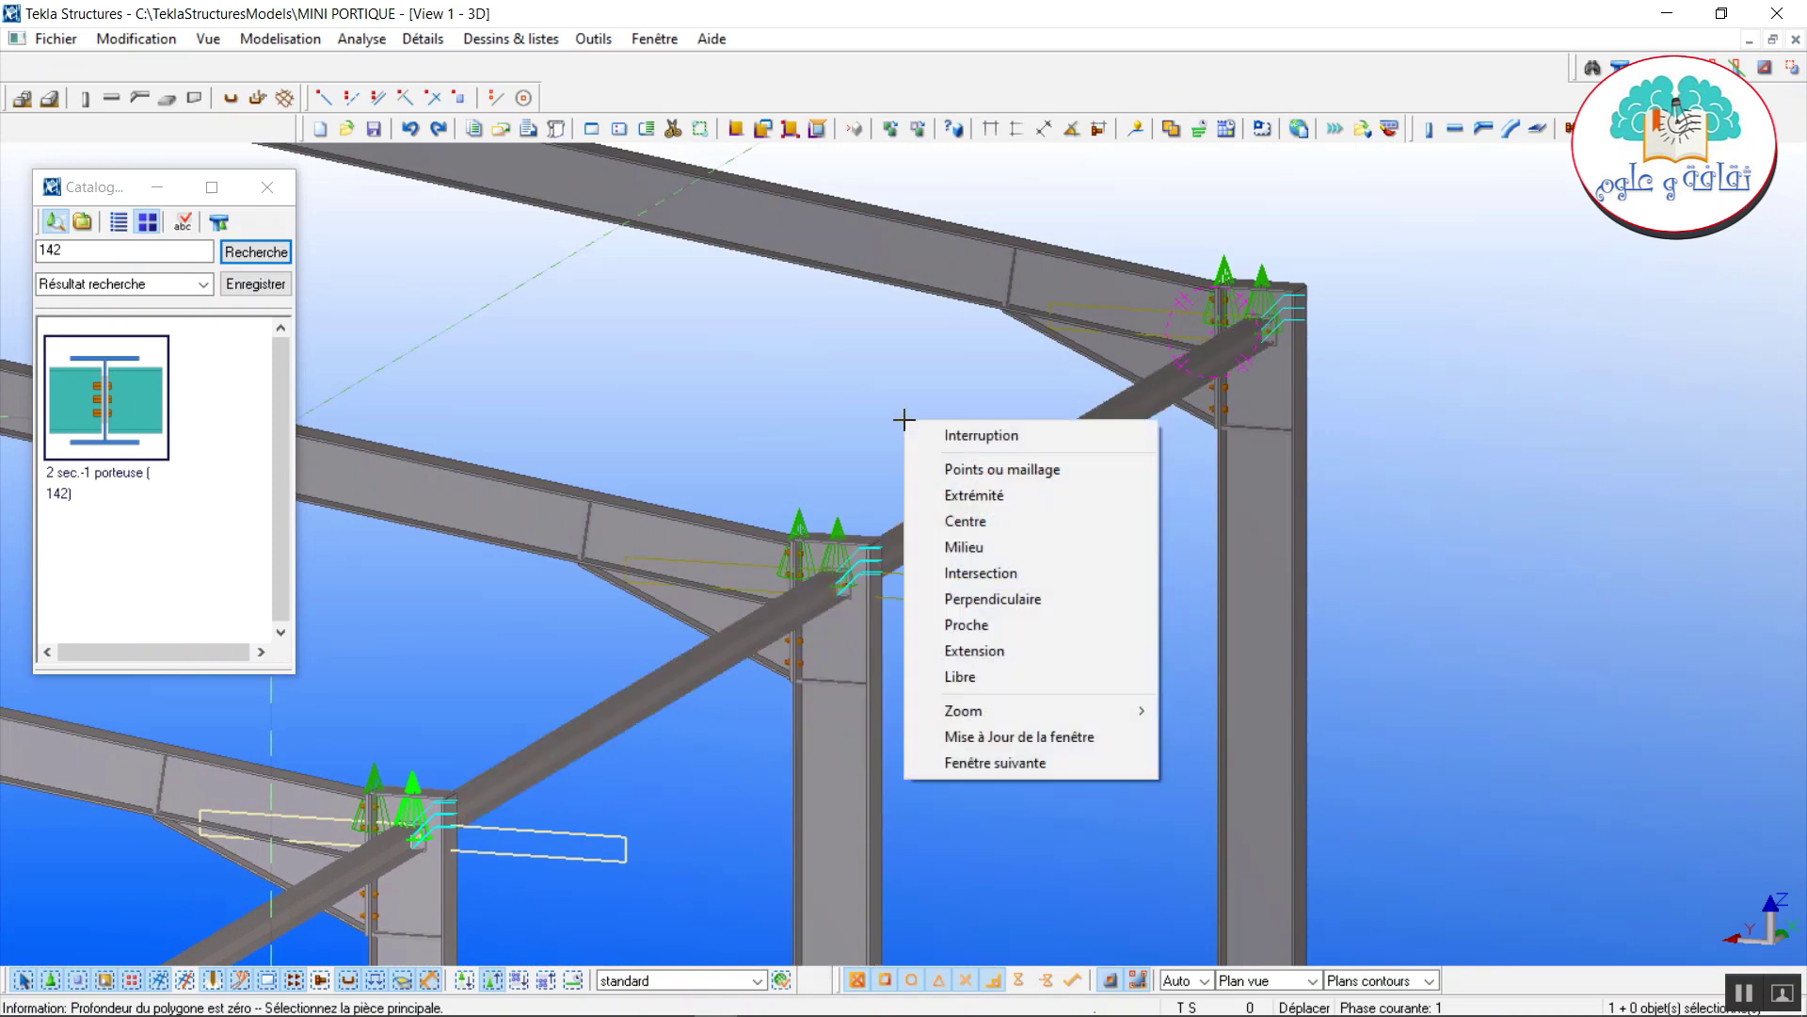
pyautogui.click(951, 435)
pyautogui.rightClick(894, 393)
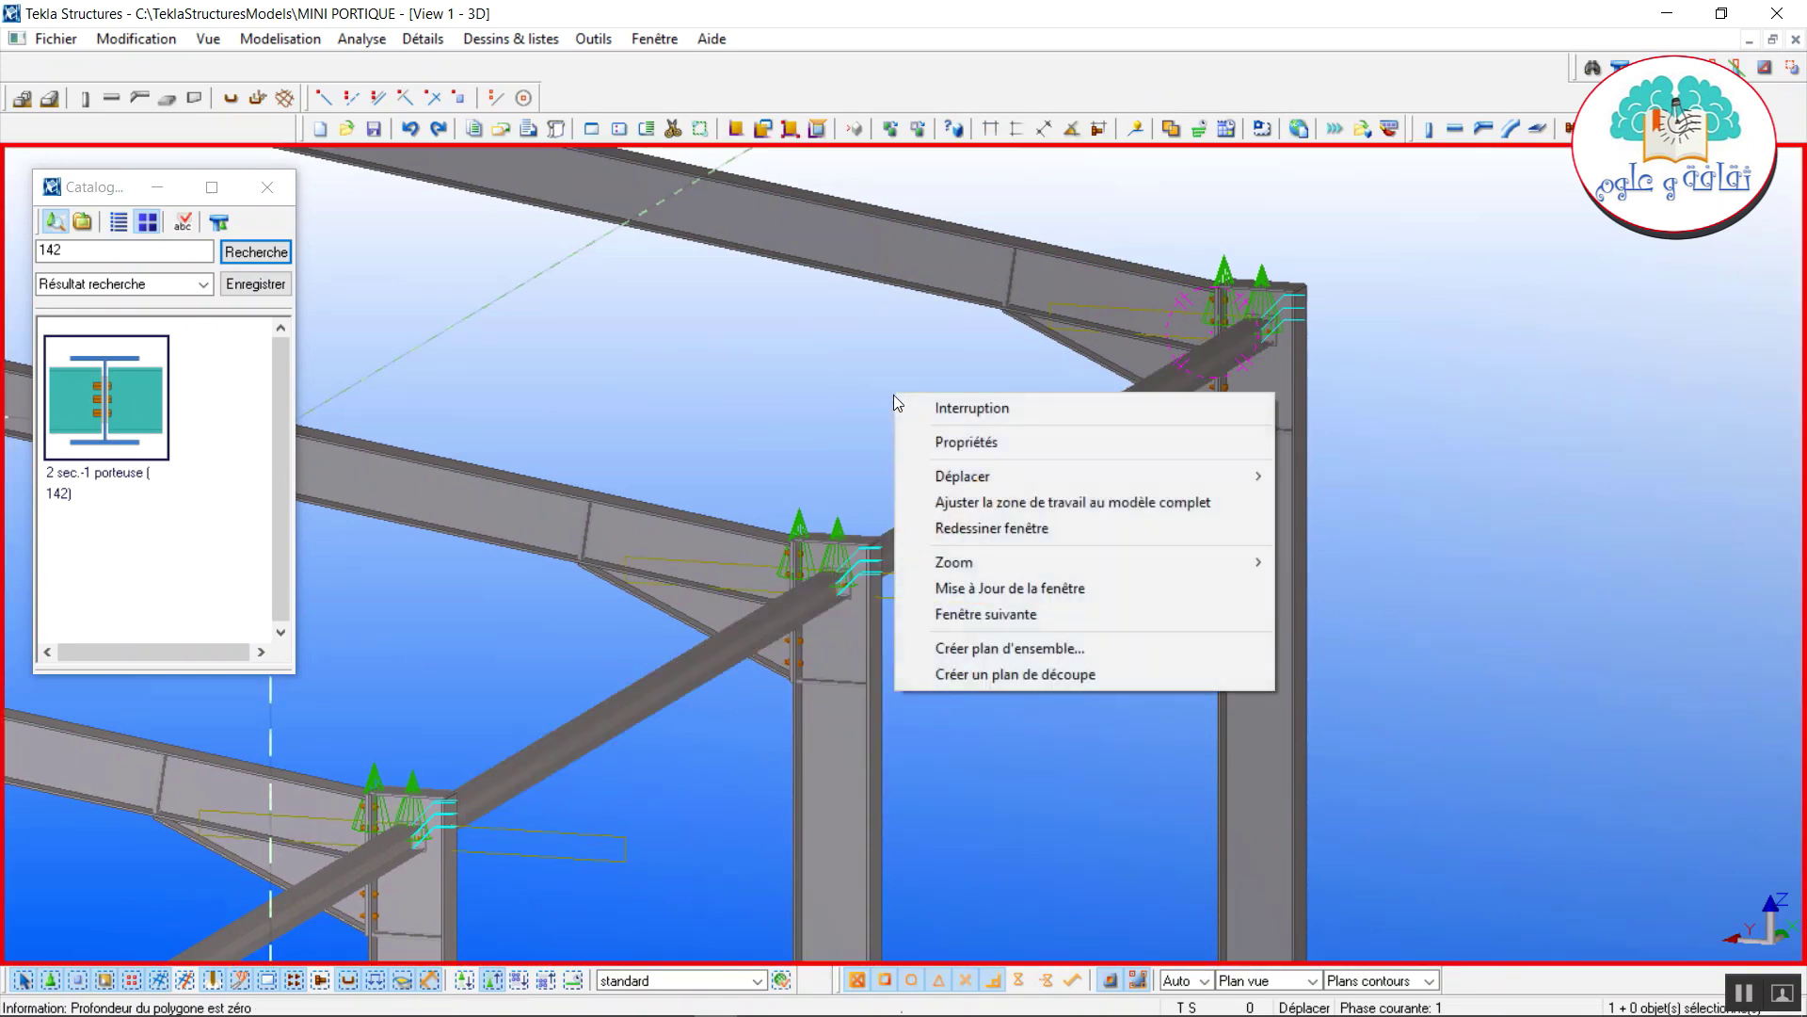
pyautogui.click(979, 527)
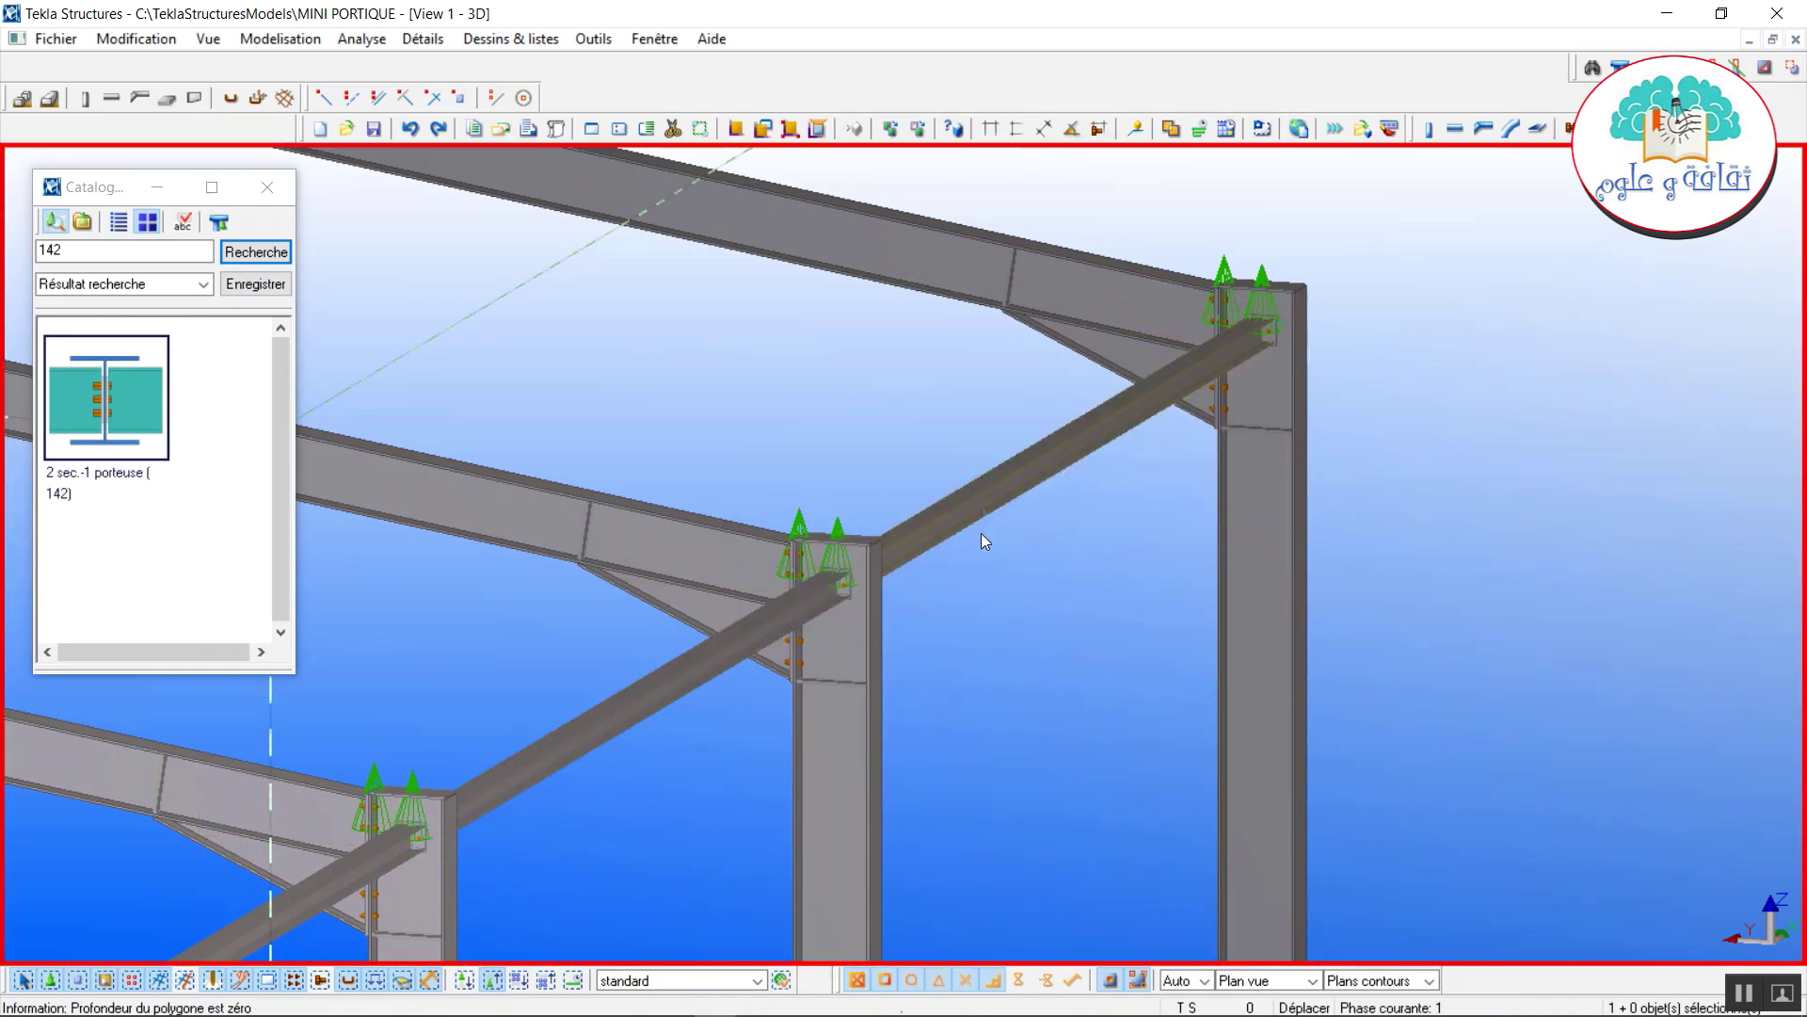
# Mirror-copy the three longitudinal beams on column line A about grid line B, picking its intersections with grid lines 1 and 4.
pyautogui.click(983, 513)
pyautogui.keyDown('ctrl'); pyautogui.click(687, 680); pyautogui.keyUp('ctrl')
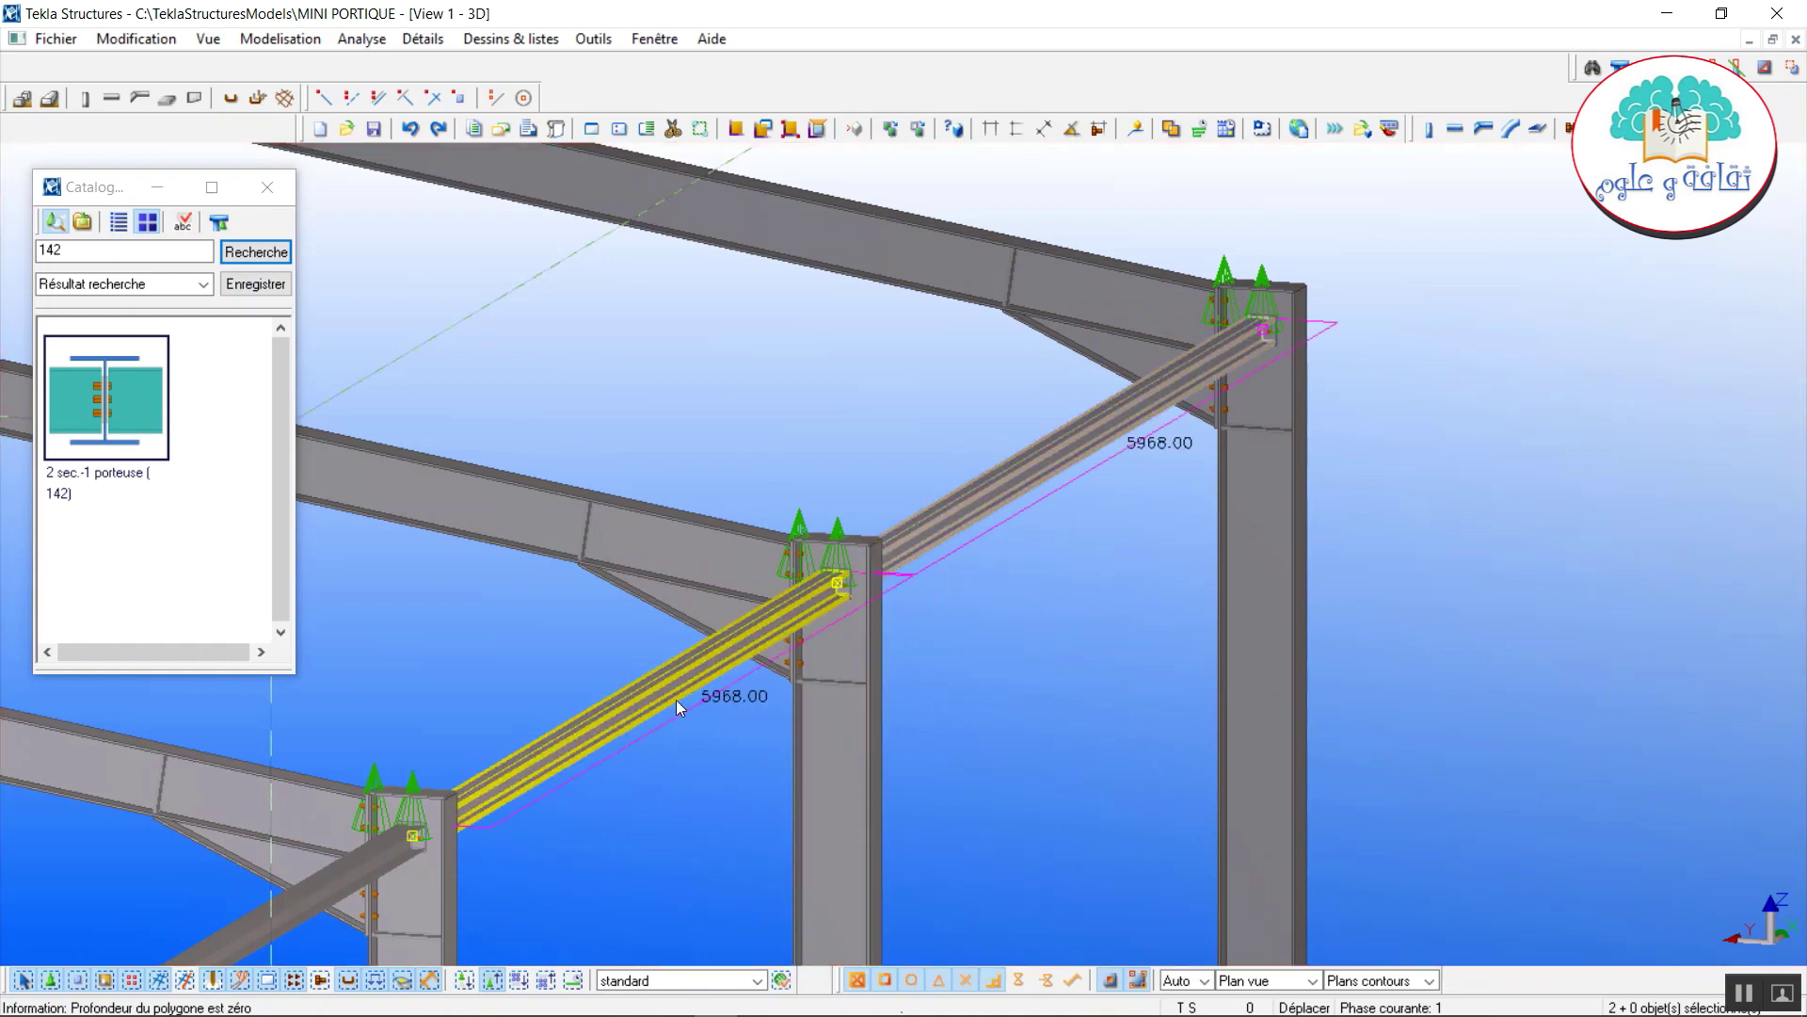
pyautogui.keyDown('ctrl'); pyautogui.click(270, 932); pyautogui.keyUp('ctrl')
pyautogui.scroll(-5, 1165, 627)
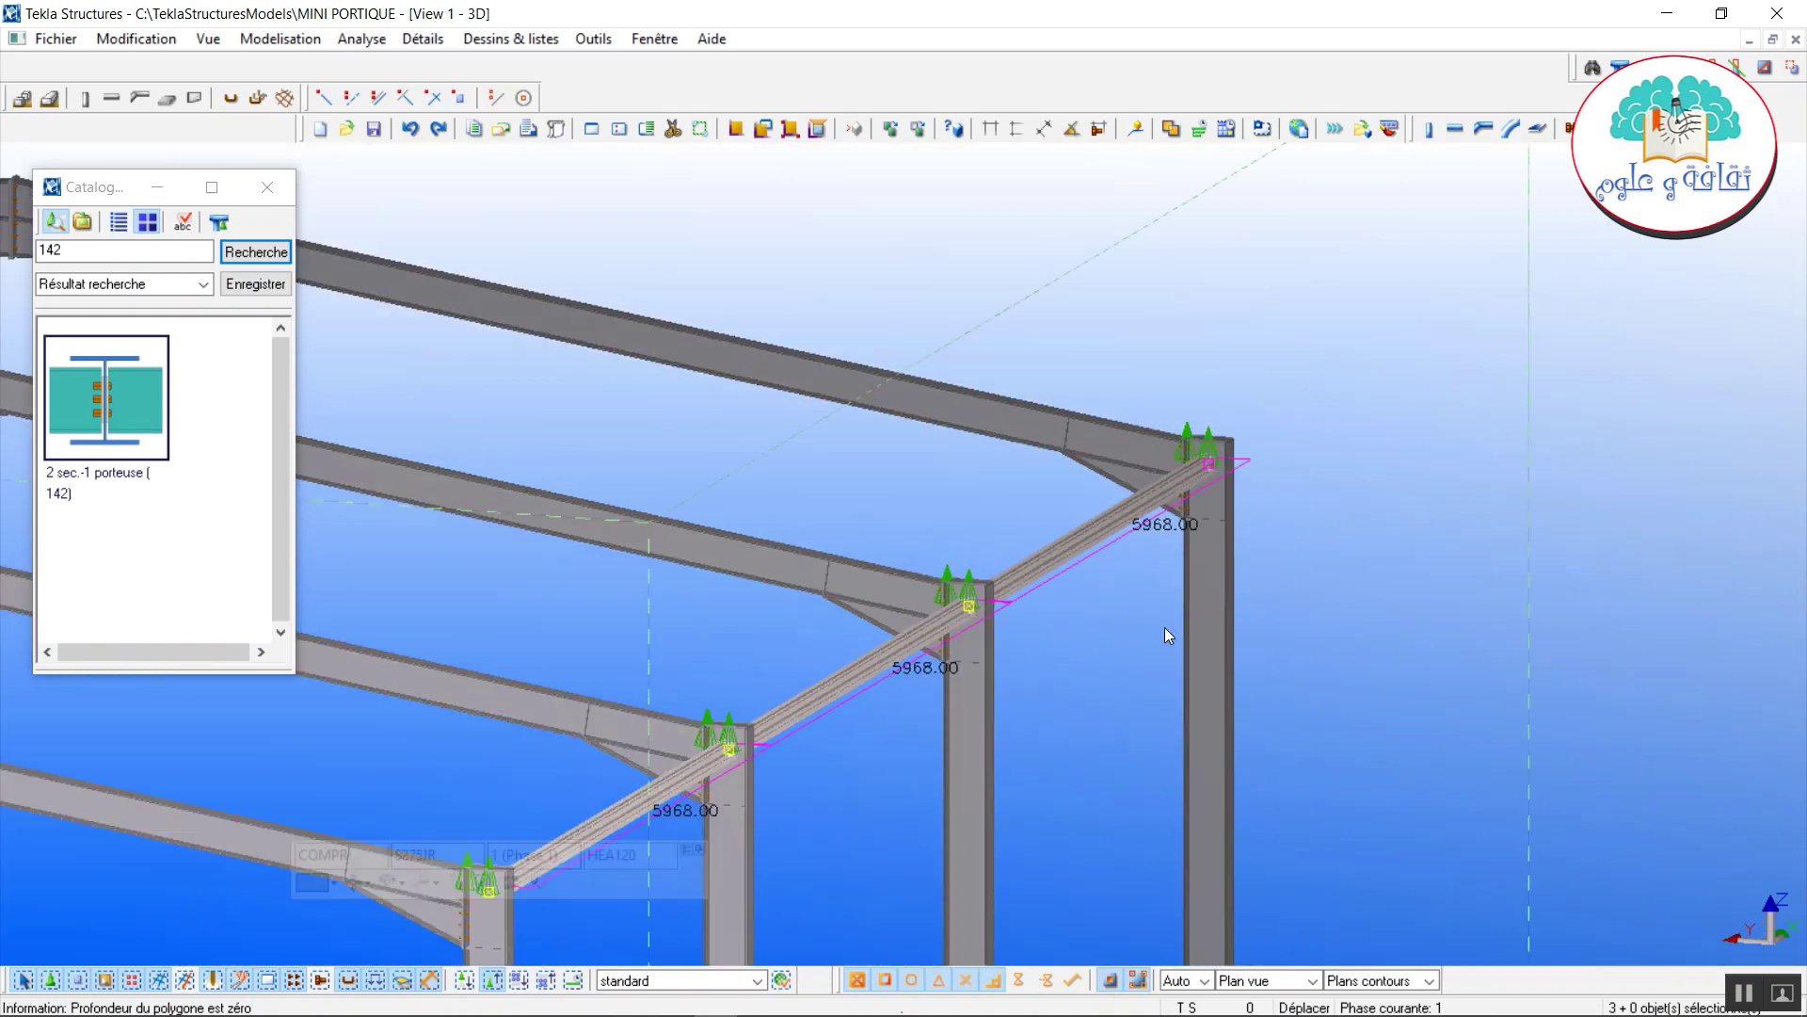
pyautogui.moveTo(1132, 614); pyautogui.dragTo(1336, 282, button='middle')
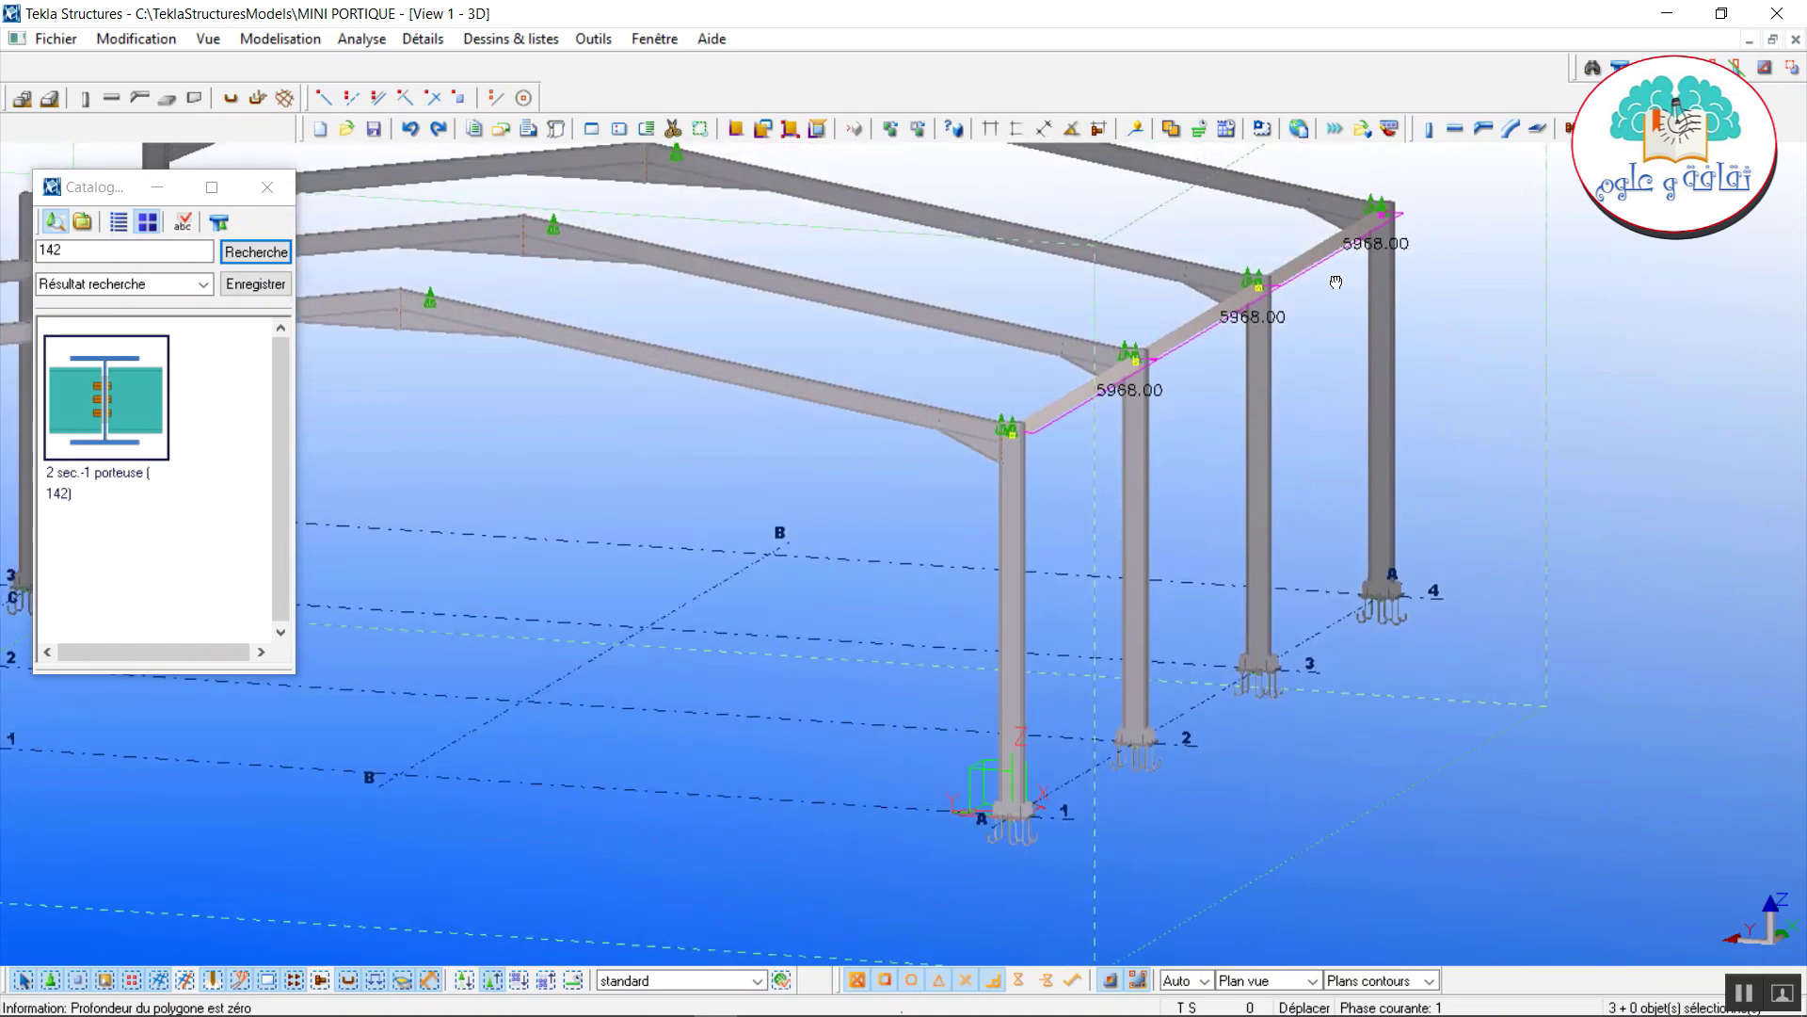
pyautogui.rightClick(1466, 303)
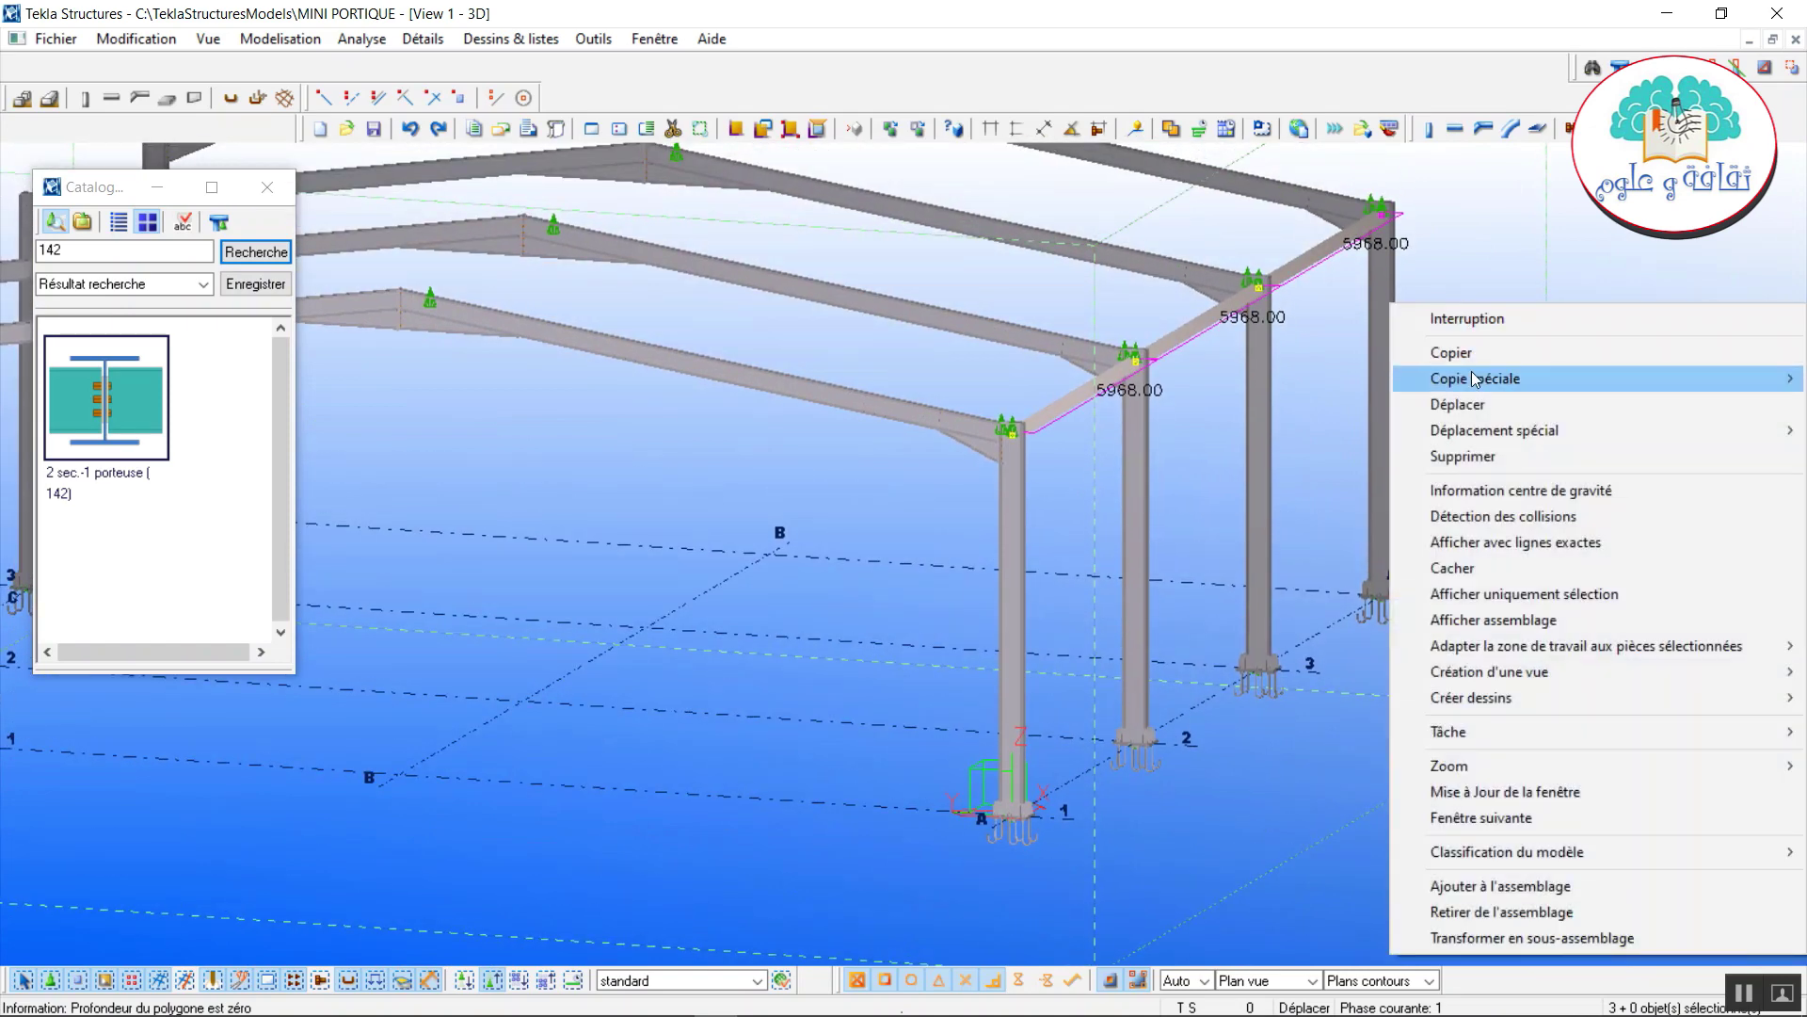
pyautogui.moveTo(1475, 383)
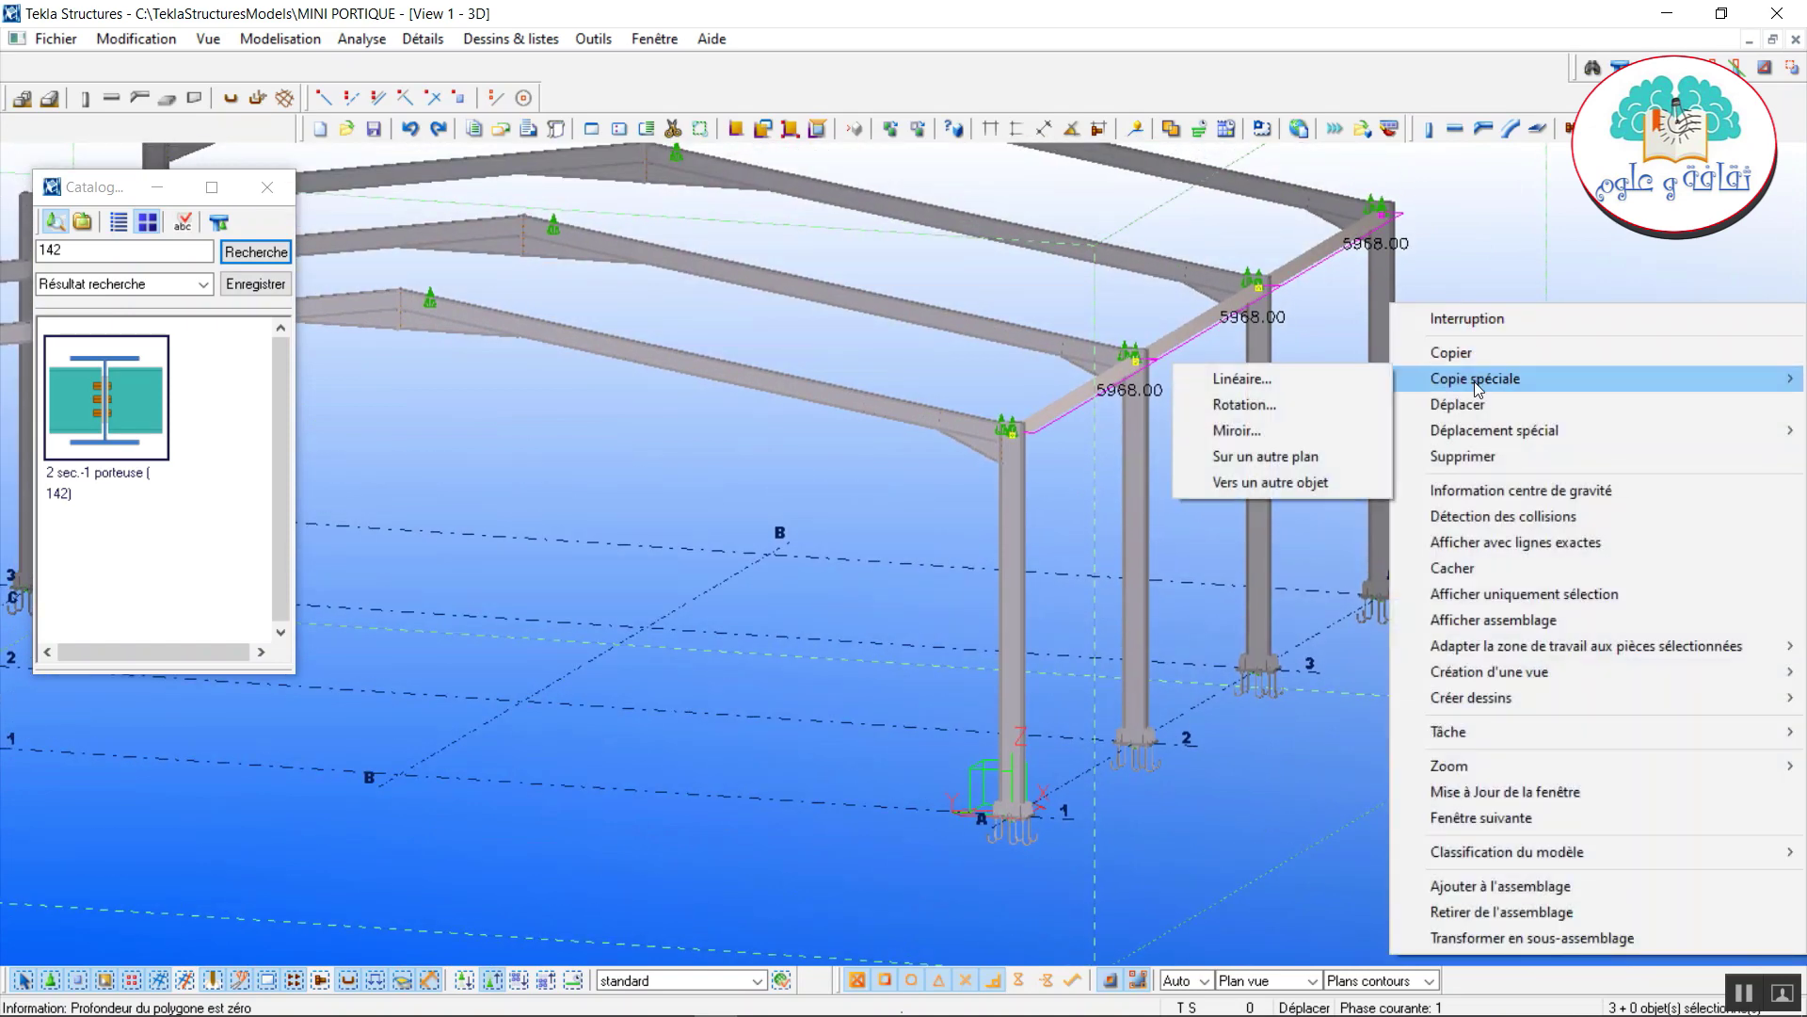
pyautogui.click(1262, 423)
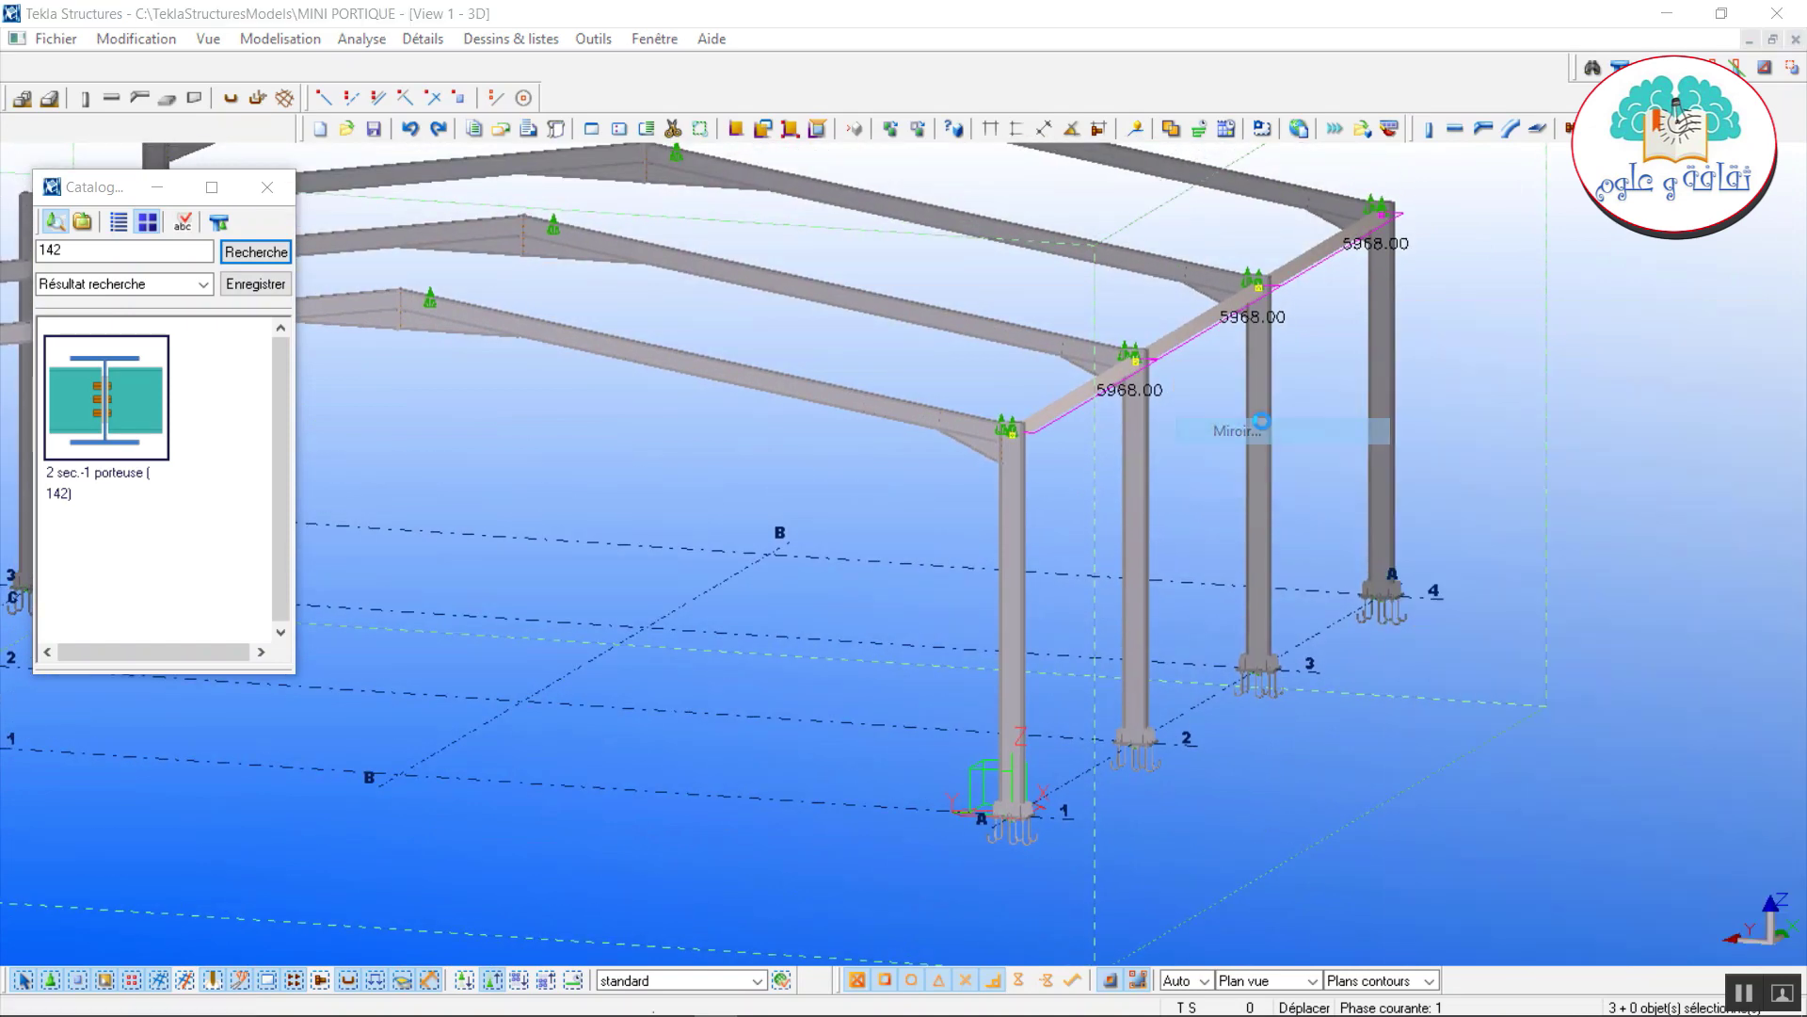
pyautogui.click(399, 774)
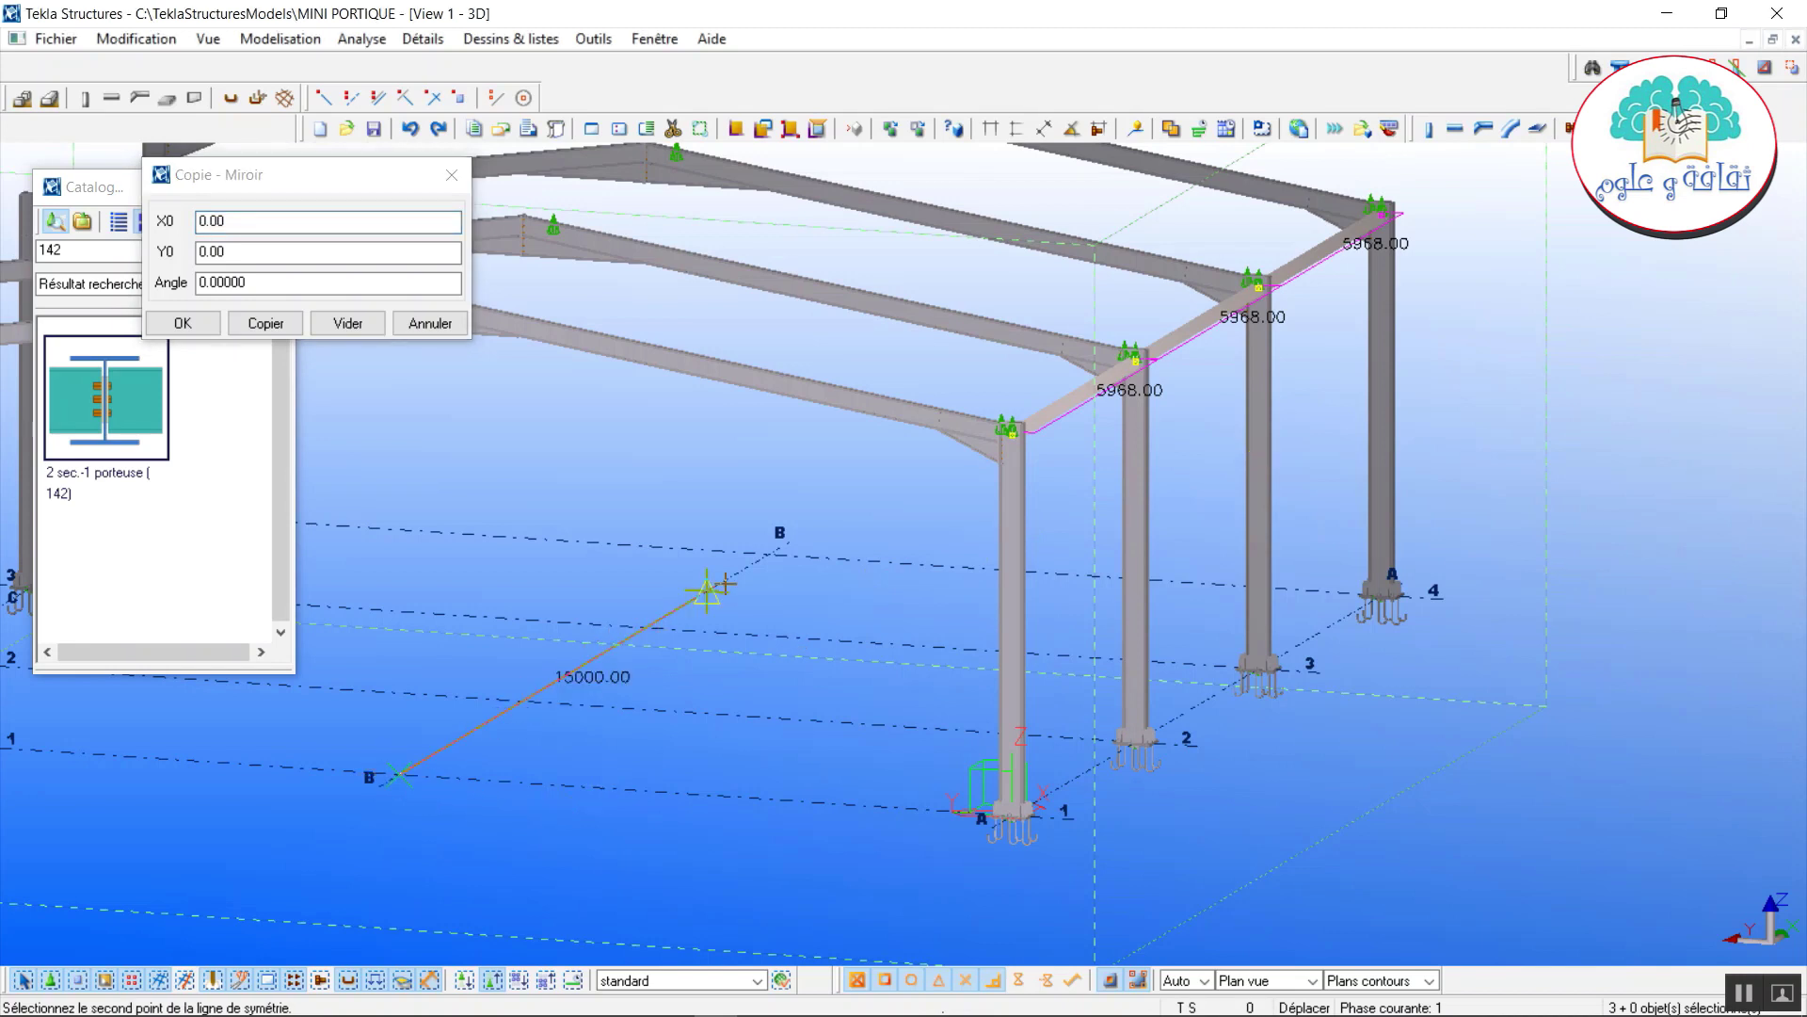
pyautogui.click(769, 554)
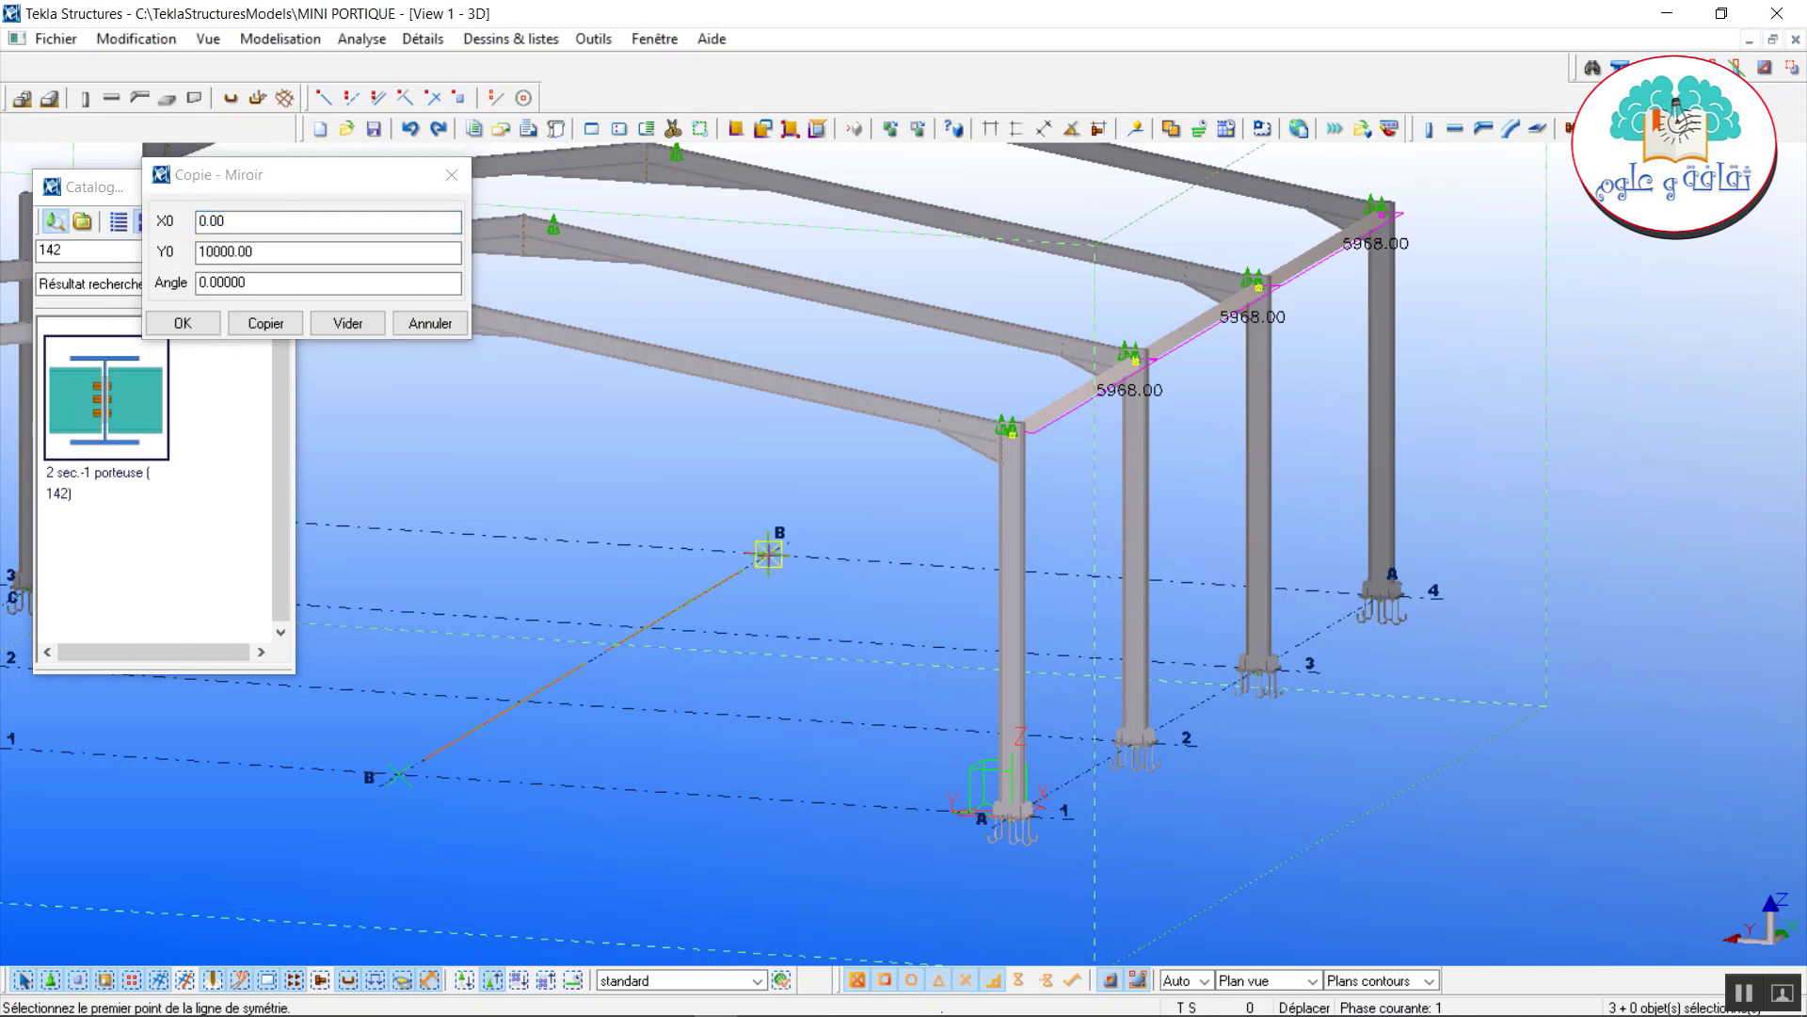
pyautogui.click(265, 323)
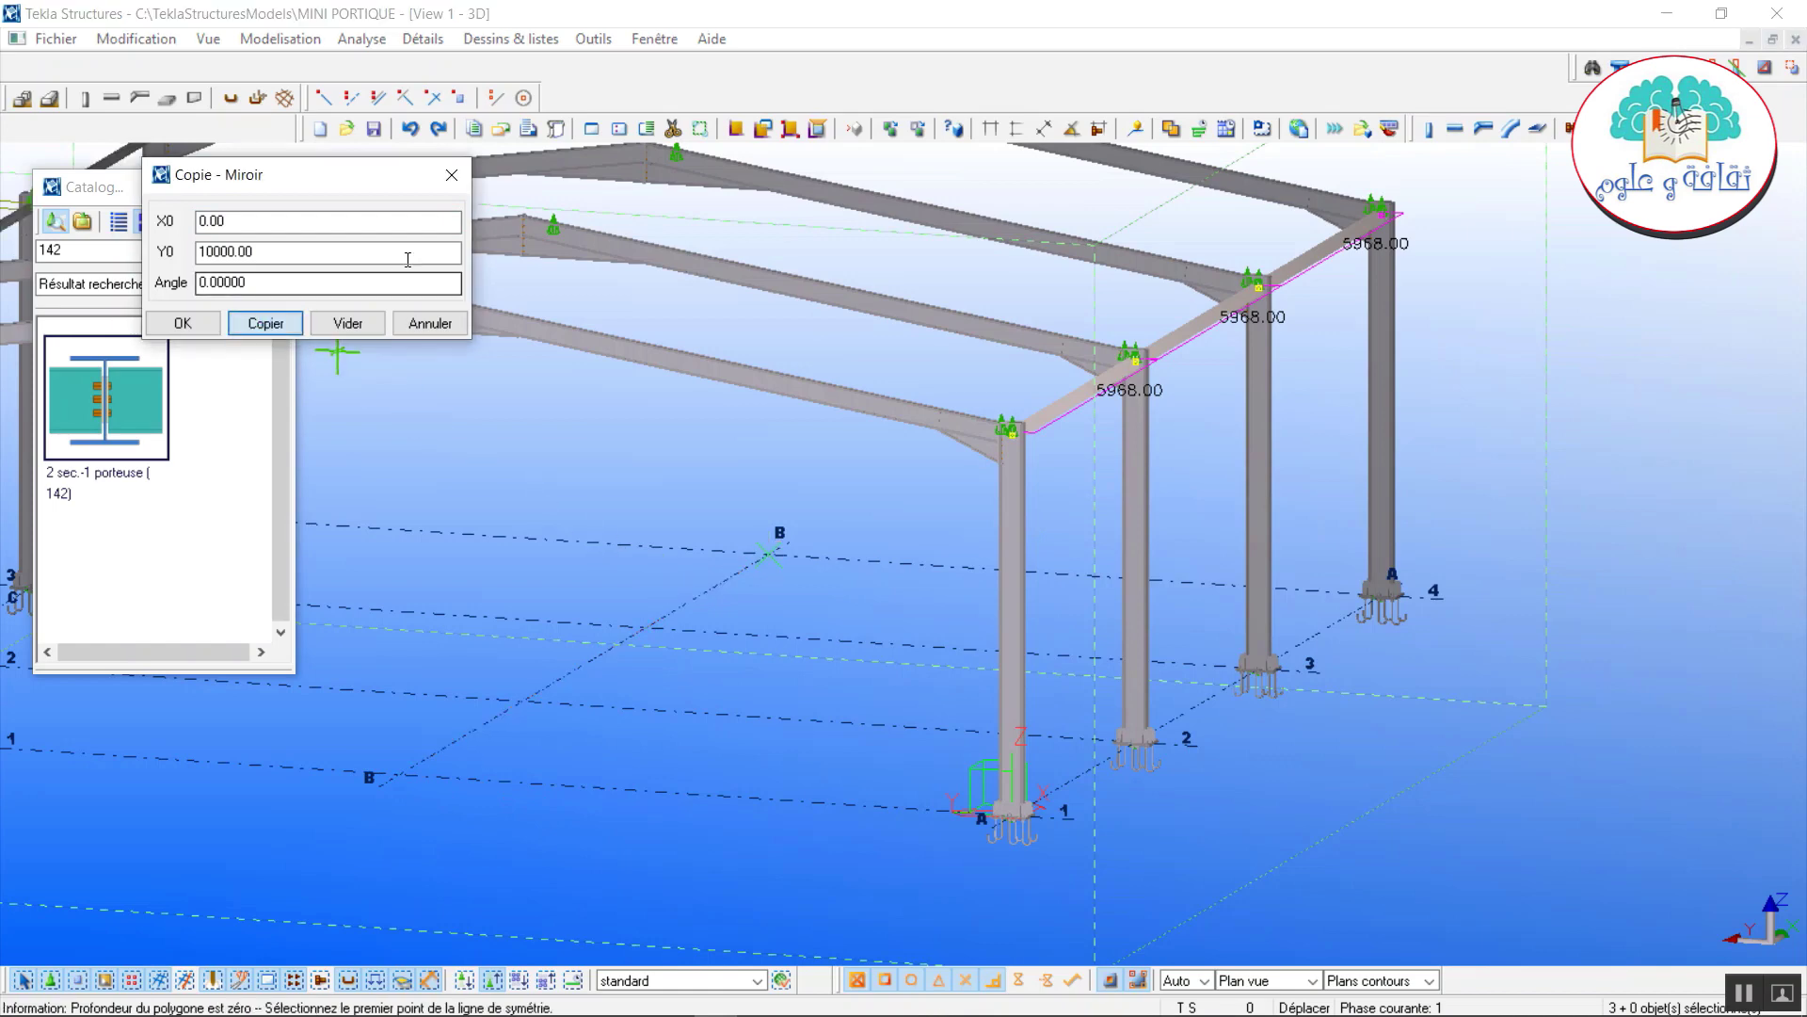
pyautogui.moveTo(577, 585); pyautogui.dragTo(1033, 634, button='middle')
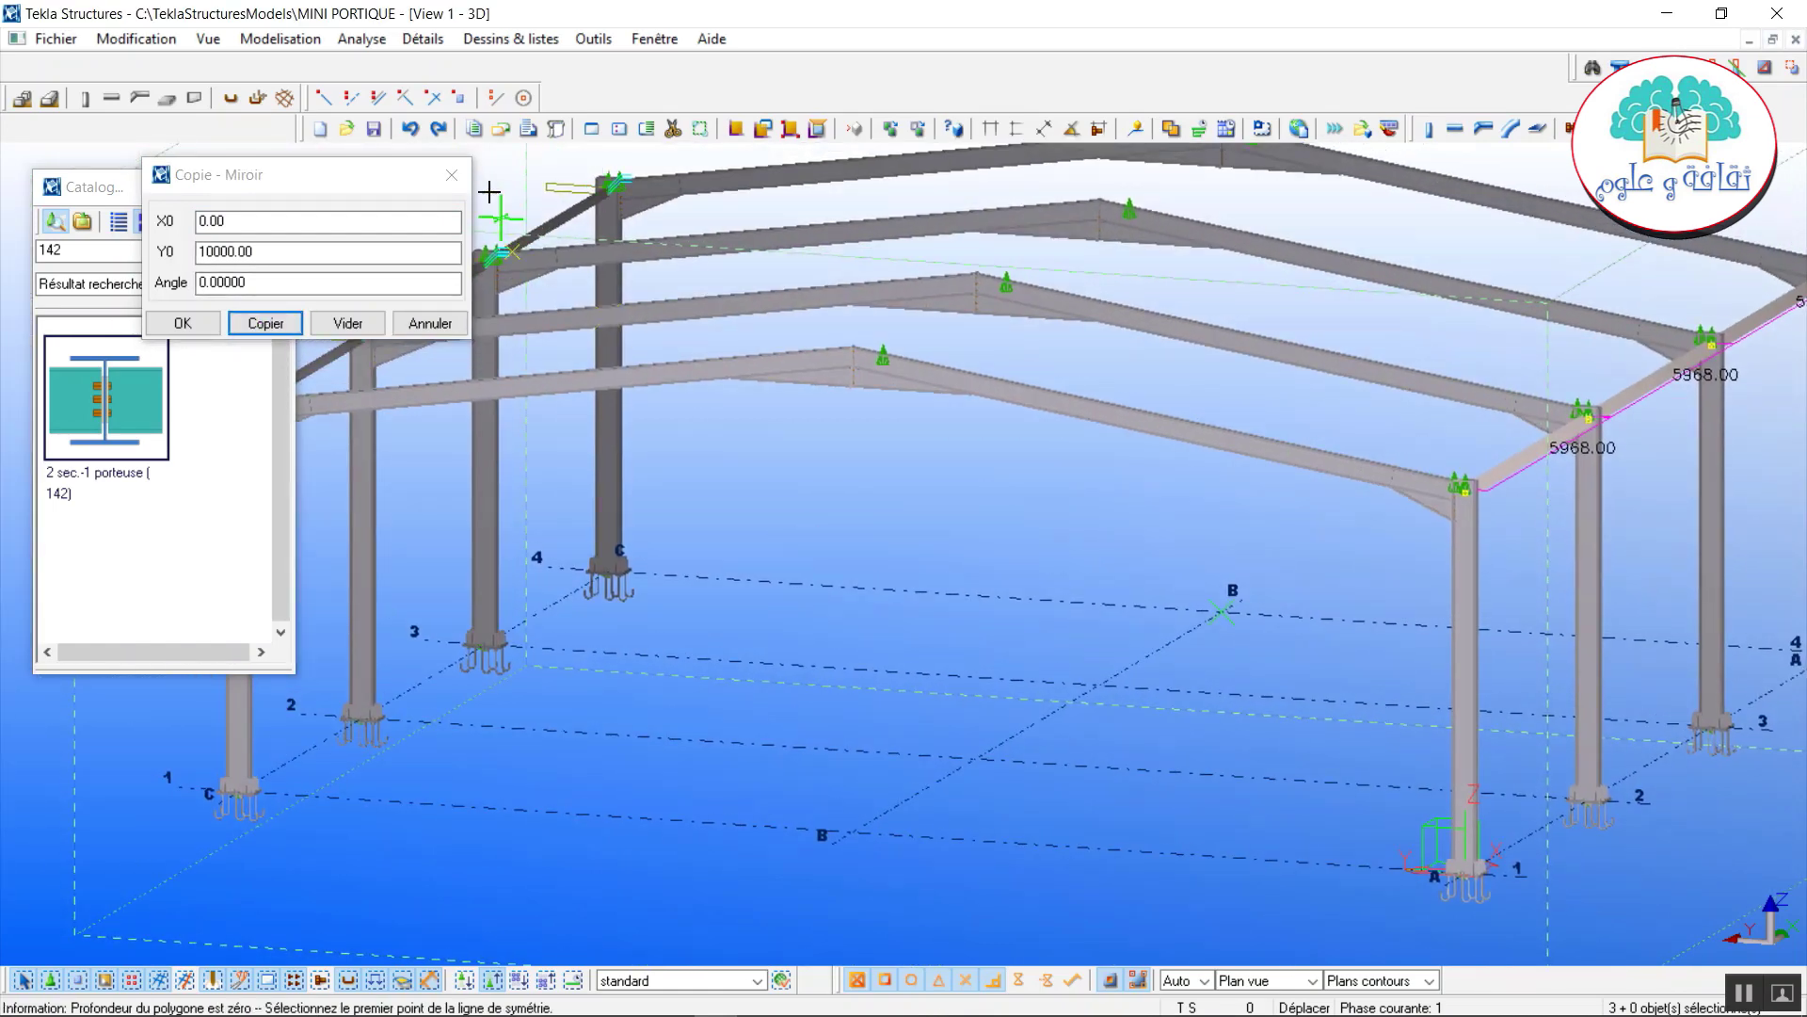
pyautogui.click(452, 175)
pyautogui.rightClick(433, 179)
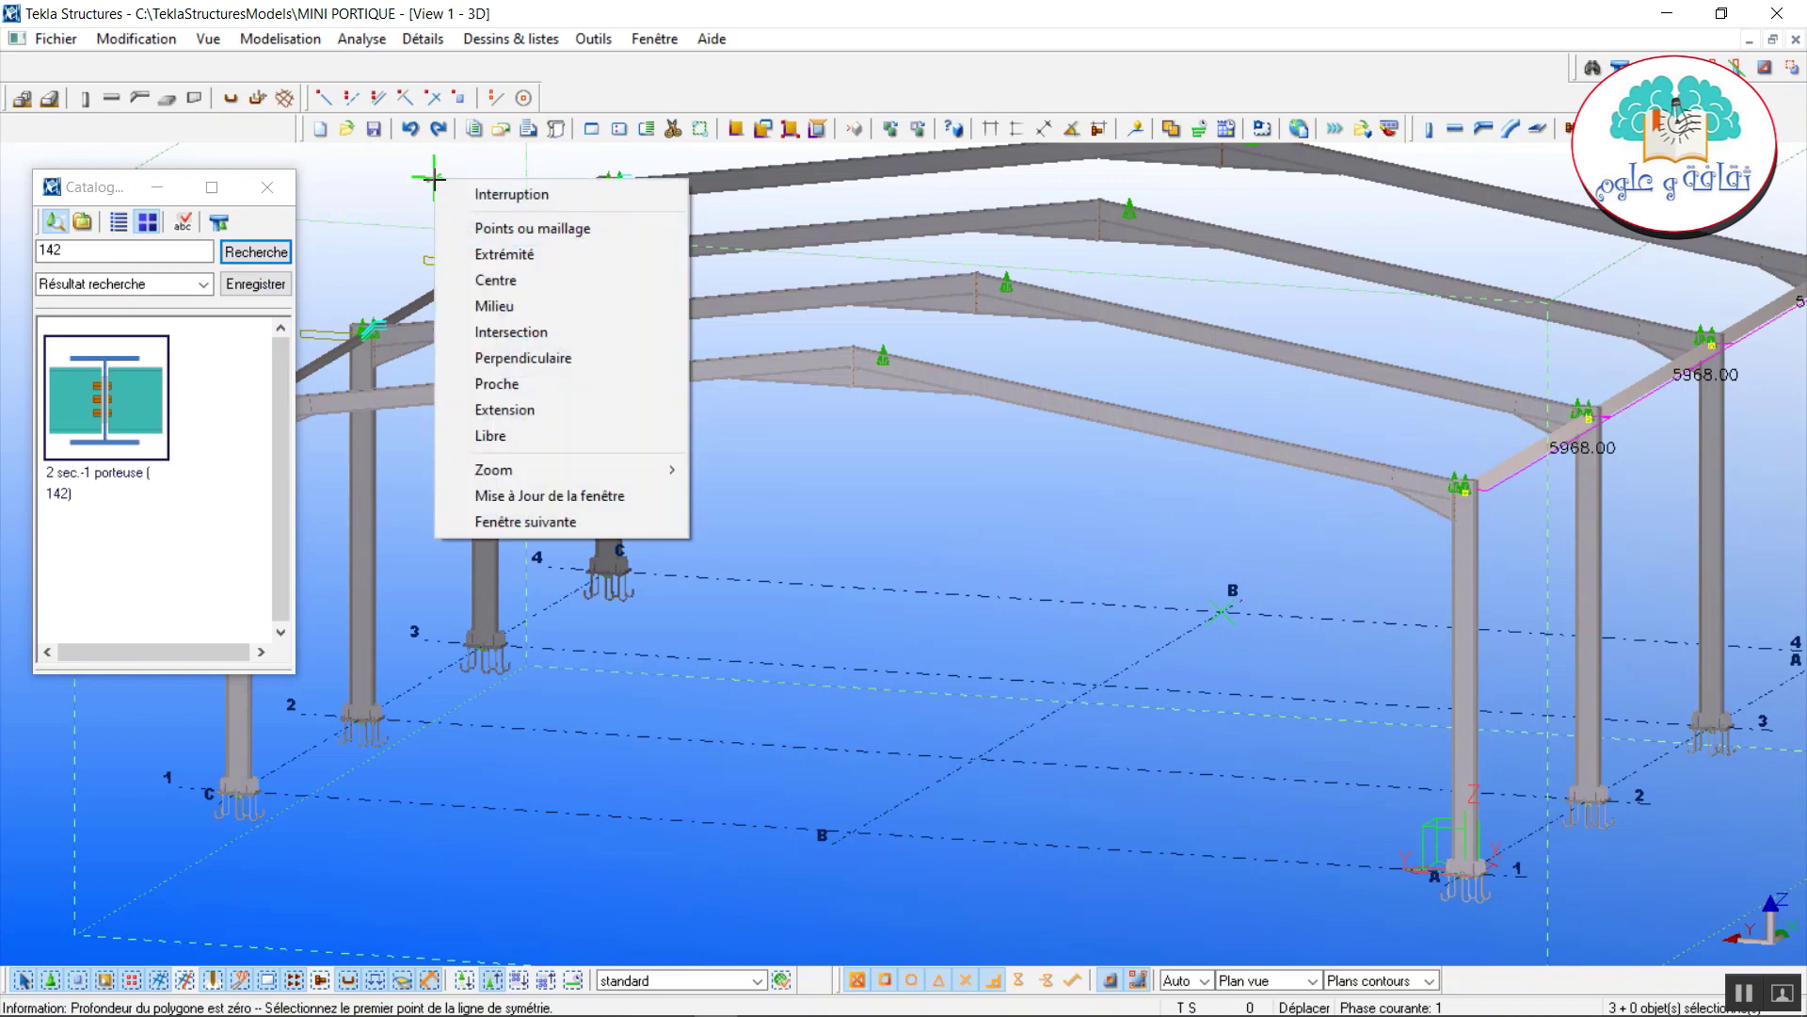
pyautogui.click(499, 194)
# Redraw the 3D view, restore its full extents and close the component catalogue.
pyautogui.rightClick(832, 499)
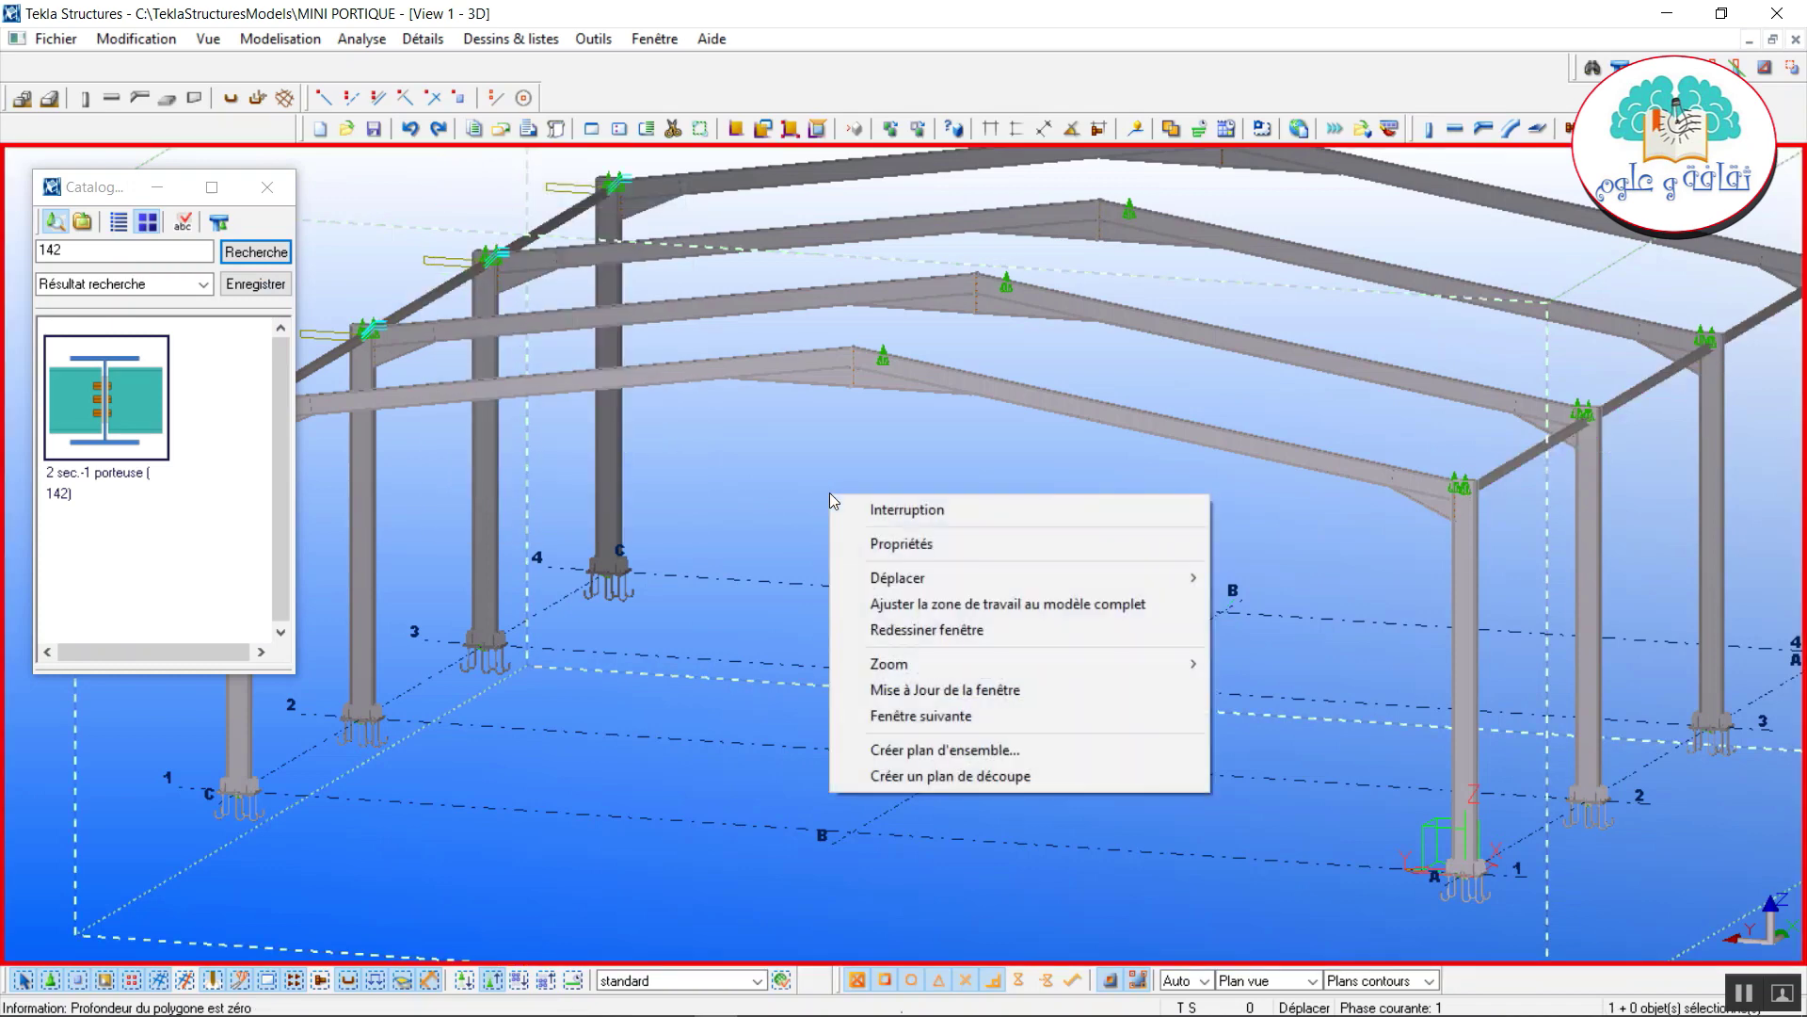
pyautogui.click(900, 627)
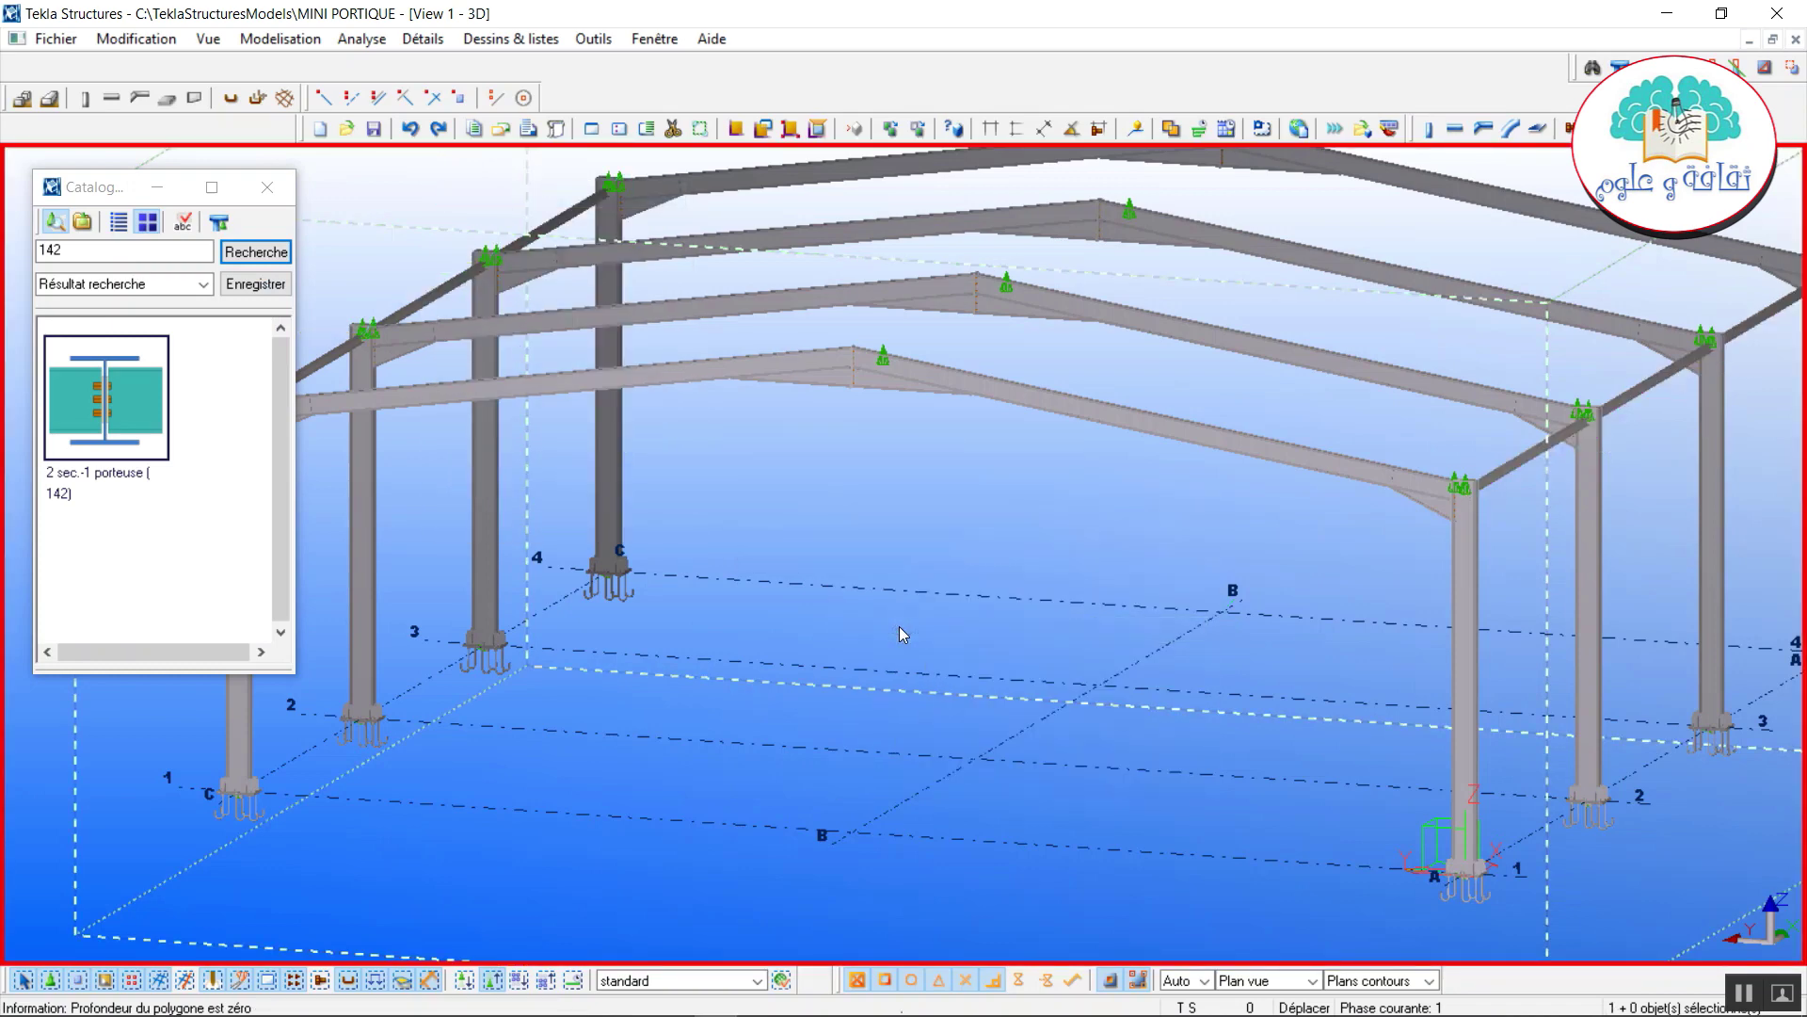
pyautogui.press('Home')
pyautogui.click(267, 186)
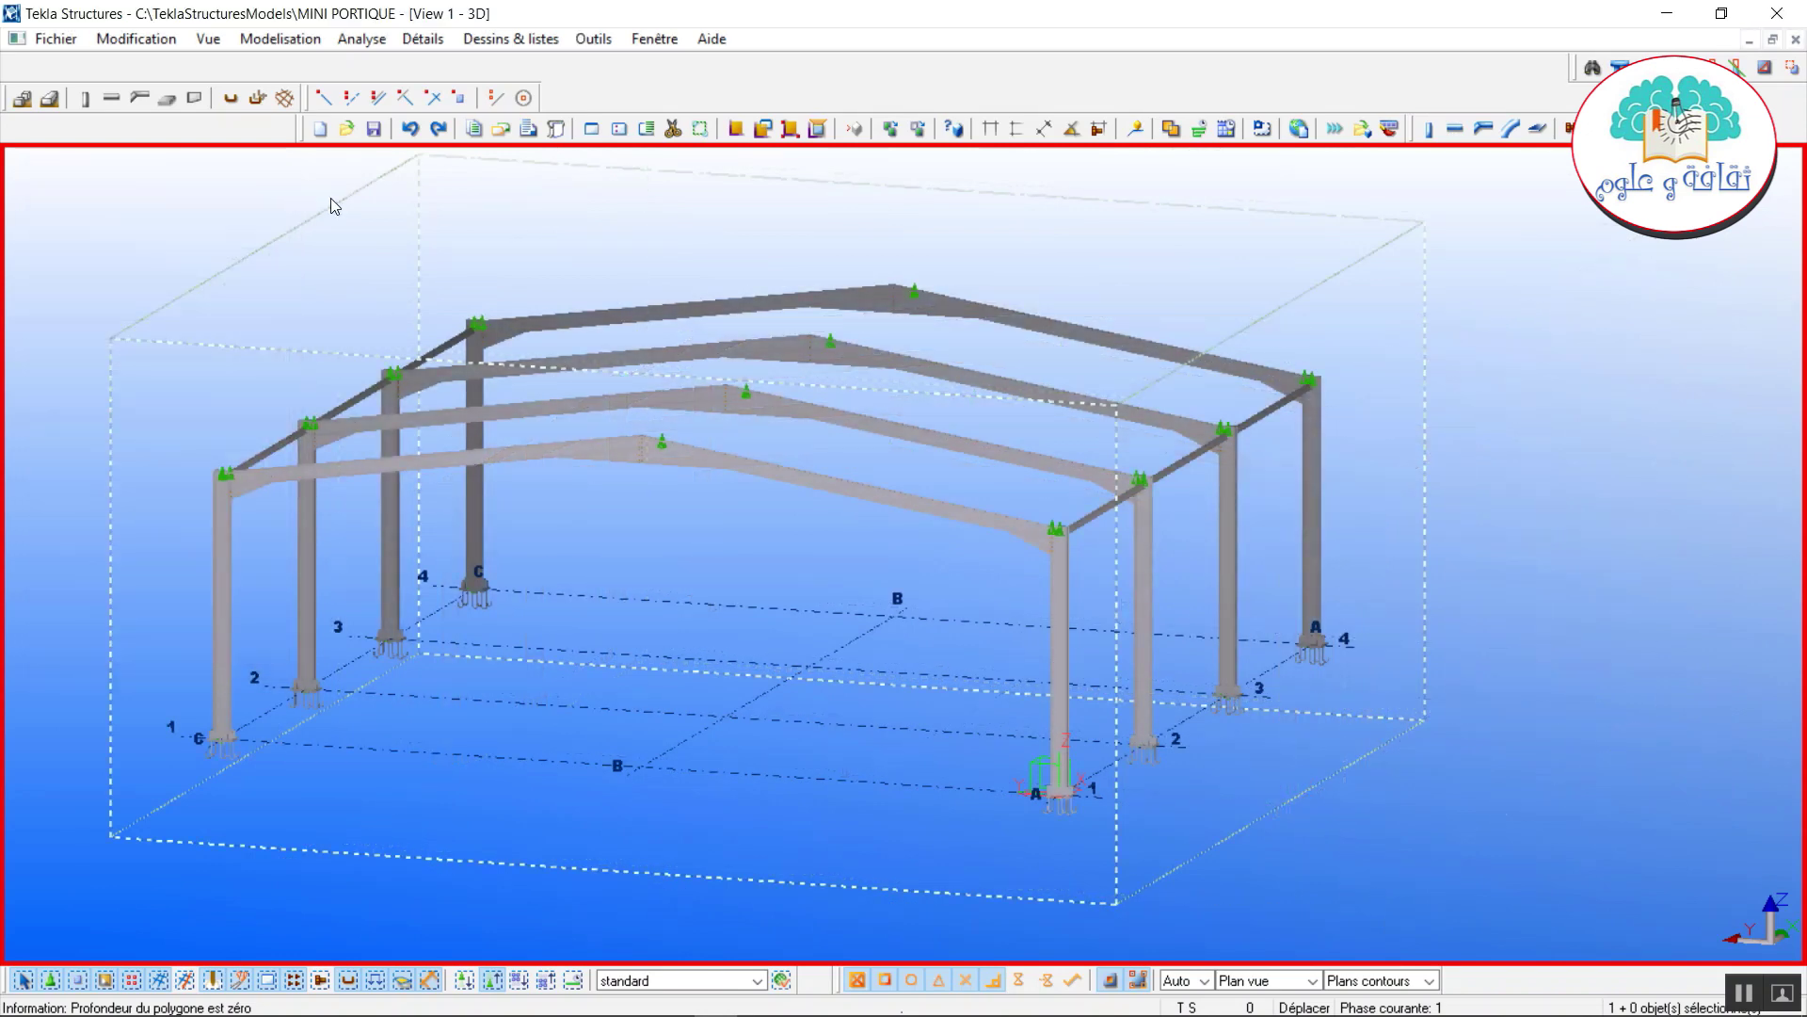
# Switch to the PIGNON1 view and bring the rafter beside the haunch into view.
pyautogui.click(657, 40)
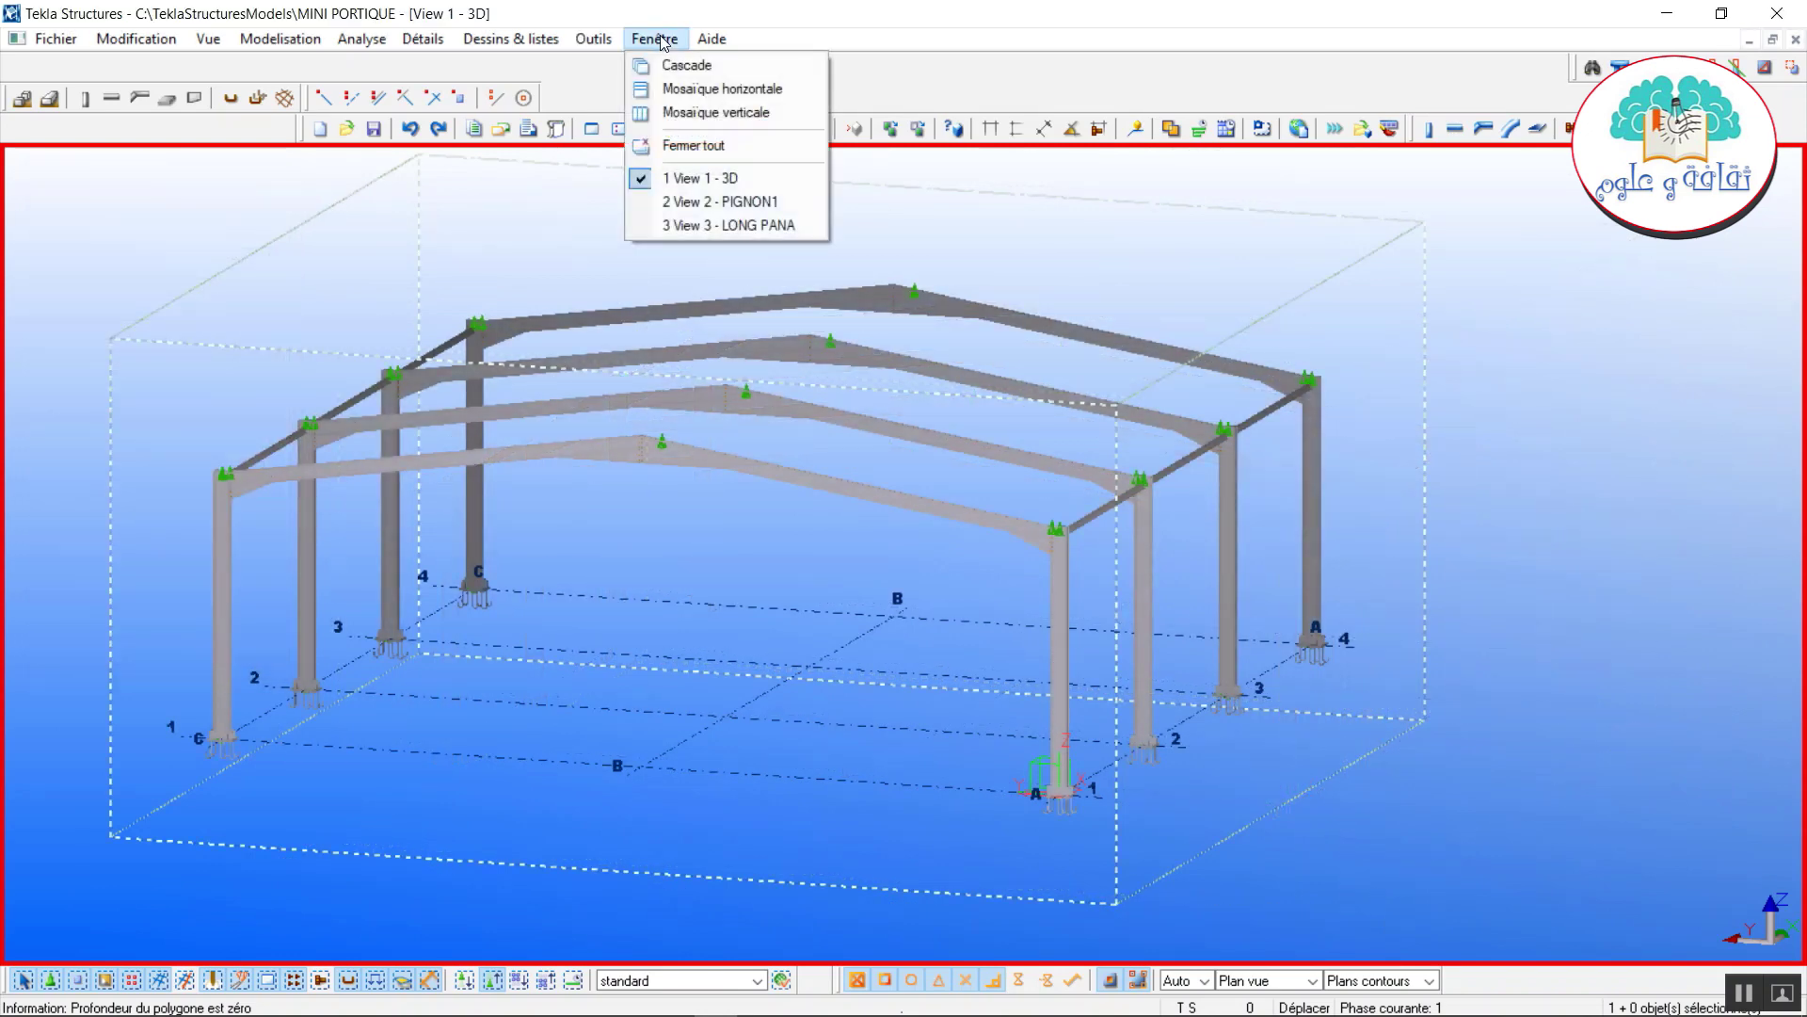
pyautogui.click(715, 201)
pyautogui.scroll(-5, 752, 437)
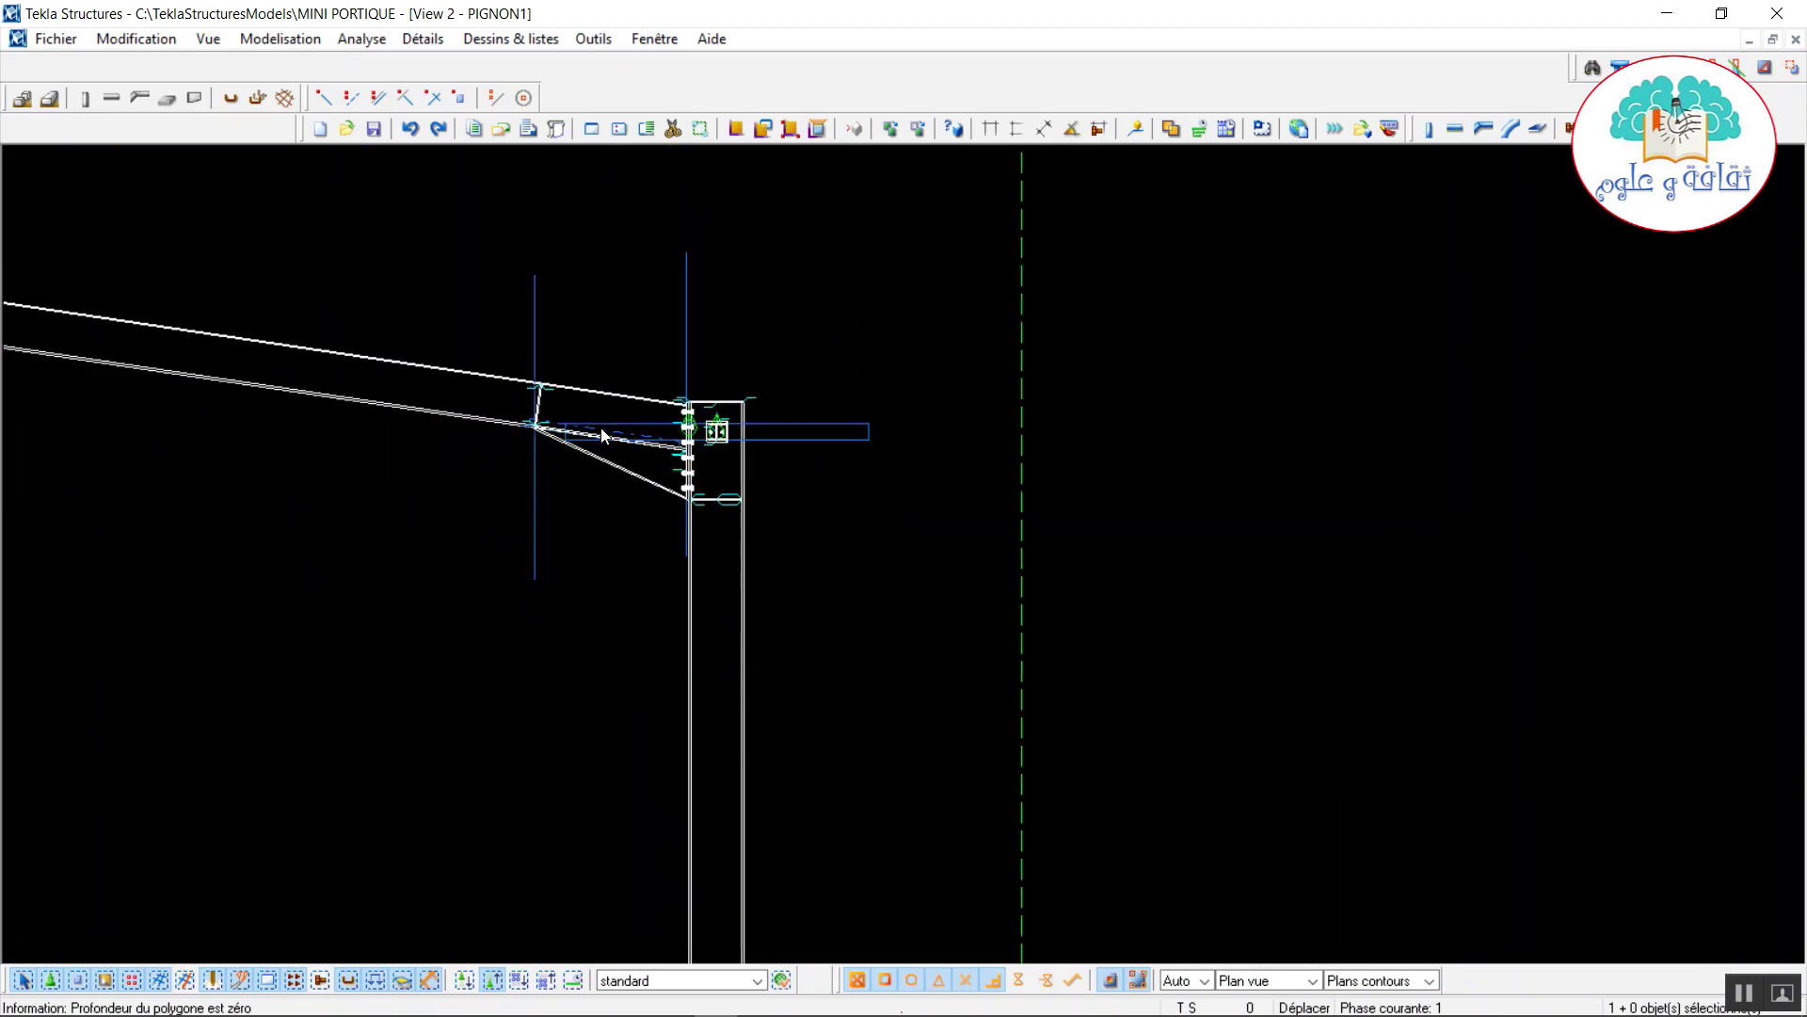
pyautogui.moveTo(602, 435); pyautogui.dragTo(1142, 596, button='middle')
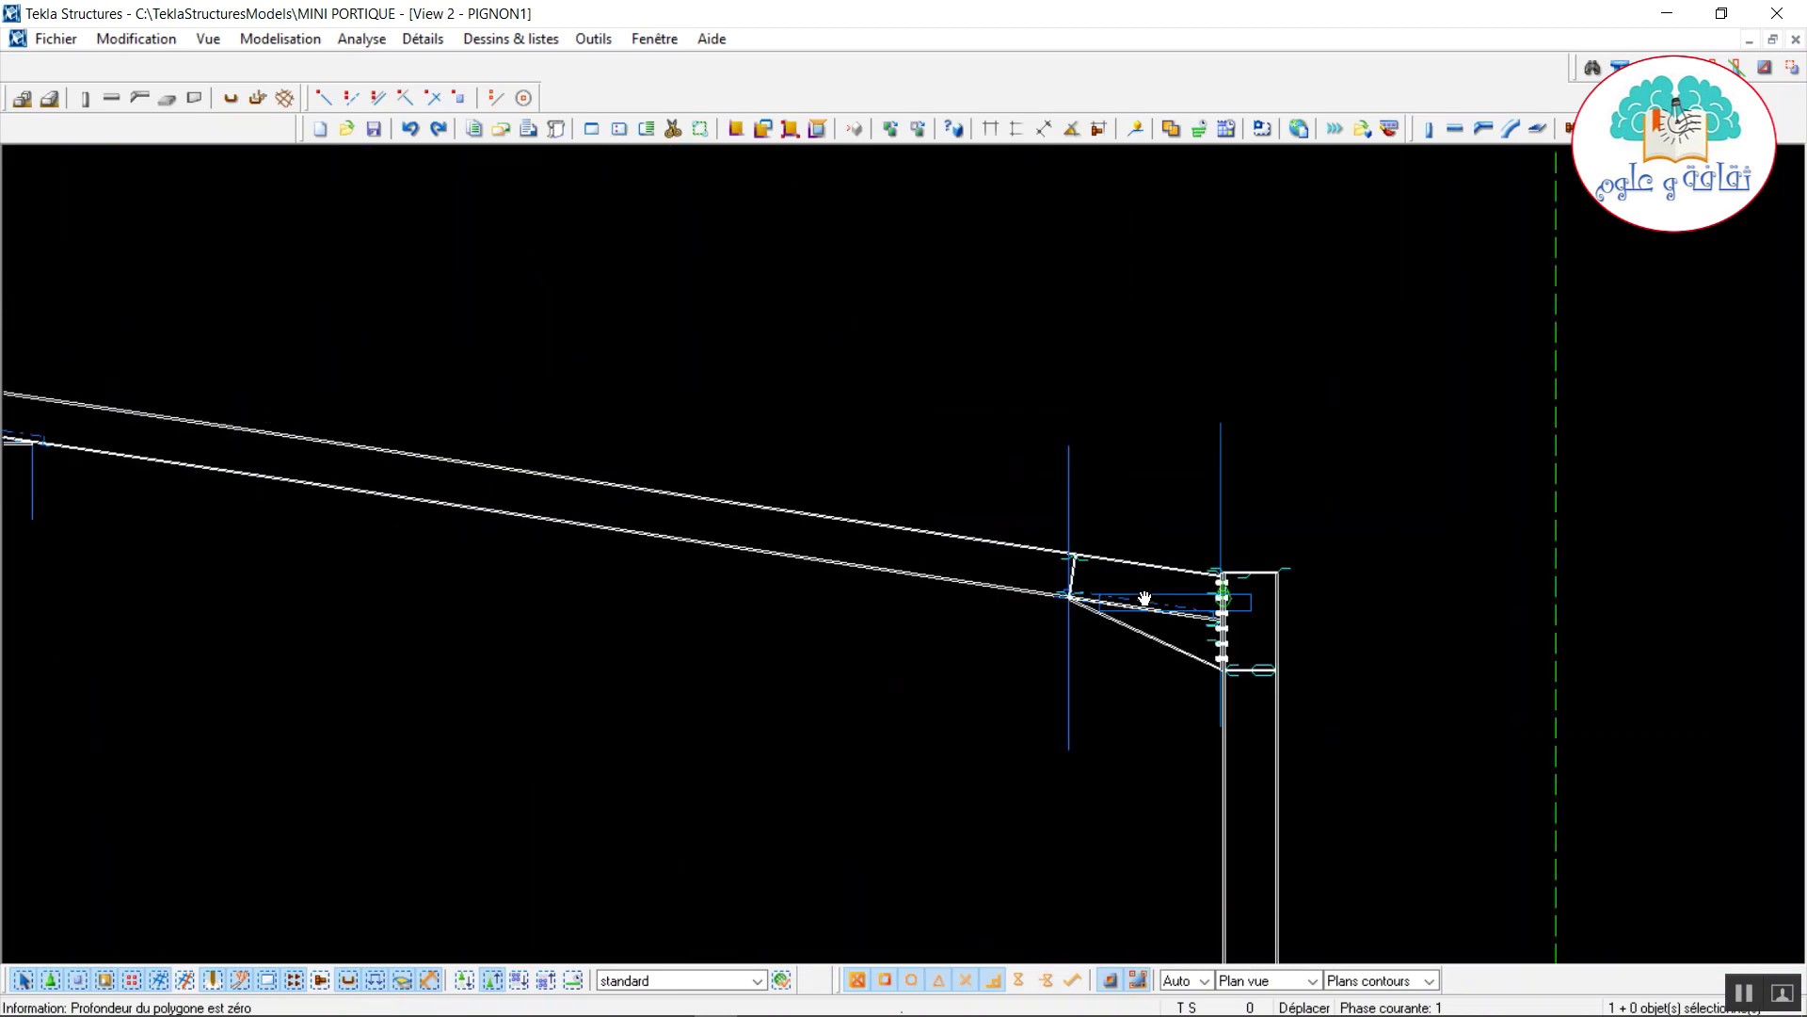
# Create a two-point view along the rafter's upper edge in PIGNON1 and set the work plane parallel to the new view.
pyautogui.click(620, 129)
pyautogui.scroll(4, 879, 546)
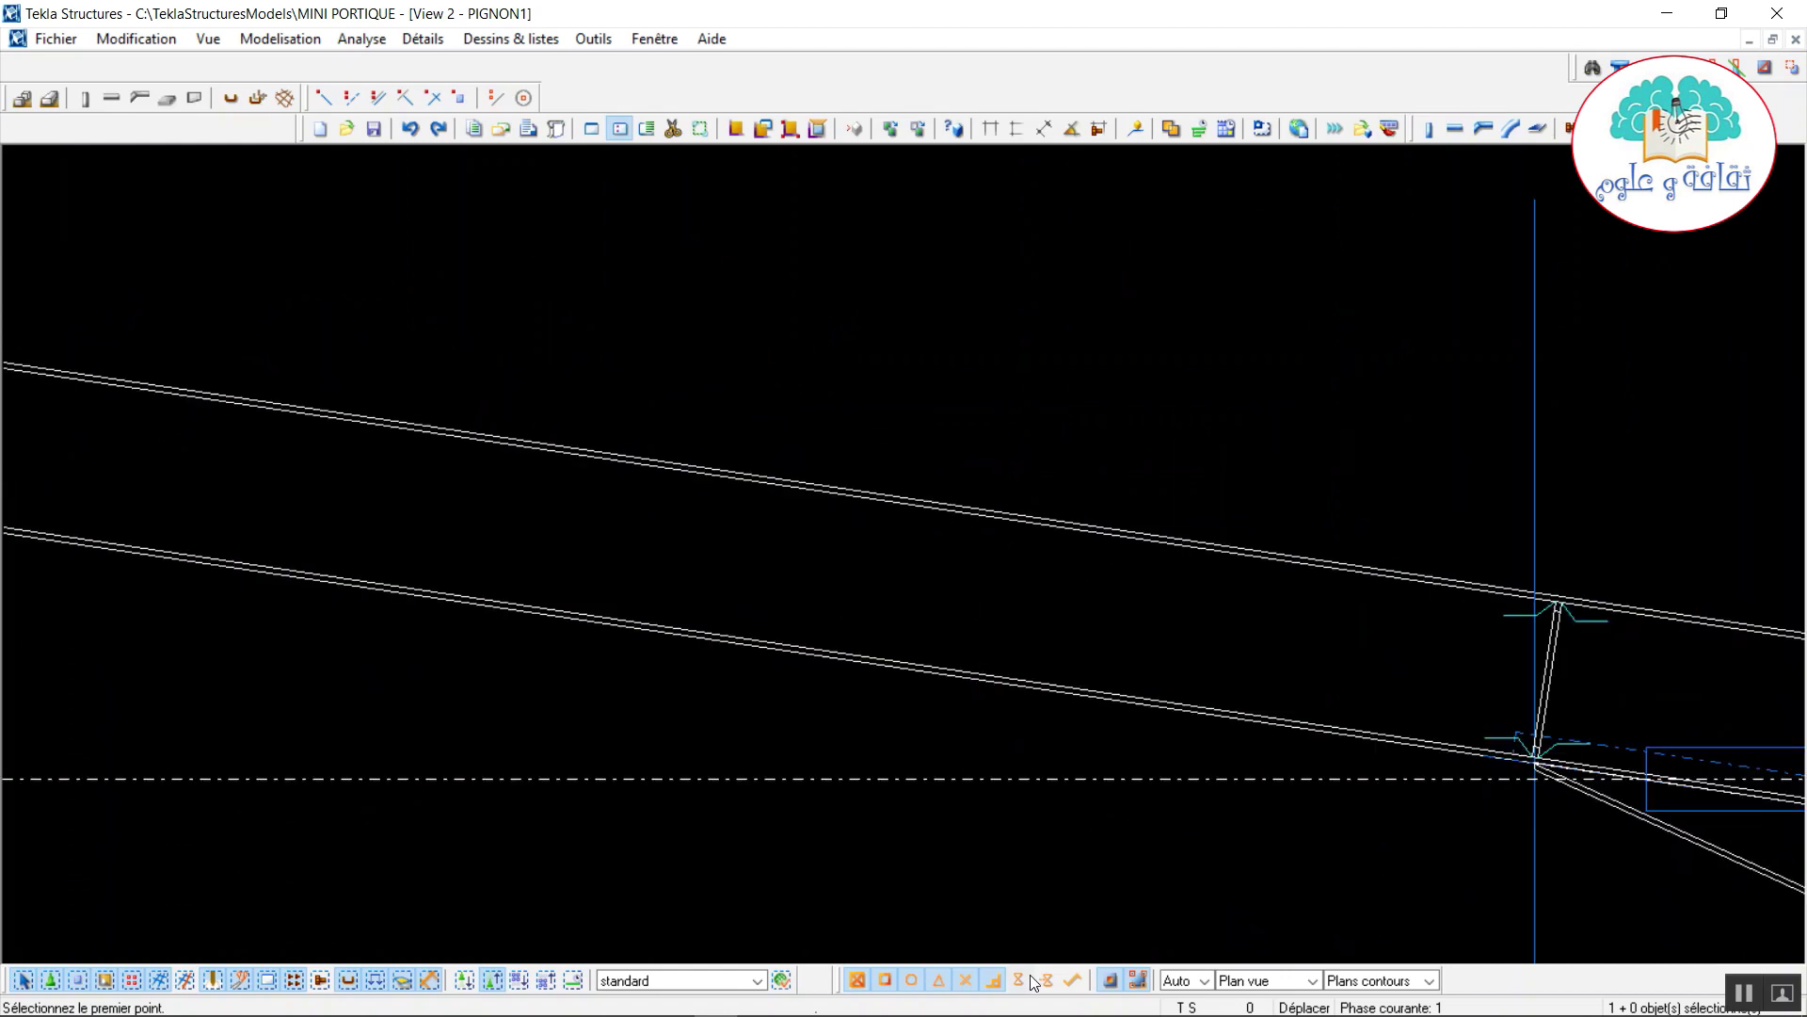
pyautogui.click(1126, 528)
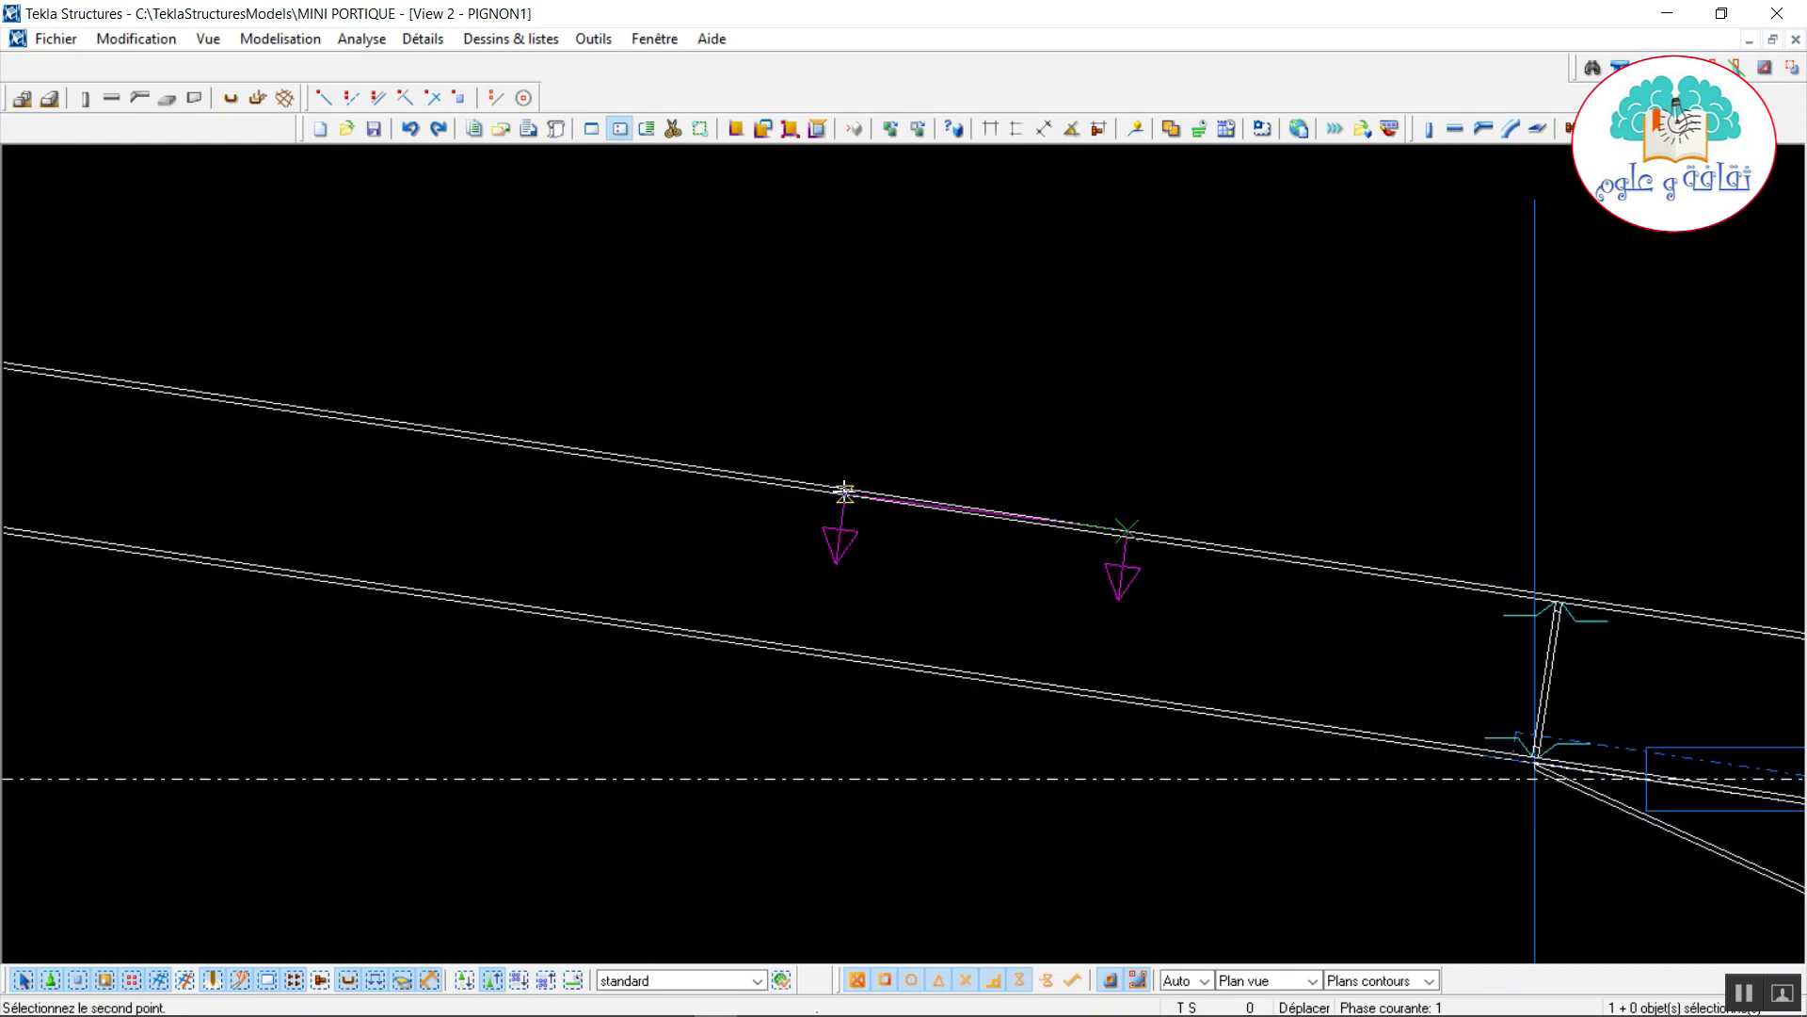
pyautogui.click(815, 484)
pyautogui.hotkey('ctrl', 'Tab')
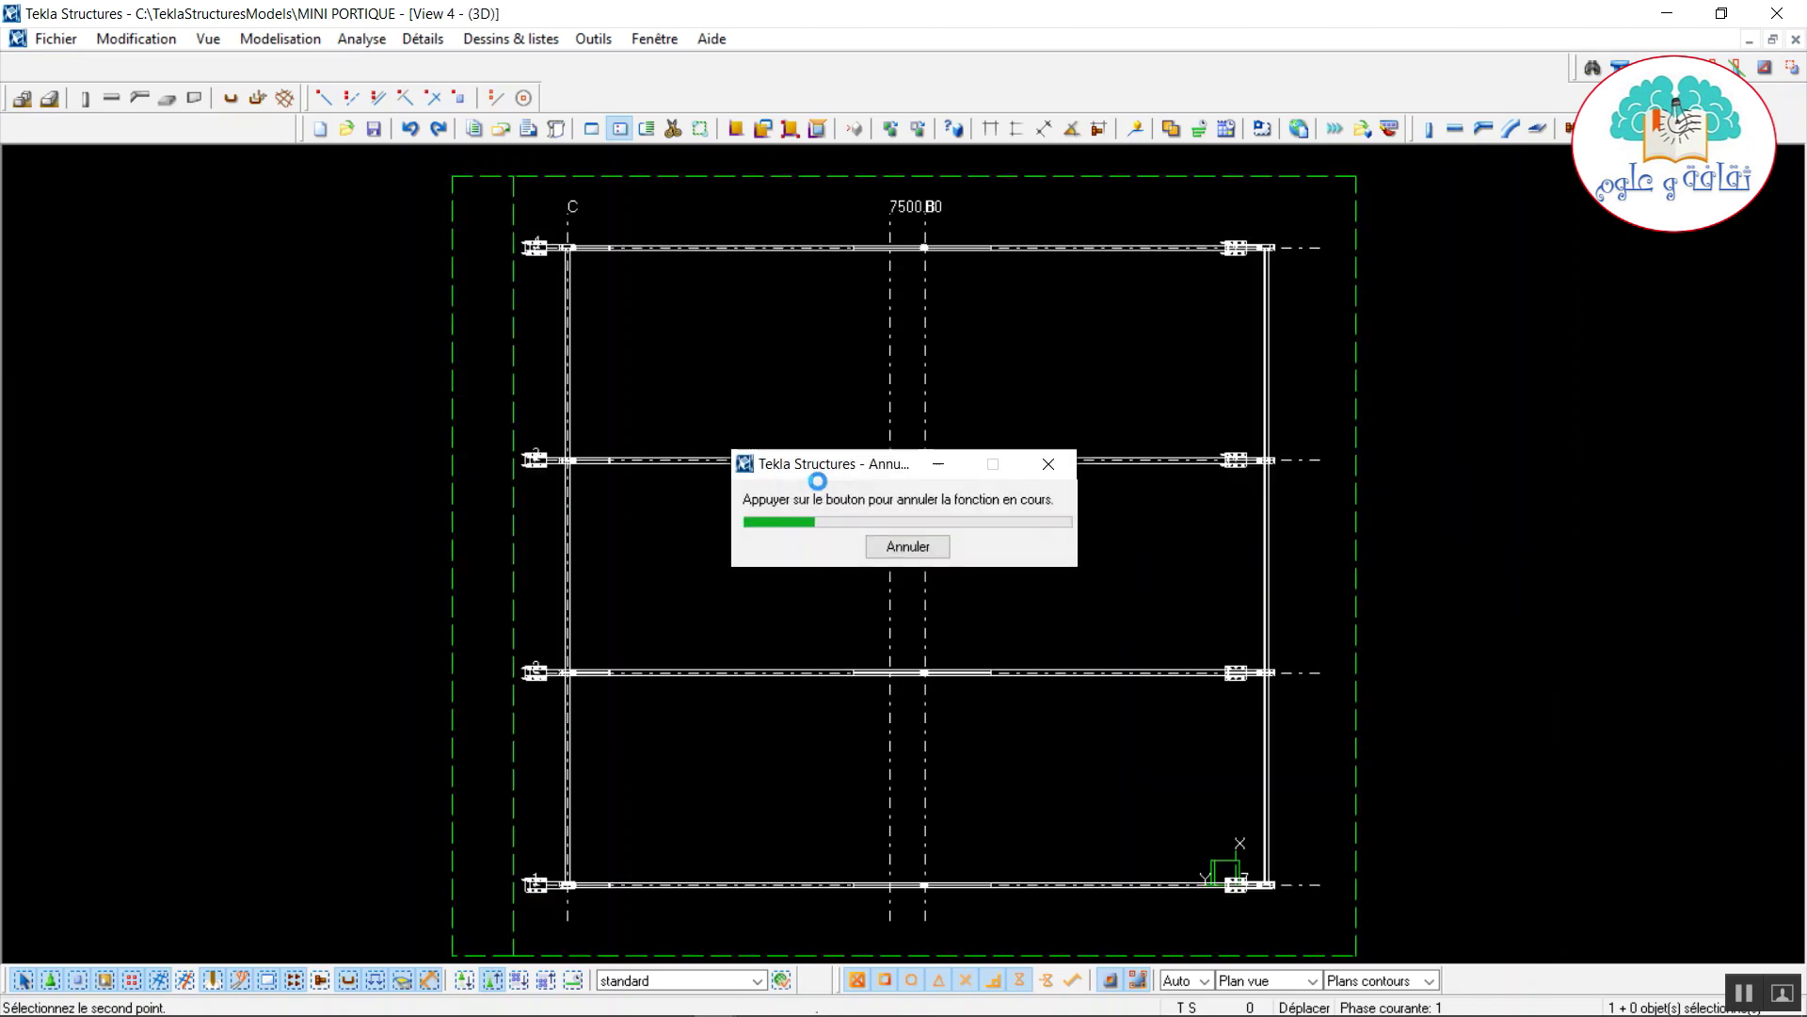
pyautogui.rightClick(807, 359)
pyautogui.click(826, 374)
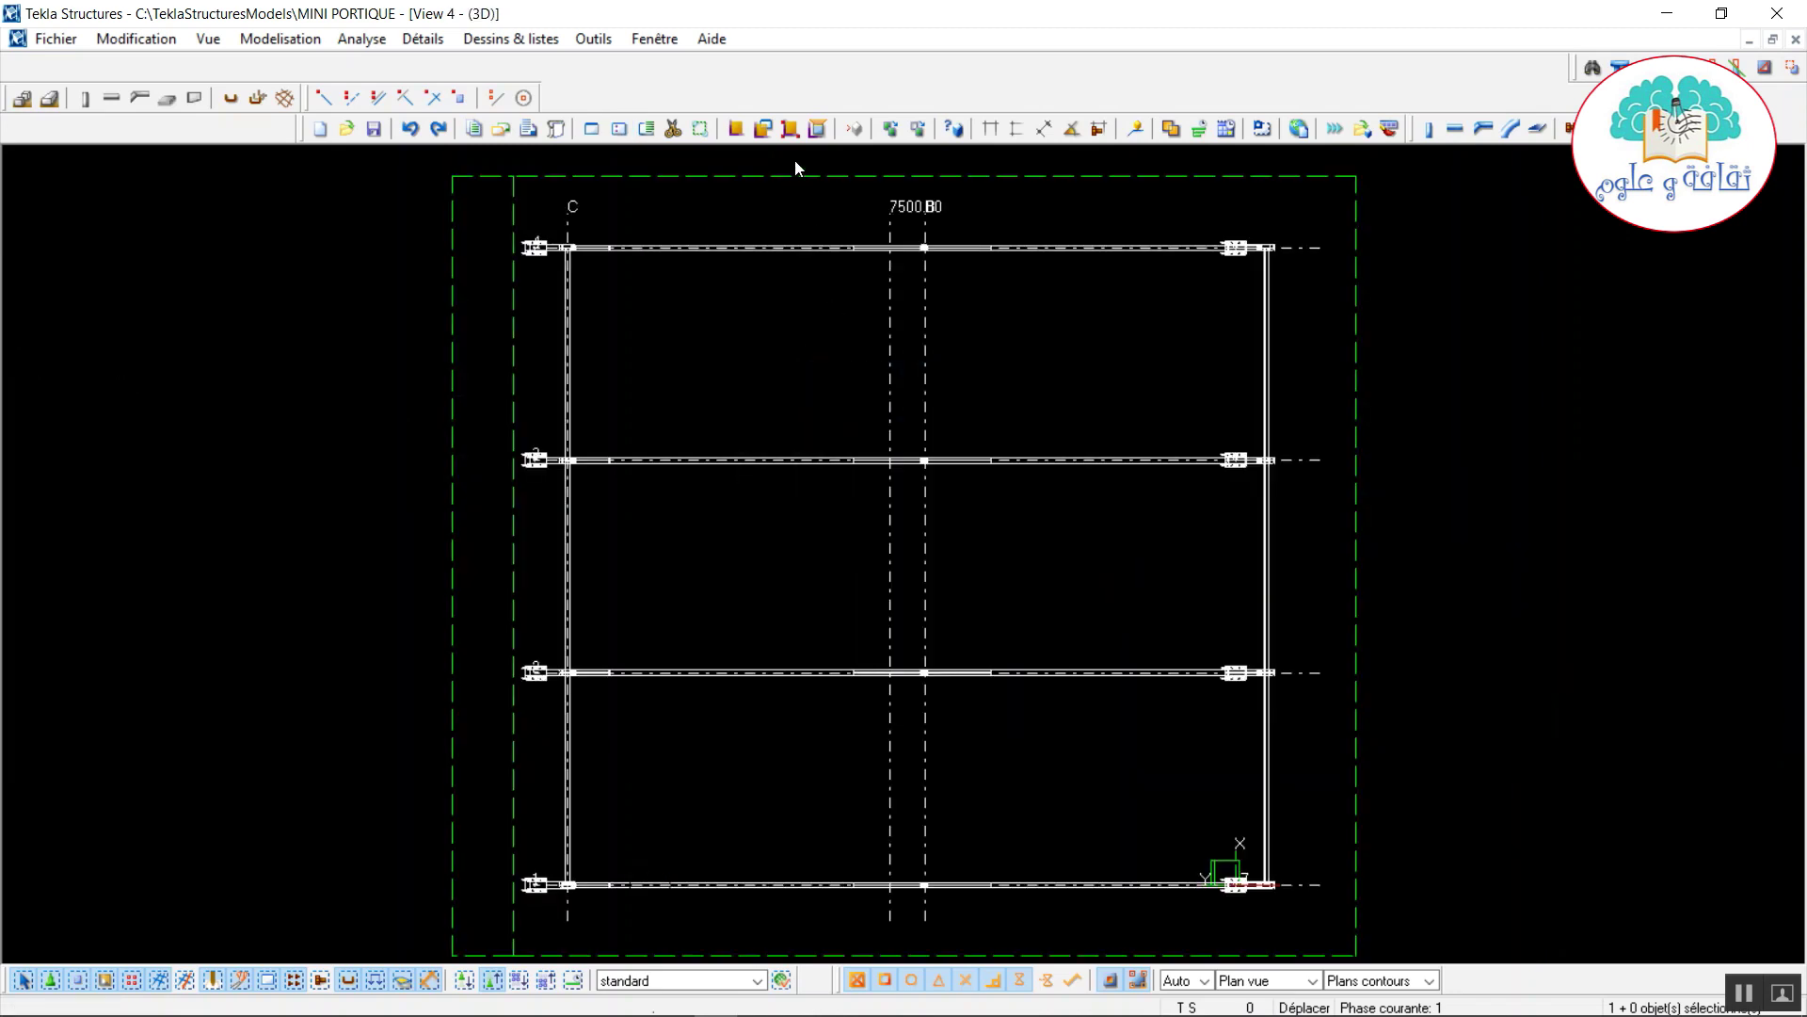
pyautogui.click(765, 132)
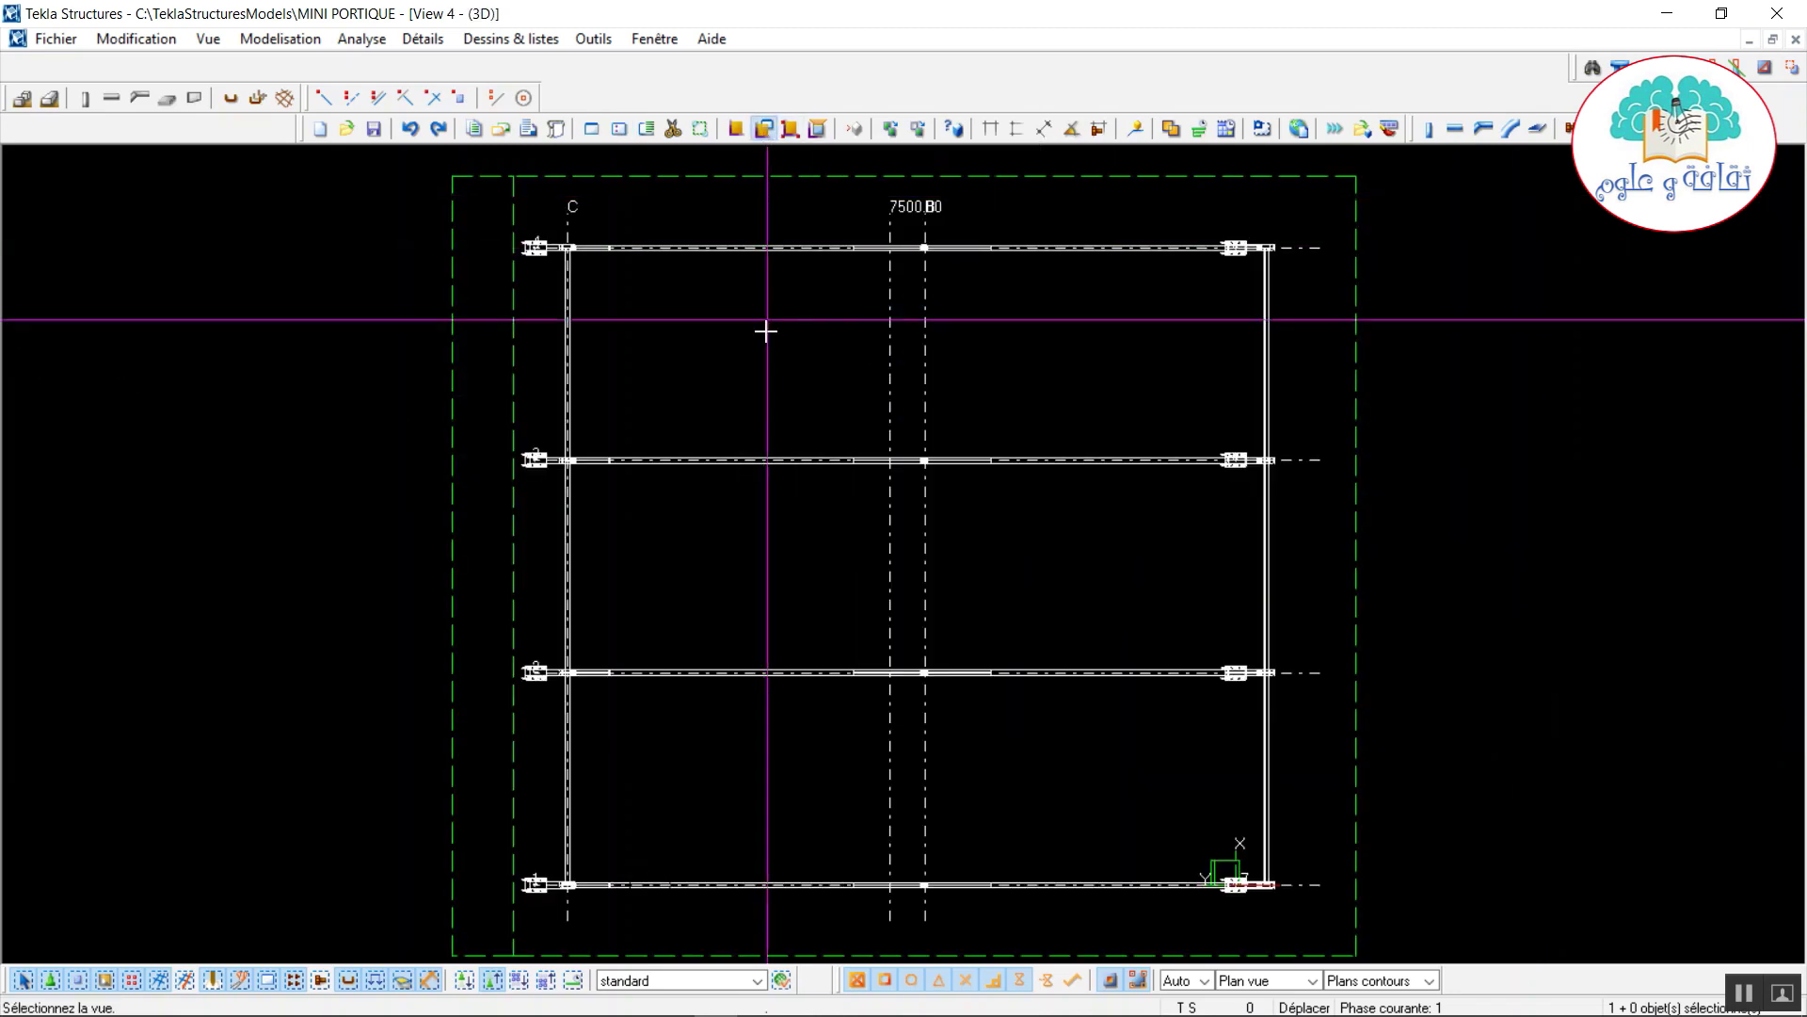
pyautogui.click(764, 365)
# Set the new view's depth to 300 above and 300 below, apply it and close the view properties.
pyautogui.moveTo(736, 727); pyautogui.dragTo(928, 290, button='middle')
pyautogui.scroll(5, 894, 343)
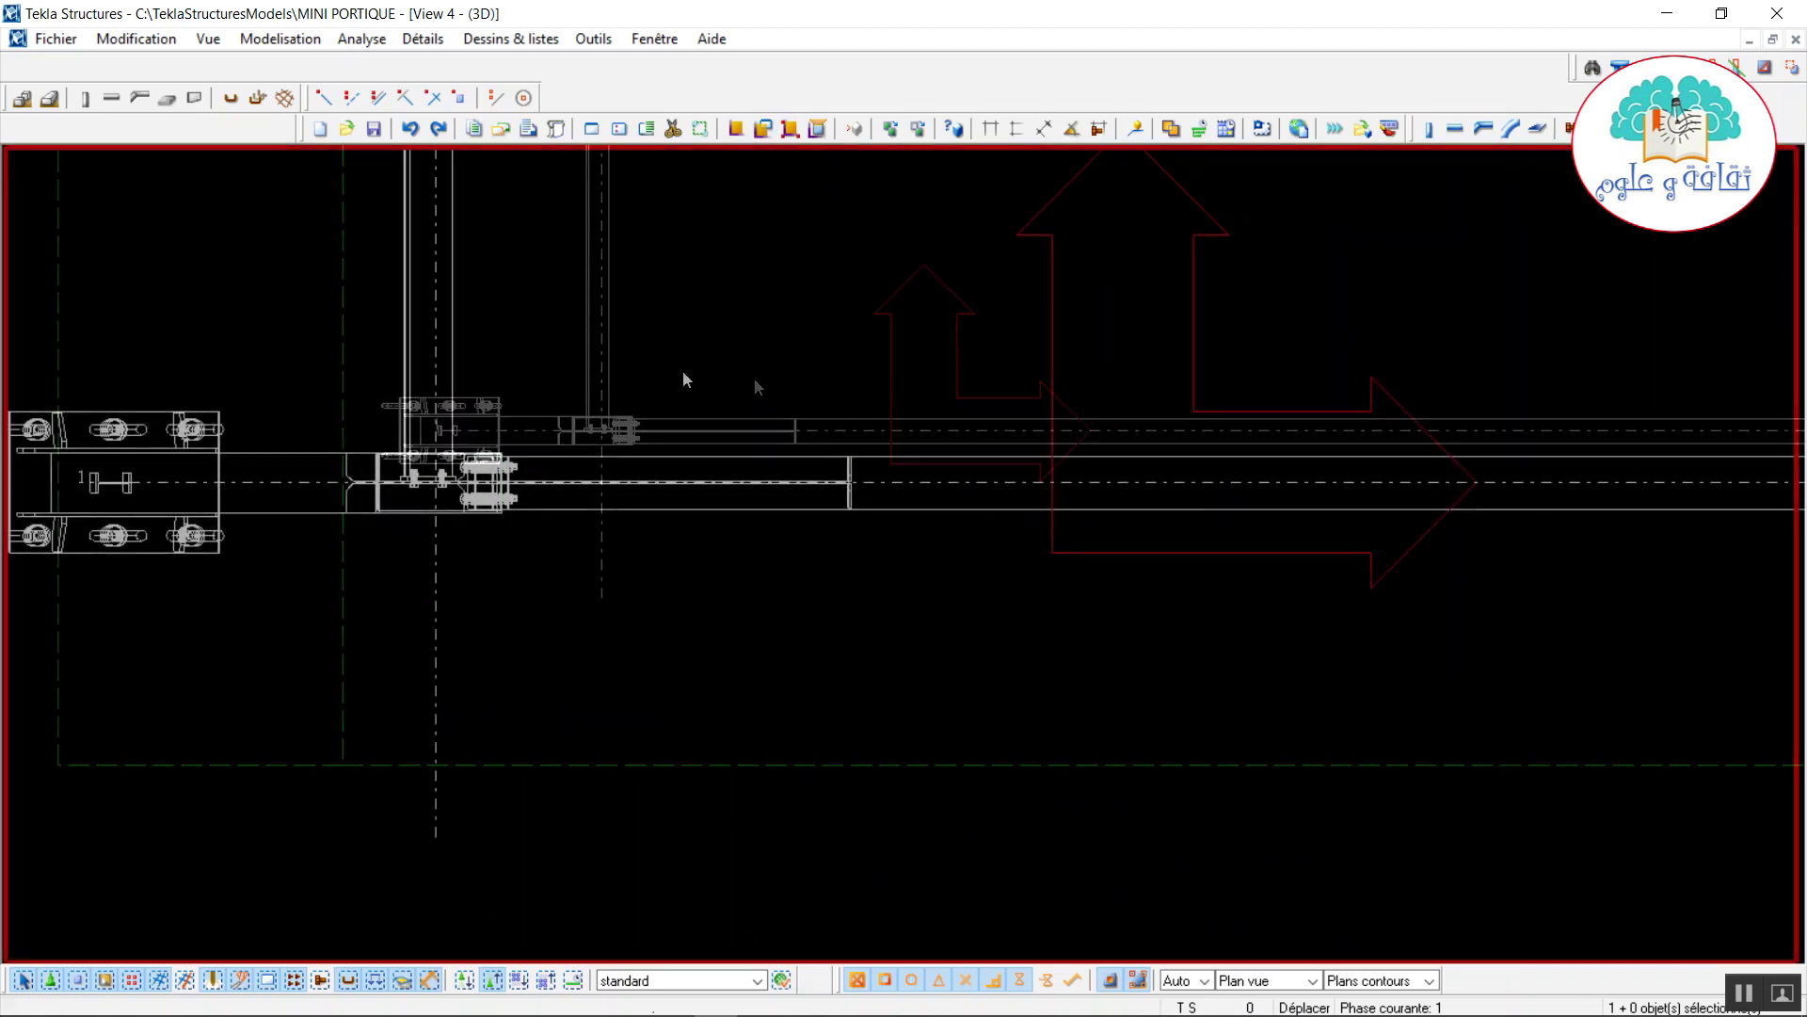
pyautogui.doubleClick(682, 370)
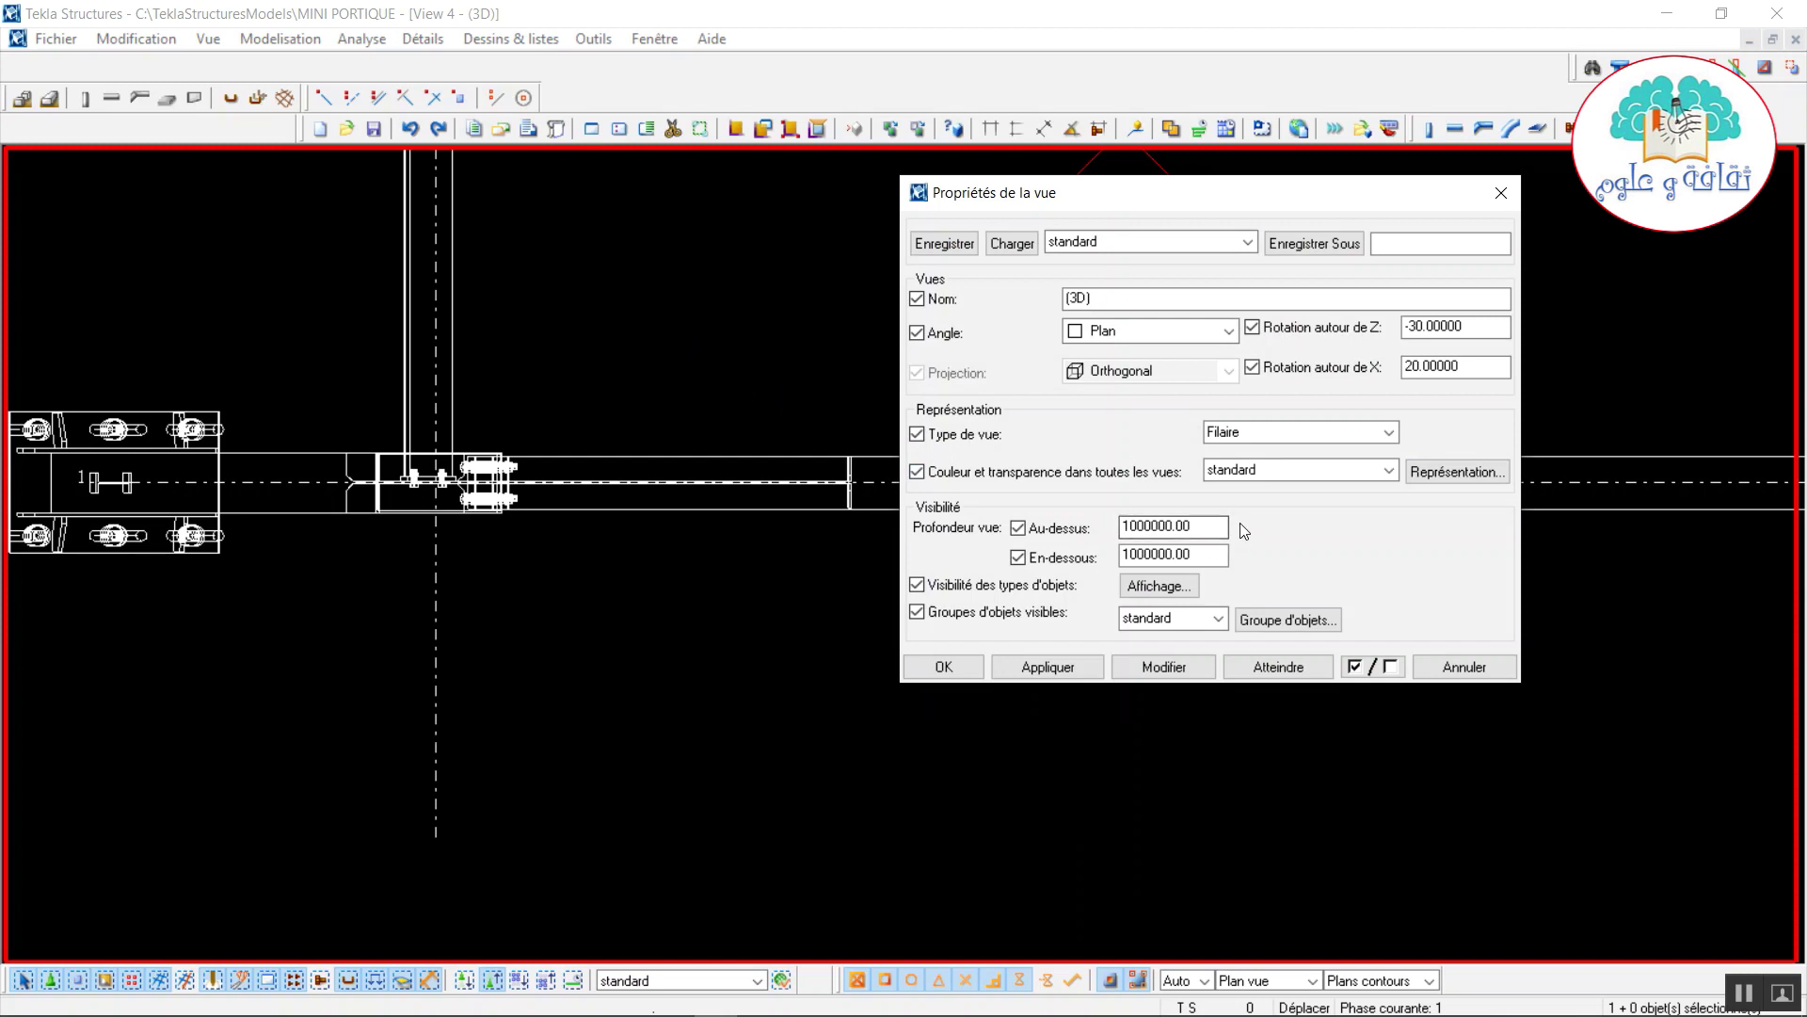
pyautogui.doubleClick(1171, 527)
pyautogui.write('300')
pyautogui.press('Tab')
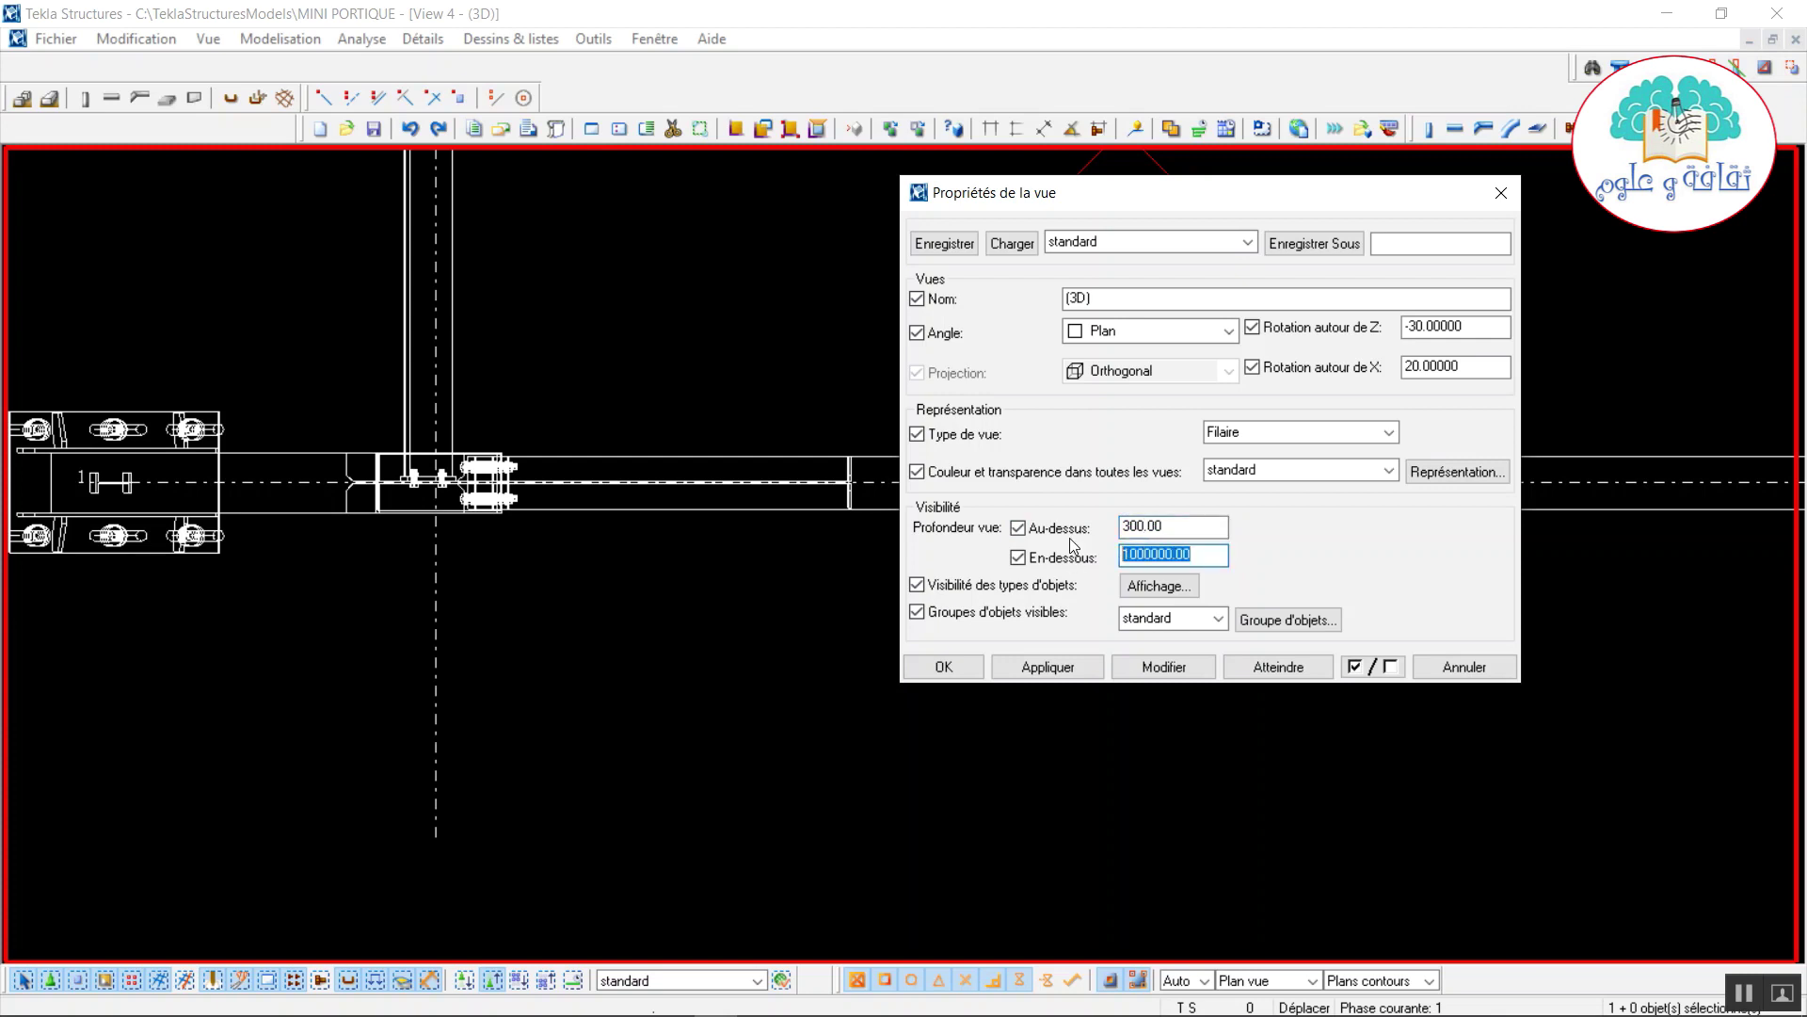
pyautogui.write('300')
pyautogui.click(1166, 668)
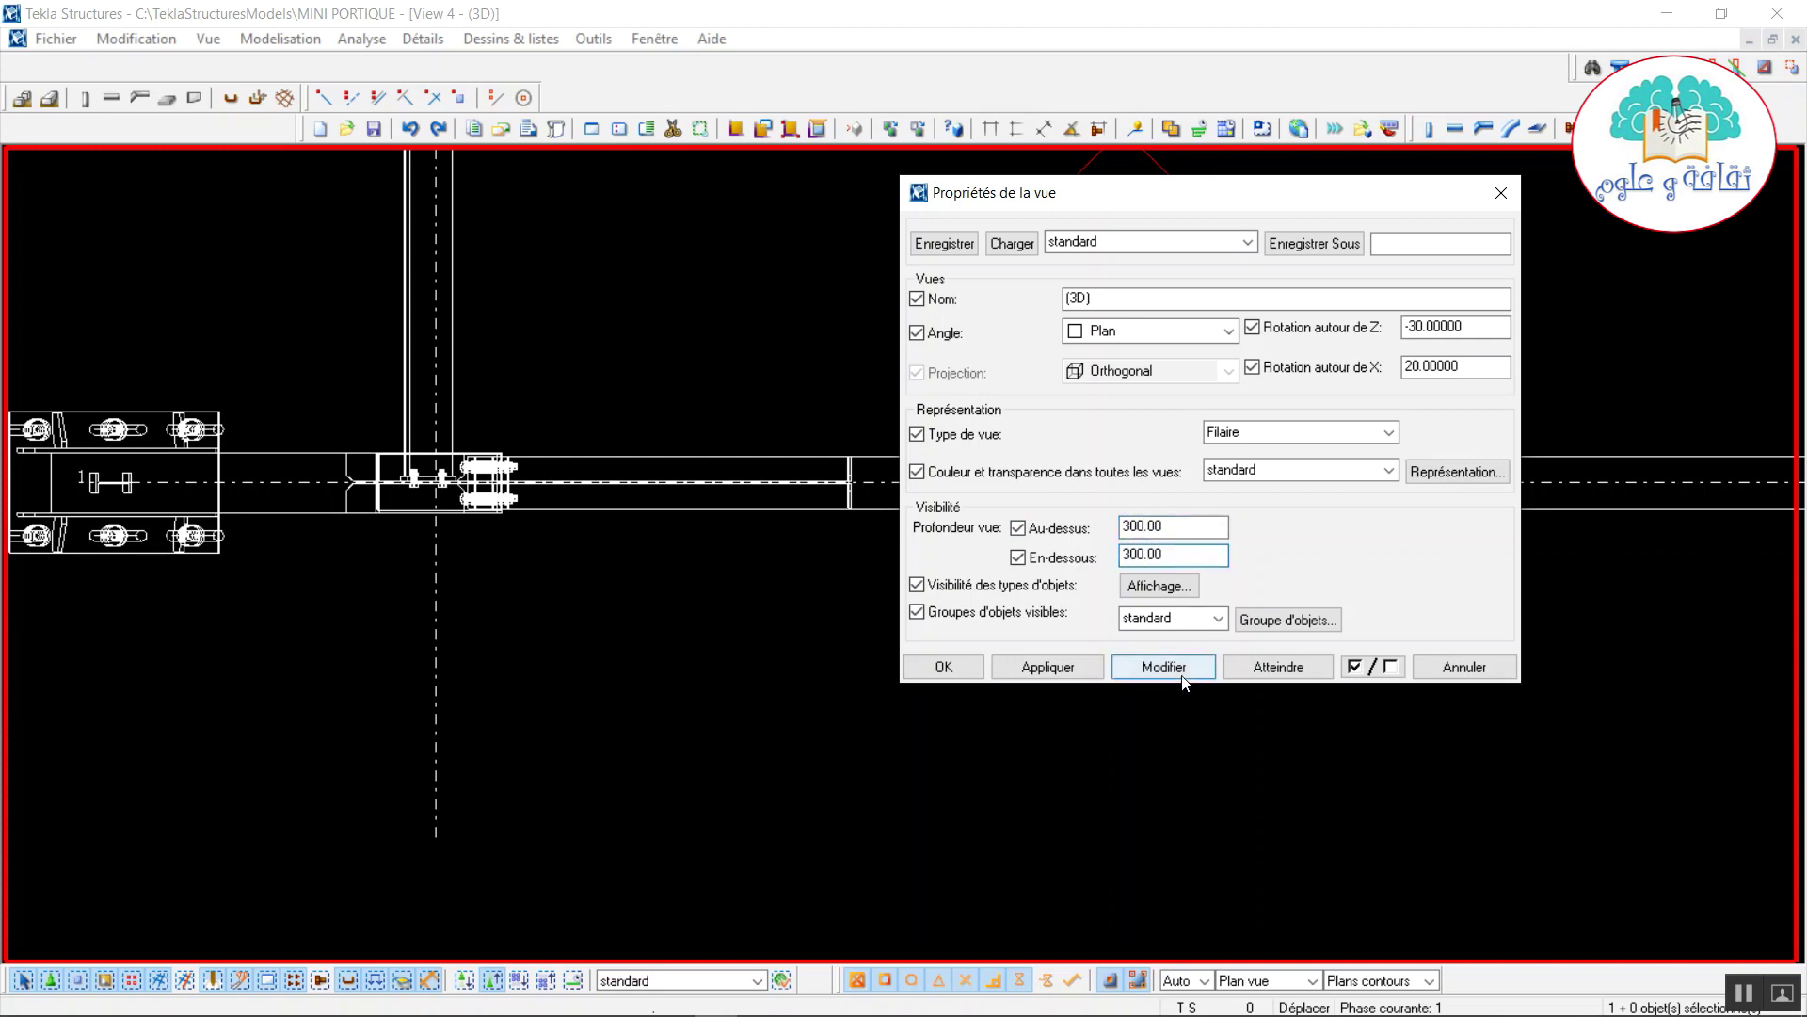
pyautogui.click(1496, 192)
# Add a construction point on the extension of the line along grid line 1, past the column's axis at line C.
pyautogui.scroll(3, 1109, 495)
pyautogui.scroll(-3, 650, 678)
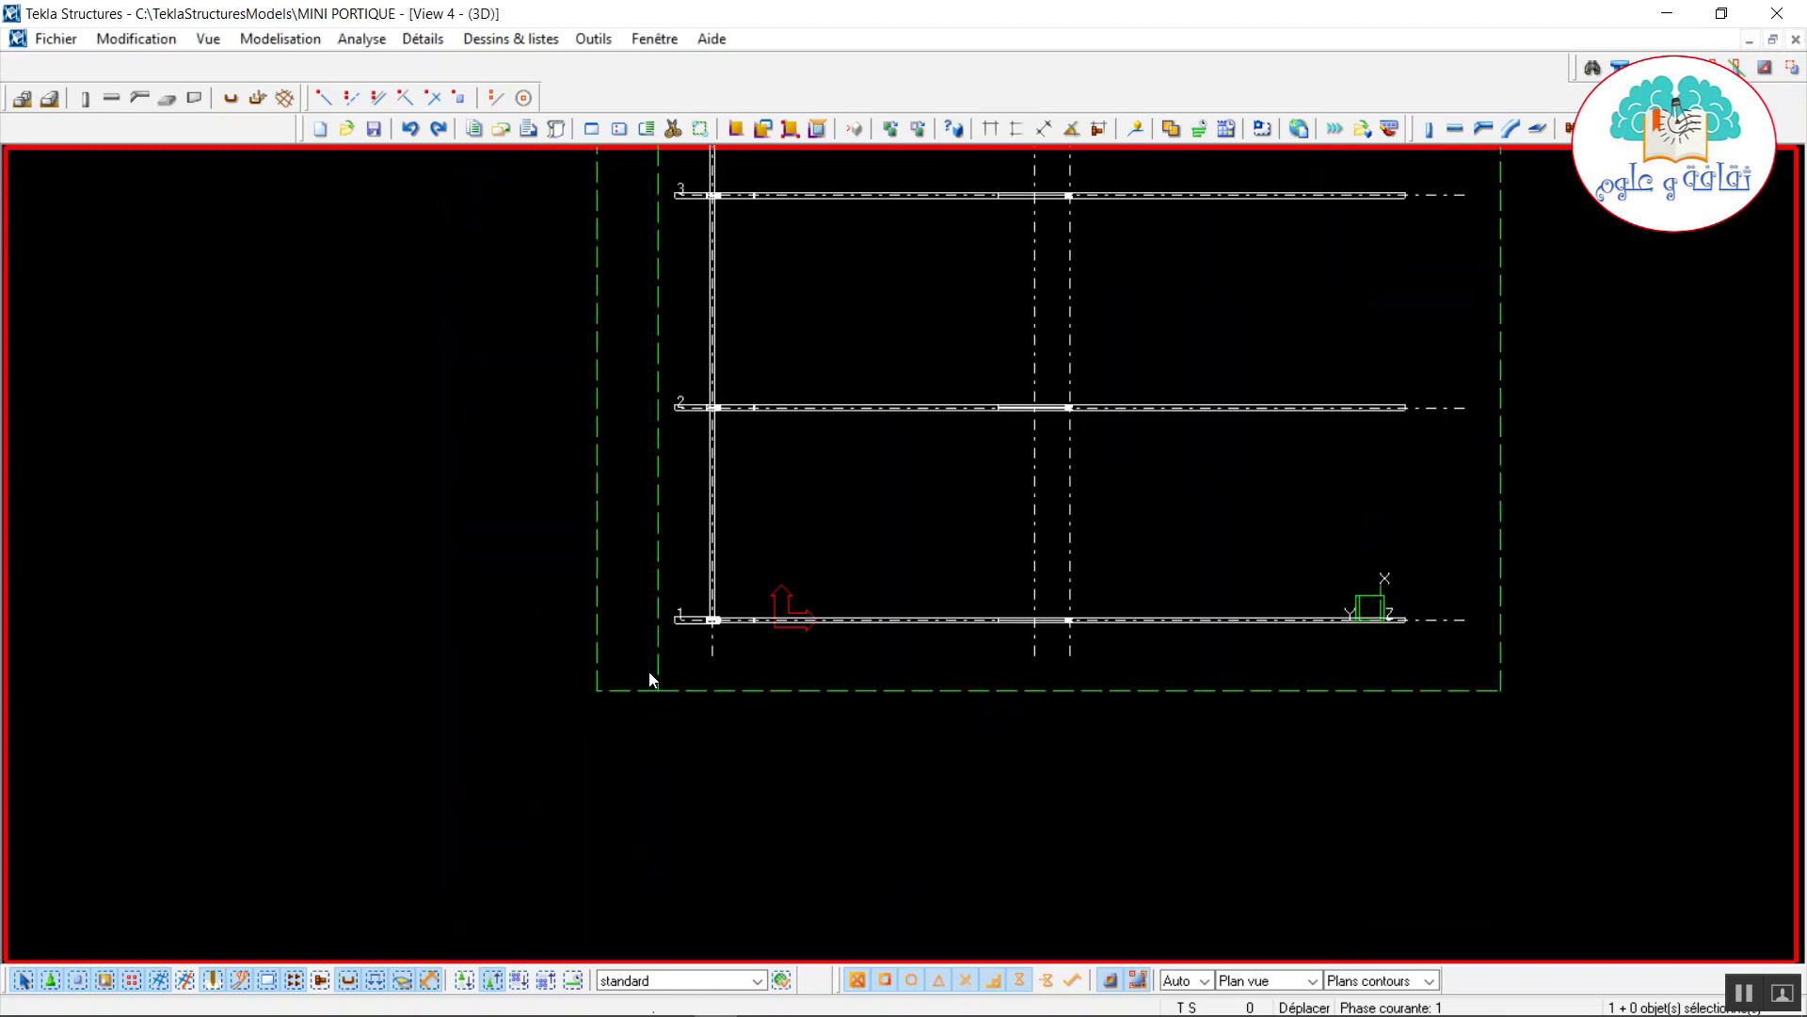
pyautogui.scroll(10, 717, 625)
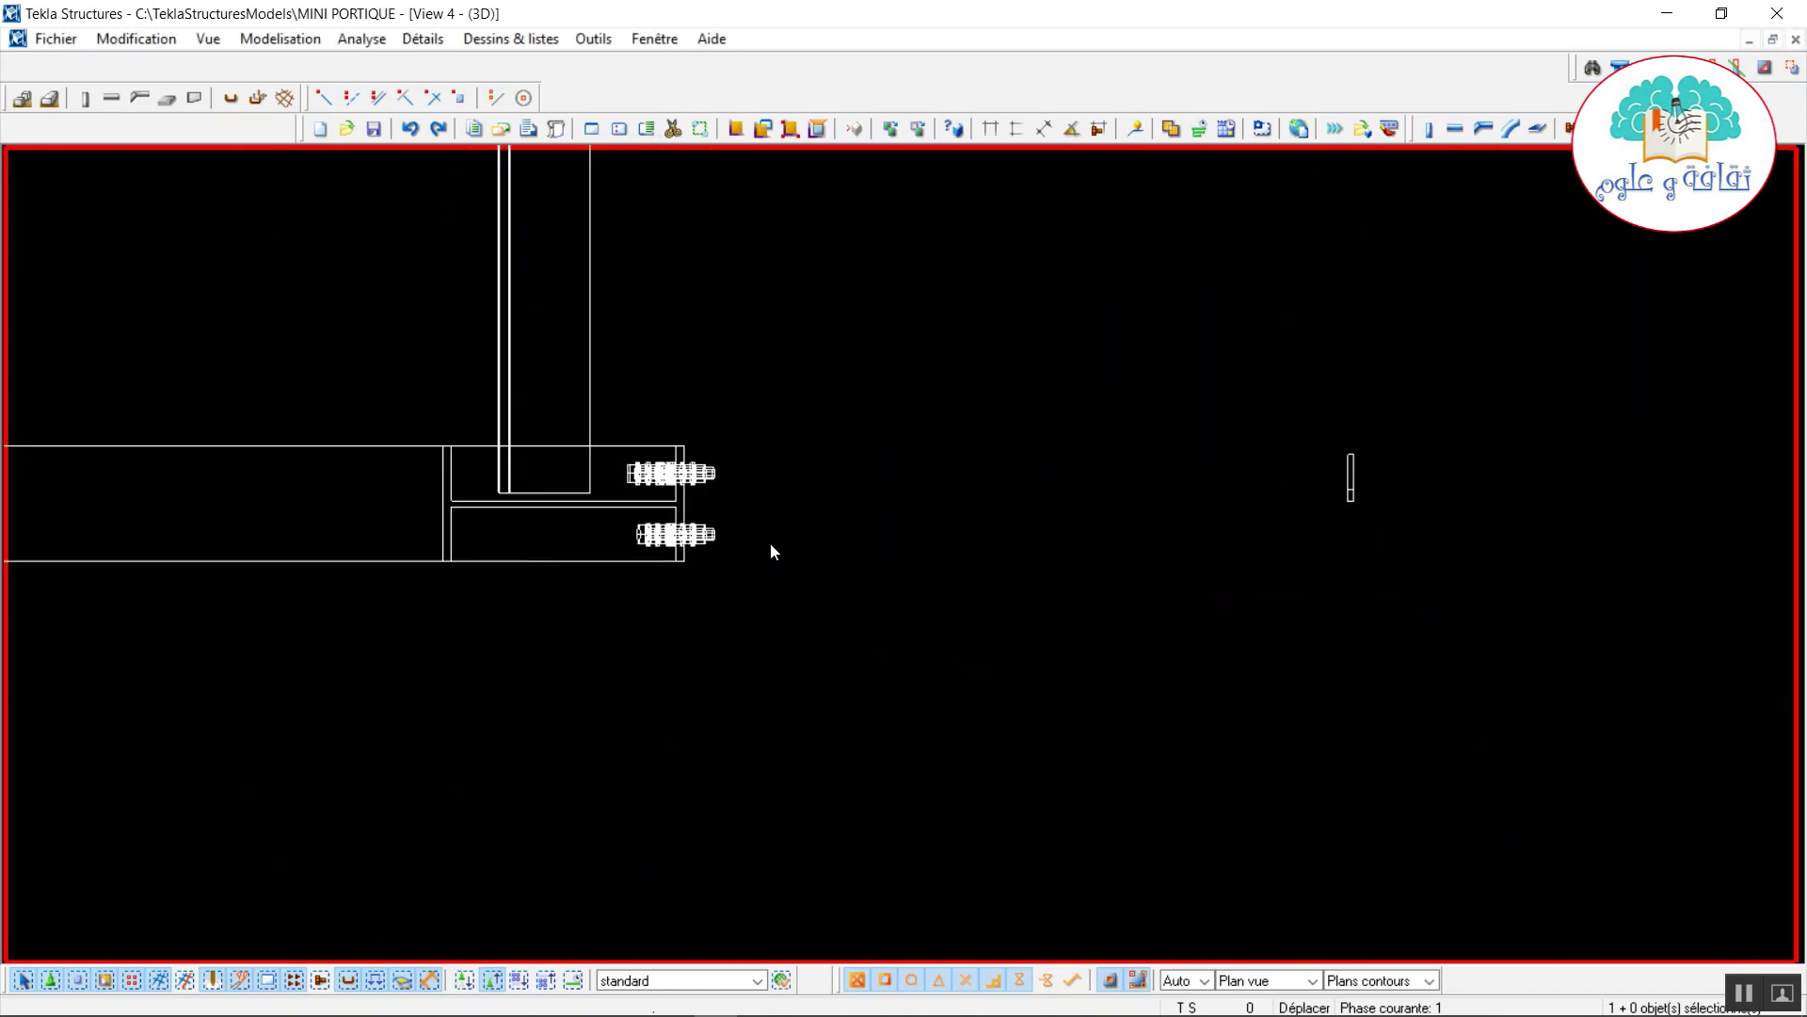
pyautogui.scroll(-5, 770, 551)
pyautogui.click(325, 97)
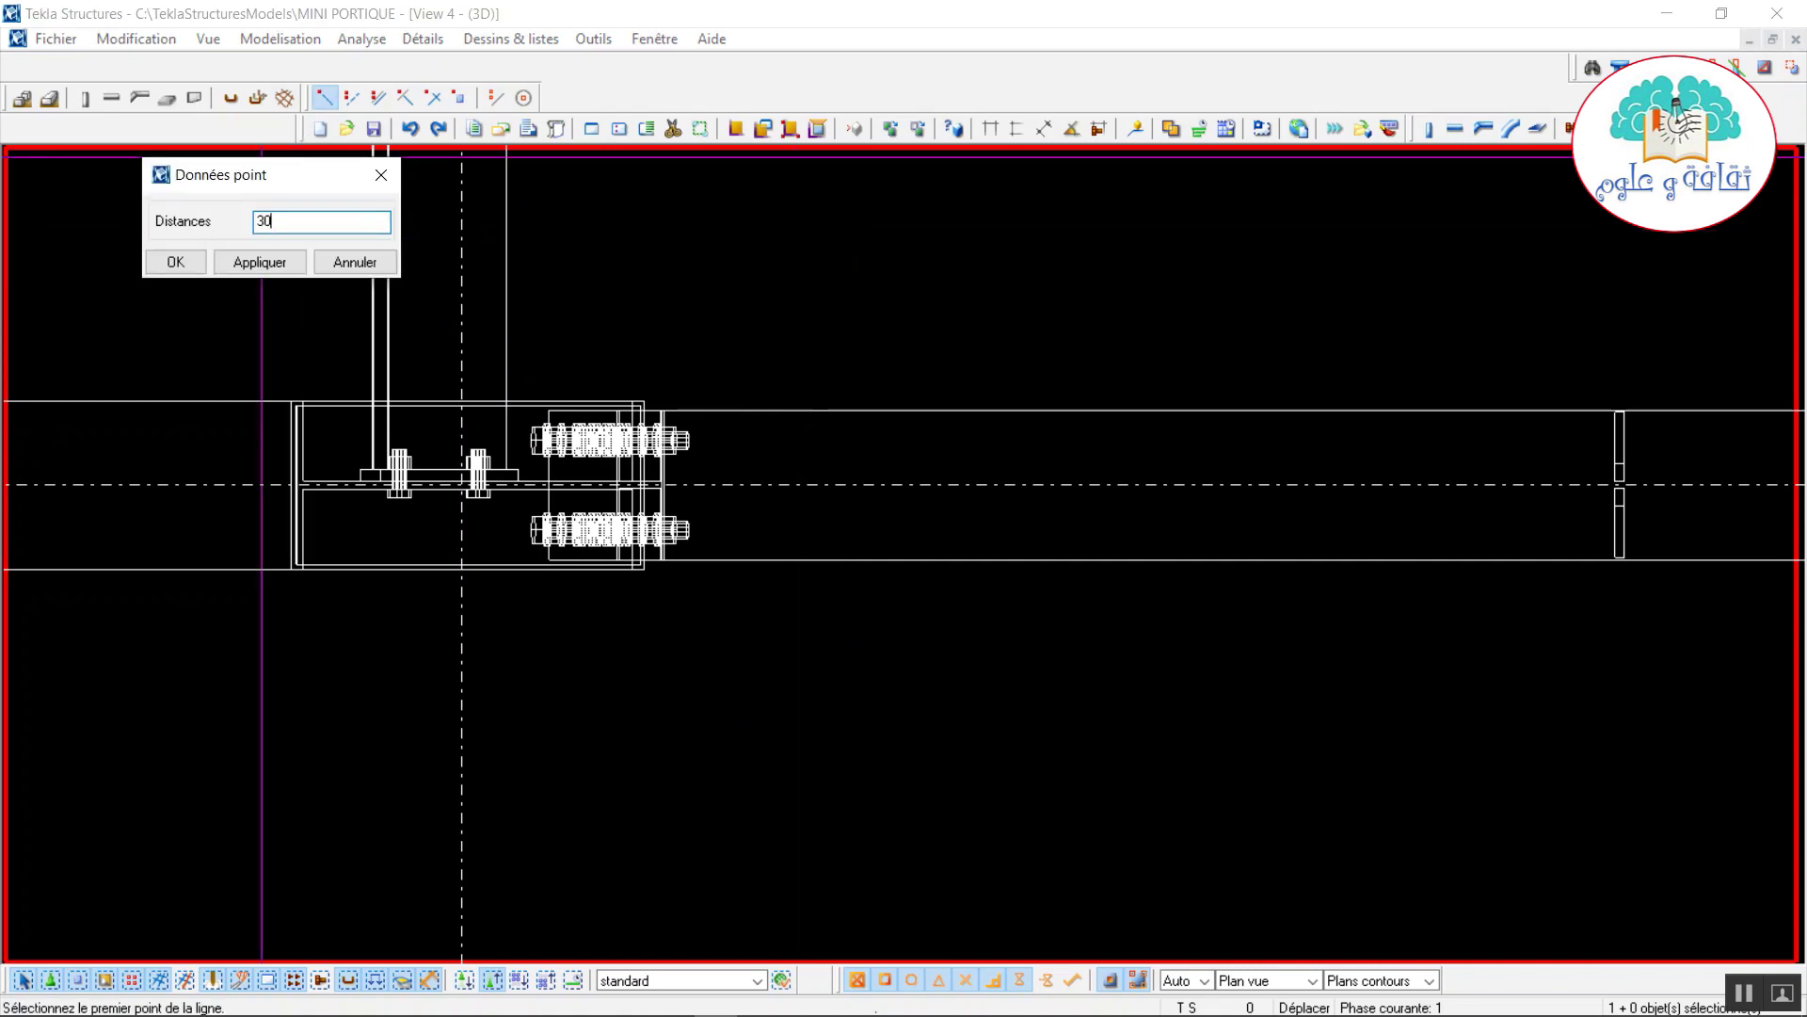
pyautogui.click(176, 262)
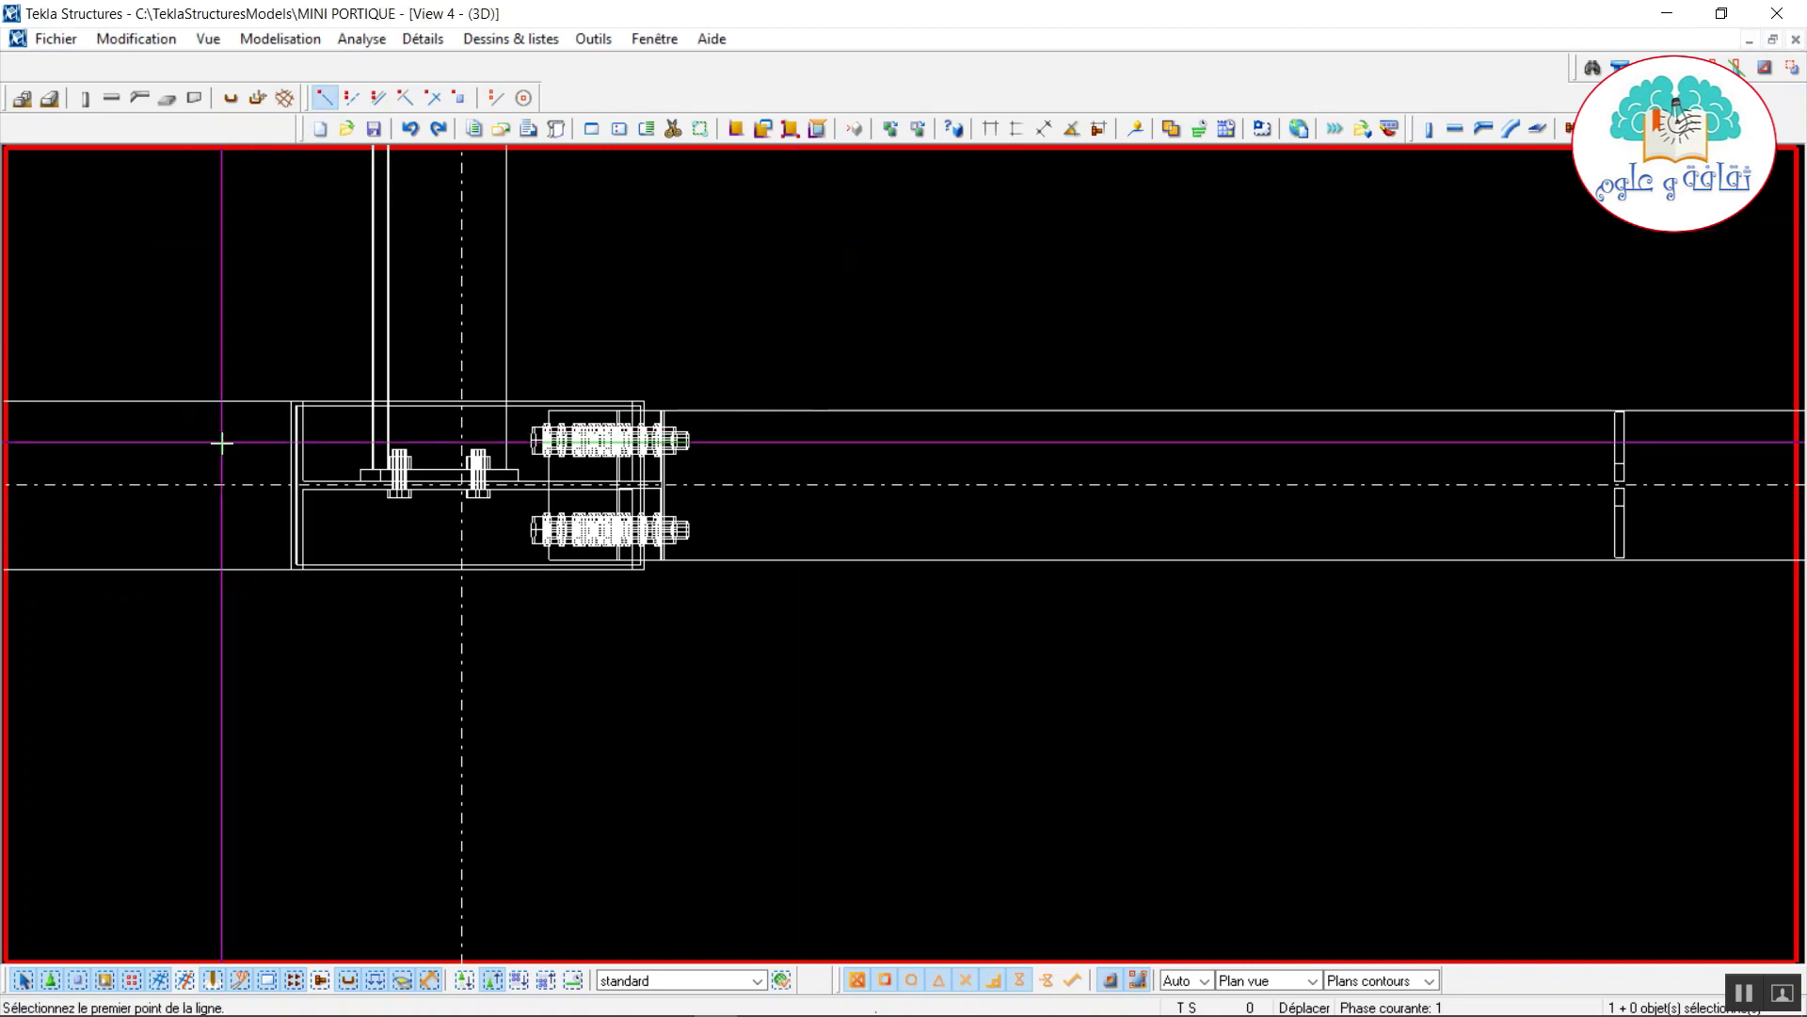
pyautogui.scroll(-2, 240, 498)
pyautogui.moveTo(240, 499); pyautogui.dragTo(690, 504, button='middle')
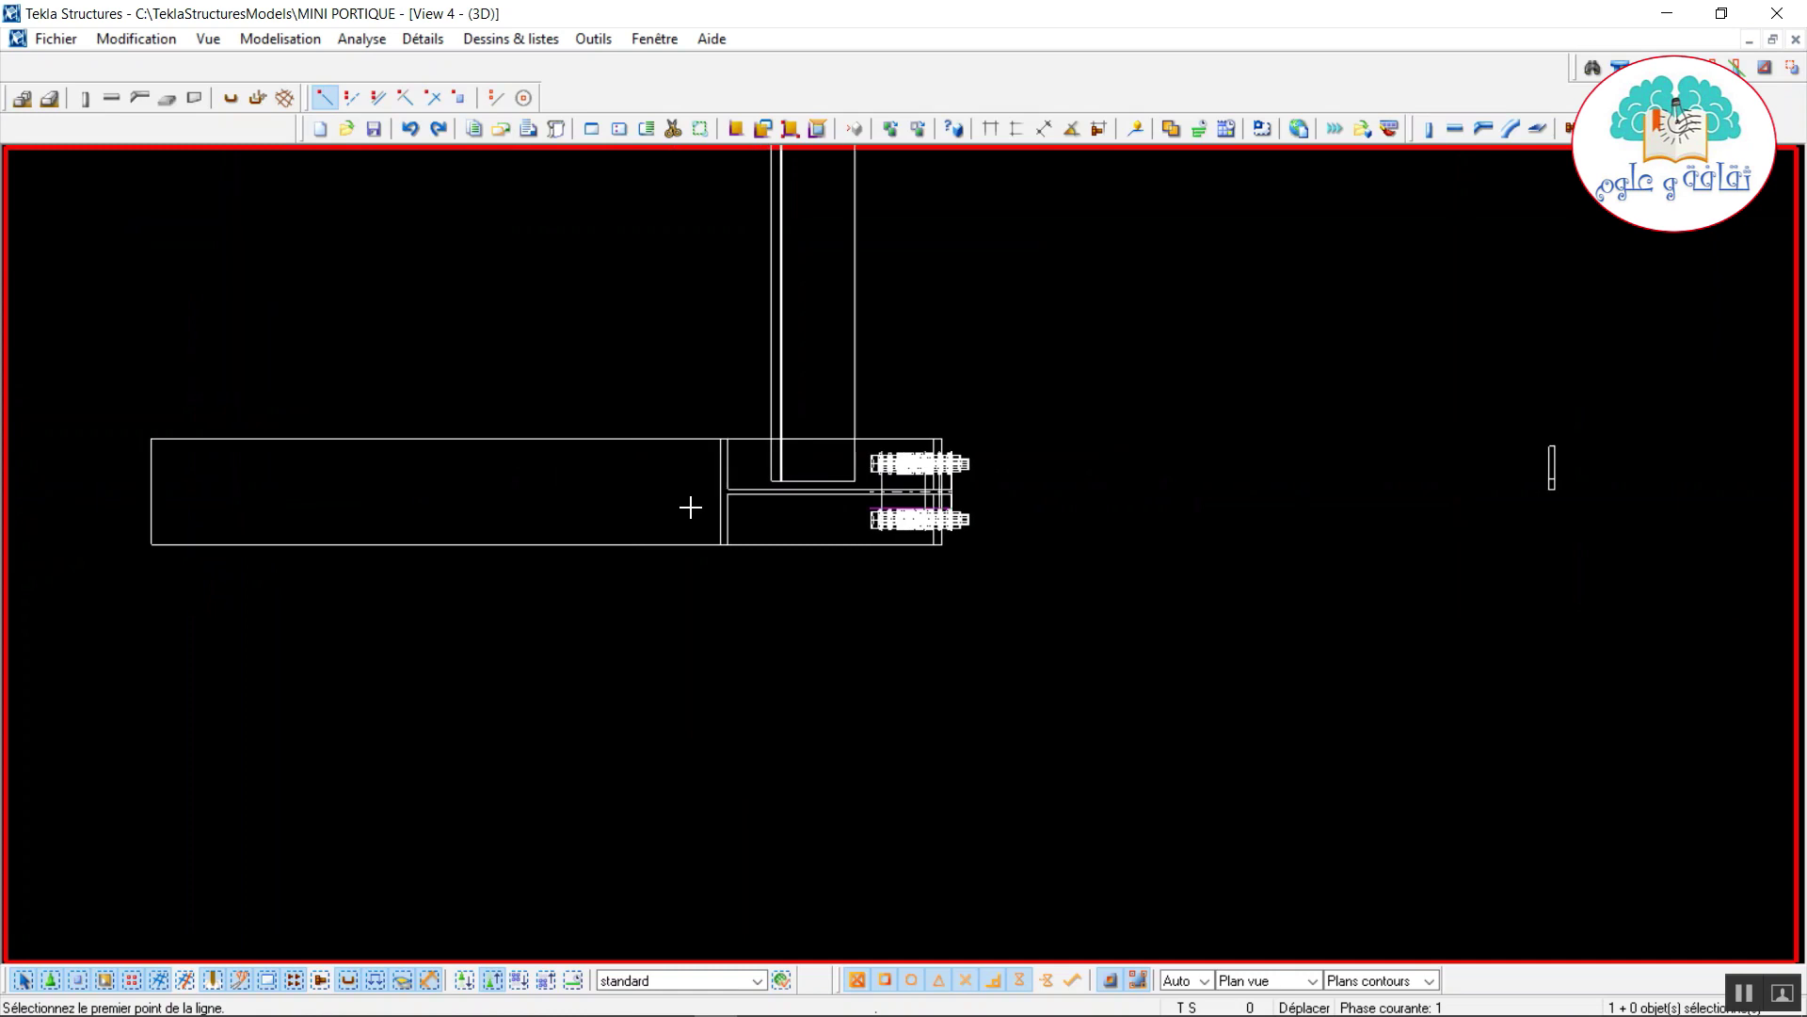
pyautogui.click(254, 490)
pyautogui.scroll(5, 821, 490)
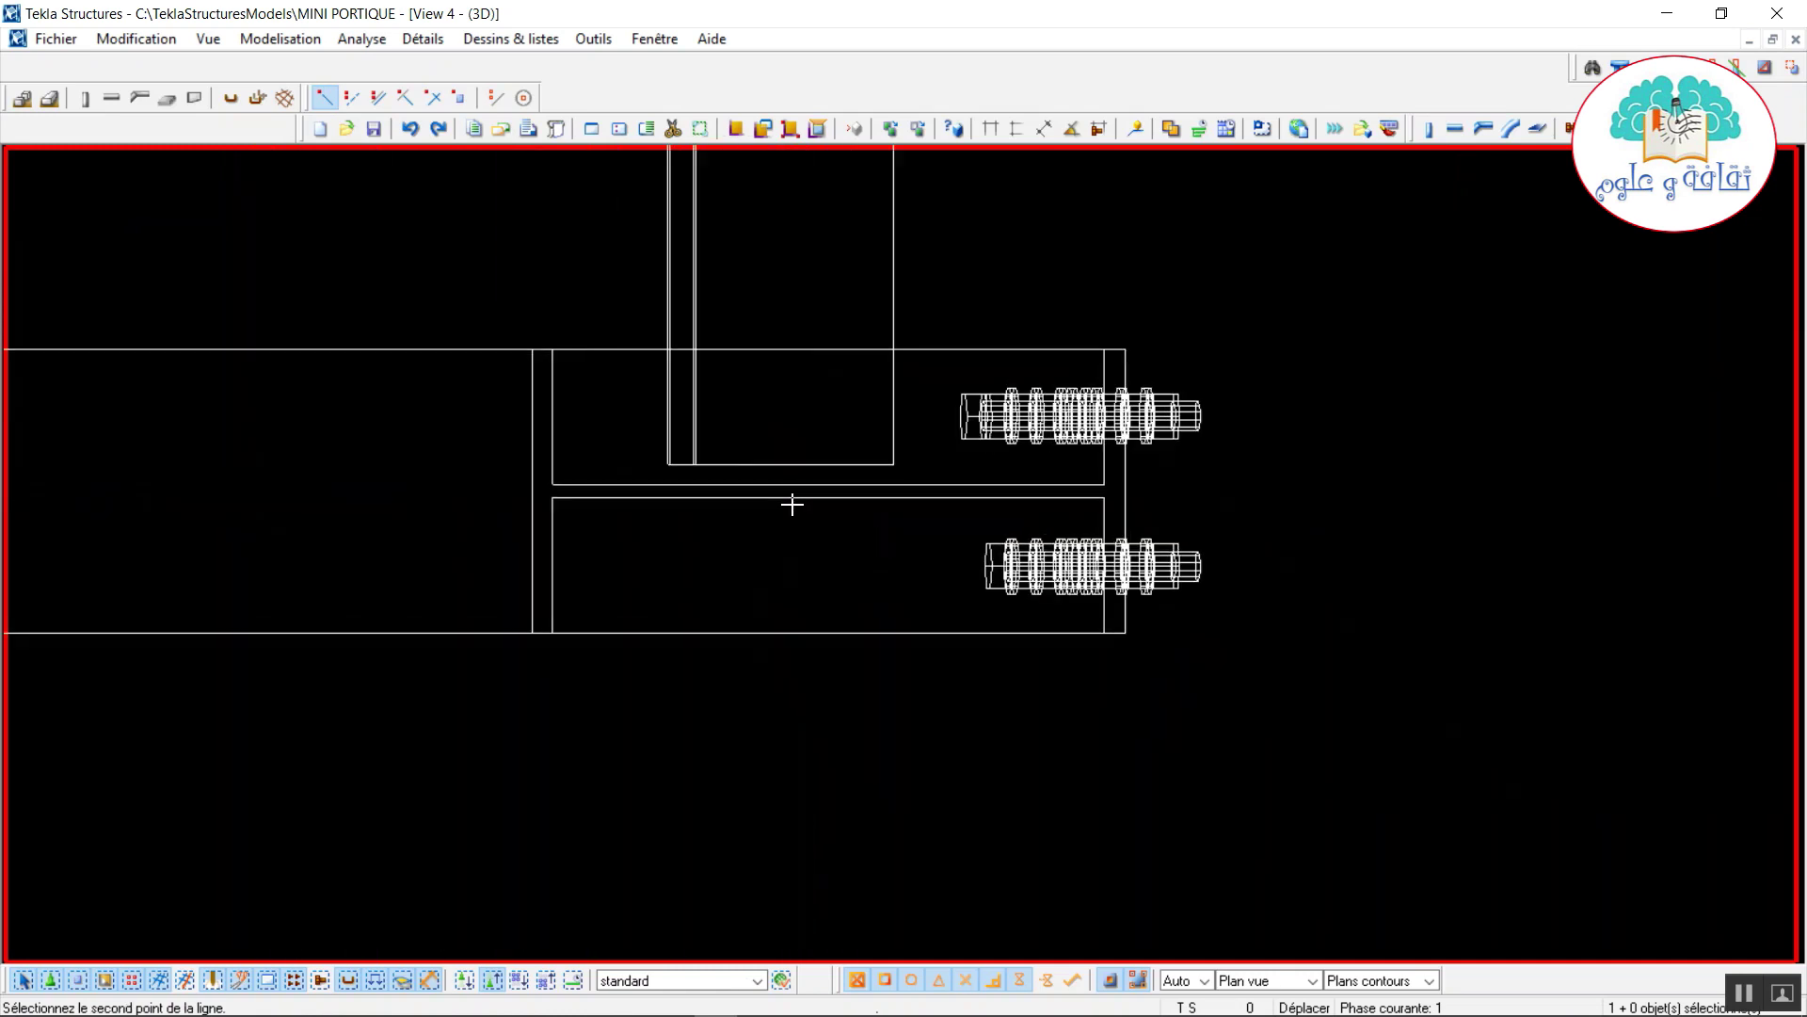
pyautogui.click(820, 489)
pyautogui.scroll(-5, 820, 489)
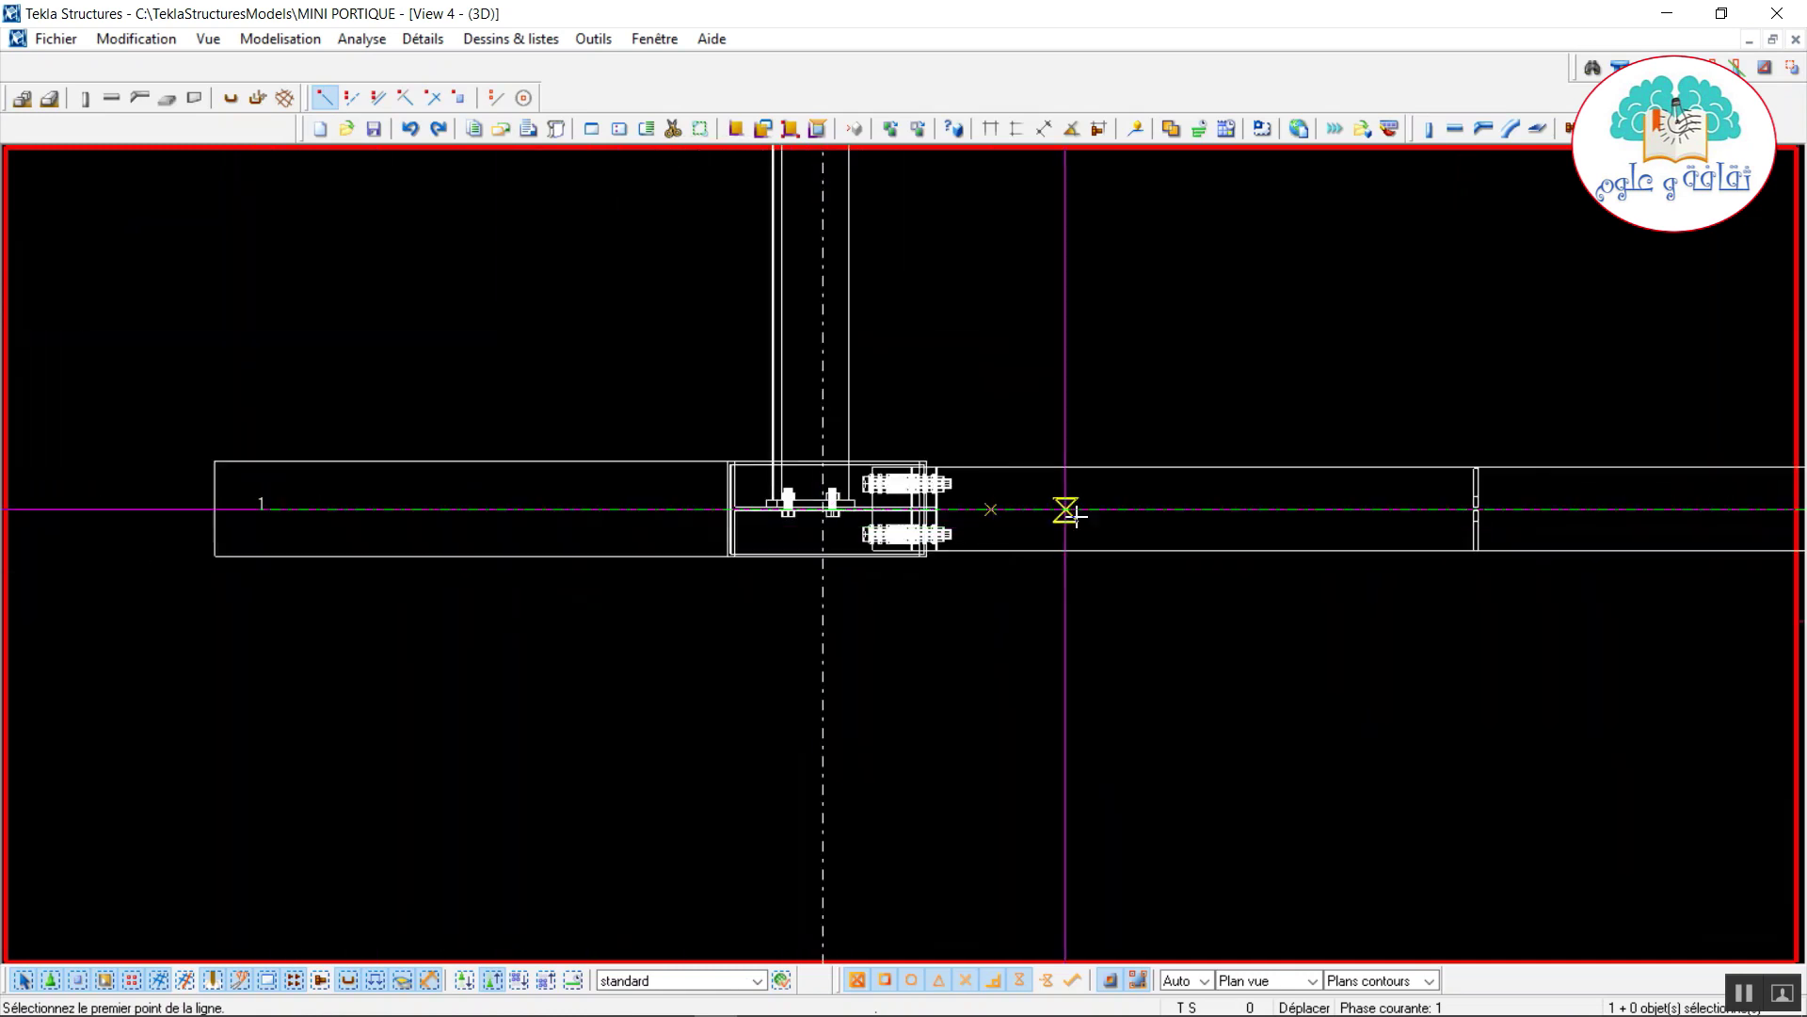
pyautogui.moveTo(1066, 512); pyautogui.dragTo(614, 553, button='middle')
pyautogui.scroll(-3, 614, 552)
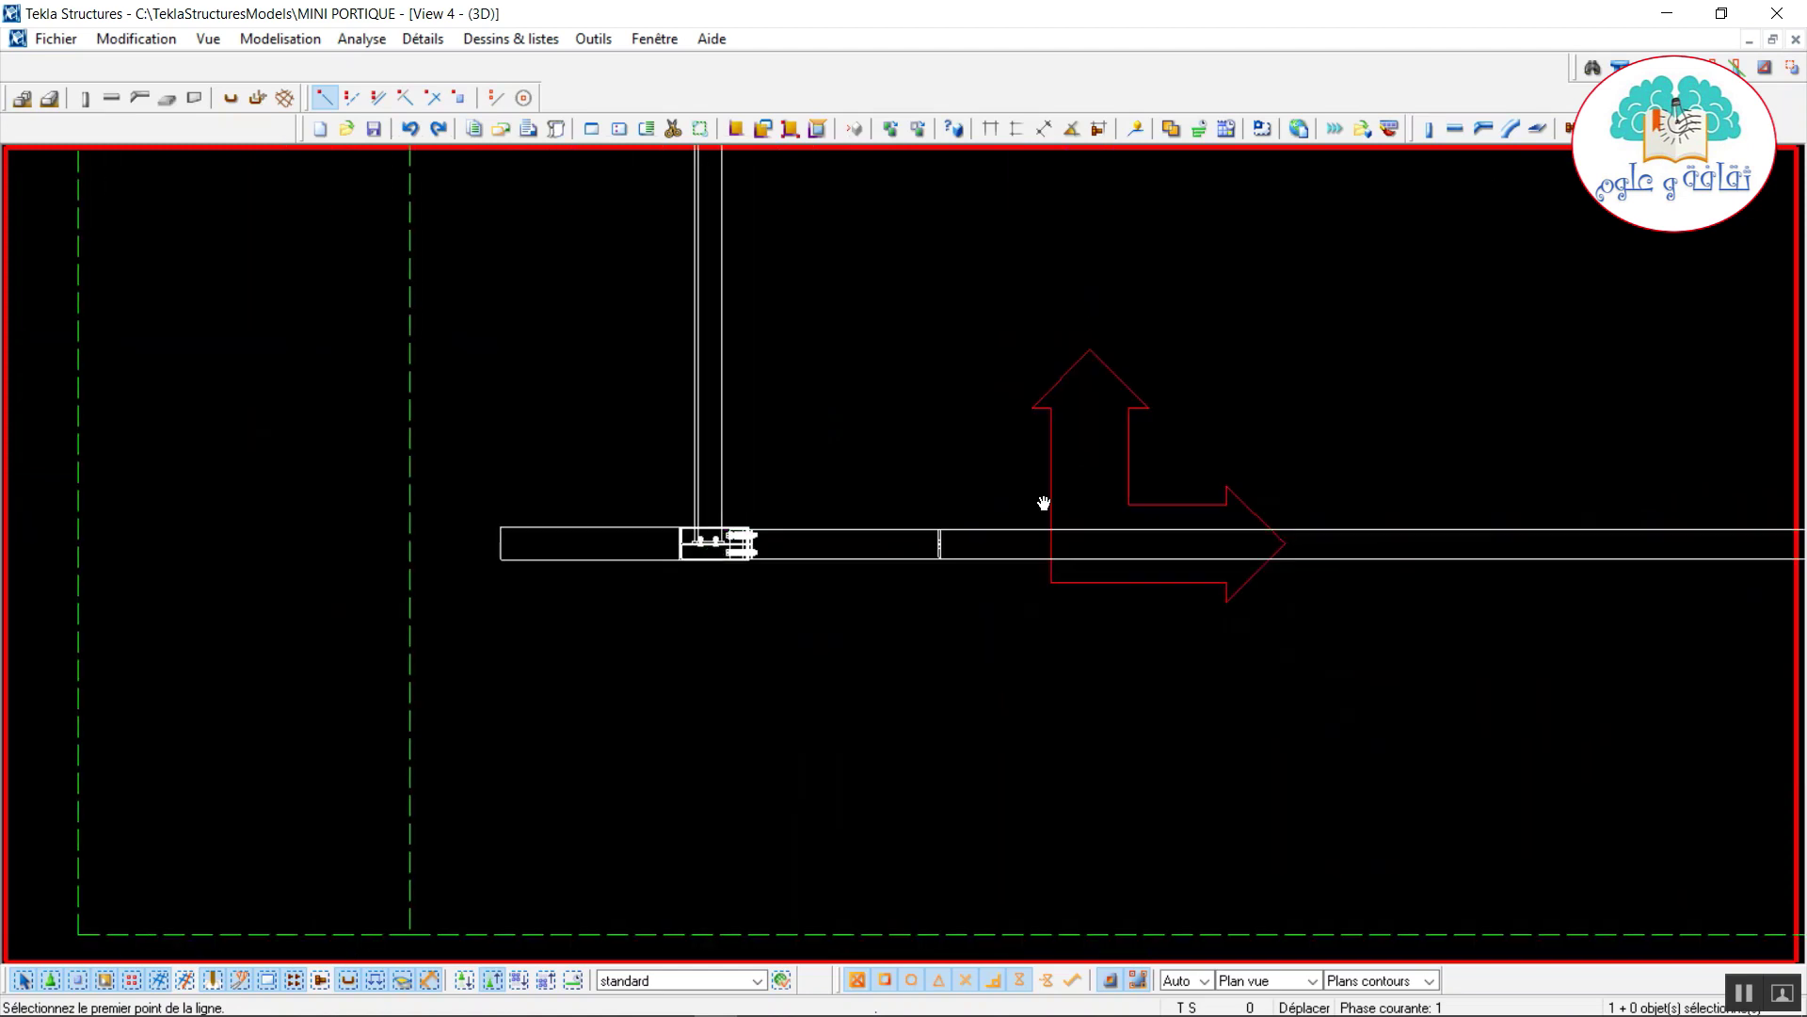
pyautogui.keyDown('ctrl'); pyautogui.moveTo(1041, 504); pyautogui.dragTo(442, 189, button='middle'); pyautogui.keyUp('ctrl')
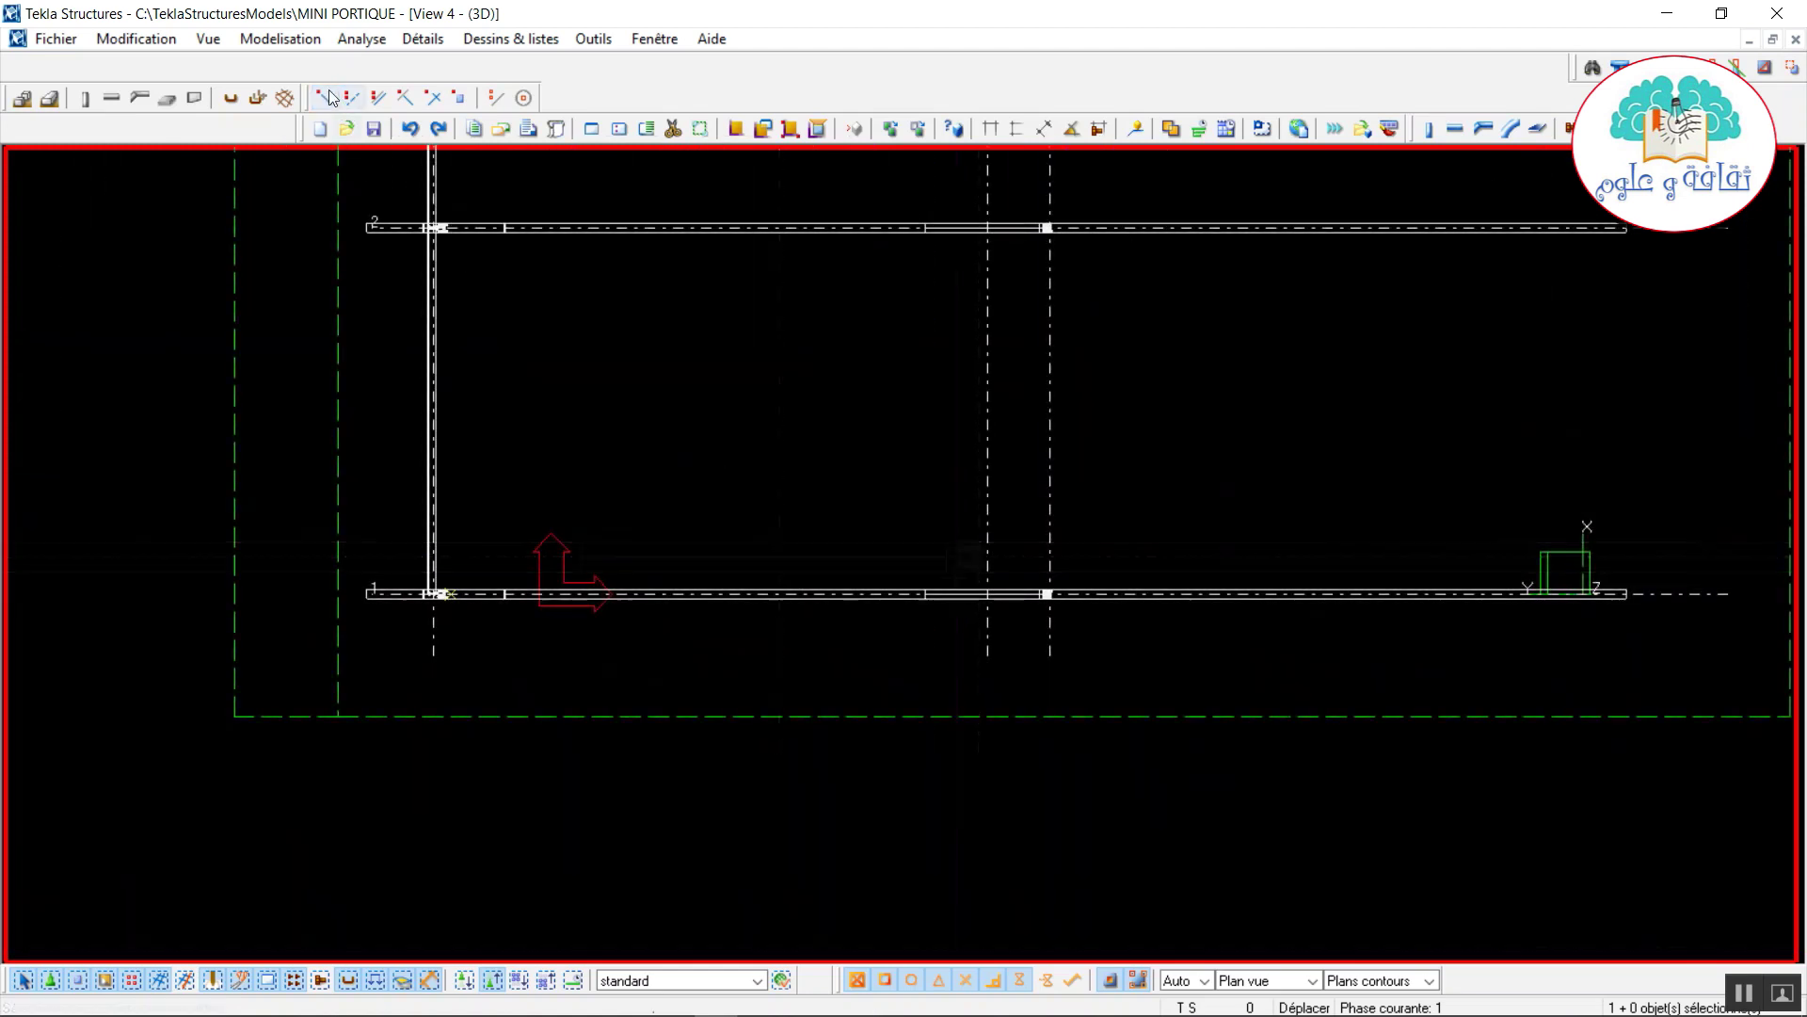
# Add a construction point on the rafter's axis along grid line 1, set back from the ridge axis towards line C.
pyautogui.doubleClick(326, 97)
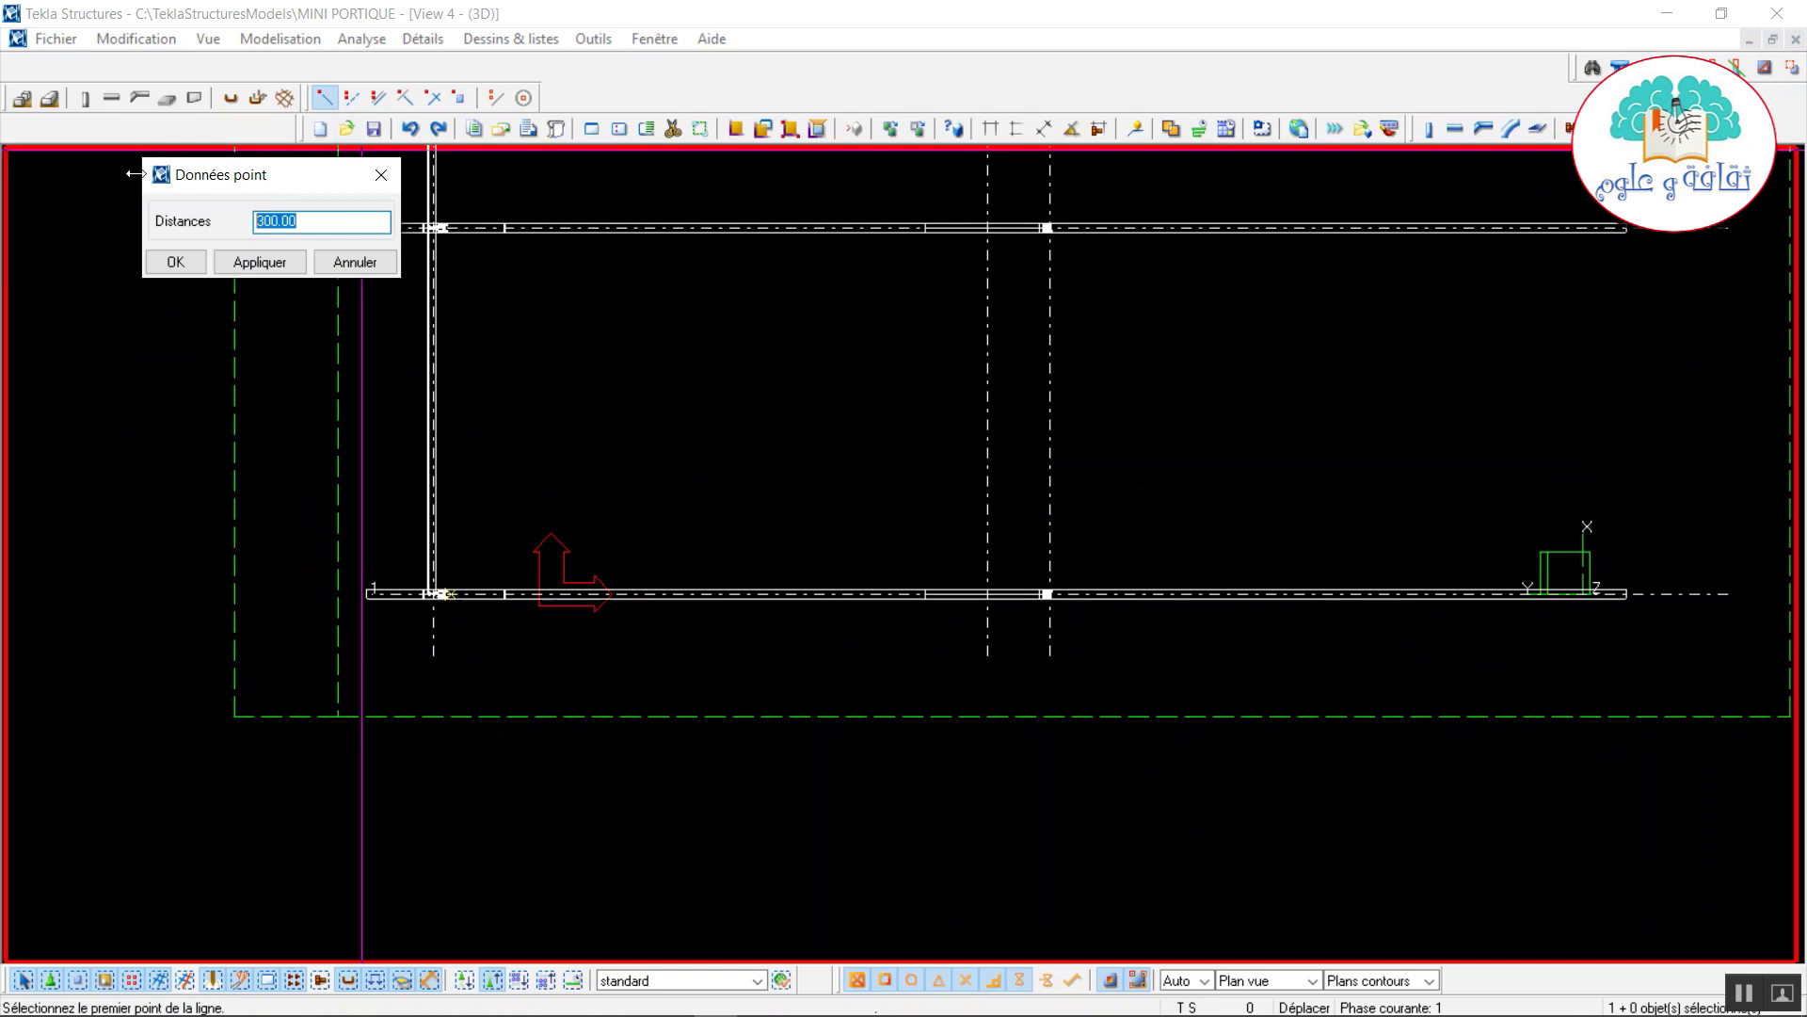
pyautogui.click(171, 268)
pyautogui.scroll(5, 1004, 633)
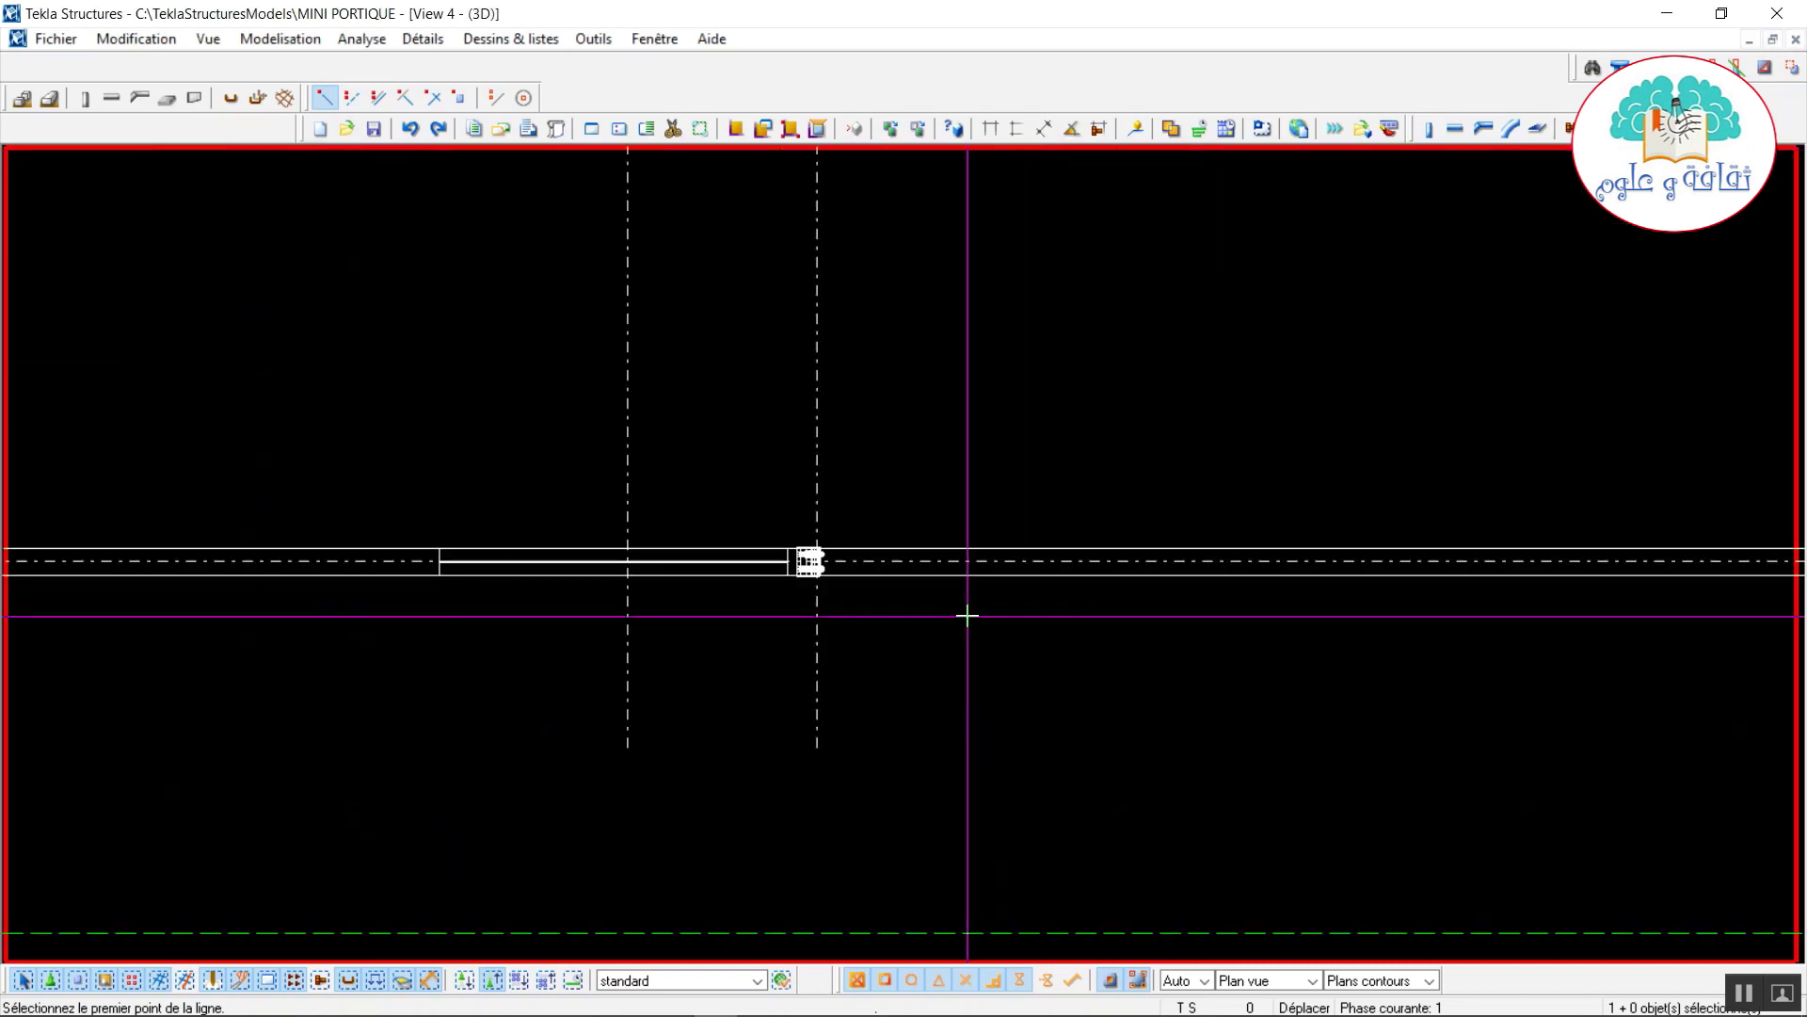
pyautogui.scroll(3, 967, 615)
pyautogui.click(900, 483)
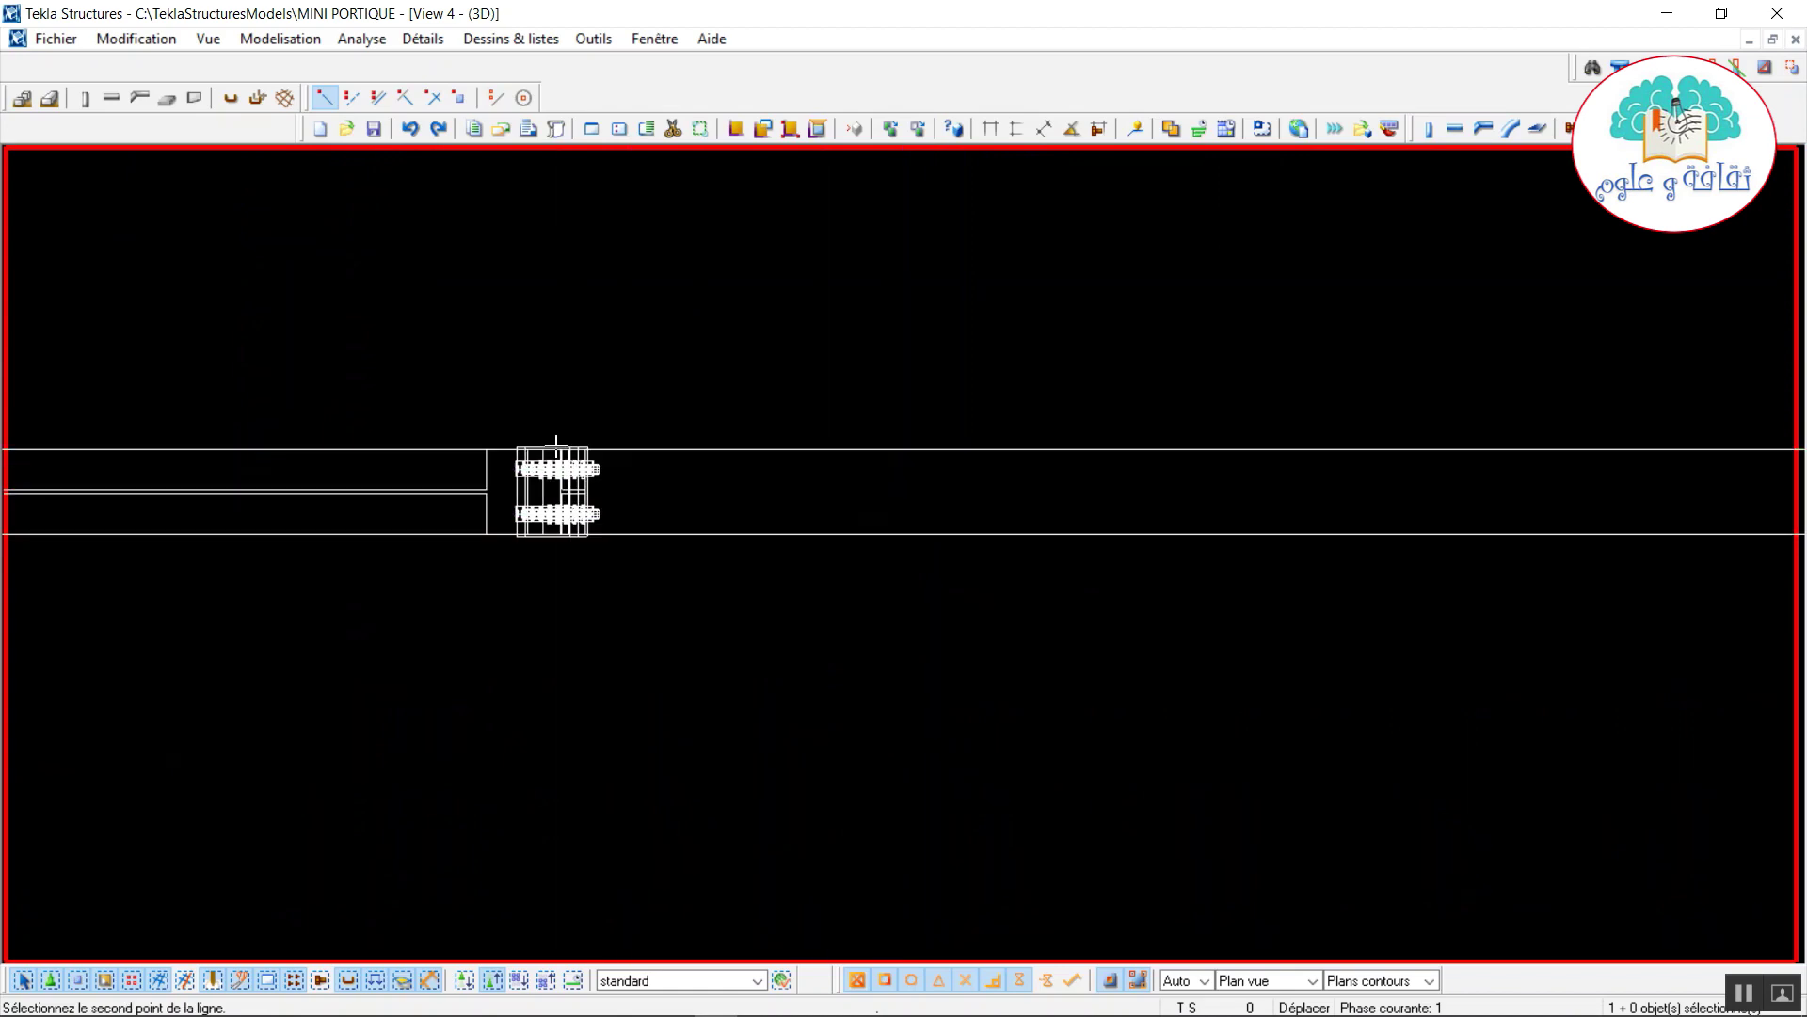
pyautogui.scroll(5, 556, 442)
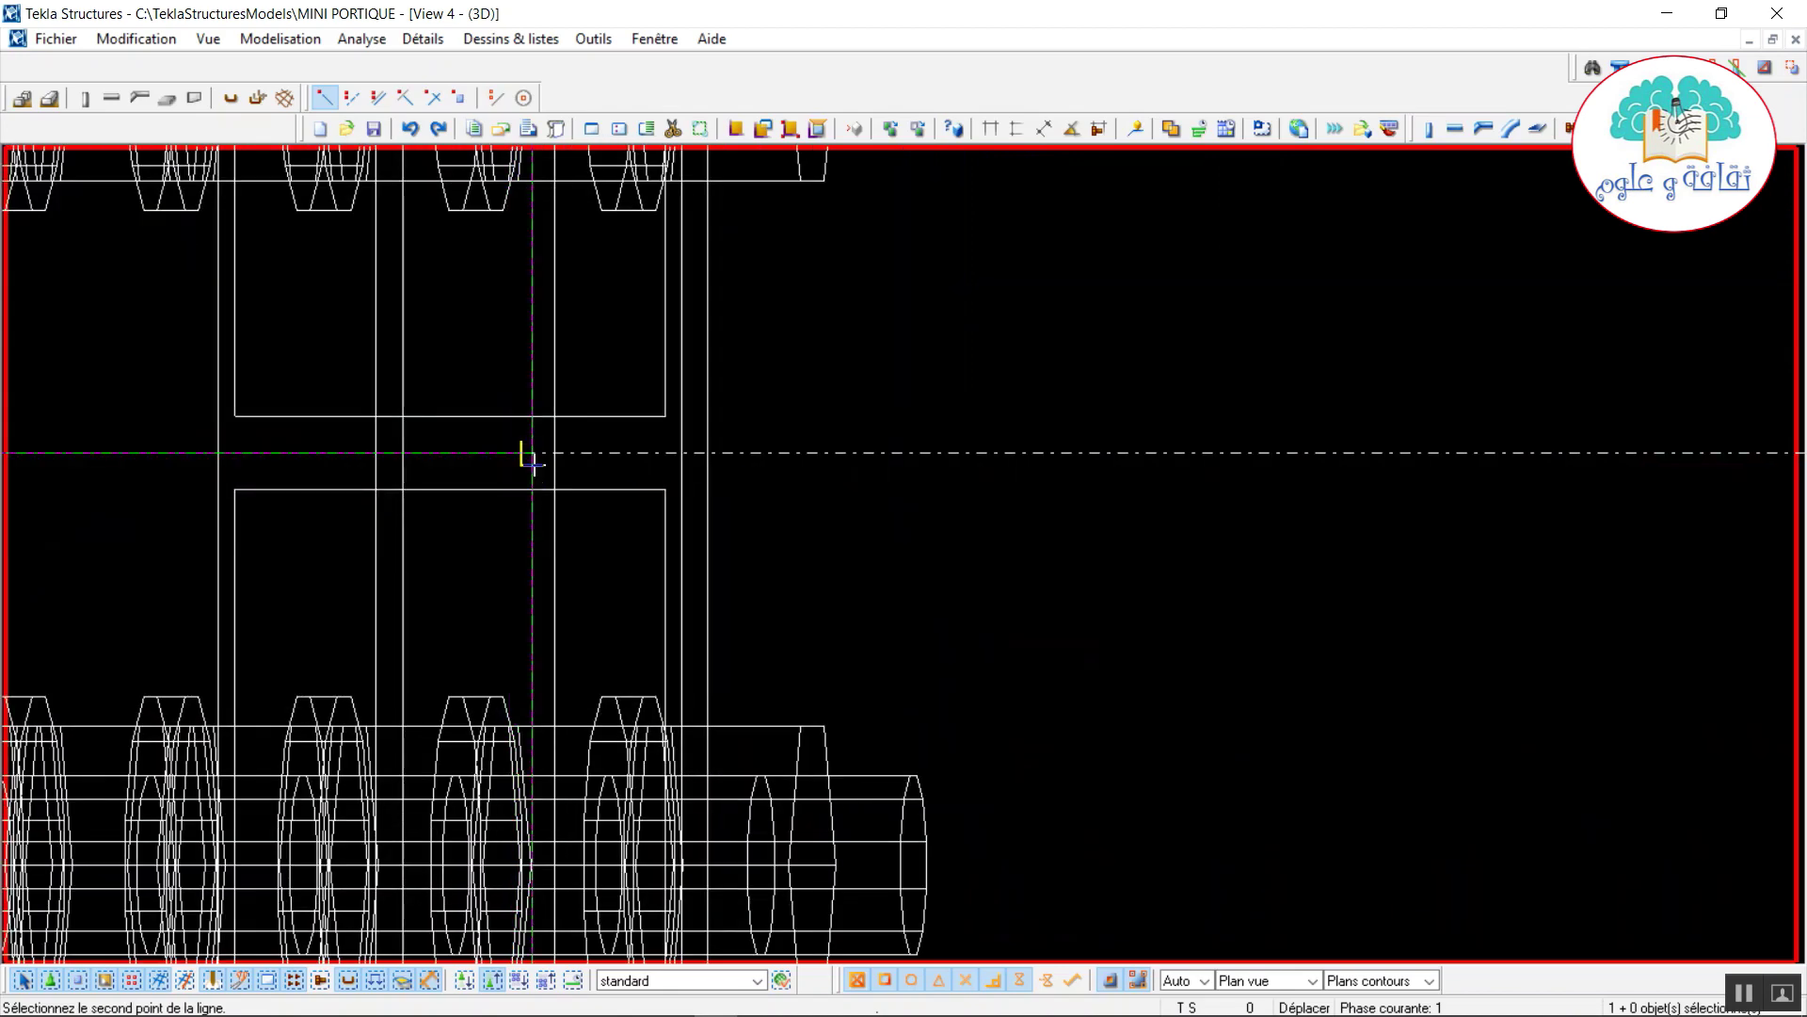
pyautogui.click(532, 454)
pyautogui.scroll(-6, 597, 593)
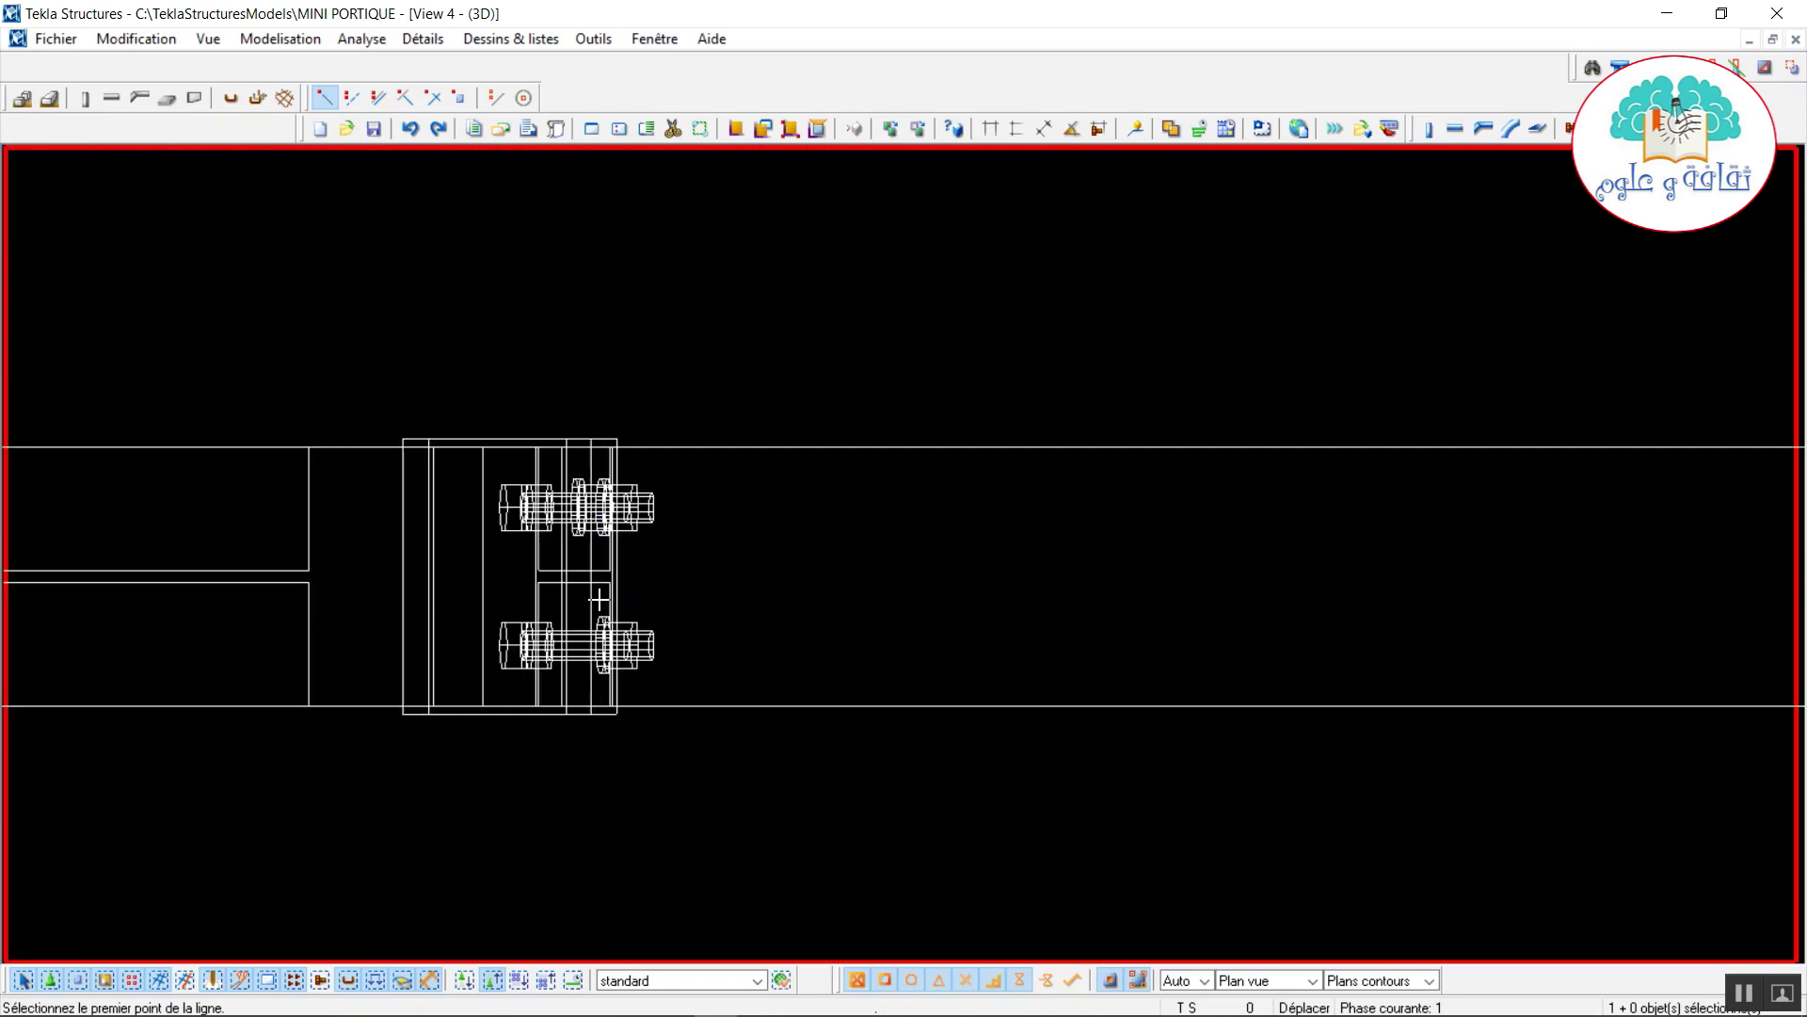
pyautogui.scroll(-3, 584, 595)
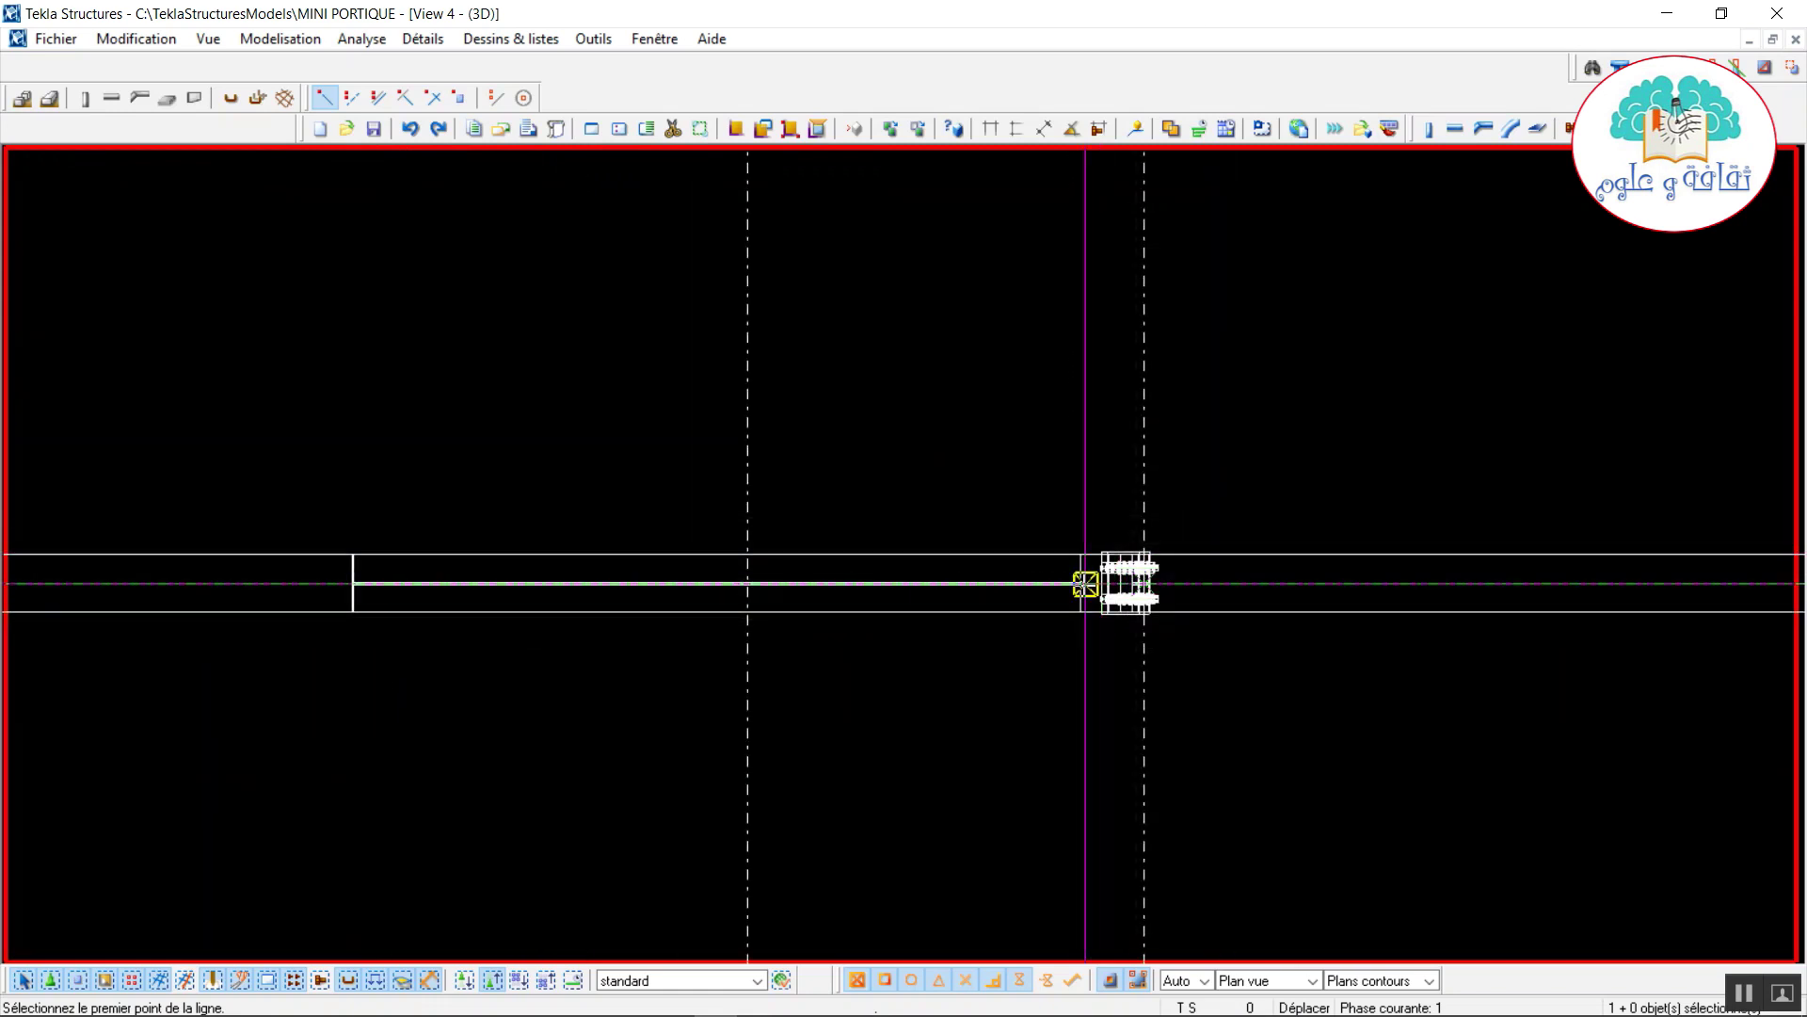
pyautogui.scroll(-3, 444, 625)
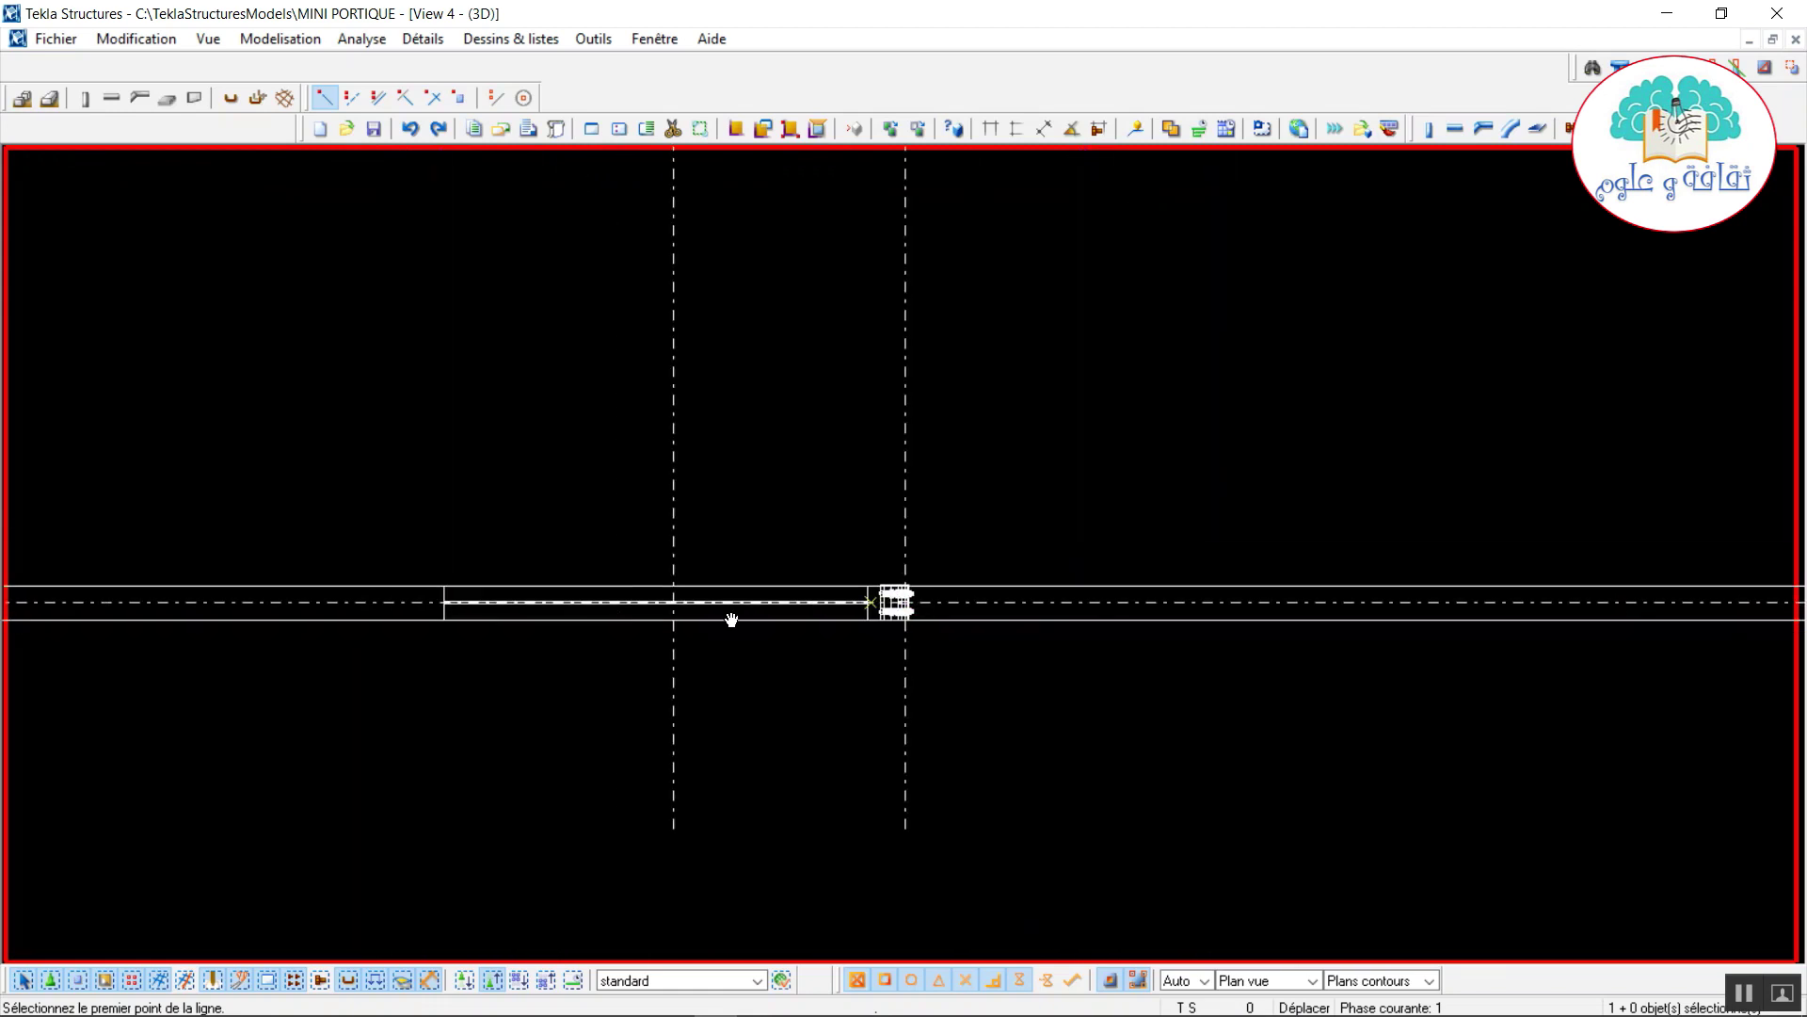
# Divide the line between the two construction points along grid line 1 with 8 division points and end the command.
pyautogui.moveTo(135, 699); pyautogui.dragTo(567, 677, button='middle')
pyautogui.moveTo(147, 640); pyautogui.dragTo(511, 712, button='middle')
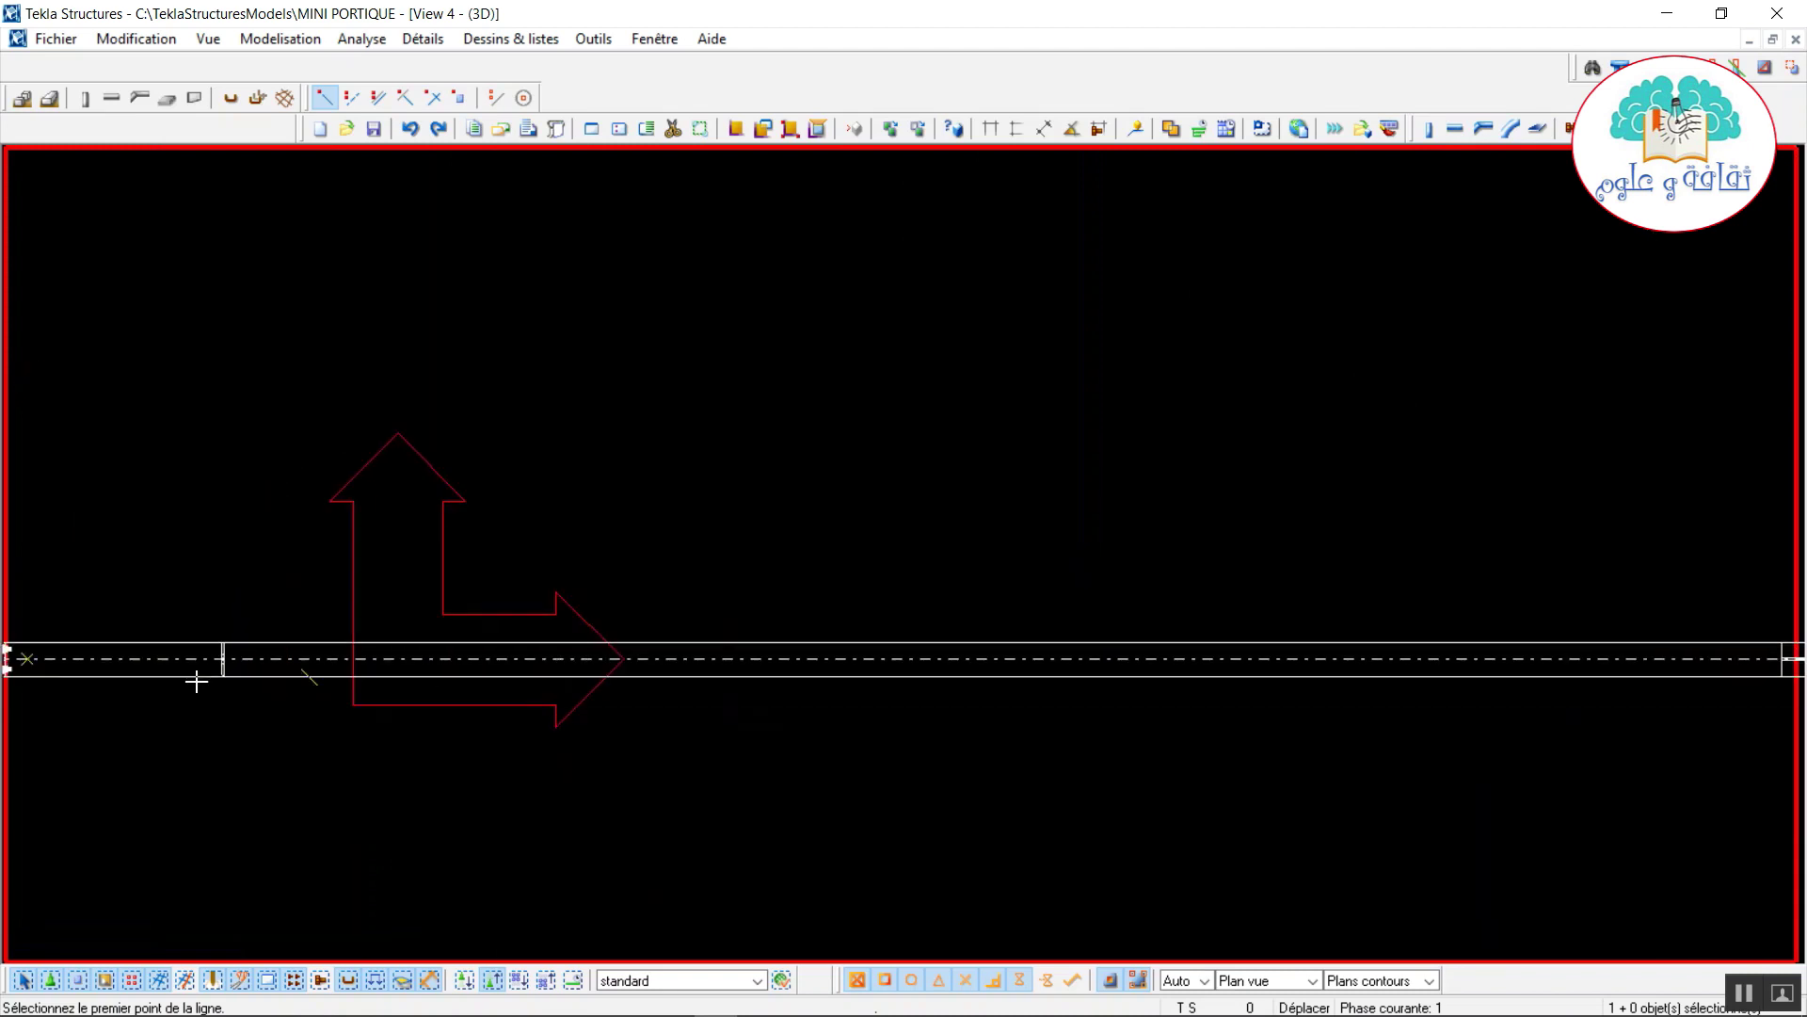
pyautogui.moveTo(113, 700); pyautogui.dragTo(367, 702, button='middle')
pyautogui.scroll(-4, 629, 720)
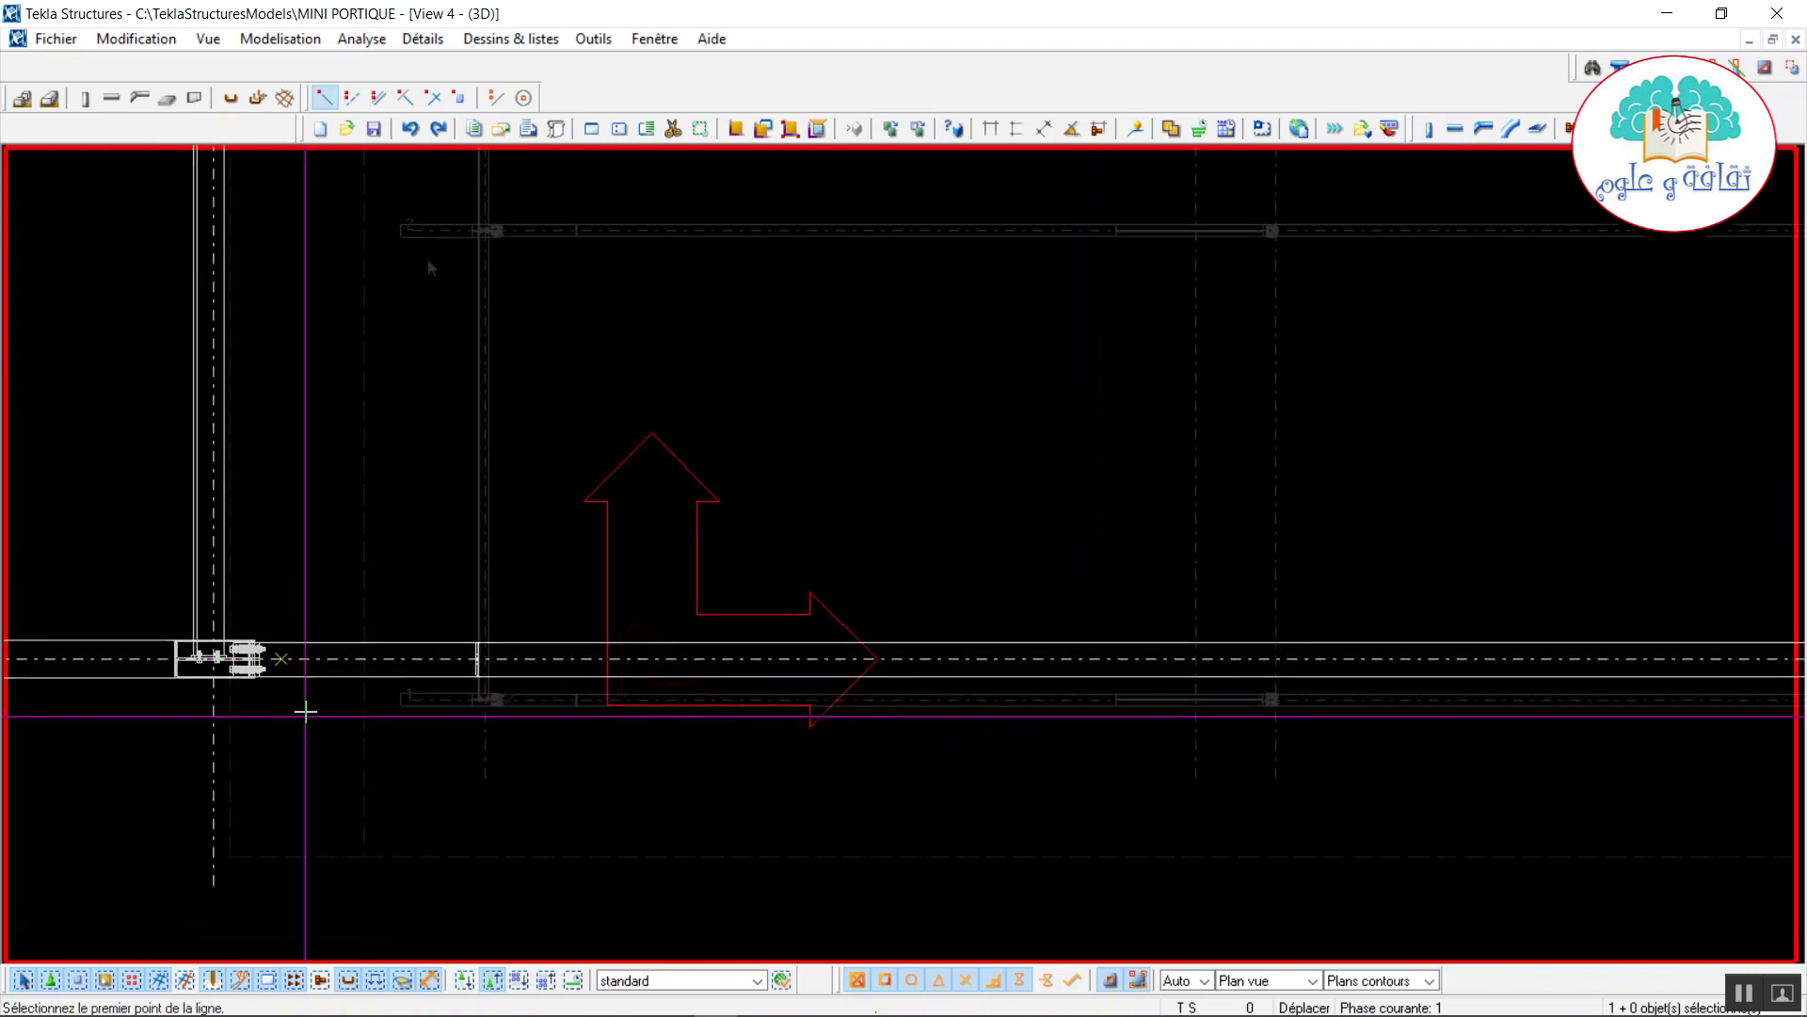
pyautogui.click(351, 99)
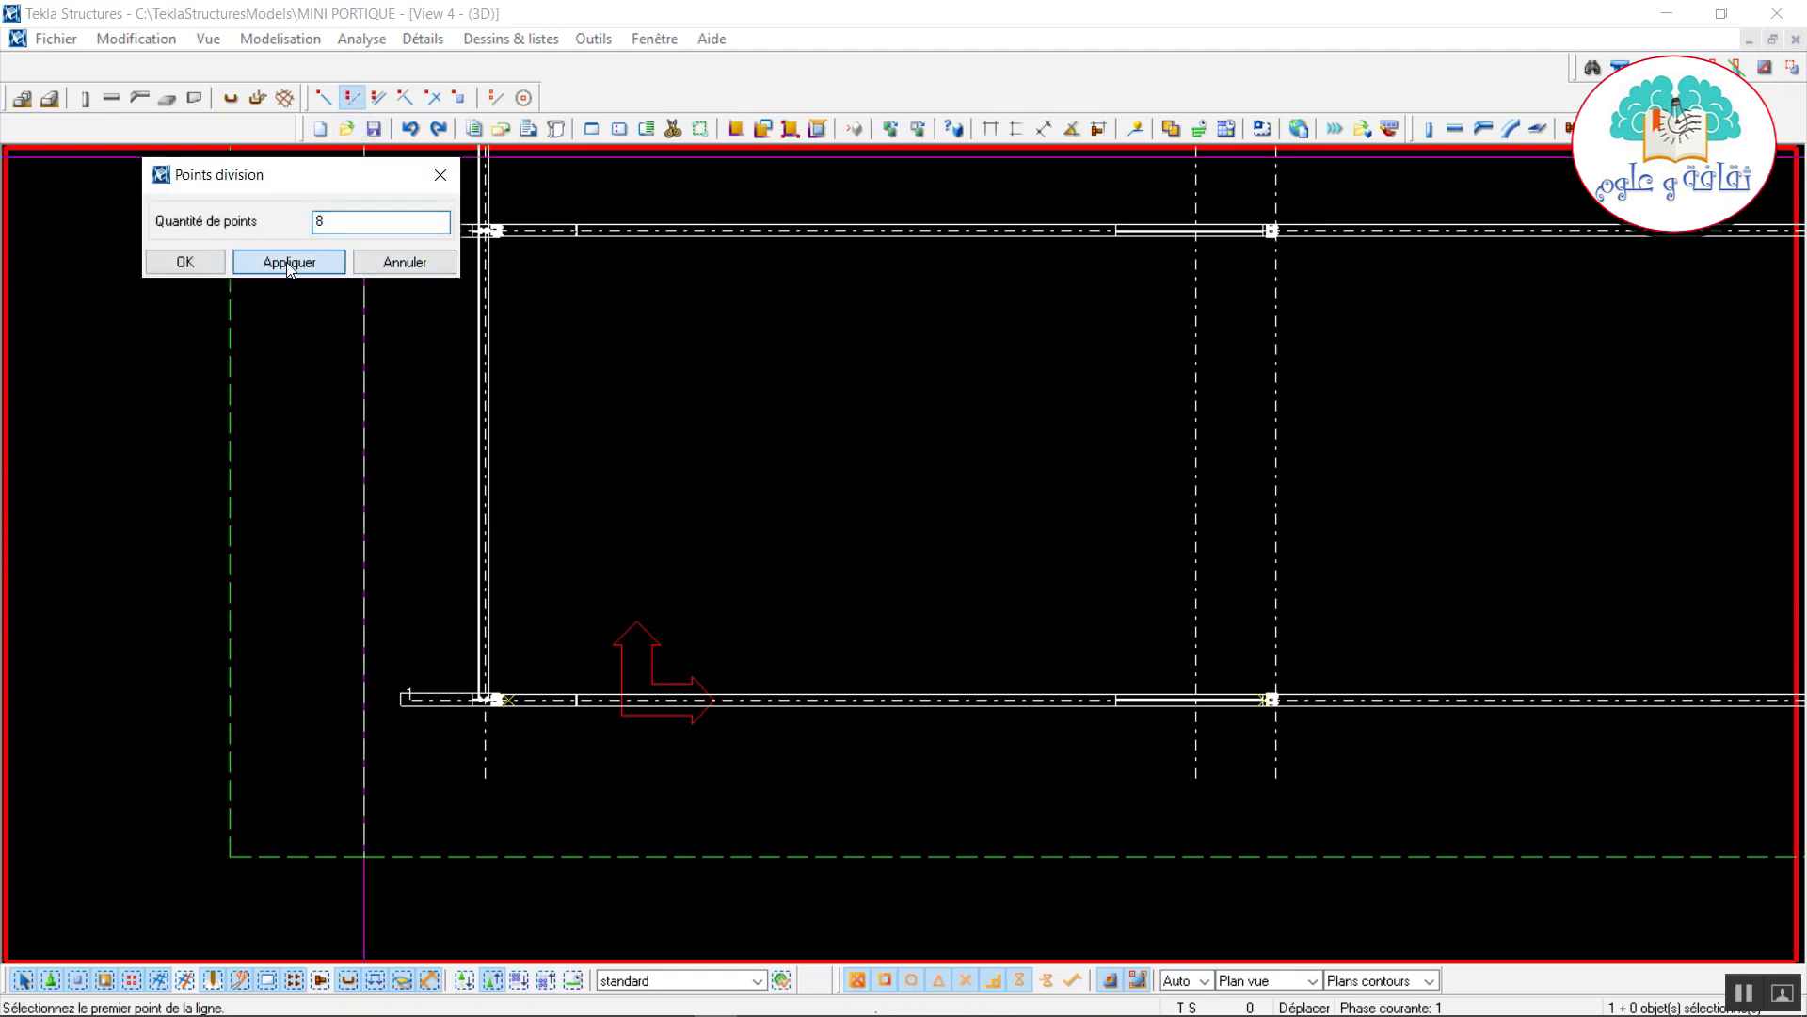
pyautogui.click(203, 267)
pyautogui.scroll(3, 612, 716)
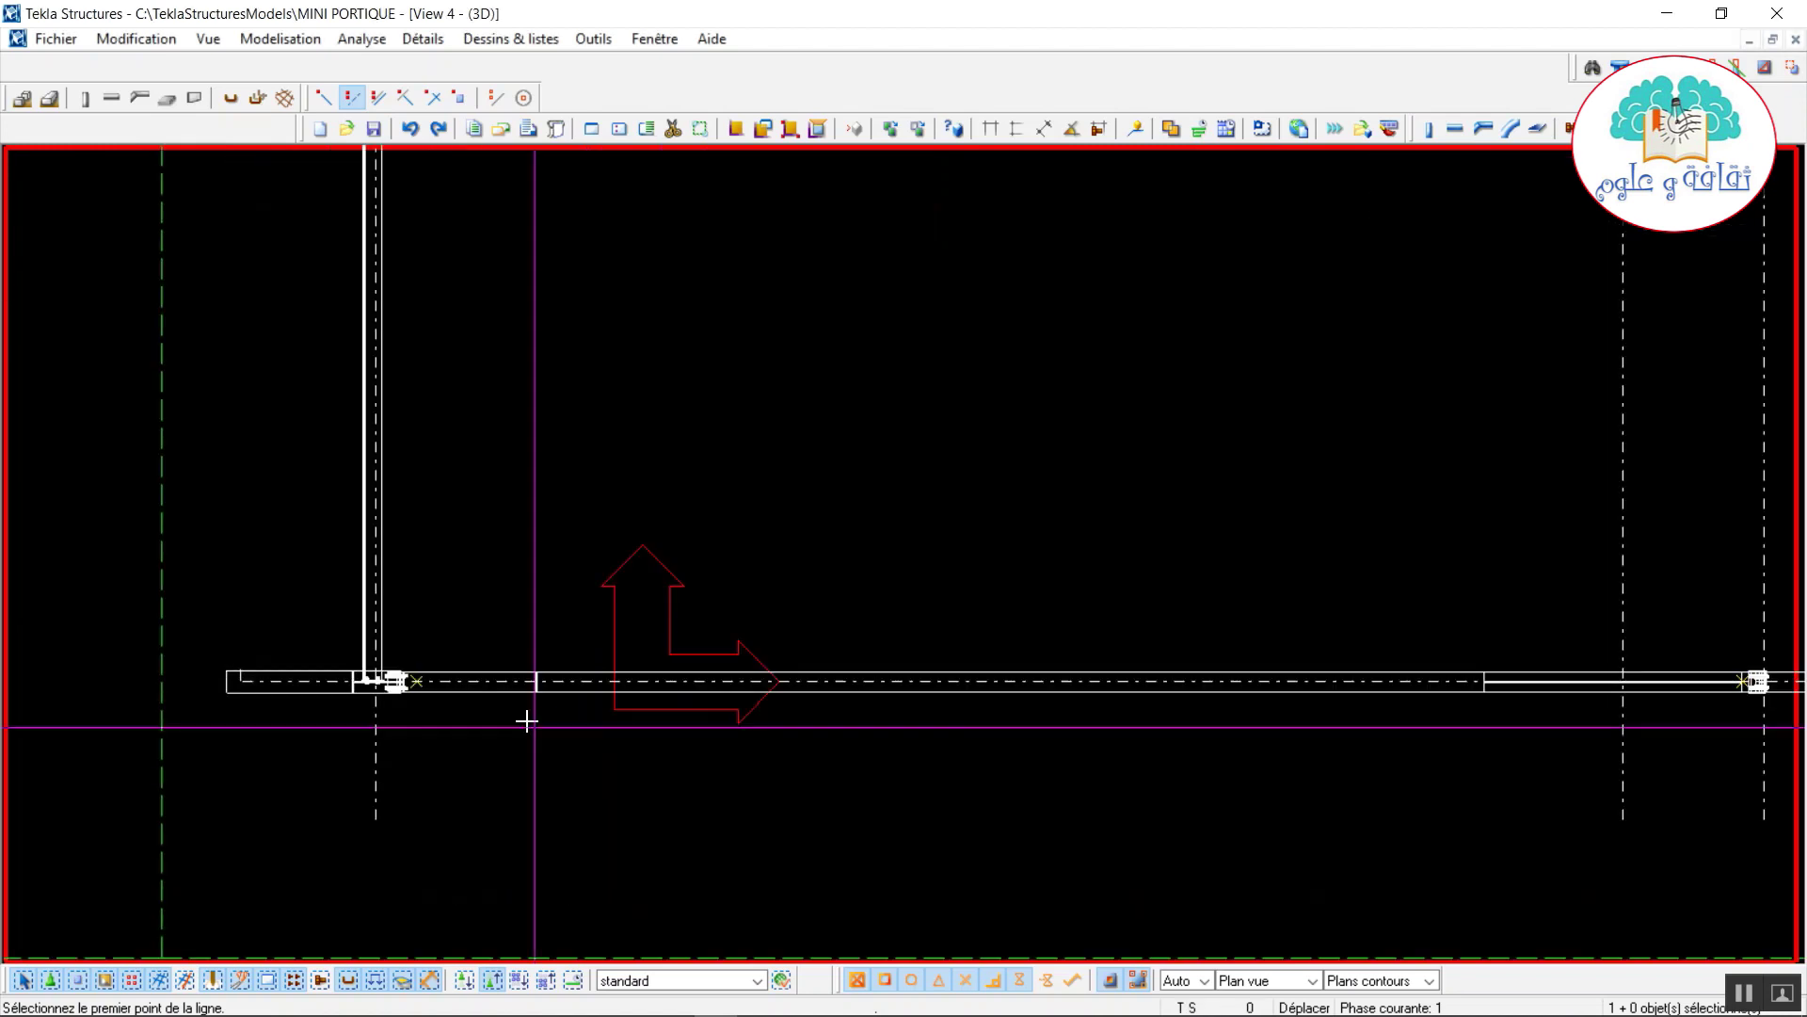
pyautogui.click(418, 680)
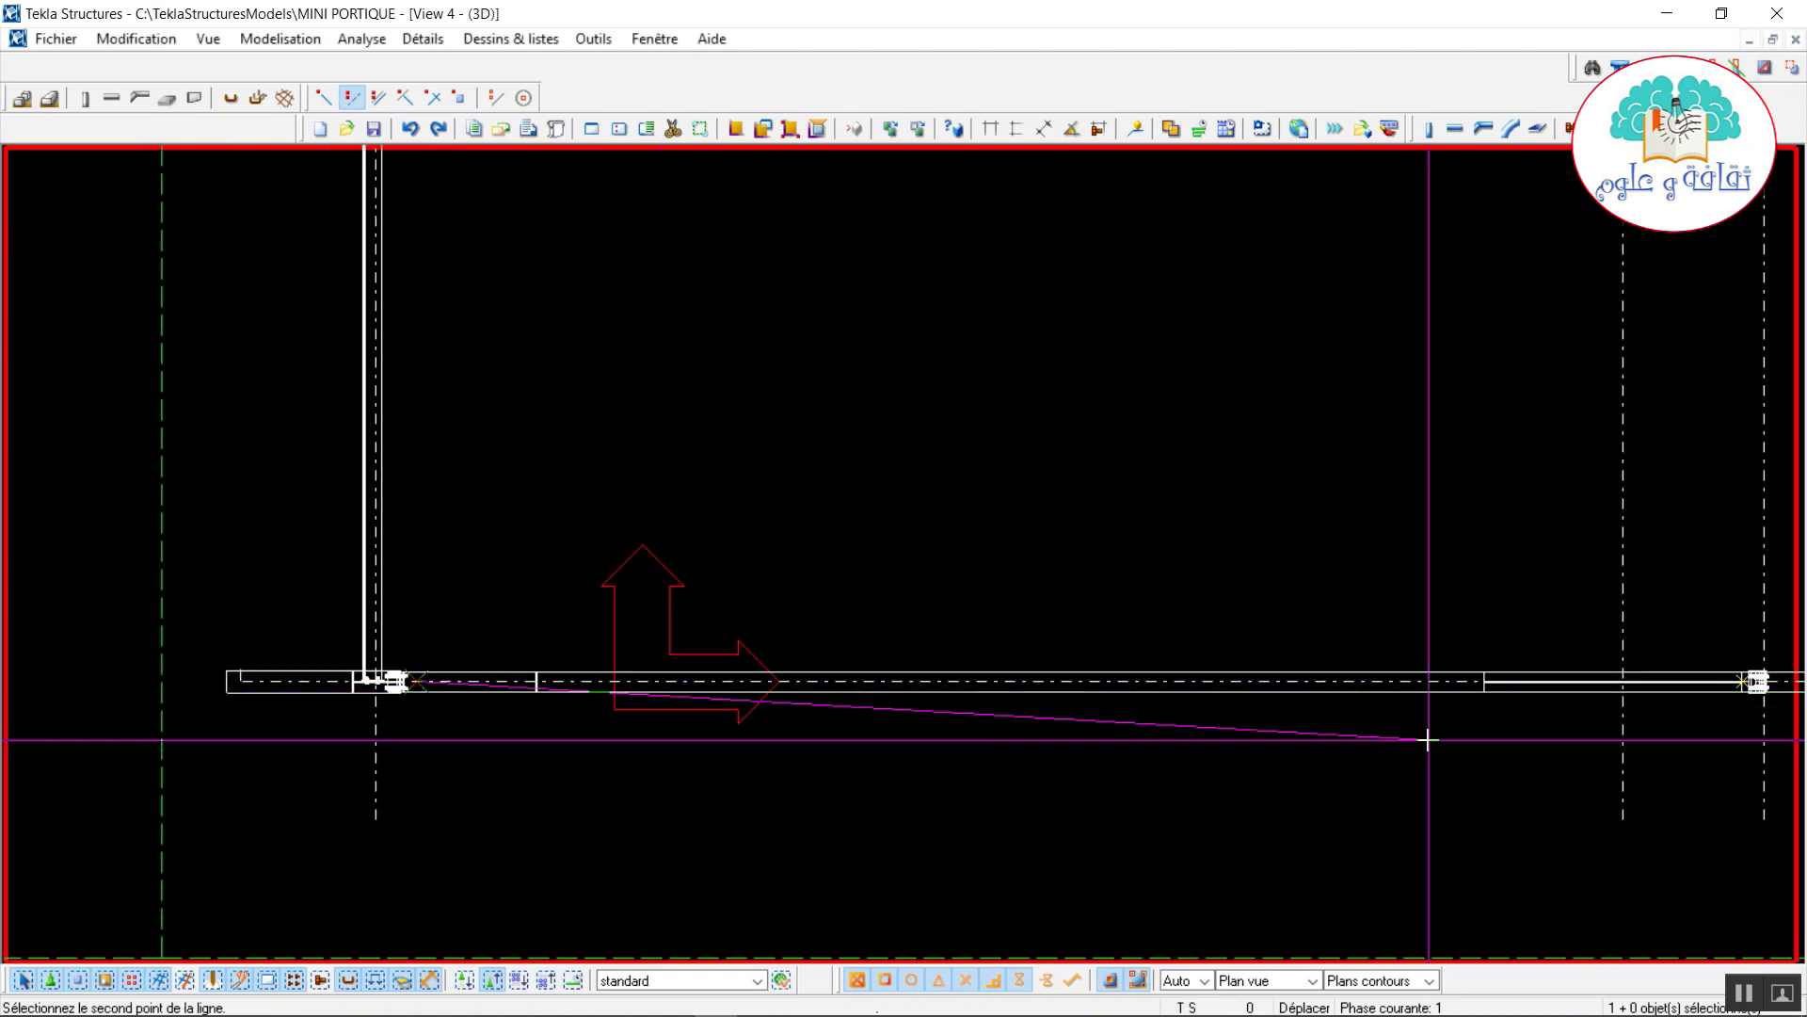
pyautogui.moveTo(1432, 738); pyautogui.dragTo(872, 726, button='middle')
pyautogui.scroll(2, 1092, 725)
pyautogui.scroll(5, 1180, 671)
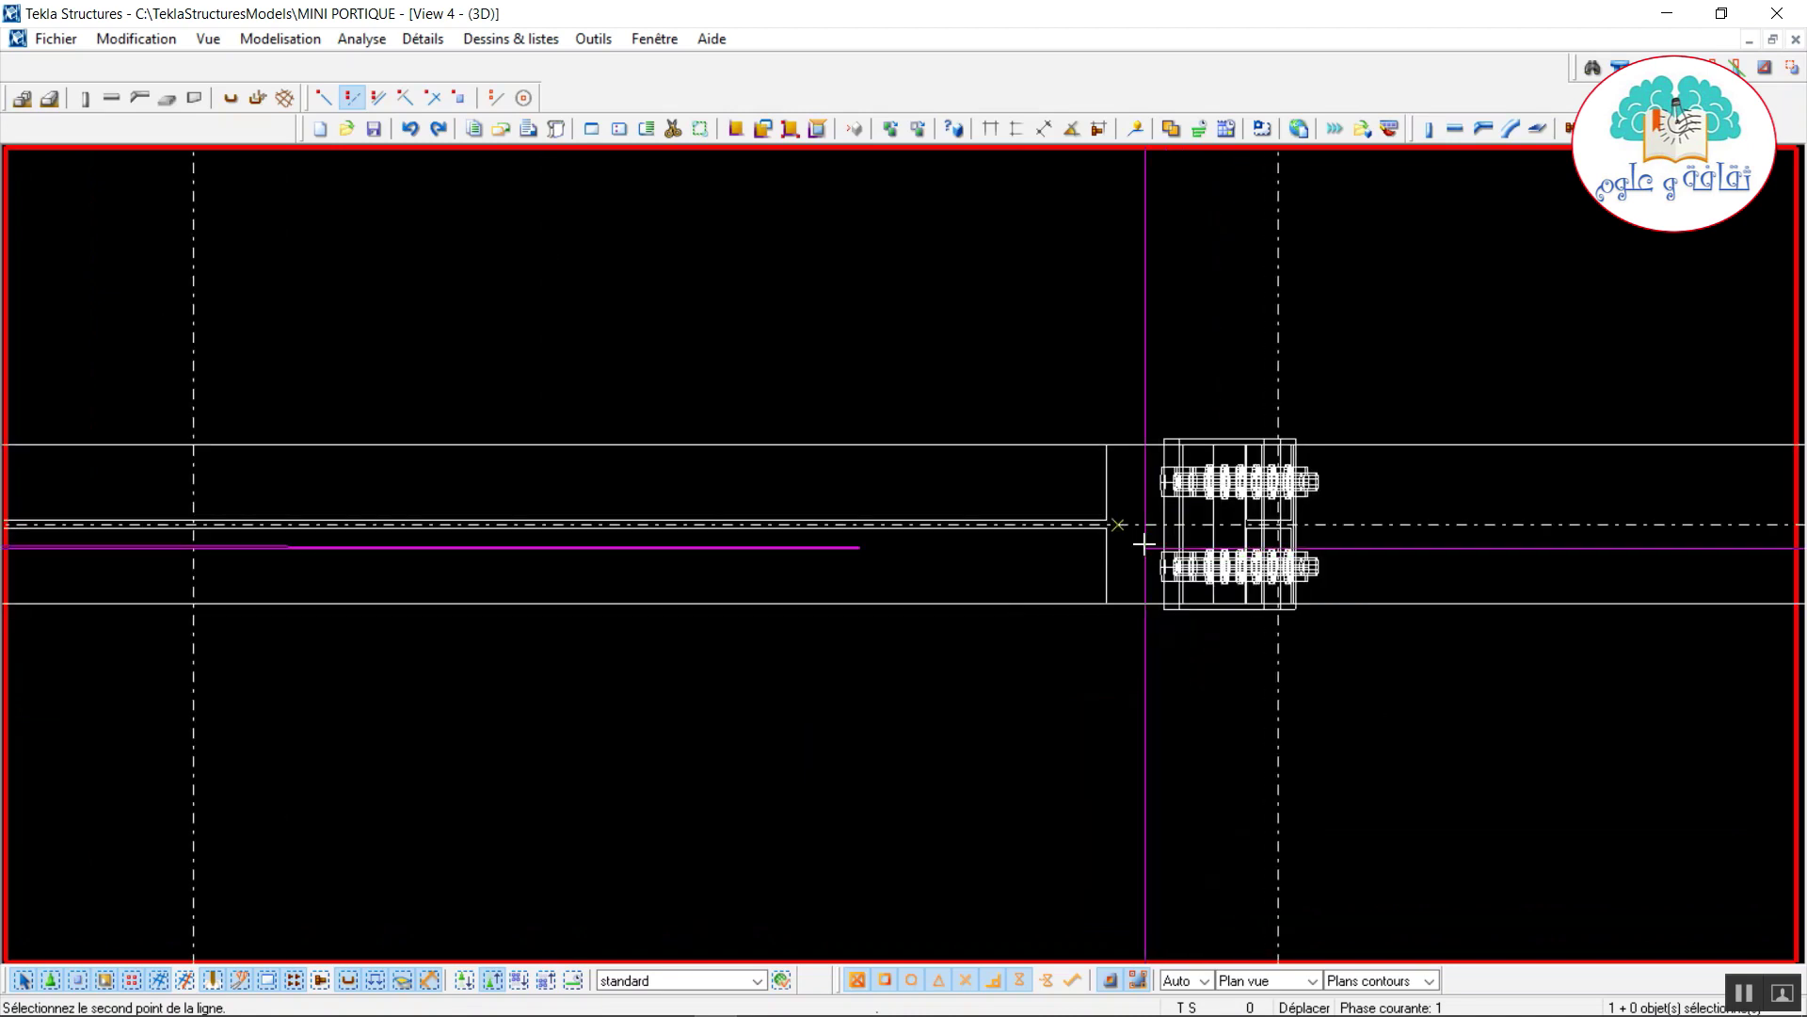
pyautogui.click(1109, 541)
pyautogui.scroll(-8, 1107, 548)
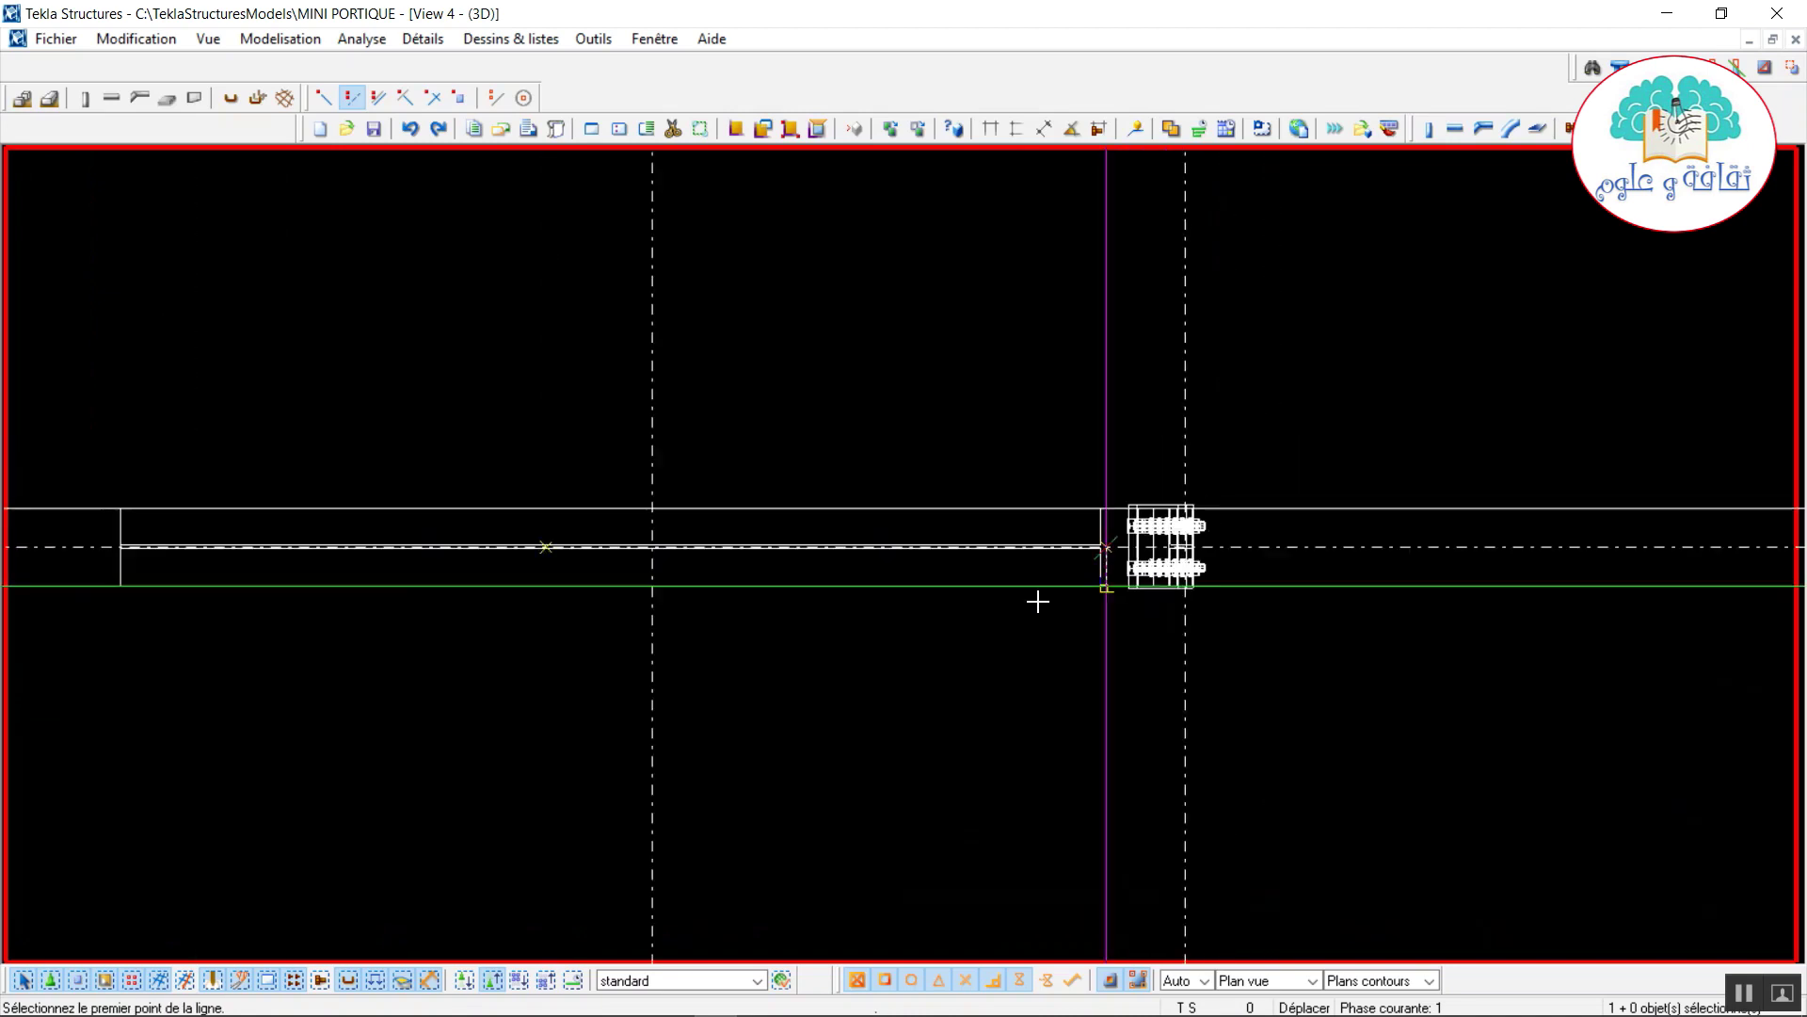
pyautogui.moveTo(738, 645); pyautogui.dragTo(1142, 658, button='middle')
pyautogui.rightClick(1006, 454)
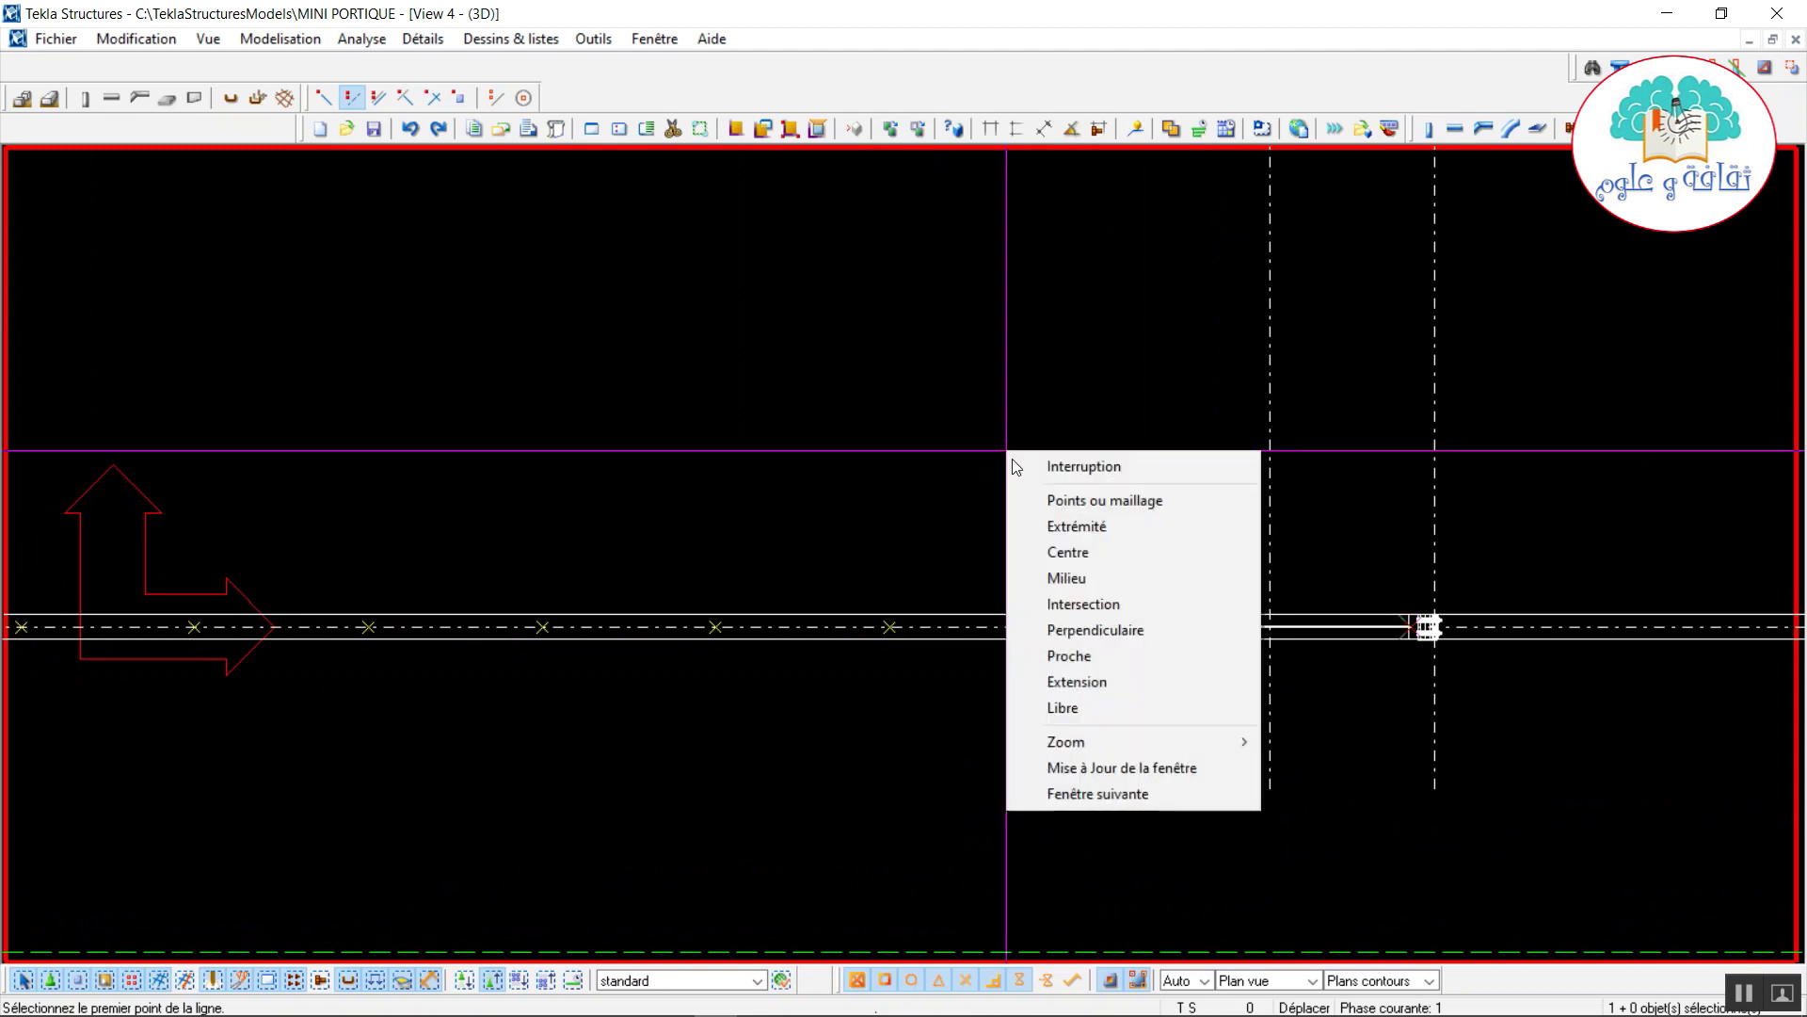
pyautogui.click(1037, 472)
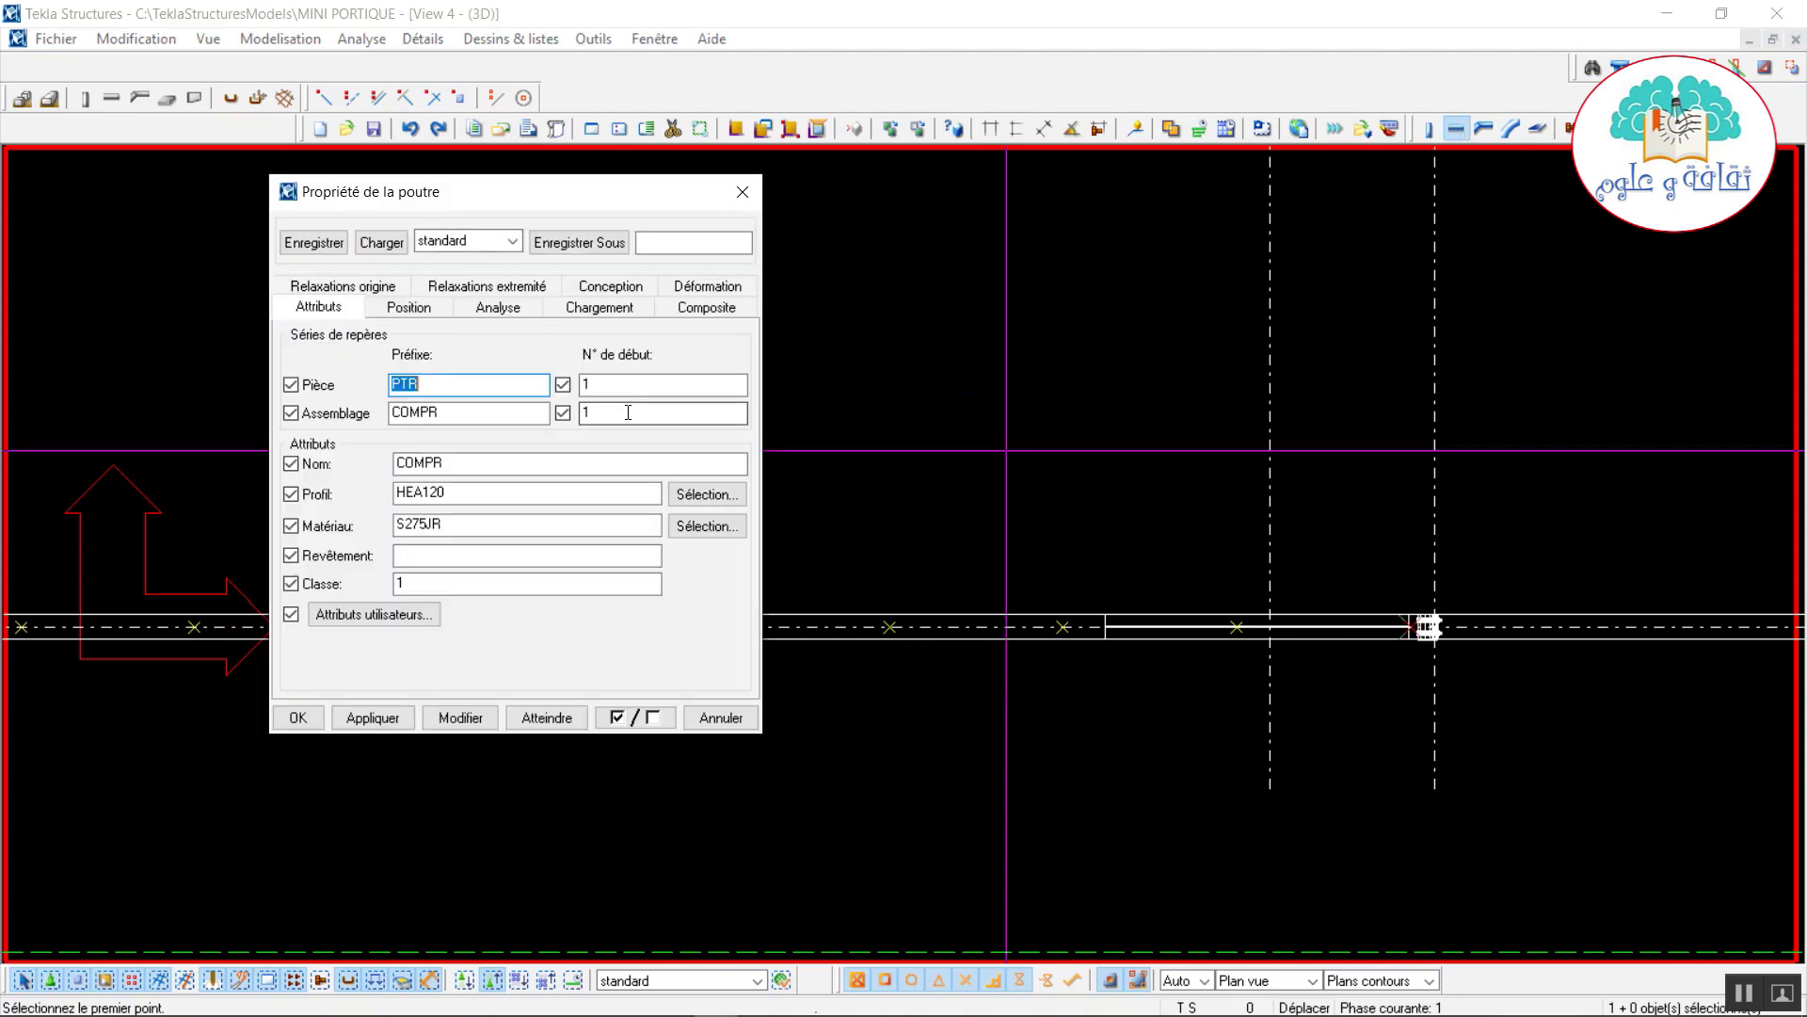
# Set the beam properties to name PANNE, part prefix PN, assembly prefix POUTRE and profile IPE100, and apply them.
pyautogui.moveTo(456, 463); pyautogui.dragTo(321, 461)
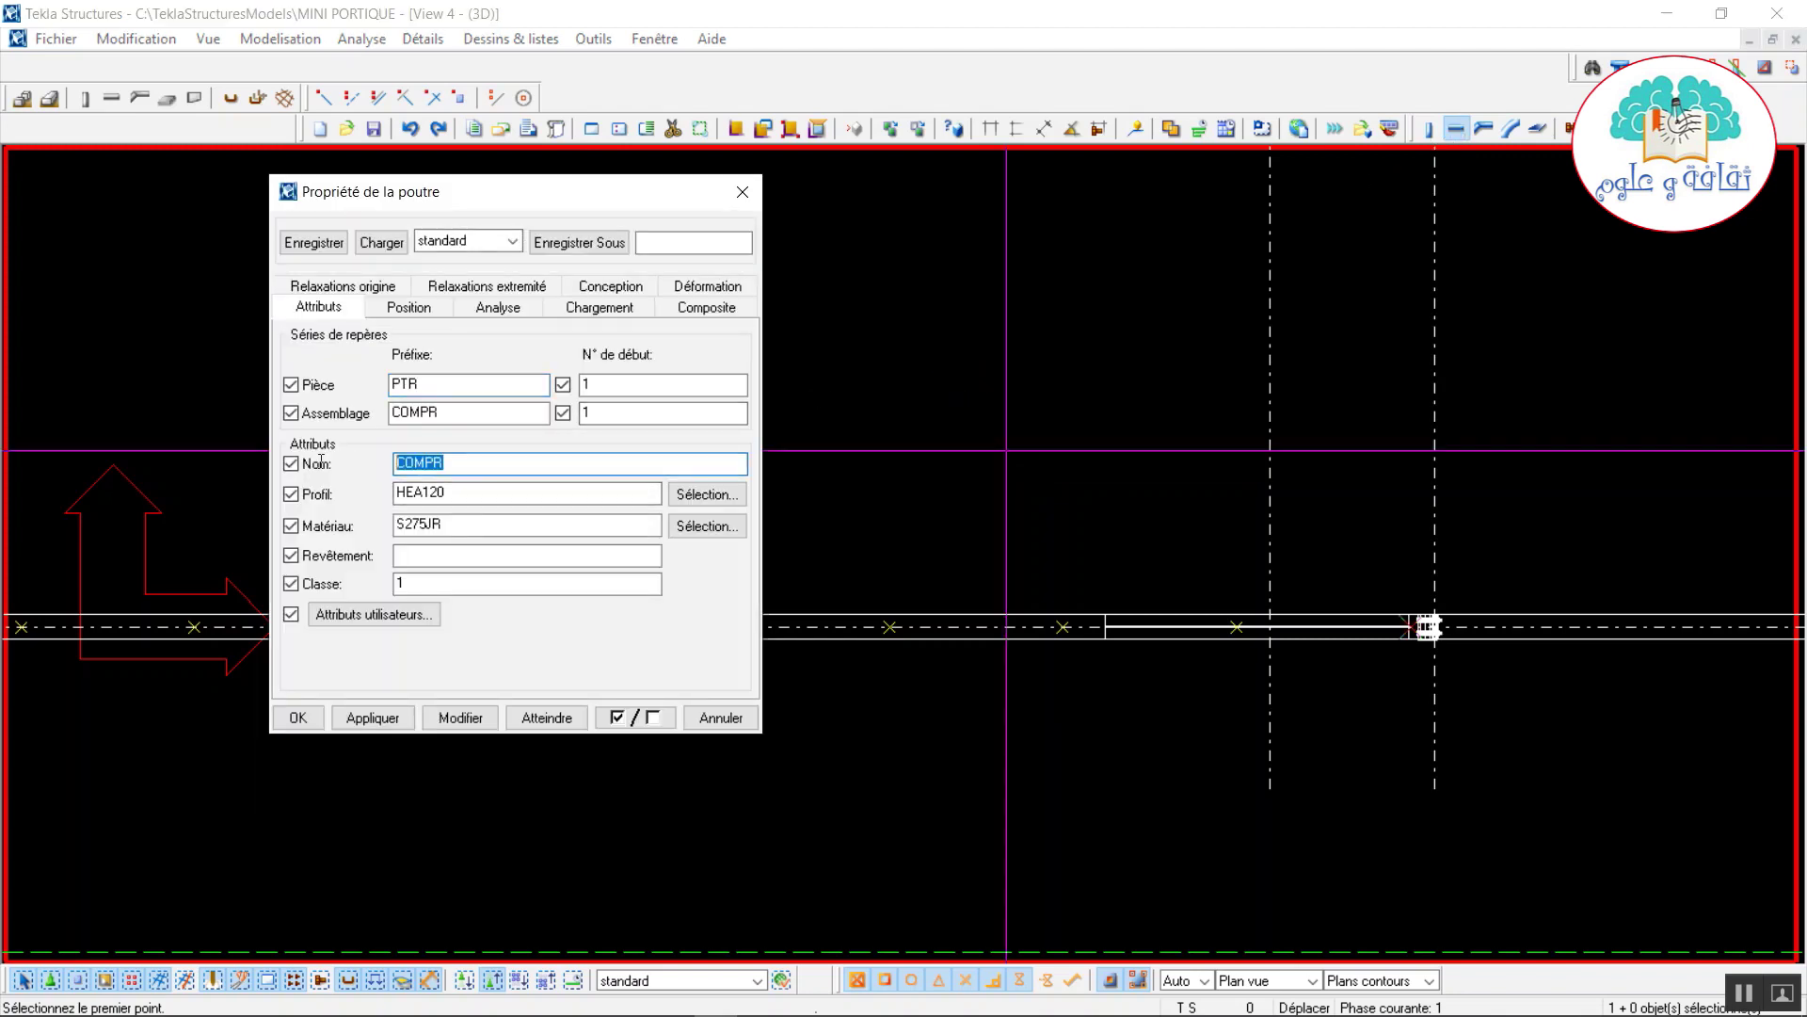
pyautogui.write('PANNE')
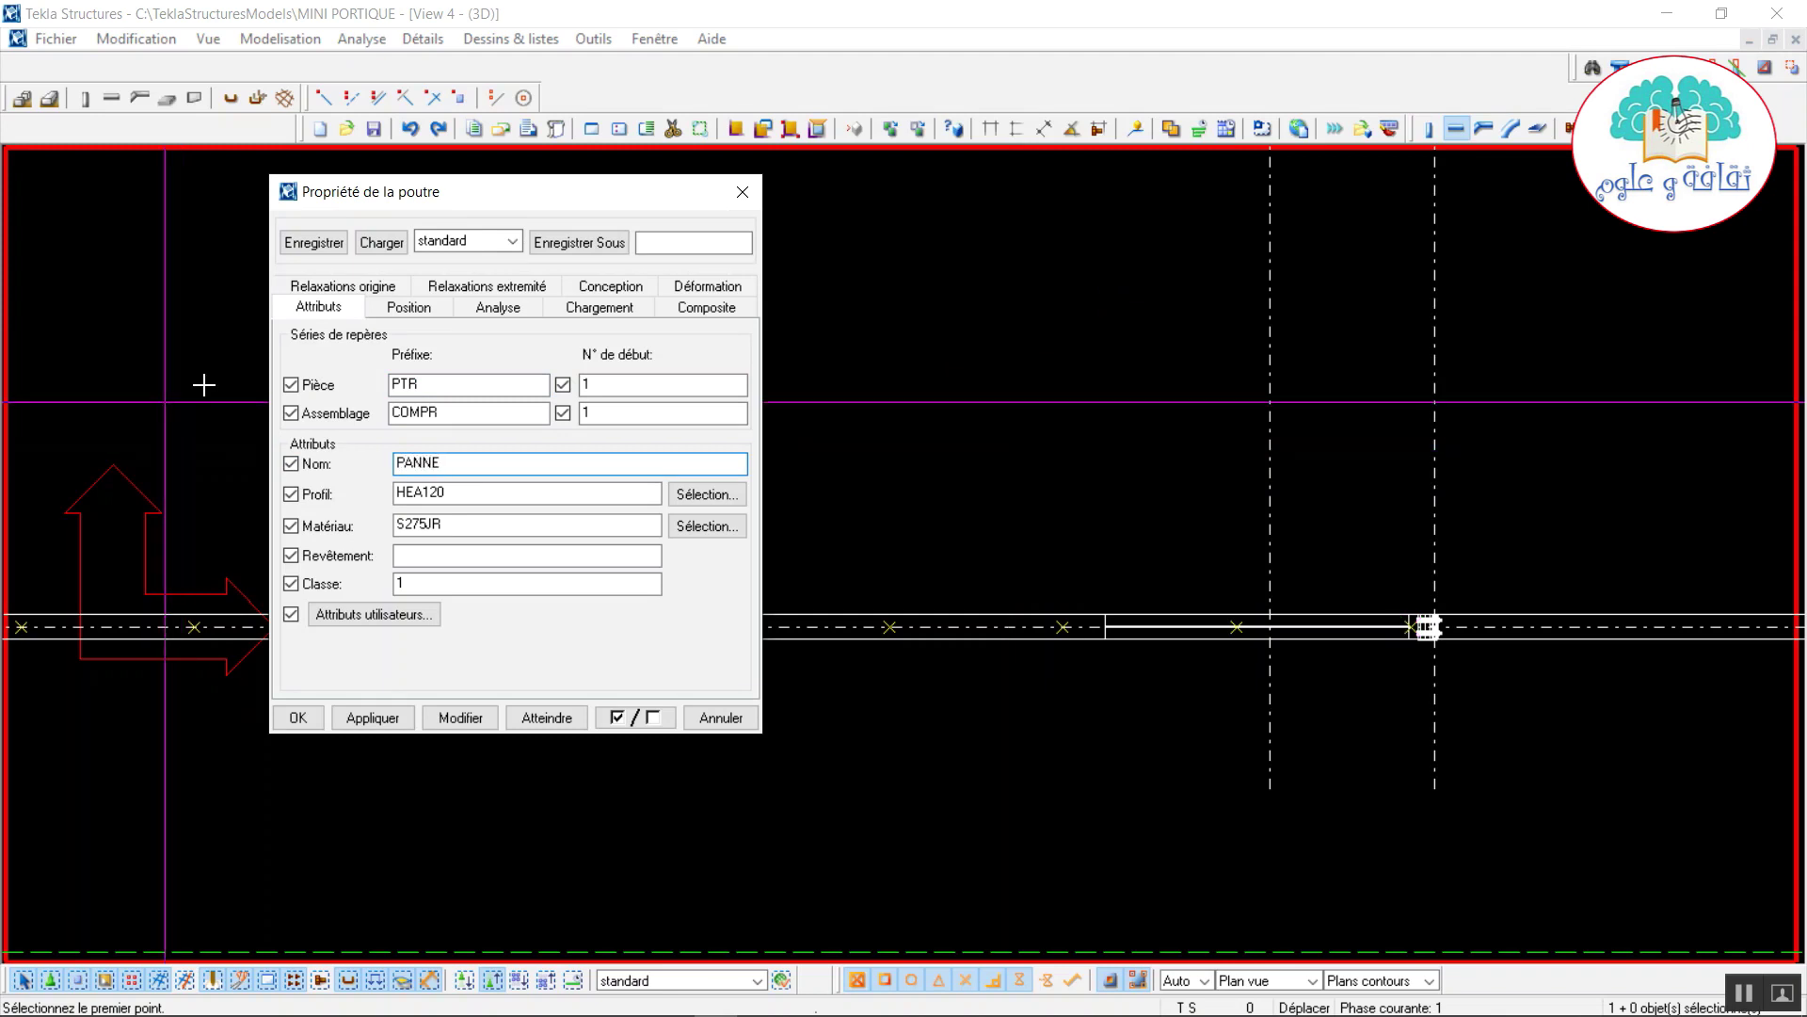
pyautogui.moveTo(457, 411); pyautogui.dragTo(358, 410)
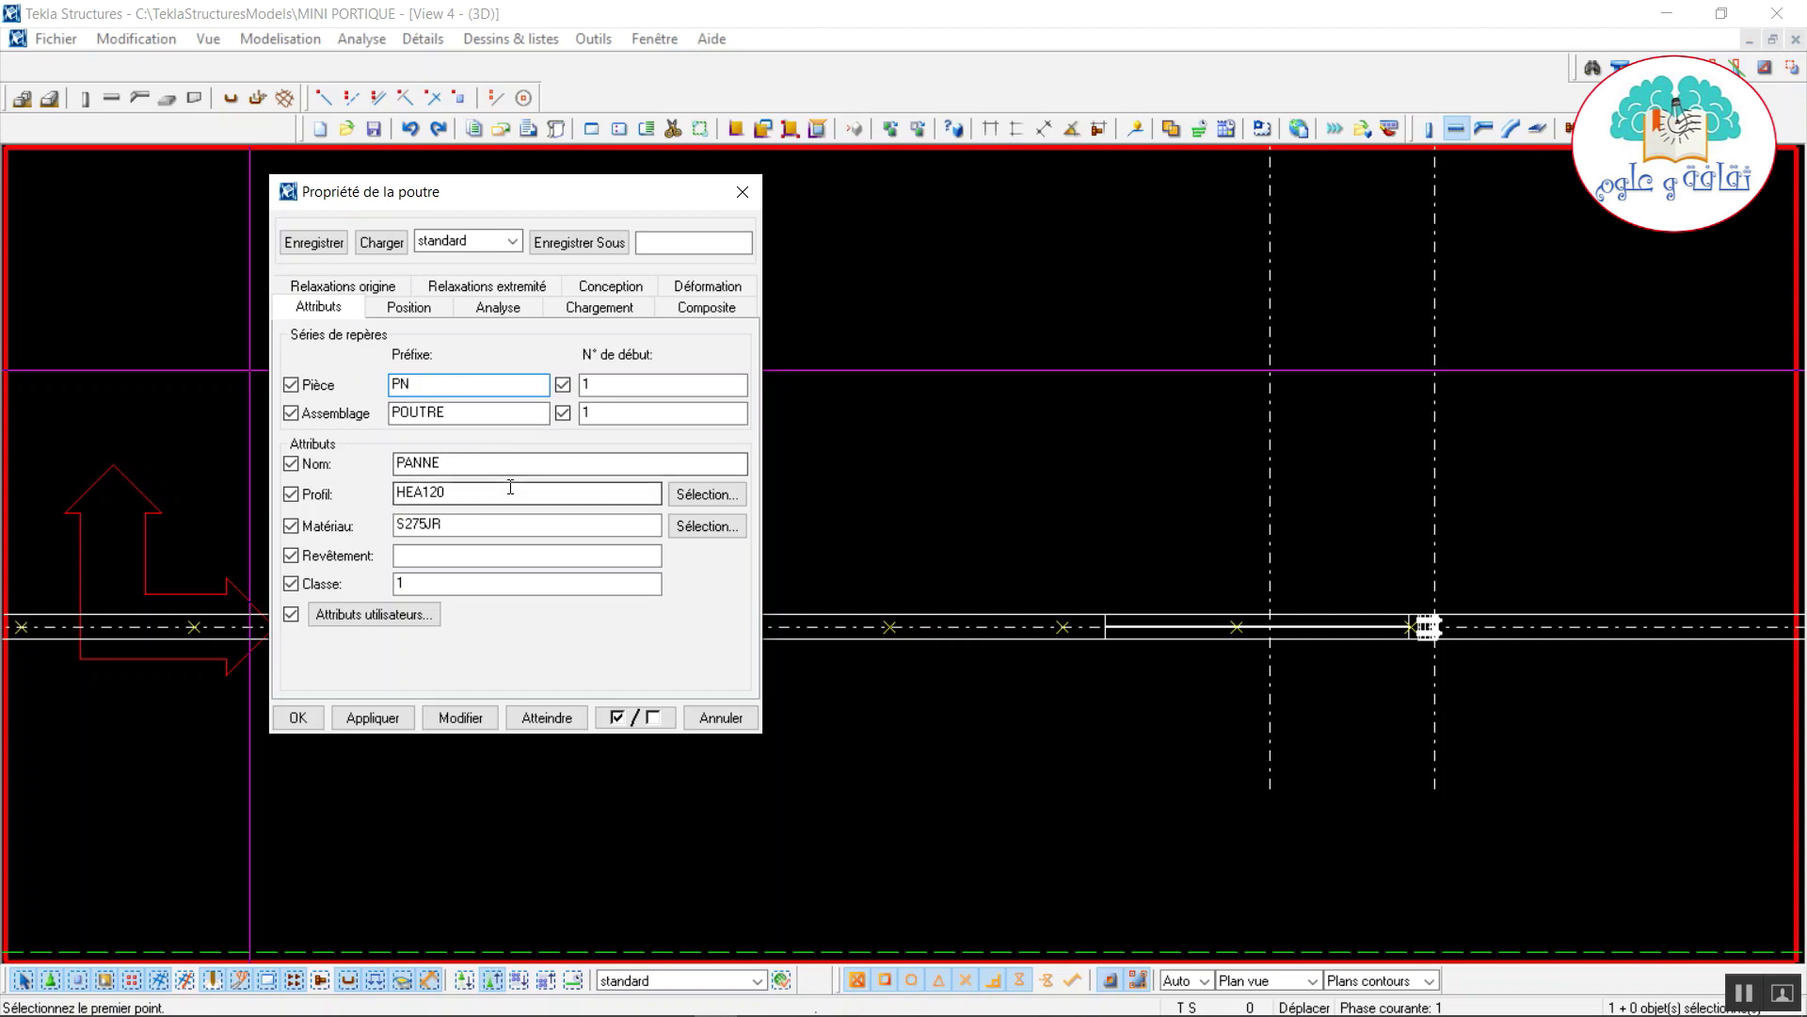
pyautogui.click(466, 485)
pyautogui.doubleClick(466, 484)
pyautogui.write('IP')
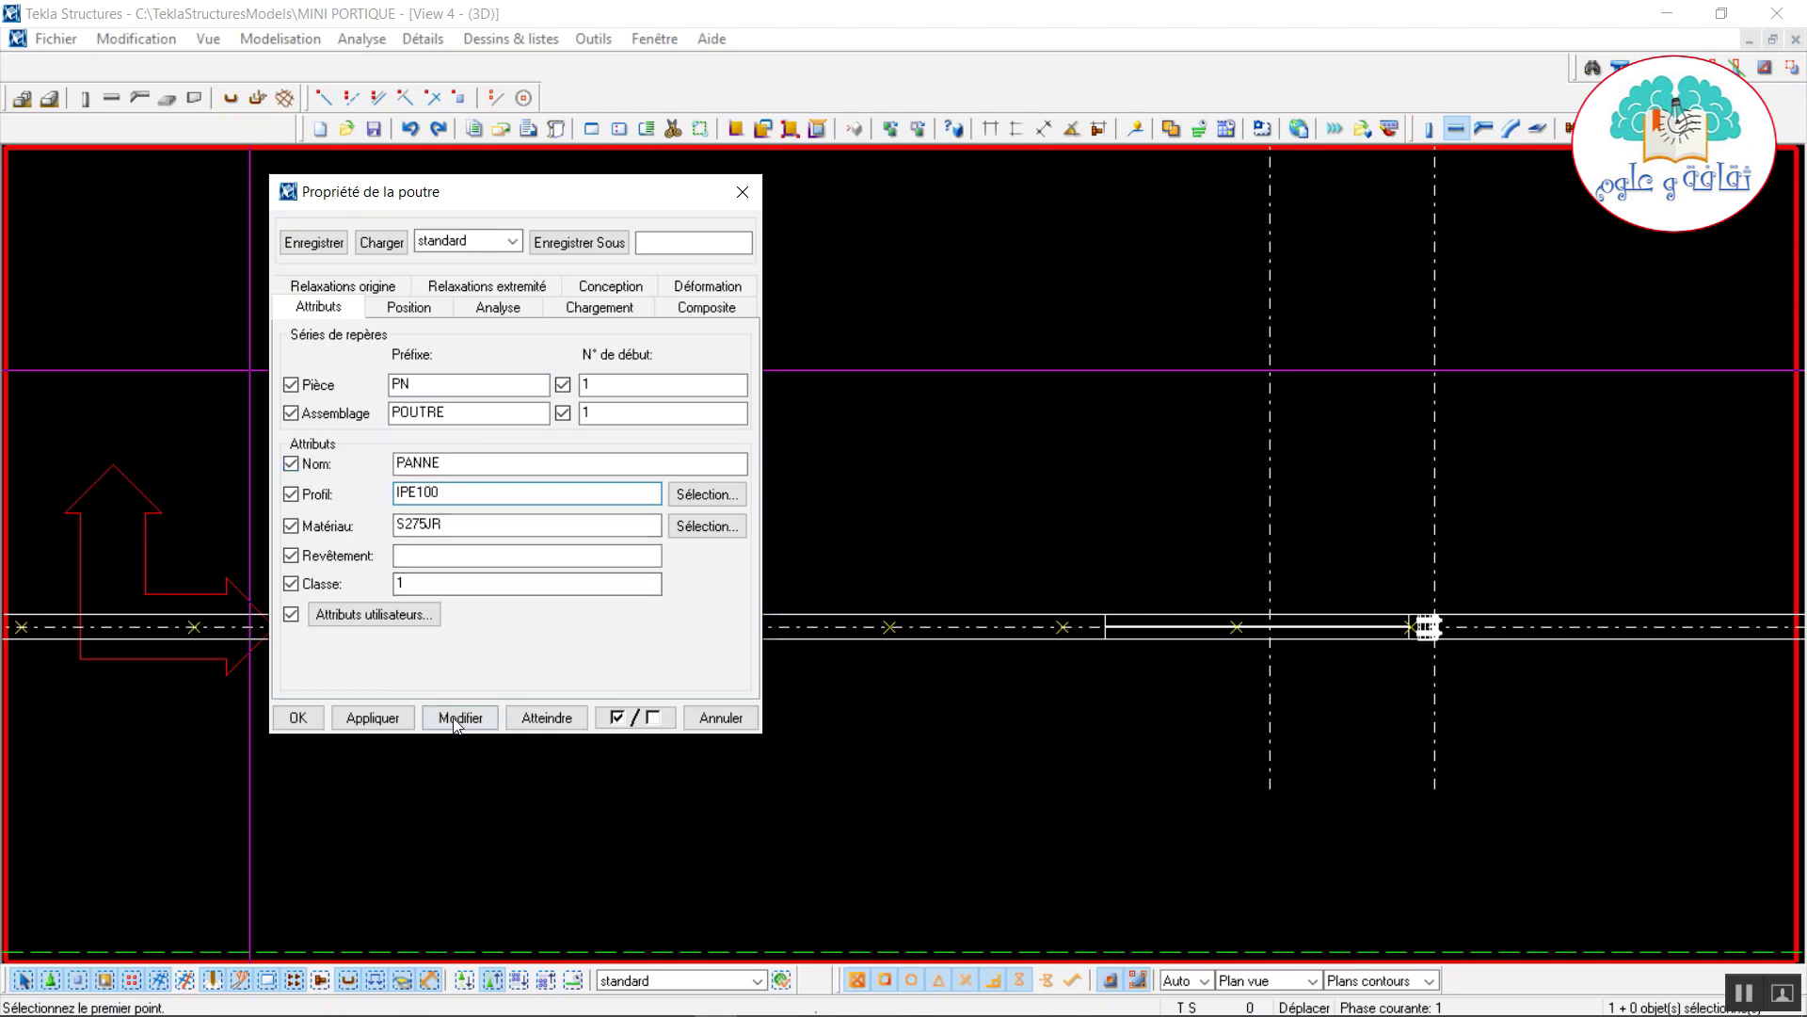
pyautogui.click(336, 720)
pyautogui.click(297, 717)
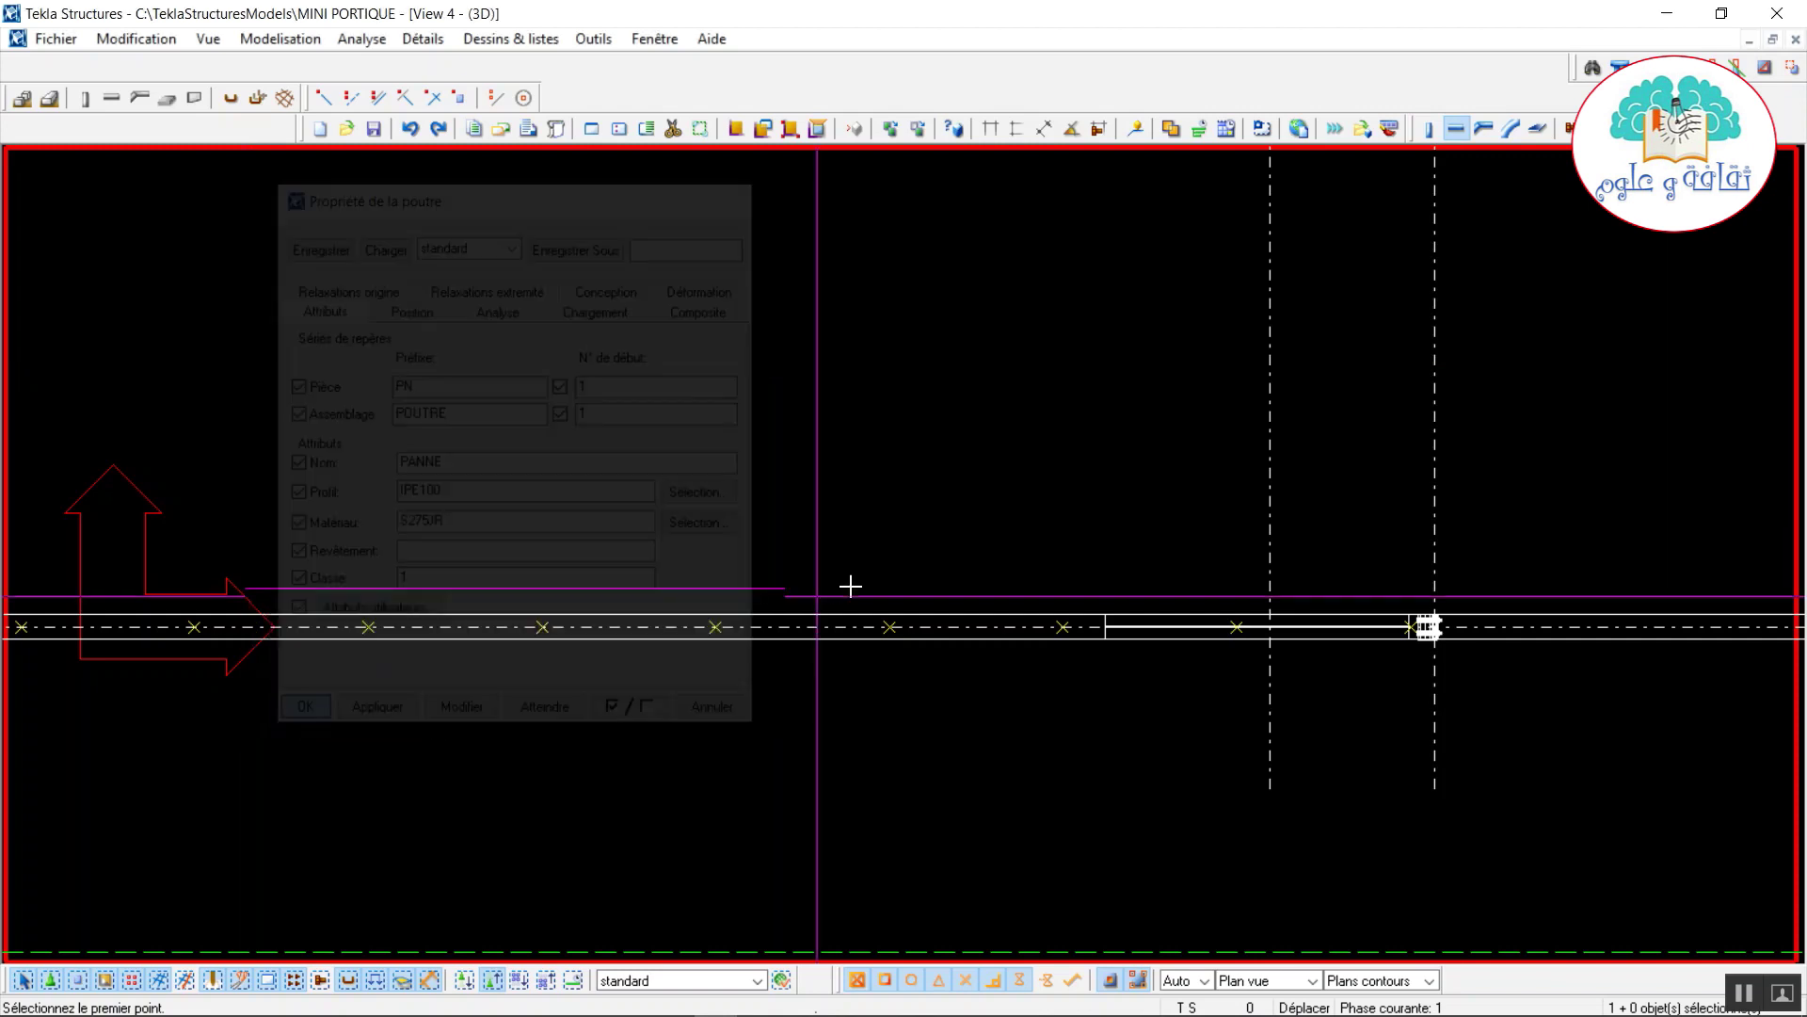
# Model the purlin beam from the construction point beside the ridge on grid line 1 to the matching point on the opposite end frame.
pyautogui.scroll(5, 1370, 598)
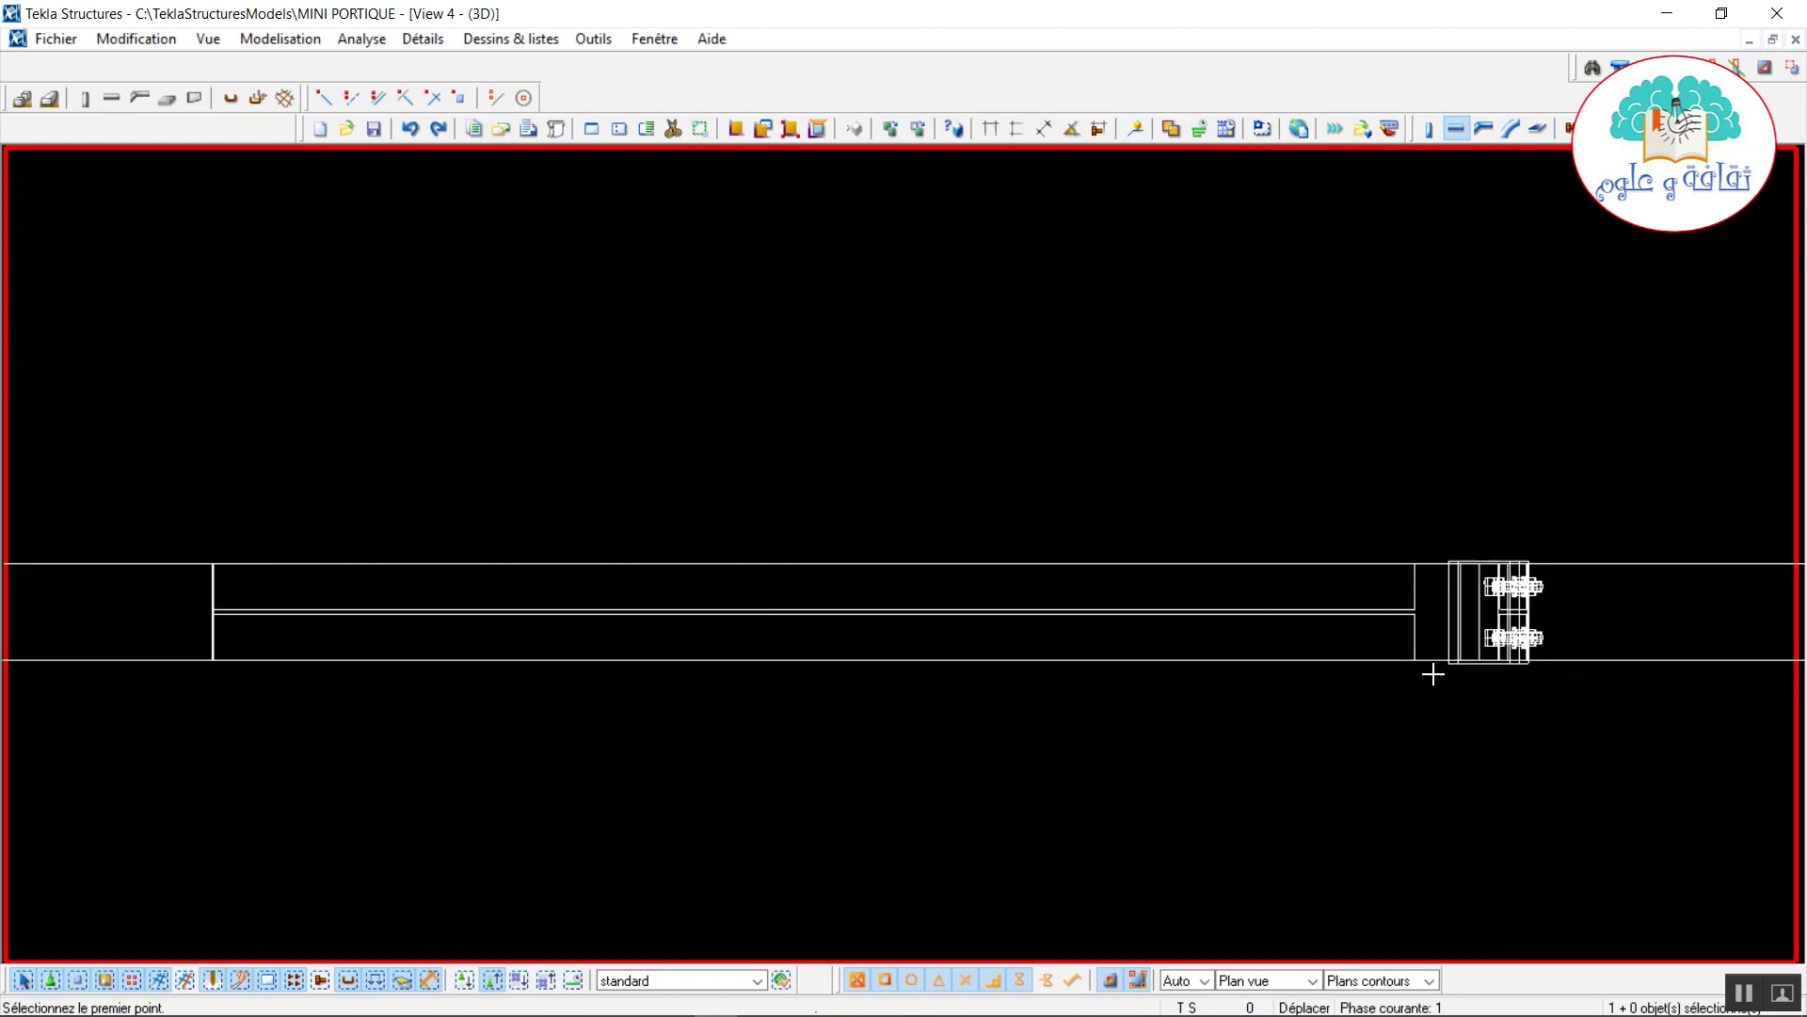
pyautogui.click(1422, 607)
pyautogui.scroll(-6, 1421, 607)
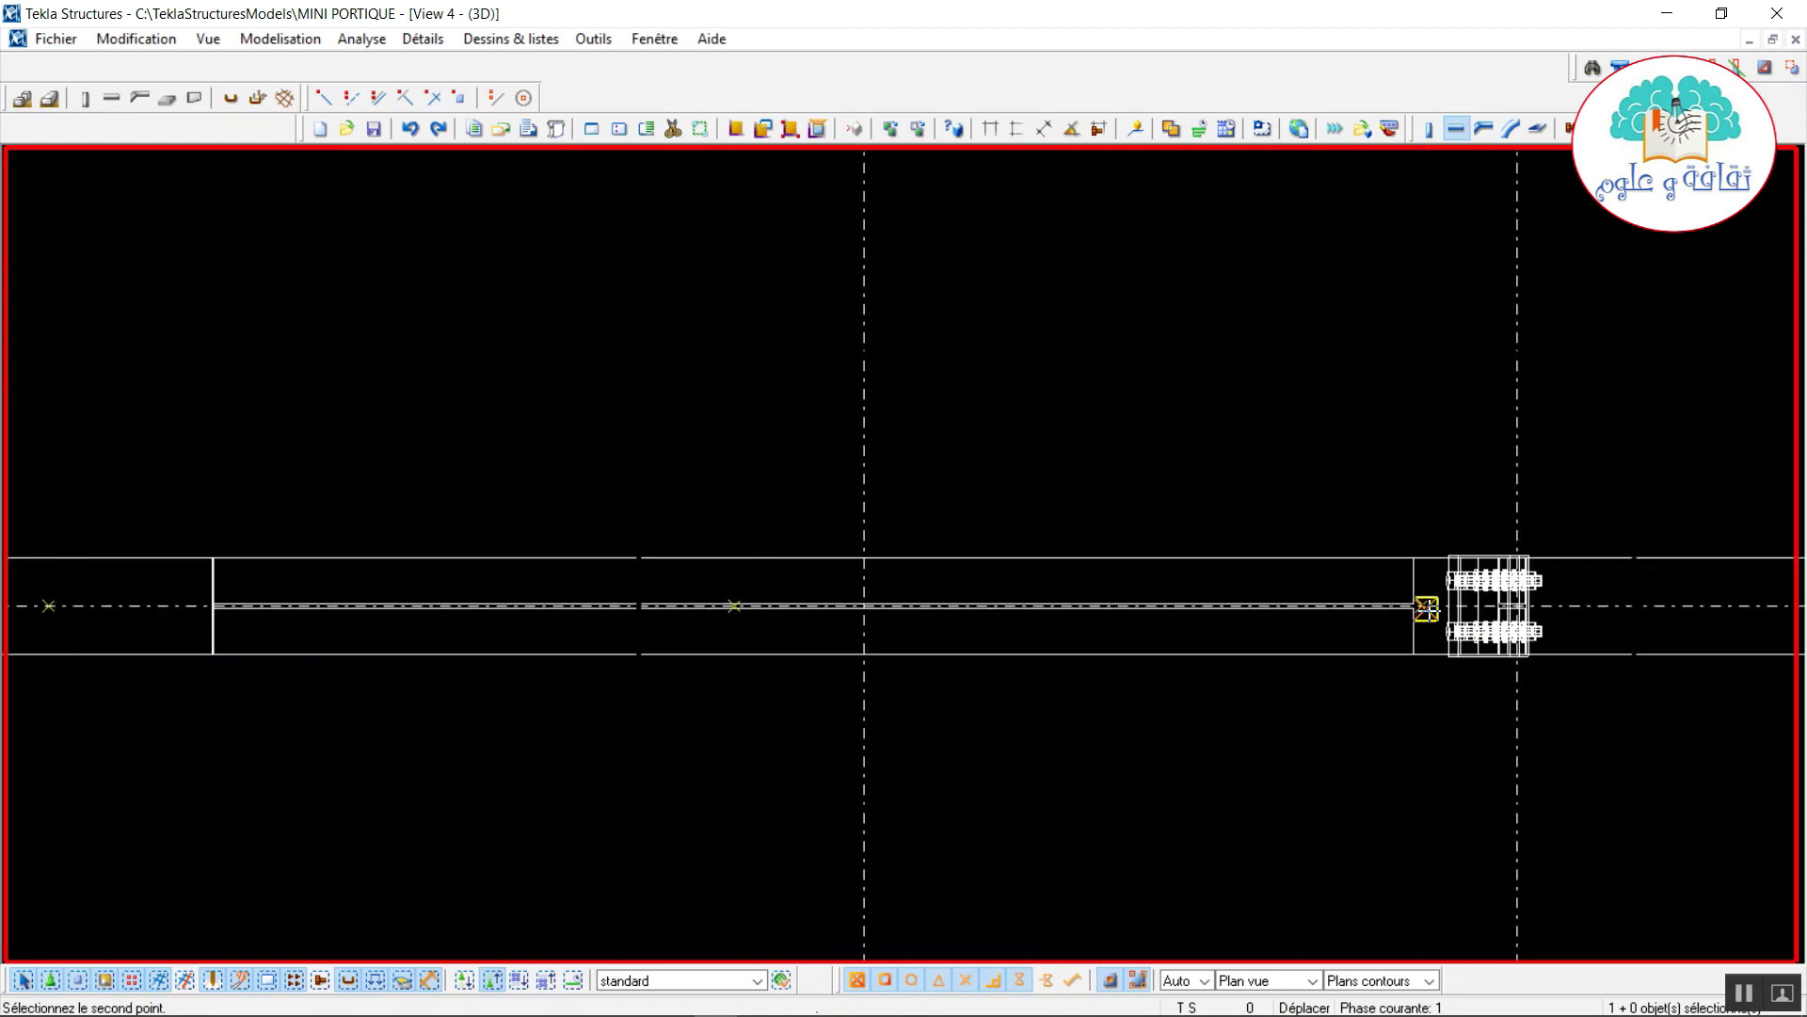
pyautogui.scroll(-3, 758, 524)
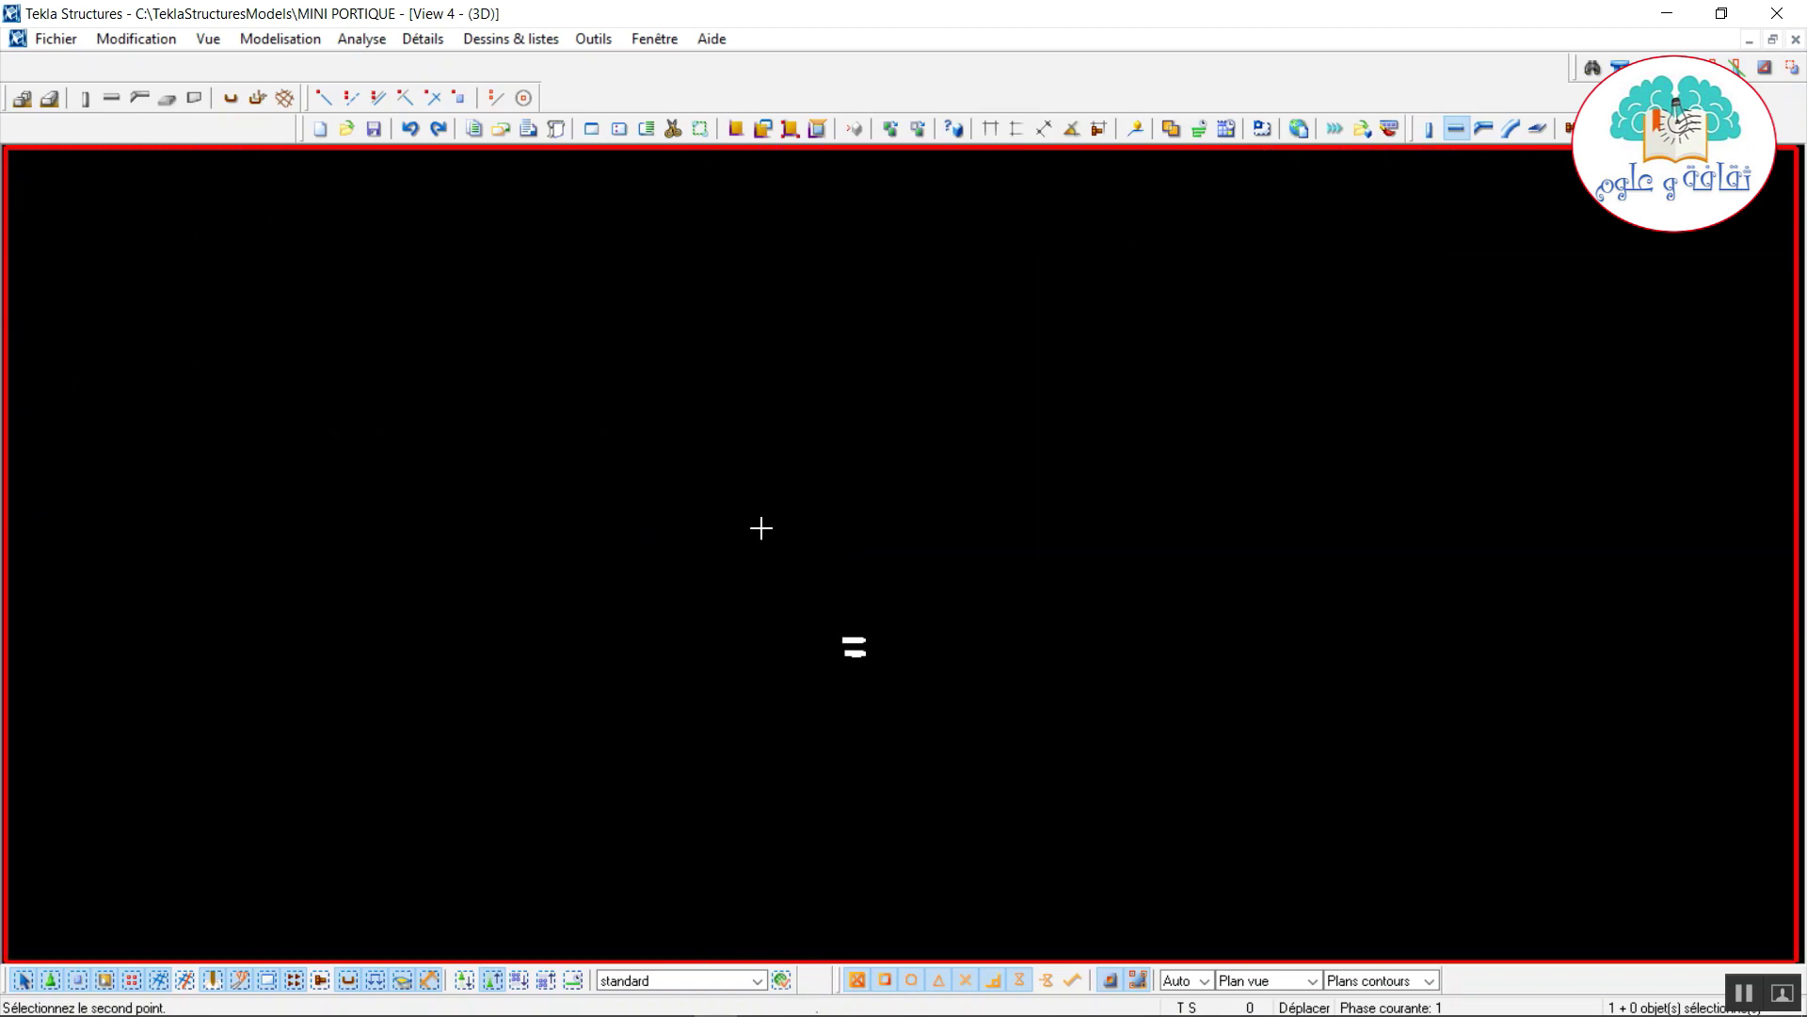
pyautogui.scroll(8, 835, 609)
pyautogui.scroll(3, 860, 585)
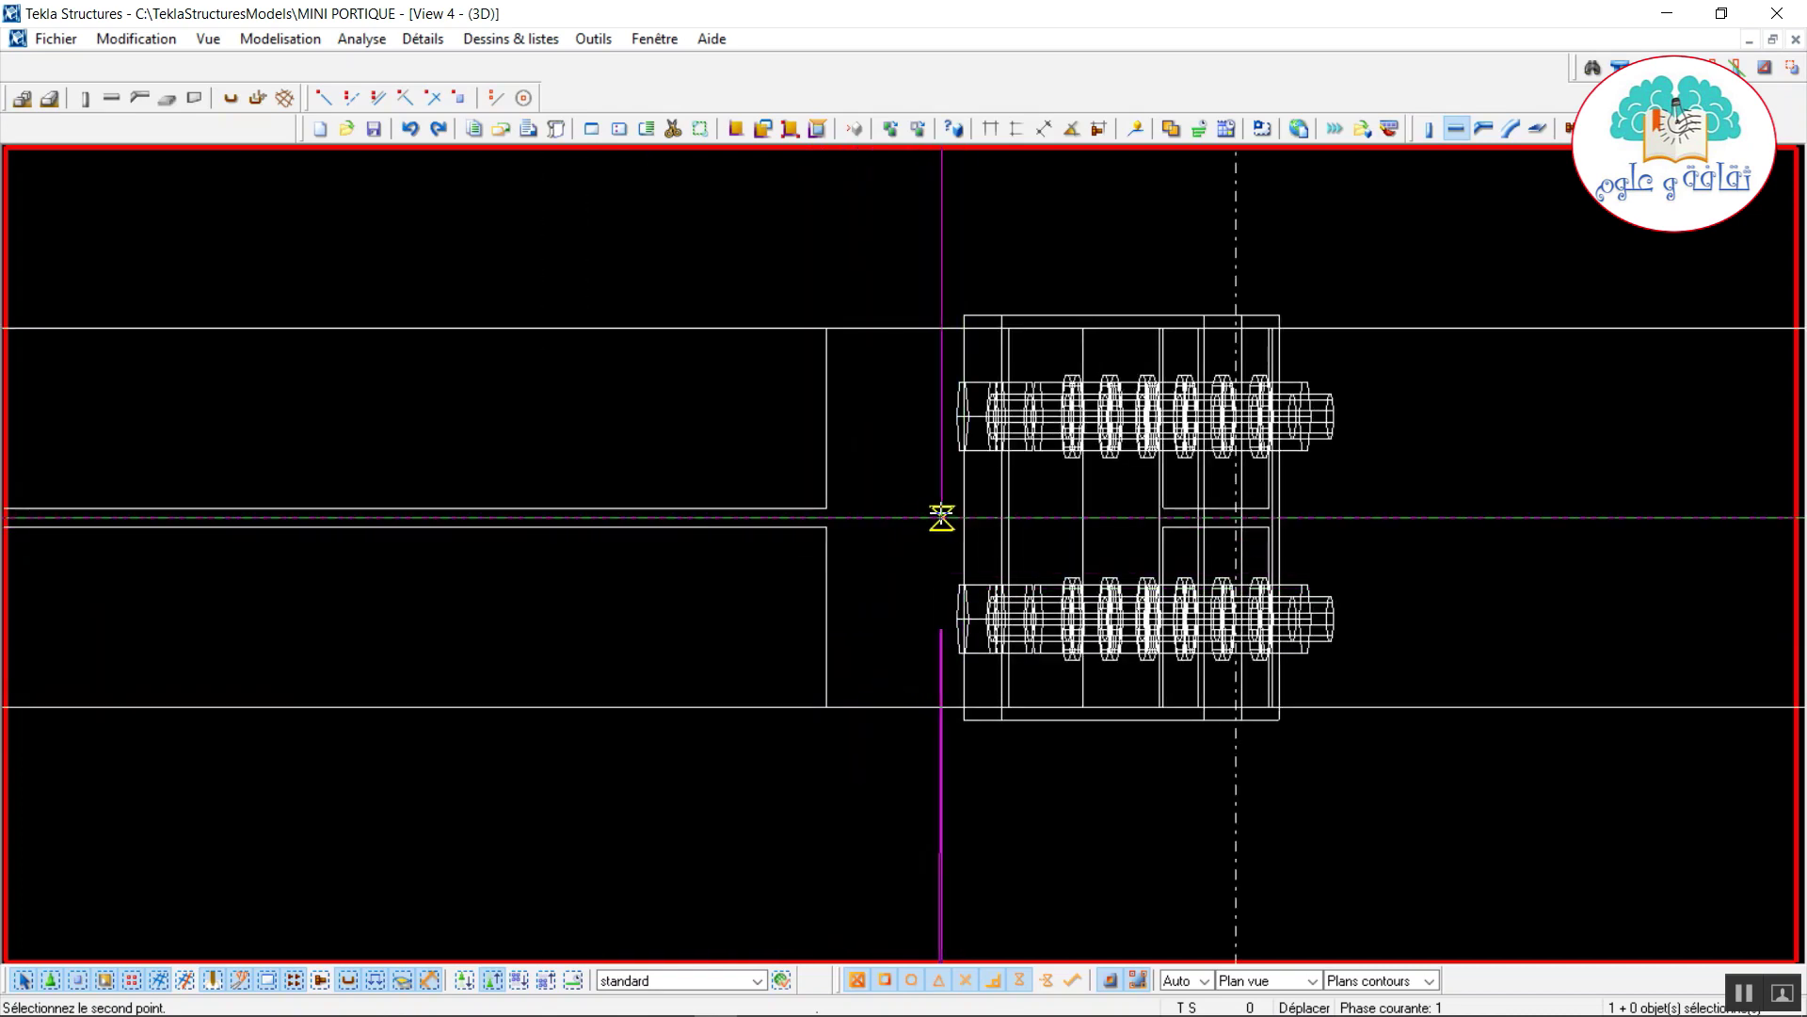
pyautogui.click(853, 521)
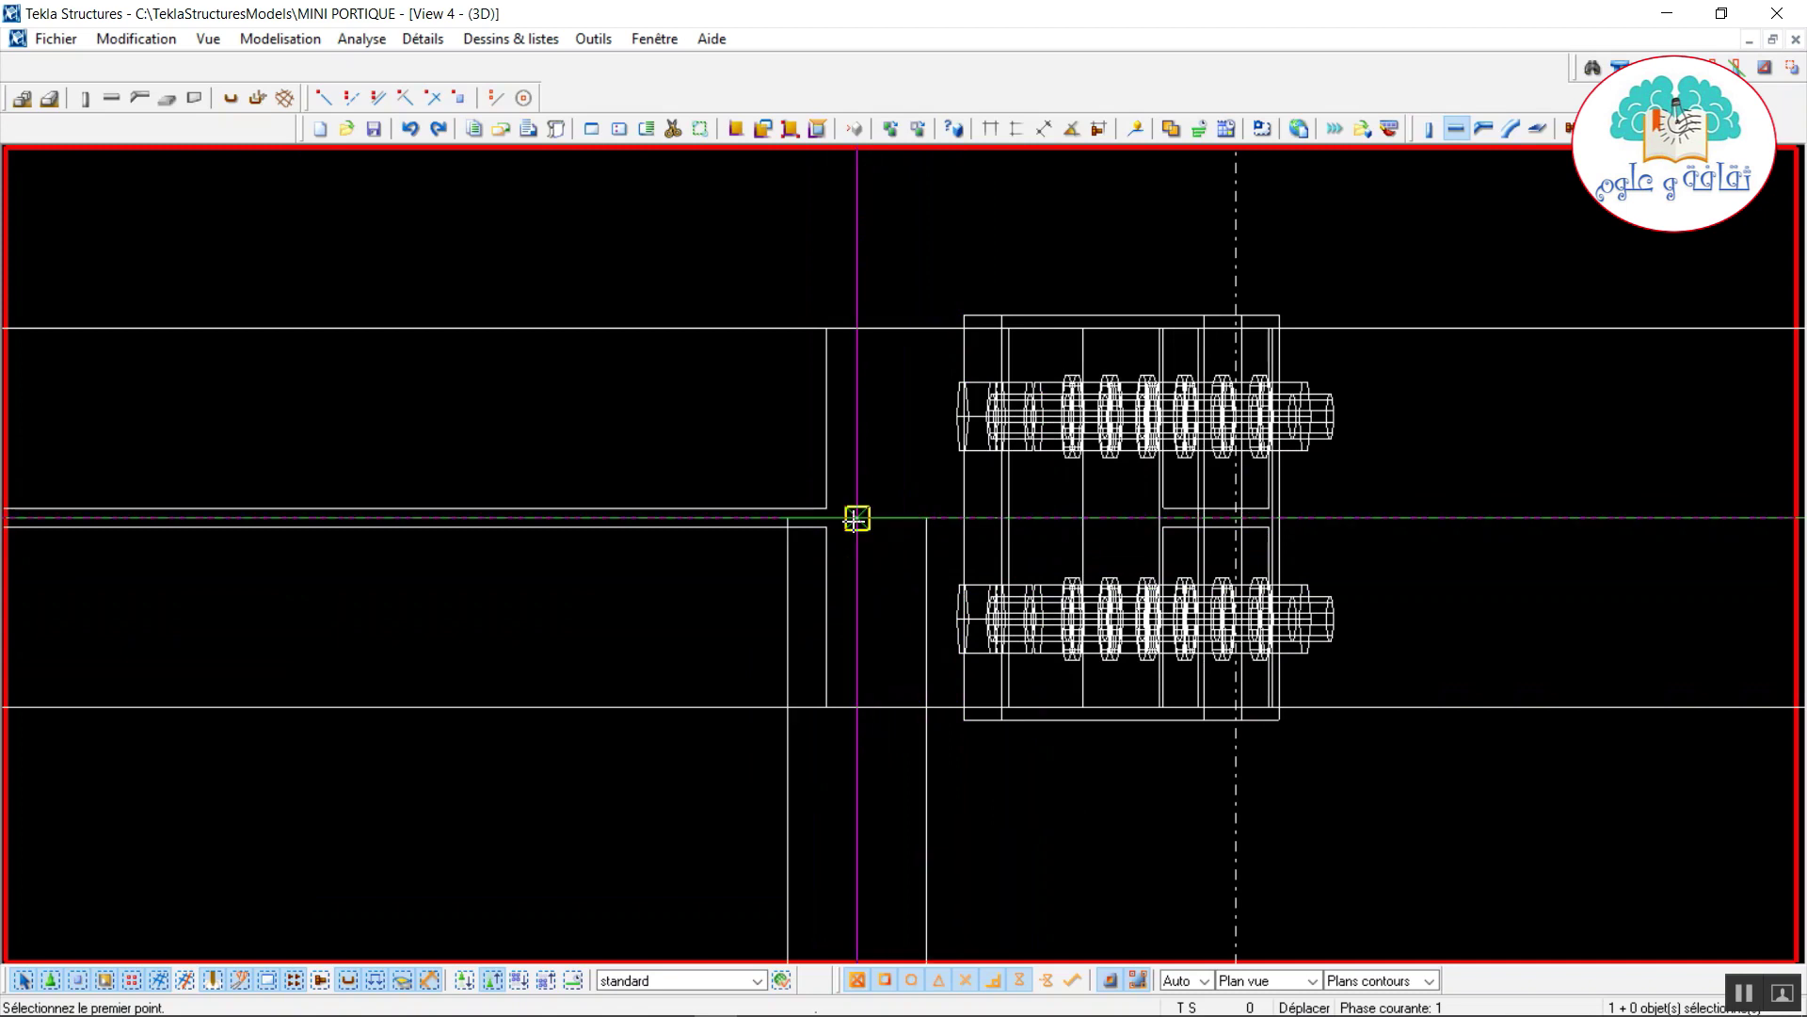
pyautogui.scroll(-5, 859, 659)
pyautogui.scroll(-4, 861, 716)
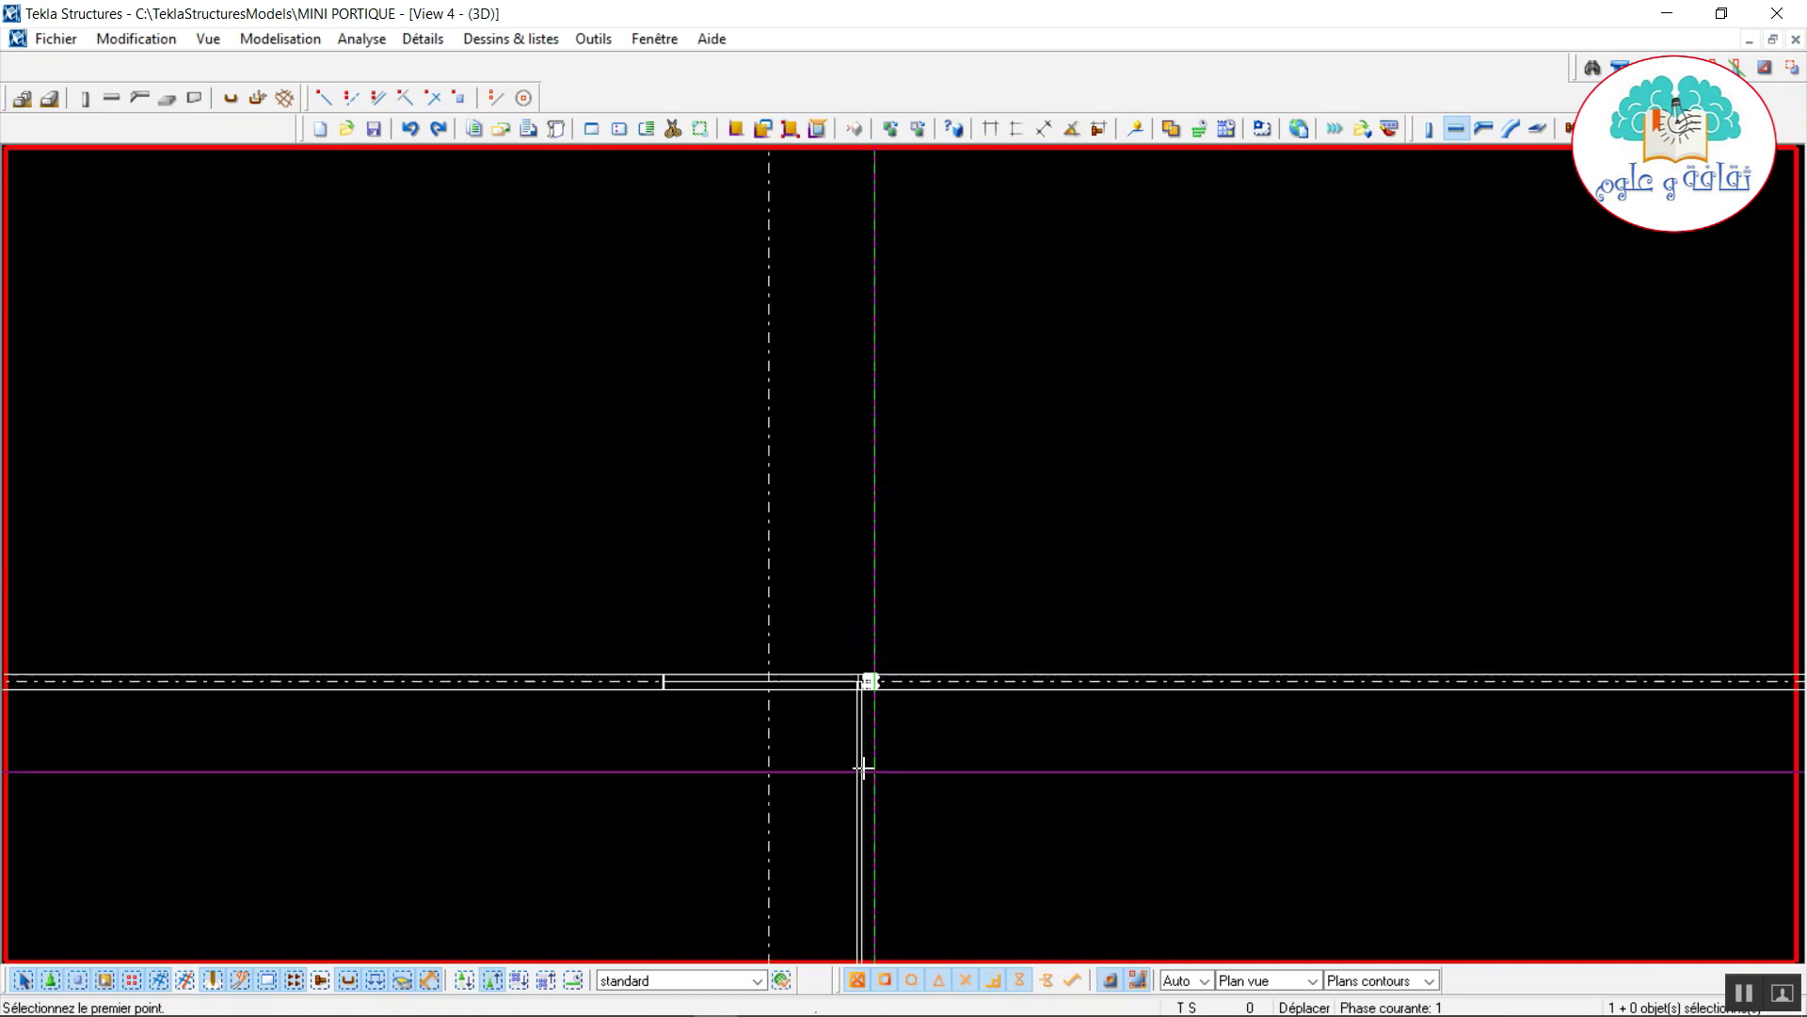
pyautogui.rightClick(943, 418)
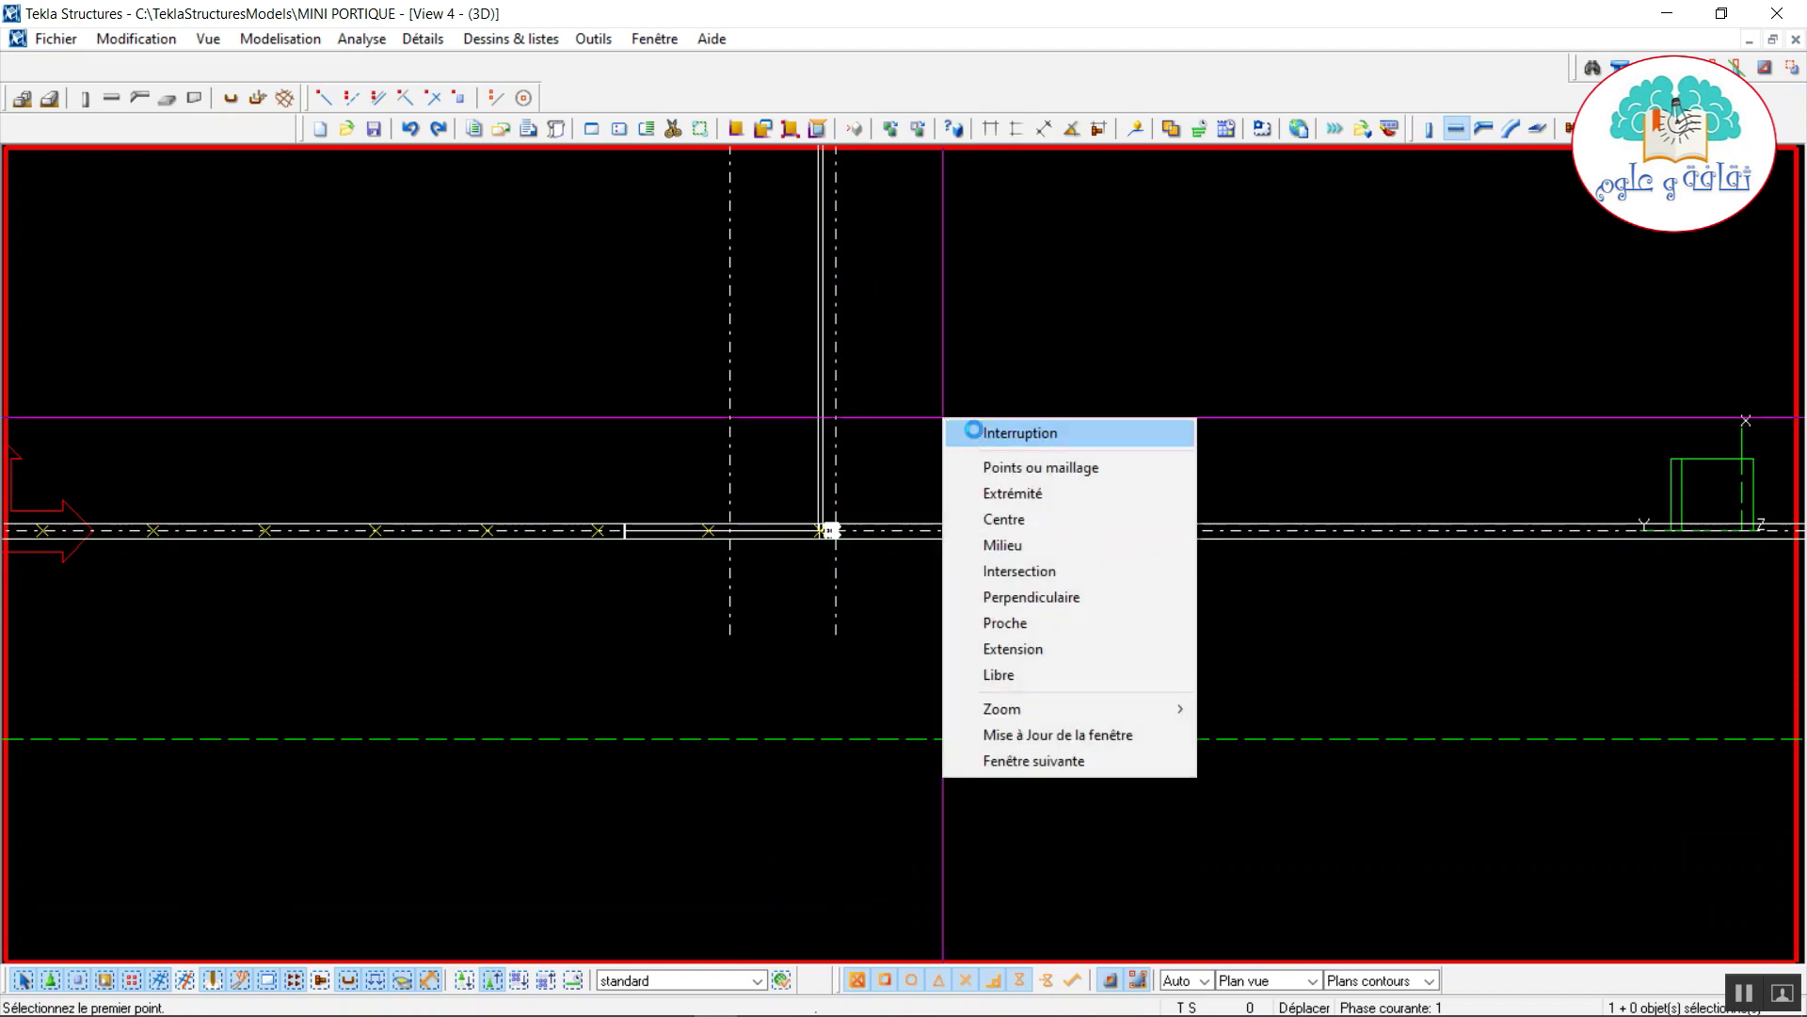
pyautogui.click(964, 434)
pyautogui.scroll(3, 1036, 519)
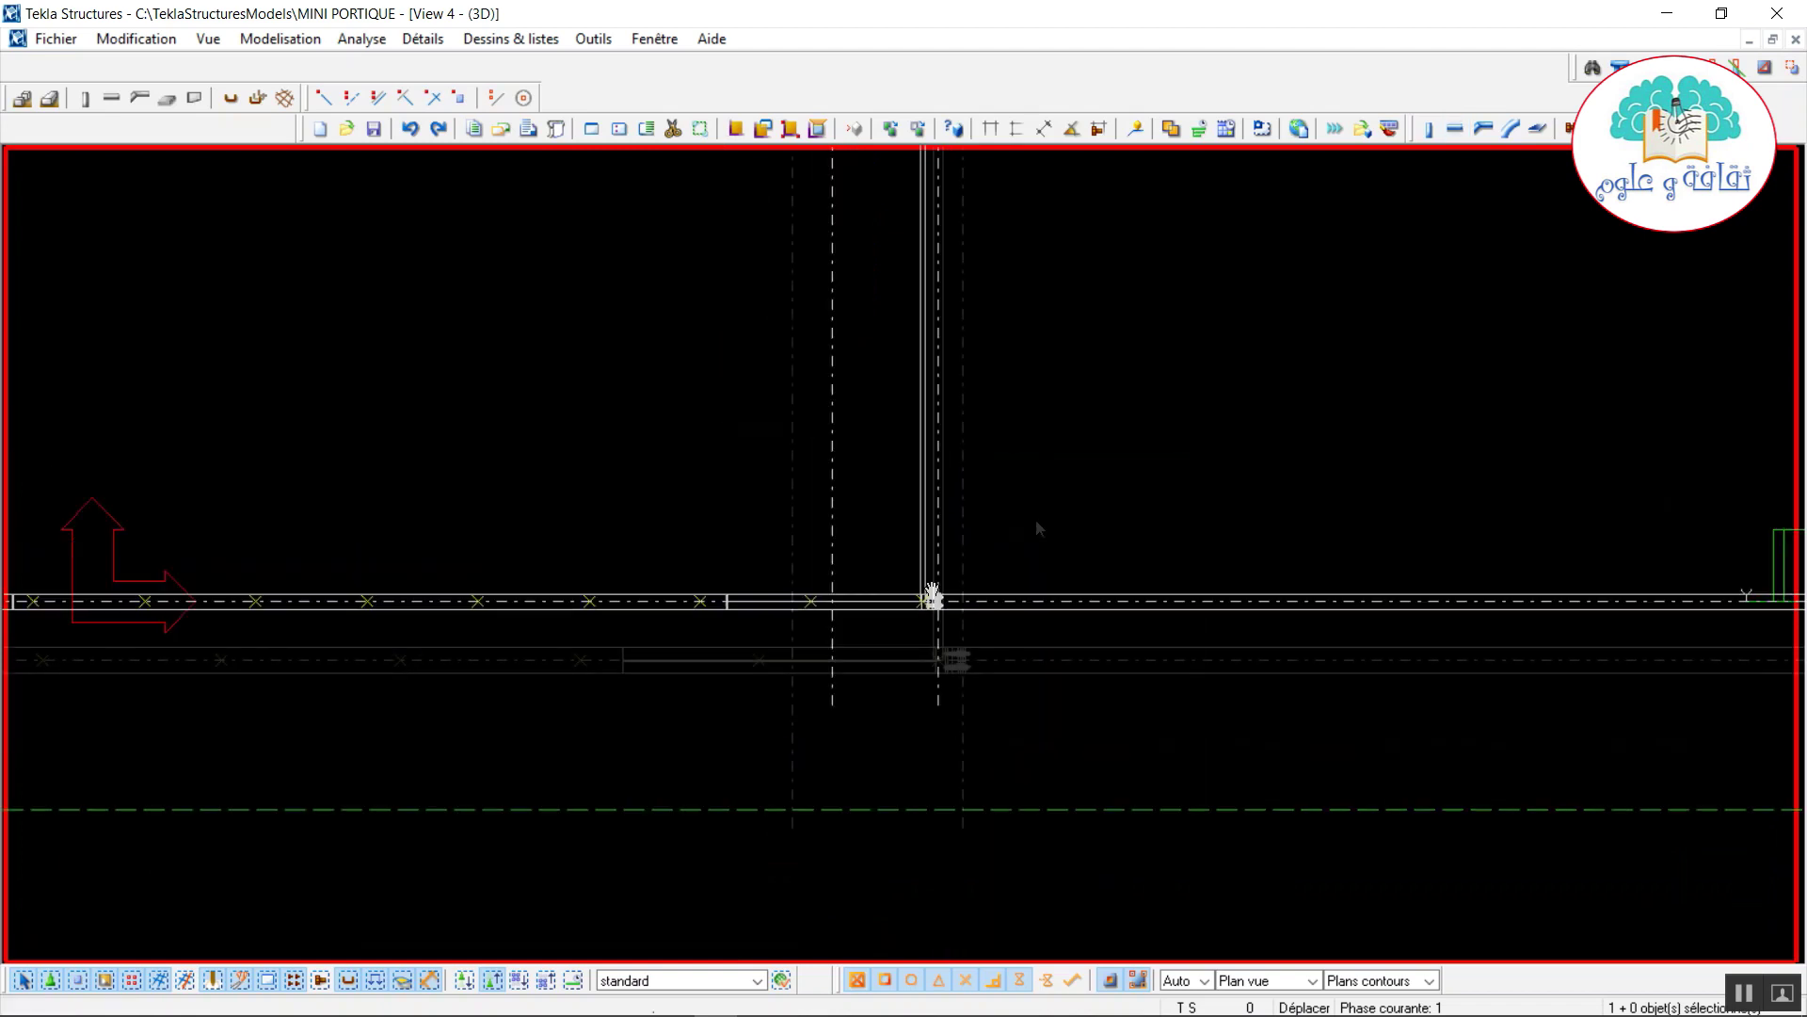
# In the PIGNON1 view, set the ridge purlin's depth position to Devant, then modify the beam and apply the properties.
pyautogui.click(654, 38)
pyautogui.click(702, 199)
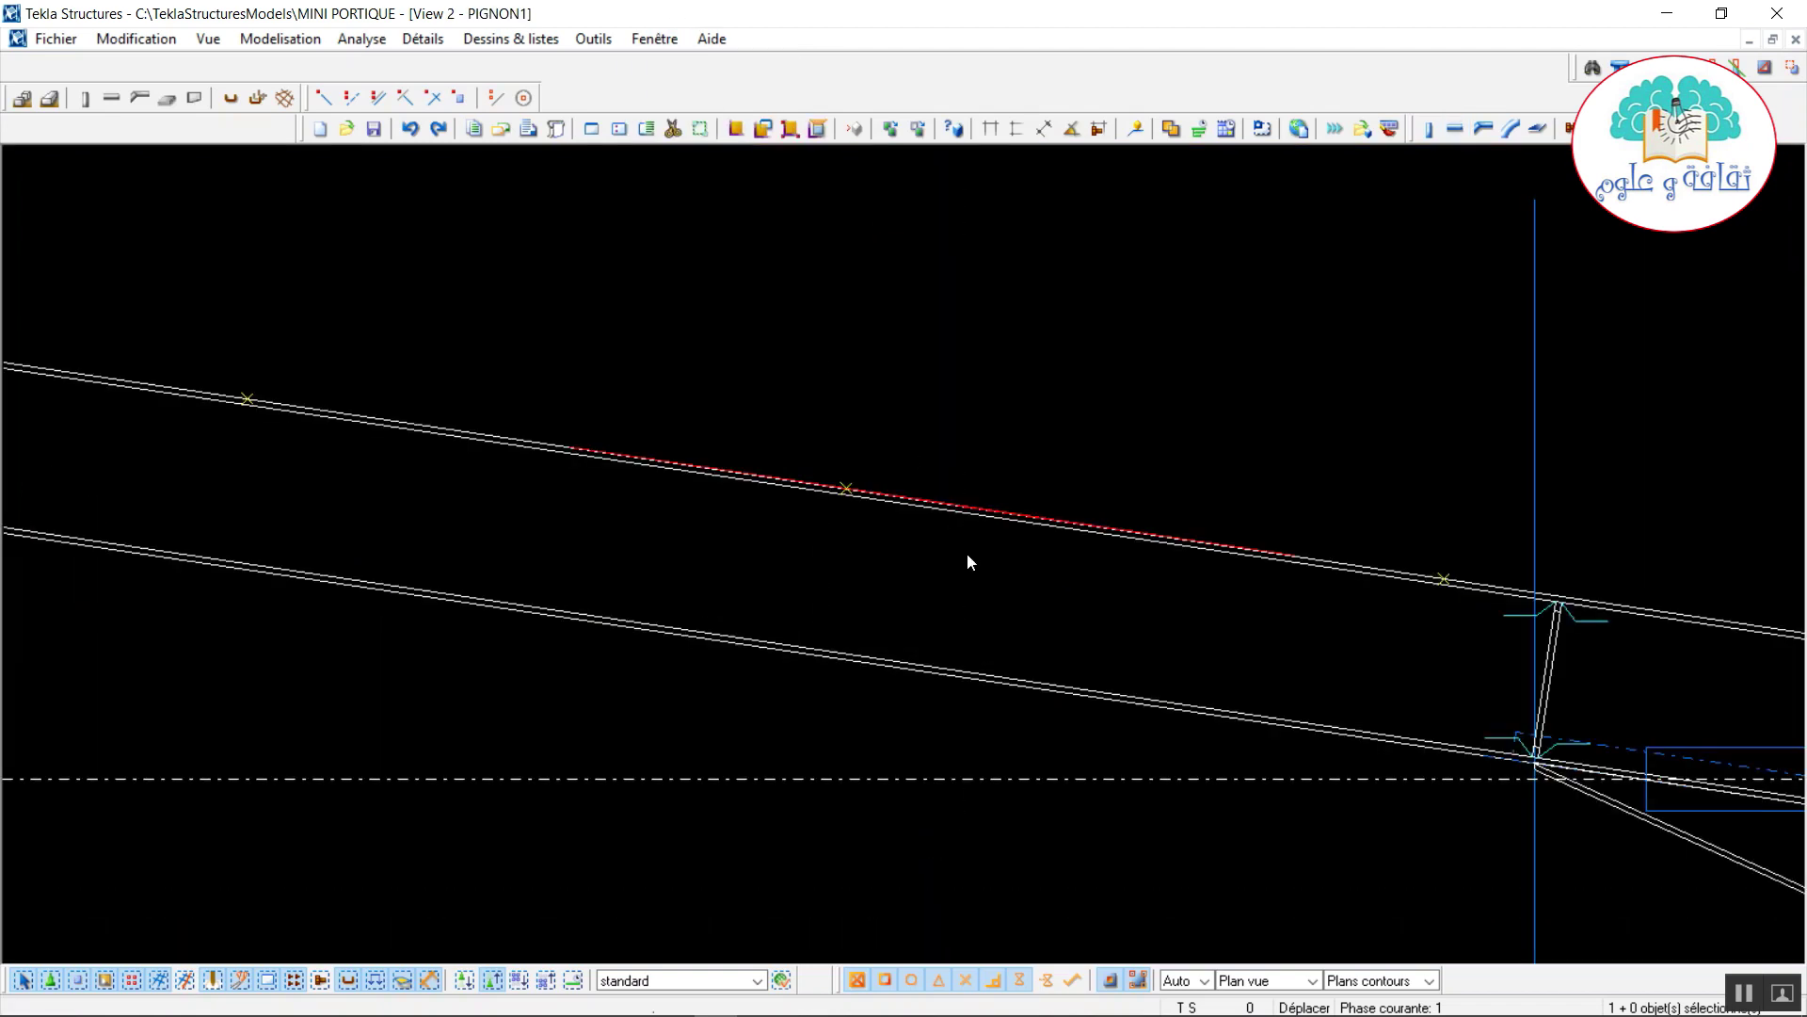
pyautogui.scroll(3, 968, 552)
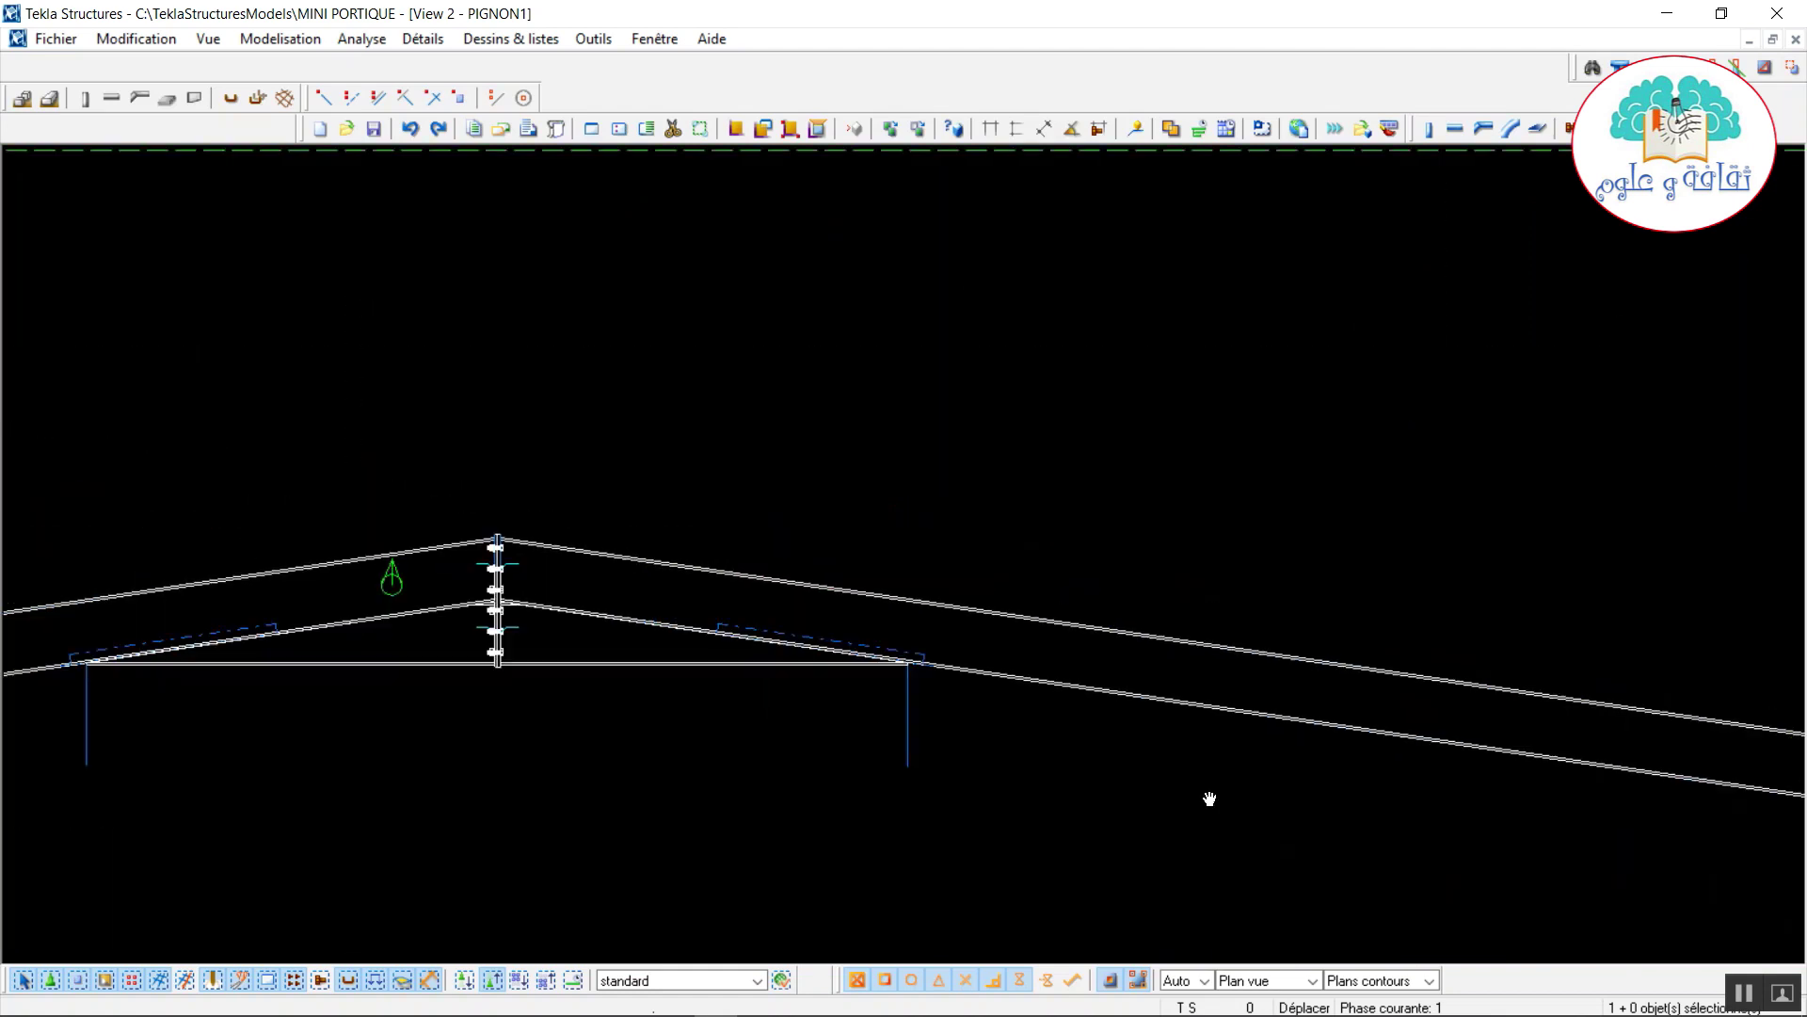
pyautogui.scroll(5, 743, 584)
pyautogui.click(704, 553)
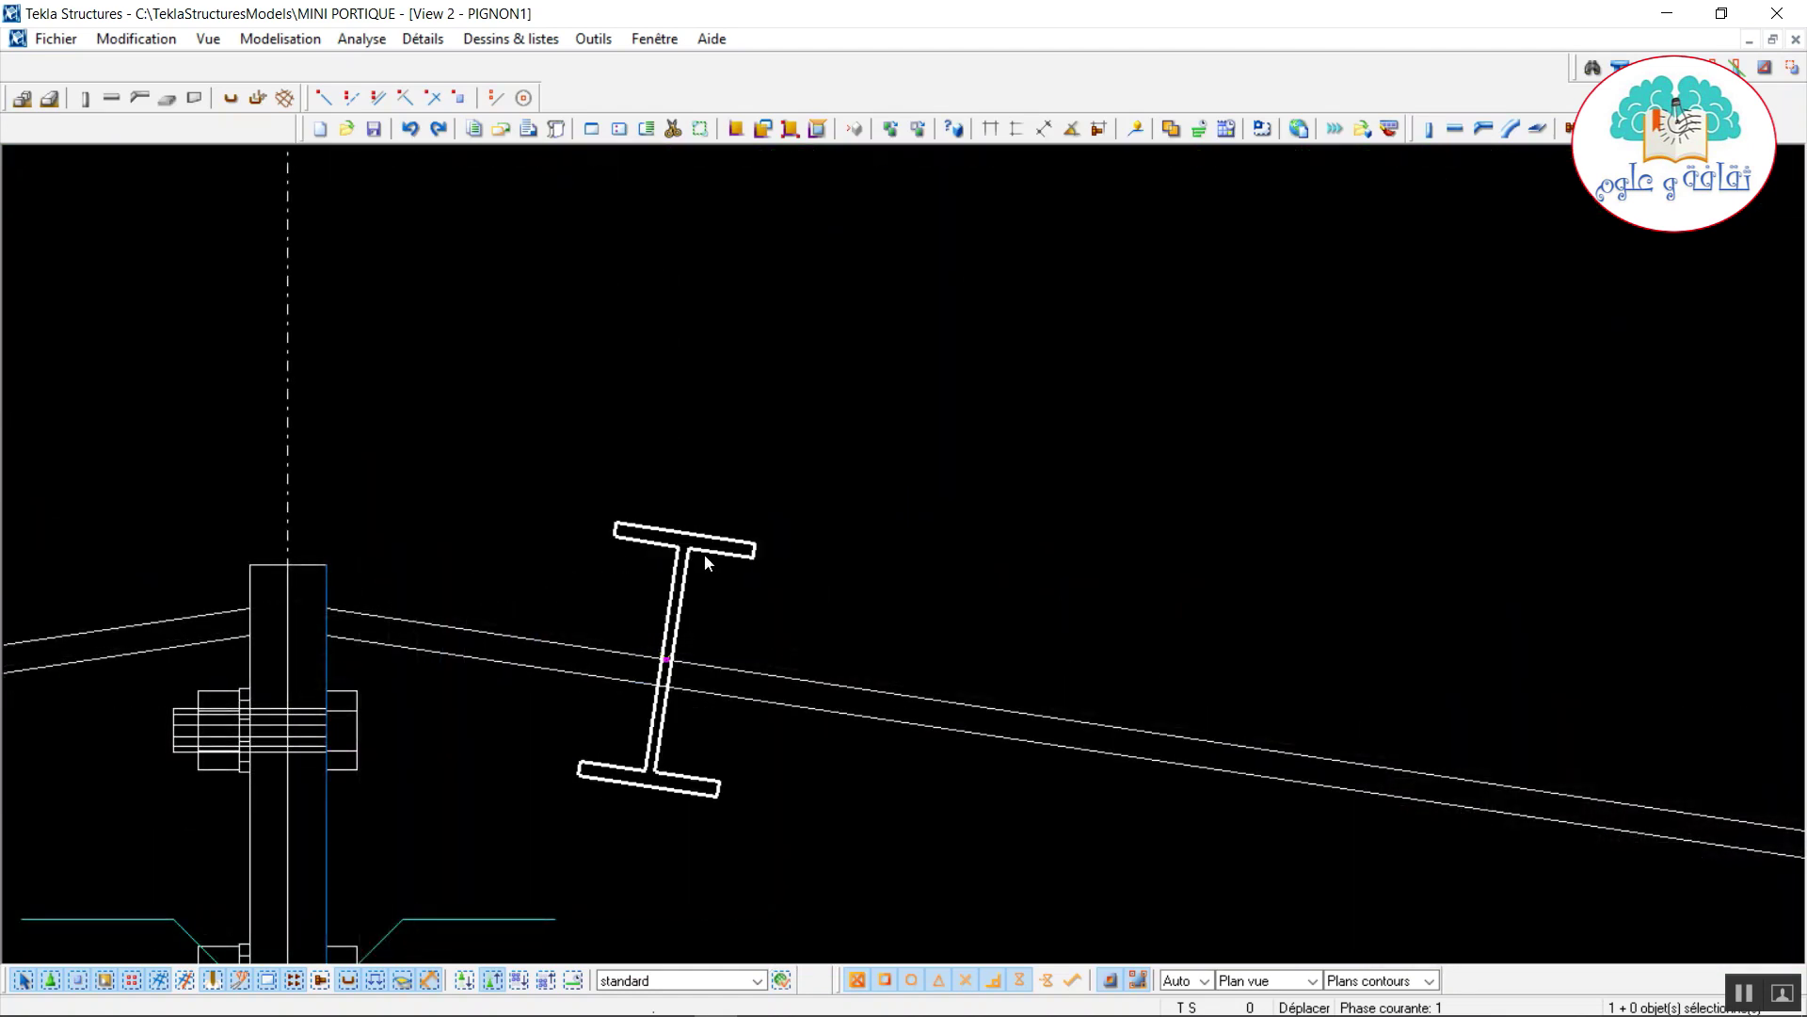
pyautogui.doubleClick(704, 554)
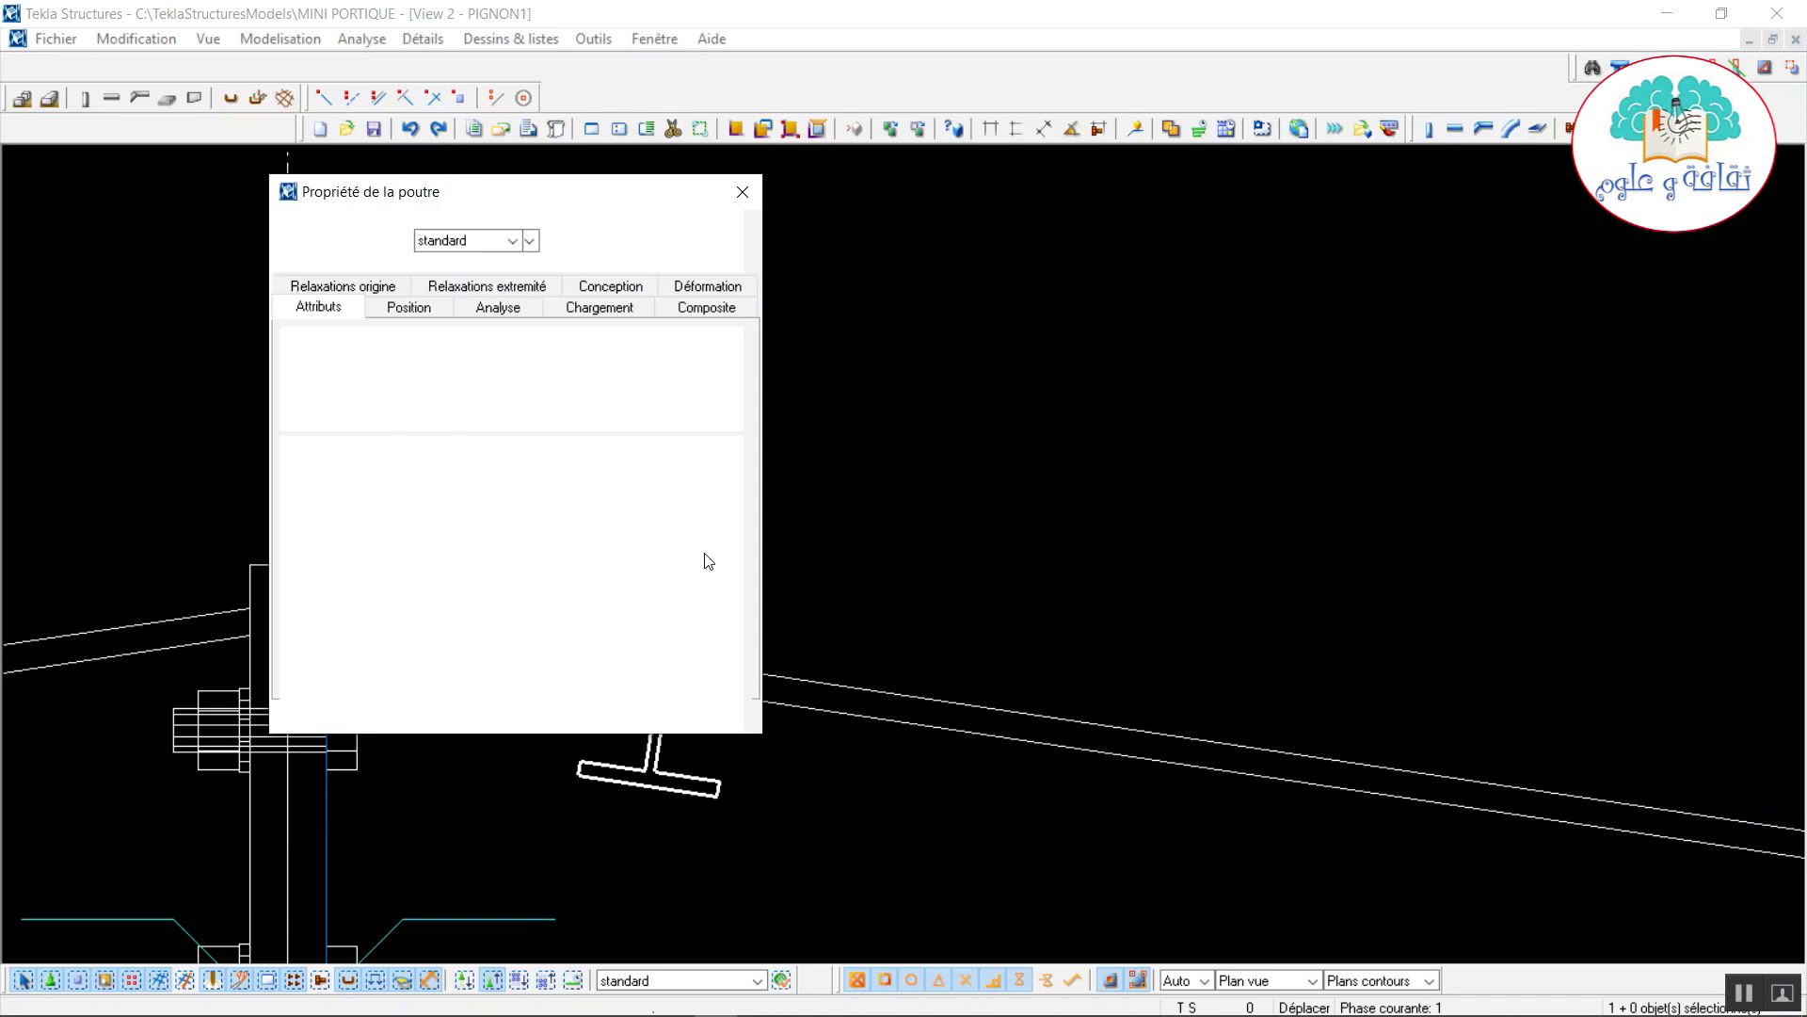
pyautogui.moveTo(619, 201); pyautogui.dragTo(1318, 139)
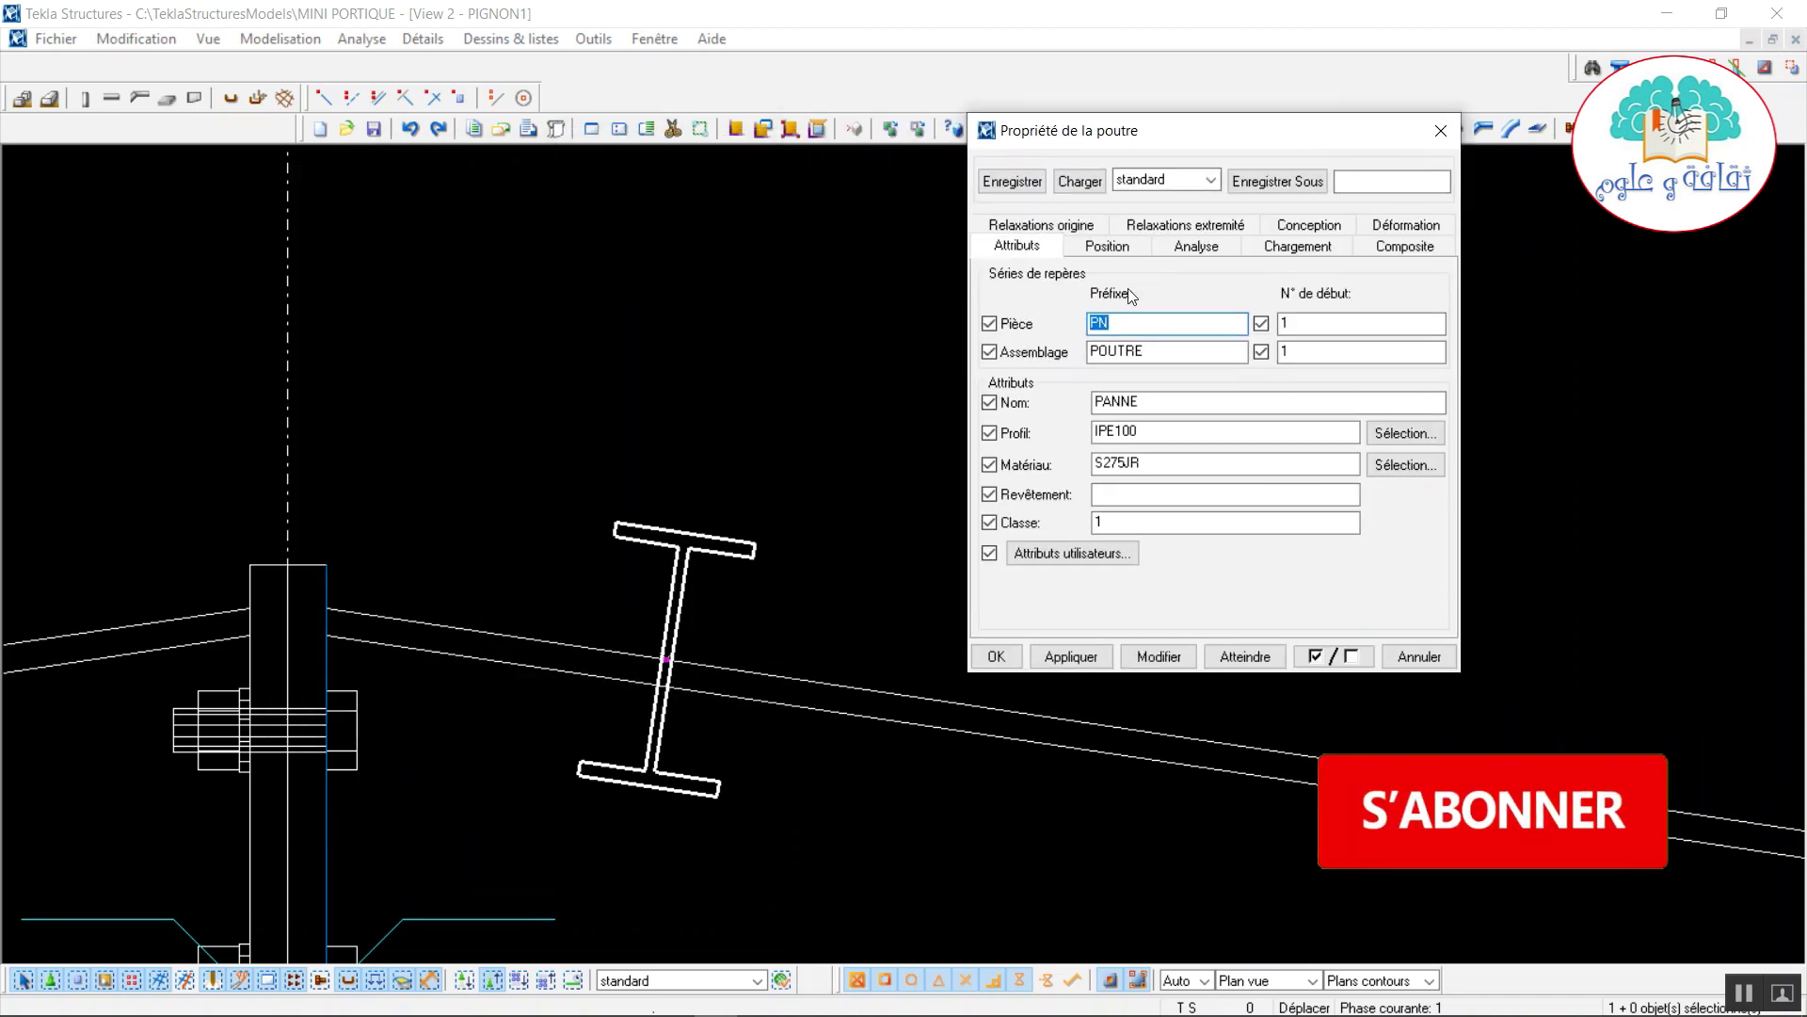
pyautogui.click(1109, 246)
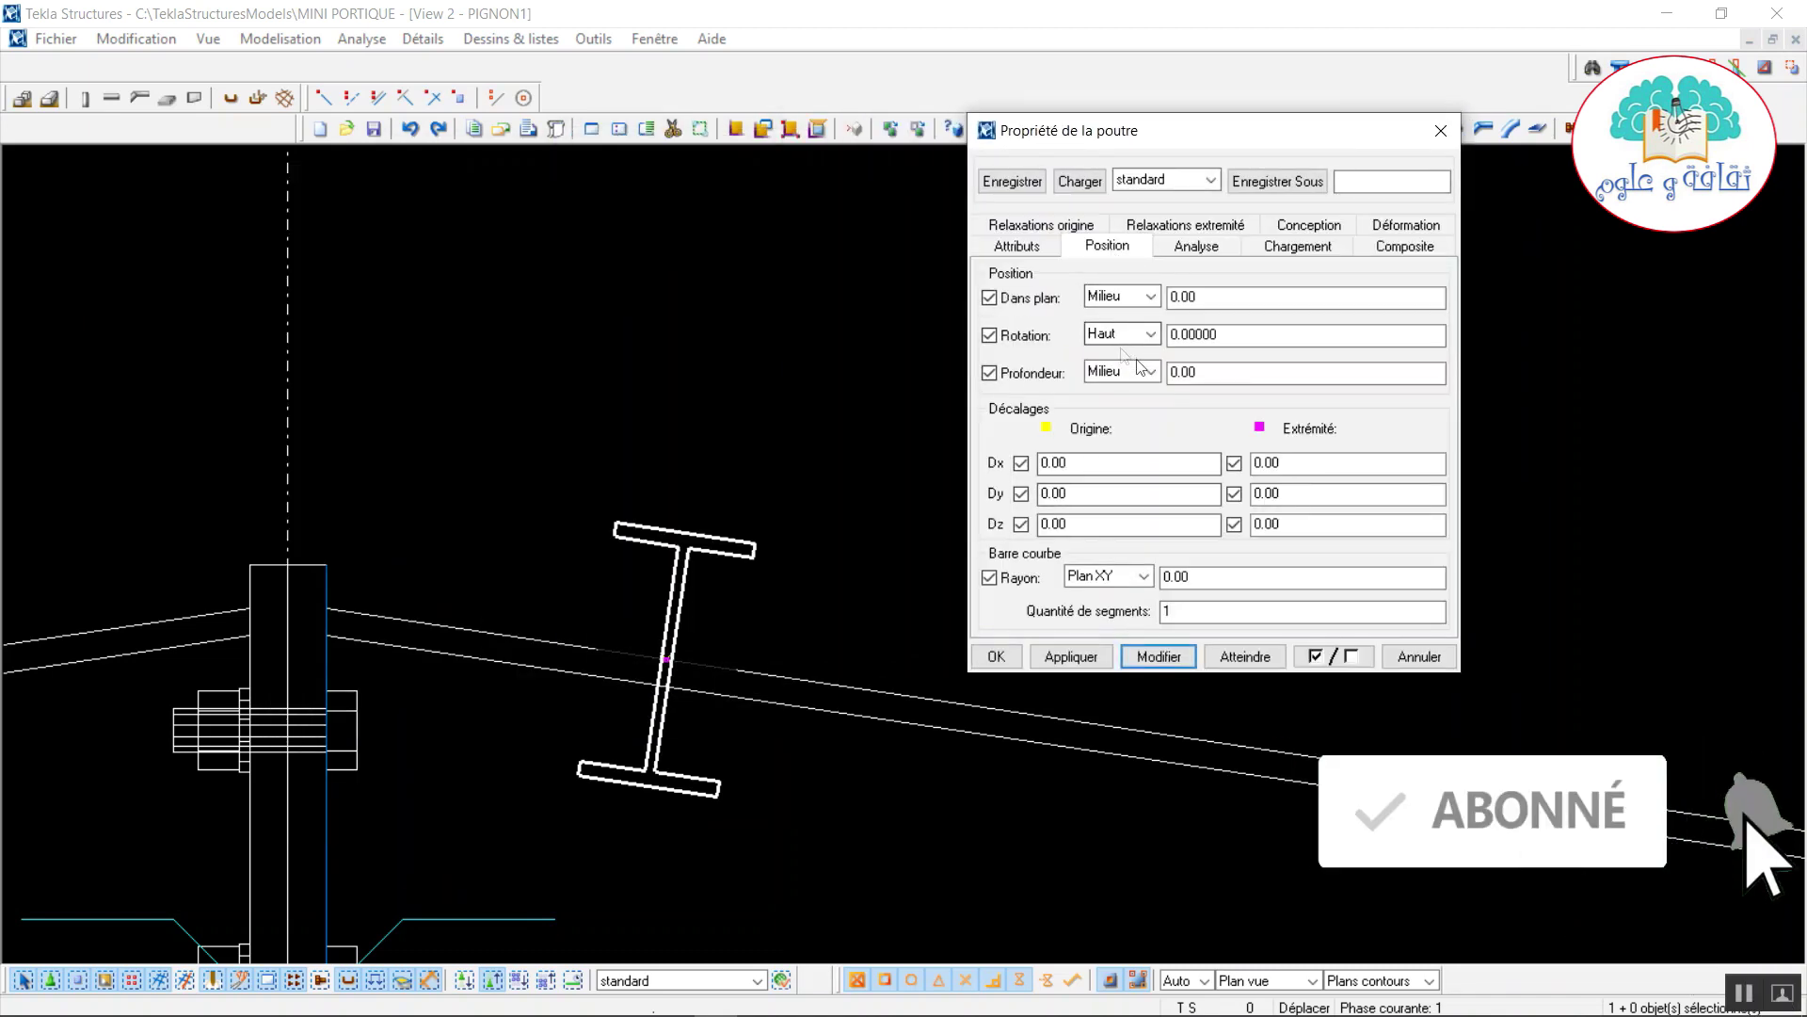
pyautogui.click(1126, 371)
pyautogui.click(1120, 412)
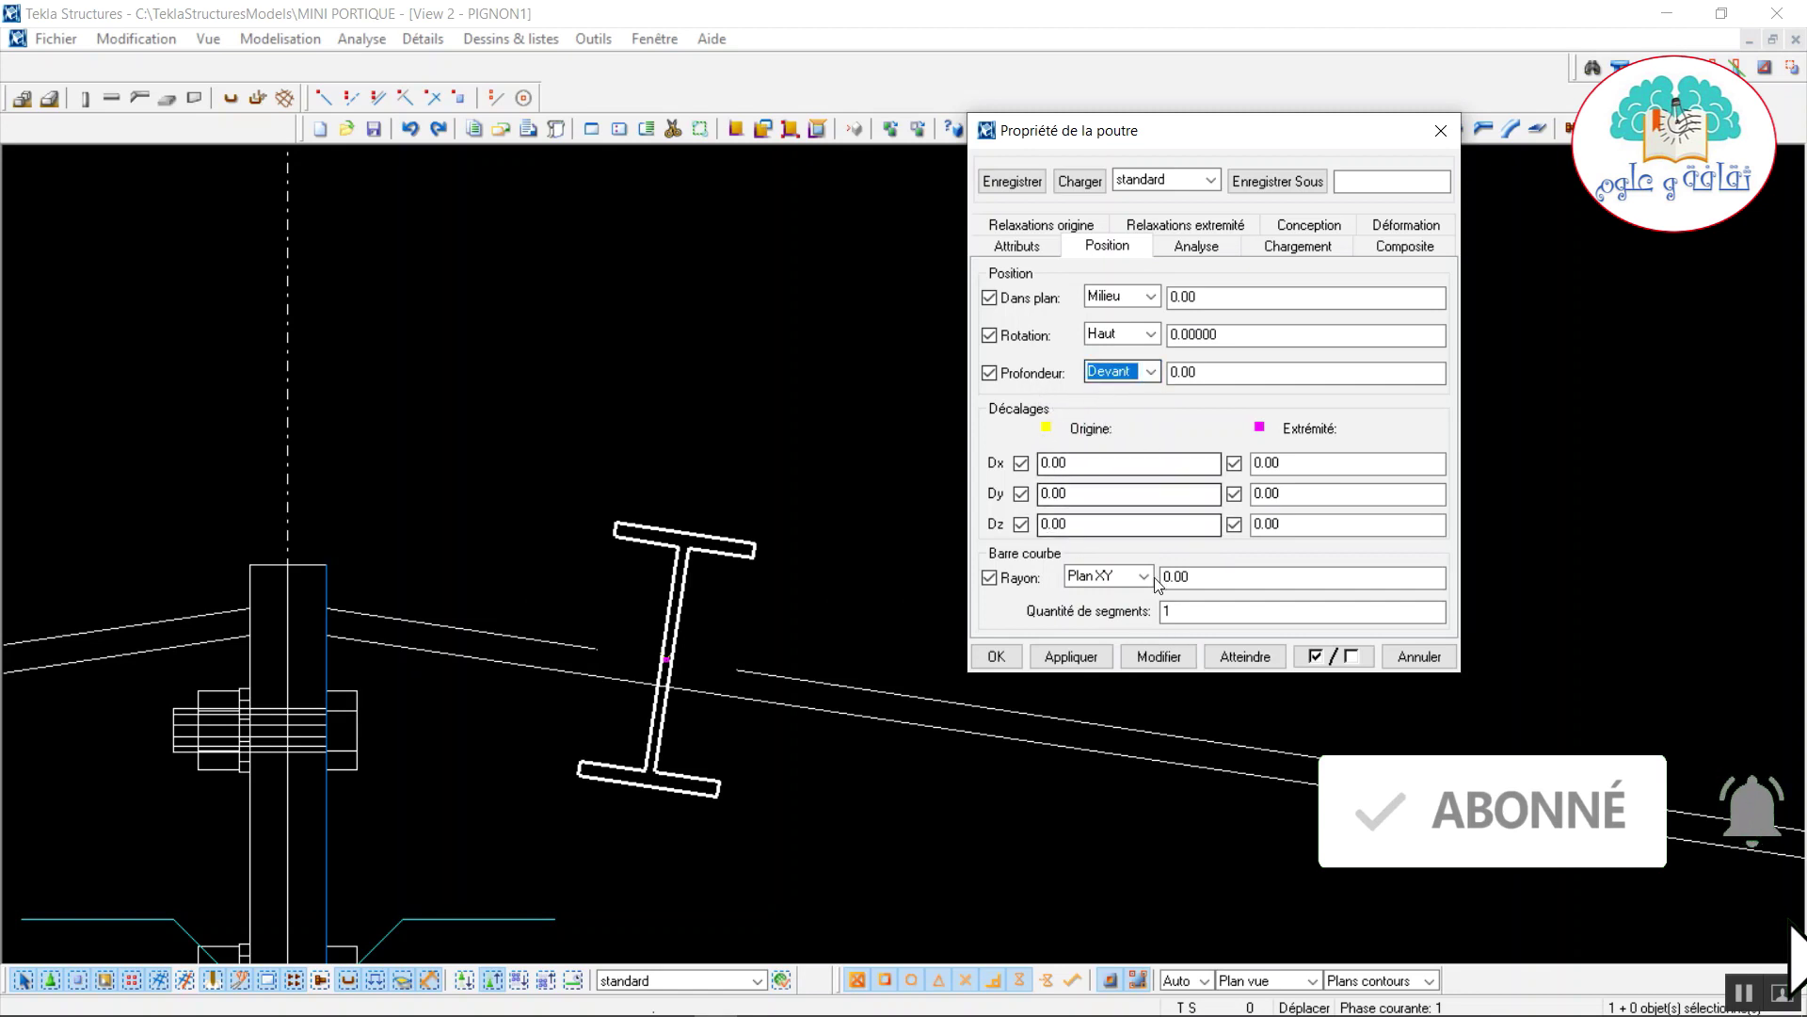
pyautogui.click(1159, 656)
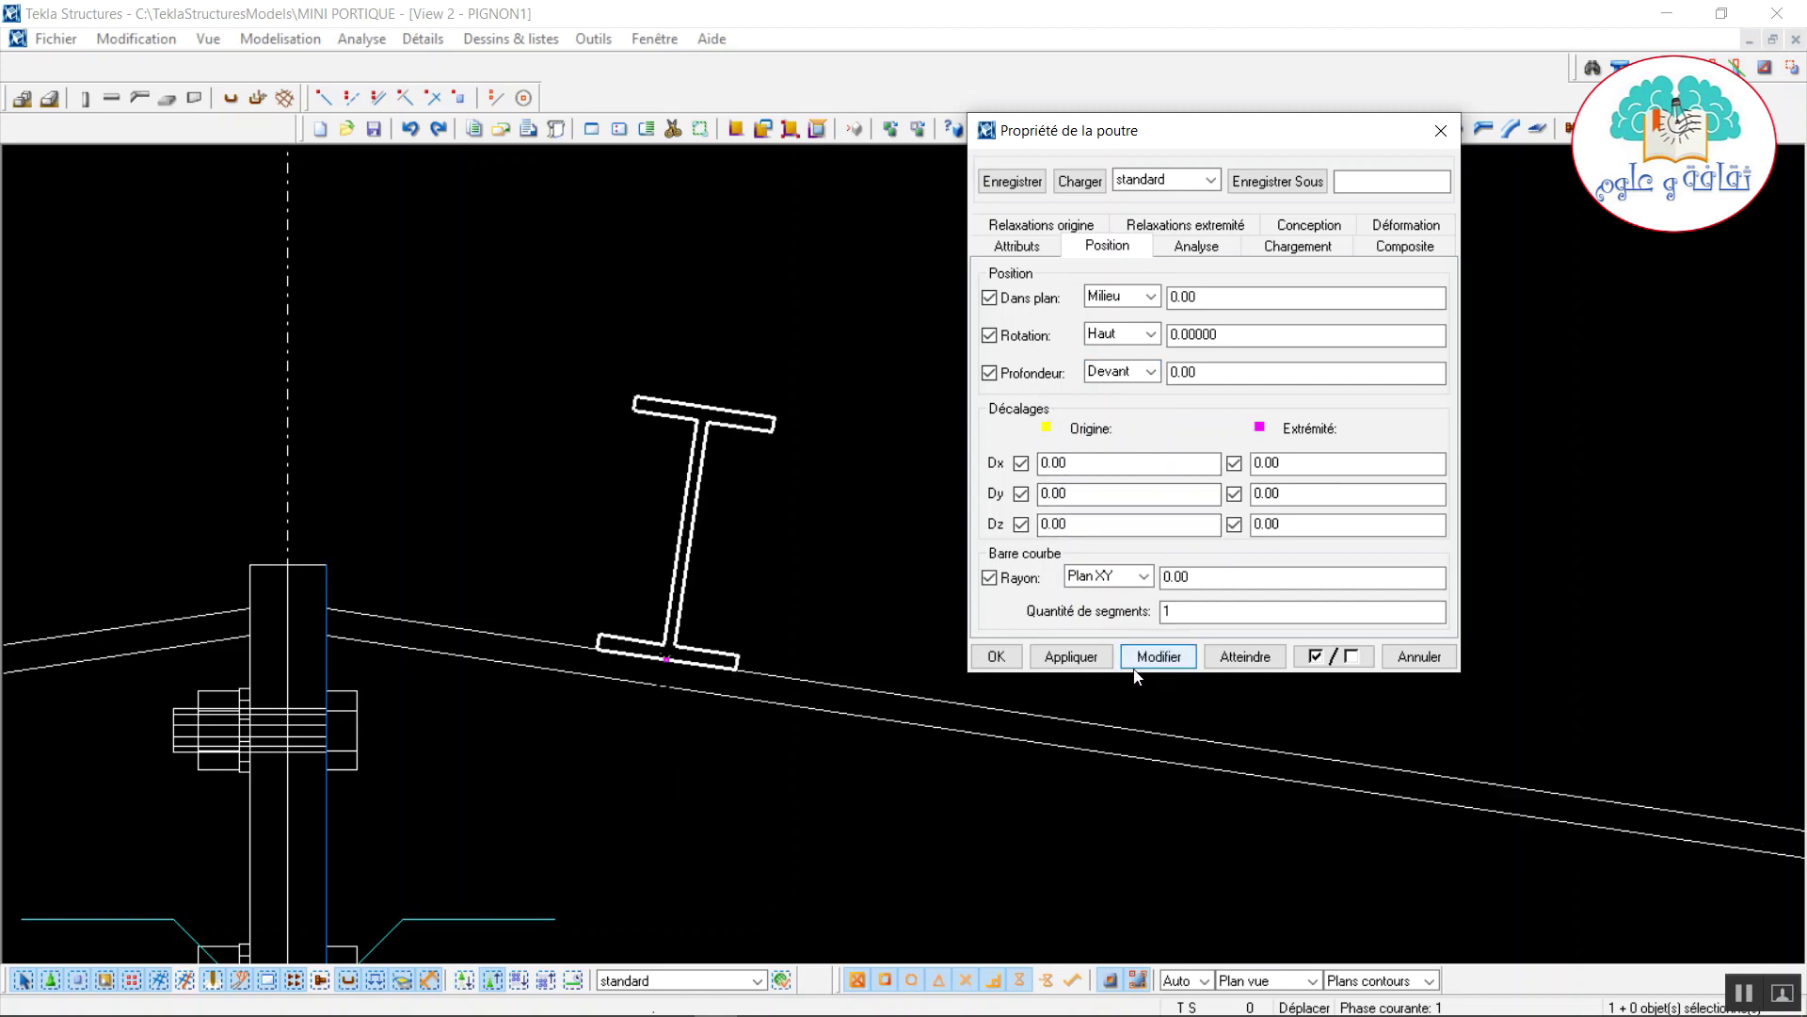
pyautogui.click(1079, 654)
pyautogui.click(996, 656)
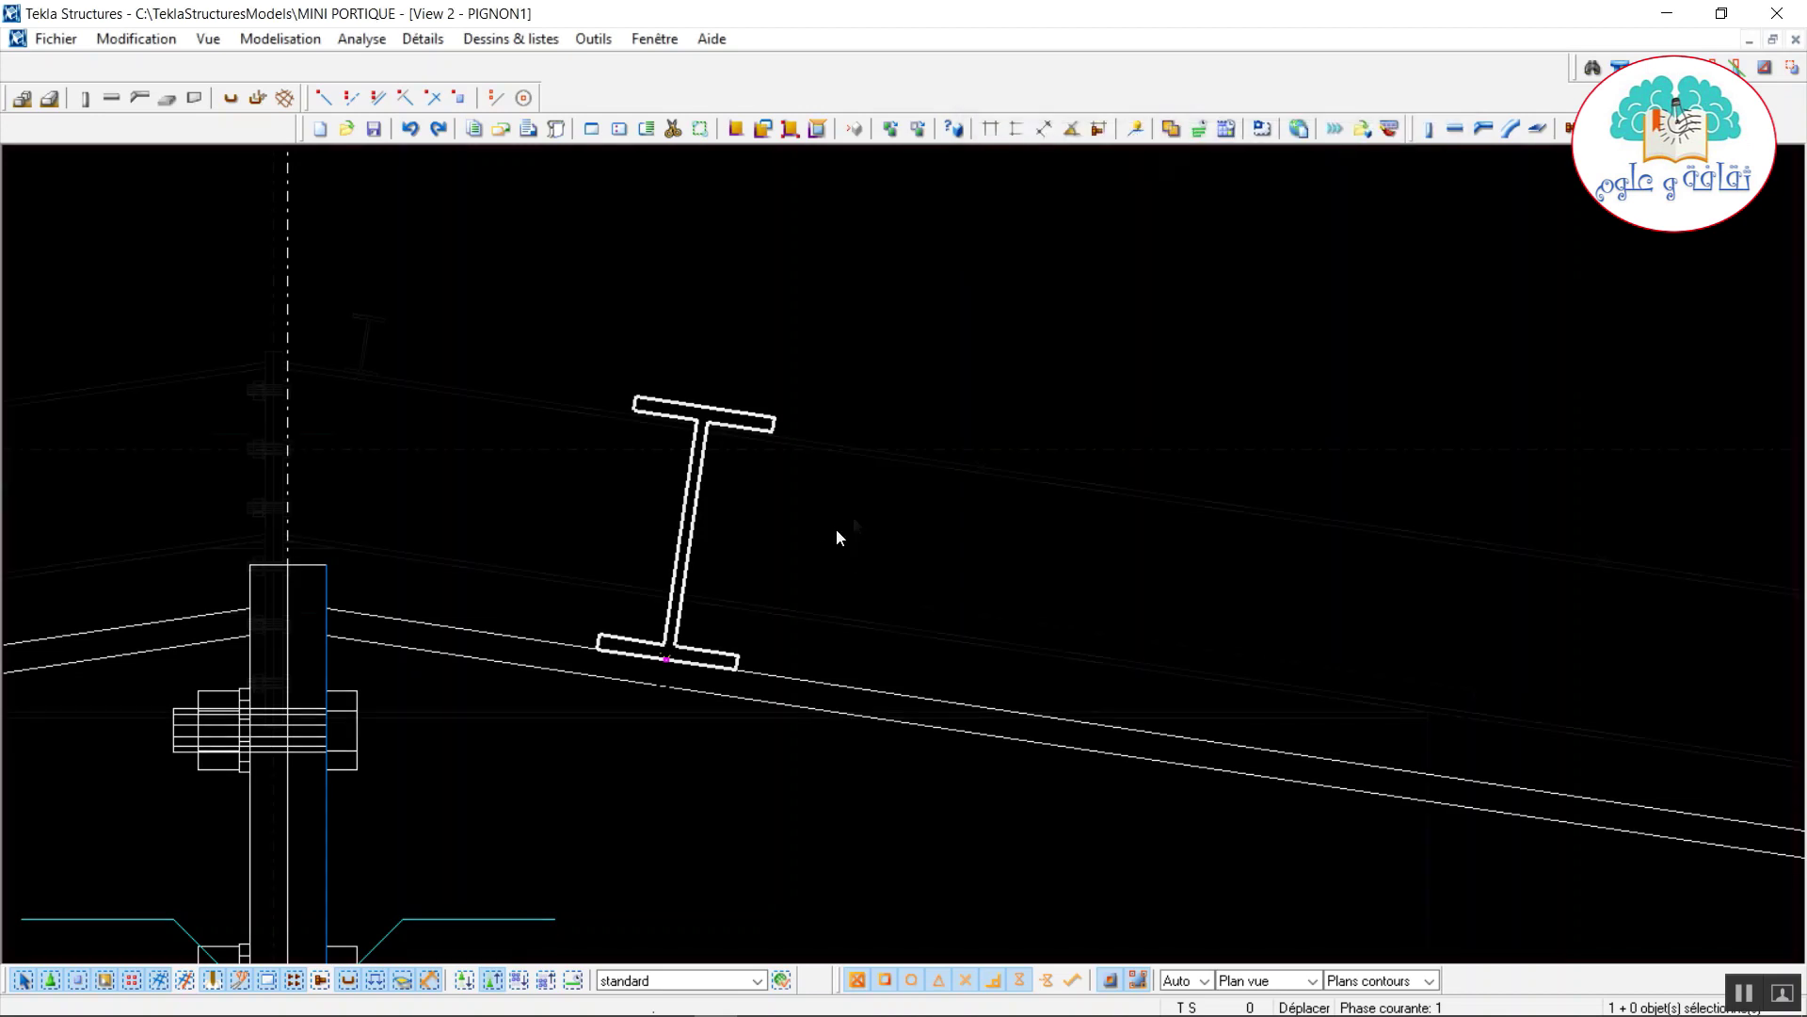
# In View 4 - (3D), start a linear copy of the purlin, picking the 6000 mm dY spacing from grid line 2 to grid line 3.
pyautogui.scroll(-3, 836, 528)
pyautogui.click(657, 39)
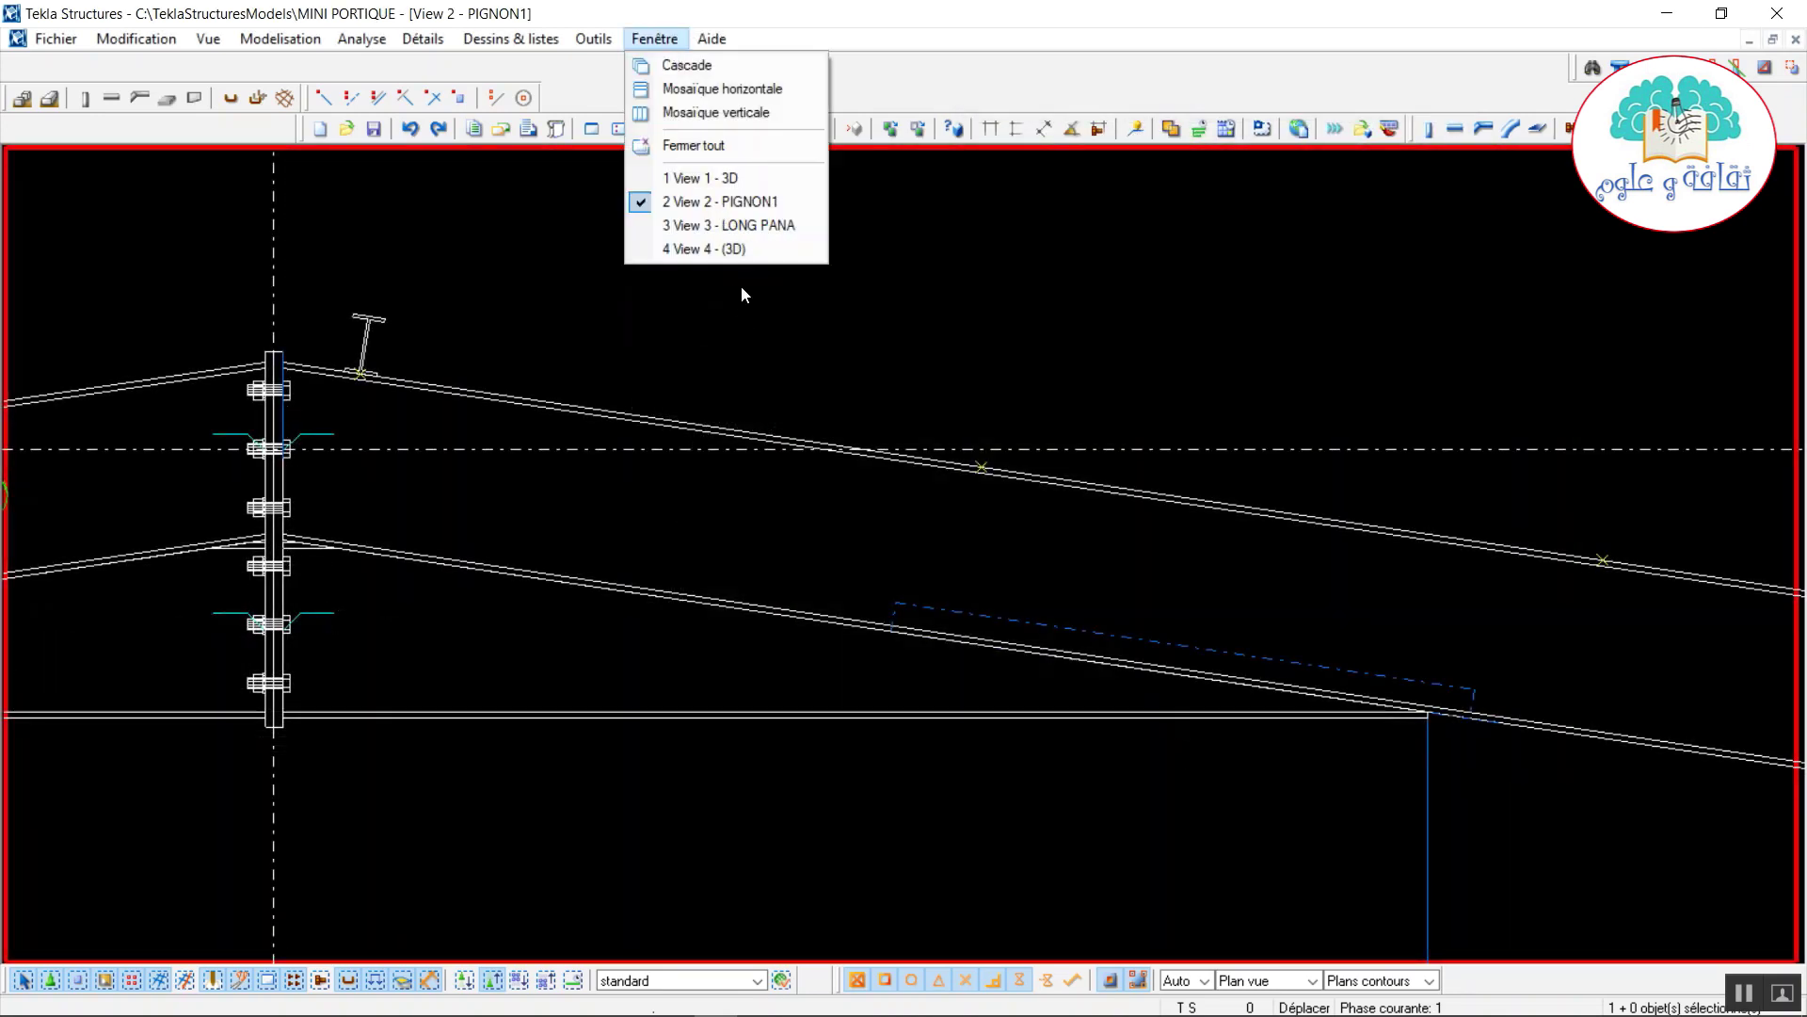
pyautogui.click(742, 248)
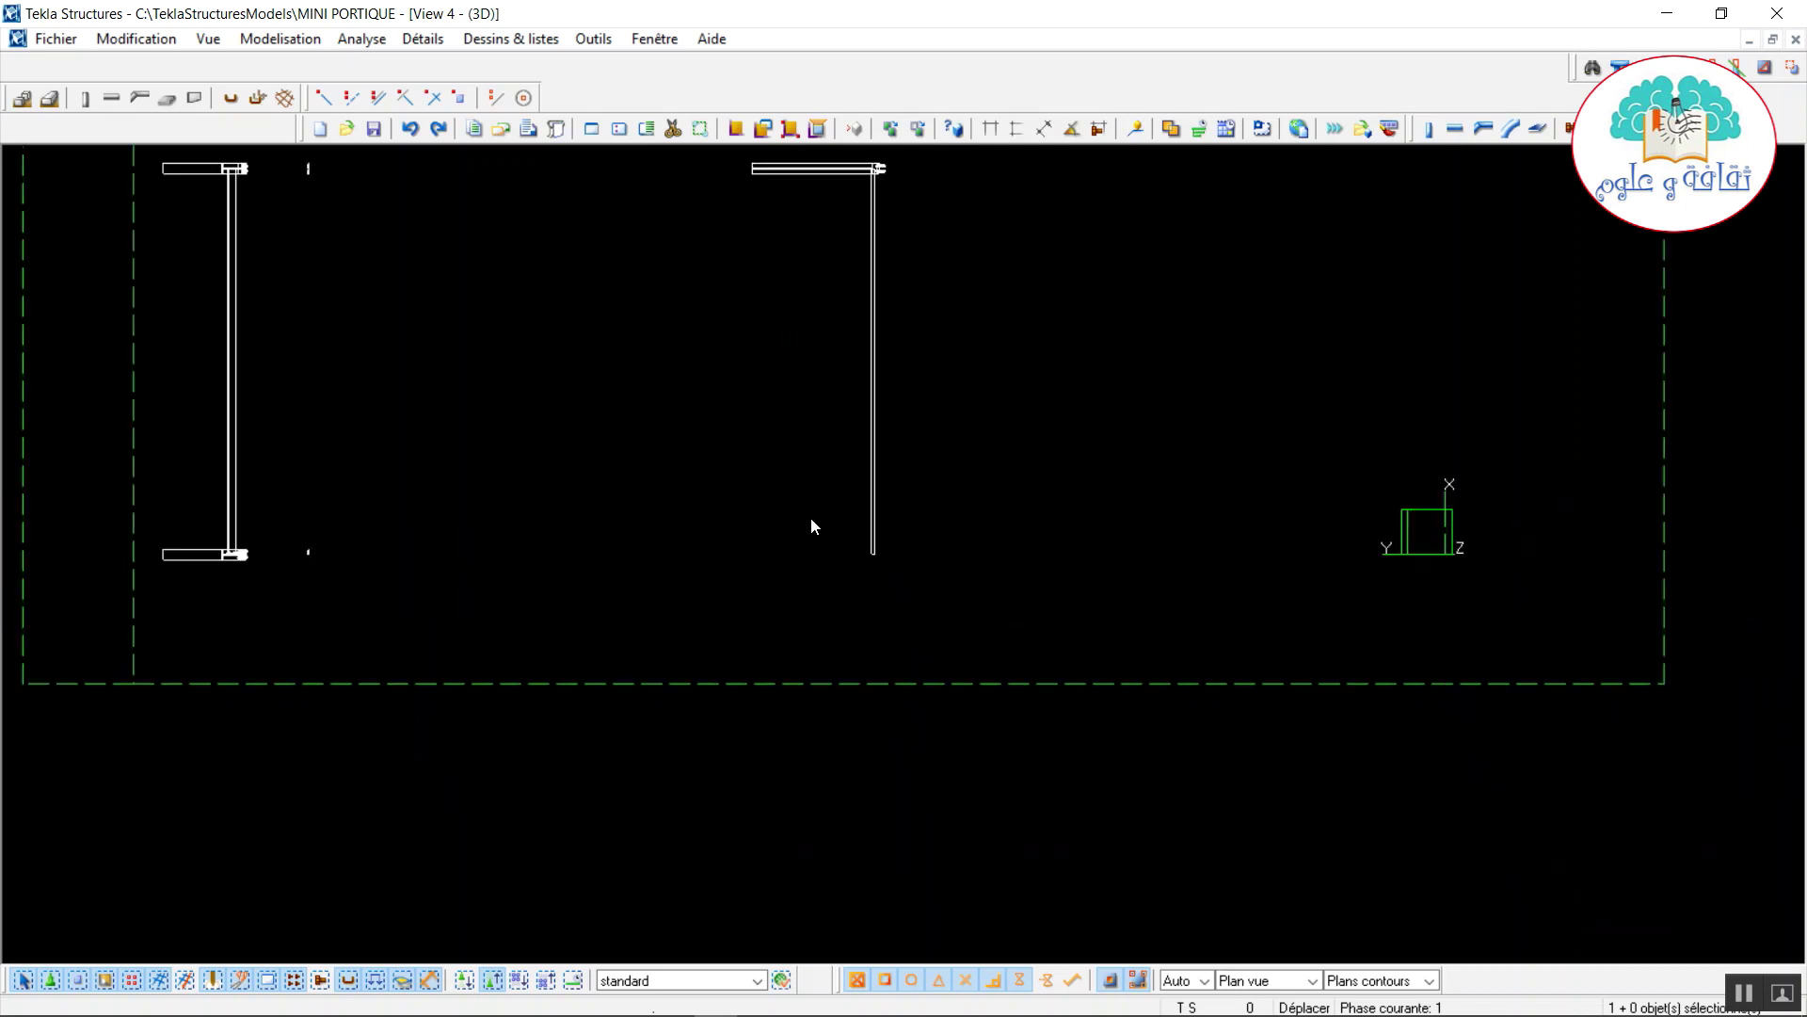
pyautogui.scroll(6, 1053, 546)
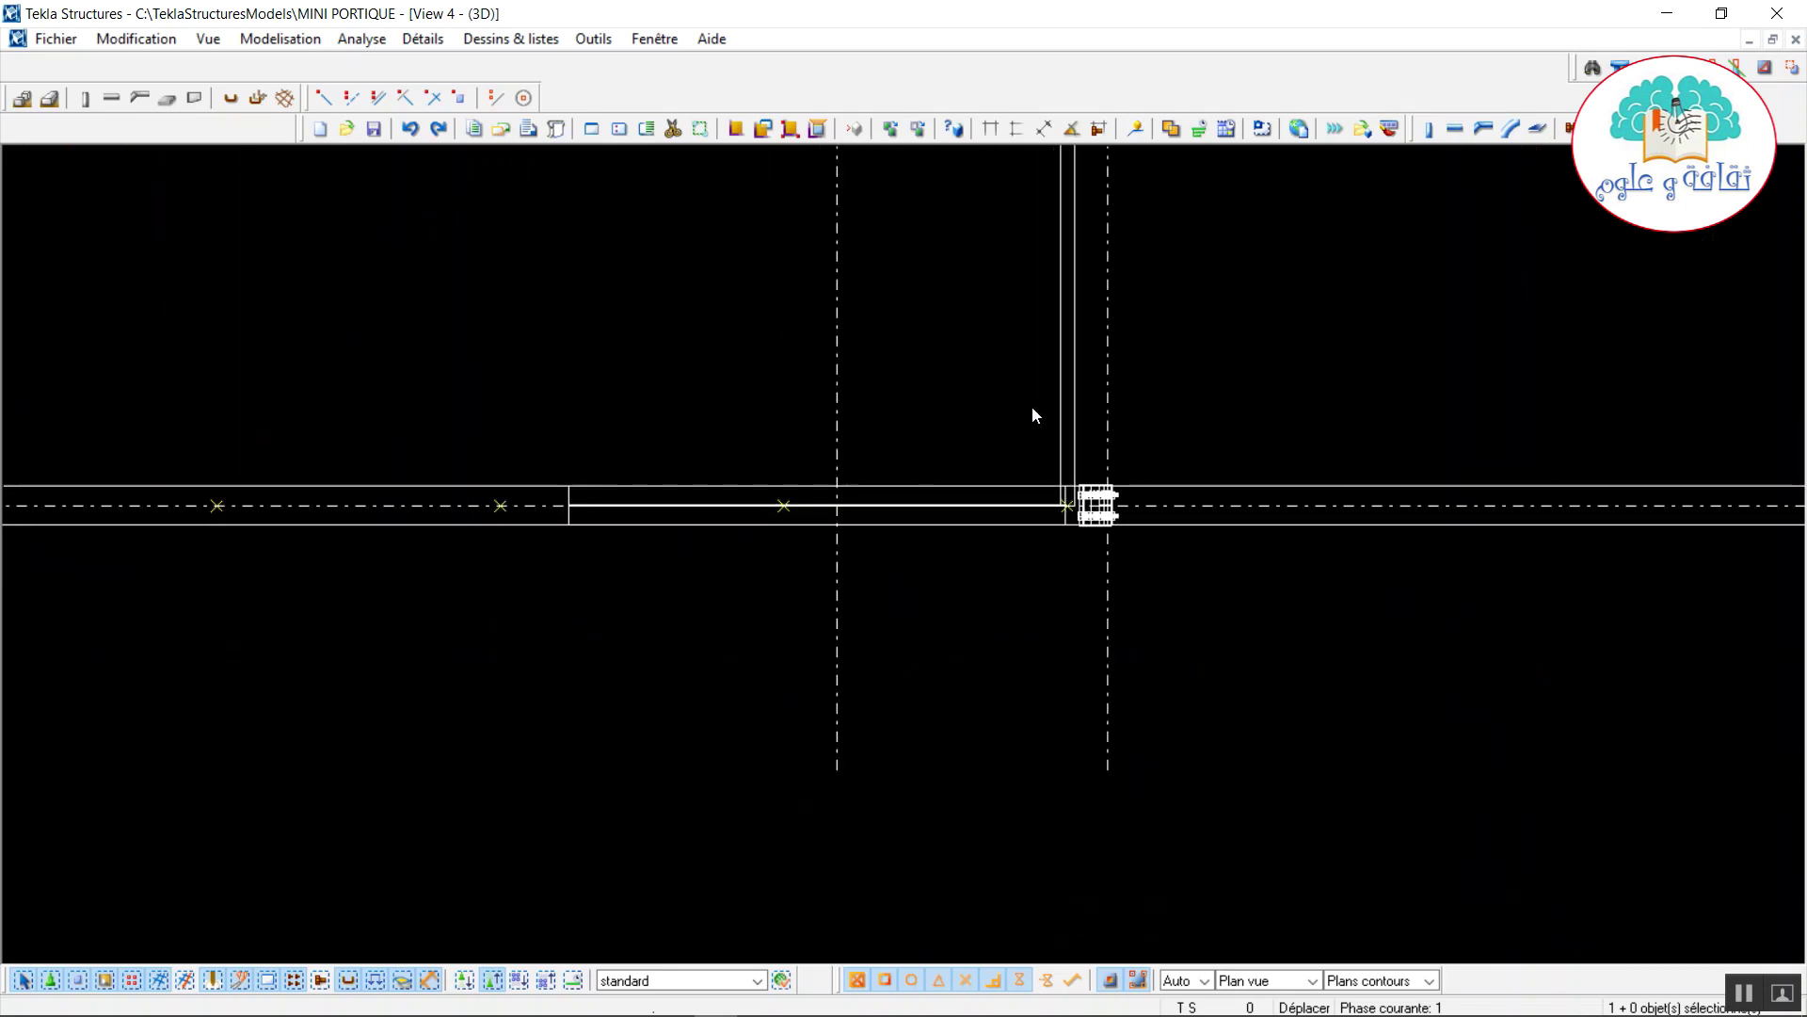
pyautogui.scroll(2, 1033, 414)
pyautogui.rightClick(1079, 415)
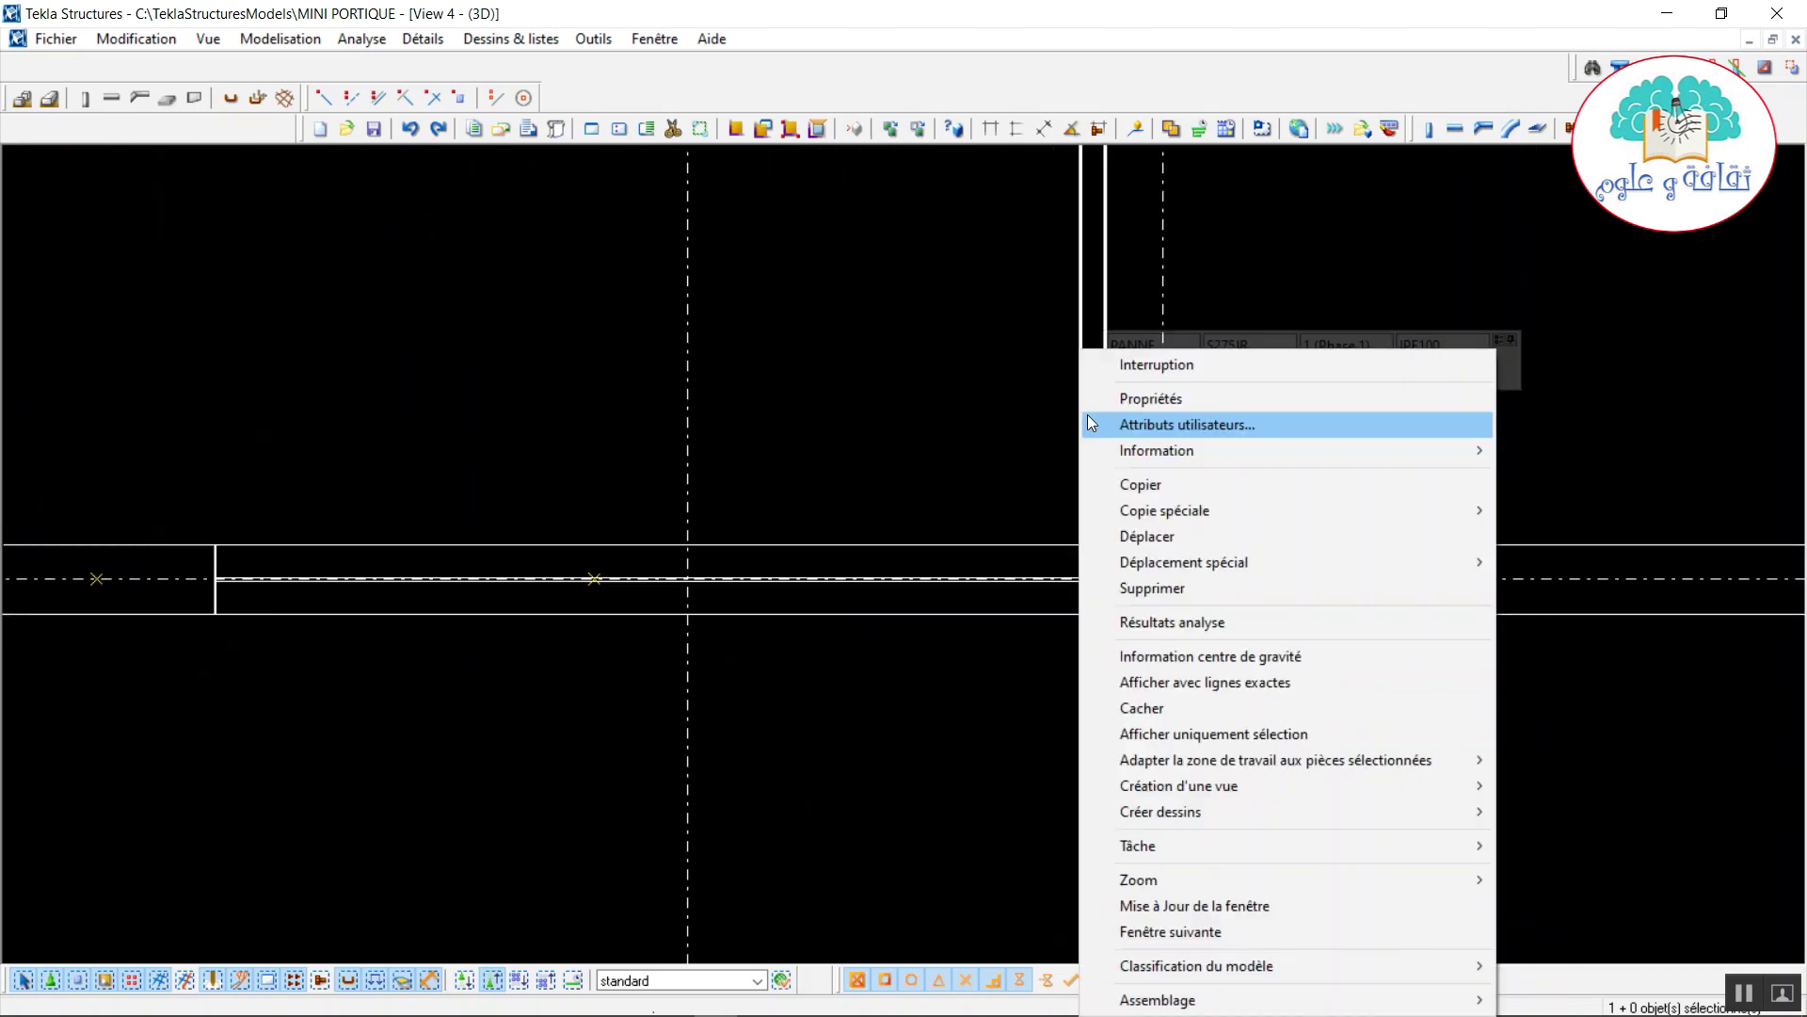
pyautogui.moveTo(1229, 513)
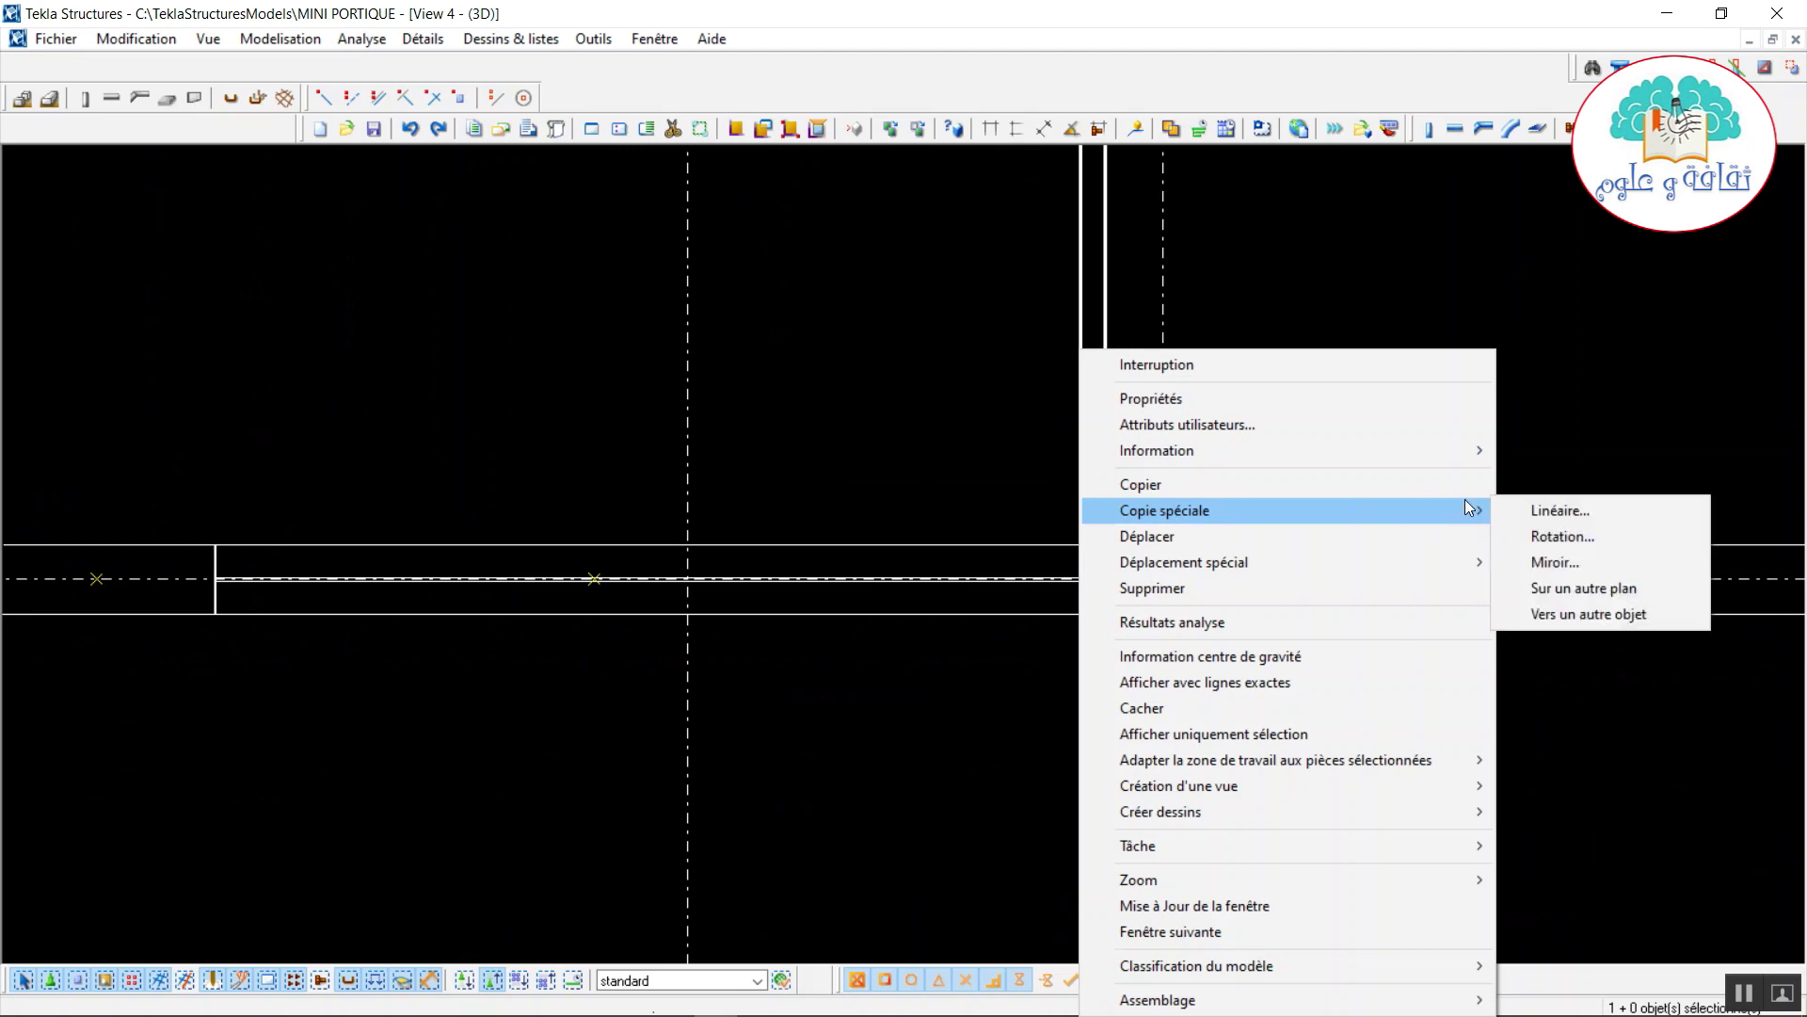
pyautogui.click(1560, 510)
pyautogui.scroll(-2, 463, 622)
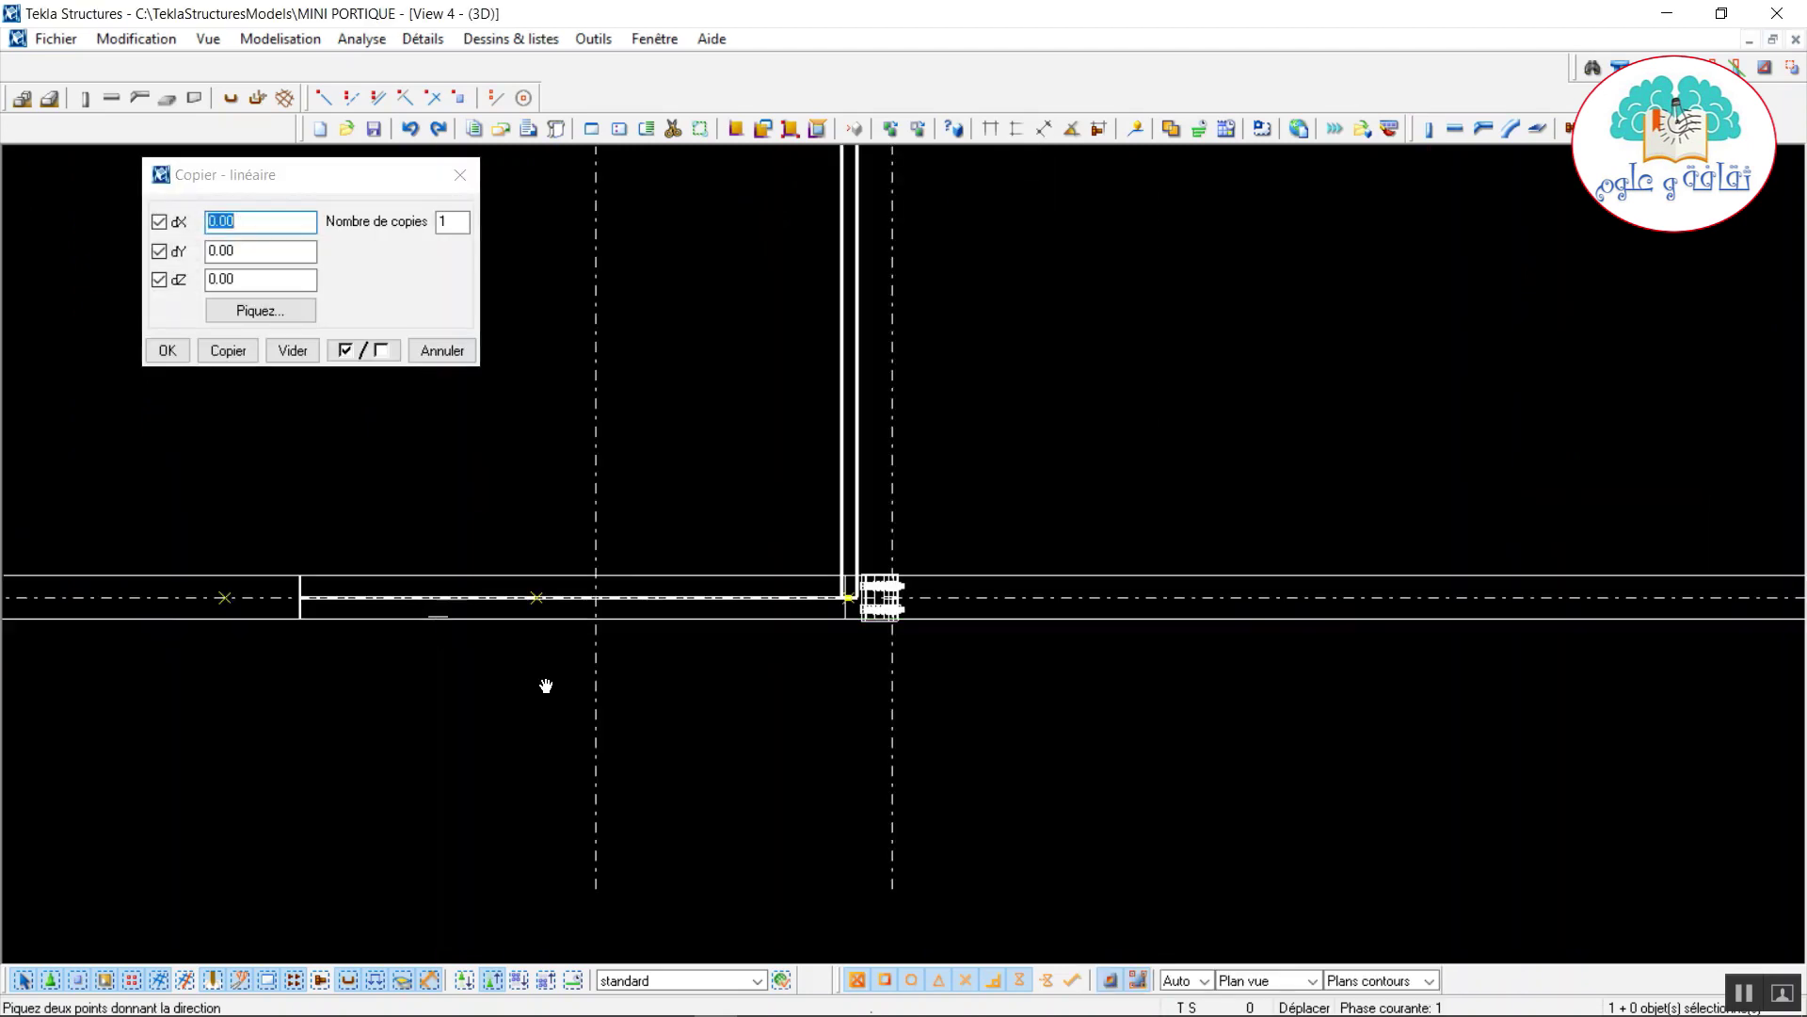
pyautogui.moveTo(546, 685); pyautogui.dragTo(848, 855, button='middle')
pyautogui.scroll(-5, 895, 766)
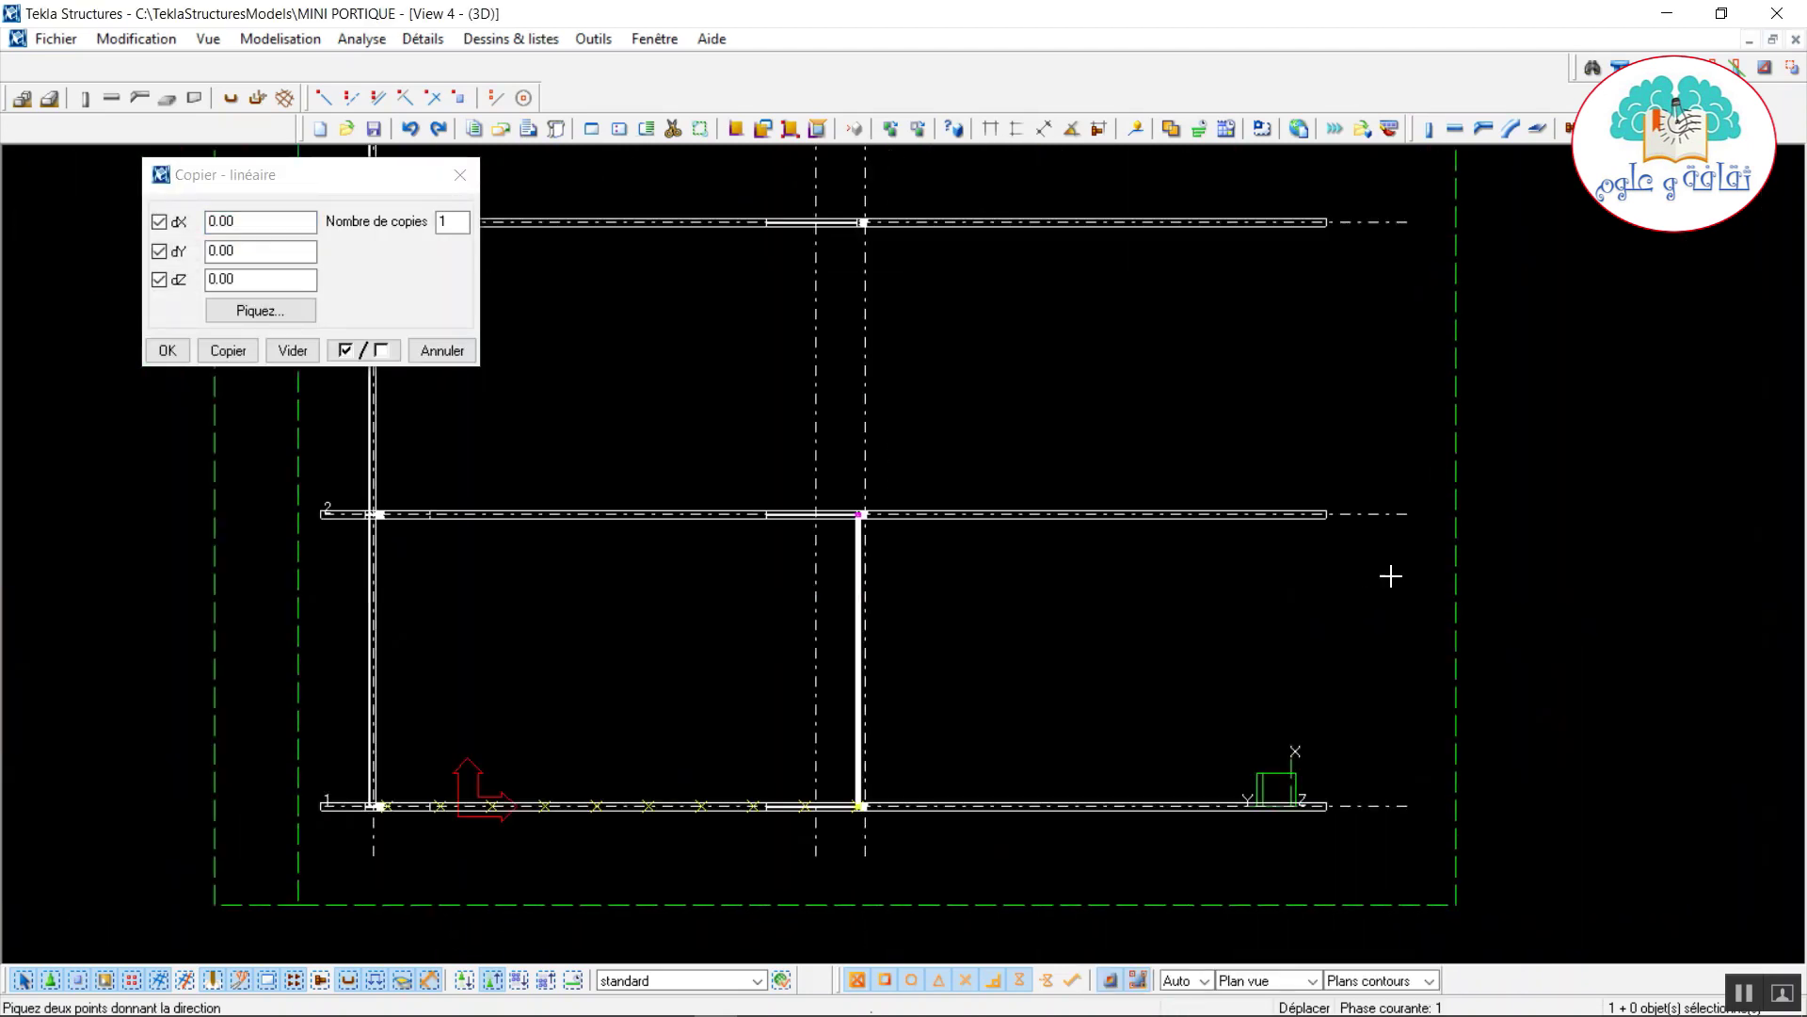
pyautogui.click(1412, 504)
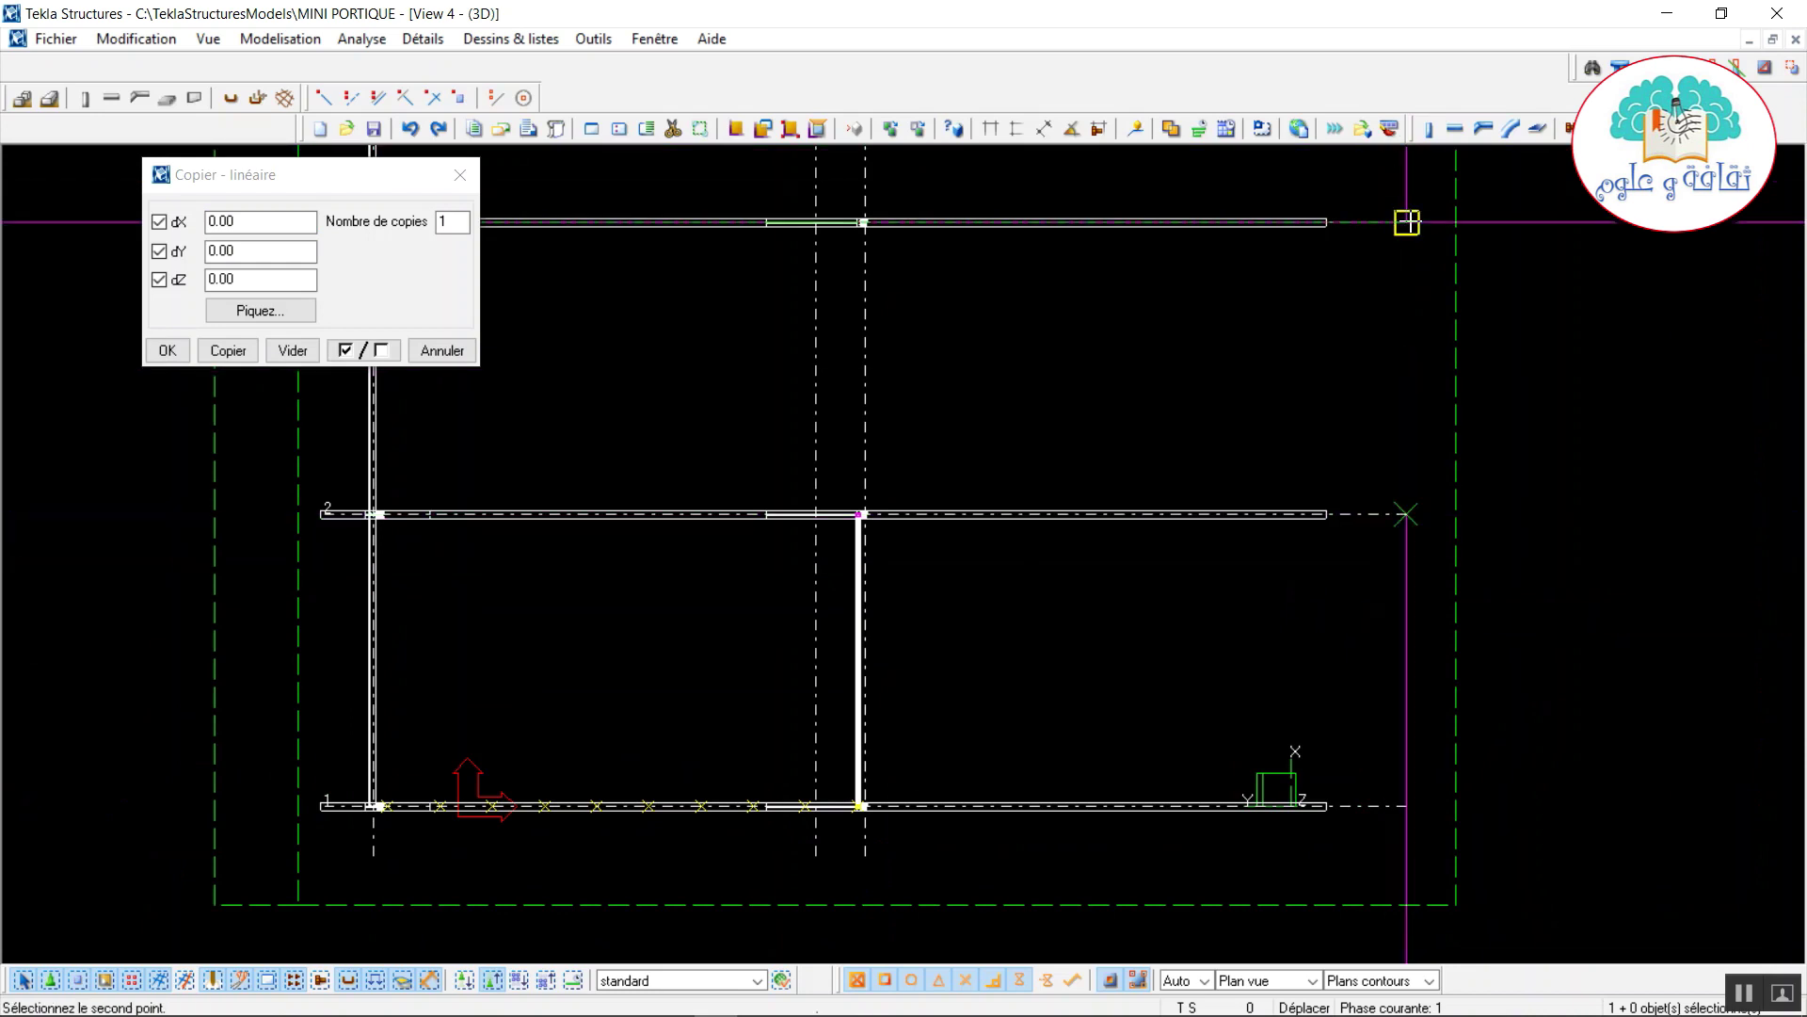
pyautogui.click(1408, 222)
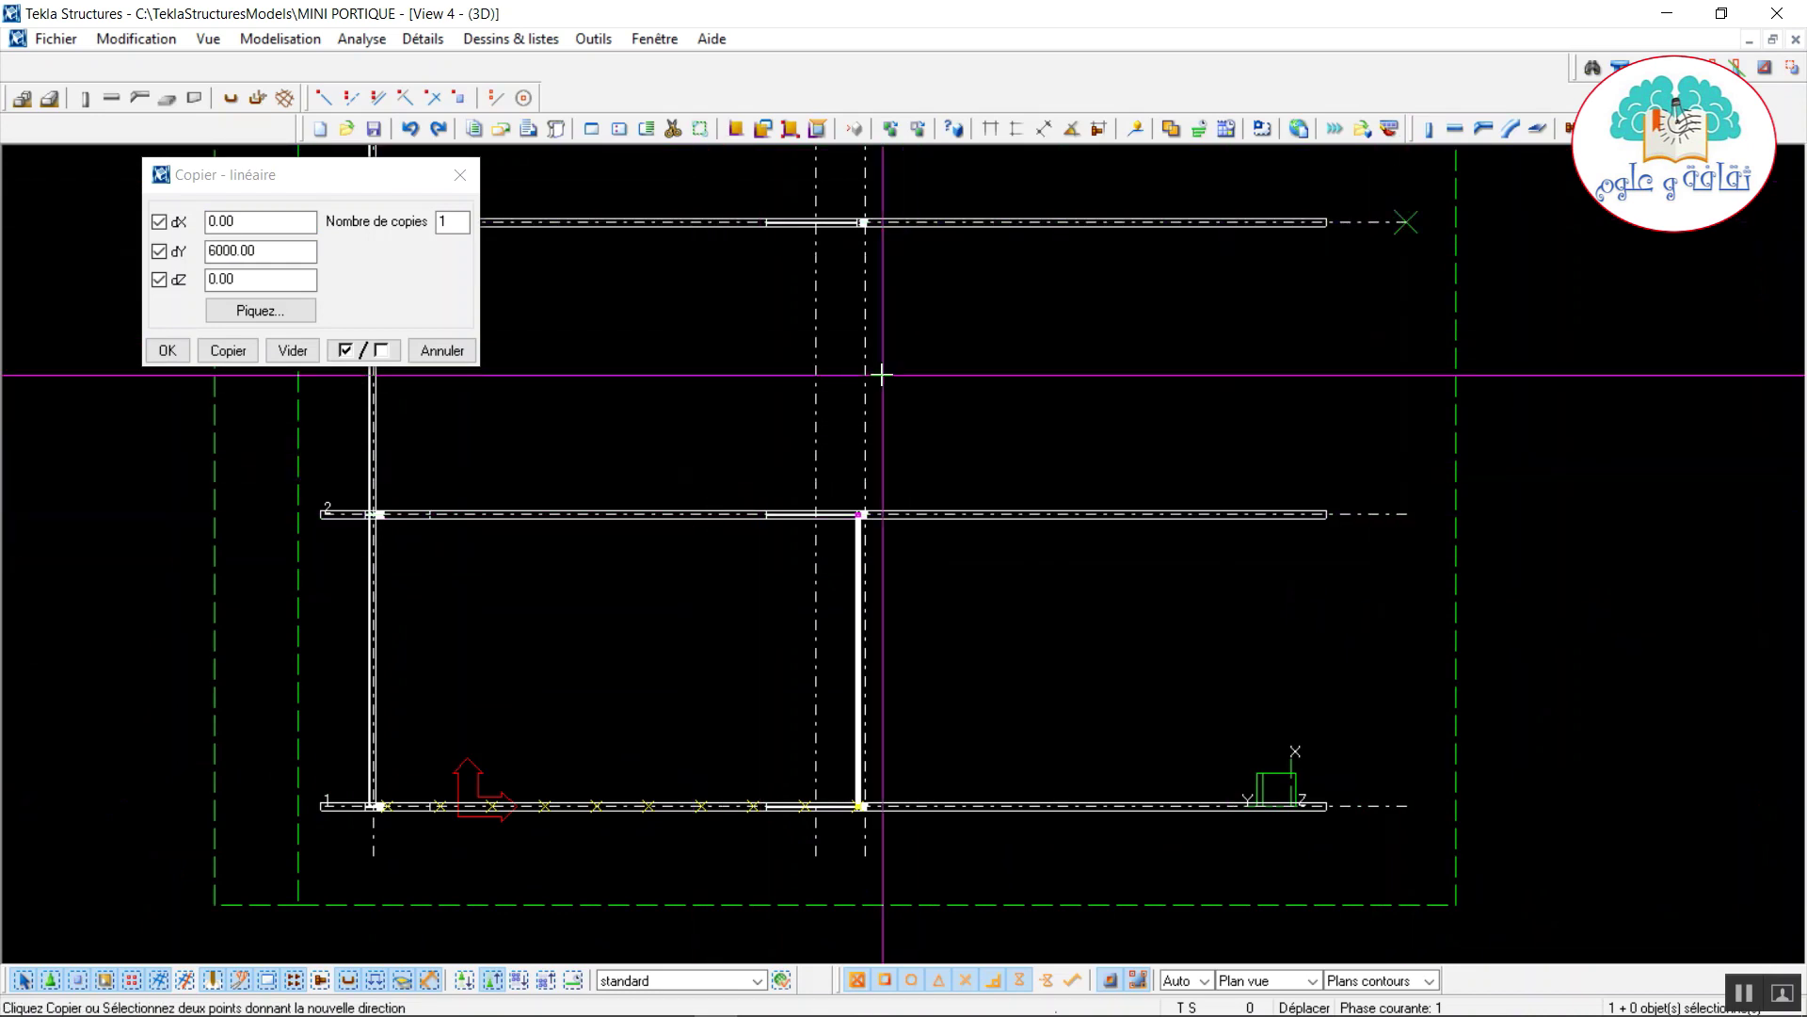
# Set the number of copies to 2, copy the purlin into the remaining bays and end the linear copy.
pyautogui.scroll(-3, 899, 546)
pyautogui.doubleClick(456, 223)
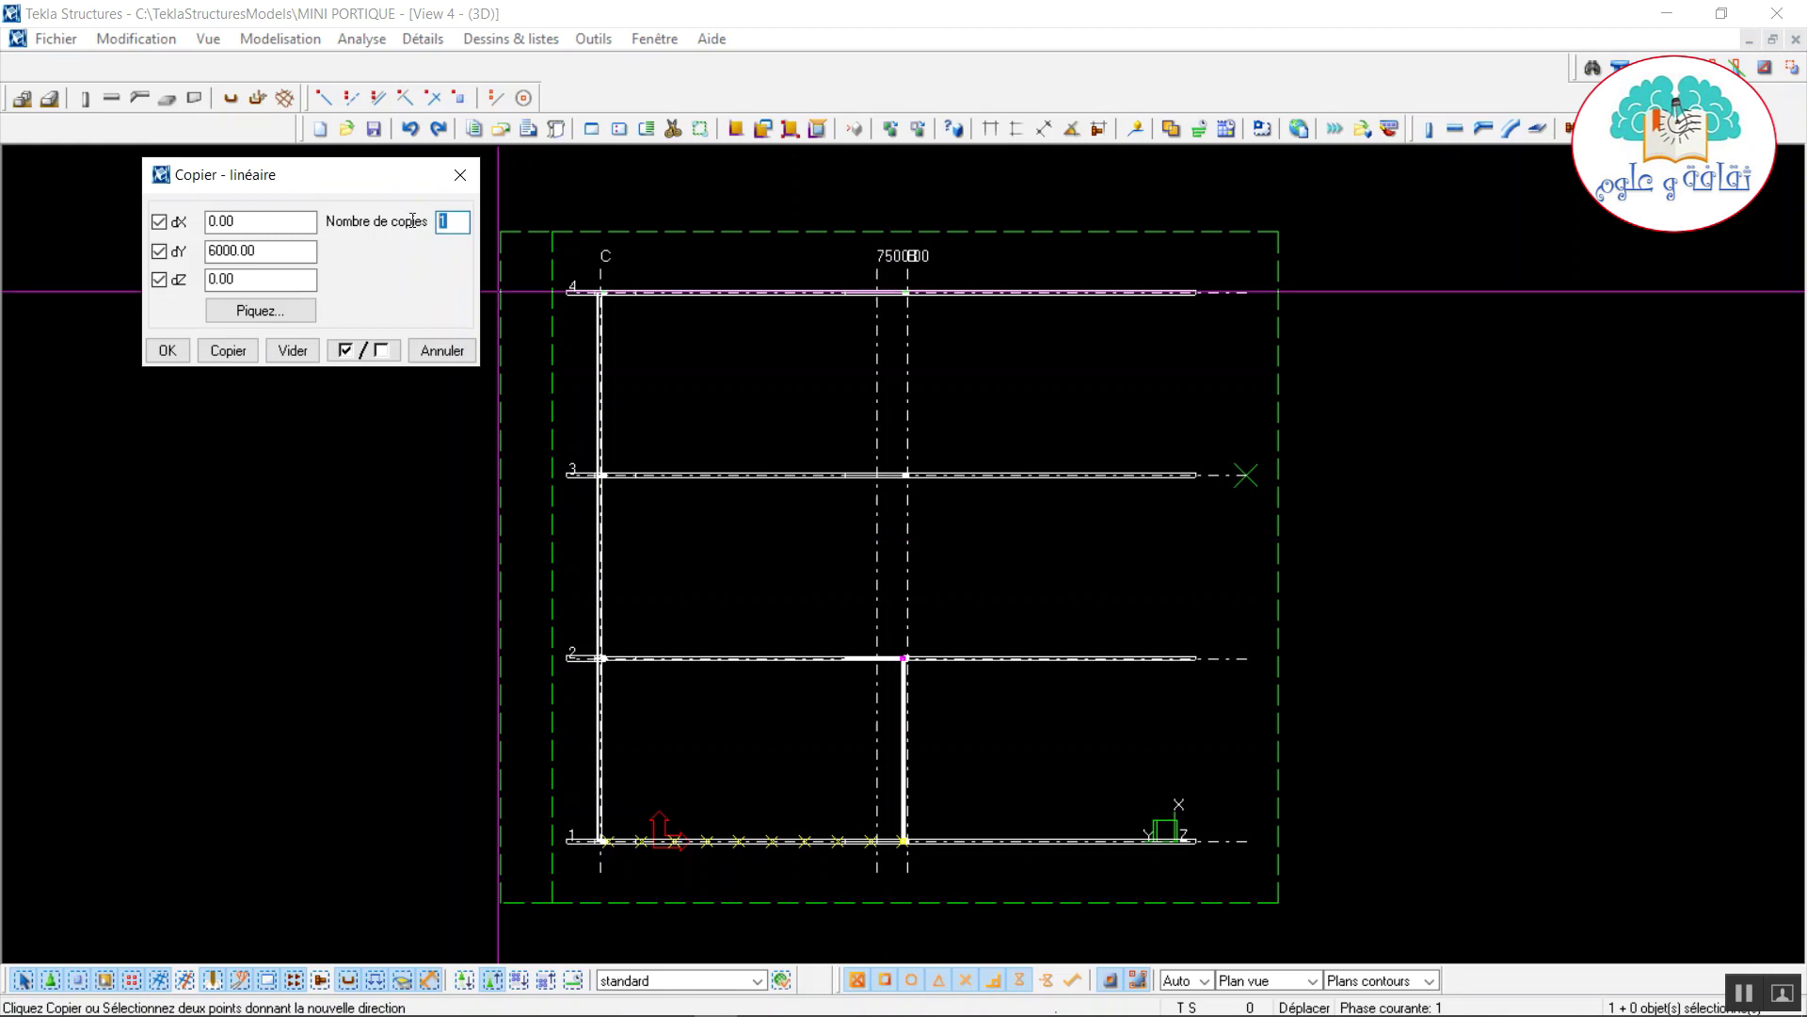
pyautogui.click(240, 353)
pyautogui.rightClick(972, 411)
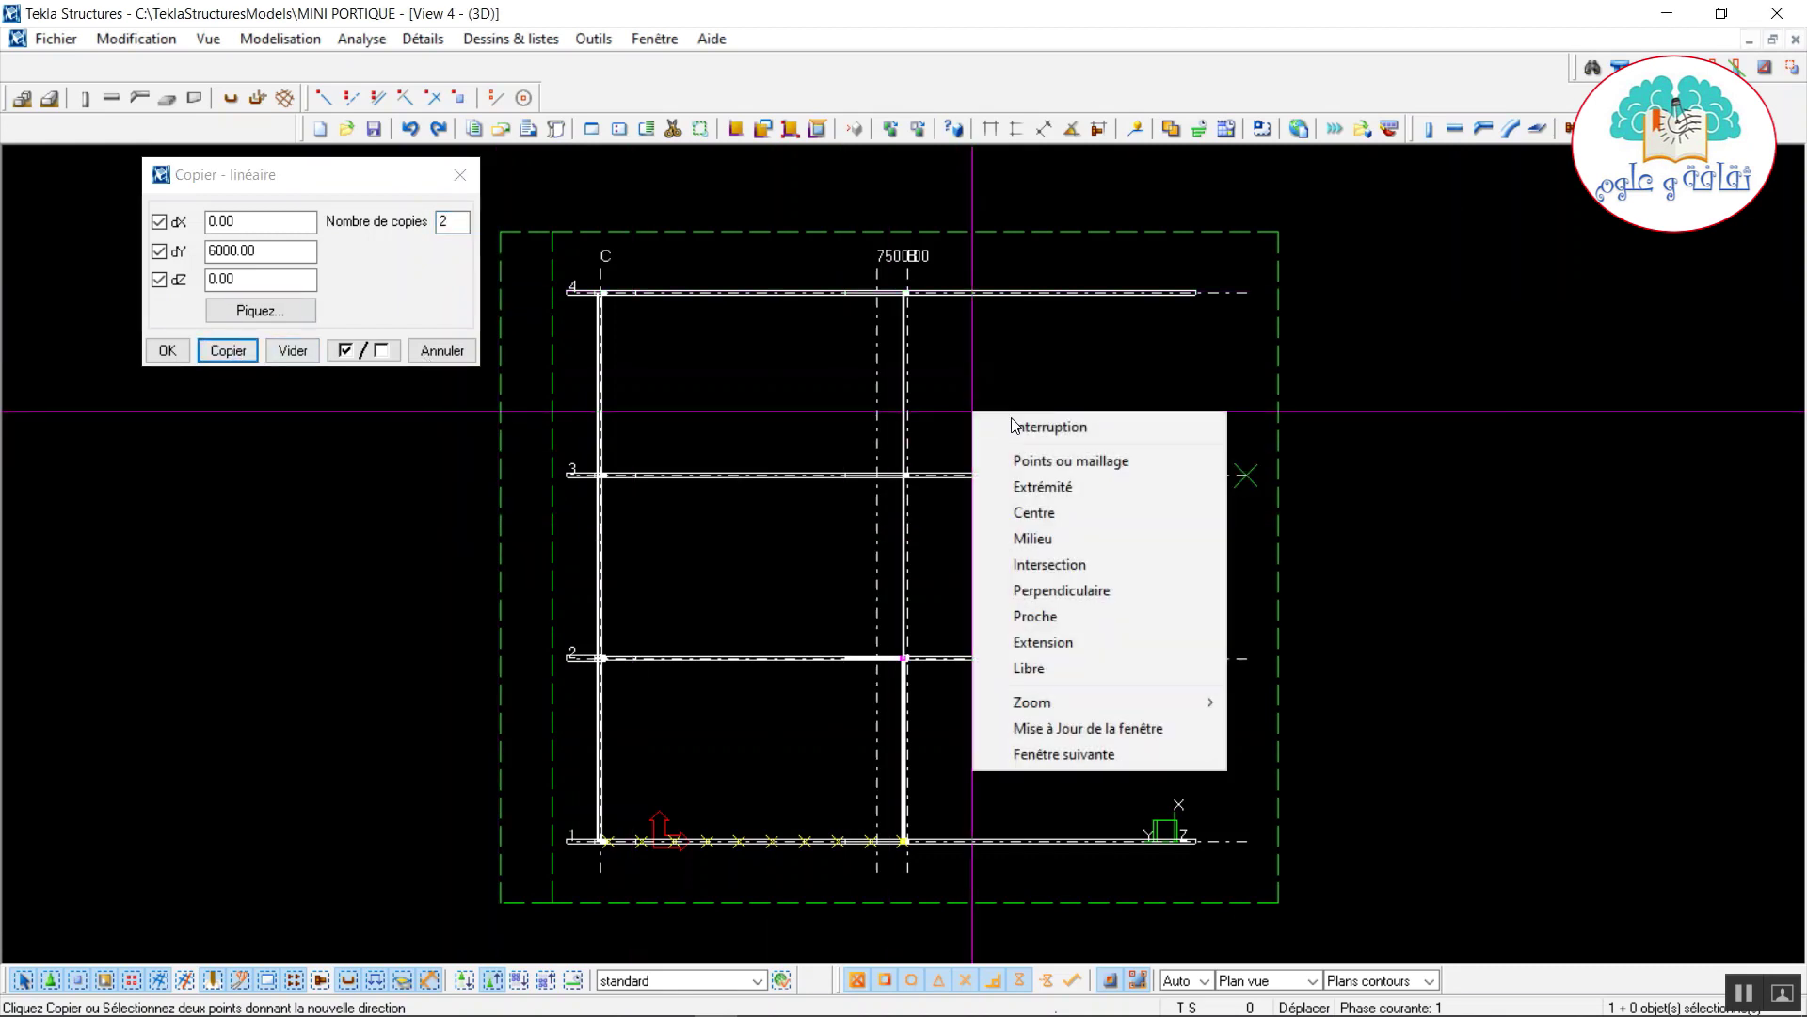
pyautogui.click(1030, 433)
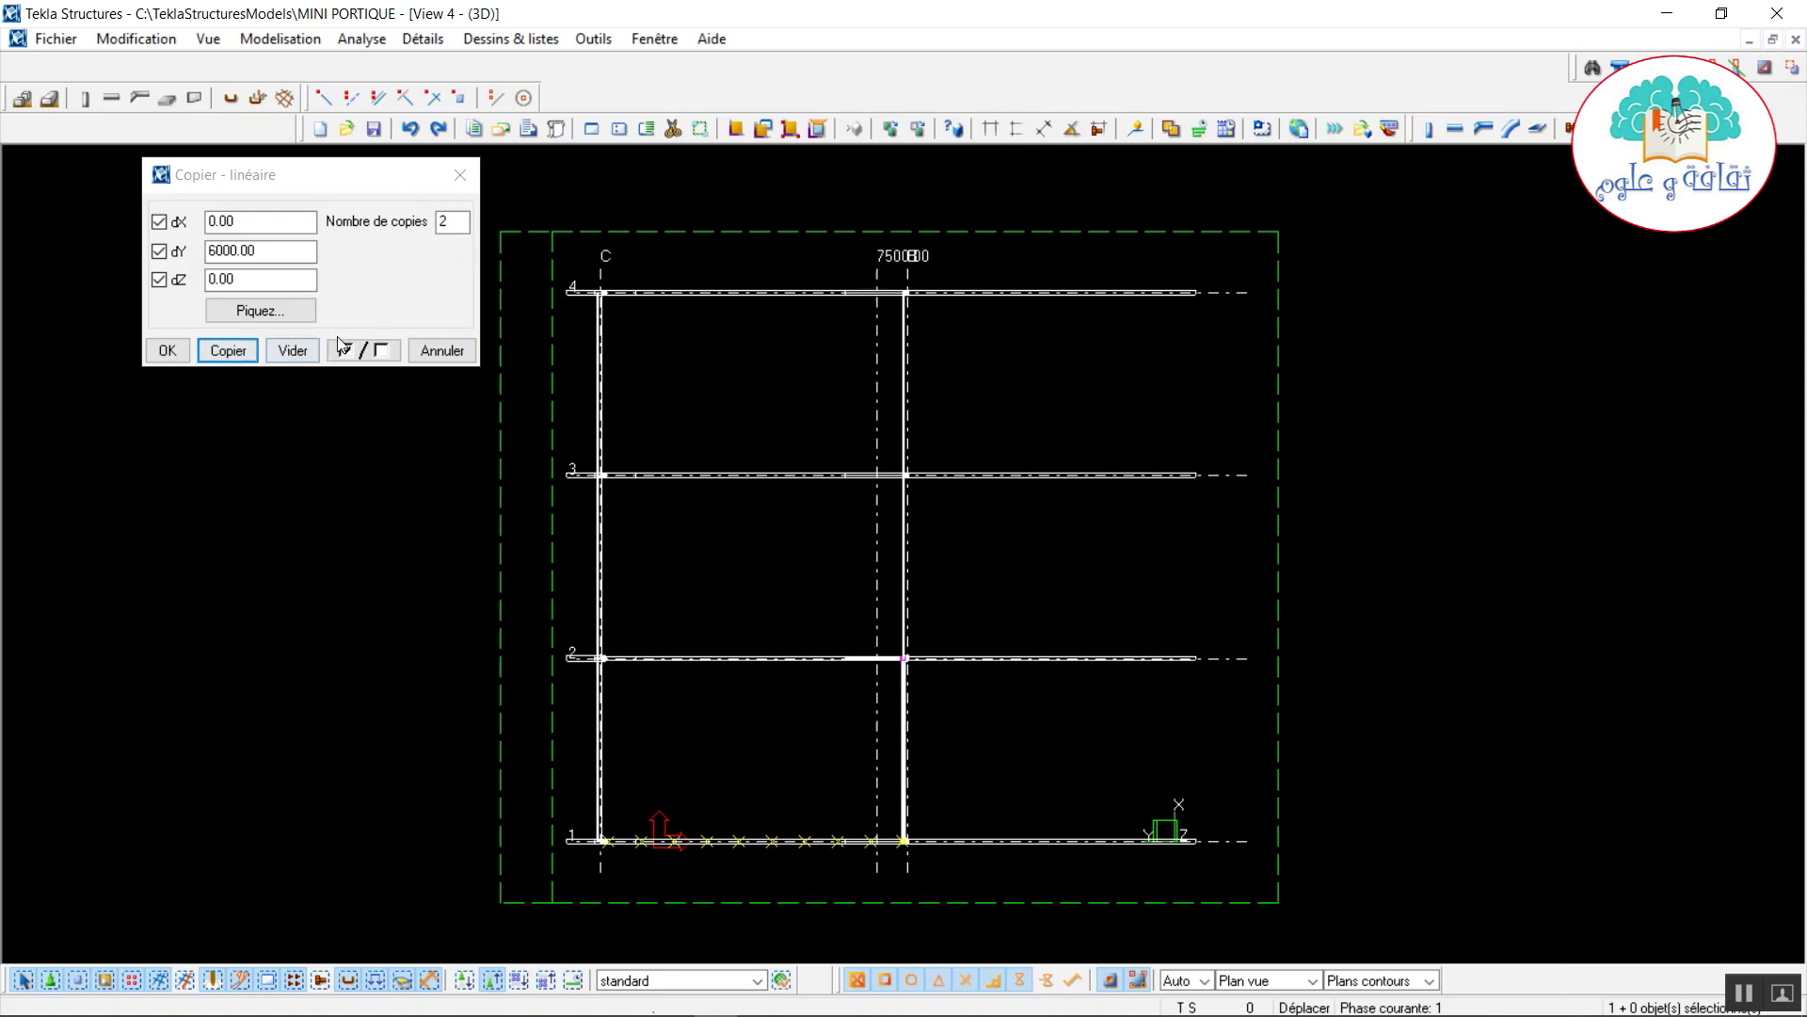
pyautogui.click(441, 350)
# Move the last purlin's end point on grid line 4 perpendicularly to the outer edge of the end rafter.
pyautogui.scroll(10, 962, 279)
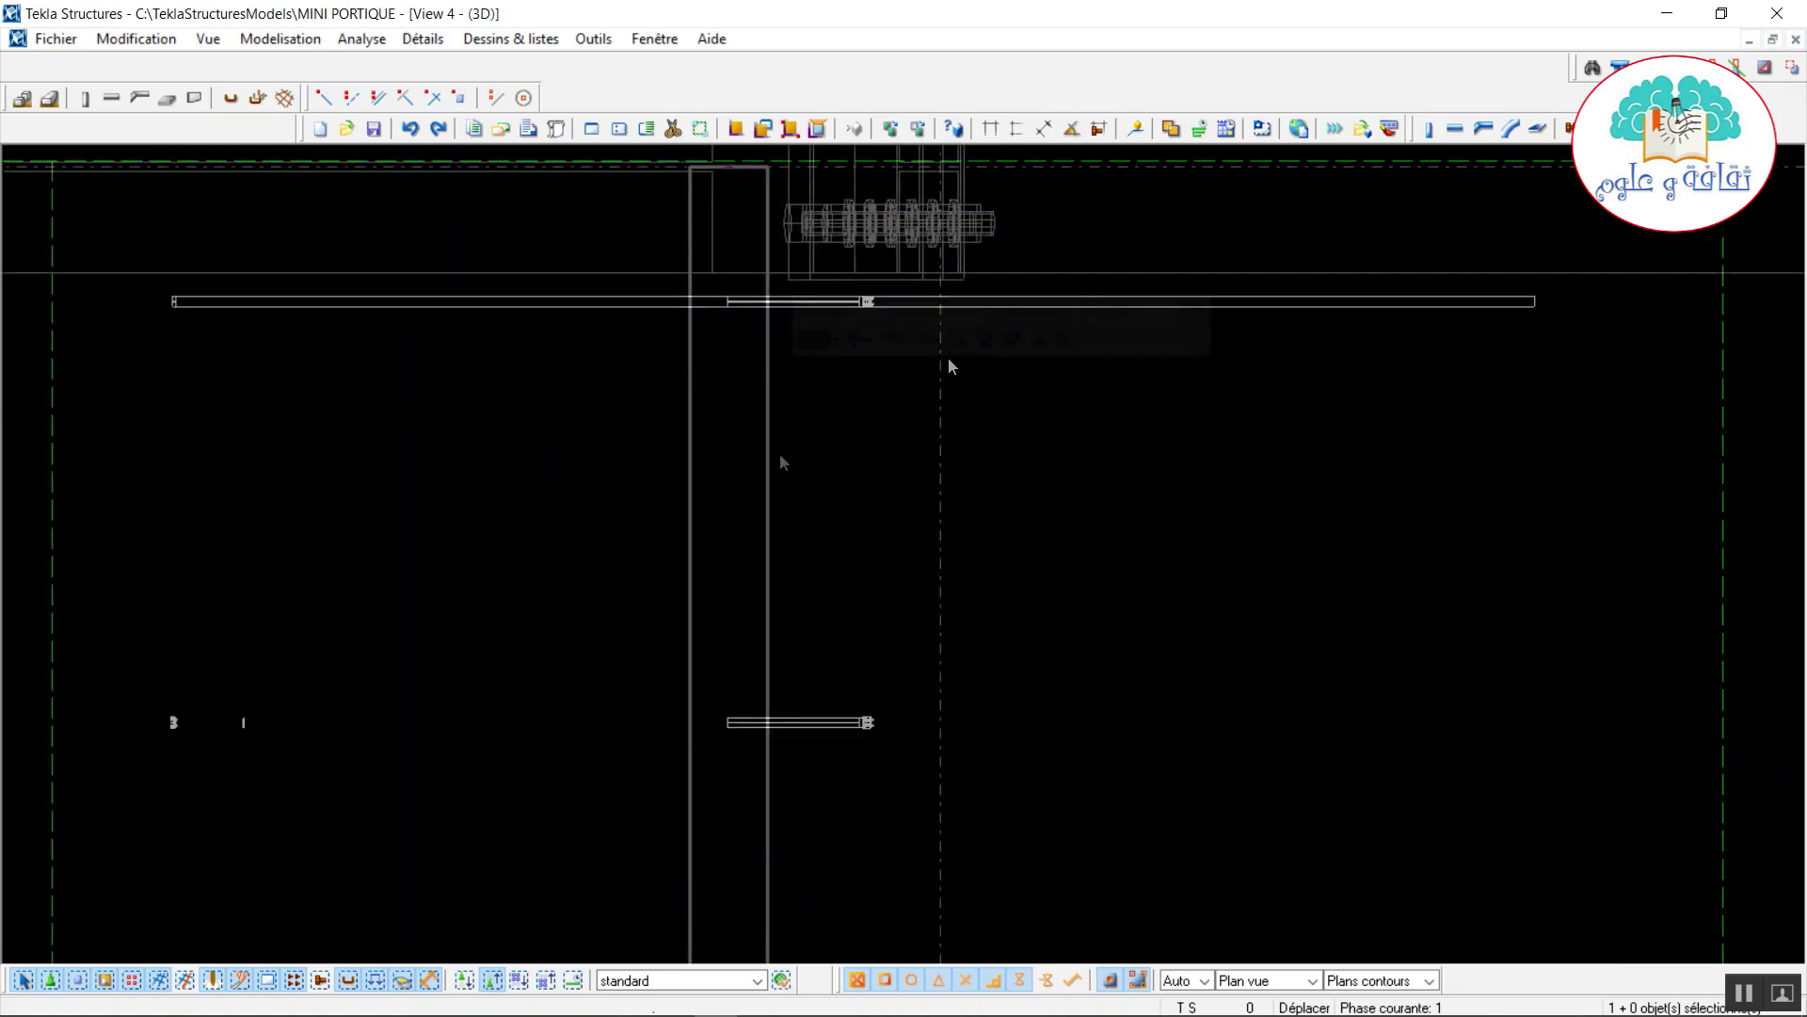
pyautogui.moveTo(750, 588); pyautogui.dragTo(714, 684, button='middle')
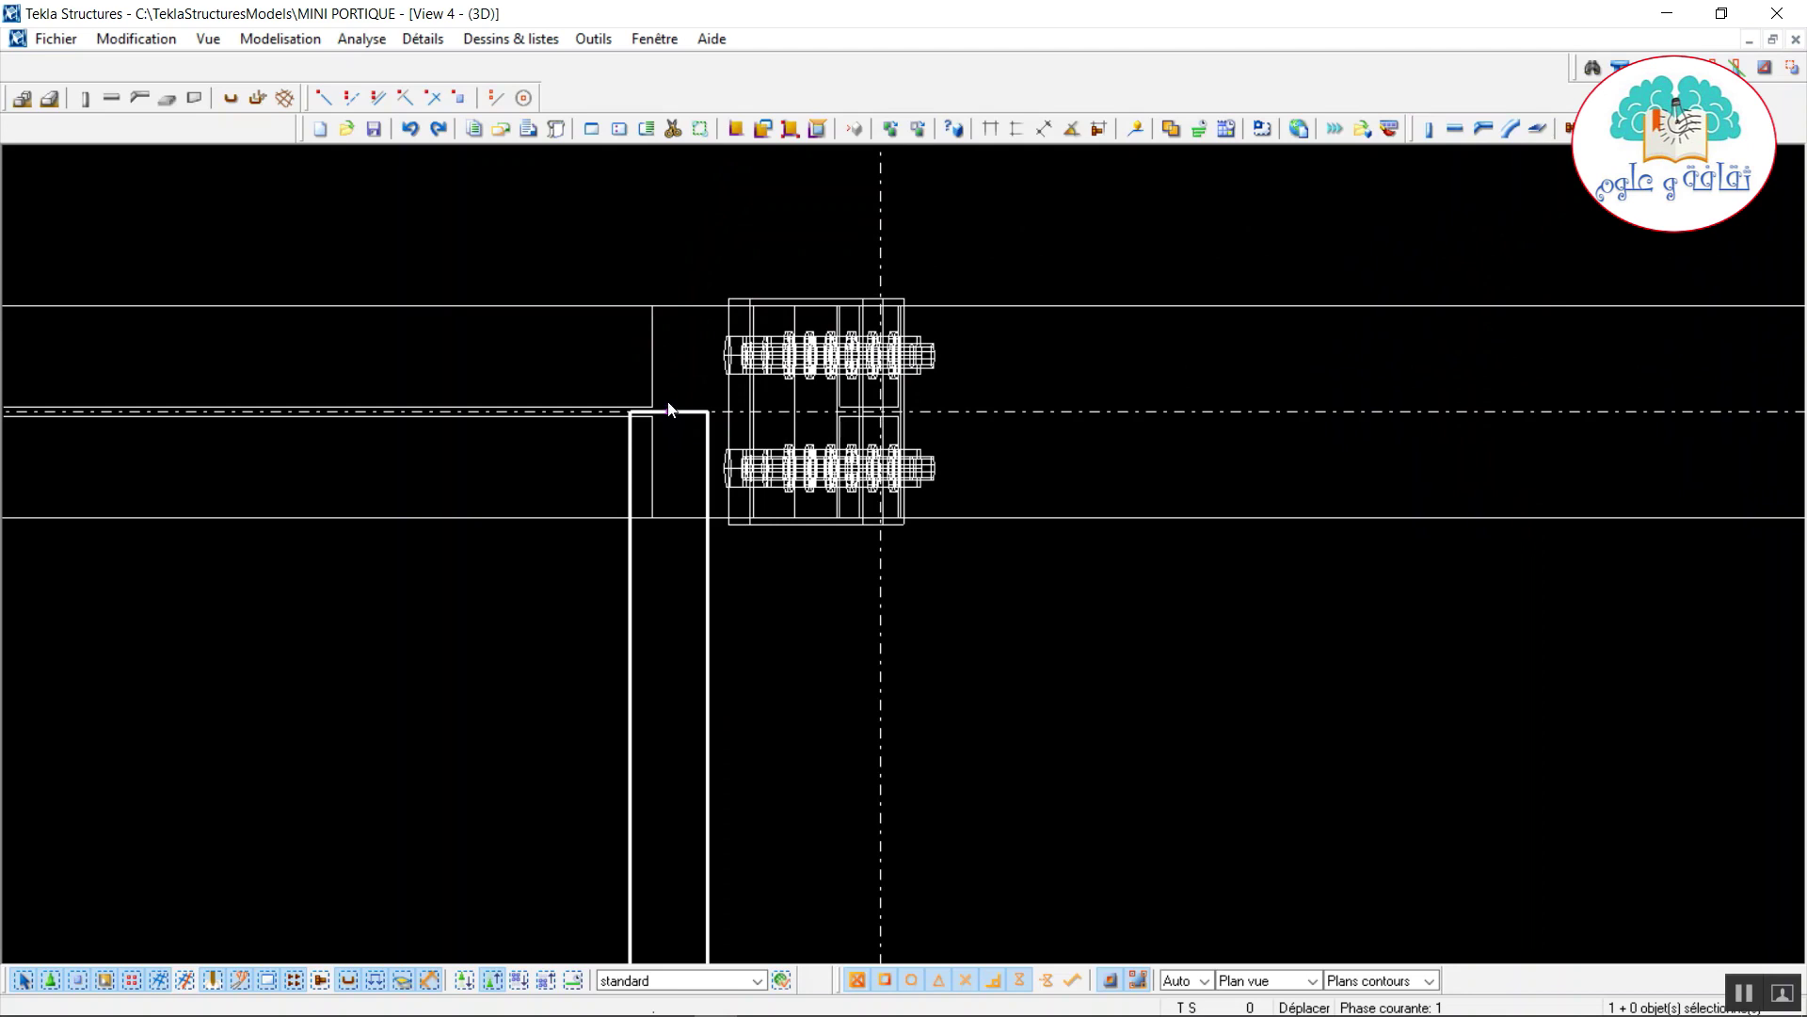
pyautogui.click(668, 411)
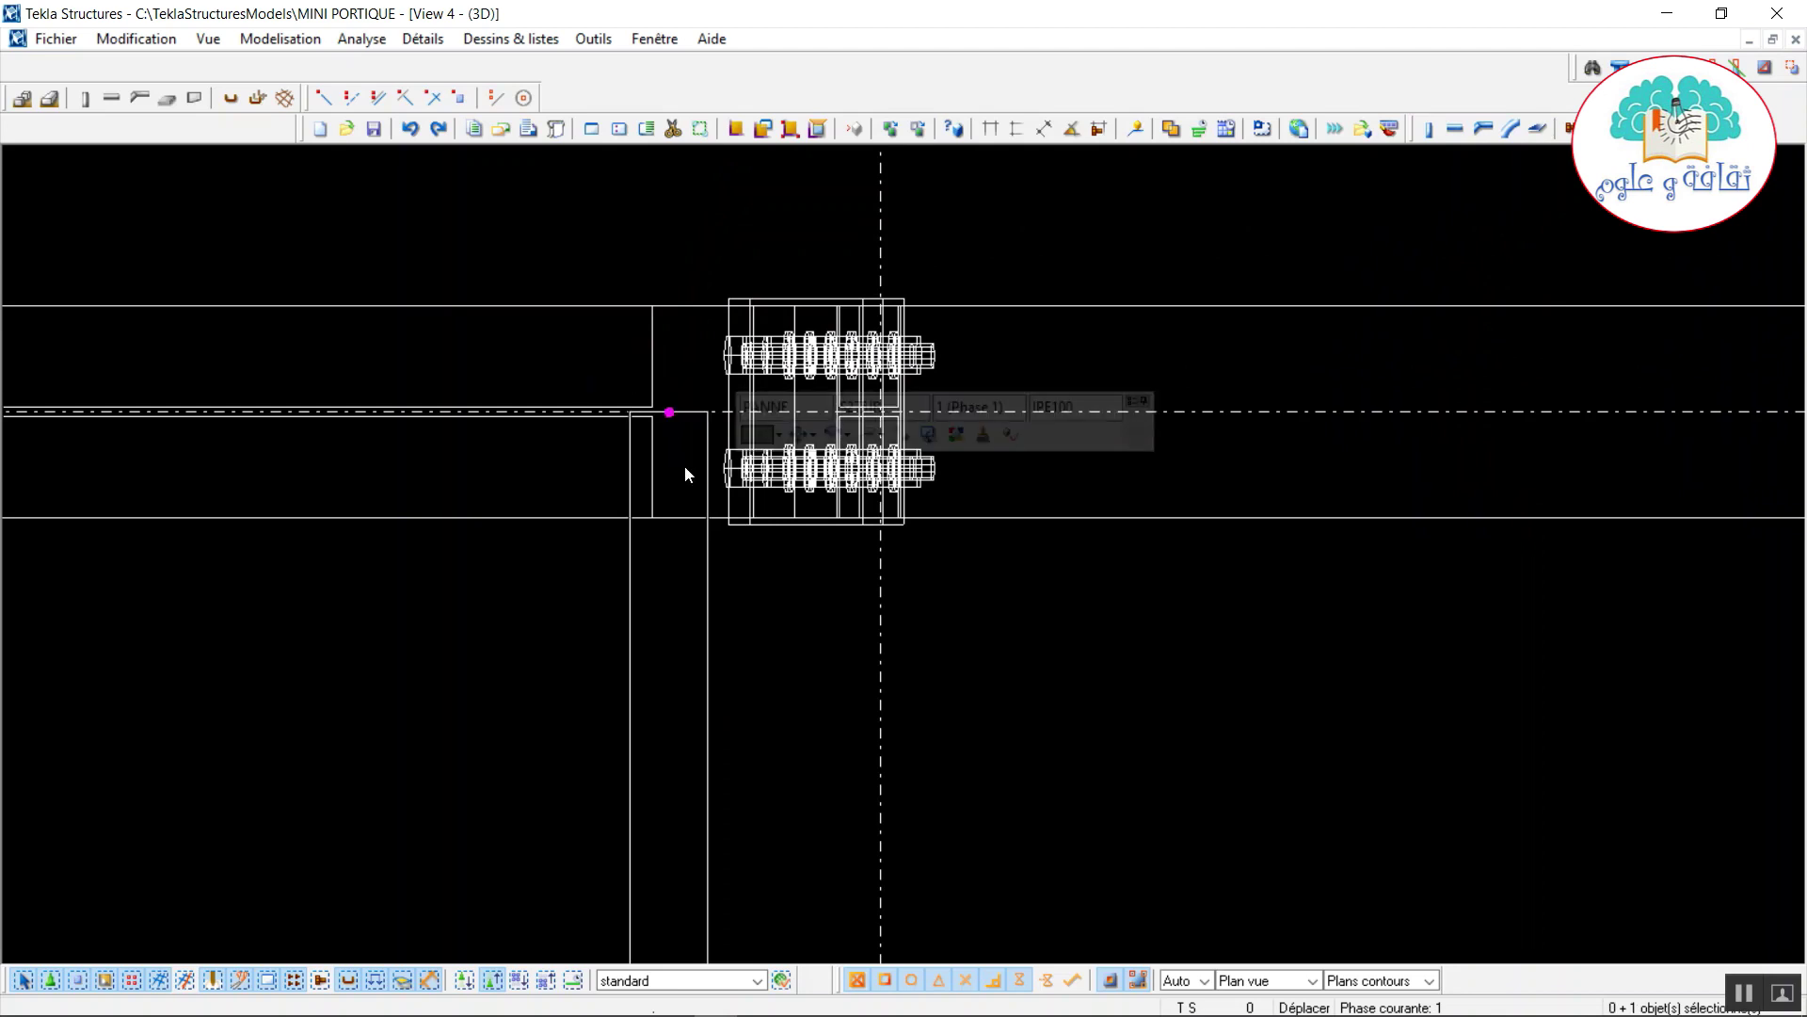
pyautogui.rightClick(686, 465)
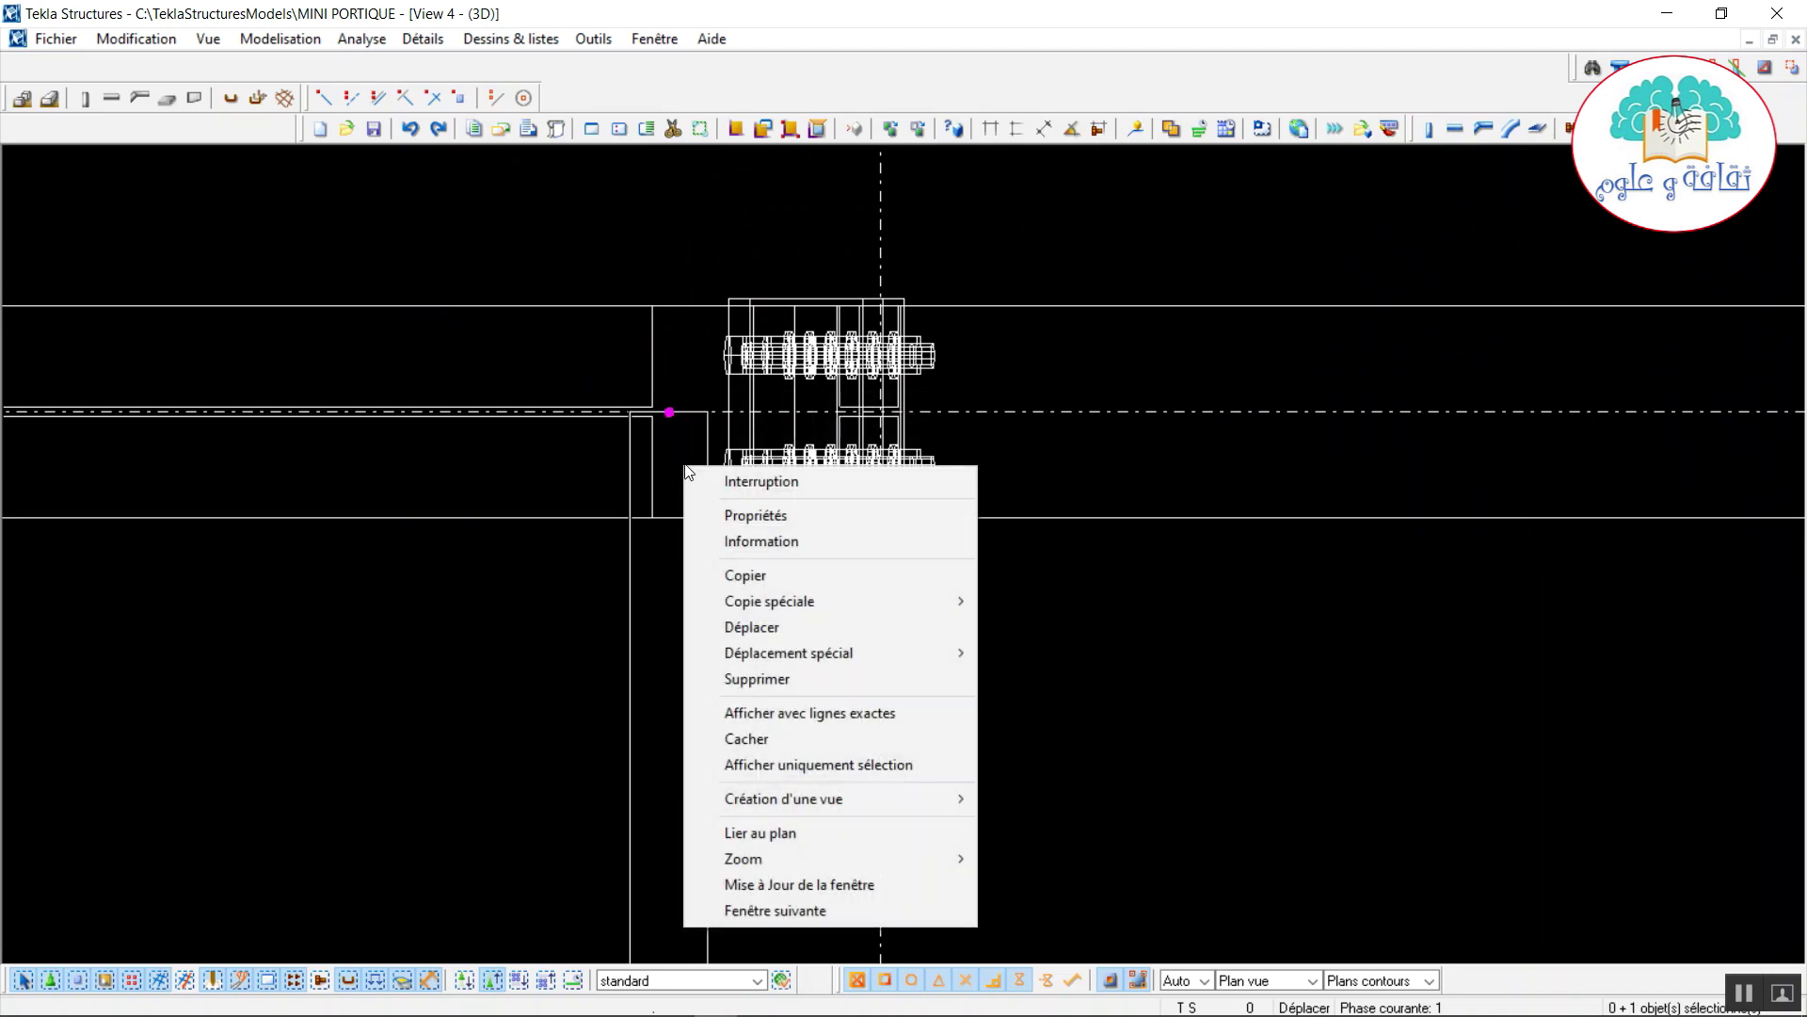
pyautogui.click(815, 629)
pyautogui.click(668, 411)
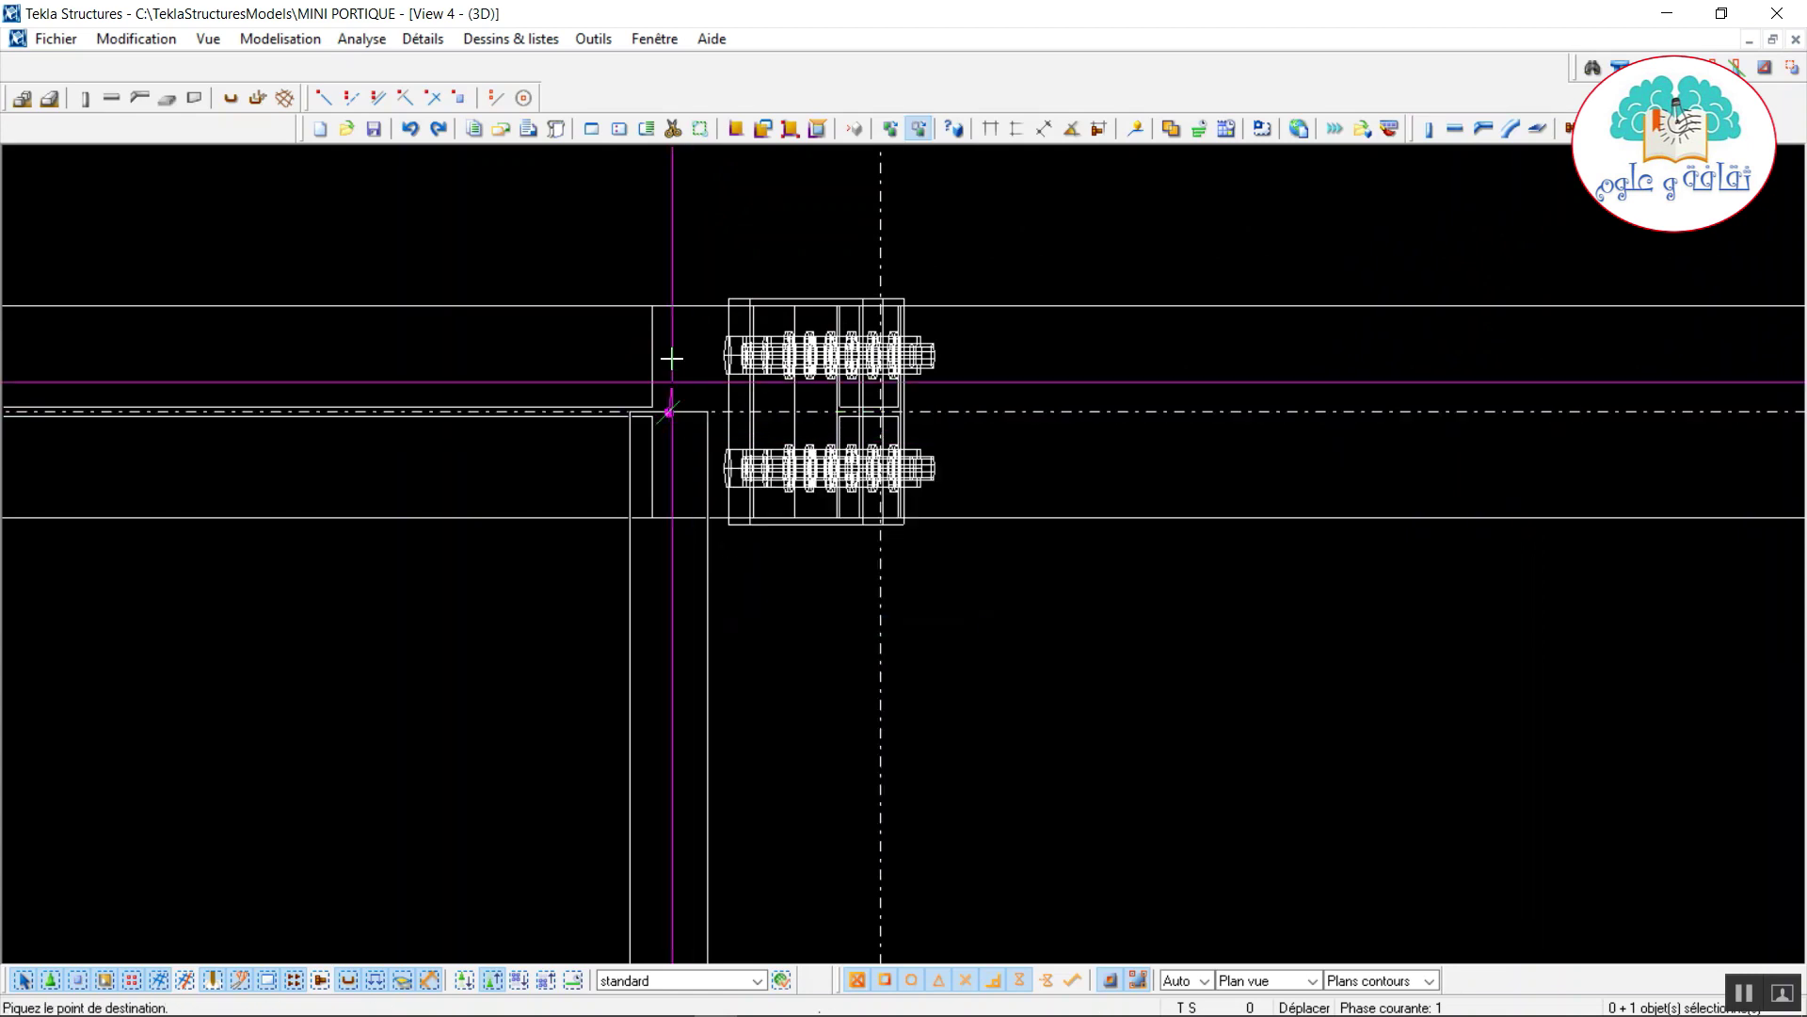
pyautogui.click(670, 302)
# Move the first purlin's start point on grid line 1 perpendicularly to the outer edge of the end rafter.
pyautogui.scroll(-3, 659, 527)
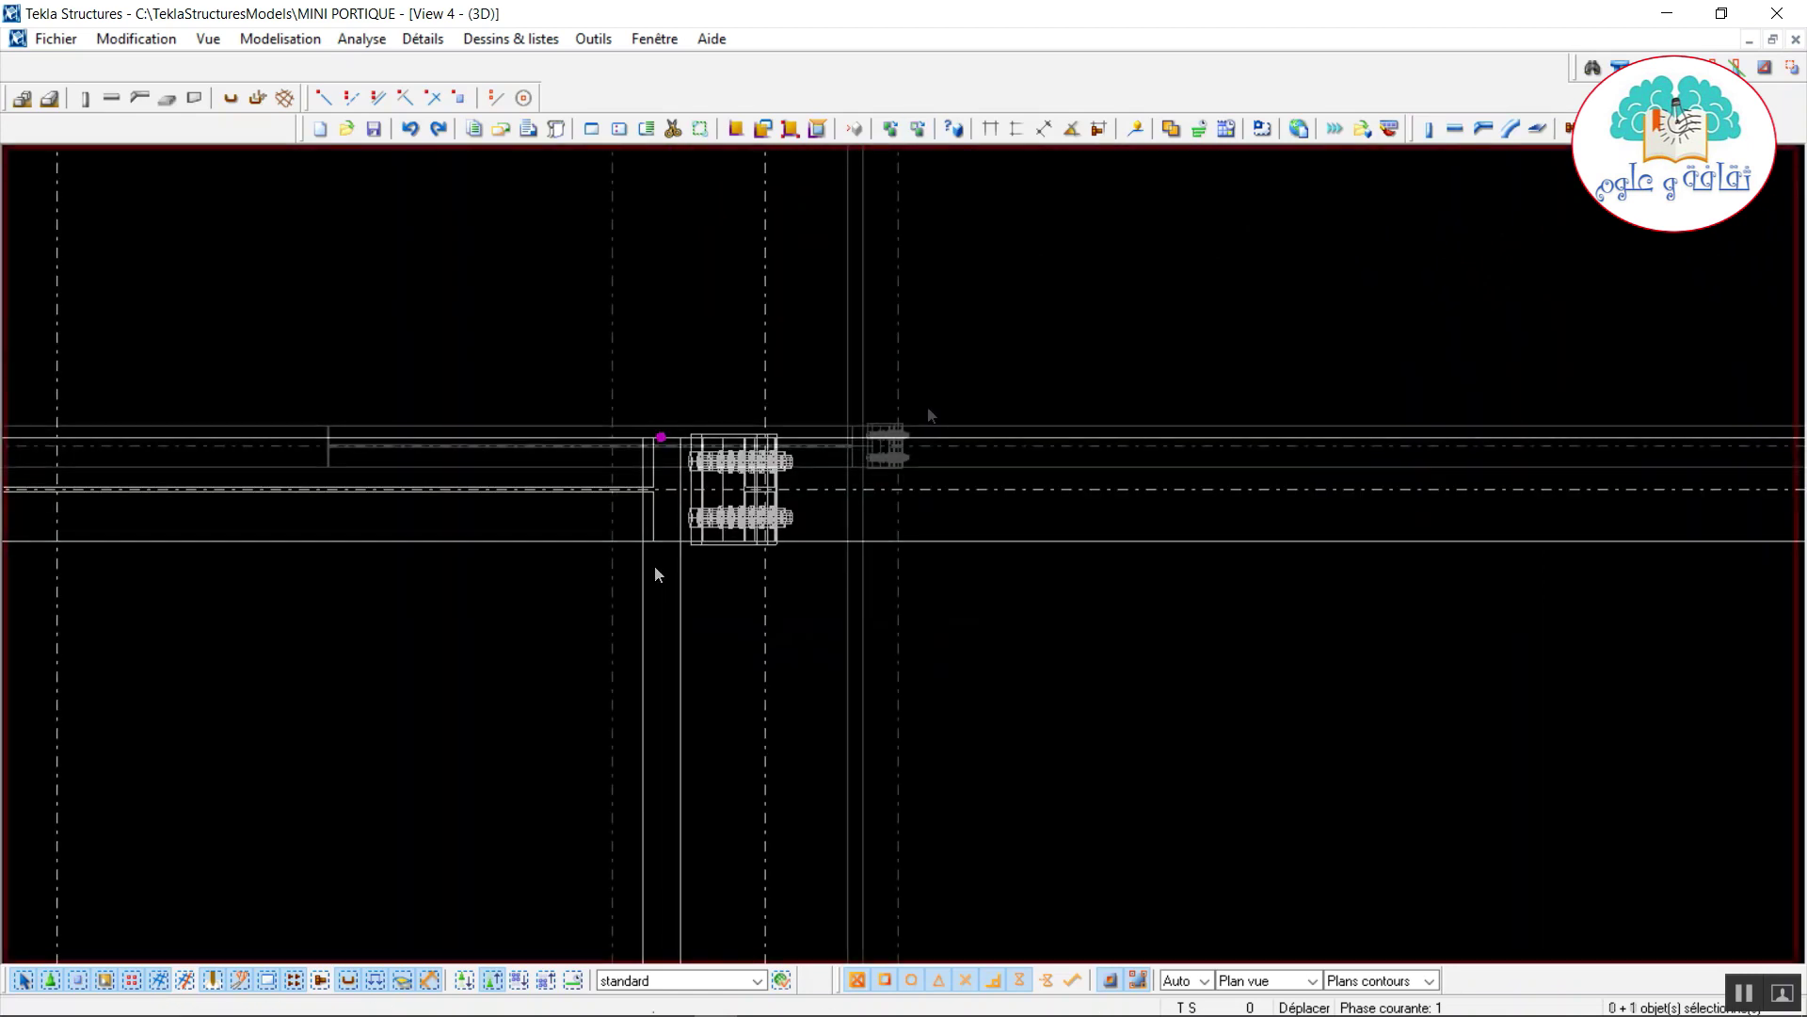
pyautogui.scroll(5, 973, 476)
pyautogui.moveTo(973, 477); pyautogui.dragTo(957, 546, button='middle')
pyautogui.scroll(-3, 975, 554)
pyautogui.scroll(8, 885, 505)
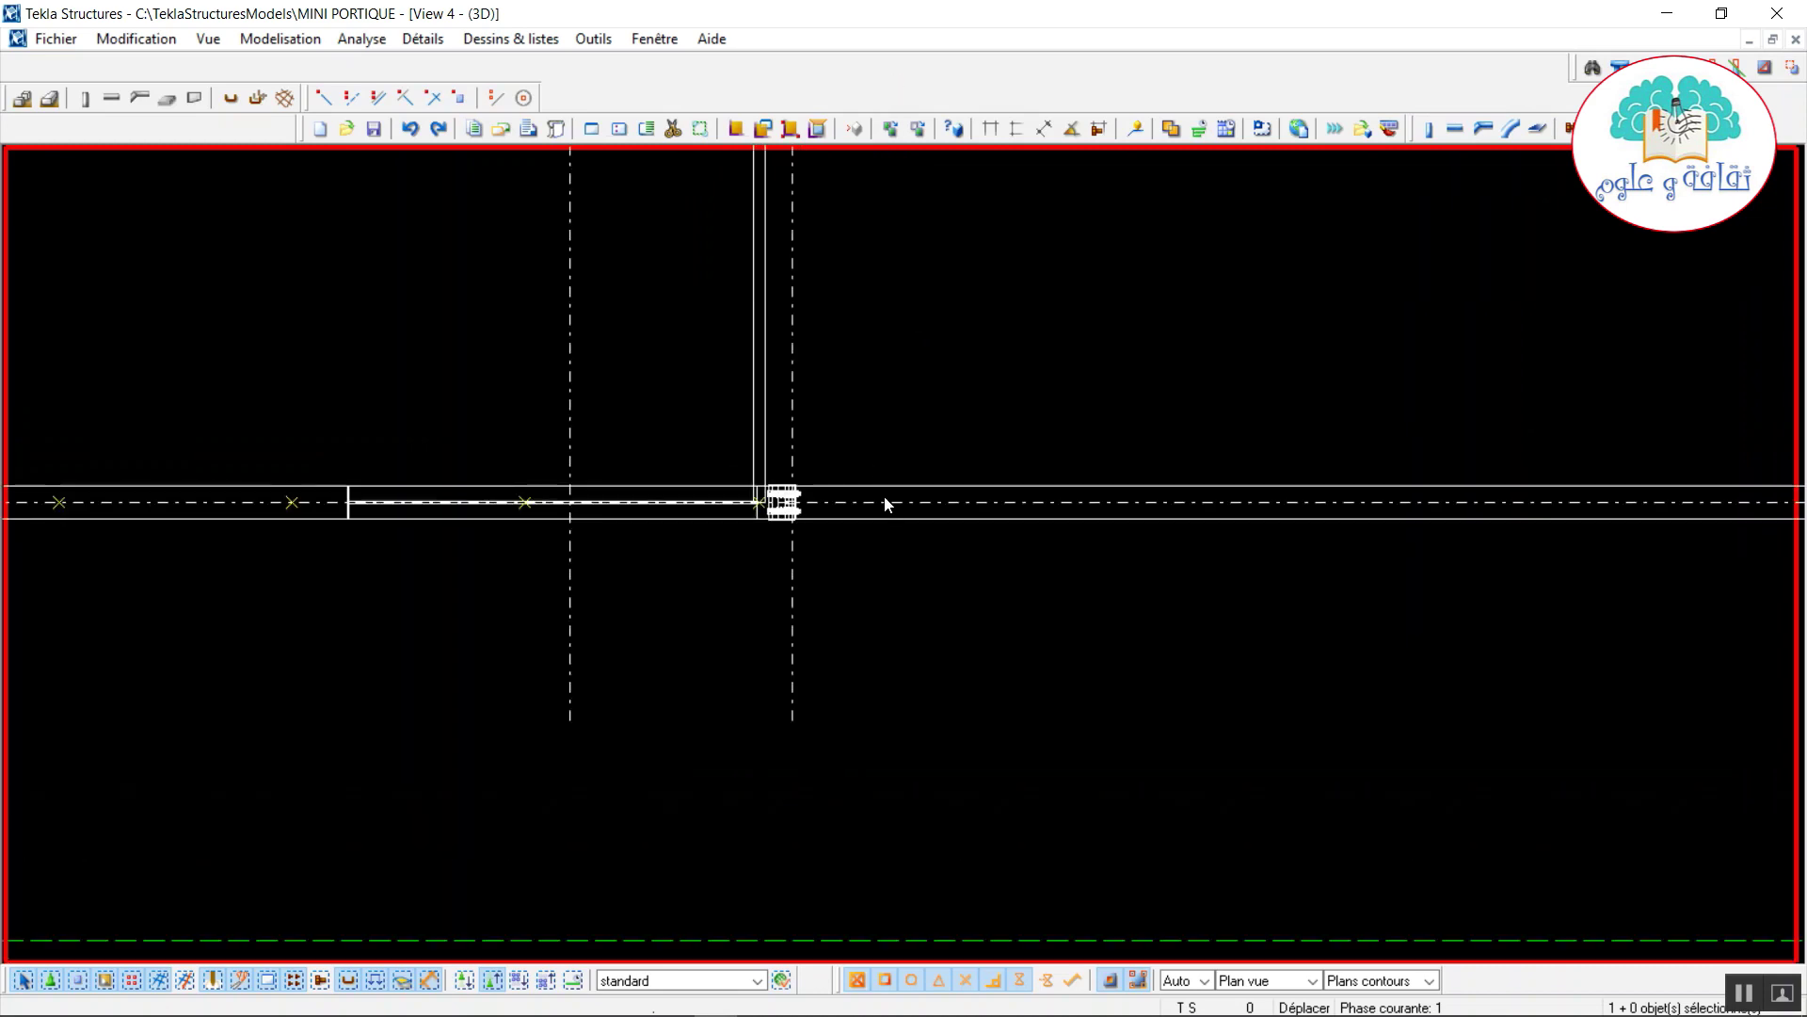
pyautogui.click(663, 450)
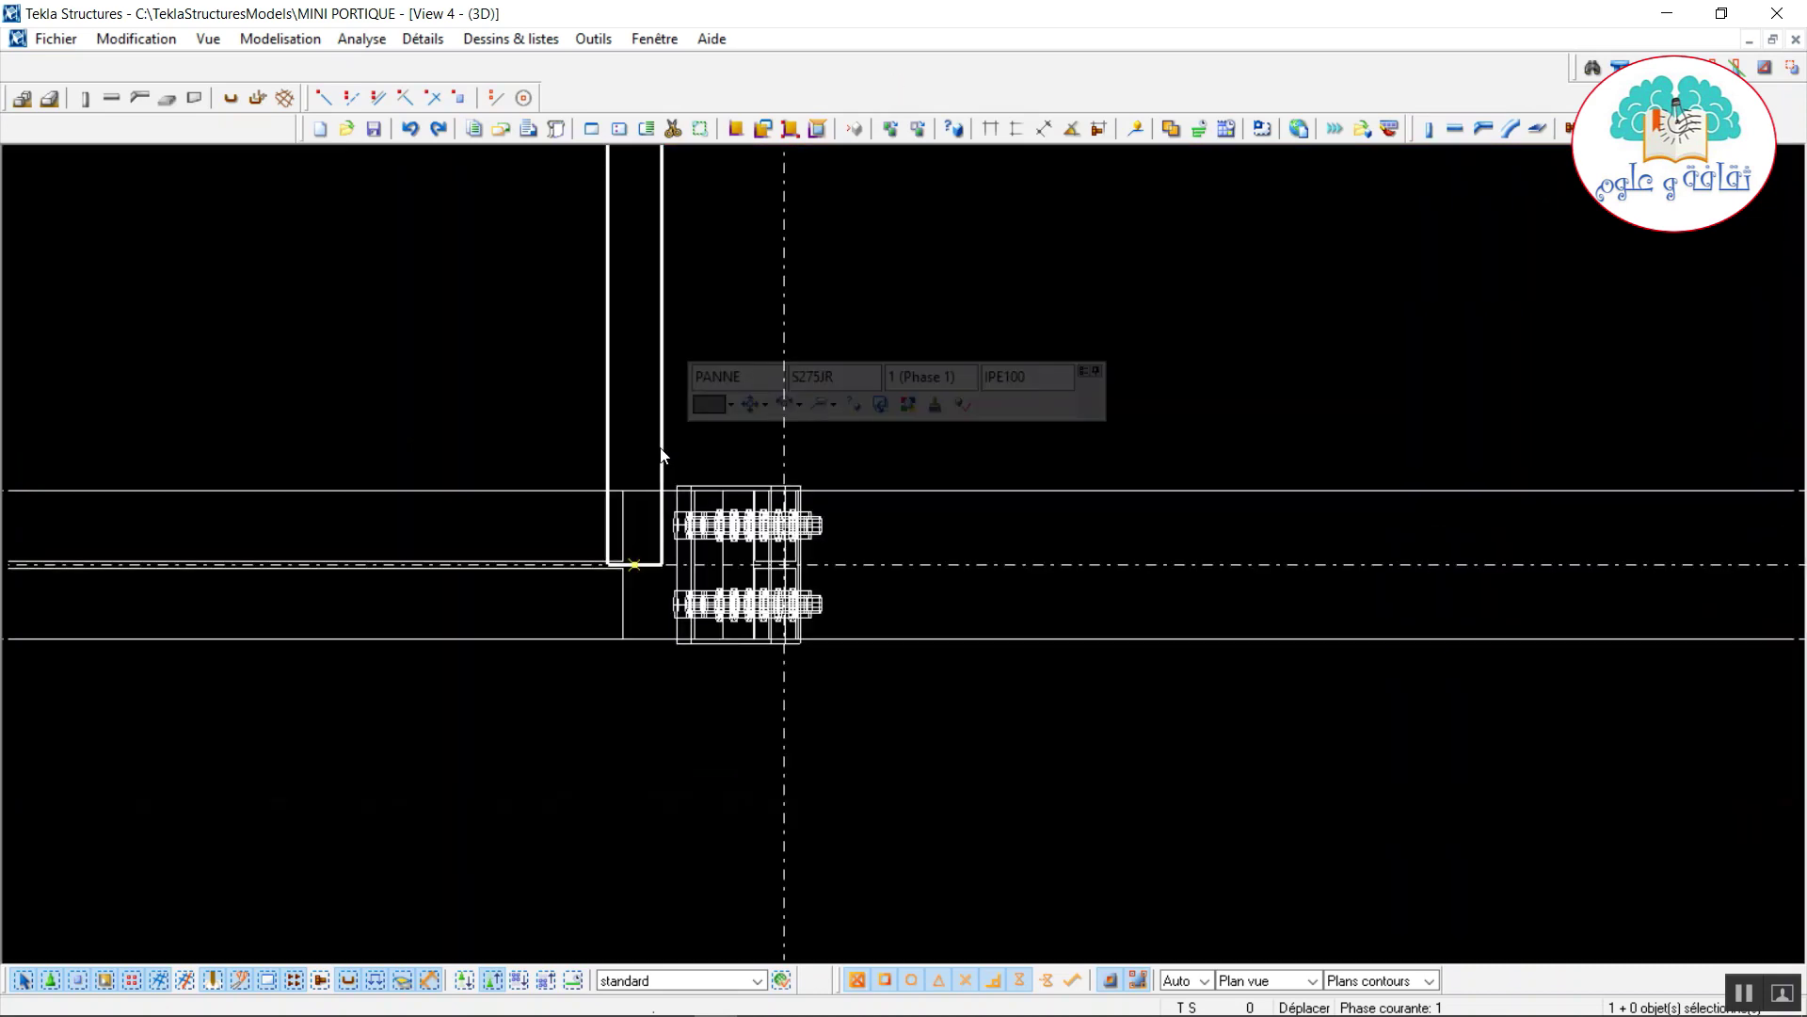
pyautogui.moveTo(565, 530); pyautogui.dragTo(659, 608)
pyautogui.rightClick(643, 613)
pyautogui.click(772, 303)
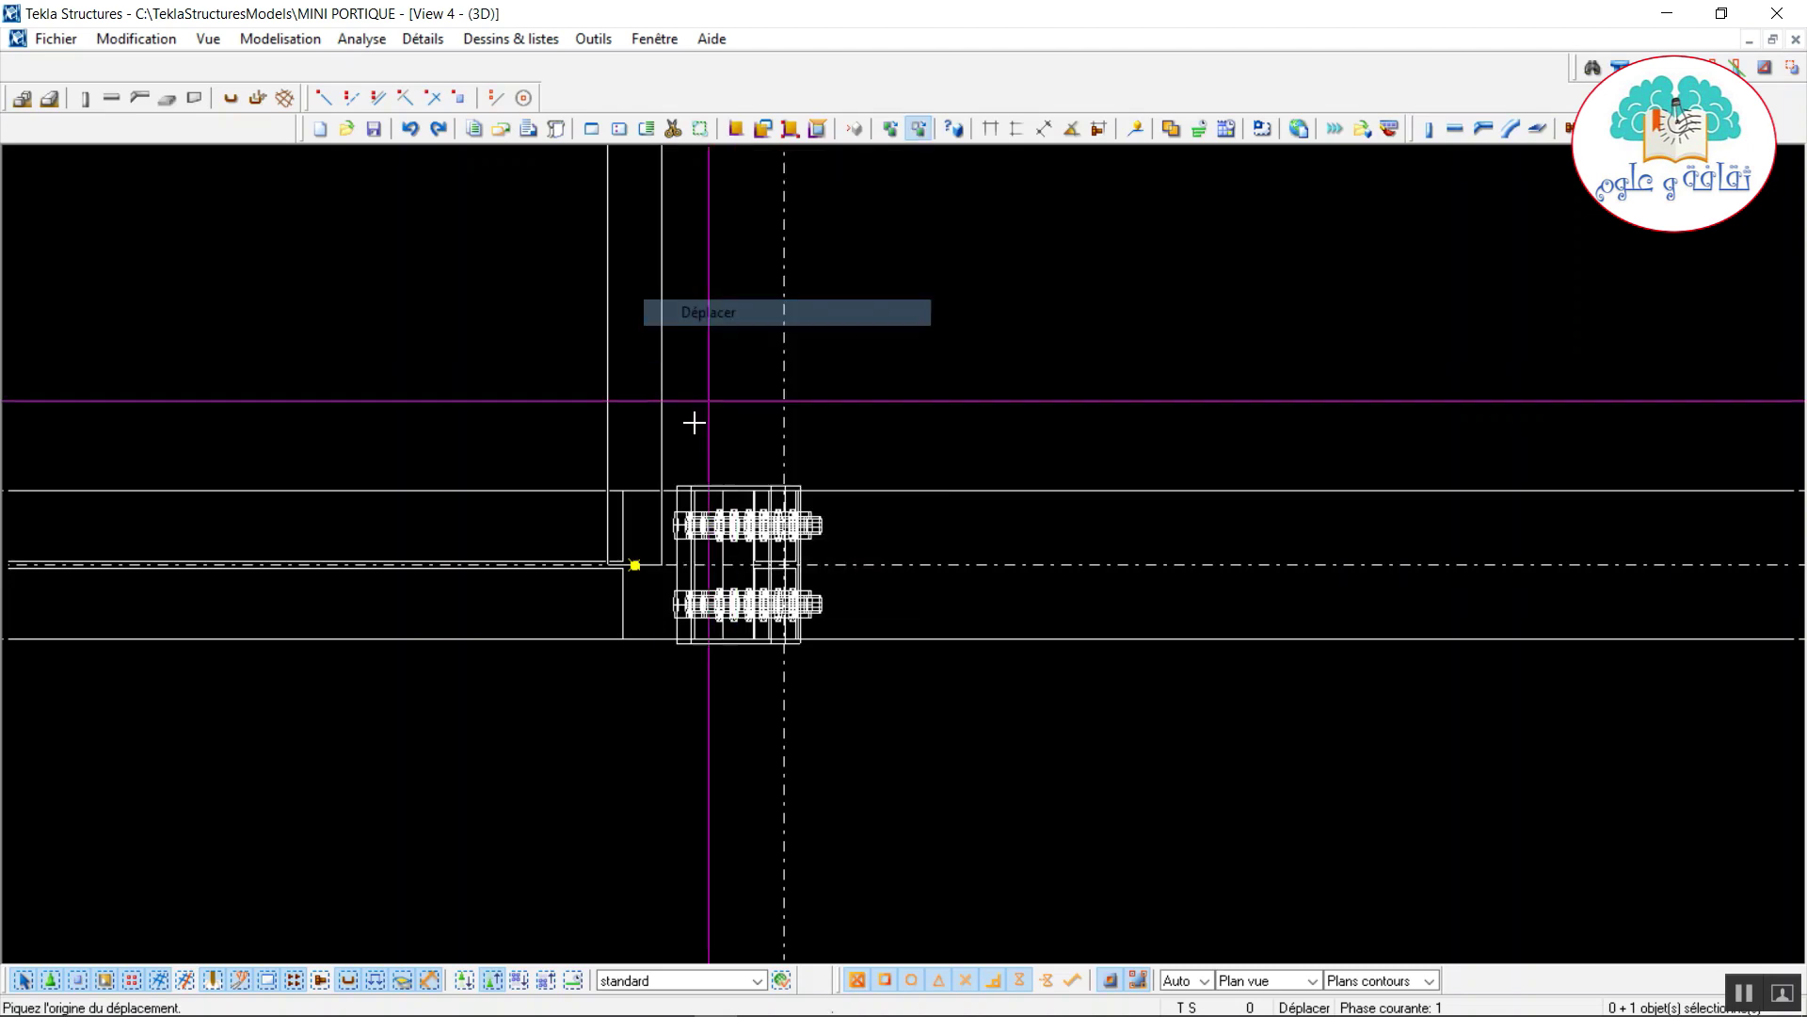
pyautogui.click(636, 564)
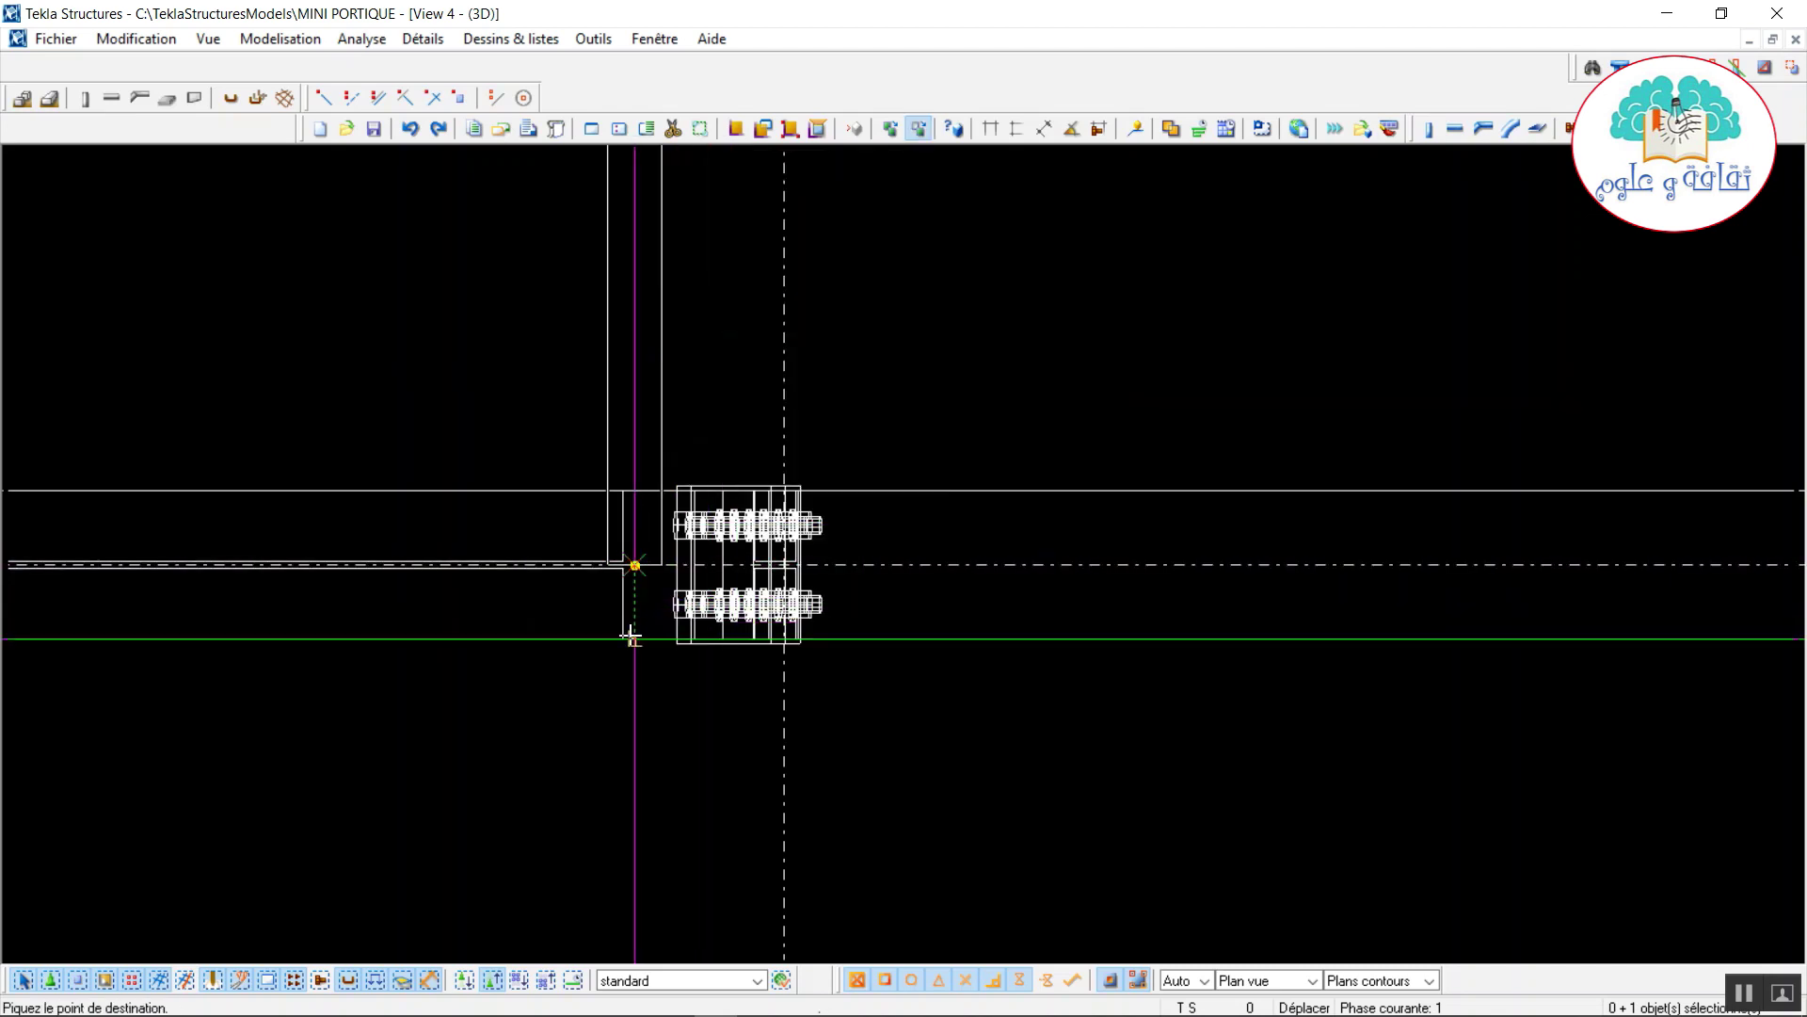
pyautogui.click(633, 640)
# Open the component catalogue and search it for "éch".
pyautogui.scroll(-5, 484, 426)
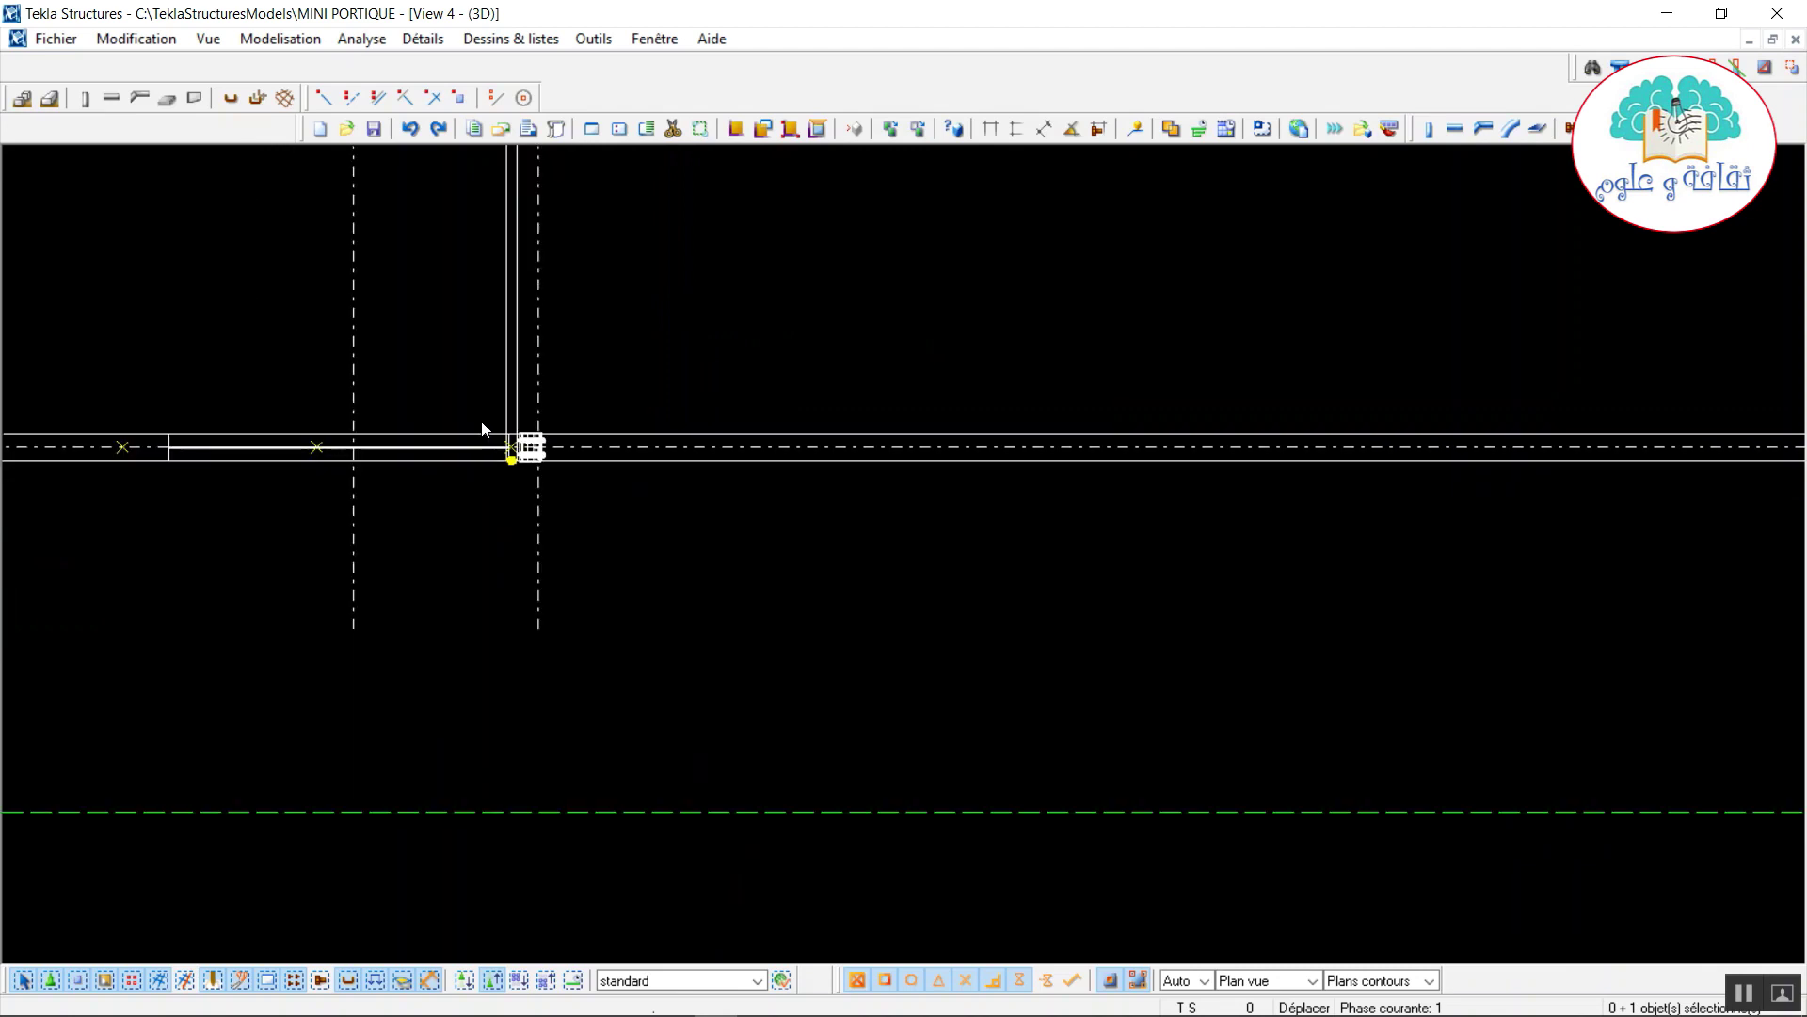
pyautogui.moveTo(484, 419); pyautogui.dragTo(646, 593, button='middle')
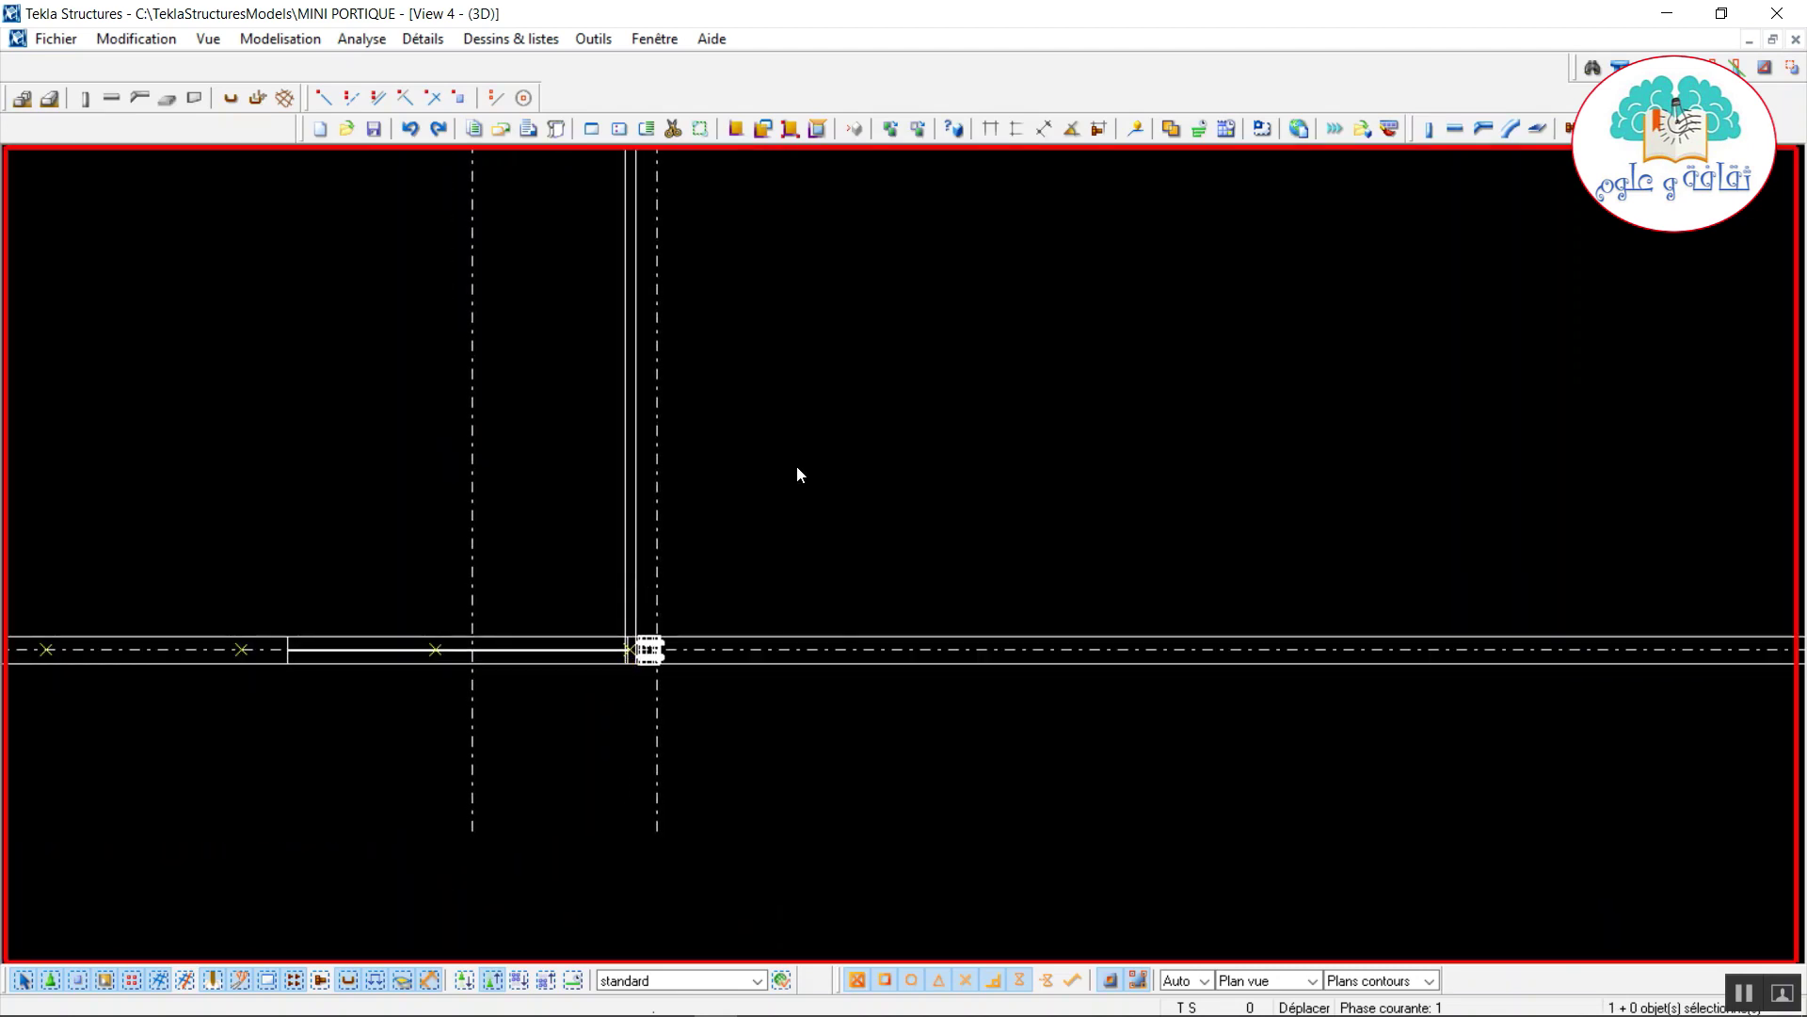
pyautogui.hotkey('ctrl', 'f')
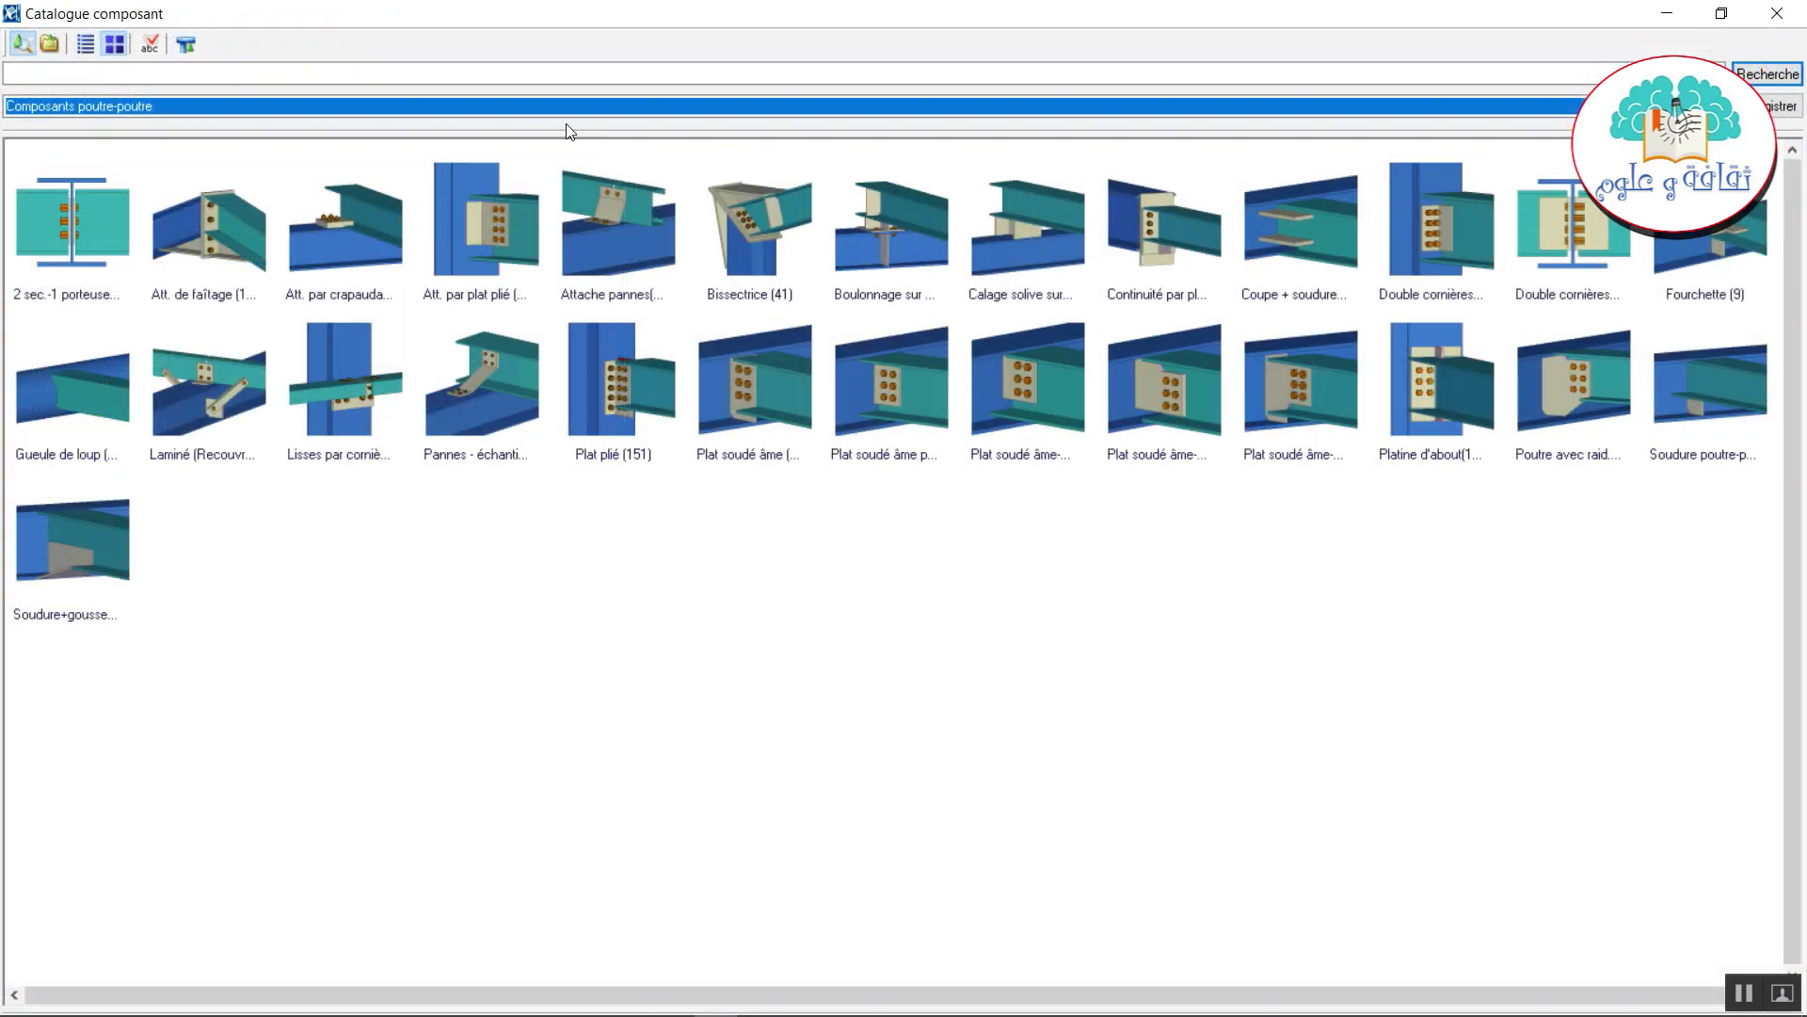
pyautogui.click(570, 75)
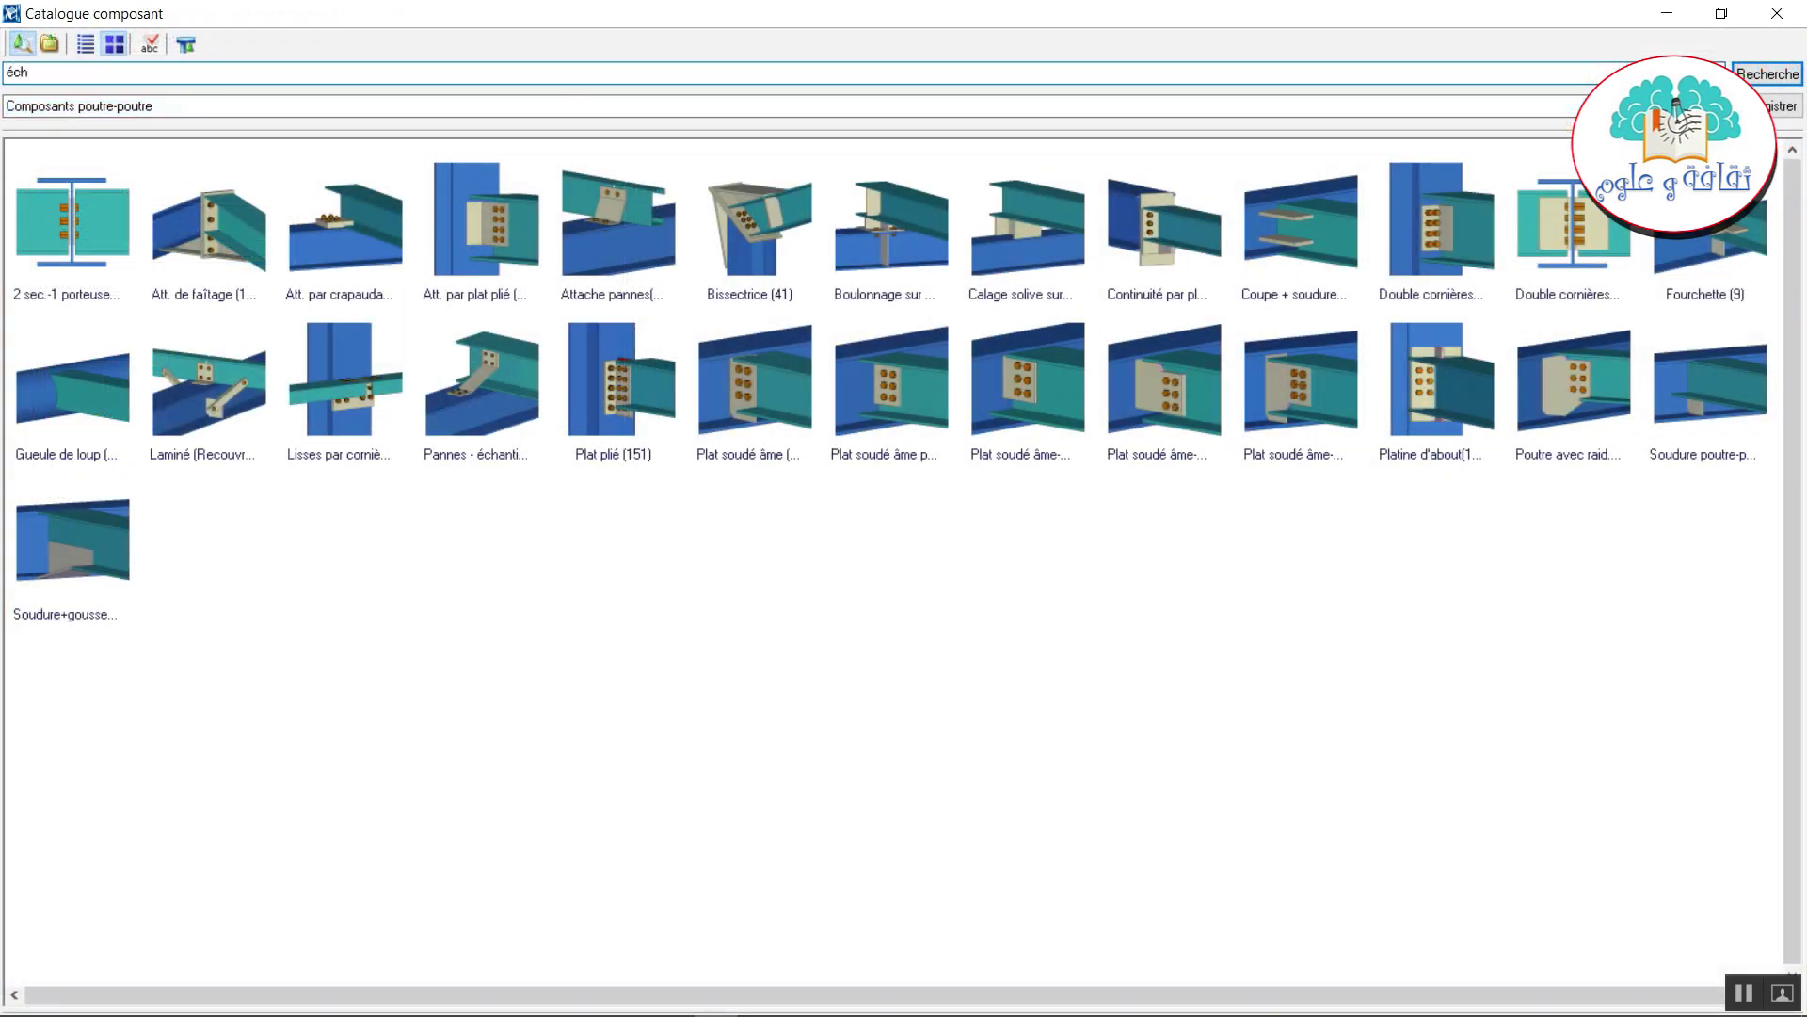
pyautogui.press('Return')
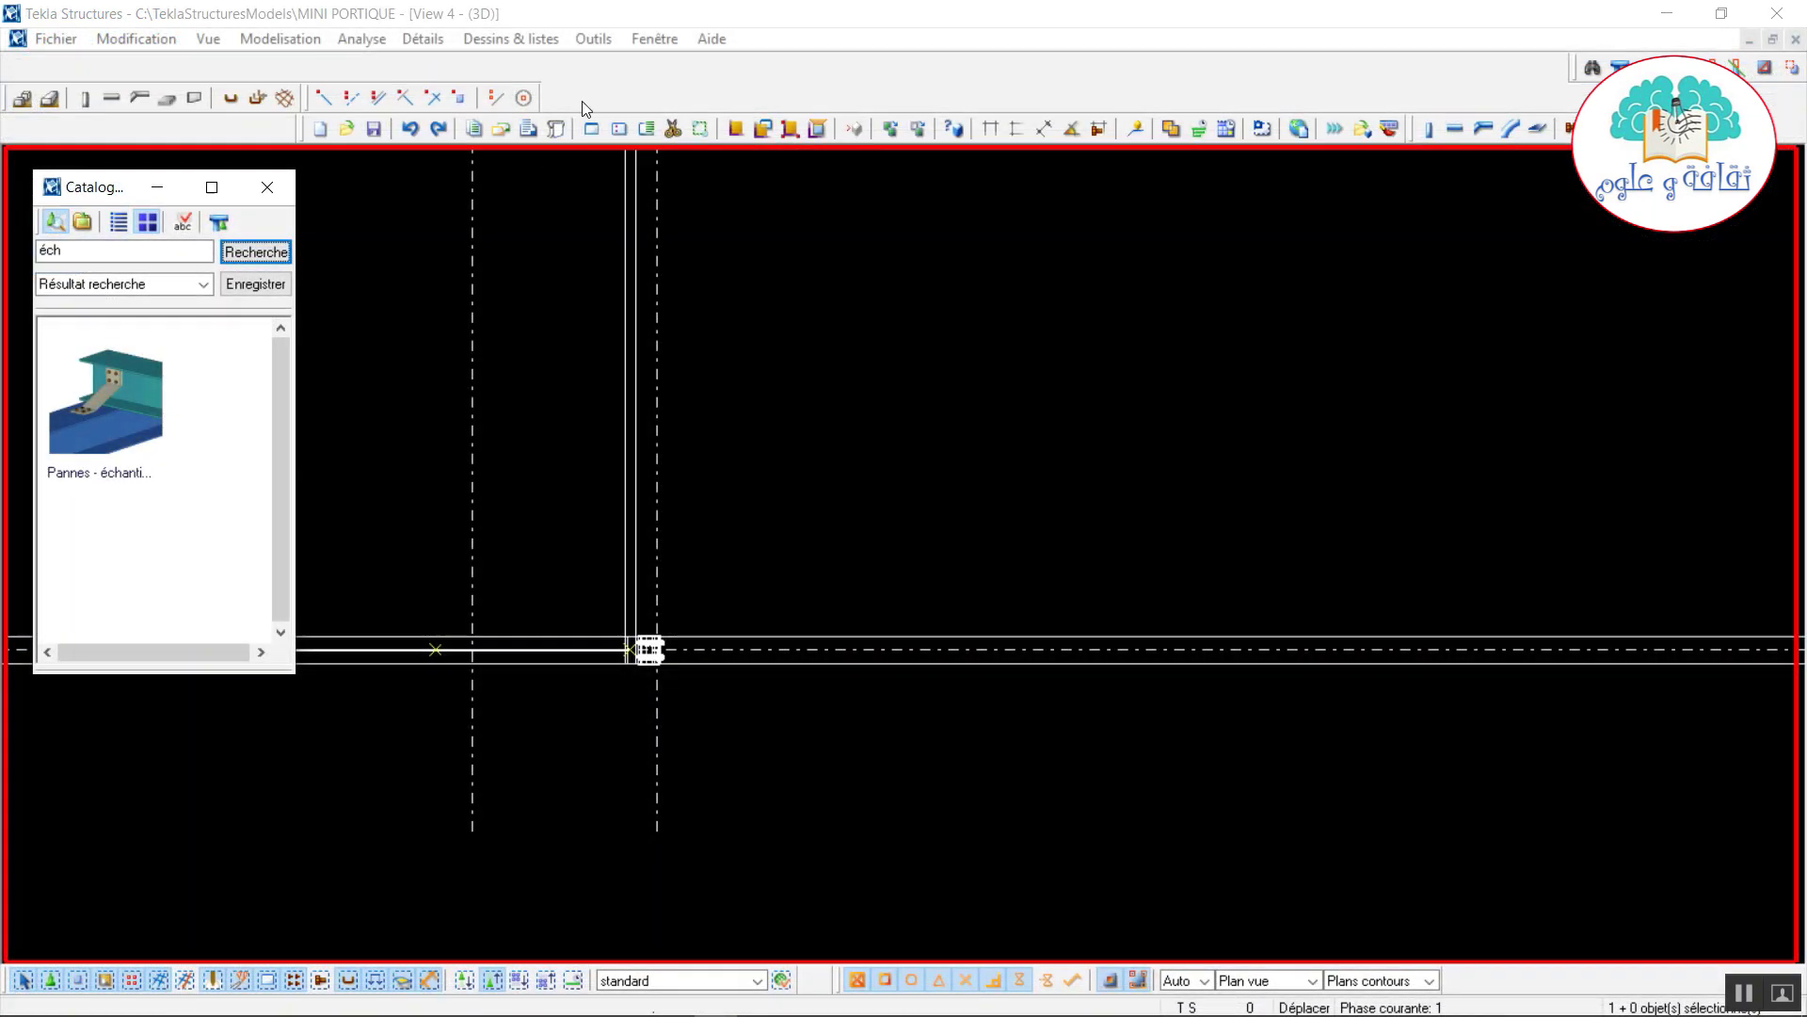
# In View 1 - 3D, connect the first purlin to the rafter on grid line 1 with the Pannes - échantignoles (93) component.
pyautogui.click(654, 39)
pyautogui.click(704, 179)
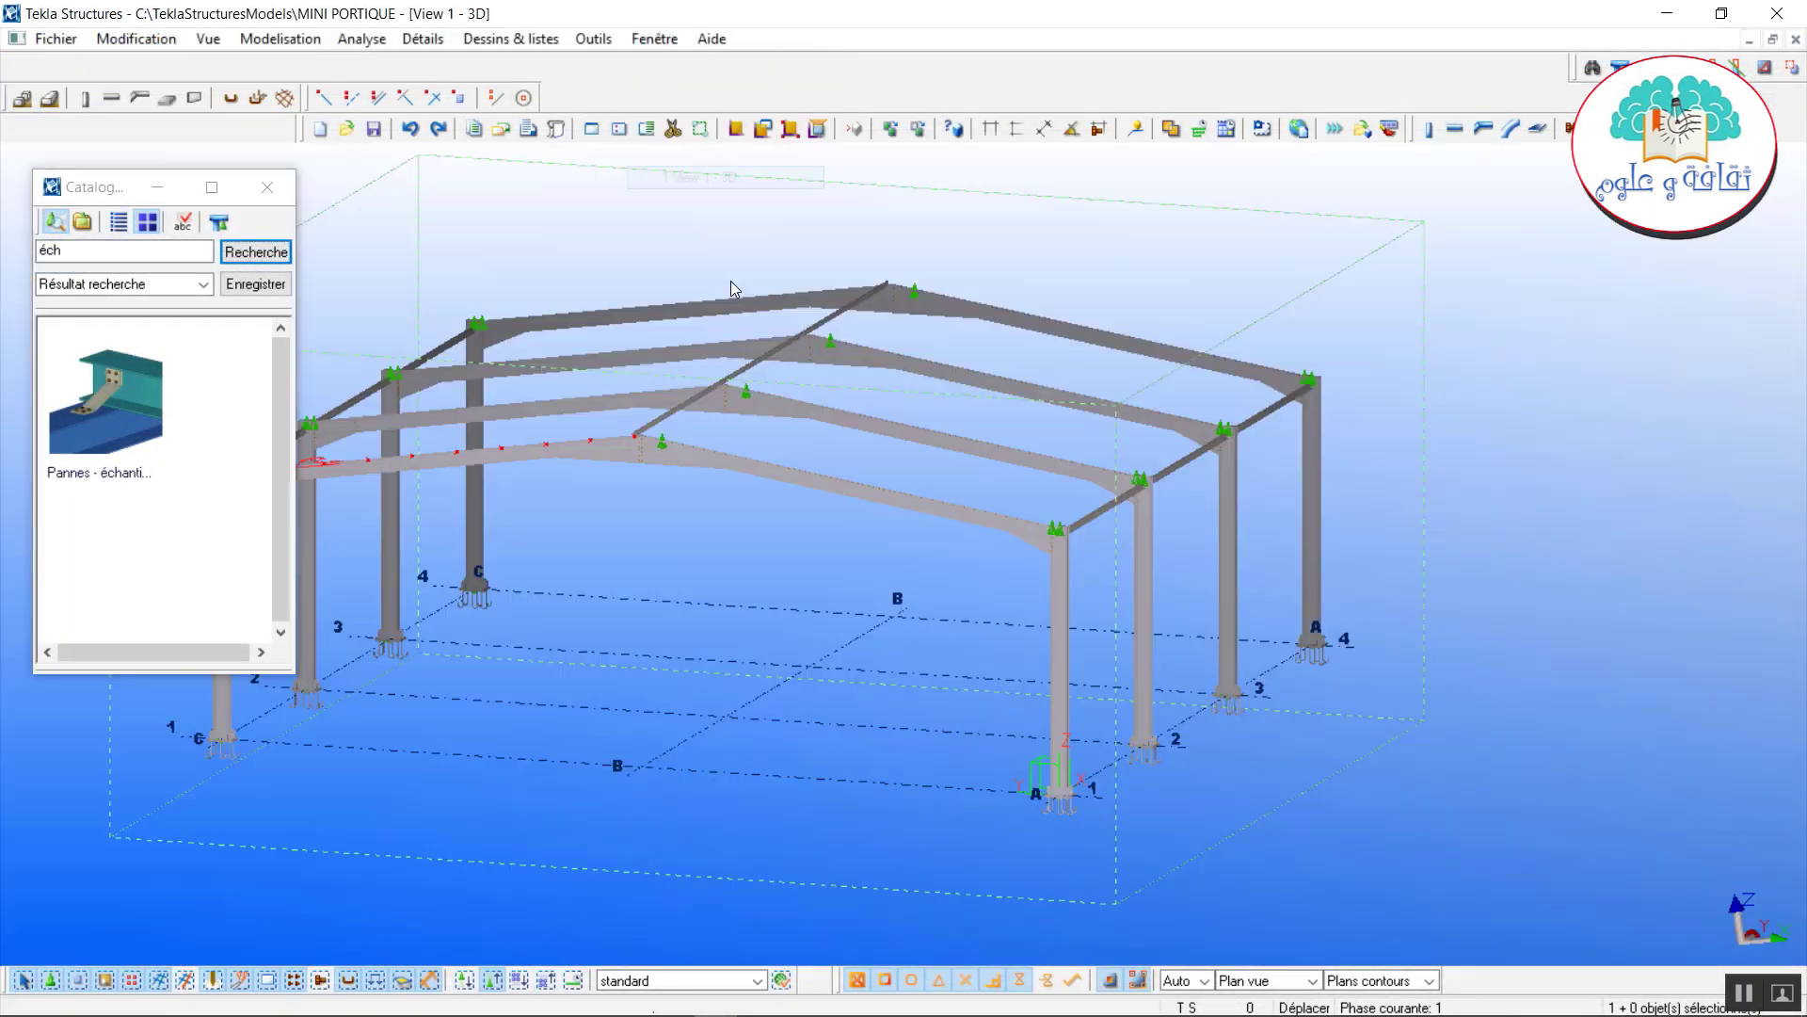
pyautogui.scroll(10, 753, 491)
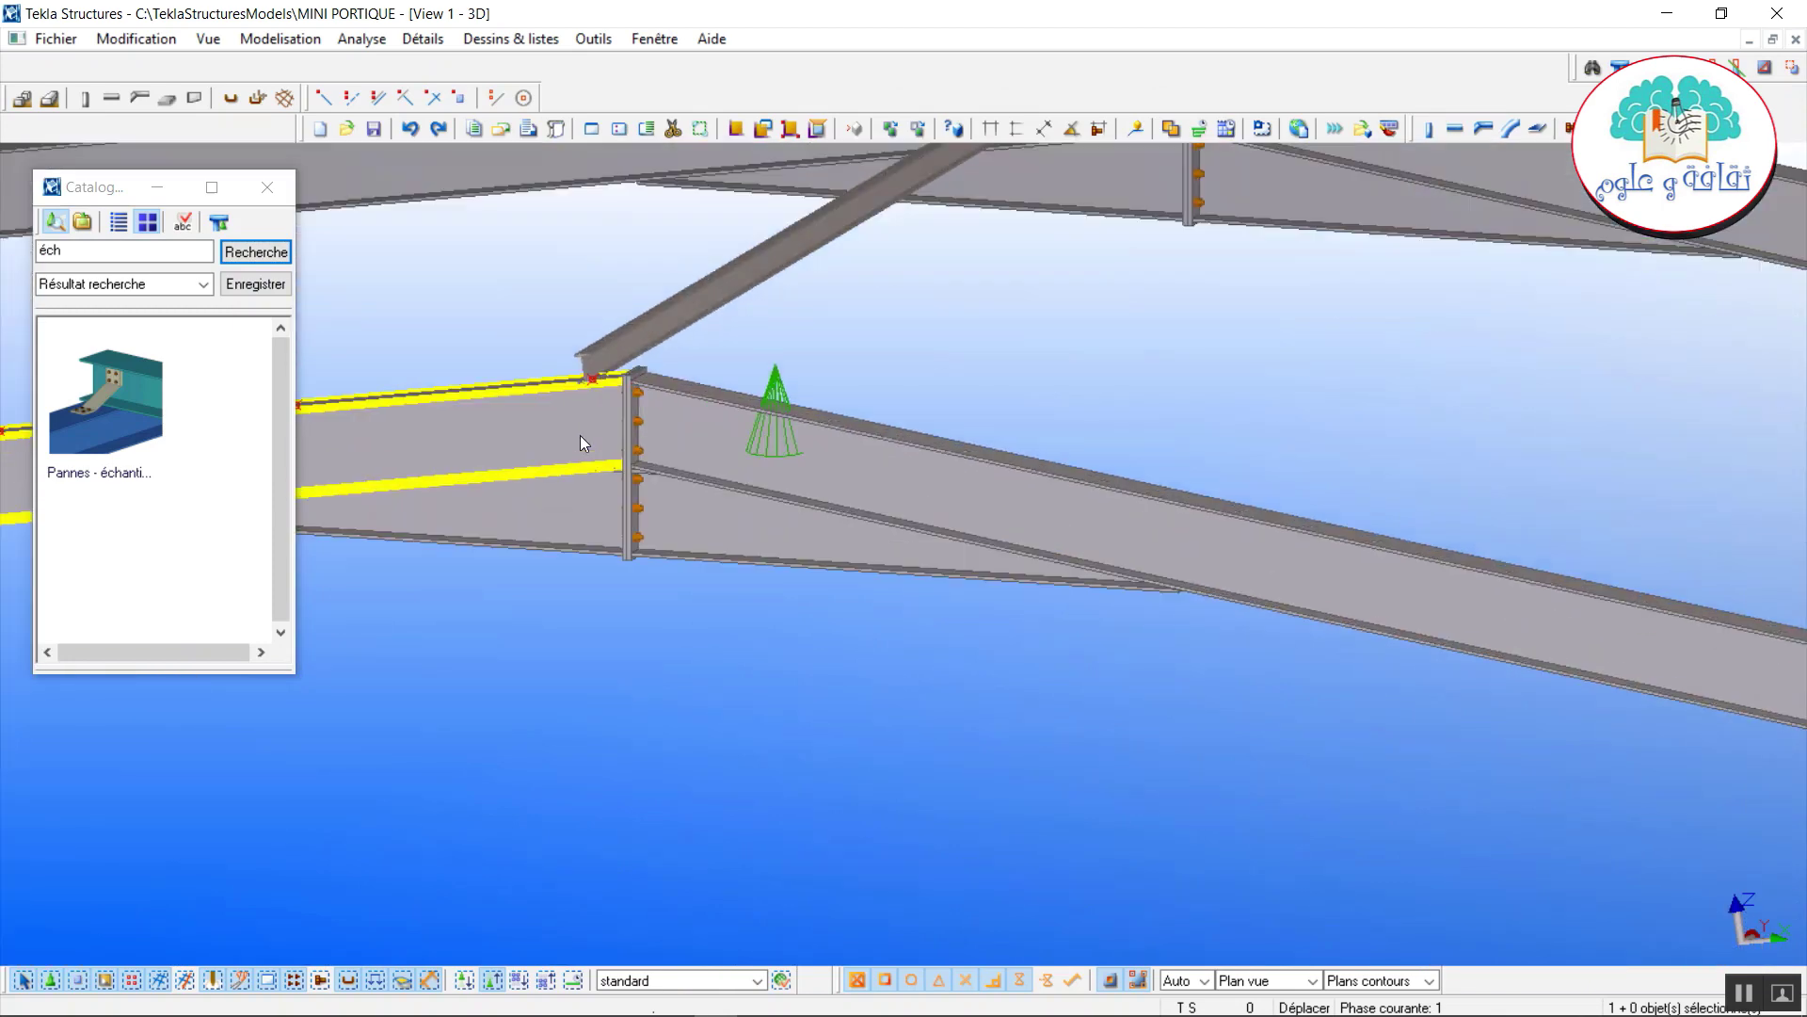
pyautogui.scroll(2, 697, 483)
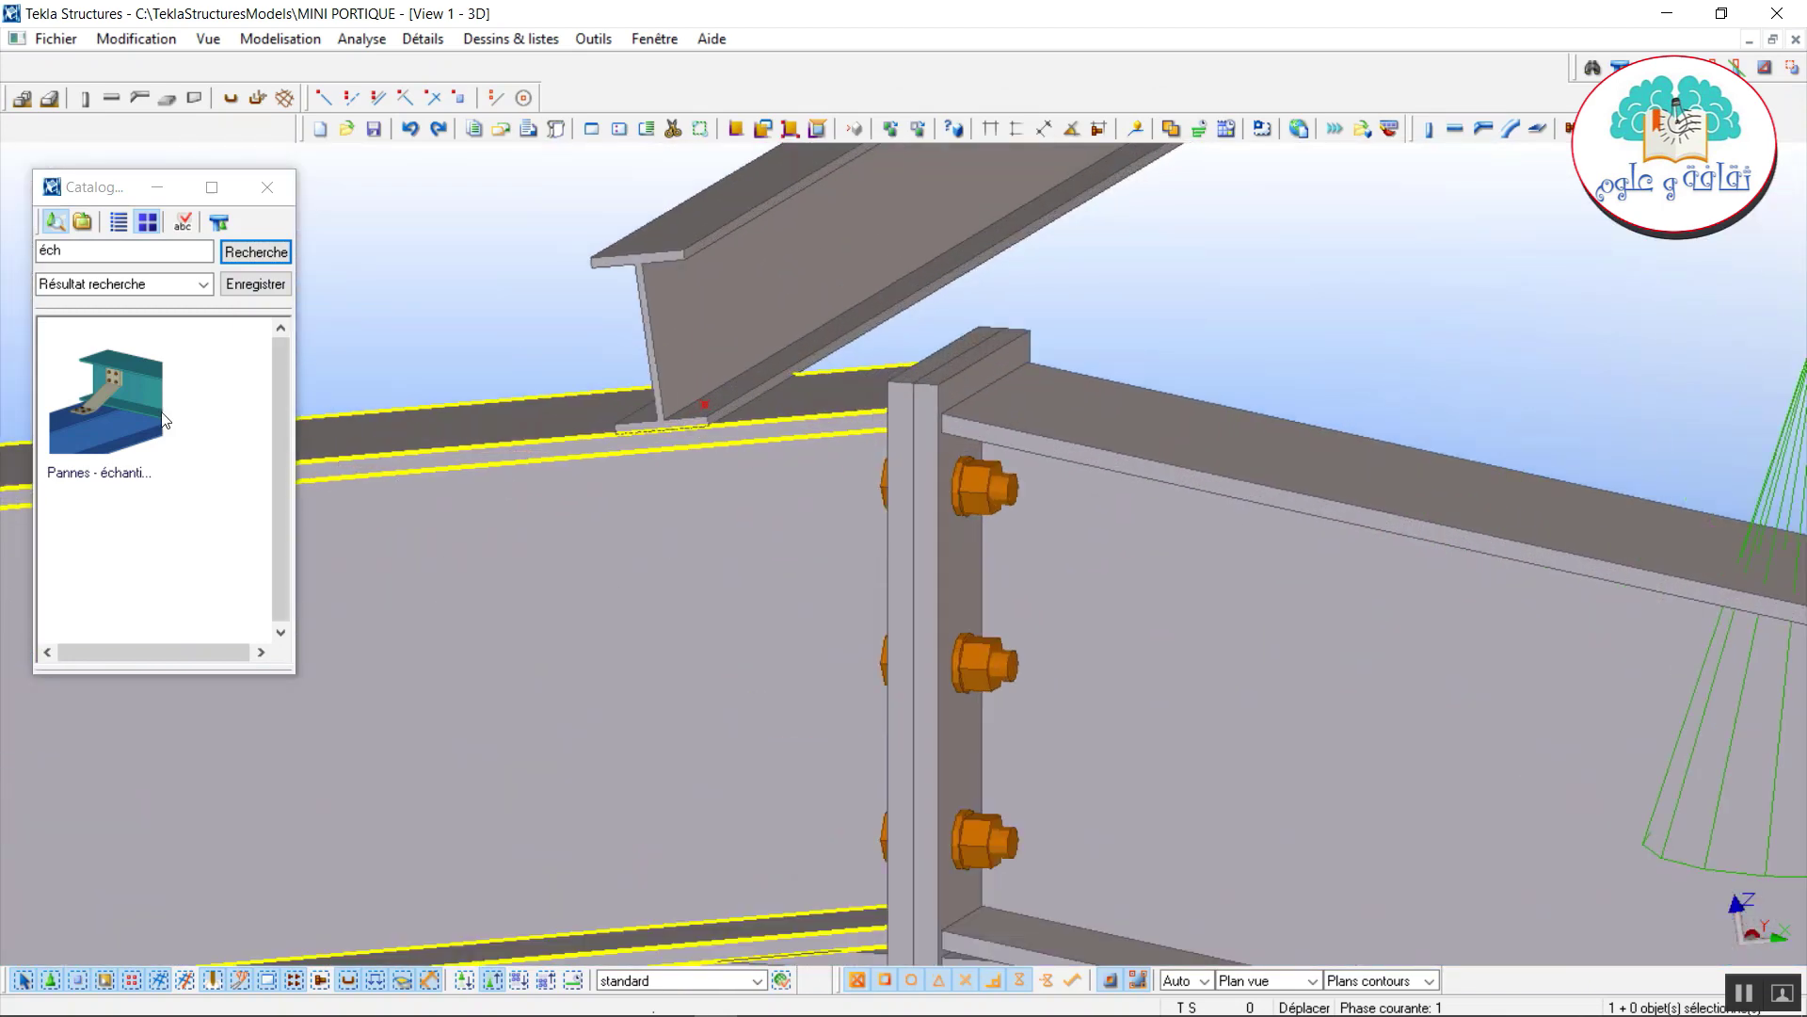
pyautogui.click(117, 397)
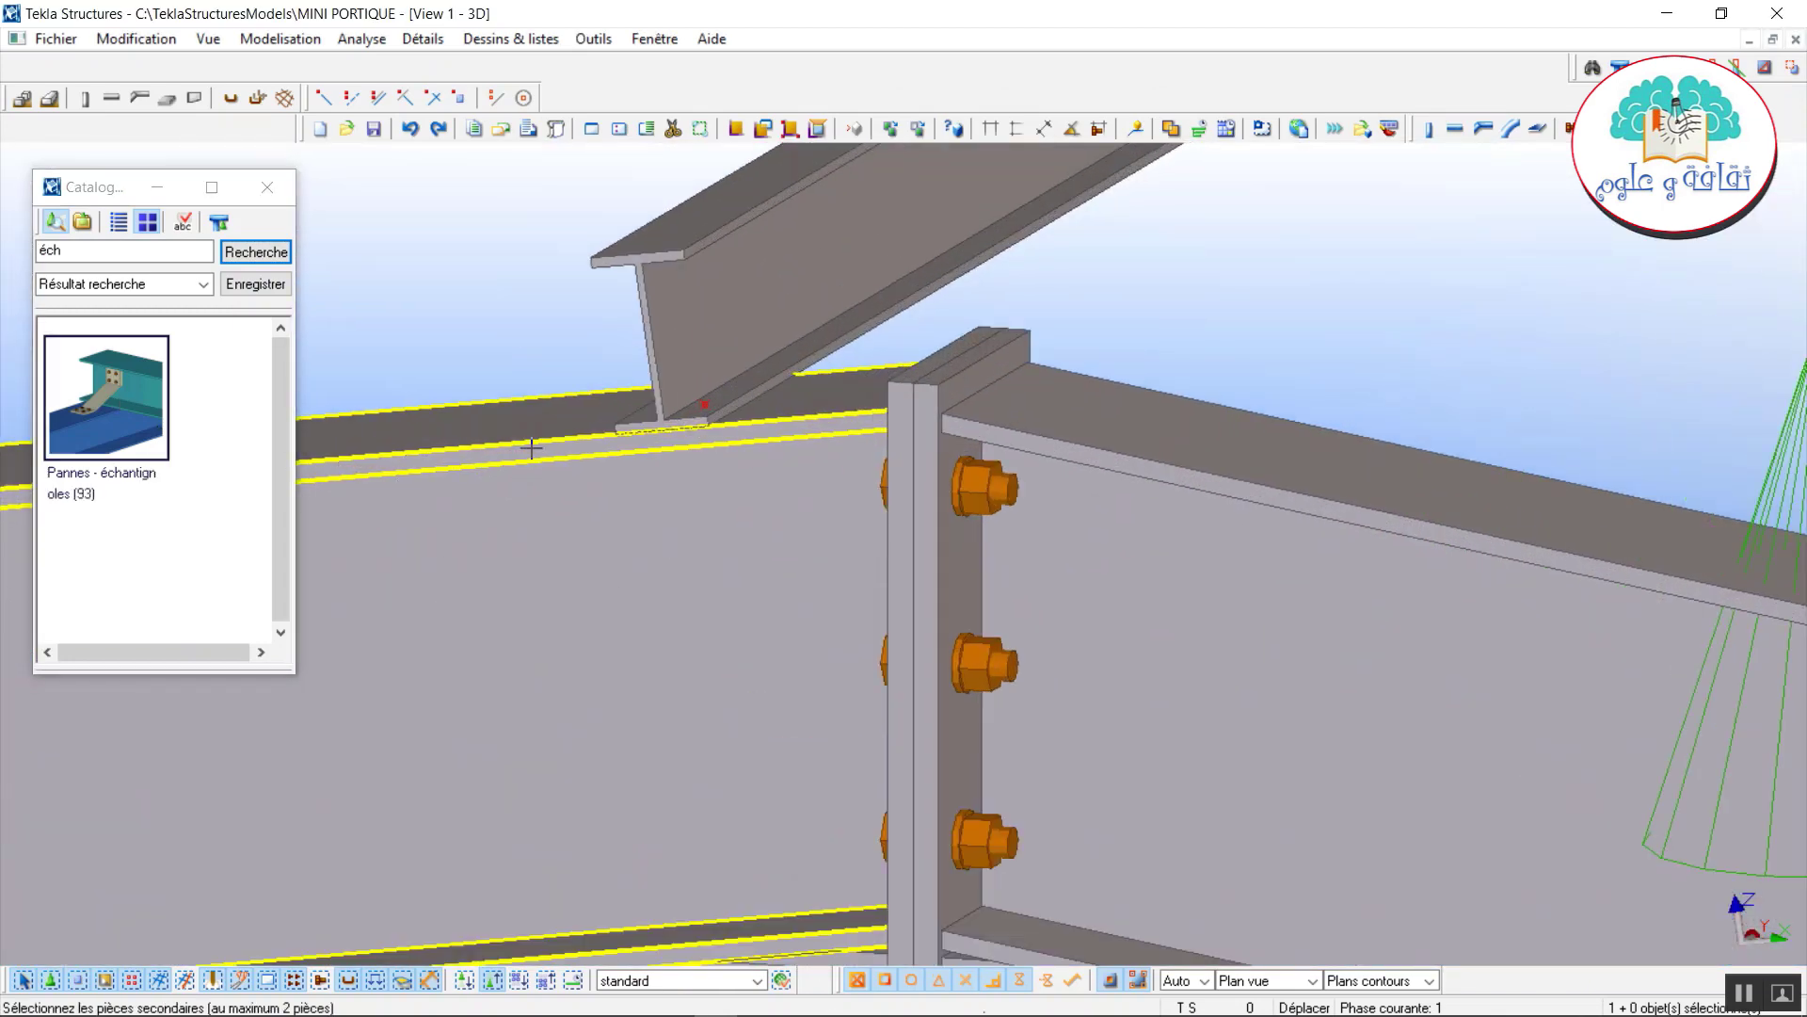
pyautogui.click(669, 316)
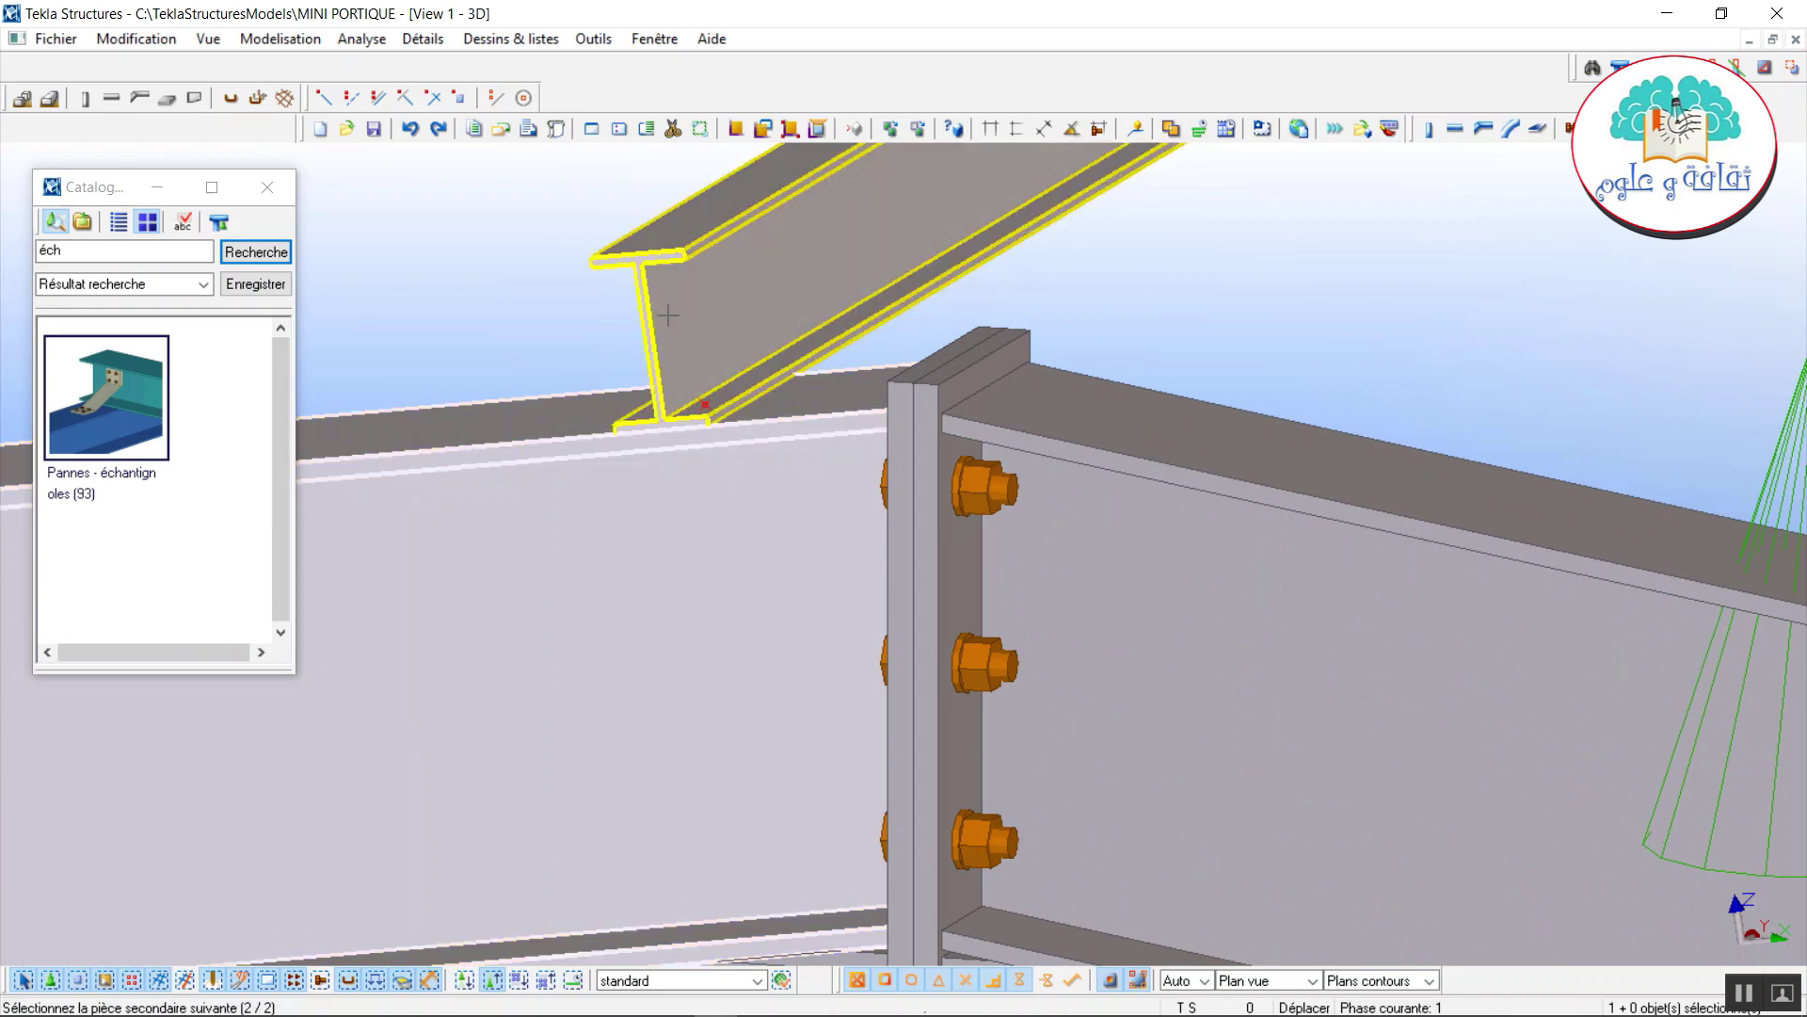
pyautogui.middleClick(505, 288)
pyautogui.rightClick(469, 267)
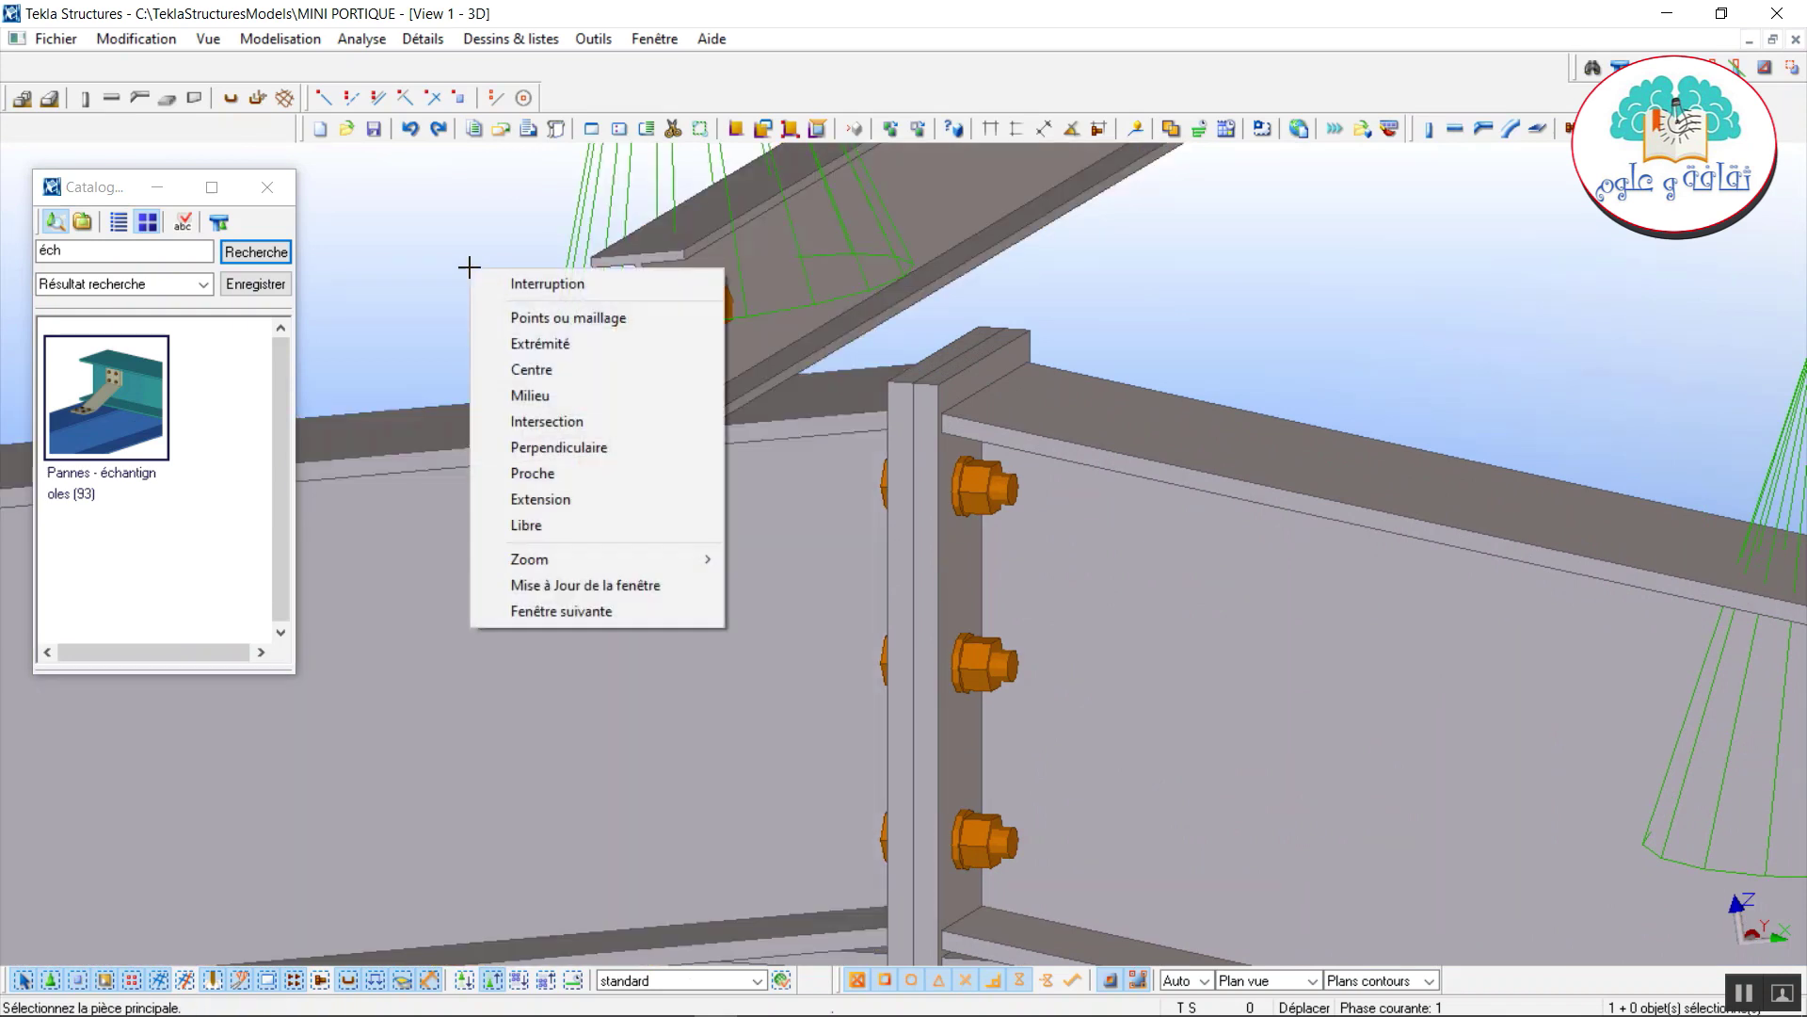
pyautogui.click(513, 282)
# Set the rafter bolt distance of the grid line 1 purlin cleat to 80.00 mm and modify the connection.
pyautogui.scroll(2, 564, 349)
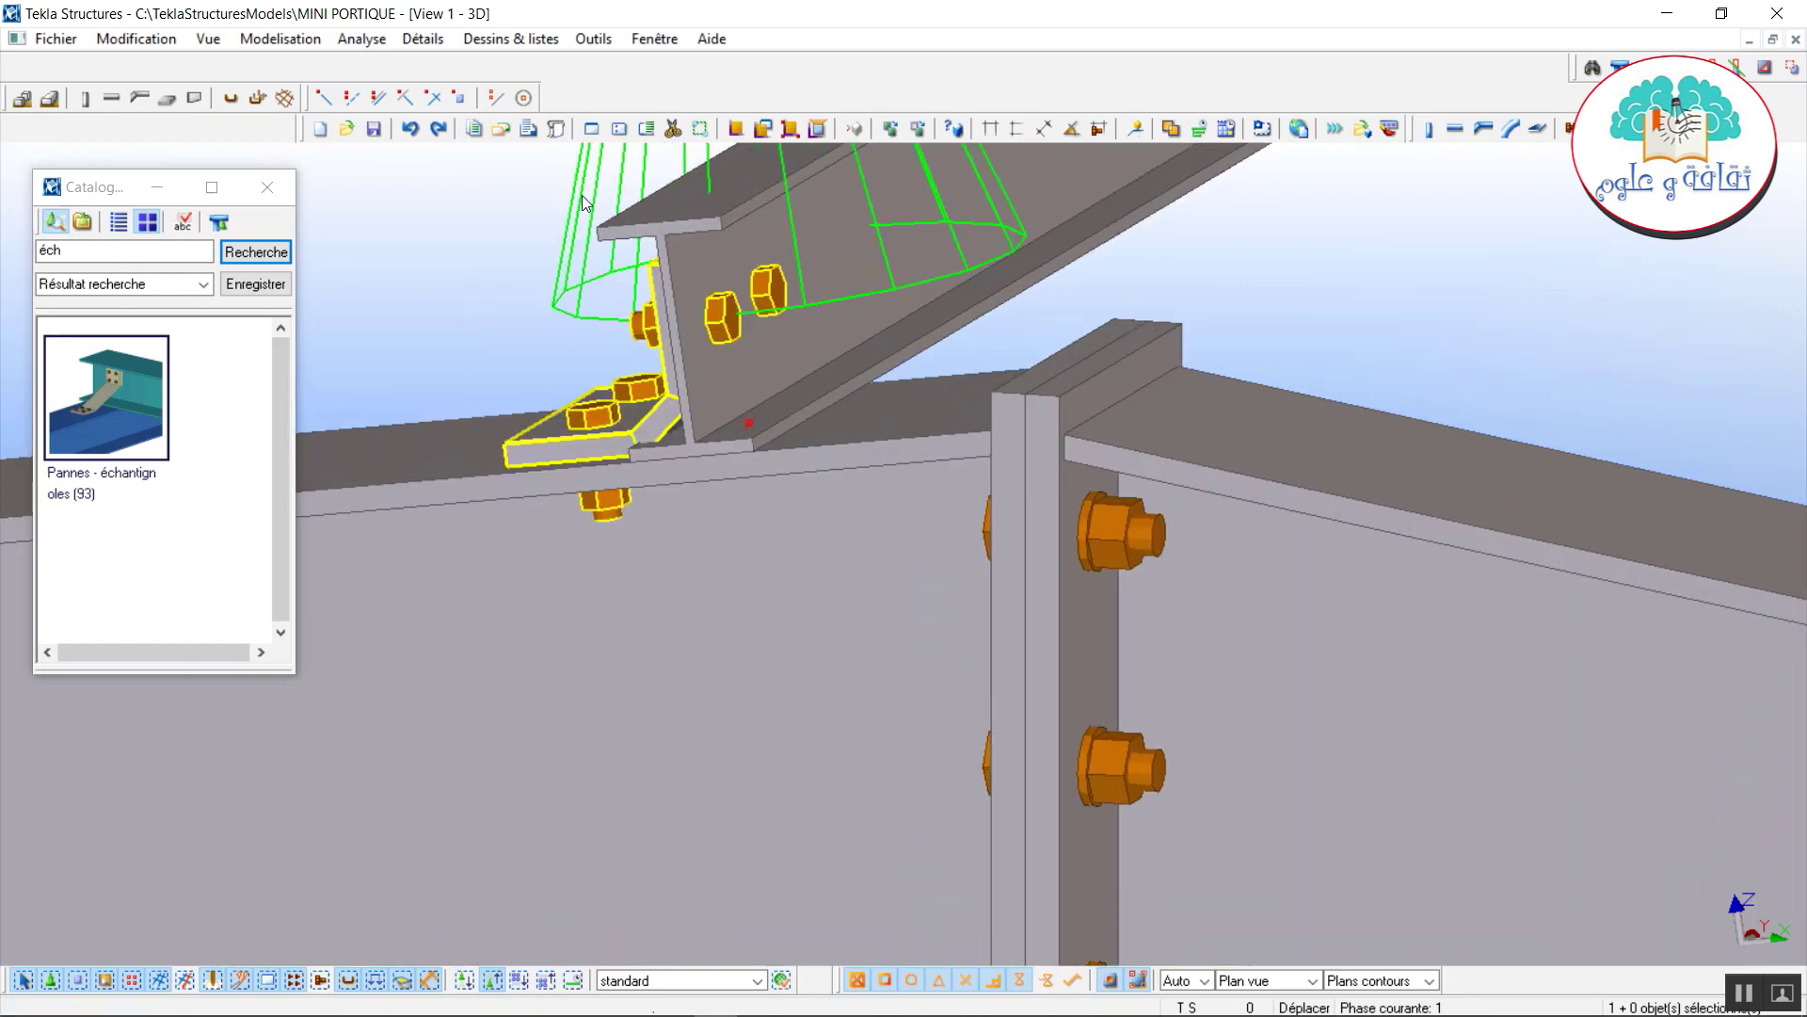
pyautogui.doubleClick(590, 177)
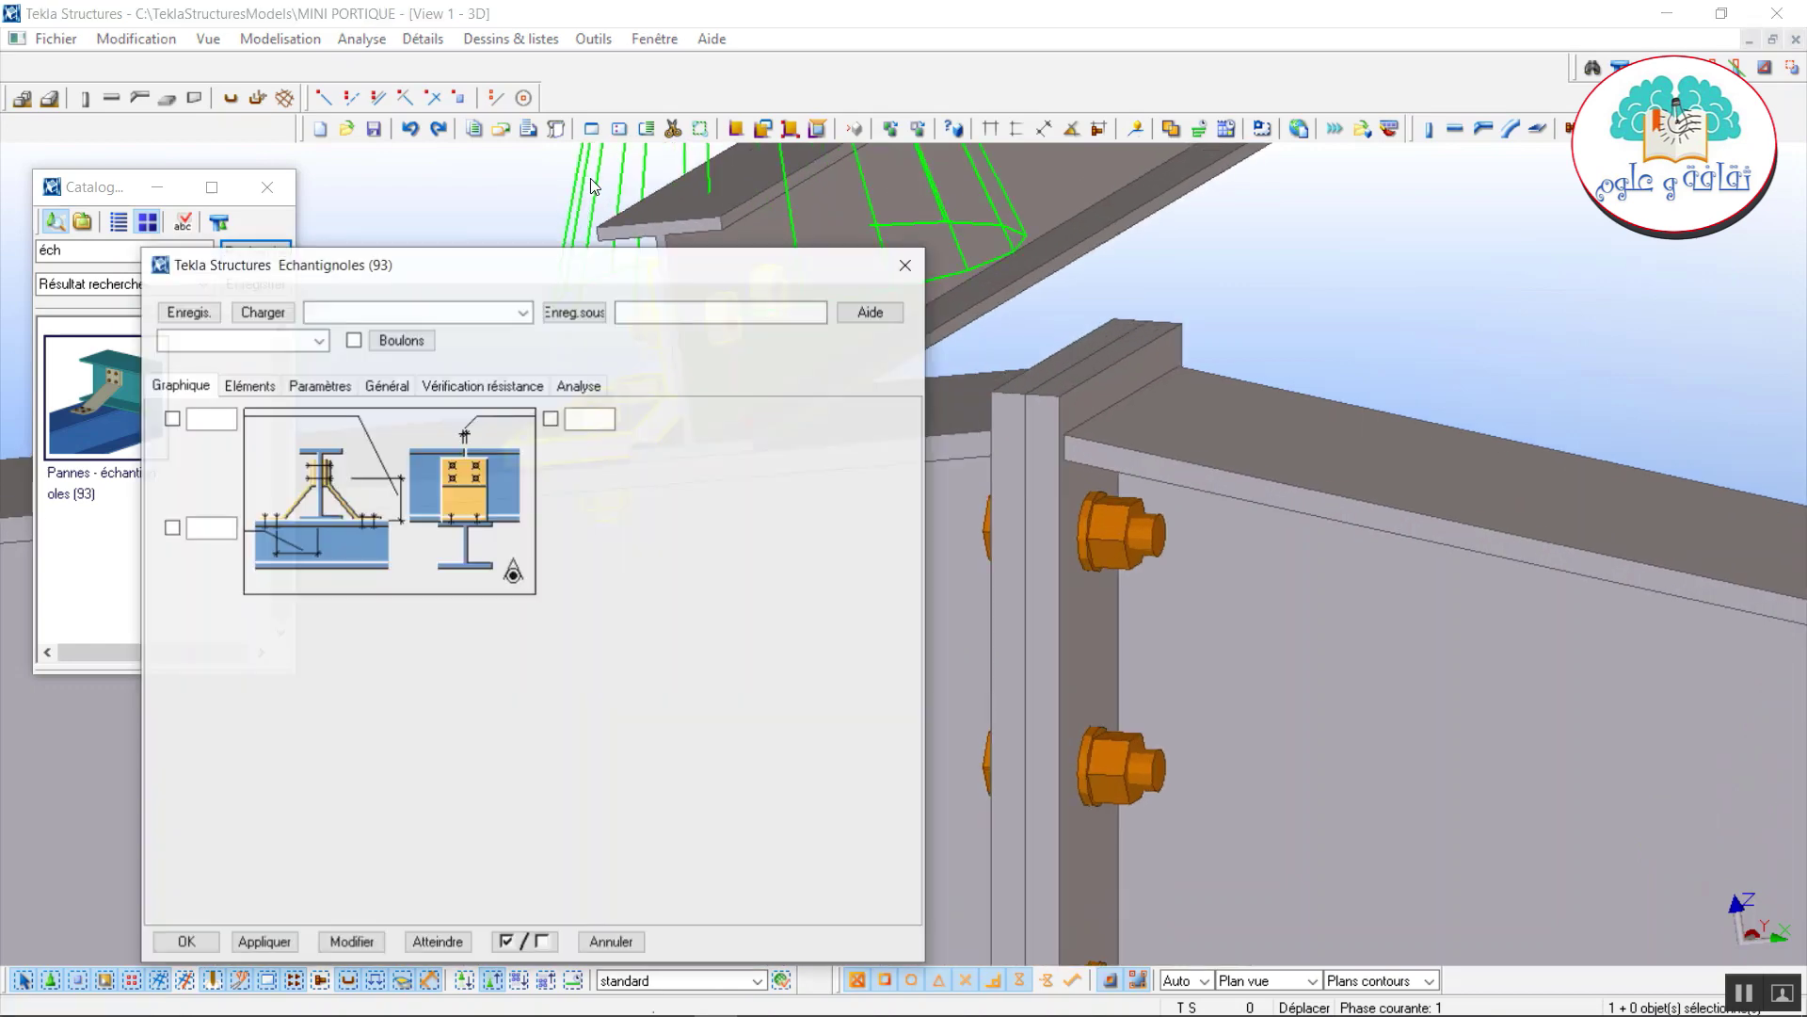
pyautogui.moveTo(600, 276); pyautogui.dragTo(1362, 231)
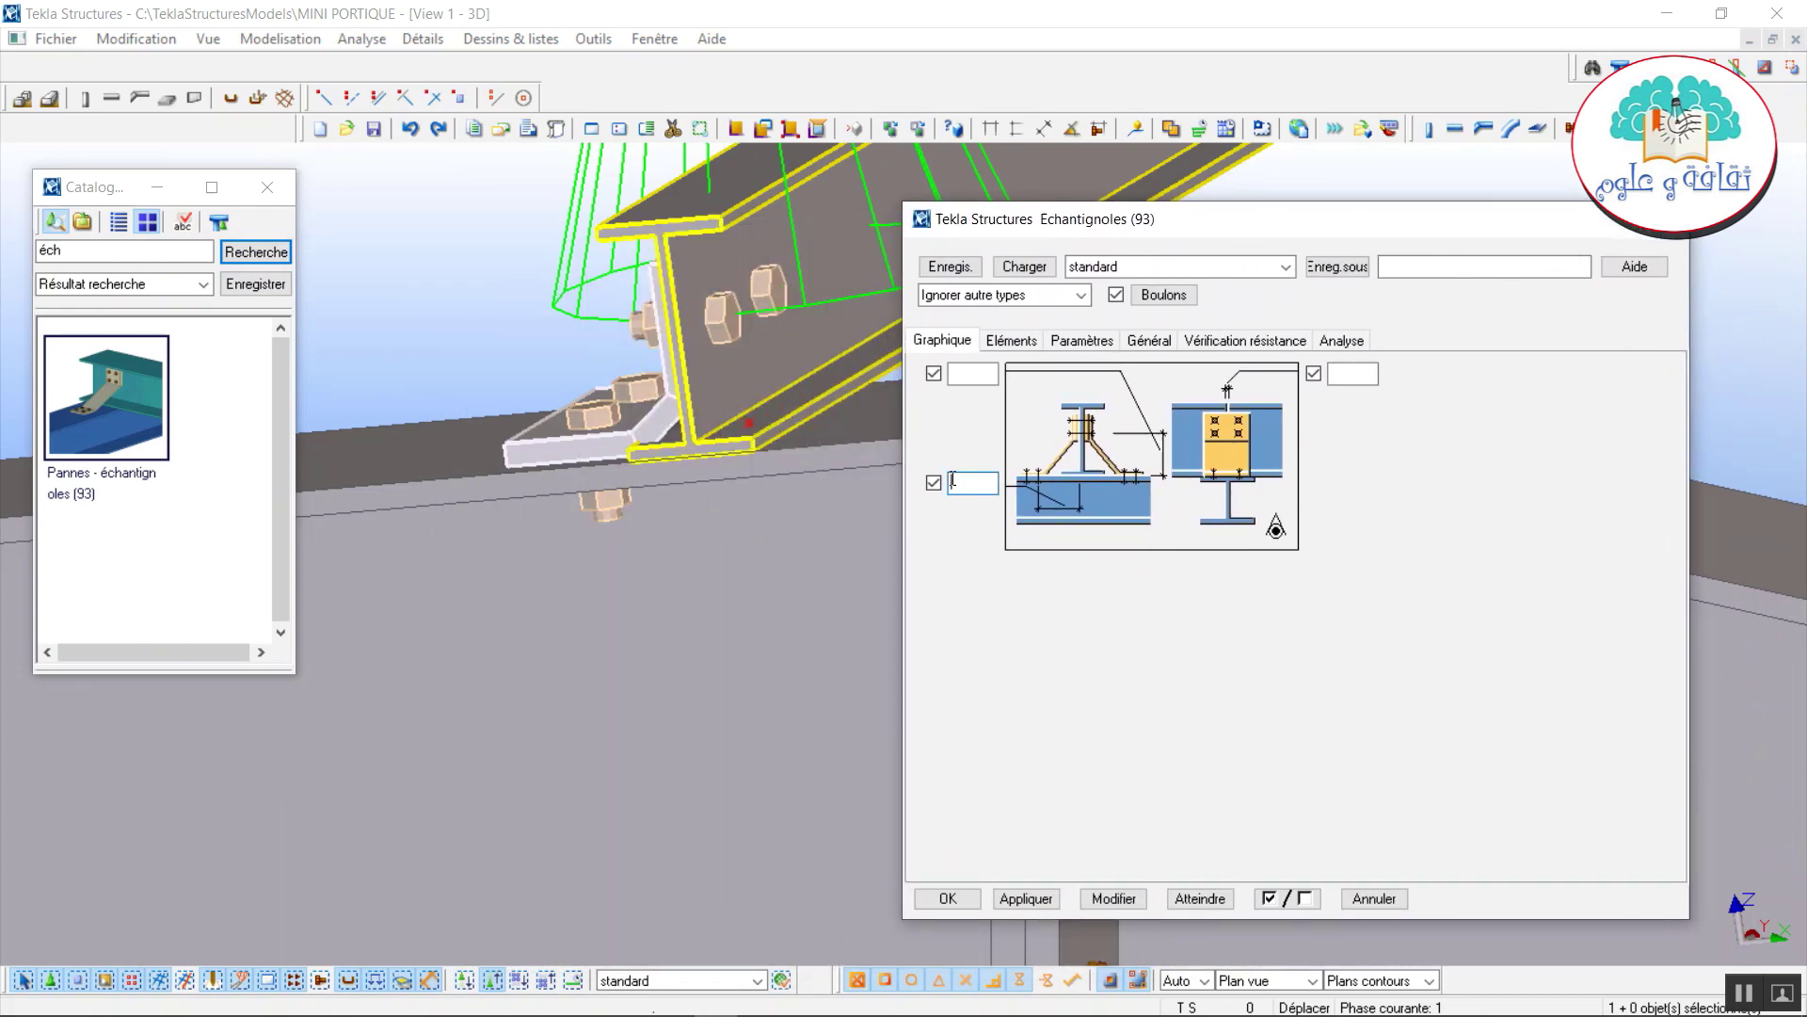
pyautogui.click(1114, 898)
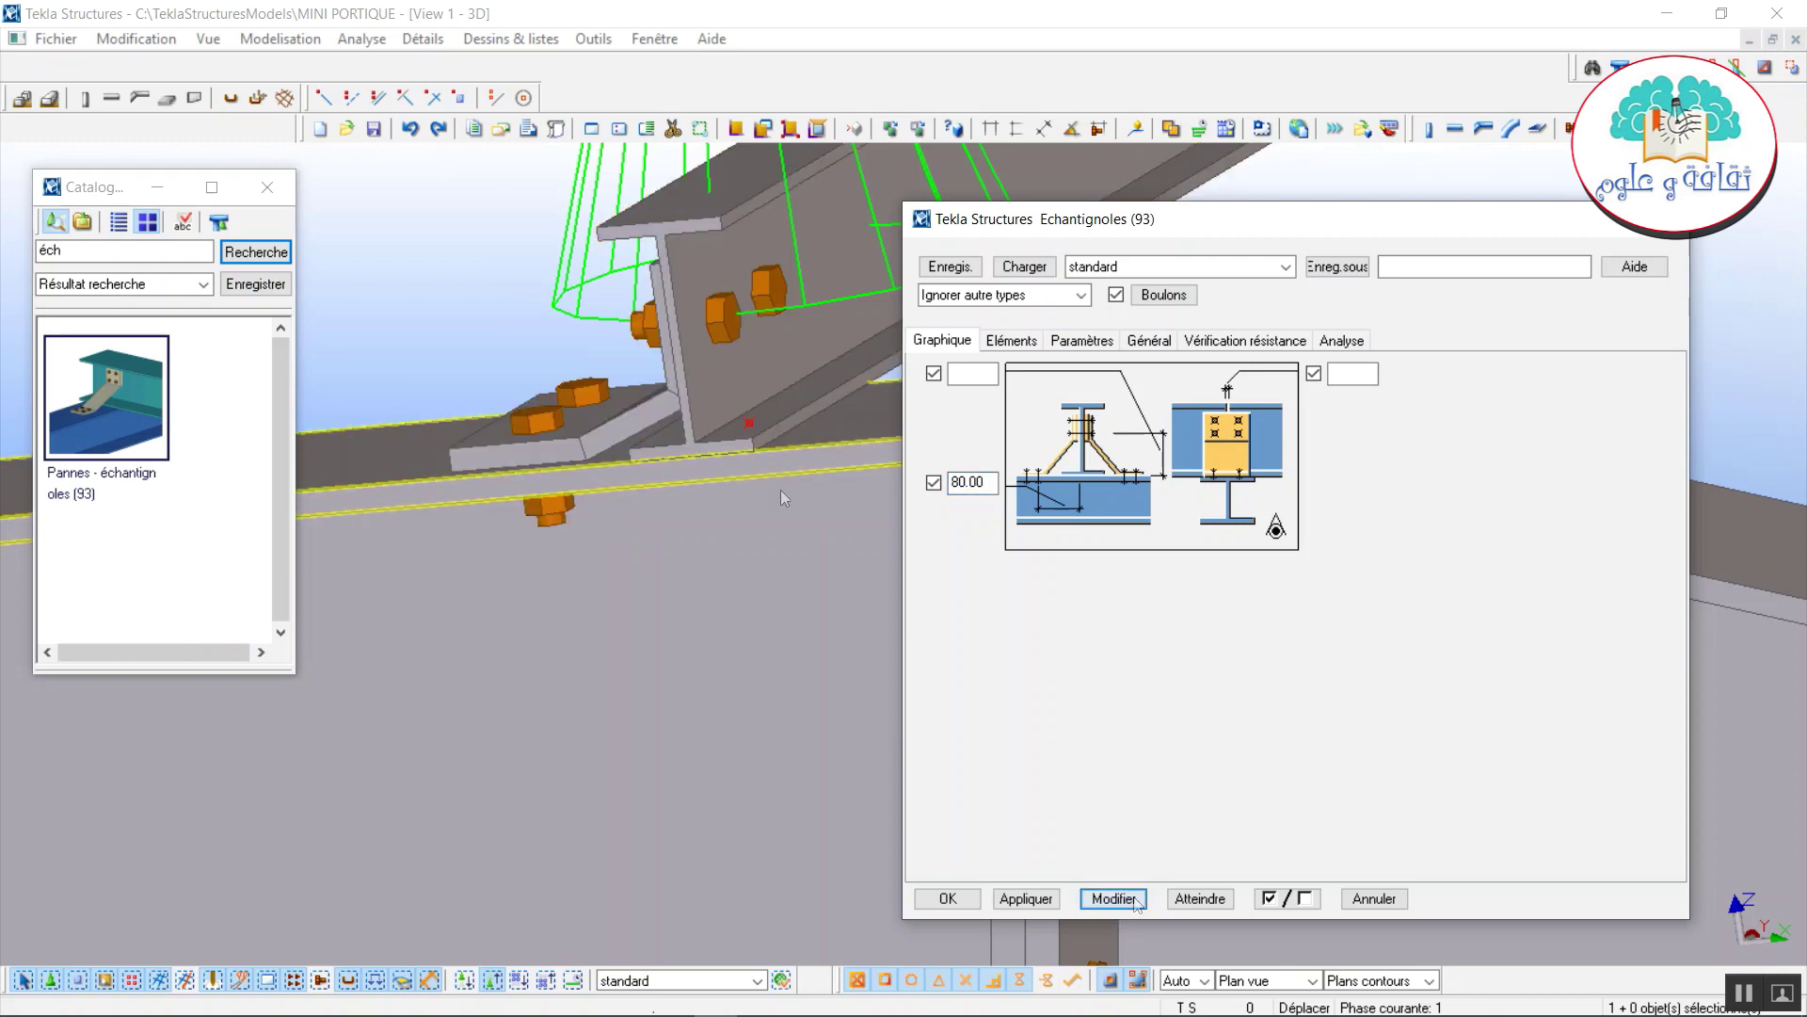
# Set the cleat's bolt class to HR8.8, modify the connection and close its properties.
pyautogui.click(1151, 295)
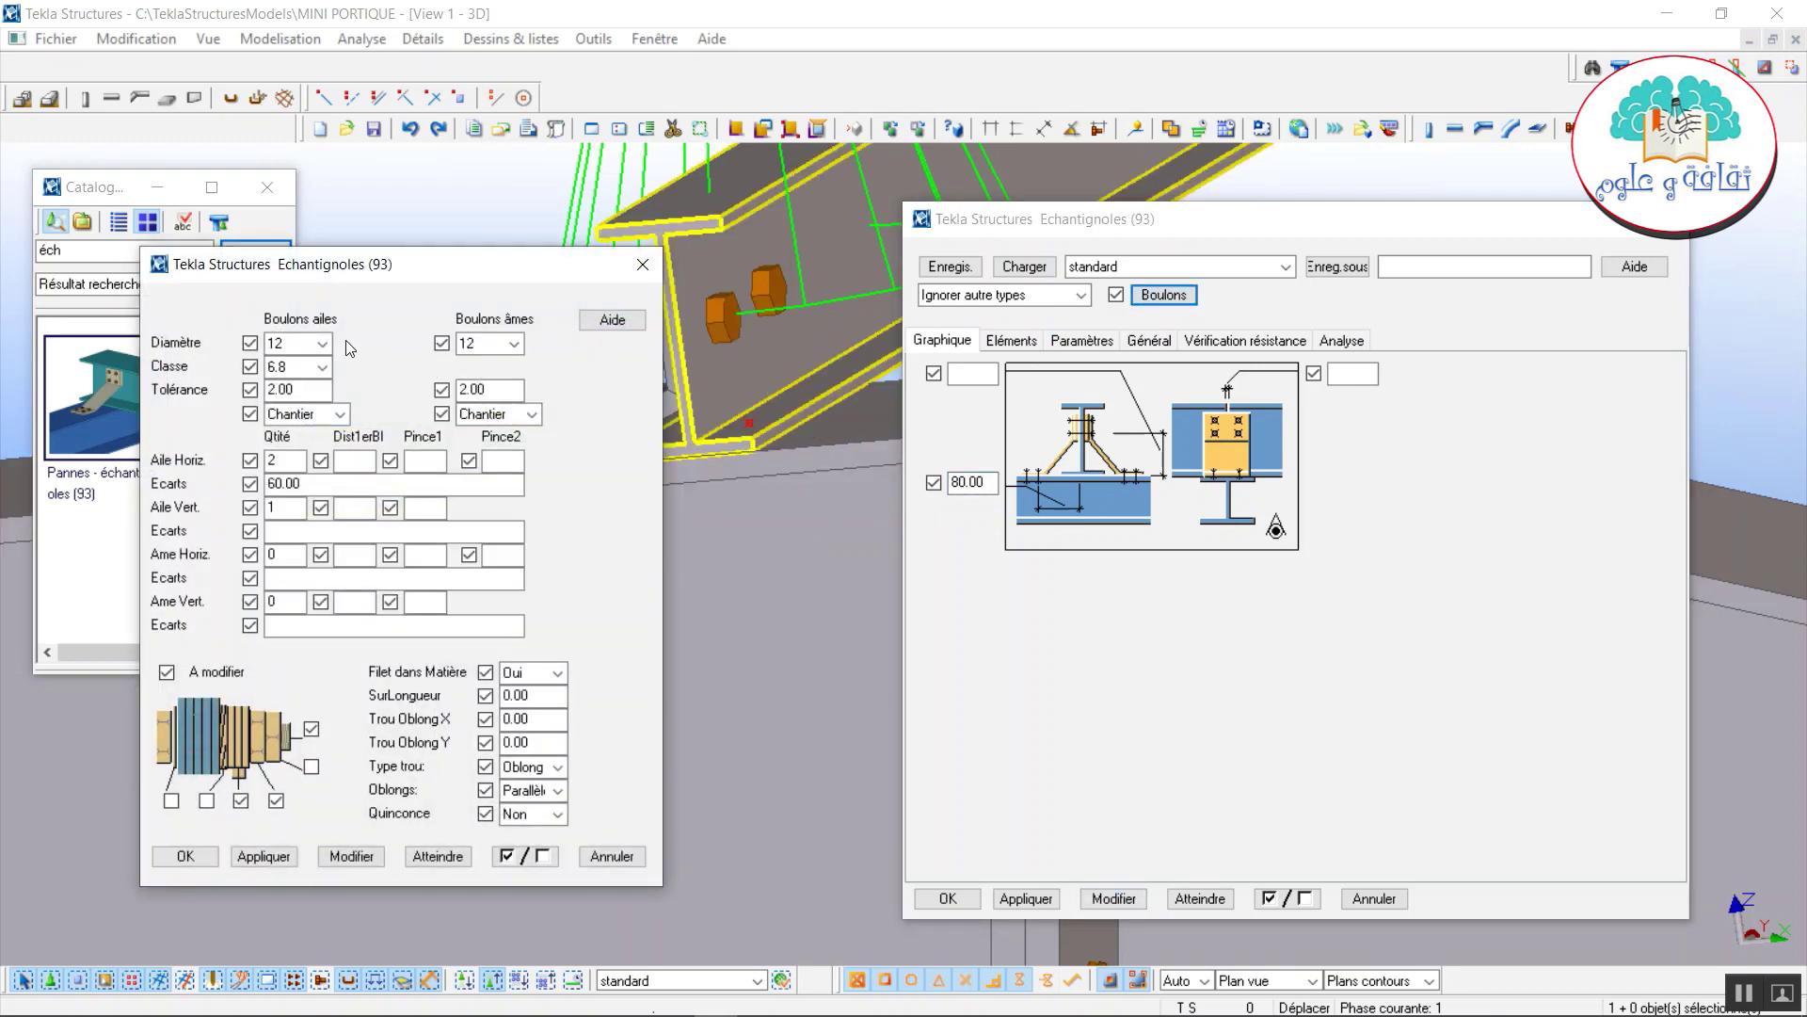
pyautogui.click(323, 366)
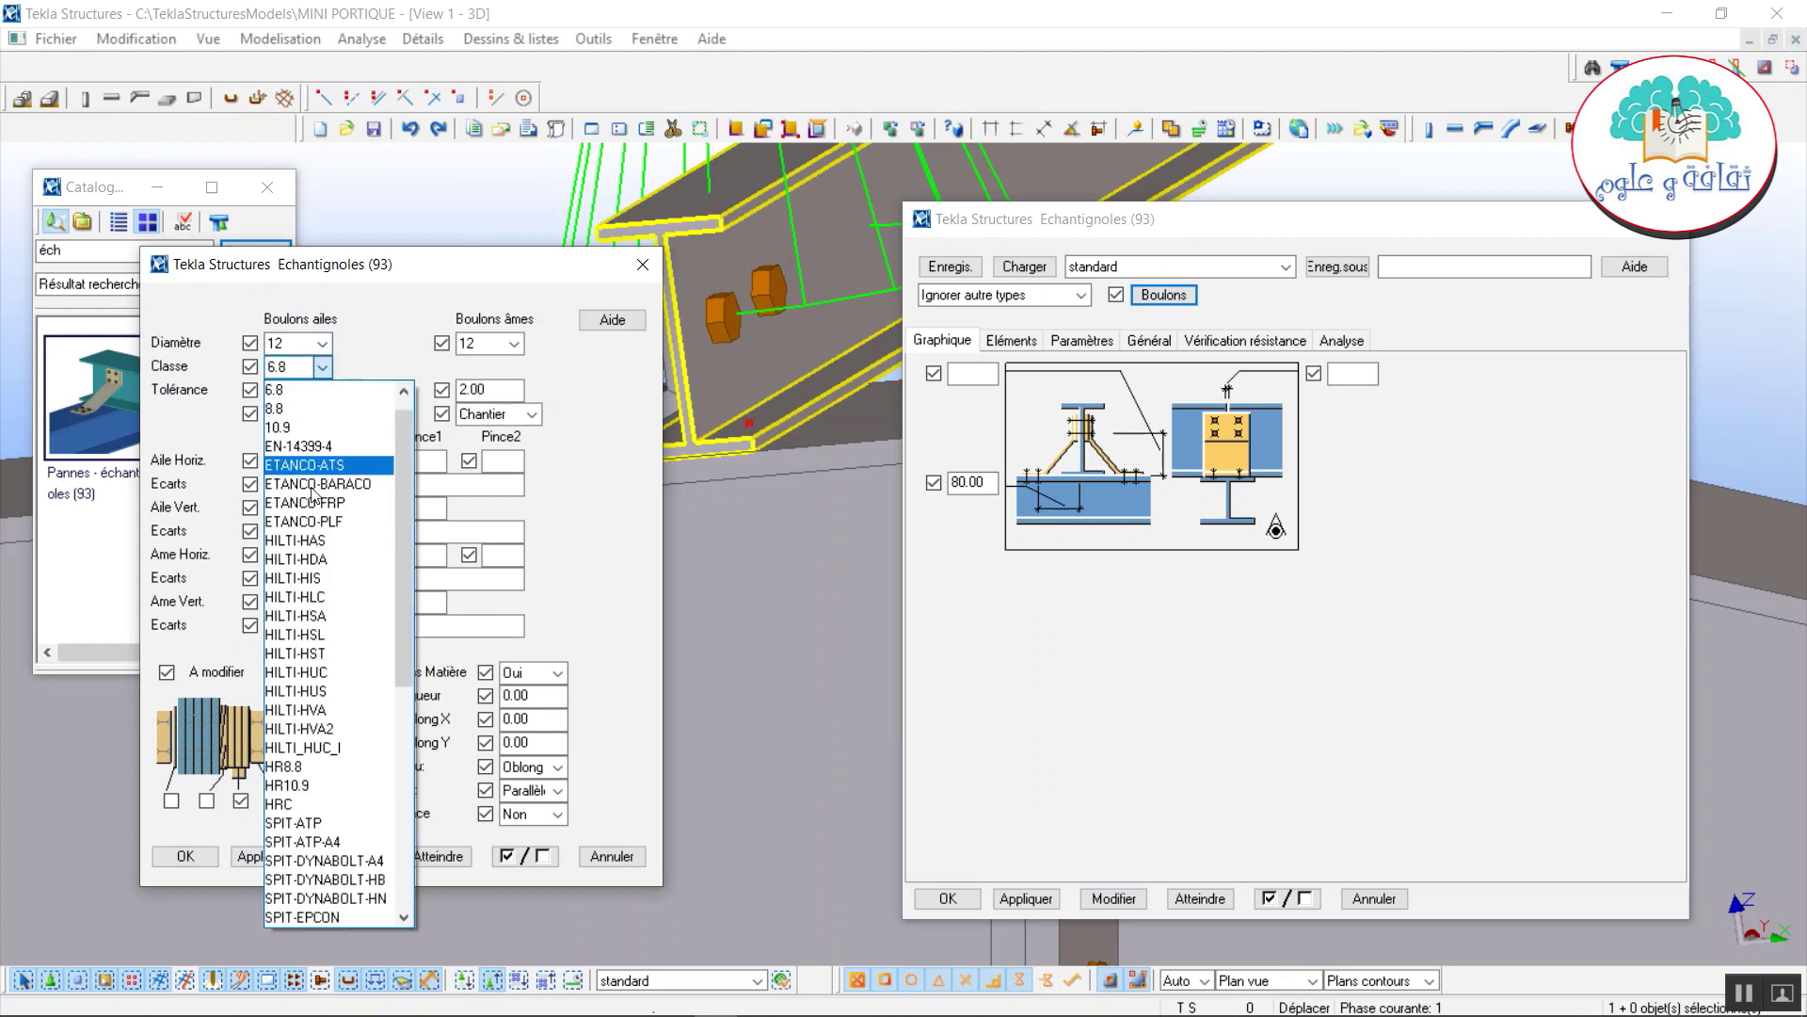
pyautogui.click(317, 767)
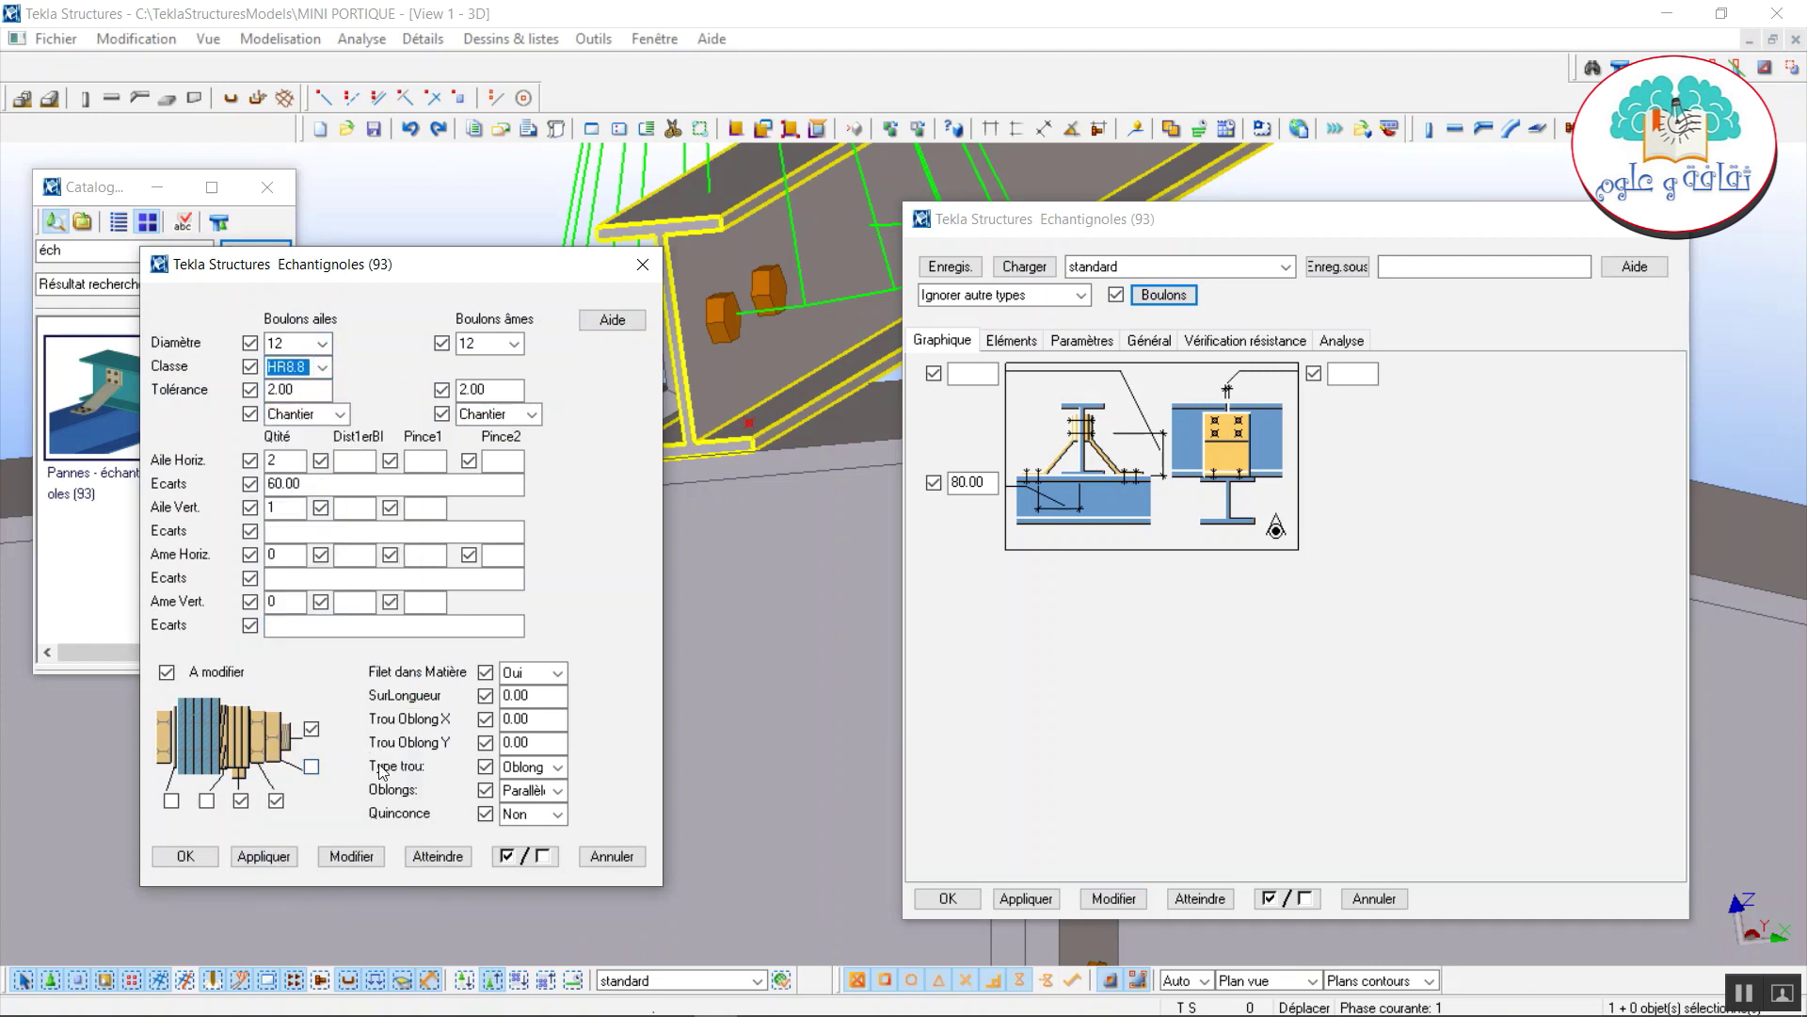
pyautogui.click(352, 856)
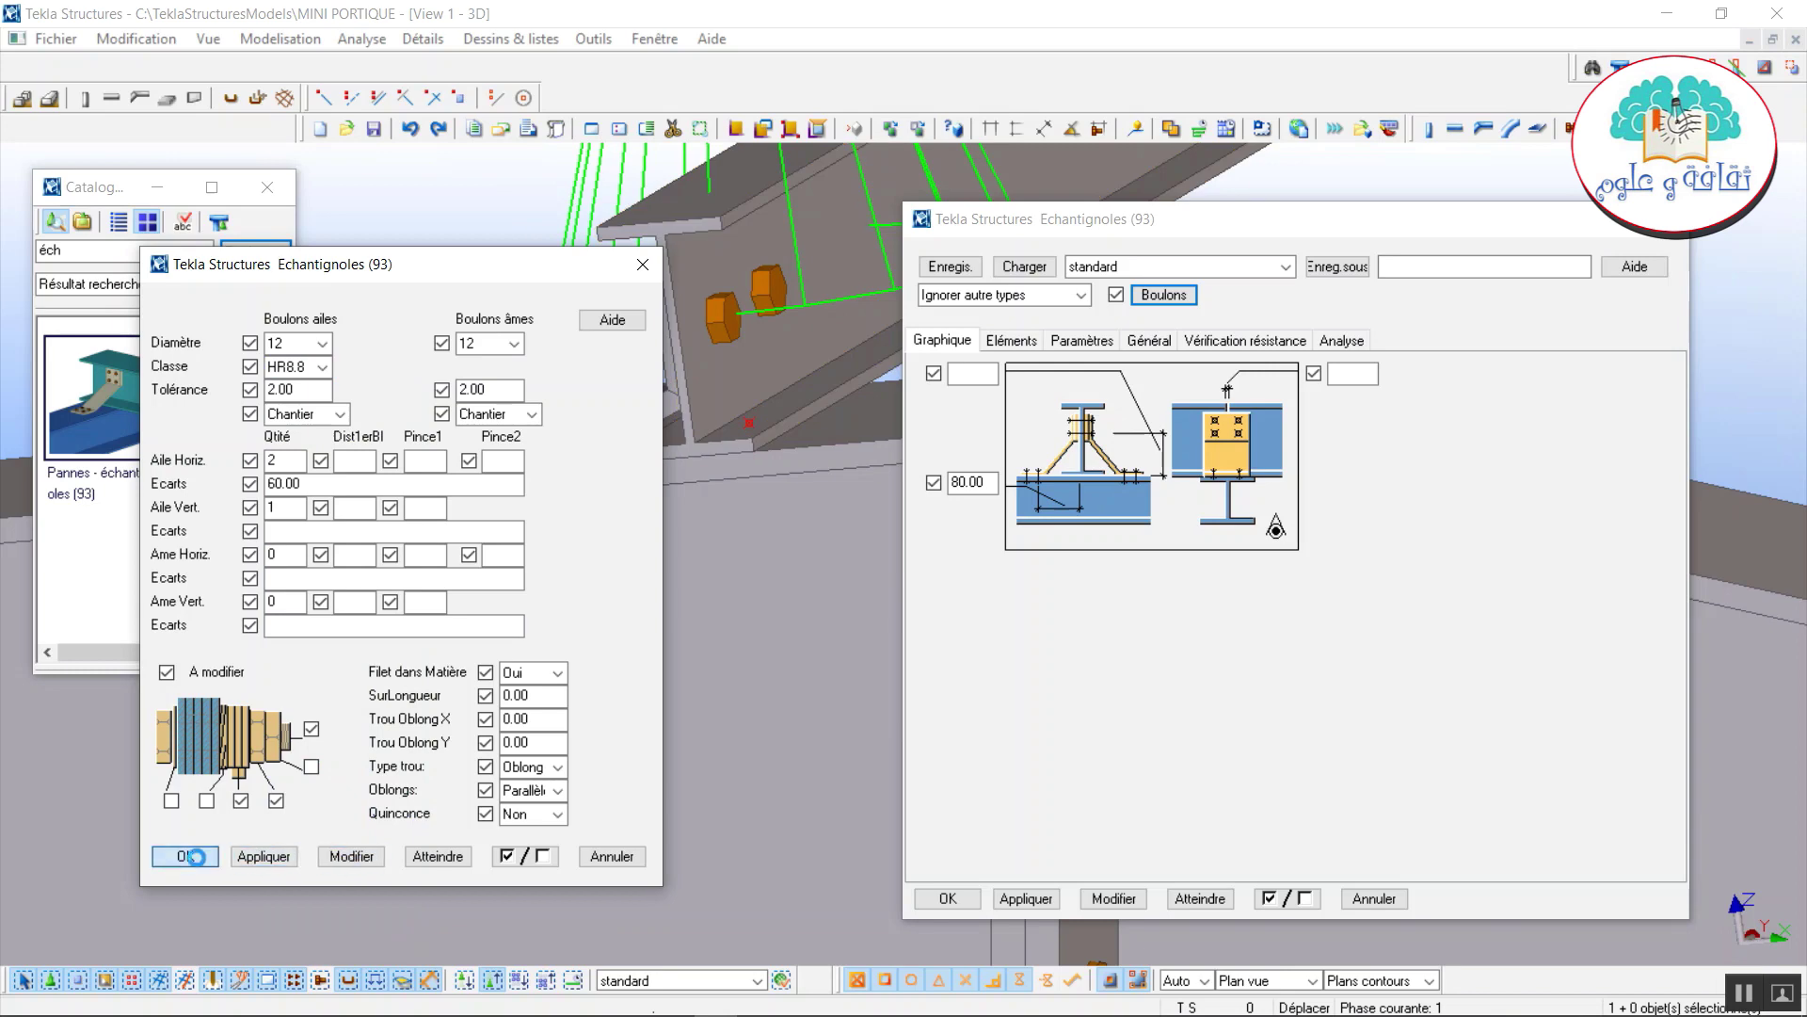
pyautogui.click(1108, 900)
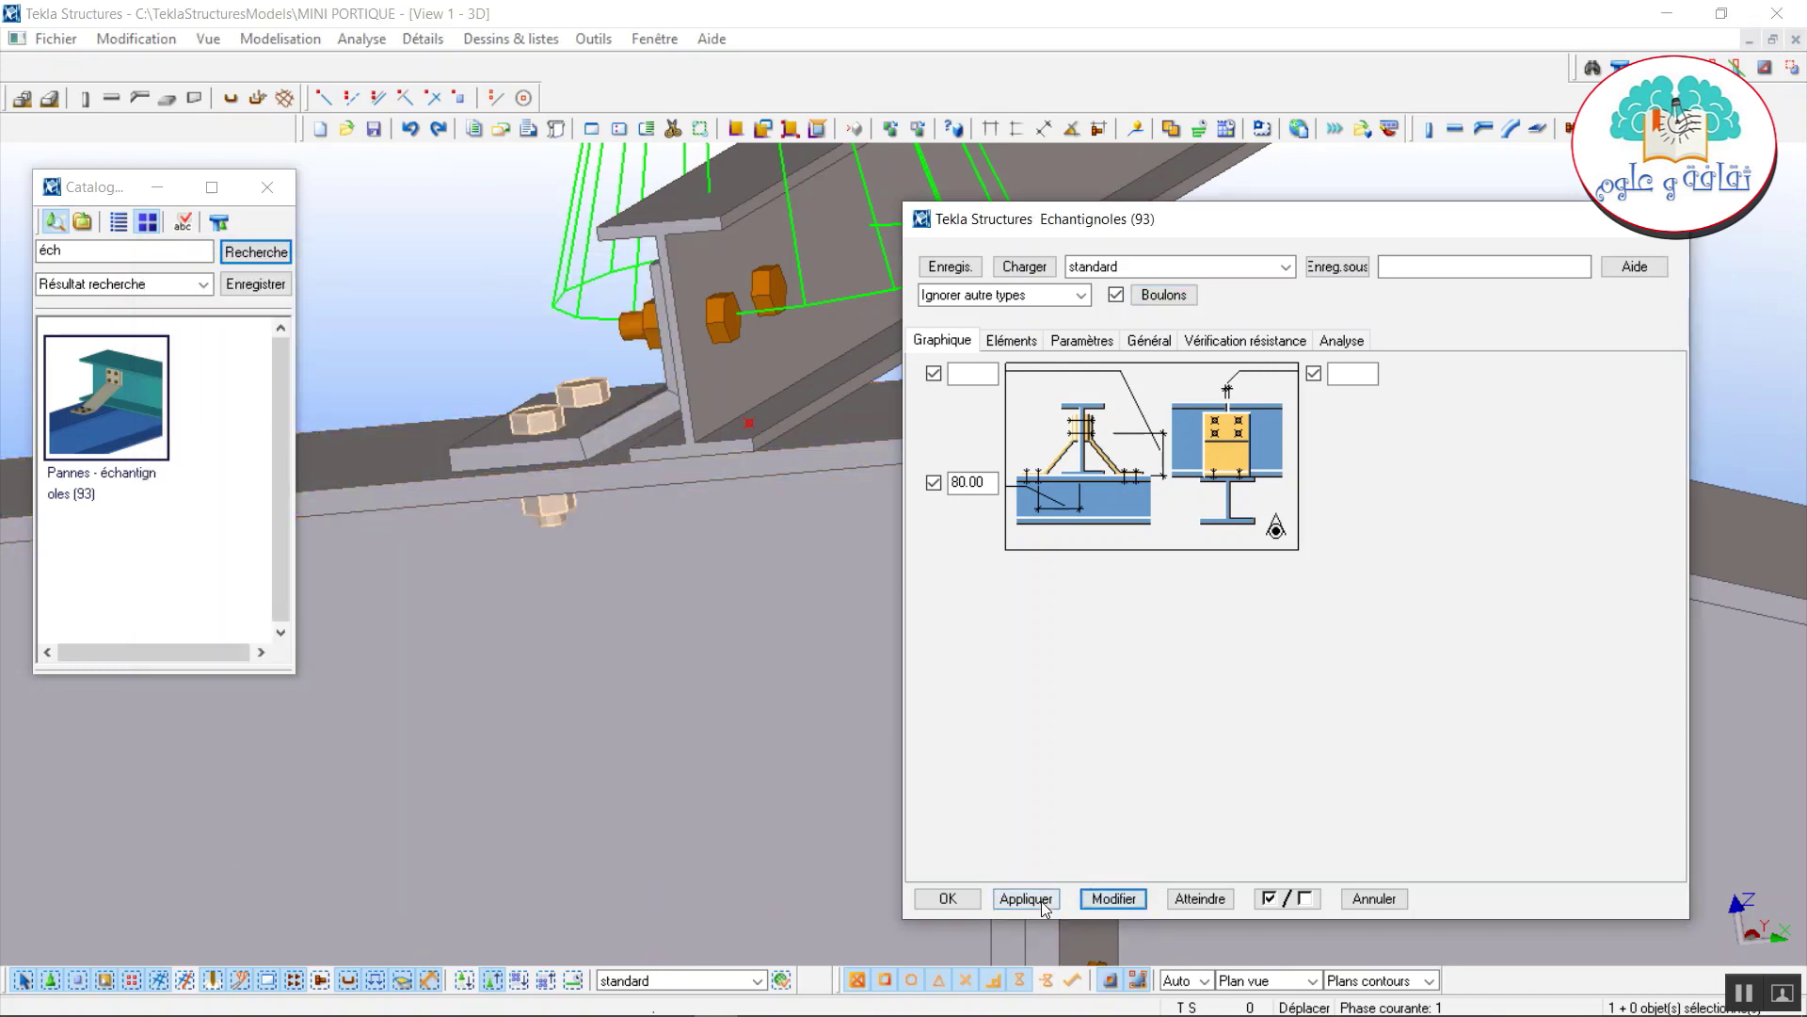
pyautogui.click(960, 906)
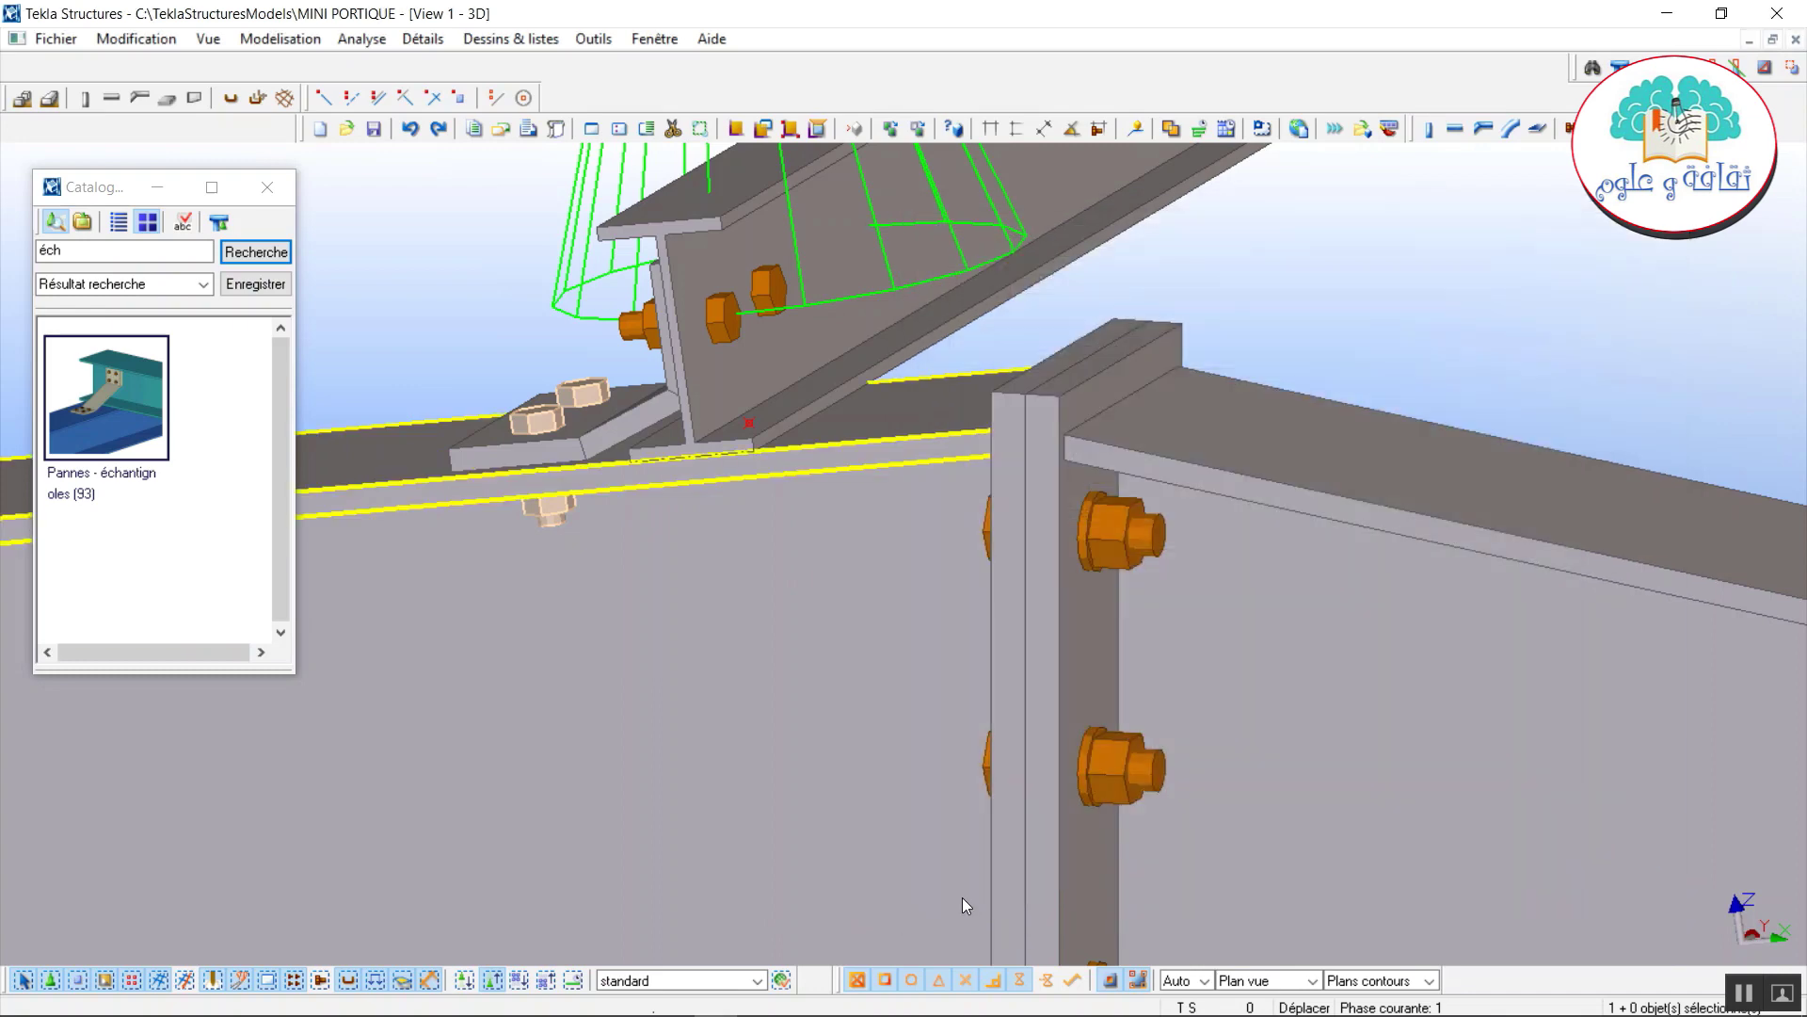
# Add the Pannes - échantignoles (93) connection between the rafter on grid line 2 and the two purlins meeting there.
pyautogui.scroll(-5, 893, 793)
pyautogui.keyDown('ctrl'); pyautogui.moveTo(911, 778); pyautogui.dragTo(677, 650, button='middle'); pyautogui.keyUp('ctrl')
pyautogui.click(106, 396)
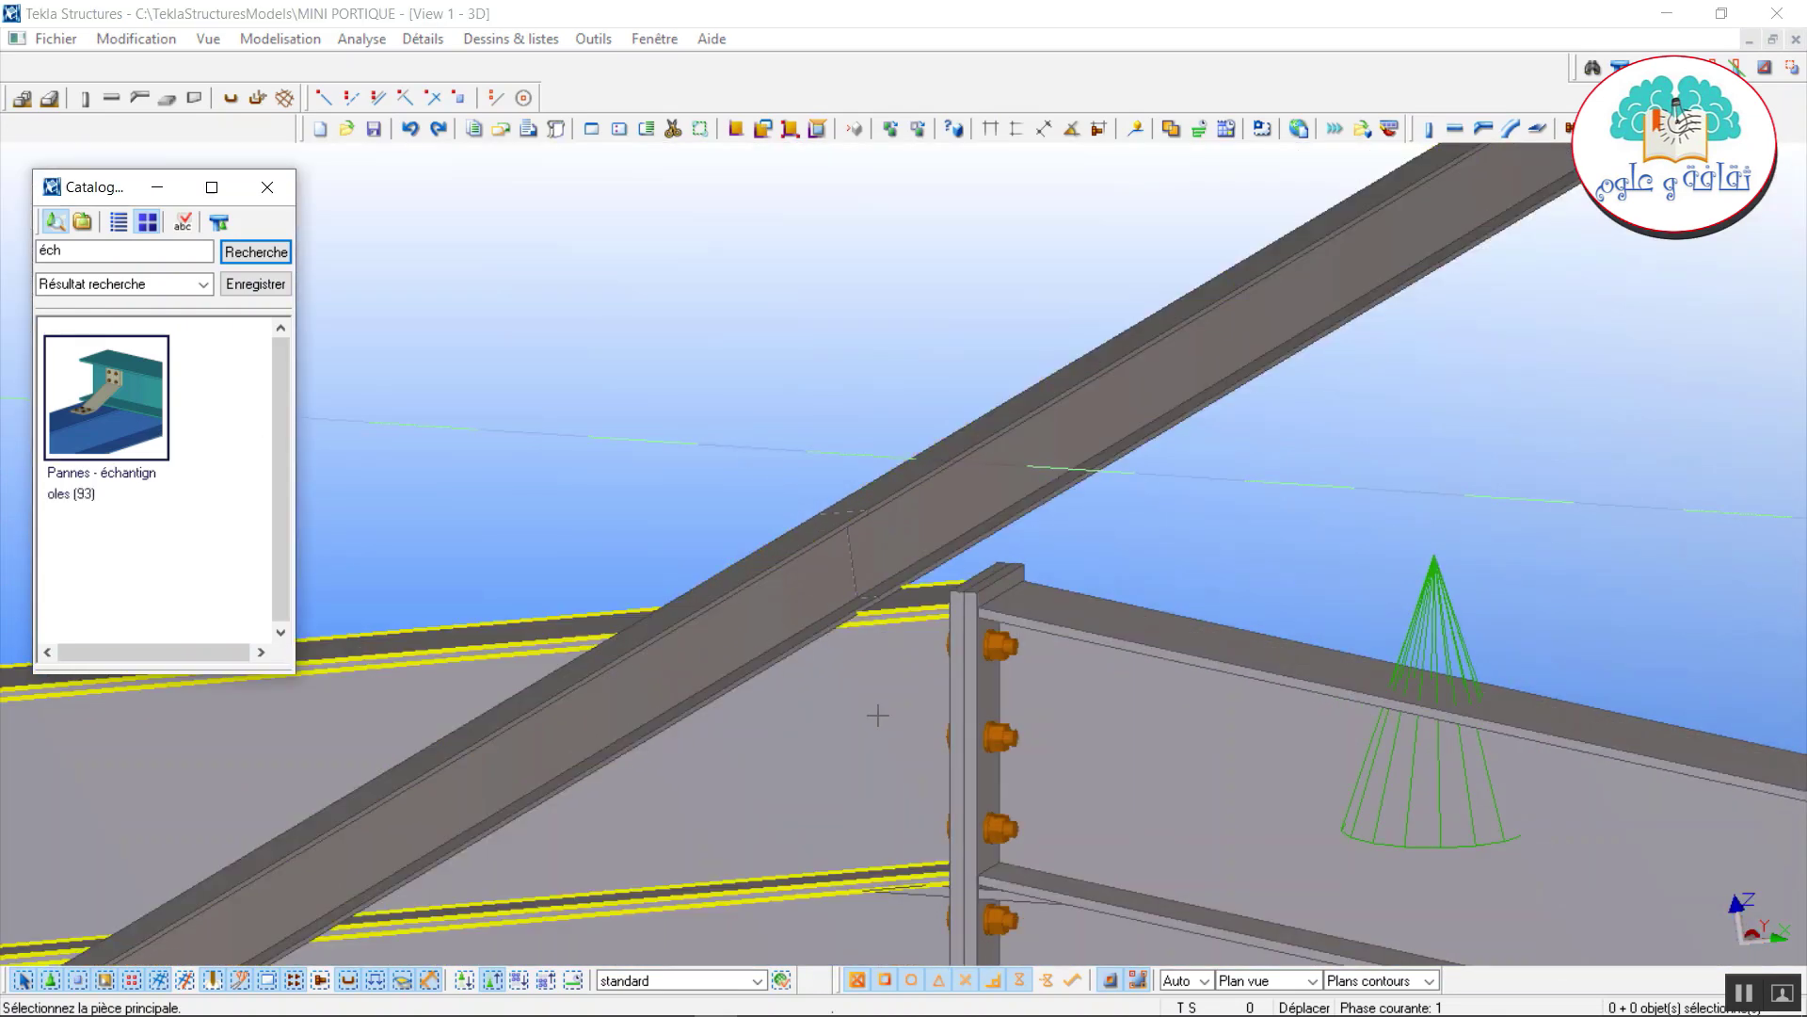
pyautogui.click(935, 529)
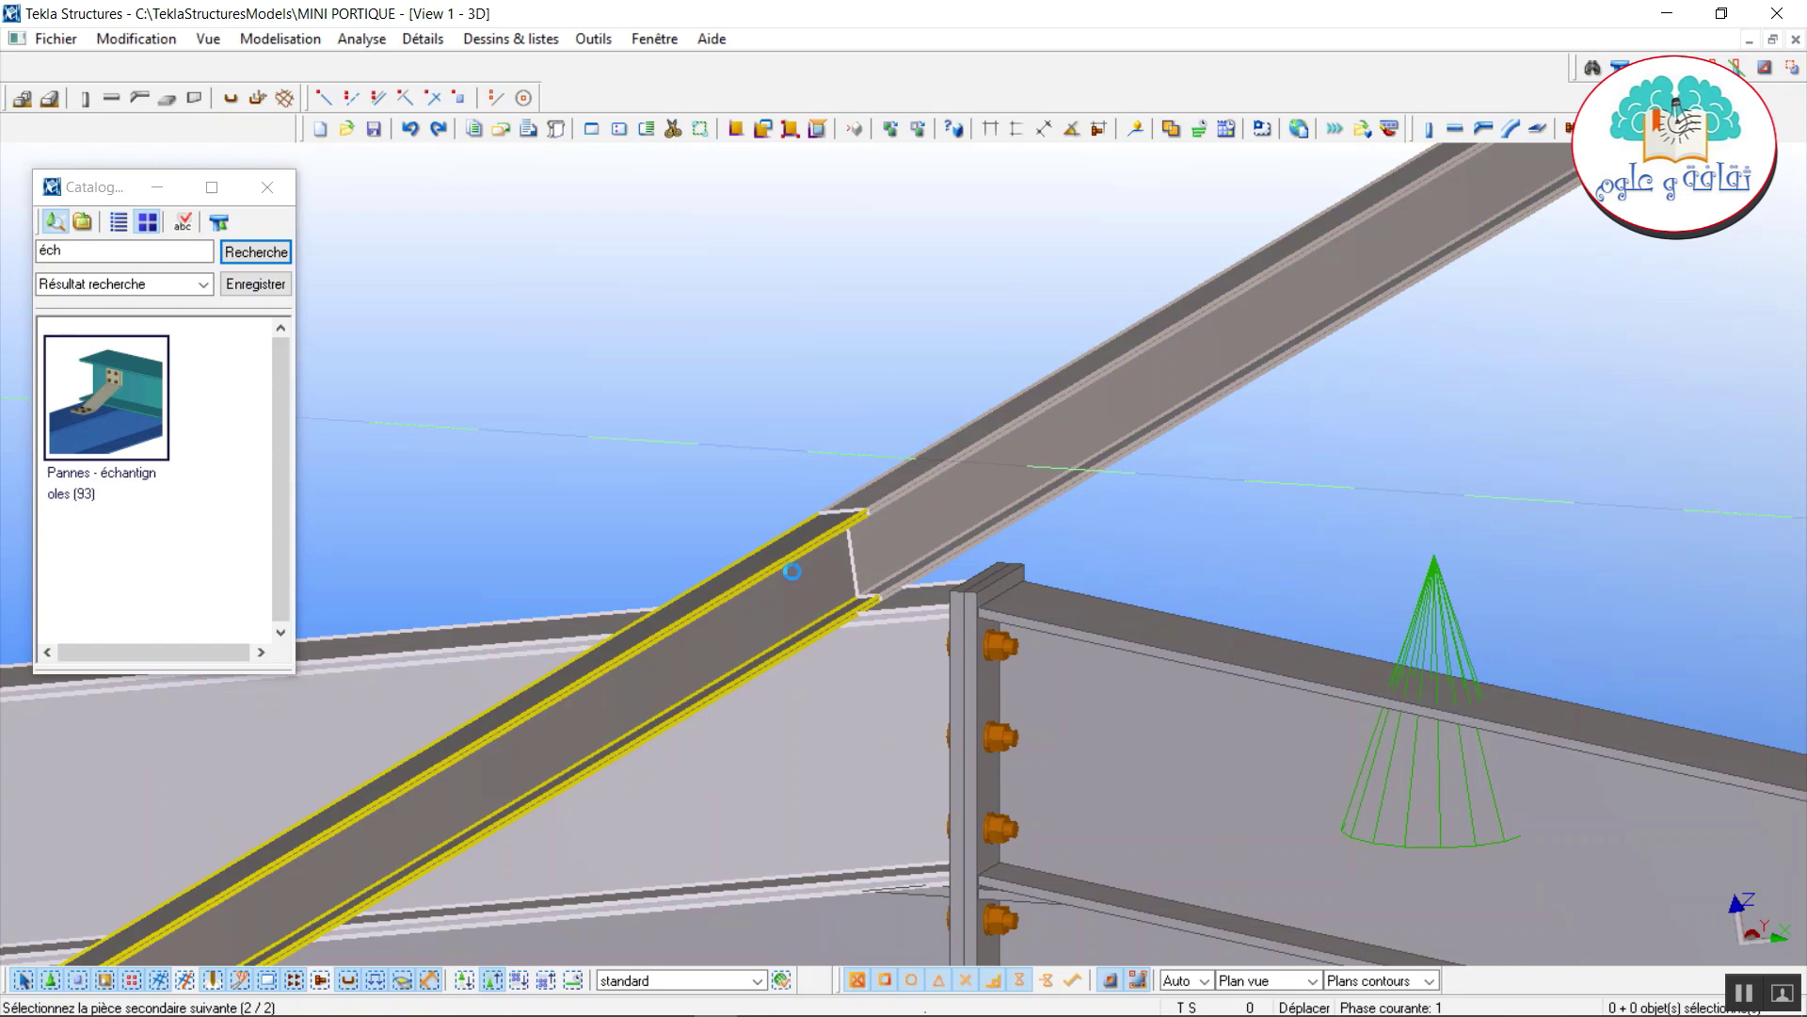
pyautogui.click(793, 571)
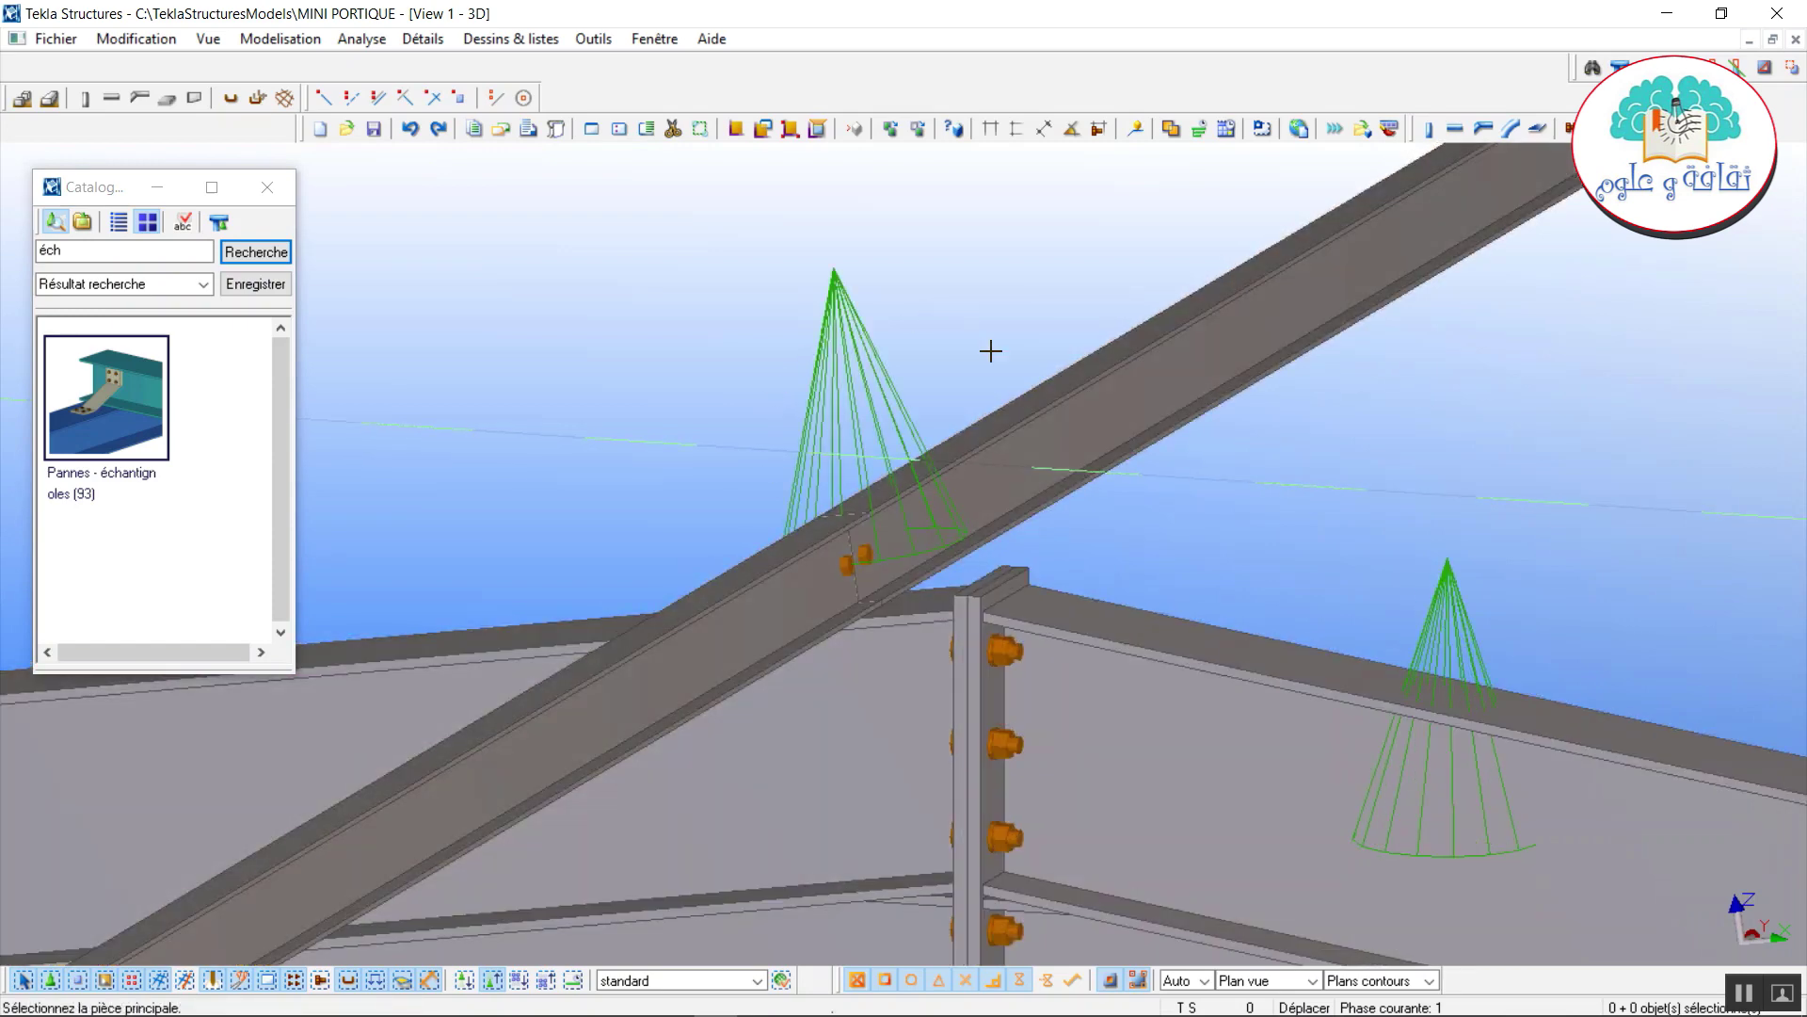
# Add the same purlin cleat connection between the rafter on grid line 3 and its two adjoining purlins.
pyautogui.scroll(-4, 991, 351)
pyautogui.moveTo(1210, 325); pyautogui.dragTo(527, 896, button='middle')
pyautogui.moveTo(1077, 610); pyautogui.dragTo(384, 848, button='middle')
pyautogui.scroll(3, 472, 795)
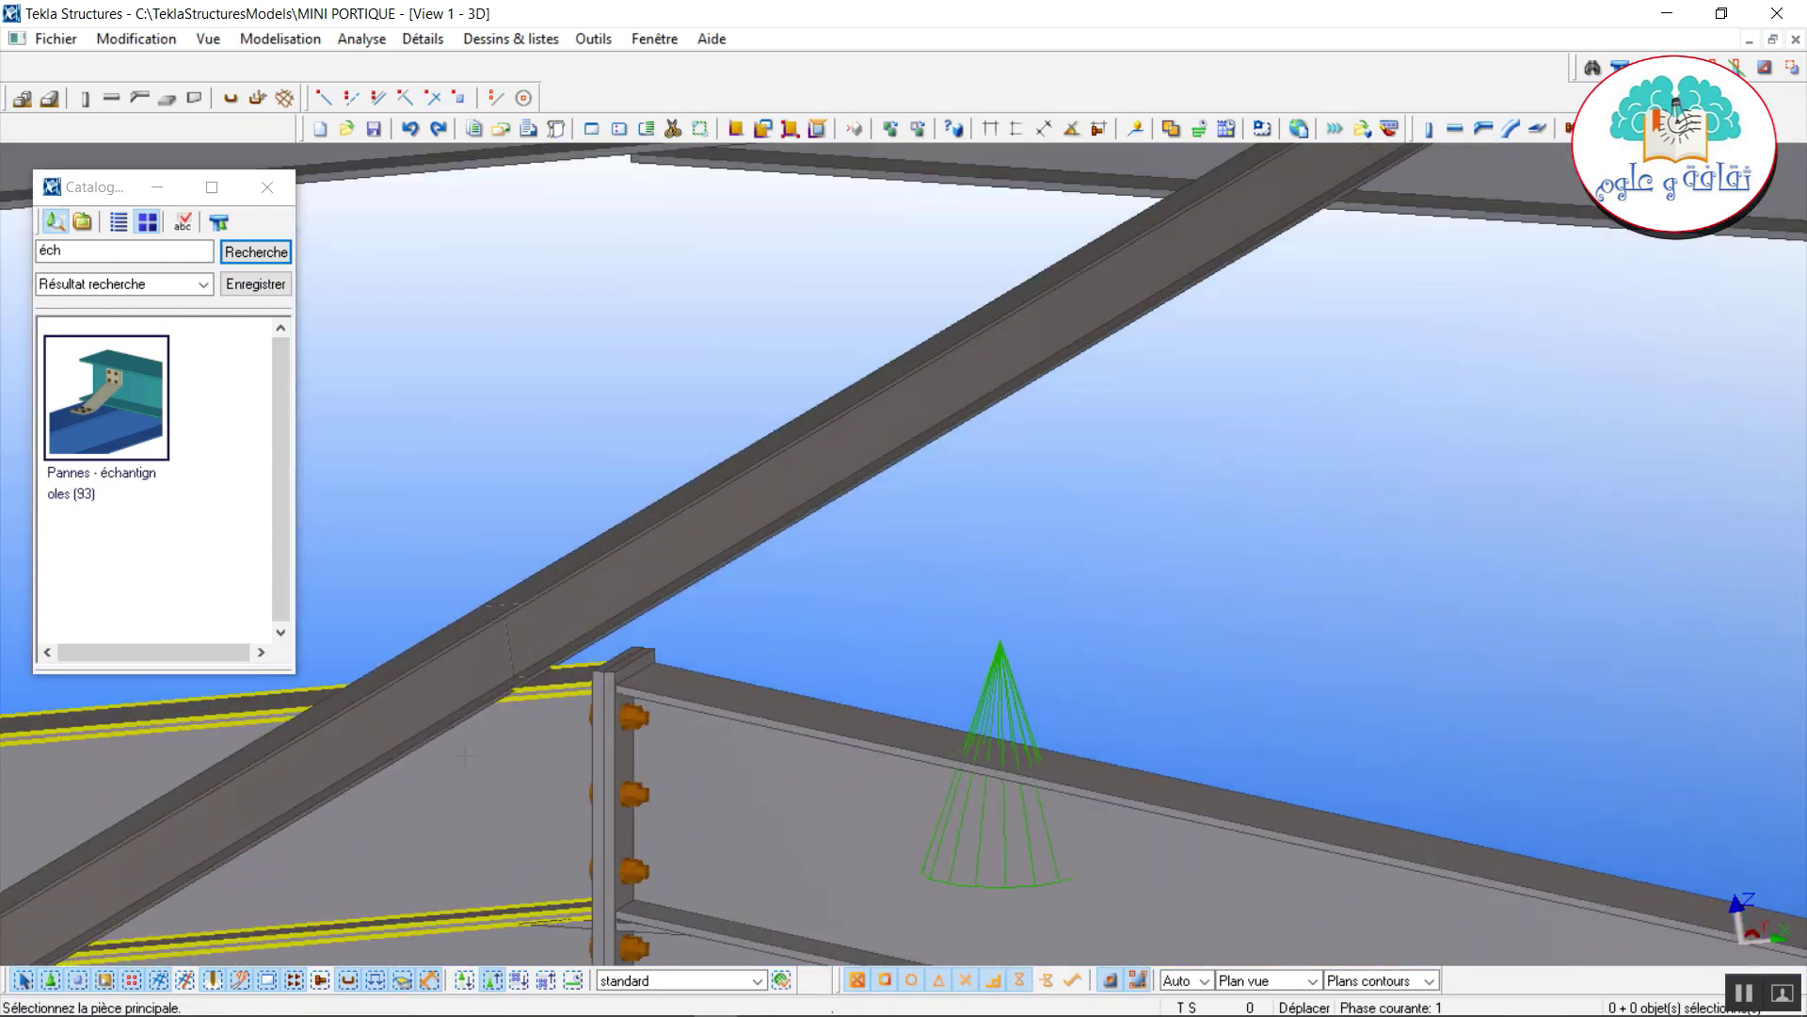
pyautogui.click(516, 774)
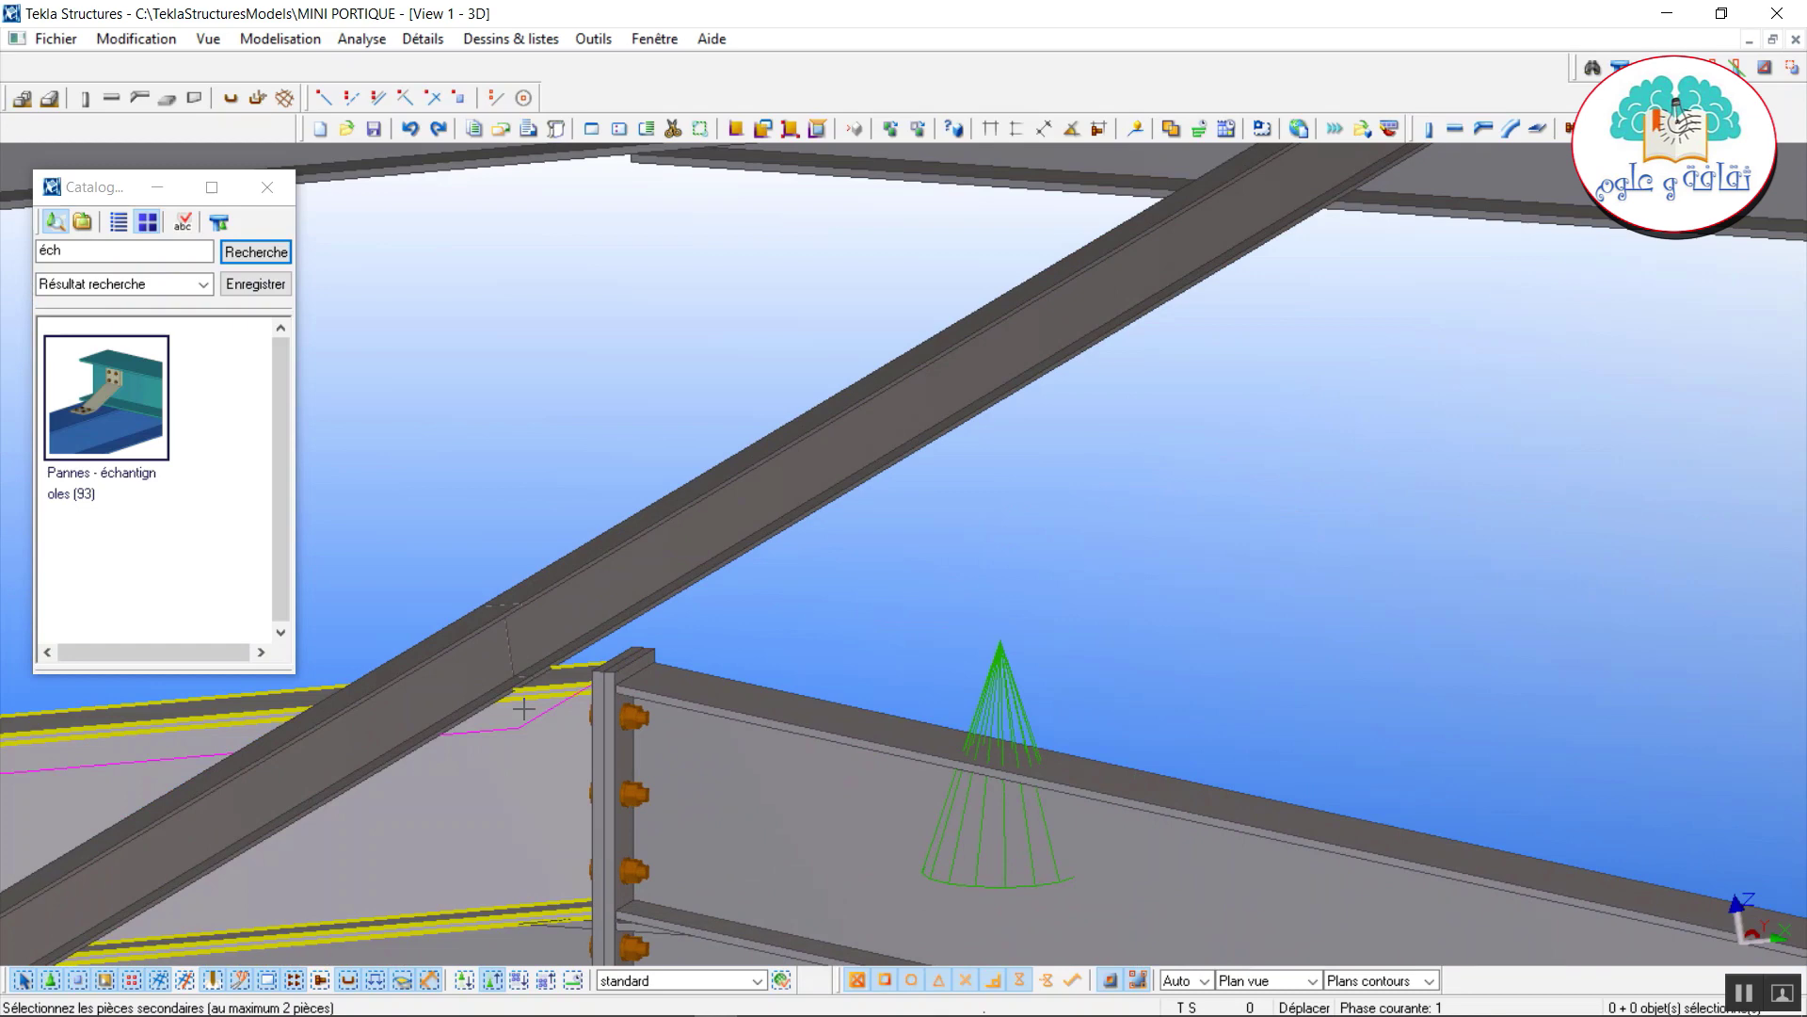
pyautogui.click(506, 633)
# Connect the last purlin's end to the rafter on grid line 4 with the same cleat component and end the command.
pyautogui.scroll(-4, 843, 580)
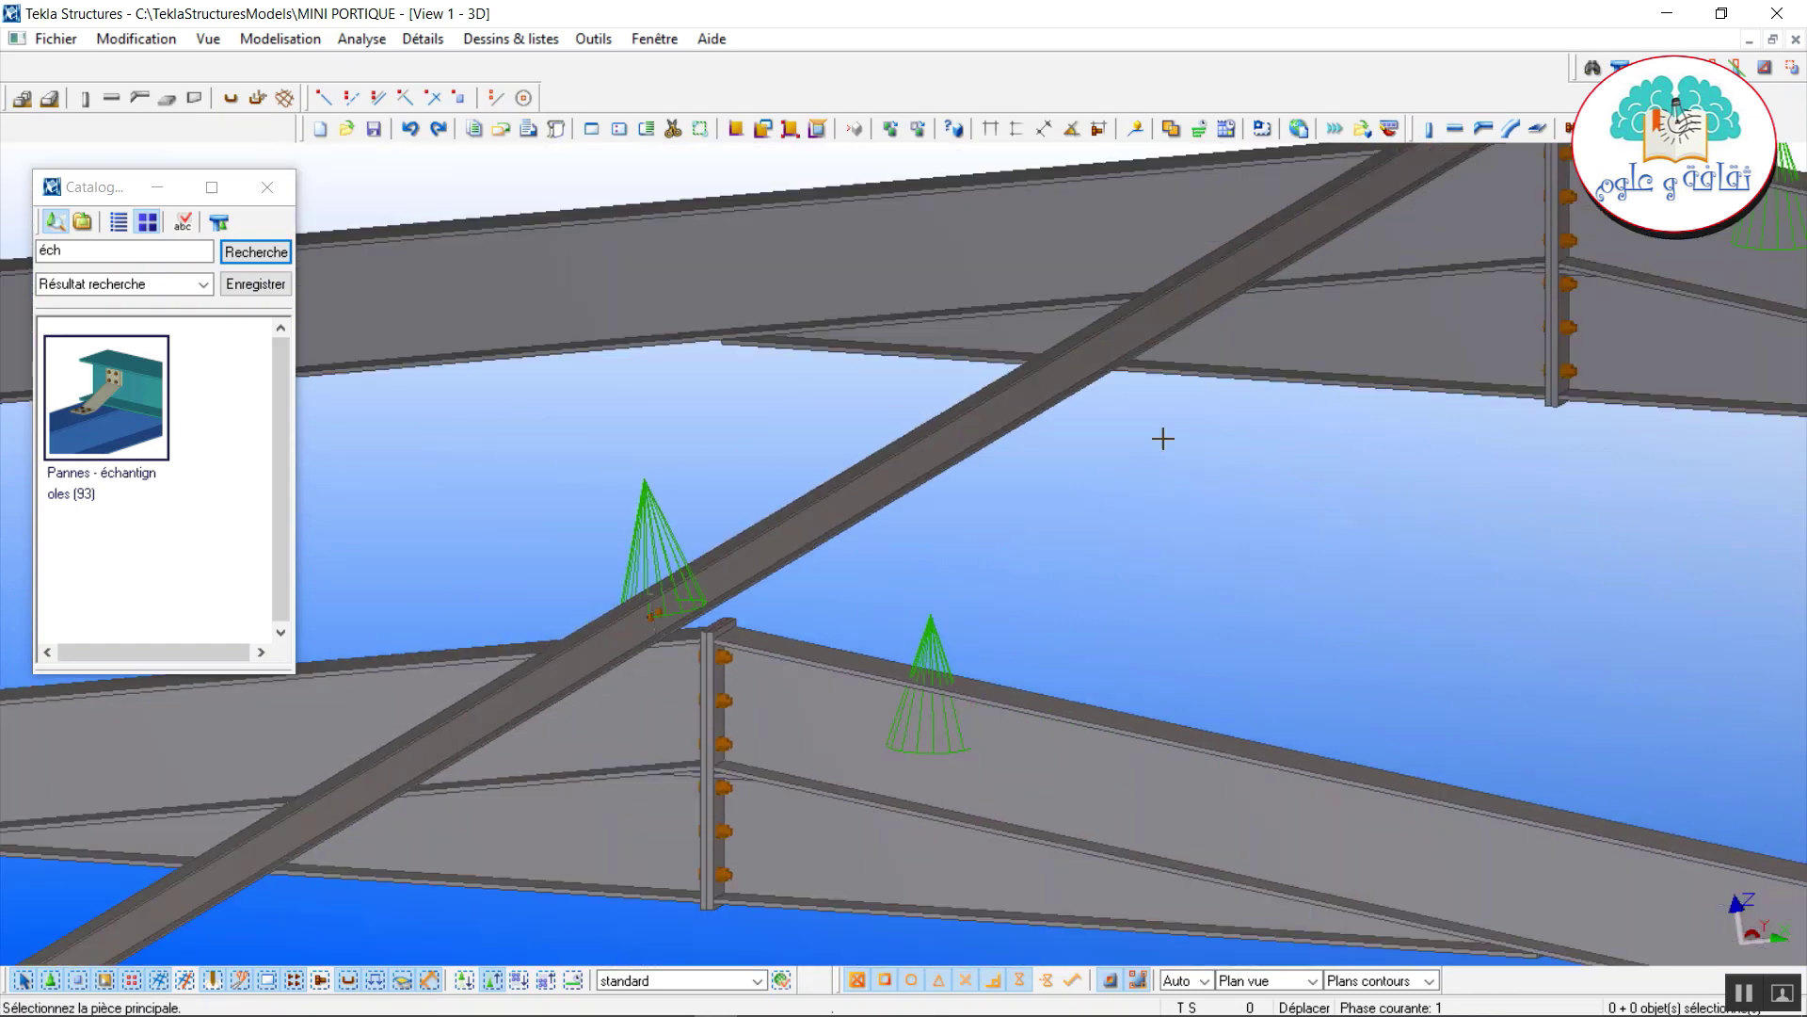
pyautogui.moveTo(1163, 439); pyautogui.dragTo(439, 1007, button='middle')
pyautogui.scroll(8, 737, 811)
pyautogui.click(774, 738)
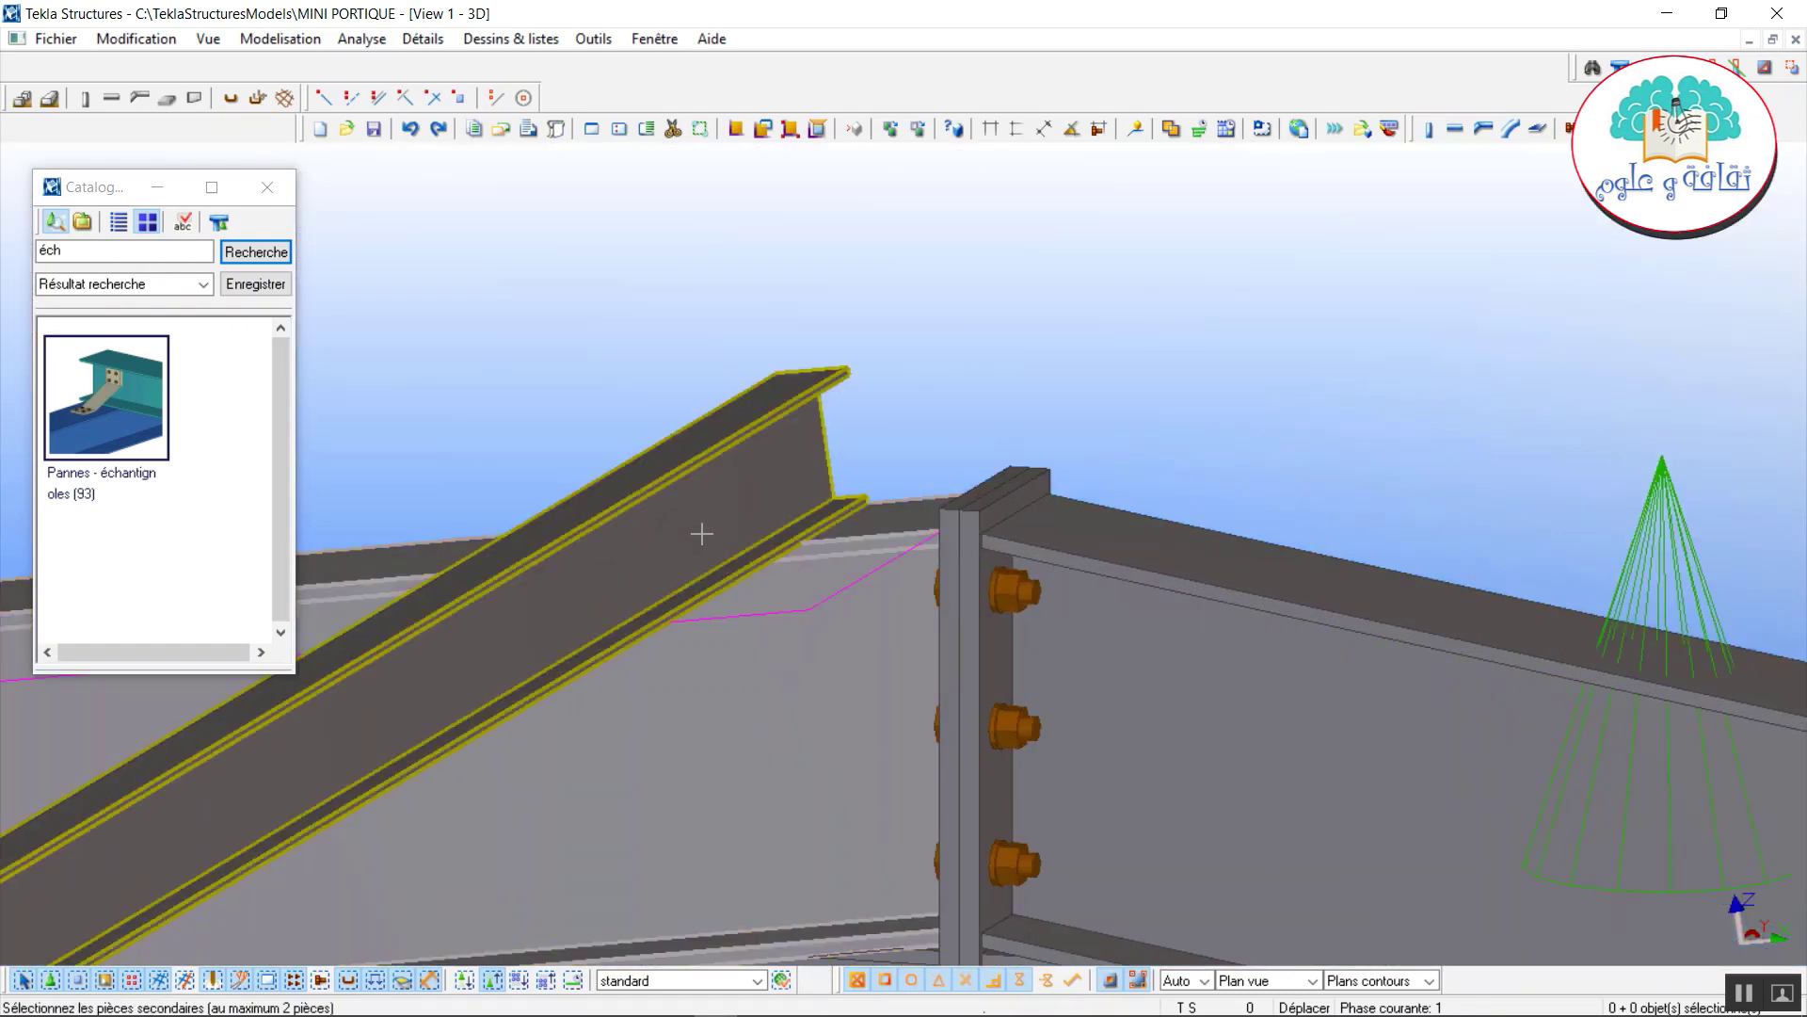
pyautogui.click(702, 528)
pyautogui.middleClick(1027, 255)
pyautogui.rightClick(1029, 254)
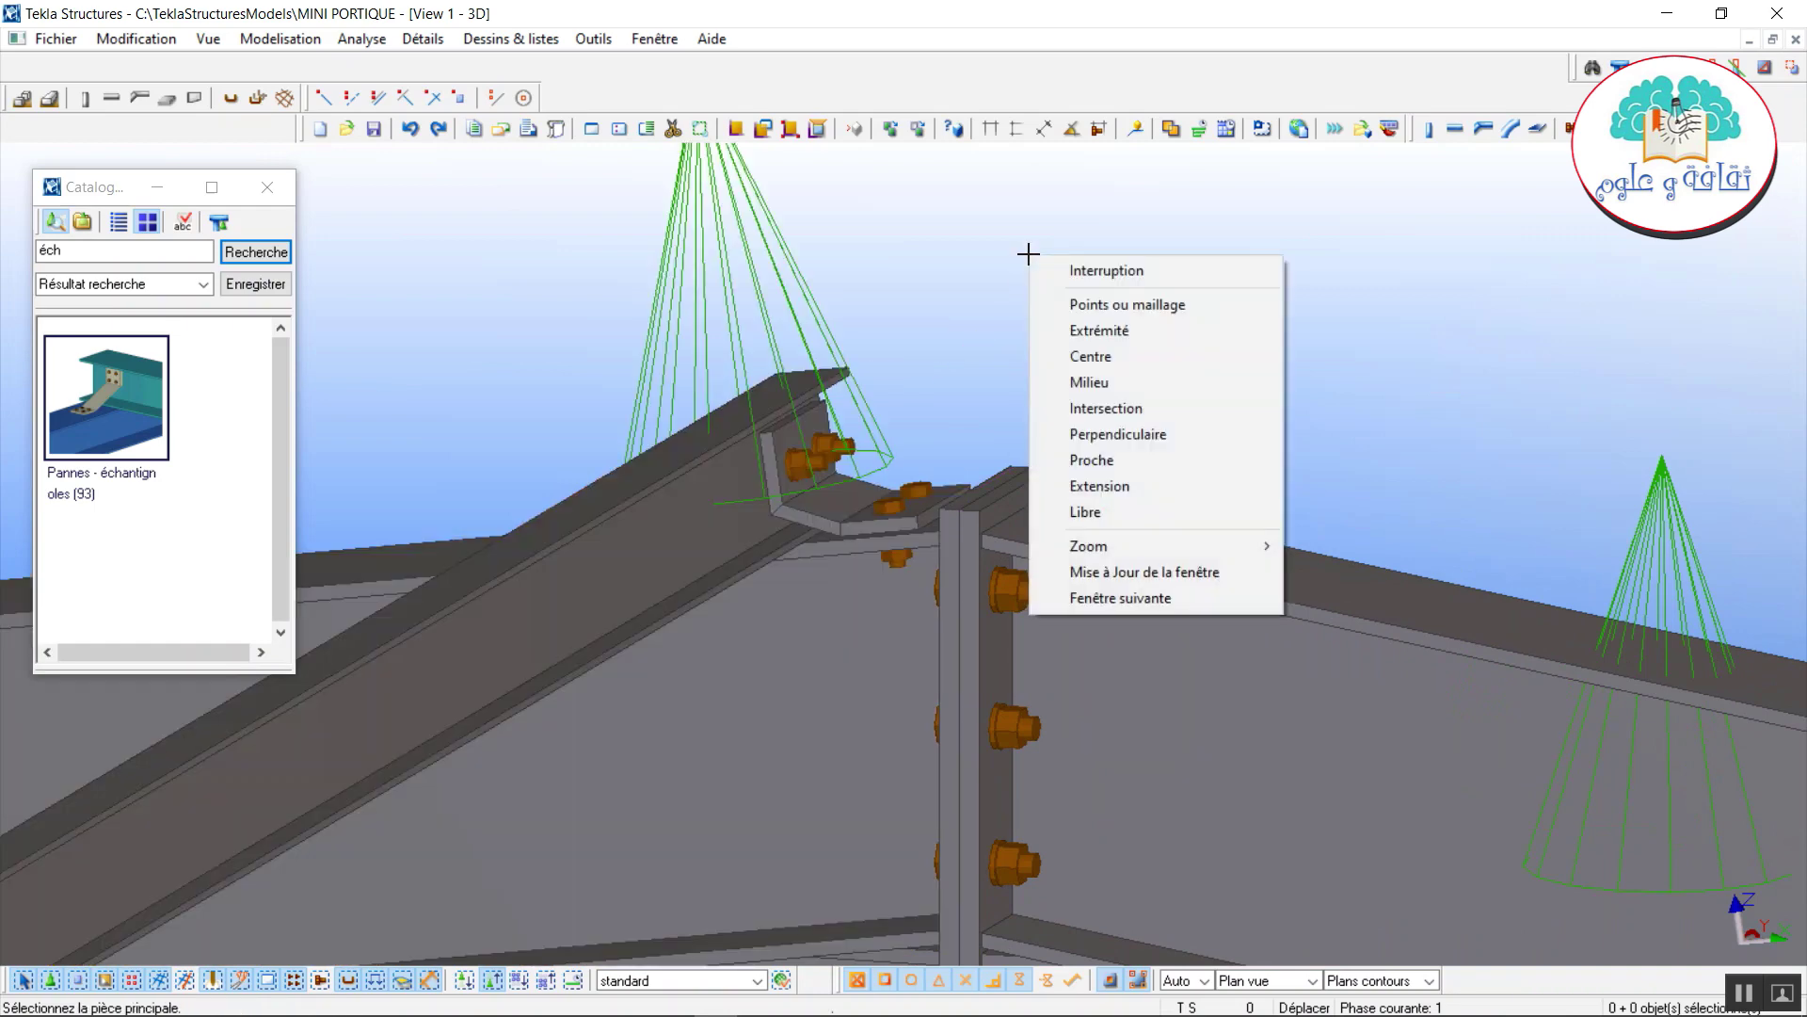
pyautogui.click(1058, 271)
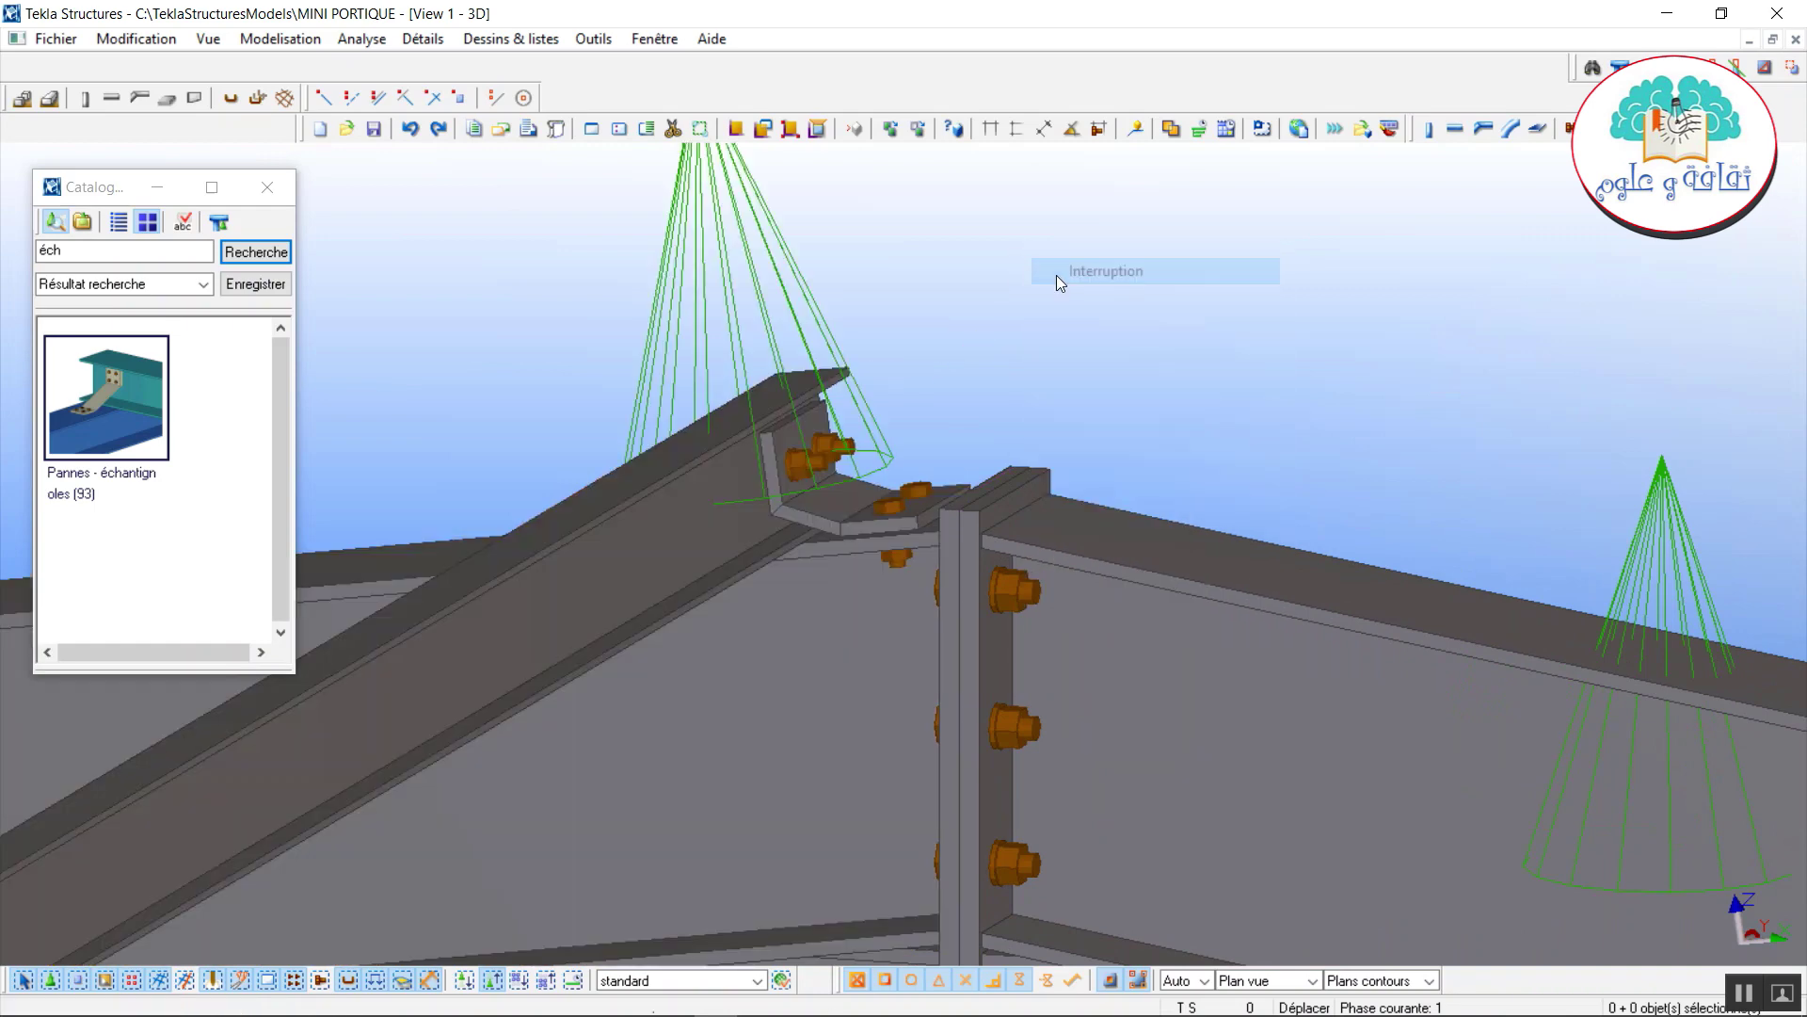
# Set Création d'attaches to Droite for the grid line 4 purlin cleat, modify the connection and close its properties.
pyautogui.doubleClick(806, 306)
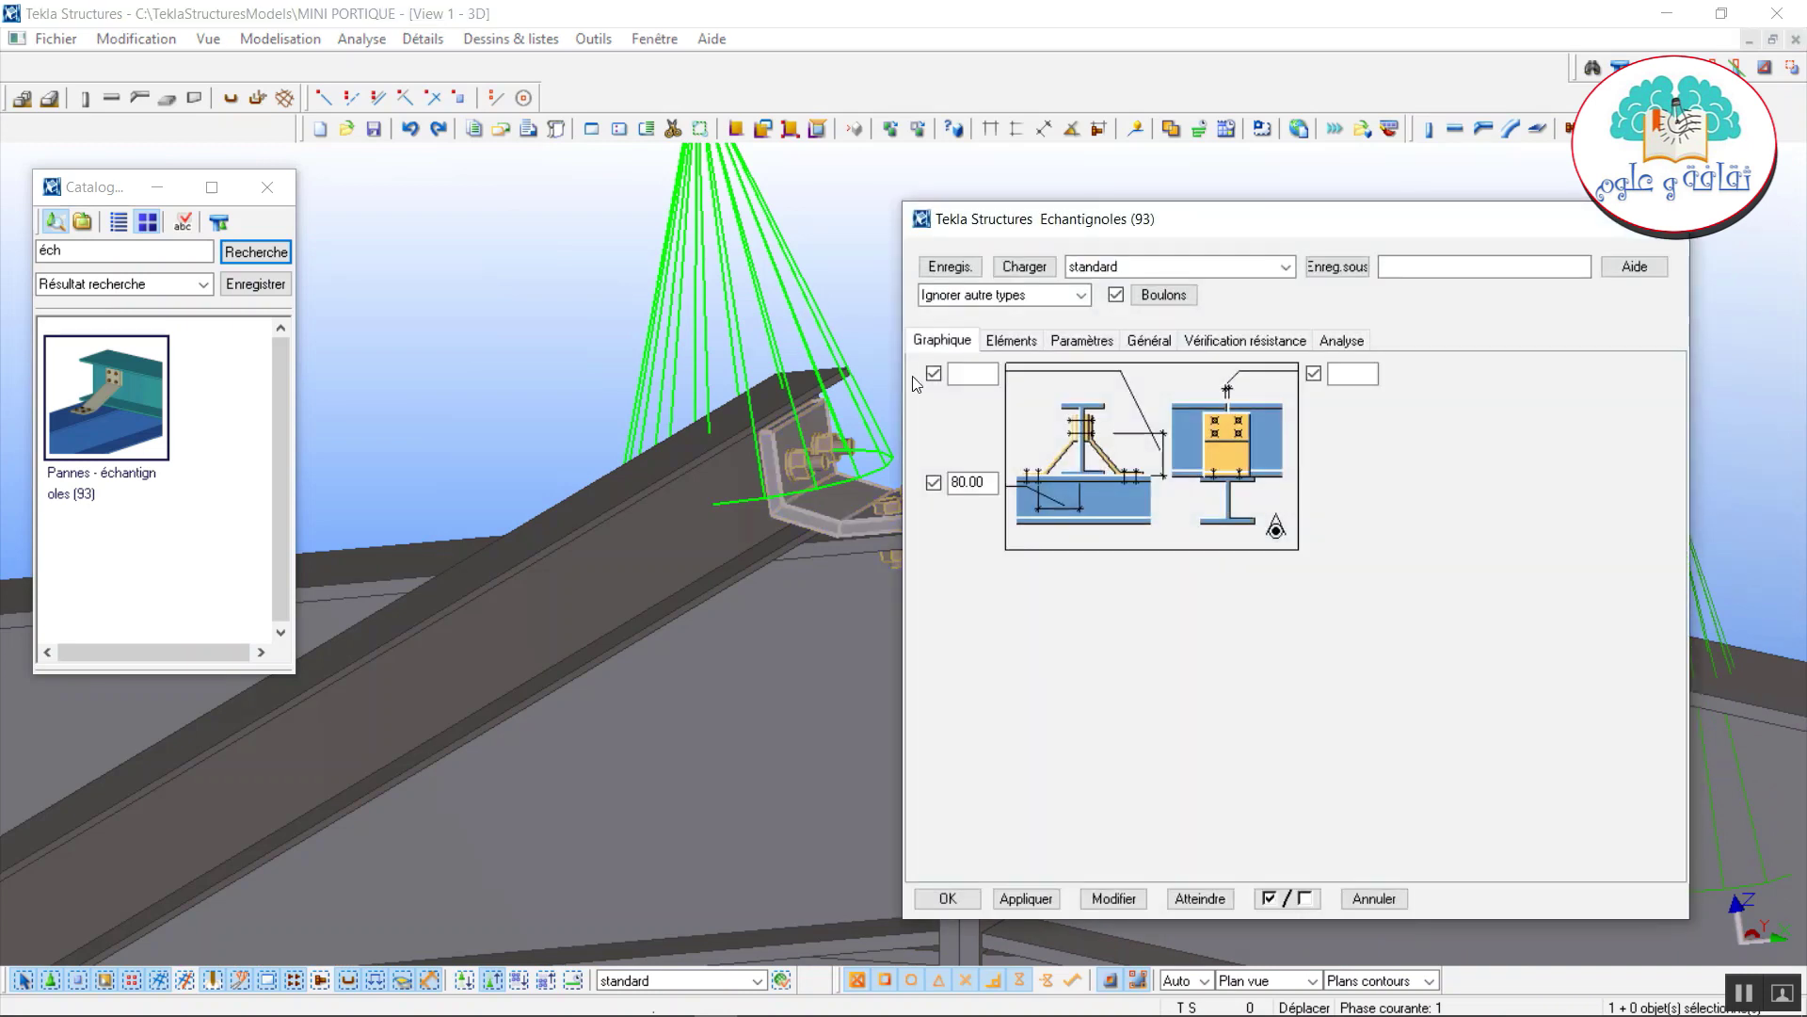
pyautogui.click(1084, 341)
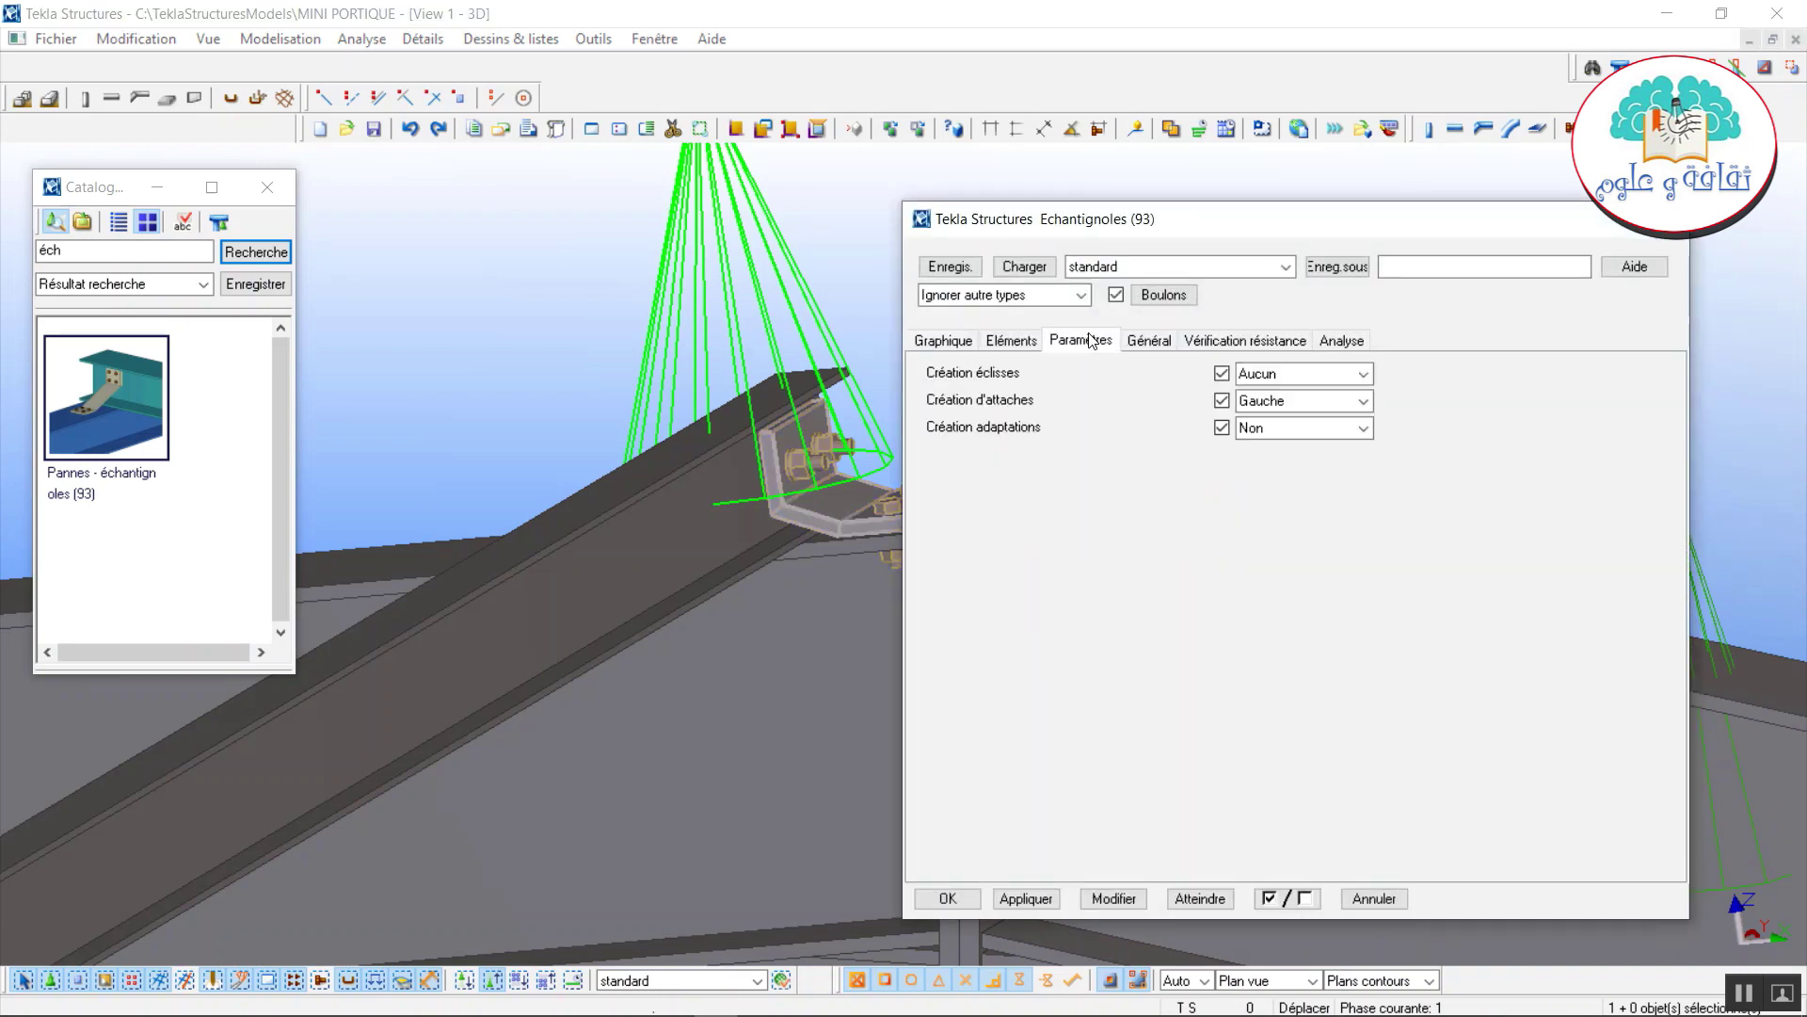
pyautogui.click(1281, 403)
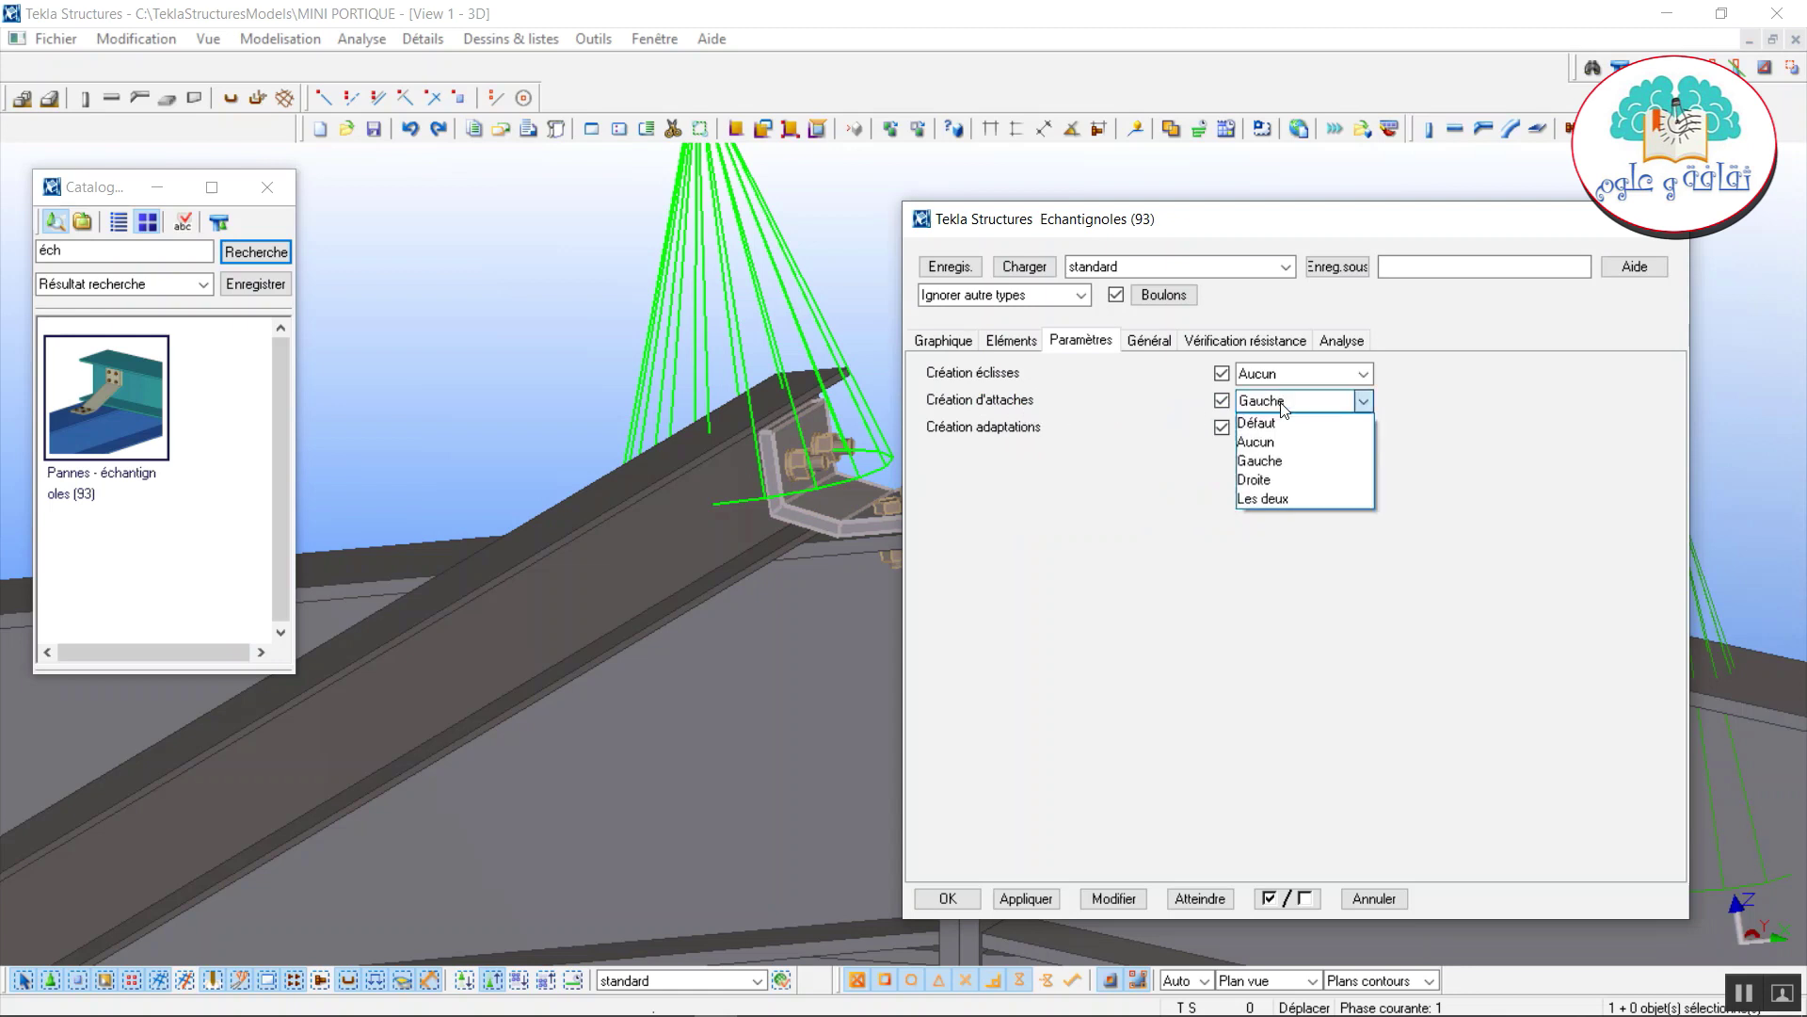
pyautogui.click(1284, 479)
pyautogui.click(1117, 900)
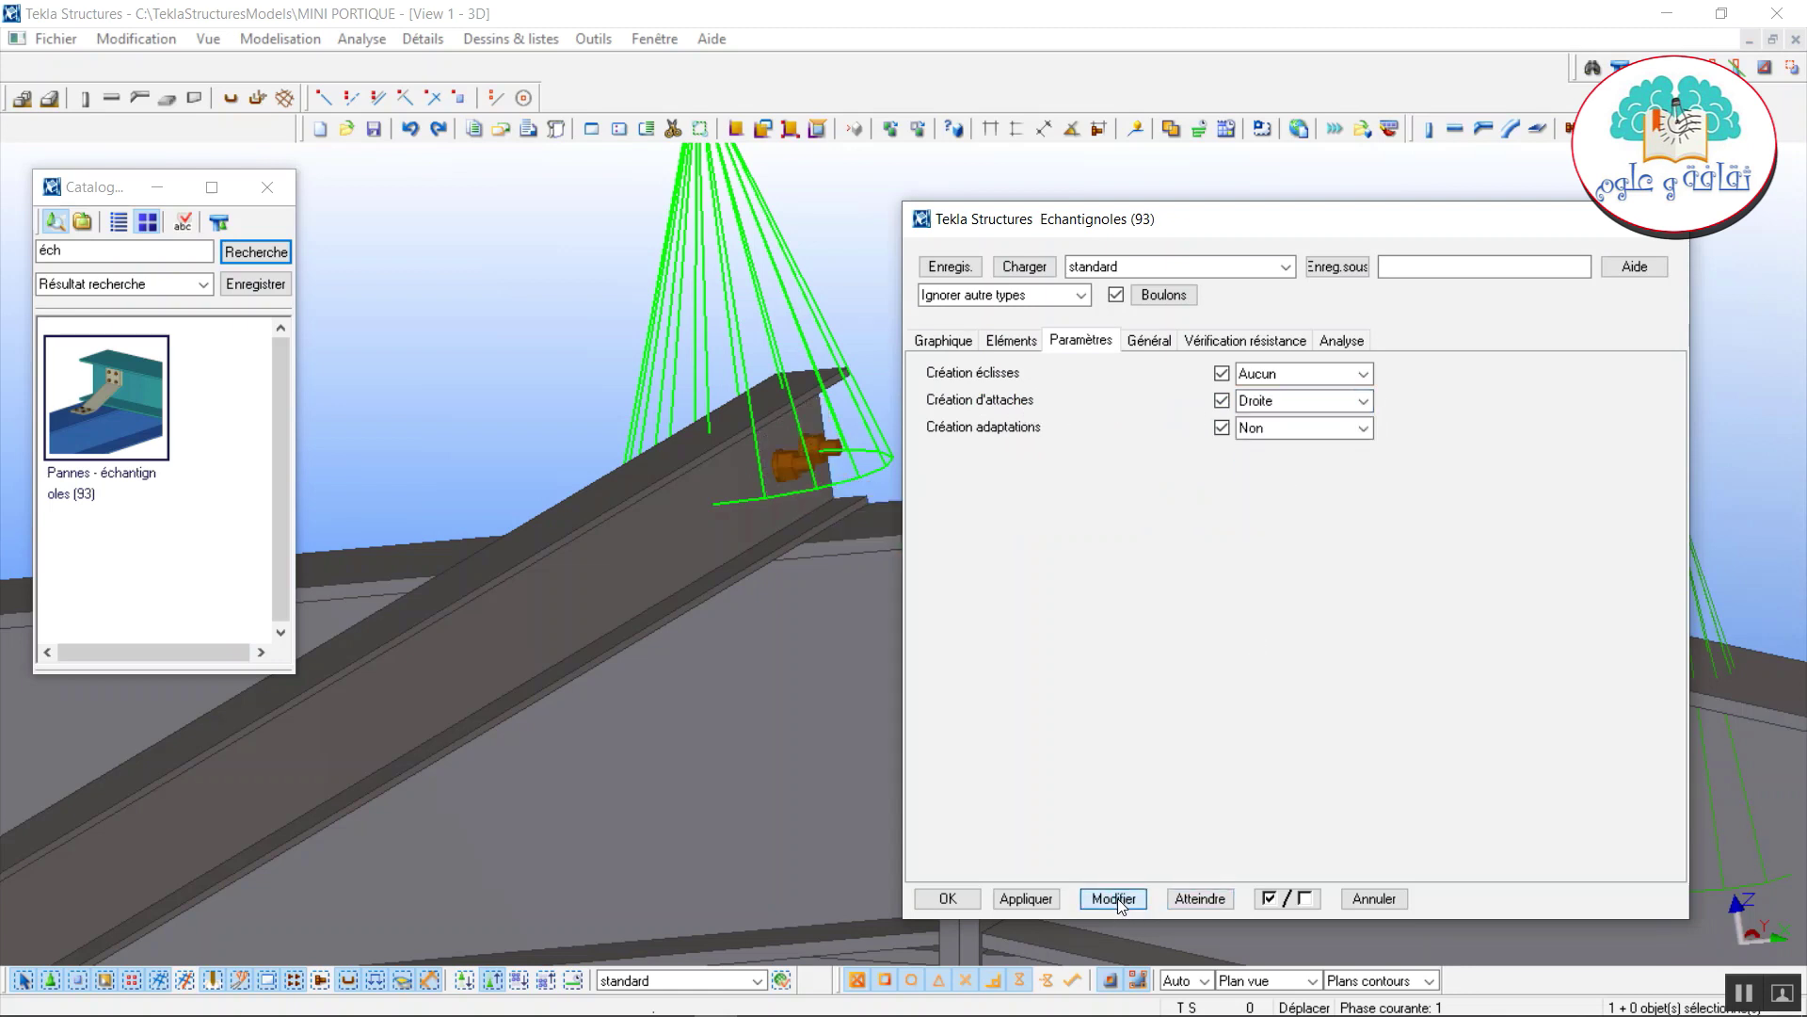
pyautogui.click(1046, 904)
pyautogui.click(951, 902)
pyautogui.scroll(-4, 807, 825)
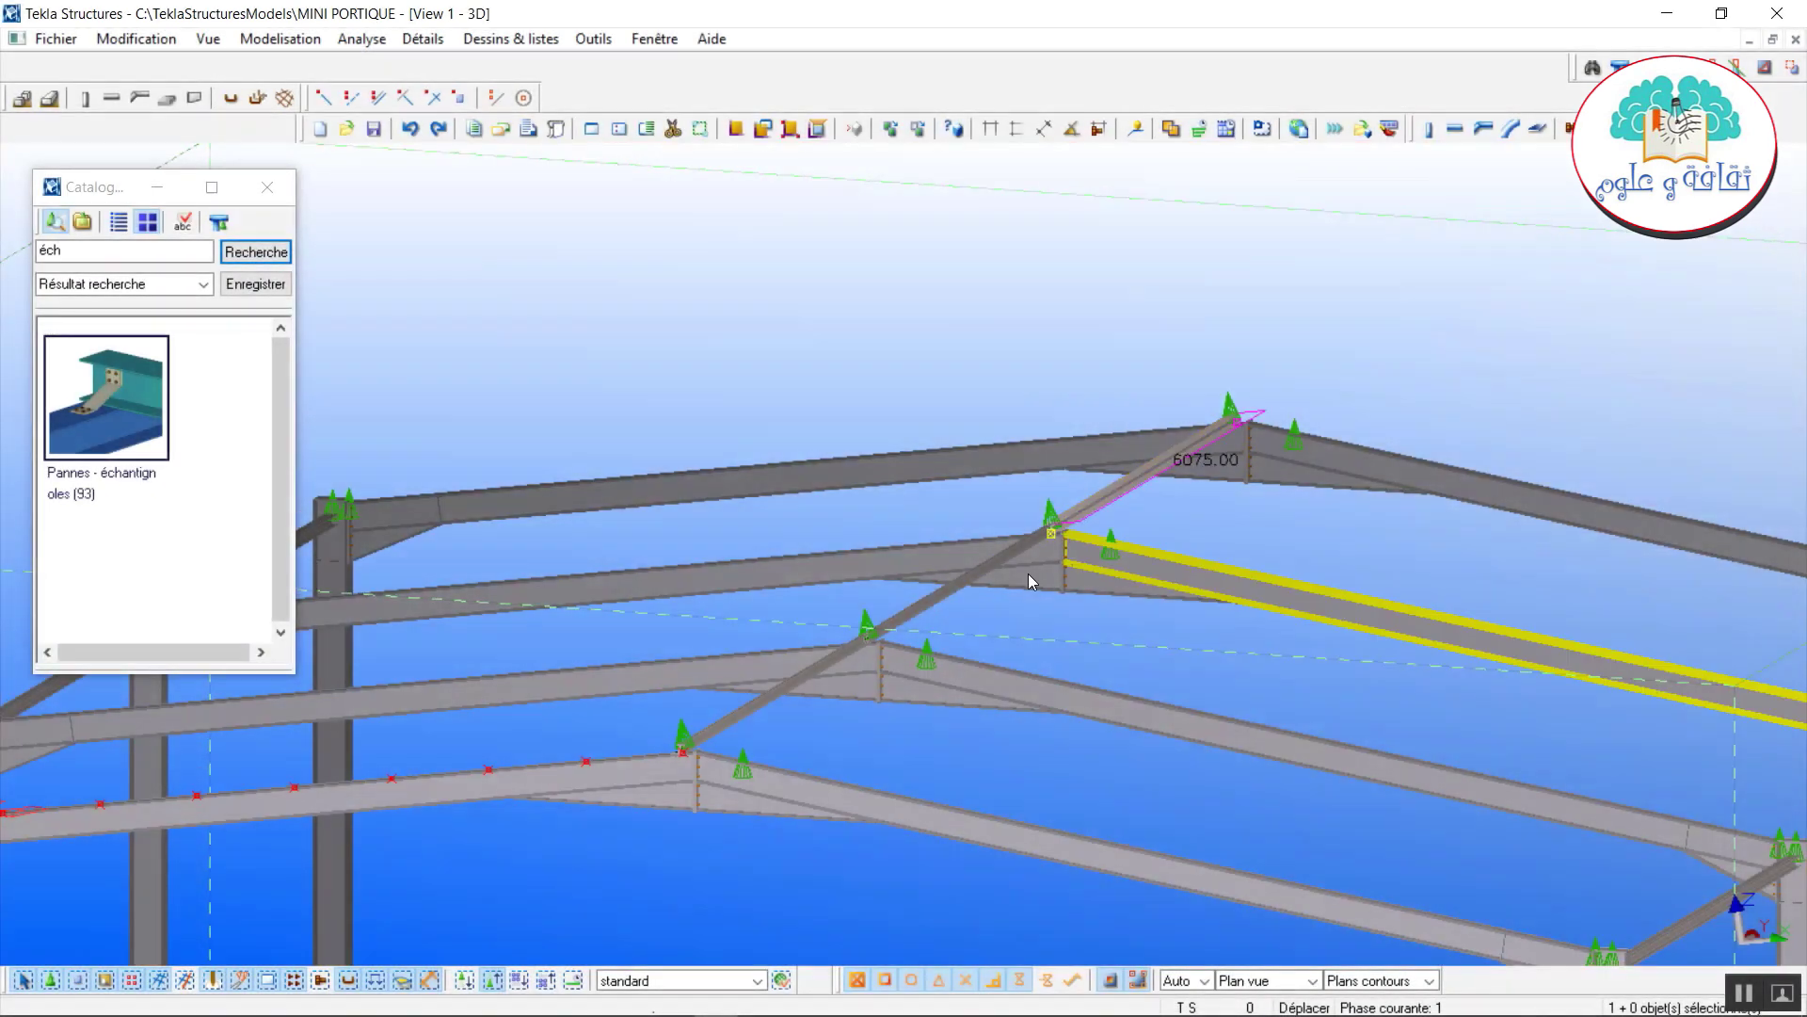
# Start a linear copy of the three ridge purlins, picking adjacent spacing points on the grid line 1 rafter as the -1073.54 dX offset.
pyautogui.keyDown('shift'); pyautogui.click(928, 607); pyautogui.keyUp('shift')
pyautogui.keyDown('shift'); pyautogui.click(762, 706); pyautogui.keyUp('shift')
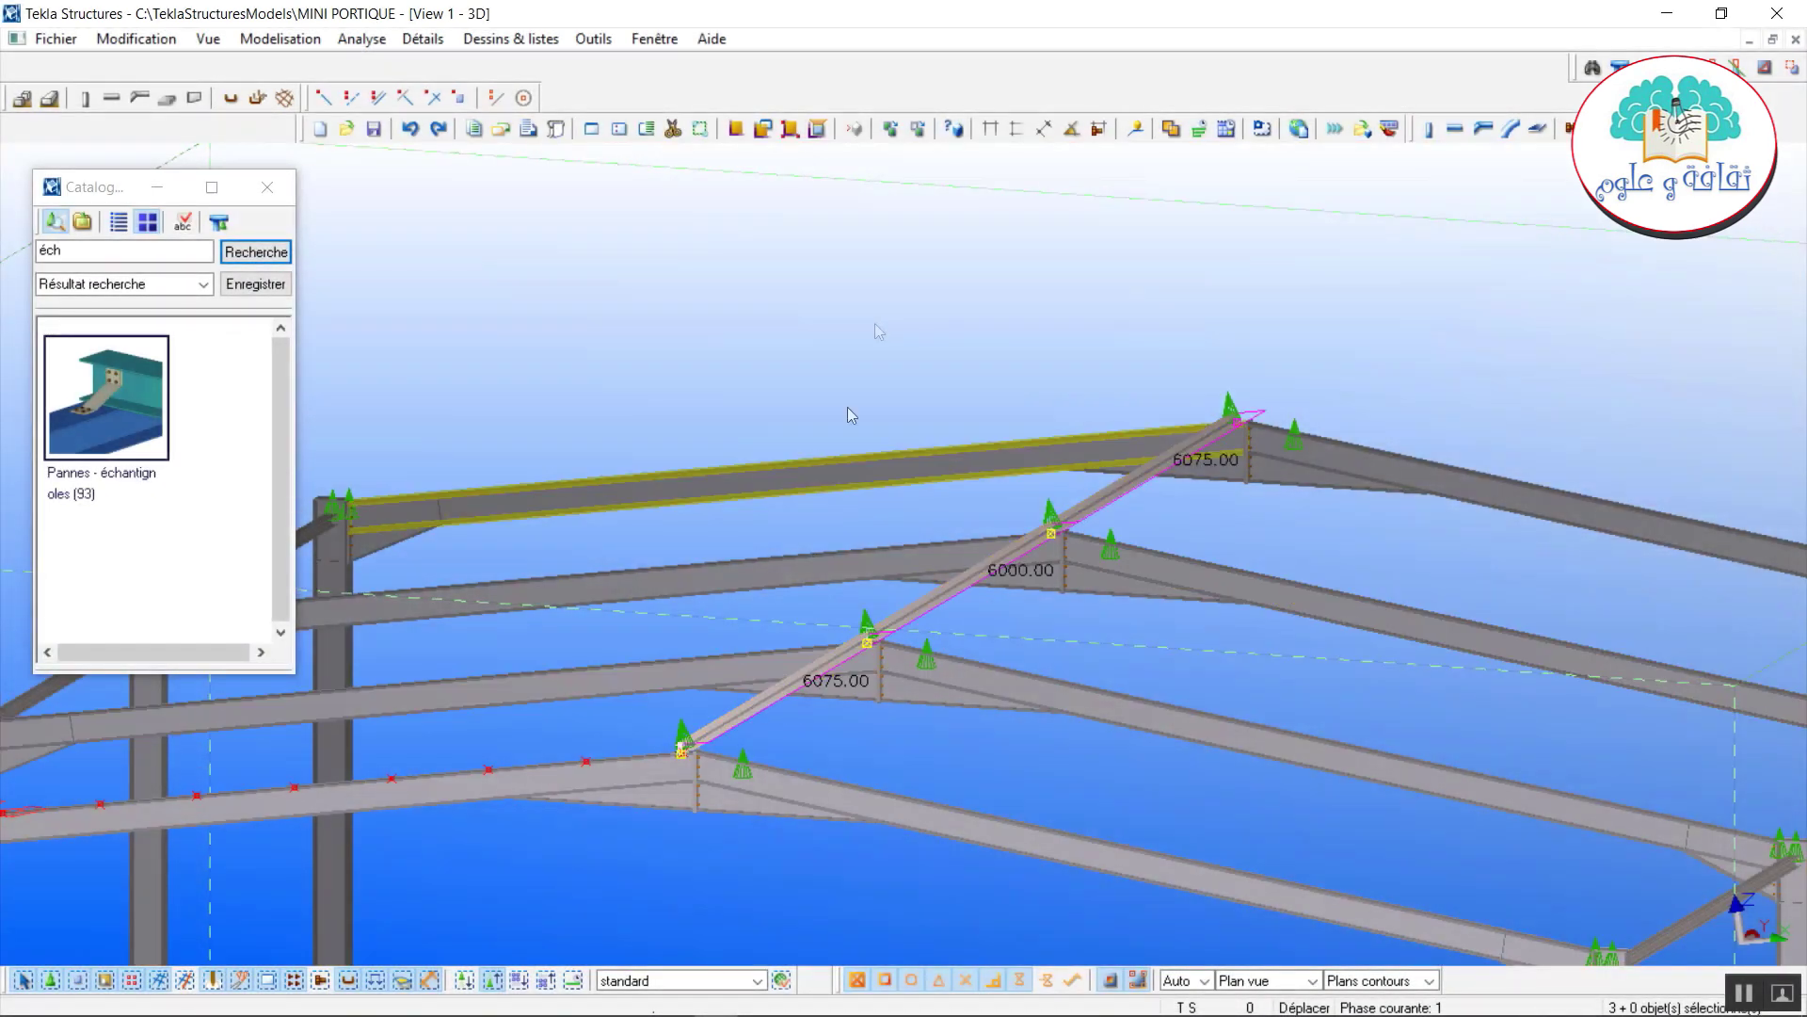
pyautogui.rightClick(887, 316)
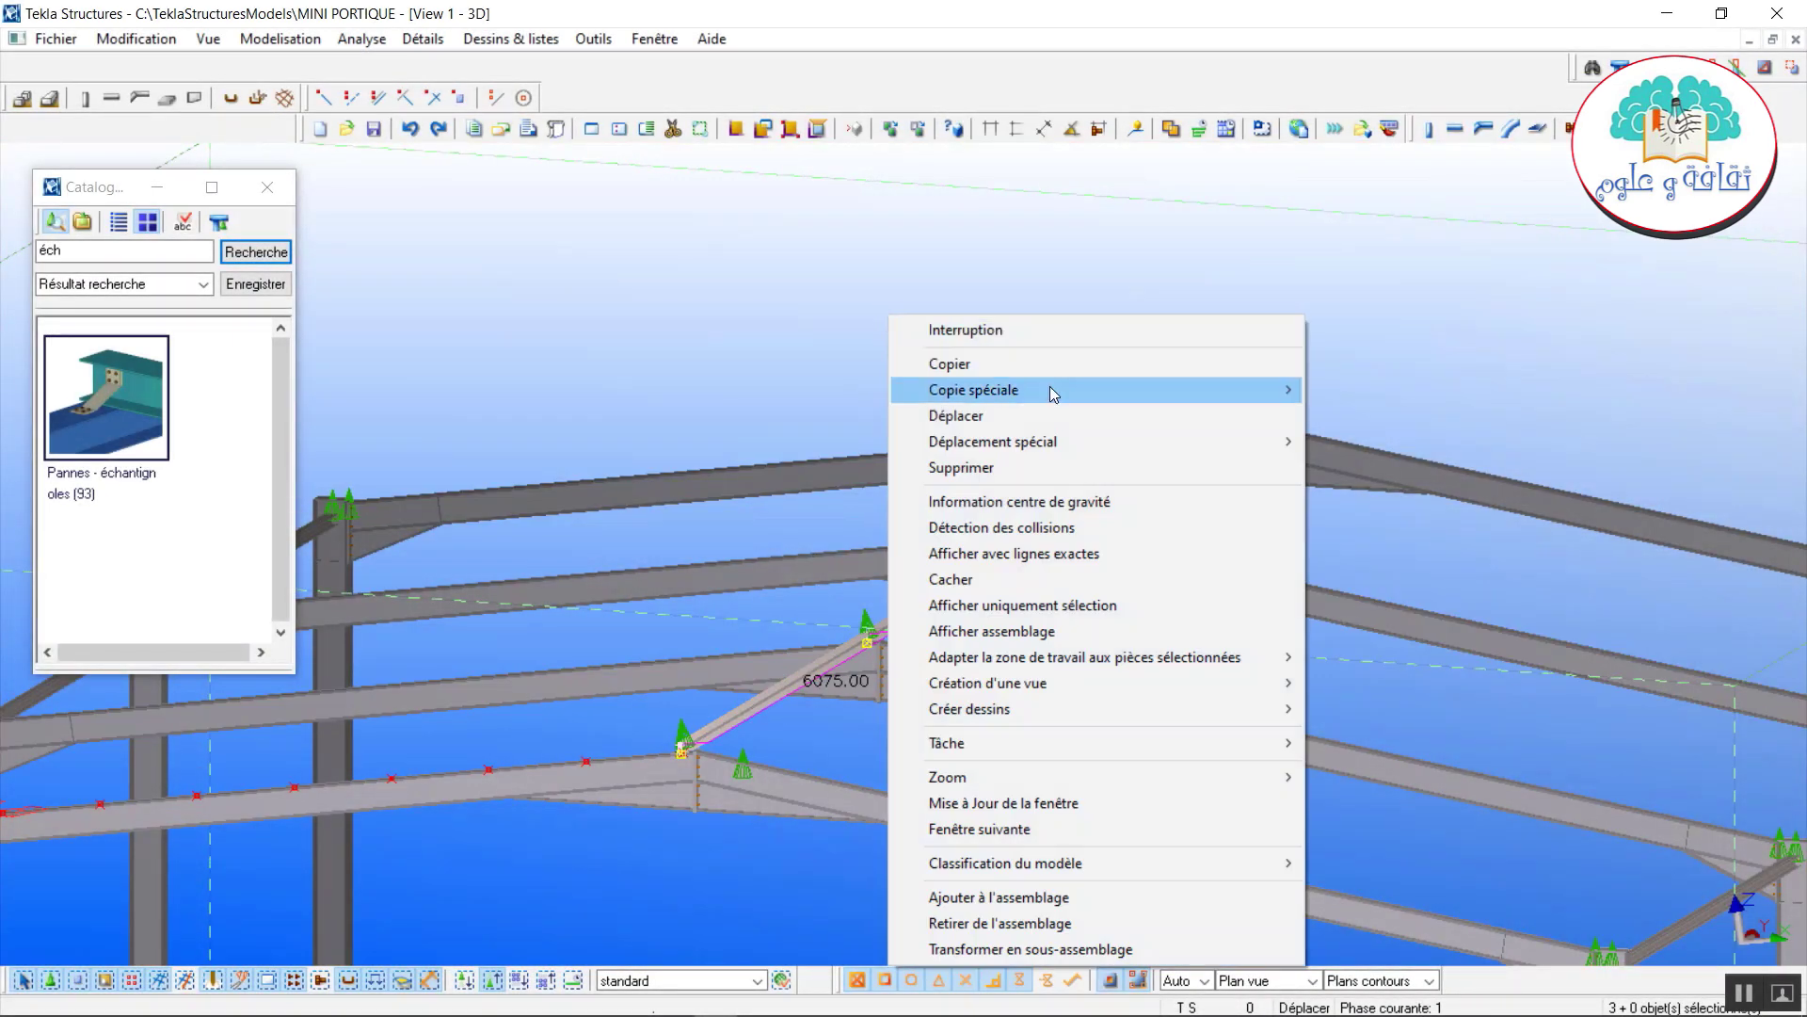
pyautogui.moveTo(1066, 398)
pyautogui.click(1368, 388)
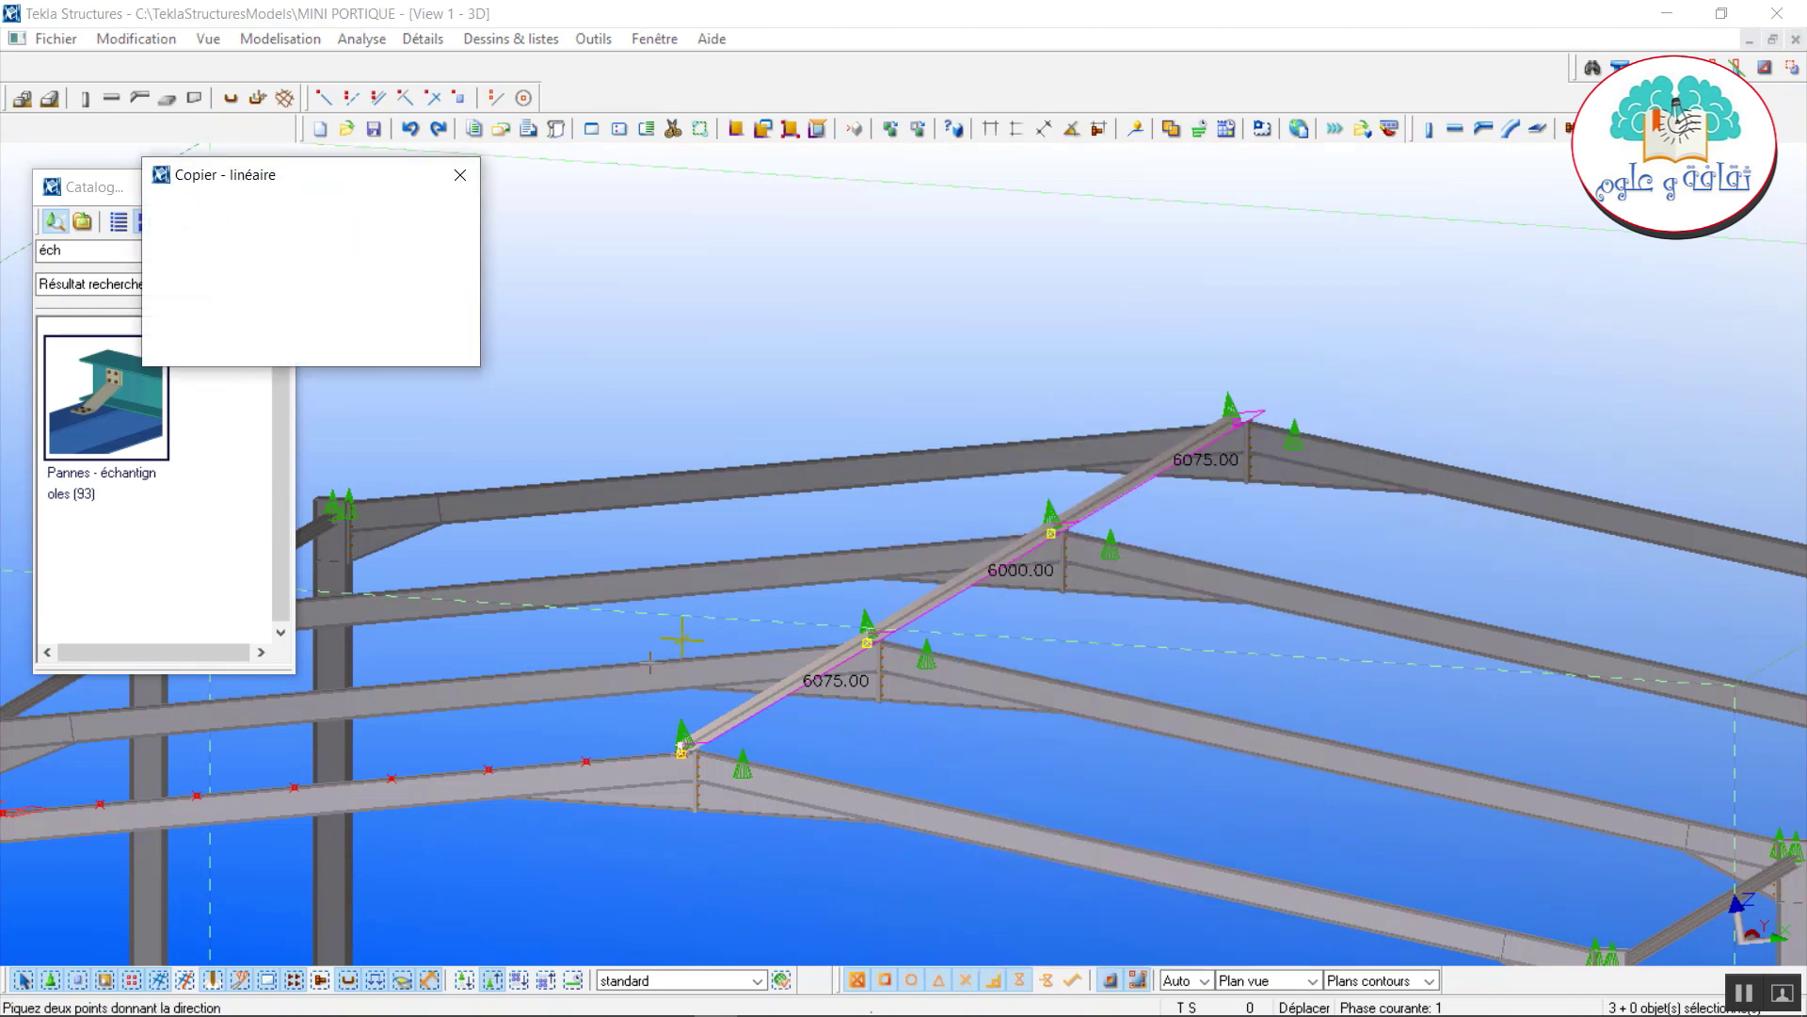
pyautogui.click(585, 761)
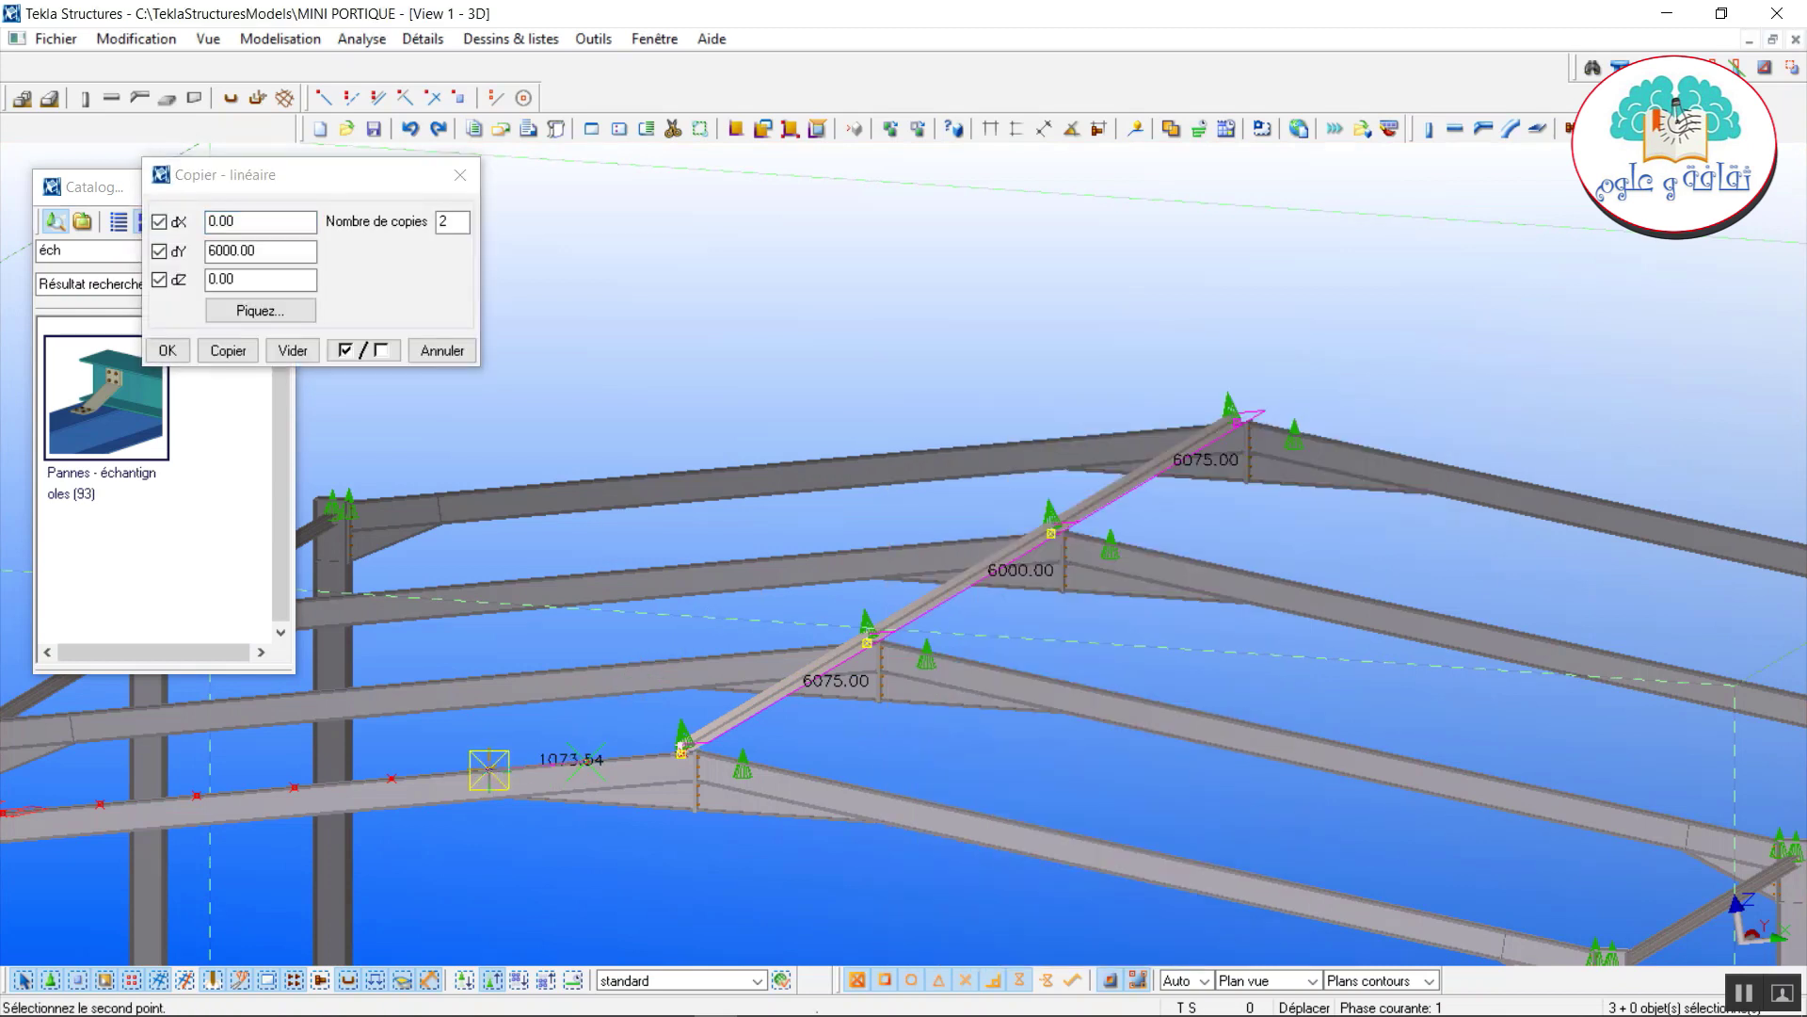
pyautogui.click(489, 767)
# Create 9 copies of the purlins down the slope toward grid line C and end the linear copy command.
pyautogui.click(448, 224)
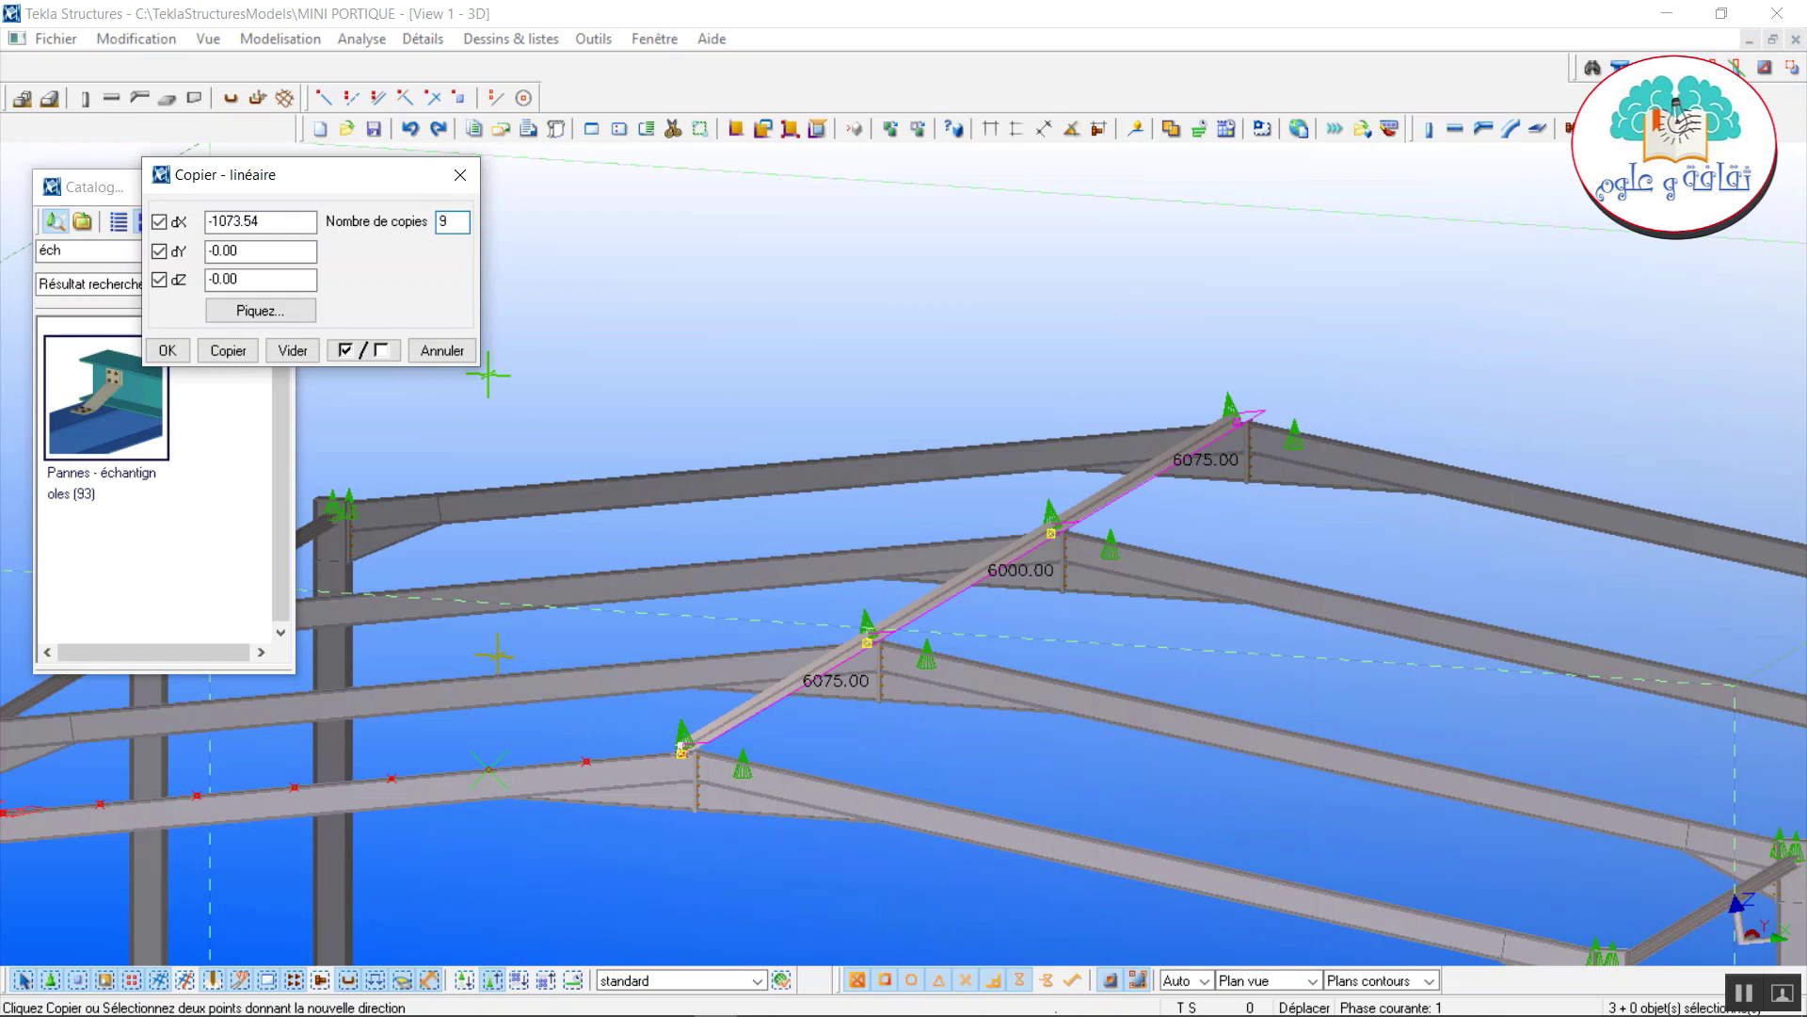
pyautogui.click(228, 350)
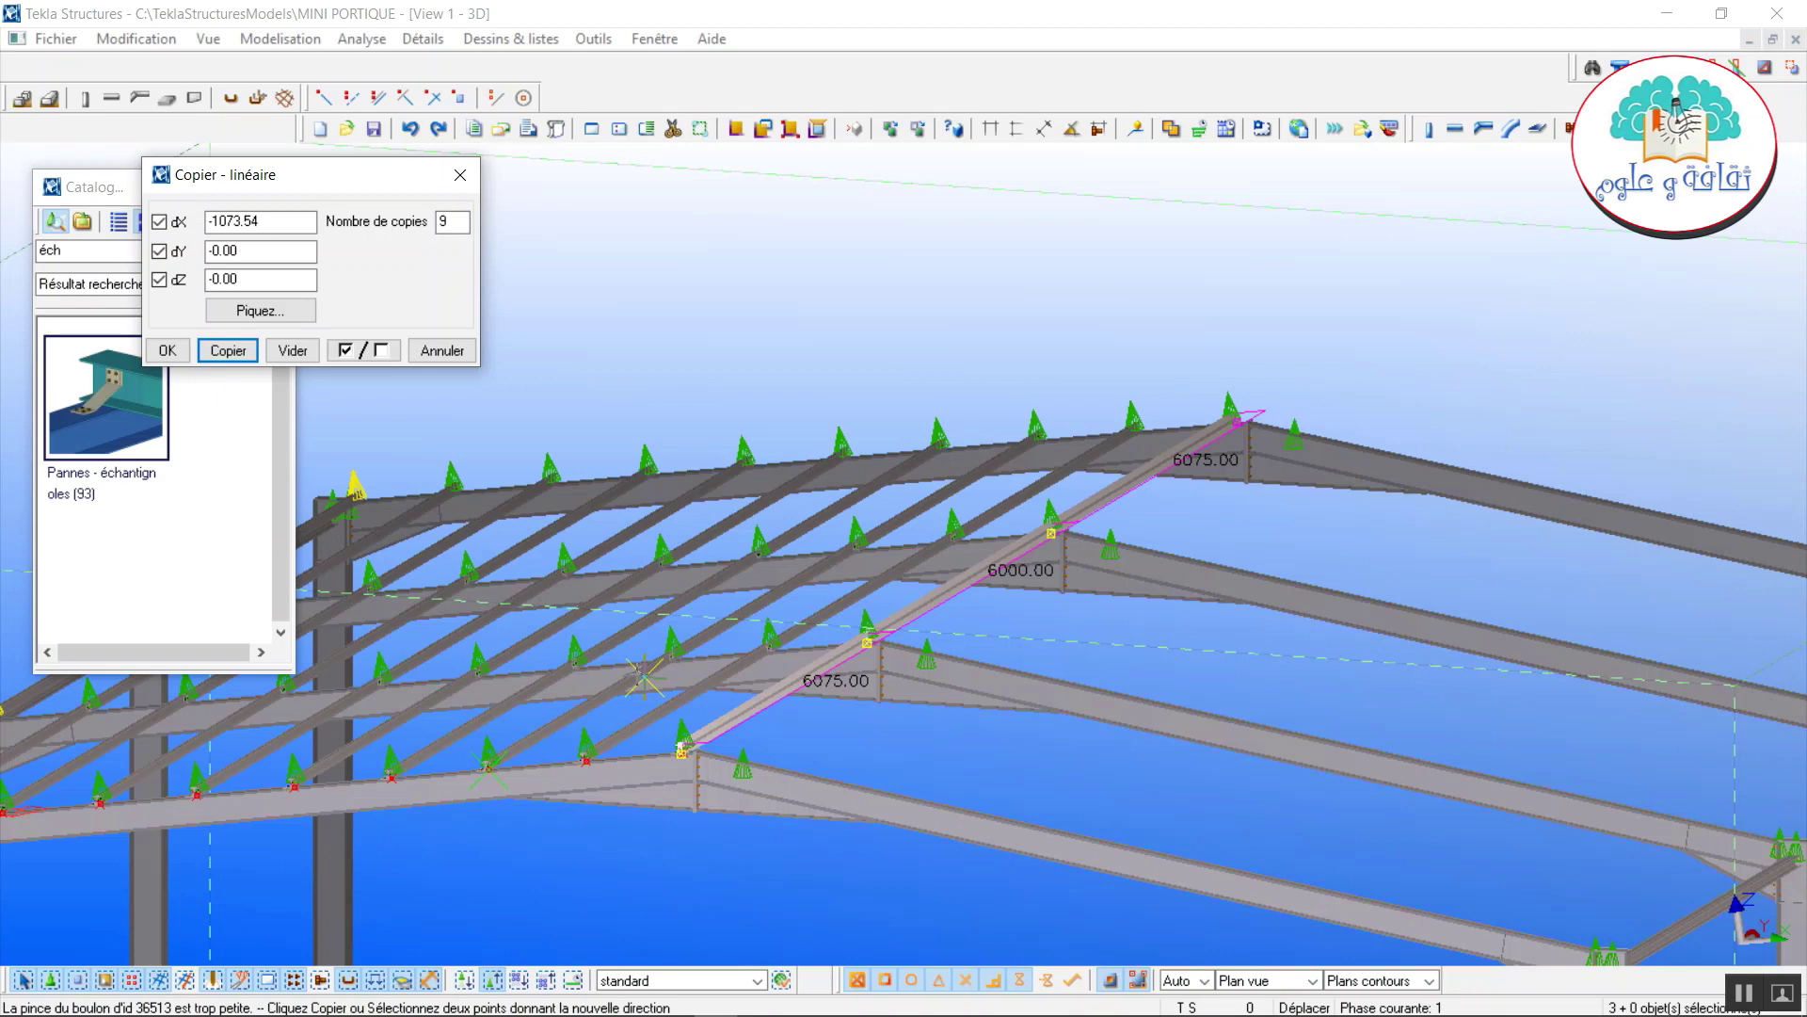
pyautogui.moveTo(644, 676); pyautogui.dragTo(1297, 632, button='middle')
pyautogui.scroll(1, 619, 566)
pyautogui.rightClick(628, 519)
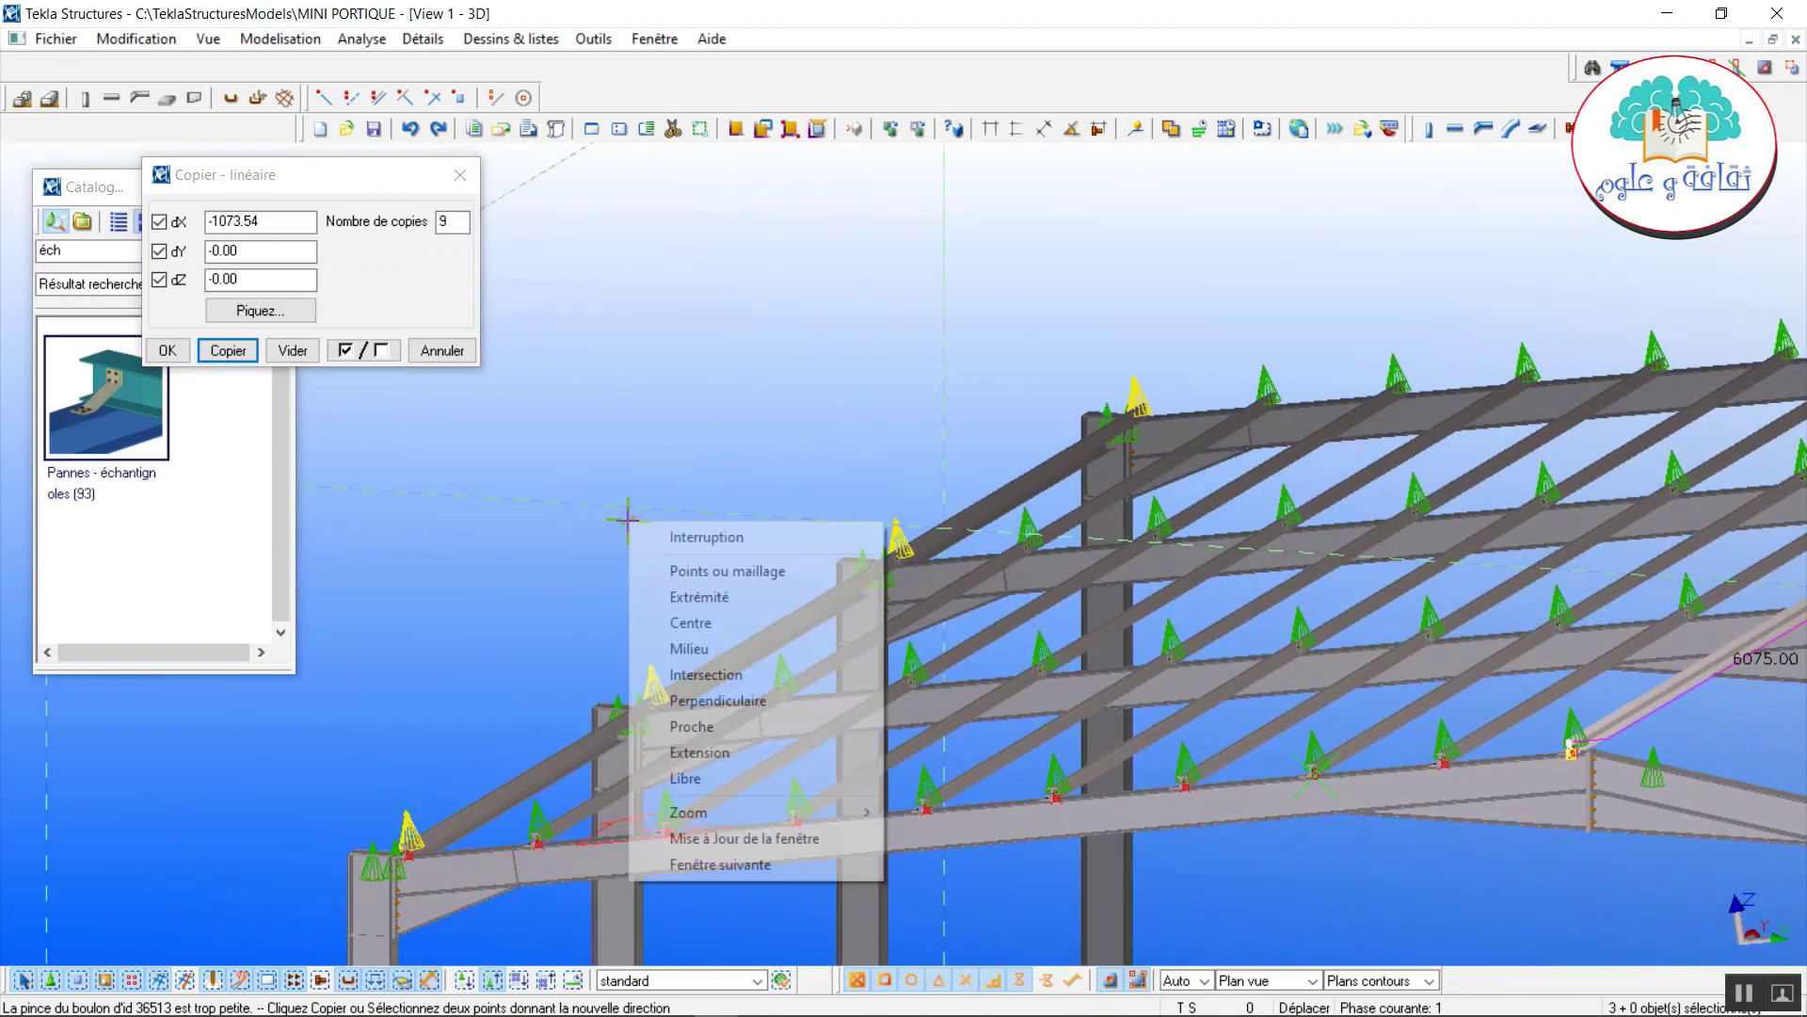
pyautogui.click(707, 537)
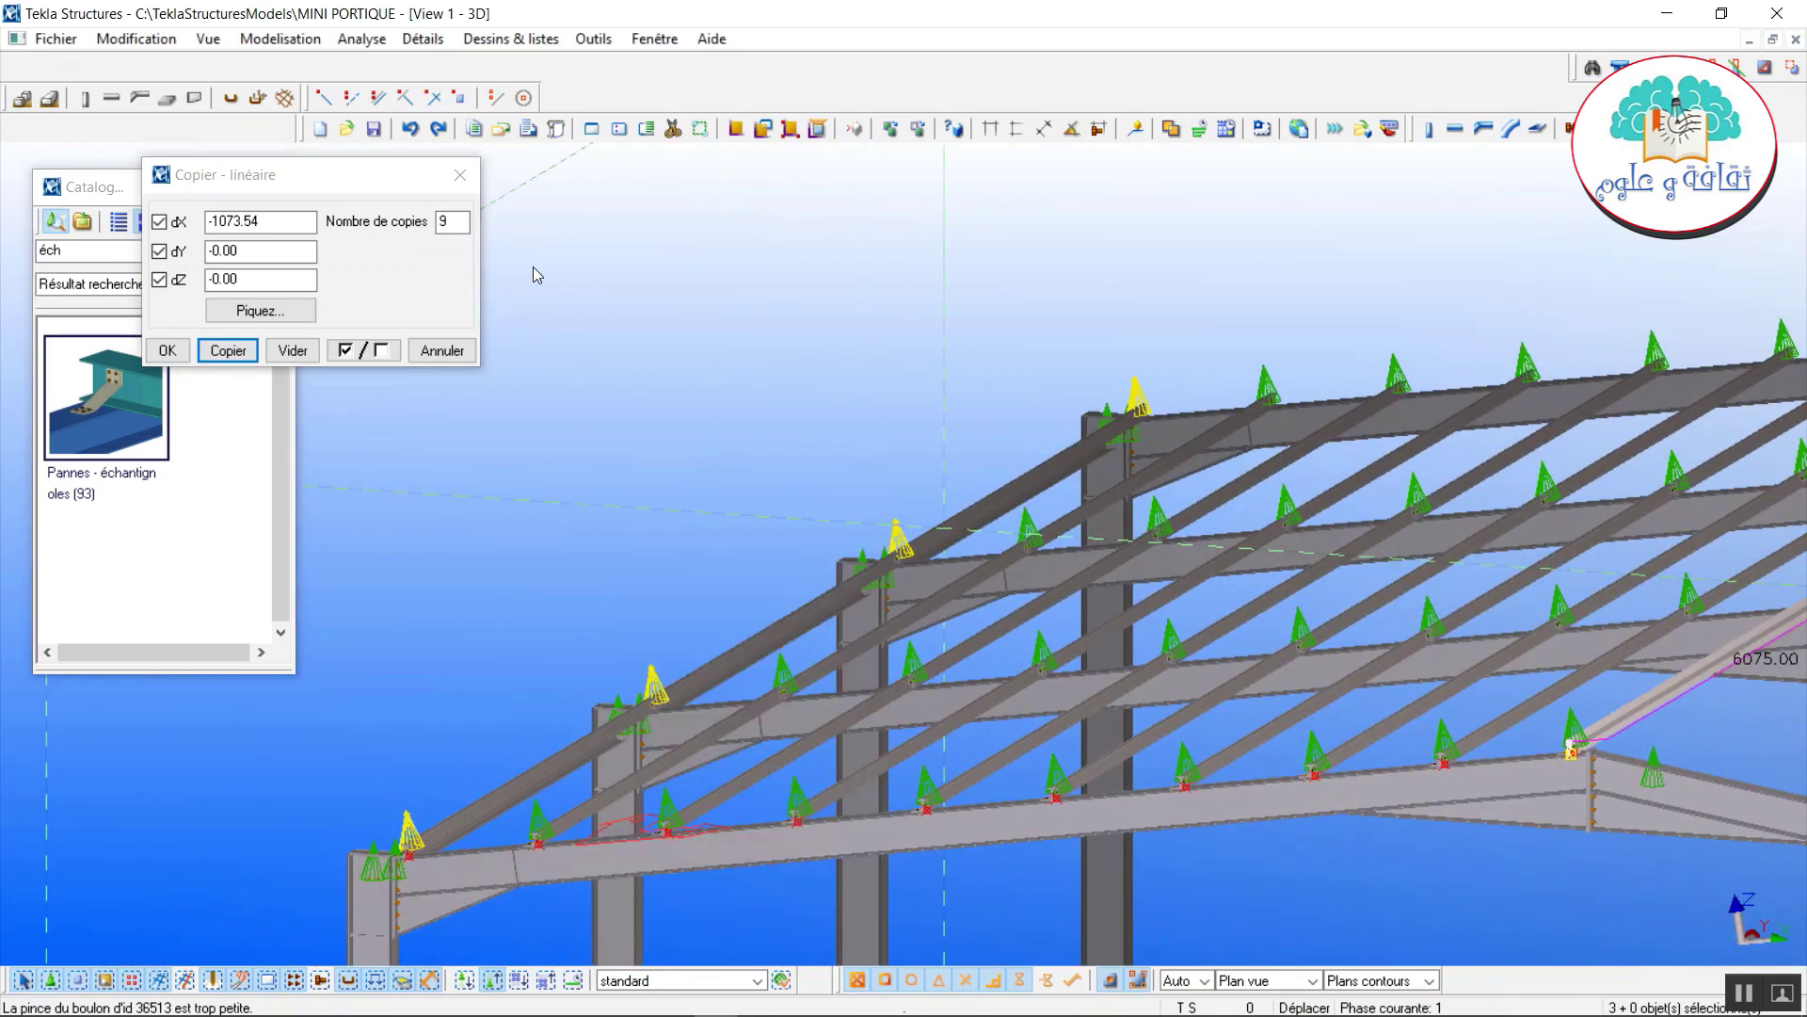
pyautogui.click(460, 175)
# Set Création d'attaches to Droite for the four Echantignoles (93) cleats of the eave purlin along grid line C and modify them.
pyautogui.scroll(5, 371, 825)
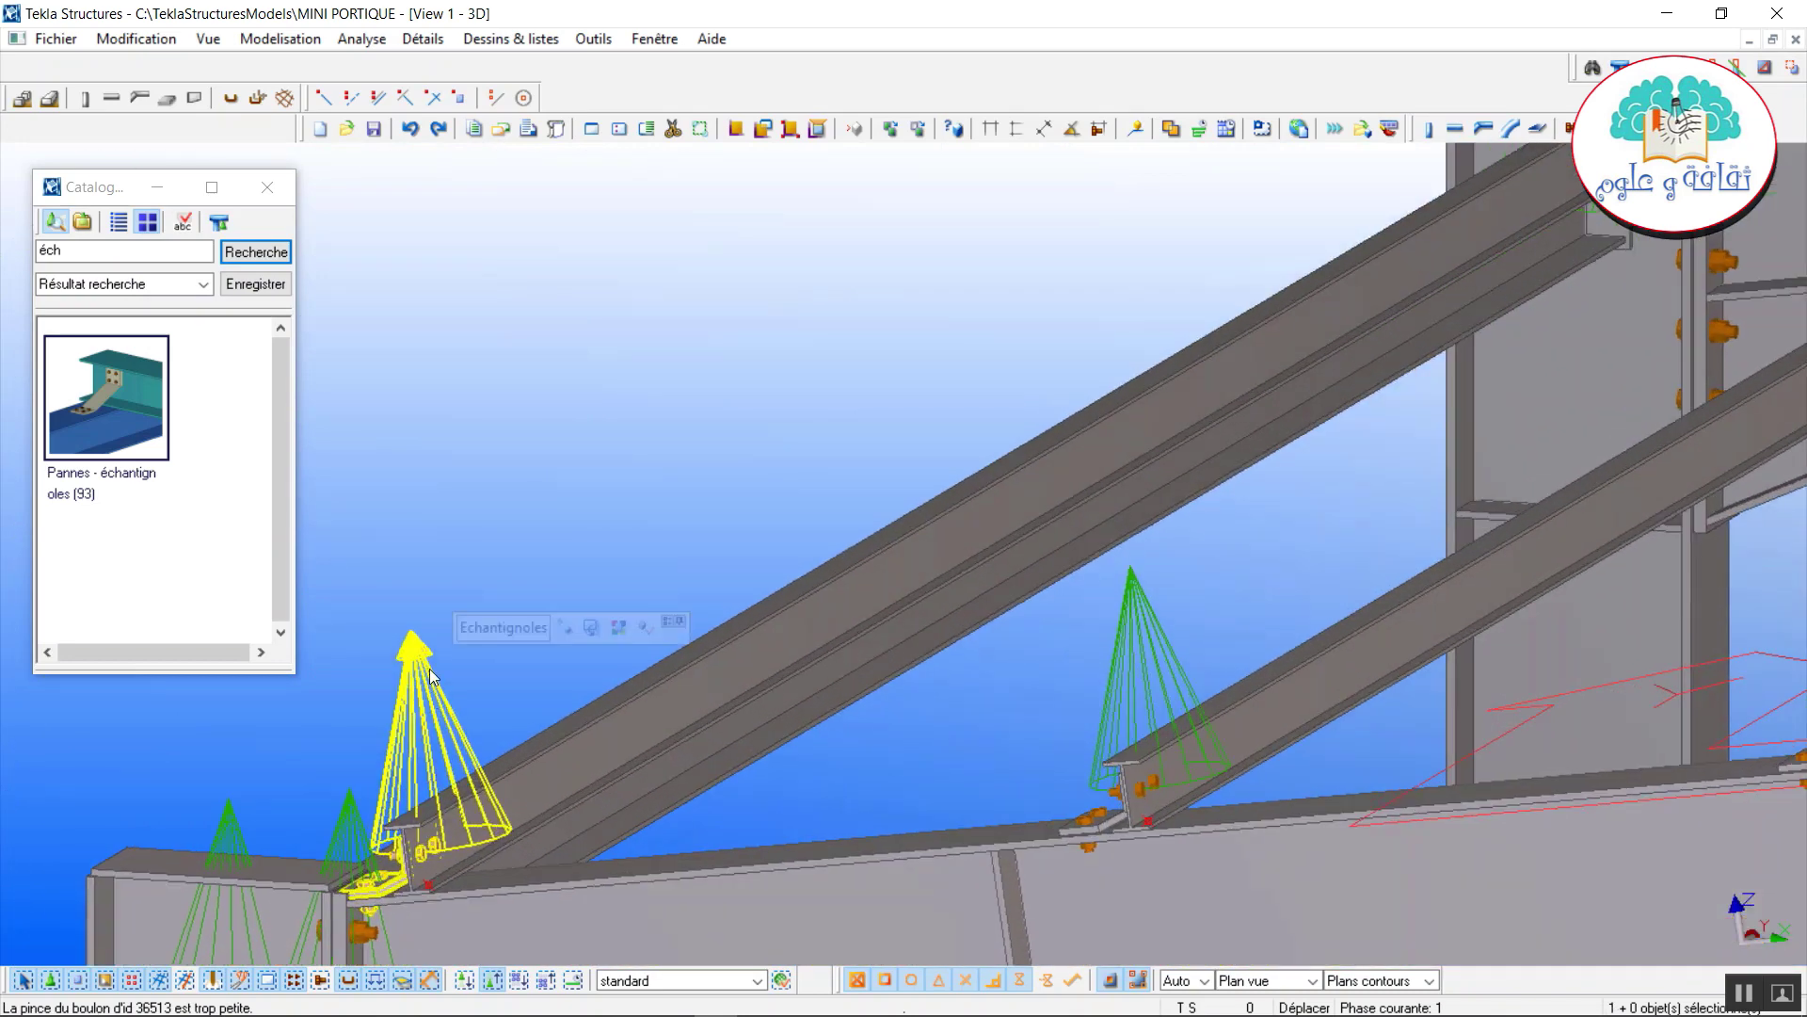
pyautogui.doubleClick(431, 675)
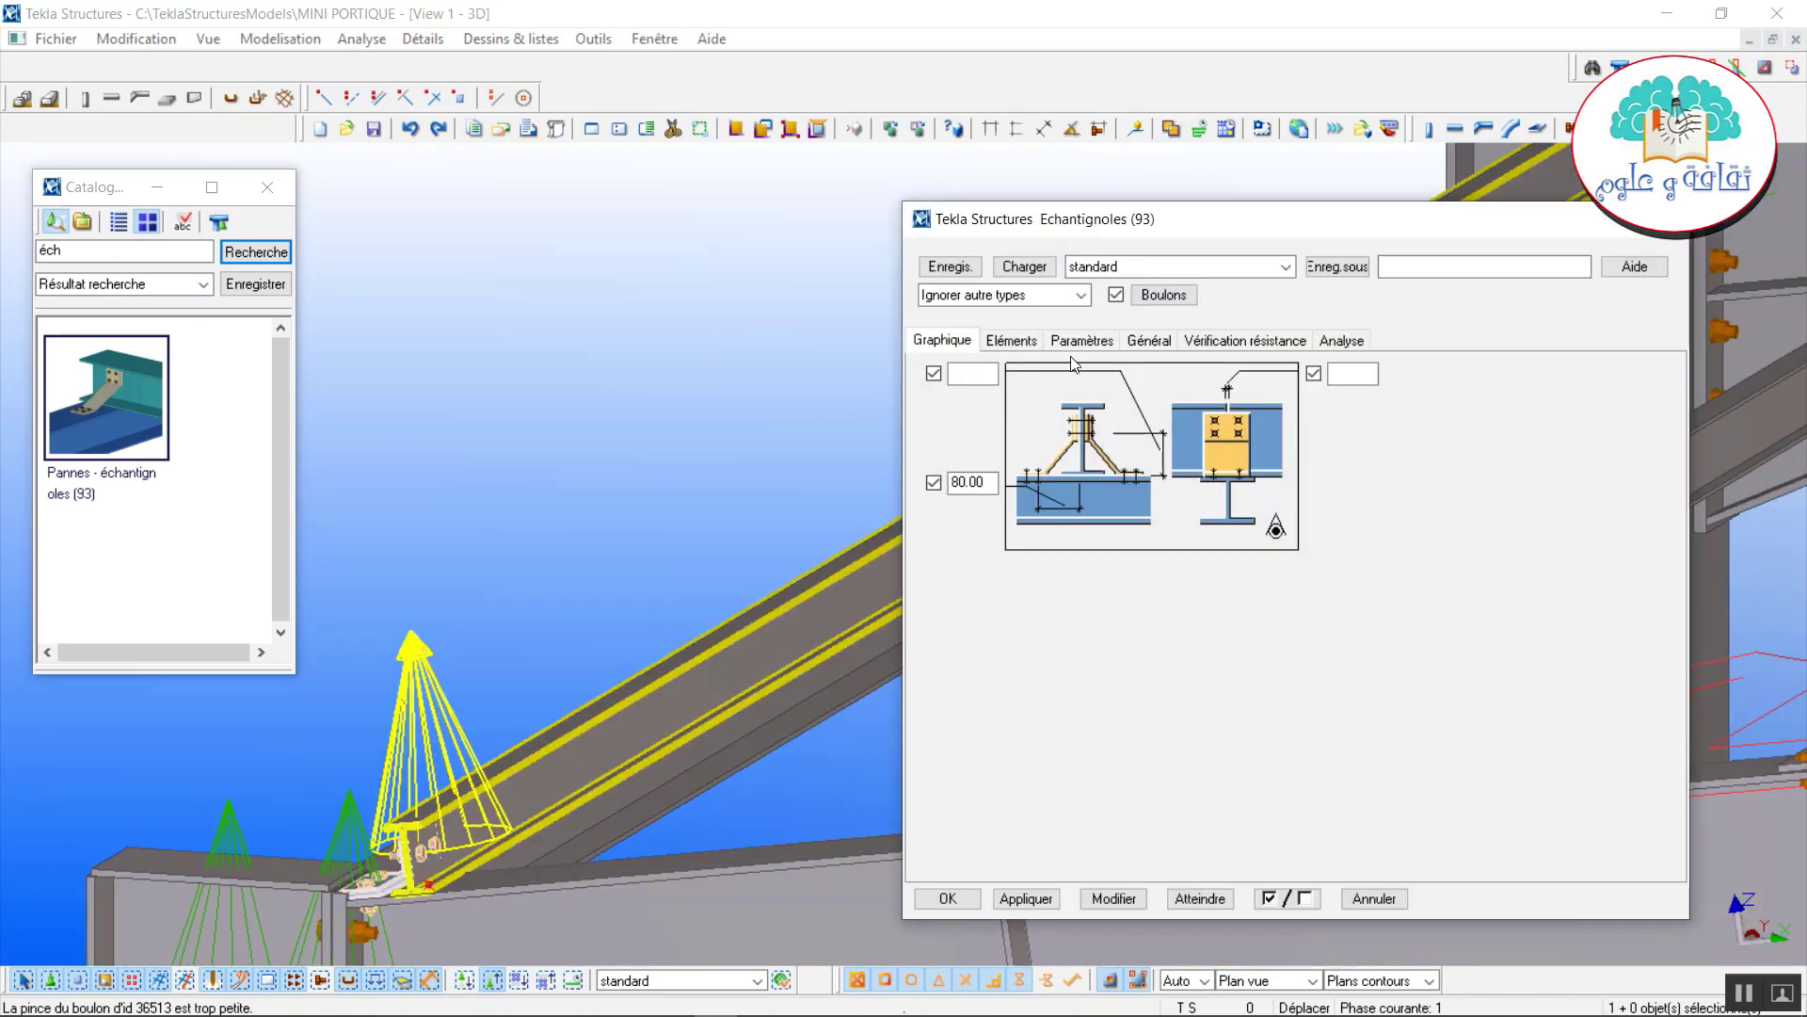
pyautogui.click(1092, 342)
pyautogui.click(1273, 405)
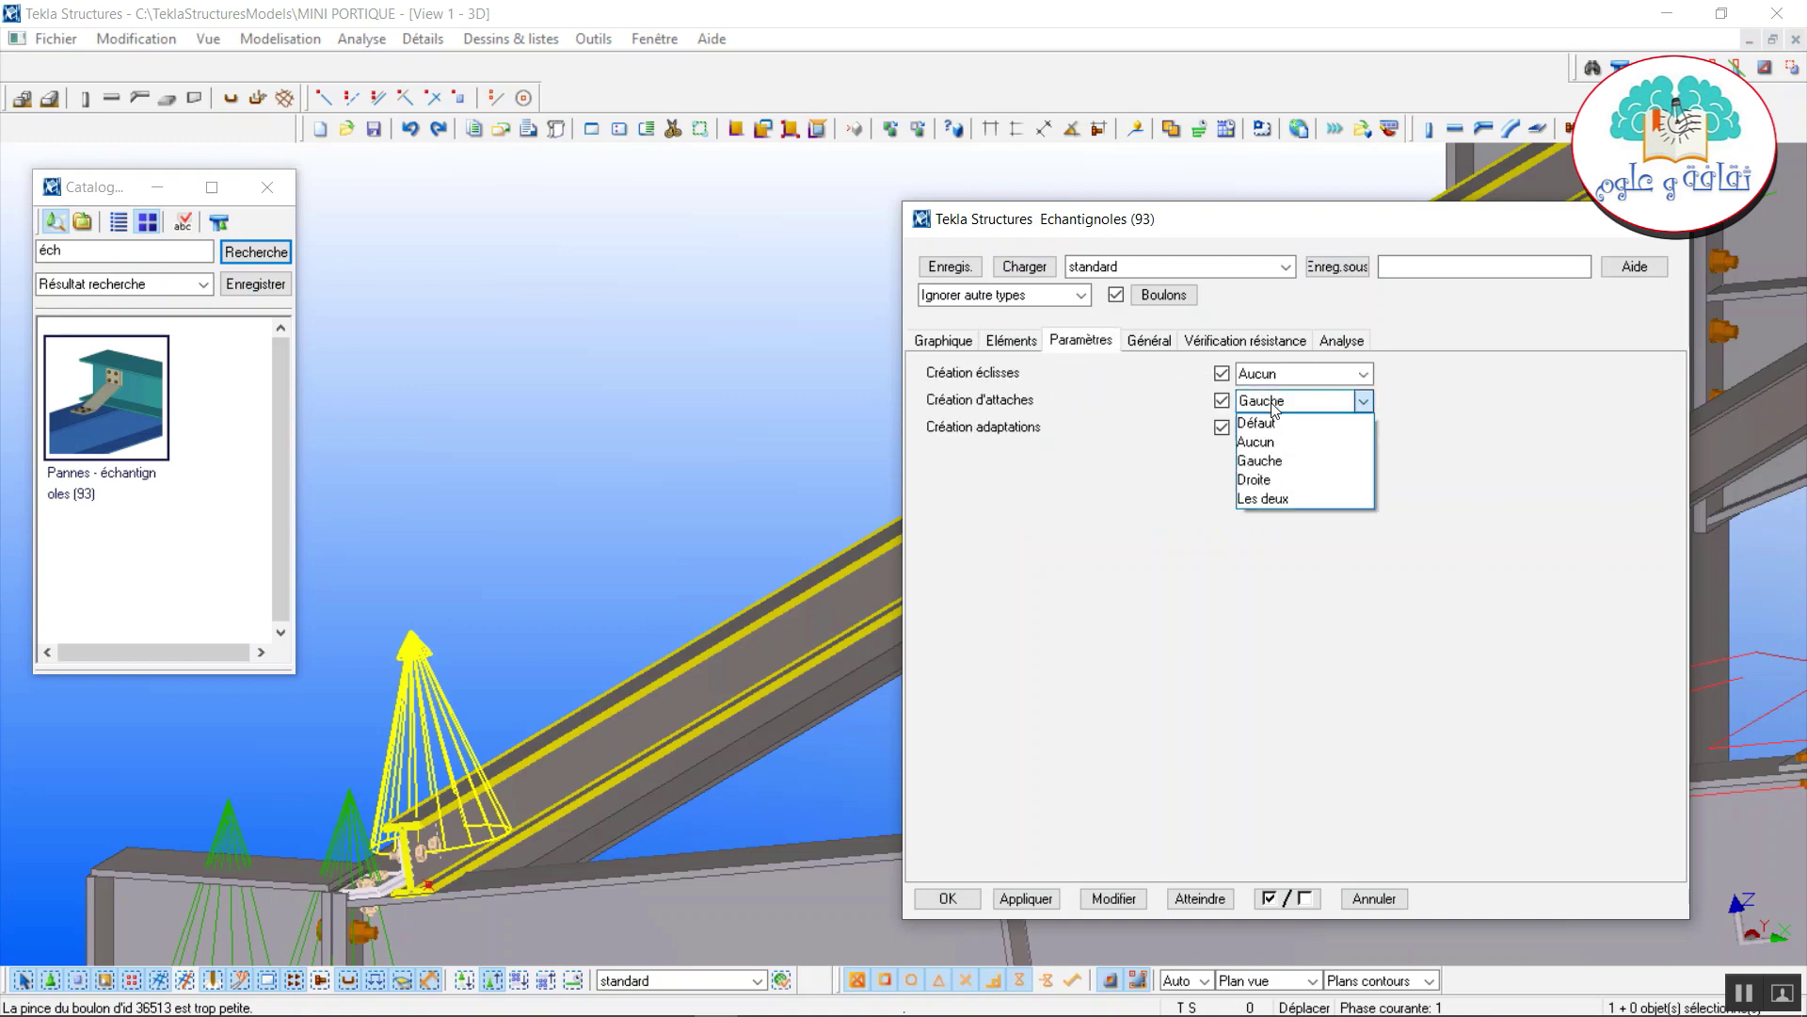
pyautogui.click(1262, 480)
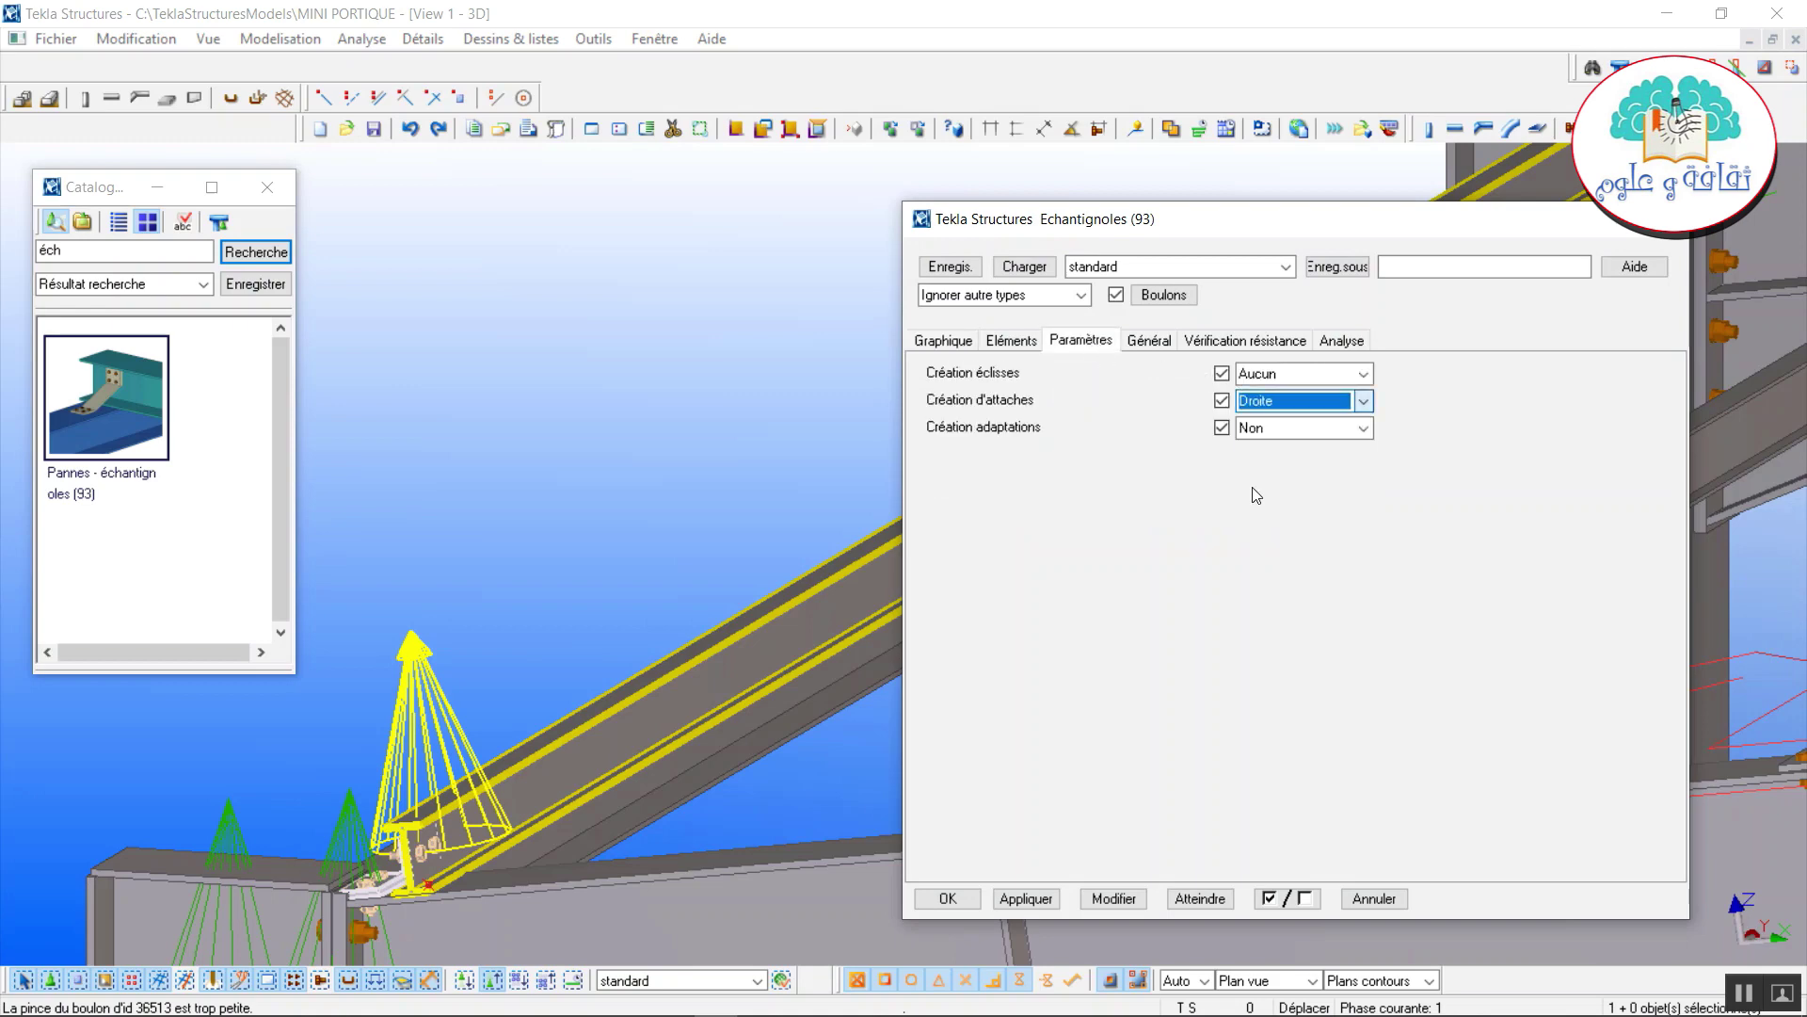
pyautogui.scroll(-6, 433, 590)
pyautogui.moveTo(719, 537); pyautogui.dragTo(307, 696, button='middle')
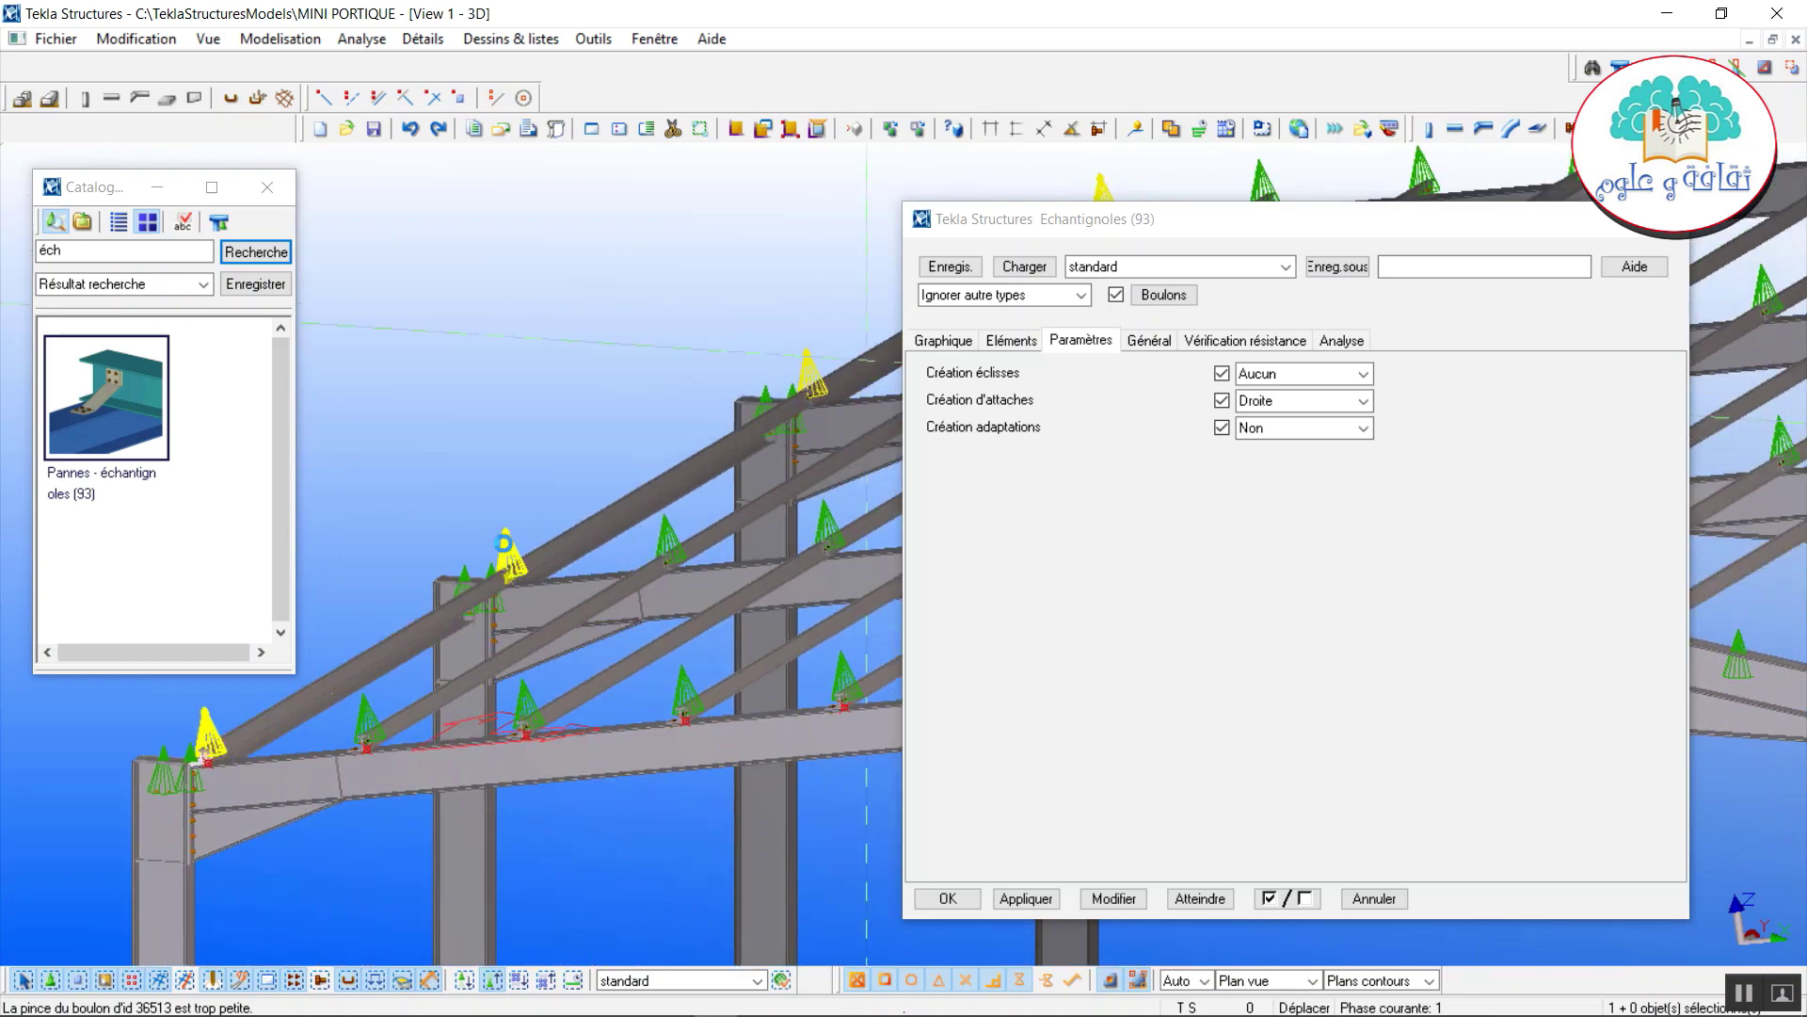
pyautogui.scroll(2, 388, 586)
pyautogui.keyDown('ctrl'); pyautogui.click(543, 511); pyautogui.keyUp('ctrl')
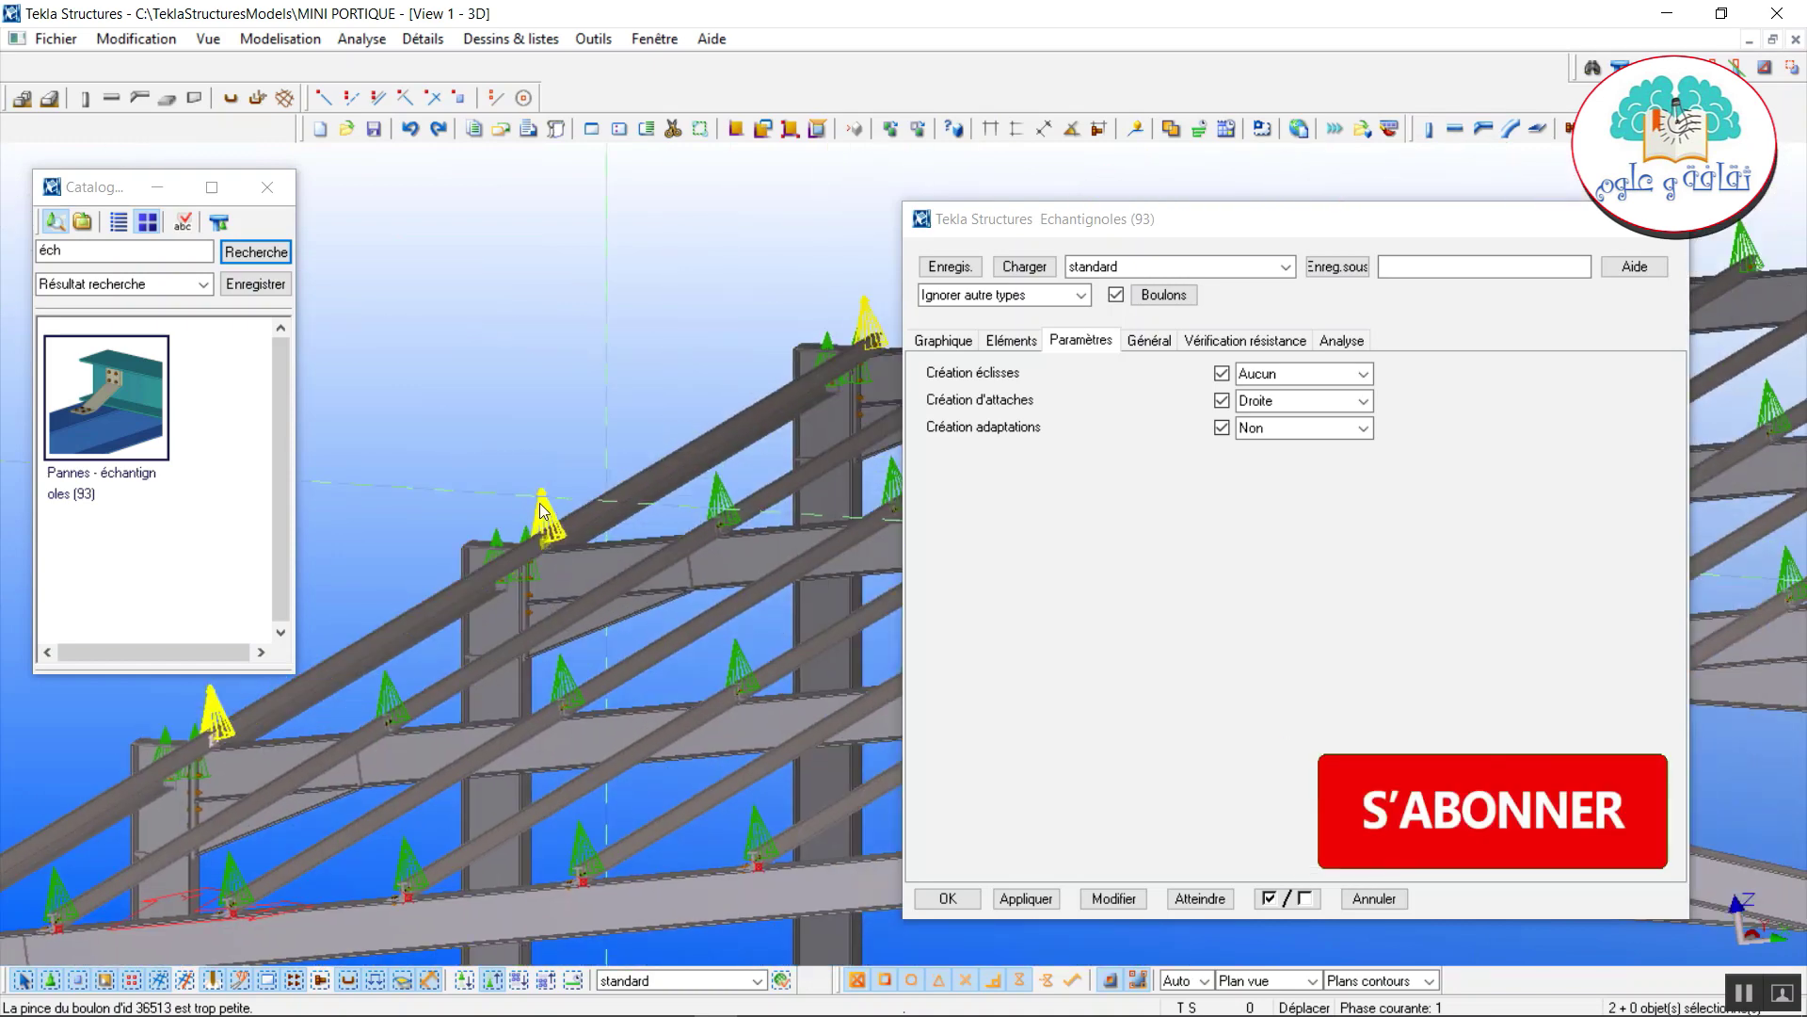
pyautogui.keyDown('ctrl'); pyautogui.click(513, 544); pyautogui.keyUp('ctrl')
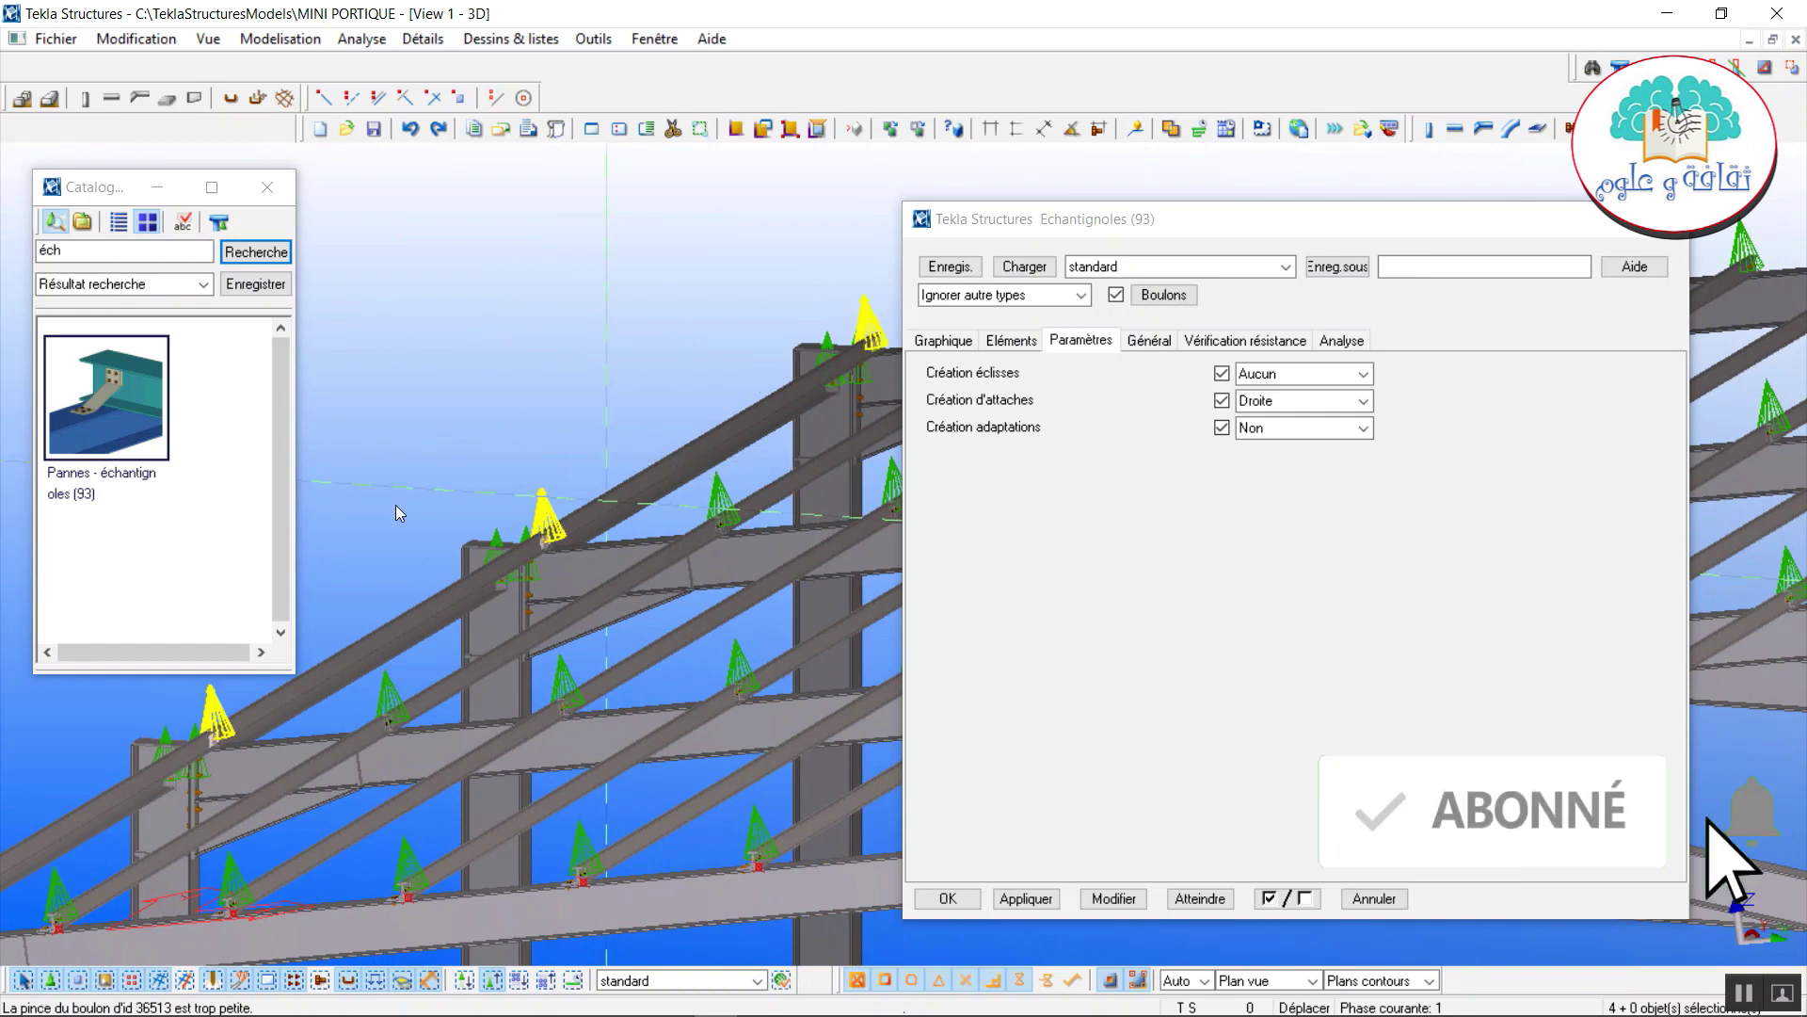
pyautogui.click(1114, 898)
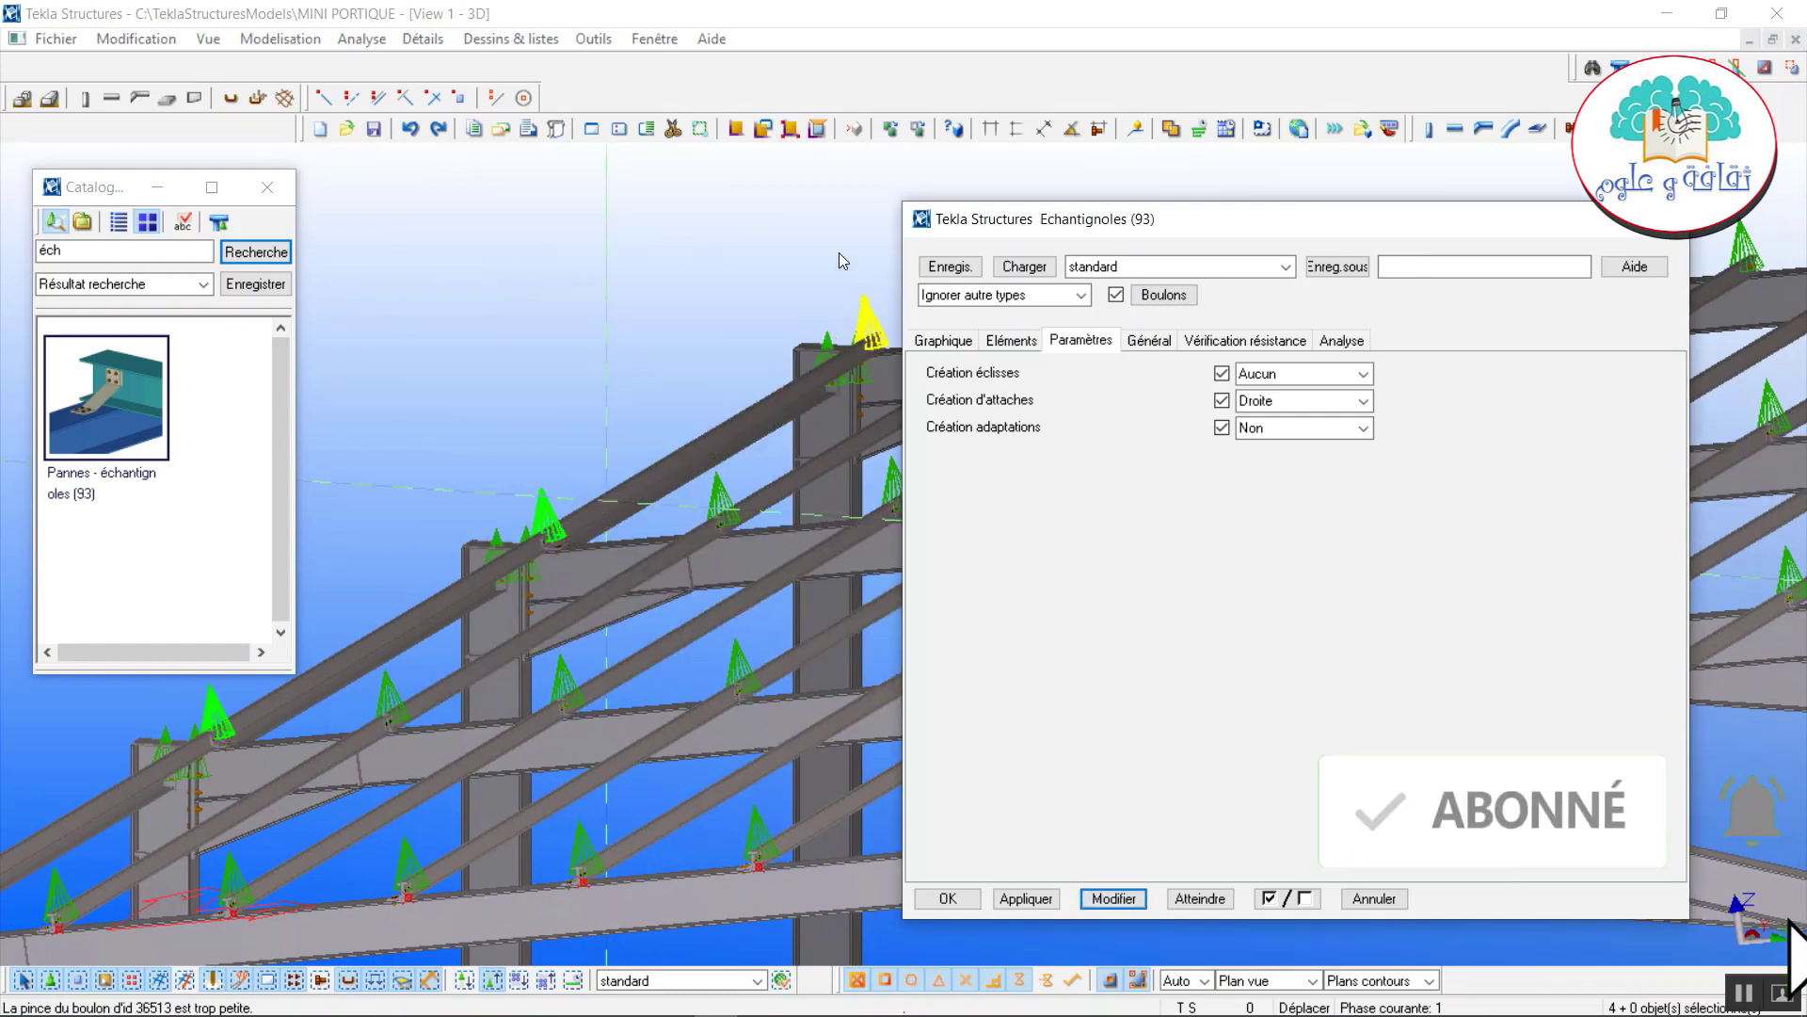
# Set Création d'attaches to Gauche for the eave purlin's cleat on grid line 4, modify it, and close its properties and the component catalogue.
pyautogui.scroll(6, 811, 340)
pyautogui.click(524, 539)
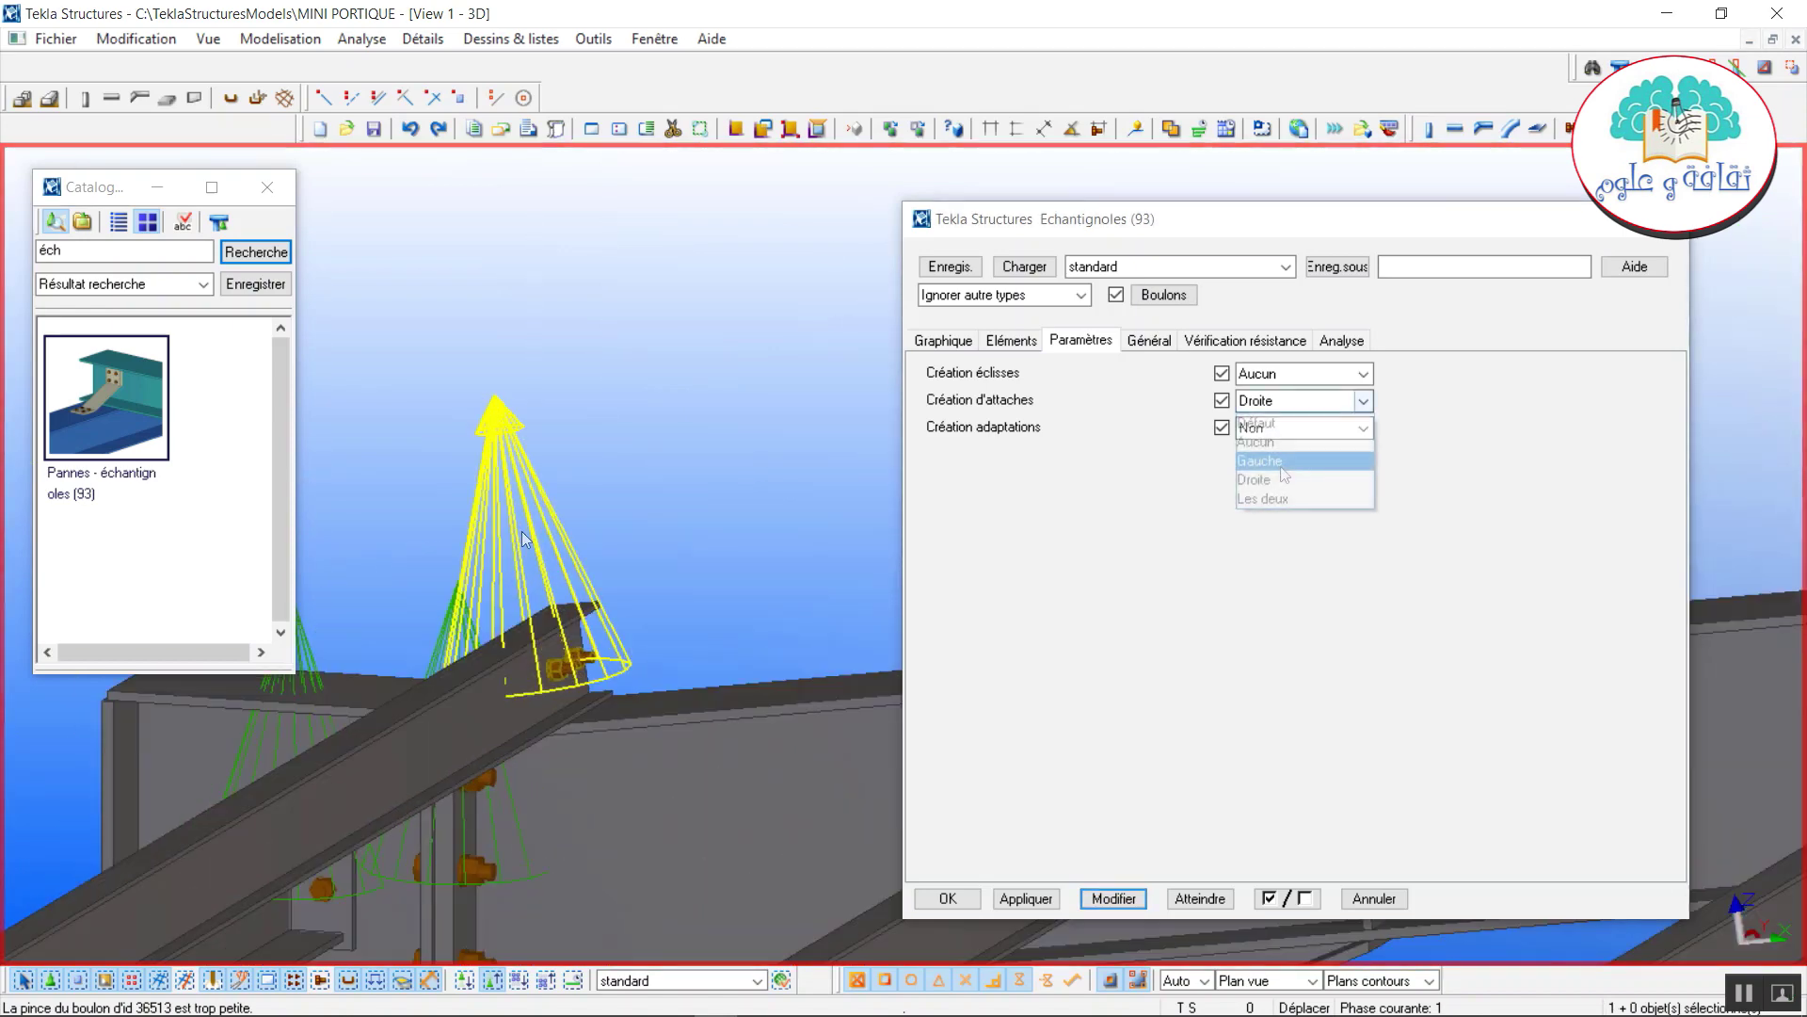
pyautogui.click(1282, 461)
pyautogui.click(1094, 904)
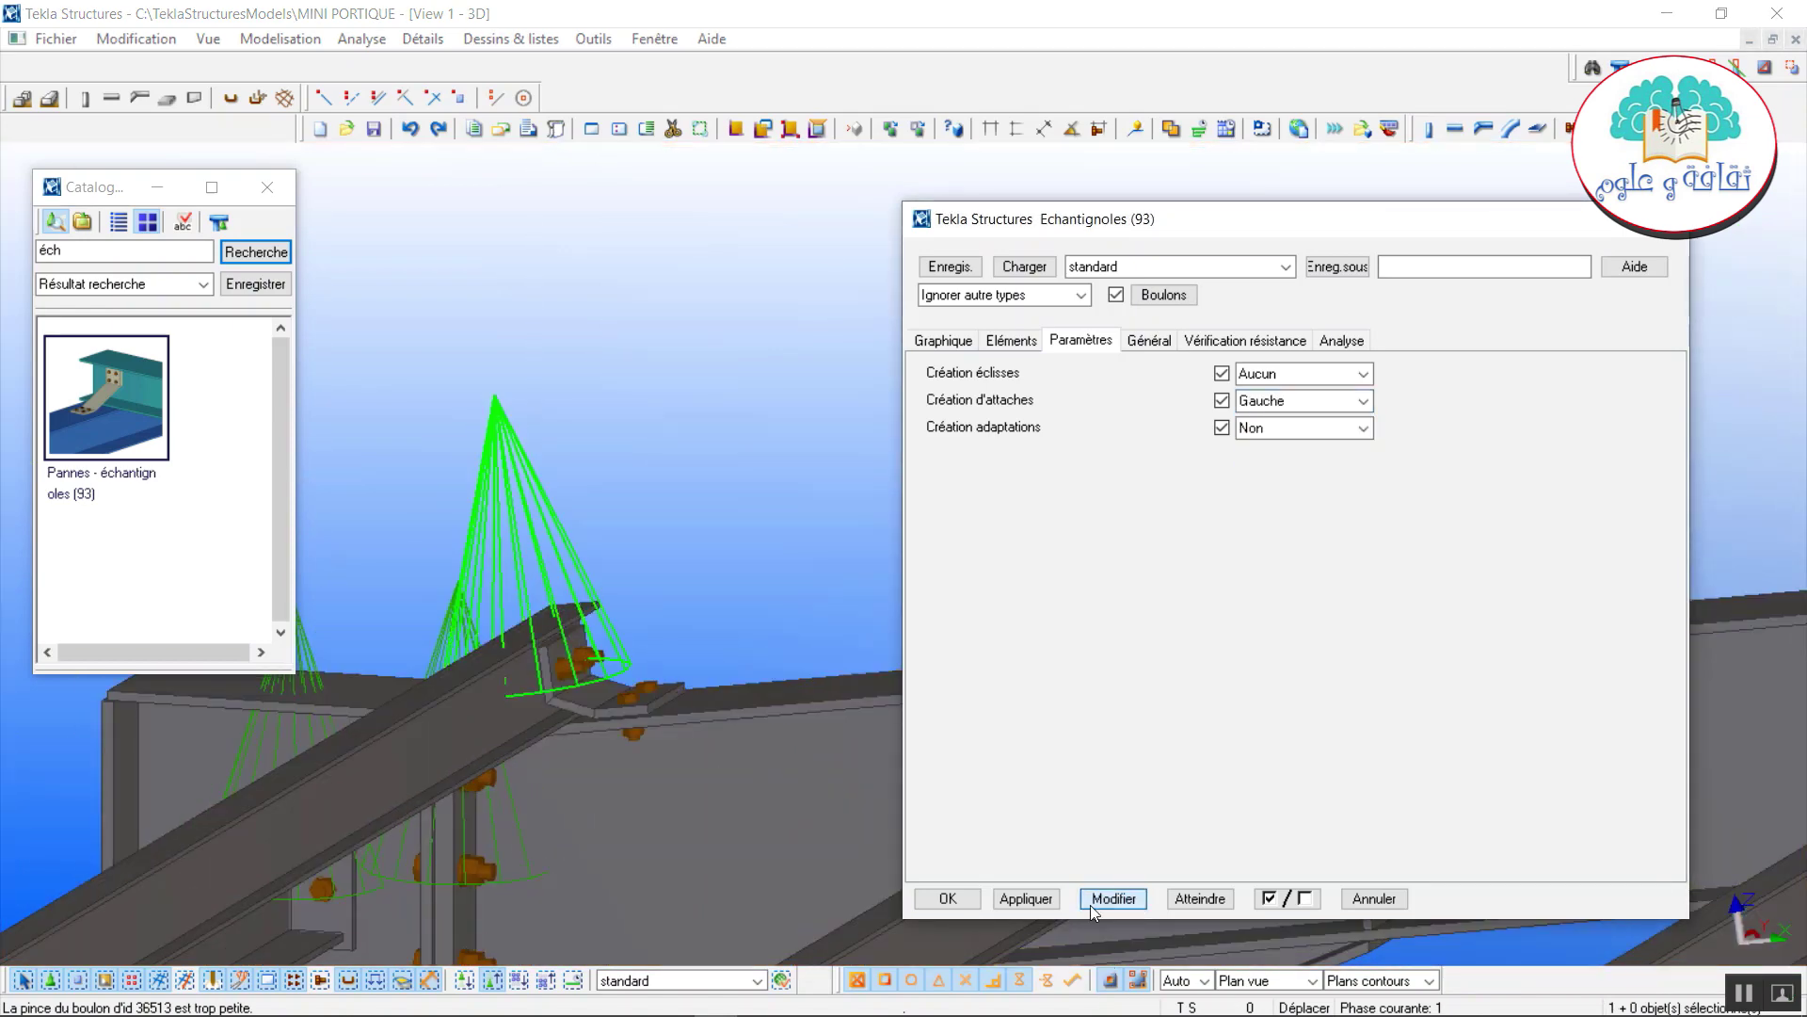
pyautogui.click(948, 898)
pyautogui.scroll(-5, 725, 715)
pyautogui.scroll(-5, 706, 631)
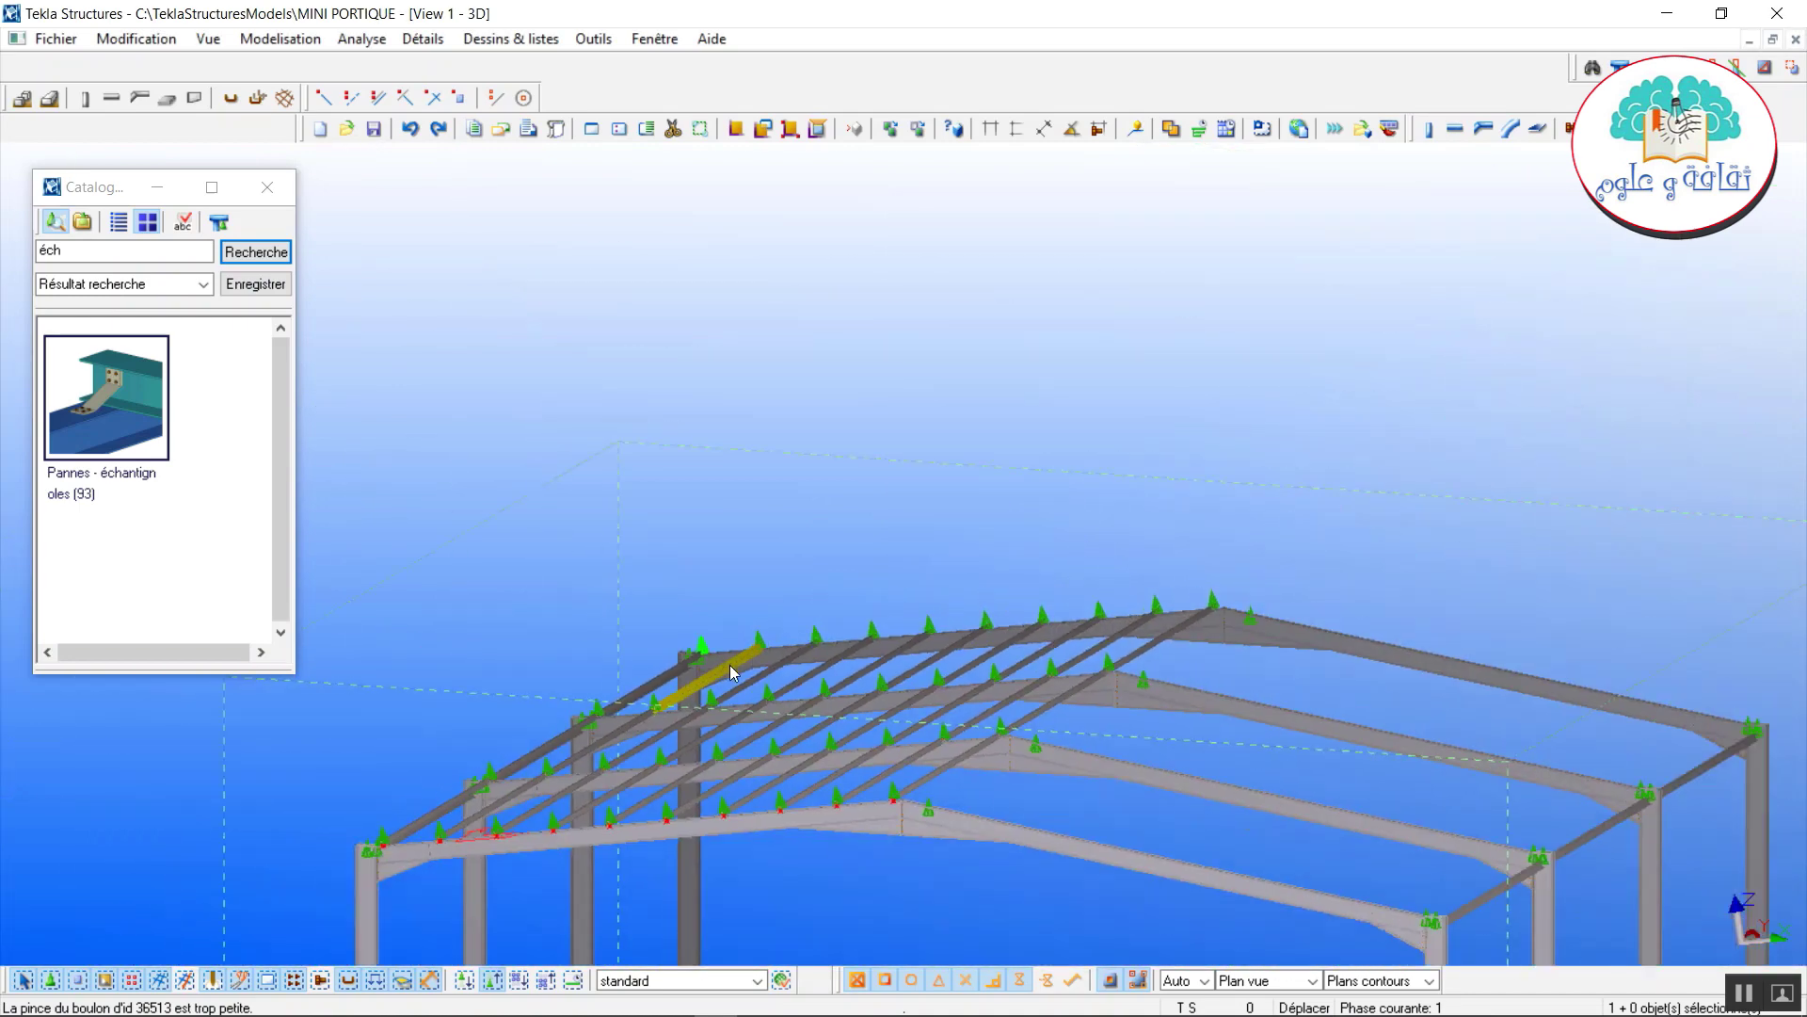
pyautogui.moveTo(762, 631); pyautogui.dragTo(816, 538, button='middle')
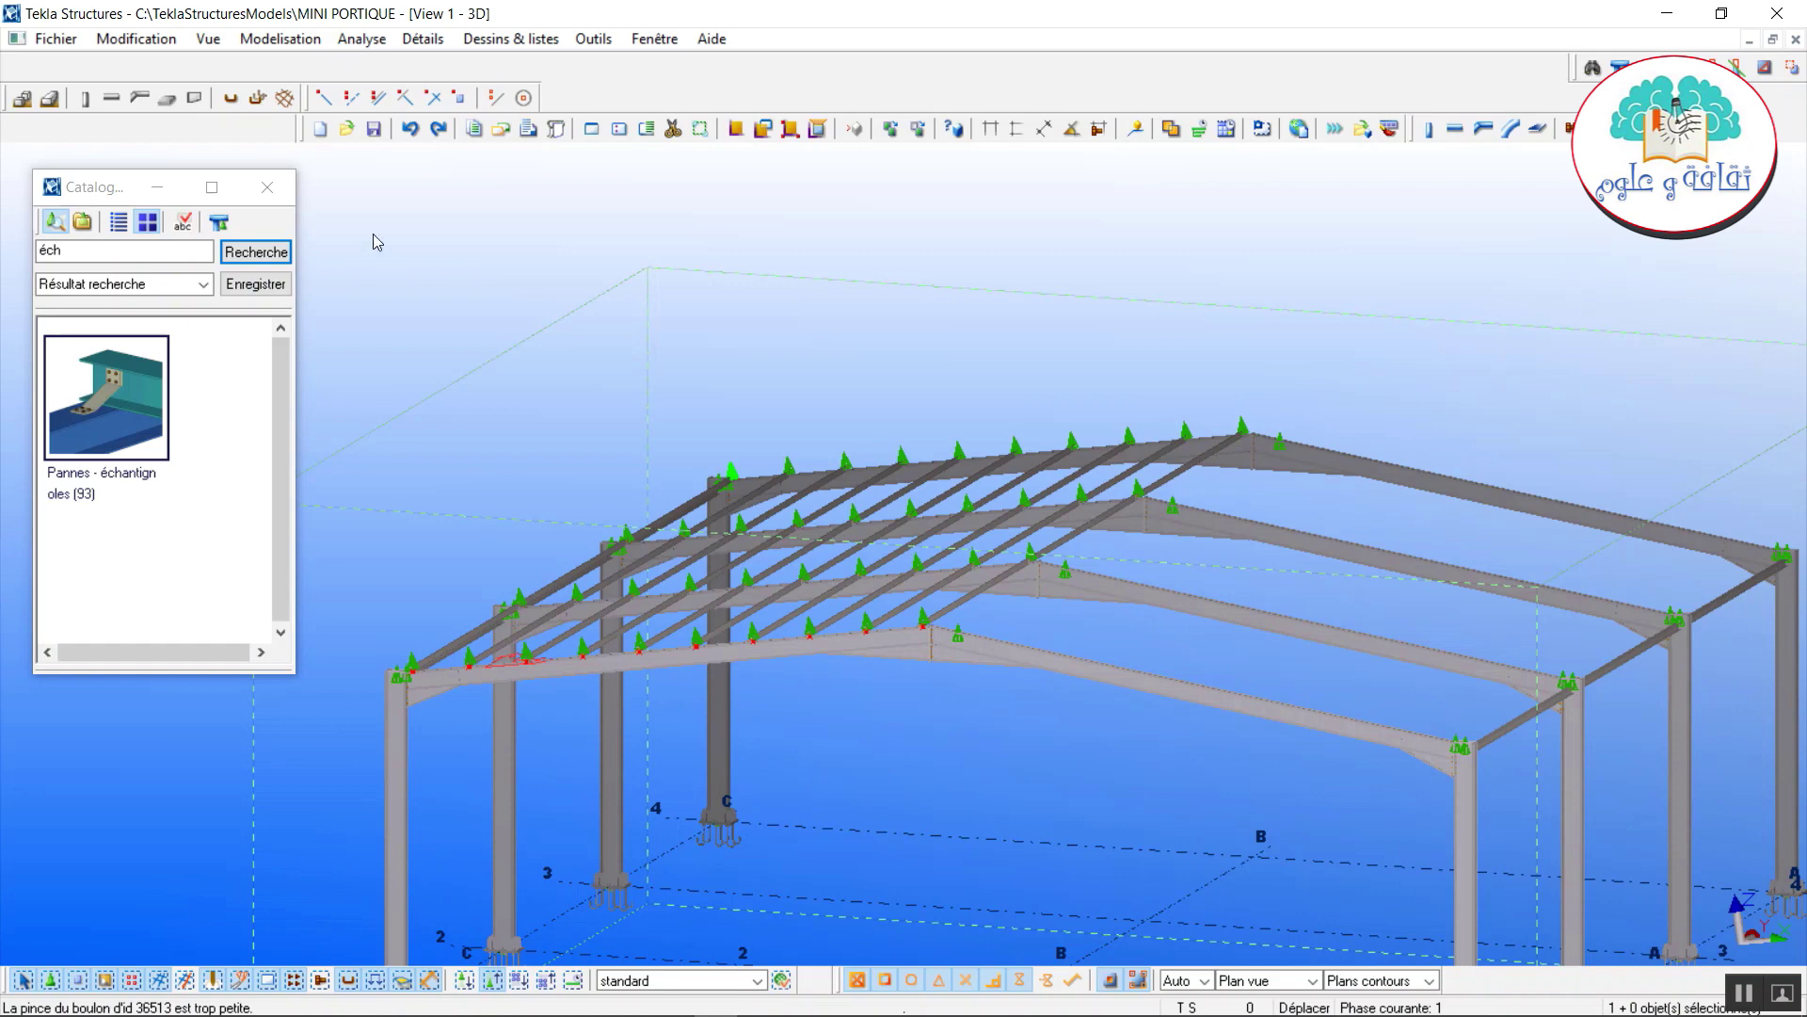
pyautogui.click(267, 186)
# Define the 3D view's object group filter with Pièce Nom equal to PANNE, taking the name from a purlin in the model.
pyautogui.doubleClick(478, 365)
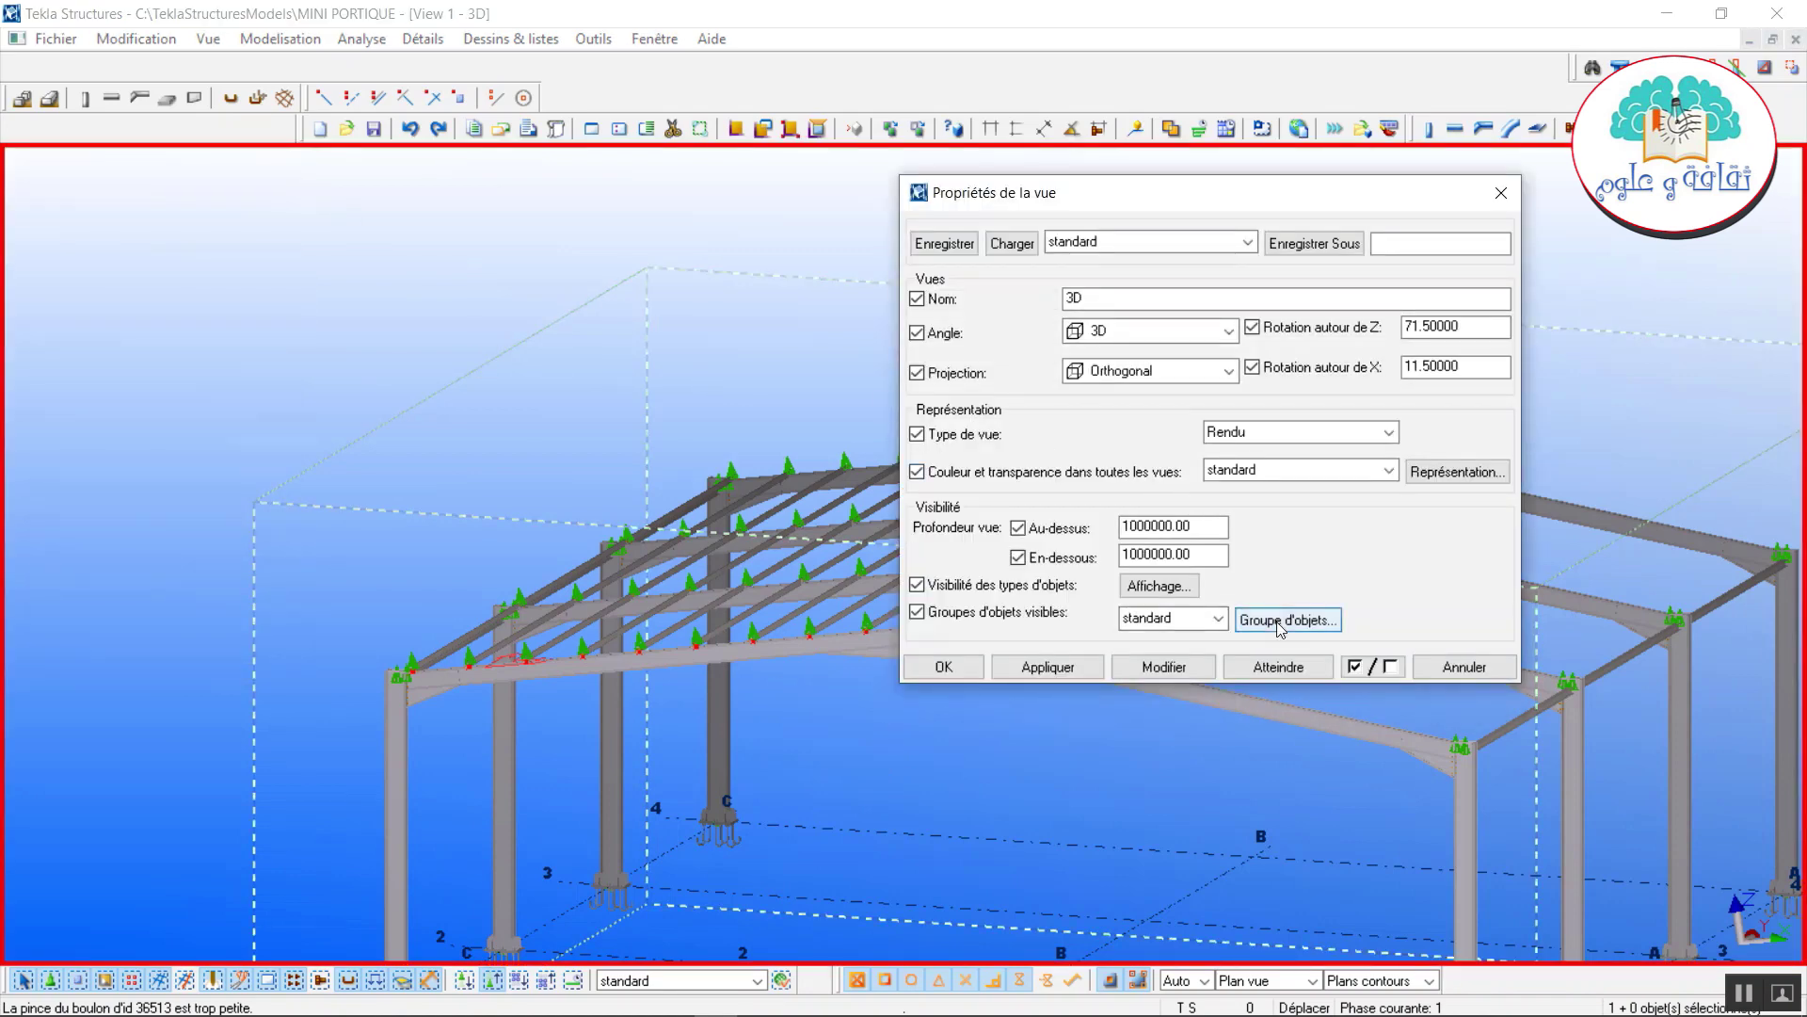
pyautogui.click(1286, 620)
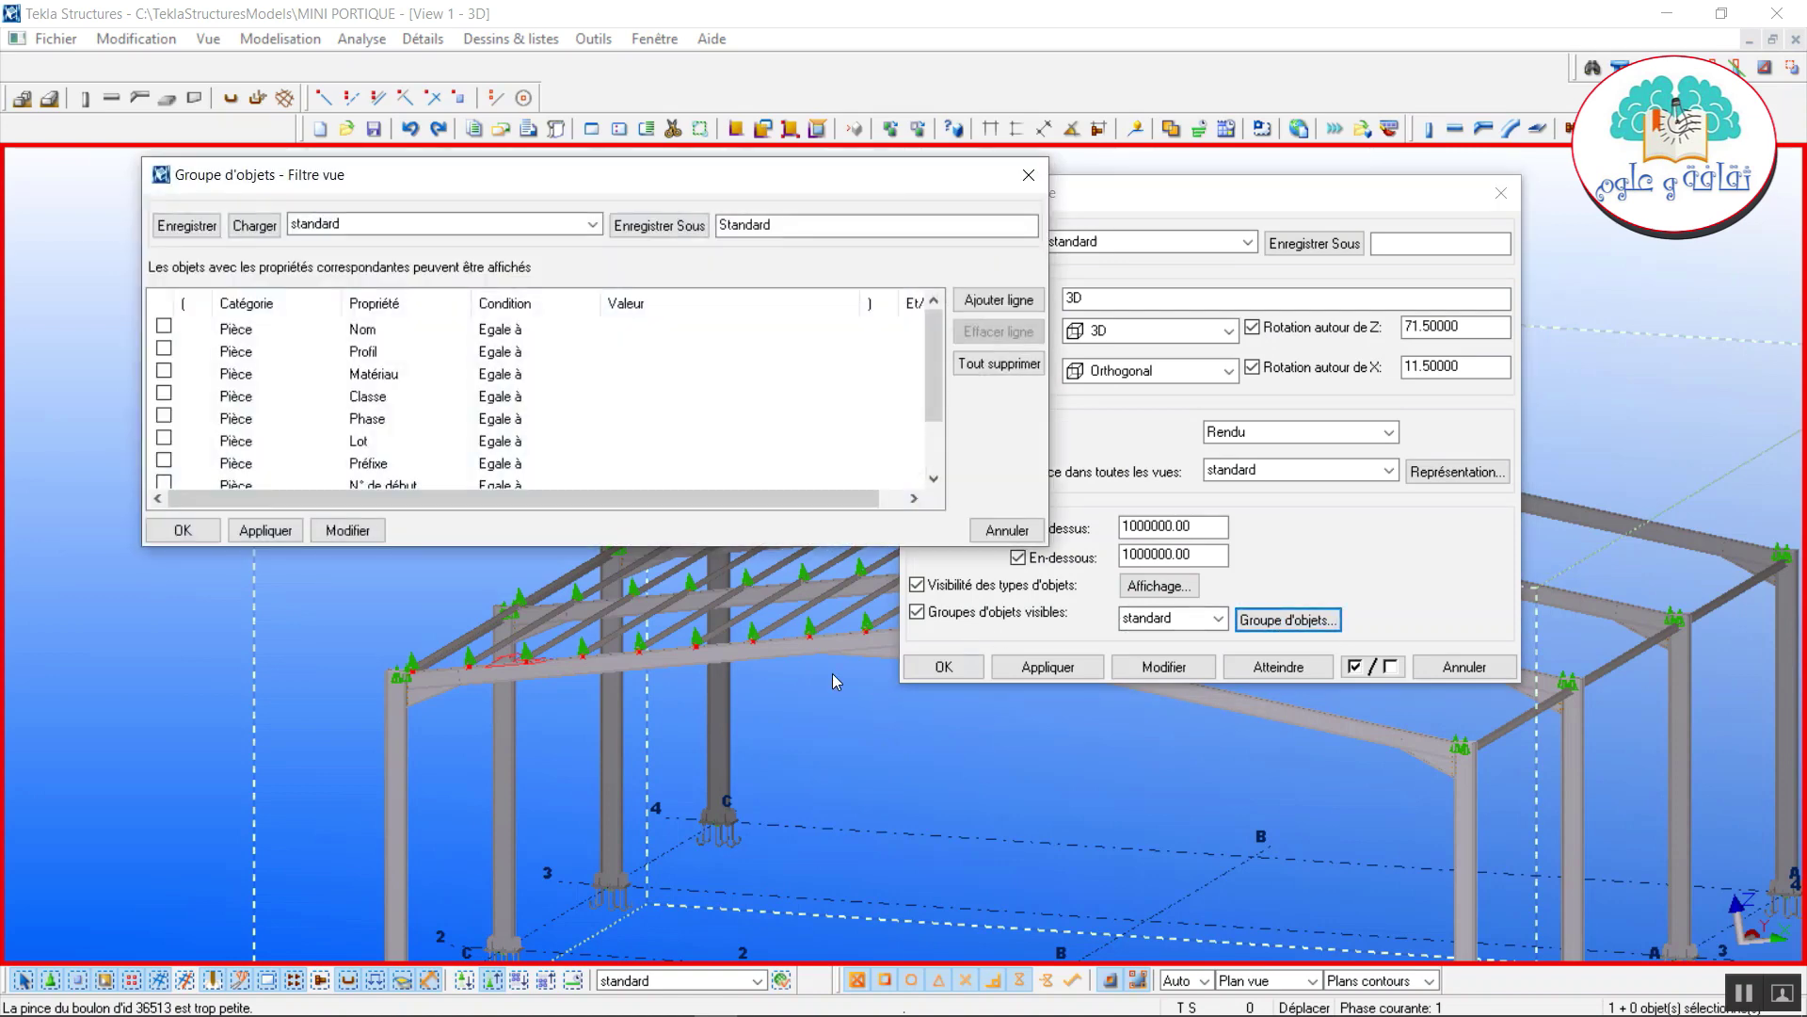
pyautogui.keyDown('ctrl'); pyautogui.moveTo(808, 656); pyautogui.dragTo(191, 396, button='middle'); pyautogui.keyUp('ctrl')
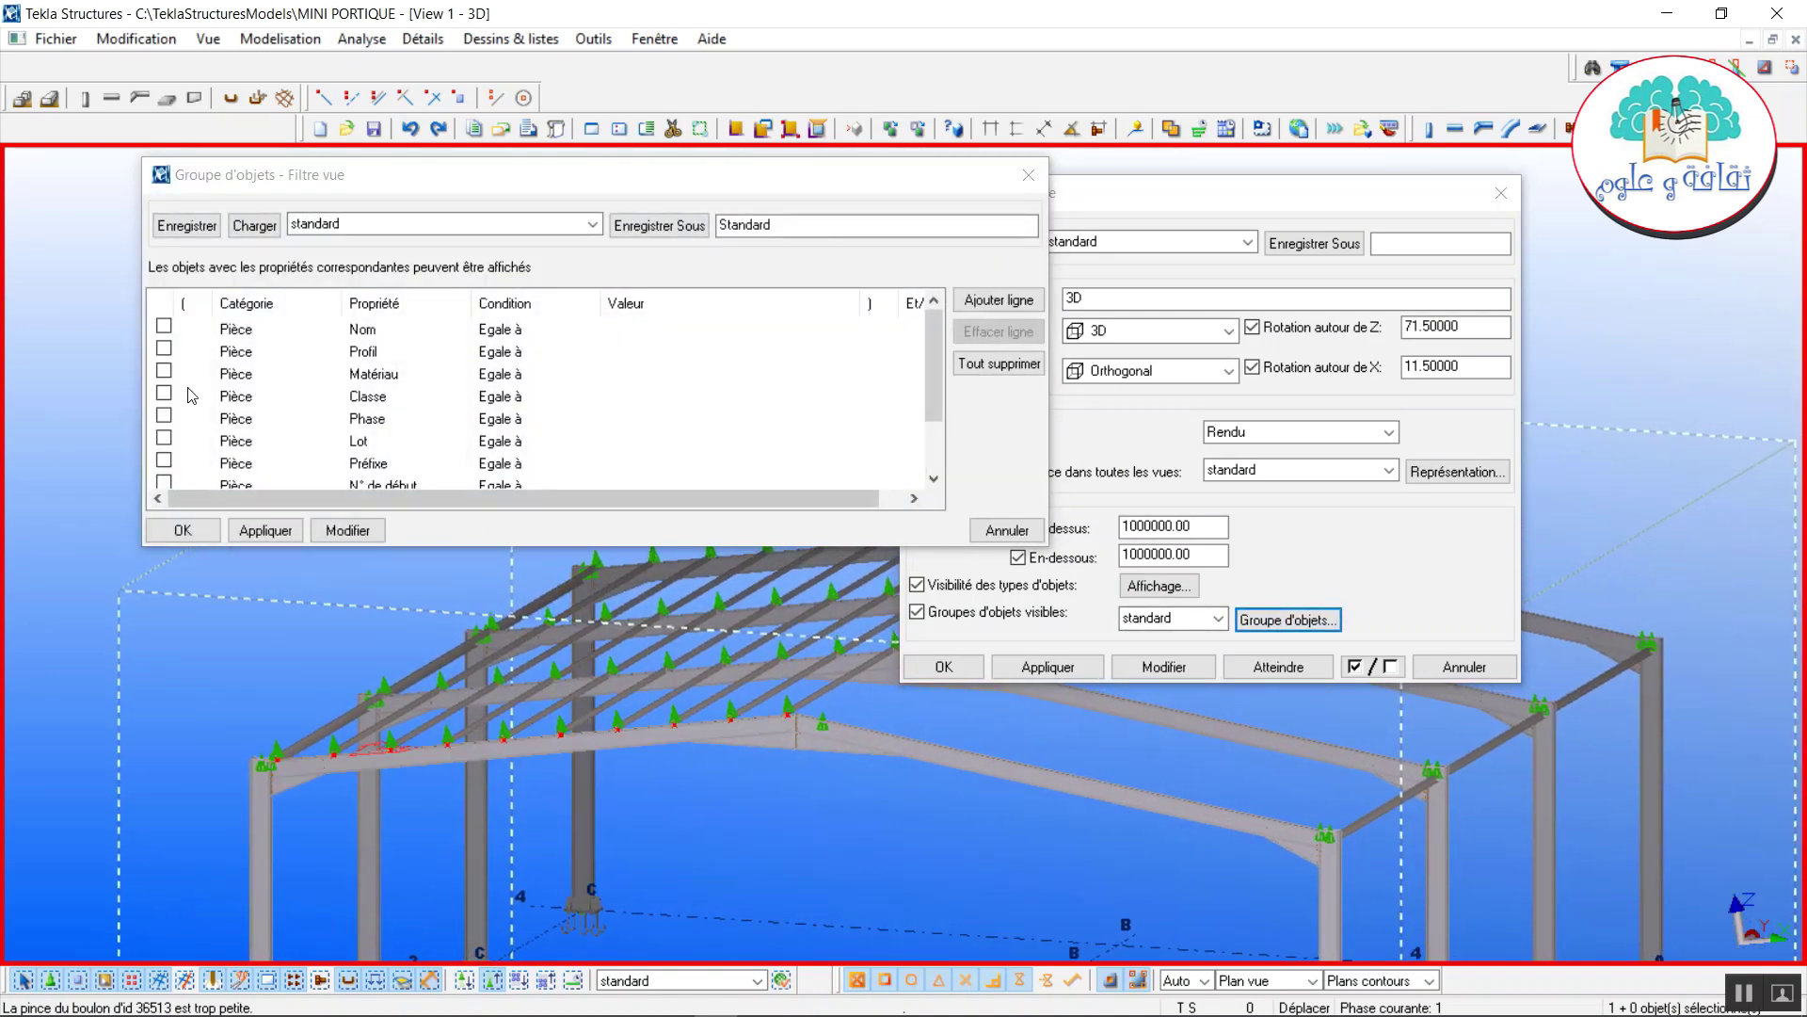
pyautogui.click(164, 326)
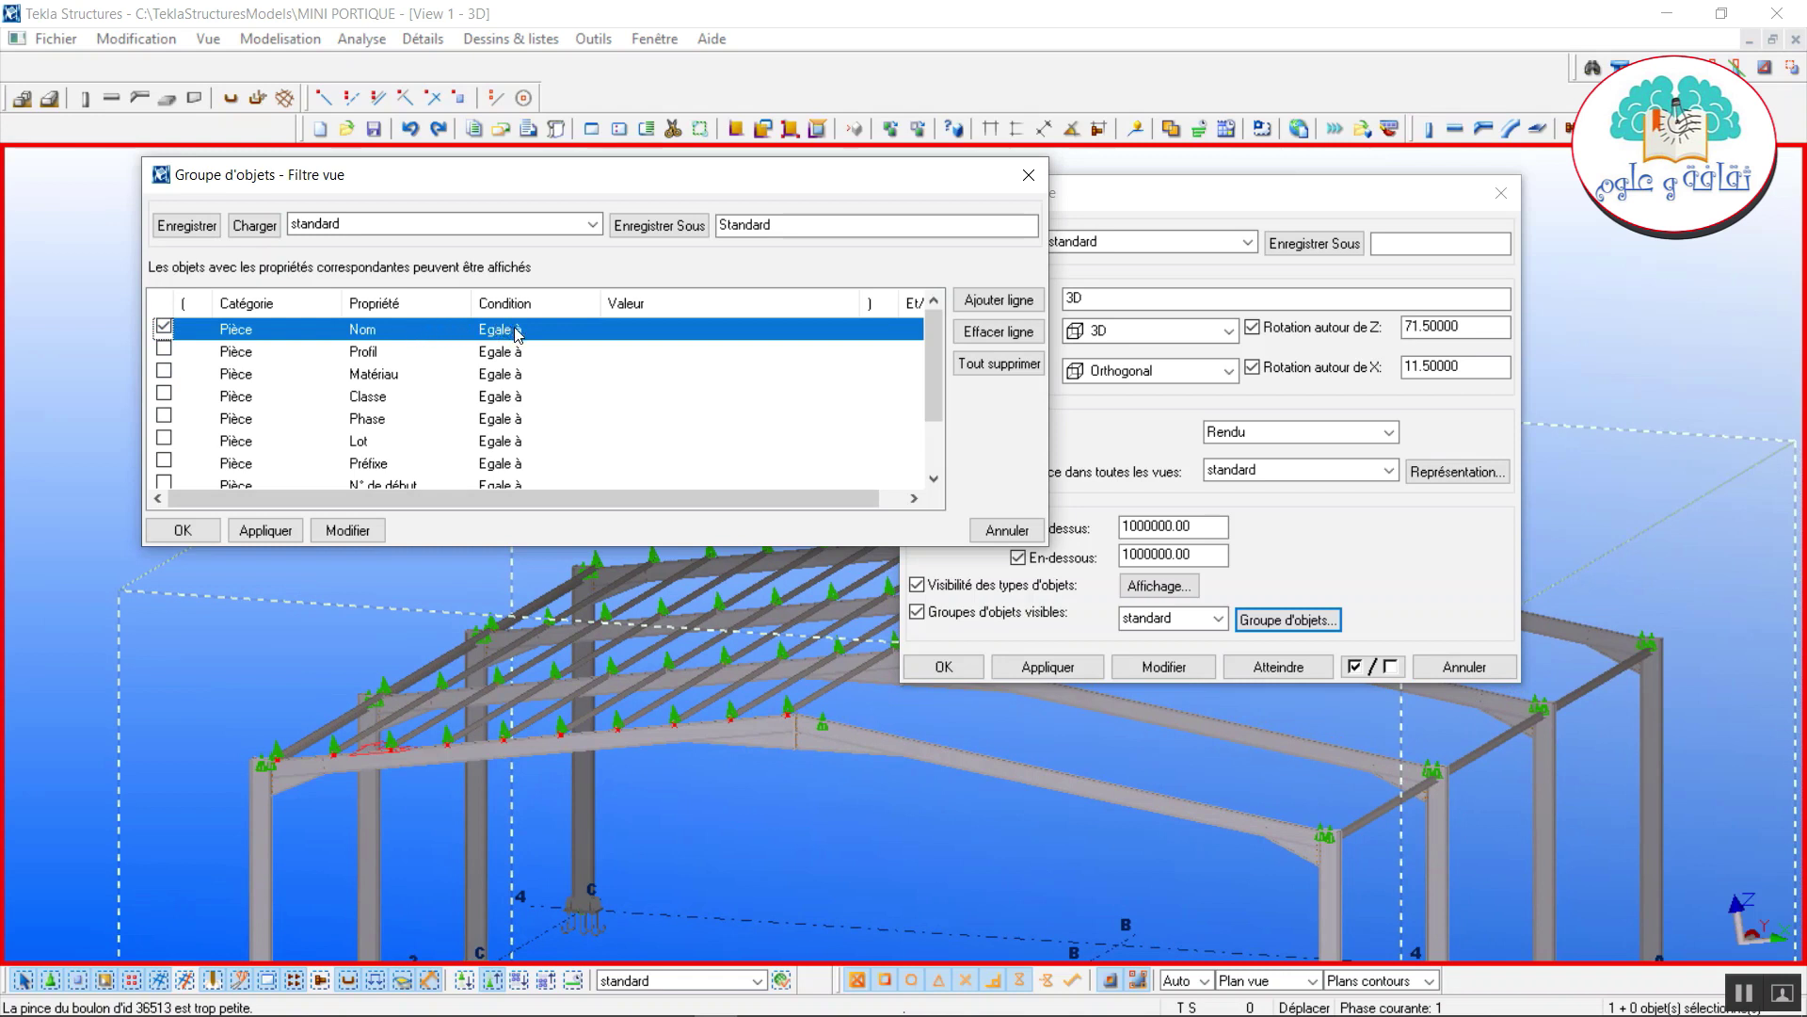
pyautogui.click(703, 325)
pyautogui.click(851, 328)
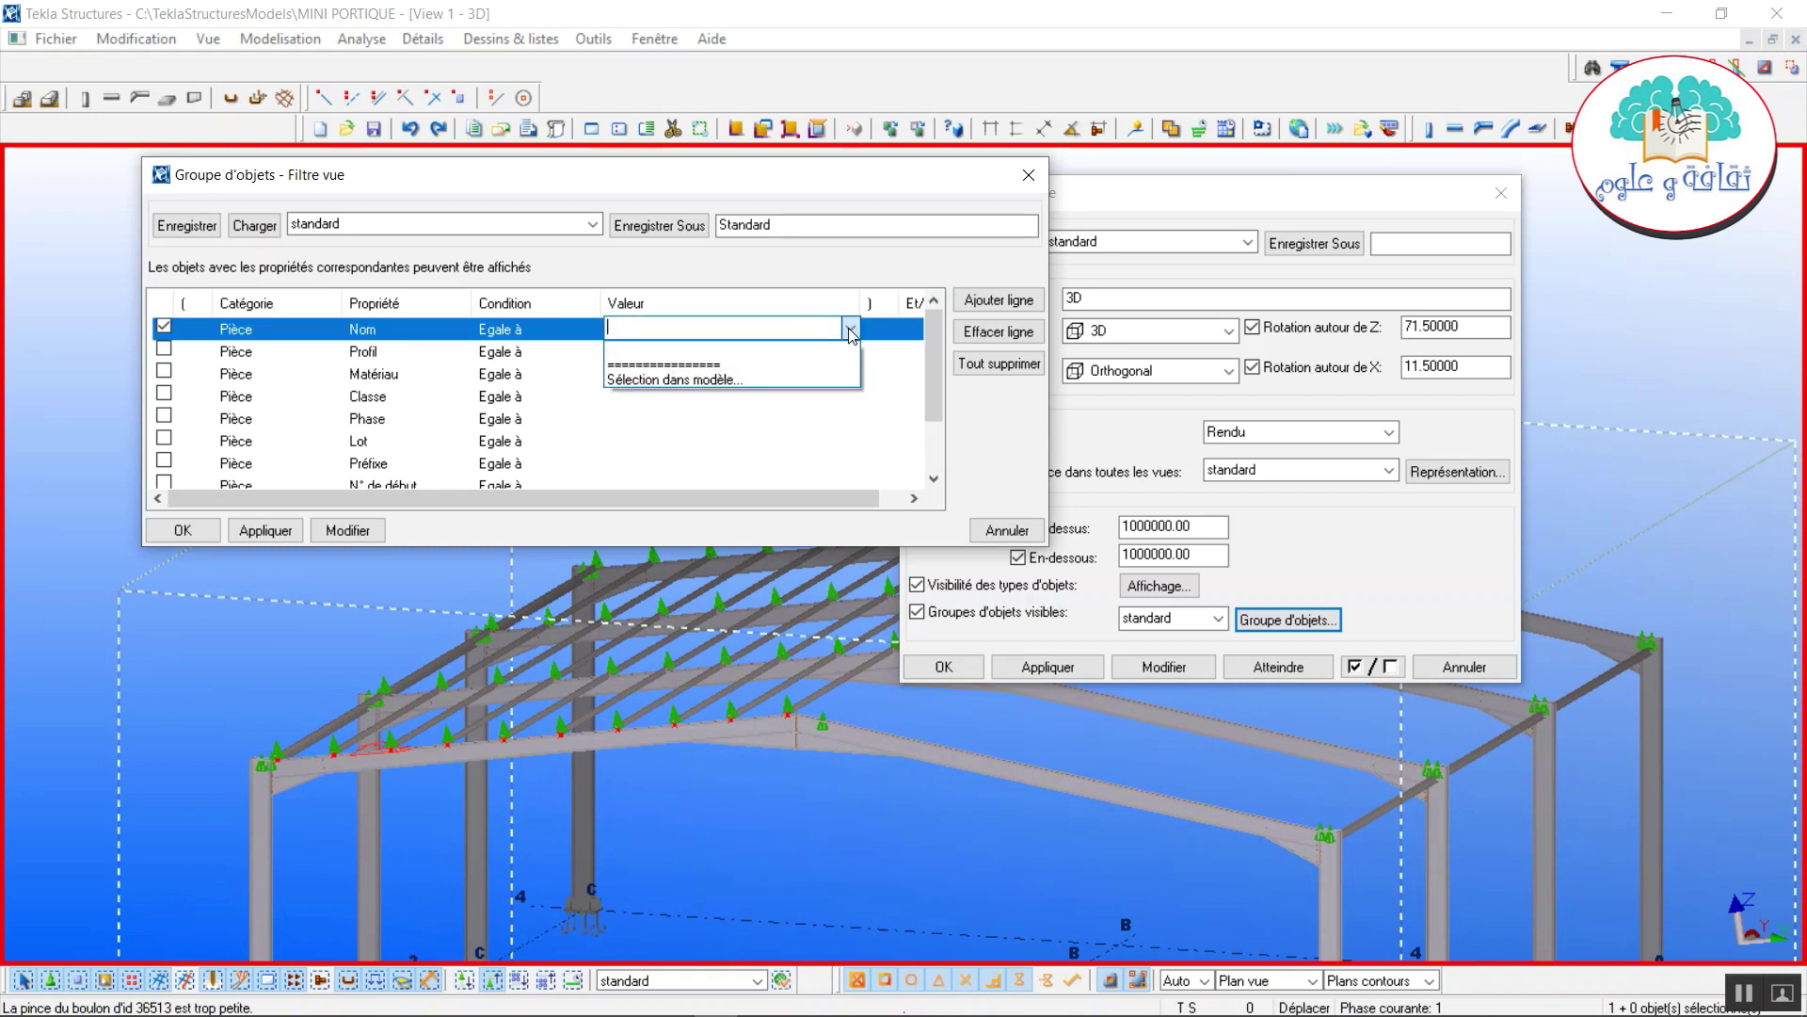
pyautogui.click(708, 379)
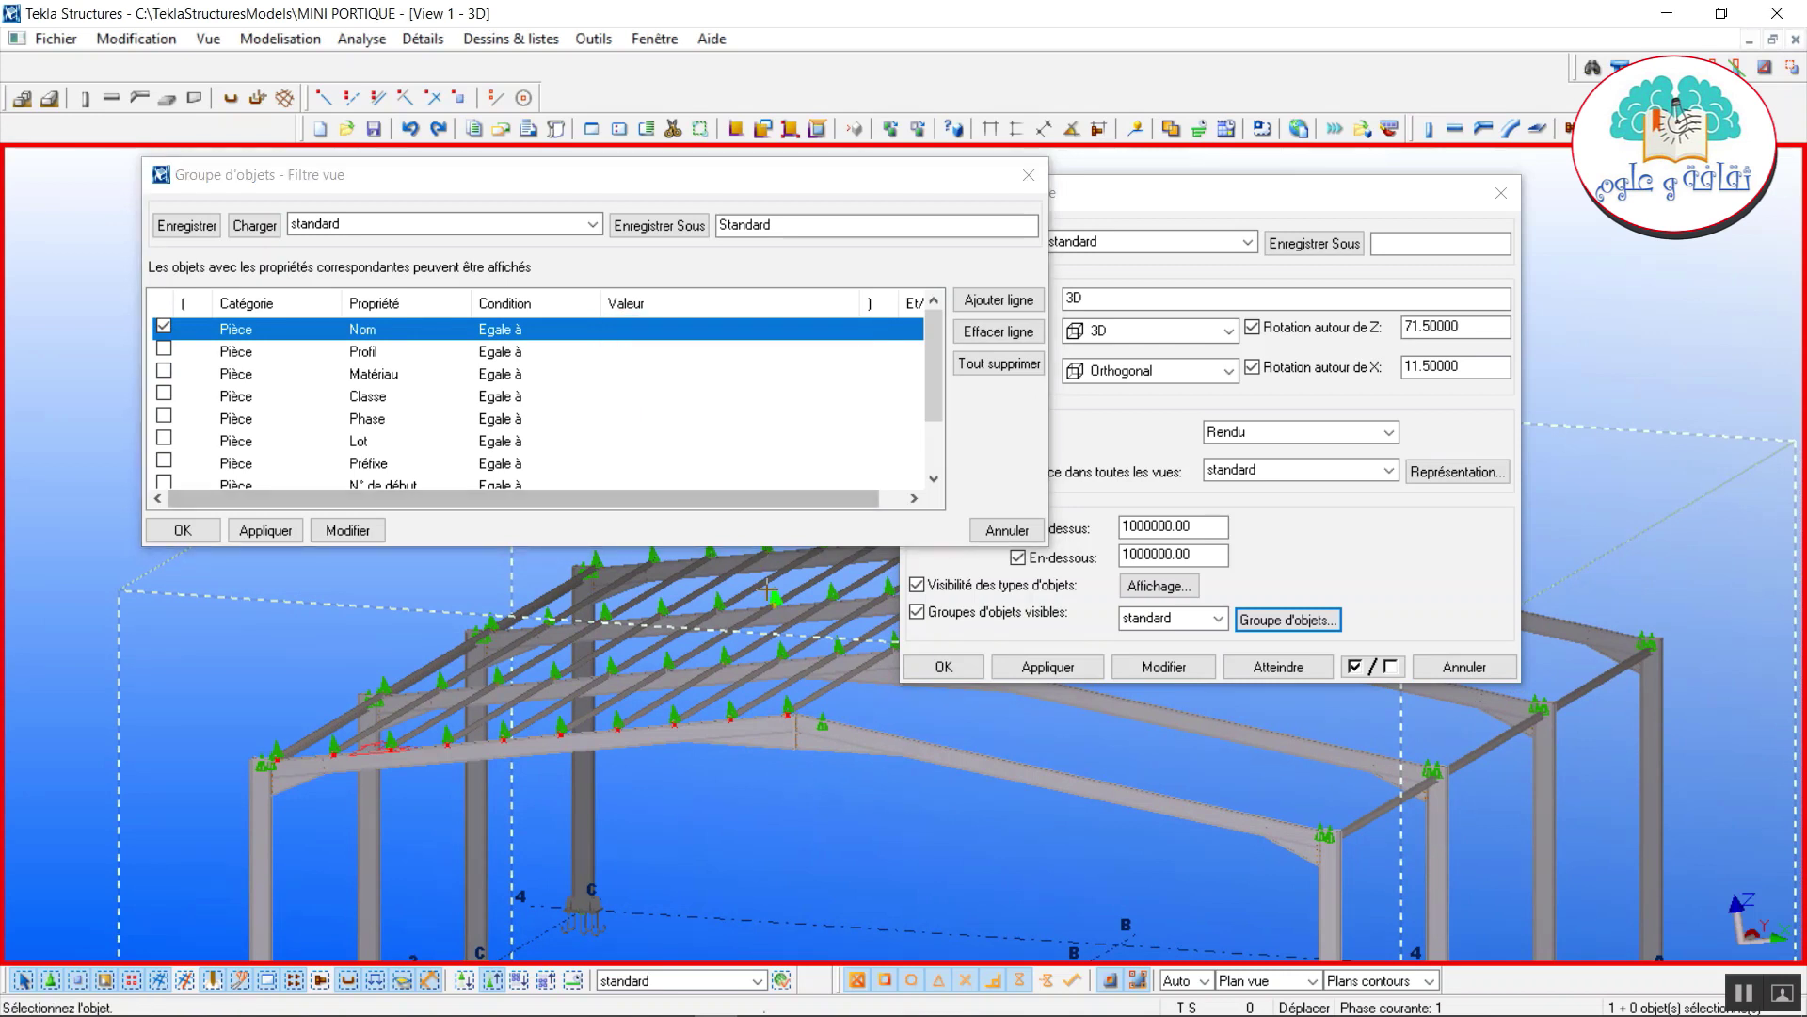
pyautogui.click(794, 626)
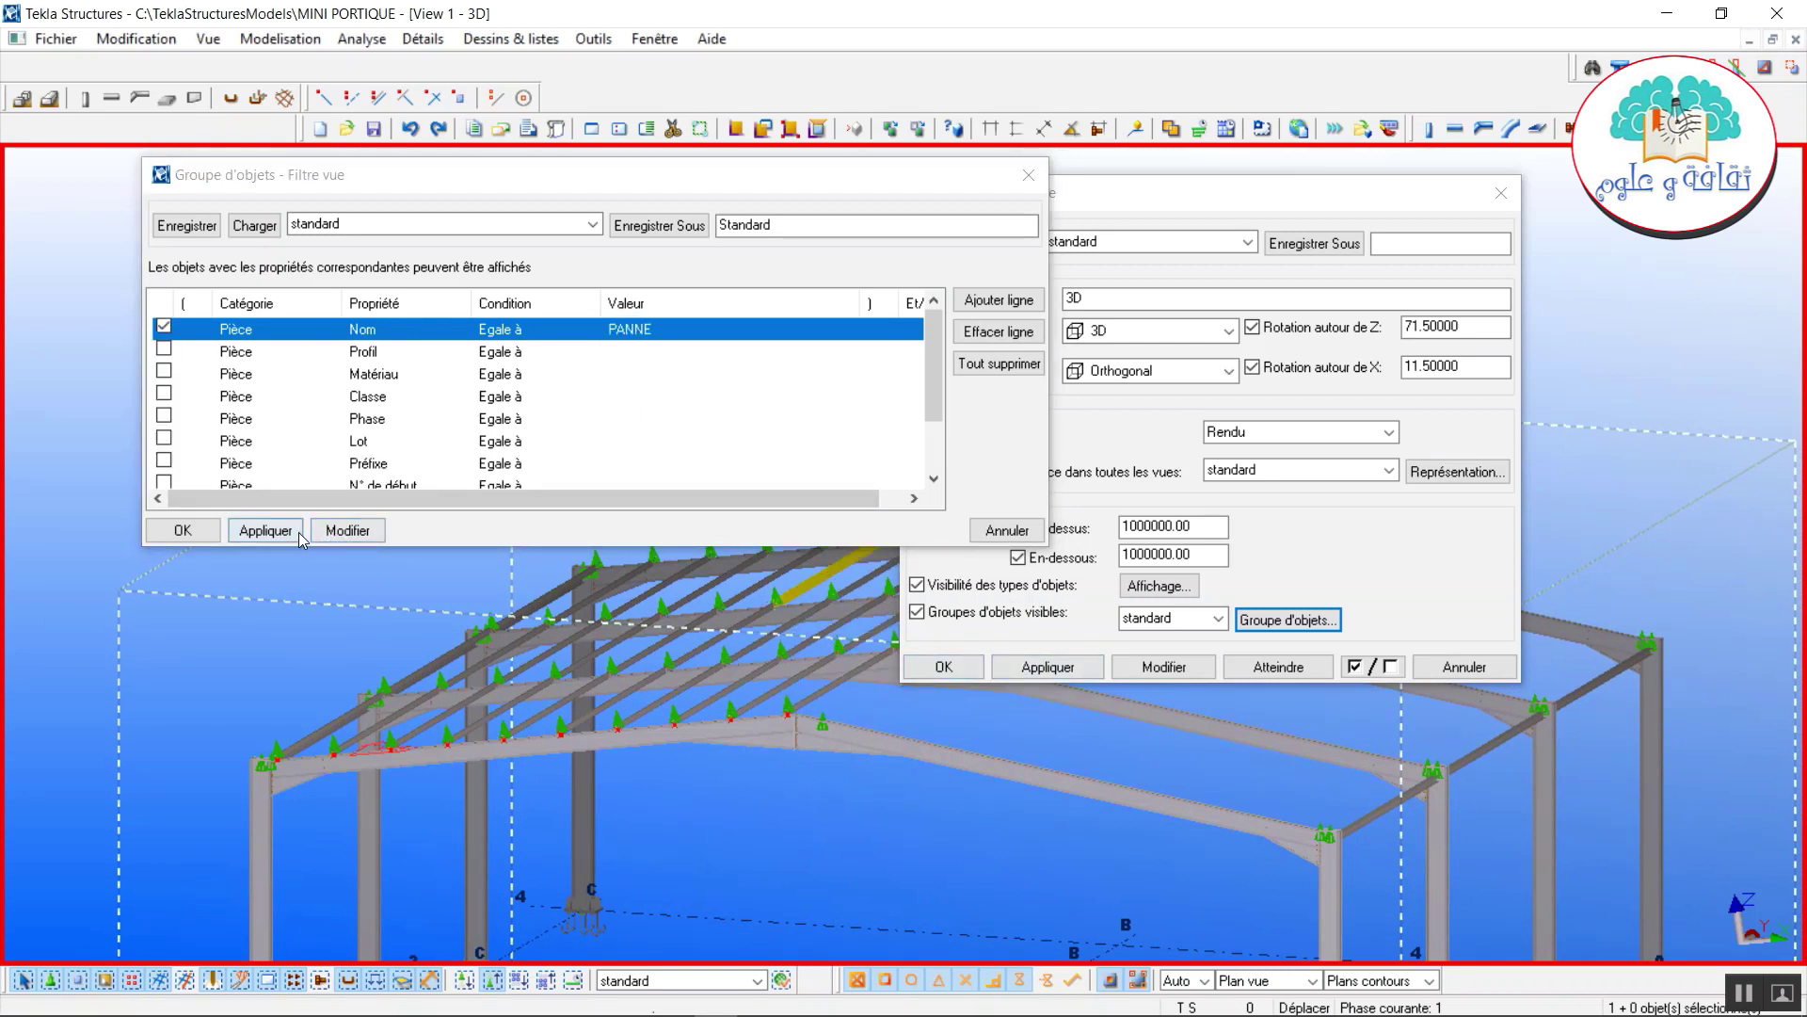
# Apply the PANNE filter to the 3D view and close the filter and view properties.
pyautogui.click(330, 533)
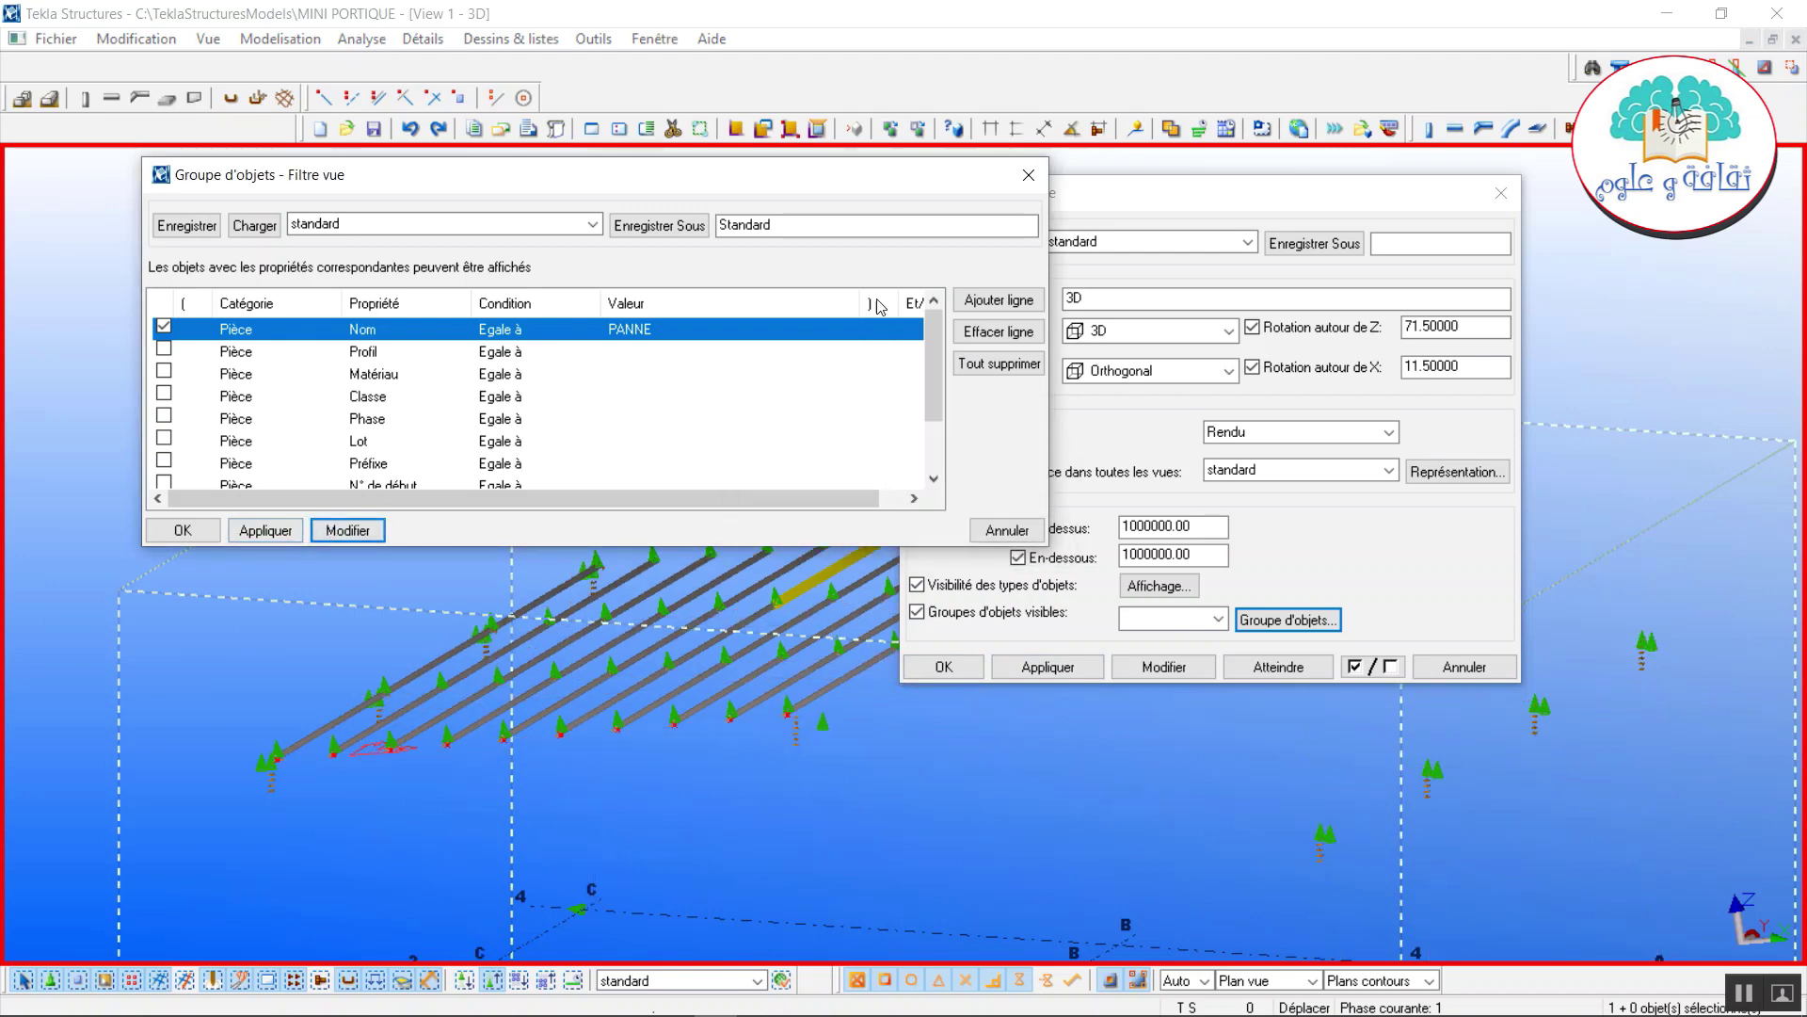
pyautogui.click(1029, 175)
pyautogui.click(1497, 198)
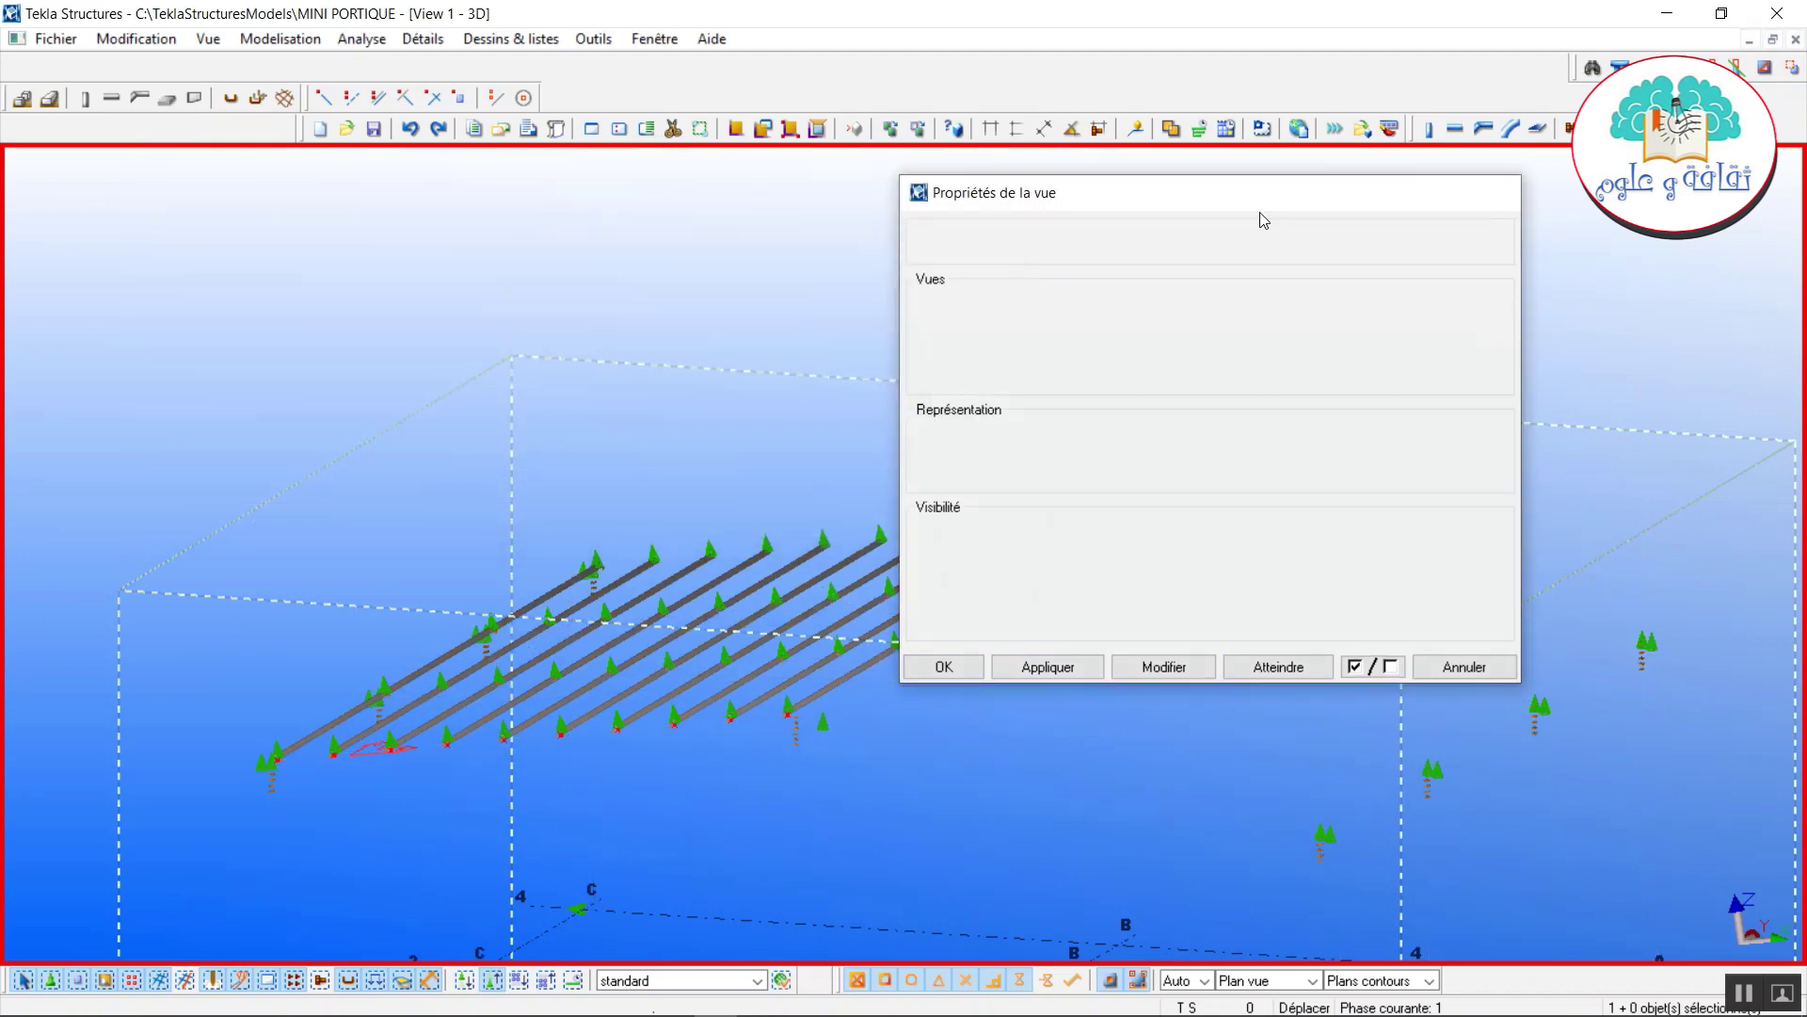
pyautogui.rightClick(983, 250)
pyautogui.click(1031, 268)
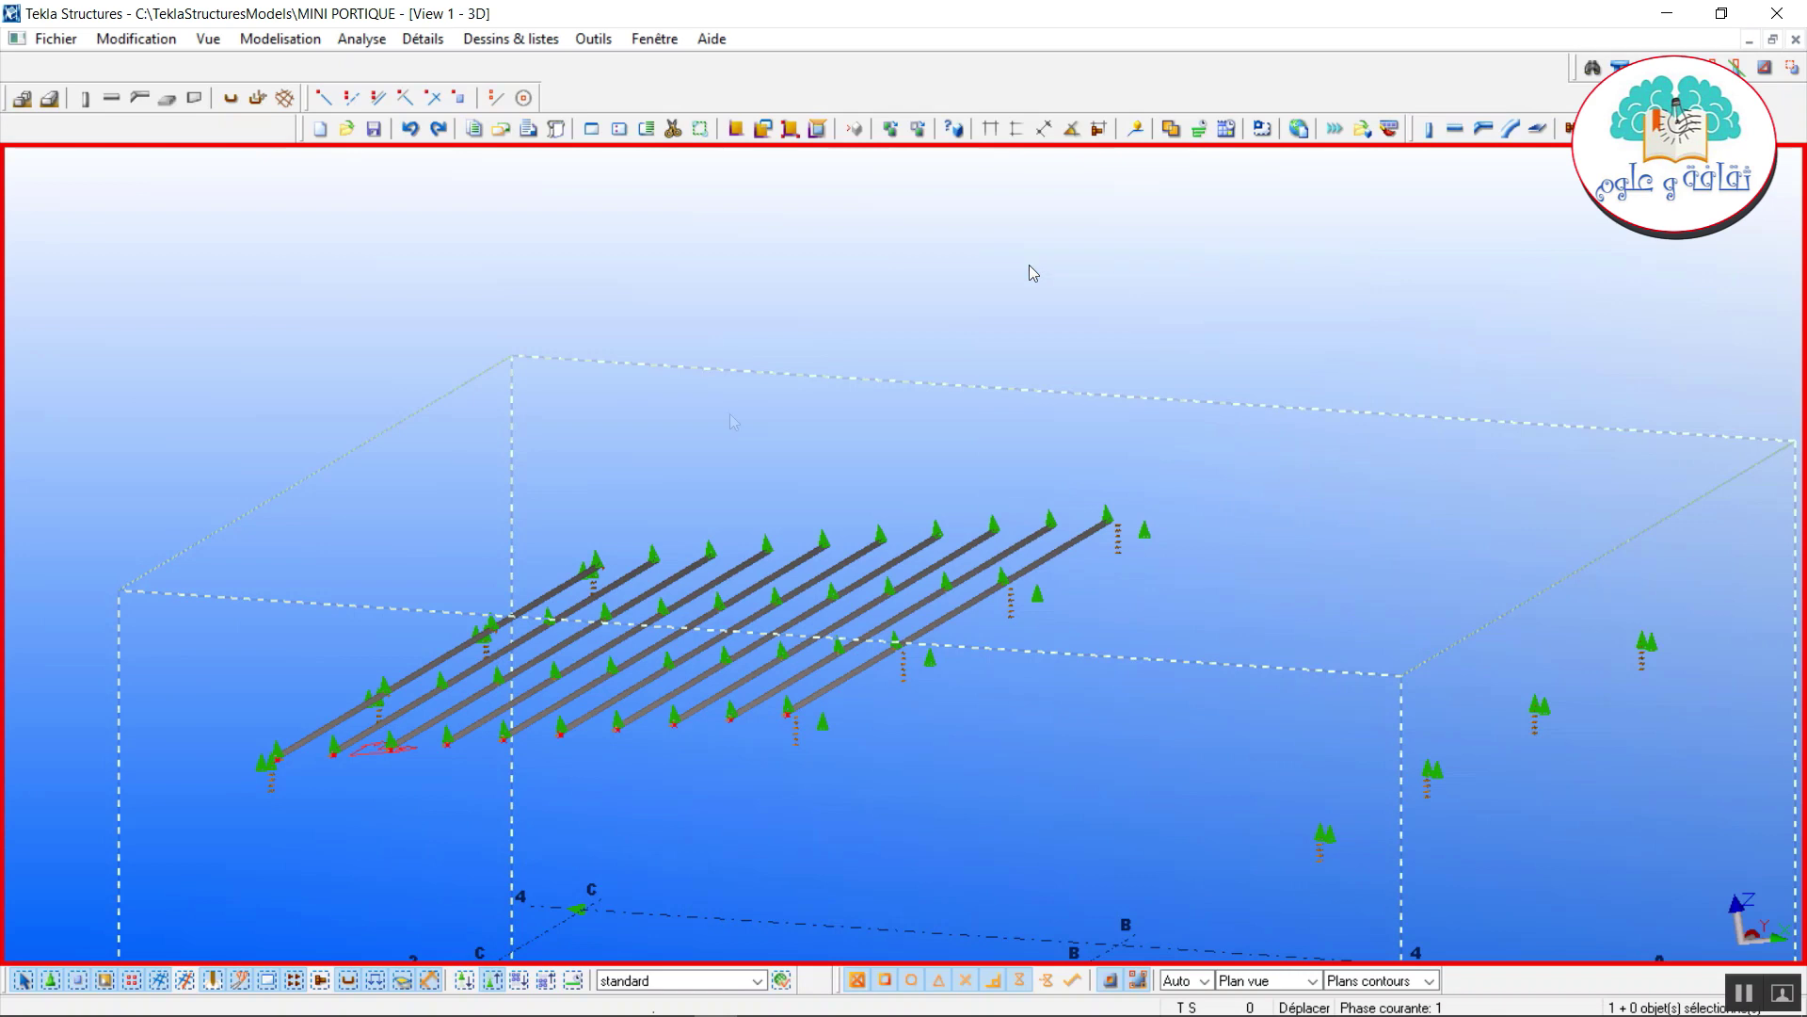
# Set the work plane to XY at coordinate 0.00 and switch the 3D view to plan orientation.
pyautogui.click(731, 132)
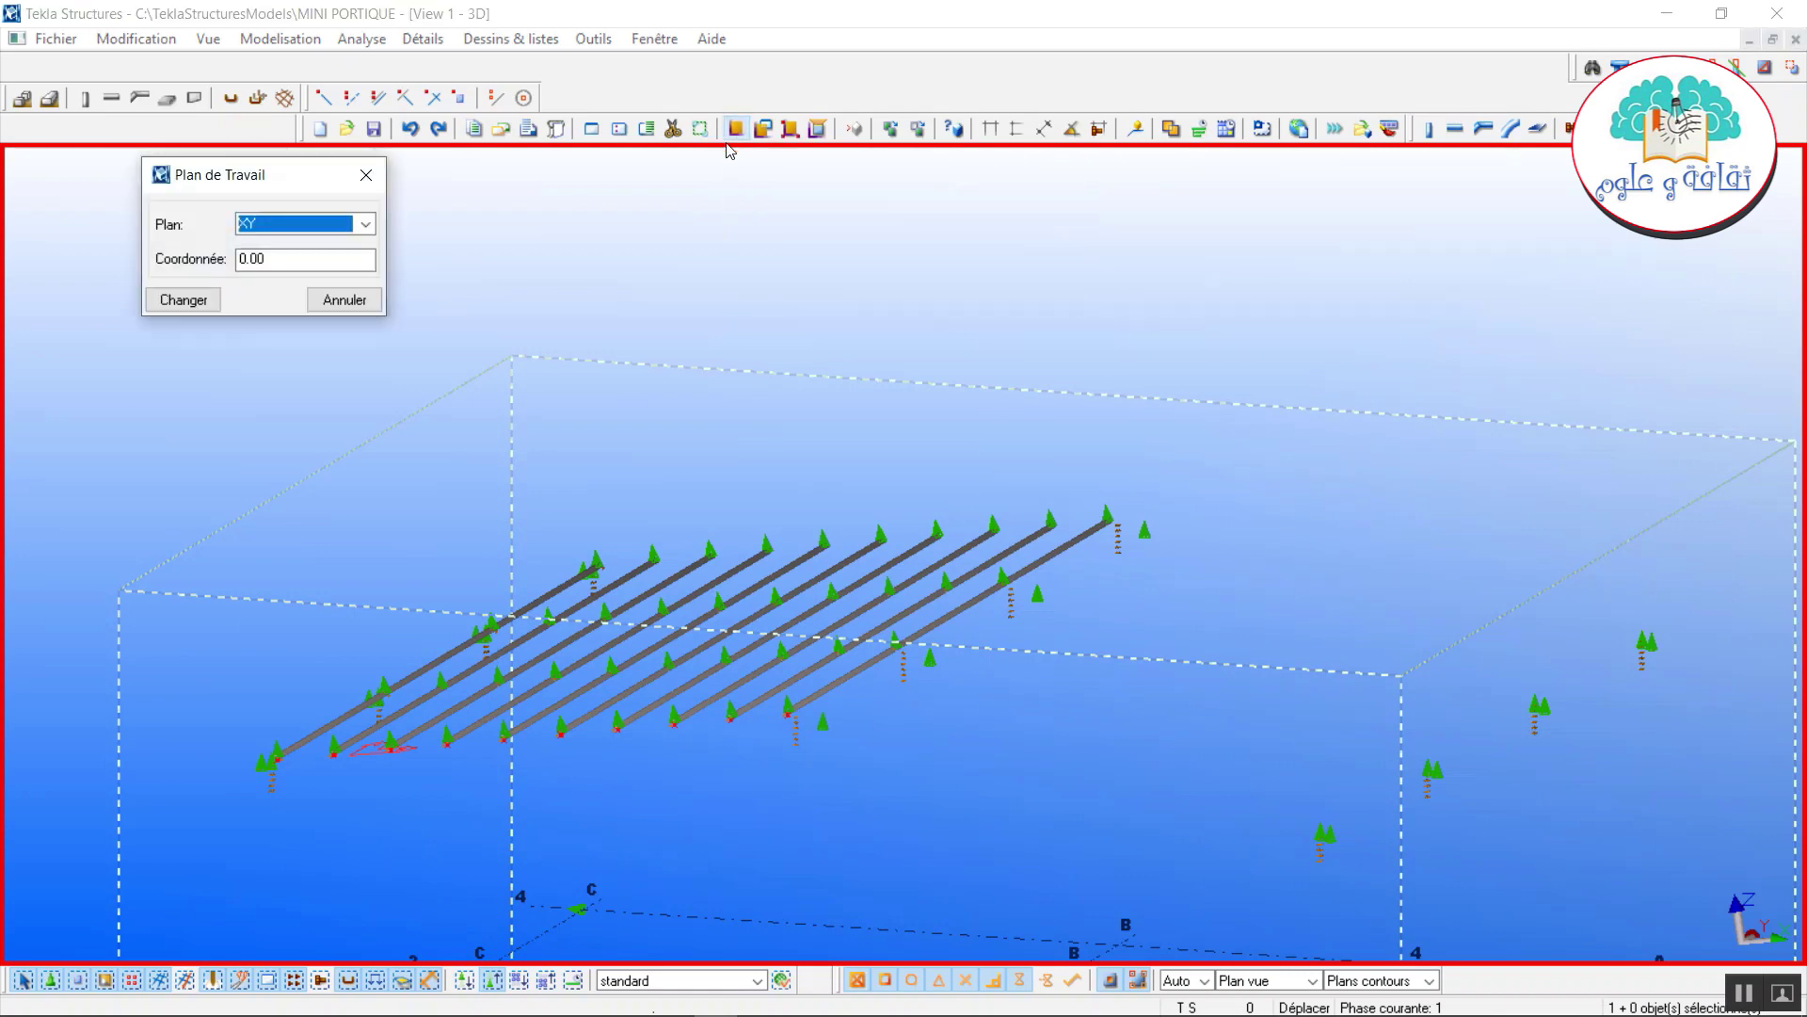
pyautogui.click(217, 302)
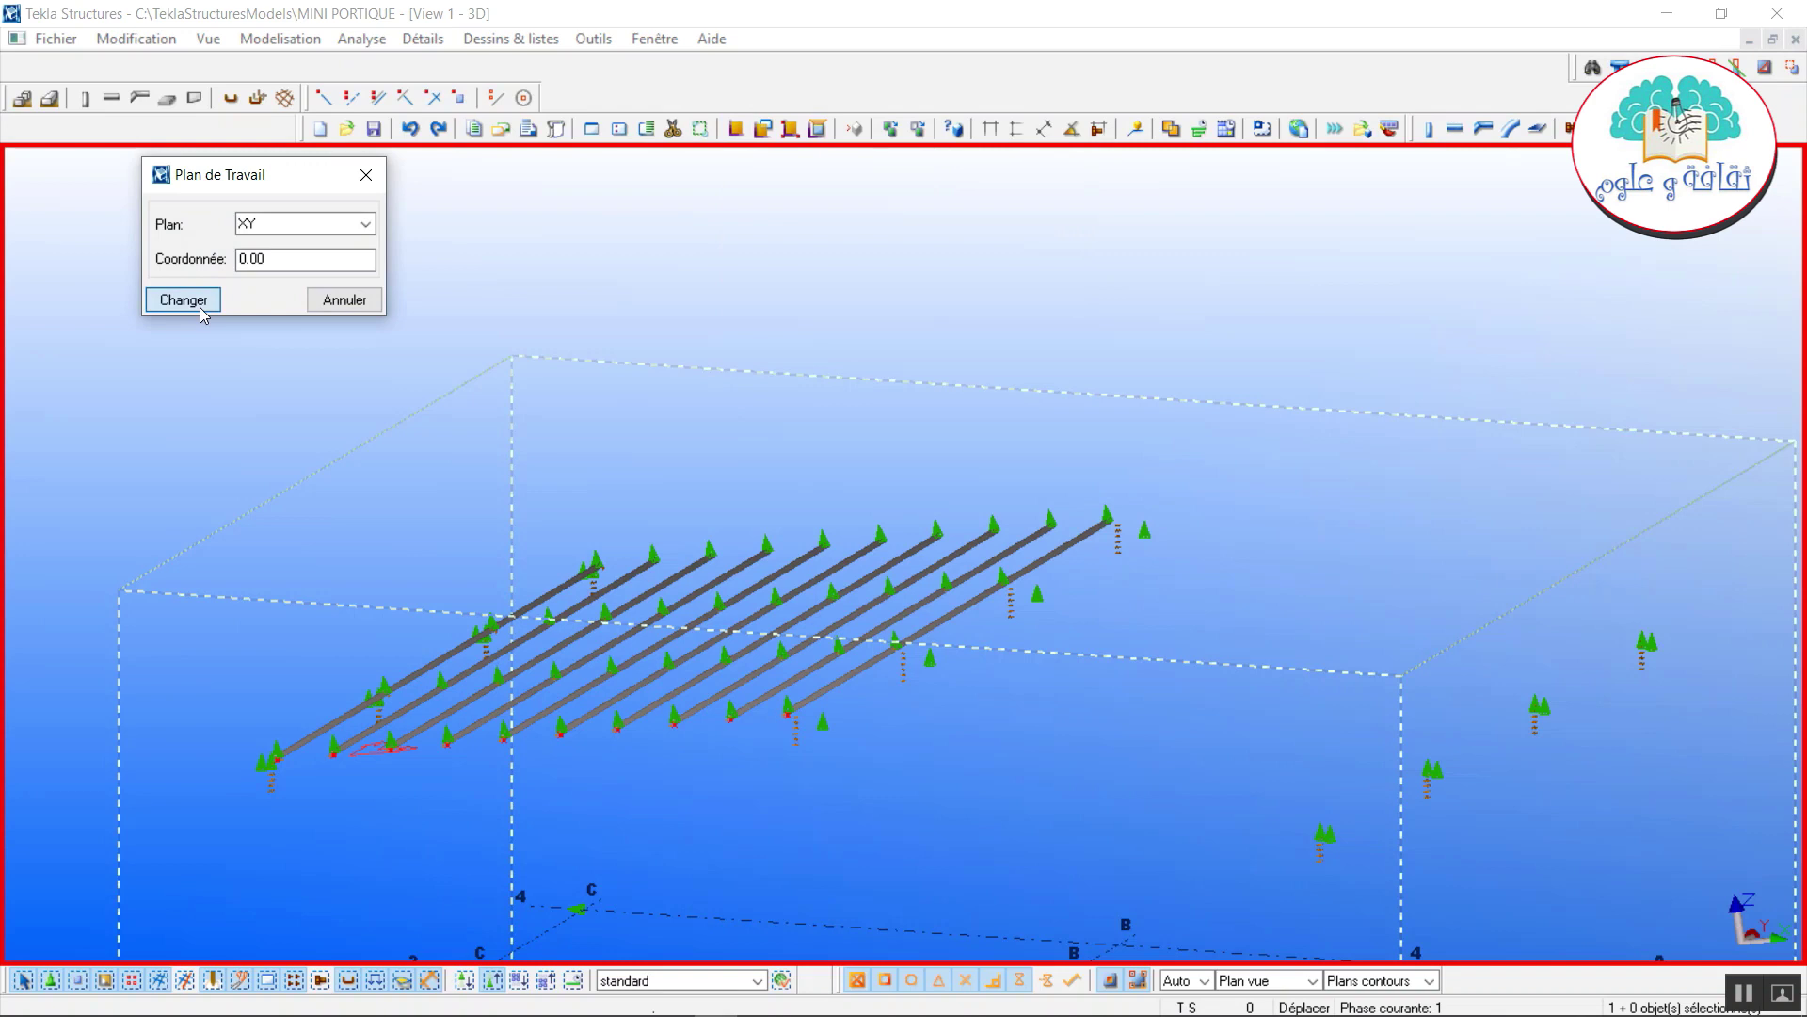
pyautogui.click(366, 175)
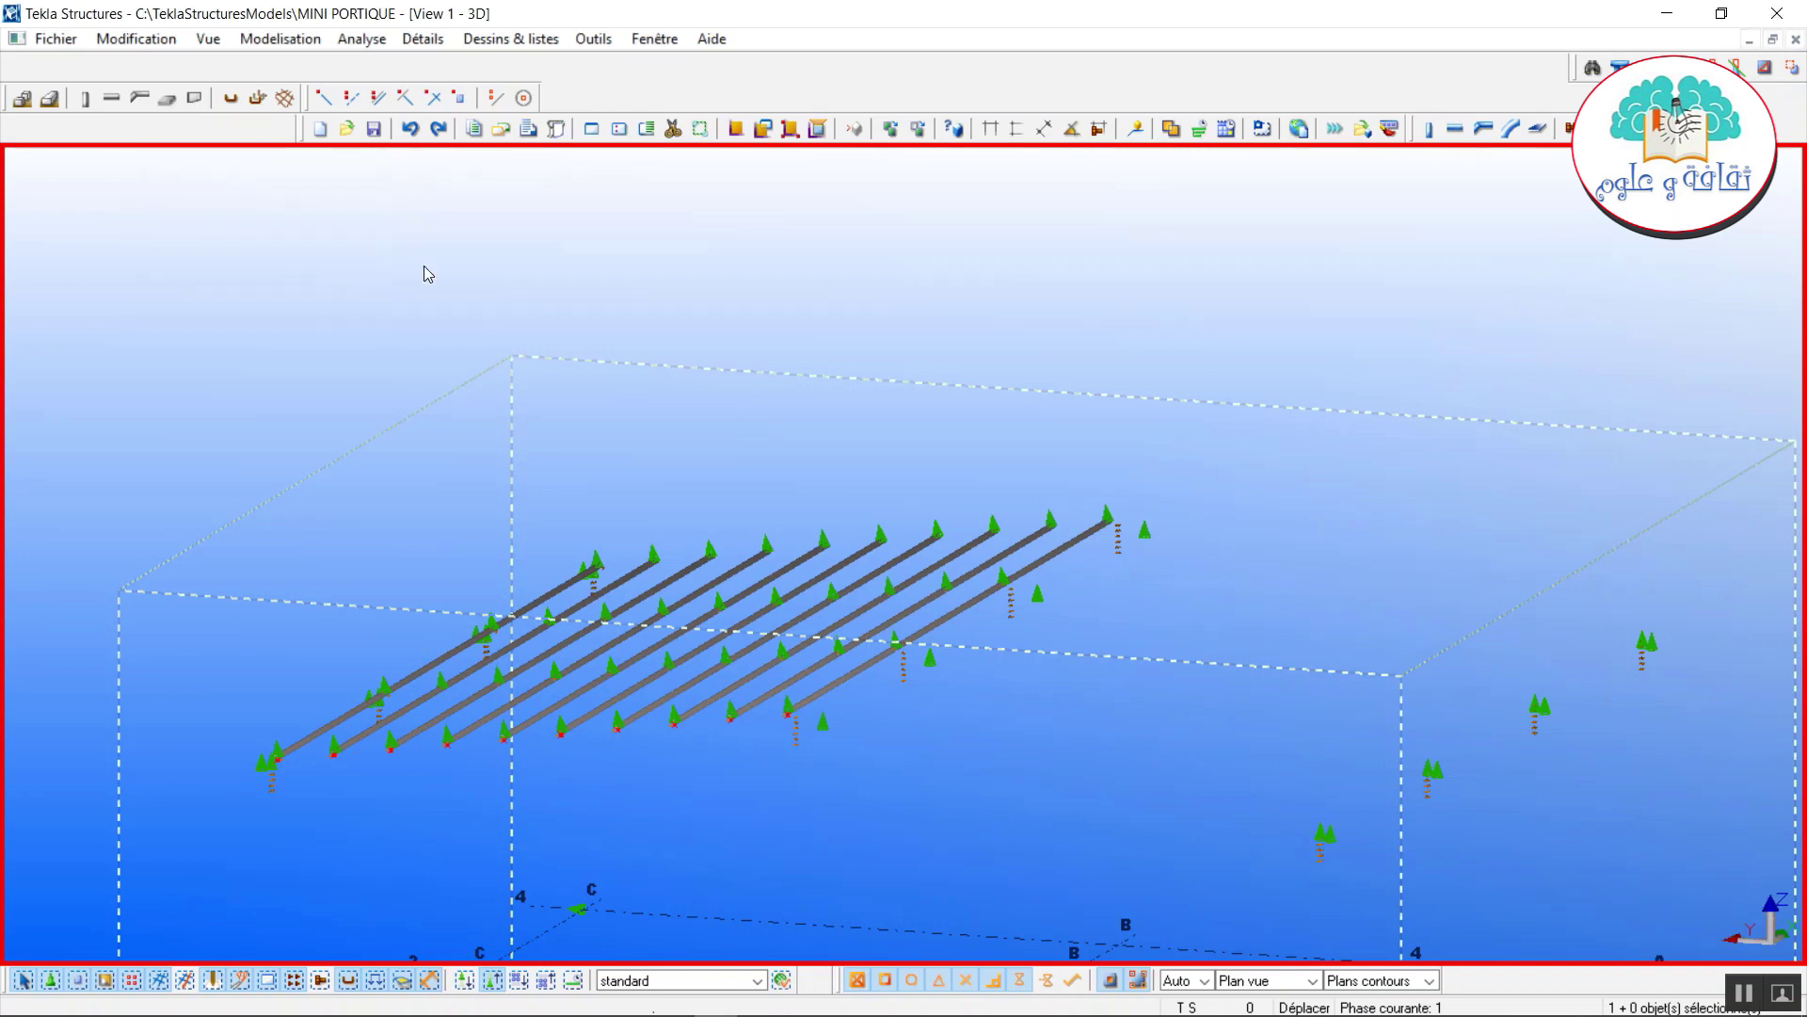
pyautogui.moveTo(695, 392); pyautogui.dragTo(691, 380, button='middle')
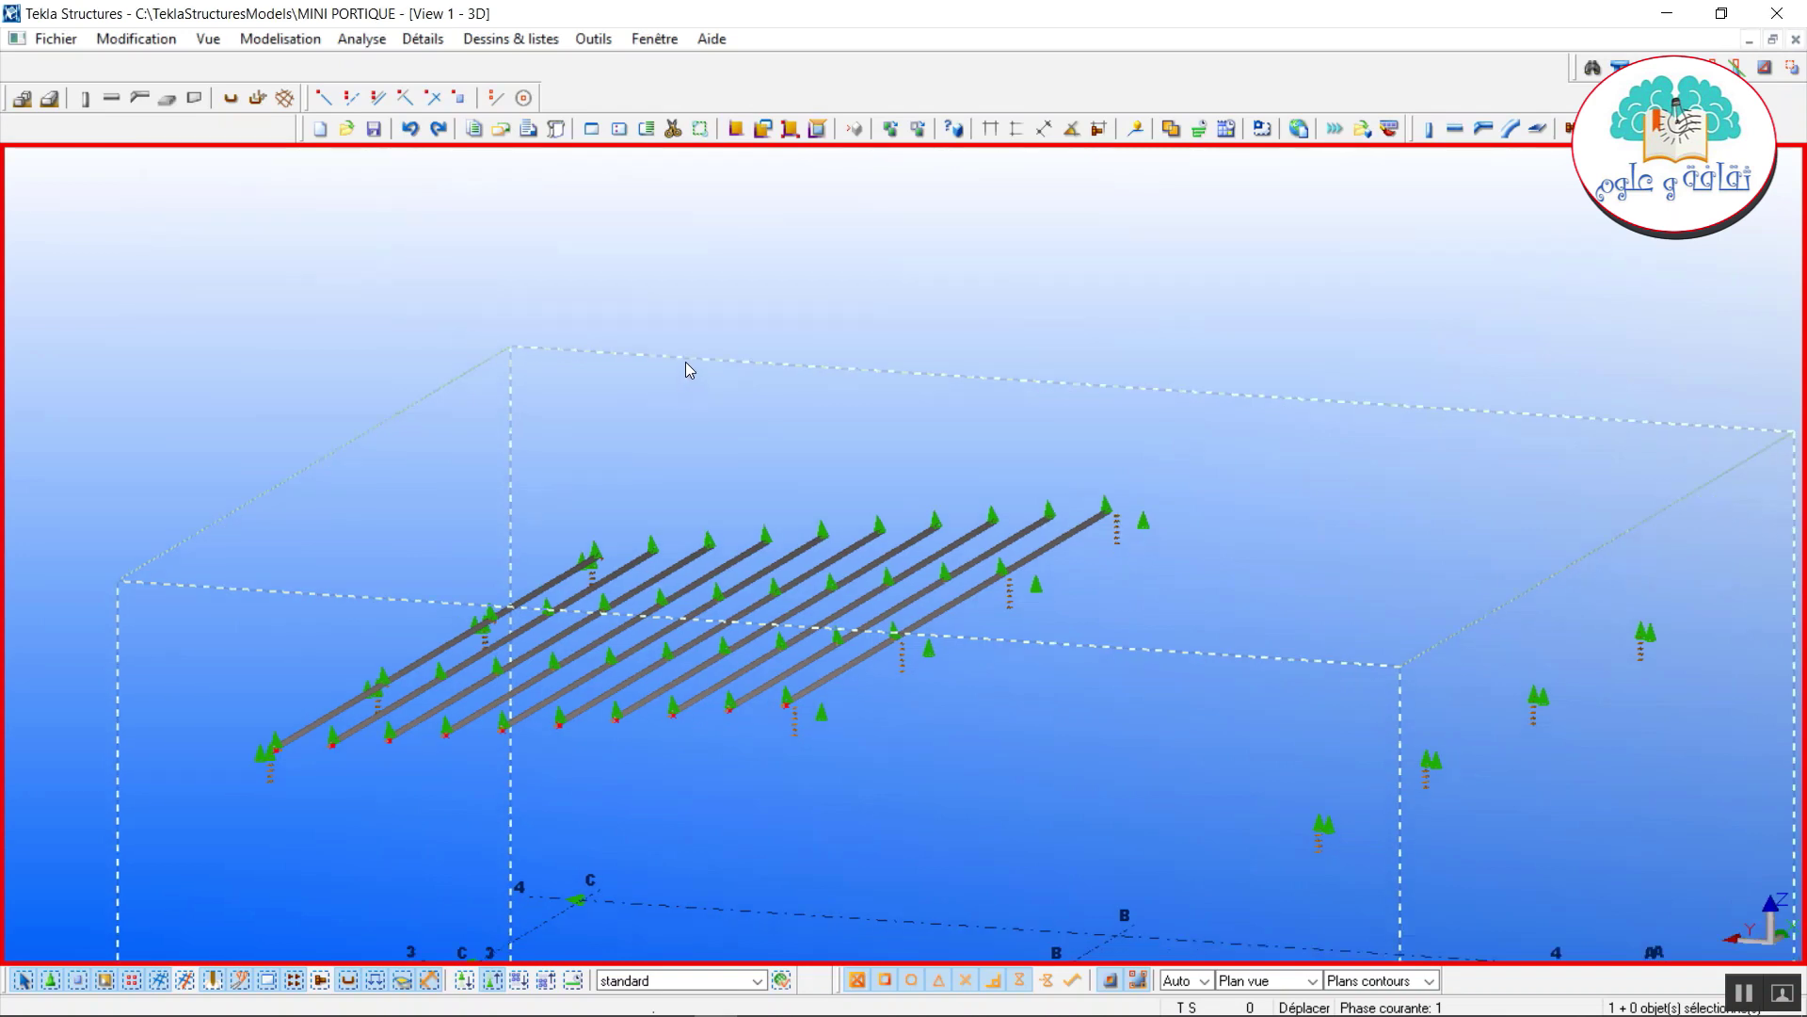
pyautogui.hotkey('ctrl', 'p')
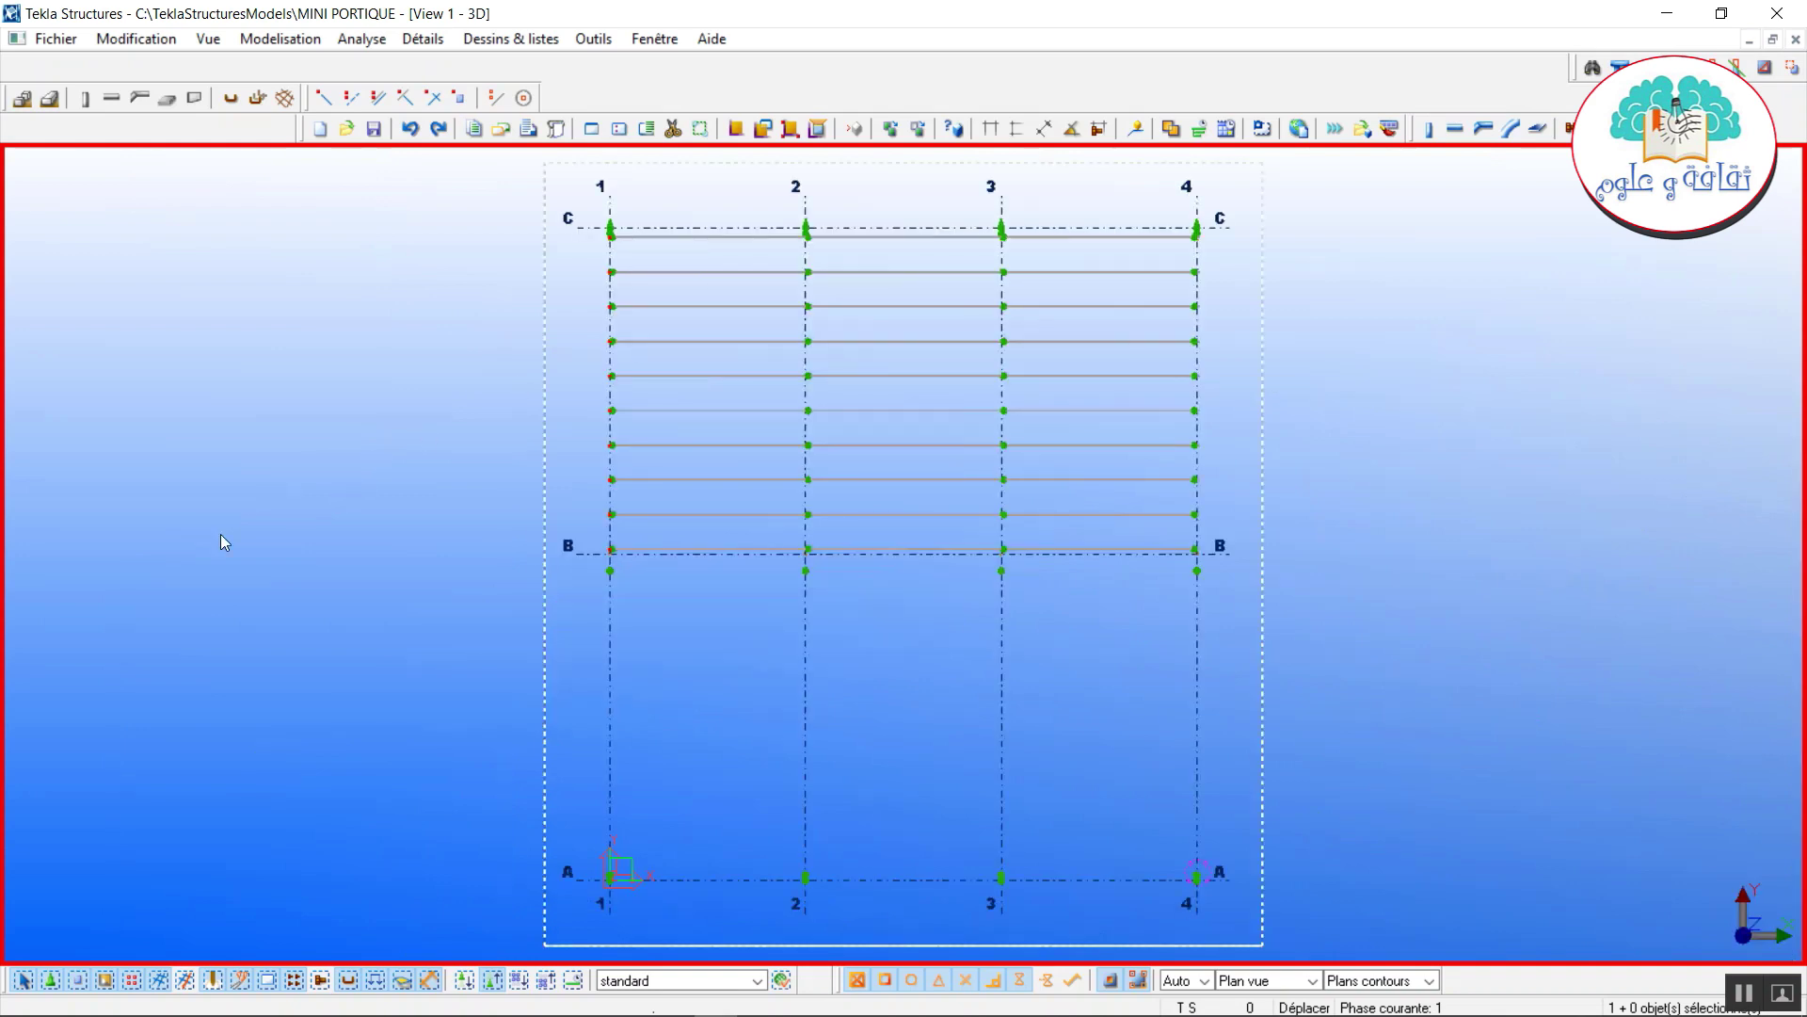
# Restrict selection to parts and mirror-copy all the purlins between grid lines B and C about grid line B.
pyautogui.click(24, 982)
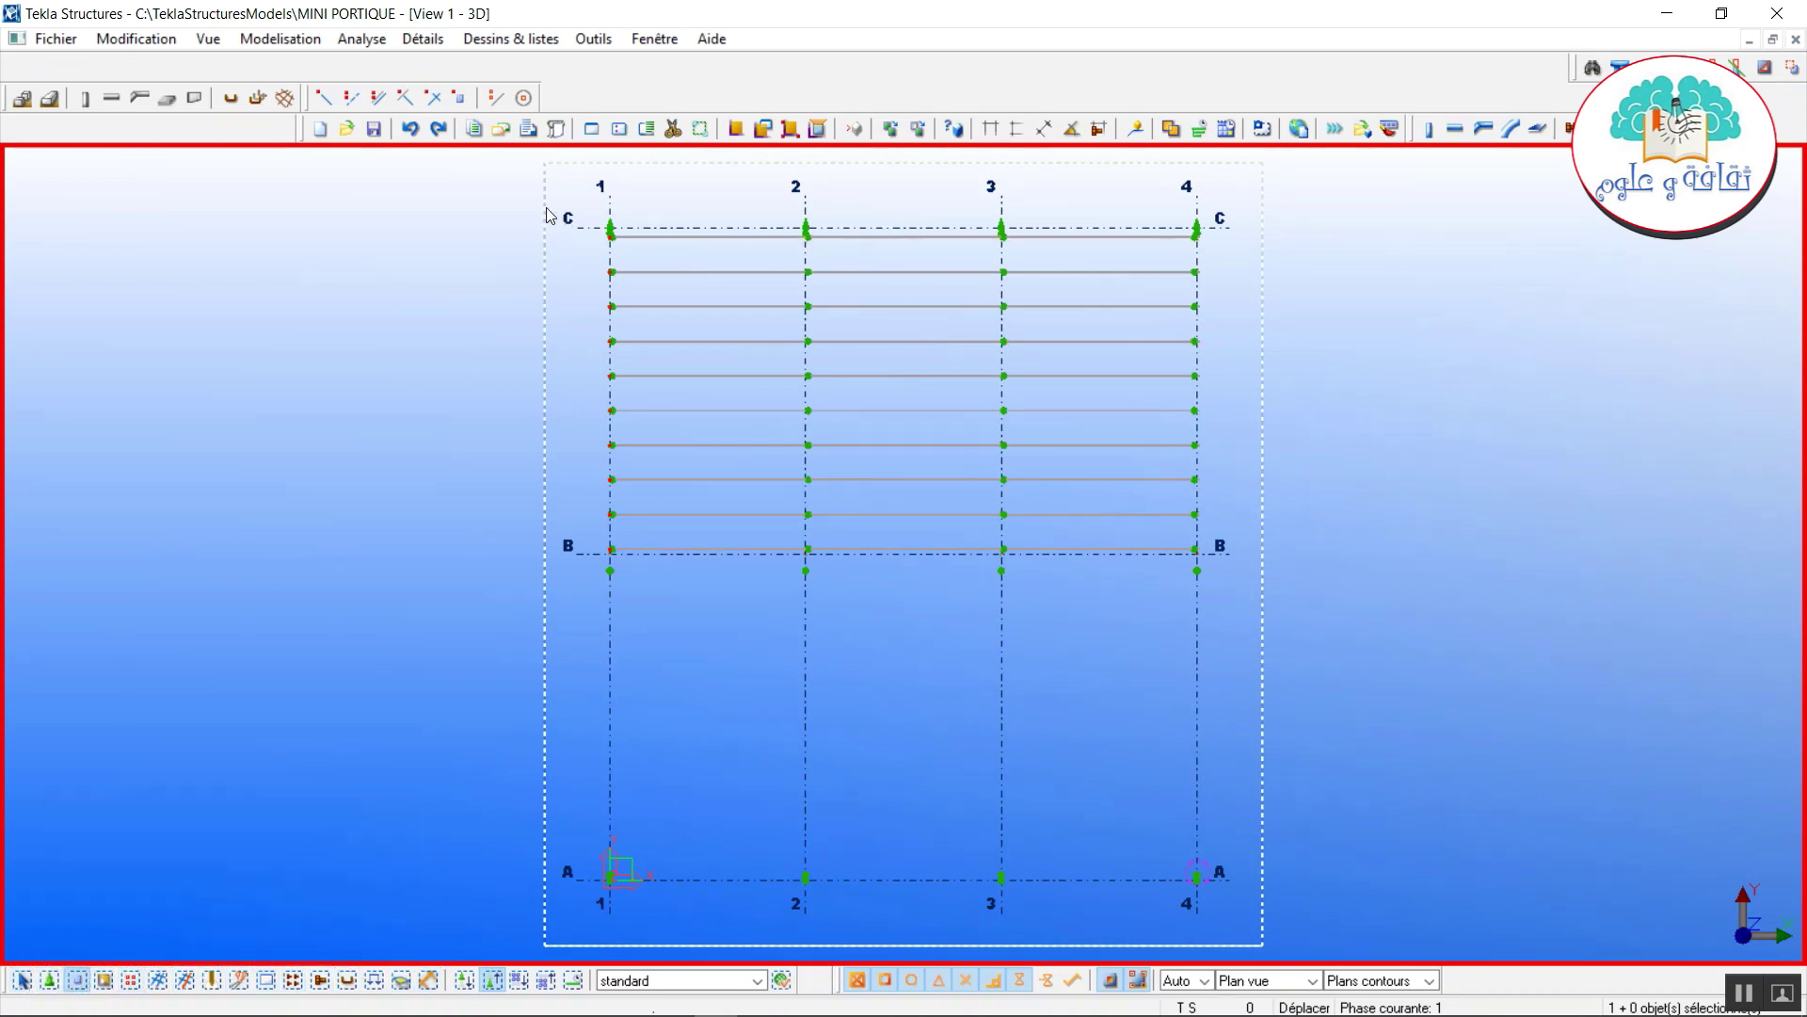
pyautogui.moveTo(542, 203); pyautogui.dragTo(1362, 628)
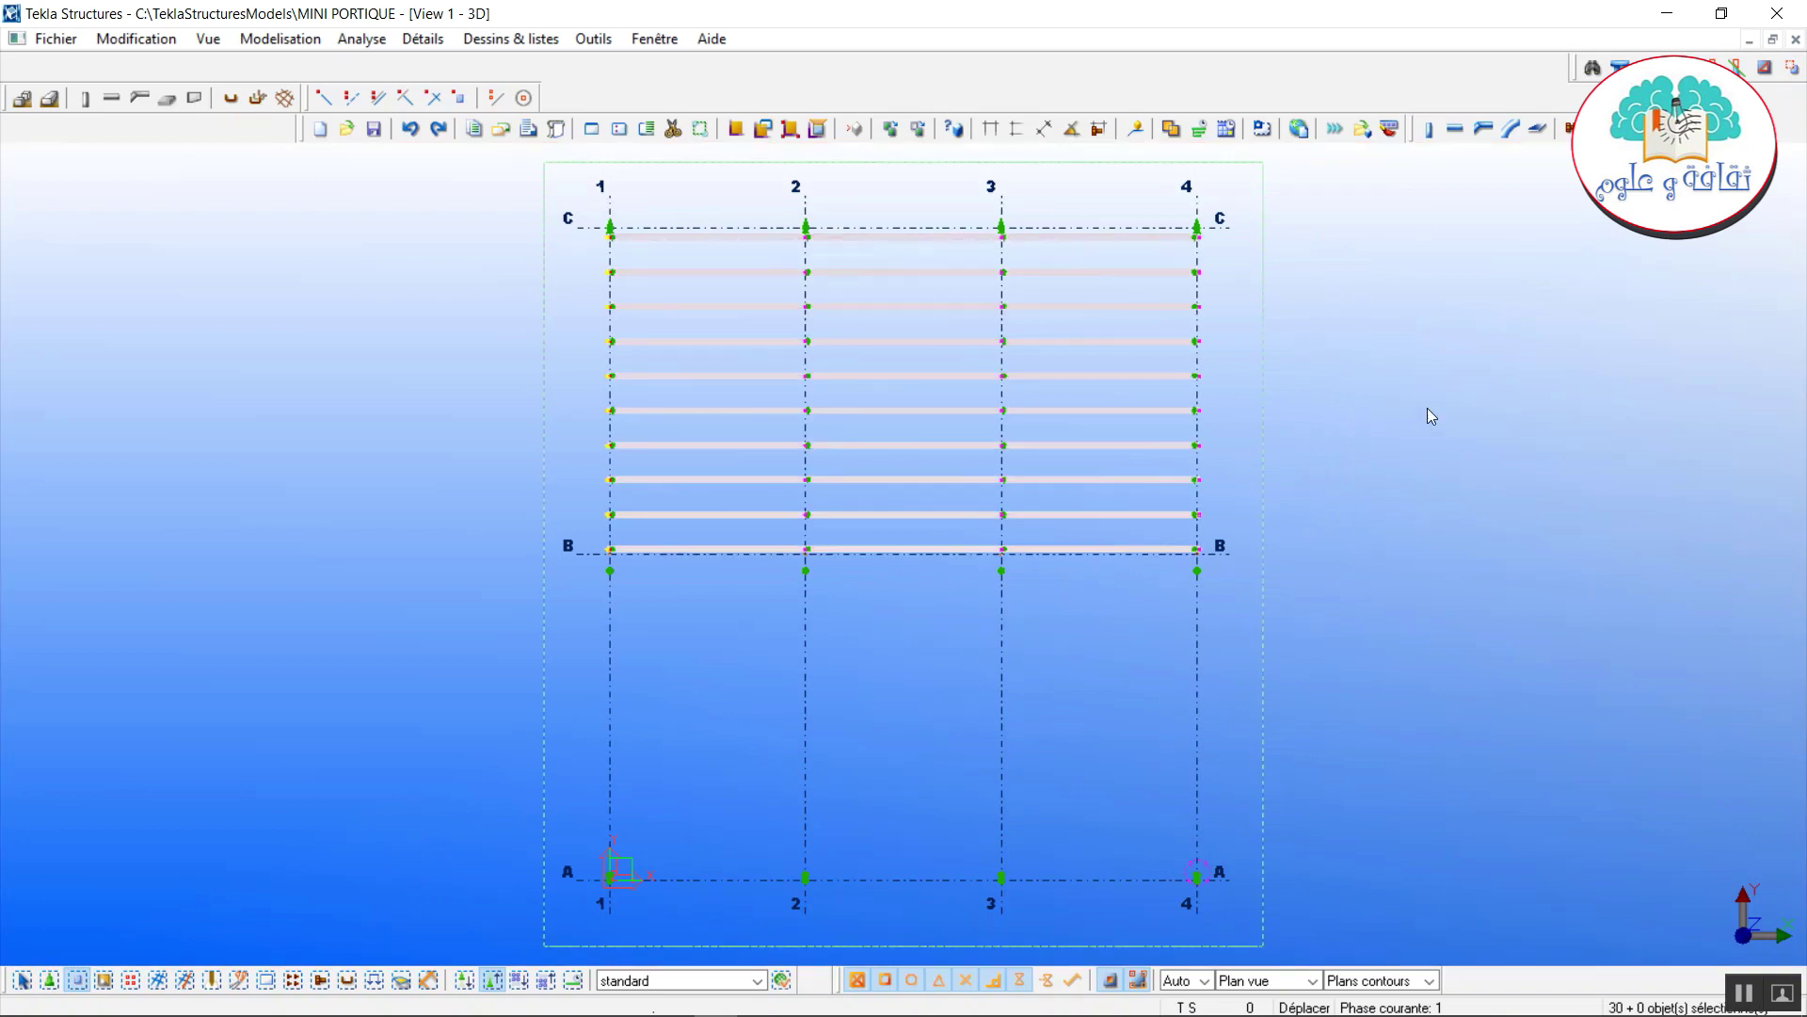
pyautogui.rightClick(1380, 349)
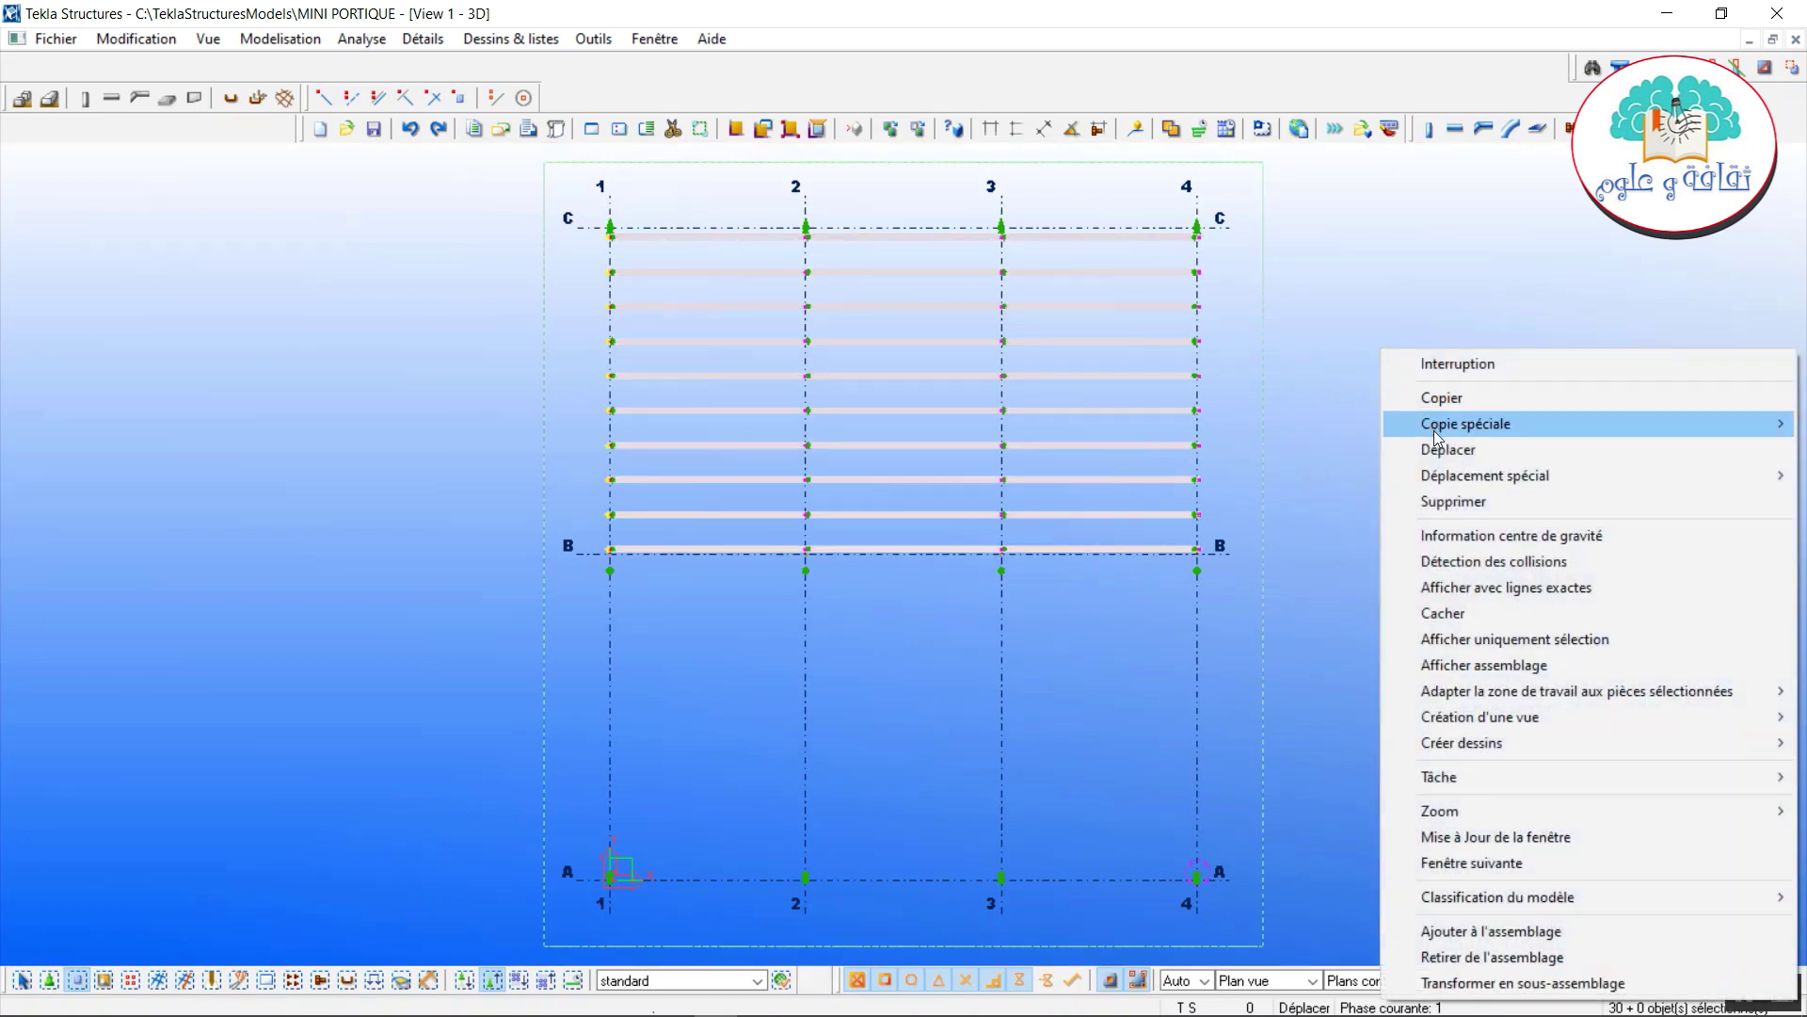
pyautogui.moveTo(1436, 436)
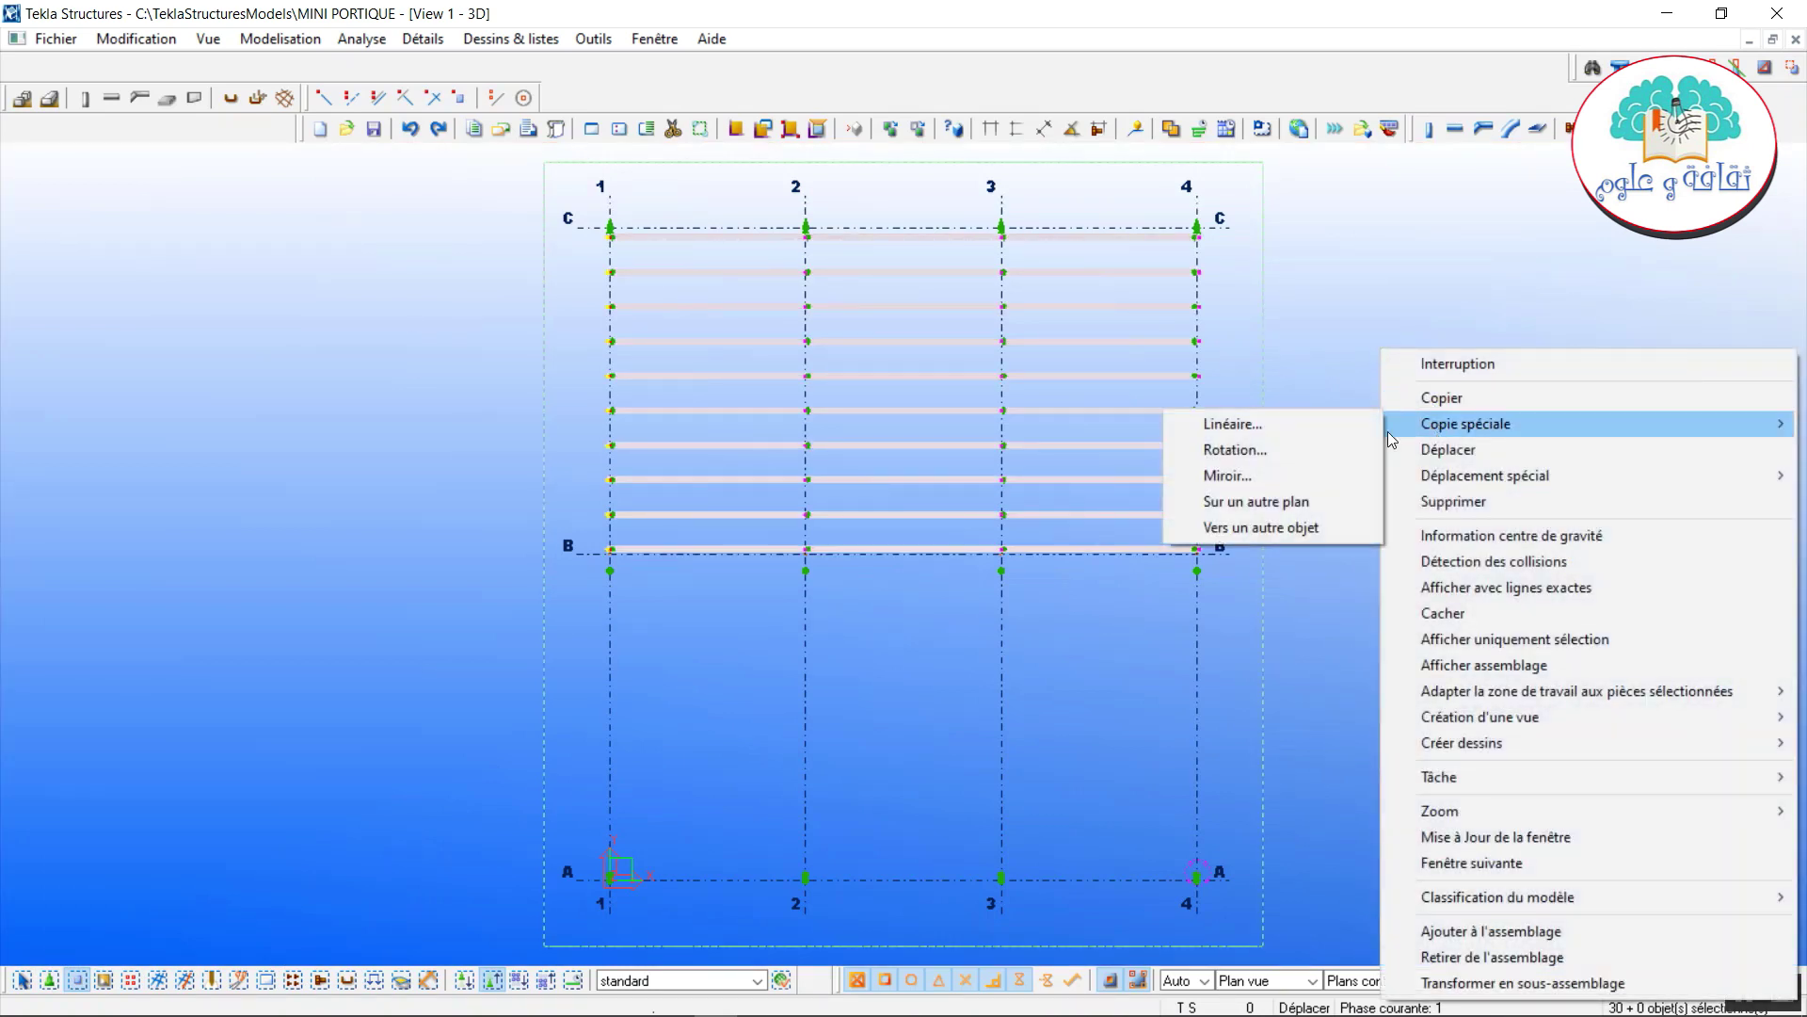
pyautogui.click(1249, 473)
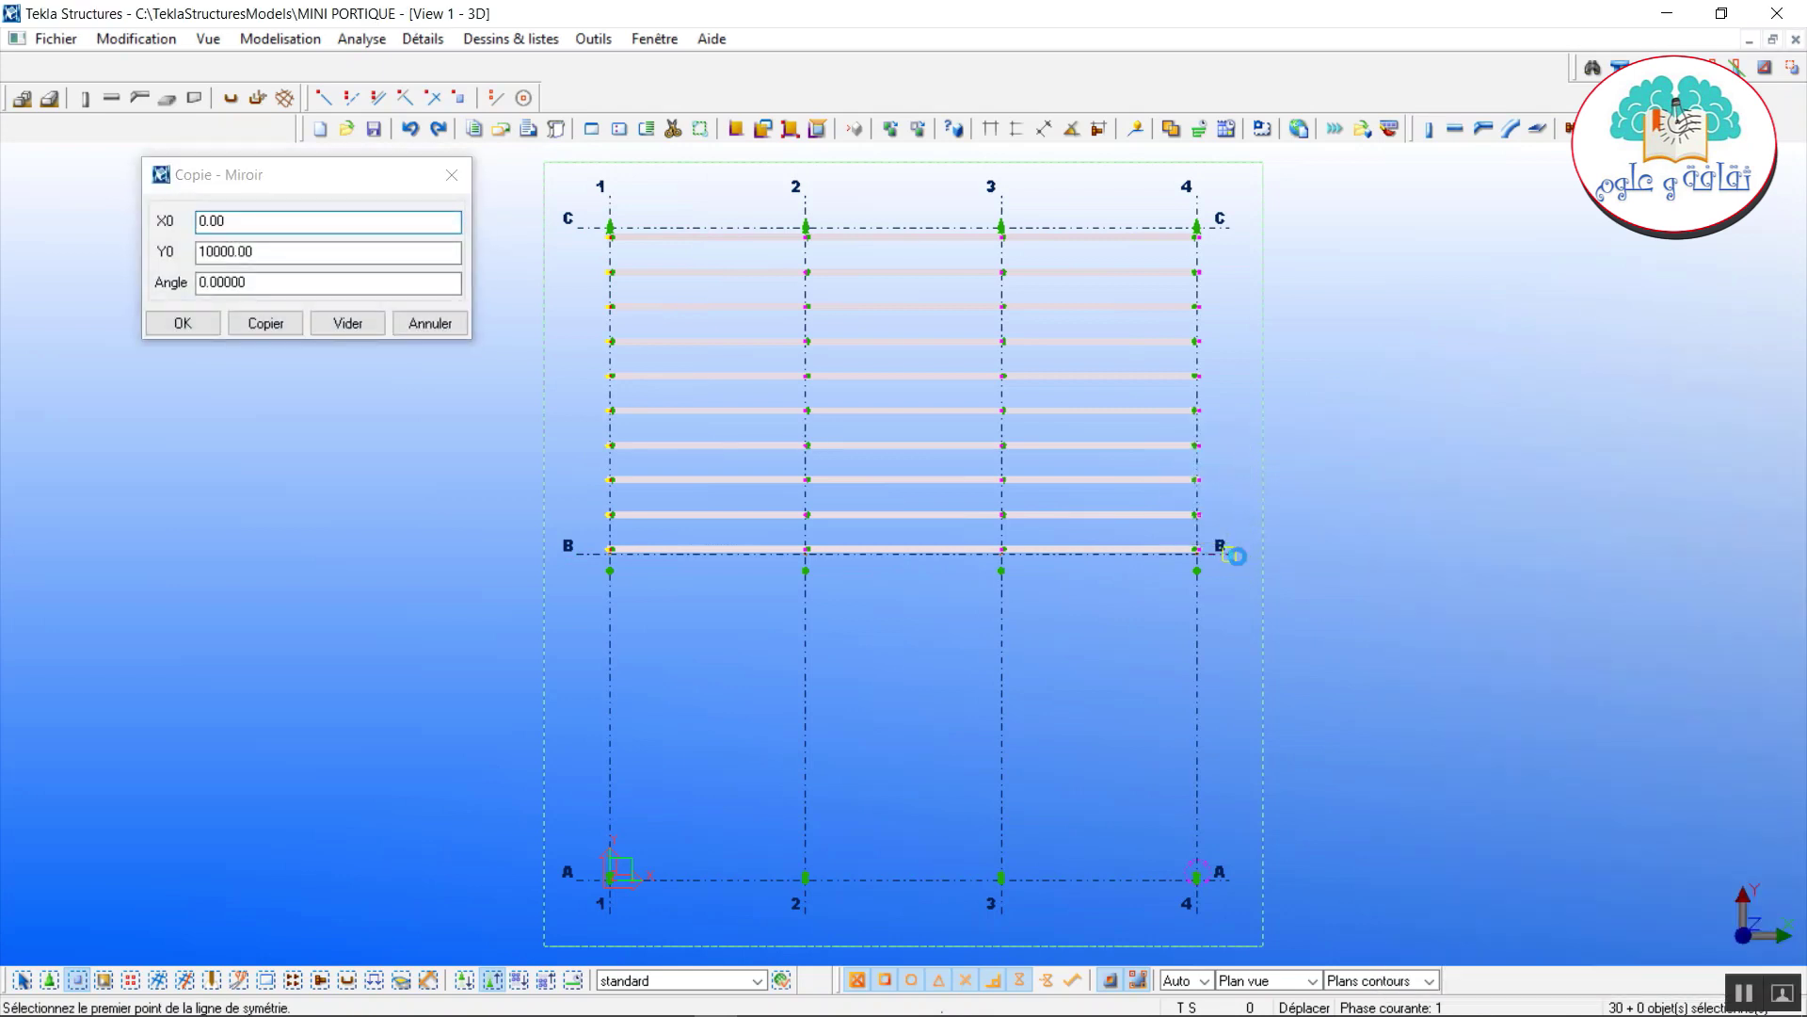
pyautogui.click(1233, 554)
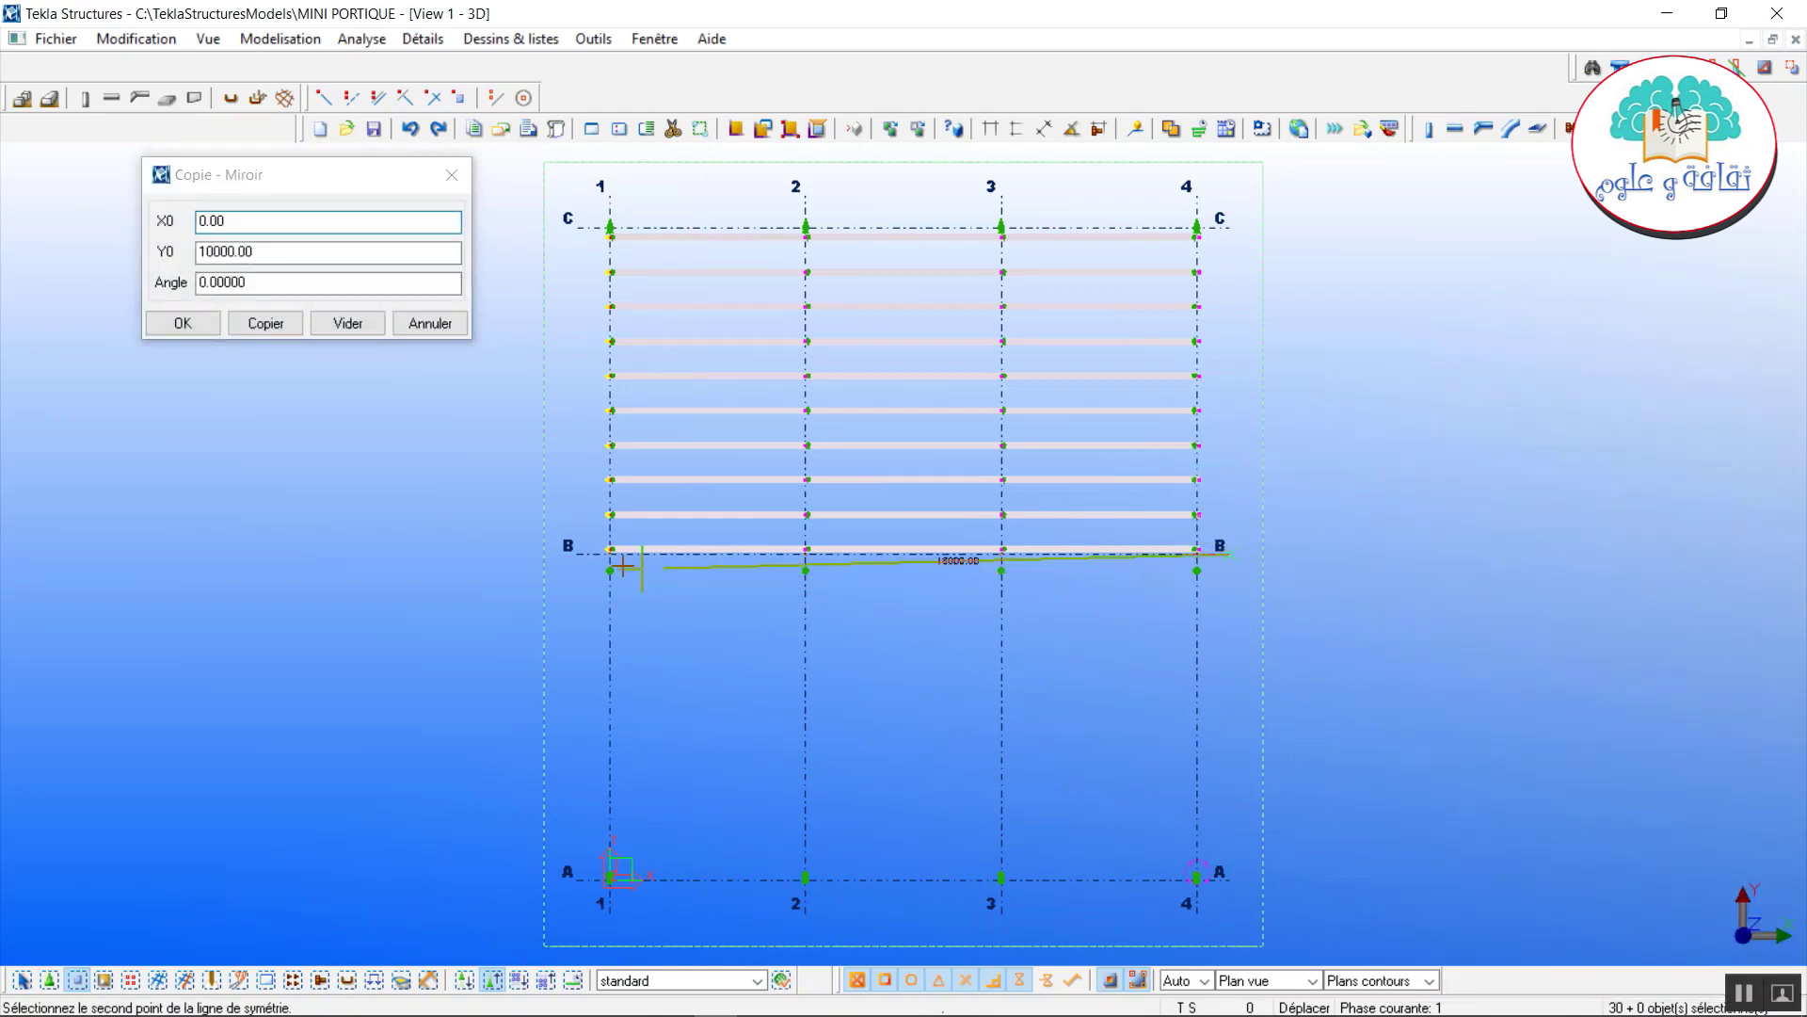
pyautogui.click(575, 553)
pyautogui.click(278, 324)
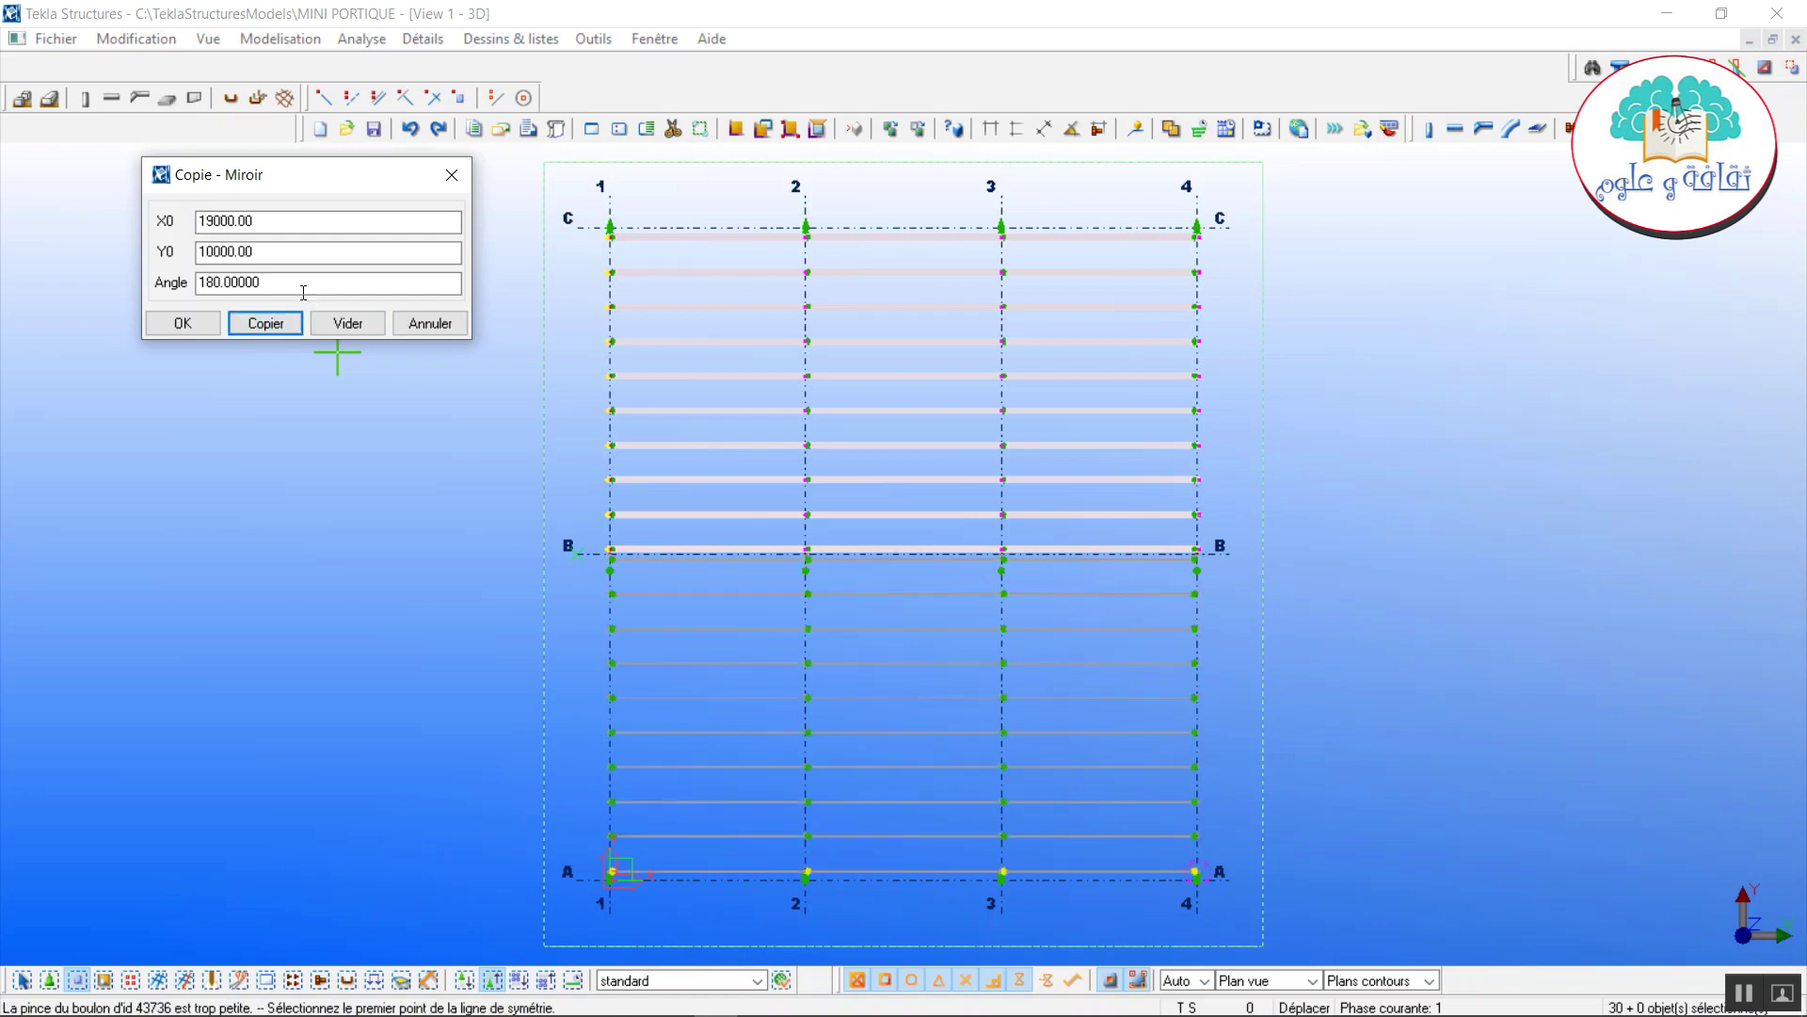
pyautogui.click(452, 174)
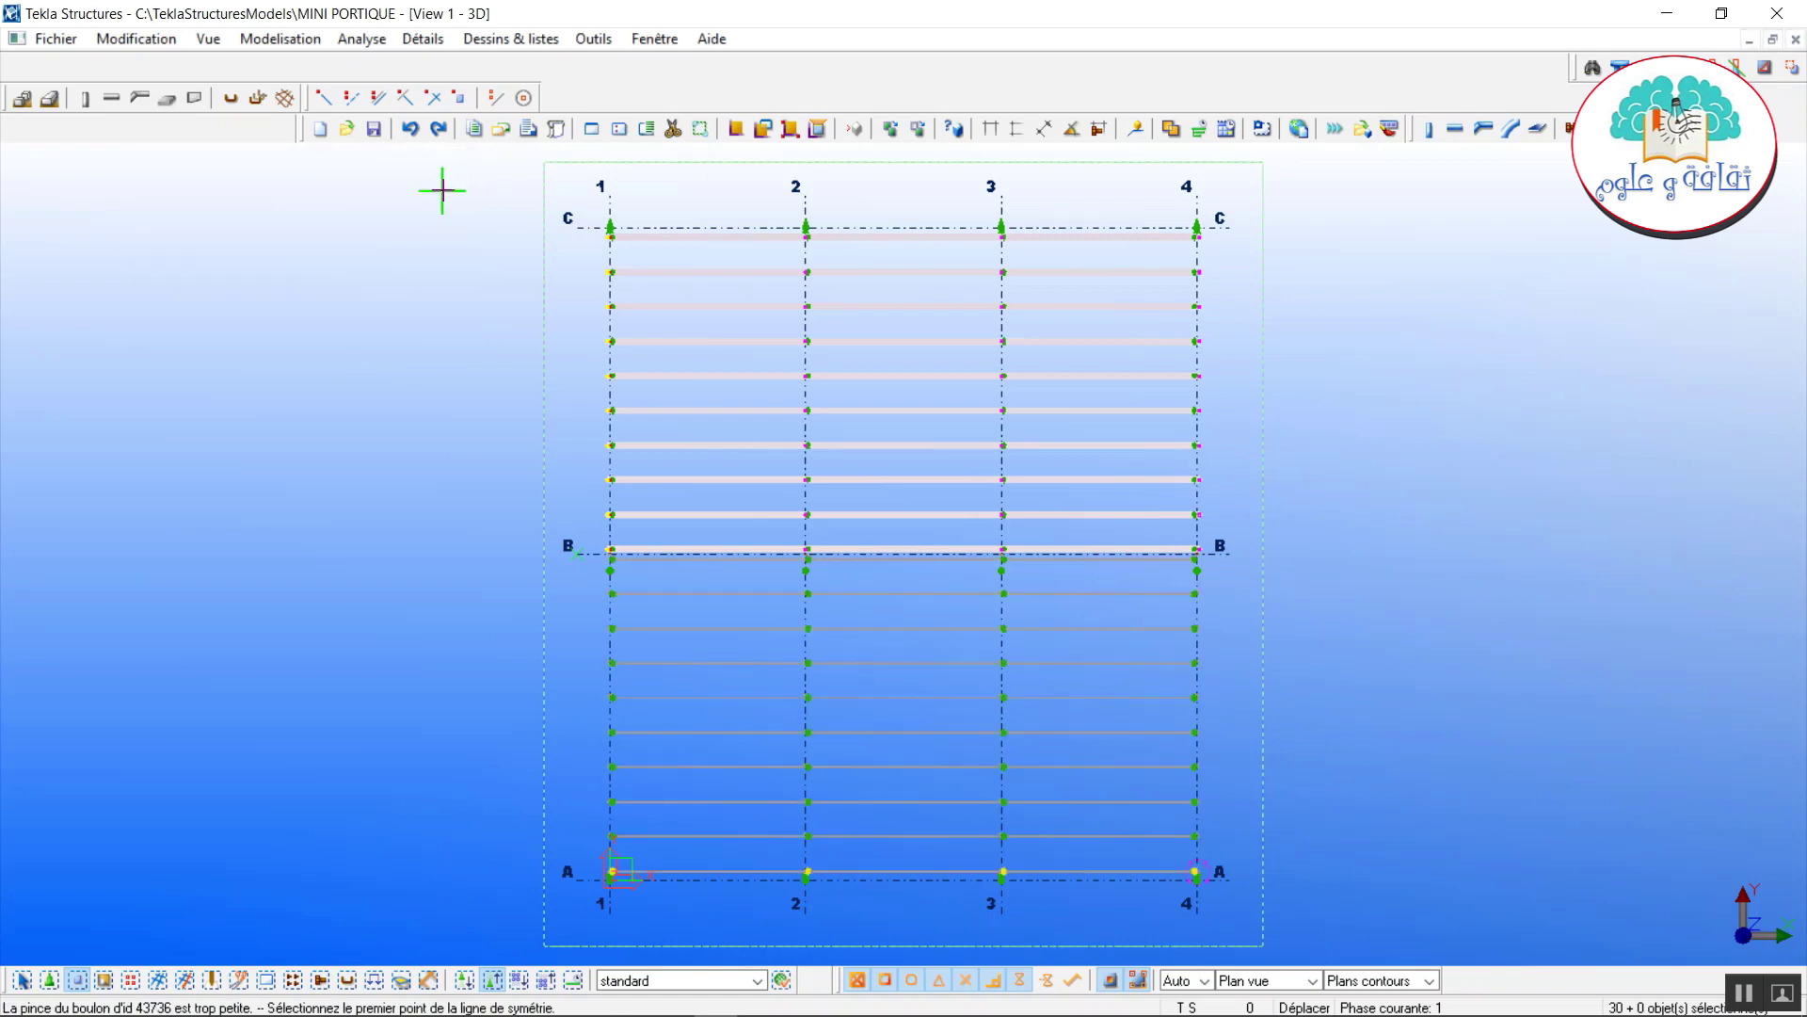
pyautogui.rightClick(440, 191)
pyautogui.click(516, 202)
pyautogui.click(456, 270)
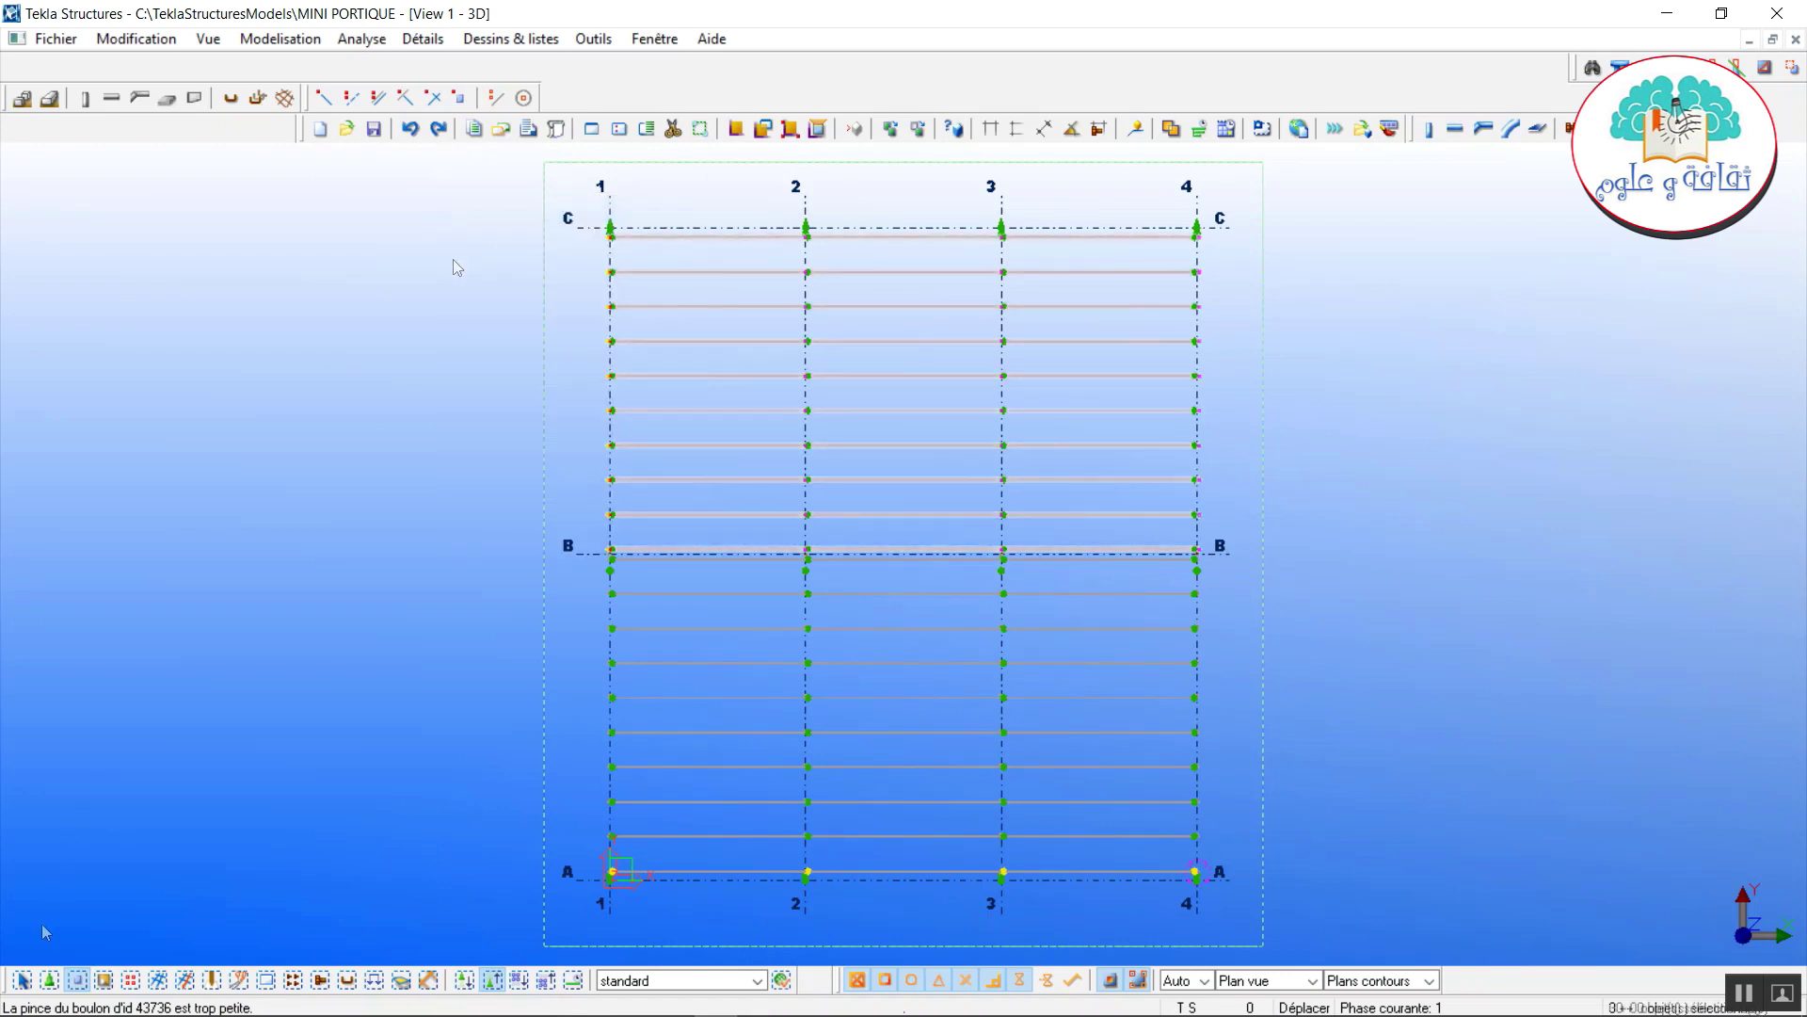
# Re-enable selection of all object types and disable the PANNE row in the 3D view's object group filter, closing the view properties.
pyautogui.click(24, 980)
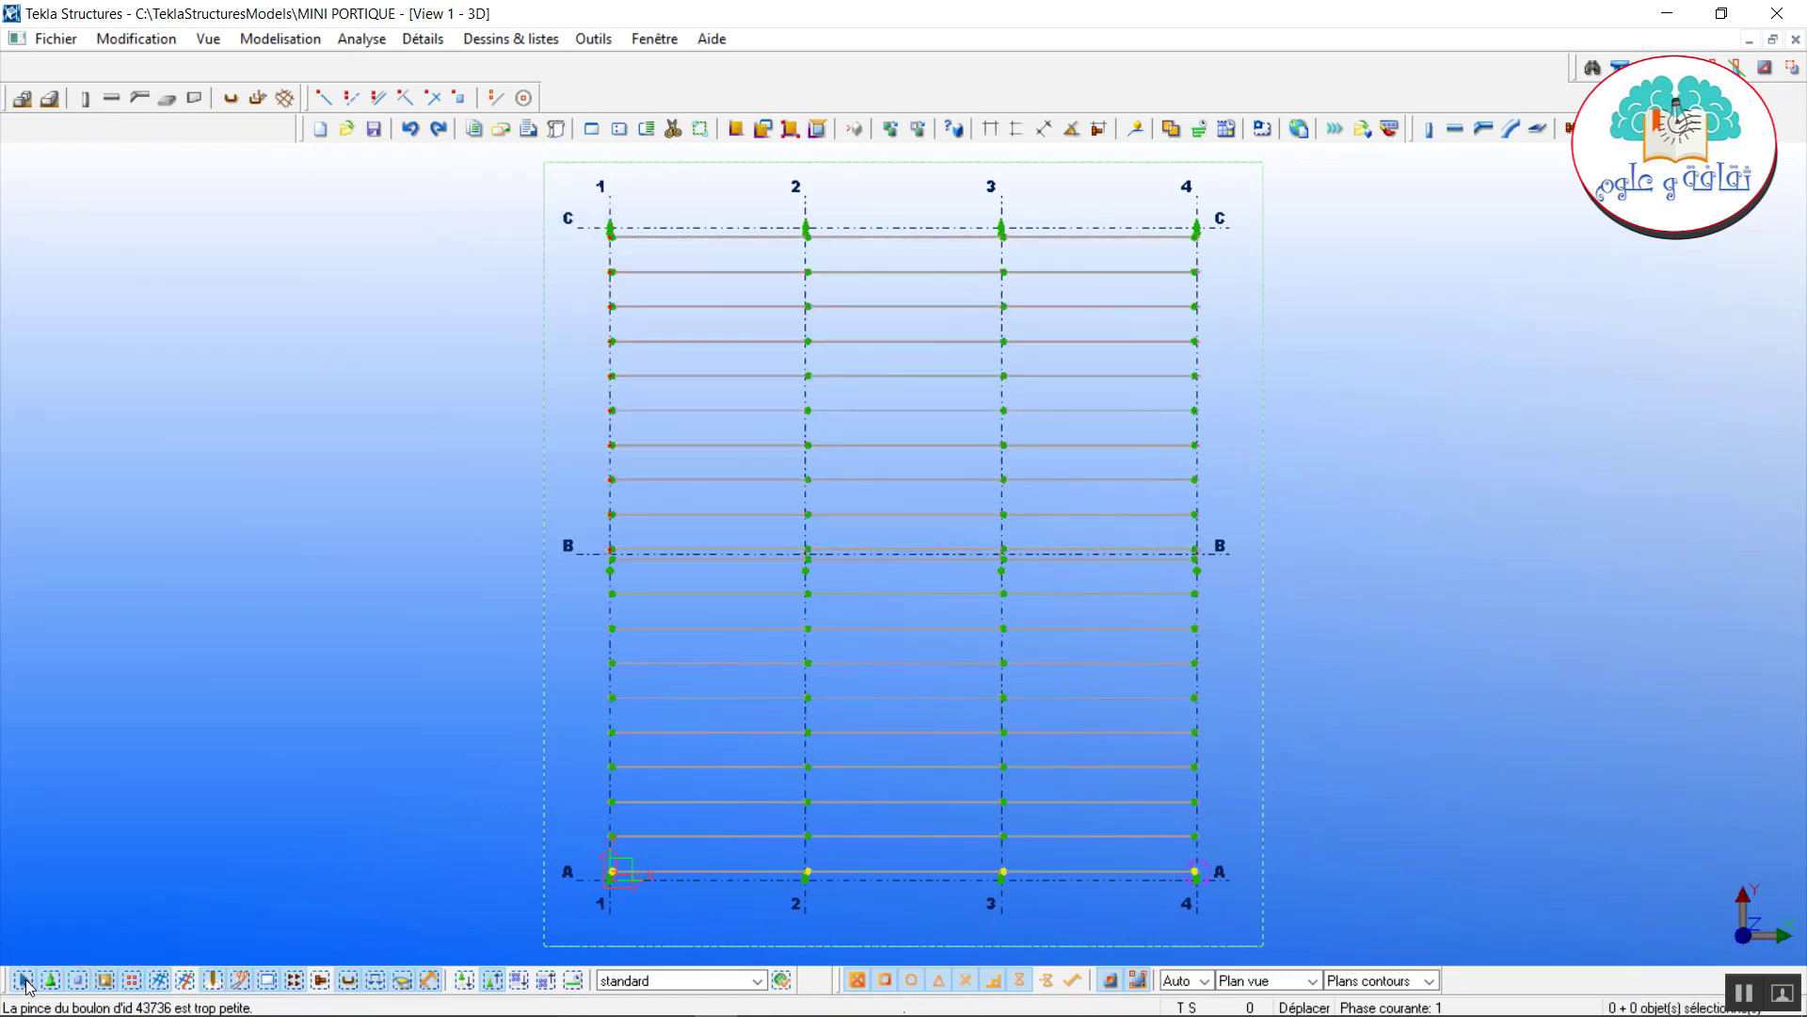
pyautogui.click(386, 453)
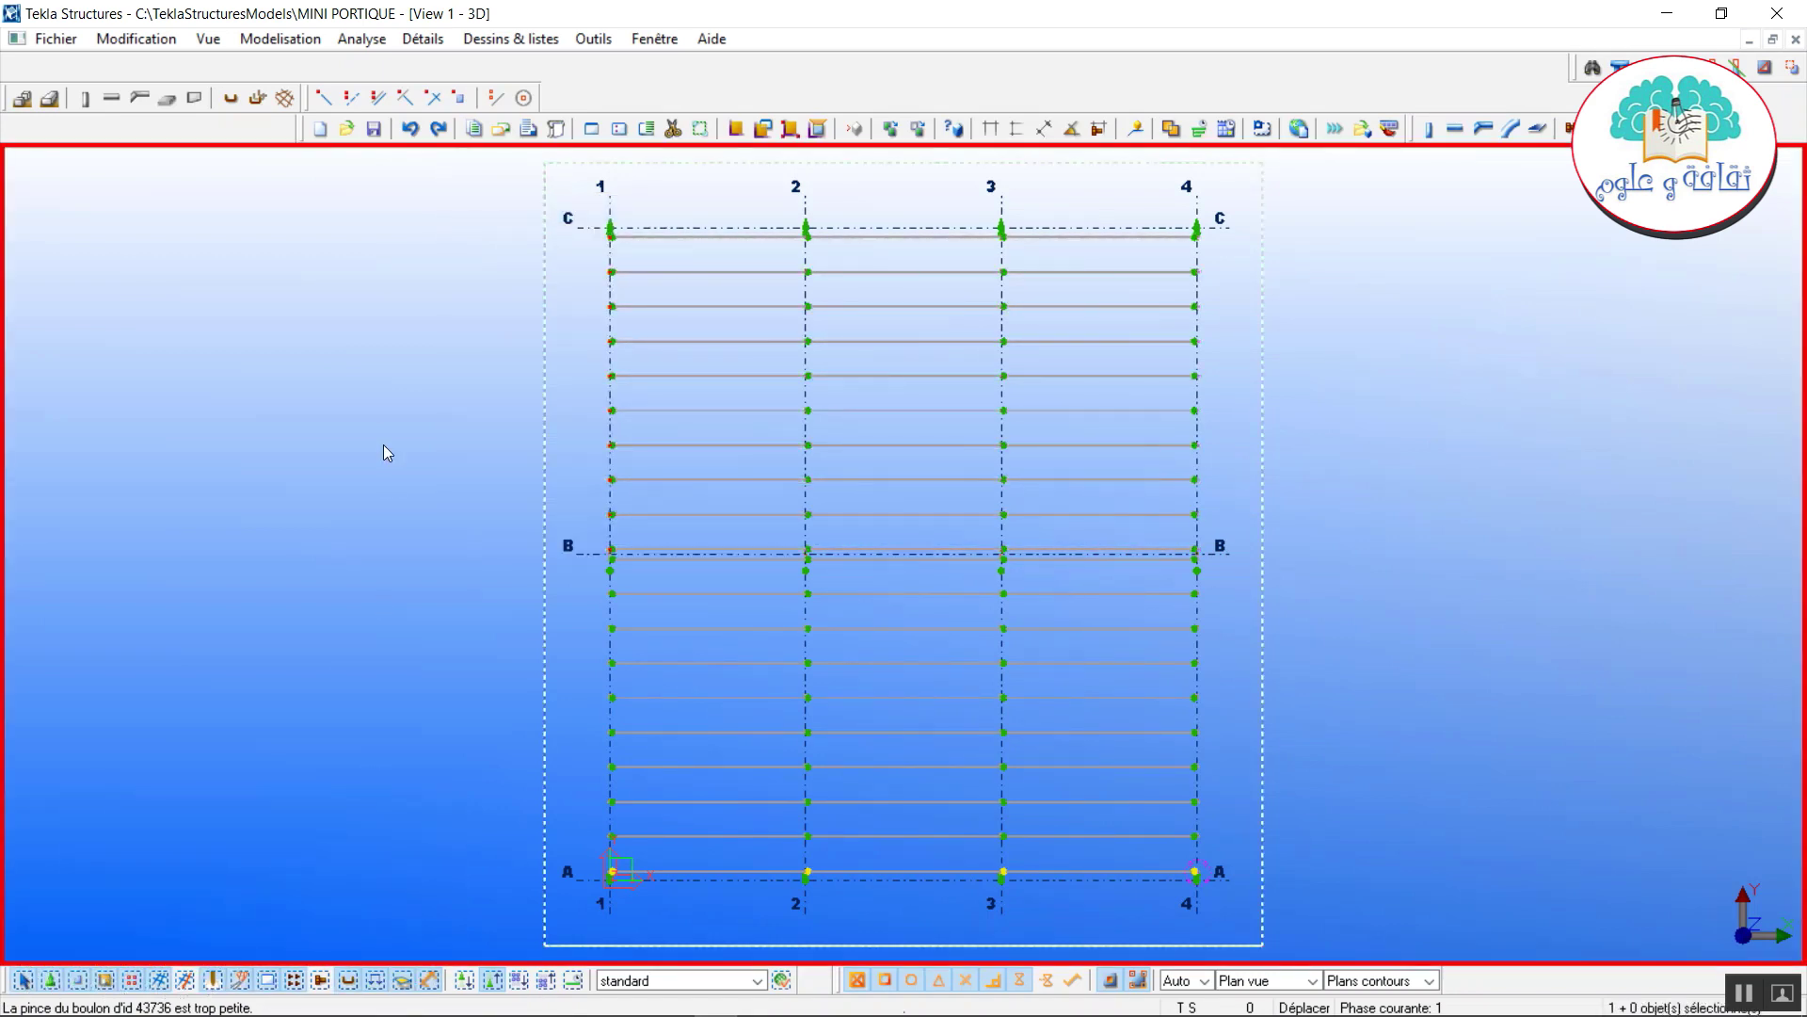
pyautogui.doubleClick(383, 446)
pyautogui.click(1303, 624)
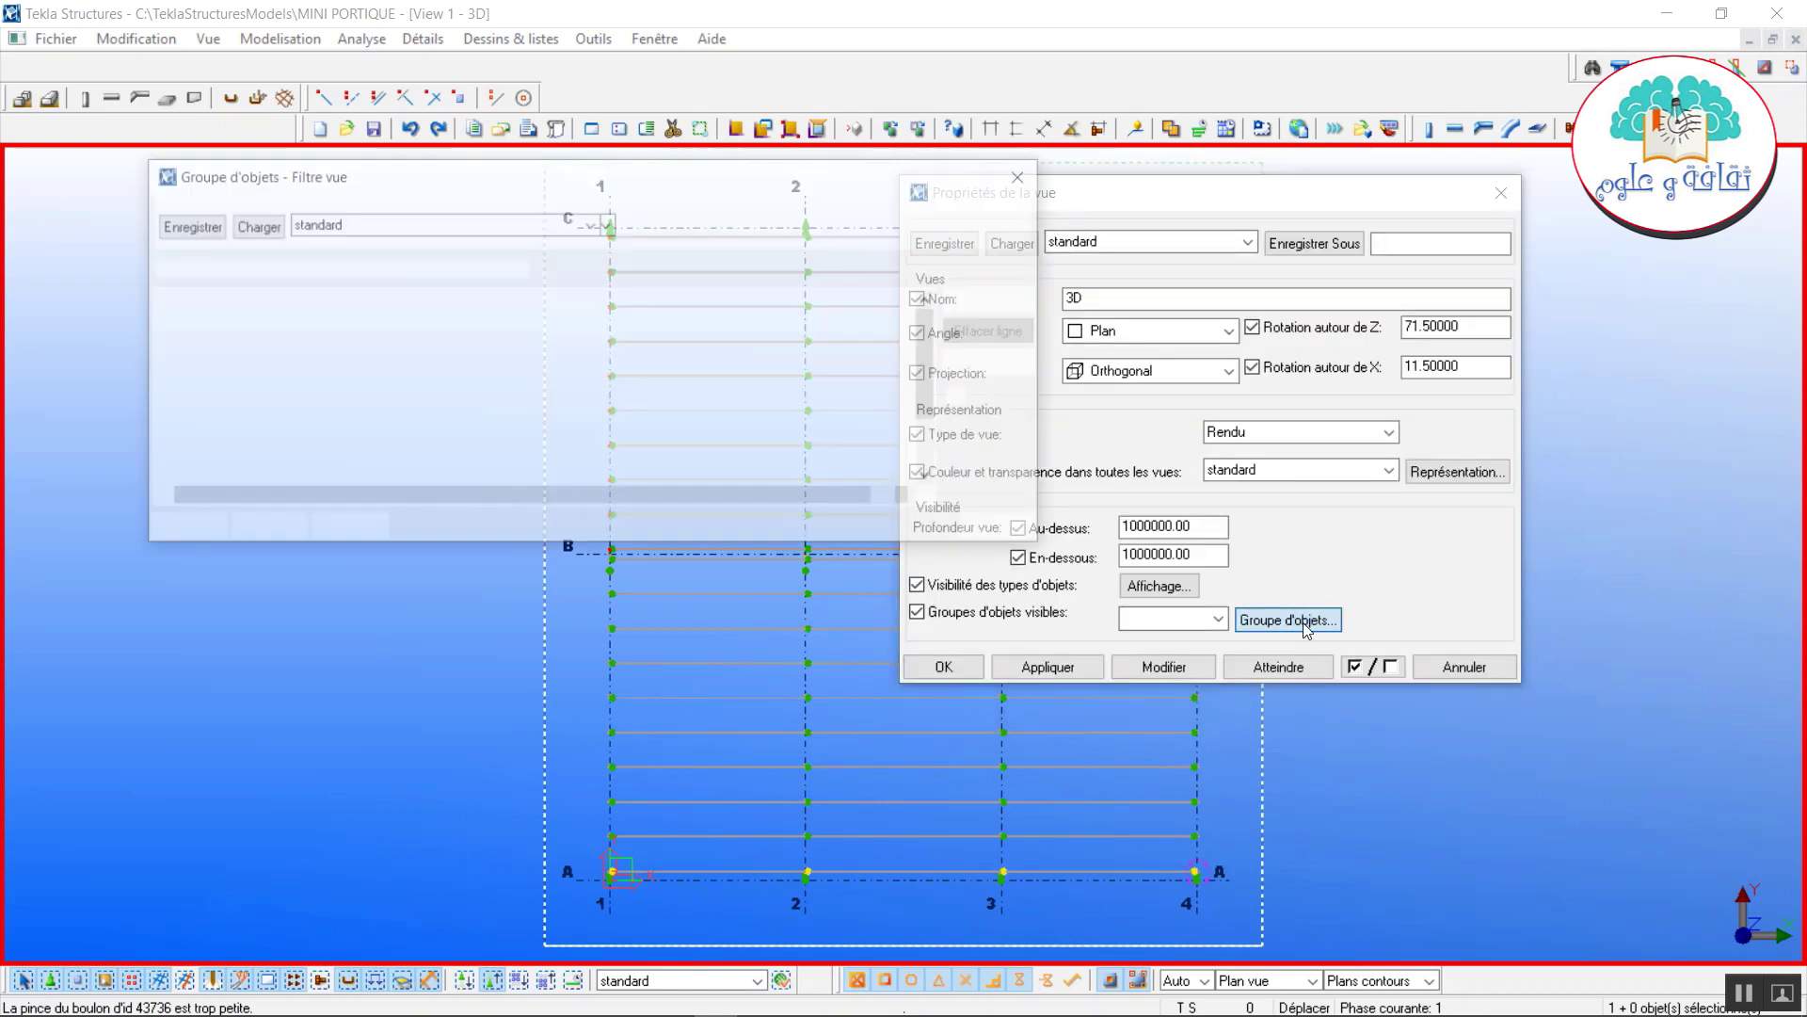
pyautogui.click(165, 329)
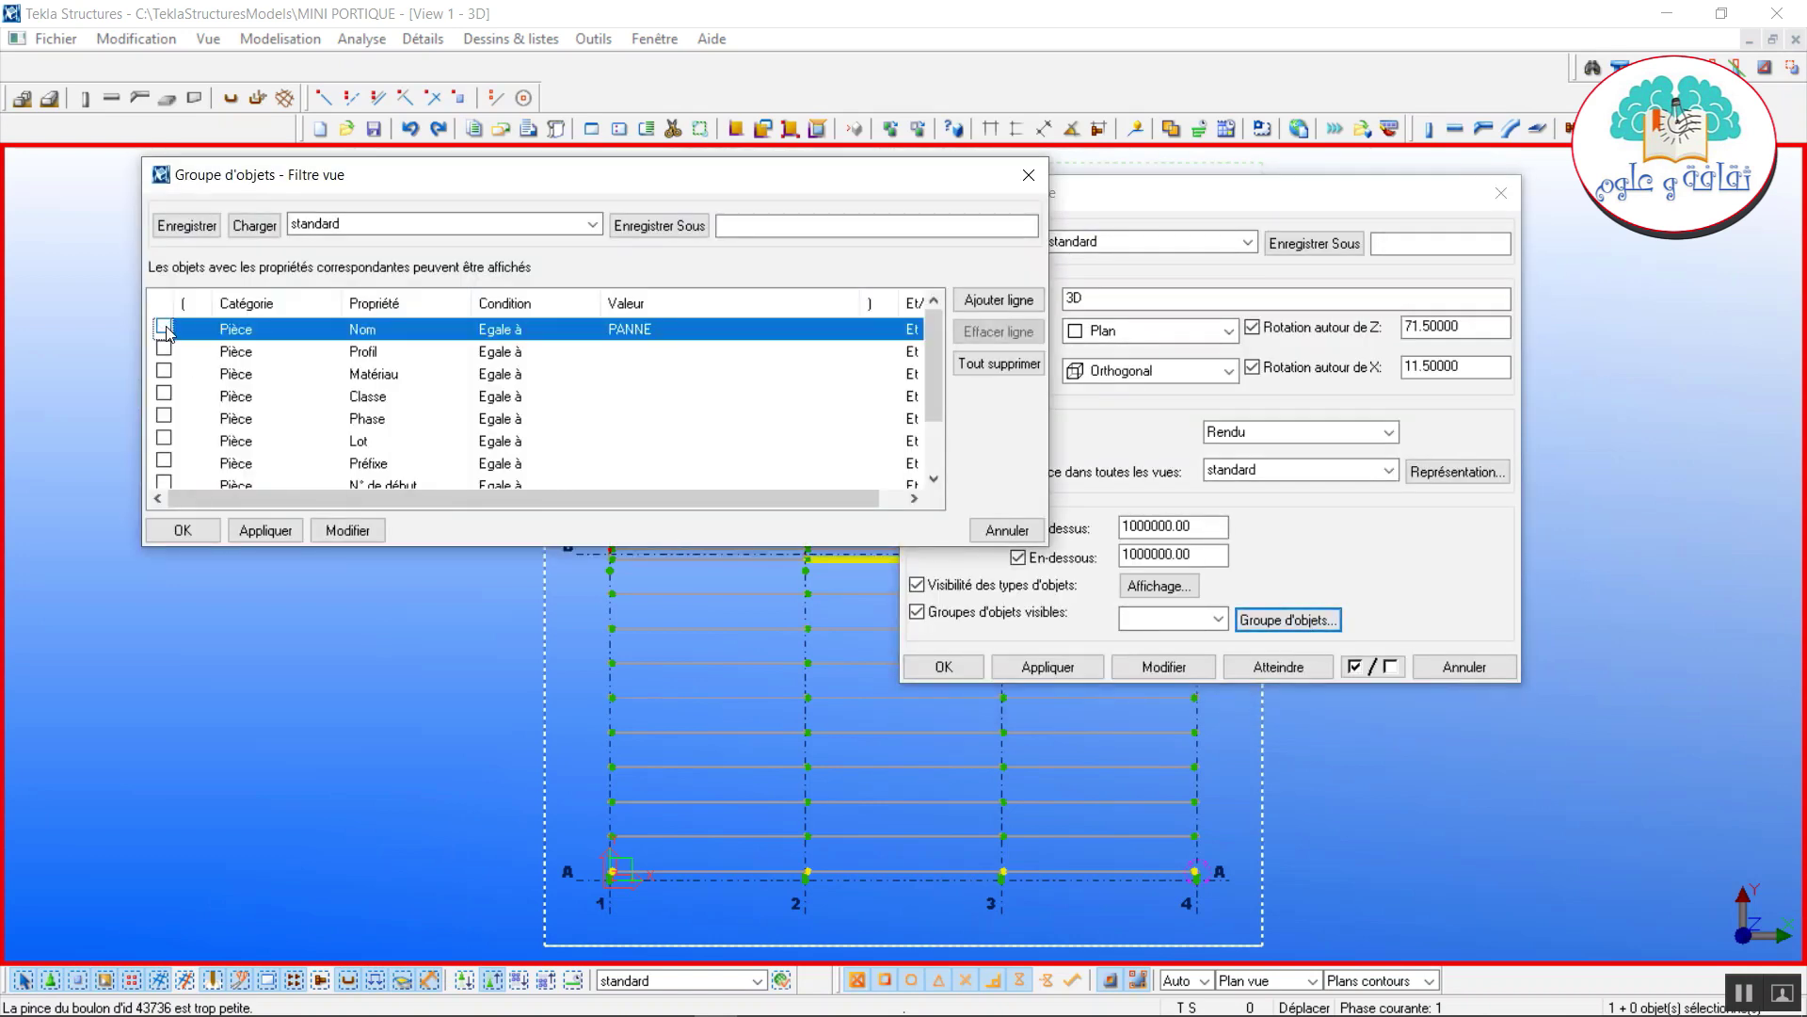
pyautogui.click(364, 532)
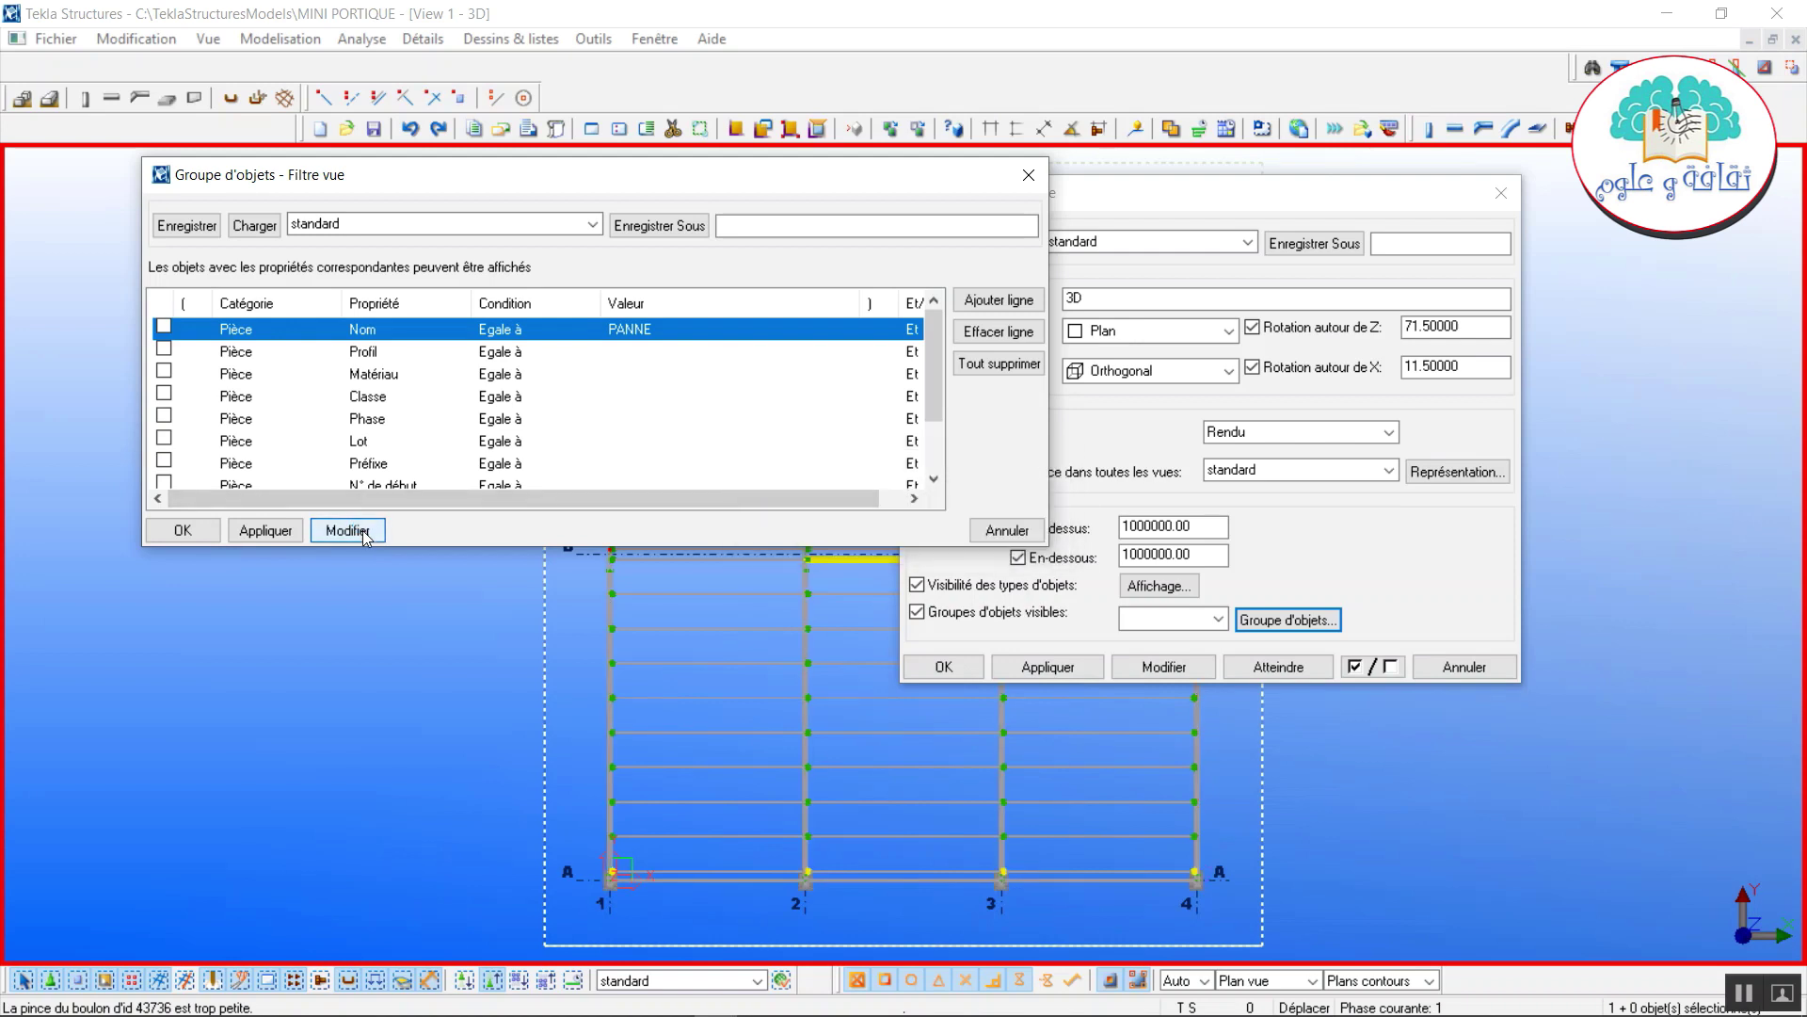
pyautogui.click(183, 530)
pyautogui.click(1501, 192)
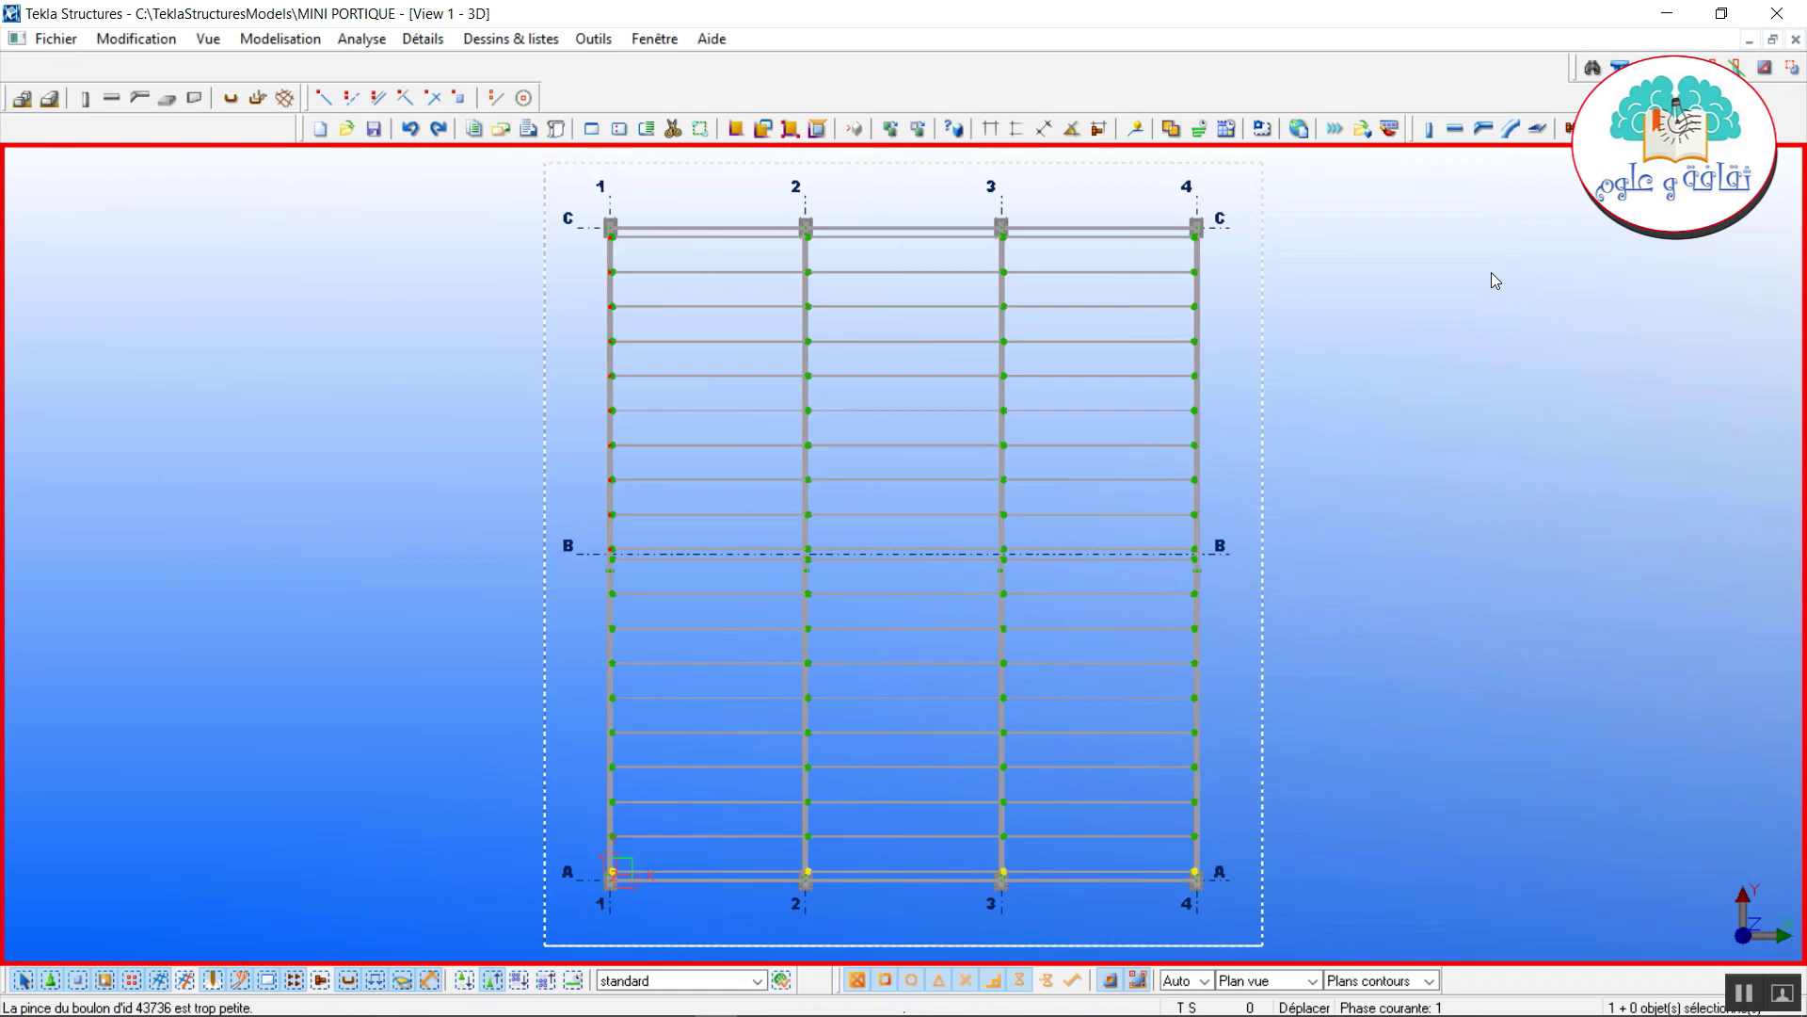
# In the 3D orientation, set Création d'attaches to Gauche for the mirrored eave purlin's Echantignoles (93) cleat on grid line 1.
pyautogui.hotkey('ctrl', 'p')
pyautogui.scroll(8, 578, 408)
pyautogui.doubleClick(578, 408)
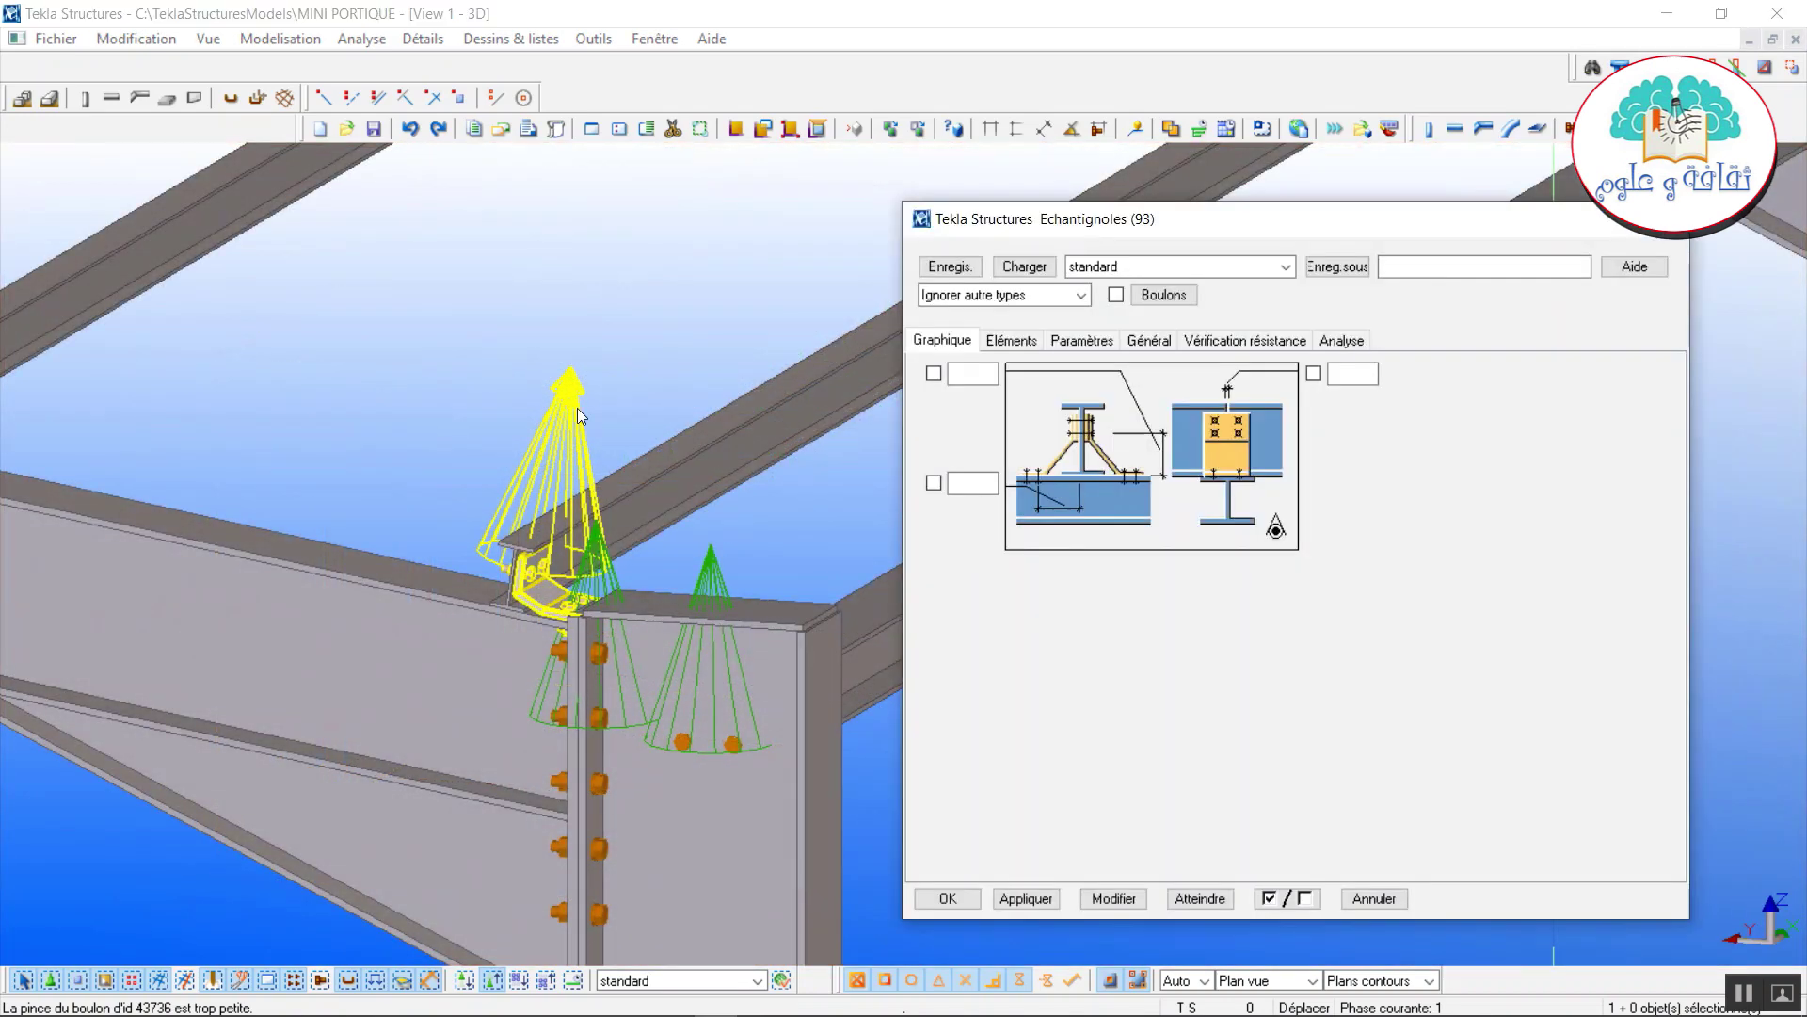
pyautogui.click(1092, 345)
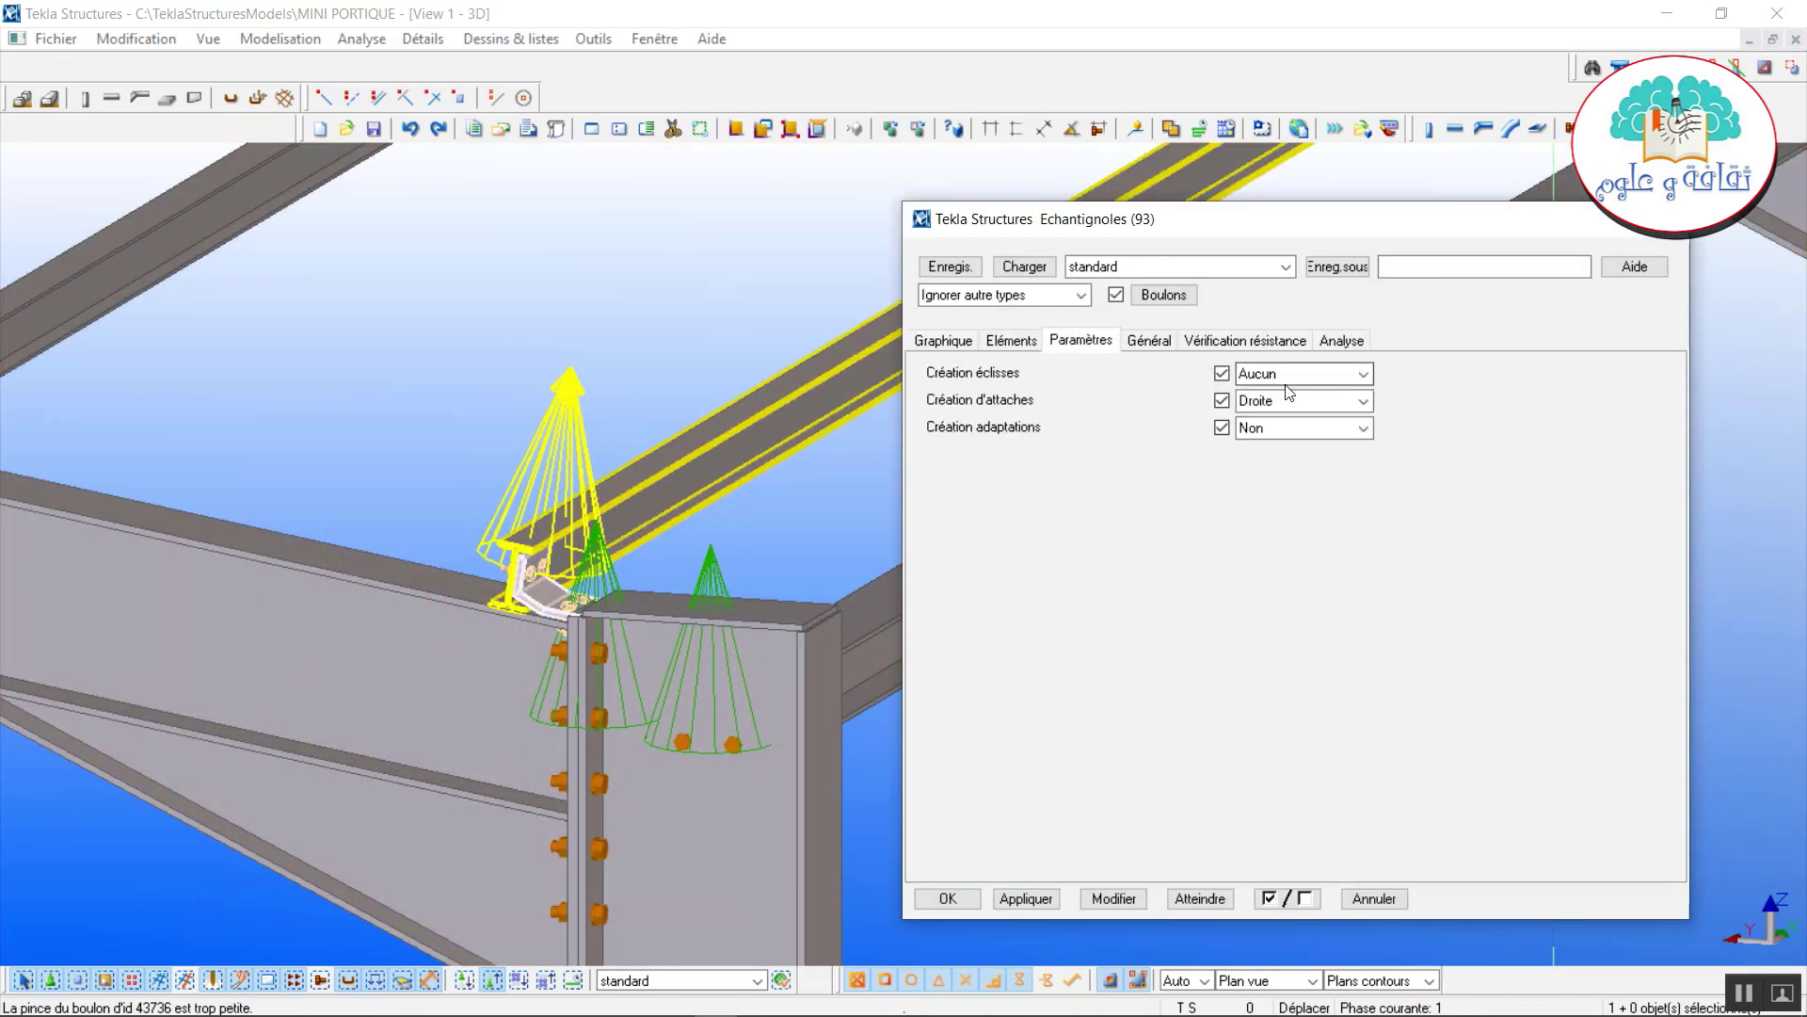
pyautogui.click(1364, 401)
pyautogui.click(1266, 460)
pyautogui.click(1114, 899)
# Modify the mirrored eave purlin's cleats on grid lines 2 and 3 with the same Gauche attachment setting.
pyautogui.keyDown('ctrl'); pyautogui.moveTo(624, 689); pyautogui.dragTo(684, 297, button='middle'); pyautogui.keyUp('ctrl')
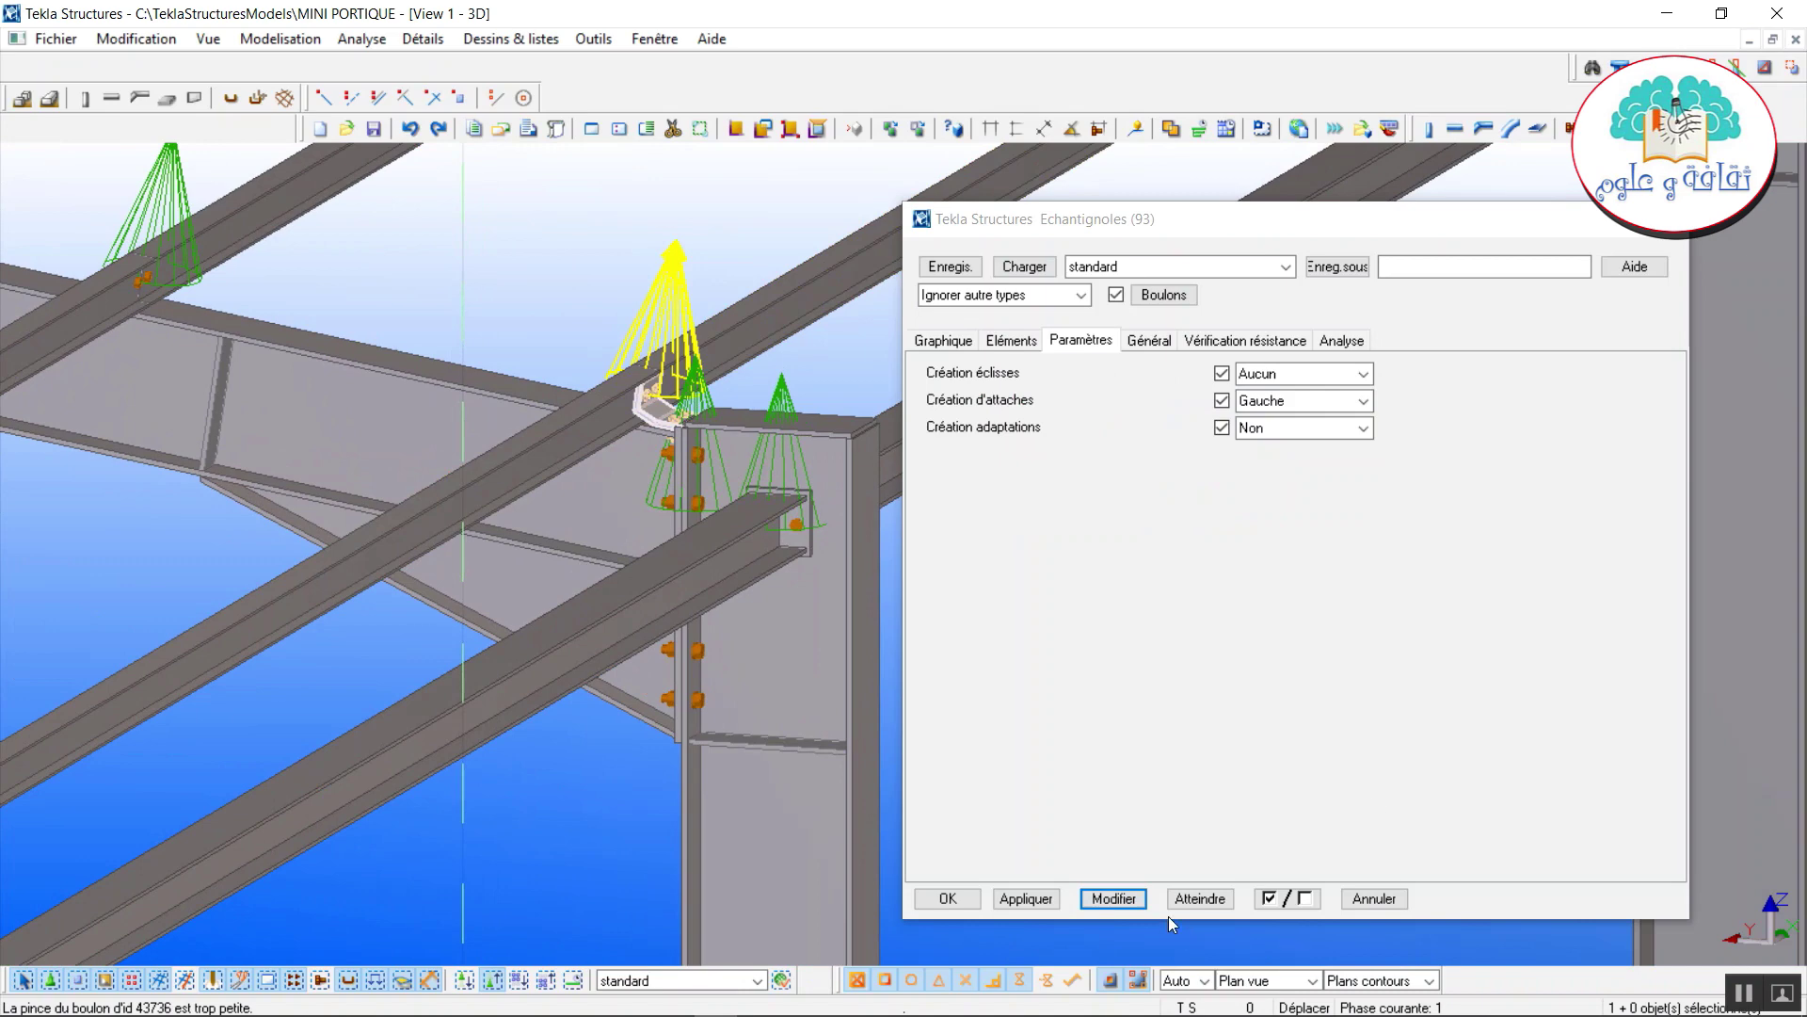
pyautogui.click(1137, 902)
pyautogui.moveTo(56, 717); pyautogui.dragTo(454, 683, button='middle')
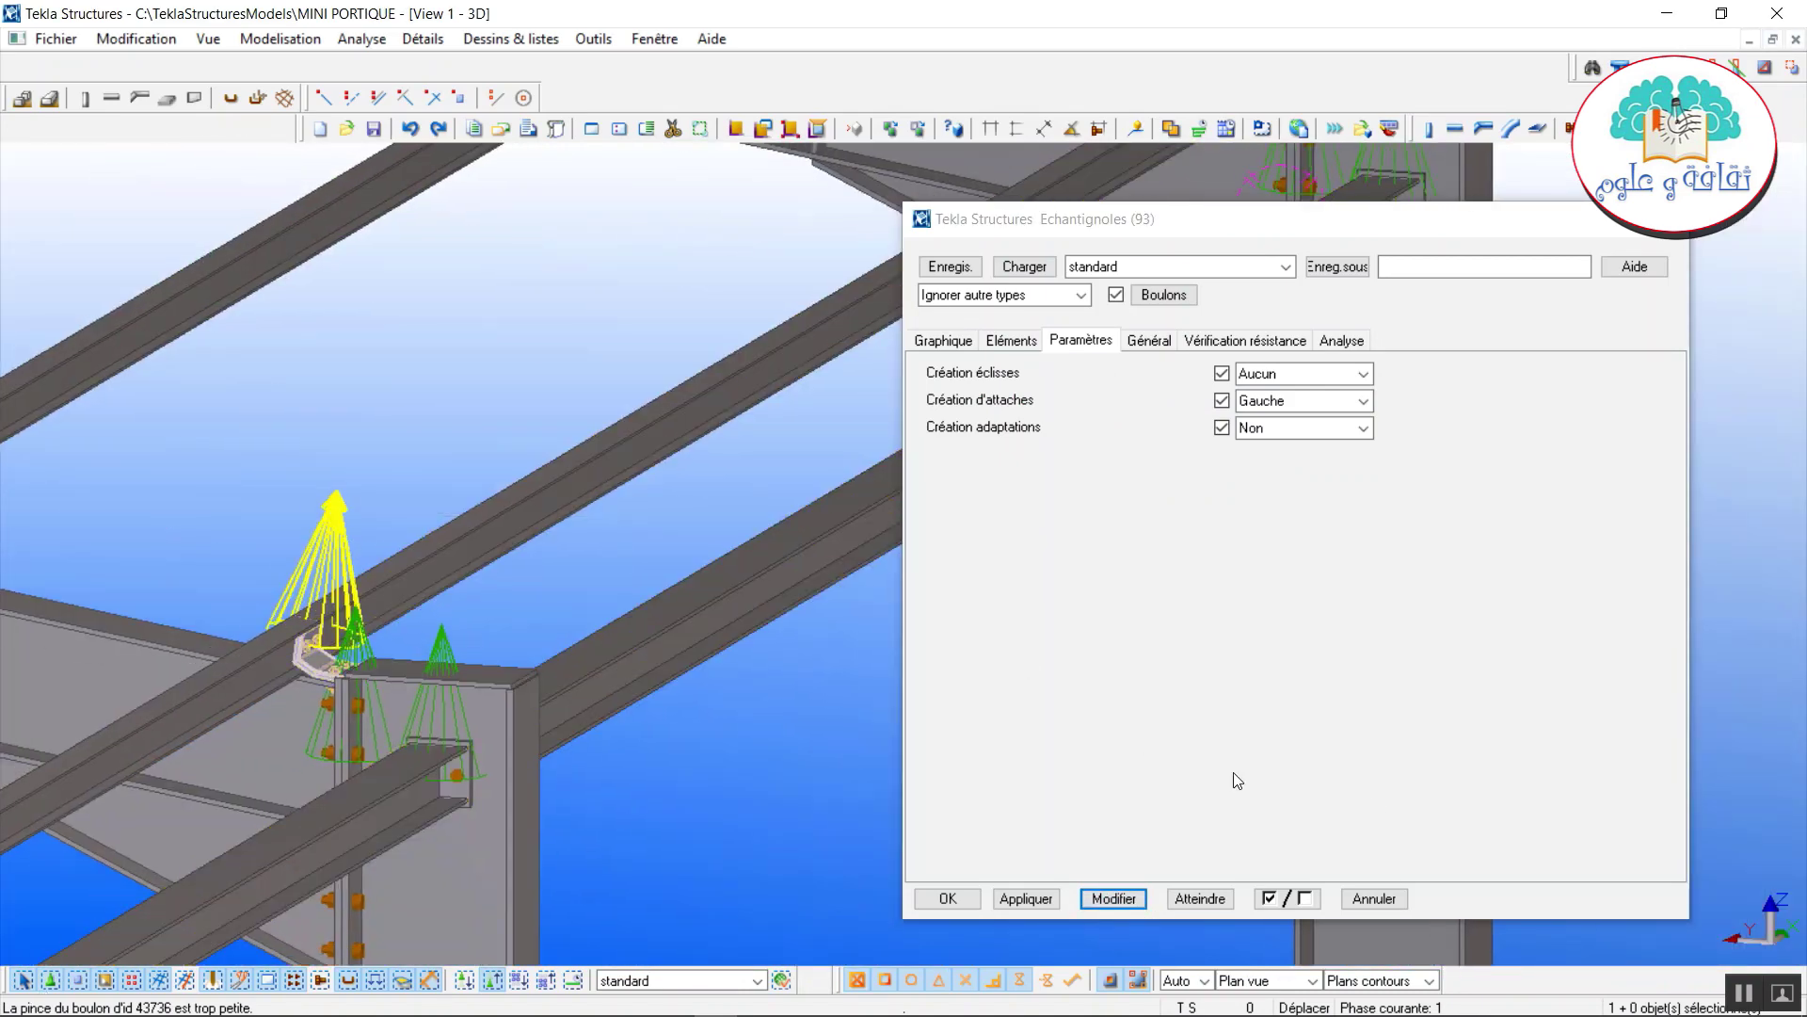
pyautogui.click(1133, 902)
# Set Création d'attaches to Droite for the mirrored eave purlin's cleat on grid line 4, modify it, and close its properties.
pyautogui.keyDown('ctrl'); pyautogui.moveTo(687, 563); pyautogui.dragTo(568, 348, button='middle'); pyautogui.keyUp('ctrl')
pyautogui.click(1360, 400)
pyautogui.click(1295, 471)
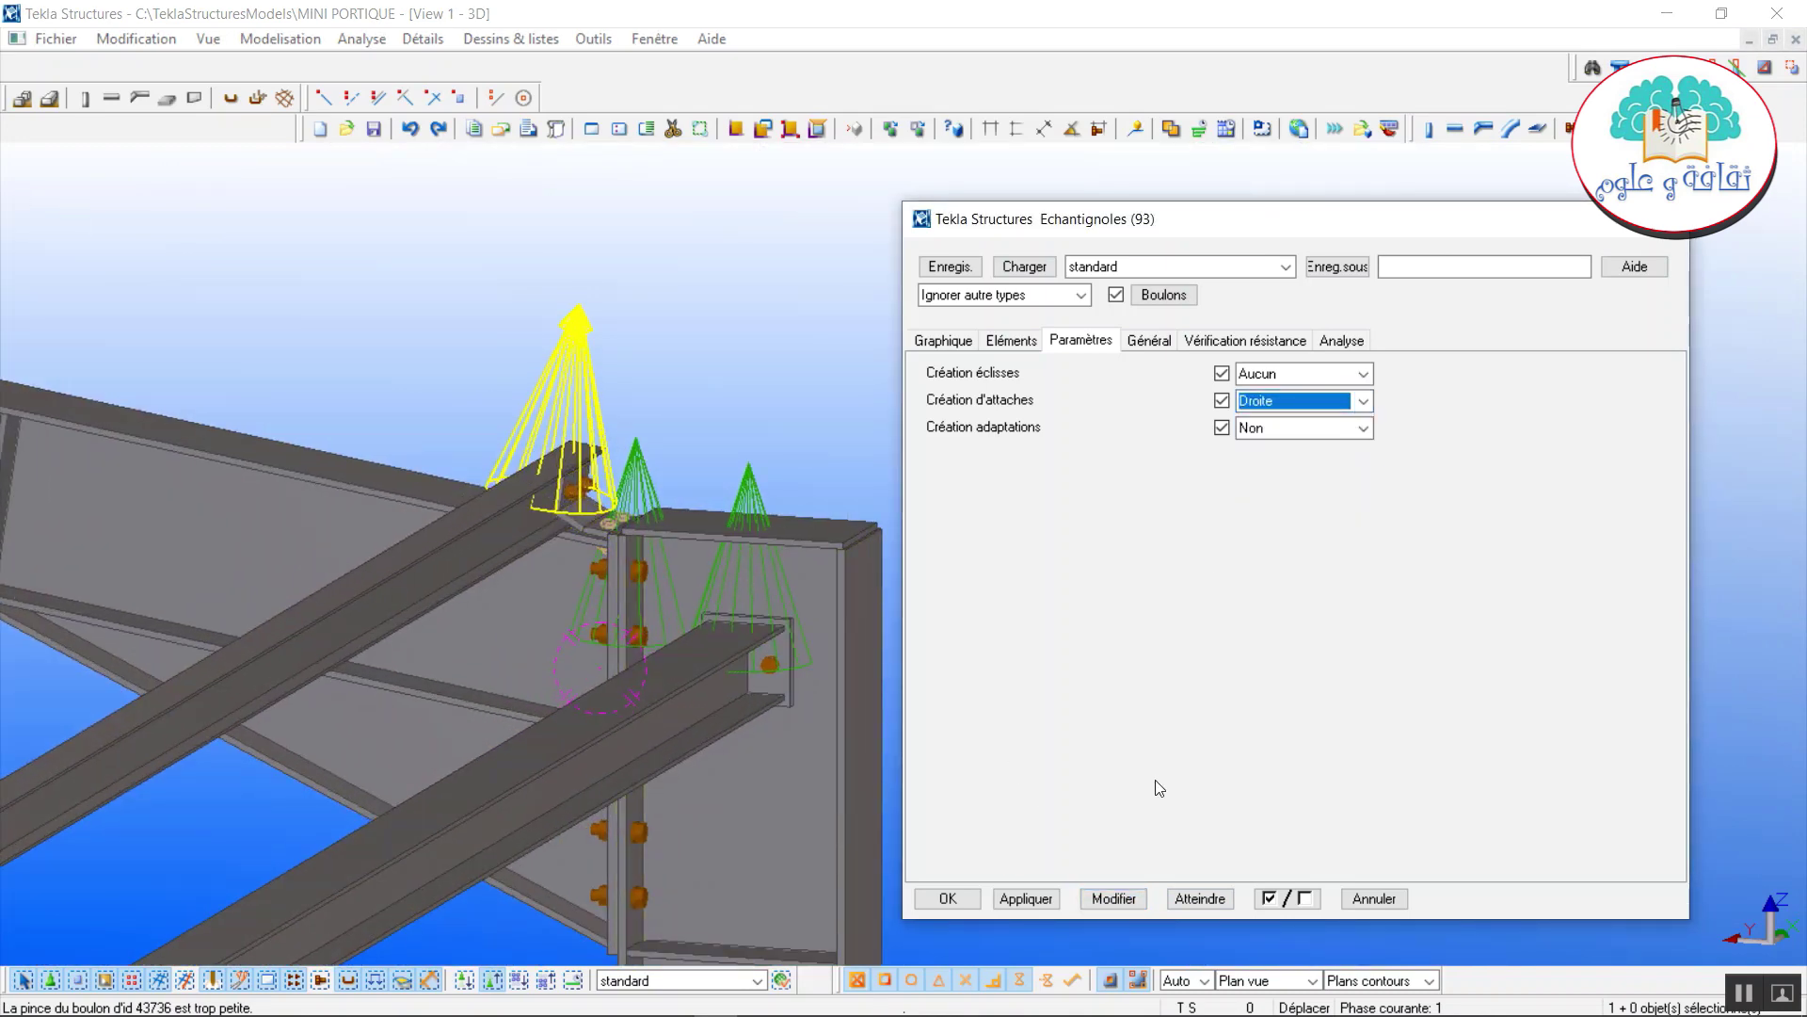
pyautogui.click(1127, 896)
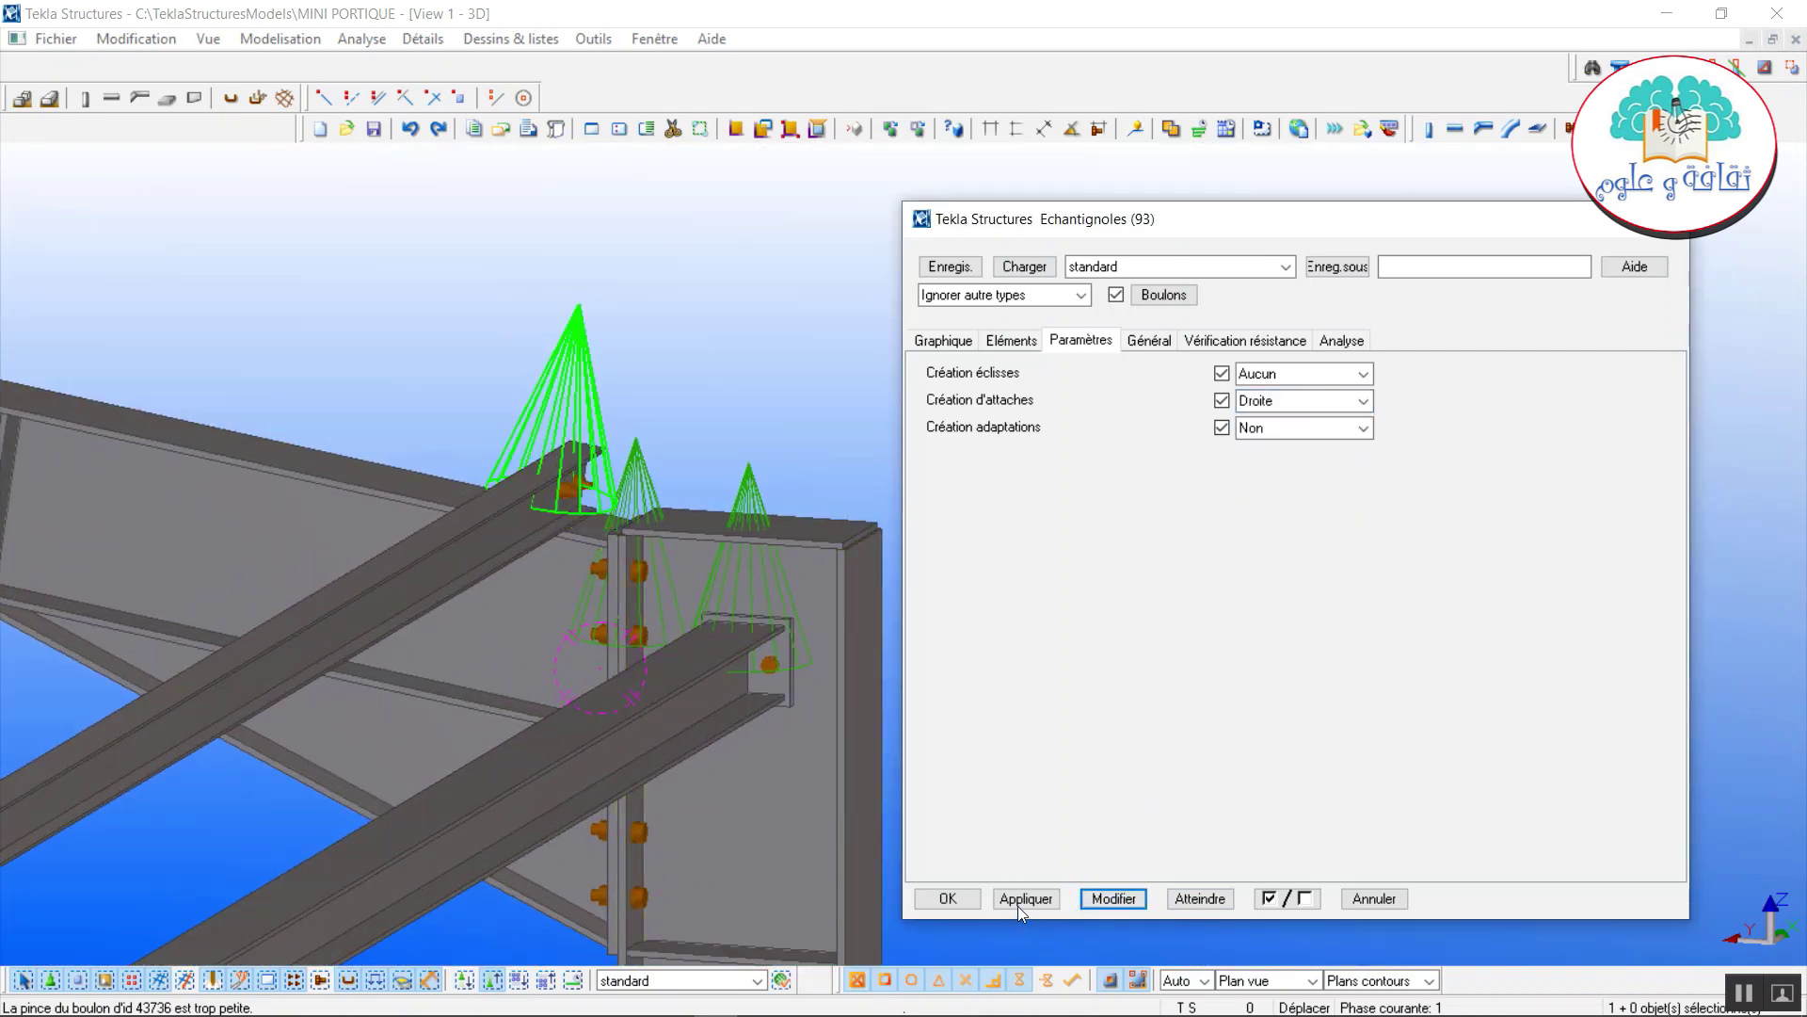
pyautogui.press('Escape')
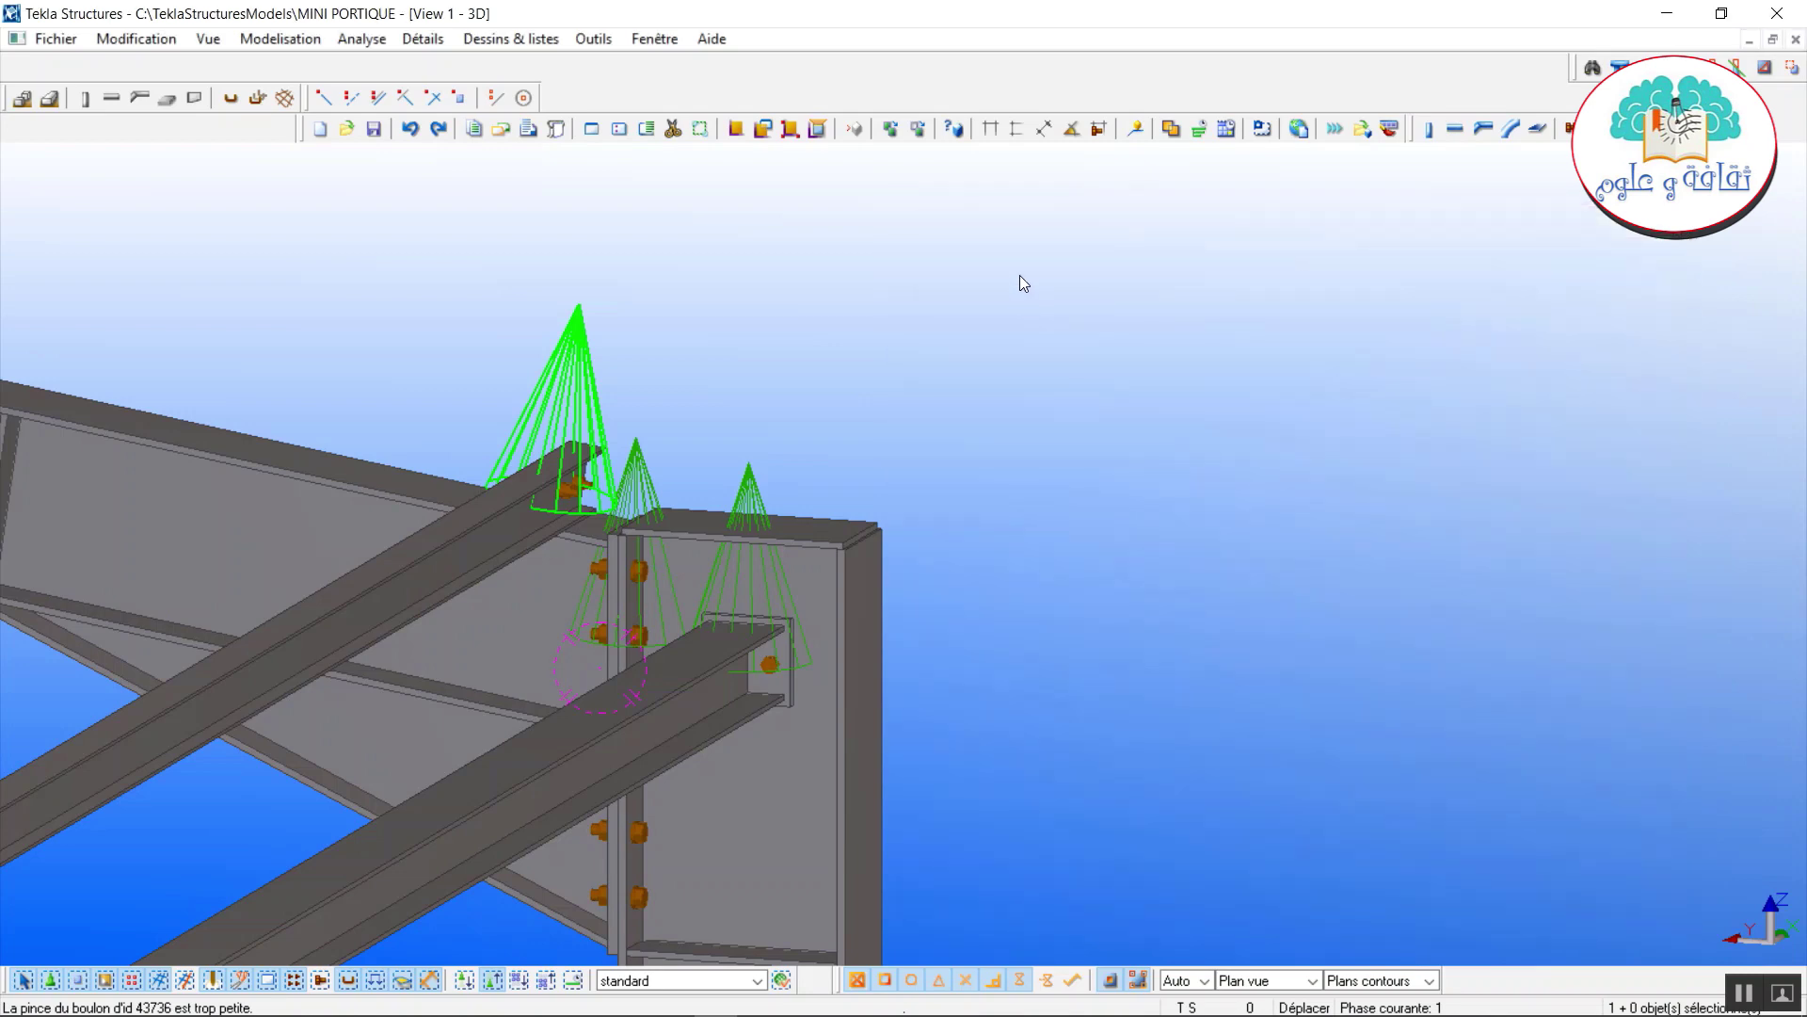
pyautogui.click(1036, 281)
pyautogui.scroll(-5, 1033, 329)
pyautogui.moveTo(1031, 373); pyautogui.dragTo(1324, 365, button='middle')
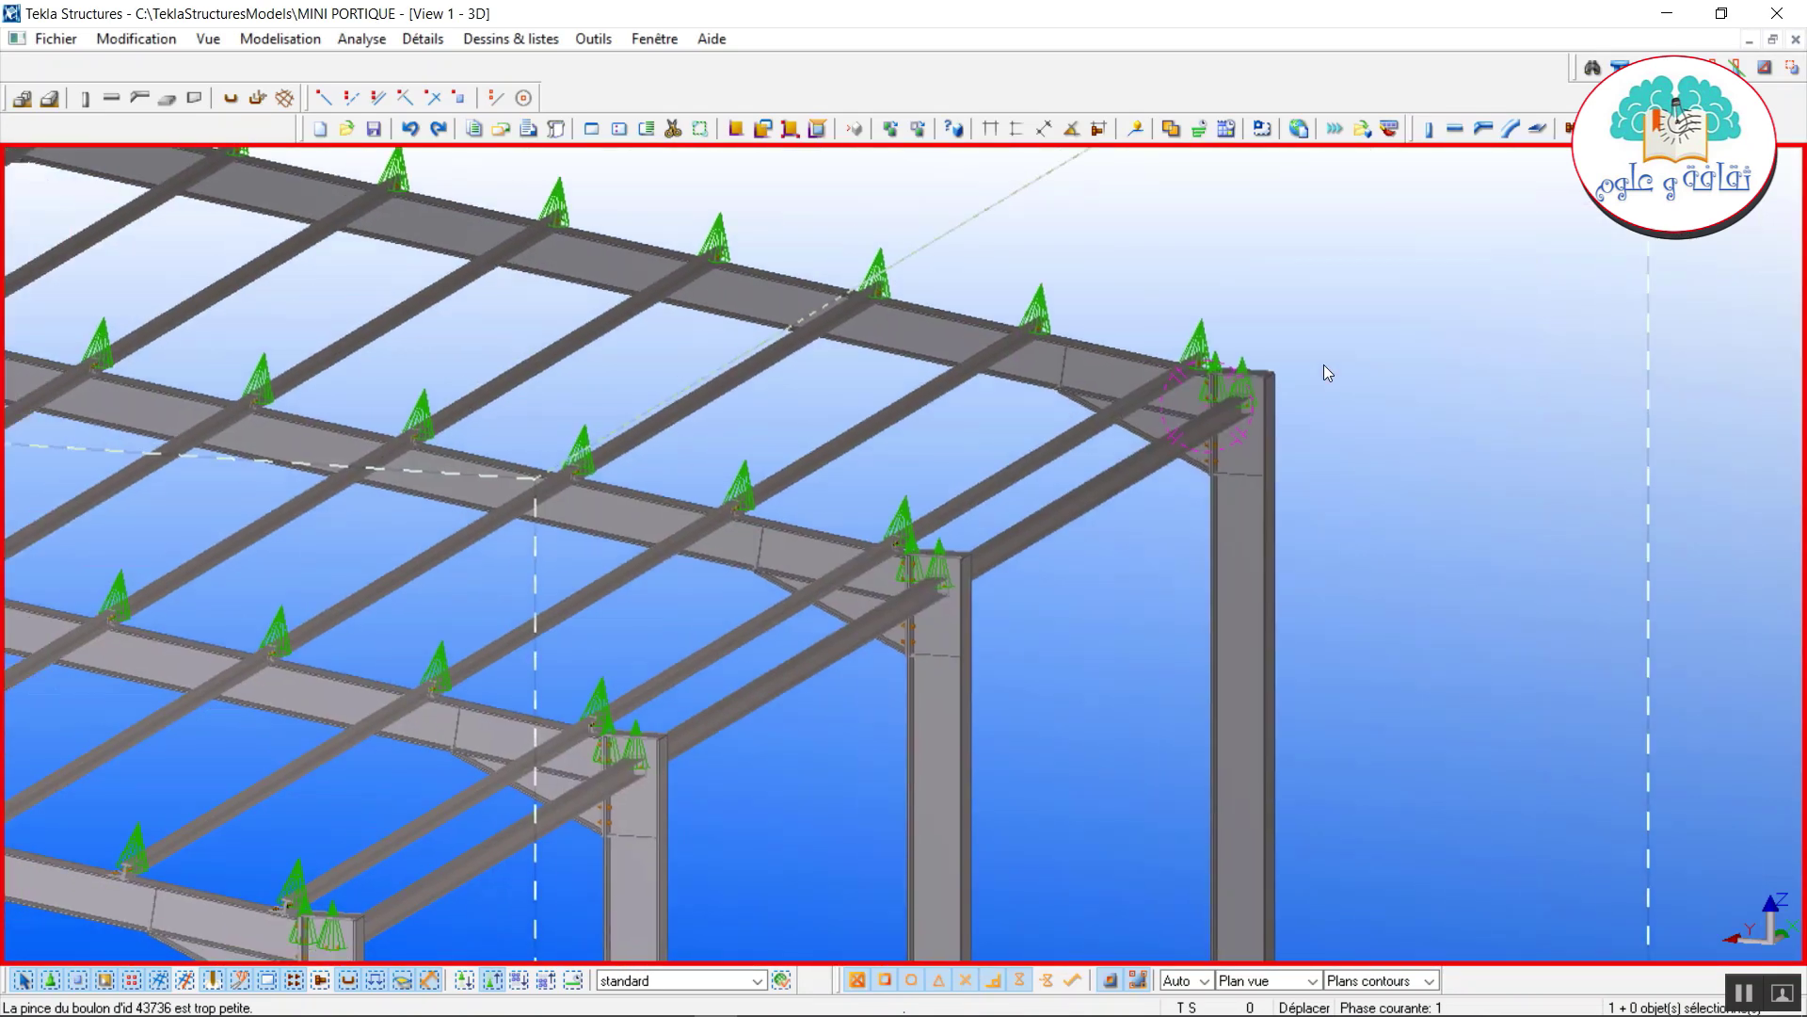